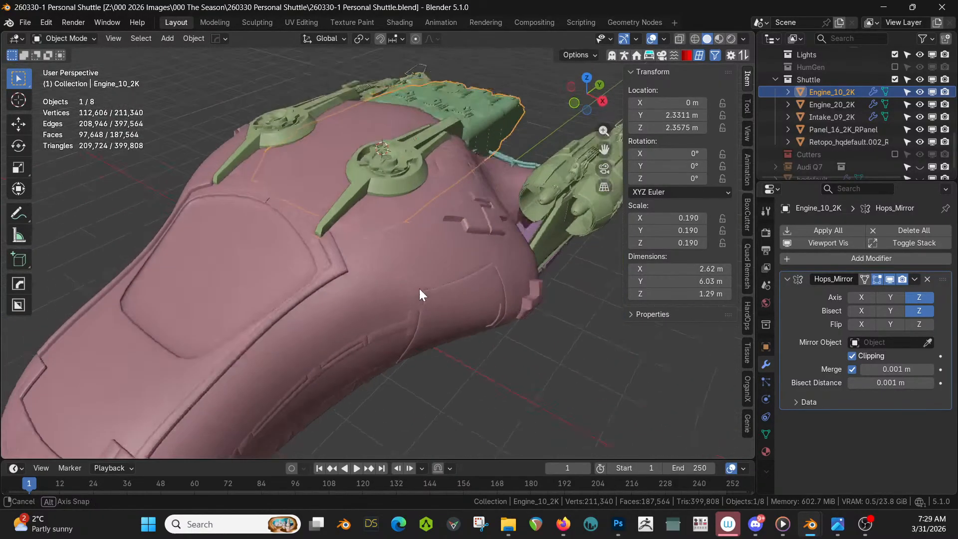
Inspect the whole shuttle model in rendered shading.
{"action": "middle_click_drag", "start_coordinate": [306, 294], "coordinate": [437, 282]}
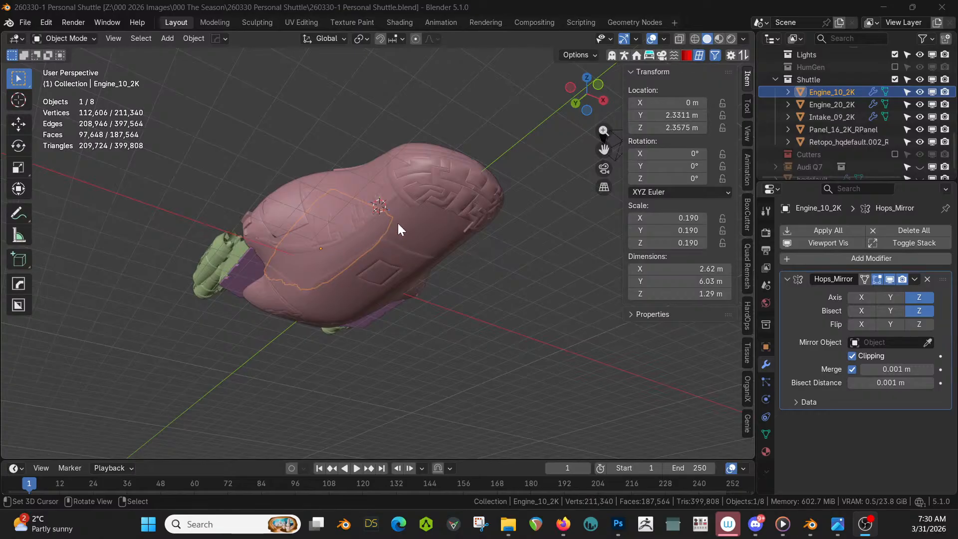
{"action": "middle_click_drag", "start_coordinate": [398, 229], "coordinate": [306, 325]}
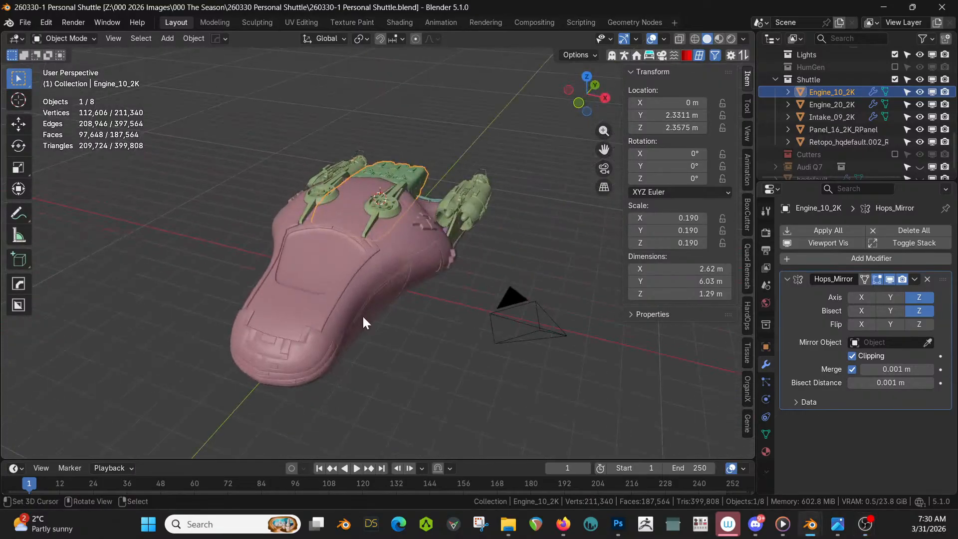
{"action": "key", "text": "z"}
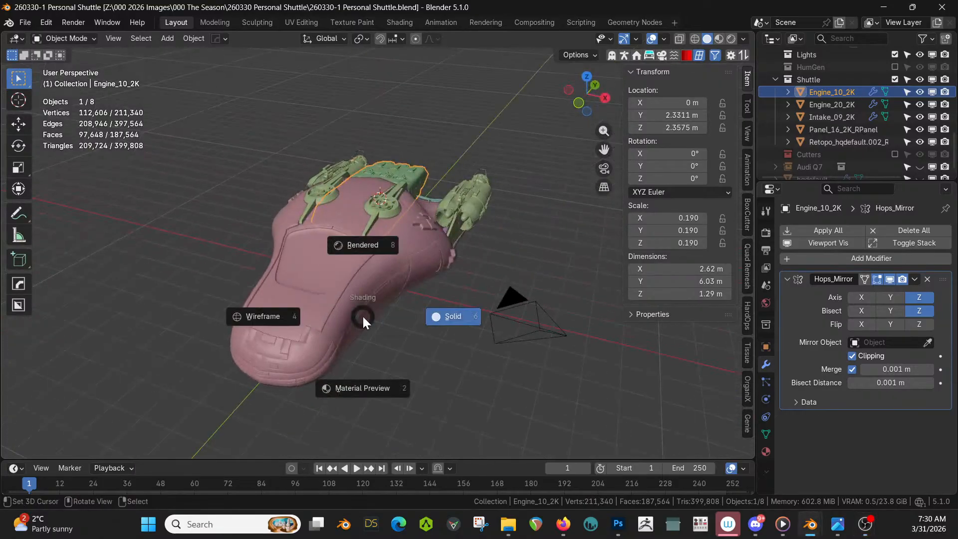
{"action": "key", "text": "r"}
{"action": "scroll", "coordinate": [394, 309], "scroll_direction": "up", "scroll_amount": 2}
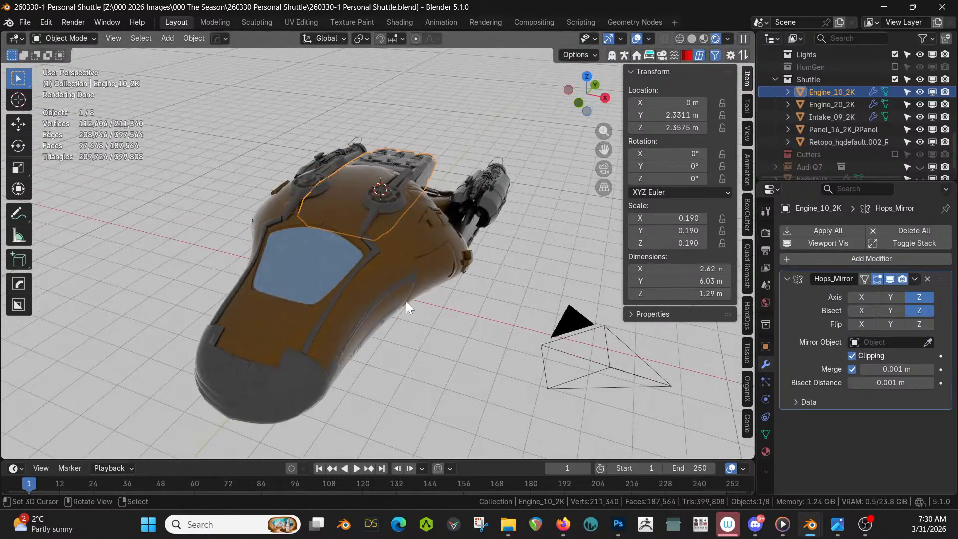
Add another material slot to the shuttle's main hull and create a new material in it.
{"action": "left_click", "coordinate": [407, 240]}
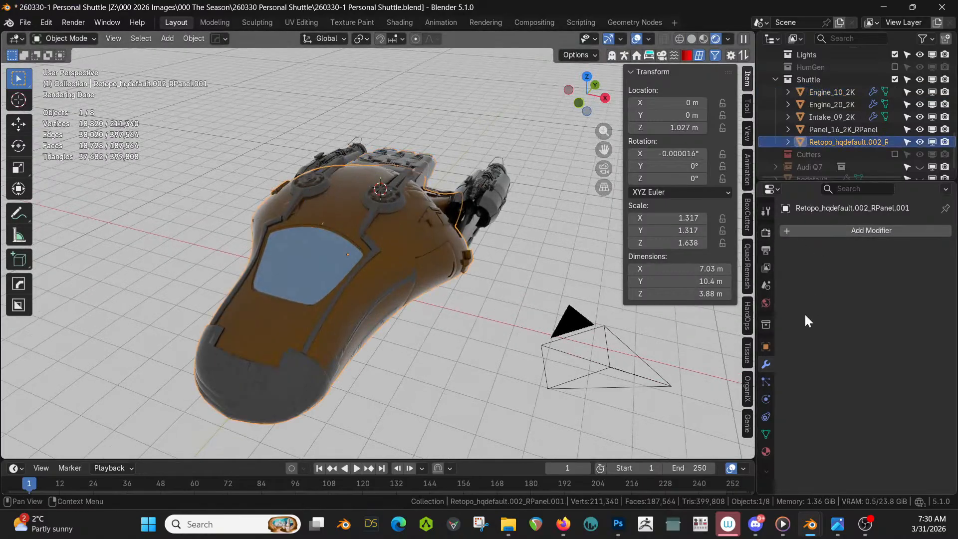
{"action": "left_click", "coordinate": [766, 451]}
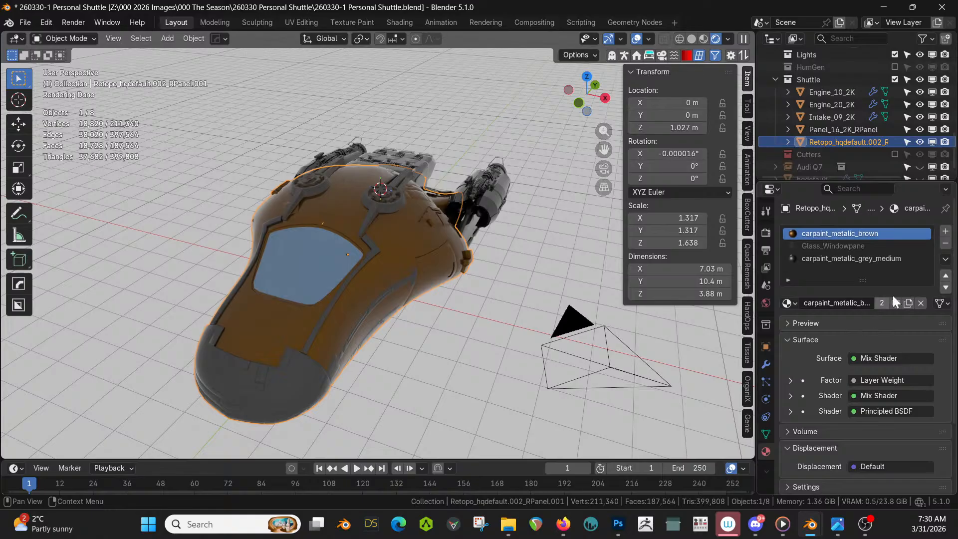
{"action": "left_click", "coordinate": [945, 231]}
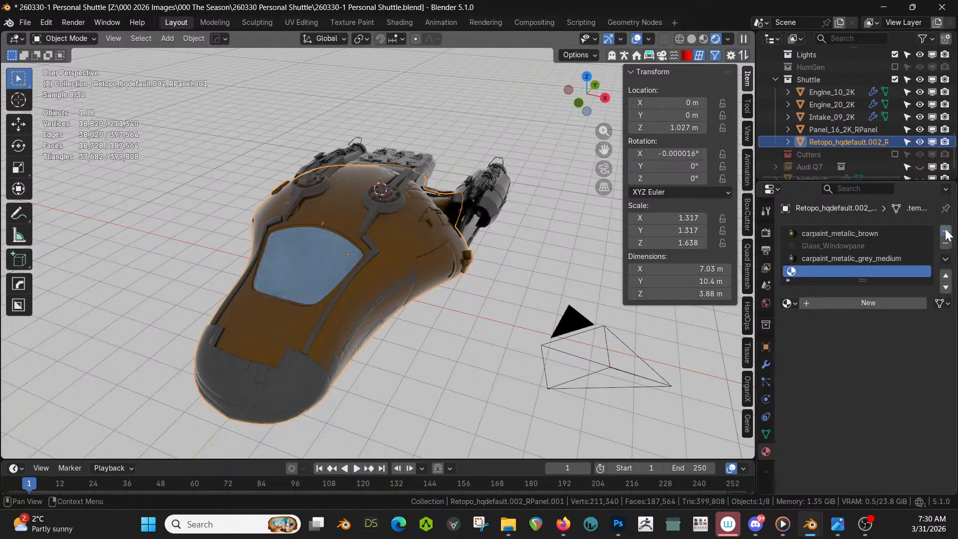
{"action": "left_click", "coordinate": [843, 298]}
Assign the new Material.002 to all hull faces that use carpaint_metalic_brown.
{"action": "key", "text": "Tab"}
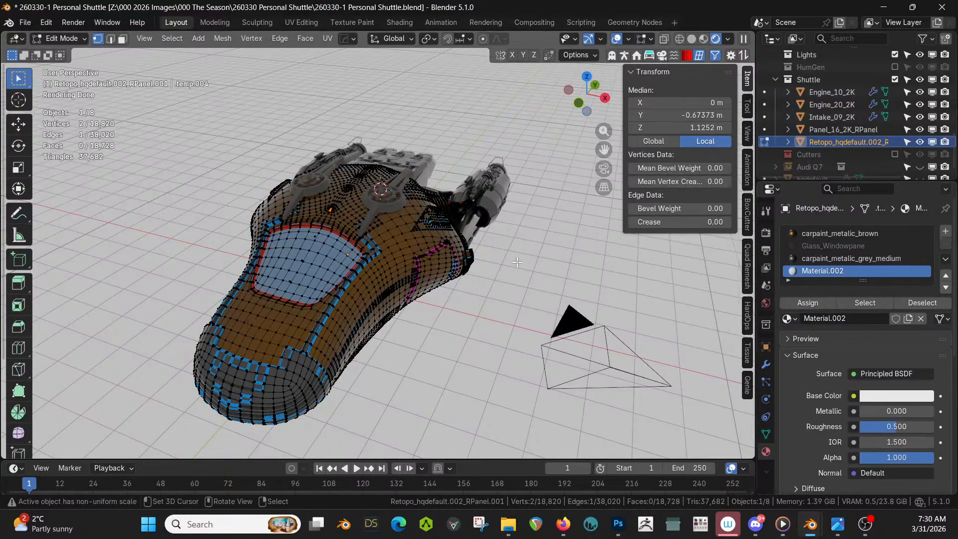
{"action": "left_click", "coordinate": [873, 233]}
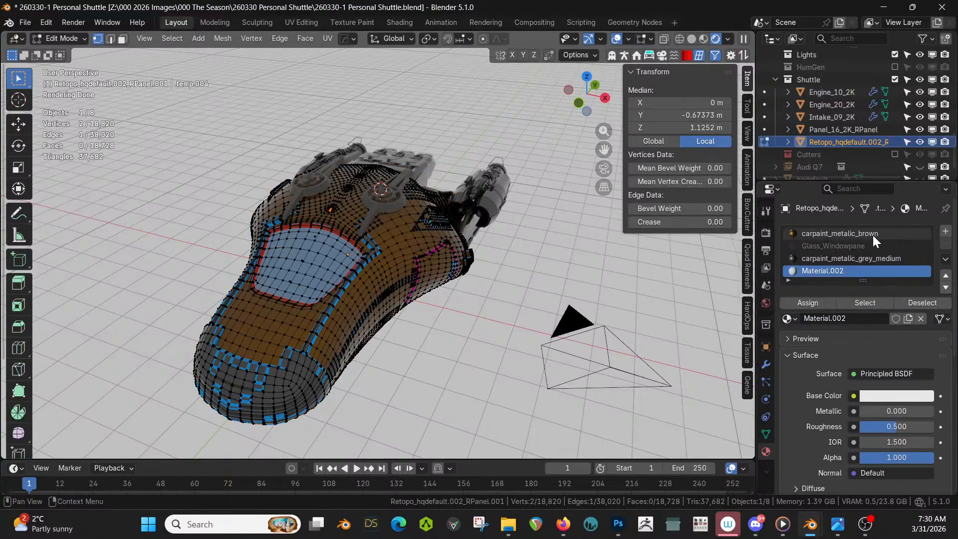
{"action": "left_click", "coordinate": [876, 304]}
{"action": "left_click", "coordinate": [826, 269]}
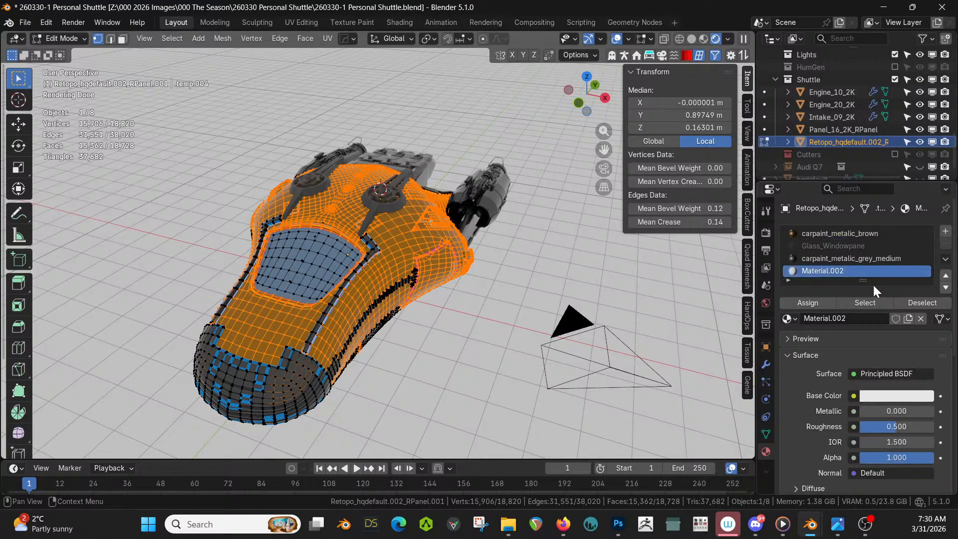
{"action": "left_click", "coordinate": [809, 304]}
{"action": "key", "text": "Tab"}
Inspect the repainted hull up to the trim ends beside the intake arms, and return to solid shading.
{"action": "middle_click_drag", "start_coordinate": [424, 295], "coordinate": [379, 255]}
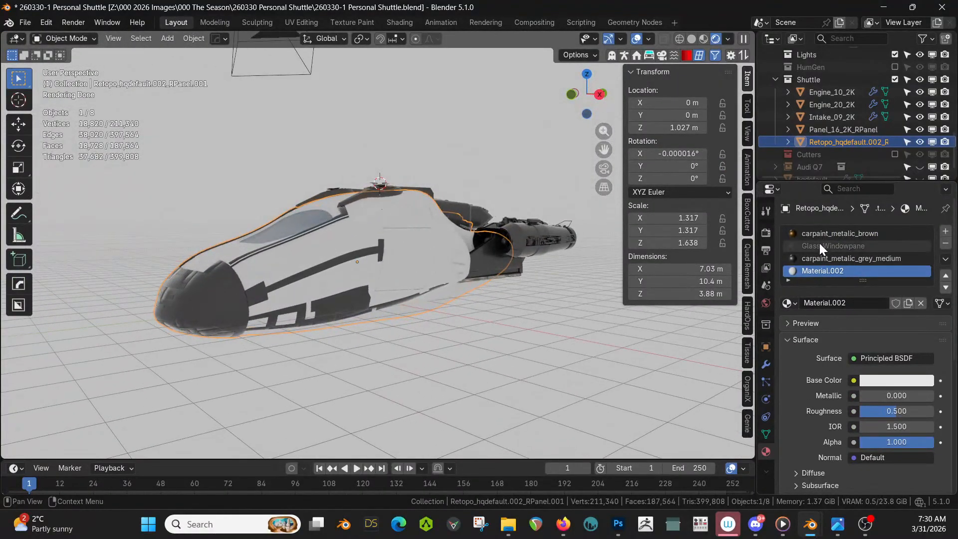
{"action": "middle_click_drag", "start_coordinate": [429, 257], "coordinate": [510, 288]}
{"action": "scroll", "coordinate": [450, 298], "scroll_direction": "up", "scroll_amount": 3}
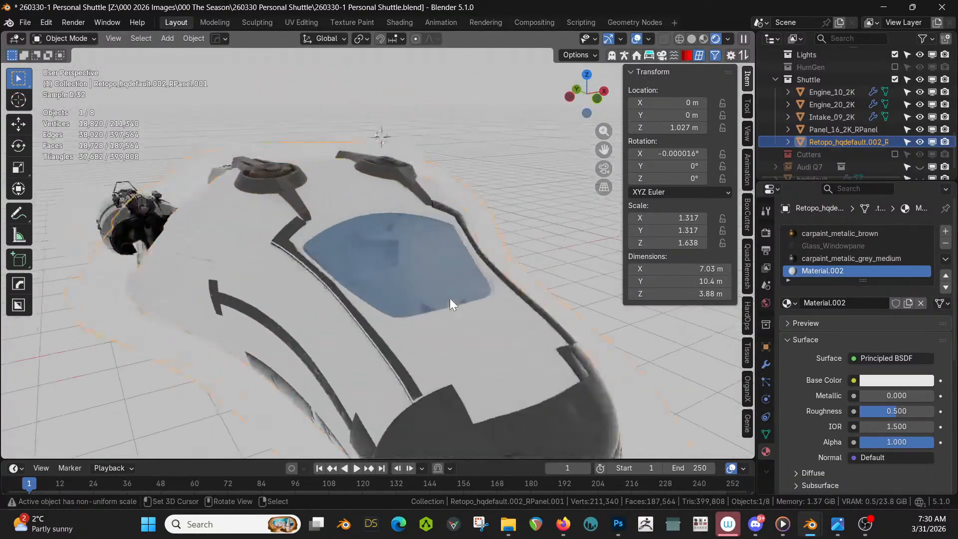
{"action": "middle_click_drag", "start_coordinate": [450, 297], "coordinate": [406, 345]}
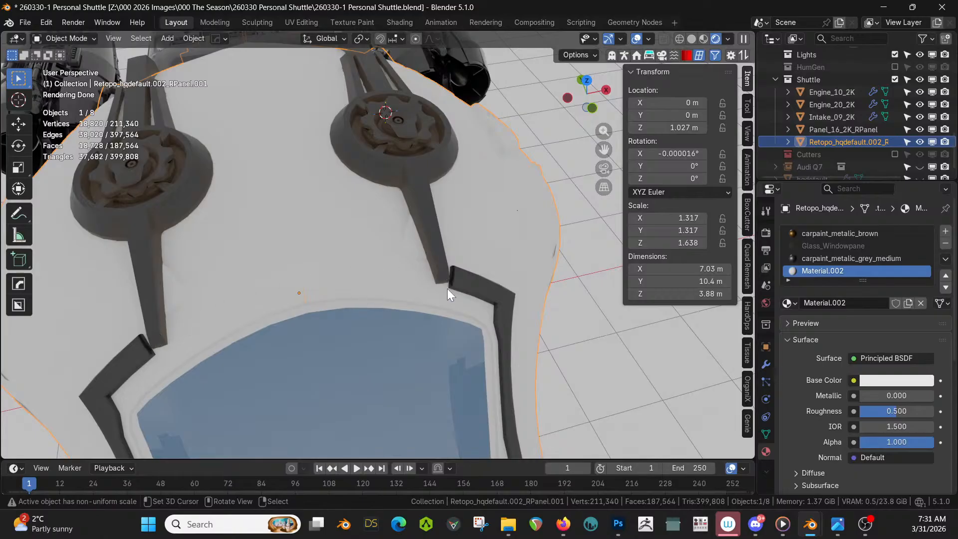
{"action": "scroll", "coordinate": [447, 289], "scroll_direction": "up", "scroll_amount": 1}
{"action": "middle_click_drag", "start_coordinate": [265, 302], "coordinate": [203, 343]}
{"action": "key", "text": "z"}
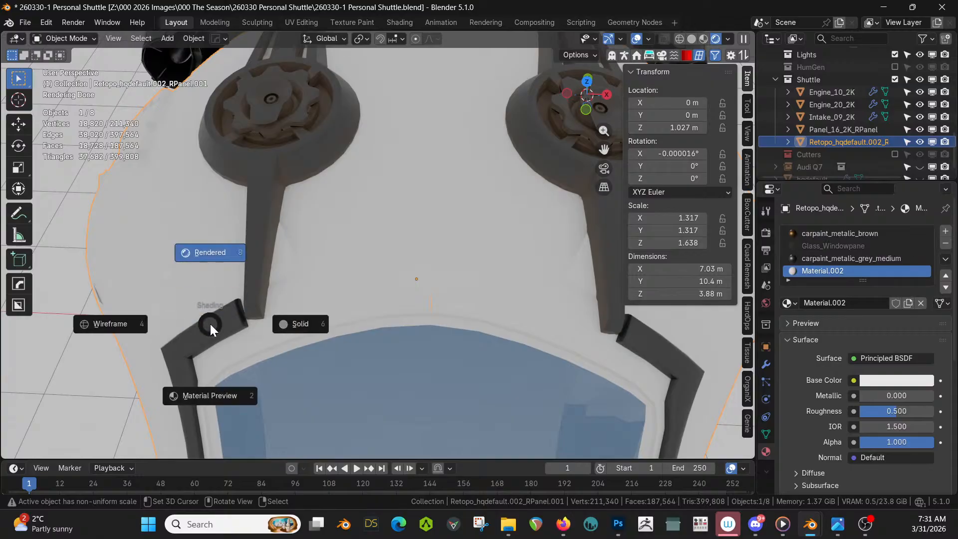
{"action": "key", "text": "6"}
Extrude the two end faces of the windshield's grey trim strip about 0.1 m toward the intake arm.
{"action": "key", "text": "Tab"}
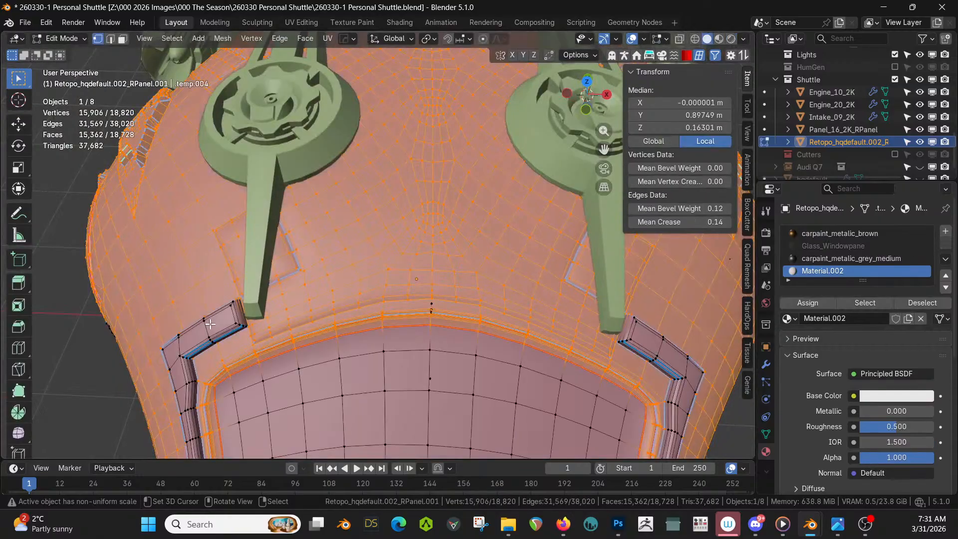
{"action": "left_click", "coordinate": [238, 316]}
{"action": "key", "text": "3"}
{"action": "left_click", "coordinate": [238, 315]}
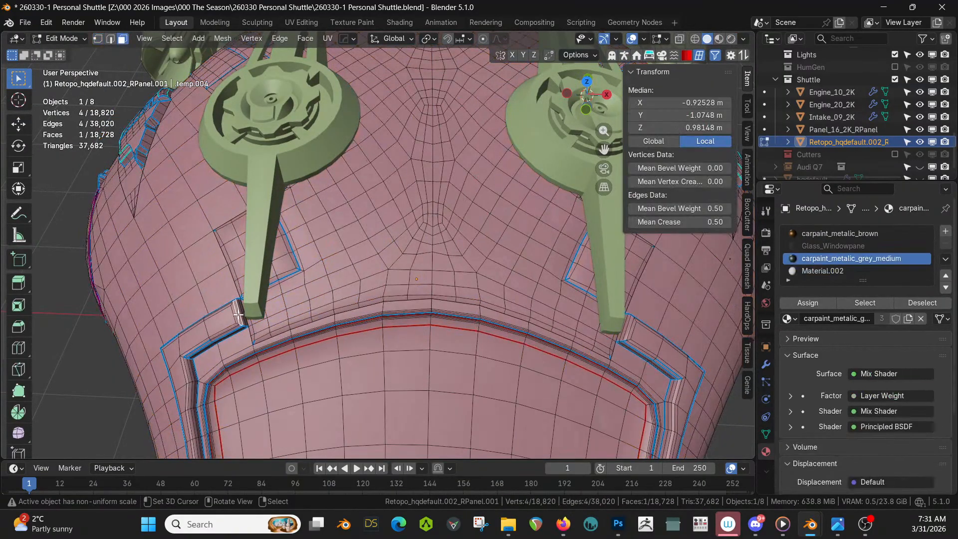
{"action": "key", "text": "KP_Decimal"}
{"action": "middle_click_drag", "start_coordinate": [246, 316], "coordinate": [233, 248]}
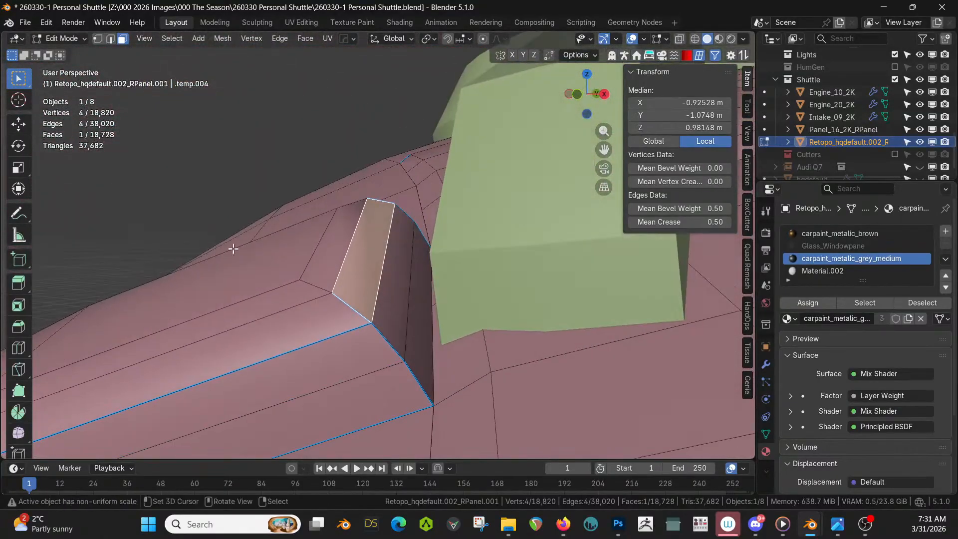
{"action": "left_click", "coordinate": [384, 271]}
{"action": "left_click", "coordinate": [418, 346], "text": "shift"}
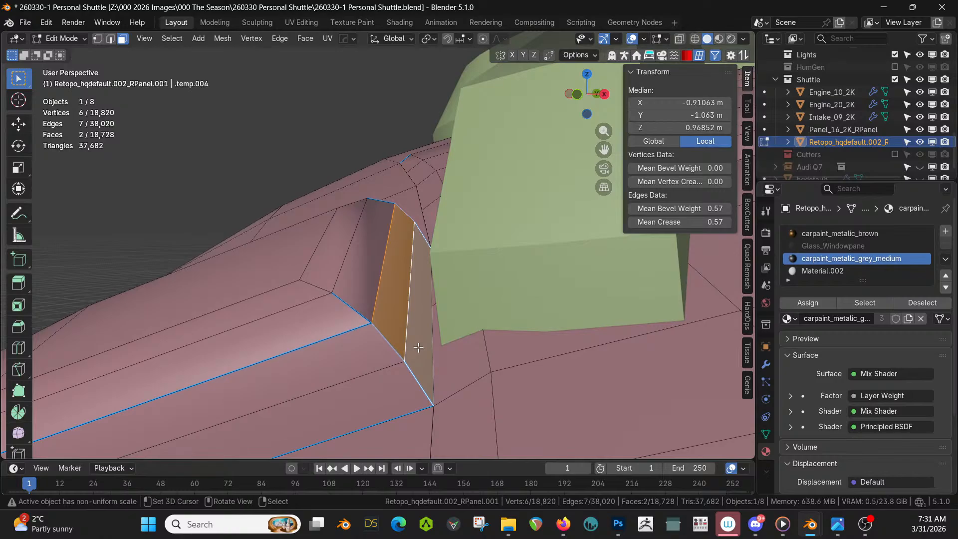
{"action": "key", "text": "e"}
{"action": "left_click", "coordinate": [594, 320]}
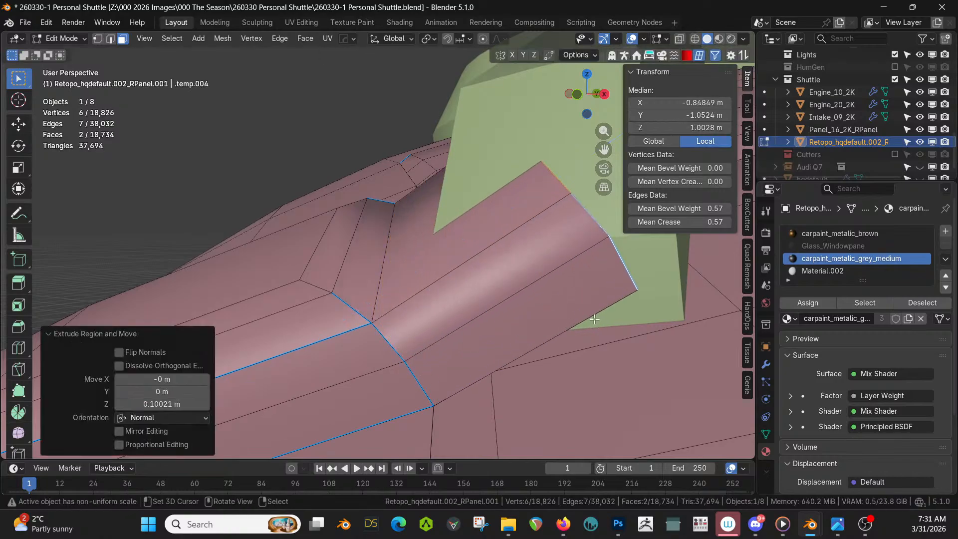
Scale the extruded trim end to about 0.486 and lower it along the global Z axis under the intake arm.
{"action": "middle_click_drag", "start_coordinate": [591, 319], "coordinate": [528, 398]}
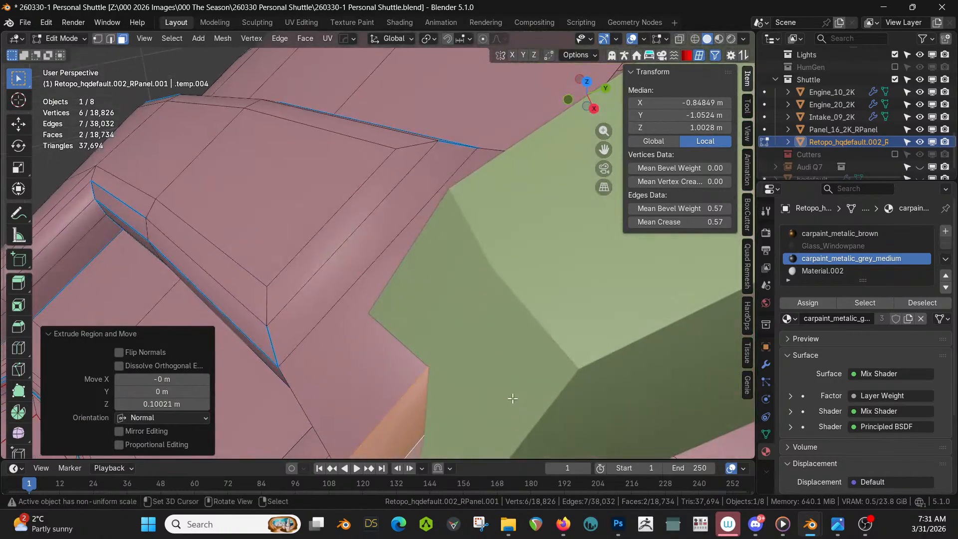
{"action": "key", "text": "KP_7"}
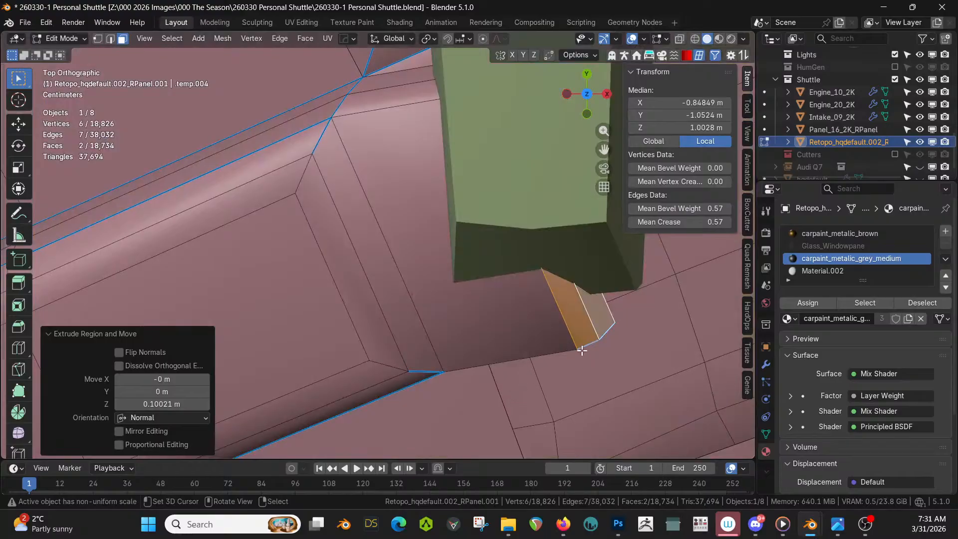
{"action": "key", "text": "s"}
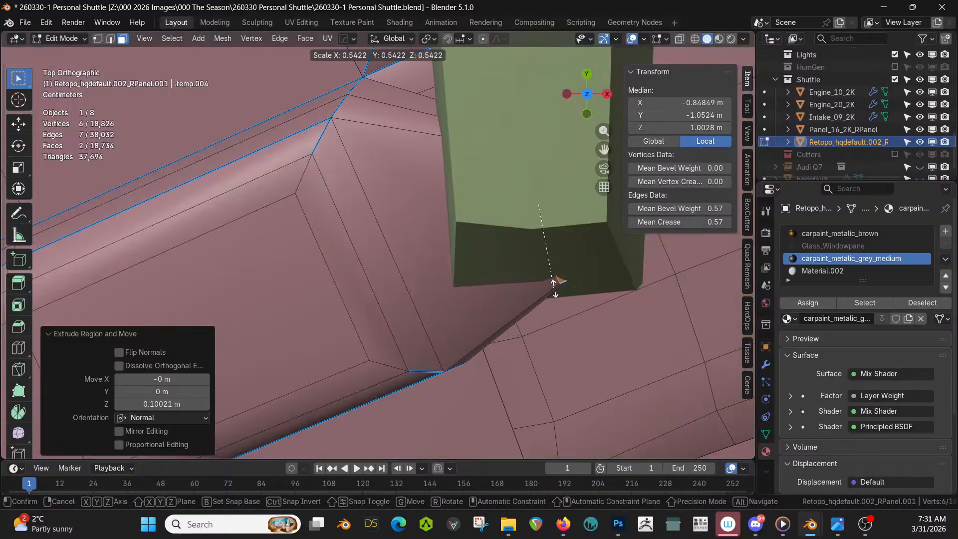
{"action": "left_click", "coordinate": [551, 277]}
{"action": "middle_click_drag", "start_coordinate": [547, 278], "coordinate": [490, 137]}
{"action": "key", "text": "g"}
{"action": "key", "text": "z"}
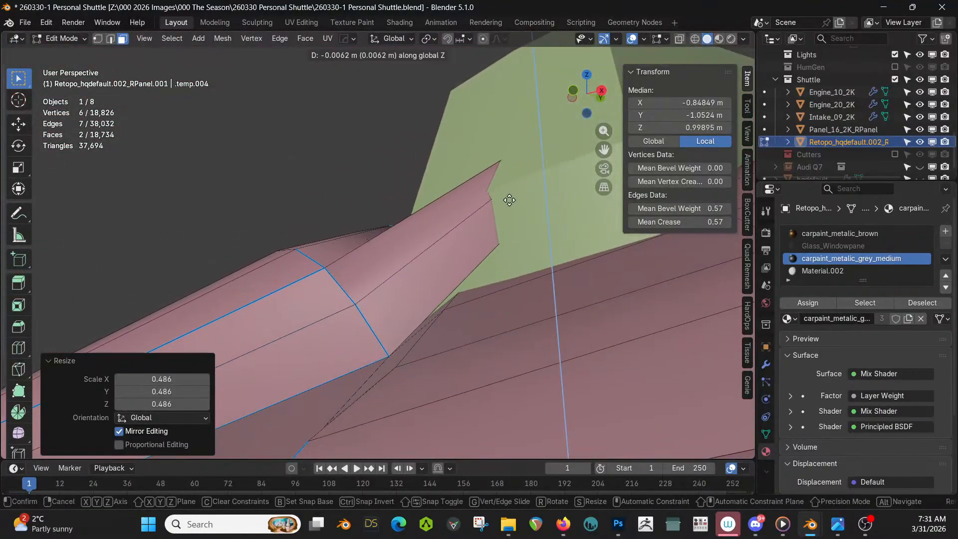
{"action": "left_click", "coordinate": [522, 252]}
{"action": "middle_click_drag", "start_coordinate": [522, 252], "coordinate": [507, 298]}
Mirror the hull along its local X axis to repeat the trim extension on the other side, and save the file.
{"action": "key", "text": "Tab"}
{"action": "scroll", "coordinate": [556, 344], "scroll_direction": "down", "scroll_amount": 5}
{"action": "scroll", "coordinate": [531, 290], "scroll_direction": "down", "scroll_amount": 5}
{"action": "scroll", "coordinate": [391, 248], "scroll_direction": "up", "scroll_amount": 4}
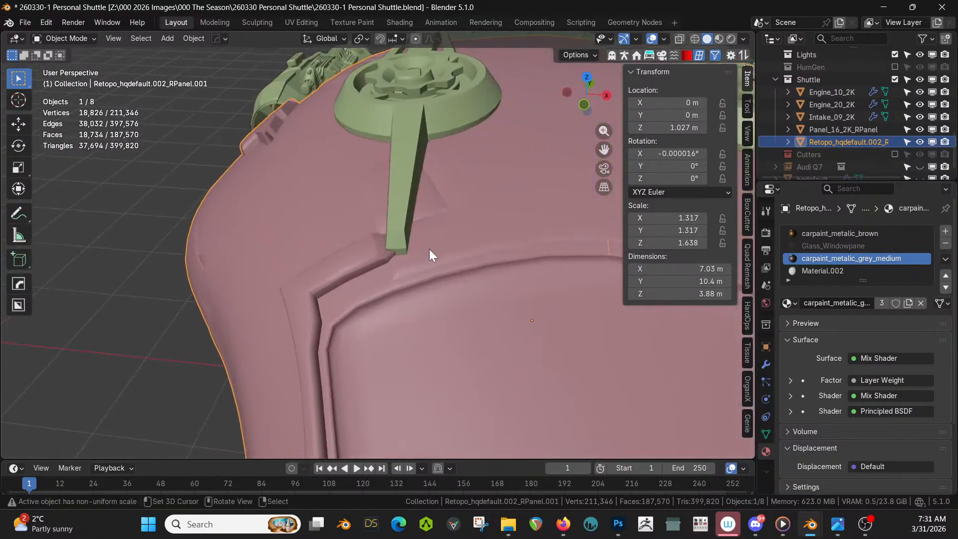
{"action": "scroll", "coordinate": [429, 251], "scroll_direction": "up", "scroll_amount": 2}
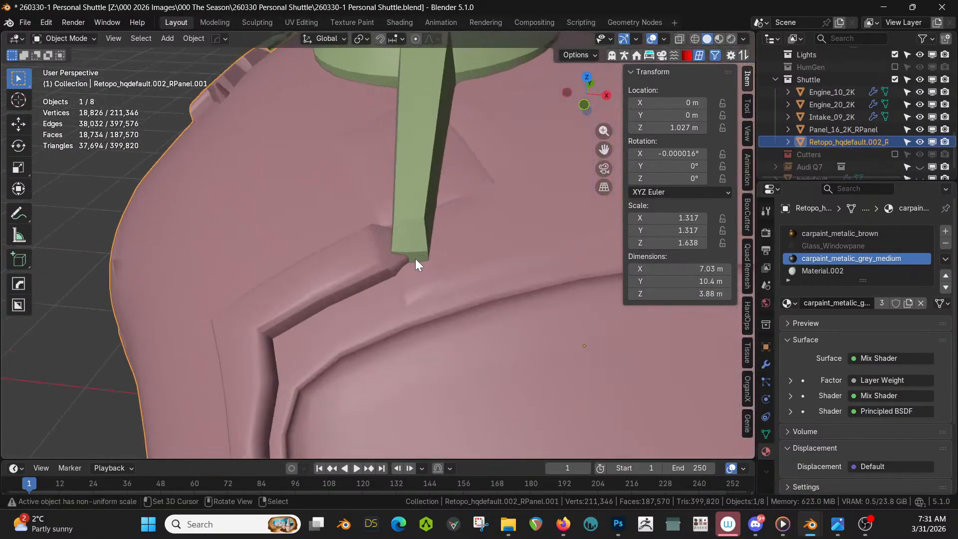
{"action": "middle_click_drag", "start_coordinate": [415, 259], "coordinate": [391, 194]}
{"action": "left_click", "coordinate": [390, 202]}
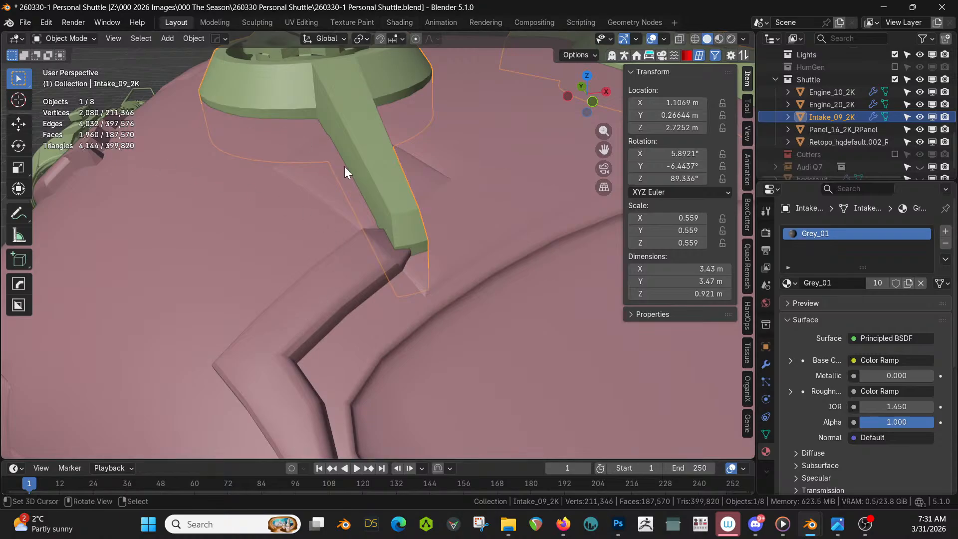
{"action": "scroll", "coordinate": [356, 186], "scroll_direction": "down", "scroll_amount": 4}
{"action": "middle_click_drag", "start_coordinate": [357, 187], "coordinate": [265, 202]}
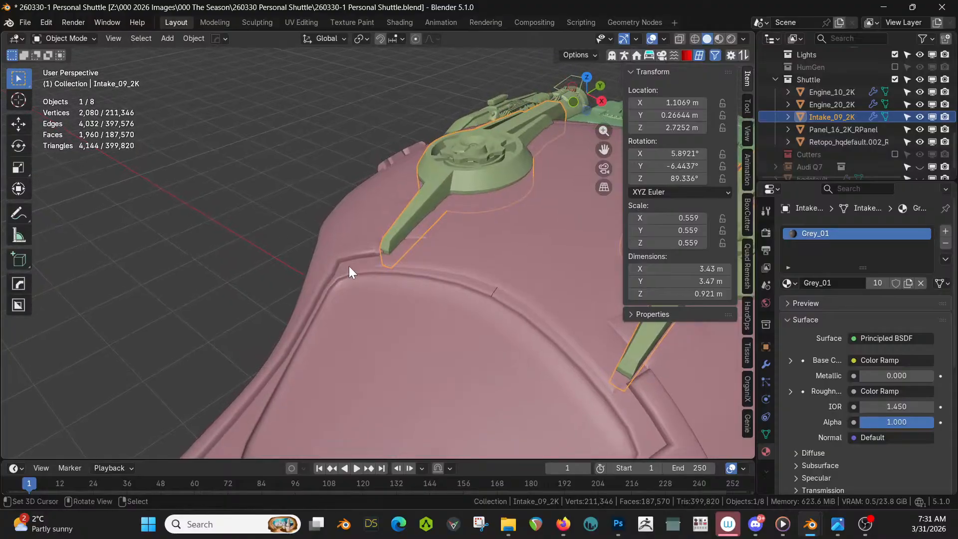
{"action": "left_click", "coordinate": [364, 208]}
{"action": "key", "text": "alt+x"}
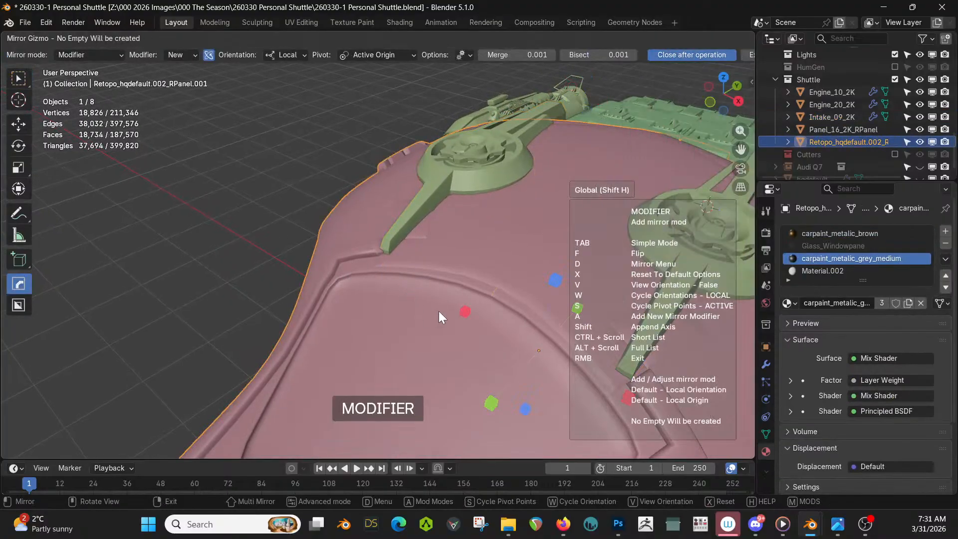
{"action": "left_click", "coordinate": [465, 313]}
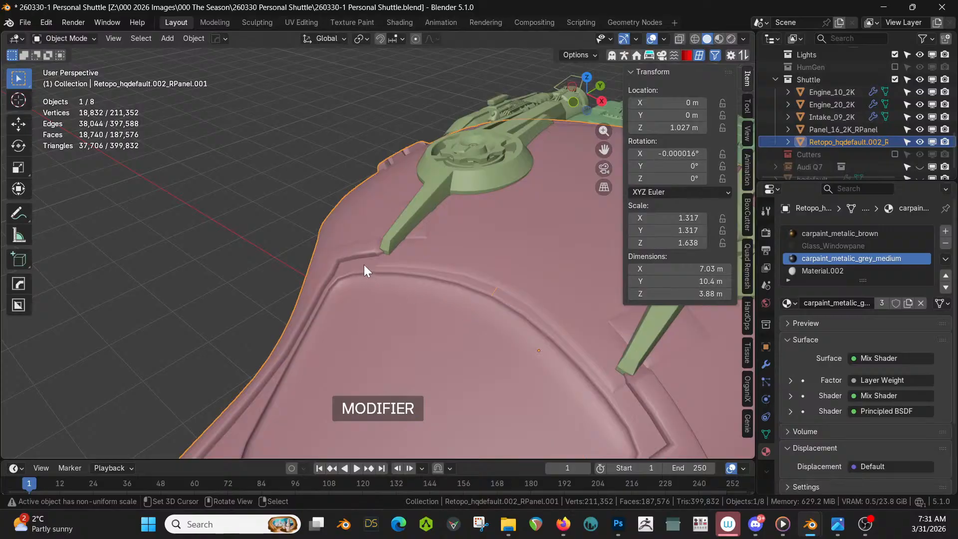
{"action": "key", "text": "ctrl+s"}
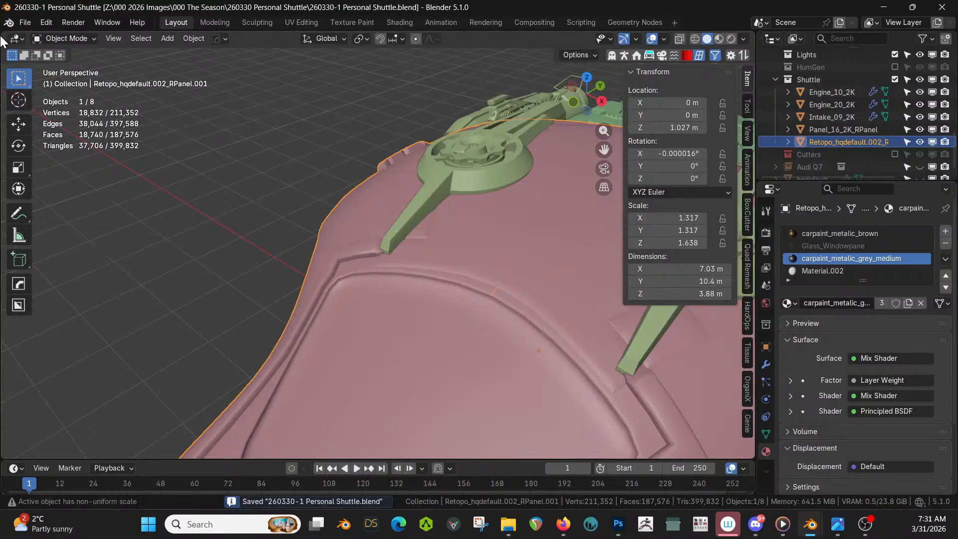
Split the 3D viewport, turn the new area into an Asset Browser, and restore the viewport's full width.
{"action": "left_click_drag", "start_coordinate": [4, 32], "coordinate": [327, 91]}
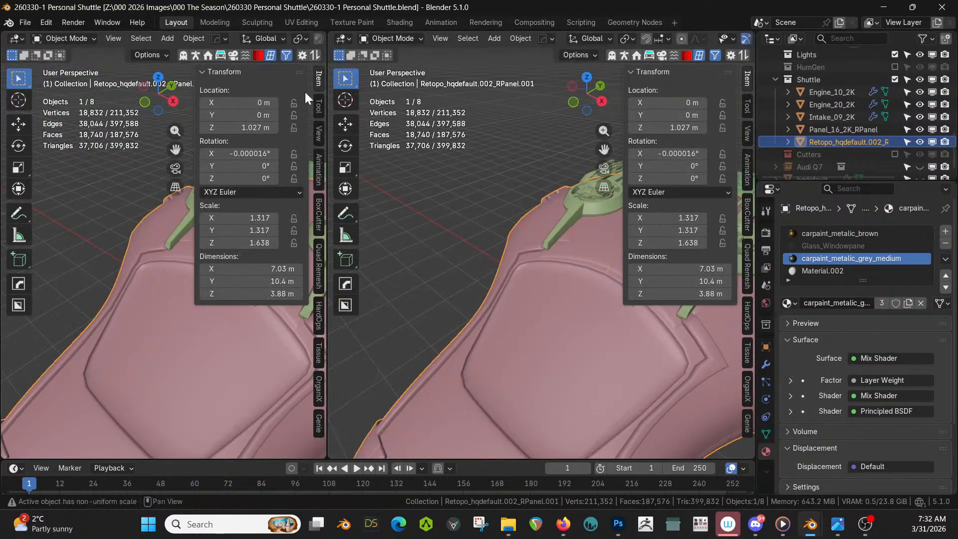
{"action": "key", "text": "shift+F1"}
{"action": "key", "text": "shift+F1"}
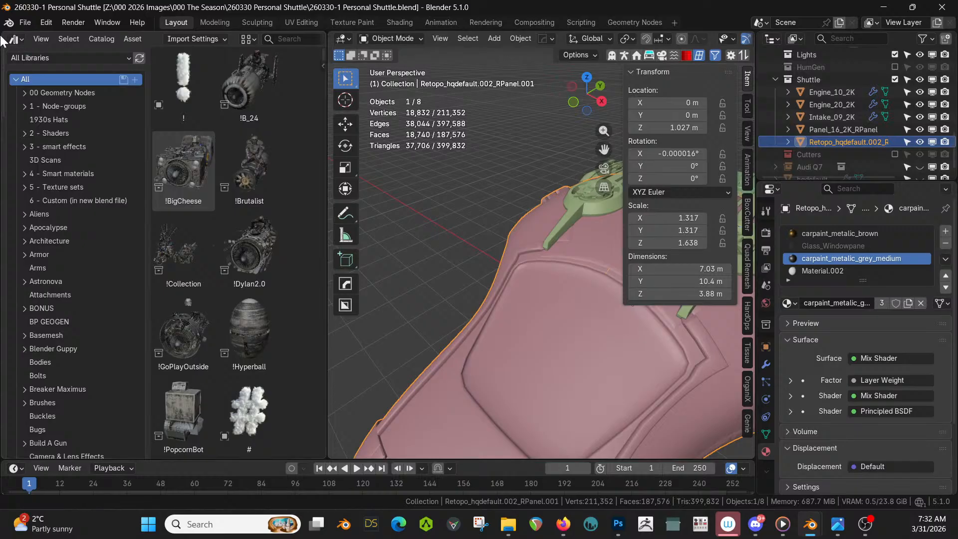
{"action": "left_click_drag", "start_coordinate": [4, 33], "coordinate": [0, 38]}
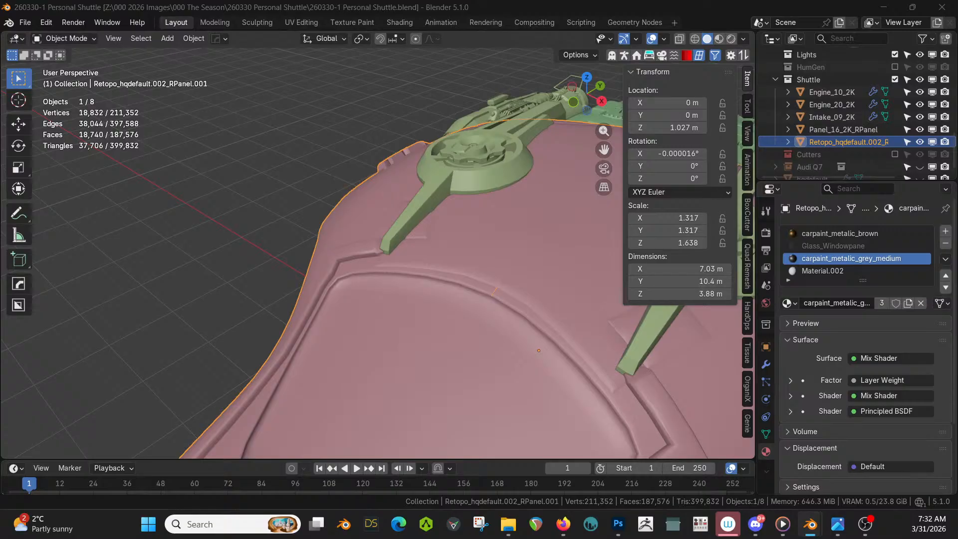
Place the jro_head_029 asset on the hull beside the intake arm's front tip and frame it in right view.
{"action": "left_click_drag", "start_coordinate": [392, 404], "coordinate": [424, 250]}
{"action": "key", "text": "KP_Decimal"}
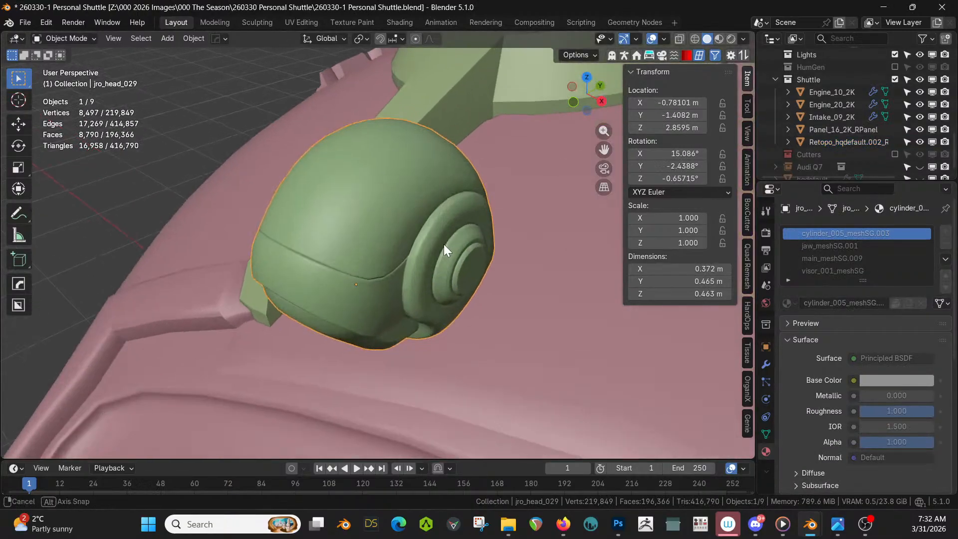
{"action": "middle_click_drag", "start_coordinate": [444, 243], "coordinate": [505, 64]}
{"action": "key", "text": "KP_7"}
{"action": "key", "text": "KP_3"}
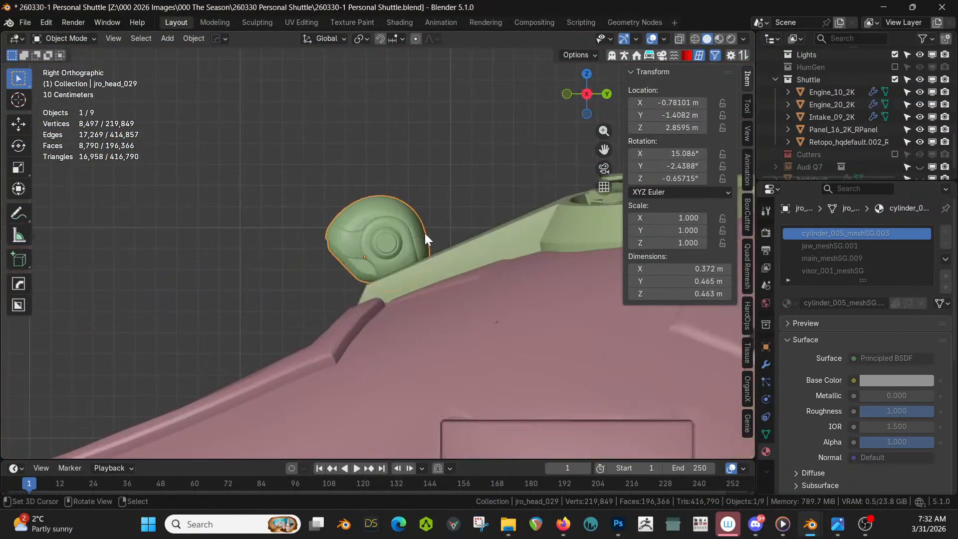
Rotate the jro_head_029 asset by -81° about the right view's axis, and delete it from the hull.
{"action": "key", "text": "r"}
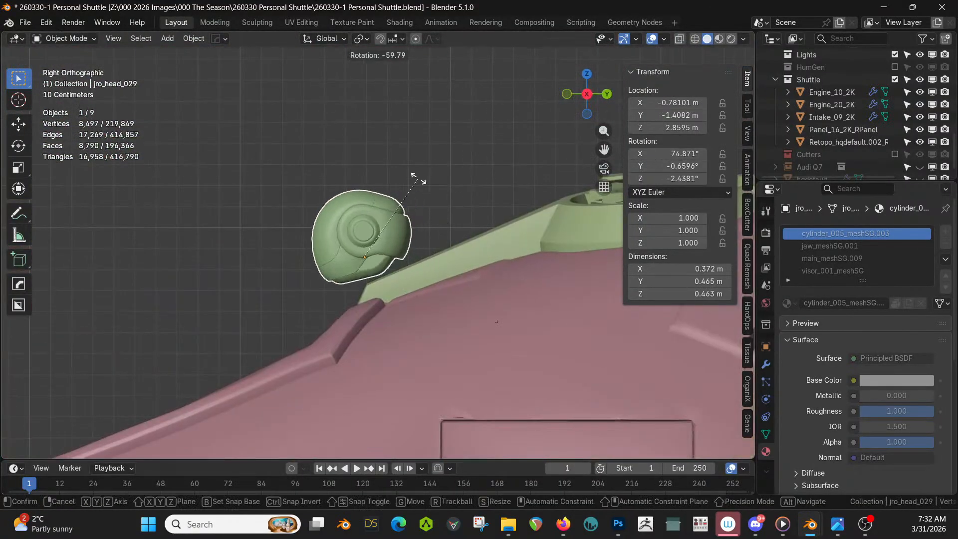
{"action": "left_click", "coordinate": [387, 156]}
{"action": "middle_click_drag", "start_coordinate": [388, 156], "coordinate": [630, 256]}
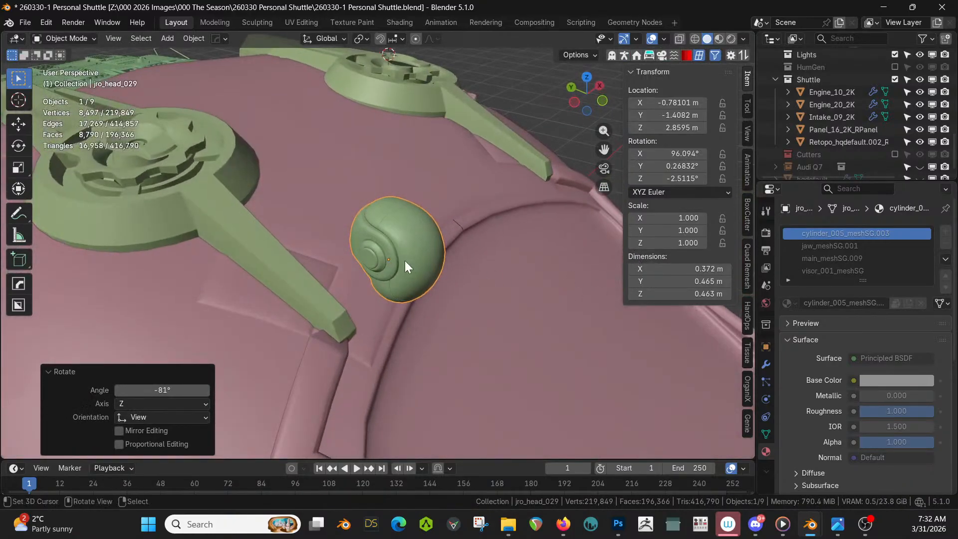
{"action": "key", "text": "x"}
{"action": "left_click", "coordinate": [389, 261]}
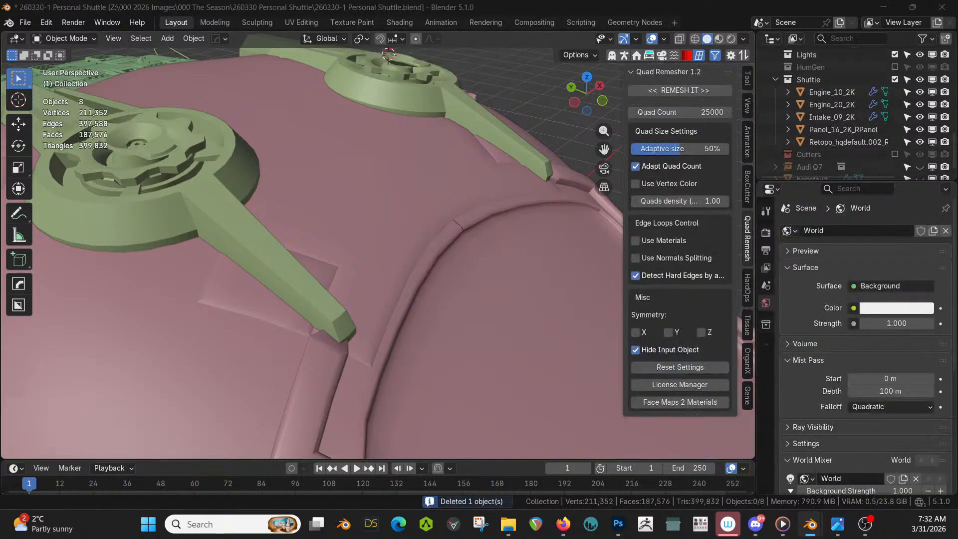
Try placing the jro_connection_035 asset as a collection instance on the intake arm's front tip.
{"action": "left_click_drag", "start_coordinate": [398, 163], "coordinate": [332, 310]}
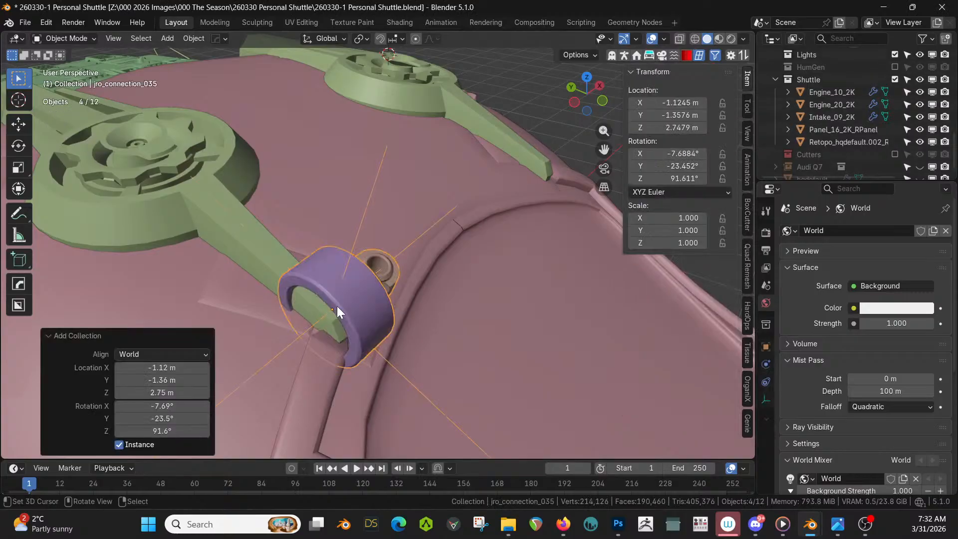
{"action": "middle_click_drag", "start_coordinate": [337, 307], "coordinate": [266, 253]}
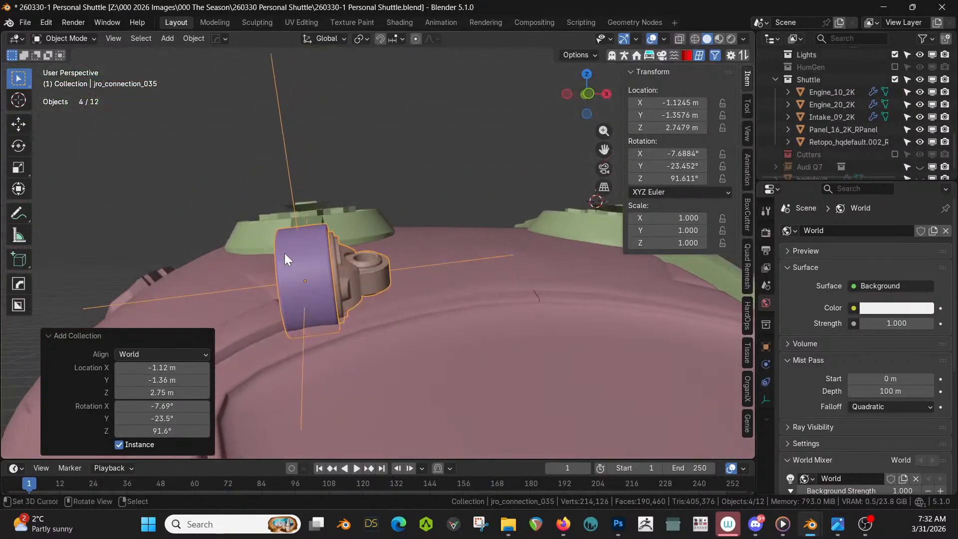
{"action": "key", "text": "ctrl+z"}
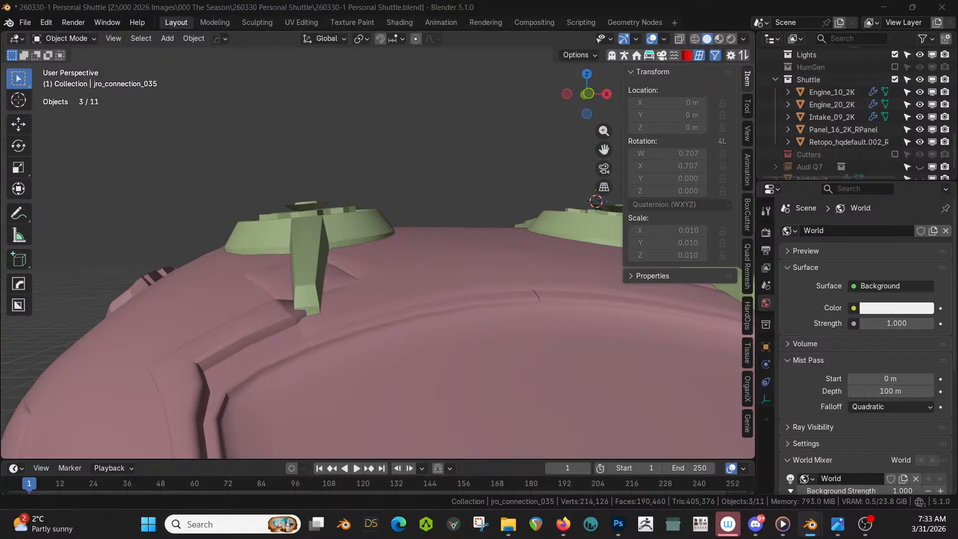
Place jro_connection_035 as non-instanced meshes at the intake arm's front tip, and set the transform orientation to Local.
{"action": "left_click_drag", "start_coordinate": [60, 167], "coordinate": [306, 273]}
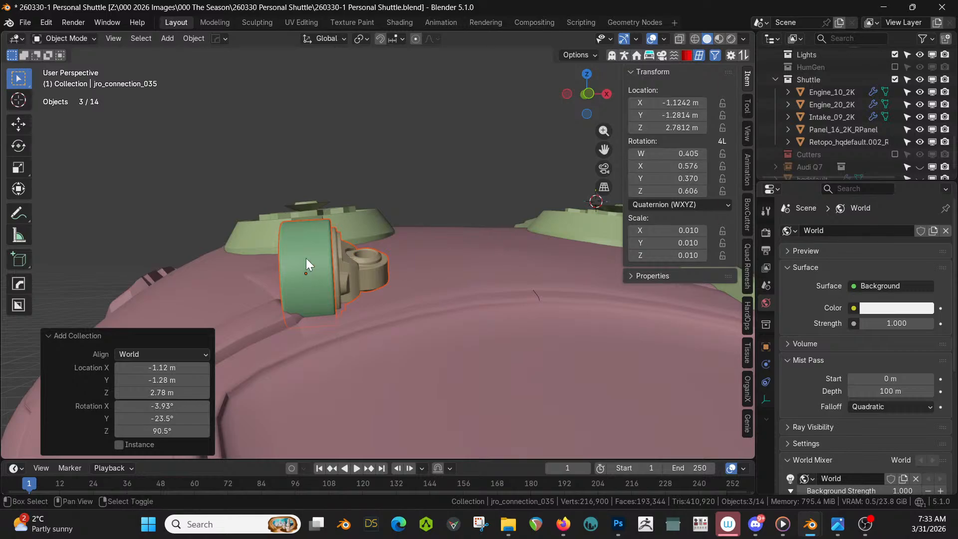
{"action": "key", "text": "ctrl+z"}
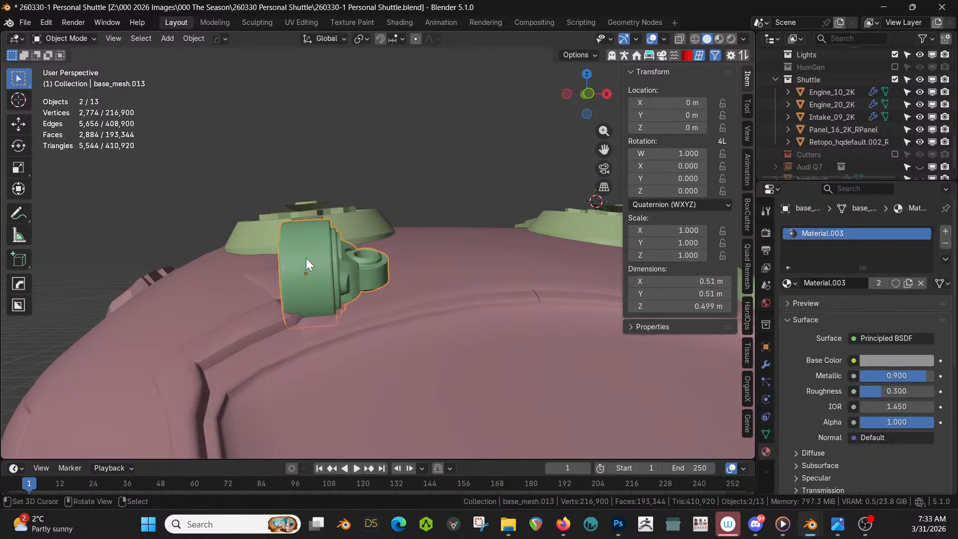
{"action": "left_click", "coordinate": [23, 190]}
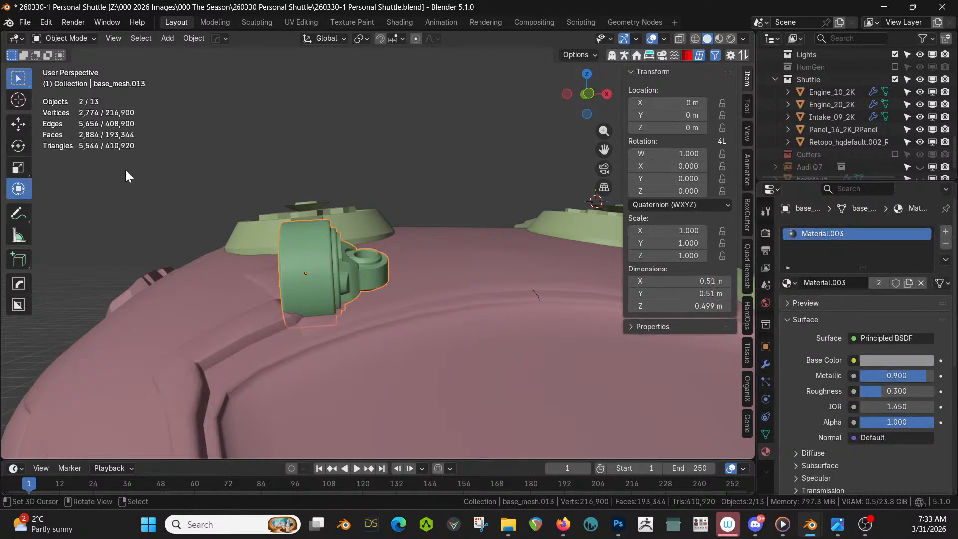
{"action": "left_click", "coordinate": [341, 38]}
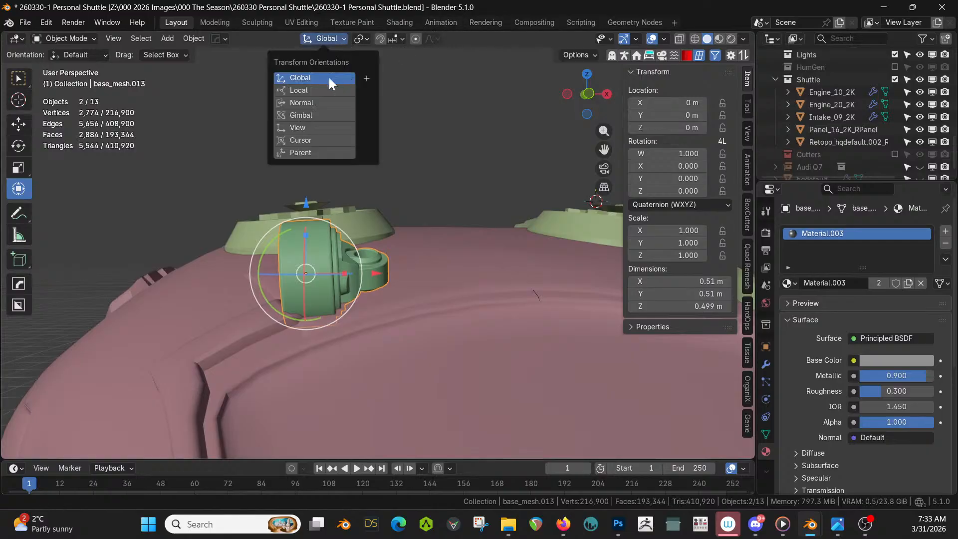
{"action": "left_click", "coordinate": [305, 90]}
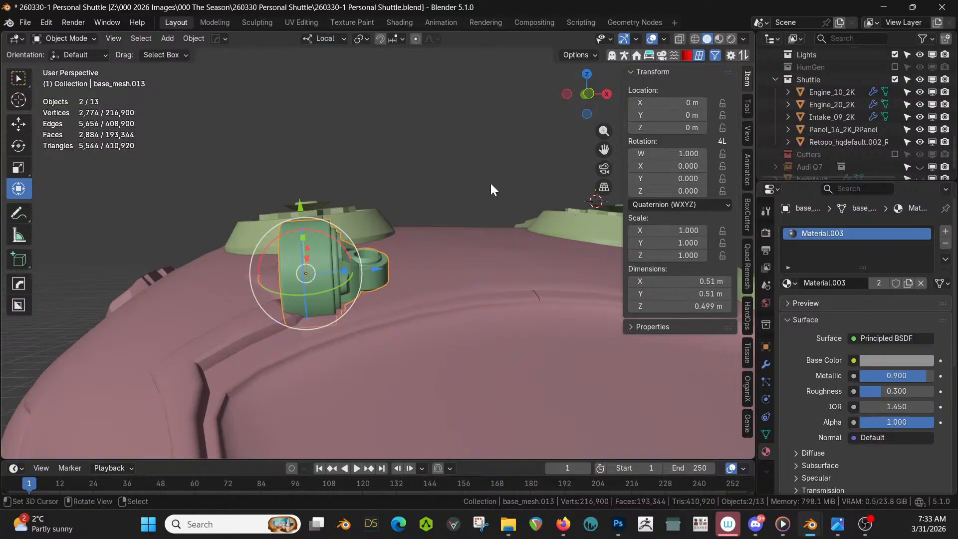
Rotate the connector 90° about its local X axis.
{"action": "key", "text": "r"}
{"action": "key", "text": "x"}
{"action": "key", "text": "9"}
{"action": "key", "text": "0"}
{"action": "key", "text": "Return"}
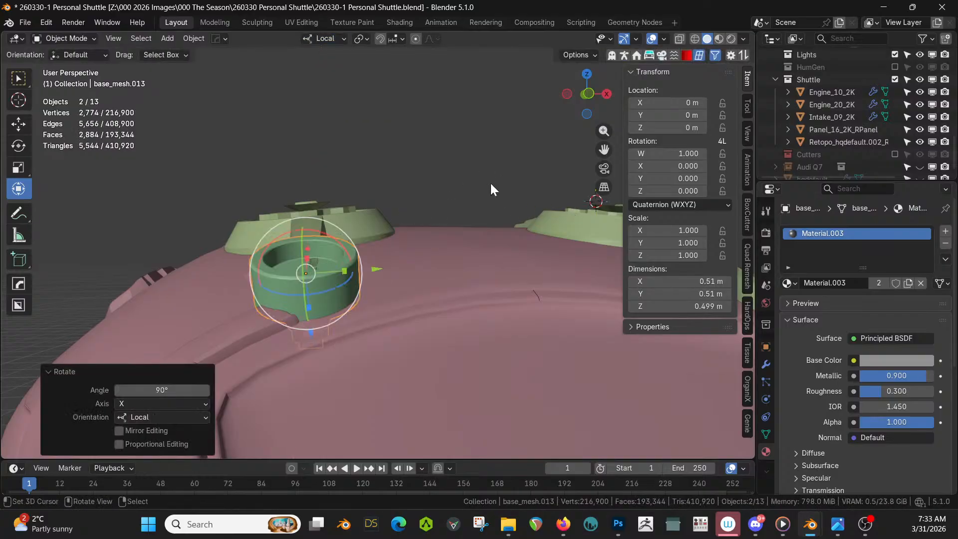
Scale the connector down uniformly to about 0.741 to suit the intake arm's tip.
{"action": "key", "text": "KP_7"}
{"action": "middle_click_drag", "start_coordinate": [490, 182], "coordinate": [346, 244]}
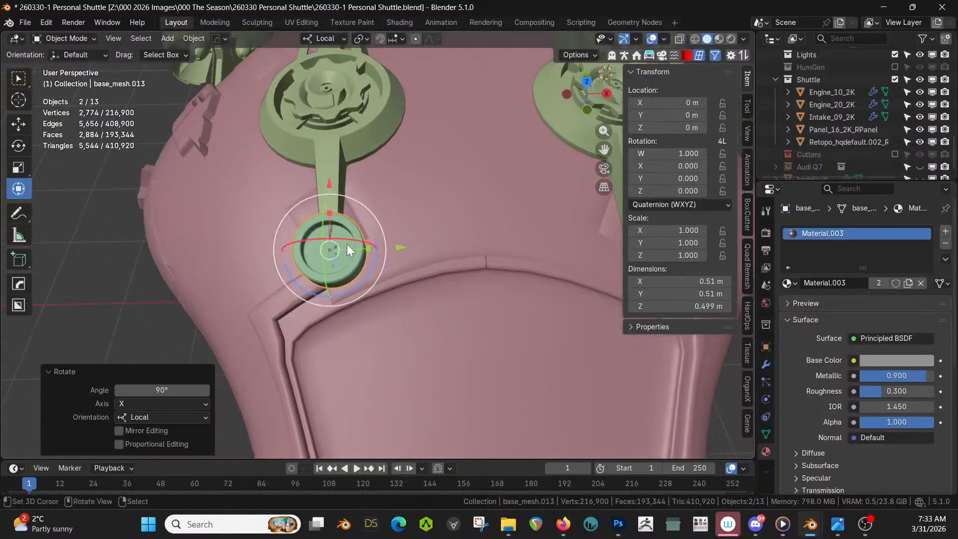
{"action": "key", "text": "s"}
{"action": "left_click", "coordinate": [335, 280]}
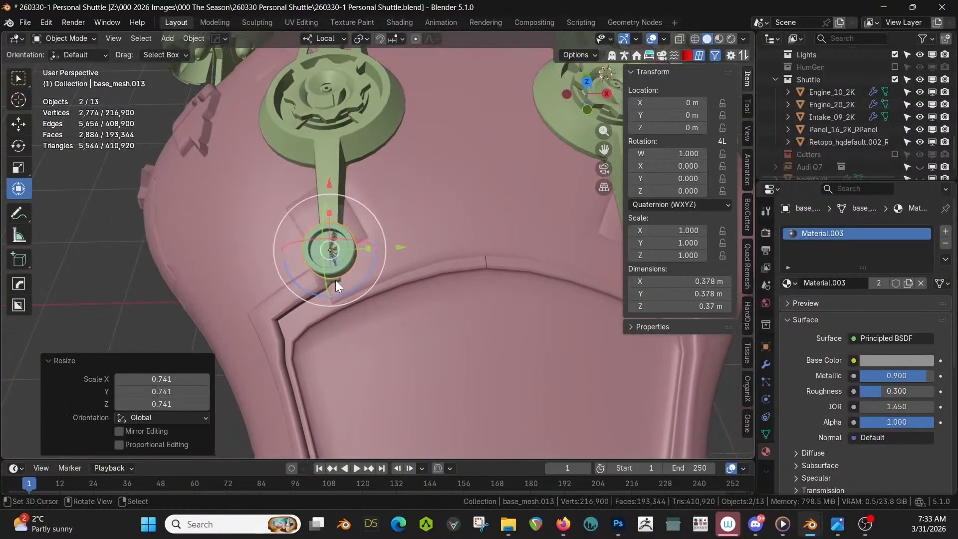
Move the connector along Y in top view and shift it about 0.103 m along its local Z axis.
{"action": "key", "text": "KP_7"}
{"action": "key", "text": "g"}
{"action": "key", "text": "y"}
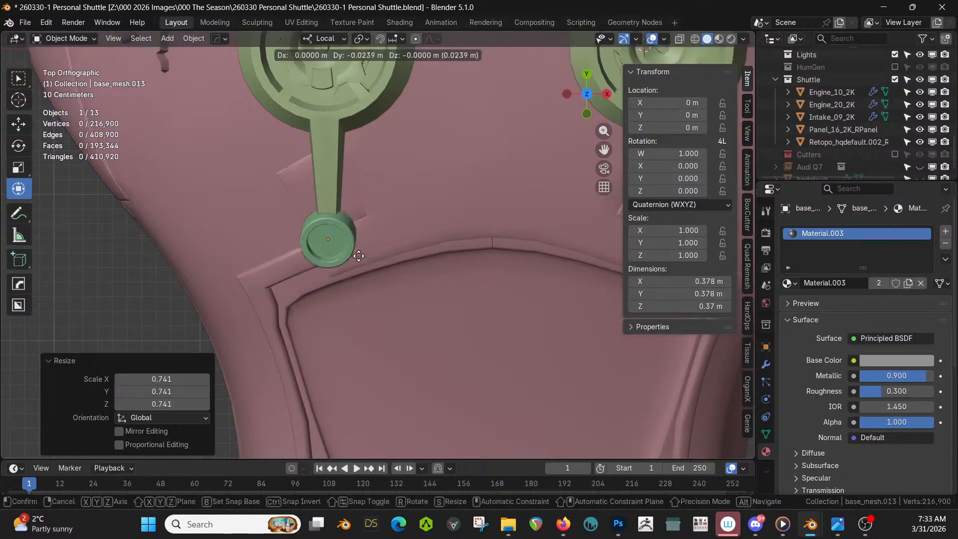
{"action": "left_click", "coordinate": [361, 263]}
{"action": "middle_click_drag", "start_coordinate": [360, 262], "coordinate": [357, 230]}
{"action": "key", "text": "g"}
{"action": "key", "text": "z"}
{"action": "left_click", "coordinate": [364, 261]}
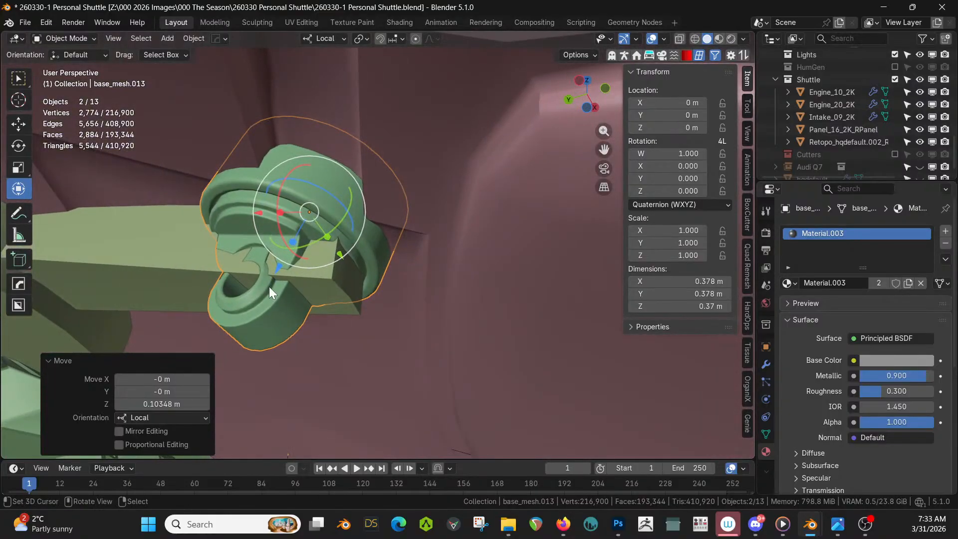
Select the connector's linked bracket geometry in Edit Mode and delete its vertices, keeping only the round cap.
{"action": "key", "text": "Tab"}
{"action": "left_click", "coordinate": [285, 207]}
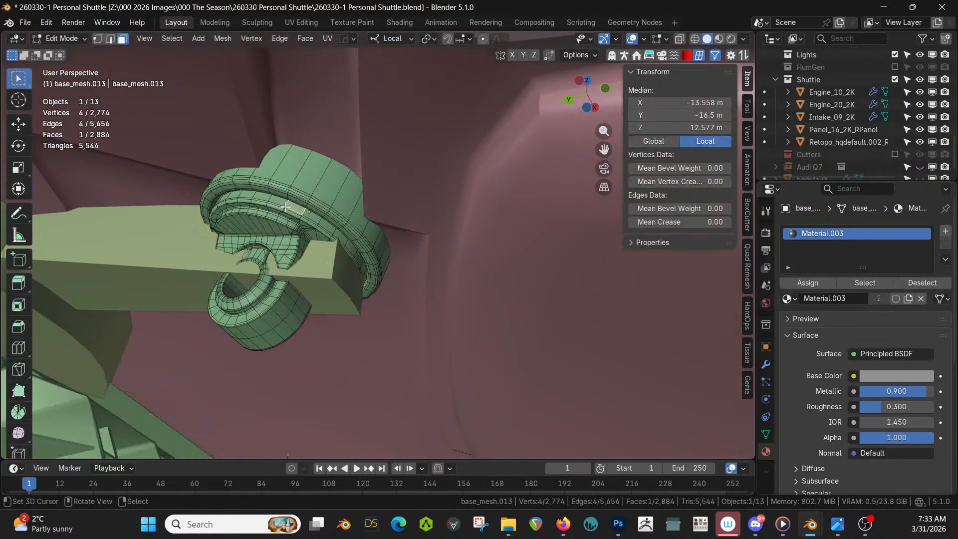
{"action": "key", "text": "ctrl+l"}
{"action": "middle_click_drag", "start_coordinate": [287, 208], "coordinate": [268, 314]}
{"action": "key", "text": "x"}
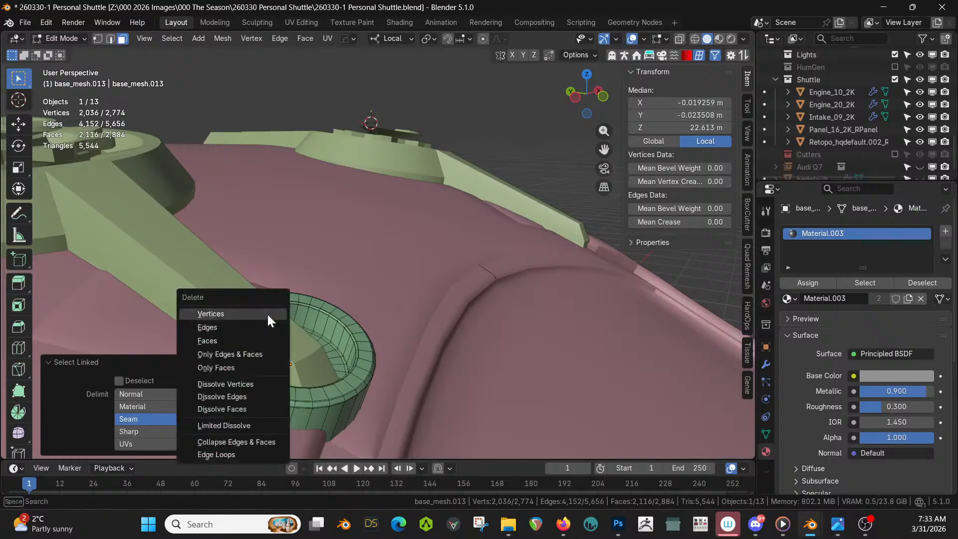
{"action": "left_click", "coordinate": [255, 314]}
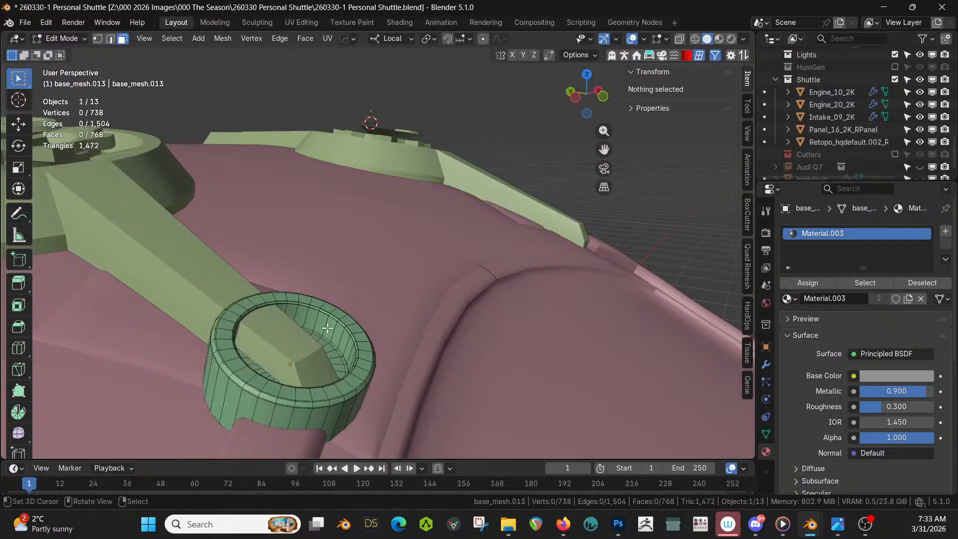
Isolate the round cap in local view and dissolve its recessed floor and inner wall faces into one face.
{"action": "key", "text": "KP_Divide"}
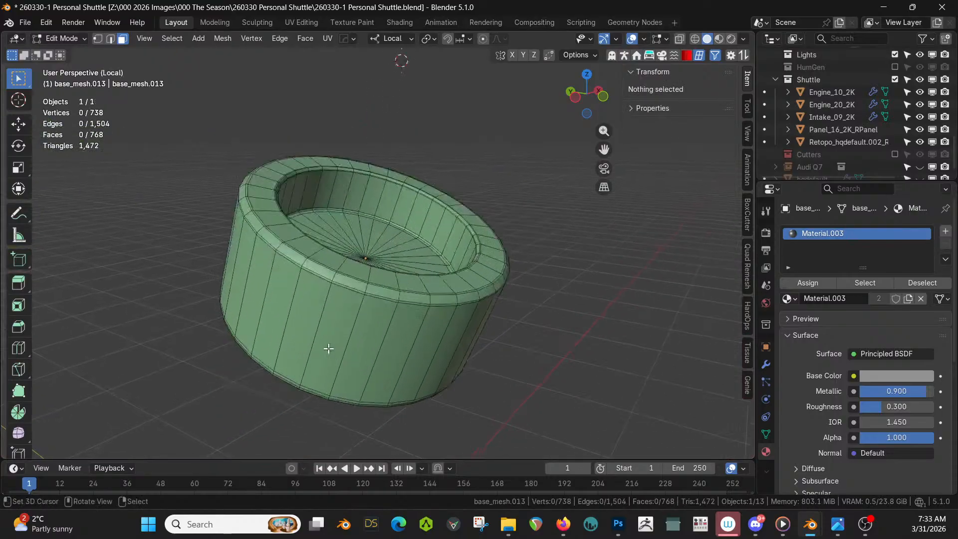
{"action": "middle_click_drag", "start_coordinate": [336, 321], "coordinate": [325, 296]}
{"action": "key", "text": "1"}
{"action": "left_click", "coordinate": [378, 239]}
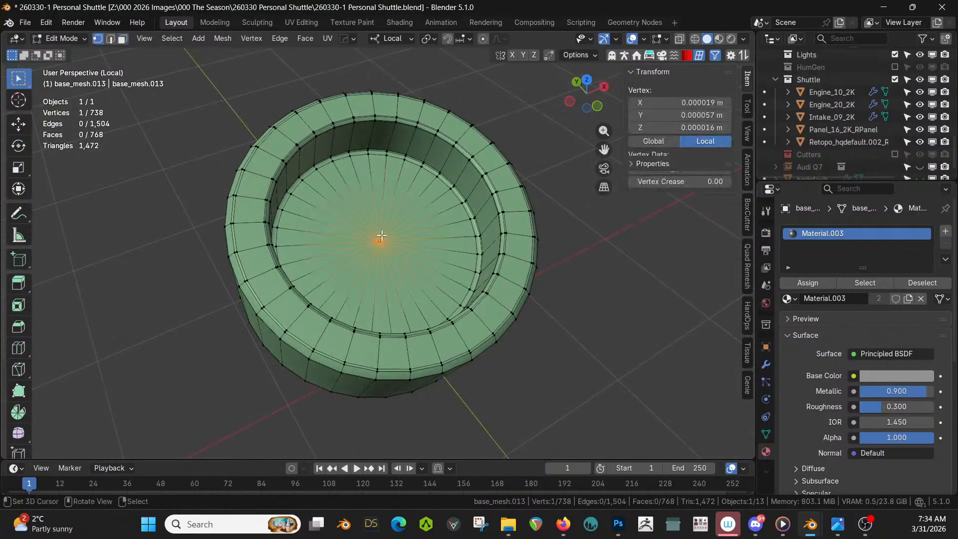
{"action": "key", "text": "ctrl+KP_Add"}
{"action": "key", "text": "3"}
{"action": "key", "text": "ctrl+KP_Add"}
{"action": "key", "text": "ctrl+KP_Add"}
{"action": "key", "text": "ctrl+KP_Add"}
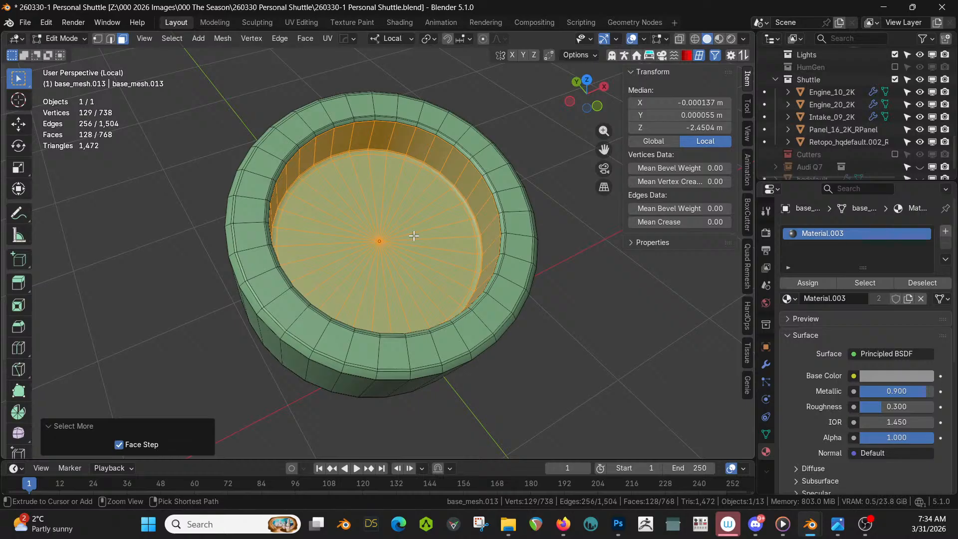
{"action": "key", "text": "ctrl+x"}
{"action": "key", "text": "Tab"}
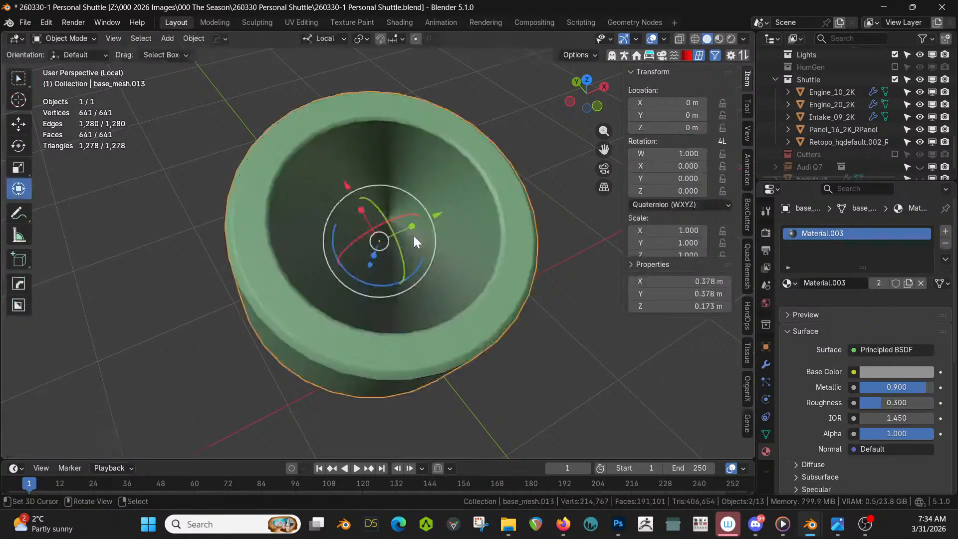
Check the Face Orientation overlay and apply the HardOps Sharpen operation to the cap with 30° sharpness.
{"action": "middle_click_drag", "start_coordinate": [414, 235], "coordinate": [232, 229]}
{"action": "key", "text": "alt+v"}
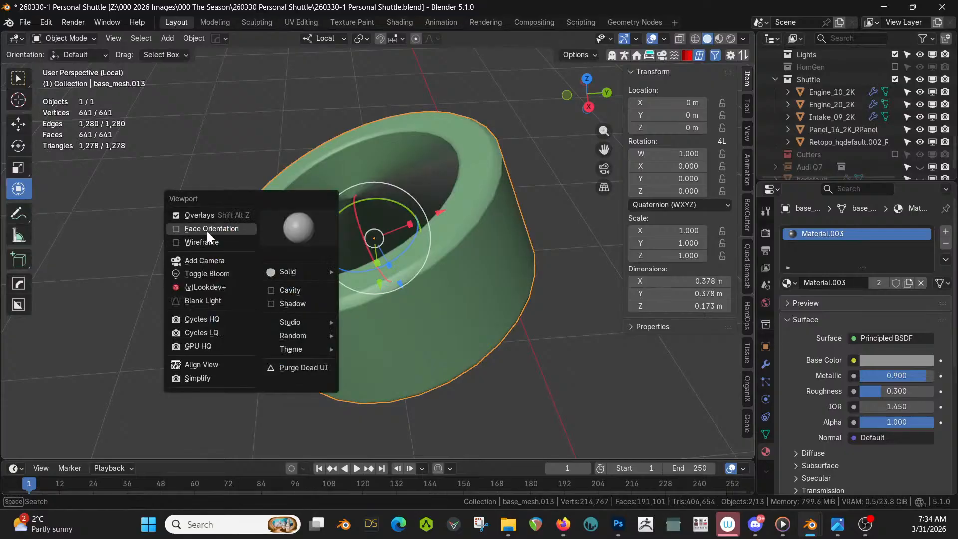
{"action": "key", "text": "Escape"}
{"action": "key", "text": "alt+v"}
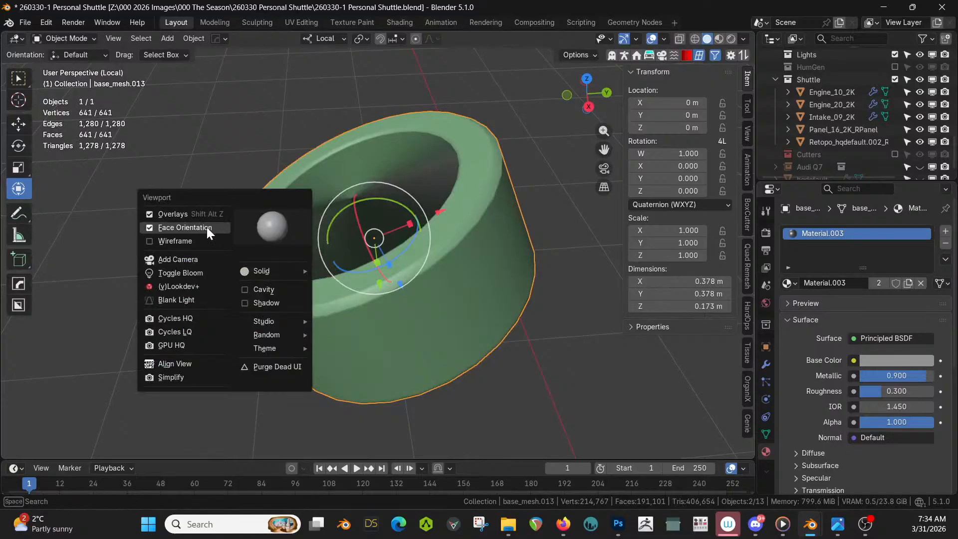
{"action": "key", "text": "q"}
{"action": "left_click", "coordinate": [352, 199]}
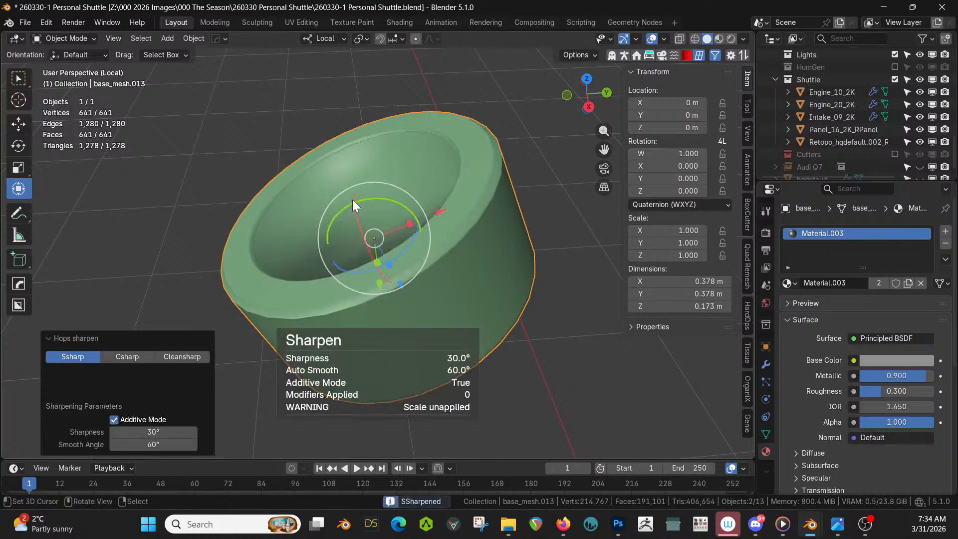
Poke the cap's single large inner face into triangles in Edit Mode.
{"action": "middle_click_drag", "start_coordinate": [352, 199], "coordinate": [540, 191]}
{"action": "key", "text": "Tab"}
{"action": "left_click", "coordinate": [378, 207]}
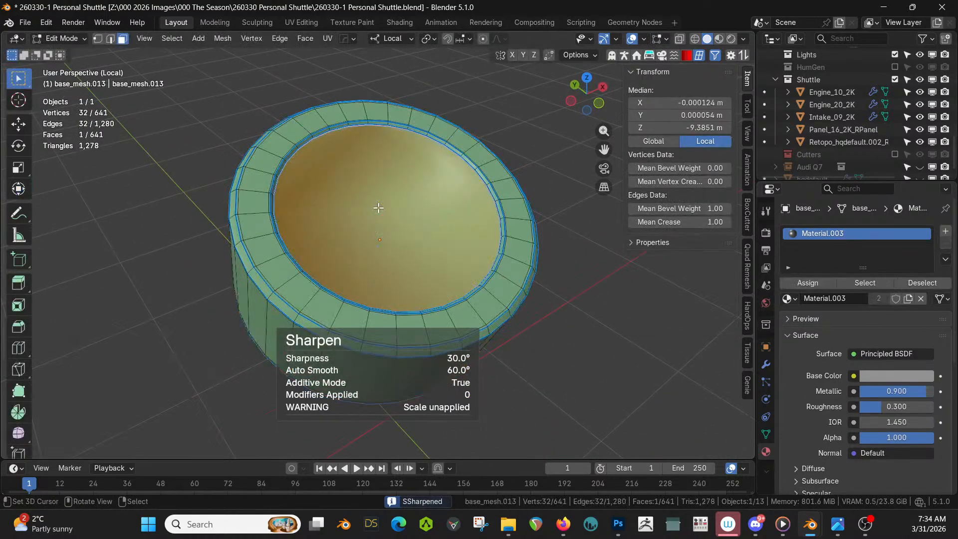
{"action": "left_click", "coordinate": [305, 39]}
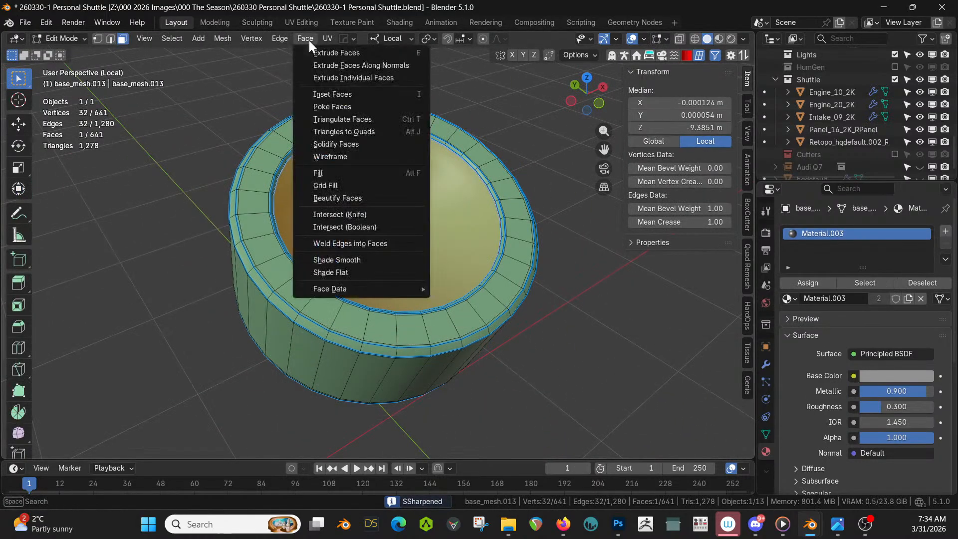
{"action": "left_click", "coordinate": [357, 107]}
{"action": "key", "text": "Tab"}
Apply the HardOps Sharpen operation at 30° again to the cap with its poked inner face.
{"action": "key", "text": "q"}
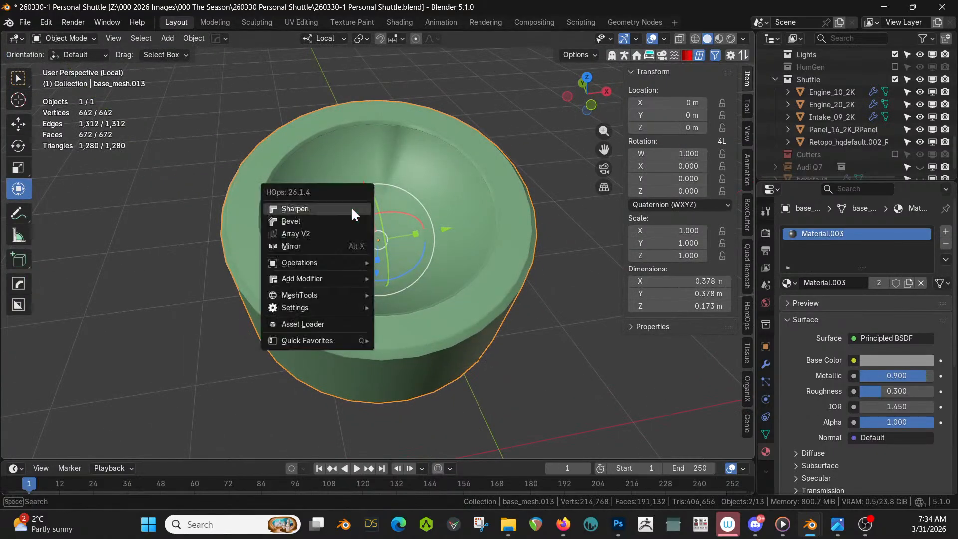
{"action": "left_click", "coordinate": [305, 208]}
{"action": "middle_click_drag", "start_coordinate": [306, 204], "coordinate": [550, 211]}
Clear the custom normals data from the cap's mesh.
{"action": "scroll", "coordinate": [836, 405], "scroll_direction": "down", "scroll_amount": 8}
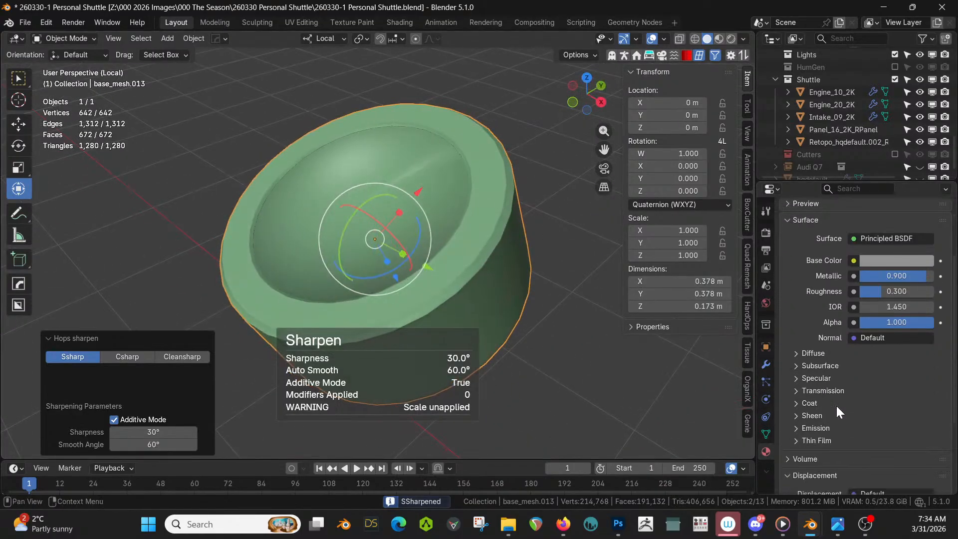
{"action": "left_click", "coordinate": [766, 347]}
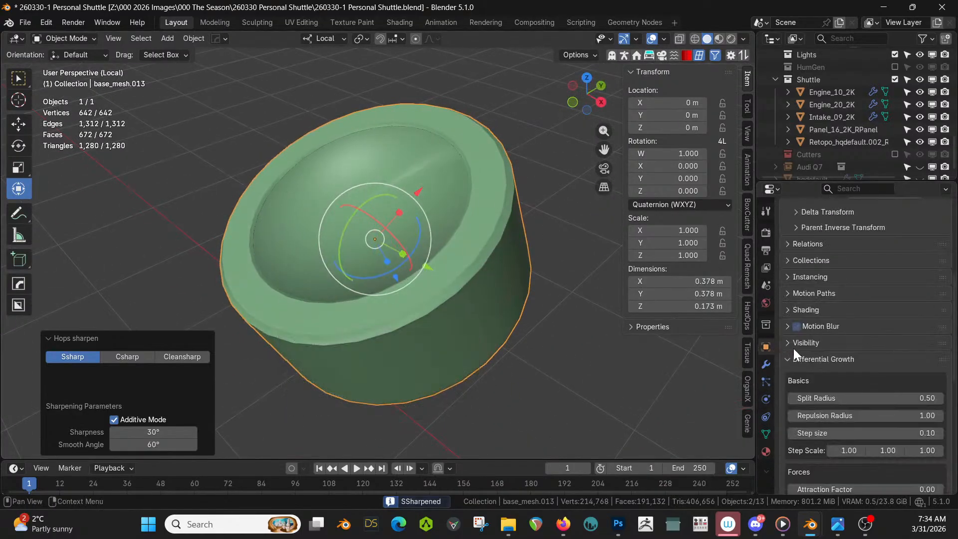
{"action": "scroll", "coordinate": [795, 348], "scroll_direction": "down", "scroll_amount": 10}
{"action": "left_click", "coordinate": [766, 434]}
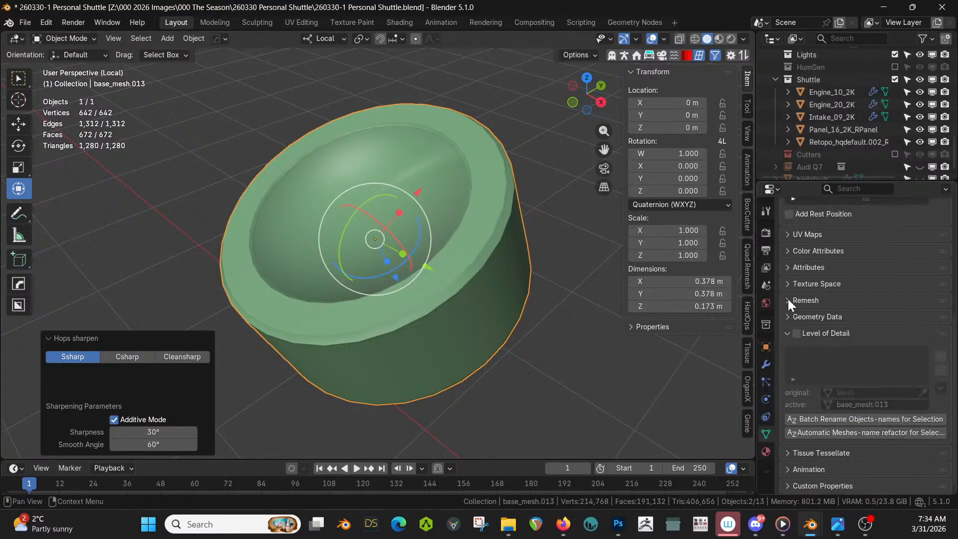
{"action": "left_click", "coordinate": [786, 317]}
{"action": "scroll", "coordinate": [811, 380], "scroll_direction": "down", "scroll_amount": 3}
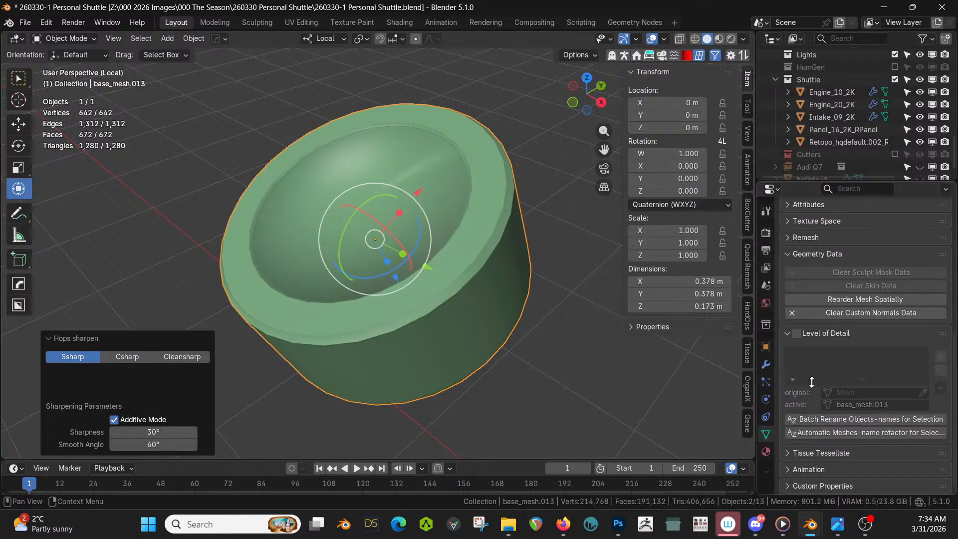
{"action": "scroll", "coordinate": [792, 271], "scroll_direction": "up", "scroll_amount": 3}
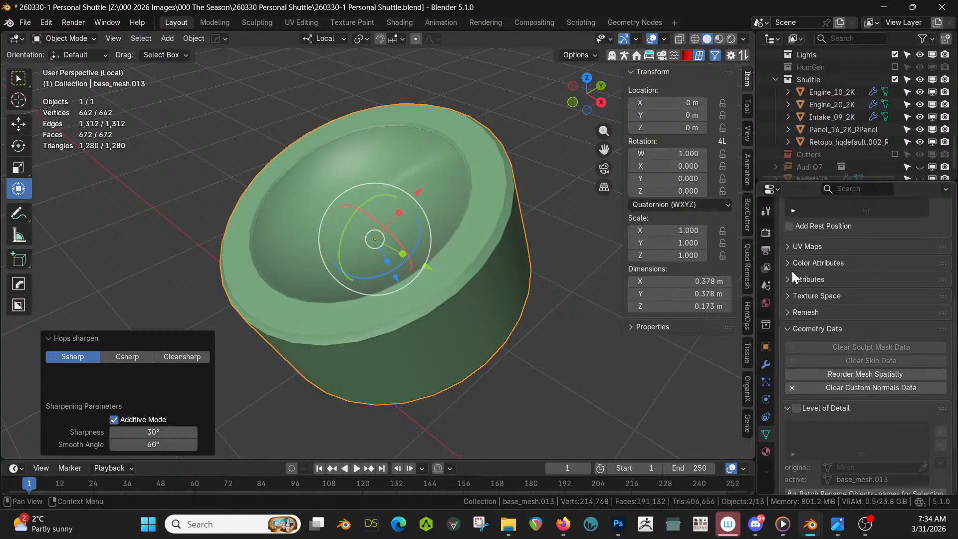
{"action": "scroll", "coordinate": [792, 271], "scroll_direction": "down", "scroll_amount": 3}
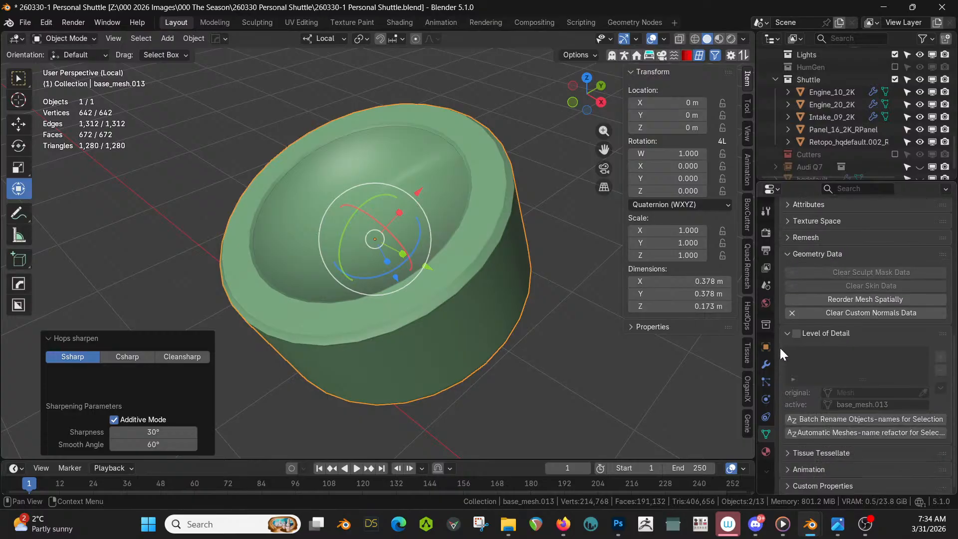
{"action": "left_click", "coordinate": [786, 480]}
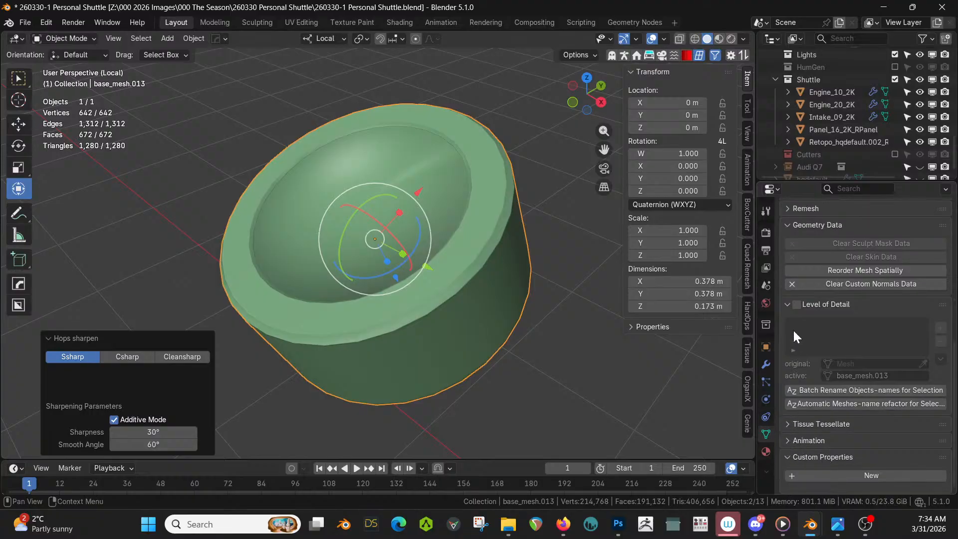
{"action": "left_click", "coordinate": [765, 347]}
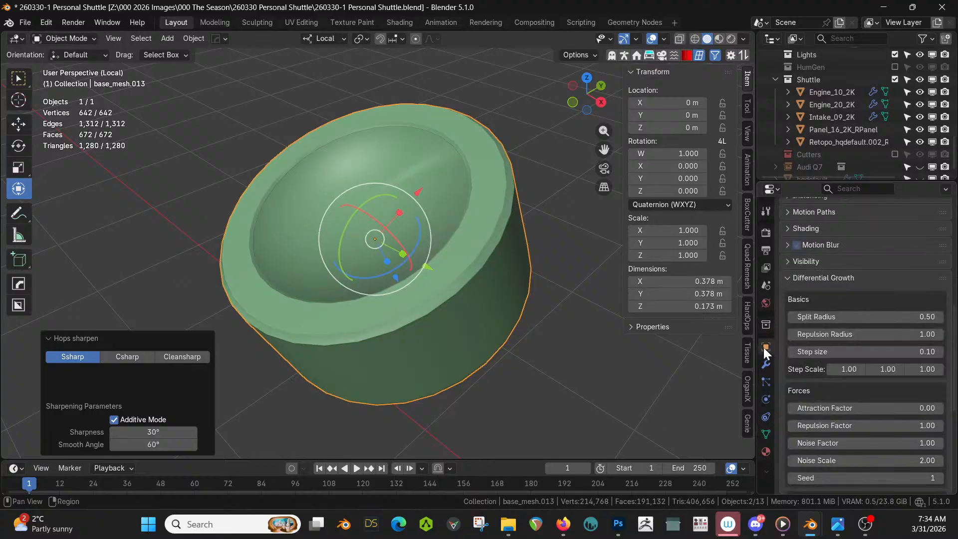
{"action": "left_click", "coordinate": [788, 278]}
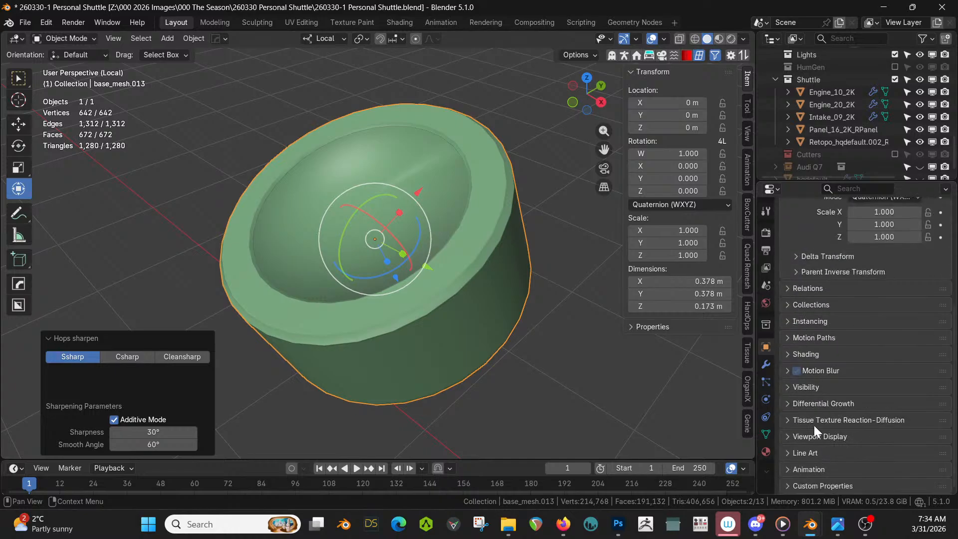
{"action": "left_click", "coordinate": [766, 433]}
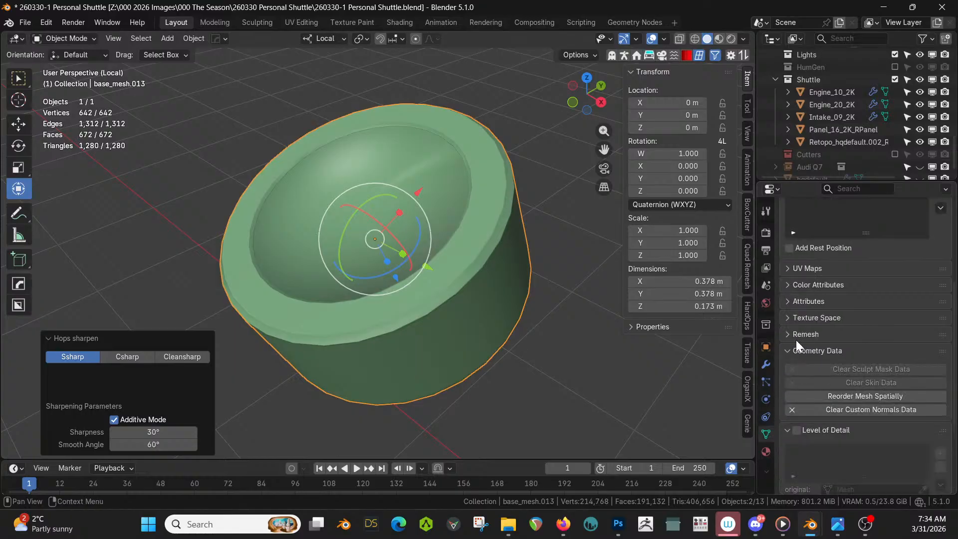
{"action": "left_click", "coordinate": [850, 410]}
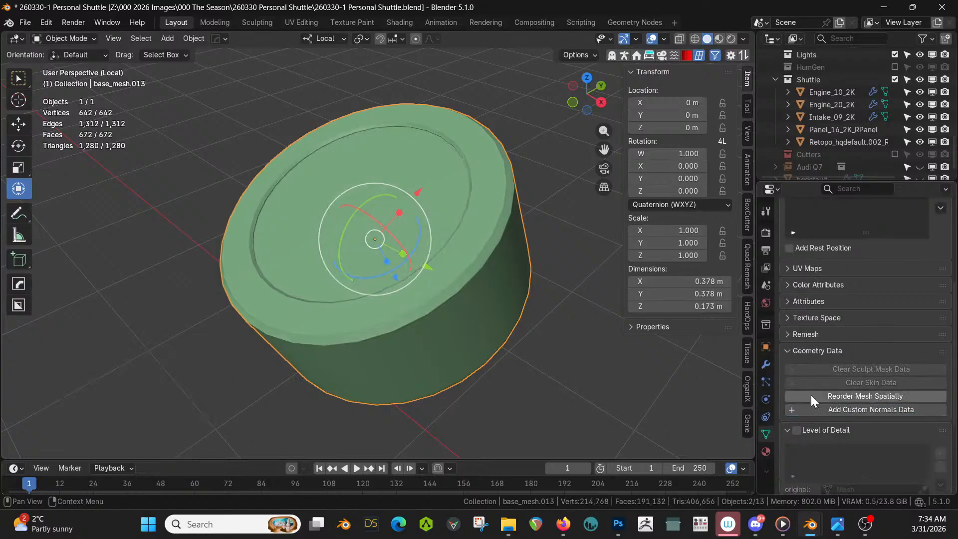
Exit local view, mirror the cap across the hull to the opposite intake arm with HardOps Mirror, and save the file.
{"action": "middle_click_drag", "start_coordinate": [235, 193], "coordinate": [331, 222]}
{"action": "key", "text": "slash"}
{"action": "scroll", "coordinate": [363, 246], "scroll_direction": "down", "scroll_amount": 3}
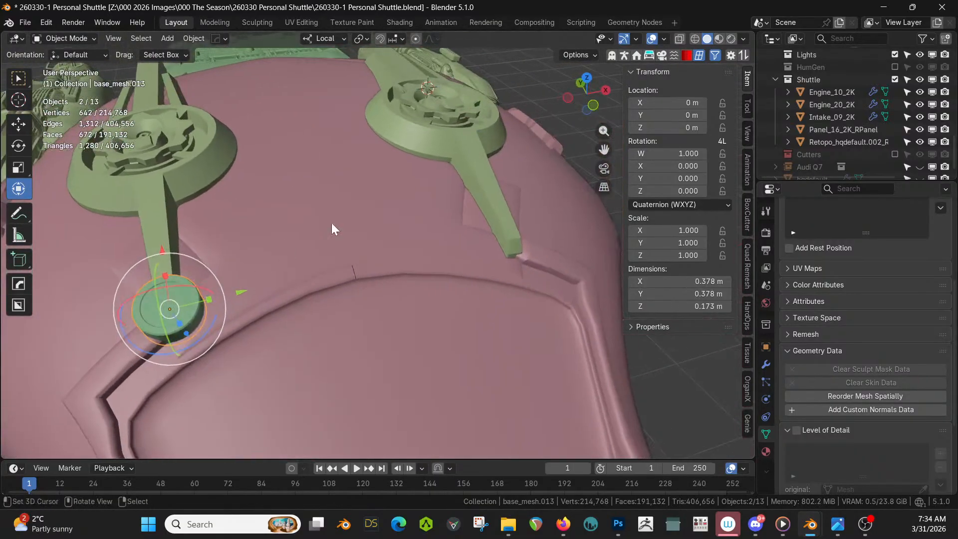
{"action": "left_click", "coordinate": [326, 227], "text": "shift"}
{"action": "key", "text": "alt+x"}
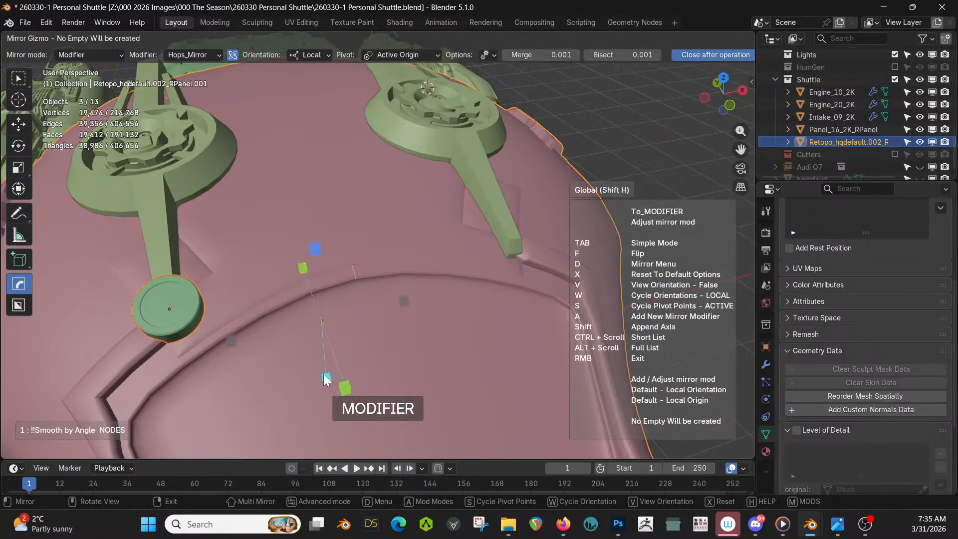
{"action": "left_click", "coordinate": [229, 337]}
{"action": "middle_click_drag", "start_coordinate": [229, 337], "coordinate": [379, 255]}
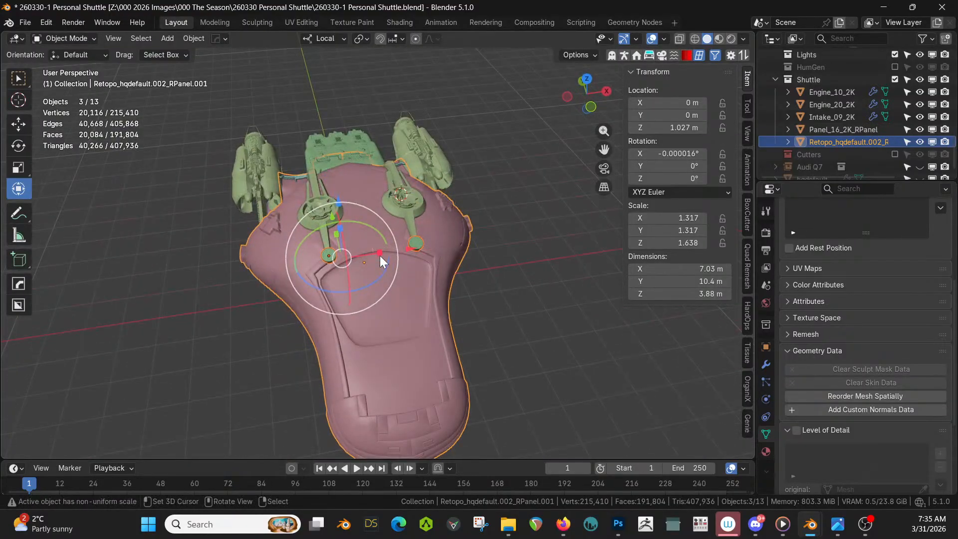
{"action": "key", "text": "ctrl+s"}
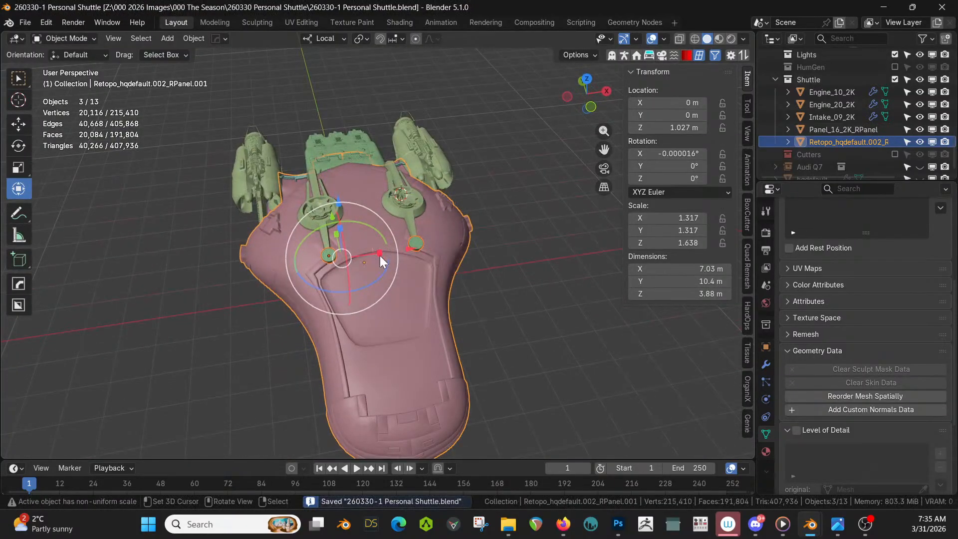
Examine the hull's panel cuts and the mesh around the recessed notch corner in Edit Mode.
{"action": "middle_click_drag", "start_coordinate": [379, 255], "coordinate": [312, 333]}
{"action": "right_click", "coordinate": [310, 329]}
{"action": "key", "text": "Tab"}
{"action": "key", "text": "Tab"}
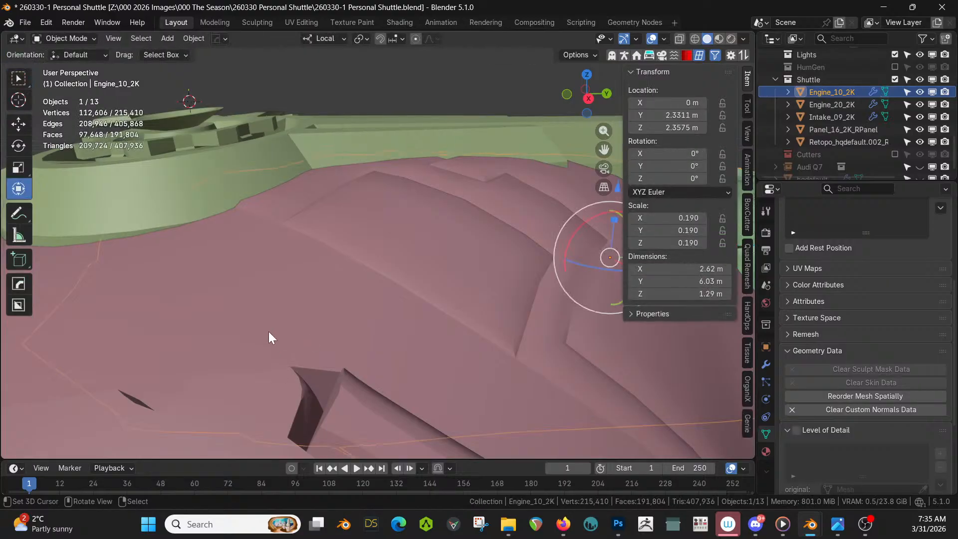
{"action": "right_click", "coordinate": [269, 324]}
{"action": "key", "text": "Tab"}
{"action": "right_click", "coordinate": [324, 376]}
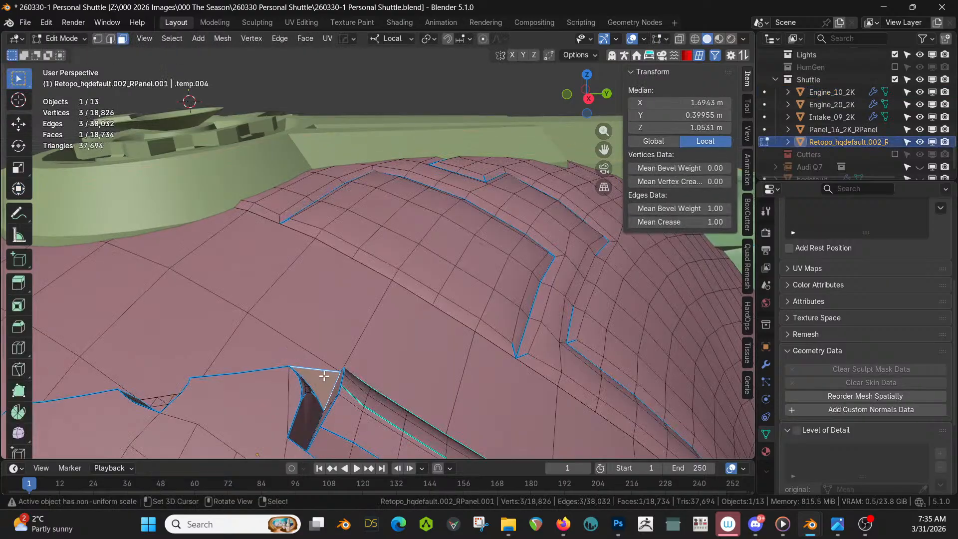
{"action": "middle_click_drag", "start_coordinate": [324, 375], "coordinate": [436, 275]}
{"action": "key", "text": "Tab"}
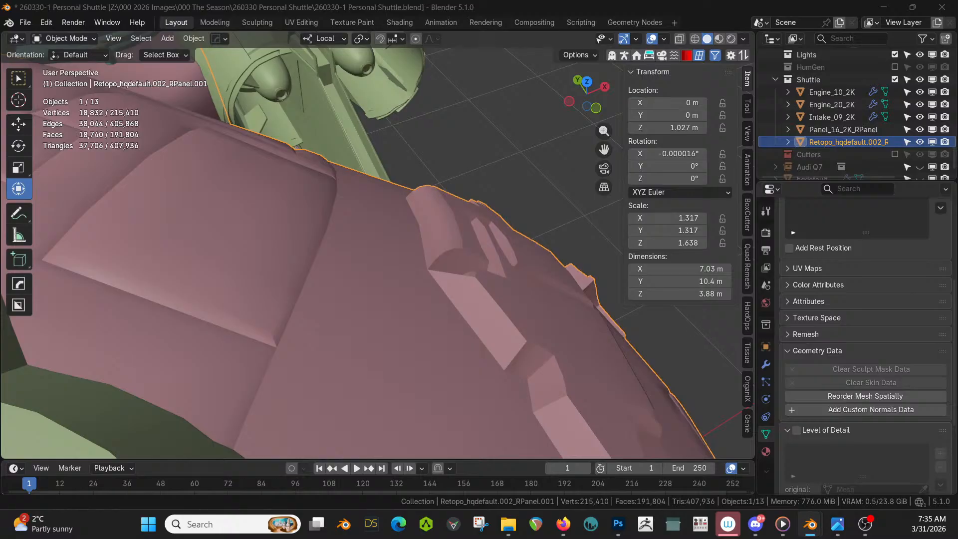
Place the jro_connection_138 asset on the hull's stepped panel detail and join its parts into one mesh.
{"action": "left_click_drag", "start_coordinate": [230, 63], "coordinate": [485, 281]}
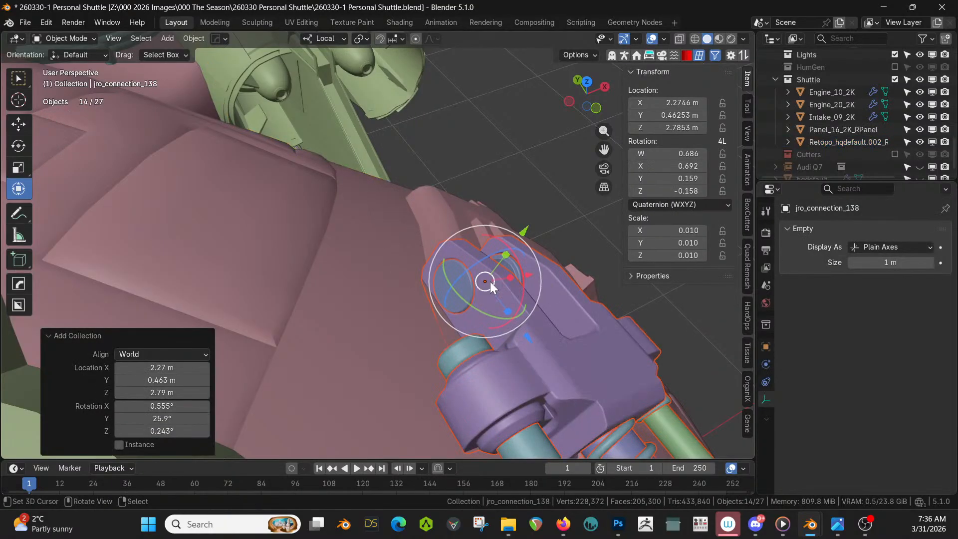
{"action": "key", "text": "KP_7"}
{"action": "scroll", "coordinate": [490, 281], "scroll_direction": "down", "scroll_amount": 4}
{"action": "middle_click_drag", "start_coordinate": [431, 327], "coordinate": [372, 287]}
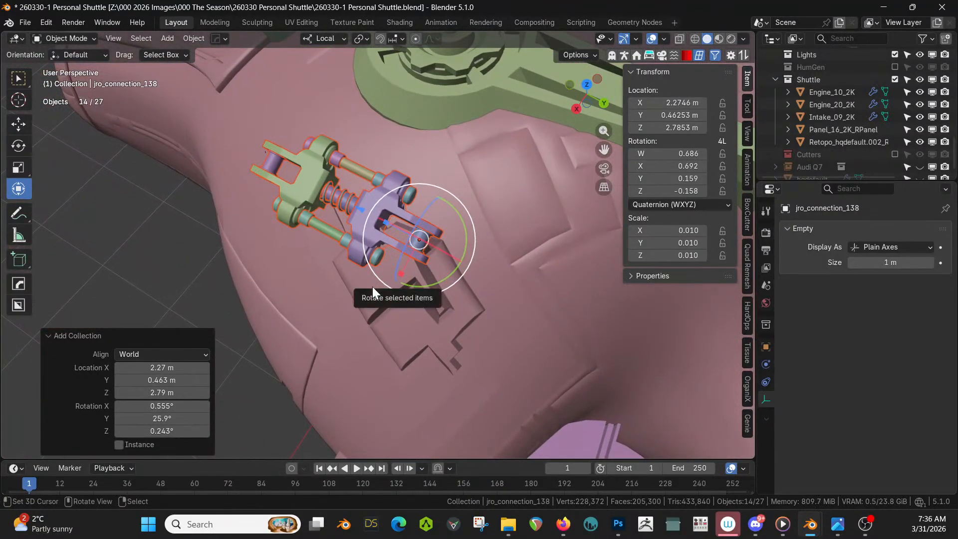
{"action": "left_click", "coordinate": [365, 203], "text": "shift"}
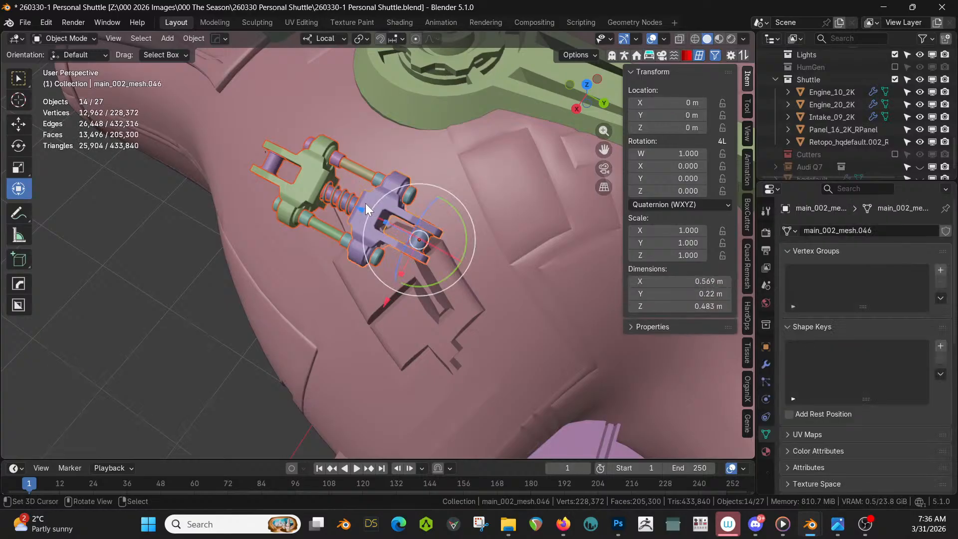
{"action": "key", "text": "ctrl+j"}
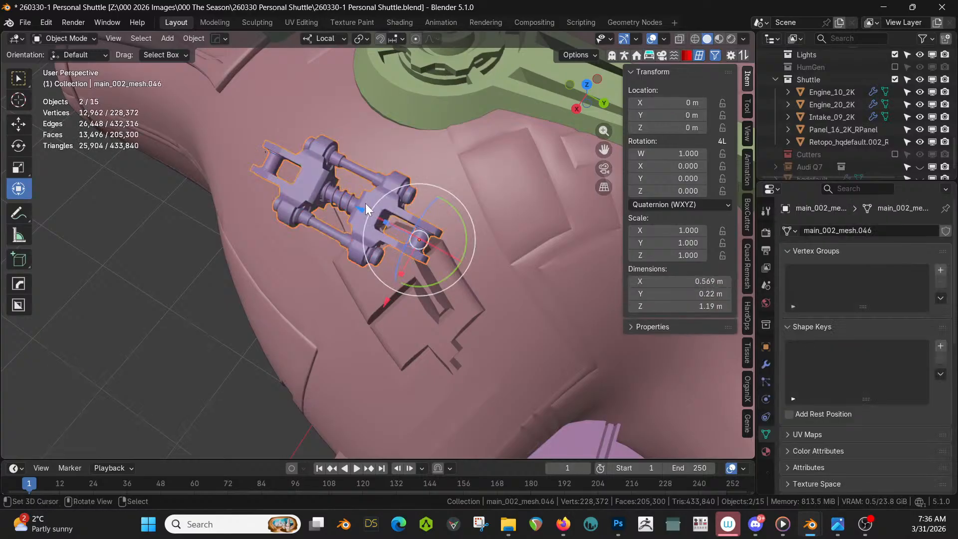
Rotate the connector about 30.1° in top view and move it about -0.51 m along its local Z axis over the panel recess.
{"action": "key", "text": "KP_7"}
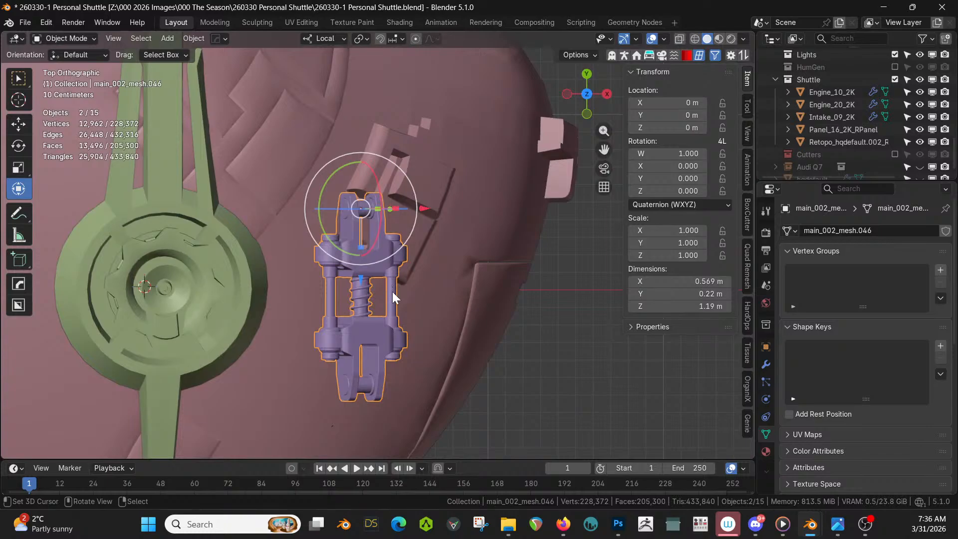
{"action": "key", "text": "r"}
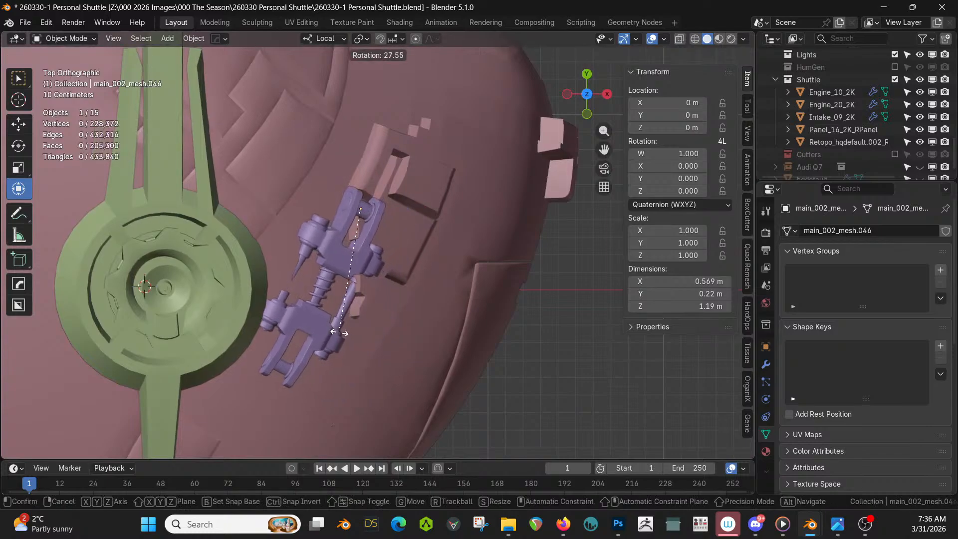
{"action": "left_click", "coordinate": [335, 329]}
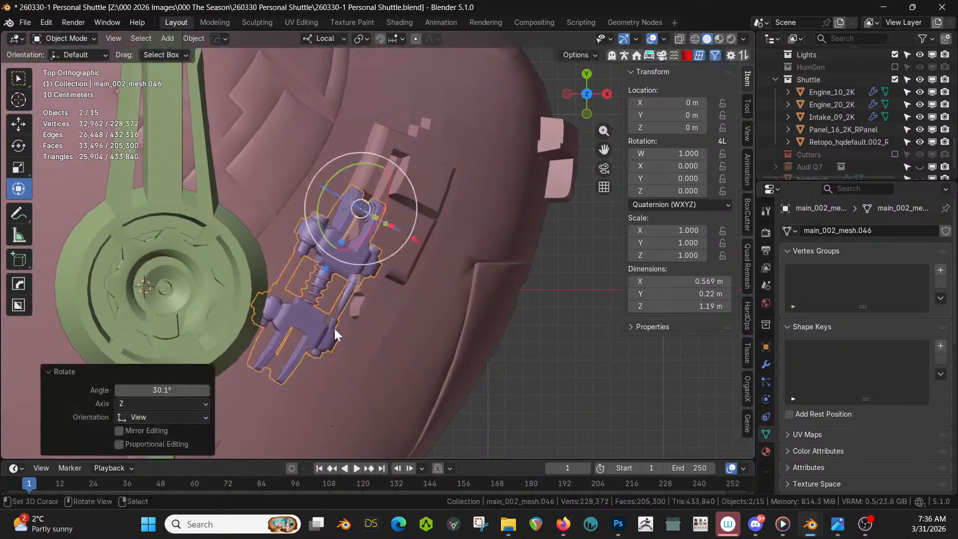
{"action": "key", "text": "g"}
{"action": "key", "text": "z"}
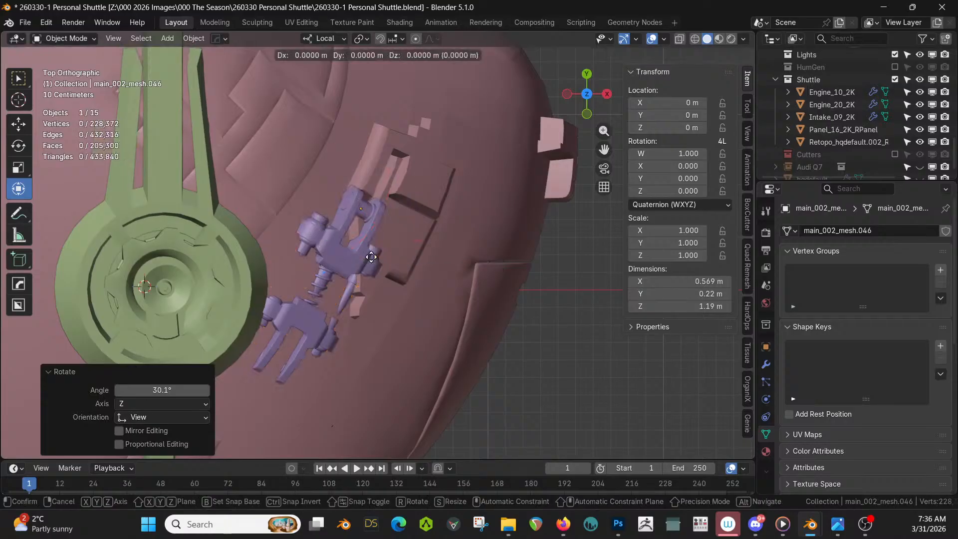
{"action": "left_click", "coordinate": [412, 178]}
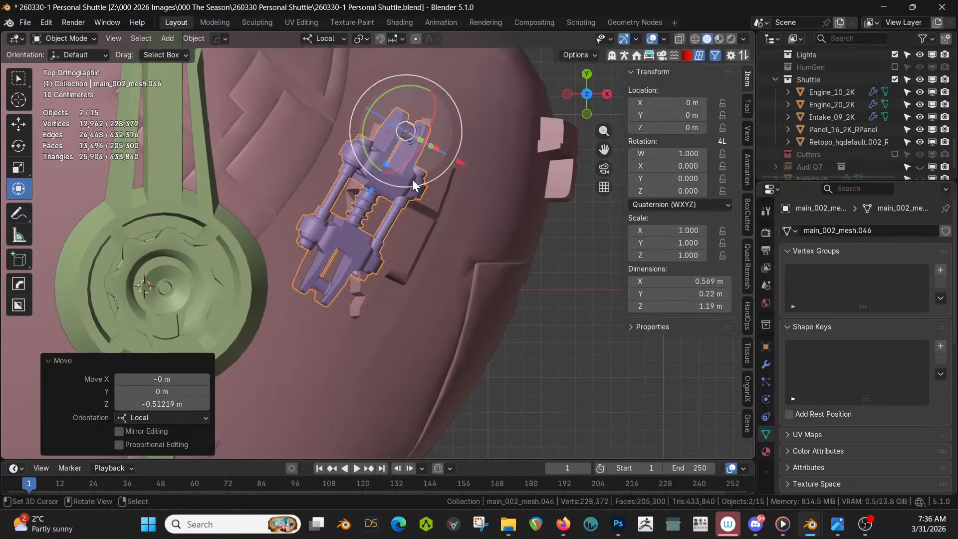
Tilt the connector about its local X axis by about -20.1° and 3.92°, lowering it along local Y to follow the hull's slope.
{"action": "middle_click_drag", "start_coordinate": [412, 179], "coordinate": [313, 445]}
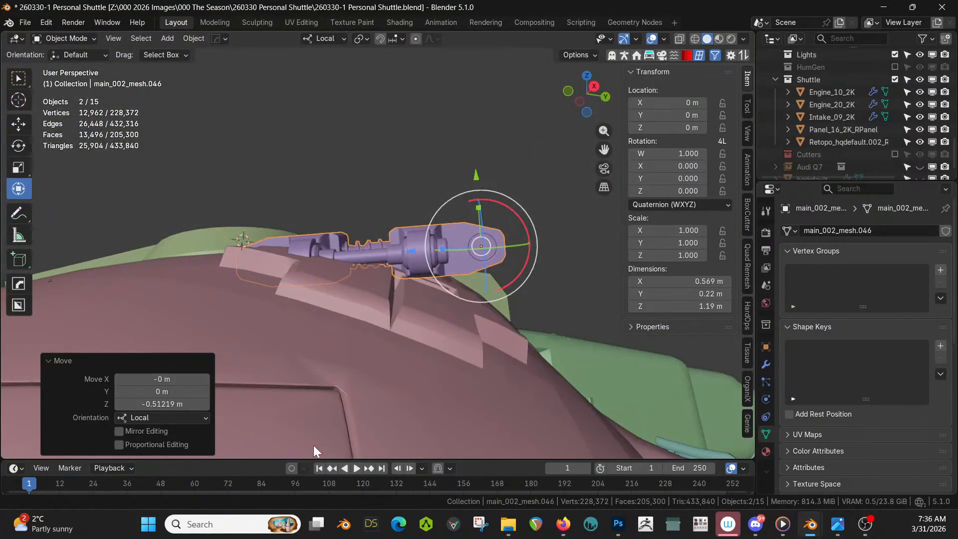
{"action": "left_click_drag", "start_coordinate": [516, 216], "coordinate": [524, 237]}
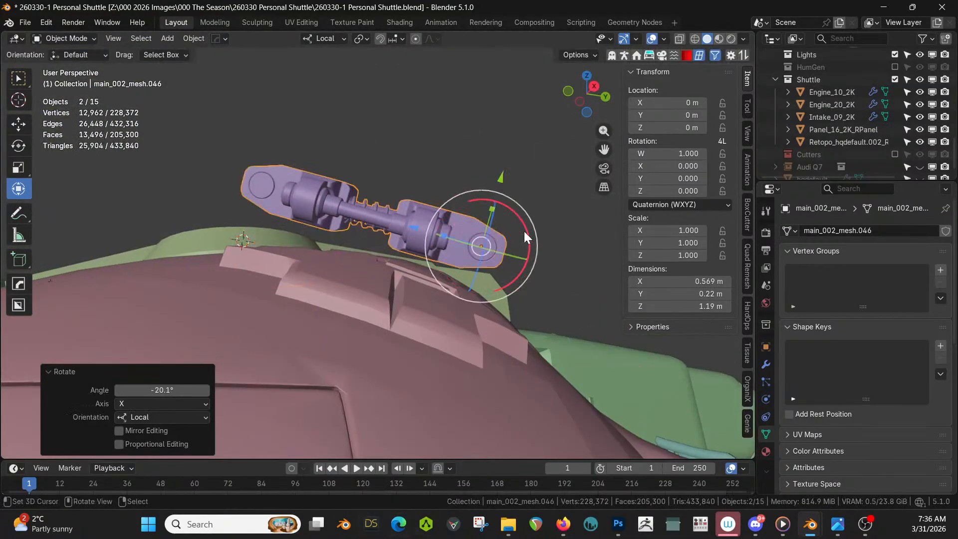
{"action": "left_click_drag", "start_coordinate": [500, 179], "coordinate": [477, 232]}
{"action": "middle_click_drag", "start_coordinate": [477, 231], "coordinate": [443, 361]}
{"action": "middle_click_drag", "start_coordinate": [501, 353], "coordinate": [392, 242]}
{"action": "left_click_drag", "start_coordinate": [445, 247], "coordinate": [447, 256]}
Raise the connector out of the hull surface by about 0.09 m along its local Y axis.
{"action": "middle_click_drag", "start_coordinate": [446, 255], "coordinate": [674, 365]}
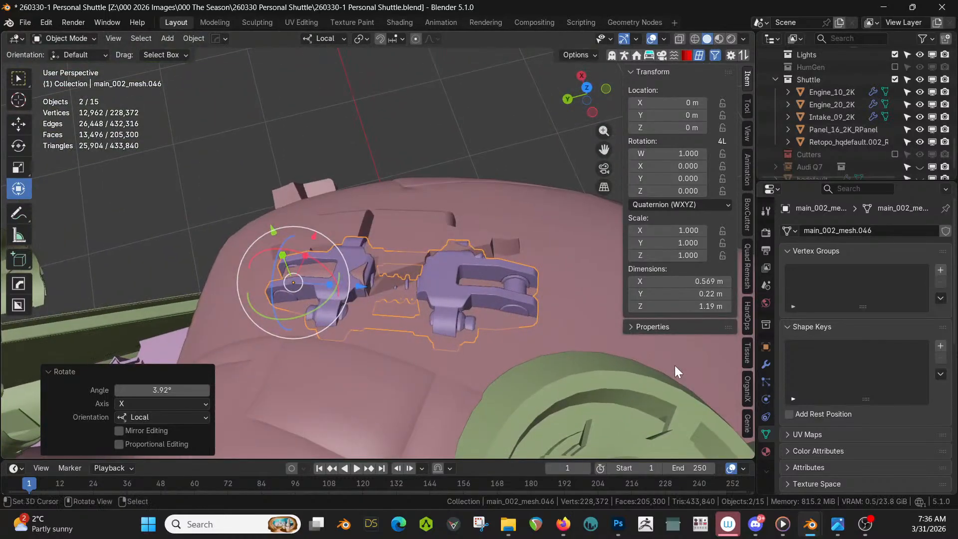
{"action": "key", "text": "g"}
{"action": "key", "text": "y"}
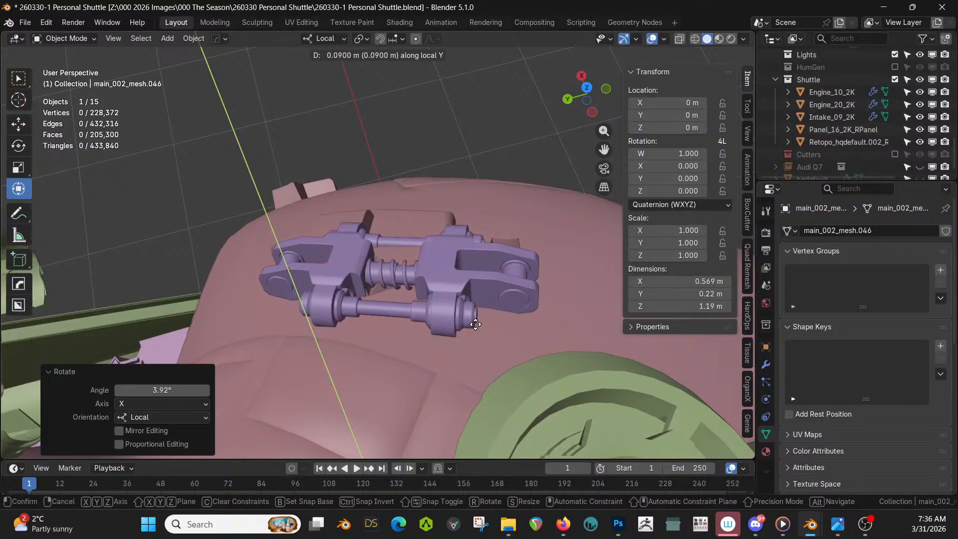
{"action": "left_click", "coordinate": [475, 324]}
{"action": "middle_click_drag", "start_coordinate": [475, 324], "coordinate": [329, 305]}
Isolate the connector, select the cylindrical cross pin's faces between the large fork's arms, and delete their vertices.
{"action": "left_click", "coordinate": [245, 272]}
{"action": "left_click", "coordinate": [313, 313]}
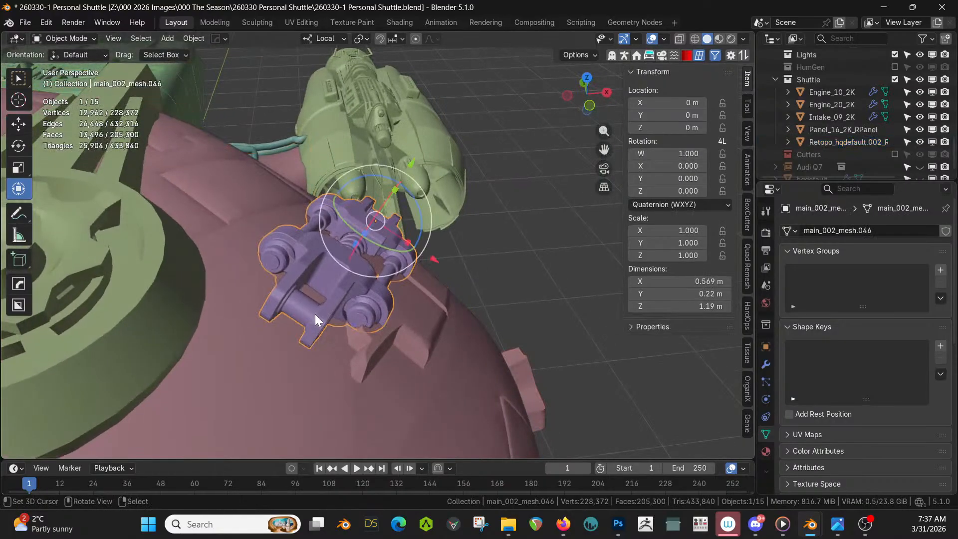
{"action": "key", "text": "KP_Divide"}
{"action": "key", "text": "Tab"}
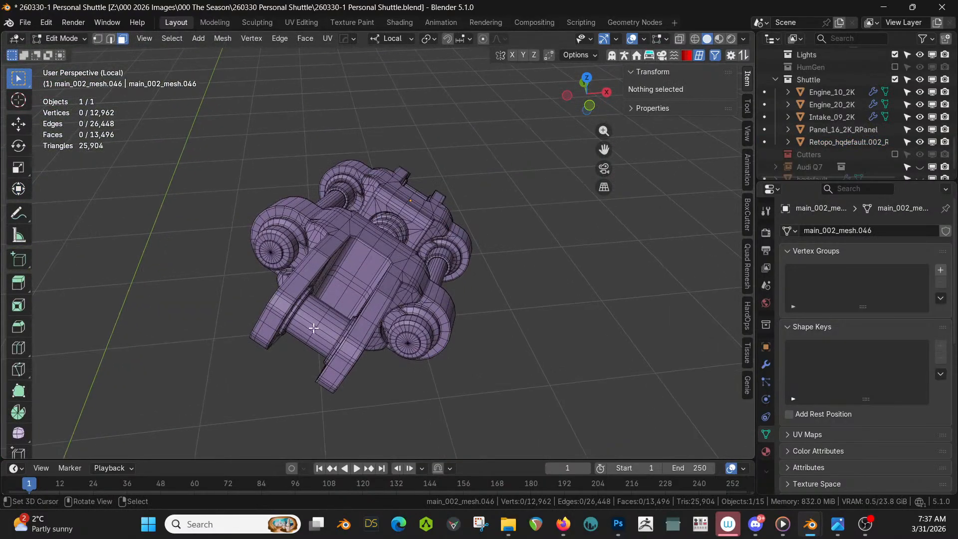
{"action": "left_click", "coordinate": [320, 328], "text": "alt"}
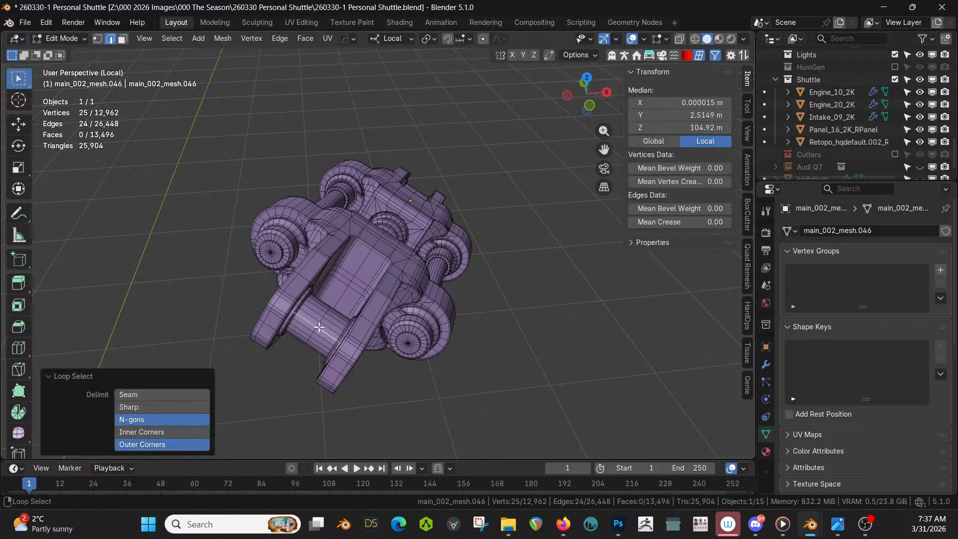
{"action": "key", "text": "3"}
{"action": "left_click", "coordinate": [321, 323], "text": "alt"}
{"action": "left_click", "coordinate": [318, 320], "text": "alt+shift"}
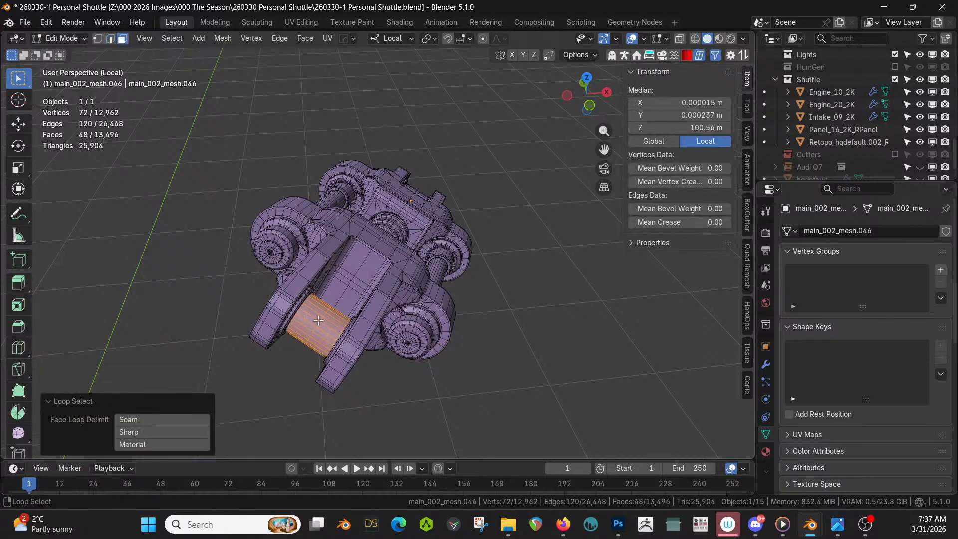
{"action": "key", "text": "x"}
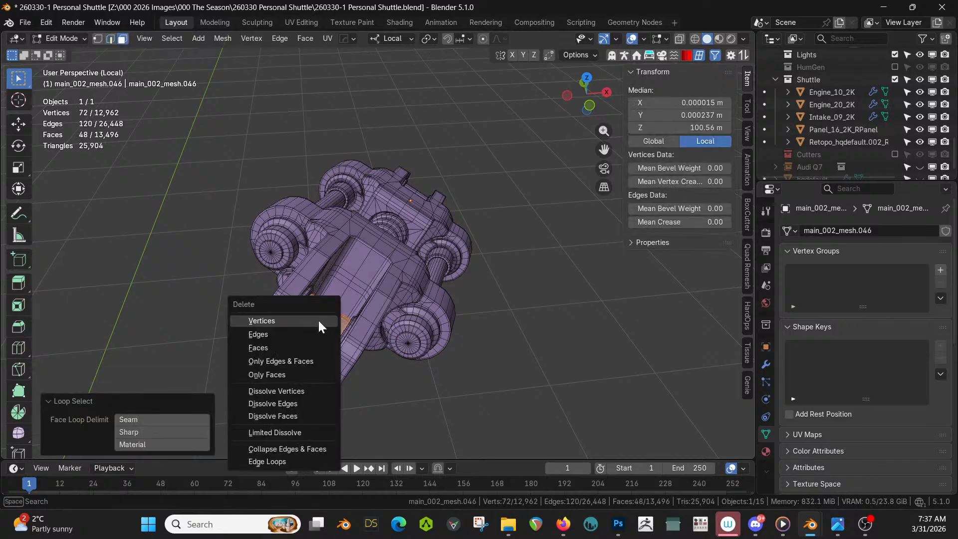
{"action": "left_click", "coordinate": [284, 318]}
{"action": "middle_click_drag", "start_coordinate": [285, 317], "coordinate": [274, 280]}
{"action": "middle_click_drag", "start_coordinate": [276, 242], "coordinate": [303, 250]}
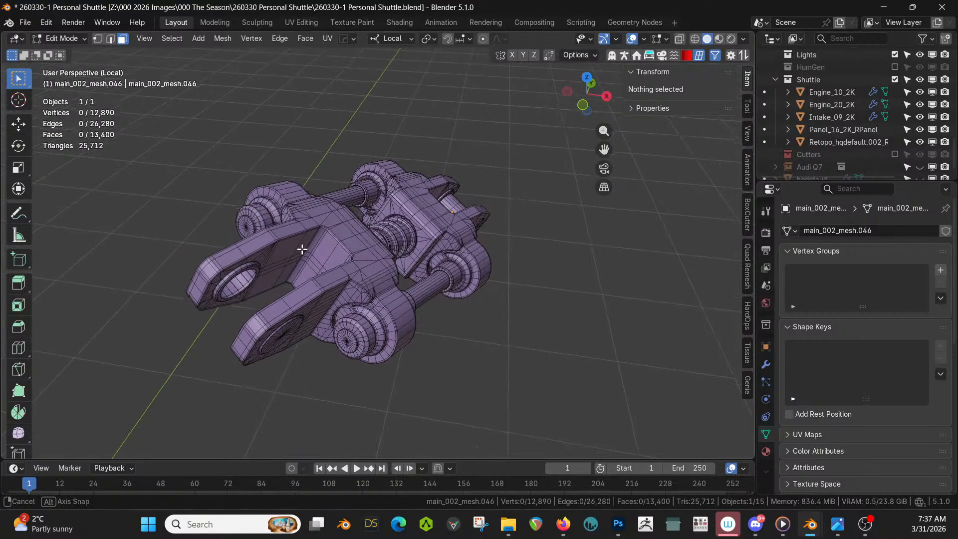
{"action": "scroll", "coordinate": [328, 259], "scroll_direction": "up", "scroll_amount": 1}
{"action": "key", "text": "shift+space"}
{"action": "left_click", "coordinate": [314, 253]}
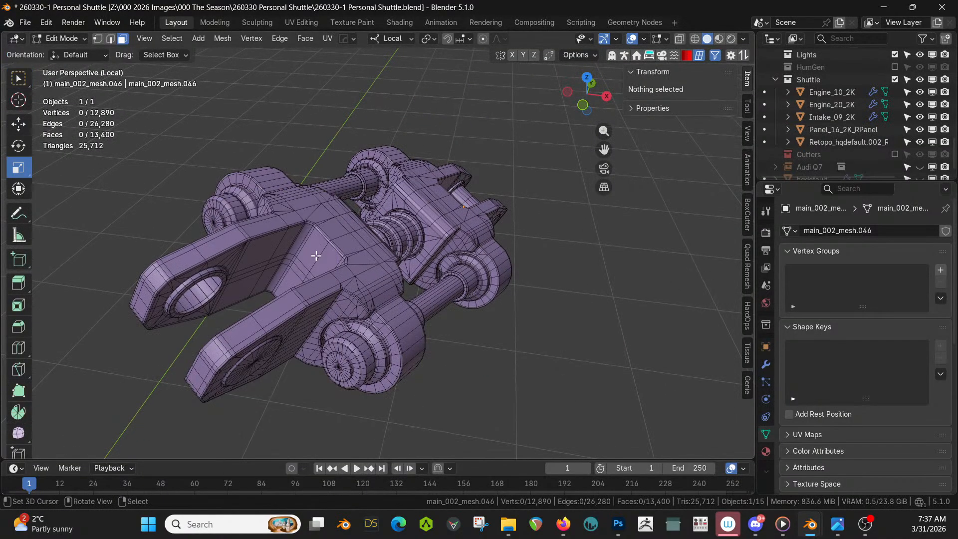
{"action": "left_click", "coordinate": [314, 255], "text": "alt"}
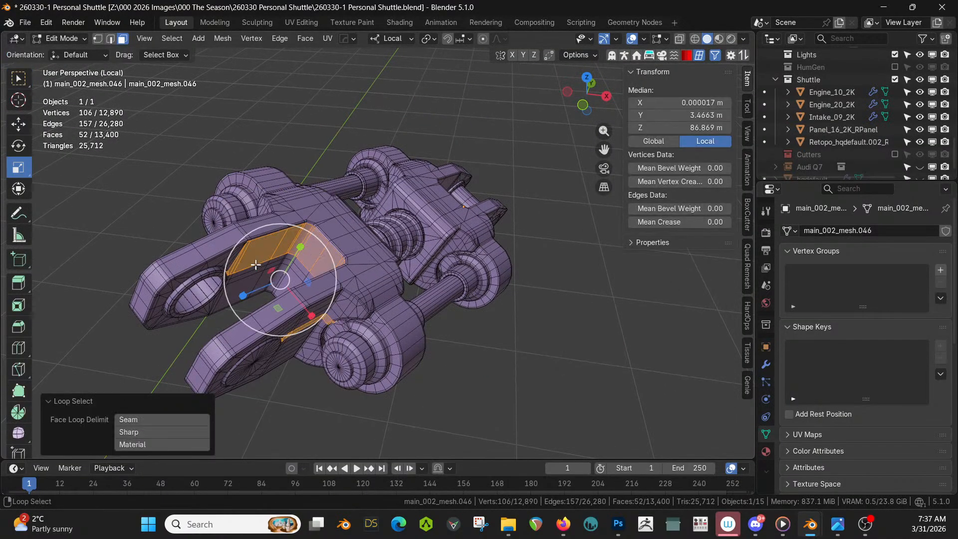
{"action": "middle_click_drag", "start_coordinate": [256, 264], "coordinate": [284, 282]}
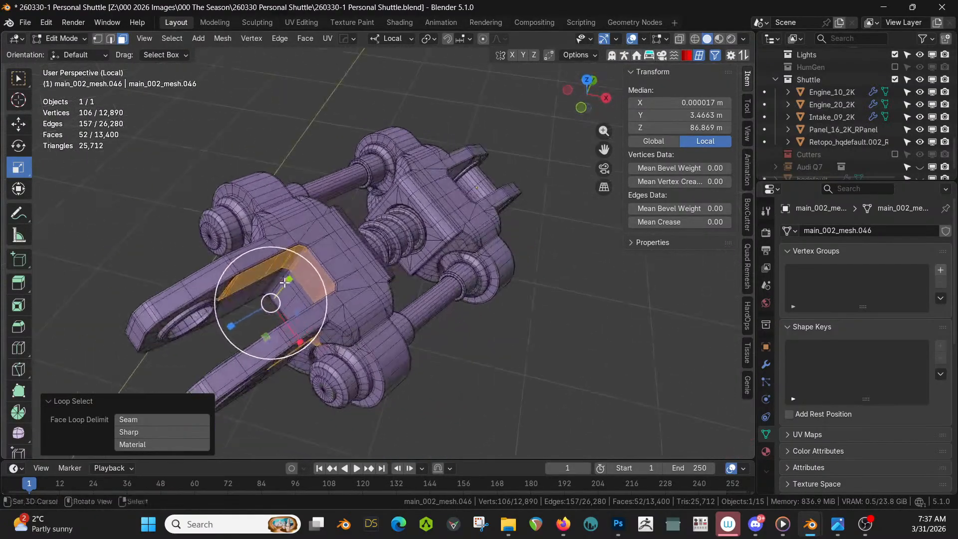
Select the edge loop running around the large fork's inner opening and hide all unselected geometry.
{"action": "key", "text": "2"}
{"action": "left_click", "coordinate": [179, 309], "text": "alt"}
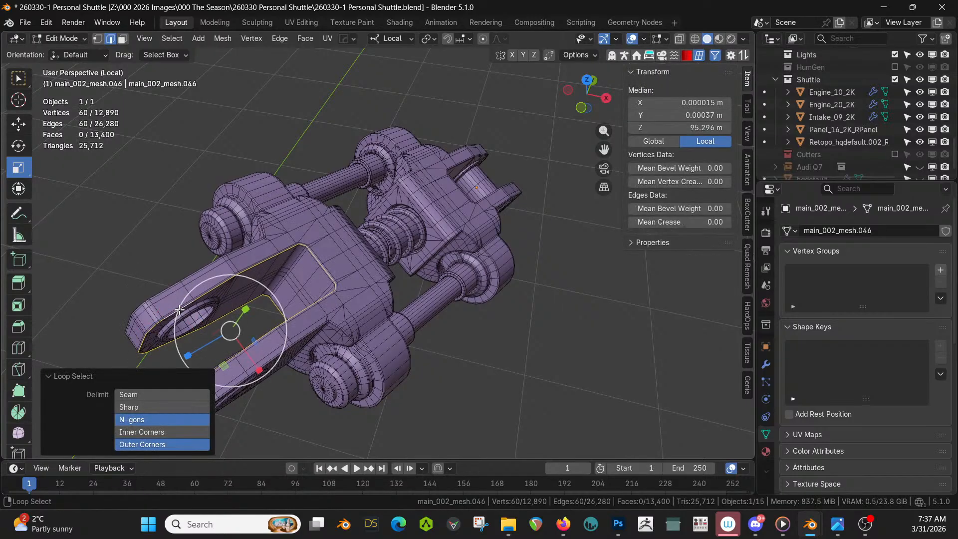
{"action": "mouse_move", "coordinate": [179, 310]}
{"action": "middle_mouse_down"}
{"action": "mouse_move", "coordinate": [250, 261]}
{"action": "mouse_move", "coordinate": [166, 322]}
{"action": "mouse_move", "coordinate": [189, 307]}
{"action": "middle_mouse_up"}
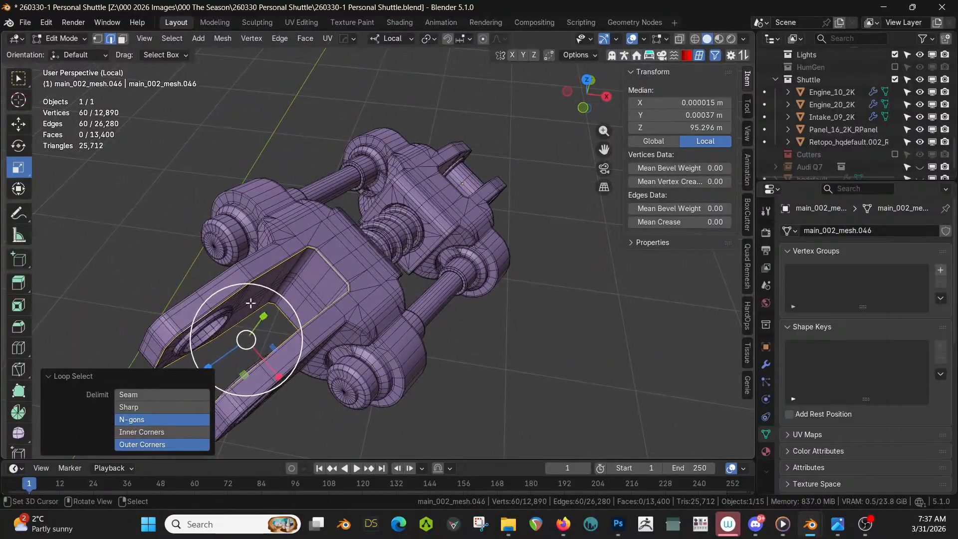
{"action": "key", "text": "1"}
{"action": "left_click", "coordinate": [287, 317], "text": "shift"}
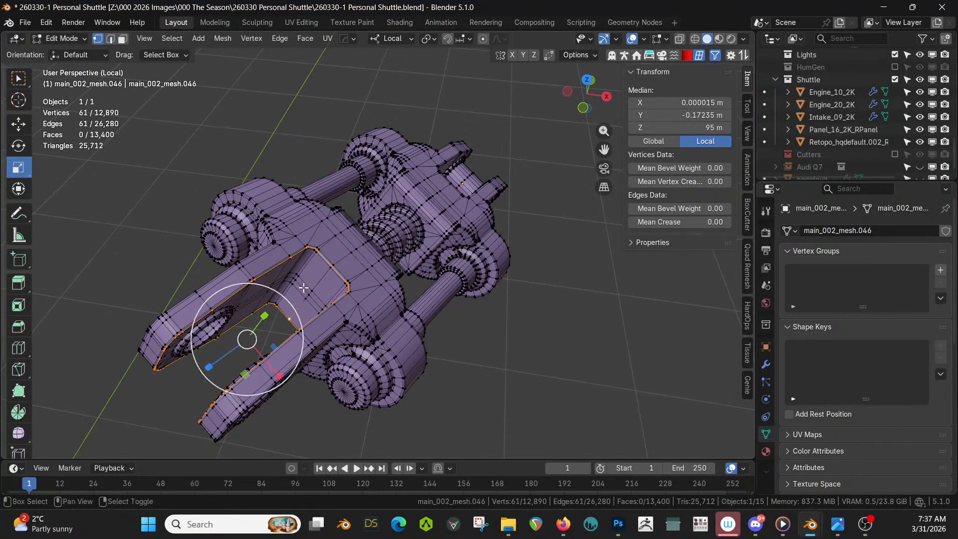
{"action": "key", "text": "ctrl+z"}
{"action": "key", "text": "shift+h"}
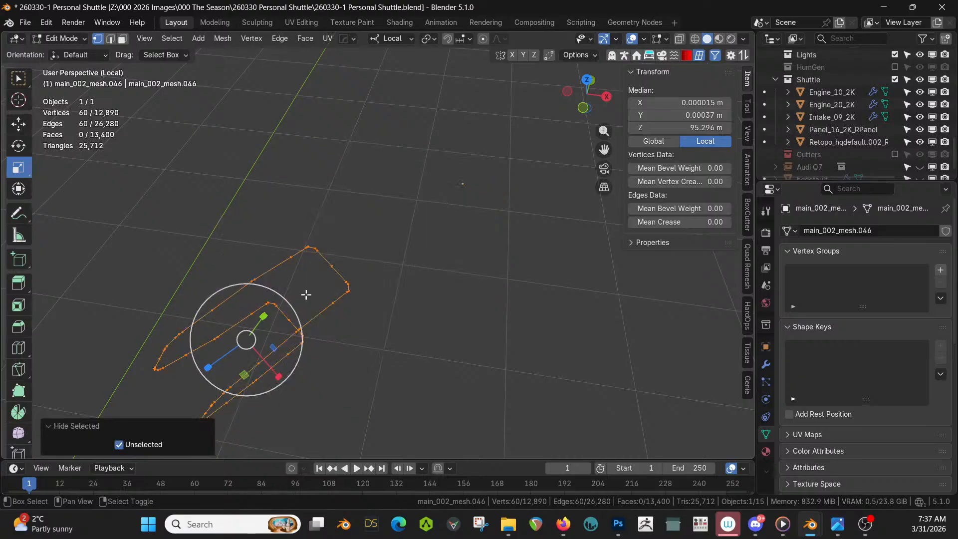
Deselect the loop's middle vertex at both inner ends, bridge the two halves to fill the fork, and bring back the hidden geometry and shuttle.
{"action": "scroll", "coordinate": [306, 294], "scroll_direction": "up", "scroll_amount": 1}
{"action": "middle_click_drag", "start_coordinate": [329, 295], "coordinate": [350, 290]}
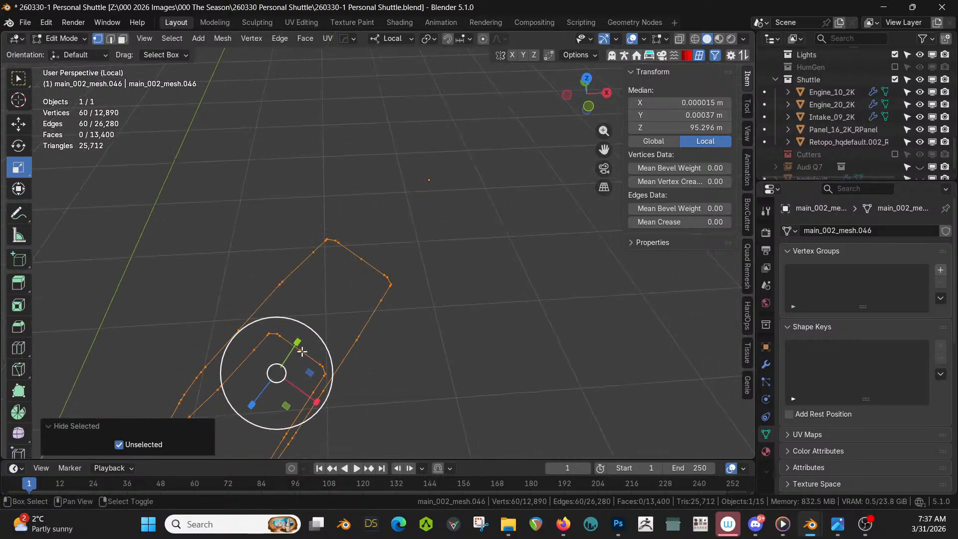
{"action": "right_click", "coordinate": [301, 351], "text": "shift"}
{"action": "right_click", "coordinate": [360, 256], "text": "shift"}
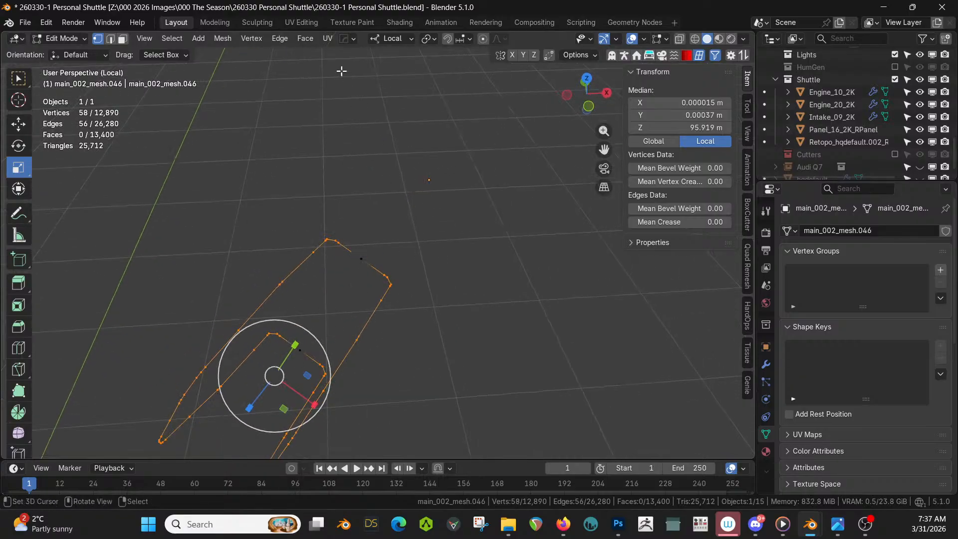
{"action": "left_click", "coordinate": [279, 38]}
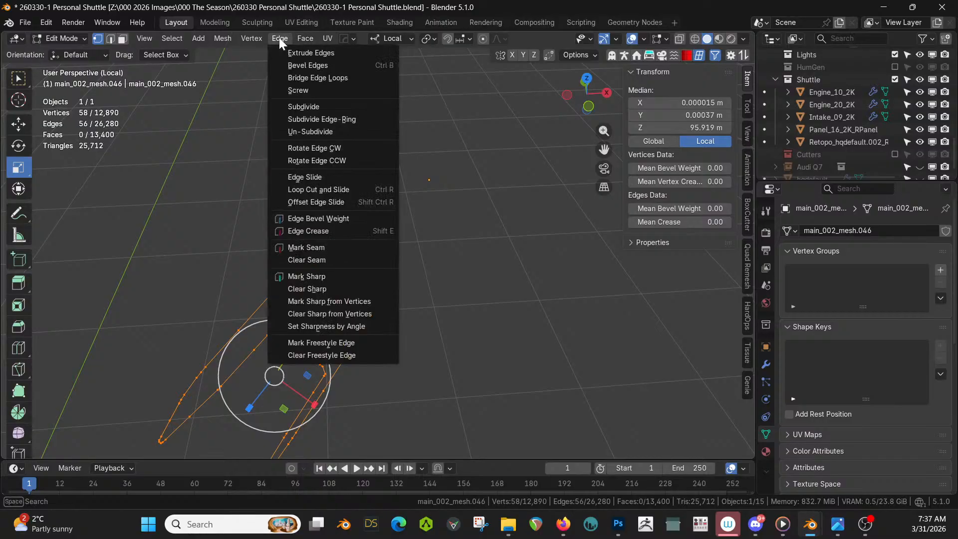
{"action": "left_click", "coordinate": [313, 78]}
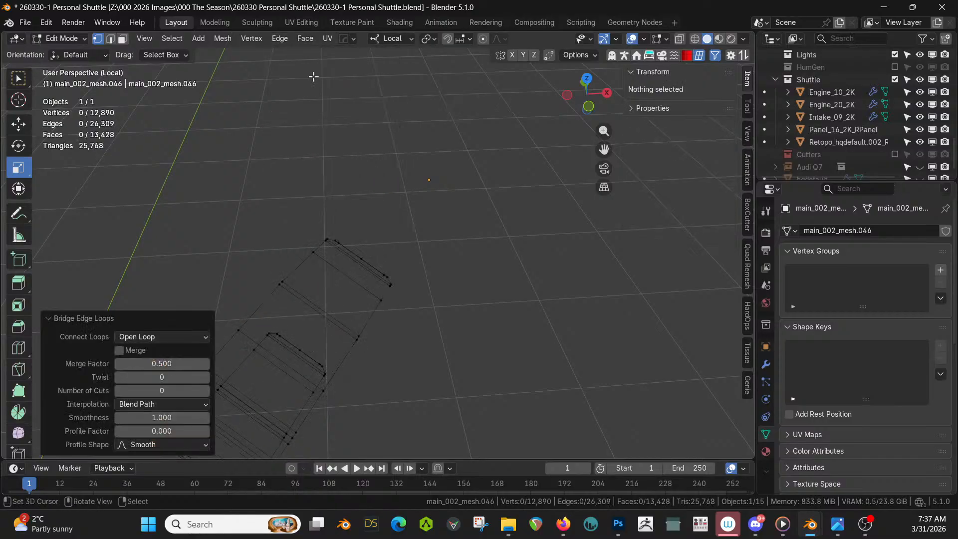
{"action": "key", "text": "alt+h"}
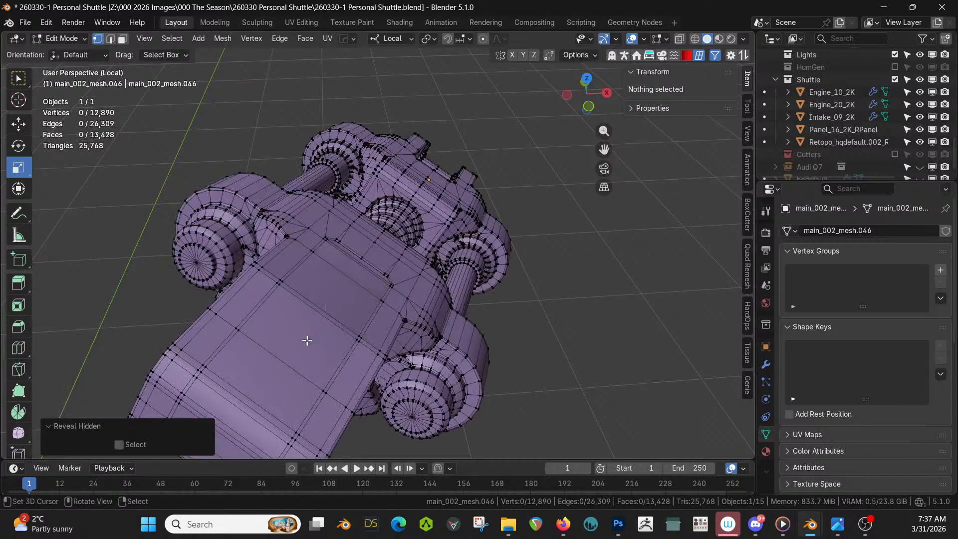
{"action": "middle_click_drag", "start_coordinate": [306, 338], "coordinate": [292, 318]}
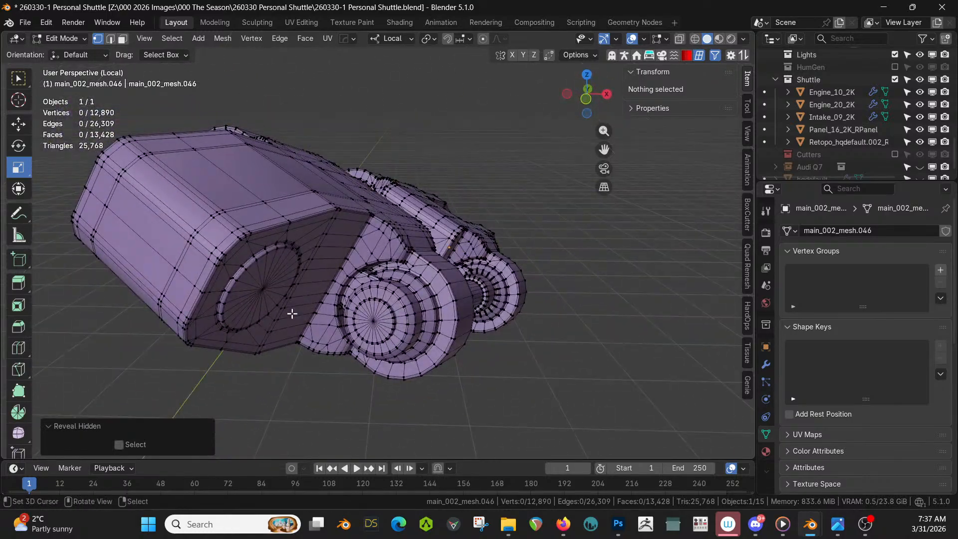
{"action": "key", "text": "Tab"}
{"action": "key", "text": "KP_Divide"}
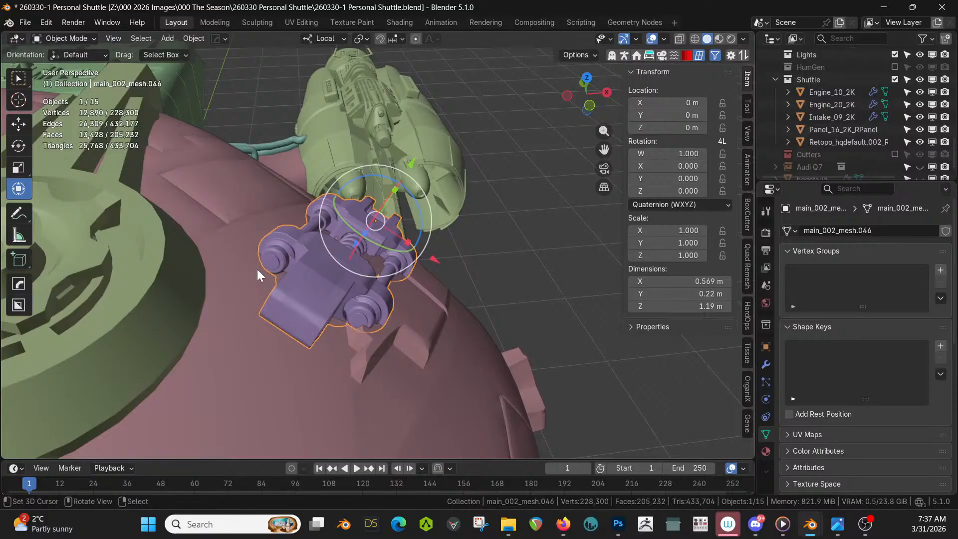
Rotate the connector slightly about its local Z axis and move it about -0.079 m along its local X axis.
{"action": "middle_click_drag", "start_coordinate": [333, 348], "coordinate": [355, 311]}
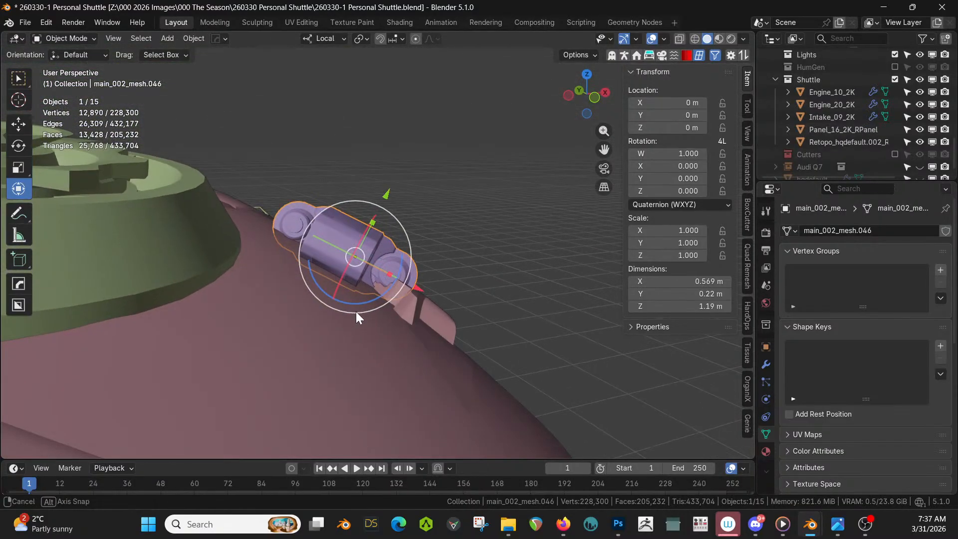
{"action": "left_click_drag", "start_coordinate": [398, 264], "coordinate": [401, 285]}
{"action": "middle_click_drag", "start_coordinate": [401, 283], "coordinate": [160, 352]}
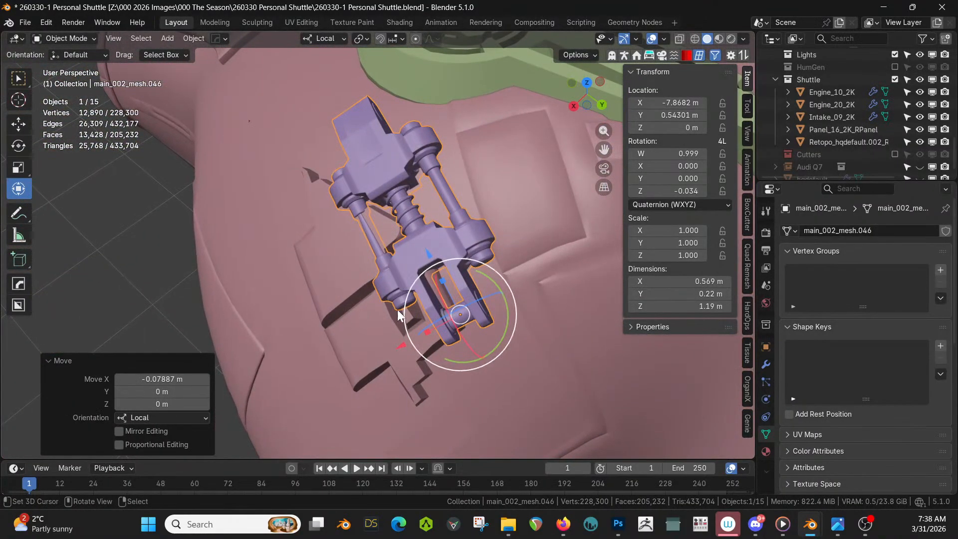
Mirror the connector to the opposite side of the shuttle with a modifier, using the hull as the mirror object.
{"action": "middle_click_drag", "start_coordinate": [397, 309], "coordinate": [433, 269]}
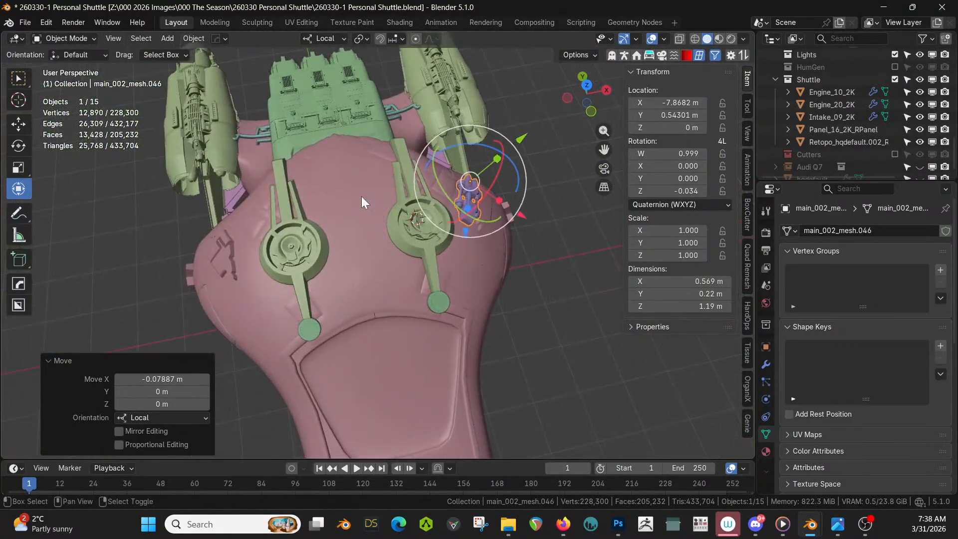
{"action": "left_click", "coordinate": [361, 196], "text": "shift"}
{"action": "key", "text": "alt+x"}
{"action": "left_click", "coordinate": [447, 265]}
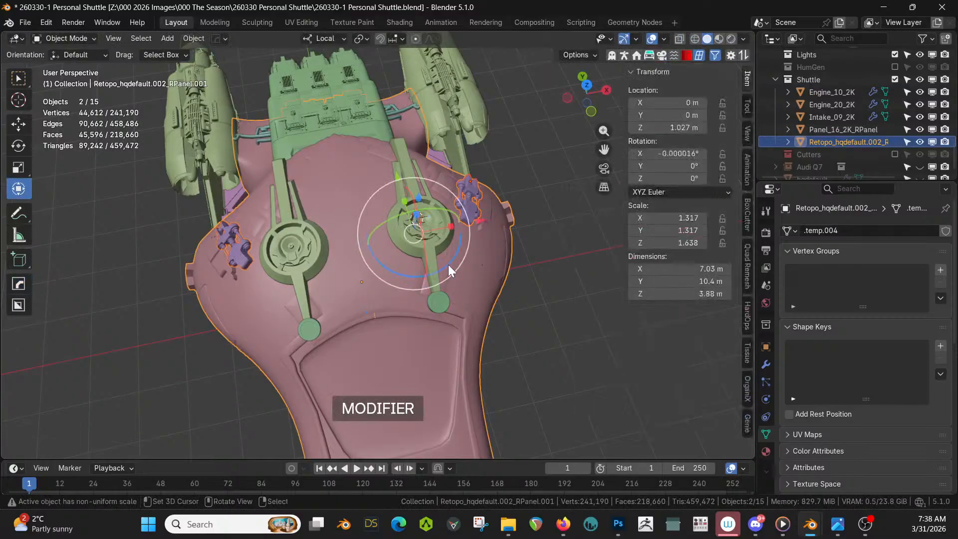
Isolate the mirrored connector and open its mesh for face editing, framing the underside of the filled fork block.
{"action": "middle_click_drag", "start_coordinate": [504, 274], "coordinate": [365, 292]}
{"action": "scroll", "coordinate": [420, 194], "scroll_direction": "up", "scroll_amount": 3}
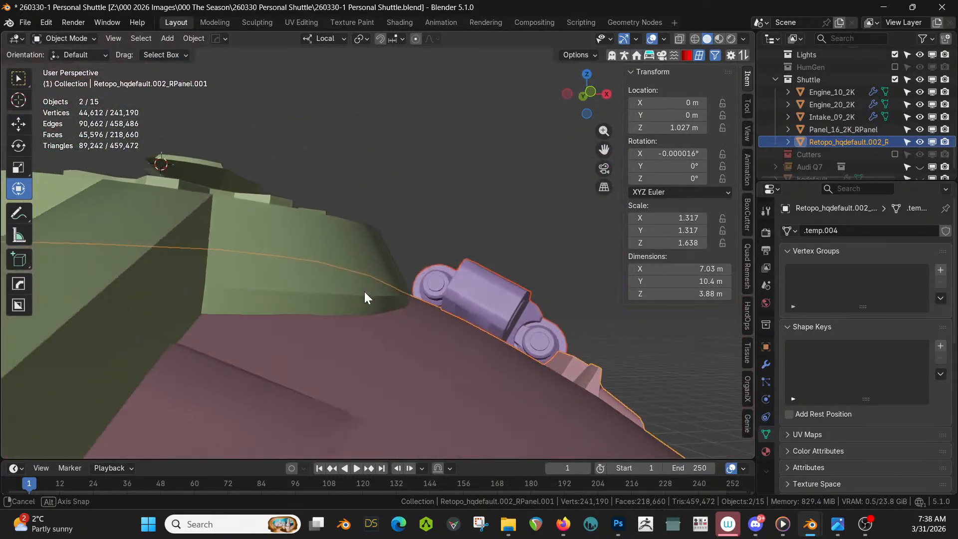
{"action": "left_click", "coordinate": [505, 285]}
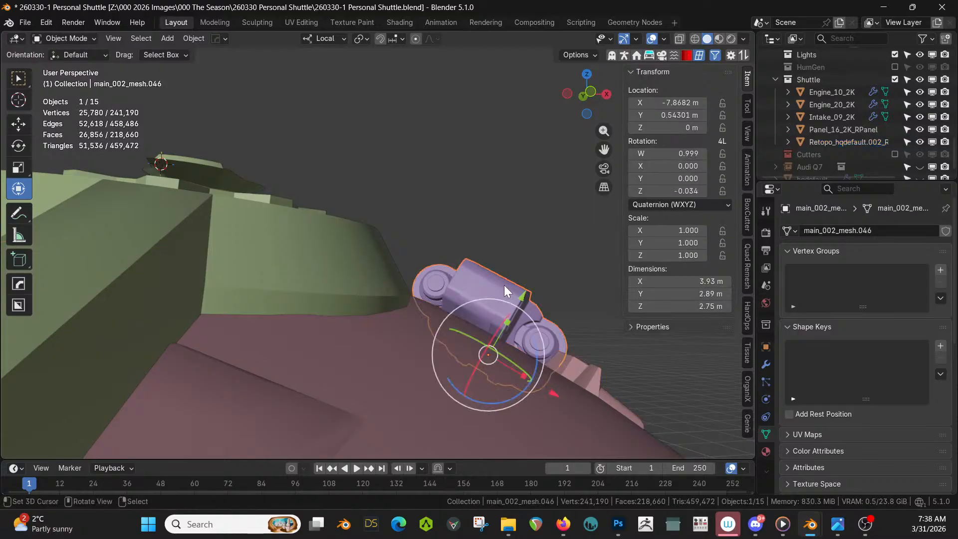
{"action": "key", "text": "KP_Divide"}
{"action": "key", "text": "Tab"}
{"action": "scroll", "coordinate": [504, 285], "scroll_direction": "up", "scroll_amount": 1}
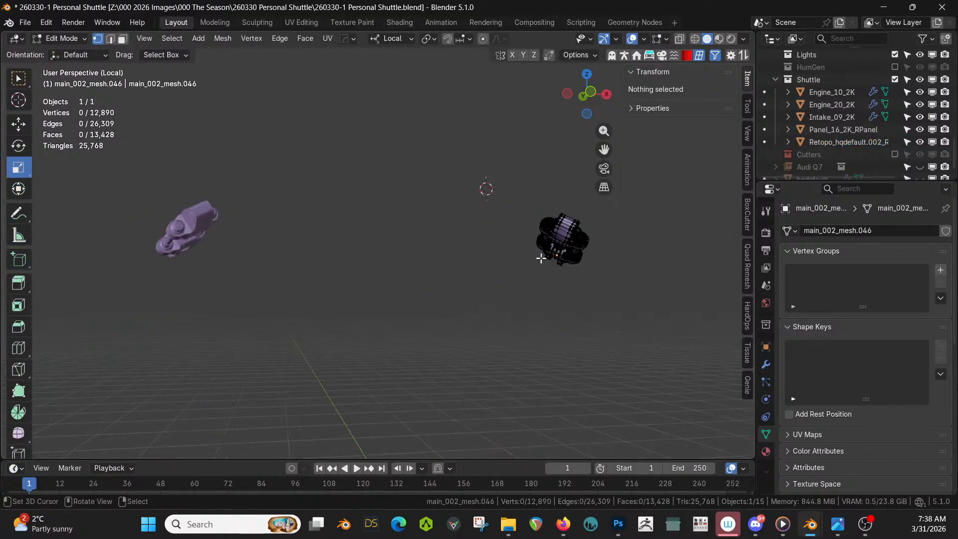
{"action": "key", "text": "3"}
{"action": "left_click", "coordinate": [549, 239]}
{"action": "key", "text": "KP_Decimal"}
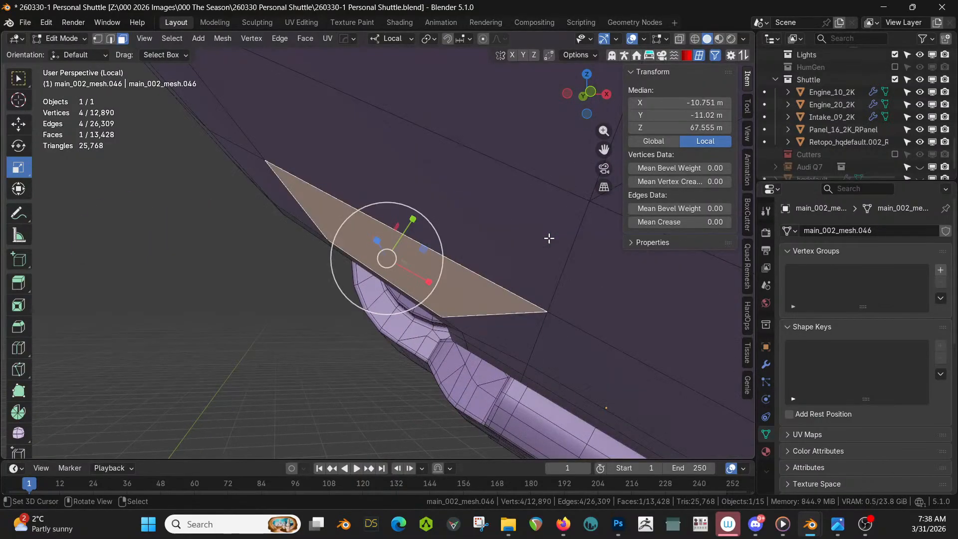
{"action": "scroll", "coordinate": [554, 228], "scroll_direction": "down", "scroll_amount": 5}
{"action": "middle_click_drag", "start_coordinate": [554, 227], "coordinate": [585, 214]}
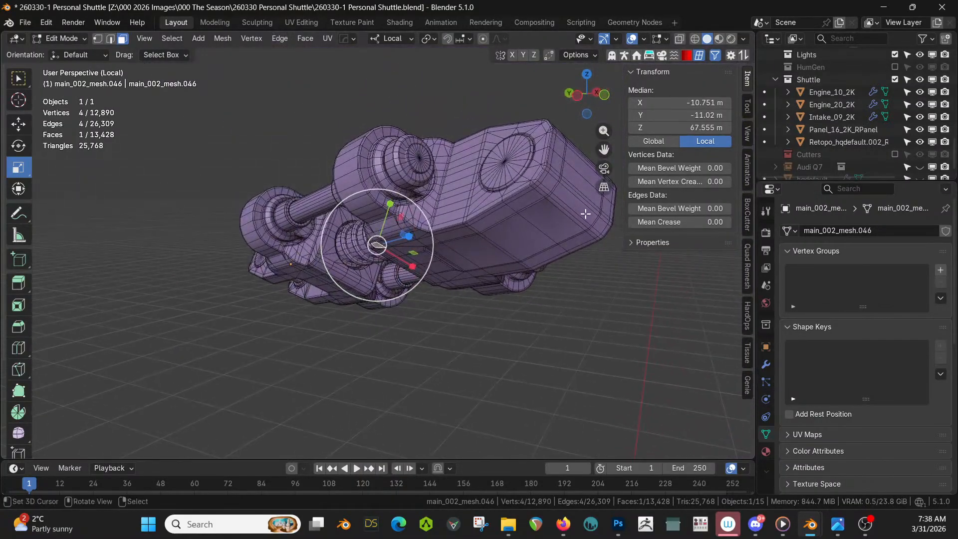
Select the flat faces under the fork block's end across its full width and extrude them about 0.113 m downward along negative local Y.
{"action": "left_click", "coordinate": [542, 231]}
{"action": "left_click", "coordinate": [524, 194]}
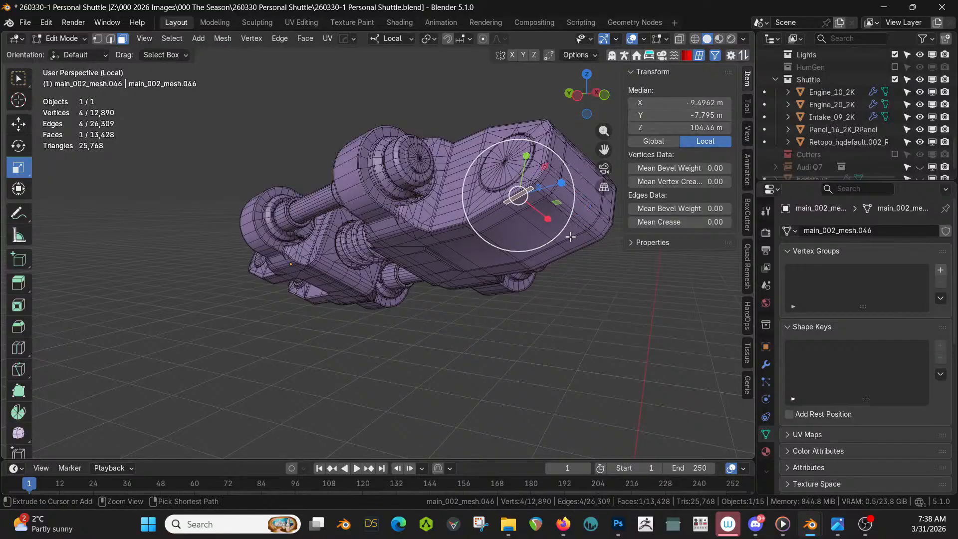
{"action": "left_click", "coordinate": [579, 248], "text": "ctrl"}
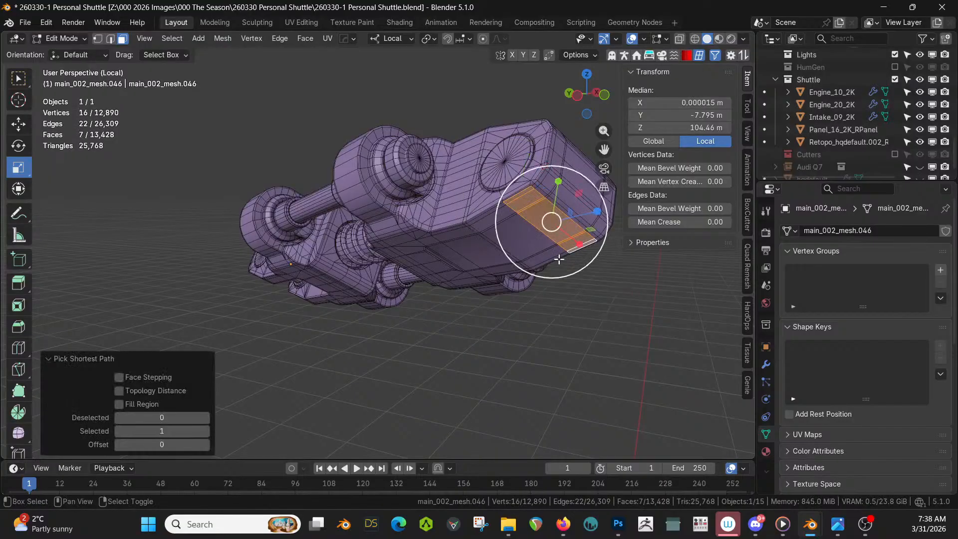
{"action": "left_click", "coordinate": [470, 230], "text": "ctrl"}
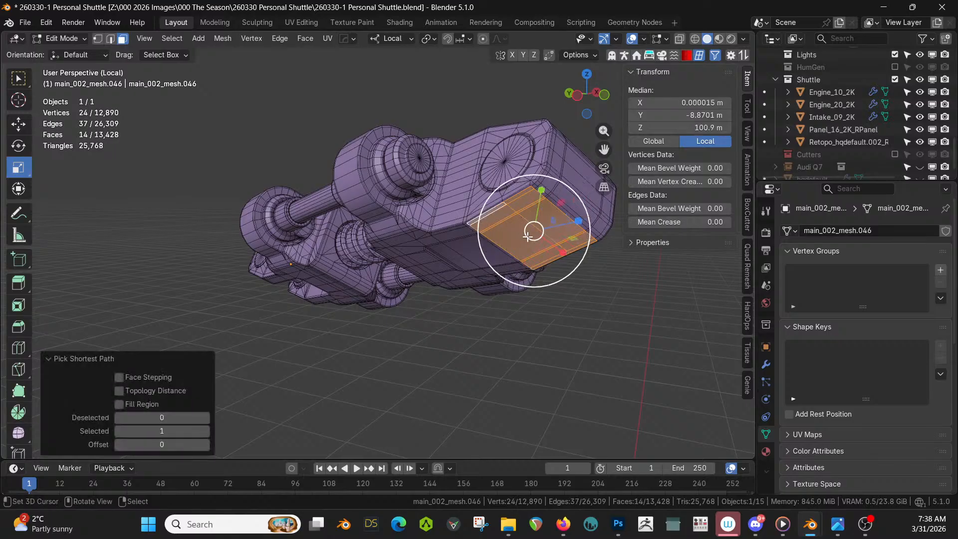
{"action": "key", "text": "e"}
{"action": "left_click", "coordinate": [516, 292]}
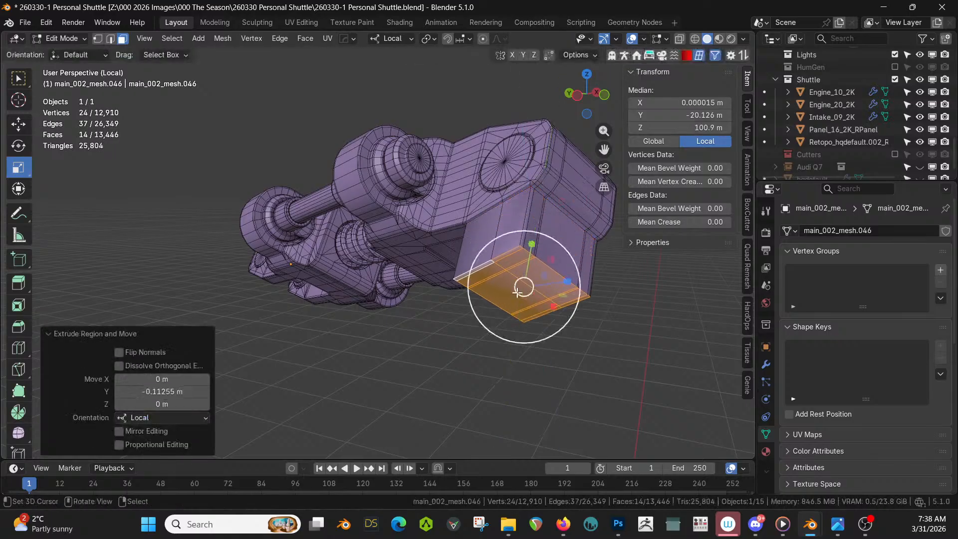
Return to Object Mode with the whole shuttle shown again and save the file.
{"action": "key", "text": "KP_Divide"}
{"action": "middle_click_drag", "start_coordinate": [517, 291], "coordinate": [468, 350]}
{"action": "key", "text": "Tab"}
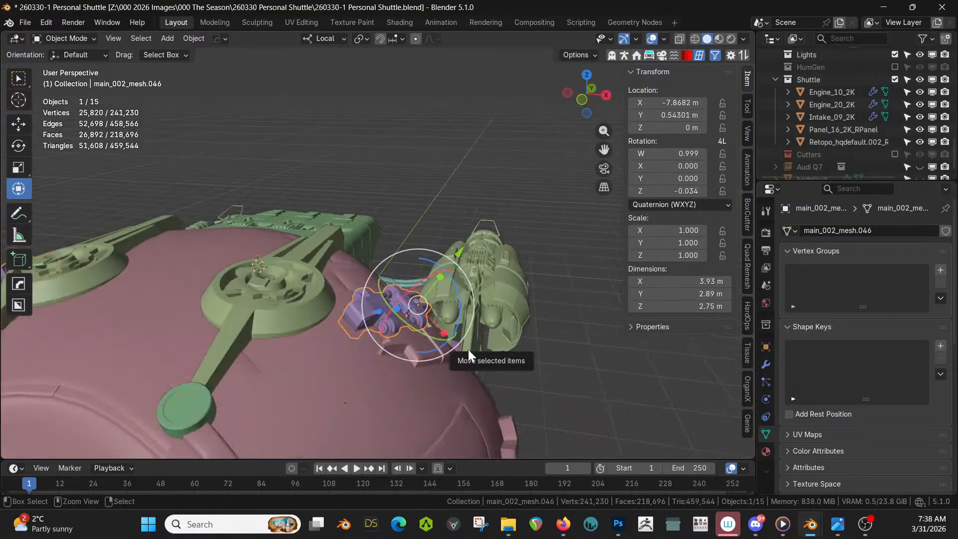
{"action": "key", "text": "ctrl+s"}
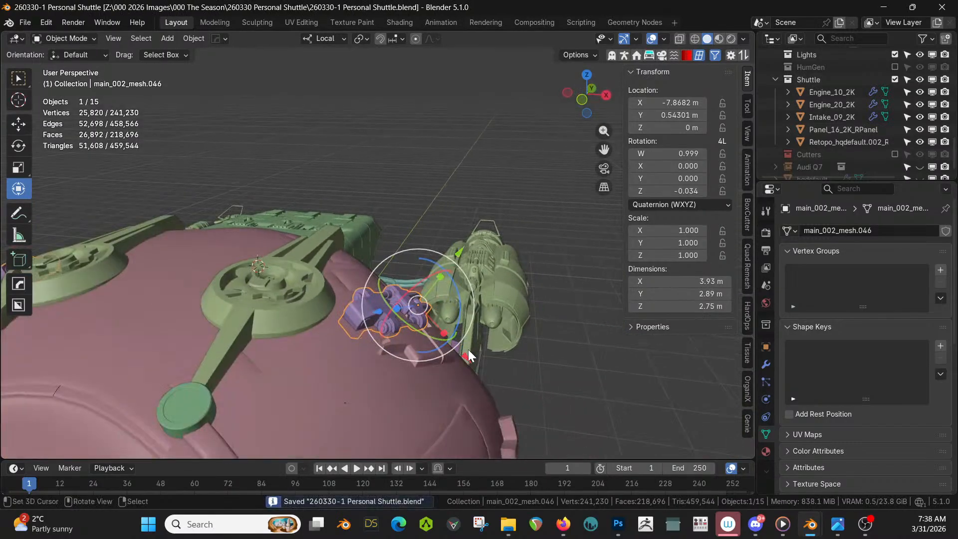
Place jro_cover_006 from the JRO Kitbash library on top of the hull, between the two round mounts.
{"action": "middle_click_drag", "start_coordinate": [354, 226], "coordinate": [265, 186]}
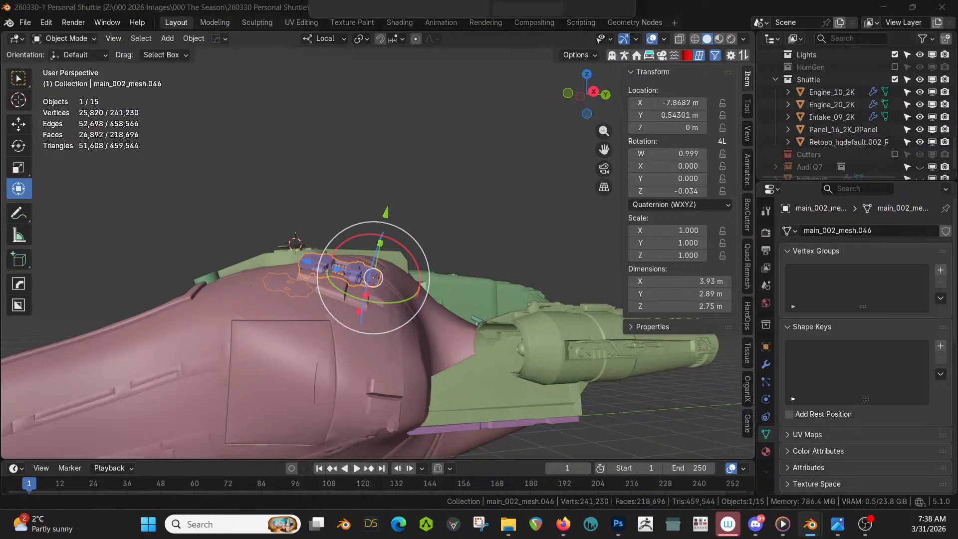
{"action": "left_click_drag", "start_coordinate": [438, 0], "coordinate": [402, 127]}
{"action": "double_click", "coordinate": [404, 127]}
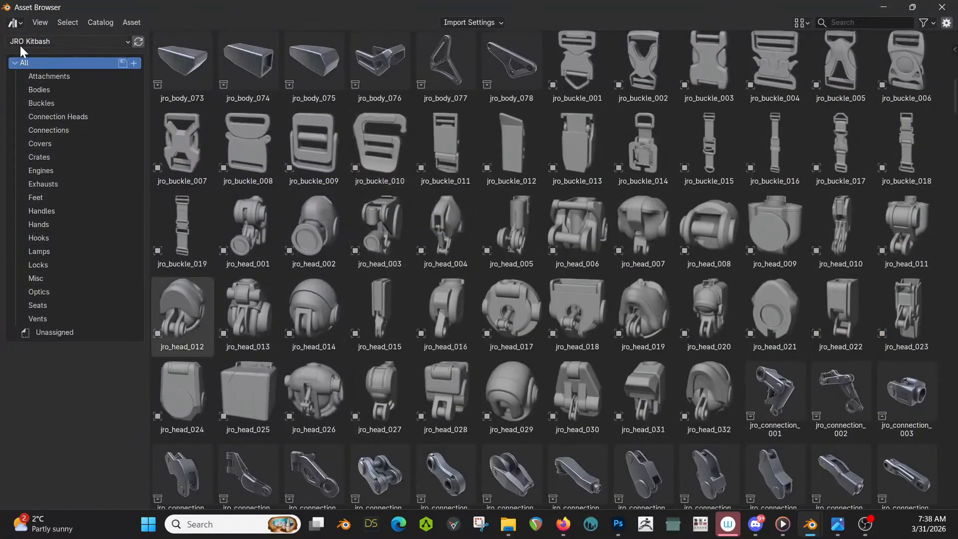
{"action": "scroll", "coordinate": [414, 296], "scroll_direction": "down", "scroll_amount": 3}
{"action": "scroll", "coordinate": [414, 298], "scroll_direction": "down", "scroll_amount": 20}
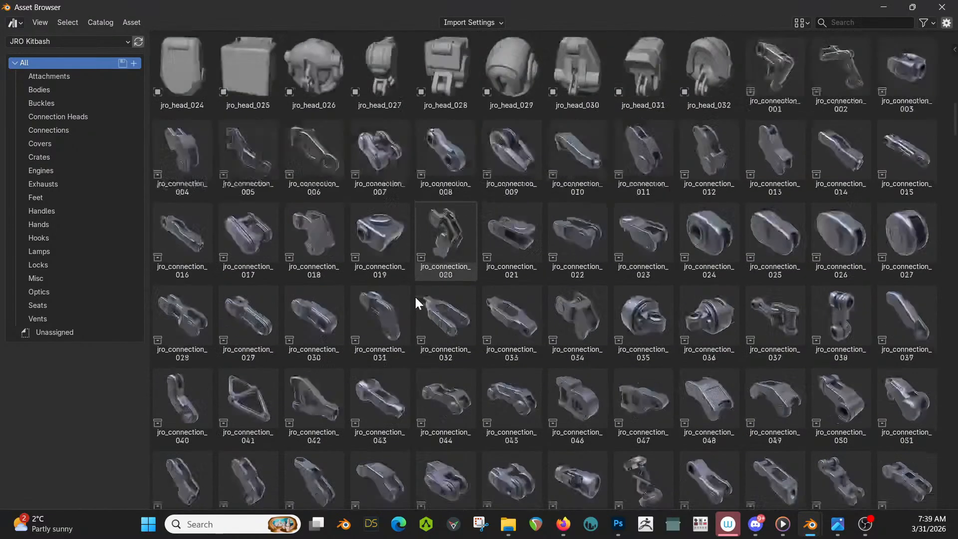
{"action": "scroll", "coordinate": [415, 298], "scroll_direction": "down", "scroll_amount": 10}
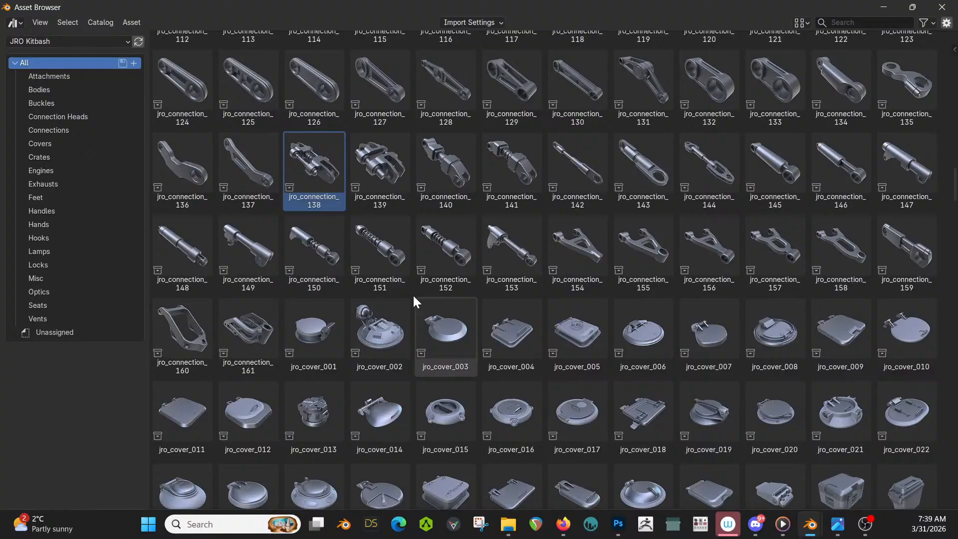
{"action": "scroll", "coordinate": [412, 294], "scroll_direction": "down", "scroll_amount": 1}
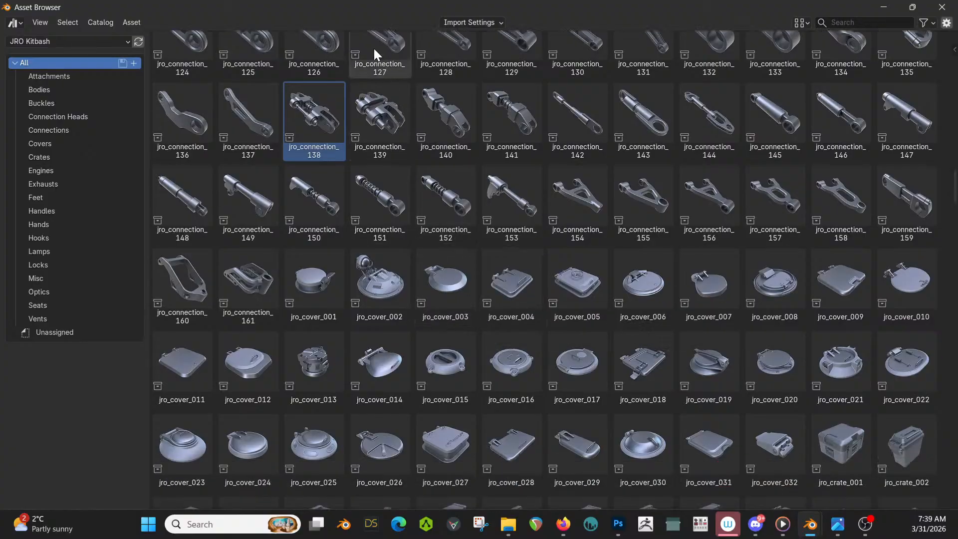
{"action": "left_click_drag", "start_coordinate": [342, 5], "coordinate": [309, 0]}
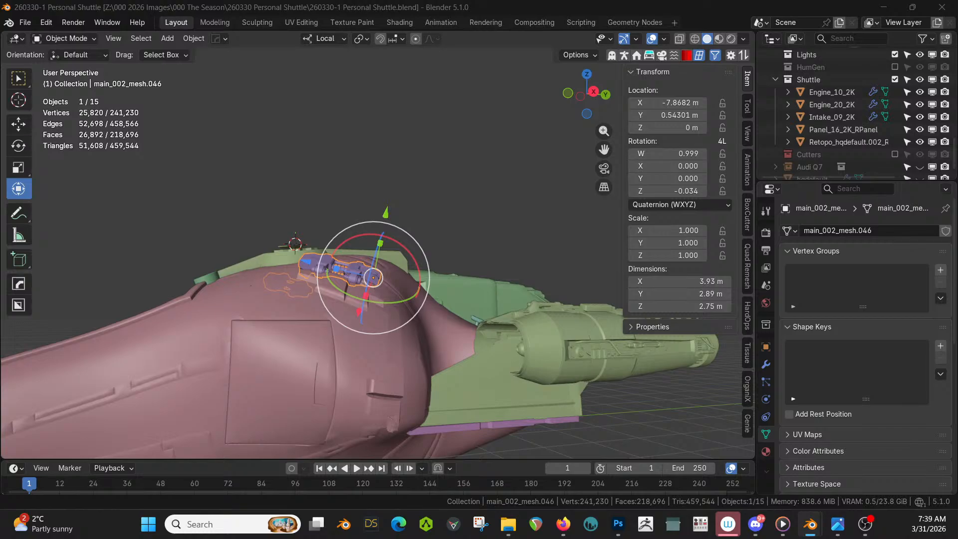
{"action": "middle_click_drag", "start_coordinate": [427, 301], "coordinate": [438, 381]}
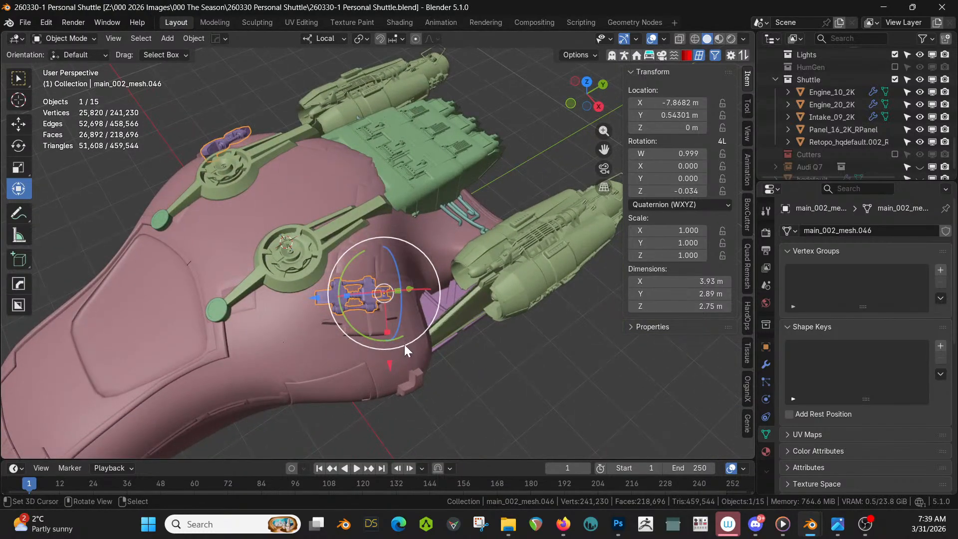
{"action": "middle_click_drag", "start_coordinate": [404, 347], "coordinate": [464, 369]}
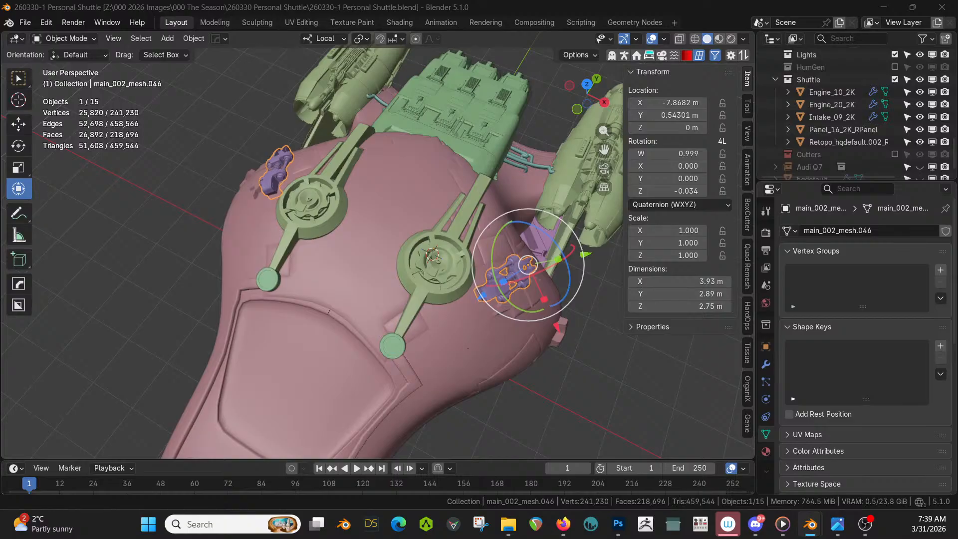
{"action": "left_click_drag", "start_coordinate": [359, 1], "coordinate": [370, 237]}
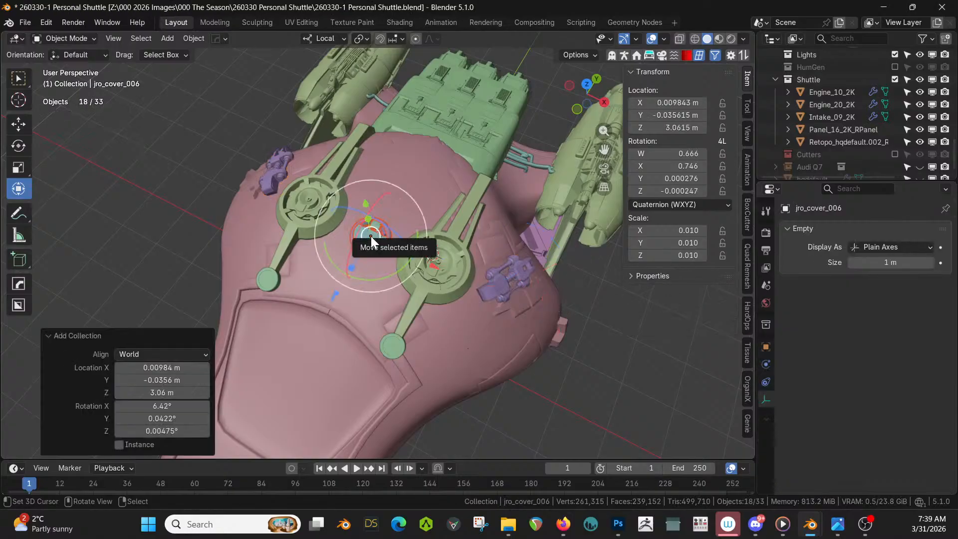
Isolate the imported cover's parts in top view and join them all into its circular base mesh.
{"action": "key", "text": "KP_7"}
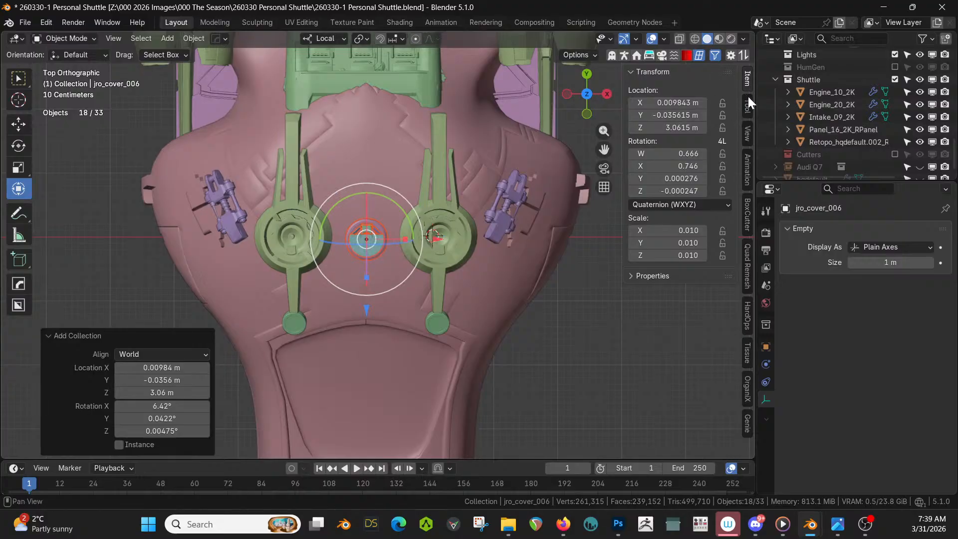
{"action": "key", "text": "KP_Divide"}
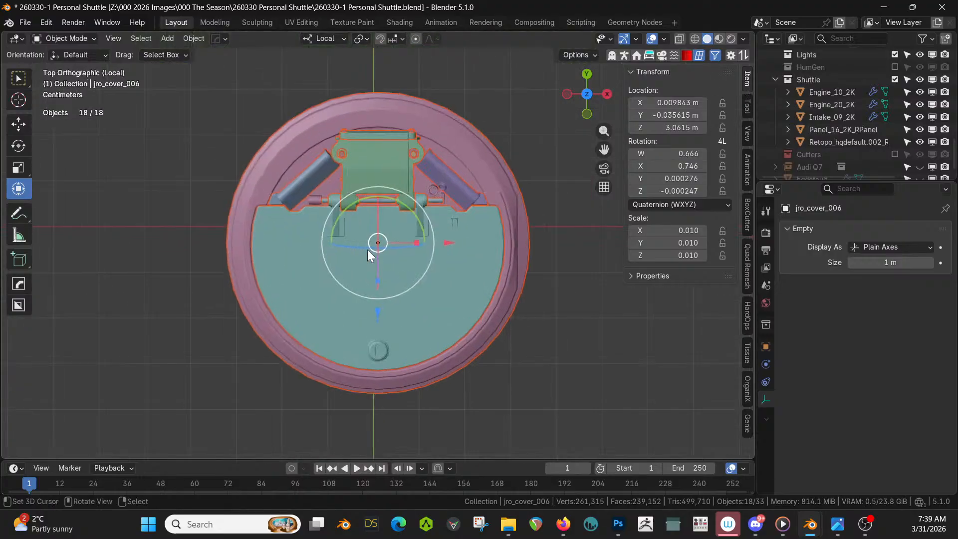
{"action": "left_click", "coordinate": [456, 136], "text": "shift"}
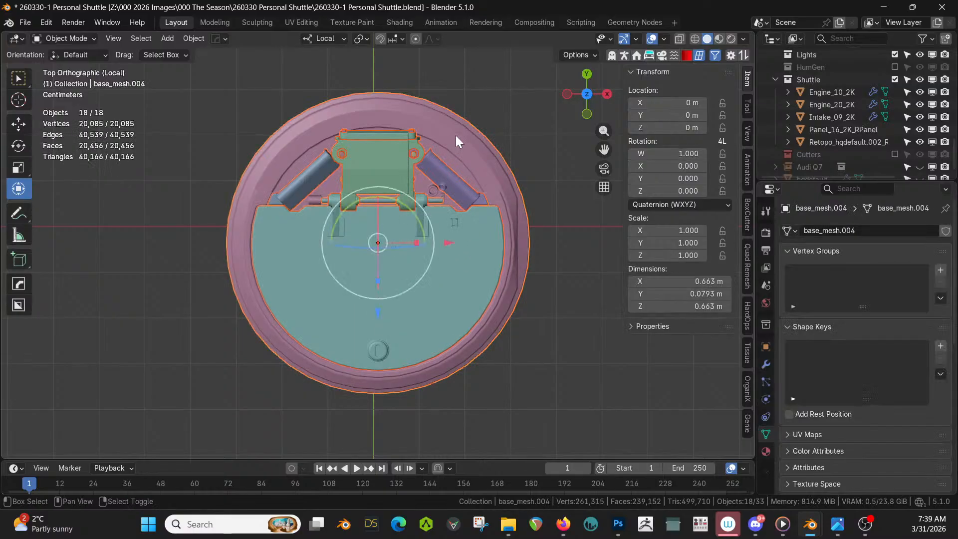
{"action": "key", "text": "ctrl+j"}
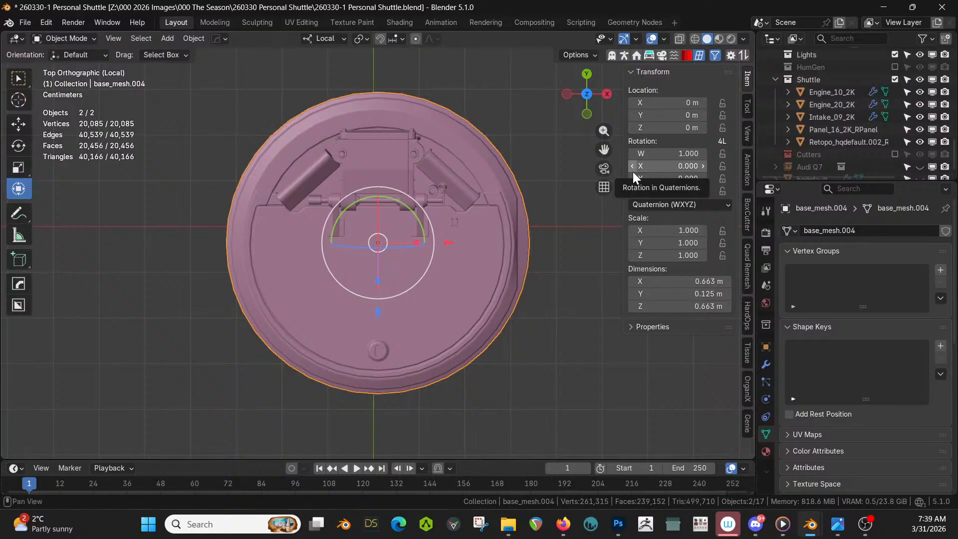
Show all hidden objects and leave the isolated view of the joined cover.
{"action": "middle_click_drag", "start_coordinate": [498, 234], "coordinate": [400, 222]}
{"action": "key", "text": "alt+h"}
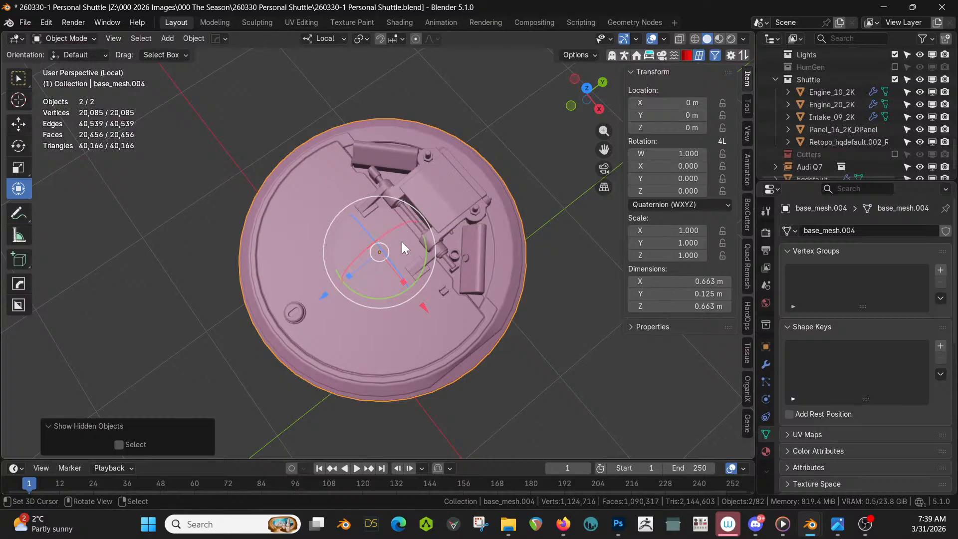
{"action": "key", "text": "KP_Divide"}
{"action": "middle_click_drag", "start_coordinate": [402, 241], "coordinate": [495, 169]}
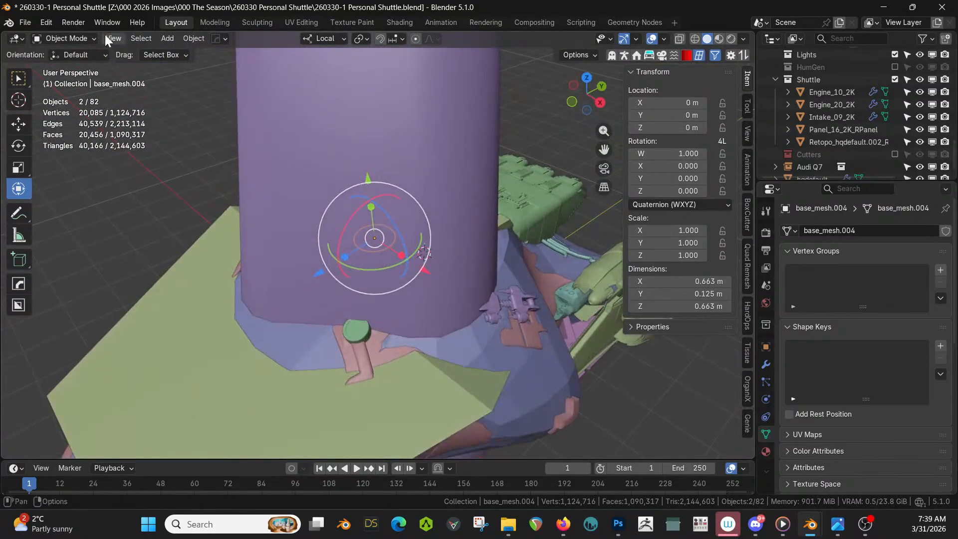
Revert the scene to the Join entry in the undo history.
{"action": "left_click", "coordinate": [46, 22]}
{"action": "mouse_move", "coordinate": [82, 63]}
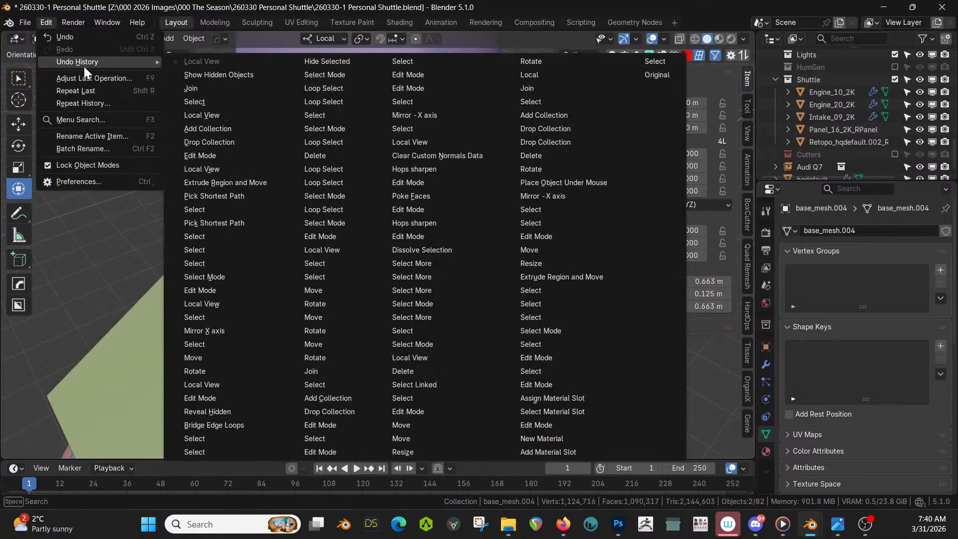
{"action": "left_click", "coordinate": [208, 89]}
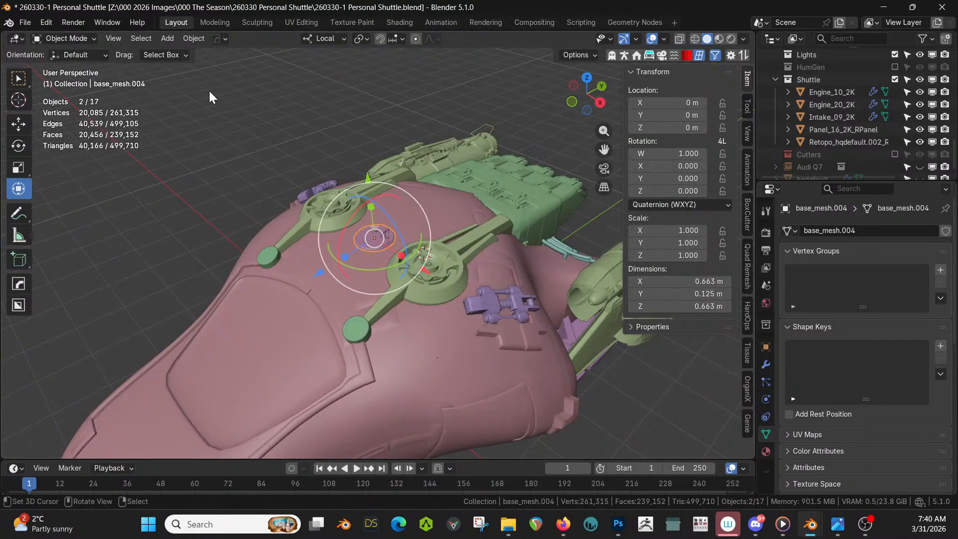
Frame the joined cover and add a Decalify modifier to it with the shuttle hull as target mesh.
{"action": "key", "text": "KP_Decimal"}
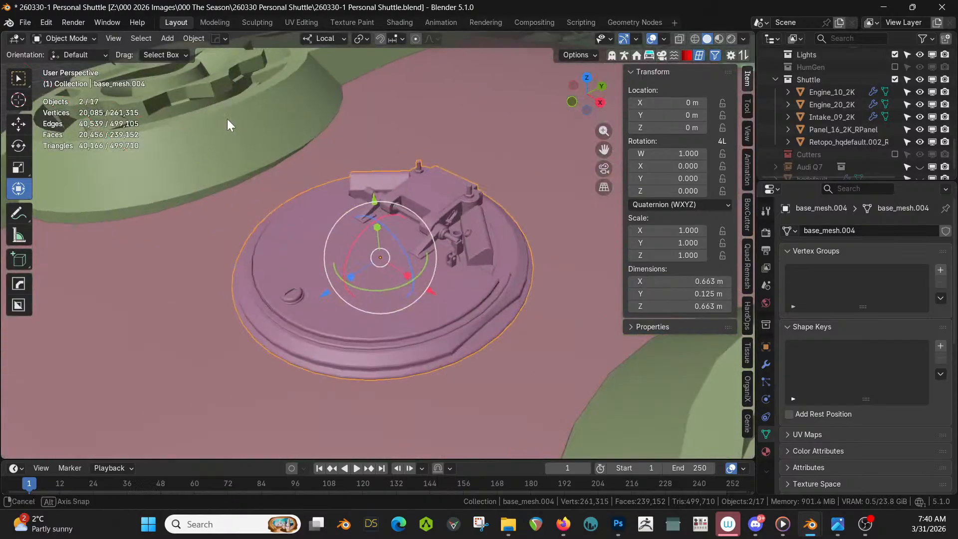
{"action": "middle_click_drag", "start_coordinate": [226, 119], "coordinate": [397, 163]}
{"action": "middle_click_drag", "start_coordinate": [367, 211], "coordinate": [381, 172]}
{"action": "scroll", "coordinate": [383, 175], "scroll_direction": "up", "scroll_amount": 4}
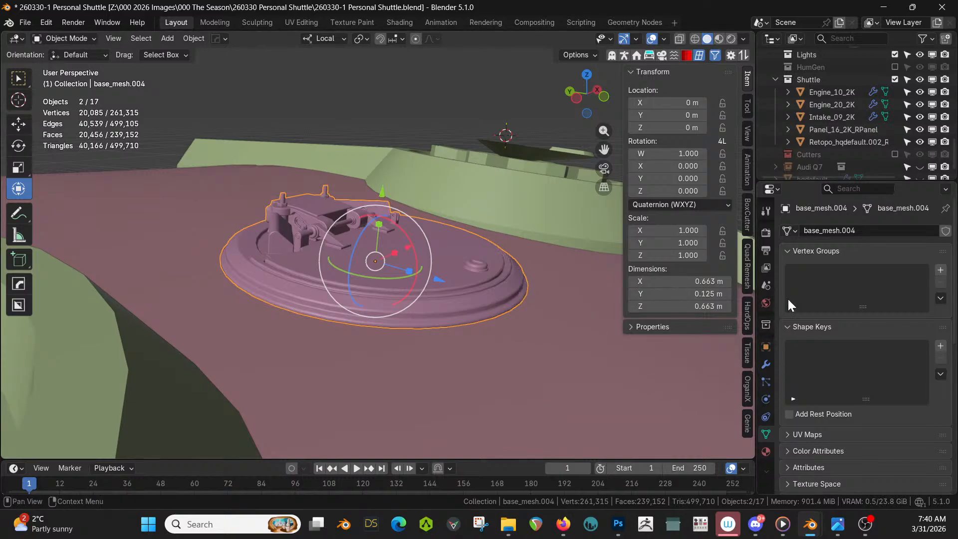
{"action": "left_click", "coordinate": [766, 302]}
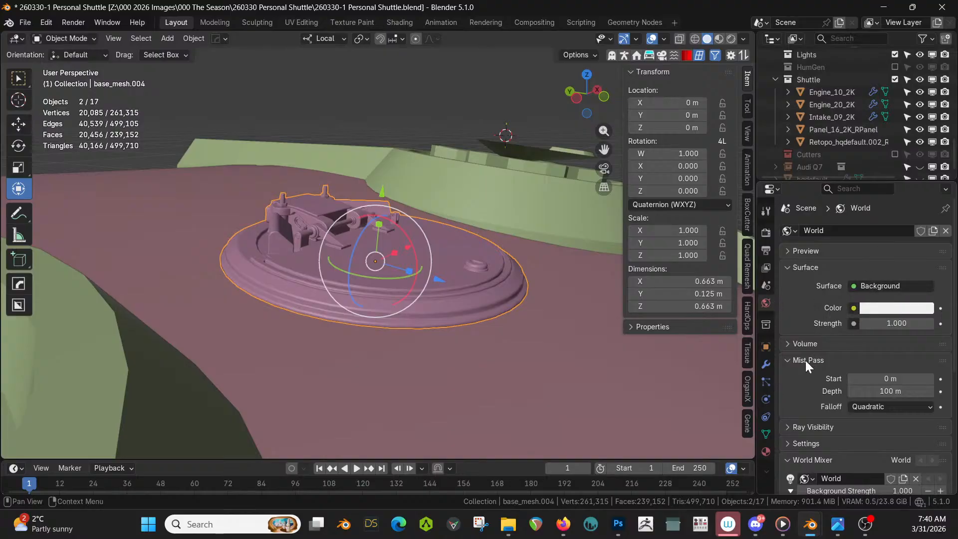
{"action": "left_click", "coordinate": [765, 364]}
{"action": "left_click", "coordinate": [857, 228]}
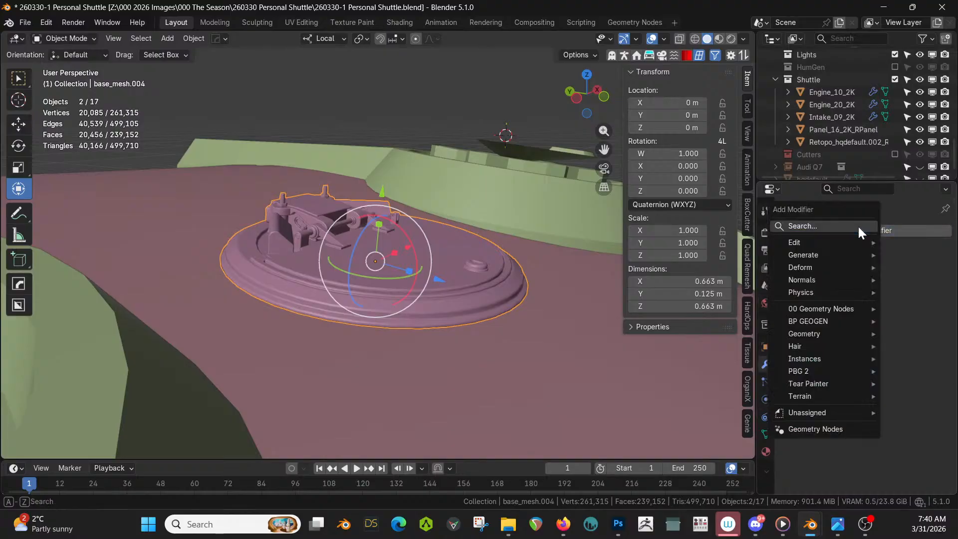
{"action": "mouse_move", "coordinate": [820, 411]}
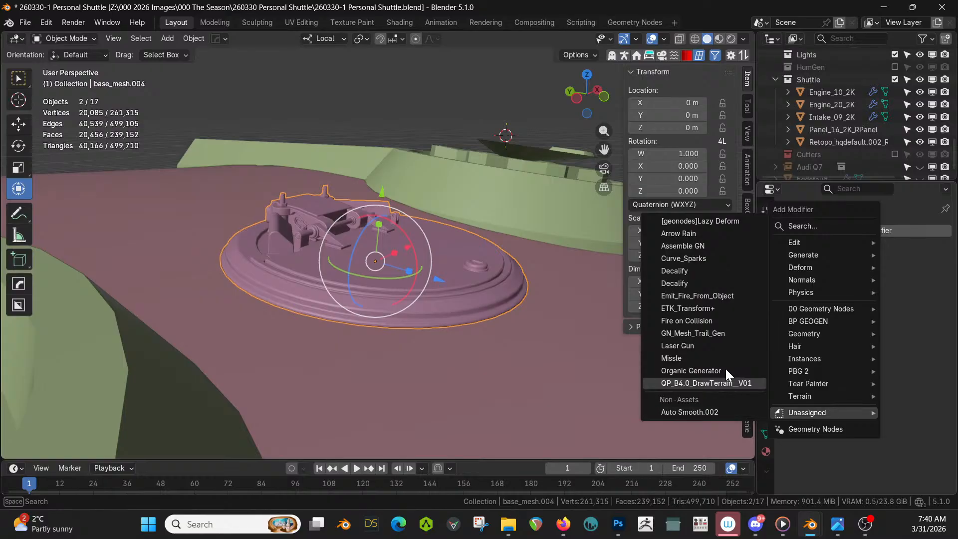
{"action": "left_click", "coordinate": [689, 282]}
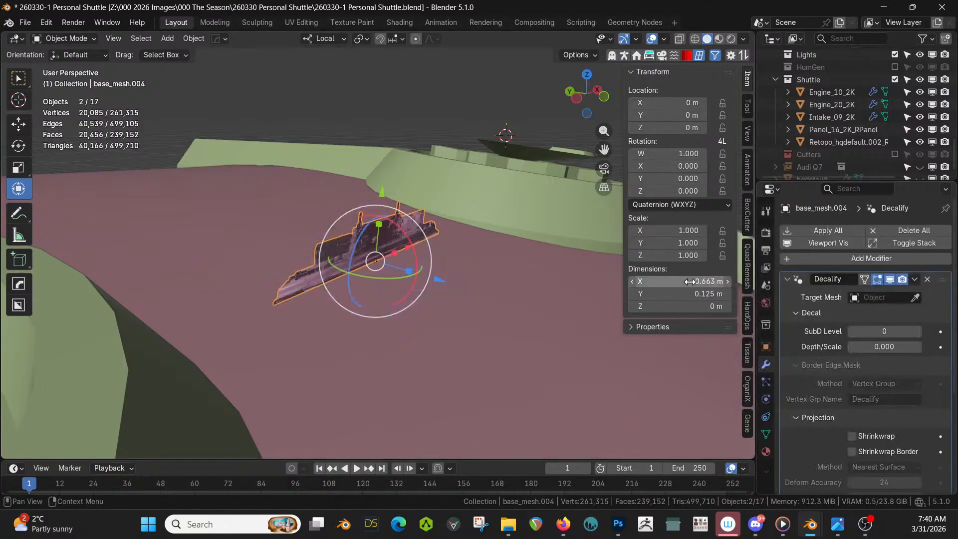
{"action": "left_click", "coordinate": [915, 298]}
{"action": "left_click", "coordinate": [525, 300]}
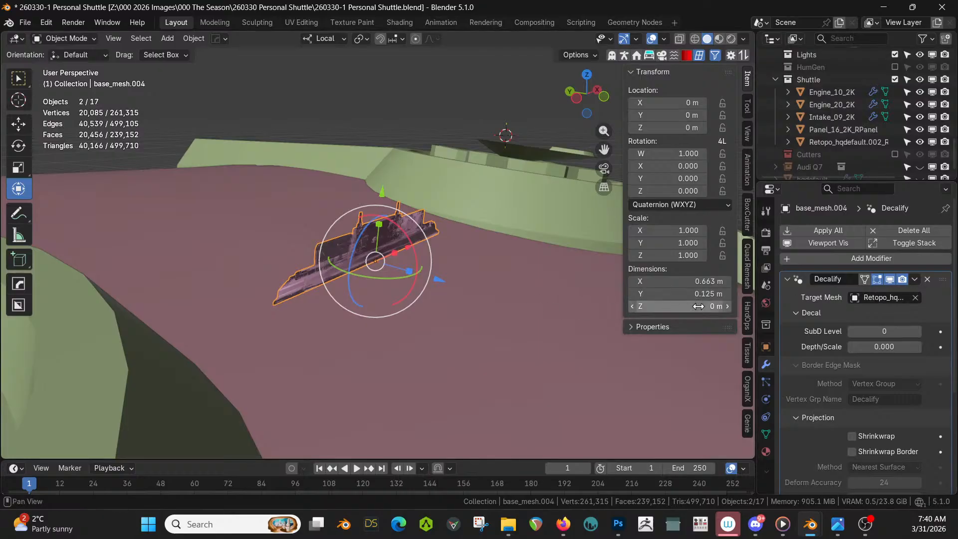
Set the cover's Decalify Depth/Scale to 1.
{"action": "mouse_move", "coordinate": [893, 346]}
{"action": "left_mouse_down"}
{"action": "mouse_move", "coordinate": [953, 346]}
{"action": "mouse_move", "coordinate": [874, 347]}
{"action": "left_mouse_up"}
{"action": "left_click", "coordinate": [874, 346]}
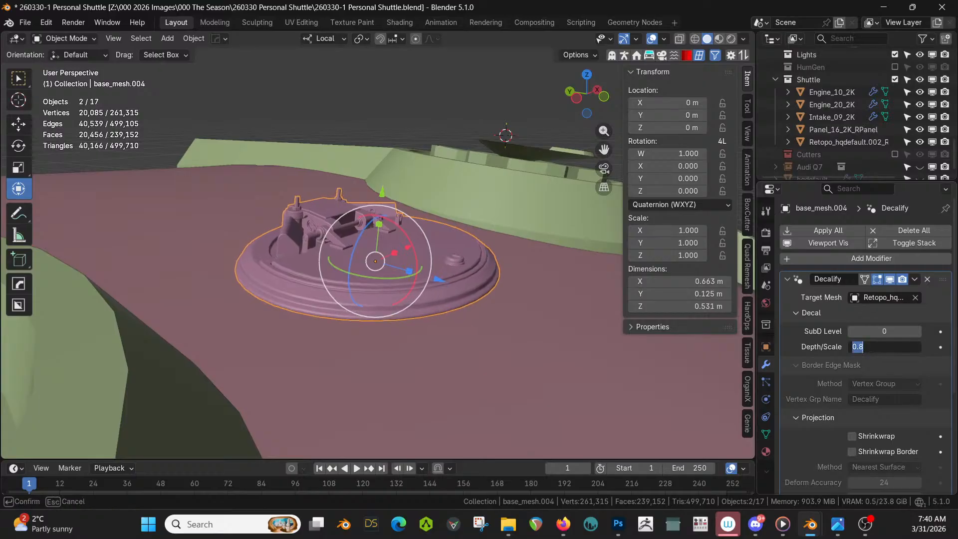
{"action": "type", "text": "1"}
{"action": "key", "text": "Return"}
Select the shuttle hull and apply its rotation and scale.
{"action": "middle_click_drag", "start_coordinate": [458, 316], "coordinate": [360, 303]}
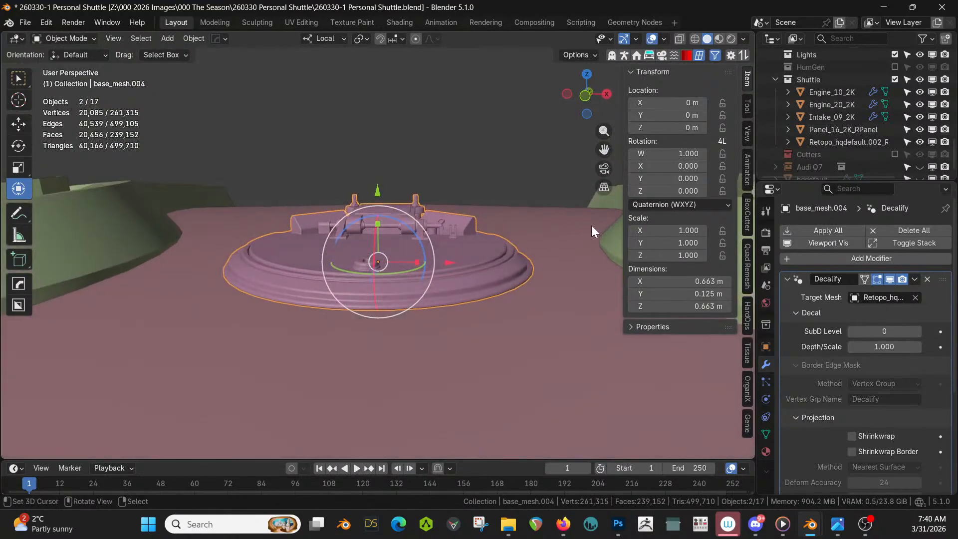
{"action": "left_click", "coordinate": [568, 245]}
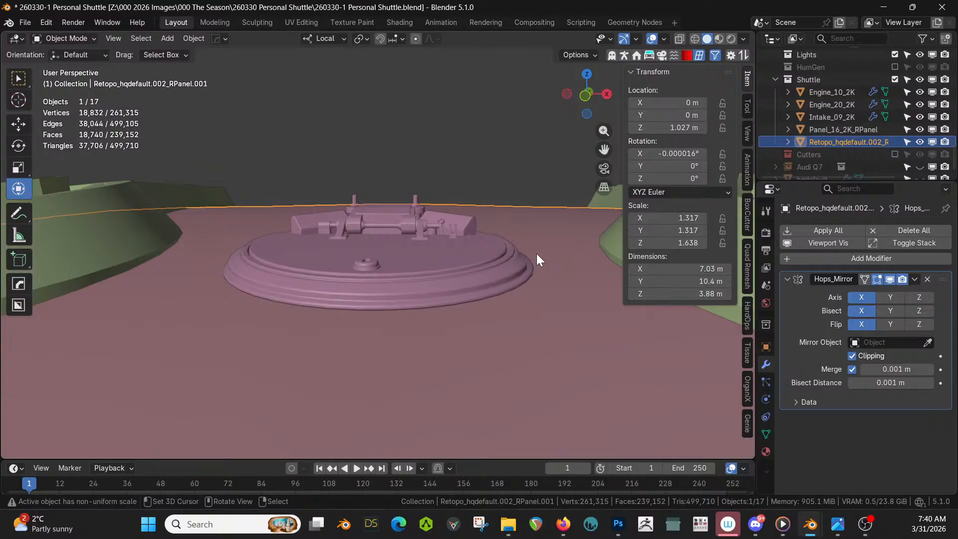
{"action": "key", "text": "ctrl+a"}
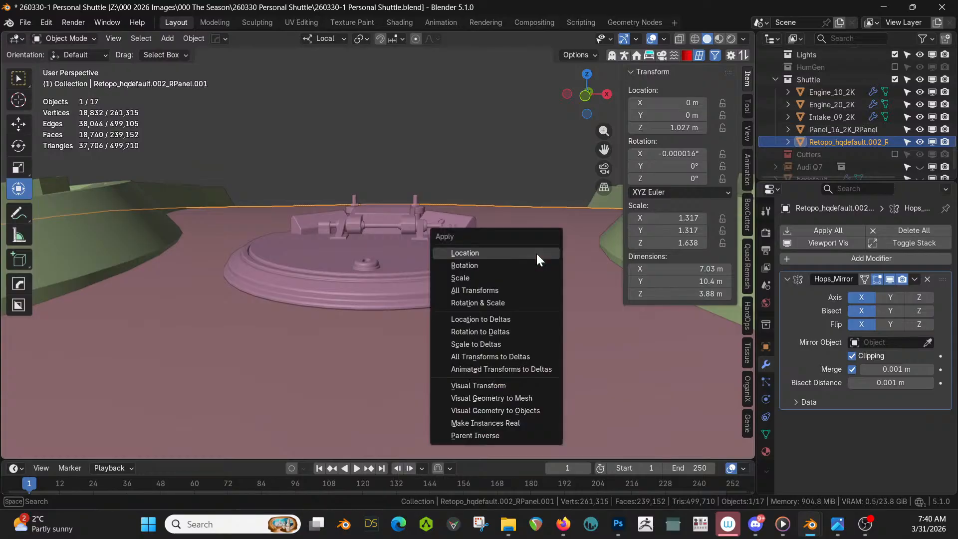
{"action": "left_click", "coordinate": [495, 302]}
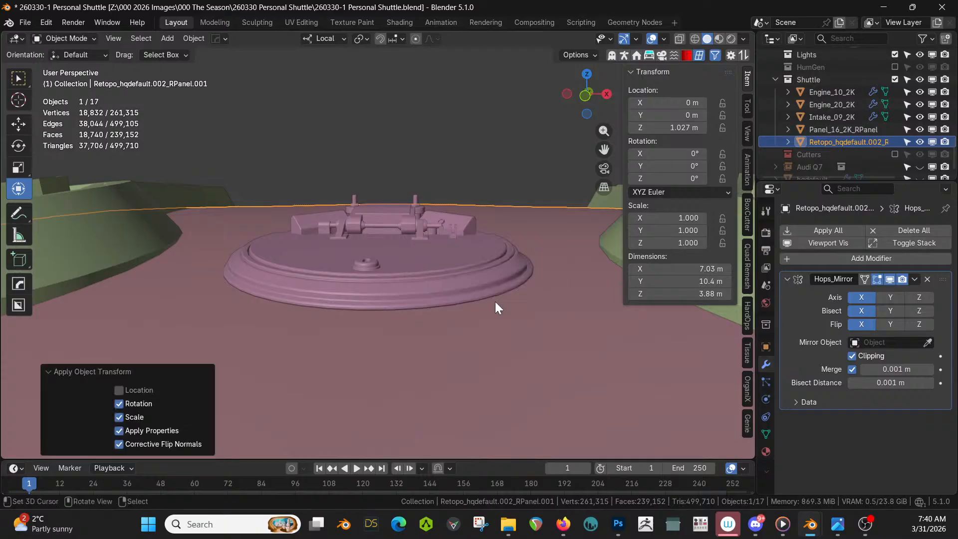
Reselect the cover, enable Shrinkwrap in its Decalify projection settings and check its orientation on the hull.
{"action": "left_click", "coordinate": [456, 274]}
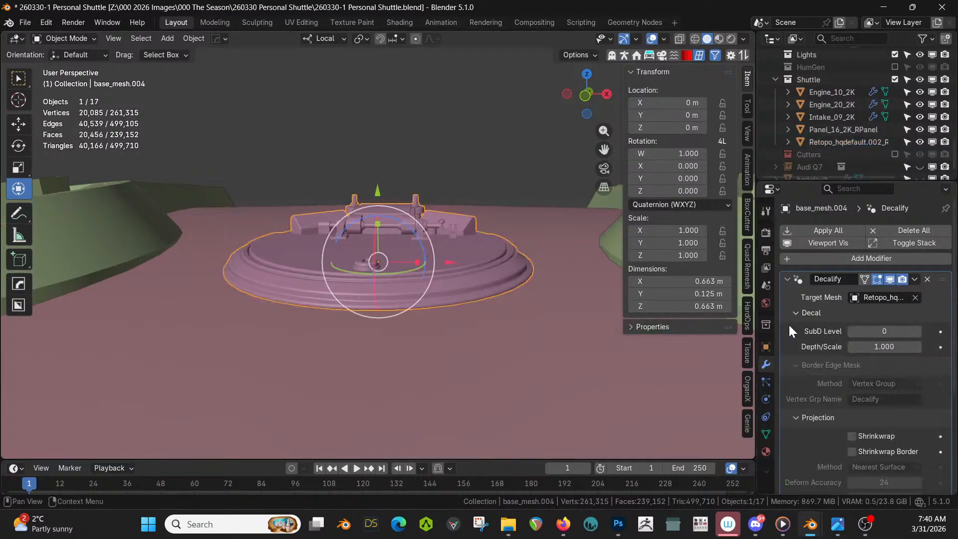
{"action": "left_click", "coordinate": [851, 435]}
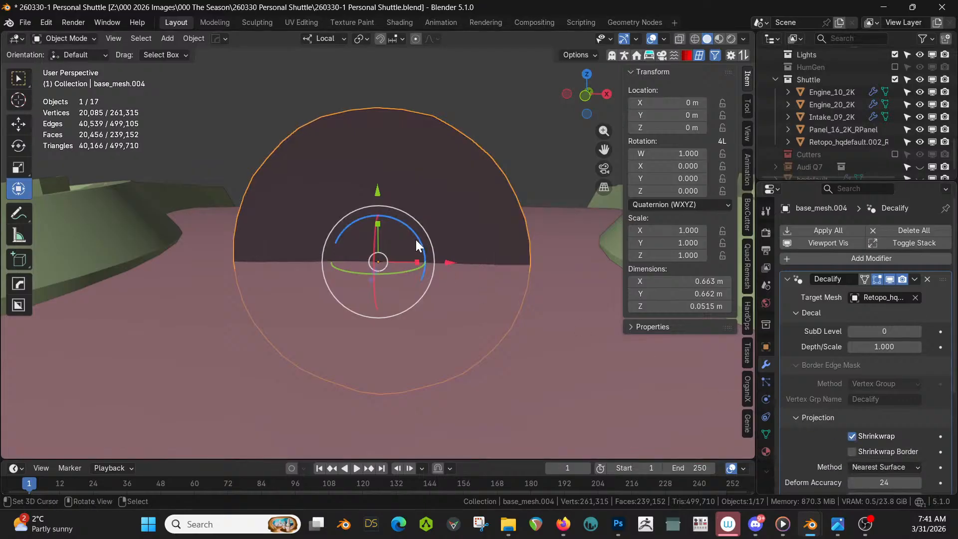
{"action": "middle_click_drag", "start_coordinate": [417, 245], "coordinate": [274, 285]}
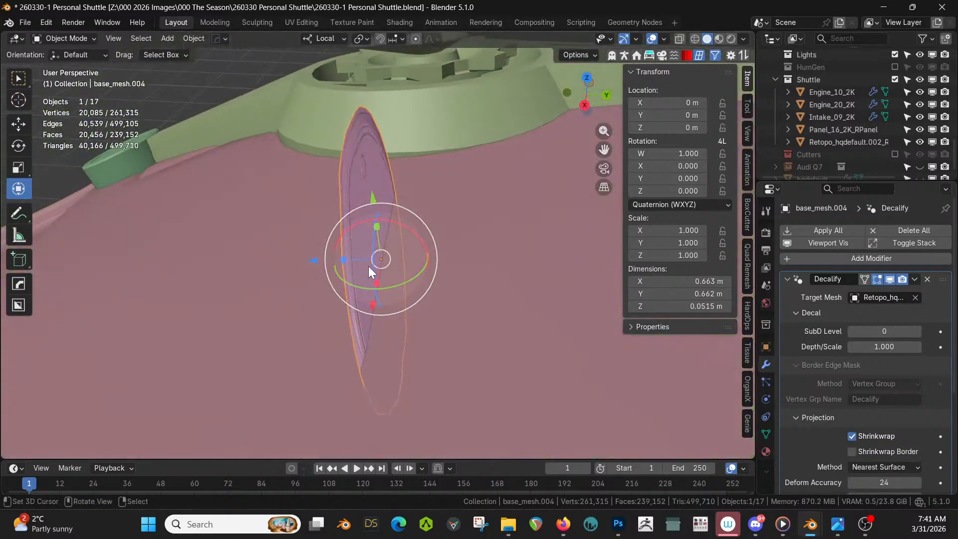
Rotate the cover 90° about its local X axis and turn off Shrinkwrap in its Decalify modifier.
{"action": "type", "text": "rx90"}
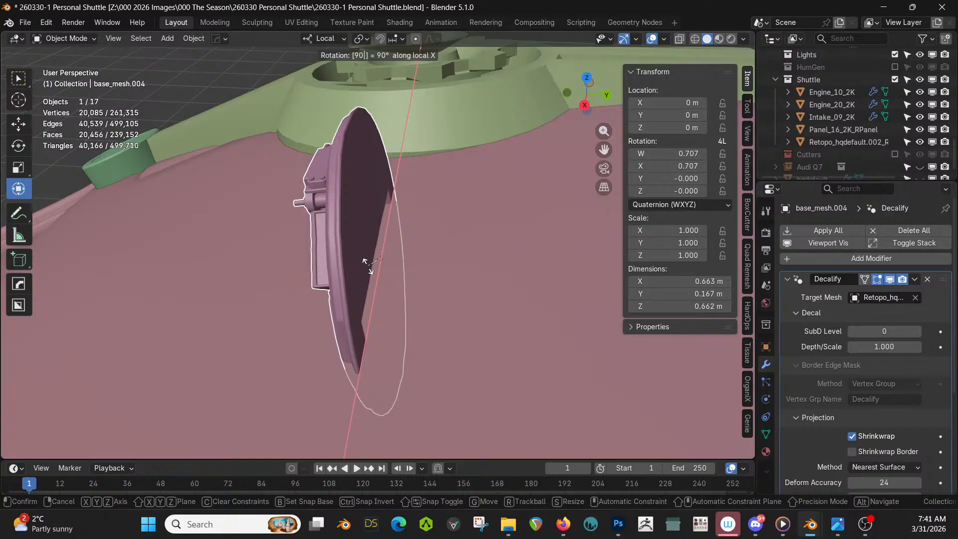
{"action": "key", "text": "Return"}
{"action": "middle_click_drag", "start_coordinate": [368, 265], "coordinate": [402, 243]}
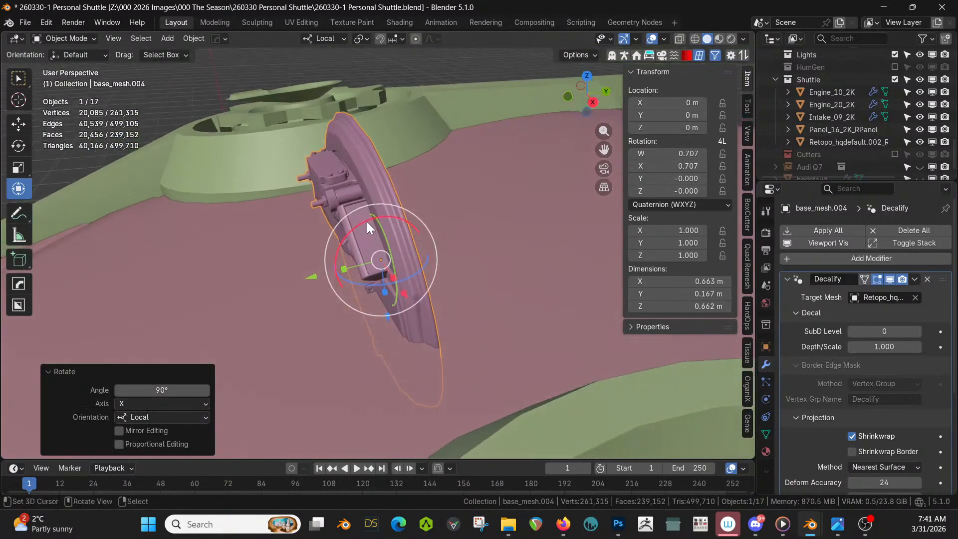
{"action": "left_click", "coordinate": [851, 437]}
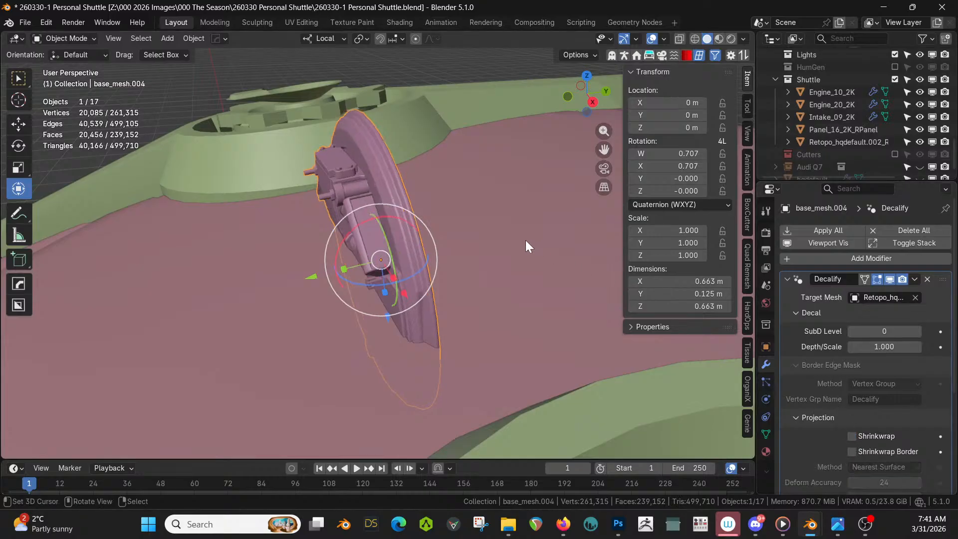
Rotate the cover -88.5° about its local X axis so it lies on the hull, and briefly test its Decalify Shrinkwrap.
{"action": "left_click_drag", "start_coordinate": [384, 216], "coordinate": [441, 223]}
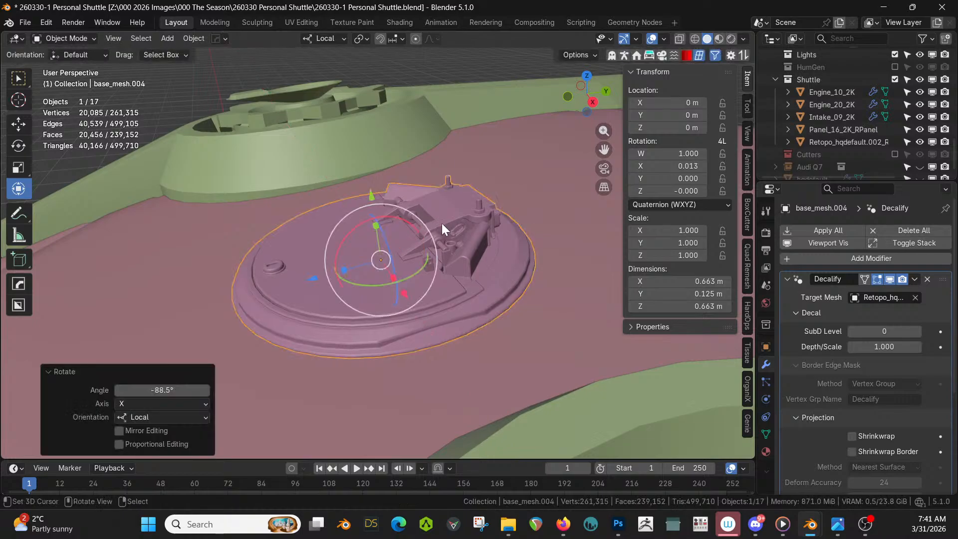
{"action": "middle_click_drag", "start_coordinate": [441, 223], "coordinate": [464, 185]}
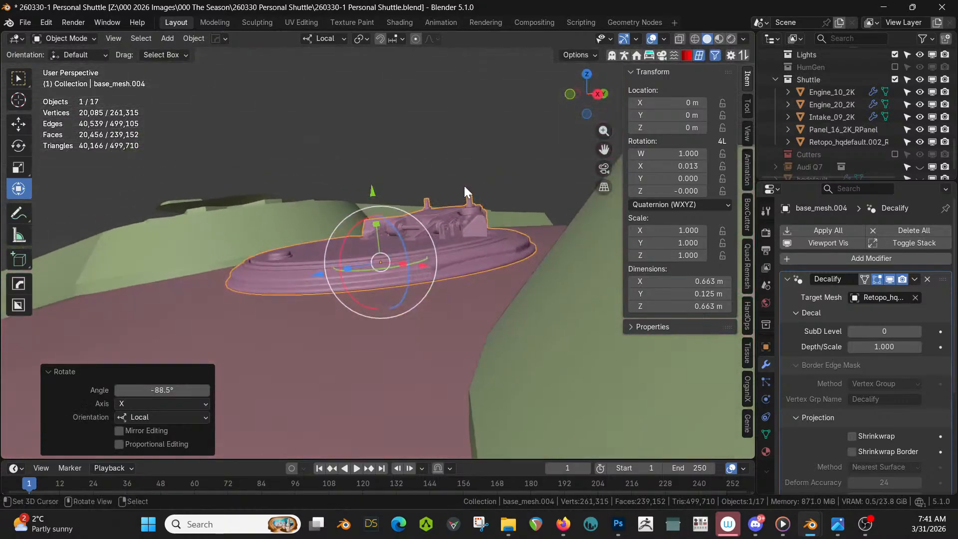
{"action": "left_click", "coordinate": [852, 433]}
{"action": "left_click", "coordinate": [852, 433]}
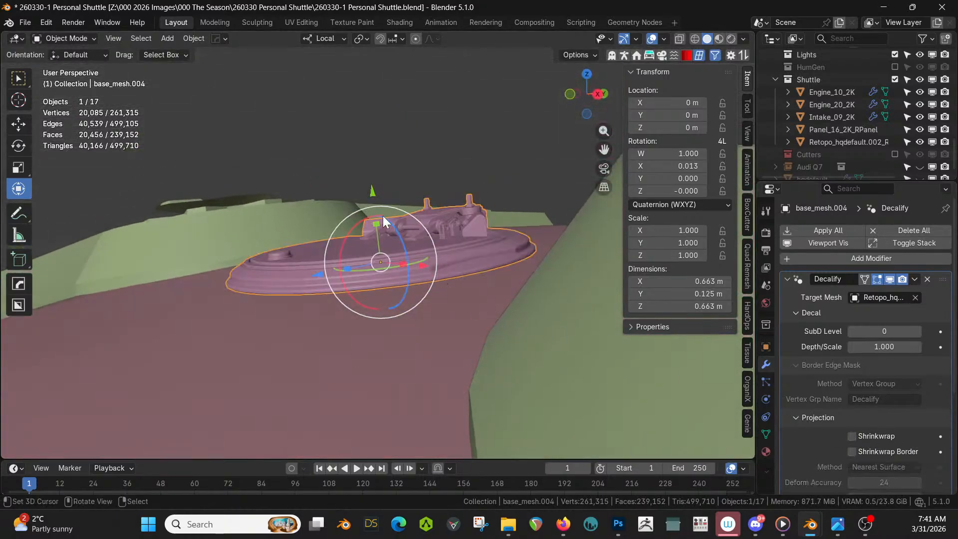
Seat the cover on the hull by nudging it along local Y and tilting it slightly about local X, and save the file.
{"action": "left_click_drag", "start_coordinate": [373, 189], "coordinate": [387, 199]}
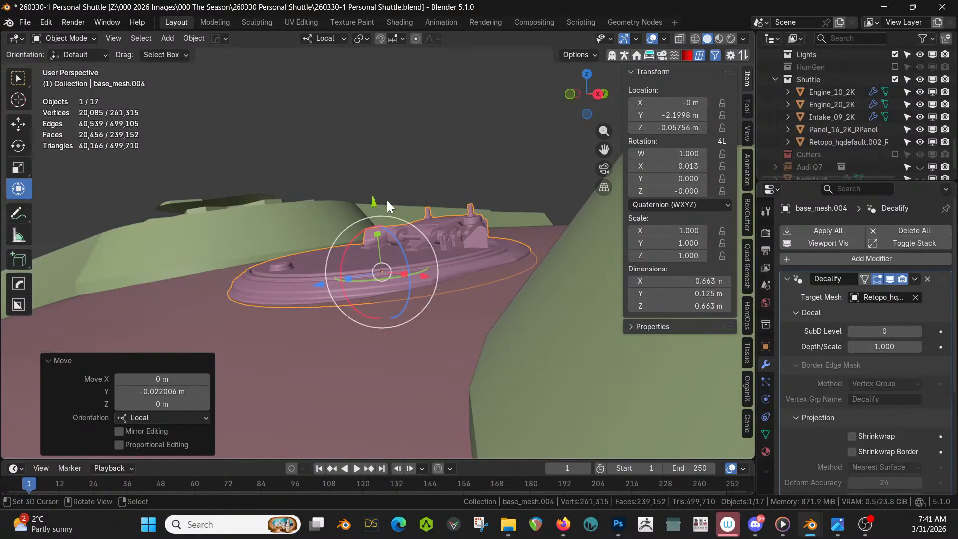
{"action": "middle_click_drag", "start_coordinate": [387, 199], "coordinate": [379, 230]}
{"action": "left_click_drag", "start_coordinate": [362, 229], "coordinate": [371, 194]}
{"action": "middle_click_drag", "start_coordinate": [371, 195], "coordinate": [424, 227]}
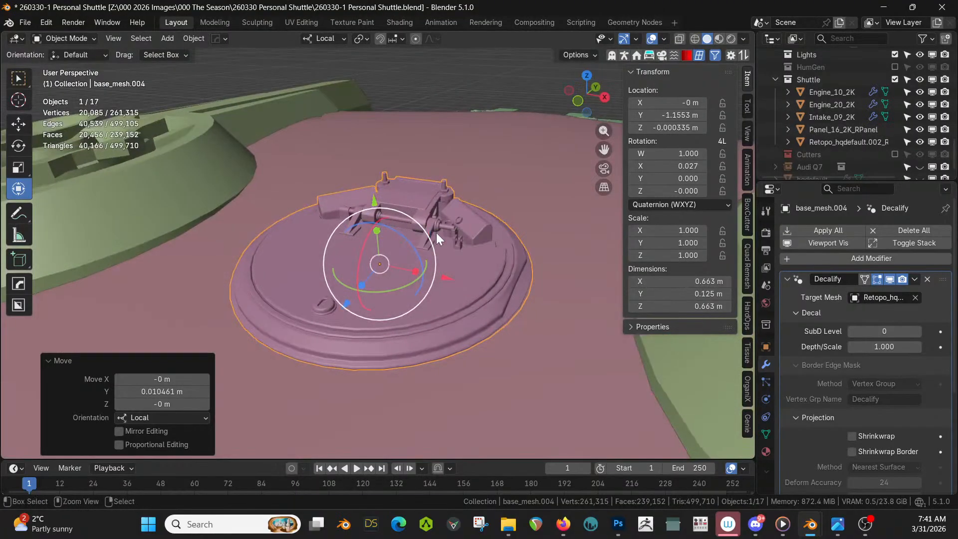
{"action": "key", "text": "ctrl+s"}
Move the cover -1.362 m along its local Z axis toward the rear deck and scale it to 1.206.
{"action": "scroll", "coordinate": [444, 228], "scroll_direction": "down", "scroll_amount": 12}
{"action": "middle_click_drag", "start_coordinate": [444, 228], "coordinate": [609, 300]}
{"action": "scroll", "coordinate": [481, 304], "scroll_direction": "up", "scroll_amount": 5}
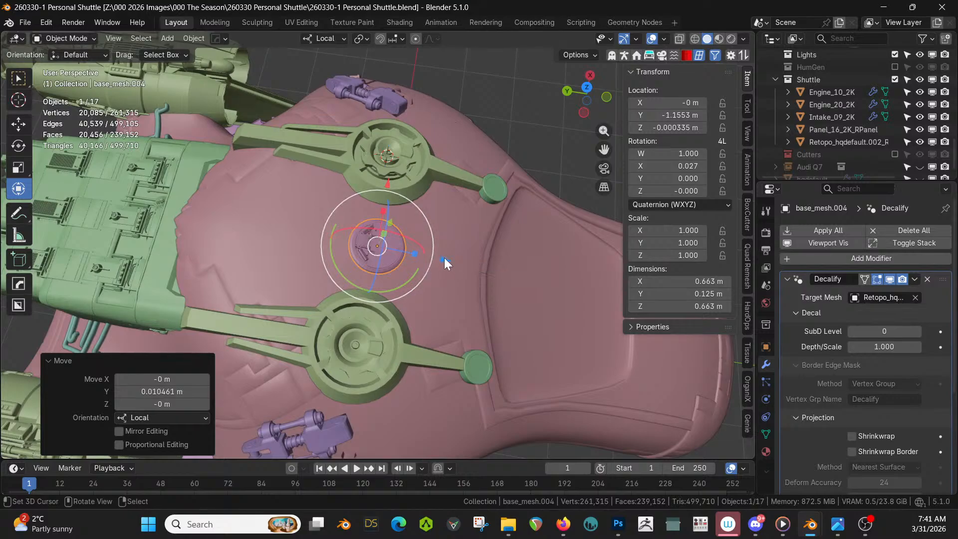
{"action": "left_click_drag", "start_coordinate": [442, 262], "coordinate": [326, 231]}
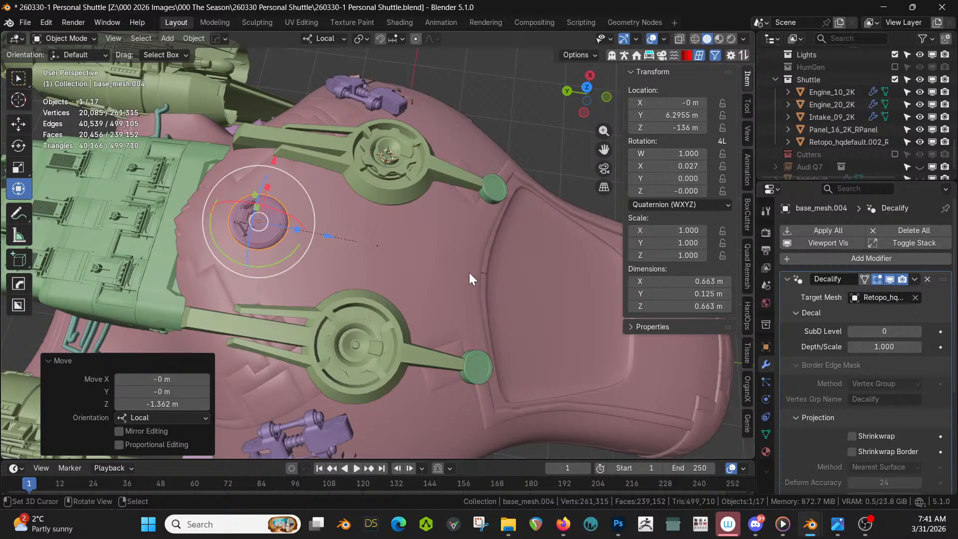
{"action": "key", "text": "s"}
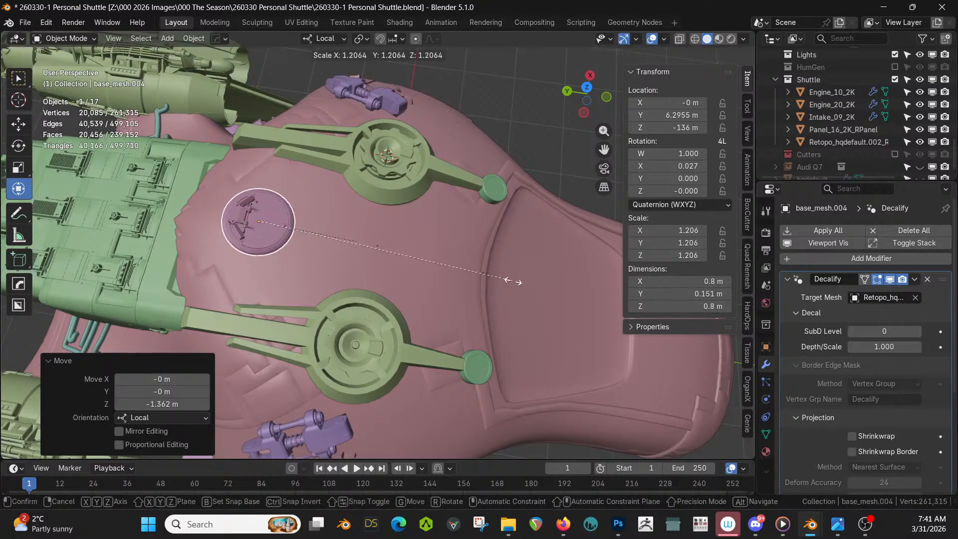
{"action": "left_click", "coordinate": [501, 284]}
Level the cover in the right side view by rotating it about its local X axis.
{"action": "key", "text": "KP_Decimal"}
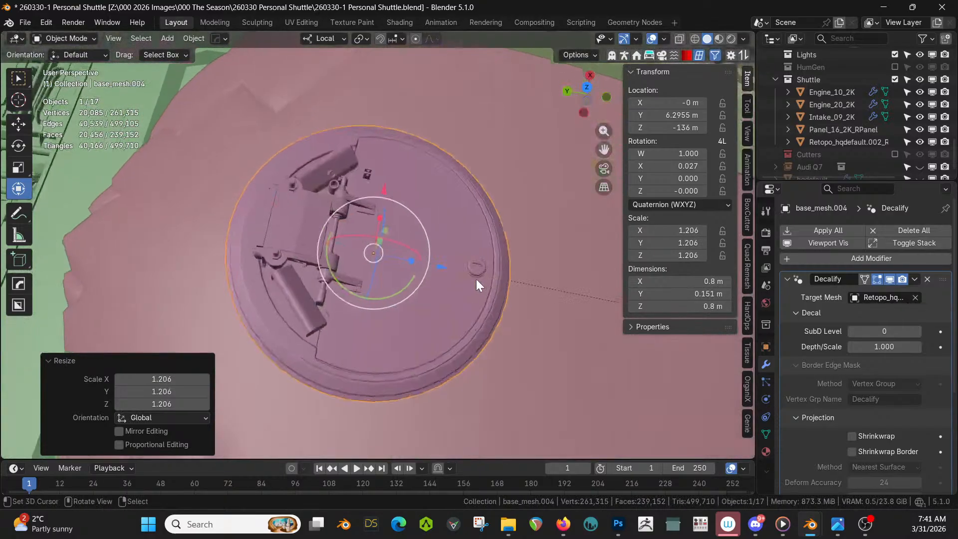
{"action": "middle_click_drag", "start_coordinate": [476, 279], "coordinate": [479, 164]}
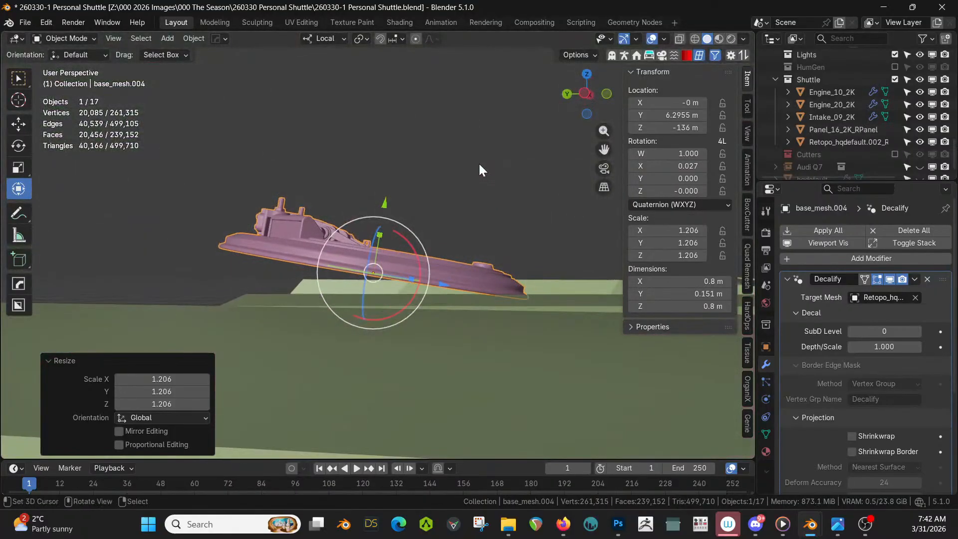
{"action": "key", "text": "KP_3"}
{"action": "left_click_drag", "start_coordinate": [412, 239], "coordinate": [411, 307]}
Isolate the cover and the hull, and lower the cover -0.13327 m along its local Y axis toward the hull.
{"action": "left_click", "coordinate": [426, 381]}
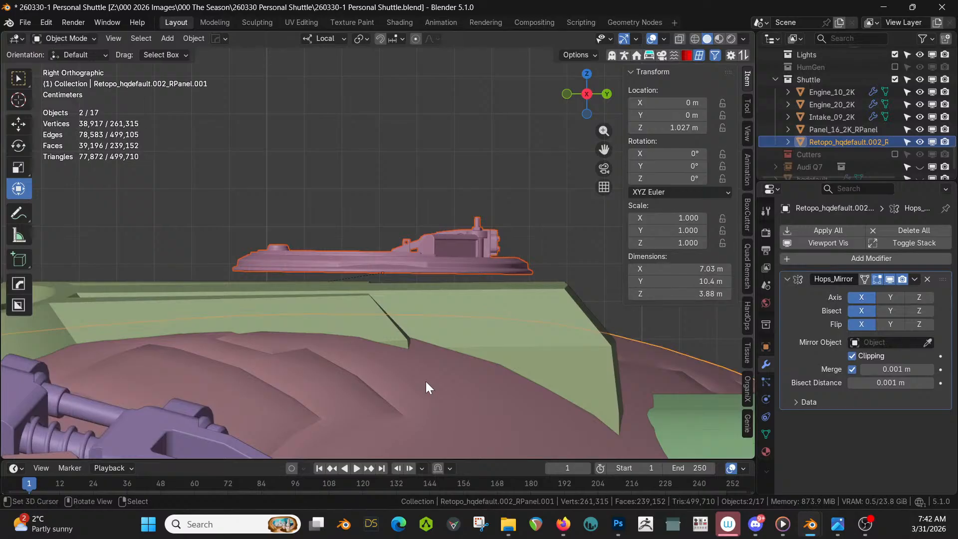
{"action": "key", "text": "KP_Divide"}
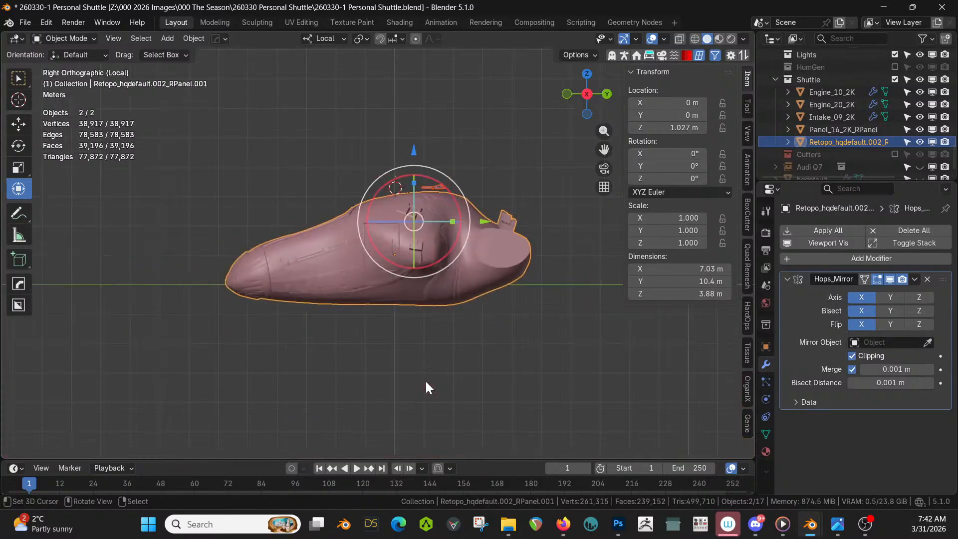
{"action": "left_click", "coordinate": [436, 182]}
{"action": "key", "text": "KP_Decimal"}
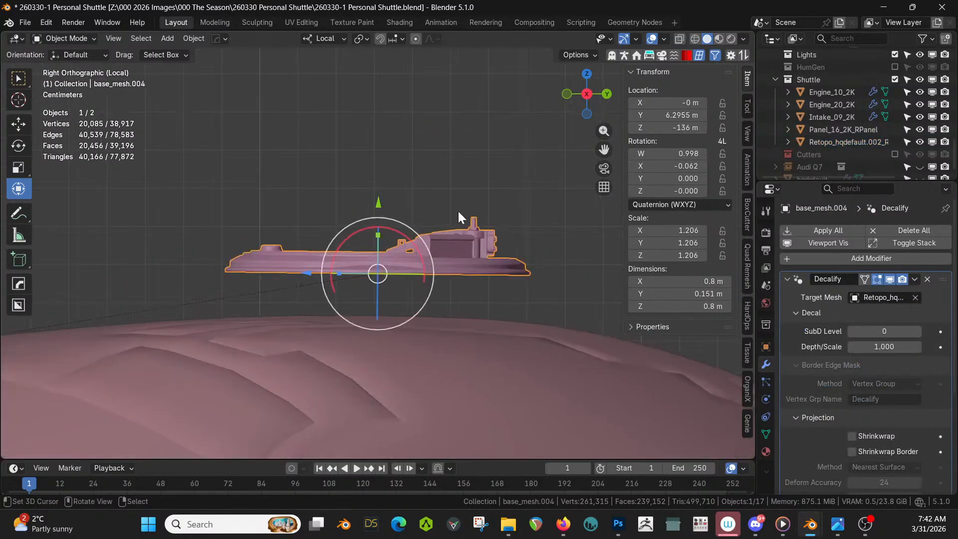
{"action": "left_click_drag", "start_coordinate": [378, 202], "coordinate": [379, 252]}
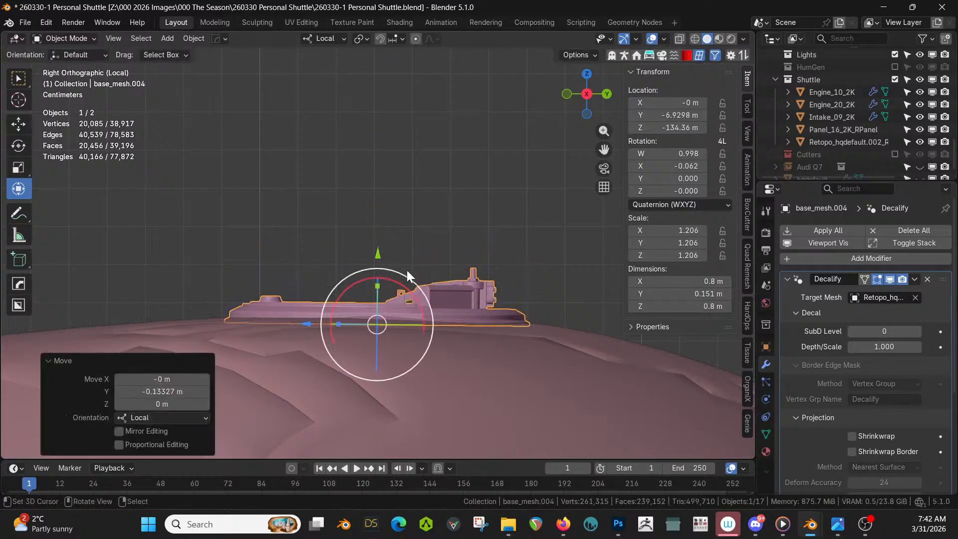
Rotate the cover -0.209° about local X and fine-tune its height along local Y while checking its underside against the hull.
{"action": "left_click_drag", "start_coordinate": [400, 283], "coordinate": [401, 283]}
{"action": "middle_click_drag", "start_coordinate": [401, 283], "coordinate": [390, 226]}
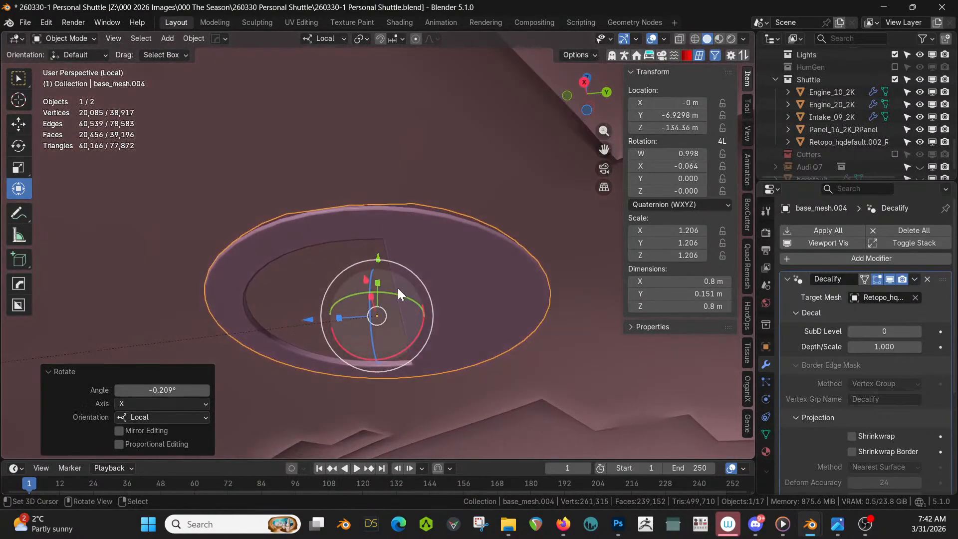
{"action": "key", "text": "g"}
{"action": "key", "text": "y"}
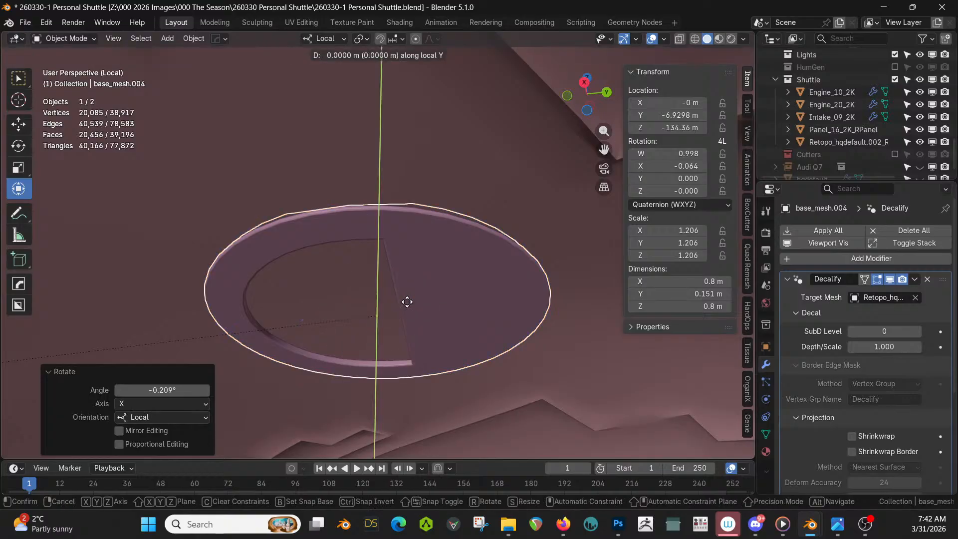
{"action": "left_click", "coordinate": [411, 274]}
{"action": "middle_click_drag", "start_coordinate": [411, 274], "coordinate": [448, 307]}
Leave the isolated view to bring back the whole shuttle and save the file.
{"action": "key", "text": "KP_Divide"}
{"action": "key", "text": "KP_3"}
{"action": "scroll", "coordinate": [494, 367], "scroll_direction": "down", "scroll_amount": 4}
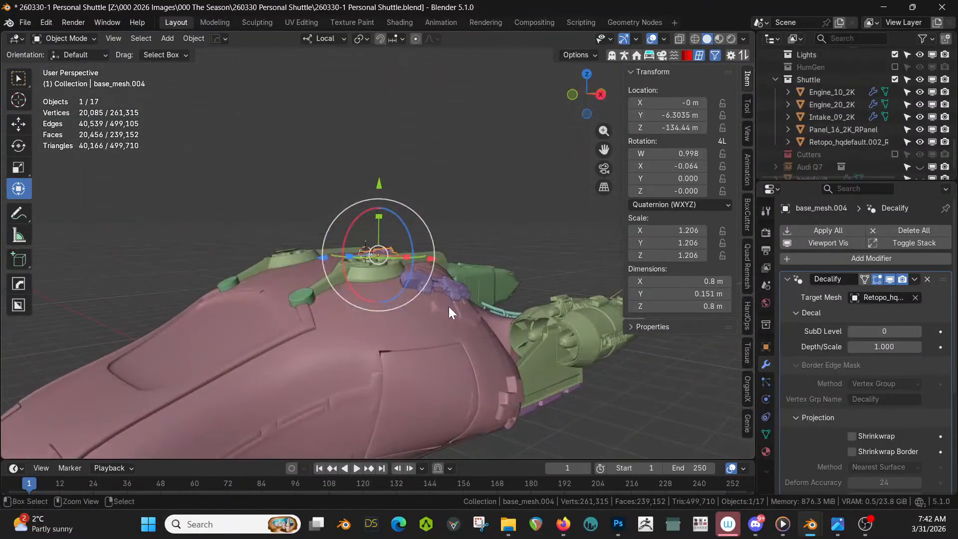
{"action": "key", "text": "ctrl+s"}
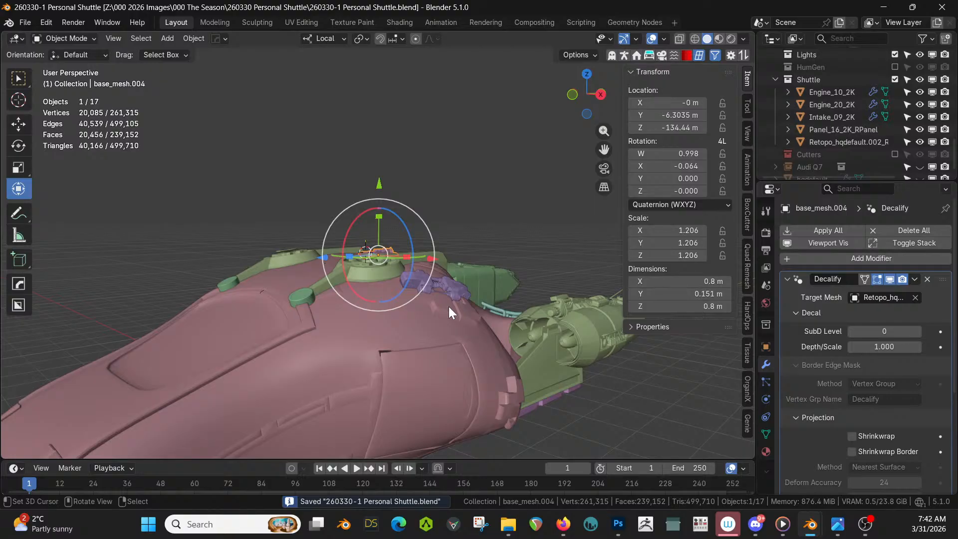
Show the Spaceship Parts Surface collection to examine its parts beside the shuttle, and hide it again.
{"action": "middle_click_drag", "start_coordinate": [235, 327], "coordinate": [340, 360]}
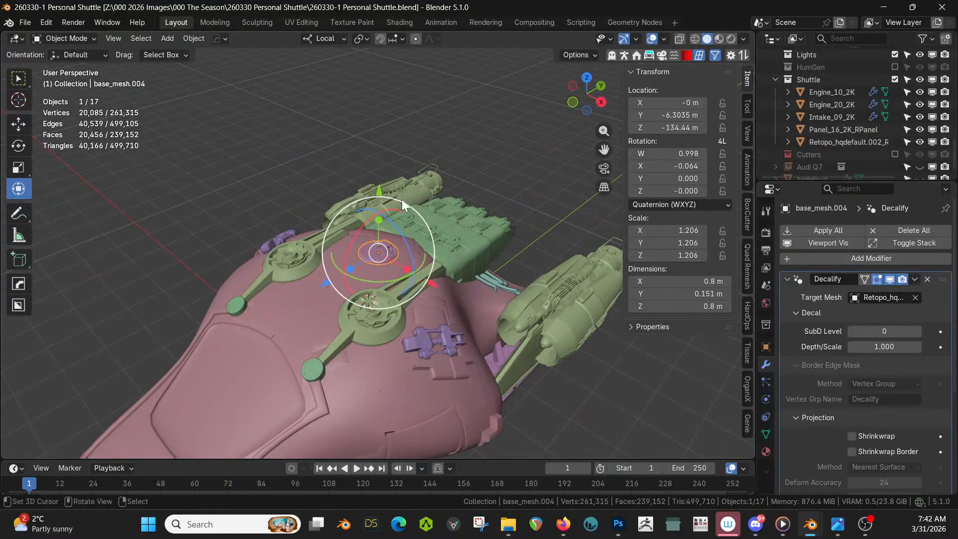
{"action": "scroll", "coordinate": [884, 120], "scroll_direction": "up", "scroll_amount": 3}
{"action": "scroll", "coordinate": [883, 119], "scroll_direction": "up", "scroll_amount": 10}
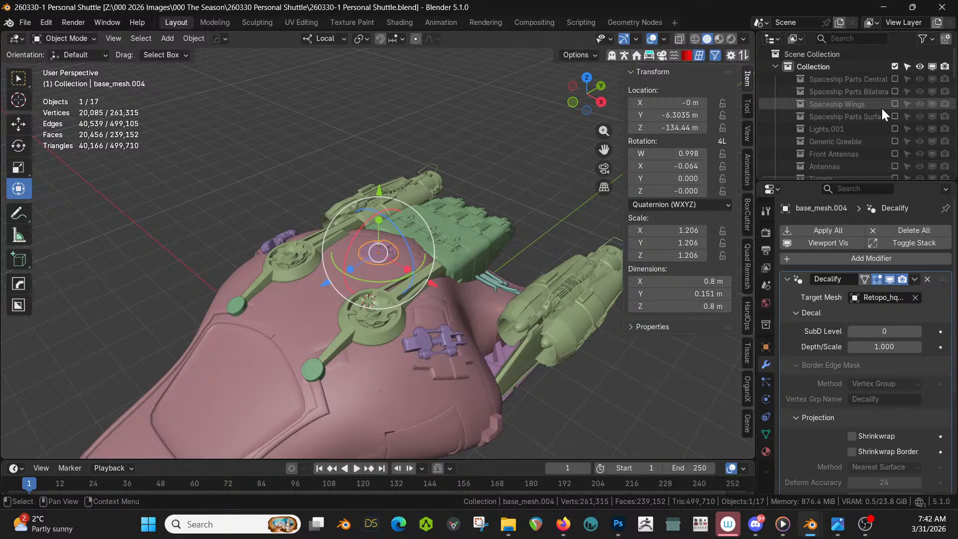
{"action": "scroll", "coordinate": [492, 167], "scroll_direction": "down", "scroll_amount": 3}
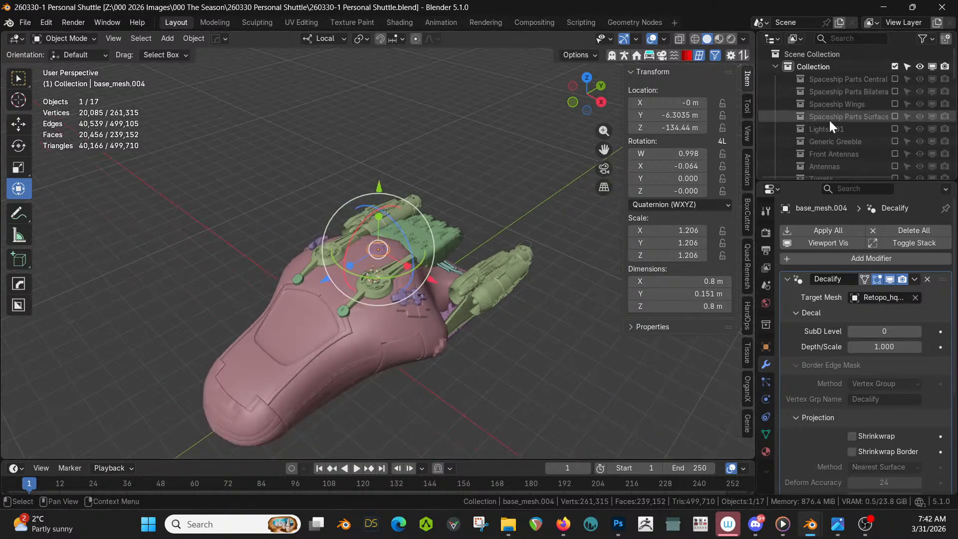
{"action": "left_click", "coordinate": [893, 114]}
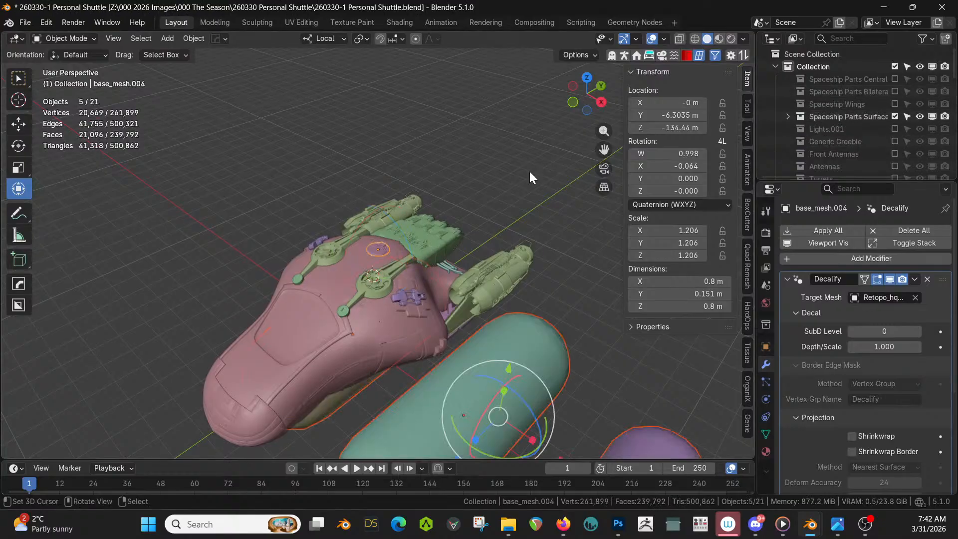
{"action": "key", "text": "KP_Decimal"}
{"action": "scroll", "coordinate": [503, 248], "scroll_direction": "up", "scroll_amount": 2}
{"action": "scroll", "coordinate": [503, 247], "scroll_direction": "up", "scroll_amount": 3}
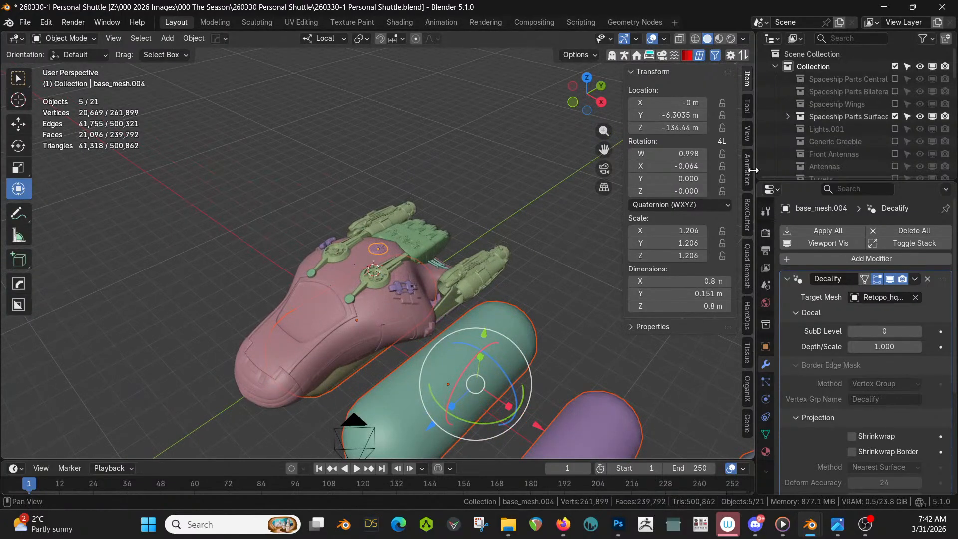
{"action": "left_click", "coordinate": [894, 116]}
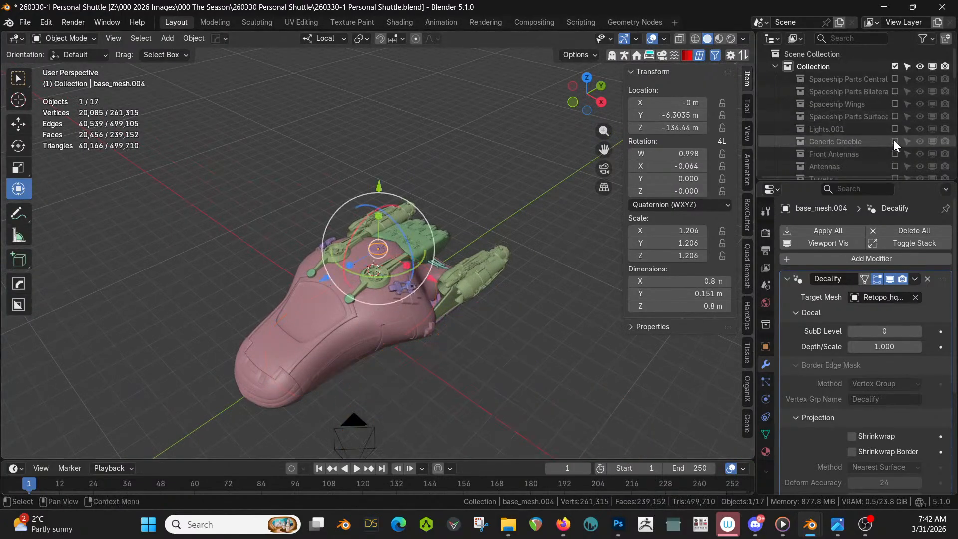
Enable the Generic Greeble collection, isolate all its objects to examine their shapes, and disable the collection again.
{"action": "left_click", "coordinate": [894, 142]}
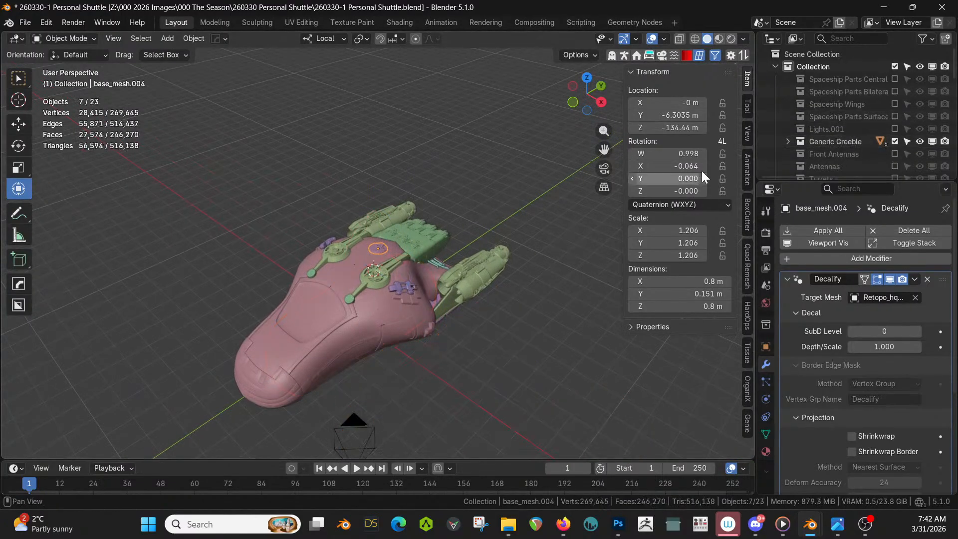
{"action": "left_click", "coordinate": [788, 141]}
{"action": "left_click", "coordinate": [819, 141]}
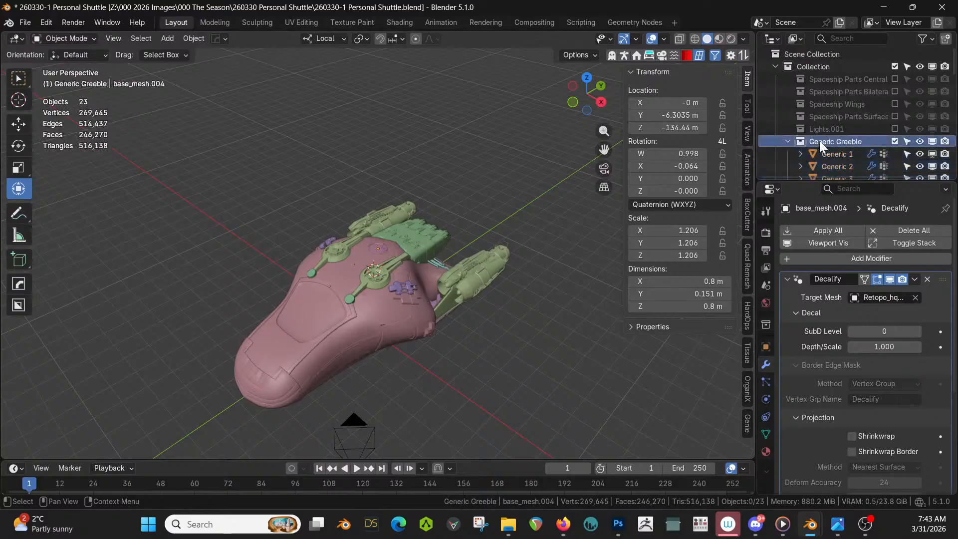
{"action": "right_click", "coordinate": [817, 140]}
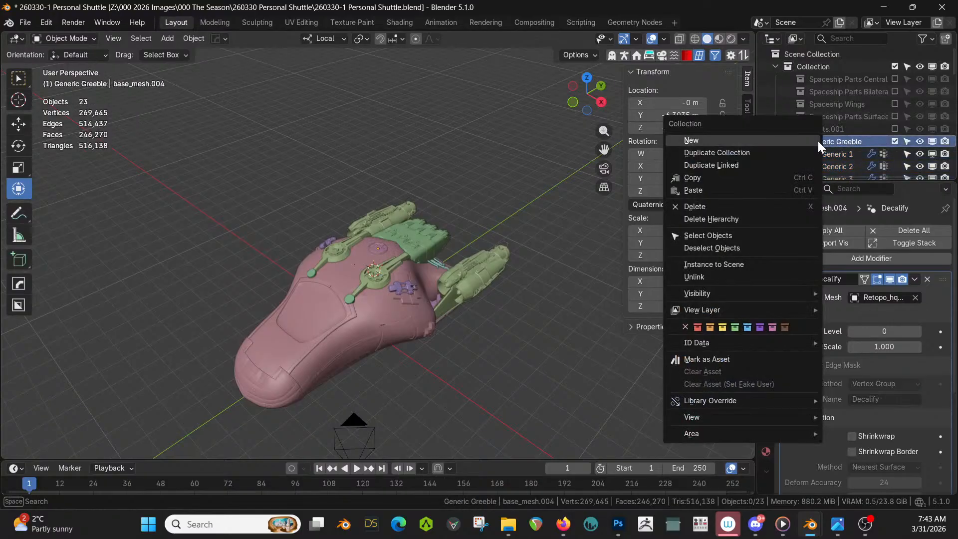
{"action": "left_click", "coordinate": [722, 234]}
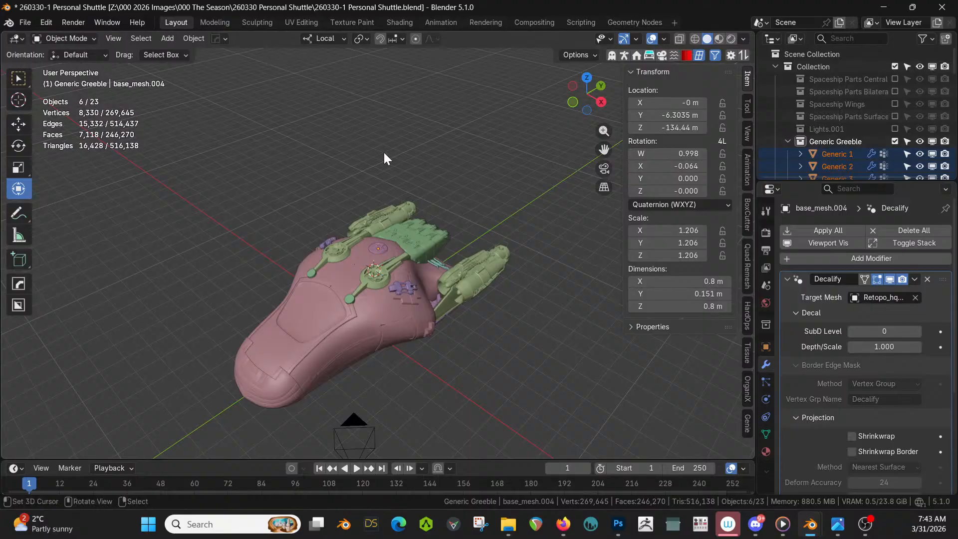
{"action": "key", "text": "KP_Divide"}
{"action": "middle_click_drag", "start_coordinate": [404, 157], "coordinate": [330, 236]}
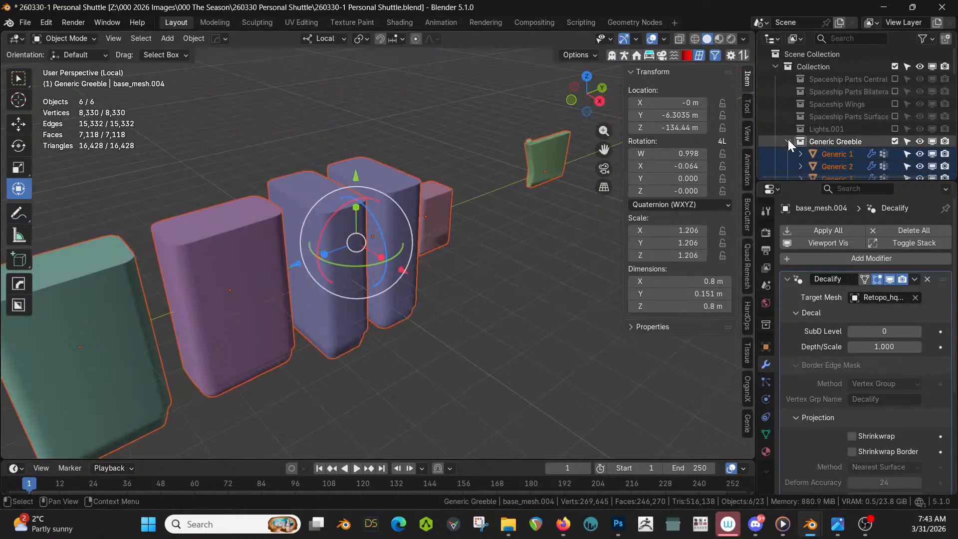
{"action": "left_click", "coordinate": [895, 141]}
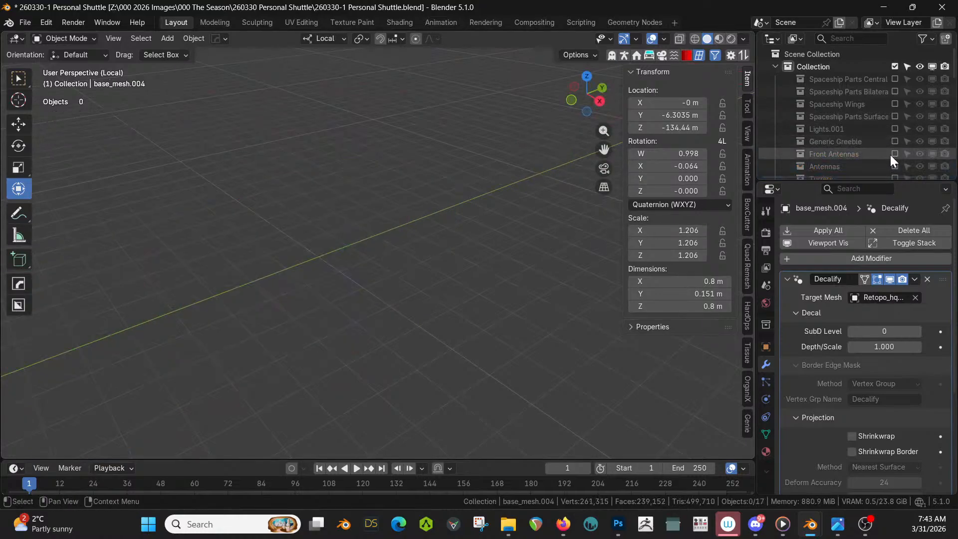
Enable and expand the Front Antennas collection and isolate its antenna objects for inspection.
{"action": "left_click", "coordinate": [895, 152]}
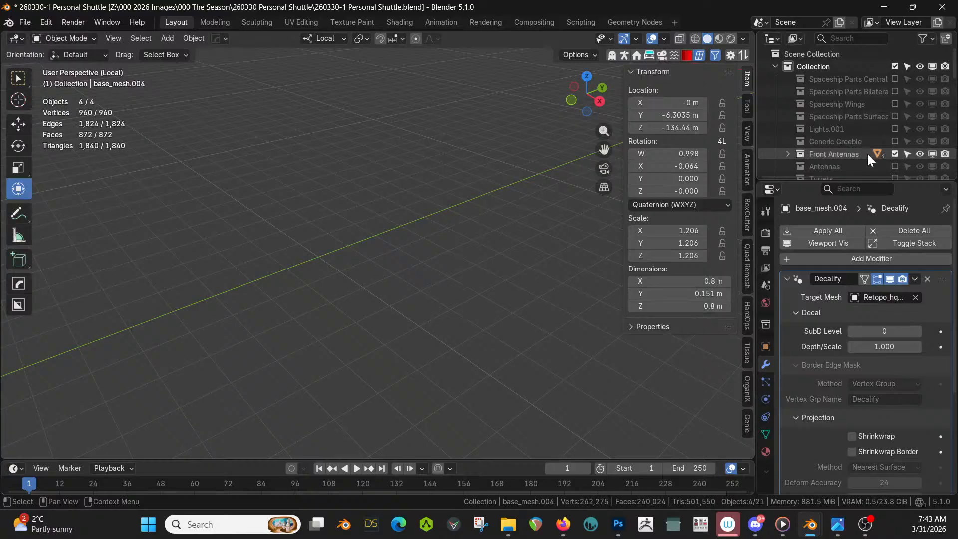
{"action": "left_click", "coordinate": [787, 155]}
{"action": "key", "text": "KP_Divide"}
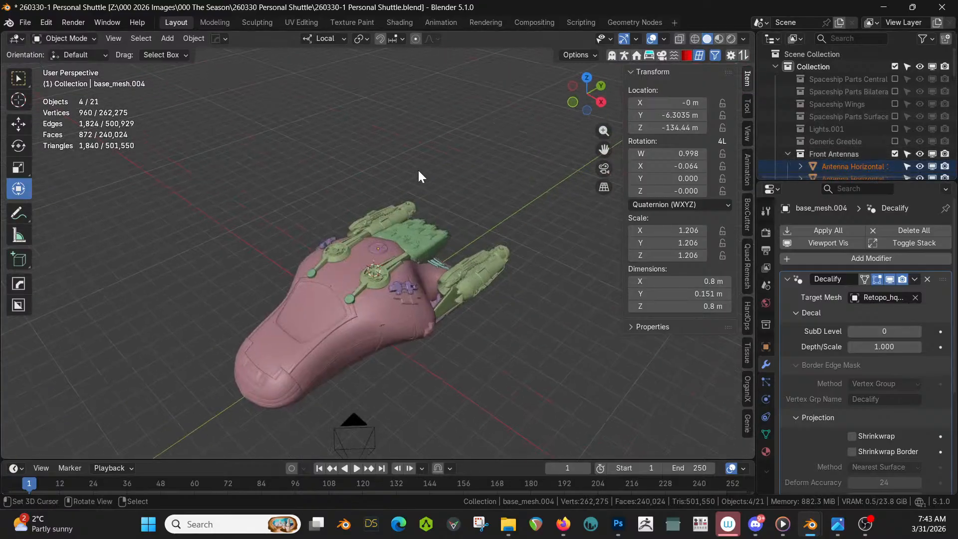
{"action": "key", "text": "KP_Divide"}
{"action": "middle_click_drag", "start_coordinate": [418, 170], "coordinate": [234, 191]}
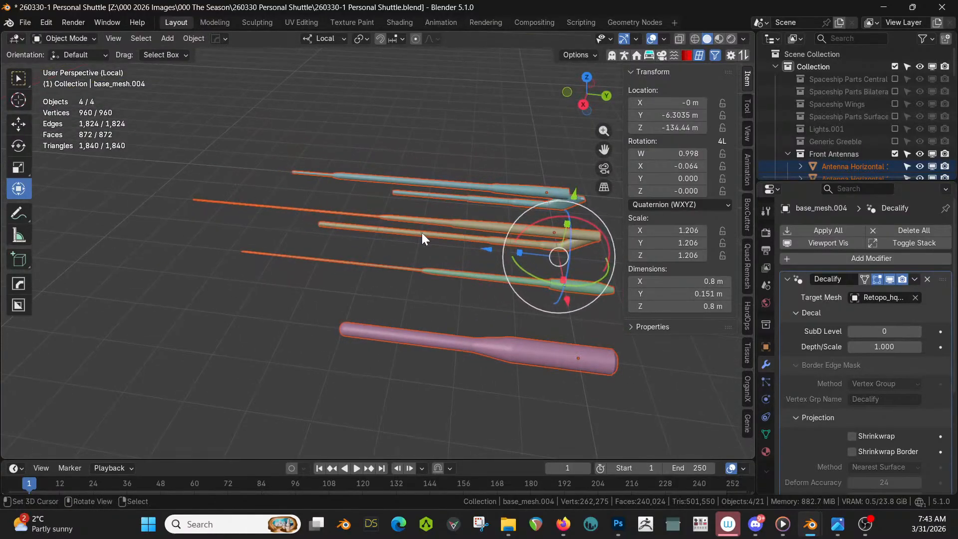
Move the blue twin-rod antenna to the Shuttle collection, and bring back the whole shuttle with the Front Antennas collection disabled.
{"action": "left_click", "coordinate": [492, 186]}
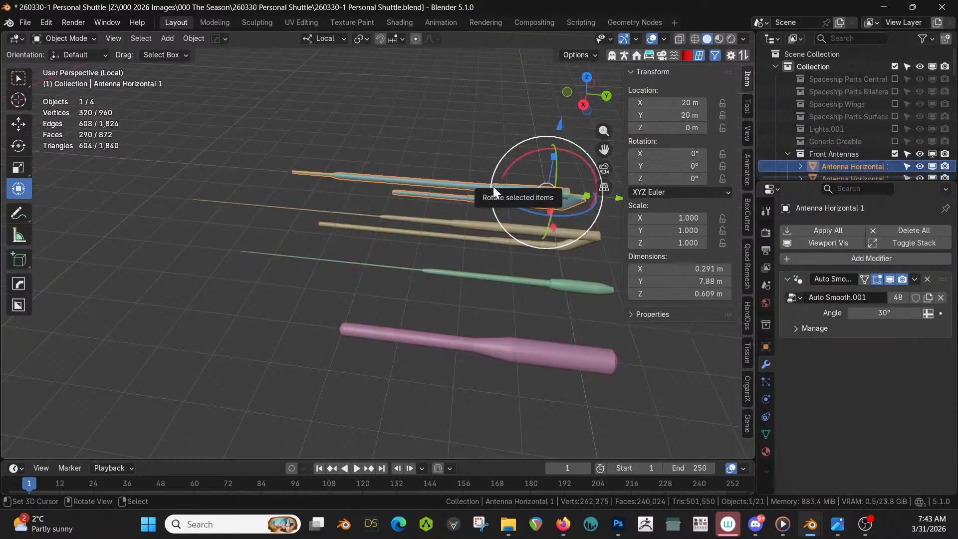
{"action": "key", "text": "ctrl+j"}
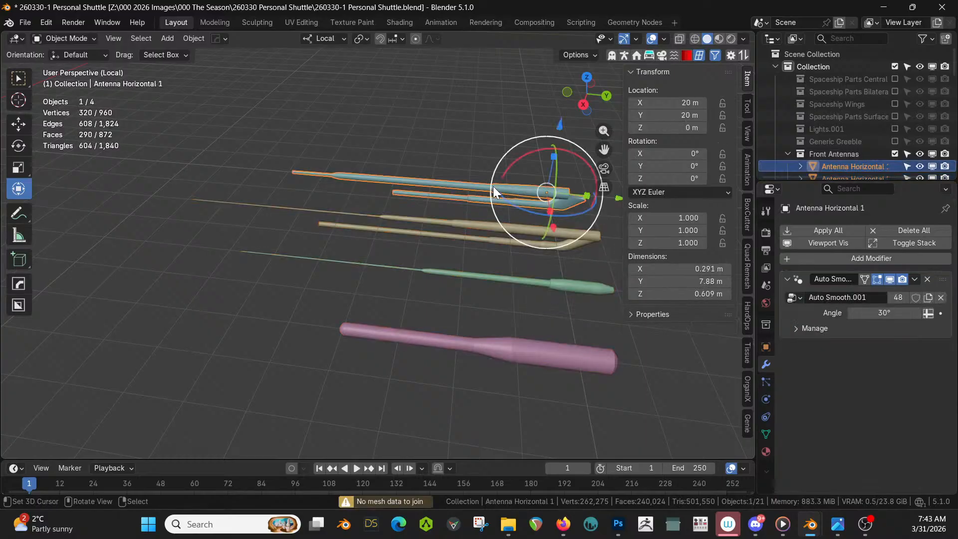
{"action": "key", "text": "m"}
{"action": "left_click", "coordinate": [459, 280]}
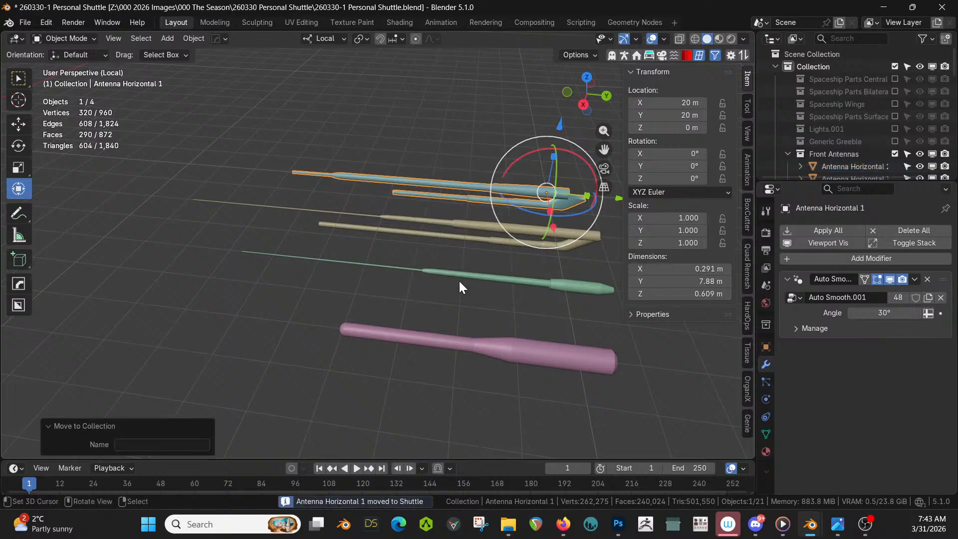
{"action": "left_click", "coordinate": [894, 154]}
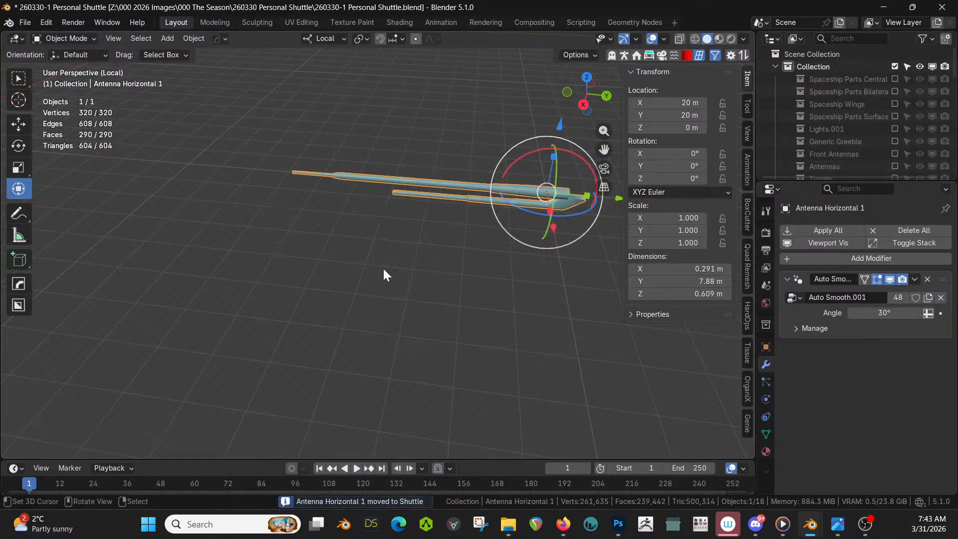
{"action": "key", "text": "KP_Divide"}
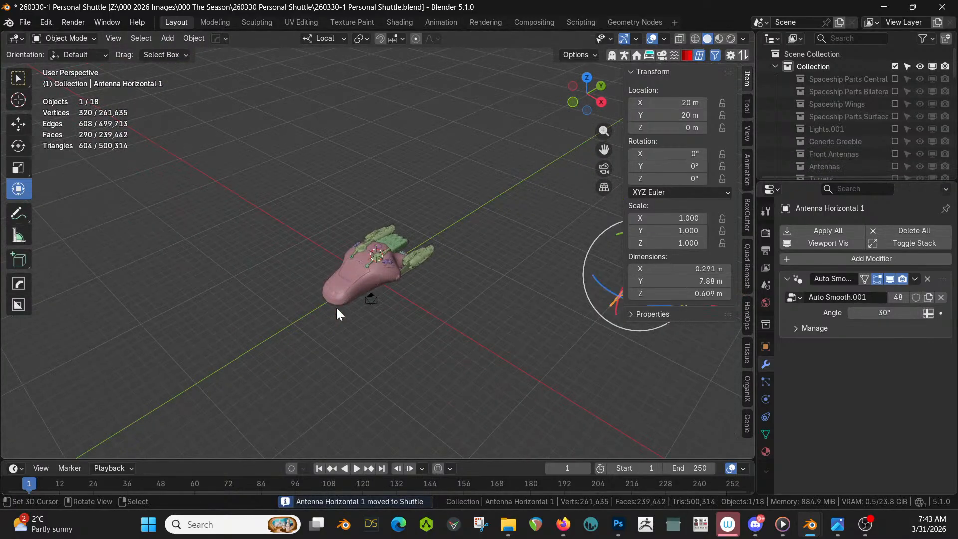
Reset the antenna's location, and place it beside the shuttle's rear engine at about X 3.59 m, Y 4.3 m, Z 2.45 m.
{"action": "key", "text": "alt+g"}
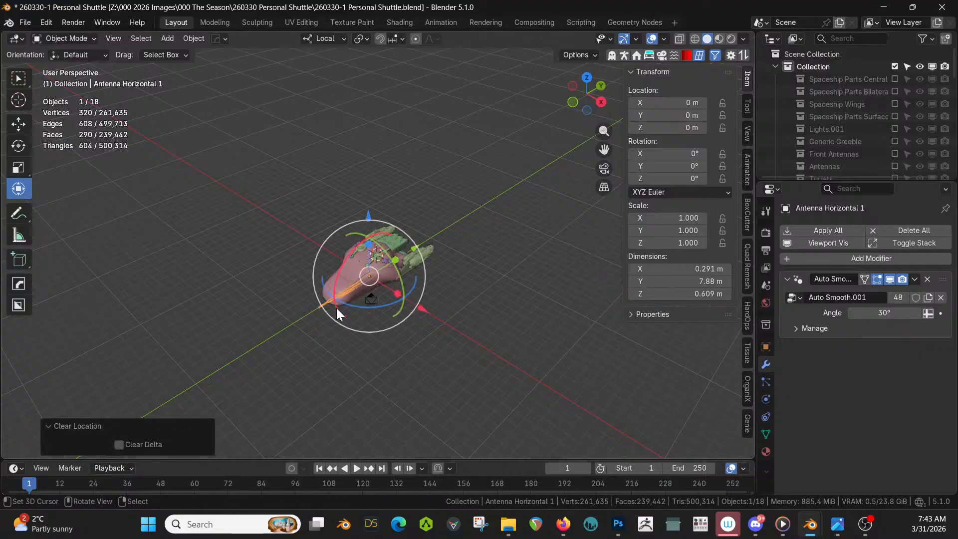
{"action": "key", "text": "KP_7"}
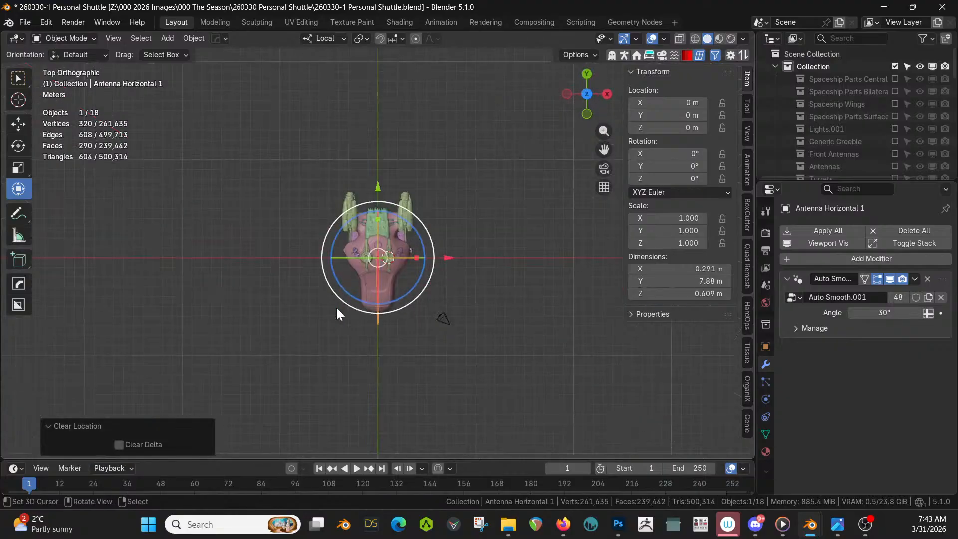
{"action": "scroll", "coordinate": [337, 295], "scroll_direction": "up", "scroll_amount": 3}
{"action": "scroll", "coordinate": [334, 299], "scroll_direction": "up", "scroll_amount": 2}
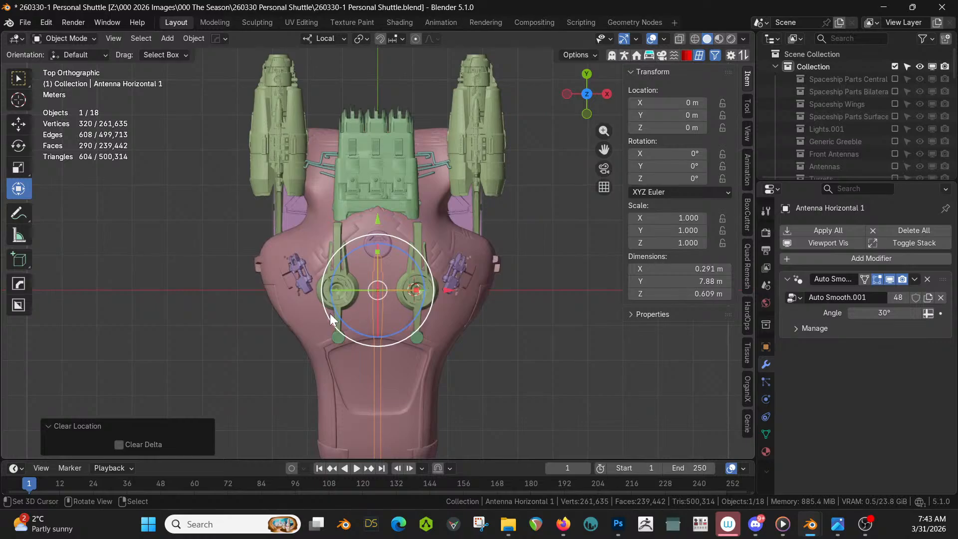
{"action": "key", "text": "g"}
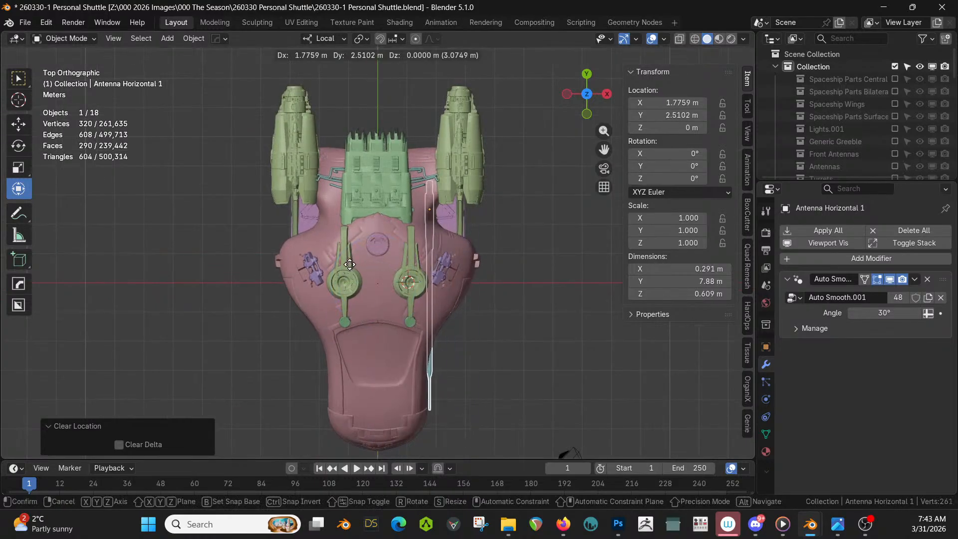
{"action": "left_click", "coordinate": [402, 212]}
{"action": "middle_click_drag", "start_coordinate": [403, 212], "coordinate": [258, 98]}
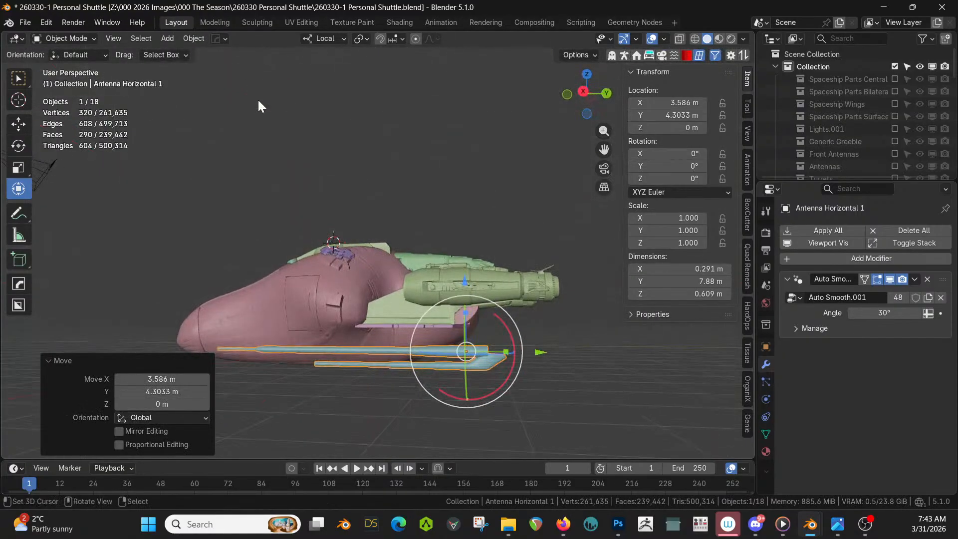
{"action": "key", "text": "g"}
{"action": "key", "text": "z"}
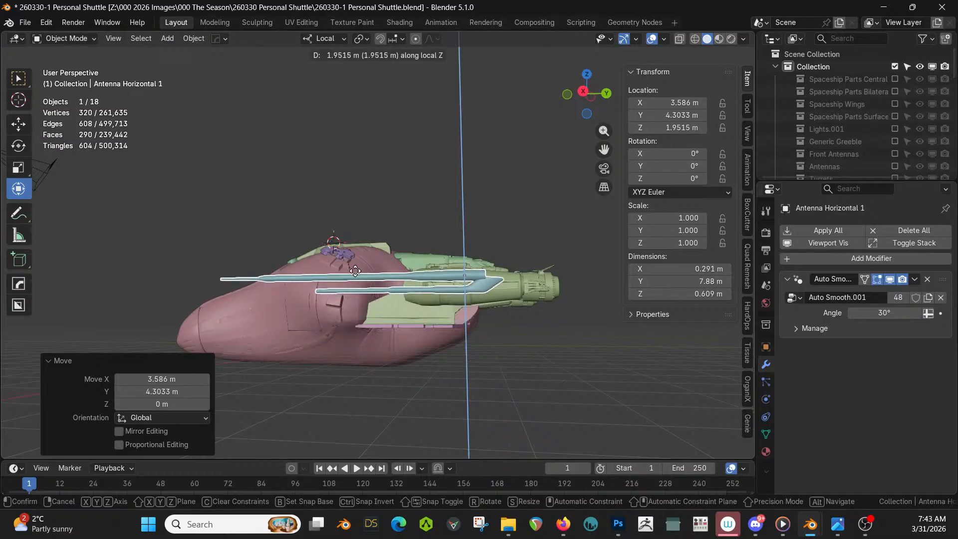
{"action": "left_click", "coordinate": [358, 256]}
Rotate the antenna 180° about its Z axis and move it to about X 2.86 m, Y 1.93 m over the rear hull shoulder.
{"action": "middle_click_drag", "start_coordinate": [358, 255], "coordinate": [325, 369]}
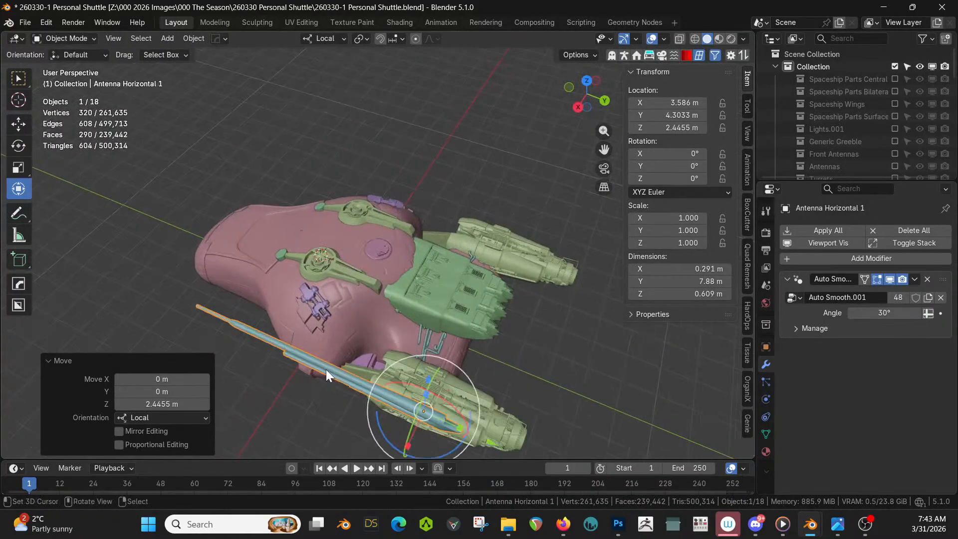
{"action": "key", "text": "KP_7"}
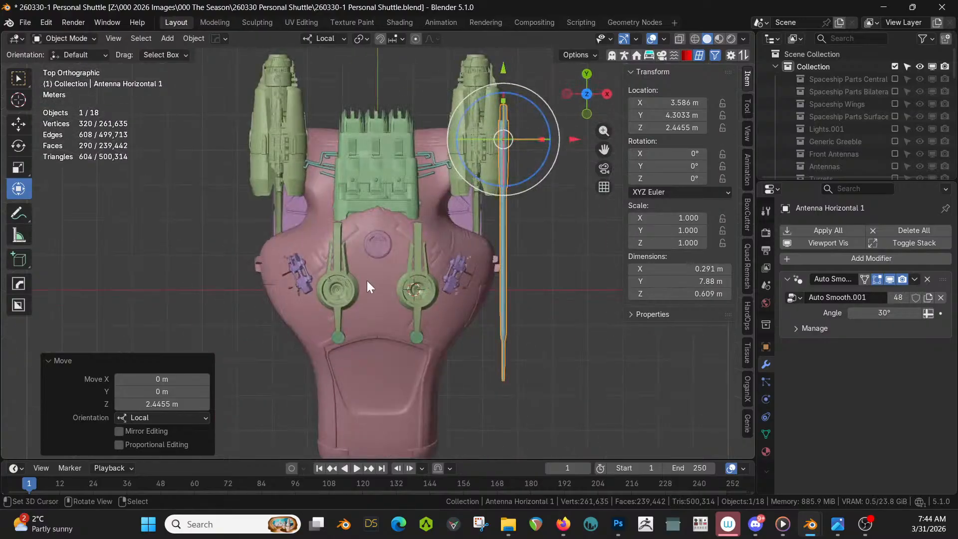
{"action": "type", "text": "rz180"}
{"action": "key", "text": "Return"}
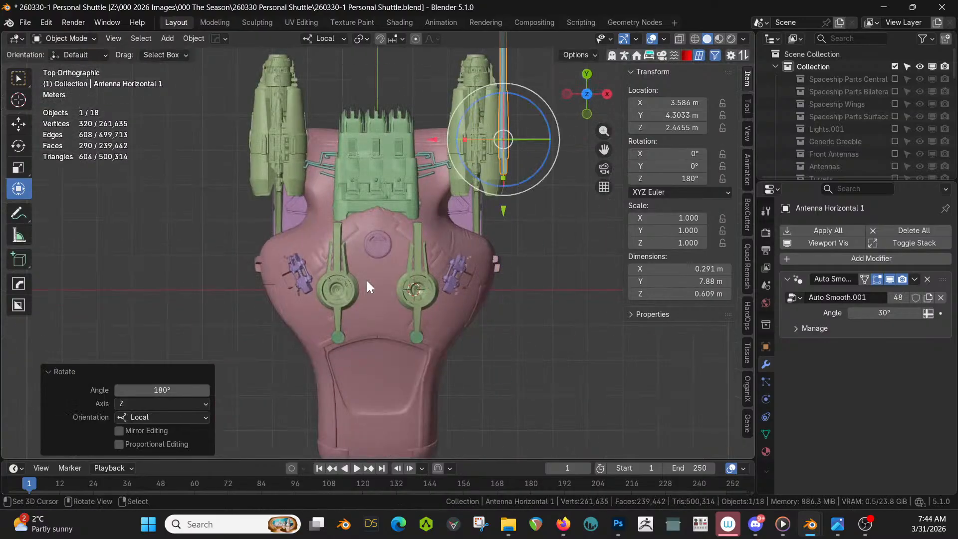
{"action": "key", "text": "g"}
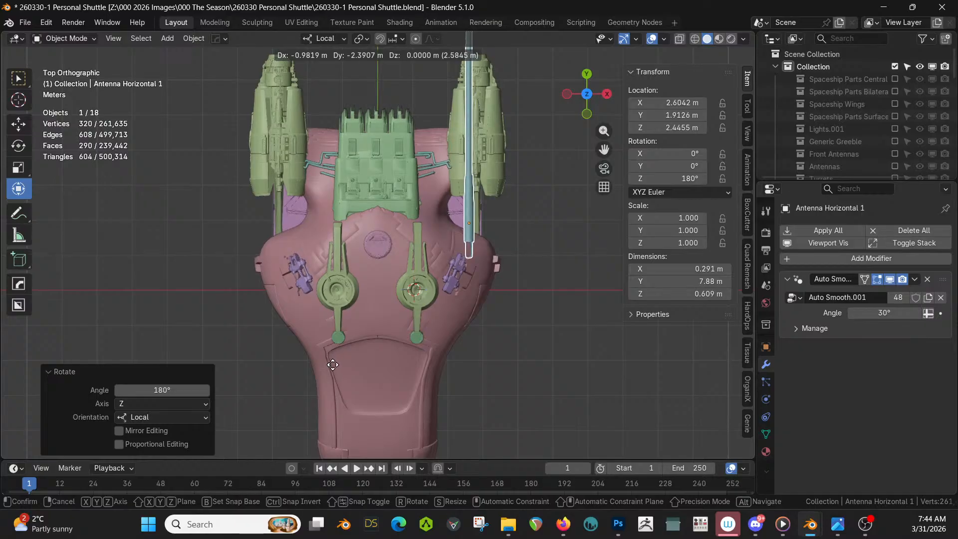
{"action": "left_click", "coordinate": [341, 369]}
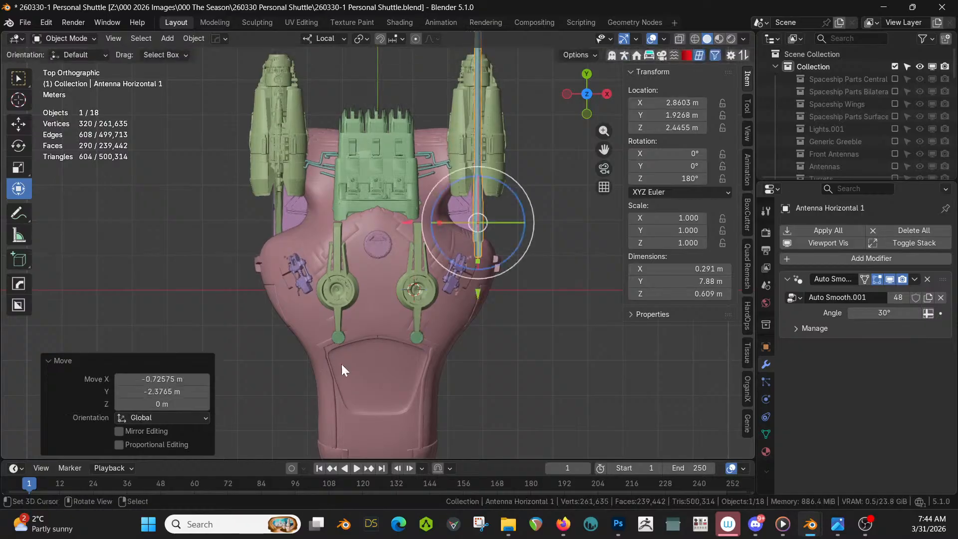
Flip the antenna 180° about its local Y axis and lower it to about Z 1.58 m against the hull shoulder.
{"action": "middle_click_drag", "start_coordinate": [341, 364], "coordinate": [330, 294]}
{"action": "key", "text": "g"}
{"action": "key", "text": "z"}
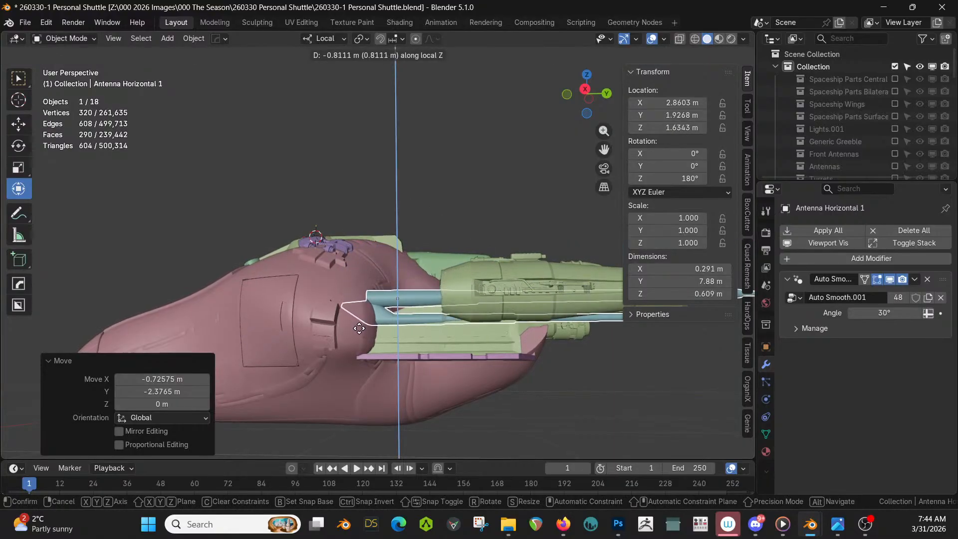
{"action": "left_click", "coordinate": [357, 306]}
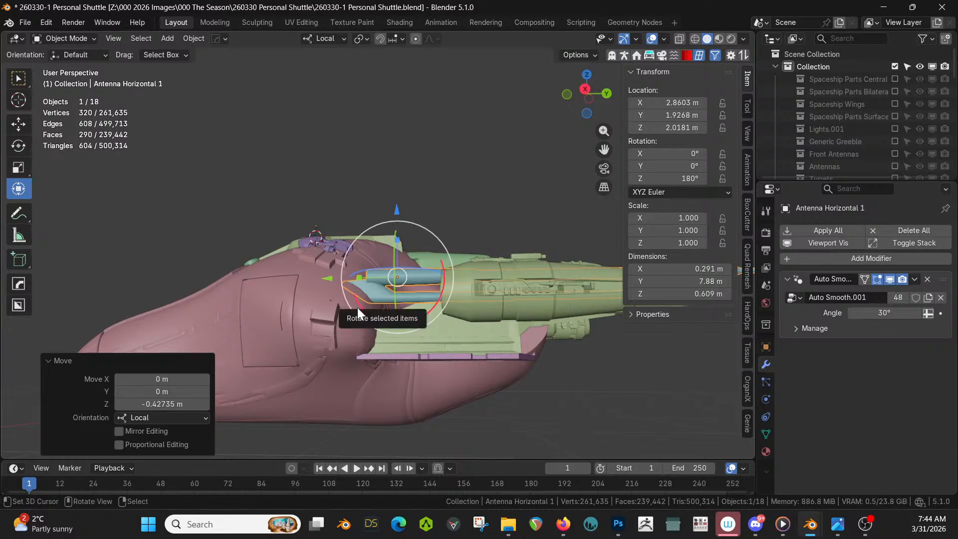
{"action": "type", "text": "ry180"}
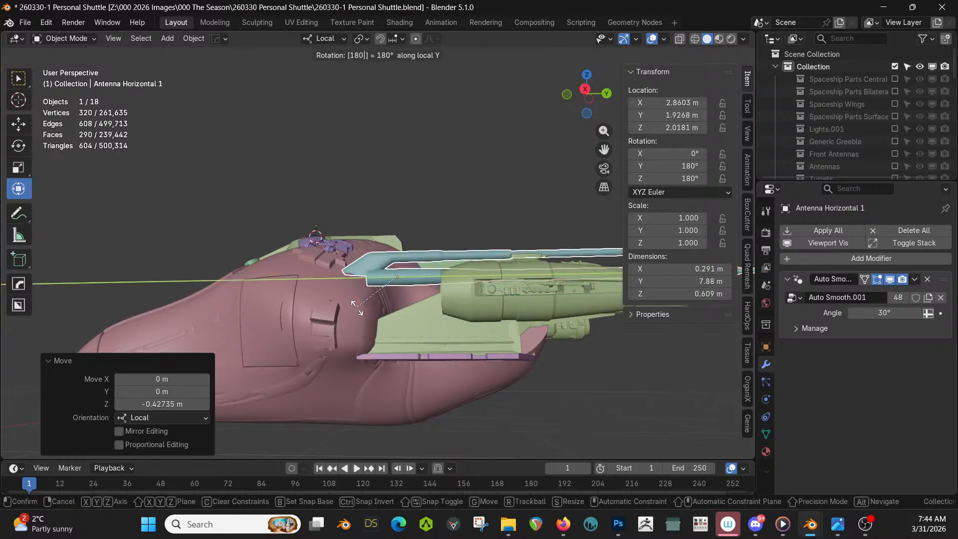
{"action": "key", "text": "Return"}
{"action": "key", "text": "g"}
{"action": "key", "text": "z"}
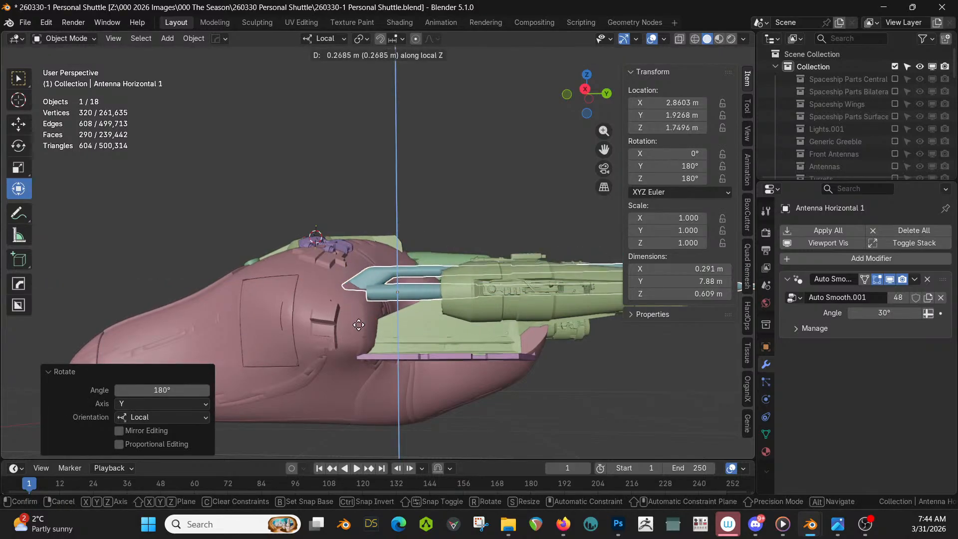
{"action": "left_click", "coordinate": [358, 332]}
Shift the antenna about 0.05 m inward along its local X axis.
{"action": "middle_click_drag", "start_coordinate": [358, 332], "coordinate": [378, 25]}
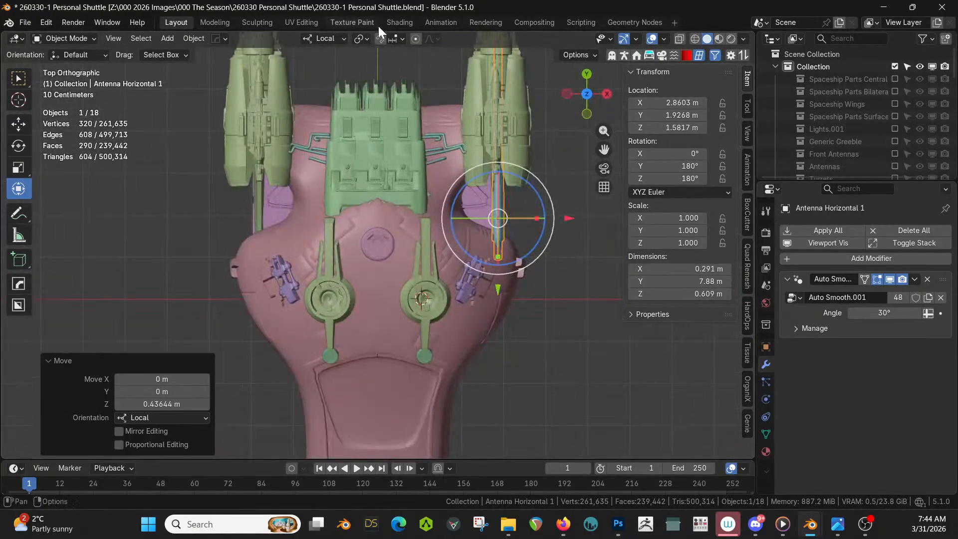
{"action": "scroll", "coordinate": [548, 326], "scroll_direction": "up", "scroll_amount": 3}
{"action": "middle_click_drag", "start_coordinate": [548, 326], "coordinate": [411, 373], "text": "shift"}
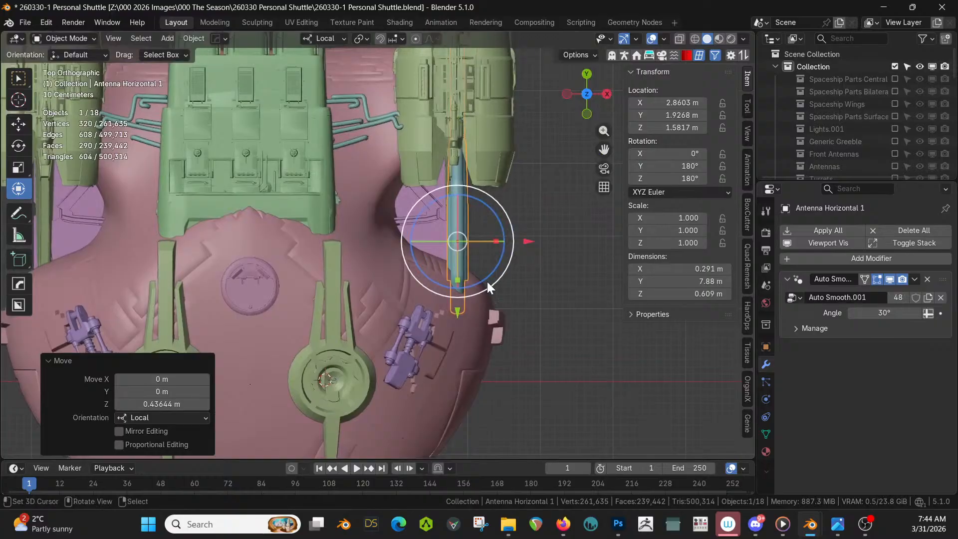
{"action": "left_click_drag", "start_coordinate": [525, 238], "coordinate": [522, 241]}
Mirror the antenna across the X axis to the opposite side, using the shuttle hull as the mirror object.
{"action": "middle_click_drag", "start_coordinate": [522, 240], "coordinate": [455, 305]}
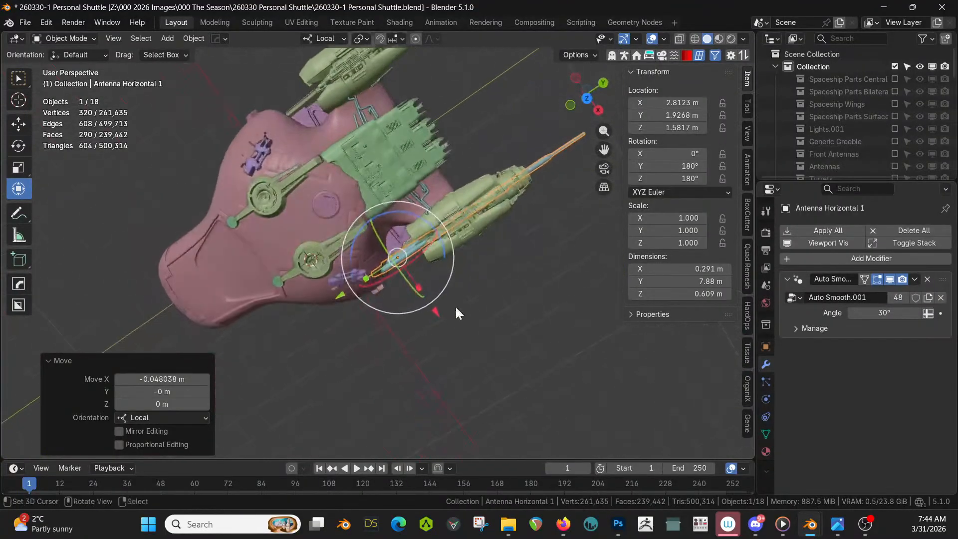
{"action": "left_click", "coordinate": [294, 238], "text": "shift"}
{"action": "key", "text": "alt+x"}
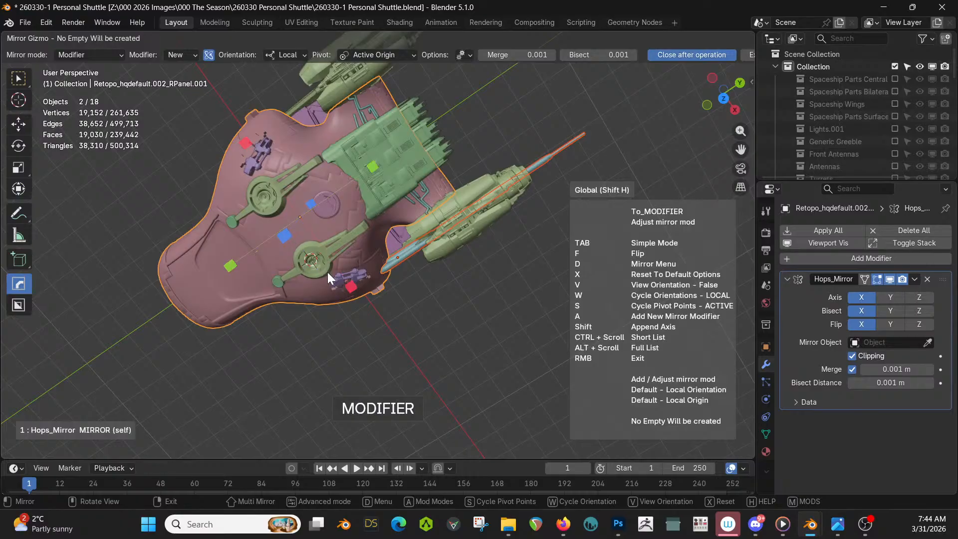
{"action": "left_click", "coordinate": [348, 284]}
Isolate the mirrored antenna and open its mesh for editing.
{"action": "middle_click_drag", "start_coordinate": [351, 283], "coordinate": [414, 291]}
{"action": "scroll", "coordinate": [374, 224], "scroll_direction": "up", "scroll_amount": 6}
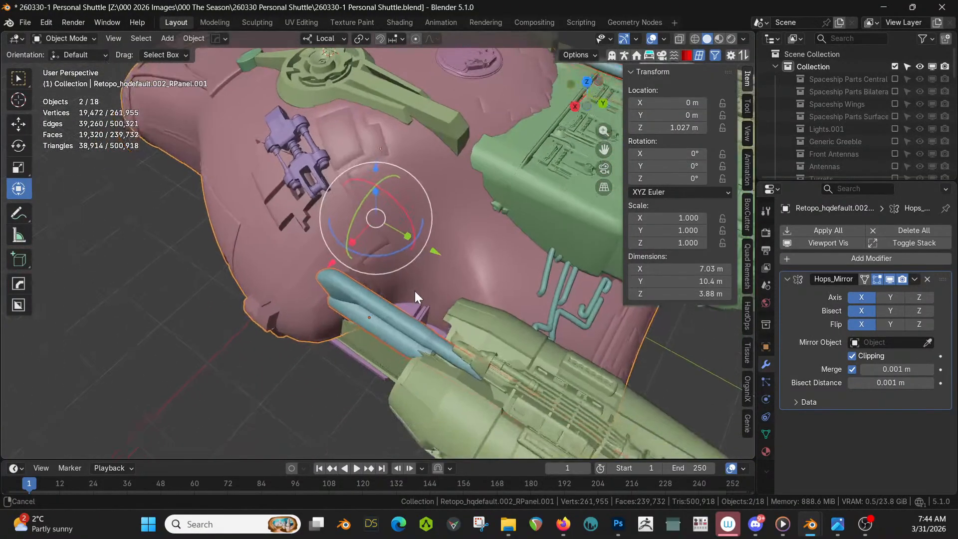
{"action": "left_click", "coordinate": [377, 309]}
{"action": "left_click", "coordinate": [377, 309]}
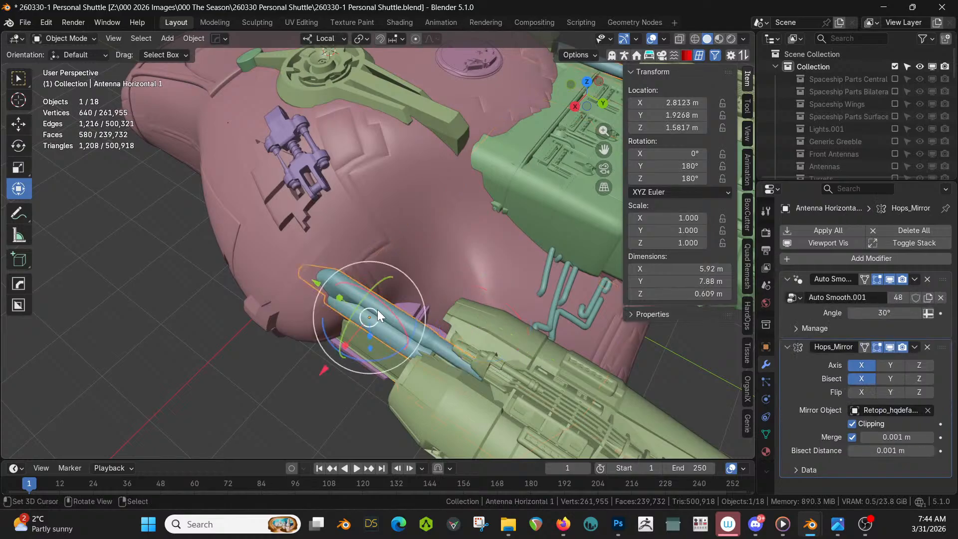
{"action": "key", "text": "KP_Divide"}
{"action": "key", "text": "Tab"}
{"action": "key", "text": "KP_Decimal"}
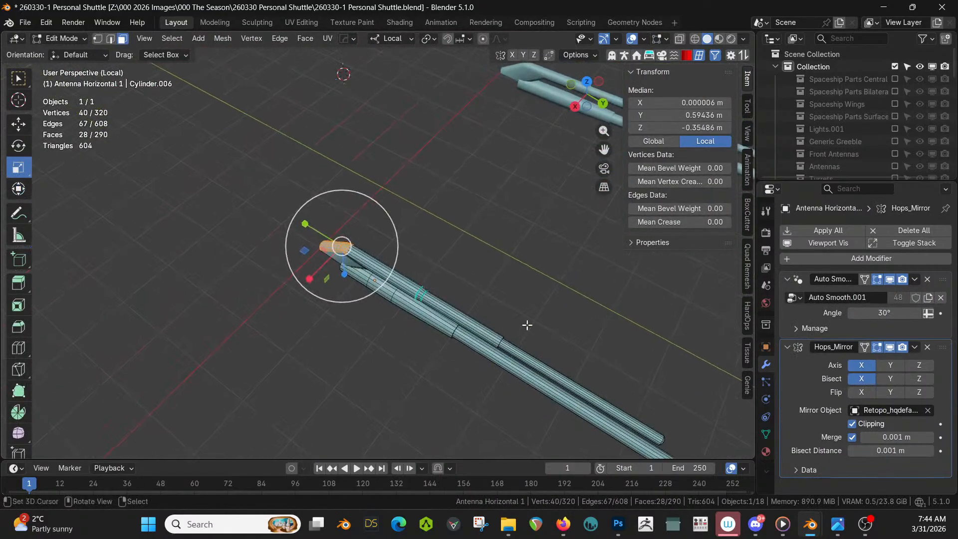
{"action": "middle_click_drag", "start_coordinate": [394, 276], "coordinate": [579, 306]}
{"action": "right_click", "coordinate": [409, 281]}
{"action": "right_click", "coordinate": [408, 282], "text": "alt"}
{"action": "scroll", "coordinate": [445, 284], "scroll_direction": "up", "scroll_amount": 4}
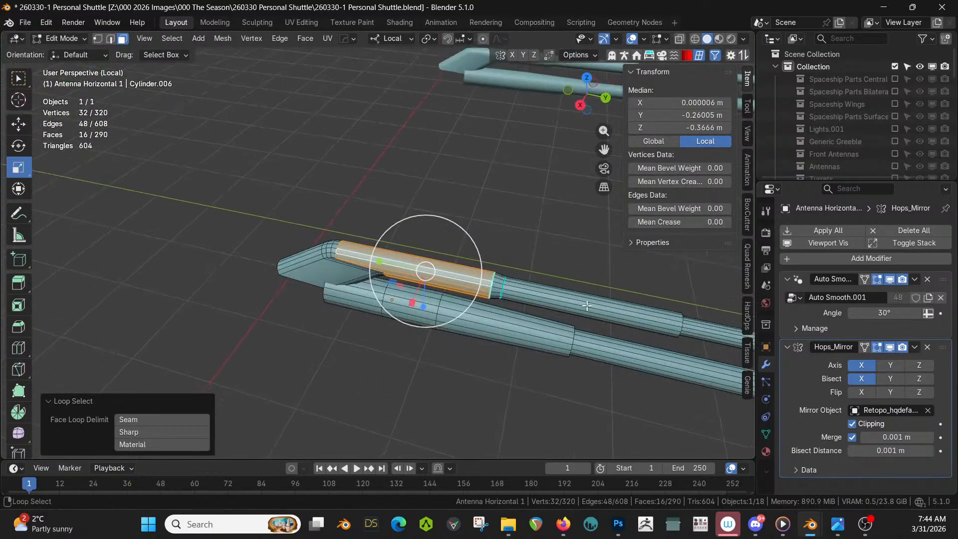
{"action": "right_click", "coordinate": [579, 306], "text": "alt+shift"}
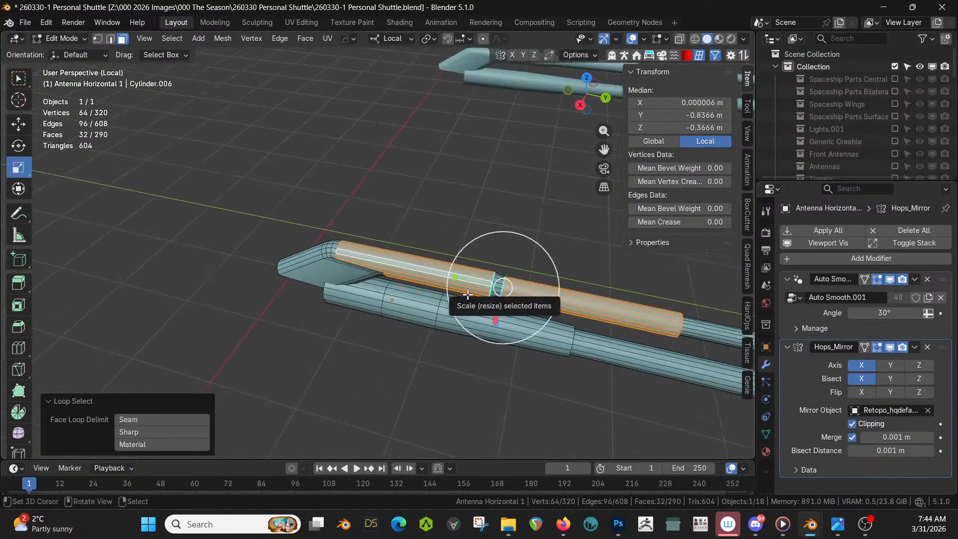
Add 16 evenly spaced, centred loop cuts around the upper rod's first section, next to the angled base.
{"action": "right_click", "coordinate": [415, 256]}
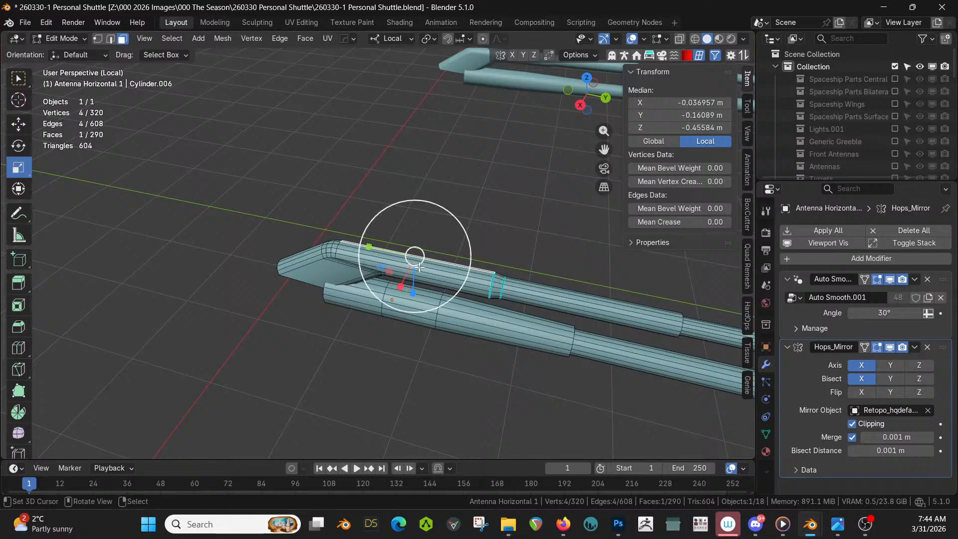
{"action": "key", "text": "ctrl+r"}
{"action": "scroll", "coordinate": [422, 276], "scroll_direction": "up", "scroll_amount": 13}
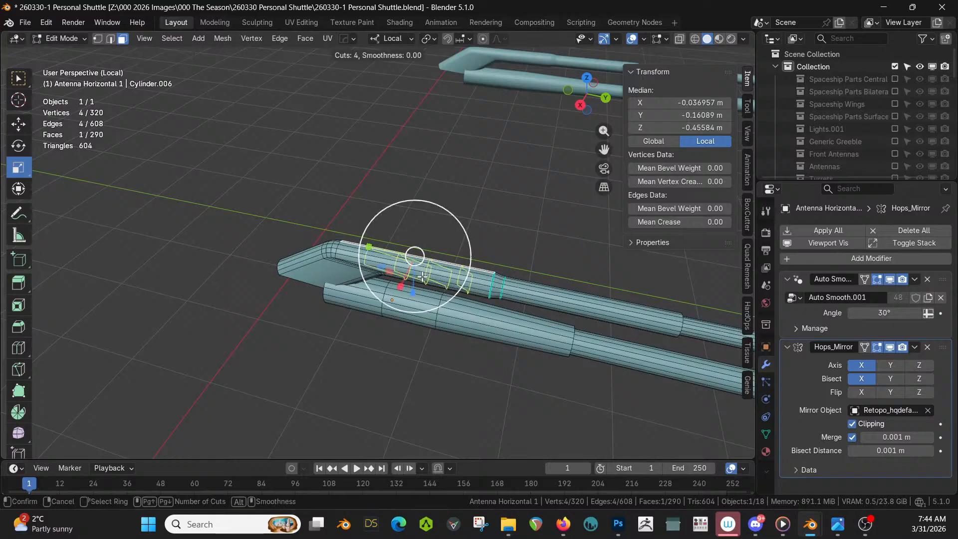
{"action": "scroll", "coordinate": [422, 276], "scroll_direction": "up", "scroll_amount": 2}
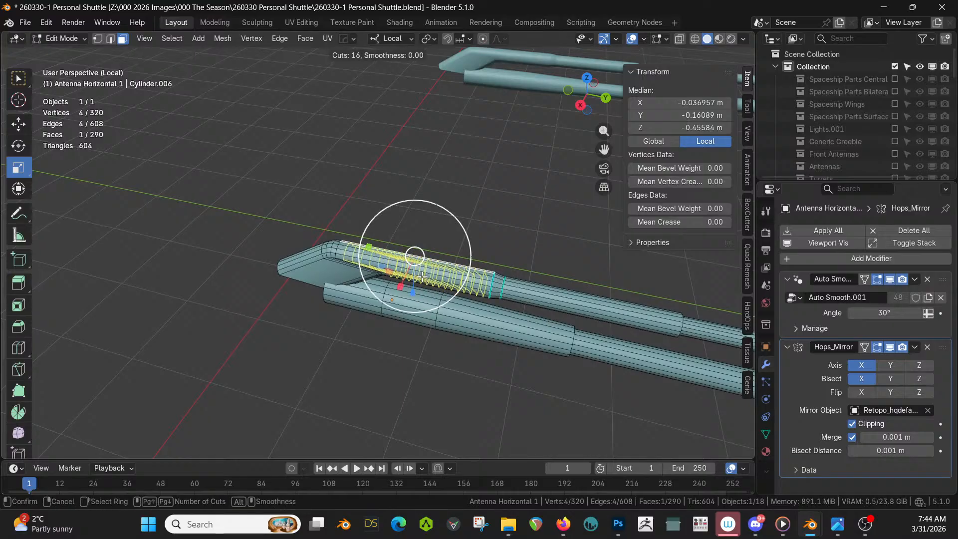
{"action": "left_click", "coordinate": [422, 275]}
{"action": "right_click", "coordinate": [422, 276]}
Add 12 loop cuts around the upper rod's second section and slide them fully towards the angled base.
{"action": "left_click", "coordinate": [602, 315]}
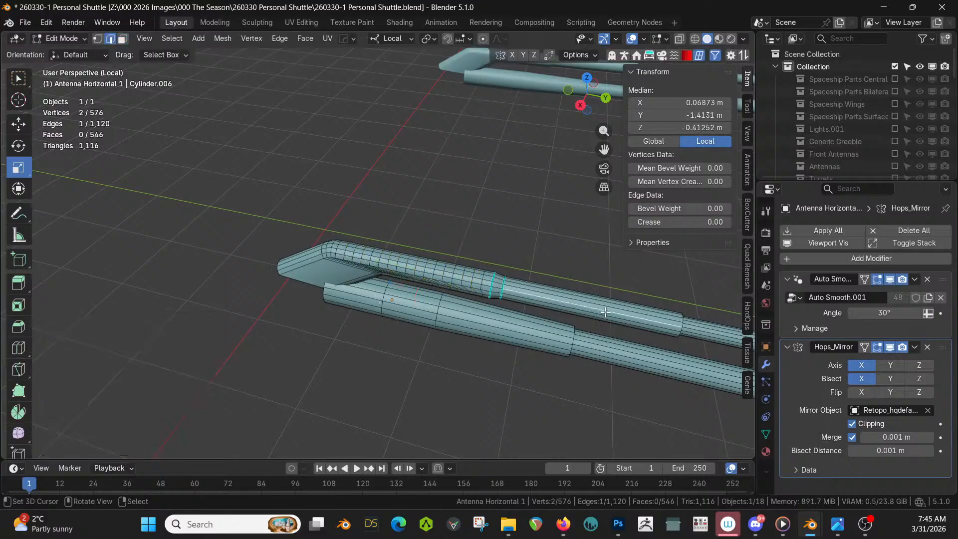
{"action": "key", "text": "ctrl+r"}
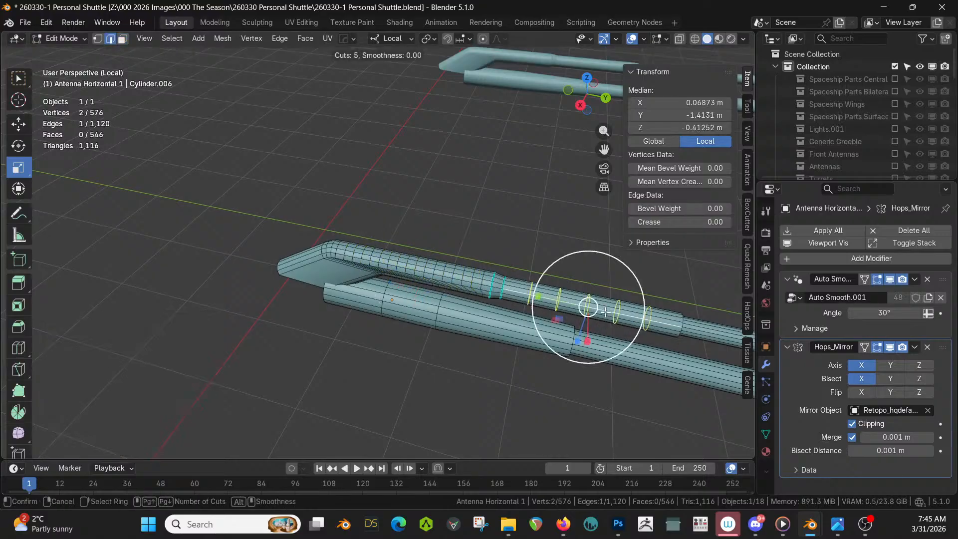
{"action": "scroll", "coordinate": [605, 312], "scroll_direction": "up", "scroll_amount": 7}
{"action": "left_click", "coordinate": [605, 312]}
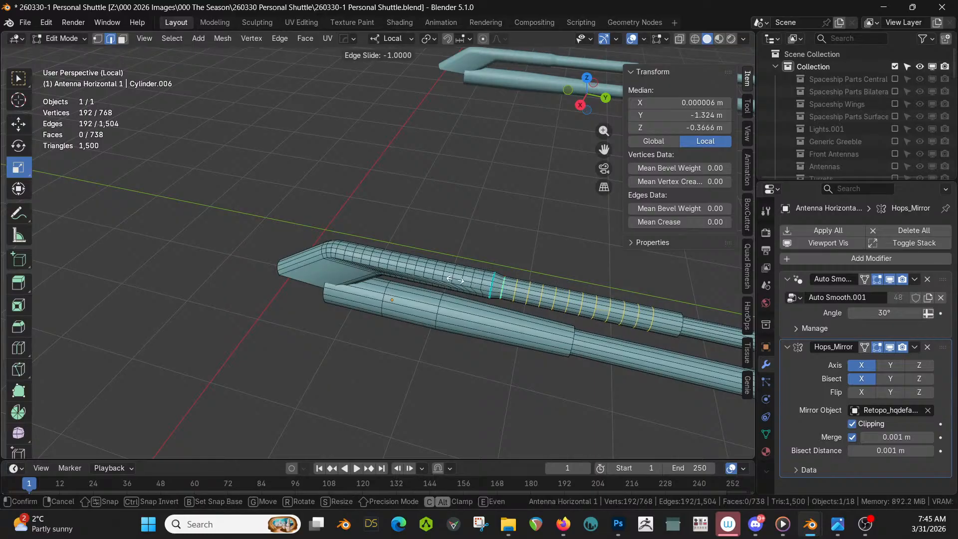
{"action": "left_click", "coordinate": [431, 276]}
Select one face ring in the middle of each subdivided section of the upper rod and grow the selection five times.
{"action": "left_click", "coordinate": [412, 265], "text": "alt+shift"}
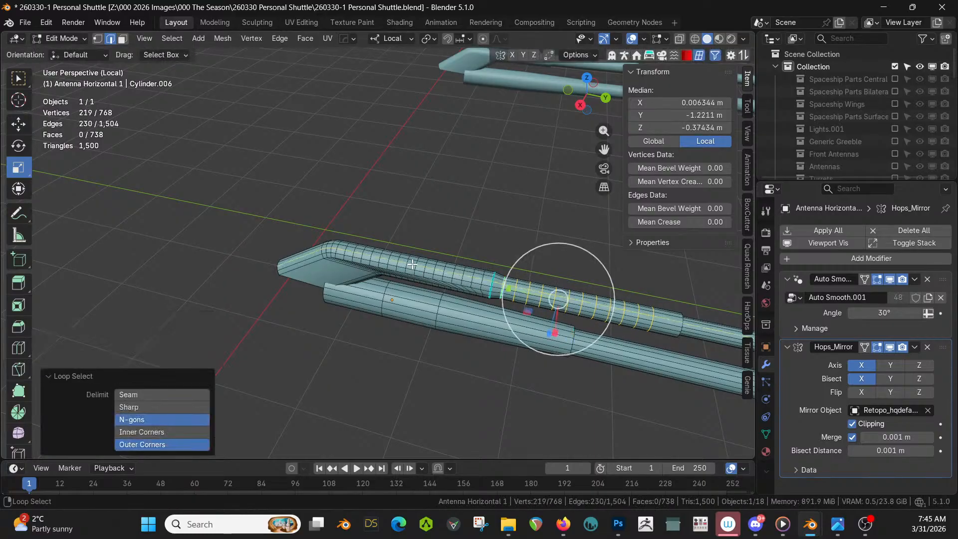
{"action": "key", "text": "3"}
{"action": "left_click", "coordinate": [413, 265], "text": "alt"}
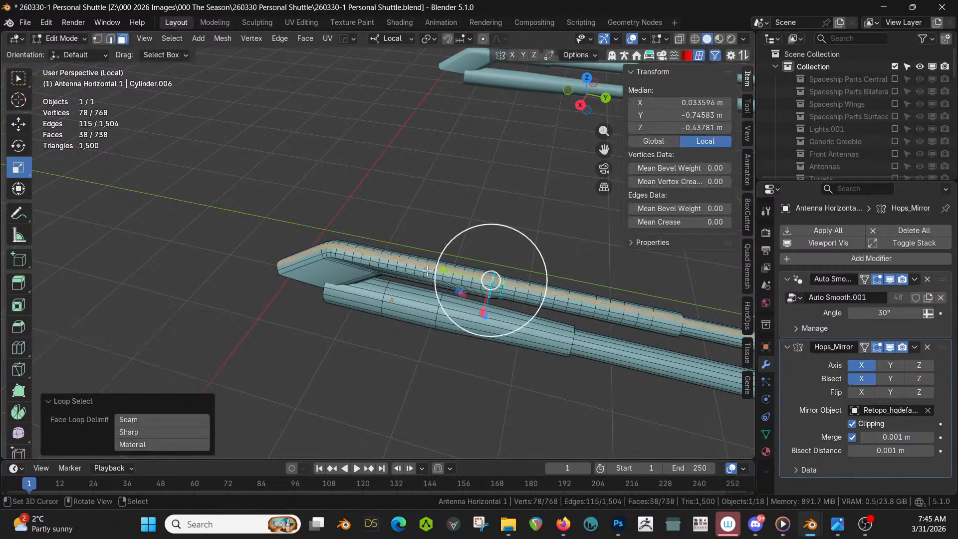
{"action": "left_click", "coordinate": [411, 266], "text": "alt"}
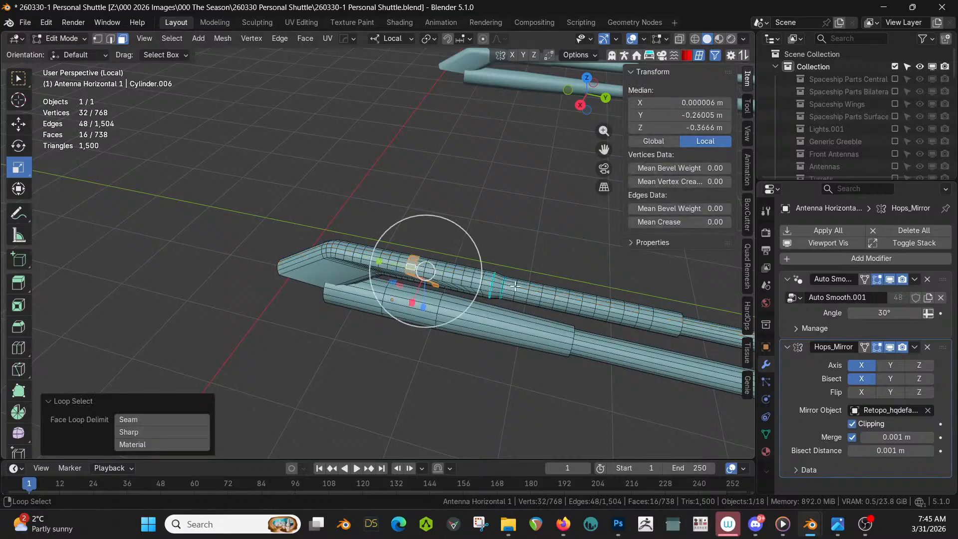
{"action": "left_click", "coordinate": [591, 308], "text": "alt+shift"}
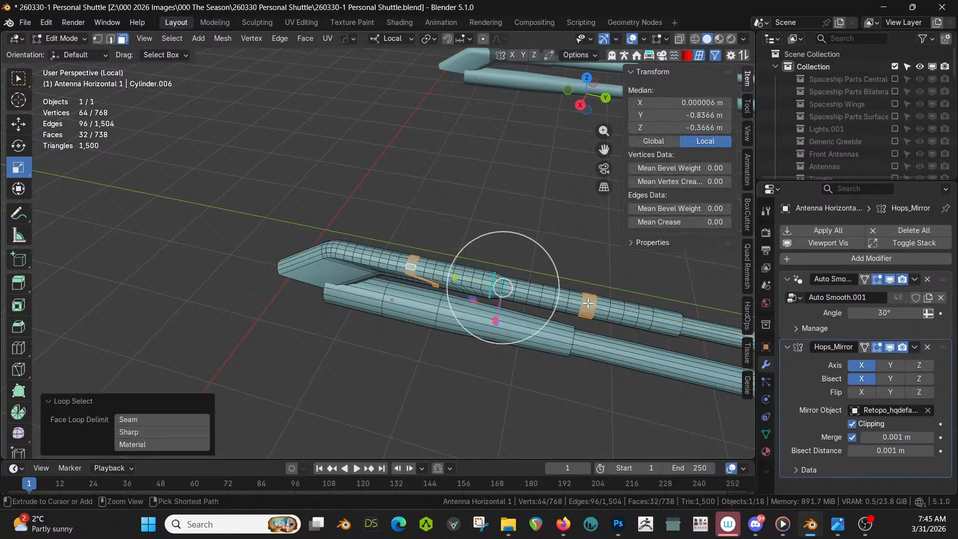
{"action": "key", "text": "ctrl+KP_Add"}
{"action": "key", "text": "ctrl+KP_Add"}
{"action": "key", "text": "ctrl+KP_Add"}
{"action": "key", "text": "ctrl+KP_Add"}
{"action": "key", "text": "ctrl+KP_Add"}
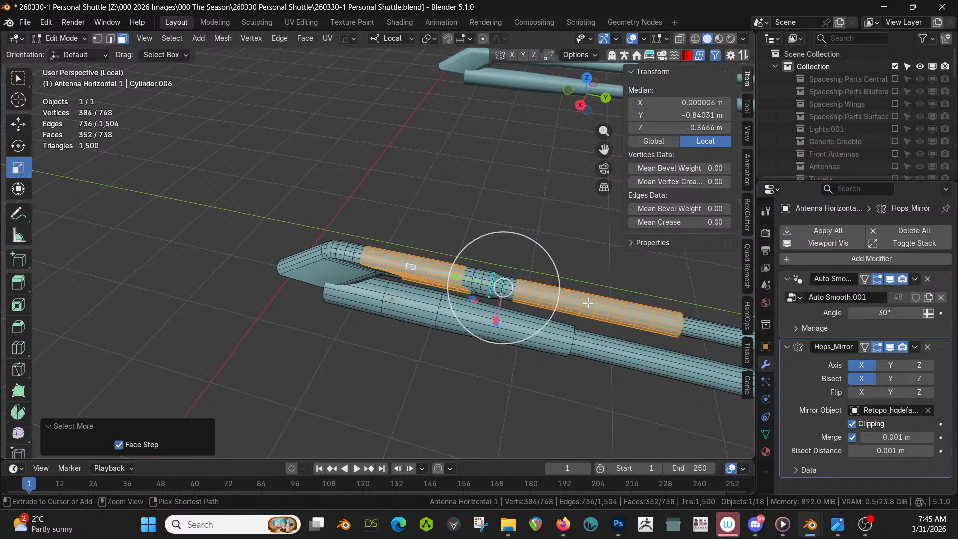
Extend the selection with three face rings up to the collar and one more ring towards the angled base.
{"action": "left_click", "coordinate": [465, 281], "text": "alt+shift"}
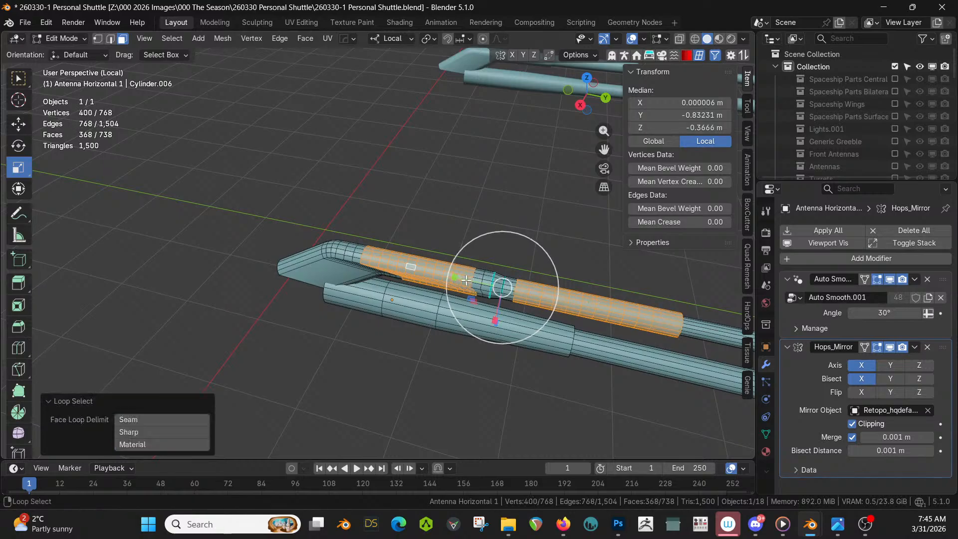
{"action": "left_click", "coordinate": [479, 280], "text": "alt+shift"}
{"action": "left_click", "coordinate": [487, 284], "text": "alt+shift"}
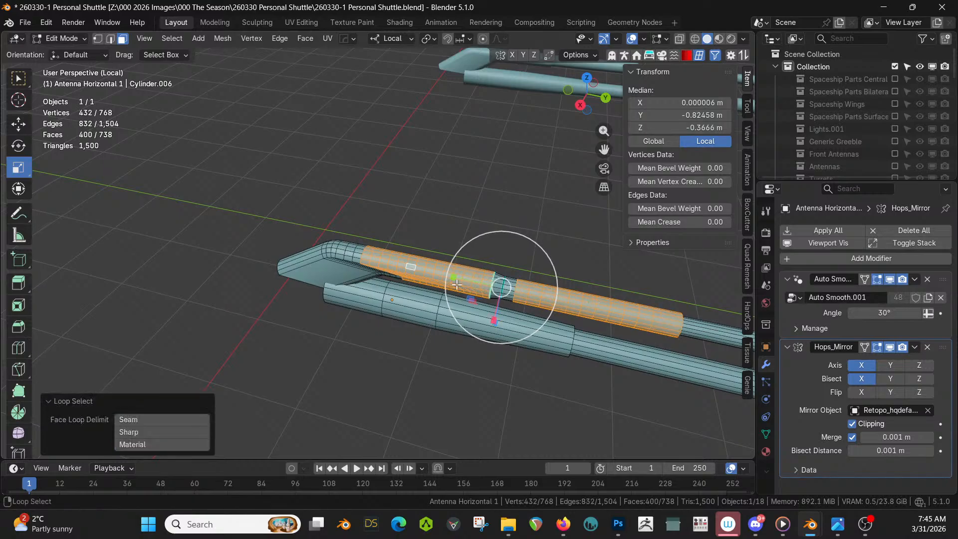
{"action": "left_click", "coordinate": [361, 260], "text": "alt+shift"}
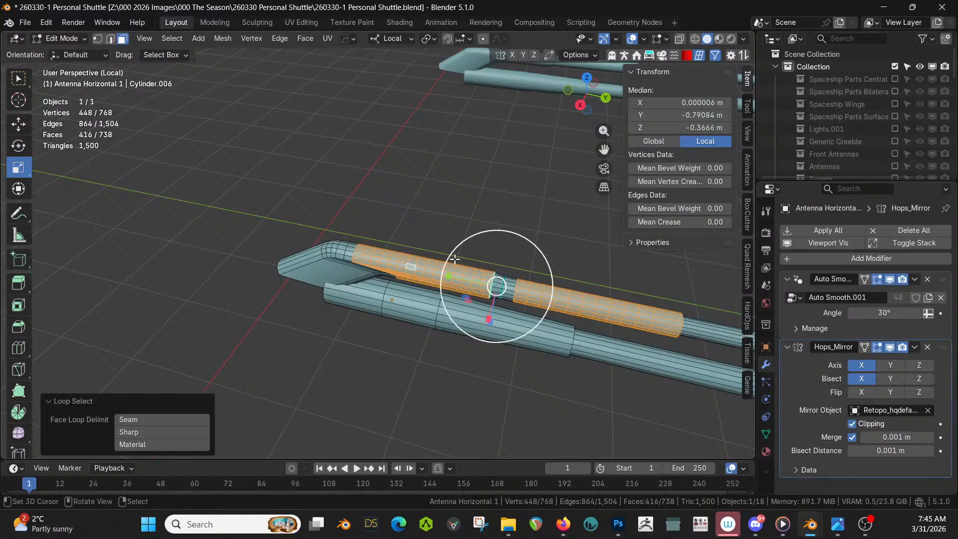
Generate Random Panels on the antenna's selected faces with a panel seed of 2.
{"action": "key", "text": "Tab"}
{"action": "key", "text": "shift+alt+e"}
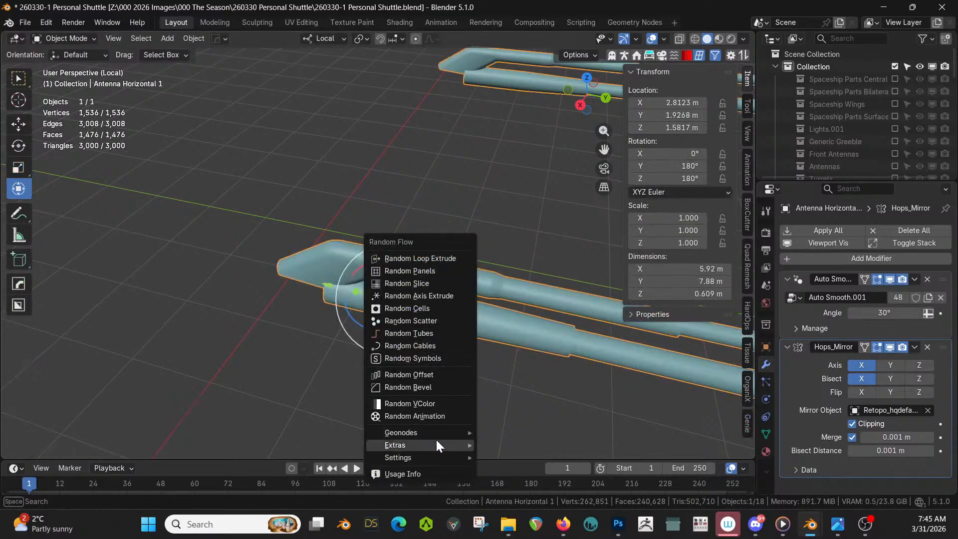
{"action": "mouse_move", "coordinate": [430, 455]}
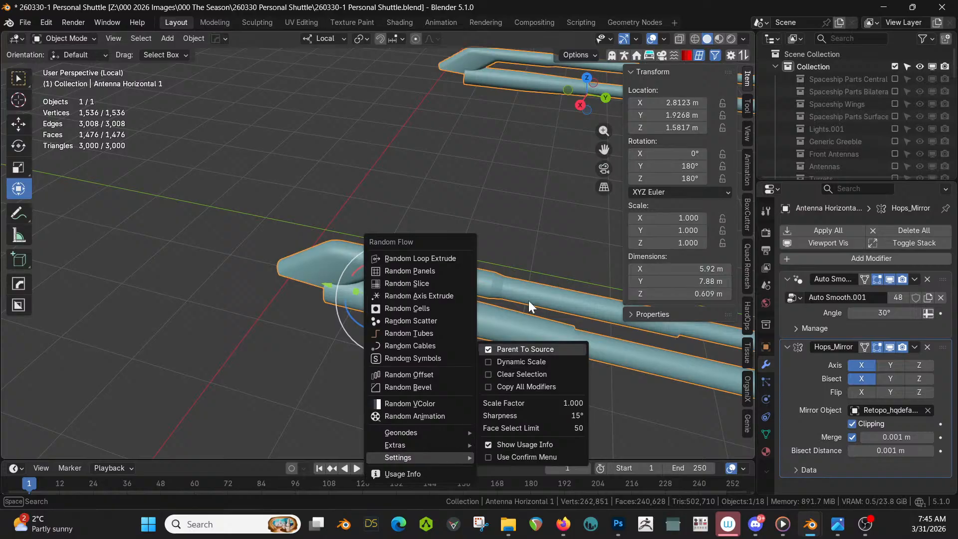
{"action": "left_click", "coordinate": [432, 271]}
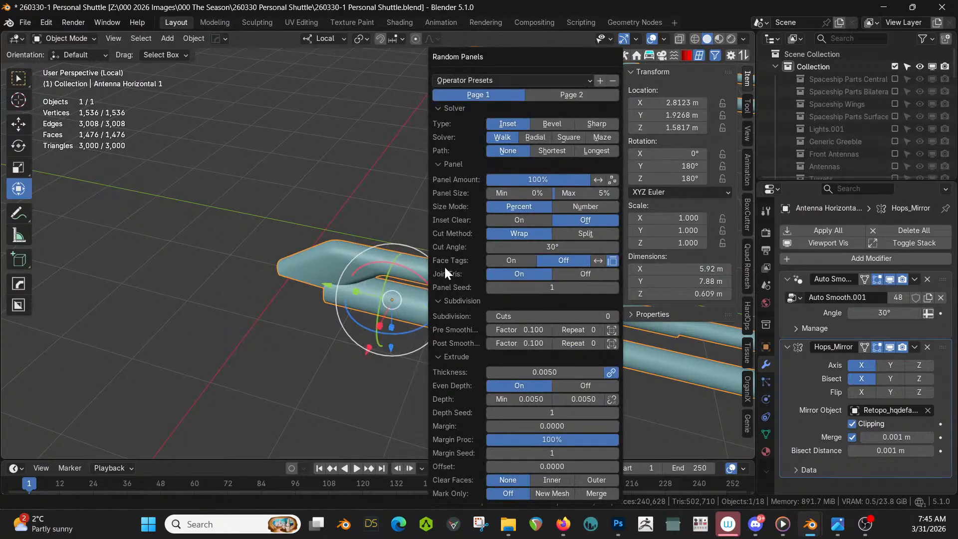
{"action": "left_click_drag", "start_coordinate": [529, 59], "coordinate": [210, 60]}
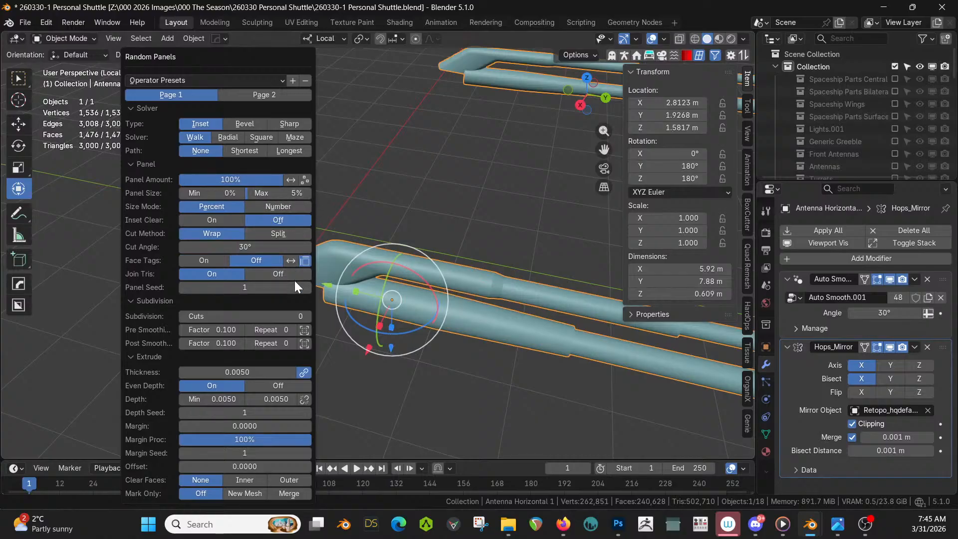
{"action": "left_click", "coordinate": [305, 287]}
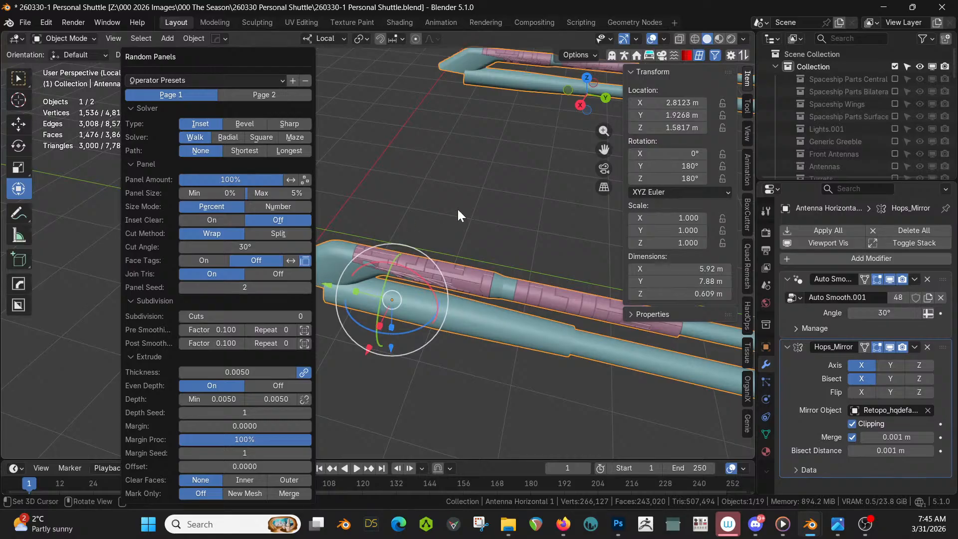
Isolate the antenna again and delete its selected upper-rod faces beneath the generated panels.
{"action": "middle_click_drag", "start_coordinate": [410, 280], "coordinate": [339, 207]}
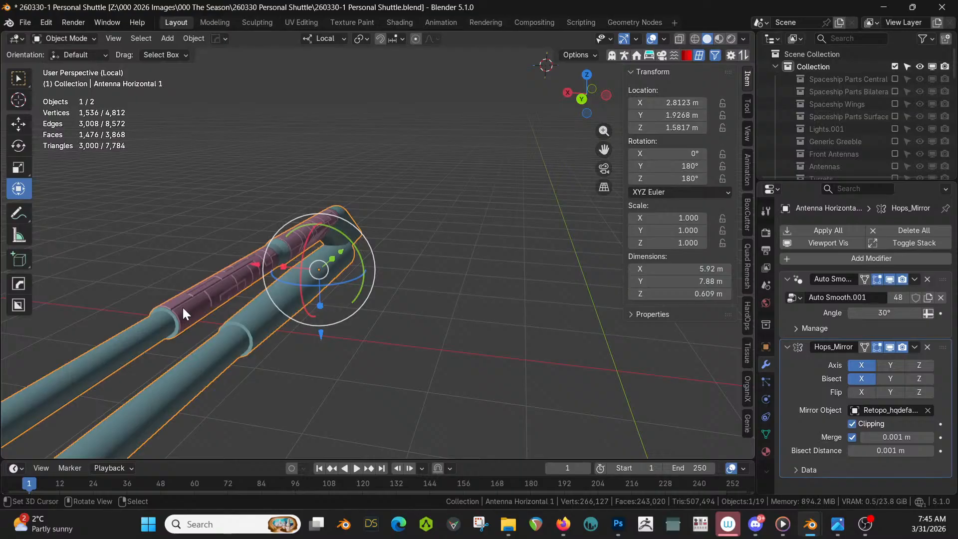
{"action": "right_click", "coordinate": [160, 330]}
{"action": "right_click", "coordinate": [160, 331]}
{"action": "key", "text": "KP_Divide"}
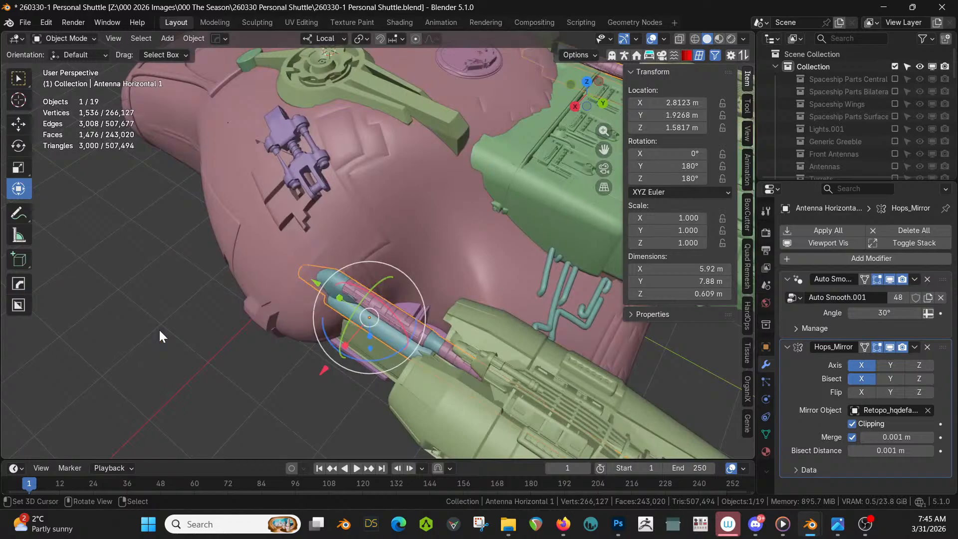
{"action": "key", "text": "KP_Divide"}
{"action": "key", "text": "Tab"}
{"action": "key", "text": "x"}
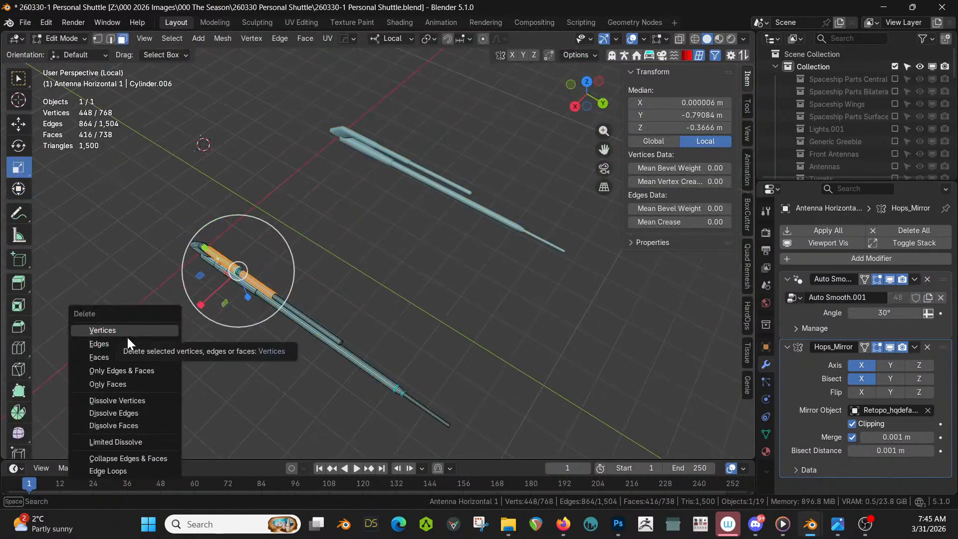
{"action": "left_click", "coordinate": [120, 356]}
{"action": "key", "text": "Tab"}
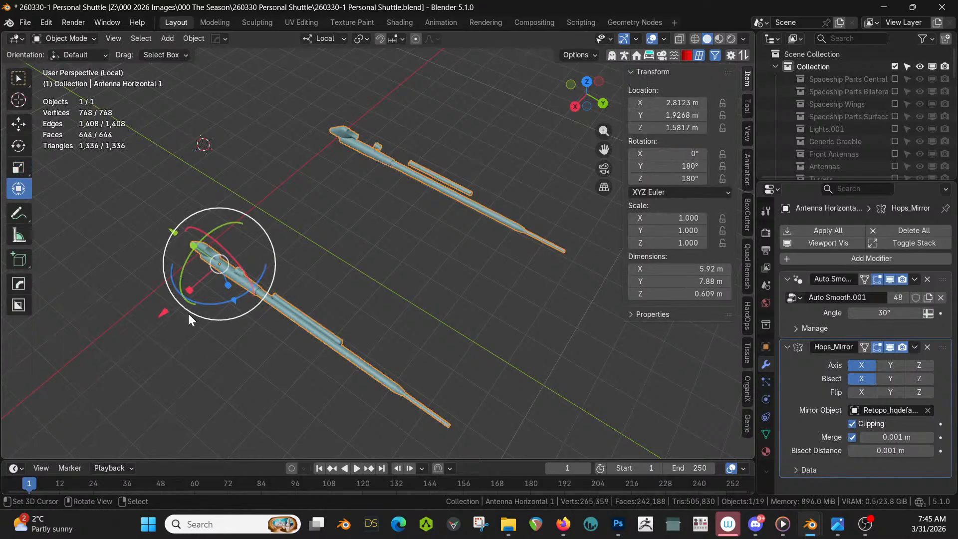
Bring back the full shuttle and join the generated panels into the antenna object.
{"action": "key", "text": "KP_Divide"}
{"action": "left_click", "coordinate": [358, 287], "text": "shift"}
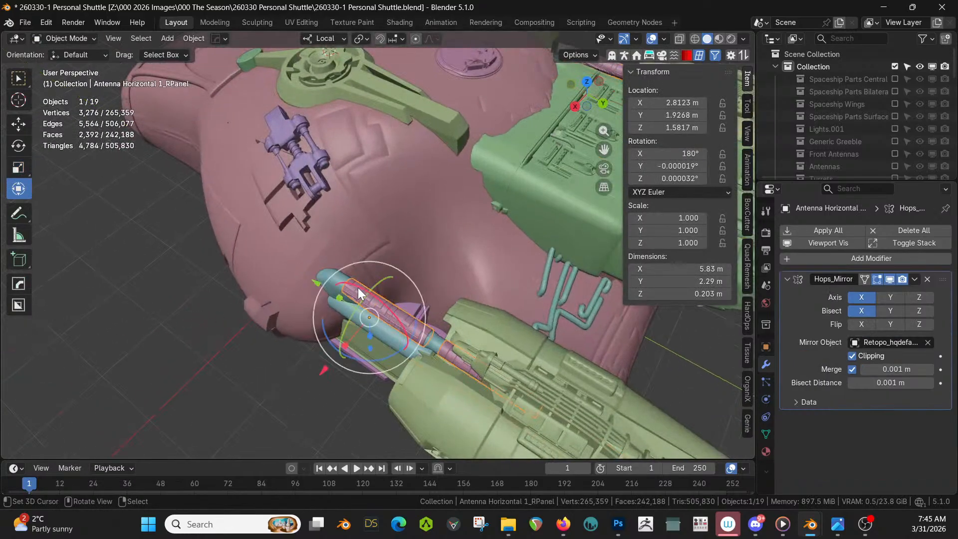
{"action": "left_click", "coordinate": [334, 282], "text": "shift"}
{"action": "key", "text": "ctrl+j"}
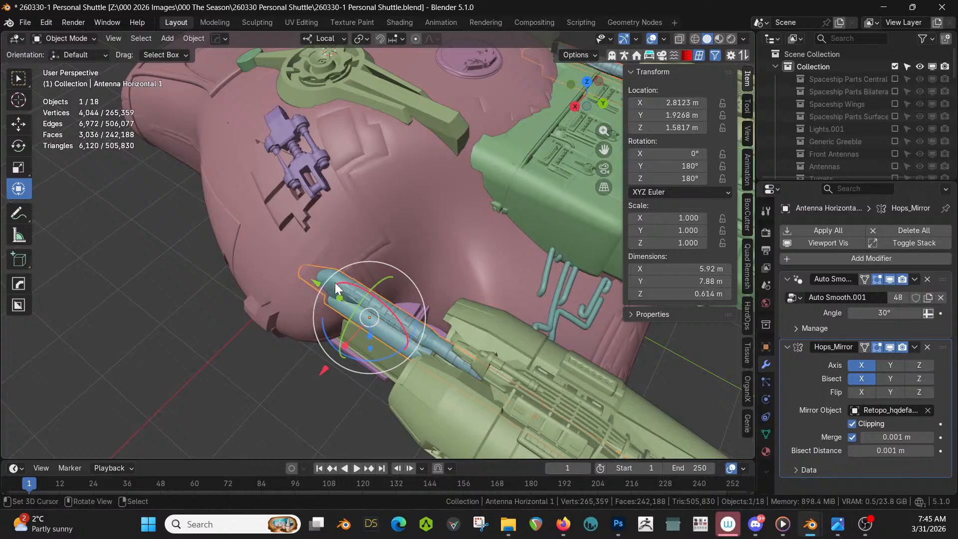
Merge all vertices of the joined antenna mesh by distance.
{"action": "key", "text": "Tab"}
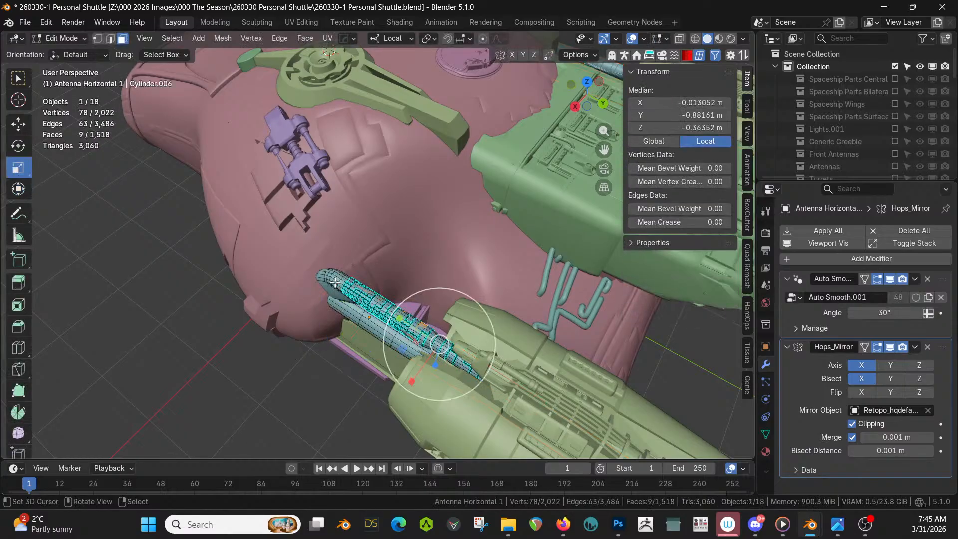
{"action": "key", "text": "a"}
{"action": "key", "text": "m"}
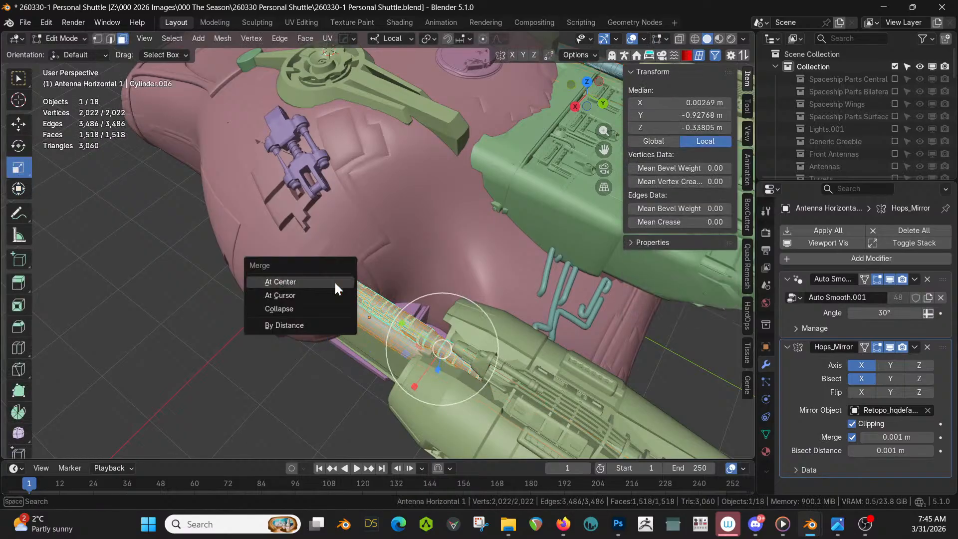
{"action": "left_click", "coordinate": [309, 320]}
{"action": "key", "text": "Tab"}
Open the antenna's mesh for editing with the lower rod in close view.
{"action": "middle_click_drag", "start_coordinate": [312, 322], "coordinate": [411, 200]}
{"action": "scroll", "coordinate": [420, 269], "scroll_direction": "up", "scroll_amount": 4}
{"action": "middle_click_drag", "start_coordinate": [420, 268], "coordinate": [389, 172], "text": "shift"}
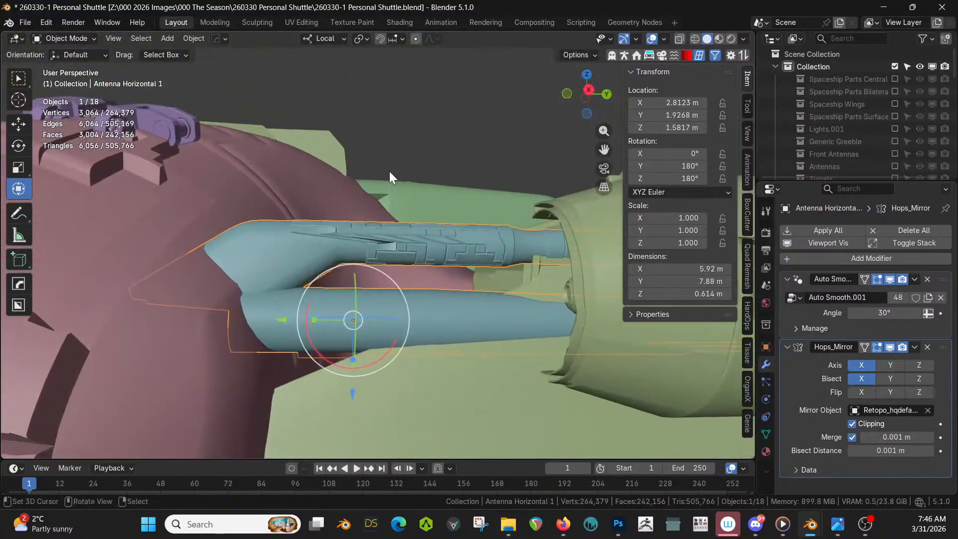
{"action": "left_click", "coordinate": [417, 313]}
{"action": "left_click", "coordinate": [394, 322]}
{"action": "key", "text": "Tab"}
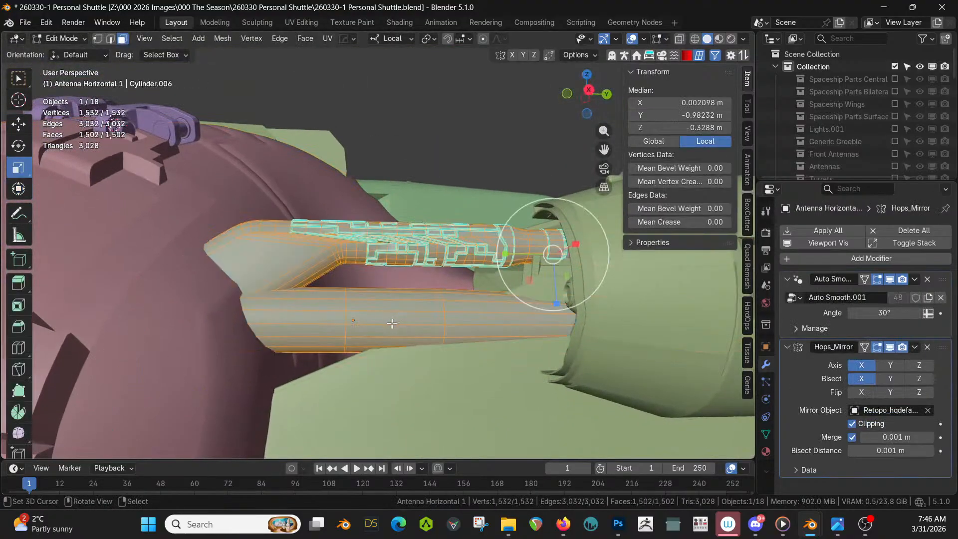
{"action": "right_click", "coordinate": [391, 324]}
{"action": "right_click", "coordinate": [391, 324], "text": "alt+shift"}
{"action": "right_click", "coordinate": [392, 324], "text": "alt+shift"}
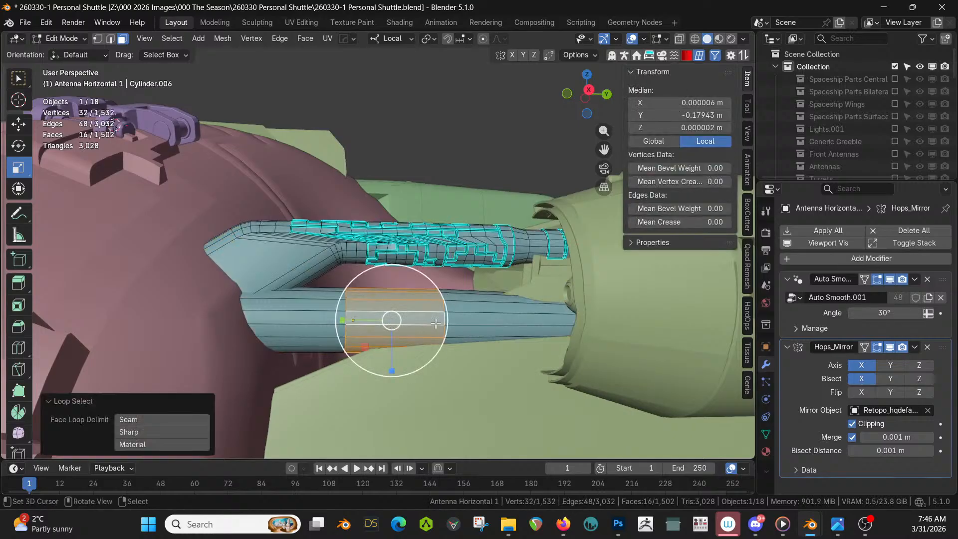
{"action": "right_click", "coordinate": [473, 323], "text": "alt+shift"}
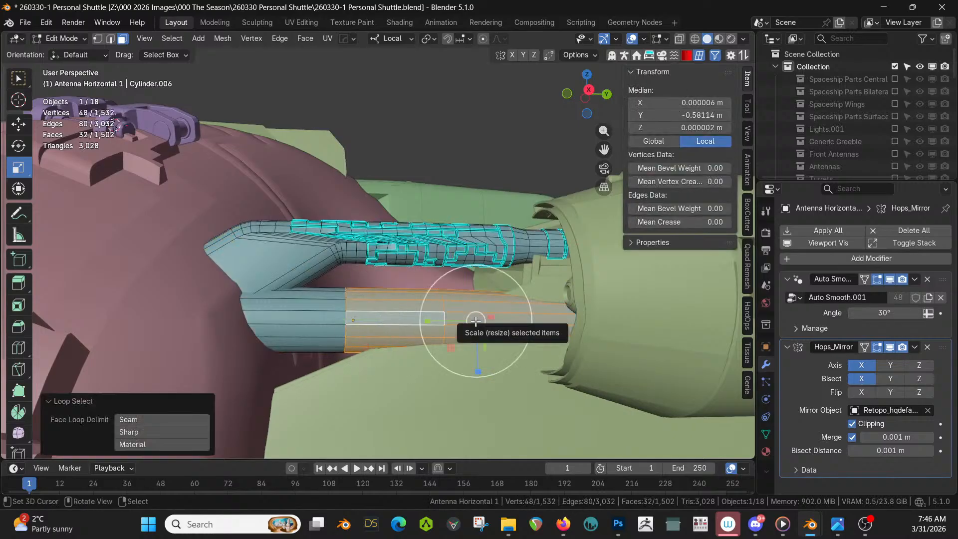
Add two loop cuts around the lower rod's long tapered section that runs towards the engine.
{"action": "key", "text": "2"}
{"action": "right_click", "coordinate": [500, 321]}
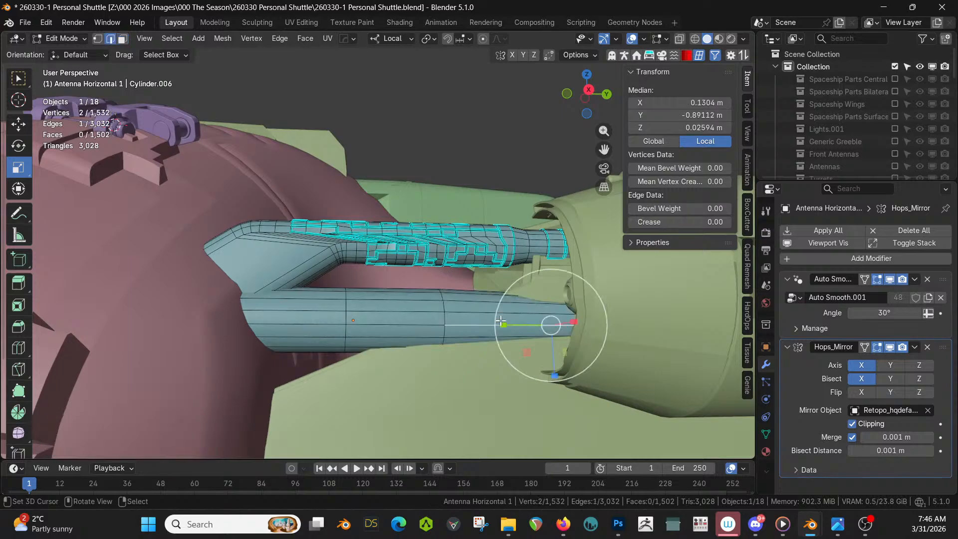
{"action": "key", "text": "ctrl+r"}
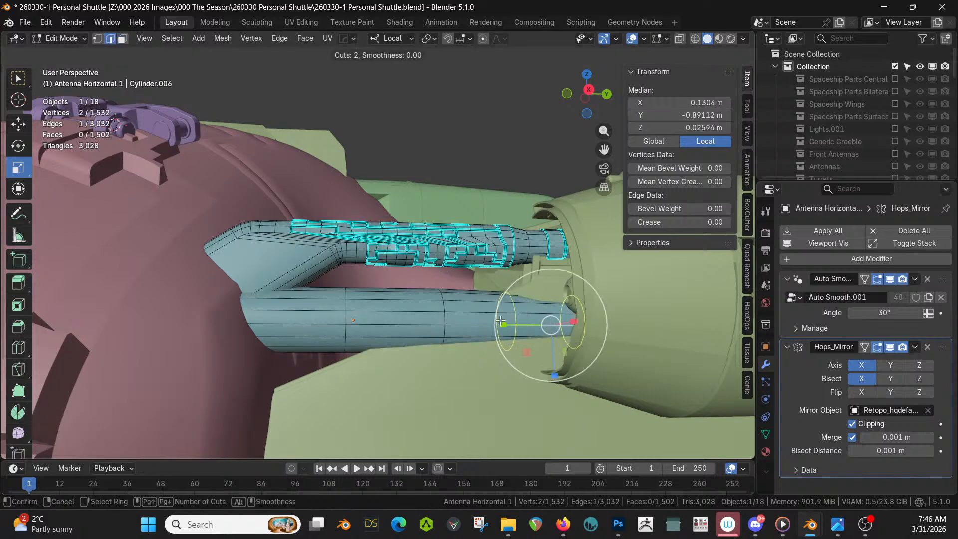
{"action": "left_click", "coordinate": [500, 320]}
{"action": "key", "text": "3"}
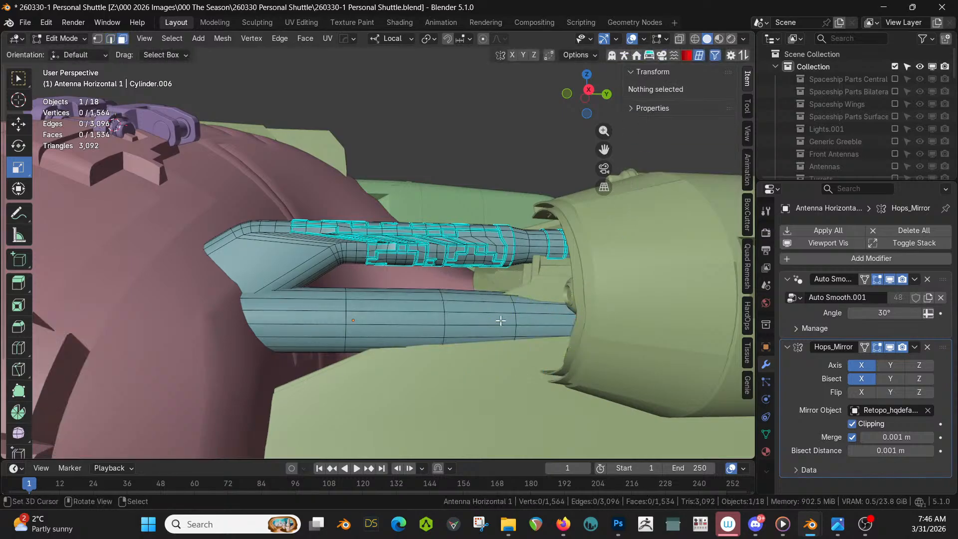
Select the lower rod's two adjacent face rings before the engine and generate Random Panels on them with panel seed 2.
{"action": "left_click", "coordinate": [403, 312], "text": "alt"}
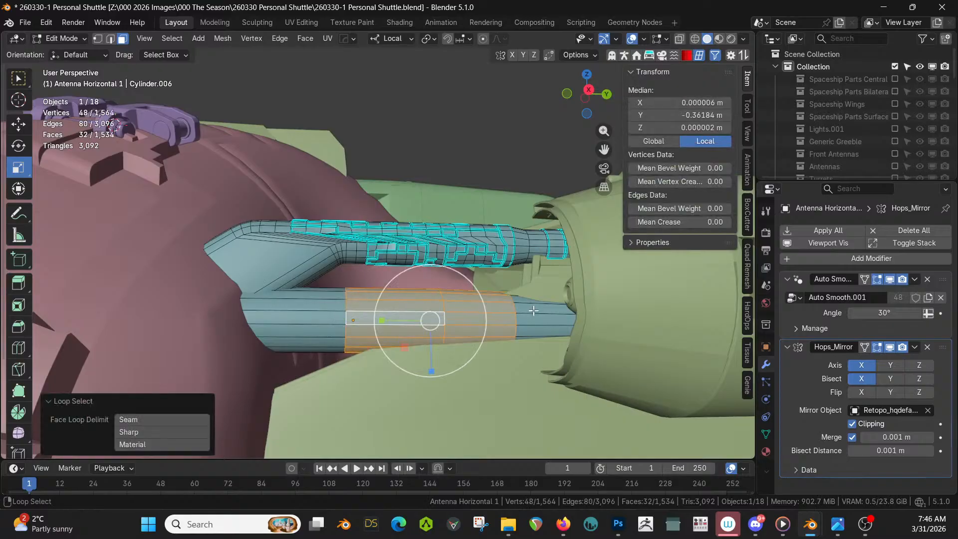
{"action": "key", "text": "Tab"}
{"action": "key", "text": "ctrl+alt+x"}
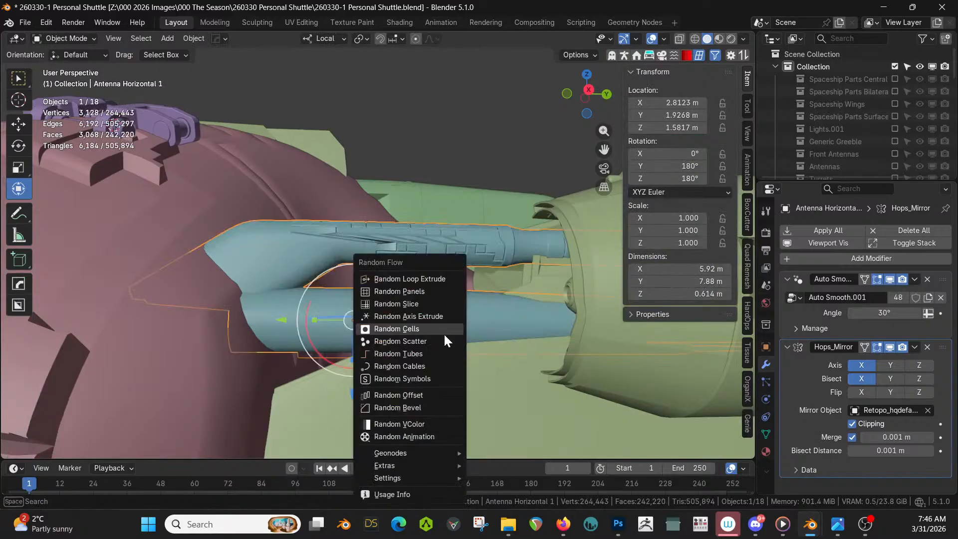
{"action": "left_click", "coordinate": [424, 292]}
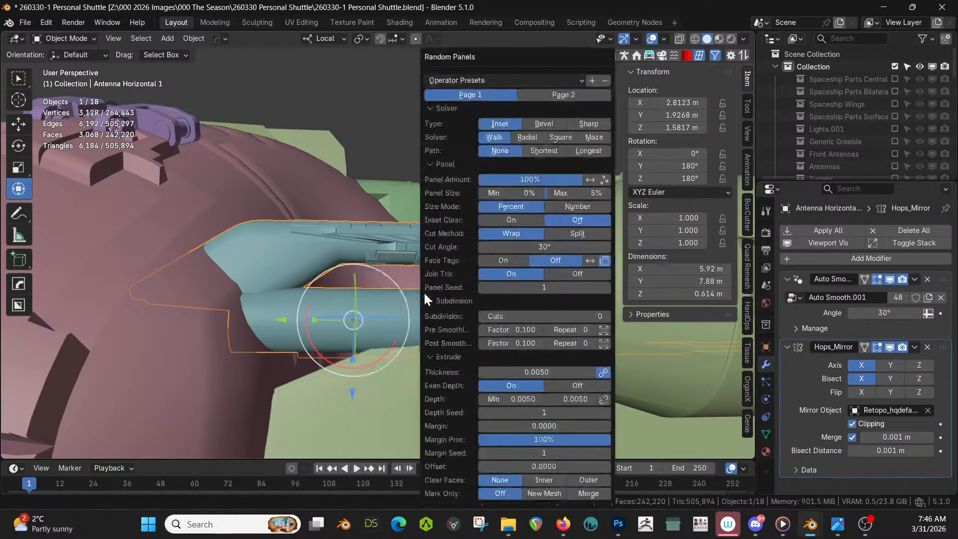
{"action": "left_click", "coordinate": [606, 287]}
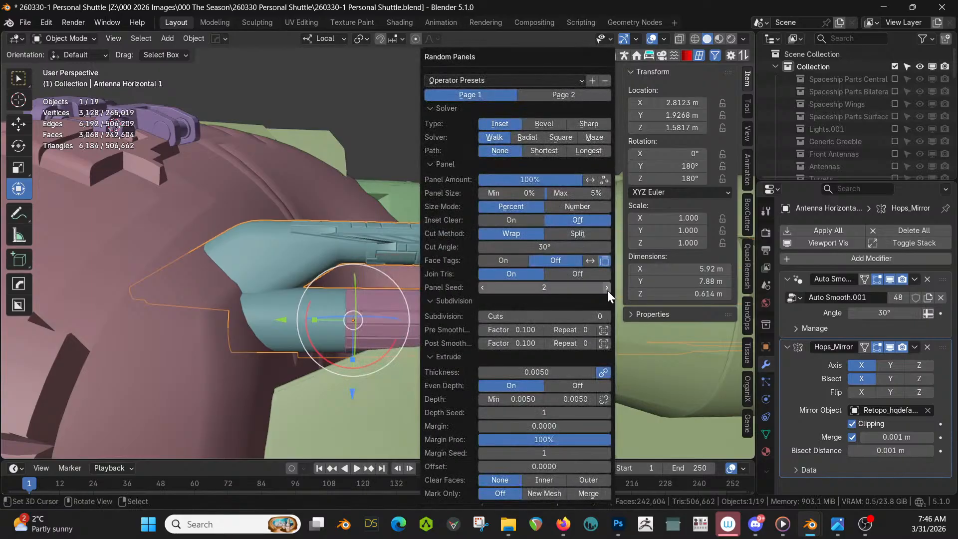
Set the lower rod's Random Panels to a maximum panel size of 25% and panel seed 3.
{"action": "left_click_drag", "start_coordinate": [498, 54], "coordinate": [135, 56]}
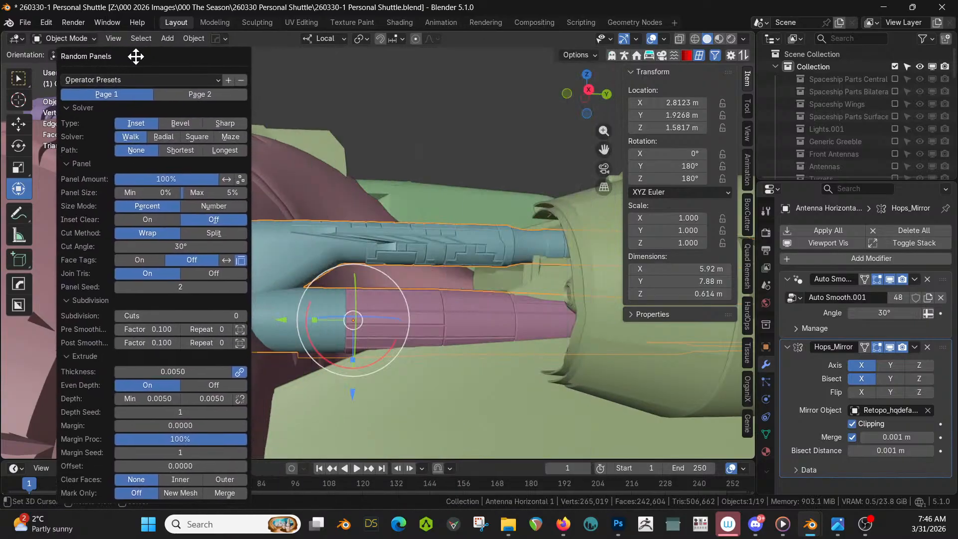
{"action": "left_click", "coordinate": [225, 194]}
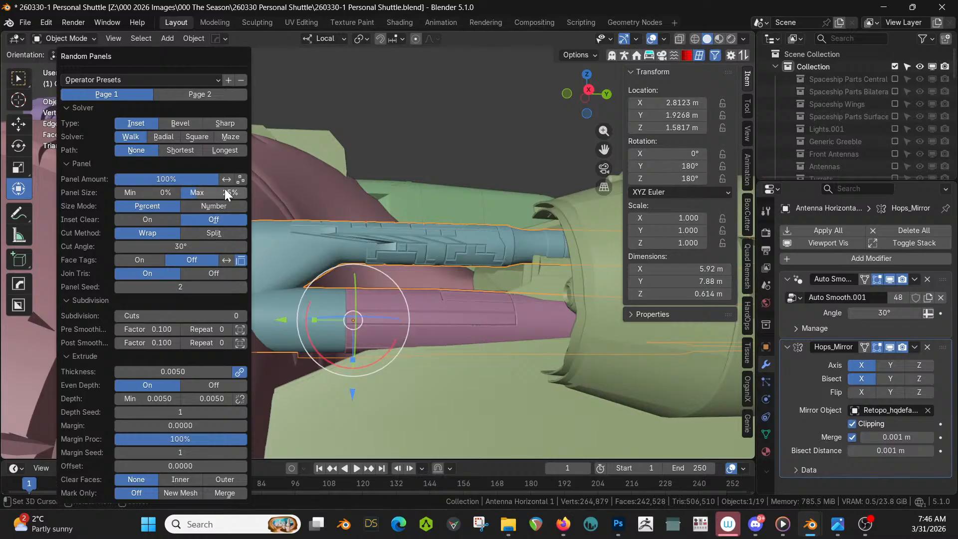
{"action": "key", "text": "Return"}
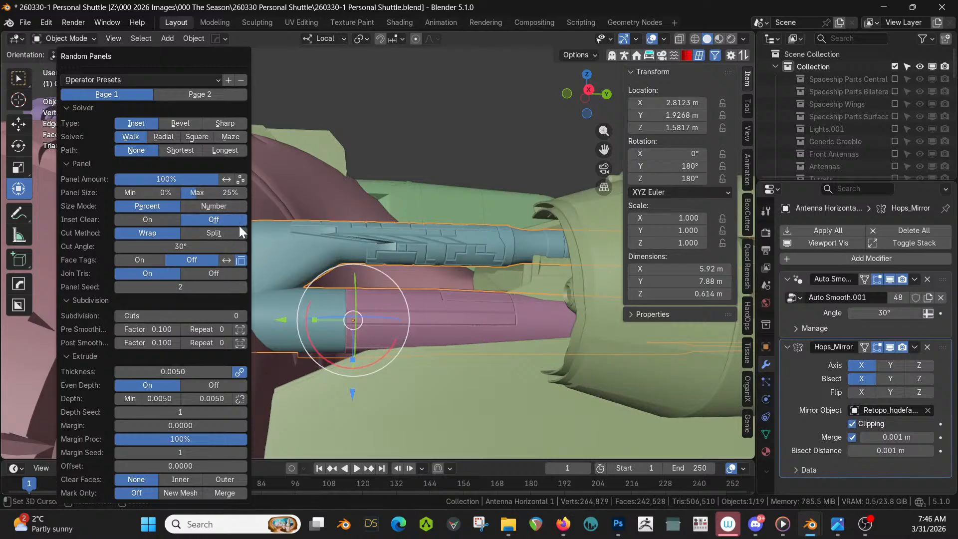
{"action": "left_click", "coordinate": [243, 288]}
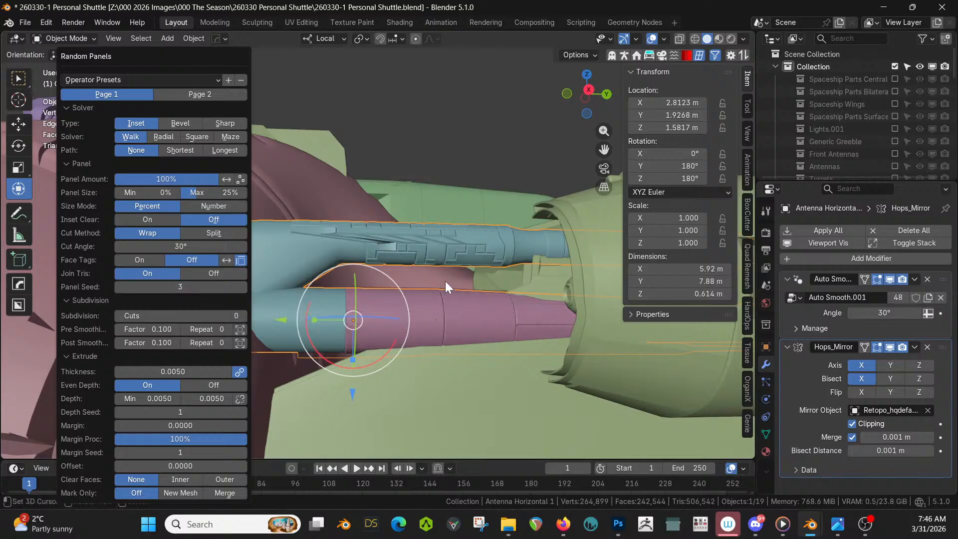
Delete the antenna mesh's original selected faces beneath the lower rod's new panels.
{"action": "middle_click_drag", "start_coordinate": [454, 336], "coordinate": [435, 363]}
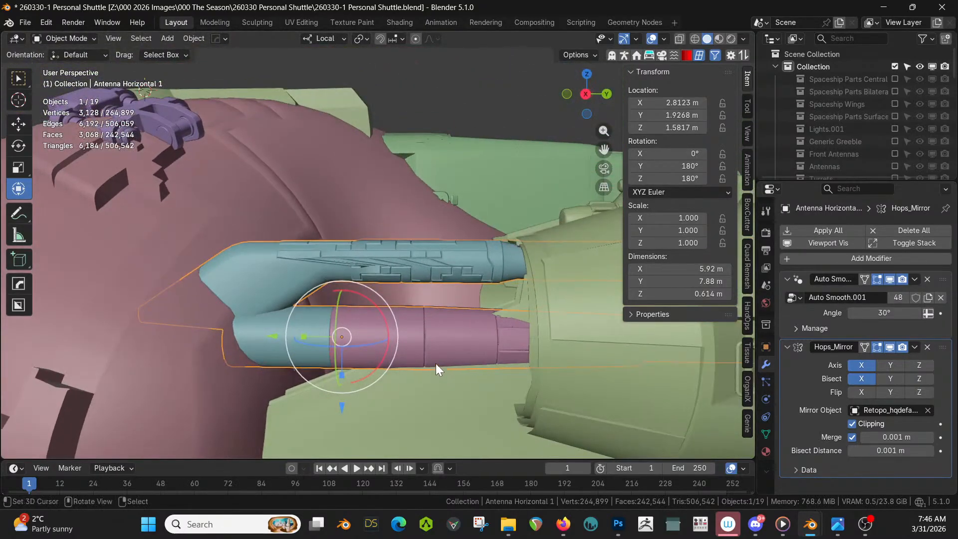
{"action": "key", "text": "Tab"}
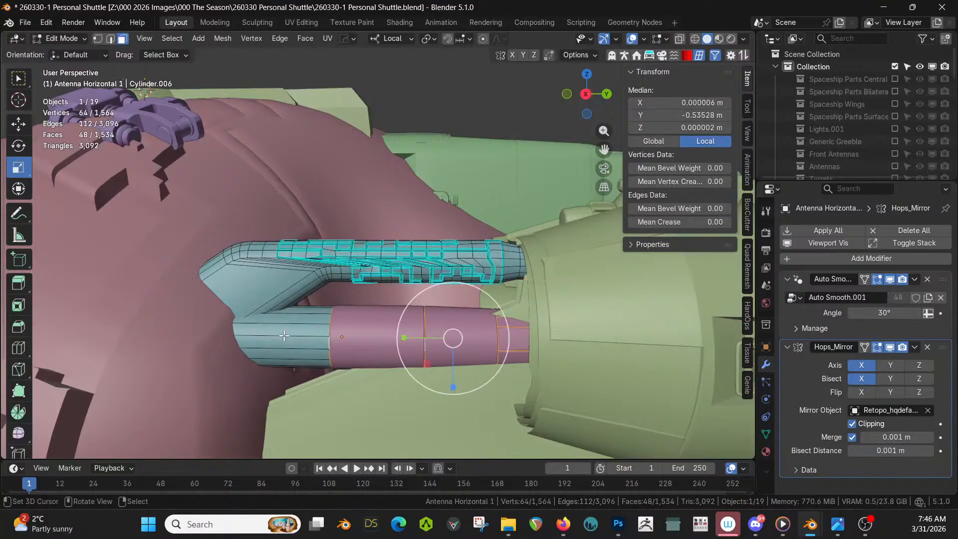
{"action": "key", "text": "x"}
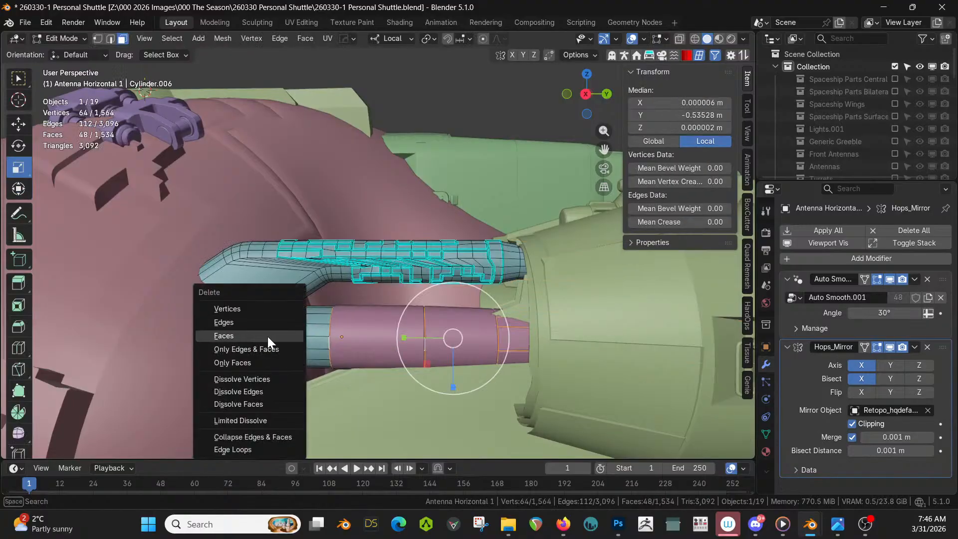
{"action": "left_click", "coordinate": [267, 335]}
{"action": "key", "text": "Tab"}
Join the antenna with its generated panel object and merge all vertices of the combined mesh by distance.
{"action": "right_click", "coordinate": [375, 340], "text": "shift"}
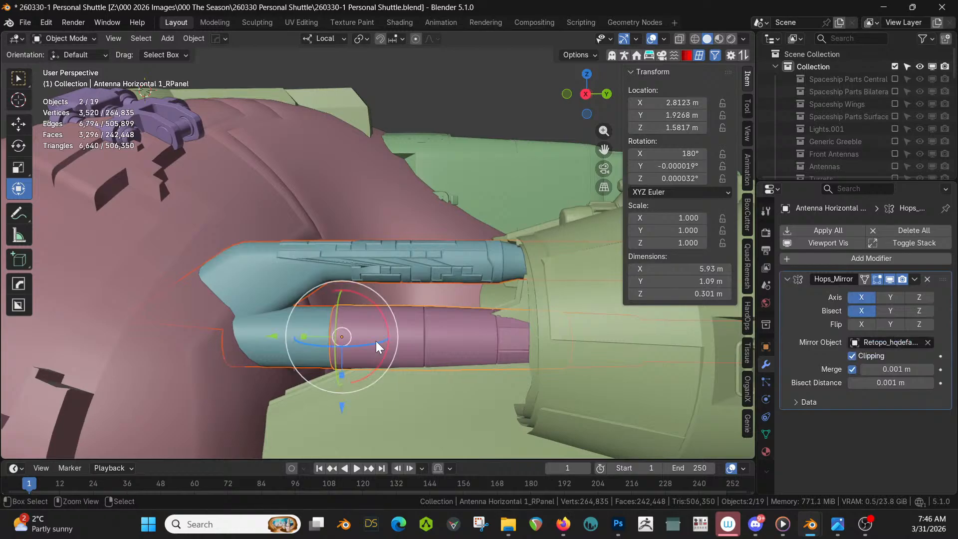
{"action": "key", "text": "ctrl+j"}
{"action": "key", "text": "Tab"}
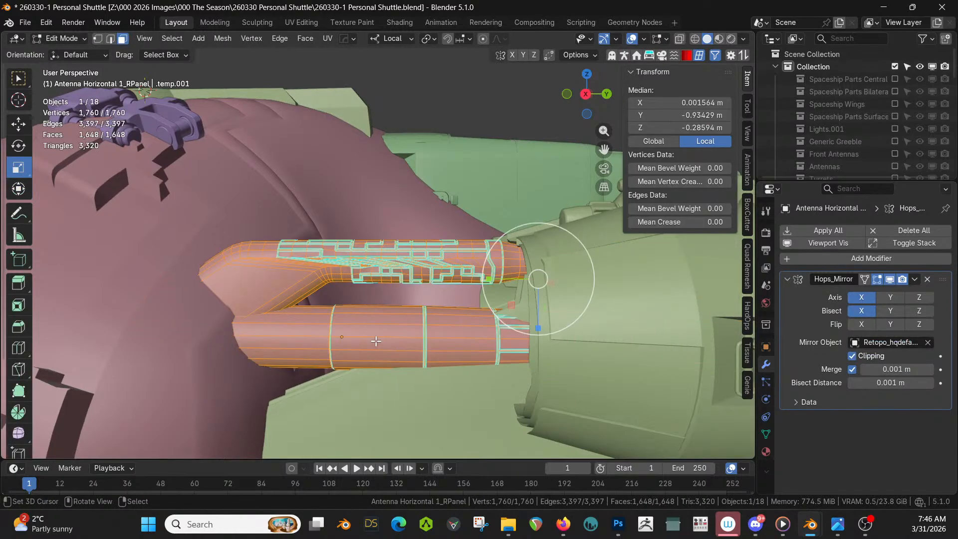
{"action": "key", "text": "m"}
{"action": "left_click", "coordinate": [369, 340]}
{"action": "key", "text": "Tab"}
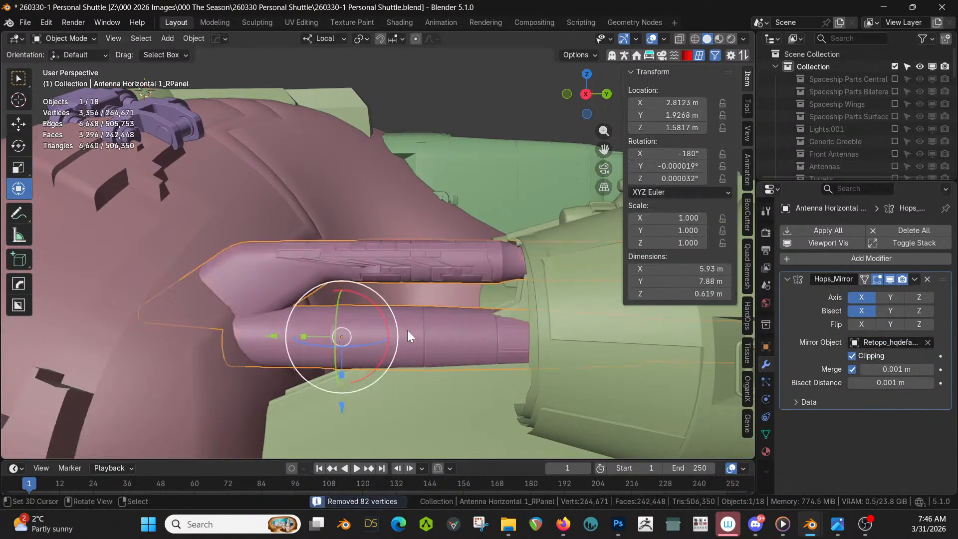
Raise the antenna about 0.098 m along its local Z axis within the engine.
{"action": "middle_click_drag", "start_coordinate": [407, 330], "coordinate": [261, 238]}
{"action": "key", "text": "g"}
{"action": "key", "text": "z"}
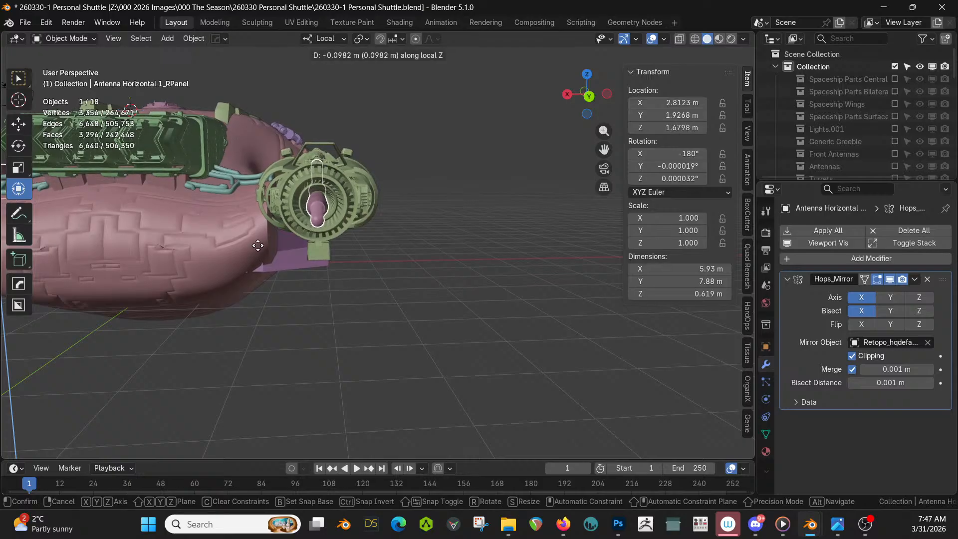
{"action": "left_click", "coordinate": [257, 245]}
In back view, shift the antenna about 0.014 m outward along its local X axis to centre it on the engine.
{"action": "middle_click_drag", "start_coordinate": [150, 256], "coordinate": [583, 268]}
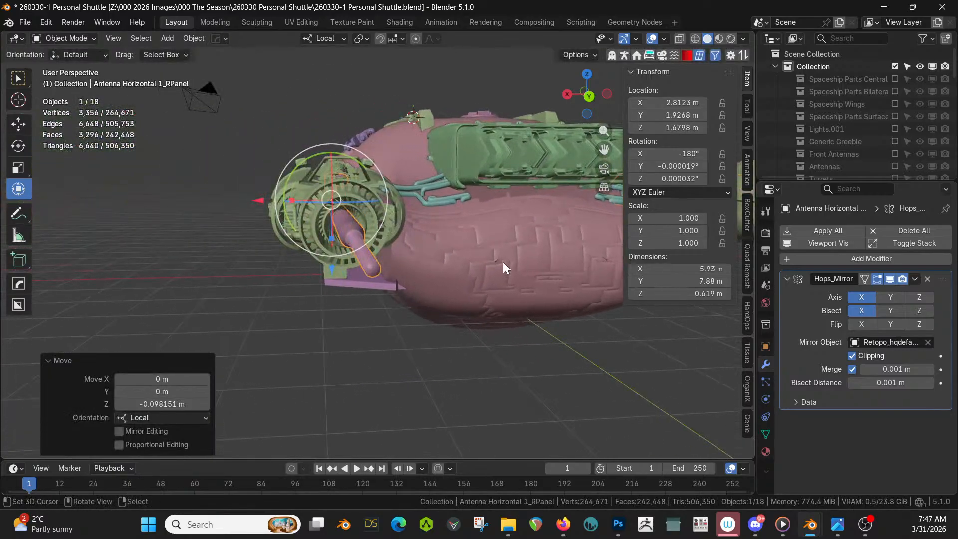
{"action": "key", "text": "KP_1"}
{"action": "key", "text": "ctrl+KP_1"}
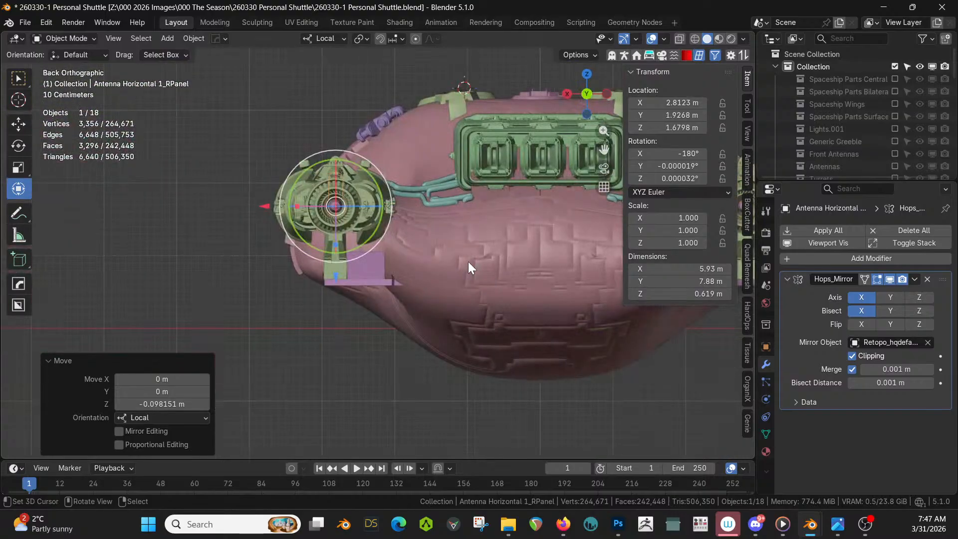
{"action": "key", "text": "Left"}
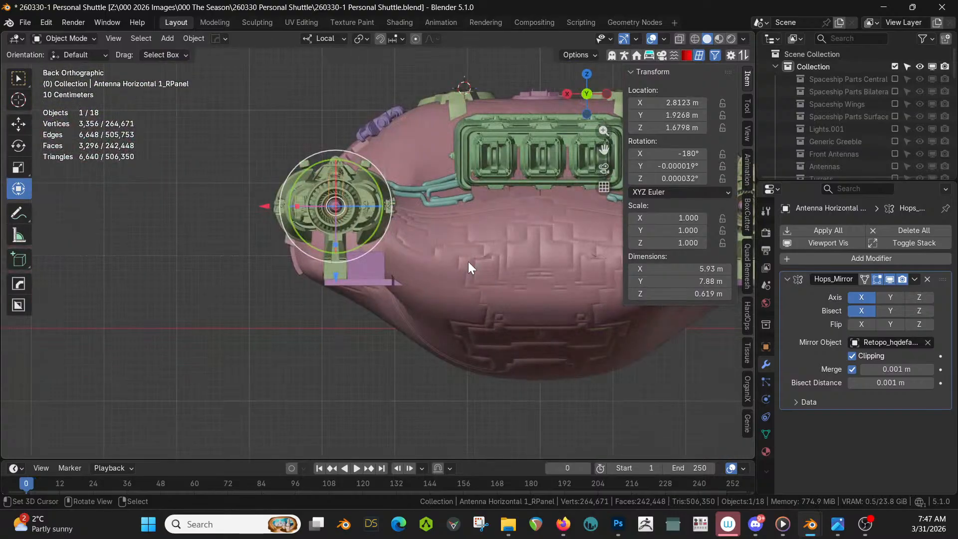
{"action": "key", "text": "g"}
{"action": "key", "text": "x"}
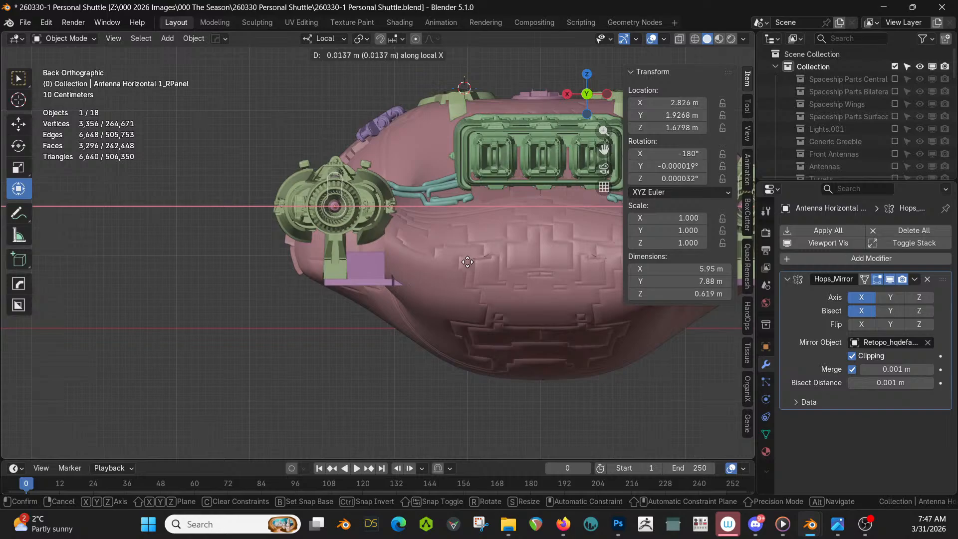
{"action": "left_click", "coordinate": [467, 261]}
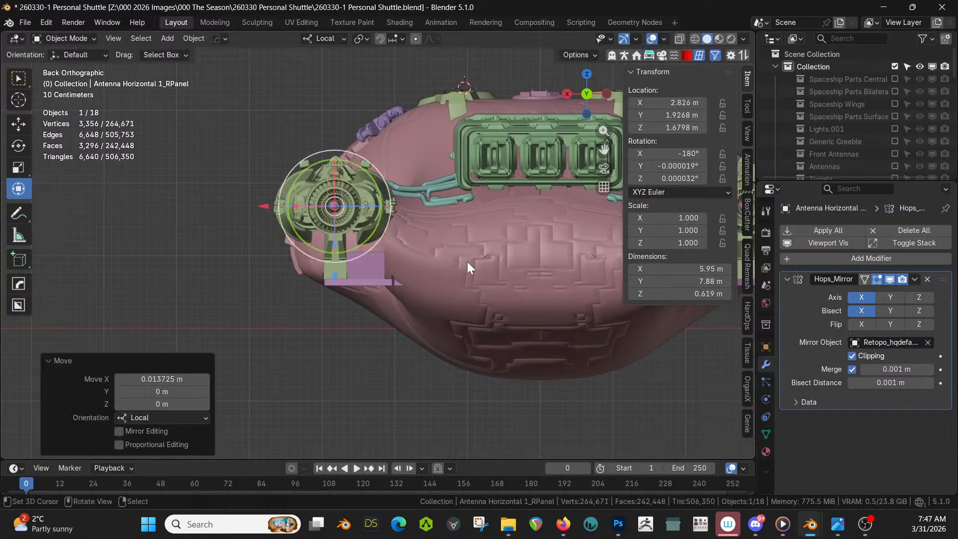
Deselect the antenna and save the file.
{"action": "middle_click_drag", "start_coordinate": [423, 287], "coordinate": [539, 336]}
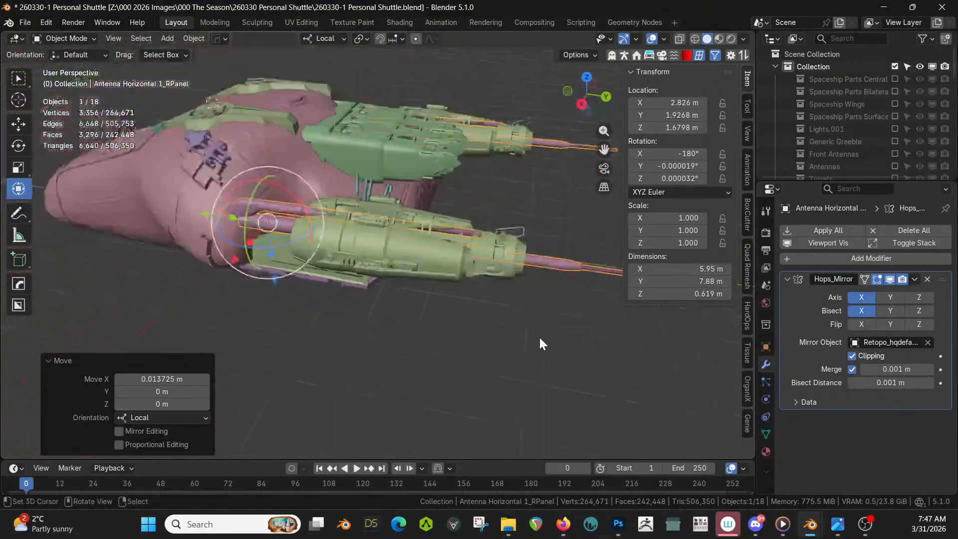
{"action": "left_click", "coordinate": [539, 338]}
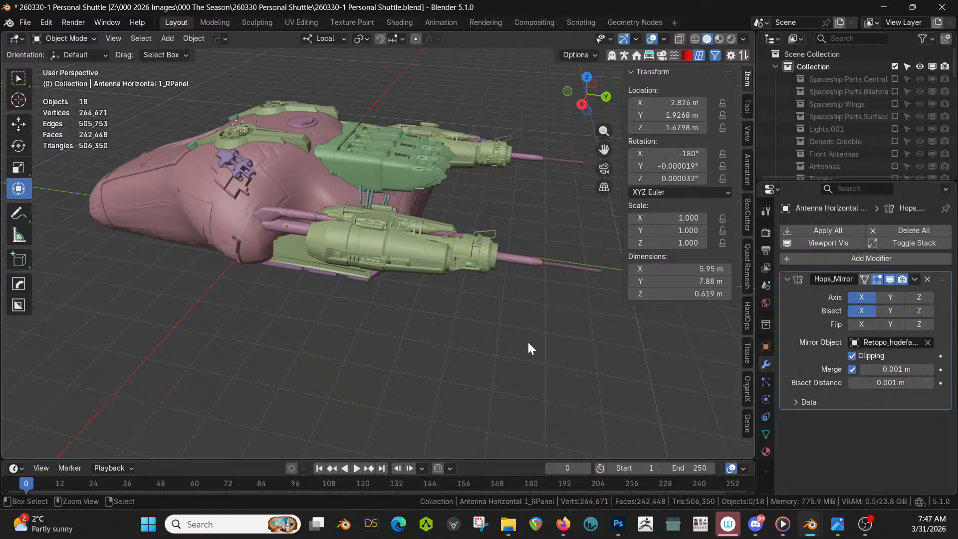
{"action": "key", "text": "ctrl+s"}
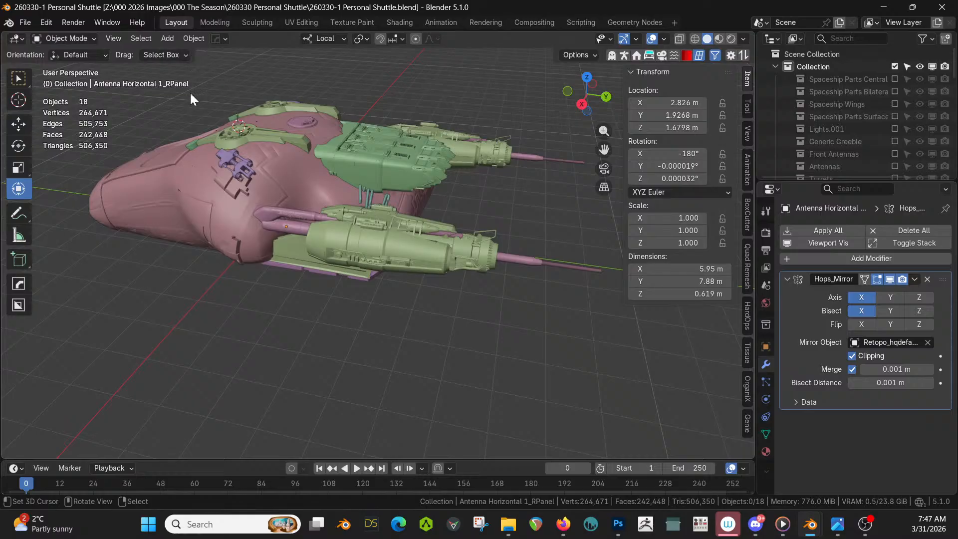
Place the kitbash handle jro_handle_110 at the hull's side door panel and rotate it 90° about its local X axis.
{"action": "middle_click_drag", "start_coordinate": [360, 309], "coordinate": [418, 305]}
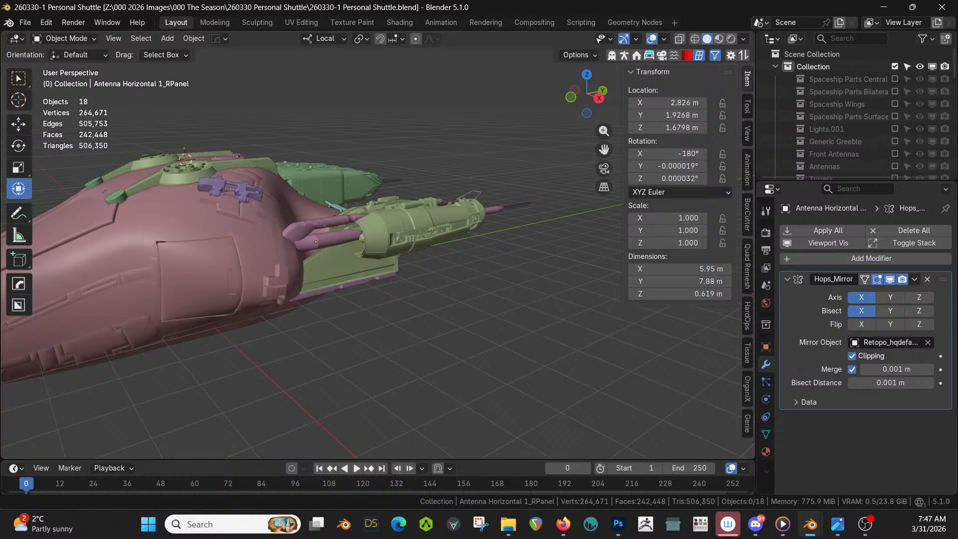
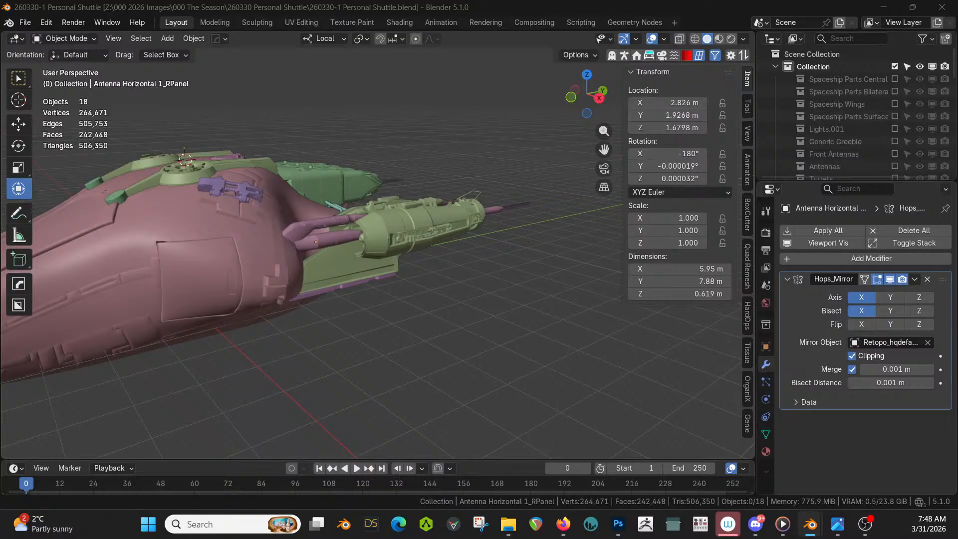
{"action": "left_click", "coordinate": [232, 282]}
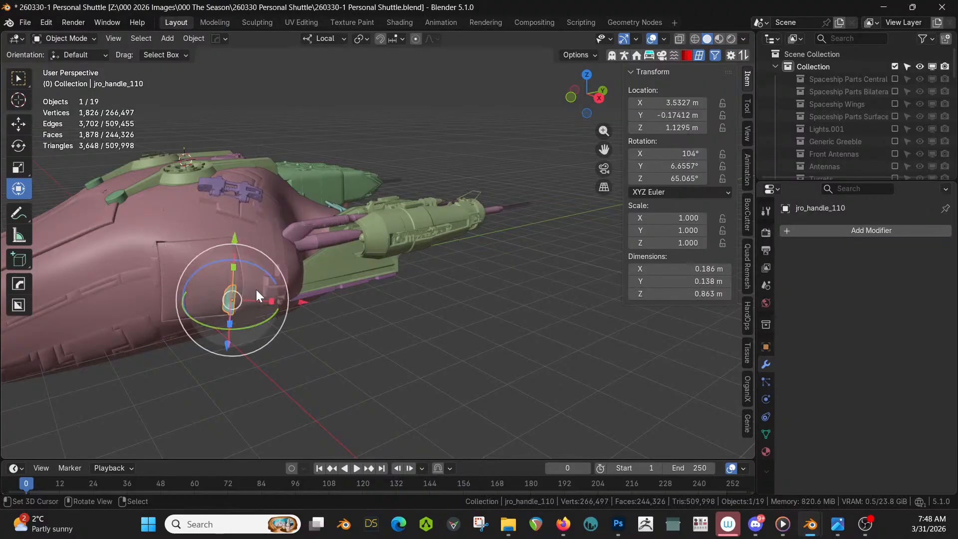
{"action": "key", "text": "KP_Decimal"}
{"action": "middle_click_drag", "start_coordinate": [259, 288], "coordinate": [396, 266]}
{"action": "key", "text": "r"}
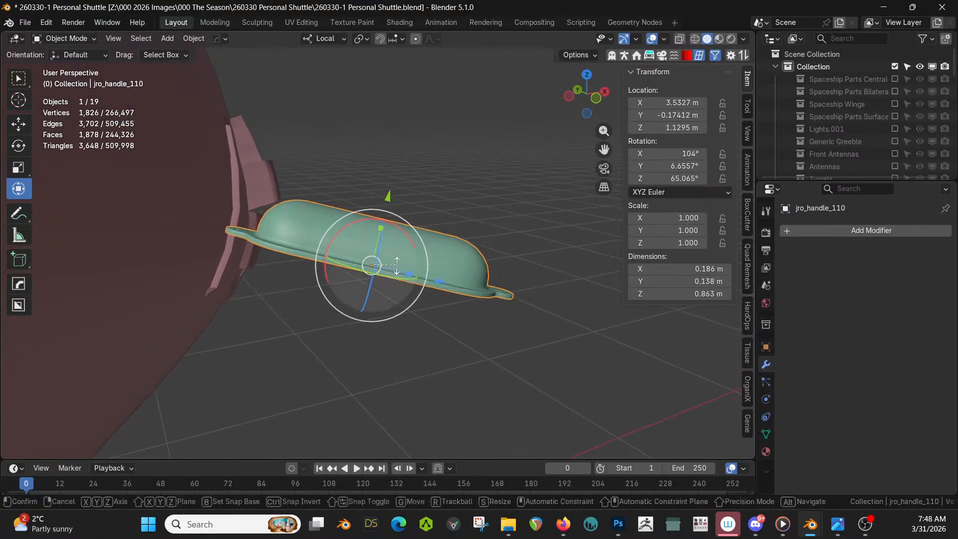
{"action": "key", "text": "x"}
{"action": "key", "text": "x"}
{"action": "type", "text": "90"}
{"action": "key", "text": "Return"}
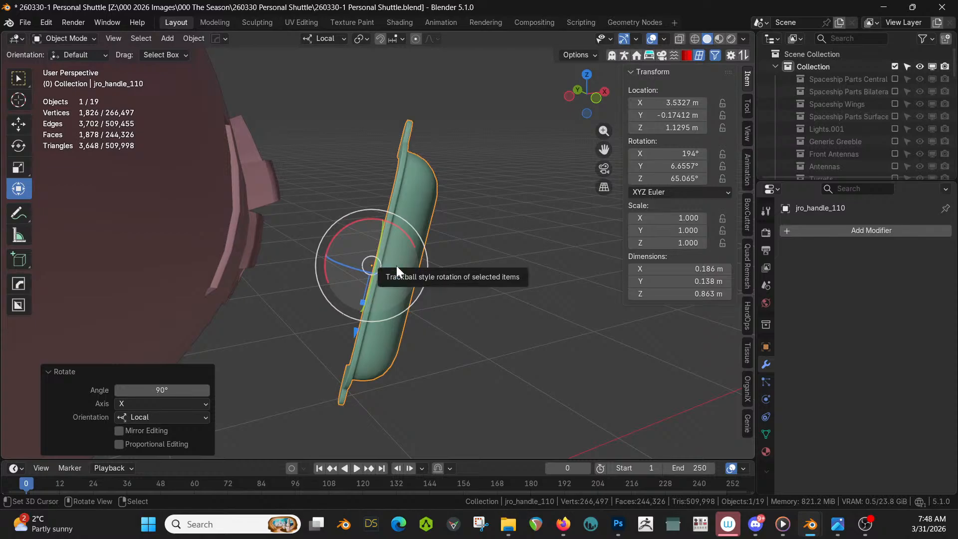
Move the handle about 0.47 m along its local Y axis onto the hull and scale it uniformly to about 0.613.
{"action": "key", "text": "g"}
{"action": "key", "text": "y"}
{"action": "key", "text": "y"}
{"action": "left_click", "coordinate": [236, 233]}
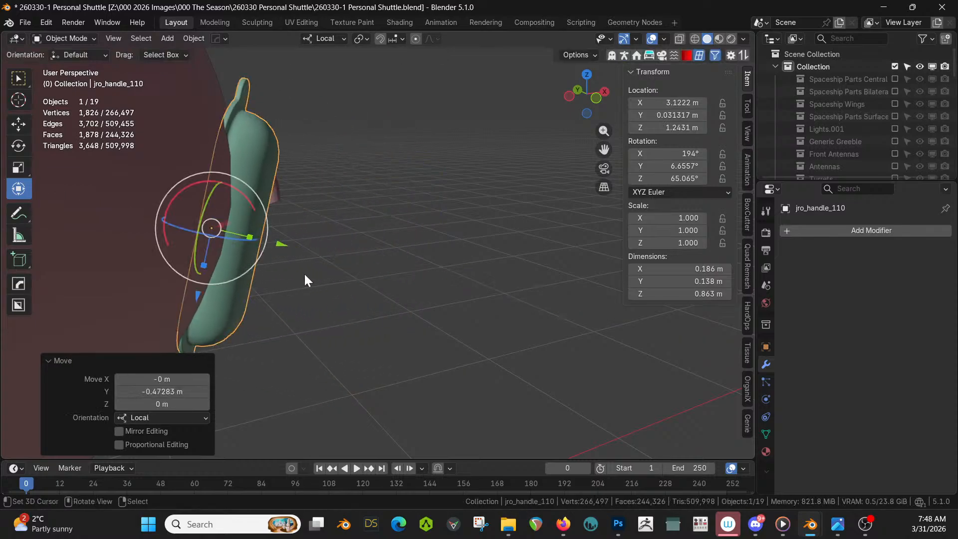
{"action": "key", "text": "s"}
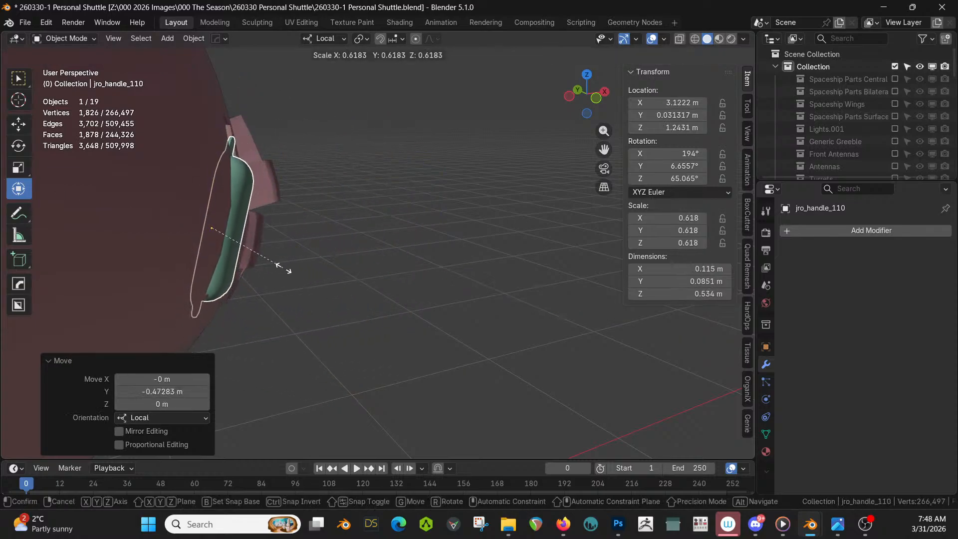
{"action": "left_click", "coordinate": [282, 266]}
In right view, position the handle within the narrow recessed panel and scale it down by a factor of about 0.843.
{"action": "key", "text": "KP_Decimal"}
{"action": "middle_click_drag", "start_coordinate": [284, 269], "coordinate": [136, 273]}
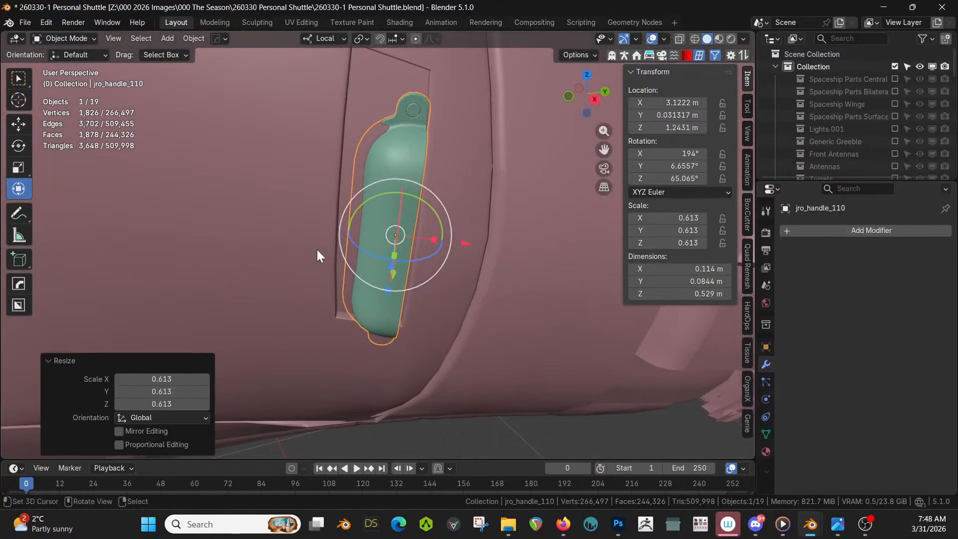
{"action": "key", "text": "KP_3"}
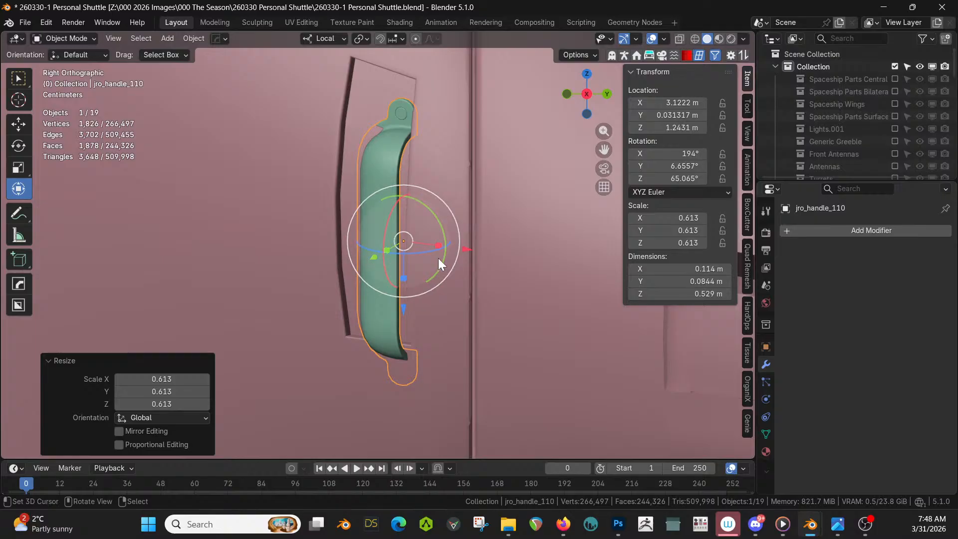
{"action": "left_click_drag", "start_coordinate": [466, 249], "coordinate": [455, 246]}
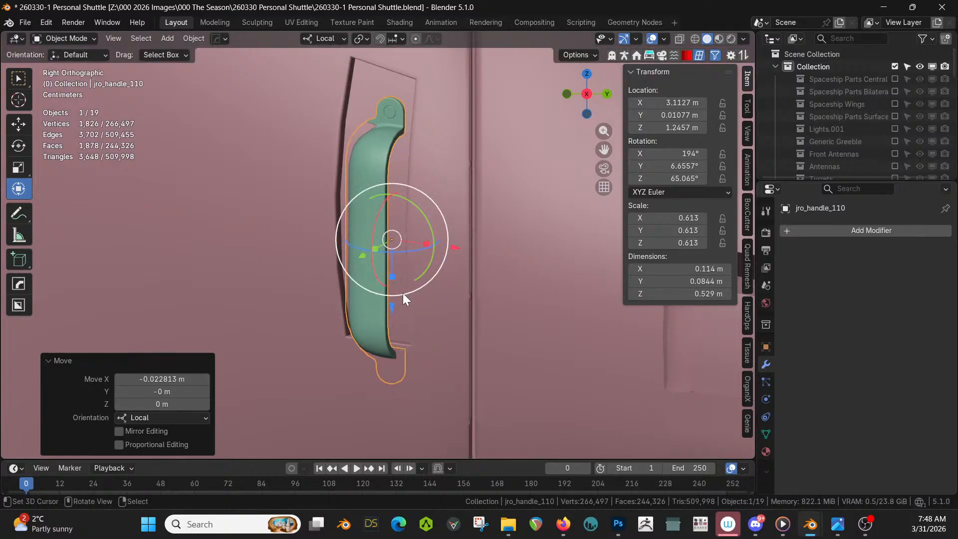
{"action": "left_click_drag", "start_coordinate": [403, 293], "coordinate": [402, 265]}
{"action": "key", "text": "s"}
{"action": "left_click", "coordinate": [416, 282]}
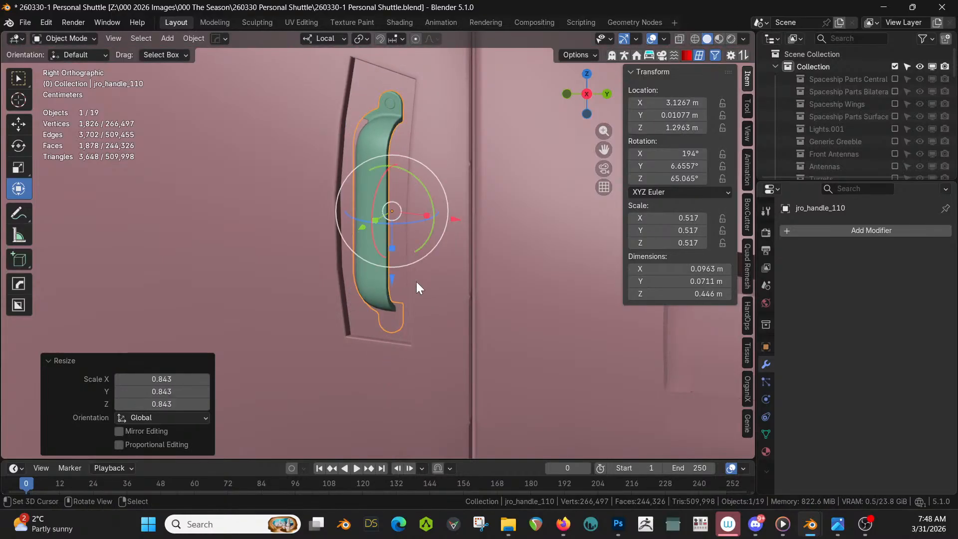
Tilt the handle about -5.2° around its local X axis to follow the hull and scale it by about 0.839.
{"action": "middle_click_drag", "start_coordinate": [416, 281], "coordinate": [307, 256]}
{"action": "left_click_drag", "start_coordinate": [379, 207], "coordinate": [380, 204]}
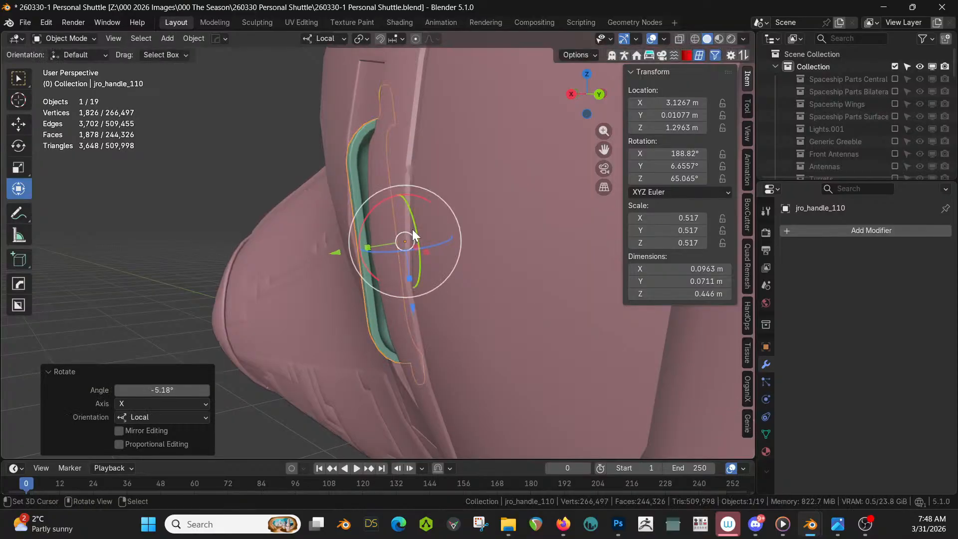
{"action": "key", "text": "s"}
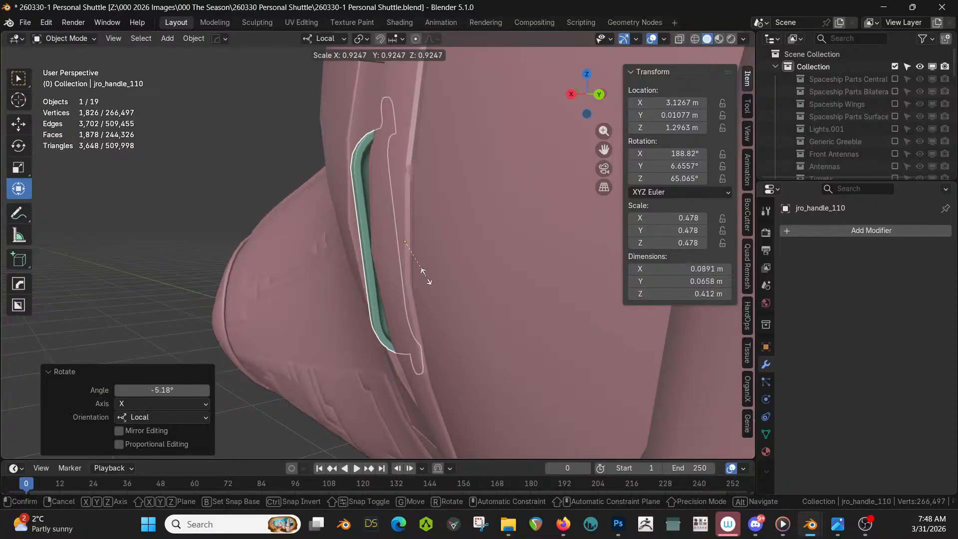
{"action": "left_click", "coordinate": [428, 271]}
Pull the handle about 0.021 m outward along its local Y axis and rotate it about -18.9° around its local Z axis.
{"action": "middle_click_drag", "start_coordinate": [427, 271], "coordinate": [573, 313]}
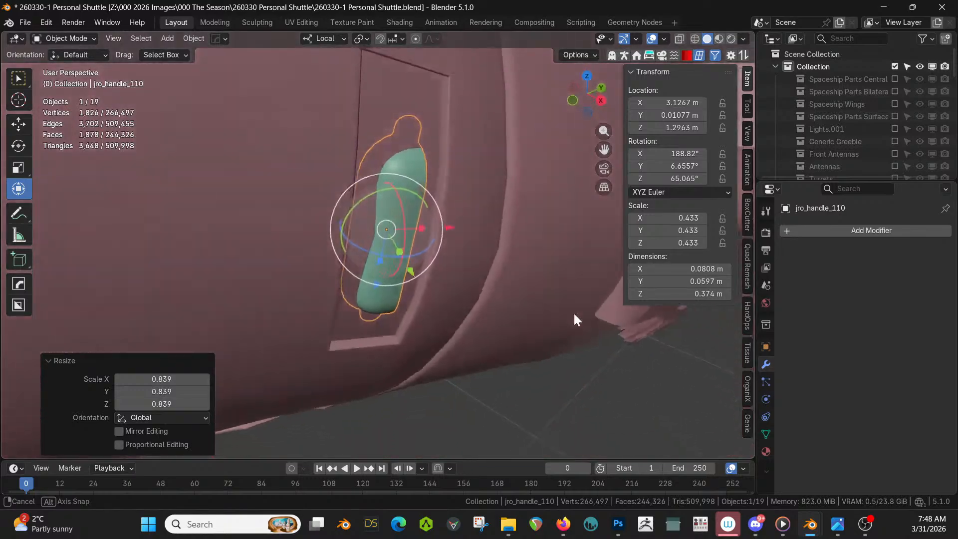
{"action": "left_click_drag", "start_coordinate": [408, 274], "coordinate": [399, 284]}
{"action": "middle_click_drag", "start_coordinate": [399, 283], "coordinate": [387, 287]}
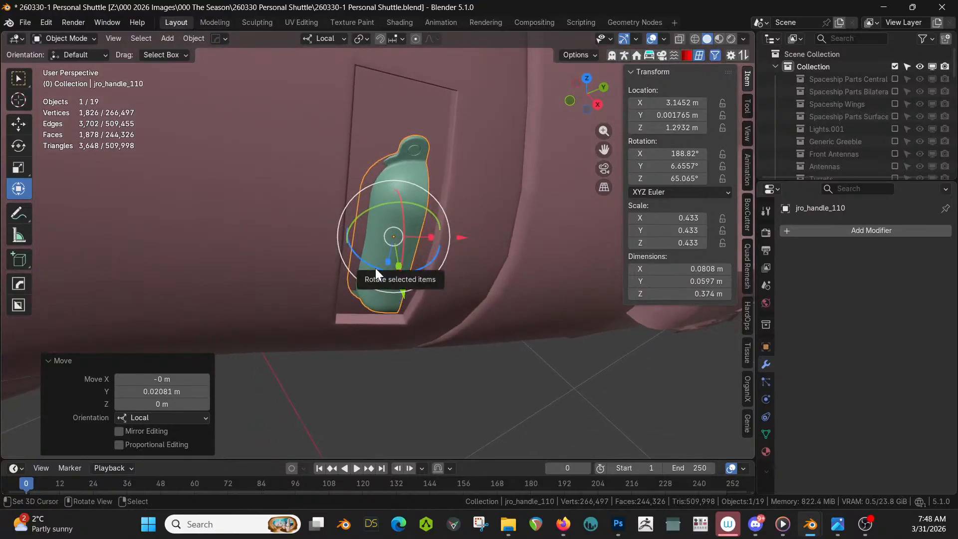
{"action": "left_click_drag", "start_coordinate": [375, 268], "coordinate": [387, 269]}
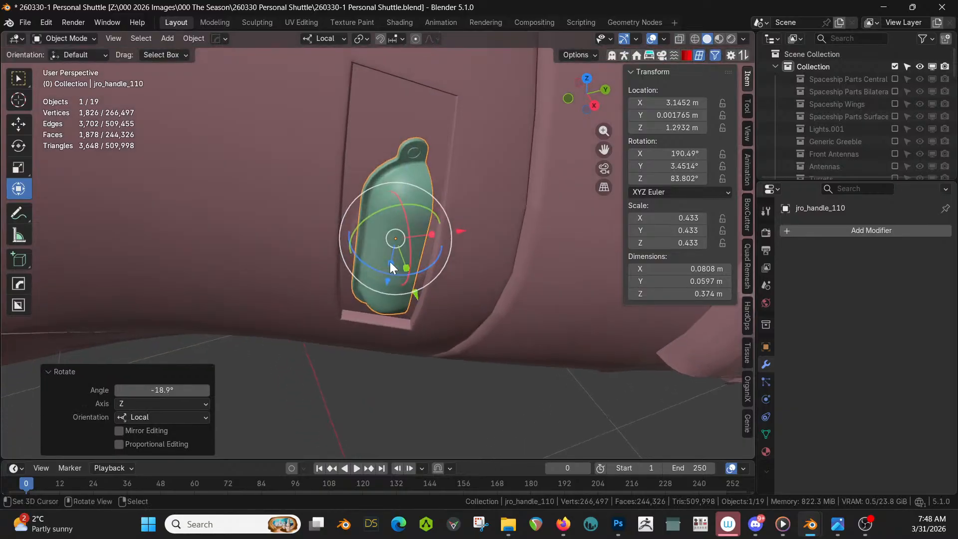
Rotate the handle about 20.9° around its local Z axis and flatten it along local Y by a factor of about 0.593.
{"action": "middle_click_drag", "start_coordinate": [432, 250], "coordinate": [403, 317]}
{"action": "left_click_drag", "start_coordinate": [381, 292], "coordinate": [357, 277]}
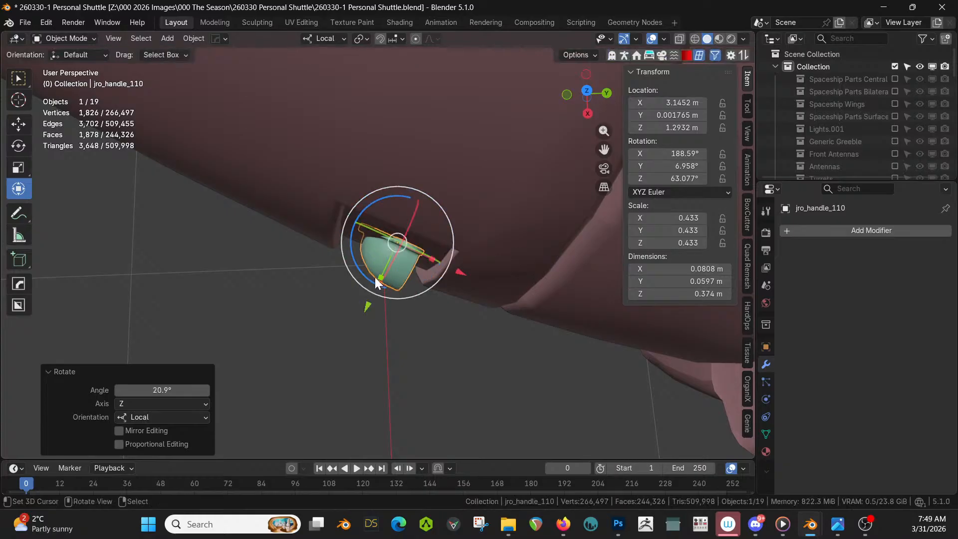
{"action": "middle_click_drag", "start_coordinate": [371, 303], "coordinate": [445, 272]}
{"action": "left_click_drag", "start_coordinate": [440, 258], "coordinate": [403, 245]}
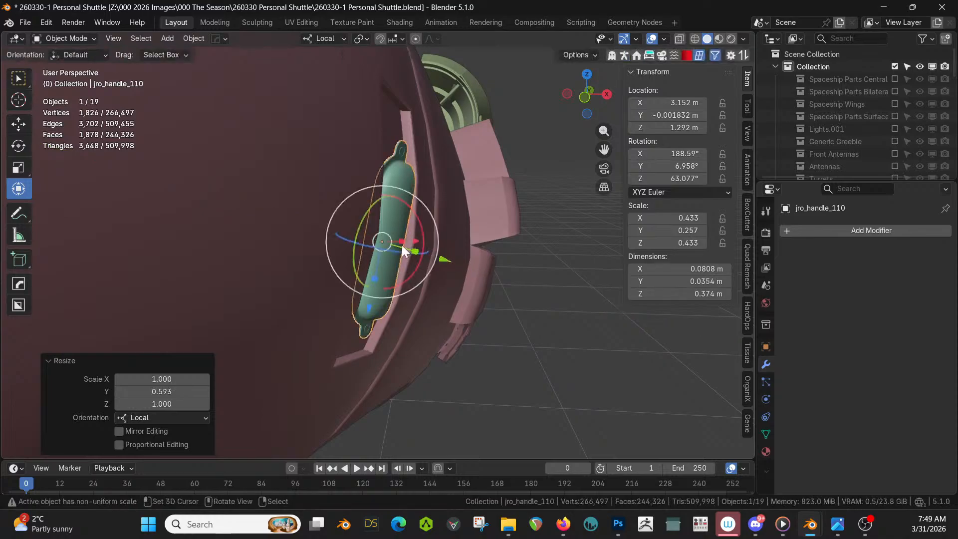
Turn the handle around its local Z axis to follow the recess, finishing with about -7.35°, and apply its rotation and scale.
{"action": "middle_click_drag", "start_coordinate": [402, 245], "coordinate": [344, 367]}
{"action": "left_click_drag", "start_coordinate": [377, 284], "coordinate": [384, 283]}
{"action": "middle_click_drag", "start_coordinate": [384, 282], "coordinate": [364, 268]}
{"action": "left_click_drag", "start_coordinate": [362, 271], "coordinate": [363, 268]}
{"action": "middle_click_drag", "start_coordinate": [362, 269], "coordinate": [354, 209]}
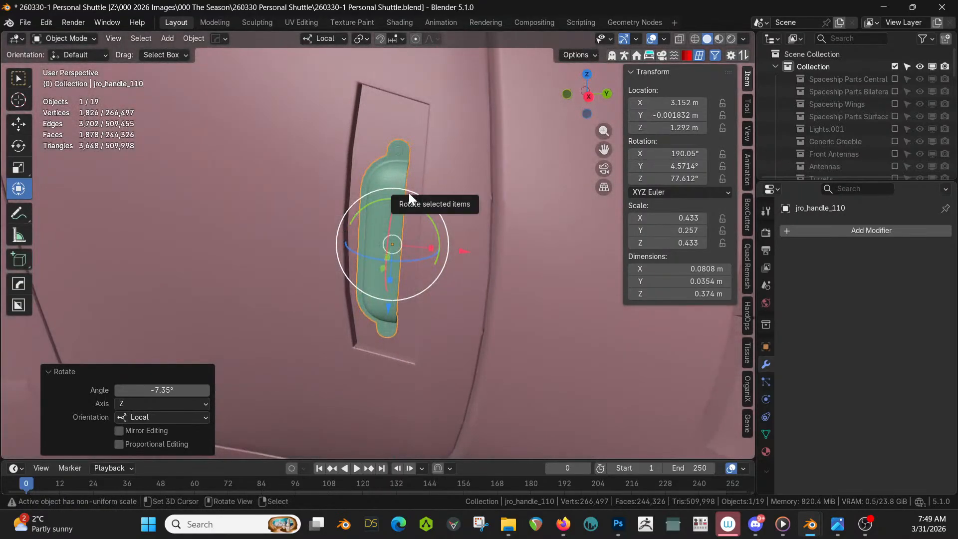
{"action": "key", "text": "ctrl+a"}
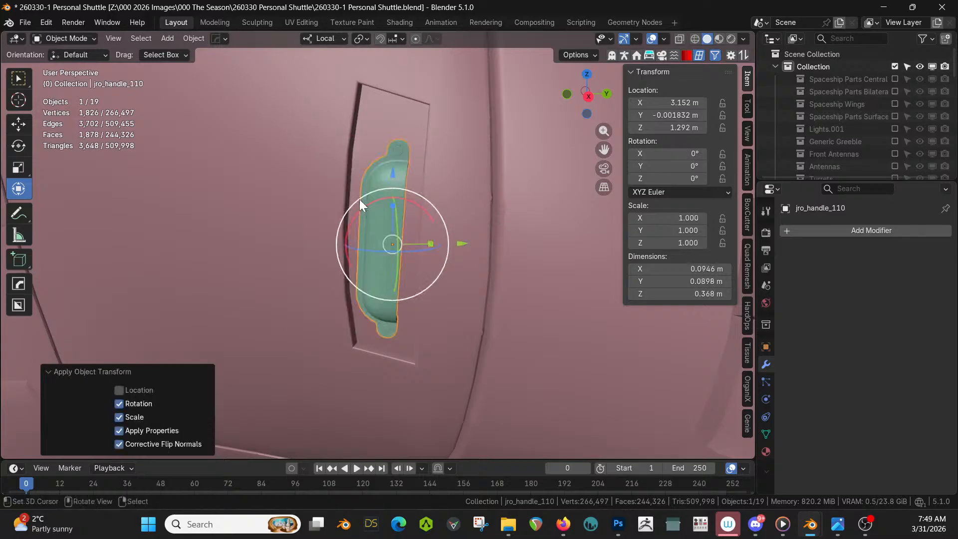
{"action": "left_click", "coordinate": [359, 199]}
Try a Decalify modifier on the handle with the hull as target mesh and a Depth/Scale of 1.040.
{"action": "left_click", "coordinate": [809, 236]}
{"action": "mouse_move", "coordinate": [812, 233]}
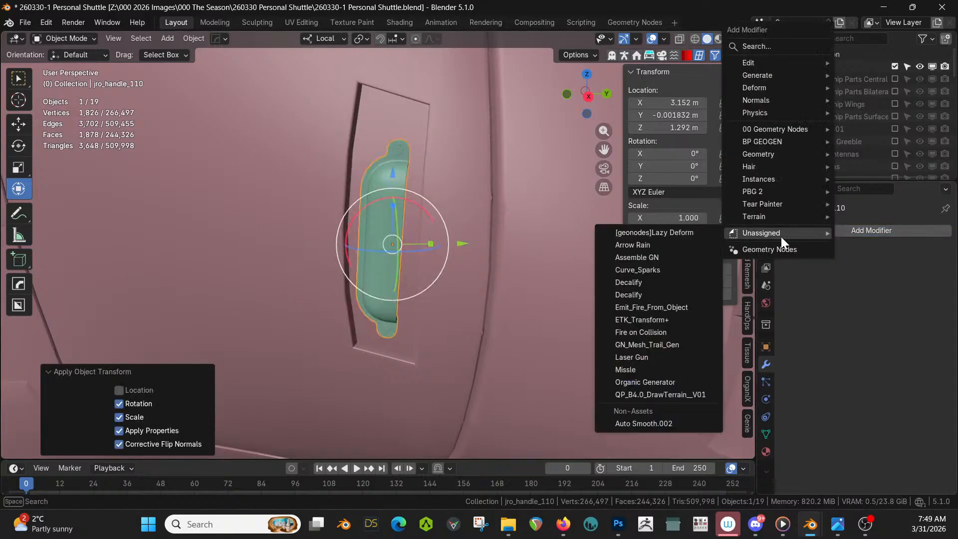
{"action": "mouse_move", "coordinate": [789, 220]}
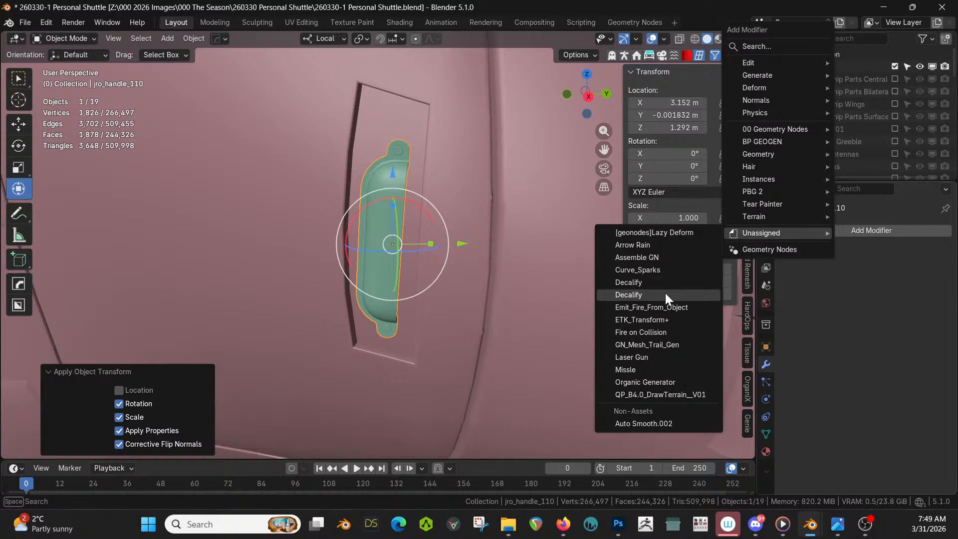
{"action": "left_click", "coordinate": [643, 282]}
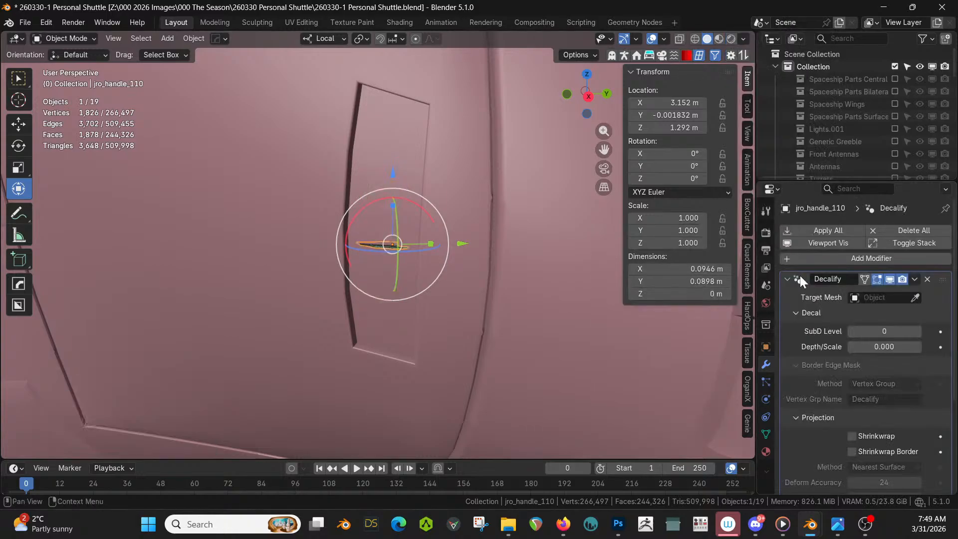
{"action": "left_click", "coordinate": [385, 154]}
{"action": "left_click_drag", "start_coordinate": [863, 348], "coordinate": [904, 347]}
{"action": "left_click_drag", "start_coordinate": [884, 346], "coordinate": [867, 346]}
Try Decalify's Shrinkwrap with the Raycast and Nearest Surface methods and its Shrinkwrap Border option, and remove the modifier.
{"action": "middle_click_drag", "start_coordinate": [555, 235], "coordinate": [460, 338]}
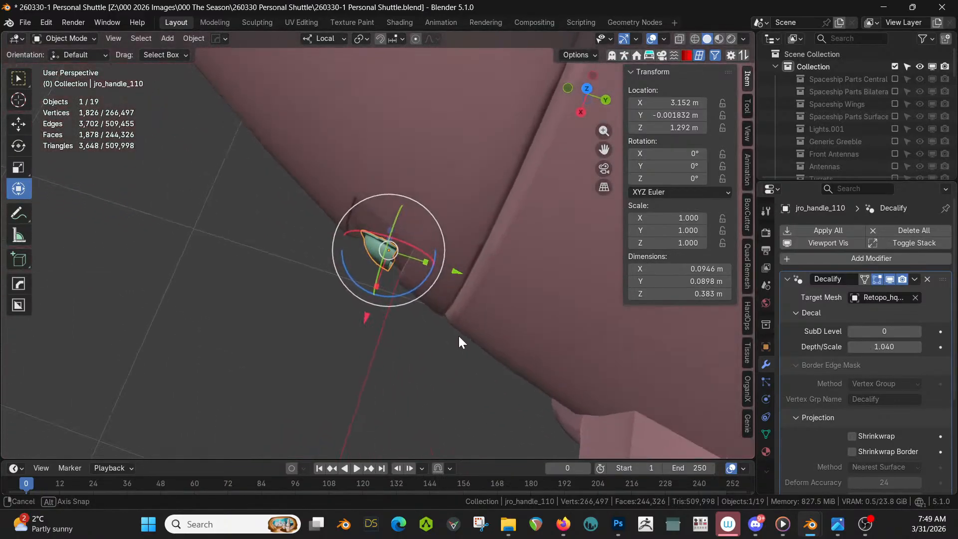
{"action": "scroll", "coordinate": [890, 394], "scroll_direction": "down", "scroll_amount": 2}
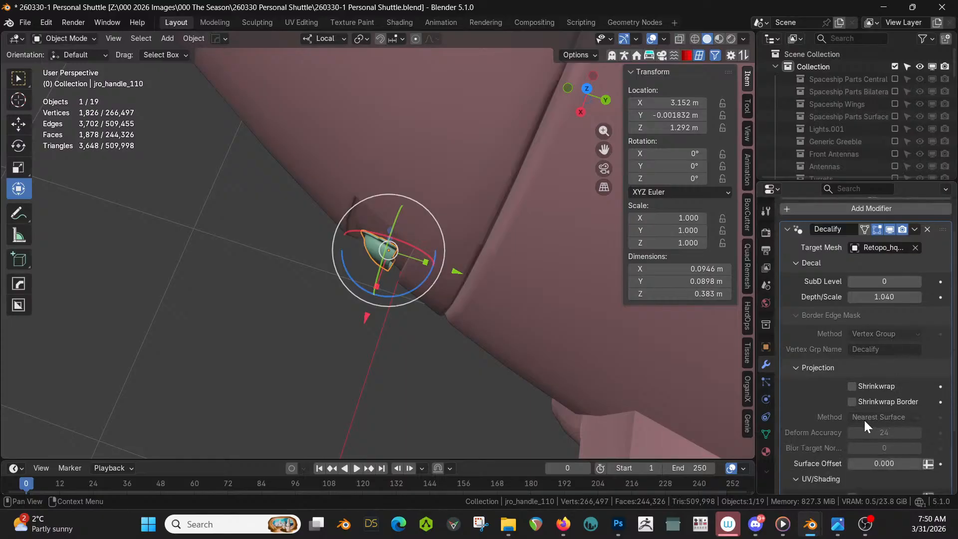
{"action": "left_click", "coordinate": [853, 386]}
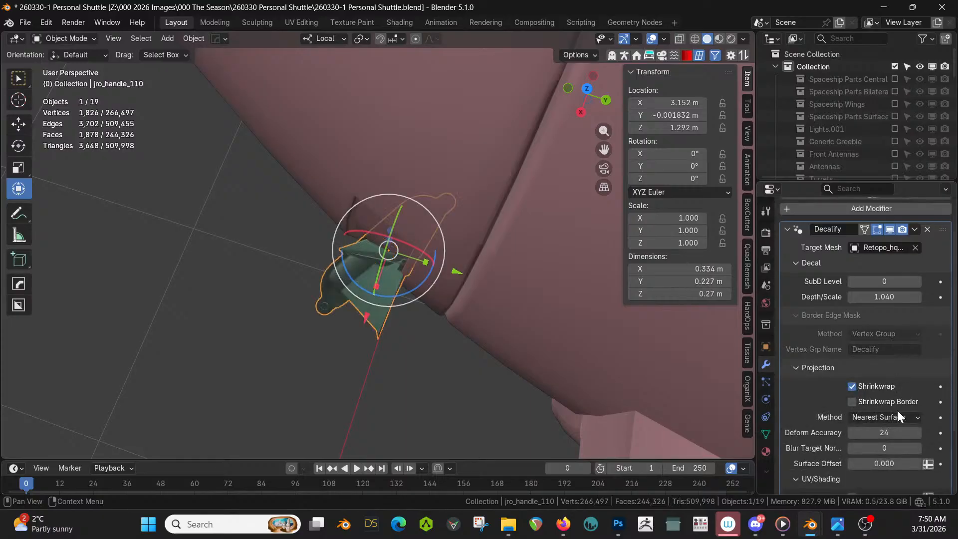
{"action": "left_click", "coordinate": [914, 417]}
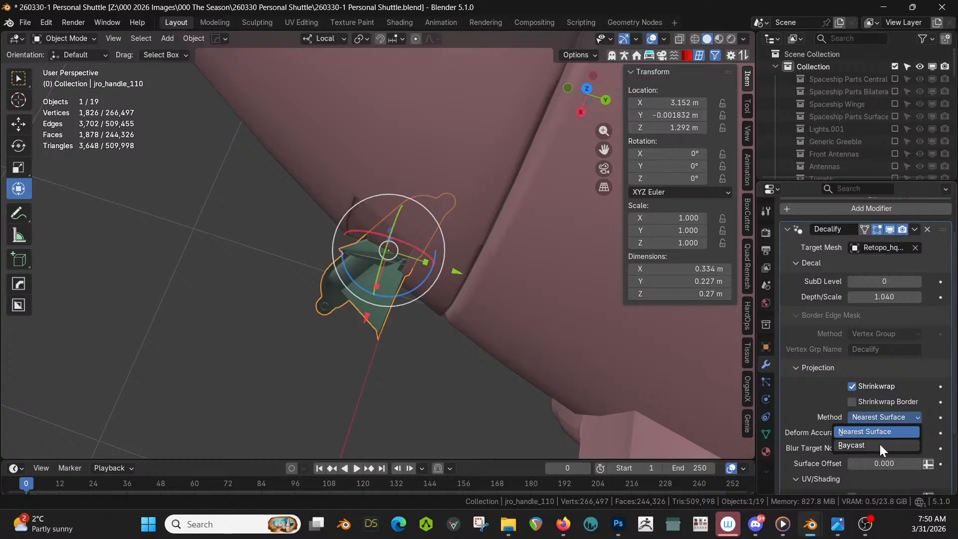
{"action": "left_click", "coordinate": [878, 443]}
{"action": "middle_click_drag", "start_coordinate": [570, 303], "coordinate": [727, 244]}
{"action": "left_click", "coordinate": [904, 418]}
{"action": "left_click", "coordinate": [877, 430]}
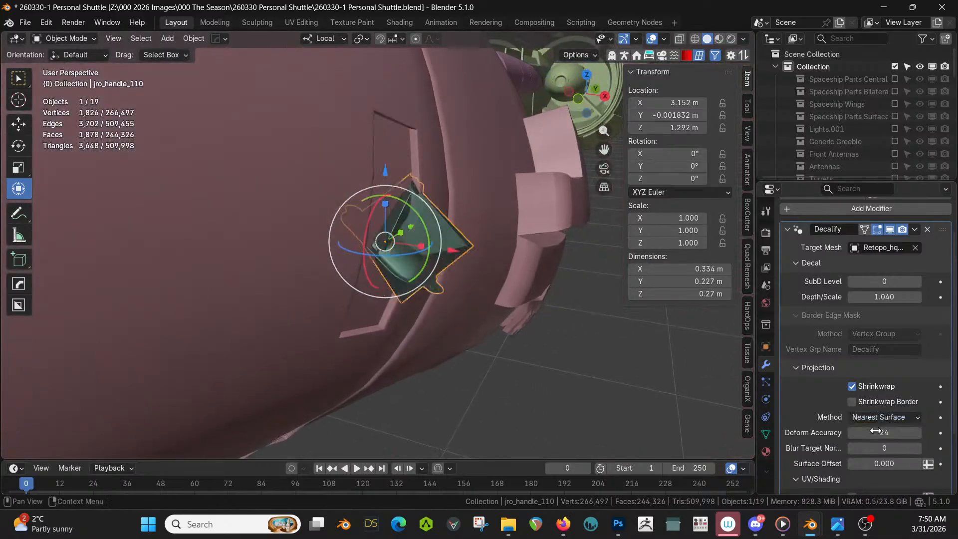
{"action": "left_click", "coordinate": [854, 386]}
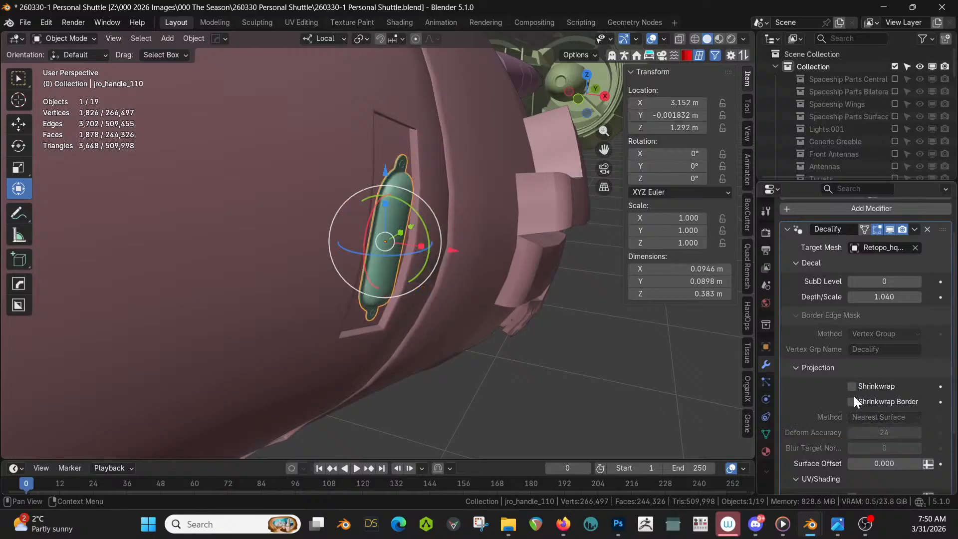
{"action": "left_click", "coordinate": [853, 401]}
{"action": "left_click", "coordinate": [854, 401]}
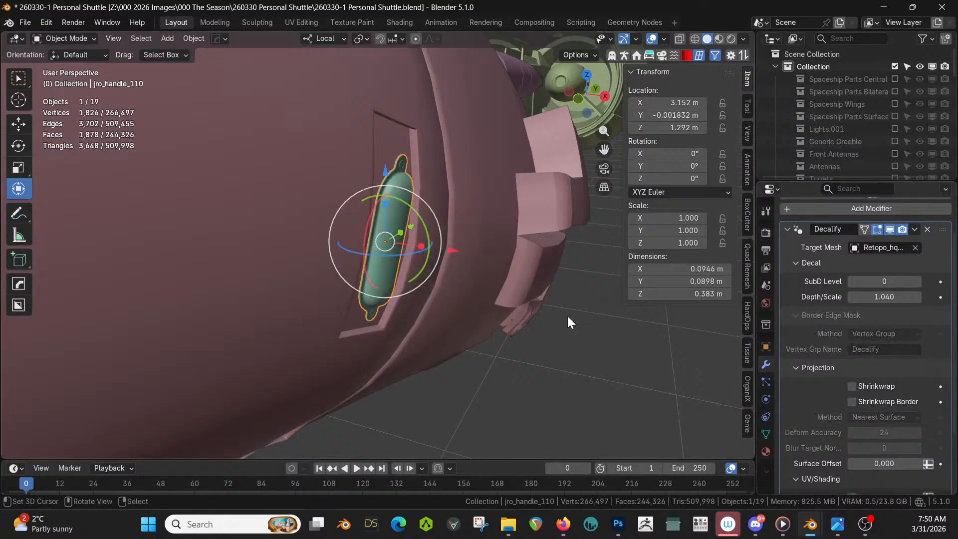
{"action": "middle_click_drag", "start_coordinate": [567, 314], "coordinate": [406, 336]}
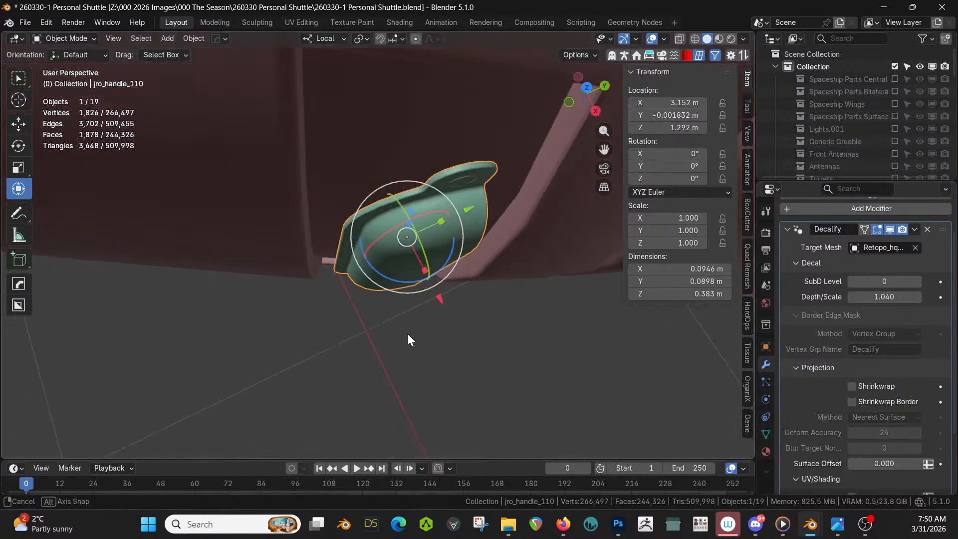
{"action": "left_click", "coordinate": [927, 229]}
Try to scale the handle down slightly along its local X axis.
{"action": "middle_click_drag", "start_coordinate": [442, 253], "coordinate": [442, 294]}
{"action": "key", "text": "s"}
{"action": "key", "text": "x"}
{"action": "key", "text": "x"}
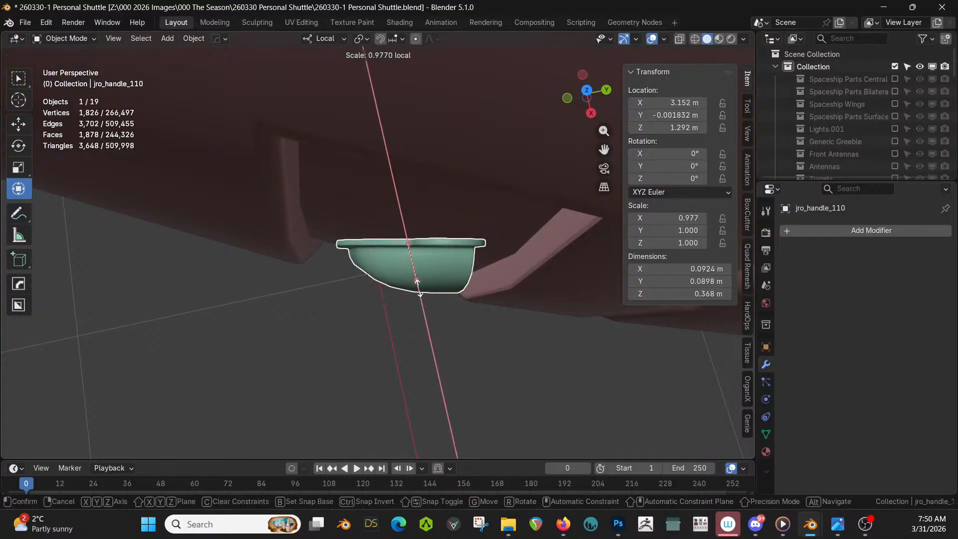
{"action": "left_click", "coordinate": [418, 284]}
{"action": "key", "text": "ctrl+z"}
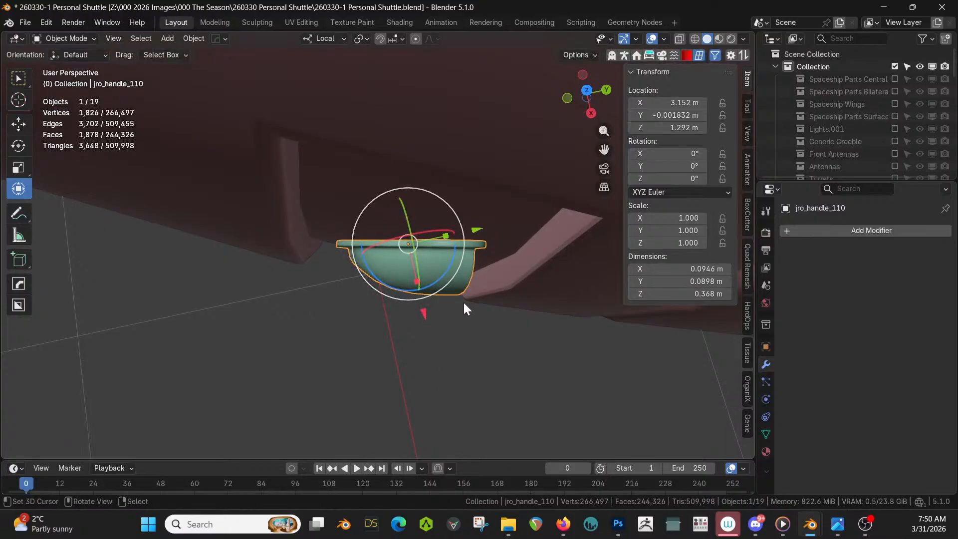
Adjust the handle's angle in the recess by rotating it about -11.5° and about 10.8° around its local Z axis.
{"action": "key", "text": "r"}
{"action": "key", "text": "z"}
{"action": "key", "text": "z"}
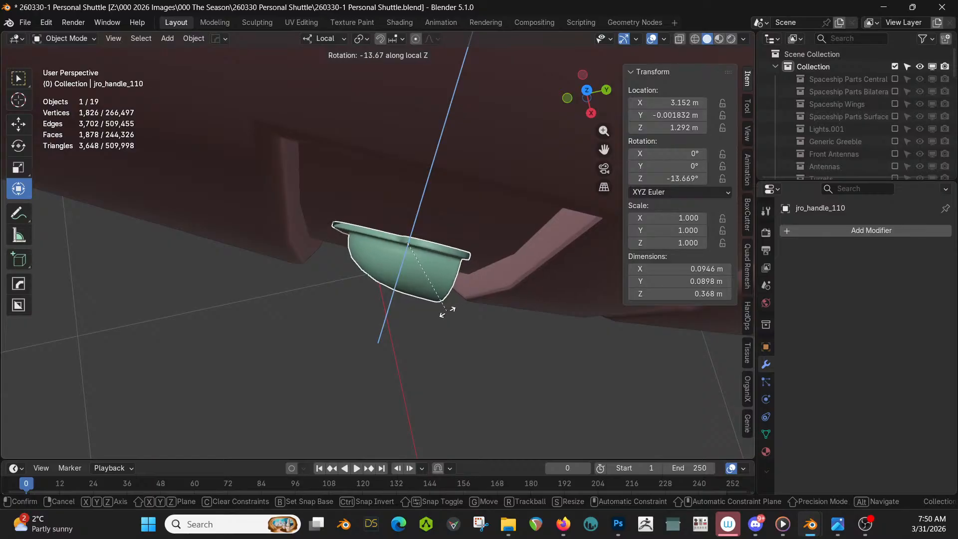
{"action": "left_click", "coordinate": [447, 310]}
{"action": "middle_click_drag", "start_coordinate": [446, 310], "coordinate": [439, 269]}
{"action": "key", "text": "r"}
{"action": "key", "text": "z"}
{"action": "key", "text": "z"}
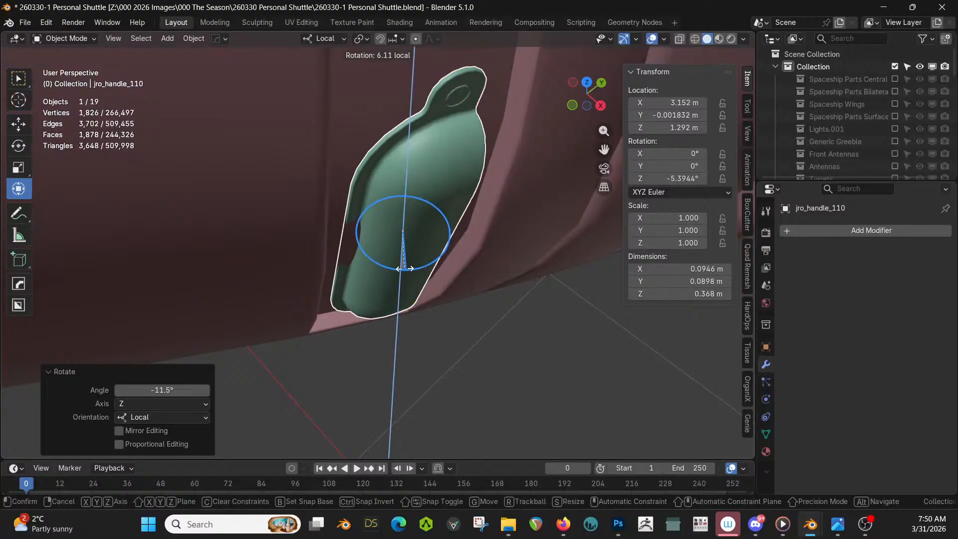
{"action": "left_click", "coordinate": [418, 274]}
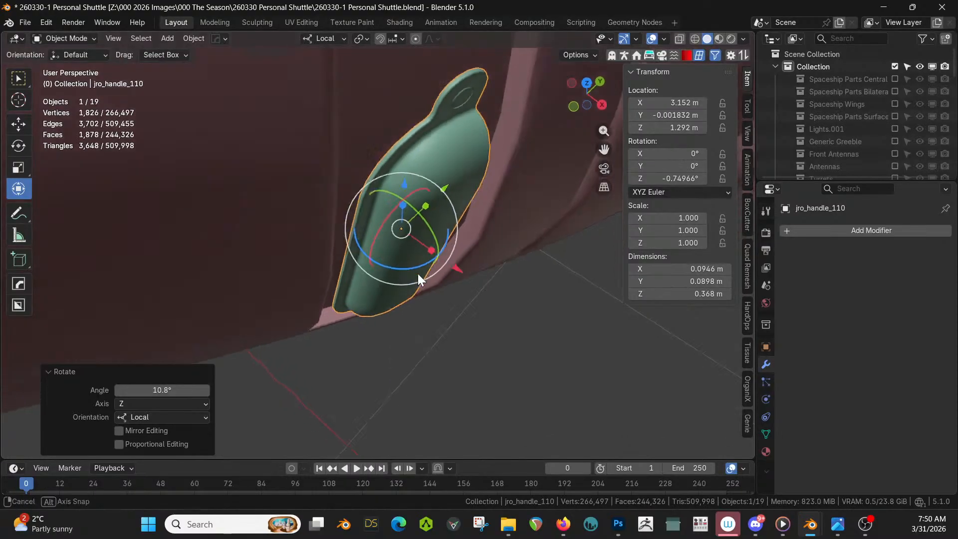
Isolate the handle, select the coplanar faces of its flat back flange, and extrude them toward the hull.
{"action": "middle_click_drag", "start_coordinate": [417, 273], "coordinate": [566, 252]}
{"action": "key", "text": "KP_Divide"}
{"action": "key", "text": "Tab"}
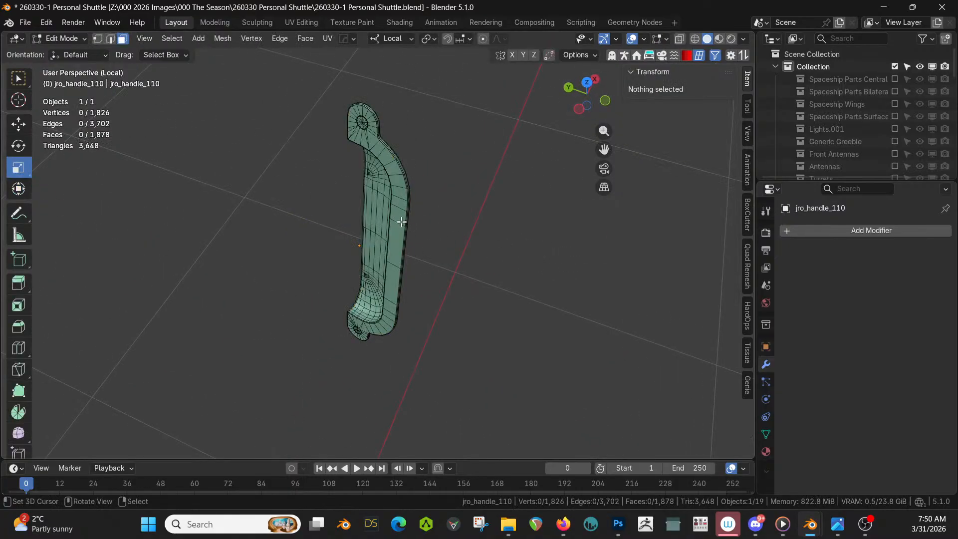
{"action": "left_click", "coordinate": [401, 222]}
{"action": "key", "text": "shift+g"}
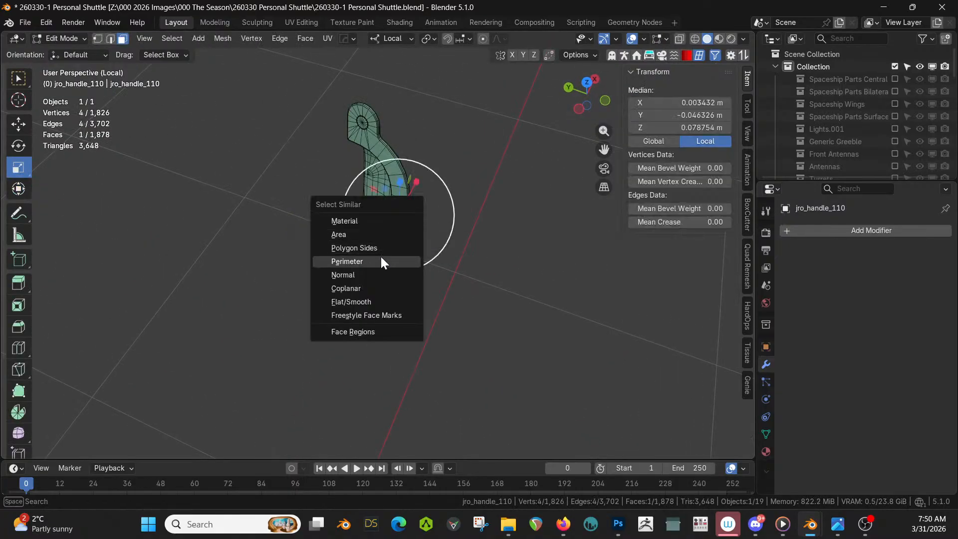
{"action": "left_click", "coordinate": [376, 288]}
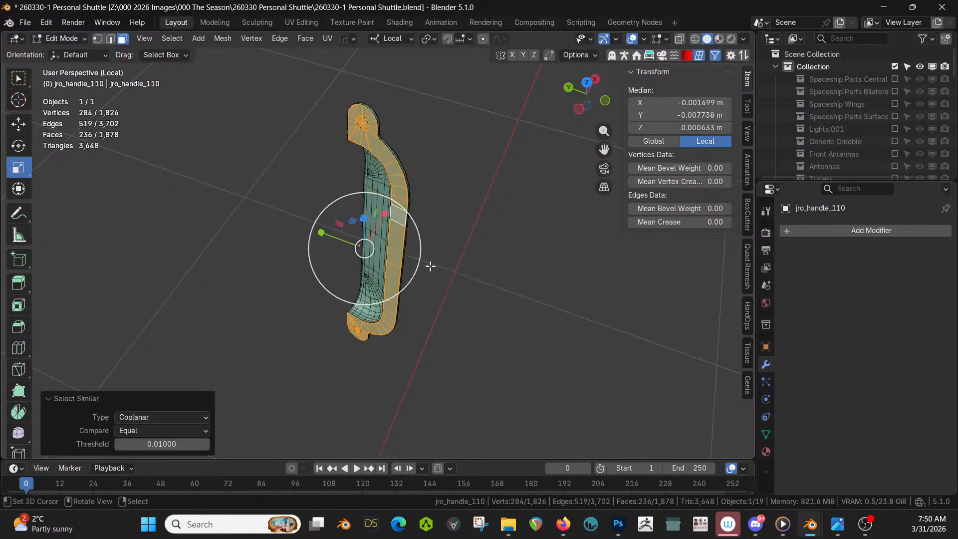
{"action": "middle_click_drag", "start_coordinate": [430, 267], "coordinate": [282, 188]}
{"action": "key", "text": "e"}
{"action": "left_click", "coordinate": [373, 317]}
{"action": "key", "text": "KP_Divide"}
{"action": "scroll", "coordinate": [332, 187], "scroll_direction": "down", "scroll_amount": 5}
{"action": "key", "text": "Tab"}
Mirror the handle to the opposite side of the shuttle across the X axis, using the hull as the active origin.
{"action": "scroll", "coordinate": [335, 185], "scroll_direction": "down", "scroll_amount": 6}
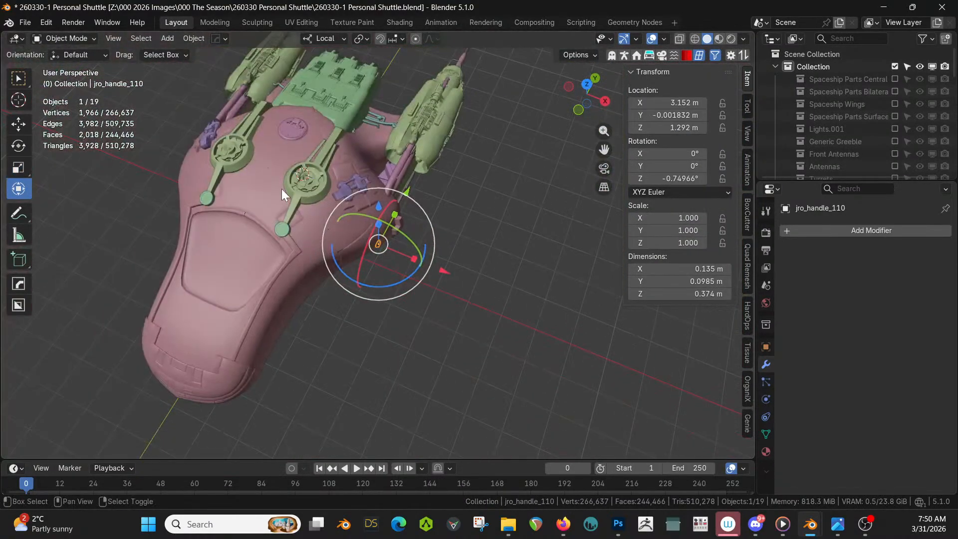
{"action": "left_click", "coordinate": [272, 178], "text": "shift"}
{"action": "key", "text": "alt+x"}
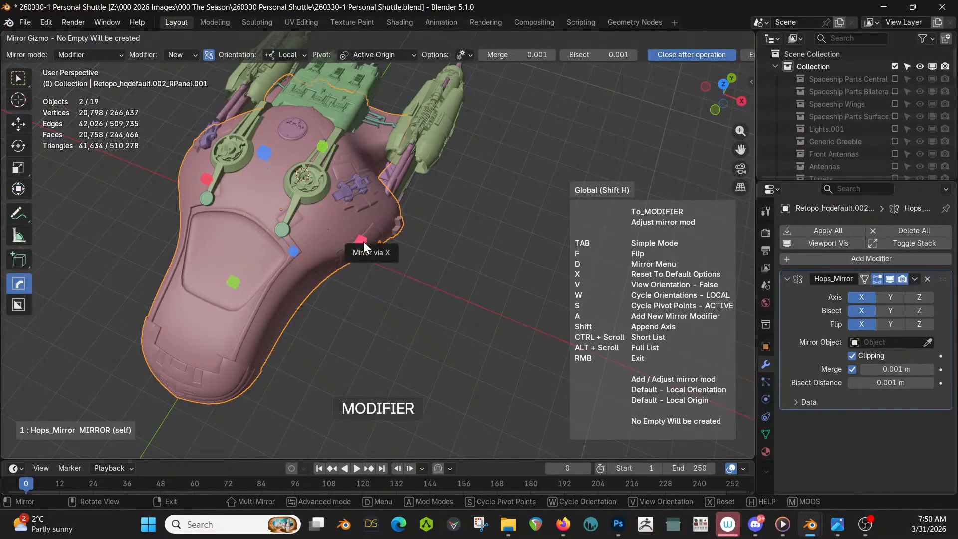
{"action": "left_click", "coordinate": [363, 241]}
{"action": "middle_click_drag", "start_coordinate": [395, 271], "coordinate": [493, 344]}
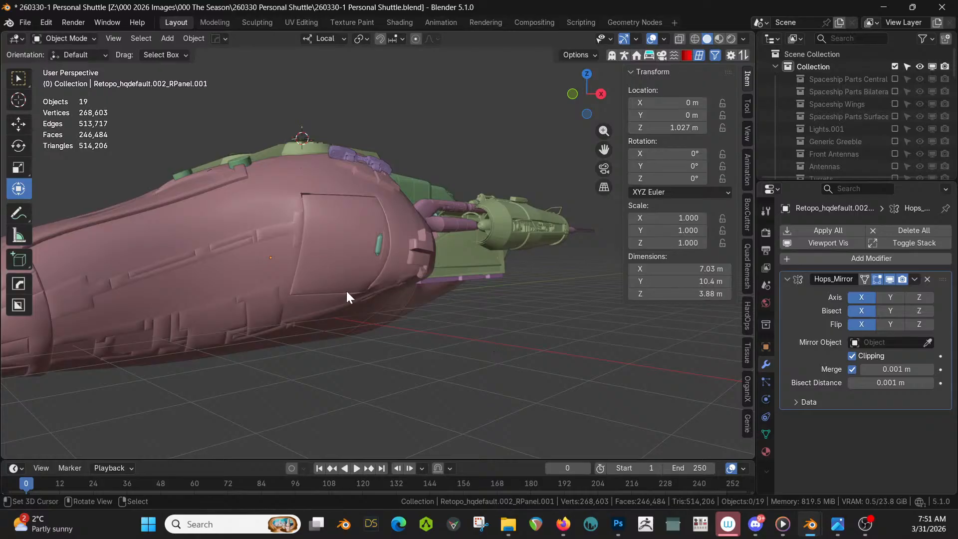
Place the jro_attachment_011 kitbash part on the hull's upper side, outboard of the round green antenna foot.
{"action": "middle_click_drag", "start_coordinate": [348, 298], "coordinate": [417, 379]}
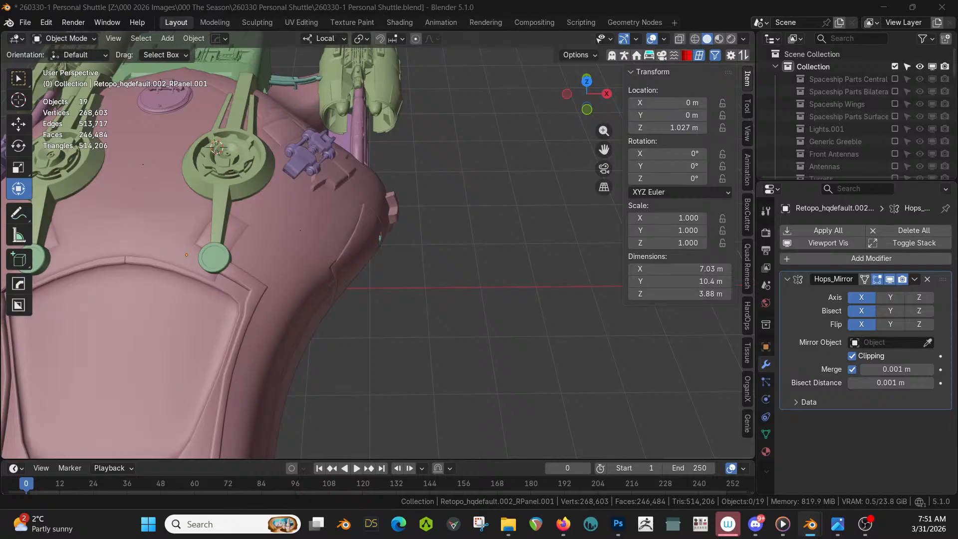
{"action": "left_click_drag", "start_coordinate": [448, 51], "coordinate": [291, 235]}
{"action": "key", "text": "KP_Decimal"}
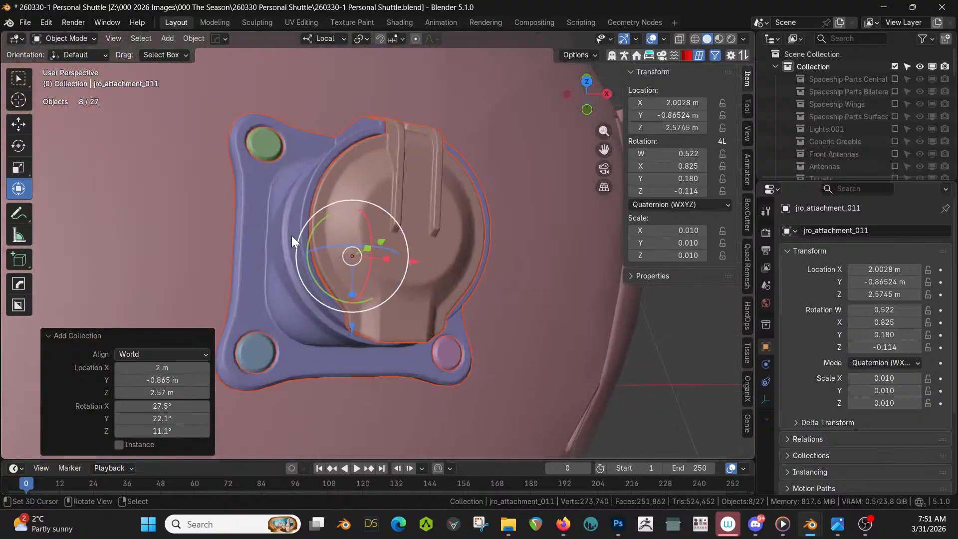
{"action": "middle_click_drag", "start_coordinate": [291, 235], "coordinate": [136, 174]}
Isolate the attachment's parts and join them into the base mesh.
{"action": "key", "text": "KP_Divide"}
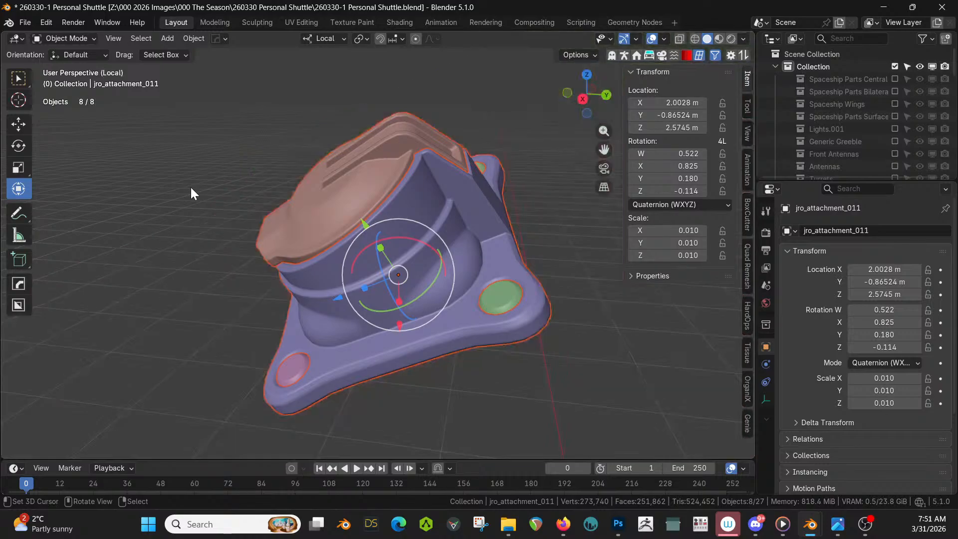
{"action": "left_click", "coordinate": [460, 330], "text": "shift"}
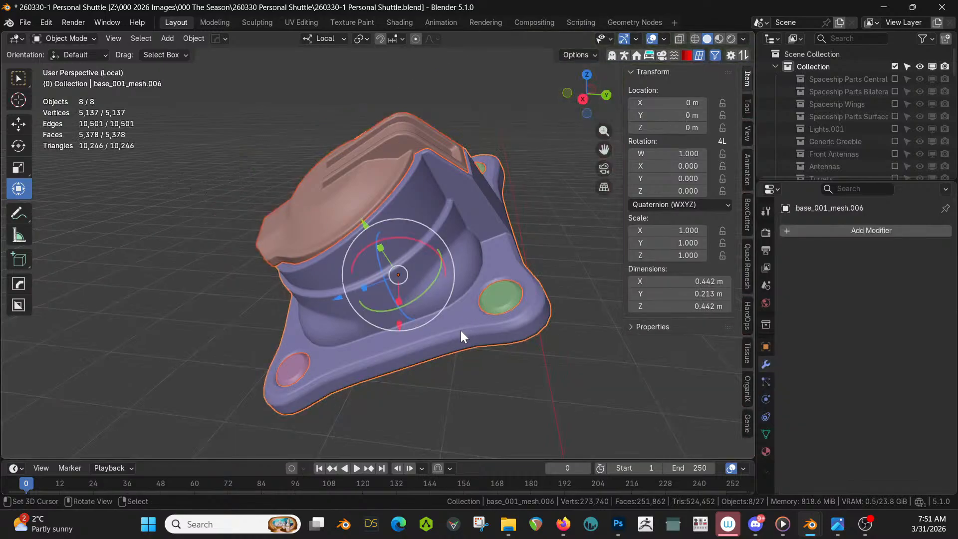
{"action": "key", "text": "ctrl+j"}
{"action": "middle_click_drag", "start_coordinate": [456, 331], "coordinate": [508, 357]}
{"action": "key", "text": "KP_Divide"}
In top view, rotate the attachment about 47.7° around its local Y axis.
{"action": "scroll", "coordinate": [516, 289], "scroll_direction": "down", "scroll_amount": 8}
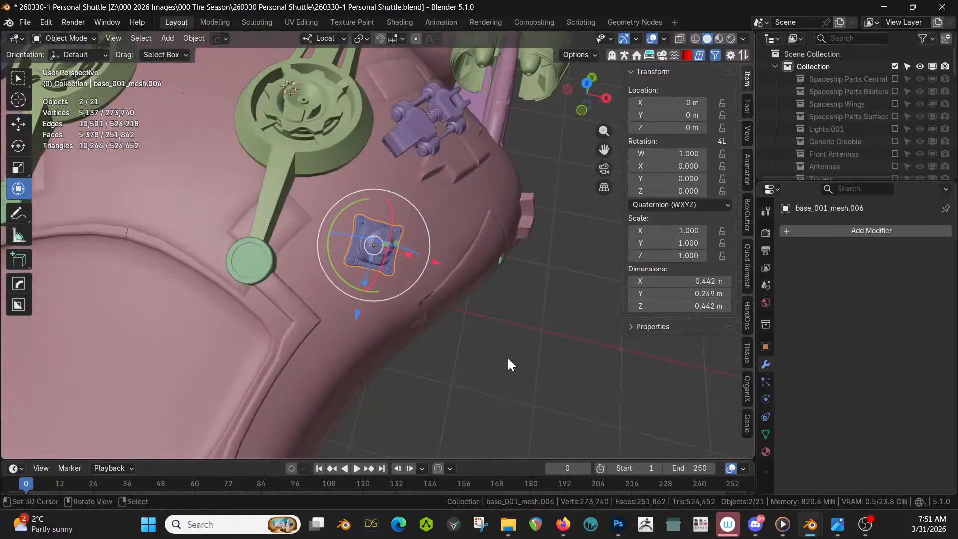
{"action": "key", "text": "KP_5"}
{"action": "key", "text": "KP_7"}
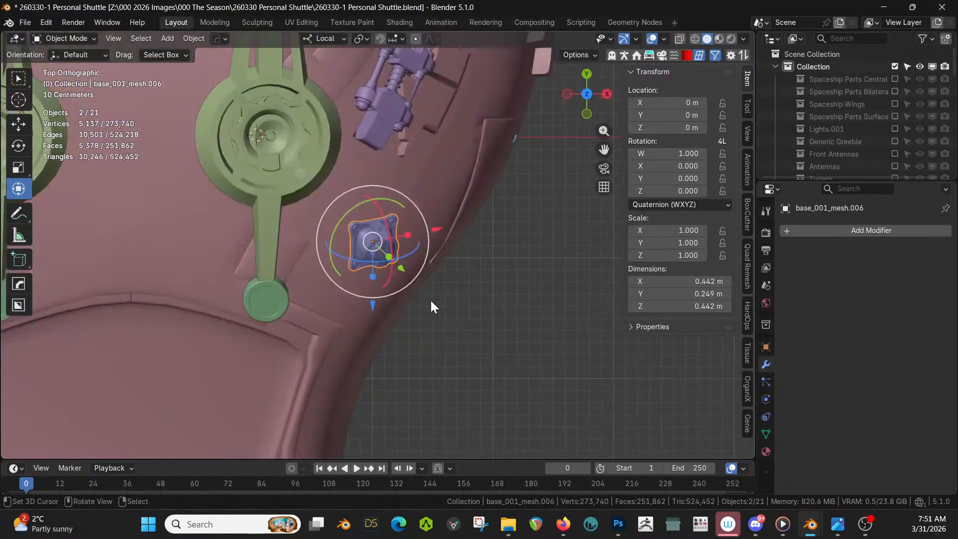
{"action": "key", "text": "r"}
{"action": "key", "text": "y"}
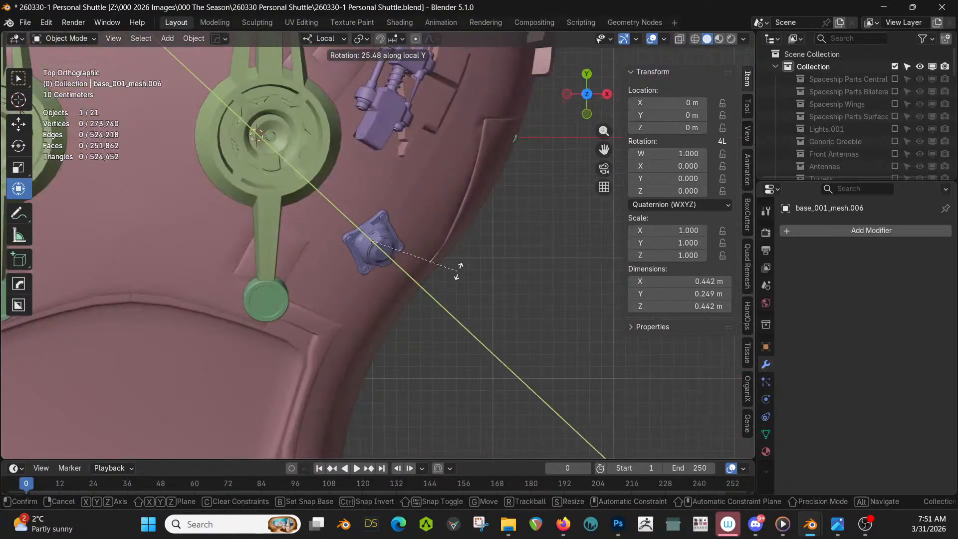
{"action": "left_click", "coordinate": [473, 236]}
Flatten the hull attachment by scaling it to about 0.372 along its local Y axis.
{"action": "middle_click_drag", "start_coordinate": [473, 236], "coordinate": [498, 128]}
{"action": "scroll", "coordinate": [498, 128], "scroll_direction": "up", "scroll_amount": 2}
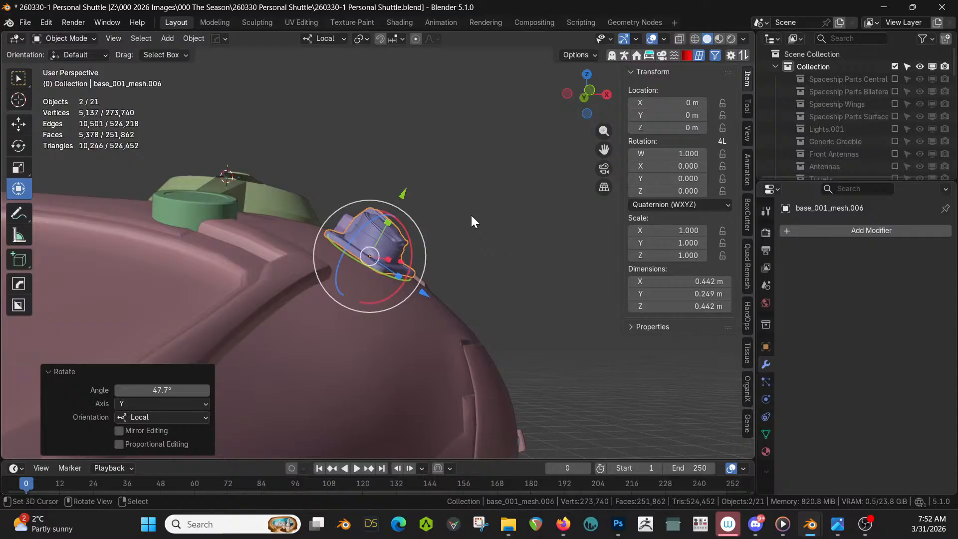
{"action": "left_click", "coordinate": [382, 225]}
{"action": "key", "text": "s"}
{"action": "key", "text": "y"}
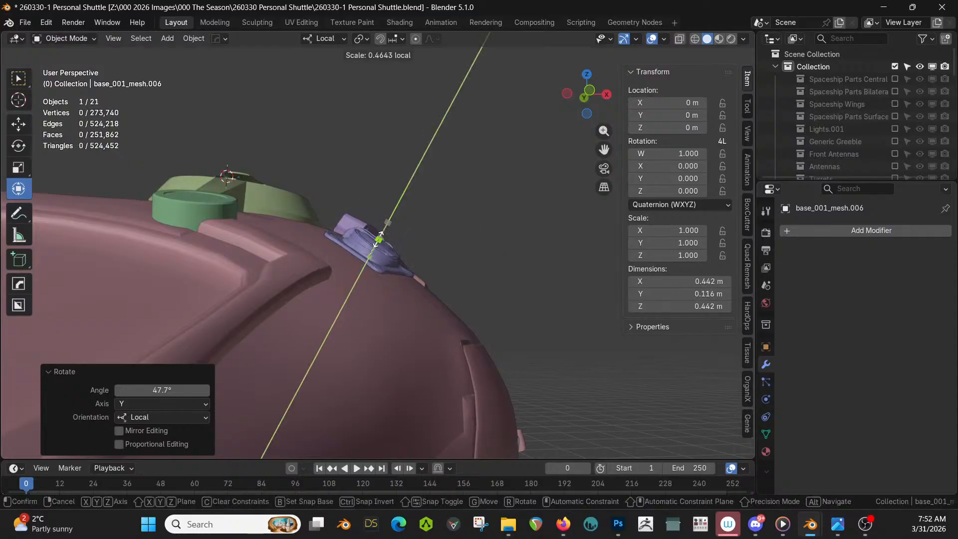
{"action": "left_click", "coordinate": [378, 242]}
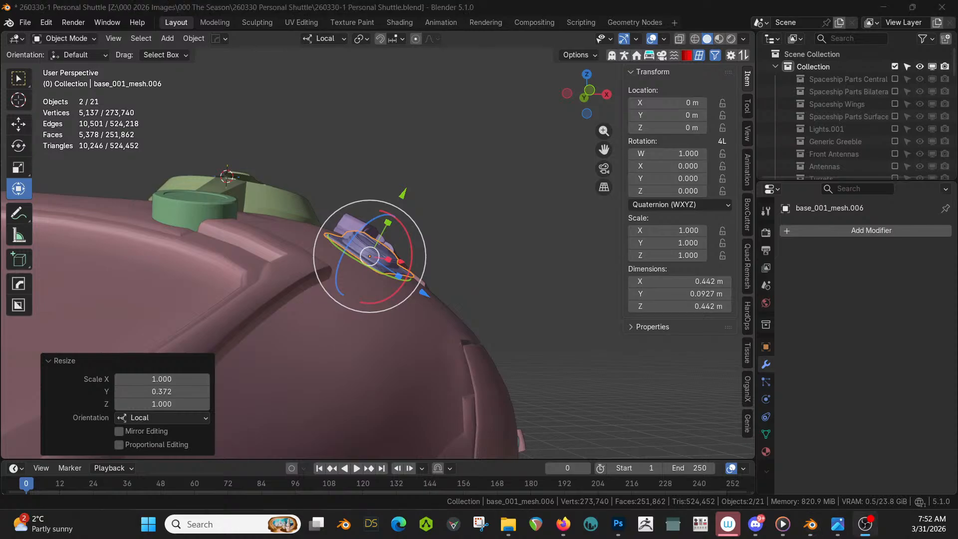
Isolate the flattened attachment and select all coplanar faces of its flat underside in face edit mode.
{"action": "middle_click_drag", "start_coordinate": [364, 307], "coordinate": [456, 254]}
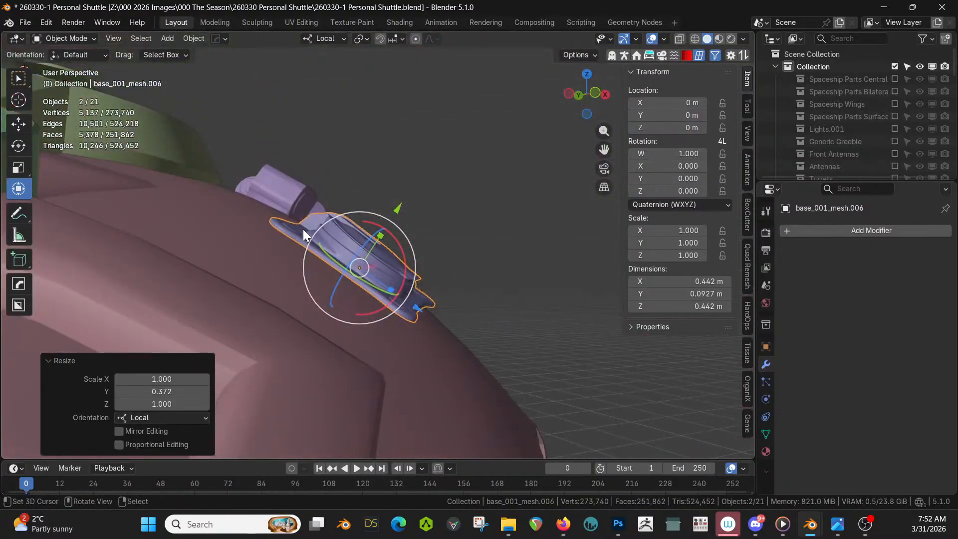
{"action": "key", "text": "KP_Divide"}
{"action": "middle_click_drag", "start_coordinate": [303, 229], "coordinate": [429, 211]}
{"action": "key", "text": "Tab"}
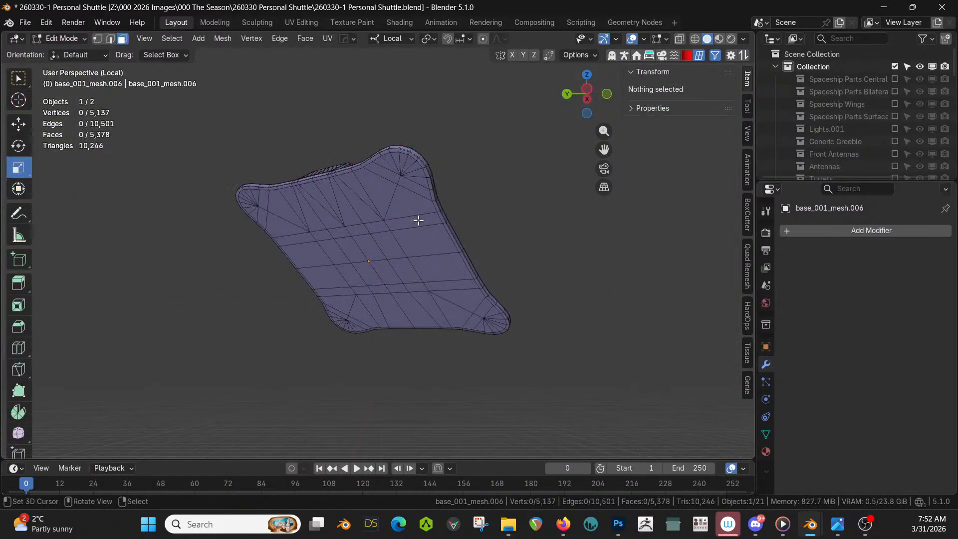
{"action": "left_click", "coordinate": [360, 258]}
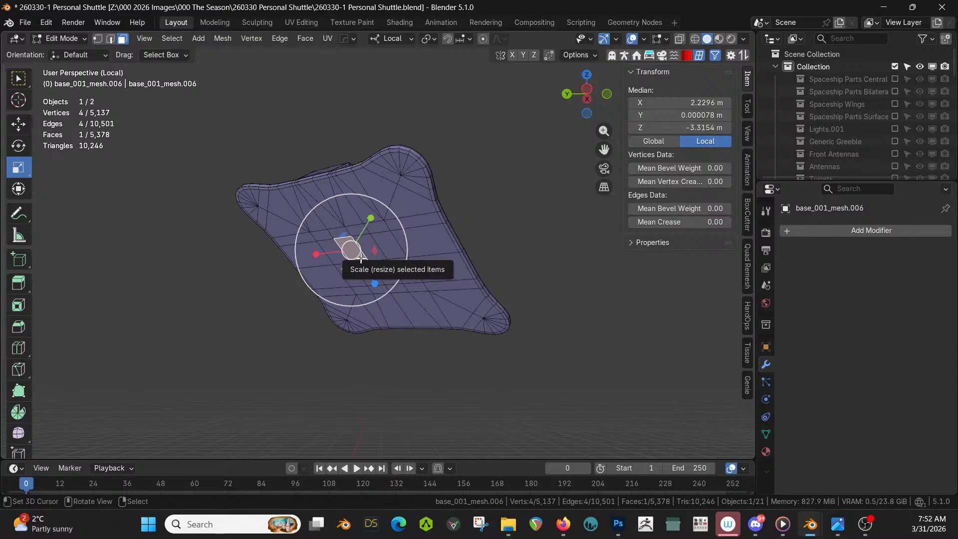
{"action": "key", "text": "shift+g"}
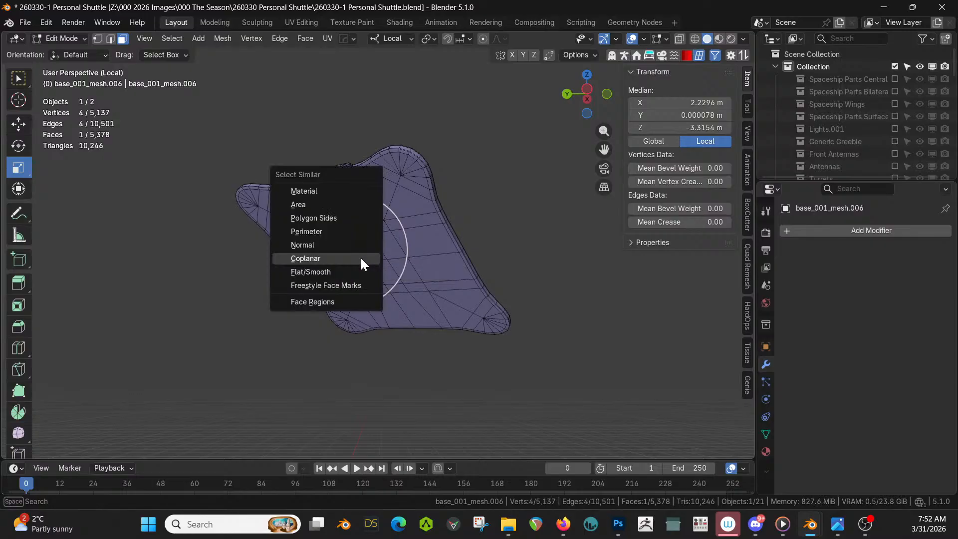
{"action": "left_click", "coordinate": [359, 256]}
Try to move the underside faces about -0.011 m along local Y with smooth proportional editing at size 0.263, with the hull shown again.
{"action": "key", "text": "o"}
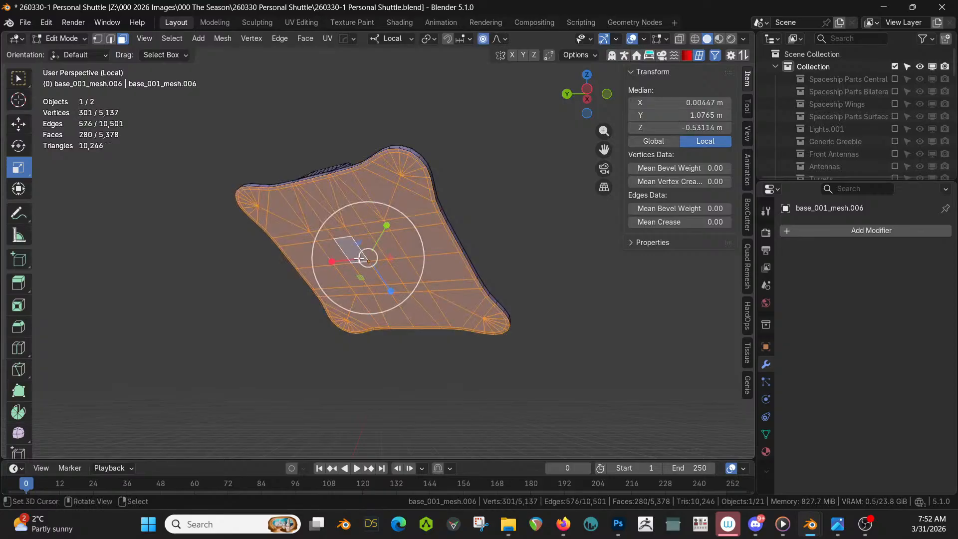
{"action": "key", "text": "KP_Divide"}
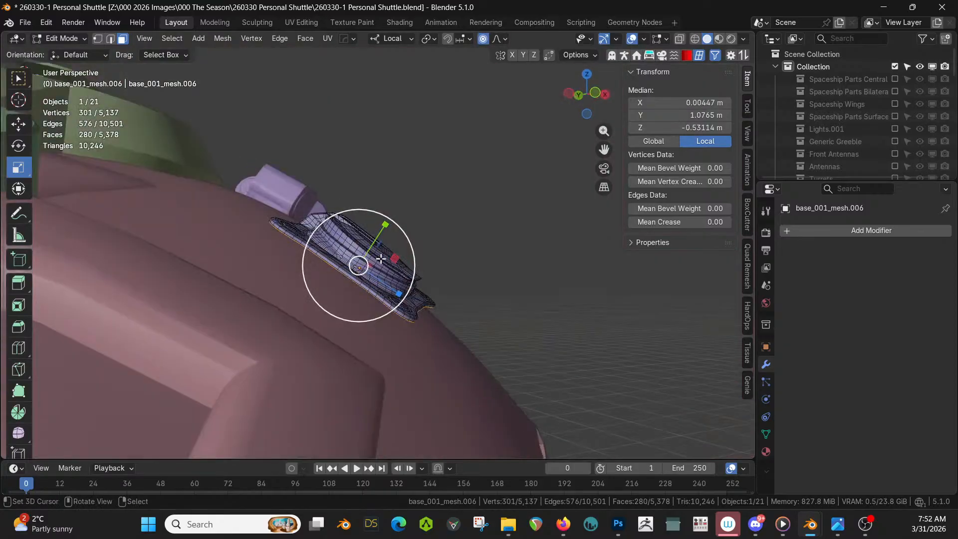
{"action": "key", "text": "g"}
{"action": "key", "text": "y"}
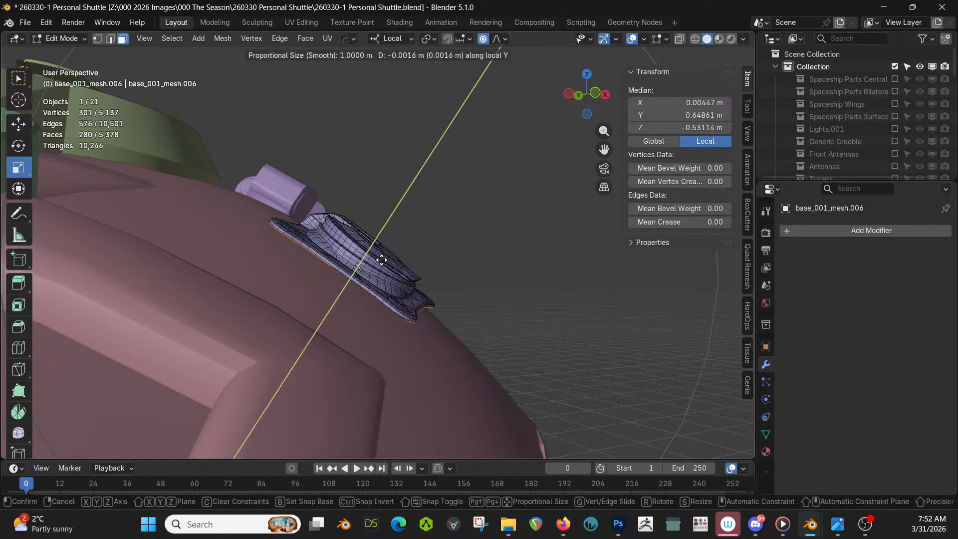
{"action": "scroll", "coordinate": [382, 261], "scroll_direction": "up", "scroll_amount": 6}
{"action": "scroll", "coordinate": [381, 262], "scroll_direction": "up", "scroll_amount": 7}
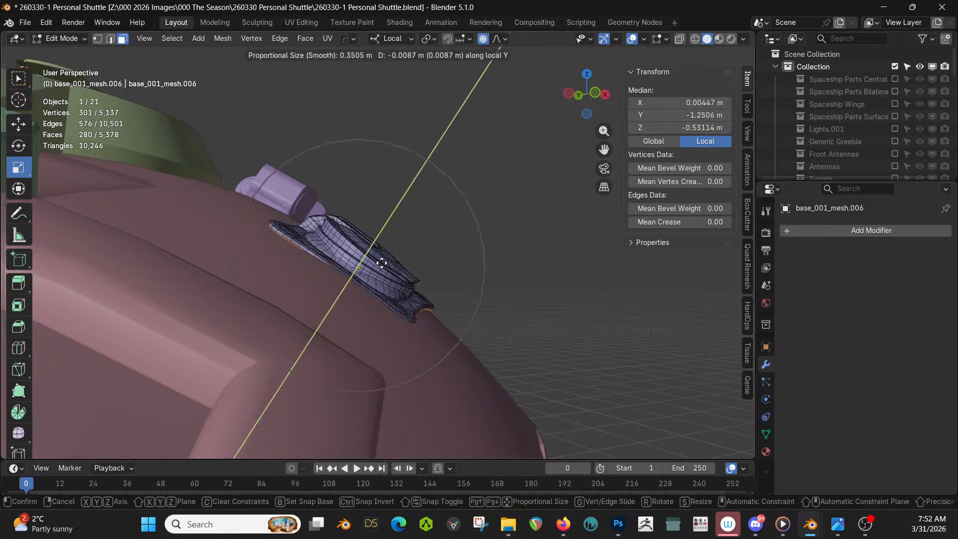
{"action": "scroll", "coordinate": [381, 262], "scroll_direction": "up", "scroll_amount": 1}
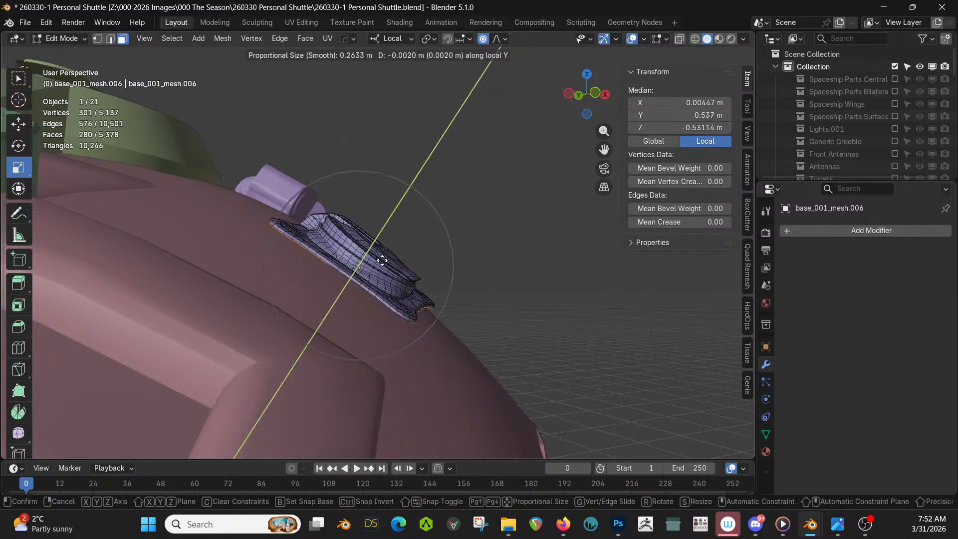
{"action": "left_click", "coordinate": [380, 263]}
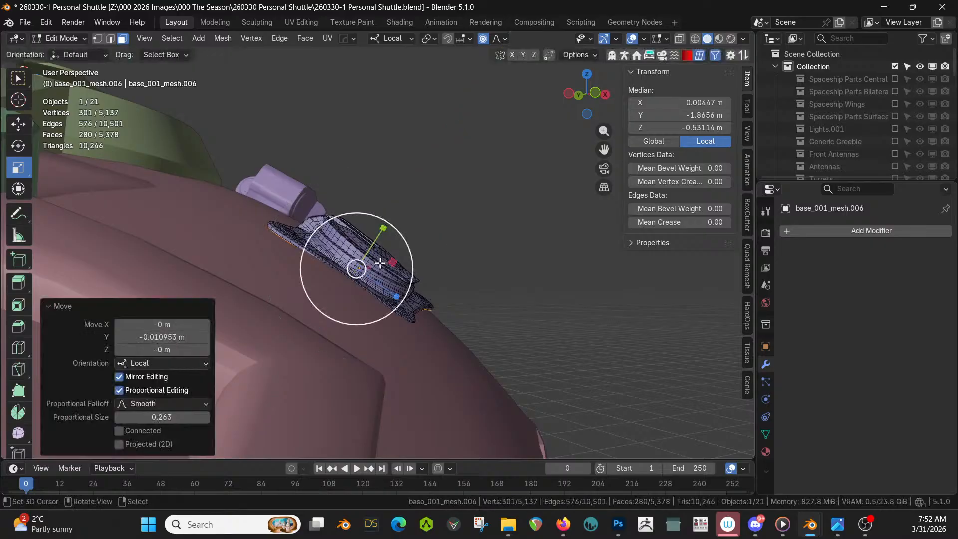
{"action": "middle_click_drag", "start_coordinate": [380, 263], "coordinate": [279, 306]}
{"action": "key", "text": "ctrl+z"}
Extrude the underside faces about 0.041 m into the hull, and rotate the whole attachment 1.77° around its local Z axis.
{"action": "middle_click_drag", "start_coordinate": [367, 299], "coordinate": [241, 265]}
{"action": "key", "text": "e"}
{"action": "left_click", "coordinate": [440, 259]}
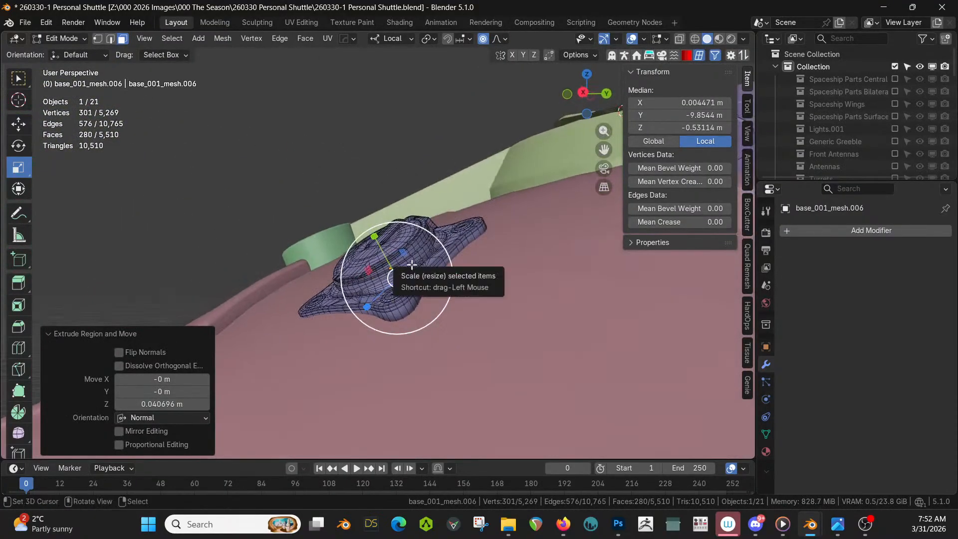
{"action": "key", "text": "Tab"}
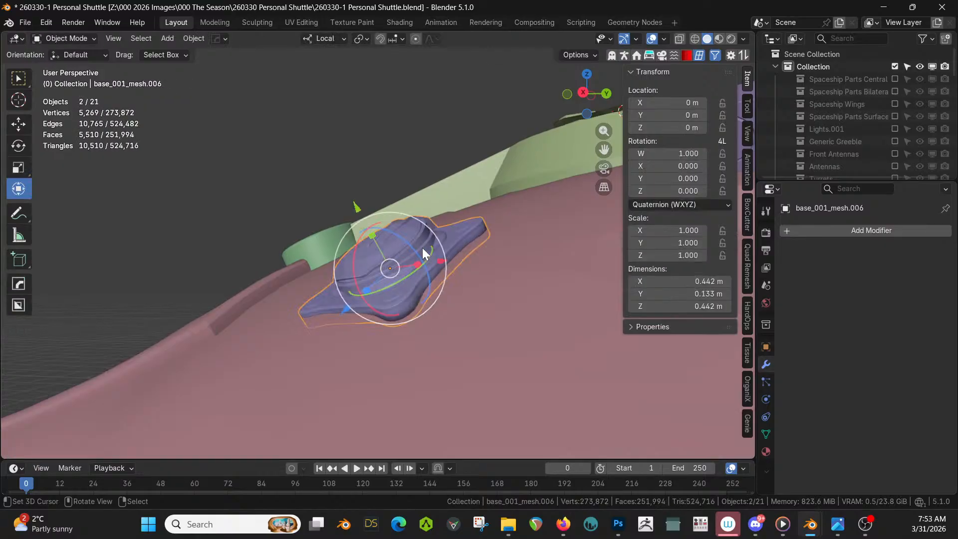
{"action": "left_click_drag", "start_coordinate": [403, 238], "coordinate": [406, 241]}
Mirror the attachment to the opposite side of the shuttle across the X axis, using the hull as the active origin.
{"action": "middle_click_drag", "start_coordinate": [417, 246], "coordinate": [456, 283]}
{"action": "scroll", "coordinate": [442, 277], "scroll_direction": "down", "scroll_amount": 6}
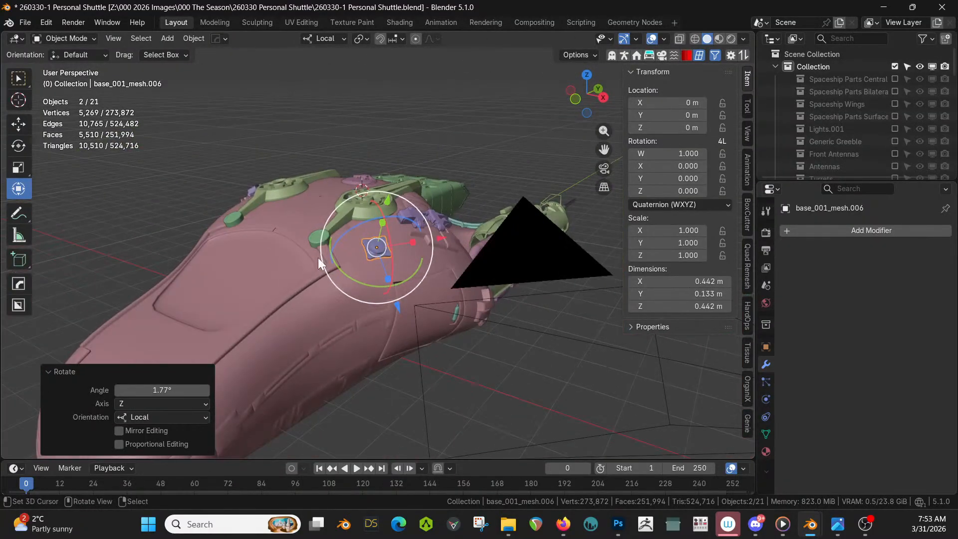
{"action": "left_click", "coordinate": [307, 214], "text": "shift"}
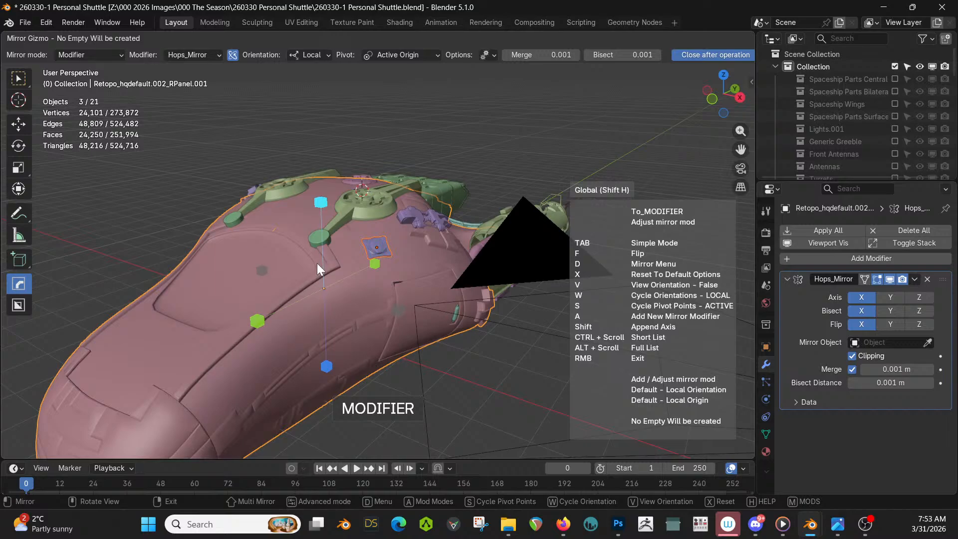
{"action": "left_click", "coordinate": [399, 309]}
{"action": "middle_click_drag", "start_coordinate": [400, 308], "coordinate": [473, 277]}
{"action": "left_click", "coordinate": [473, 277]}
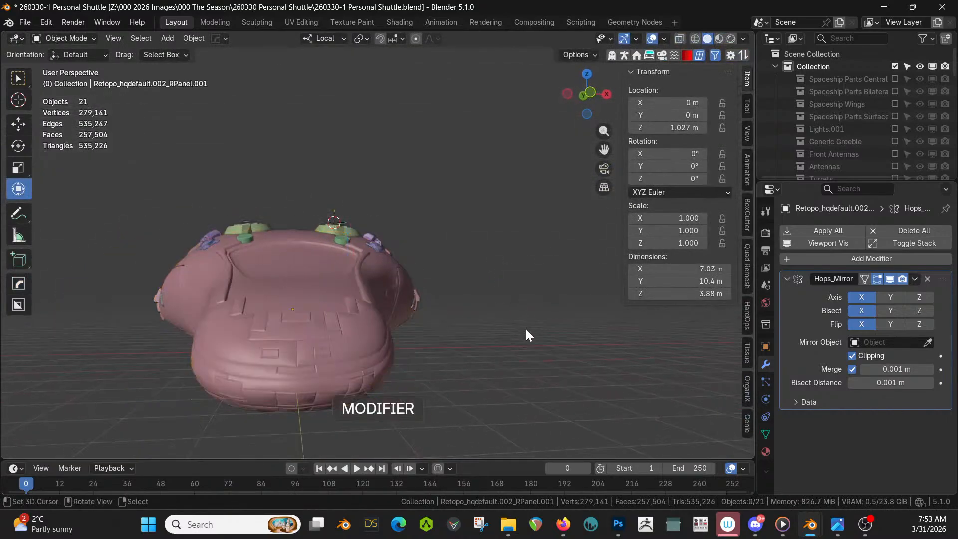
Place the jro_attachment_009 kitbash part on the underside of the purple wing plate, near its outer edge.
{"action": "middle_click_drag", "start_coordinate": [525, 329], "coordinate": [381, 360]}
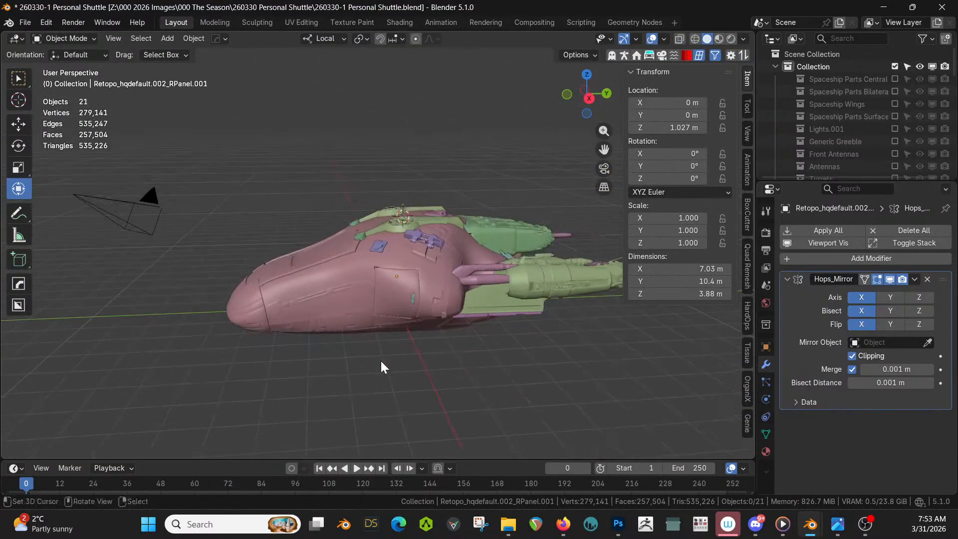
{"action": "scroll", "coordinate": [381, 360], "scroll_direction": "up", "scroll_amount": 1}
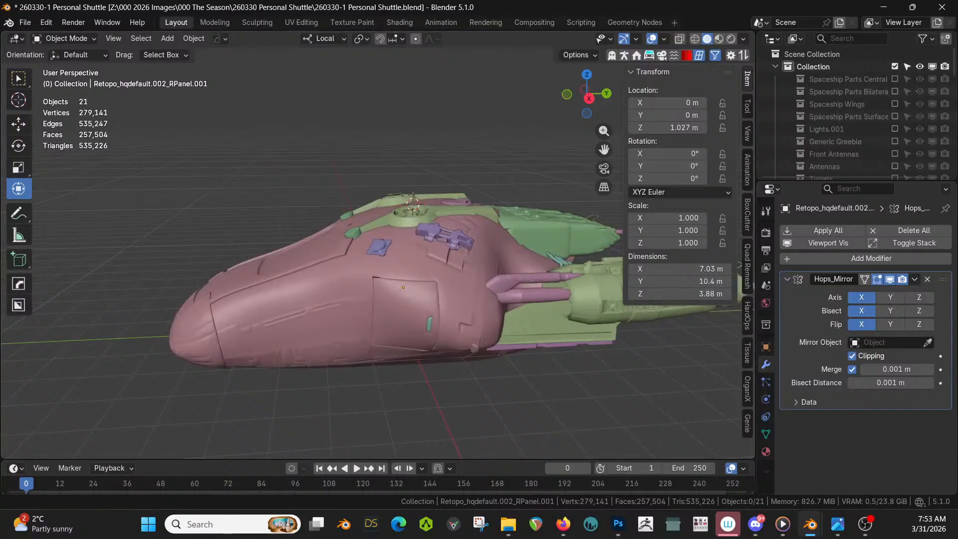
{"action": "middle_click_drag", "start_coordinate": [449, 182], "coordinate": [334, 429]}
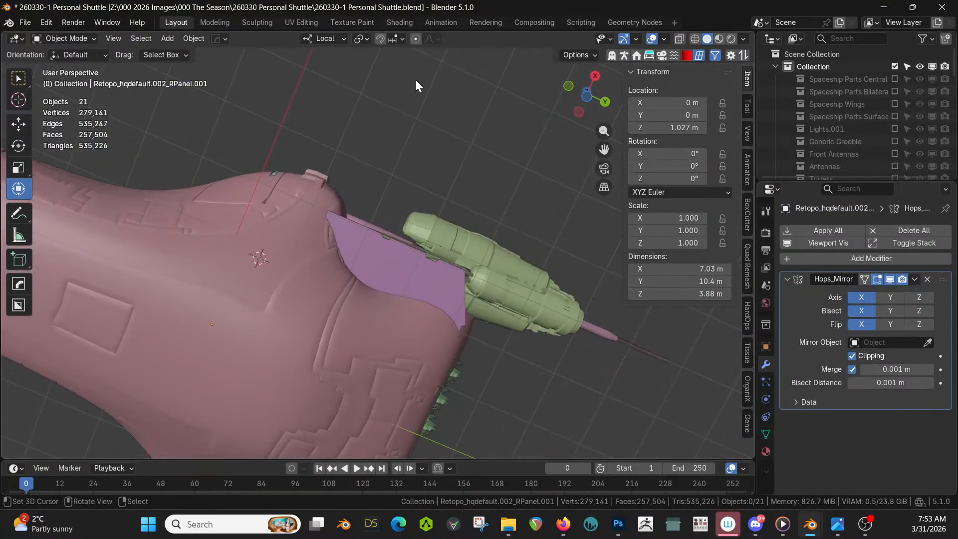
{"action": "scroll", "coordinate": [438, 237], "scroll_direction": "up", "scroll_amount": 2}
{"action": "middle_click_drag", "start_coordinate": [439, 237], "coordinate": [297, 266]}
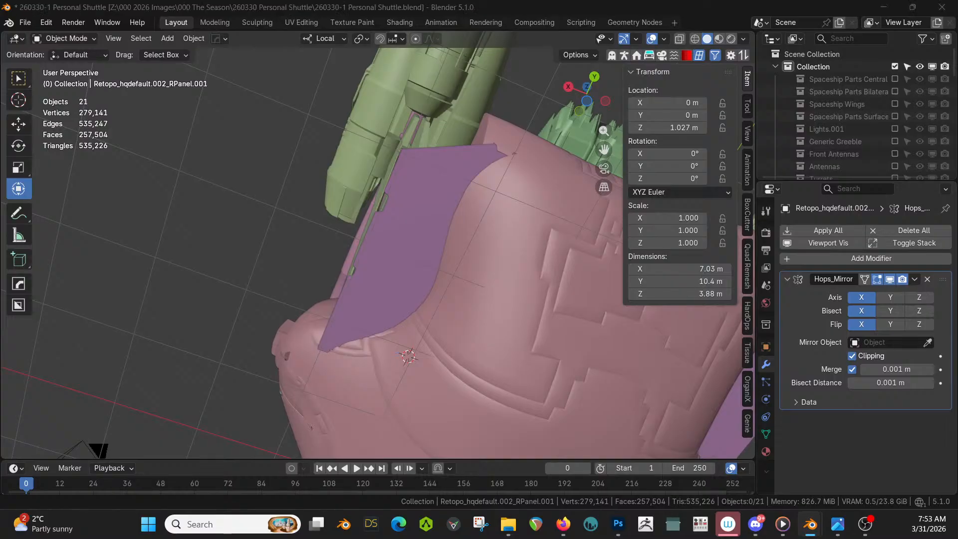
{"action": "left_click_drag", "start_coordinate": [489, 49], "coordinate": [379, 250]}
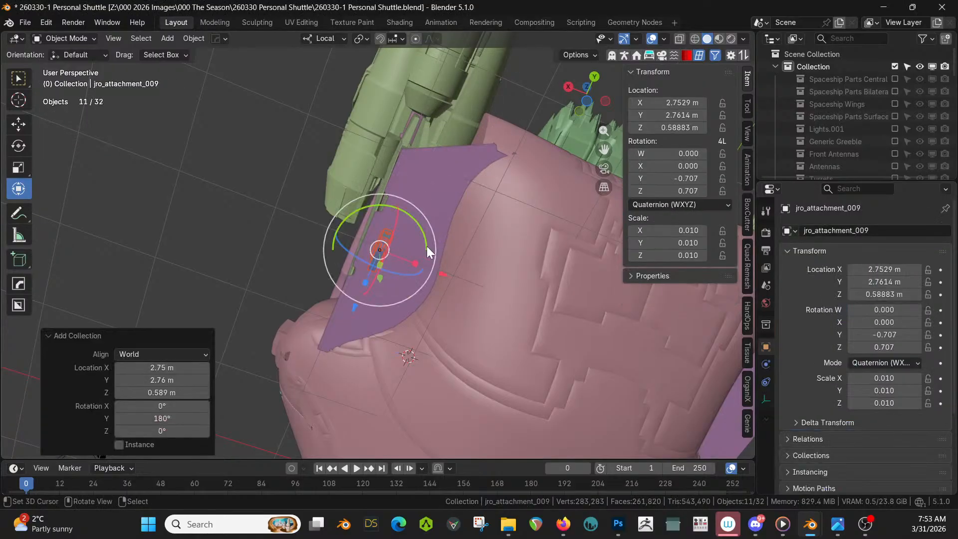
Move the latch attachment along its local Y axis into the wing plate's underside, to a Z location of about 0.598 m.
{"action": "key", "text": "KP_Decimal"}
{"action": "middle_click_drag", "start_coordinate": [432, 247], "coordinate": [527, 364]}
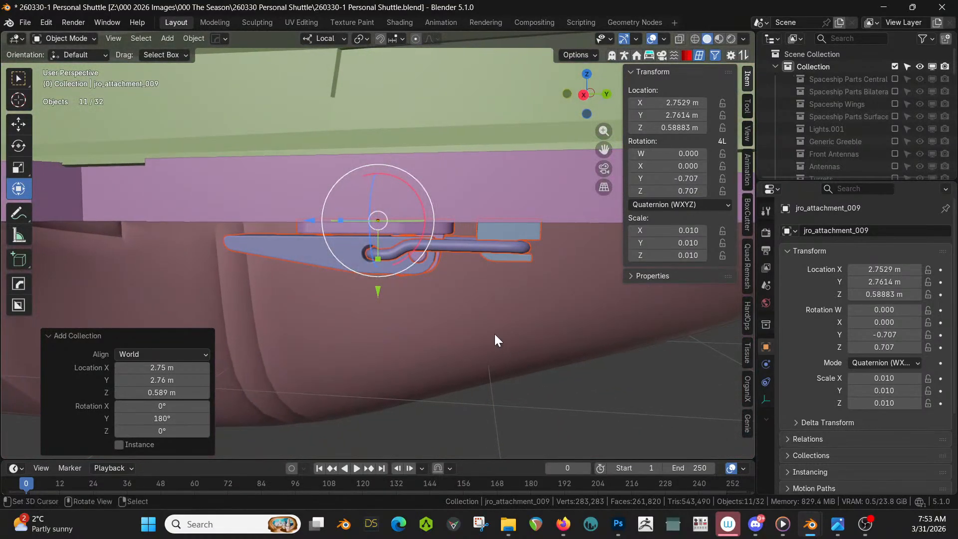
{"action": "key", "text": "g"}
{"action": "key", "text": "z"}
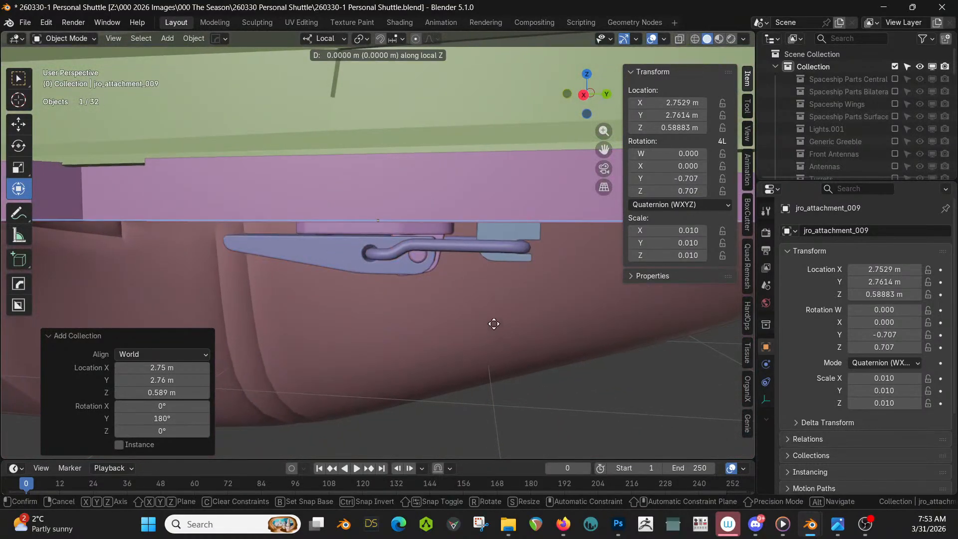
{"action": "key", "text": "y"}
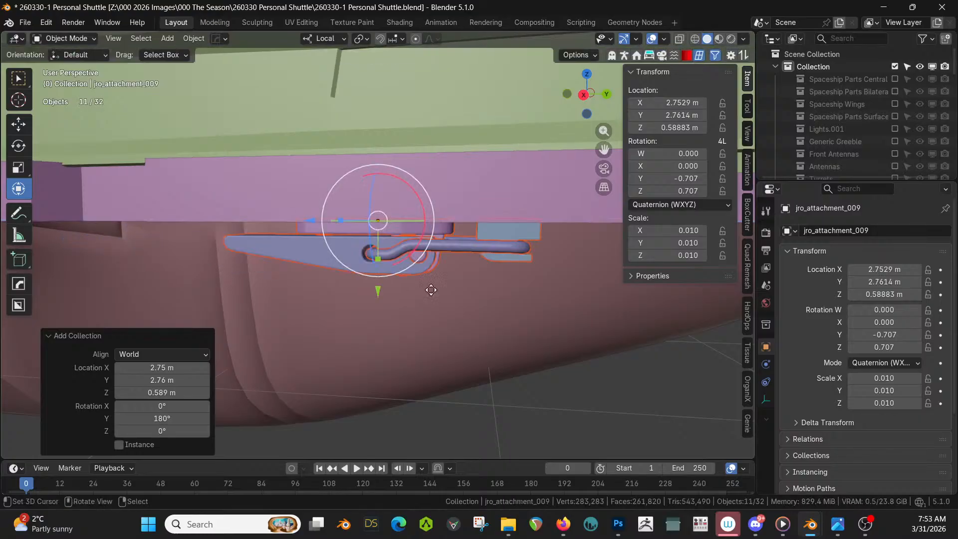
{"action": "left_click", "coordinate": [432, 284]}
Isolate the latch attachment's parts, join them into the base mesh, and return to the full scene.
{"action": "middle_click_drag", "start_coordinate": [465, 300], "coordinate": [375, 240]}
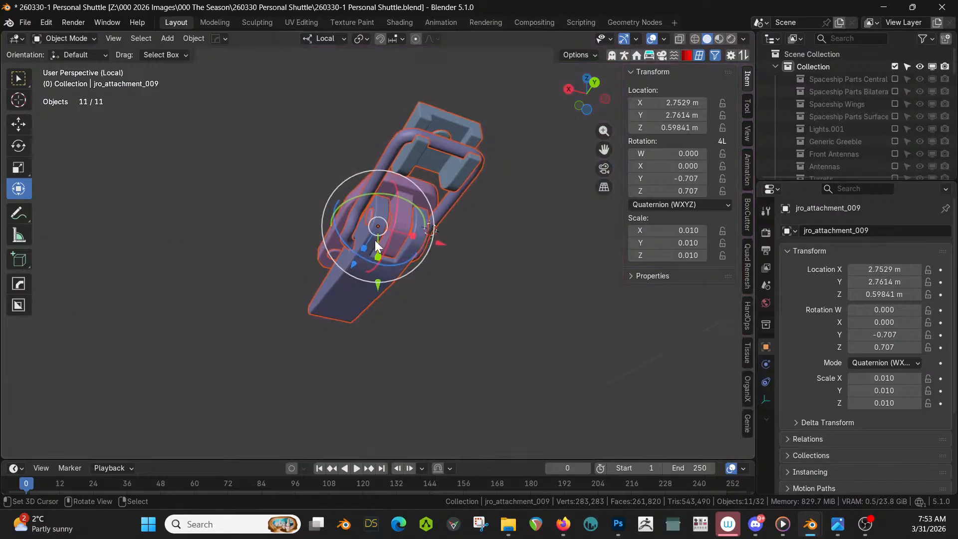
{"action": "key", "text": "KP_Divide"}
{"action": "right_click", "coordinate": [339, 216], "text": "shift"}
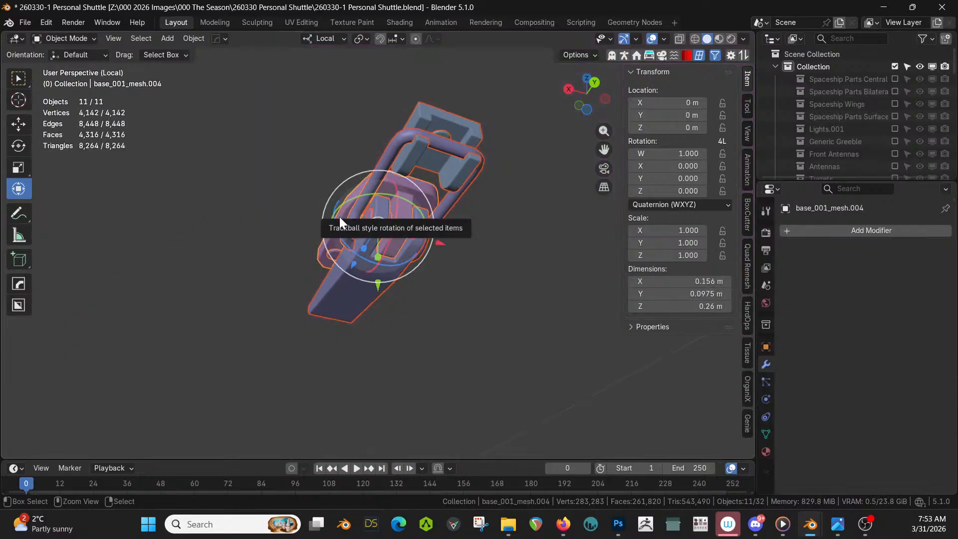
{"action": "key", "text": "ctrl+j"}
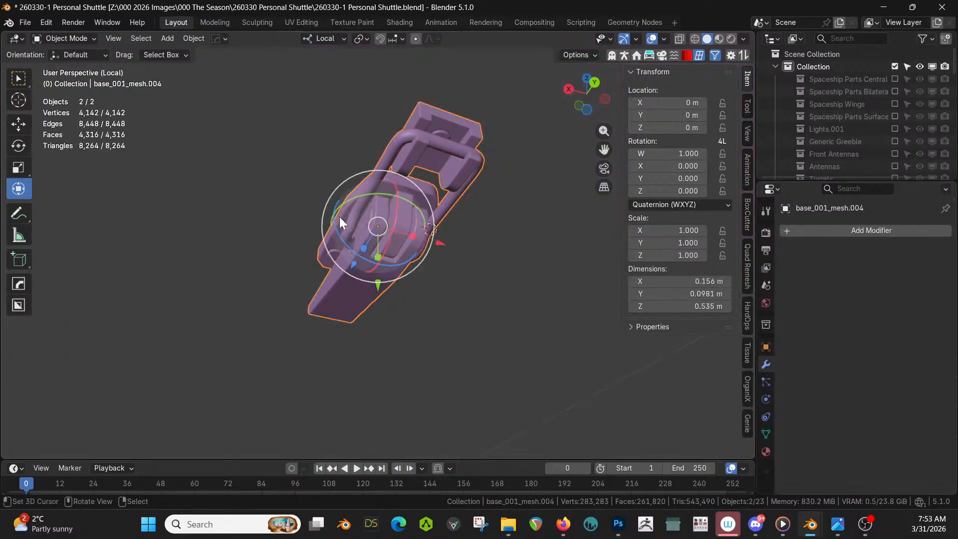
{"action": "key", "text": "Tab"}
{"action": "scroll", "coordinate": [399, 211], "scroll_direction": "down", "scroll_amount": 3}
{"action": "key", "text": "Tab"}
{"action": "key", "text": "KP_Divide"}
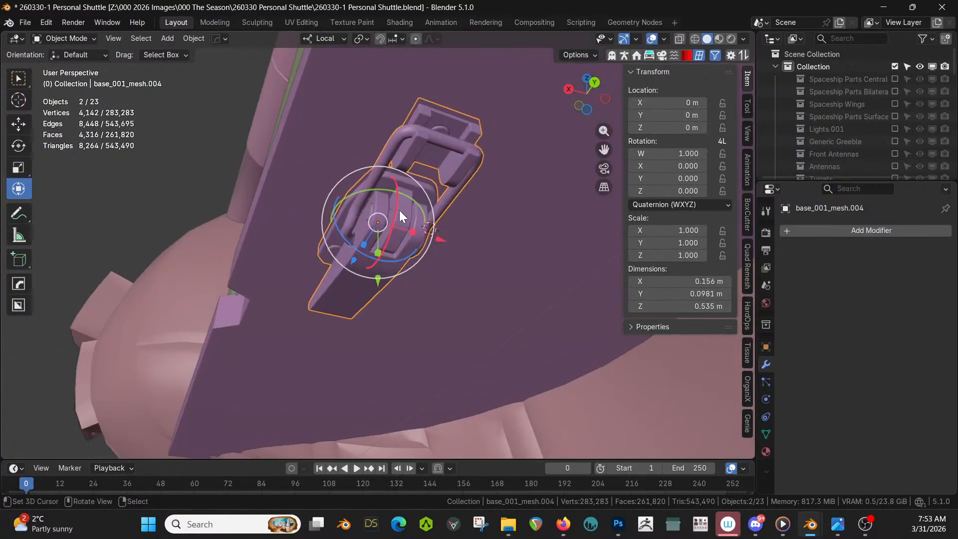
Shift the latch along its local X axis toward the wing plate's outer edge, and mirror it across X about the hull's origin.
{"action": "middle_click_drag", "start_coordinate": [469, 202], "coordinate": [498, 139]}
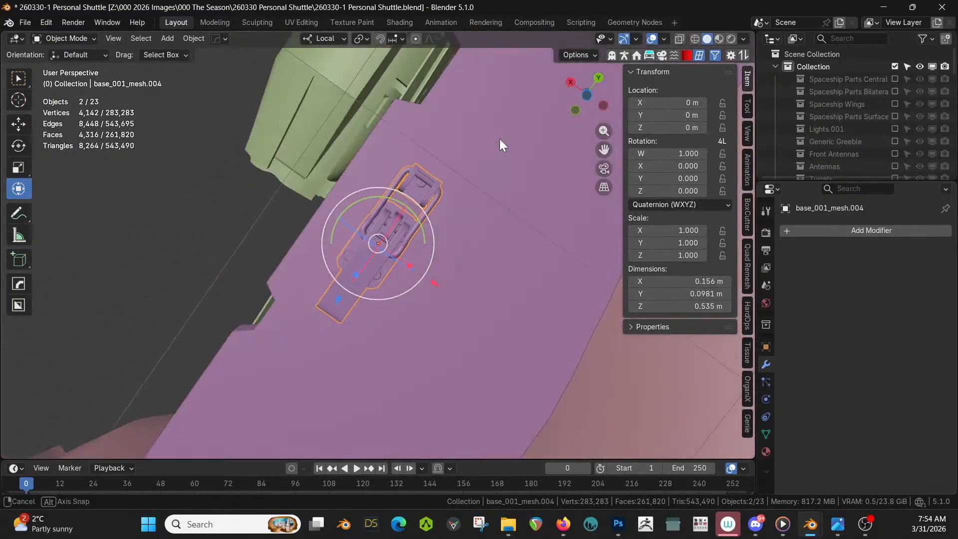
{"action": "left_click_drag", "start_coordinate": [435, 284], "coordinate": [412, 267]}
{"action": "middle_click_drag", "start_coordinate": [411, 268], "coordinate": [453, 279]}
{"action": "left_click", "coordinate": [453, 279], "text": "shift"}
{"action": "key", "text": "alt+x"}
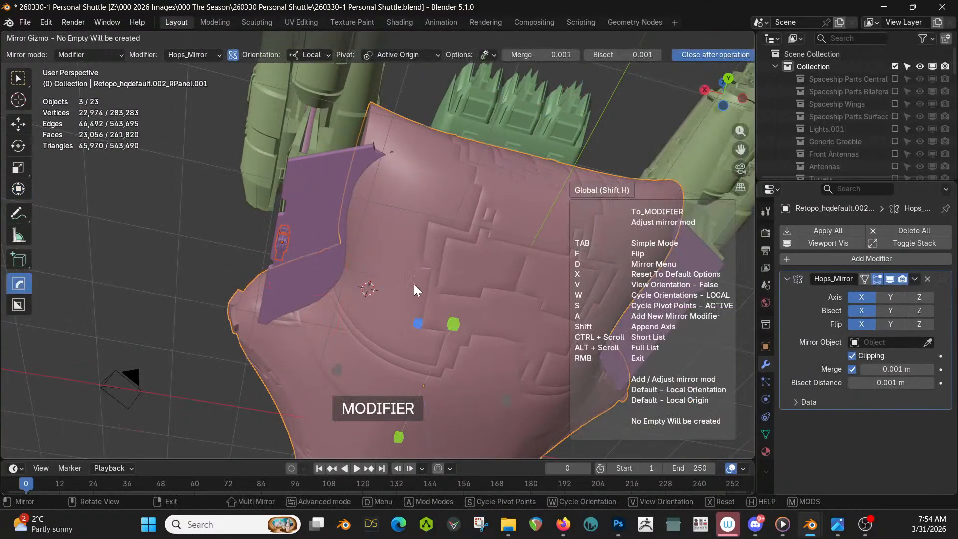
{"action": "left_click", "coordinate": [337, 372]}
{"action": "middle_click_drag", "start_coordinate": [339, 367], "coordinate": [326, 275]}
{"action": "scroll", "coordinate": [364, 365], "scroll_direction": "down", "scroll_amount": 2}
{"action": "scroll", "coordinate": [351, 352], "scroll_direction": "down", "scroll_amount": 3}
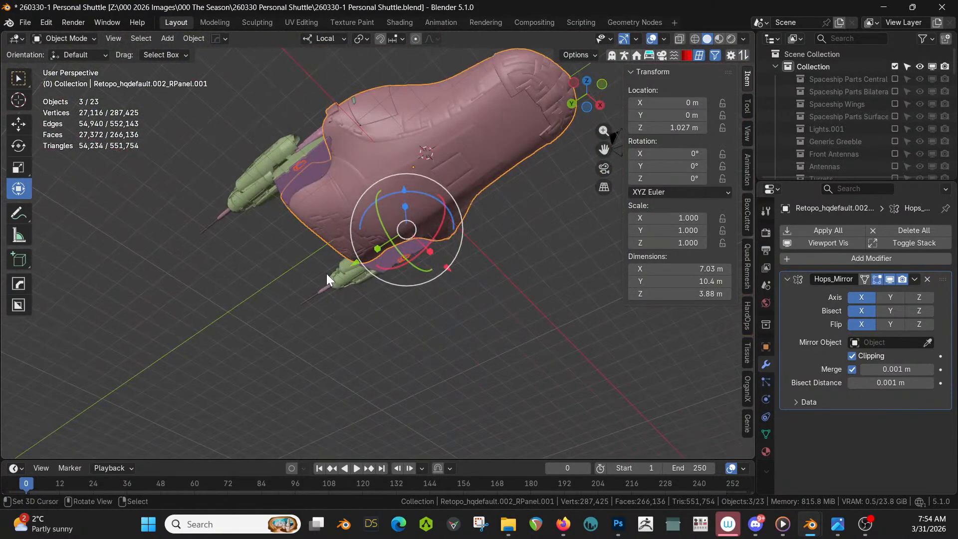
{"action": "middle_click_drag", "start_coordinate": [406, 274], "coordinate": [378, 284]}
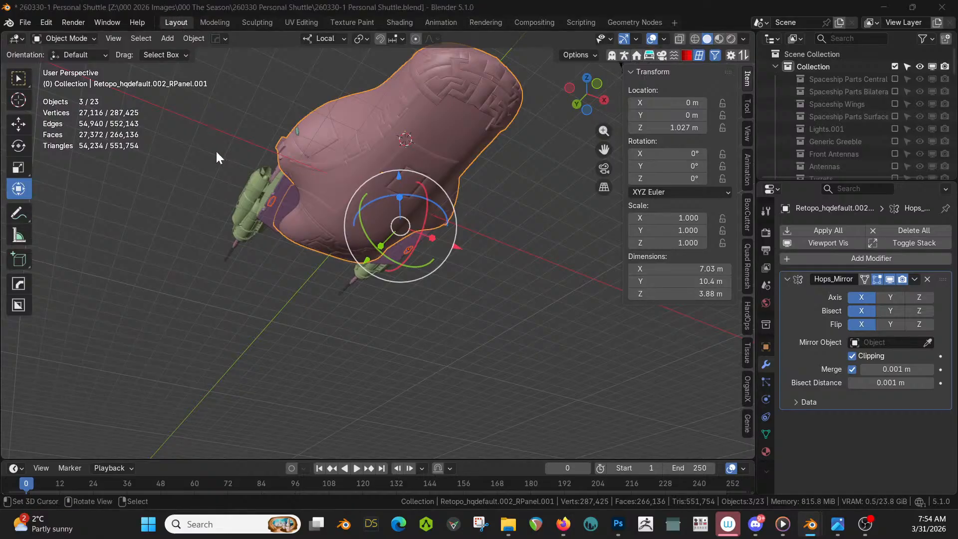
{"action": "middle_click_drag", "start_coordinate": [215, 150], "coordinate": [375, 177]}
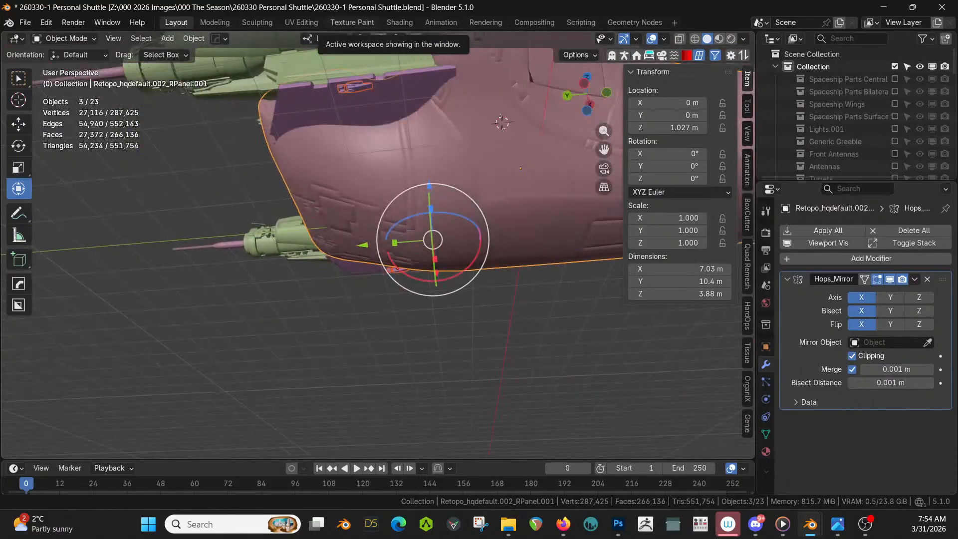
Place the jro_attachment_24 asset on the underside of the wing's lower plate and join its parts into one mesh.
{"action": "left_click_drag", "start_coordinate": [248, 89], "coordinate": [379, 116]}
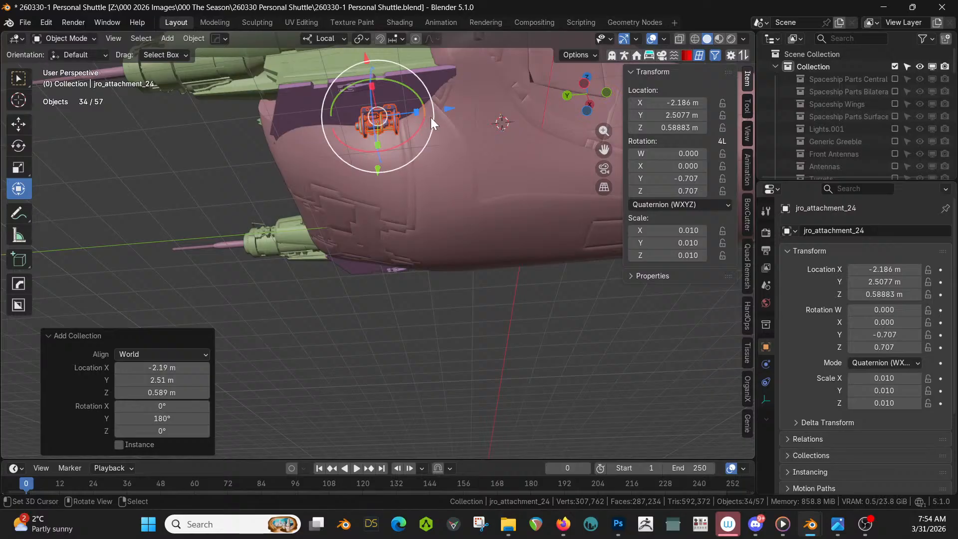
{"action": "key", "text": "KP_Decimal"}
{"action": "middle_click_drag", "start_coordinate": [433, 118], "coordinate": [356, 169]}
{"action": "key", "text": "KP_Divide"}
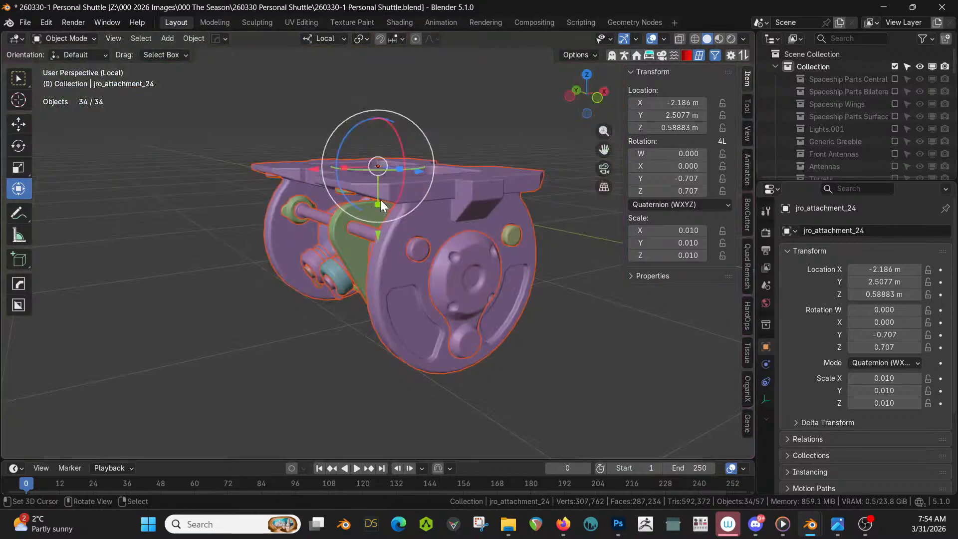
{"action": "left_click", "coordinate": [415, 217], "text": "shift"}
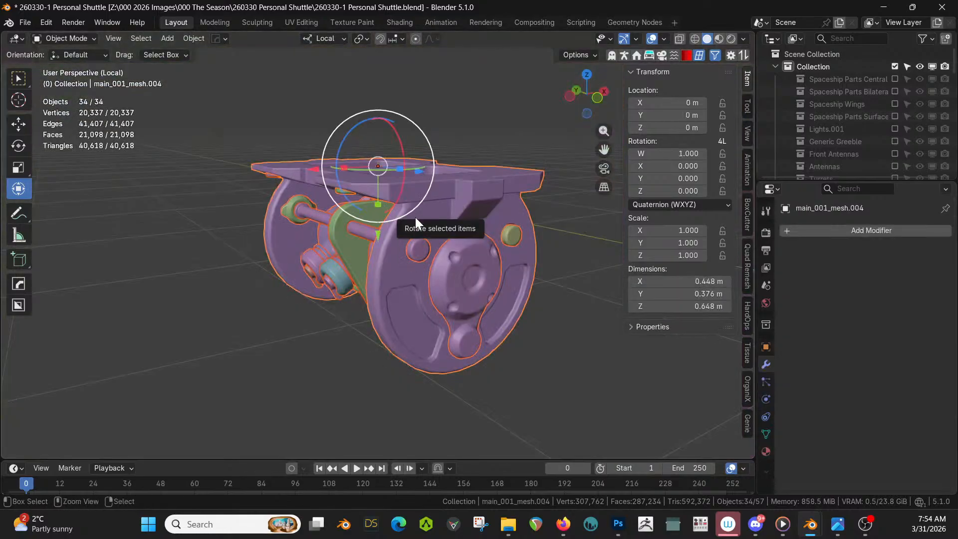
{"action": "key", "text": "ctrl+j"}
{"action": "key", "text": "KP_Divide"}
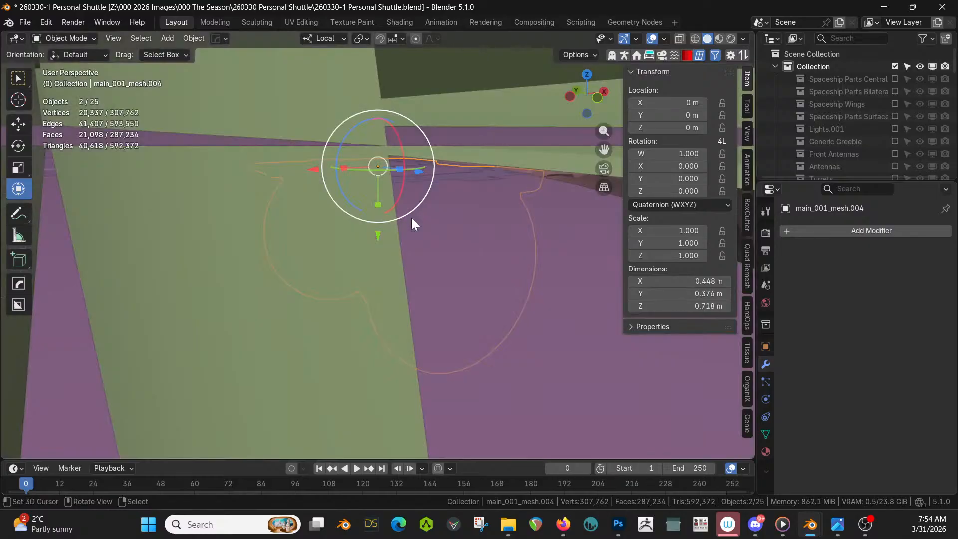
Move the joined attachment about -0.007 m along its local Y and about -0.213 m along its local X.
{"action": "key", "text": "KP_Decimal"}
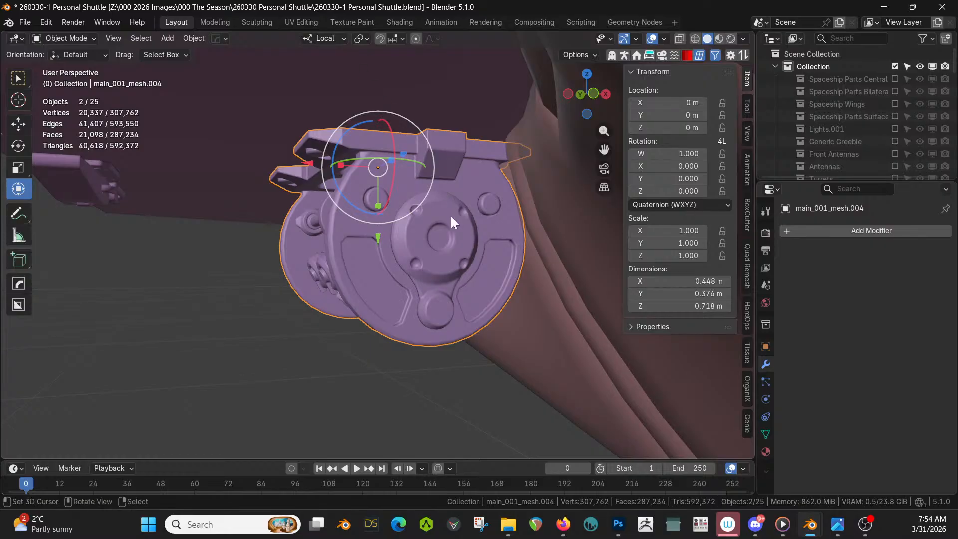
{"action": "key", "text": "g"}
{"action": "key", "text": "y"}
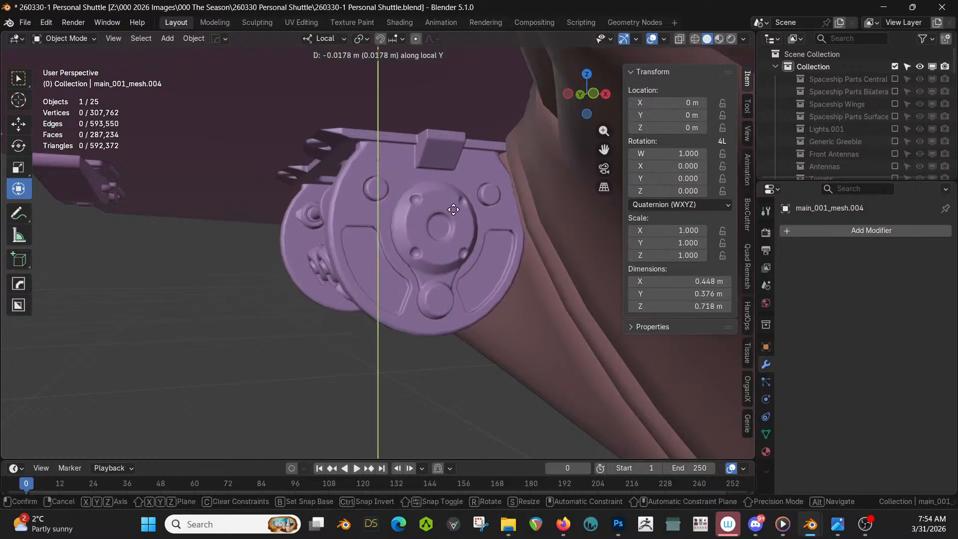
{"action": "left_click", "coordinate": [453, 214]}
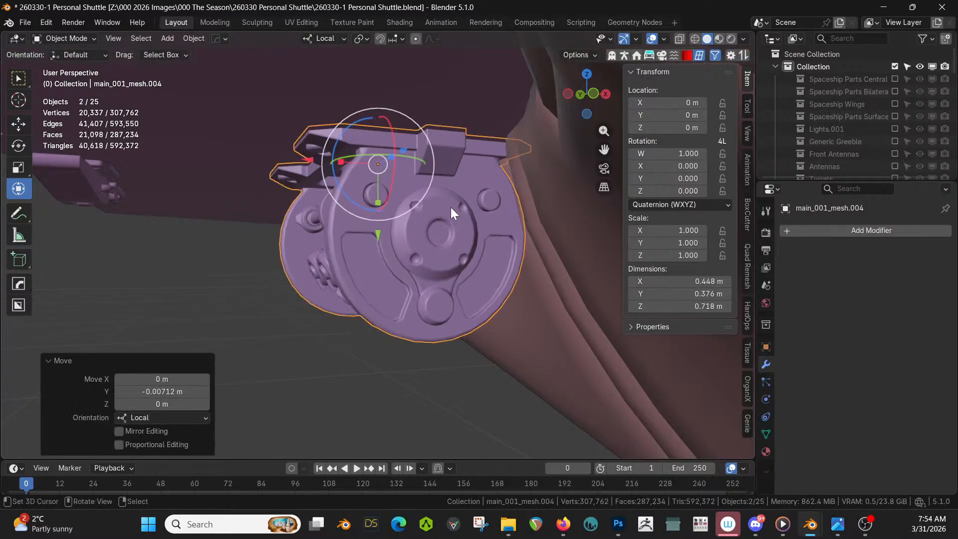
{"action": "key", "text": "g"}
{"action": "key", "text": "x"}
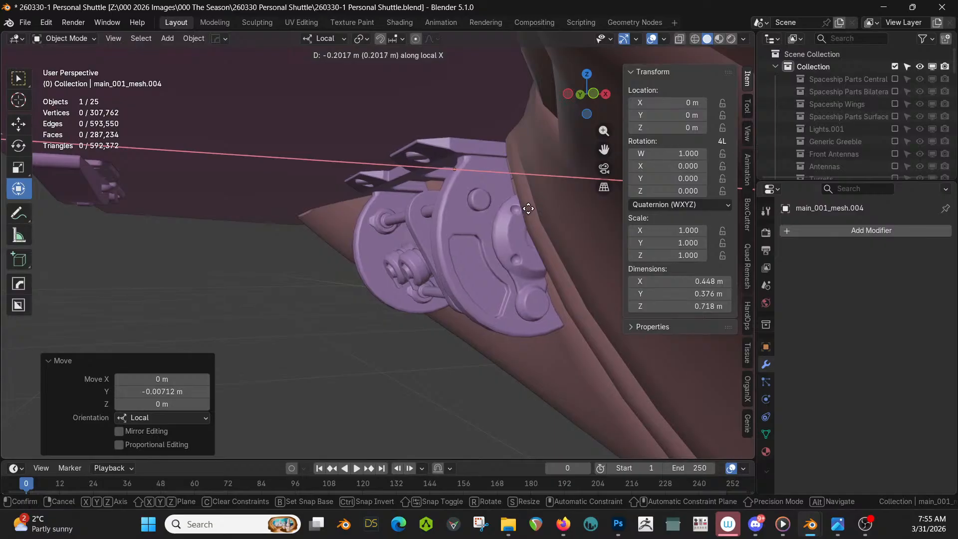
{"action": "left_click", "coordinate": [530, 208]}
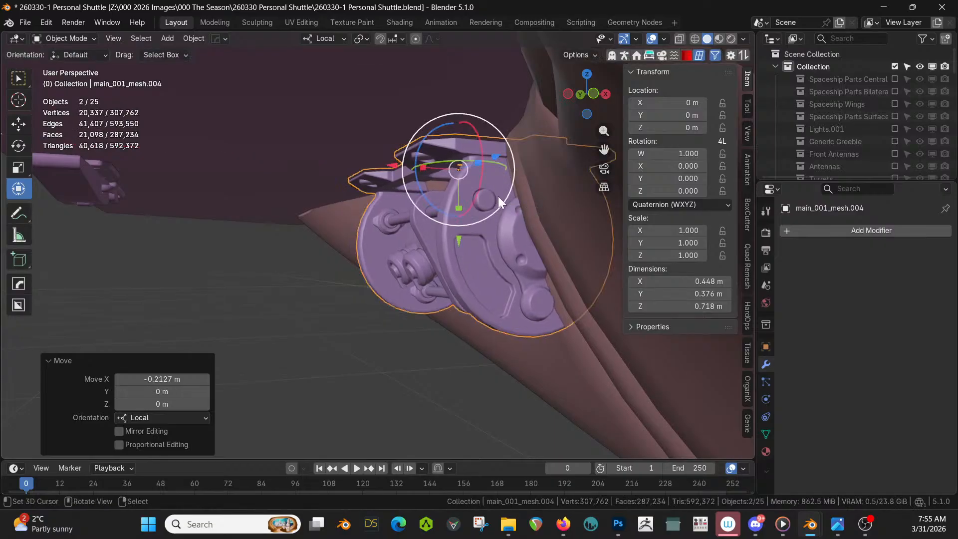
Mirror the attachment across X to the other side of the ship using the hull as the pivot, and save the file.
{"action": "mouse_move", "coordinate": [498, 196]}
{"action": "middle_mouse_down"}
{"action": "mouse_move", "coordinate": [487, 175]}
{"action": "mouse_move", "coordinate": [406, 151]}
{"action": "mouse_move", "coordinate": [360, 158]}
{"action": "mouse_move", "coordinate": [445, 185]}
{"action": "mouse_move", "coordinate": [585, 205]}
{"action": "mouse_move", "coordinate": [654, 193]}
{"action": "mouse_move", "coordinate": [647, 149]}
{"action": "mouse_move", "coordinate": [544, 187]}
{"action": "mouse_move", "coordinate": [478, 234]}
{"action": "mouse_move", "coordinate": [493, 280]}
{"action": "mouse_move", "coordinate": [588, 301]}
{"action": "mouse_move", "coordinate": [503, 286]}
{"action": "mouse_move", "coordinate": [465, 295]}
{"action": "middle_mouse_up"}
{"action": "scroll", "coordinate": [449, 186], "scroll_direction": "down", "scroll_amount": 8}
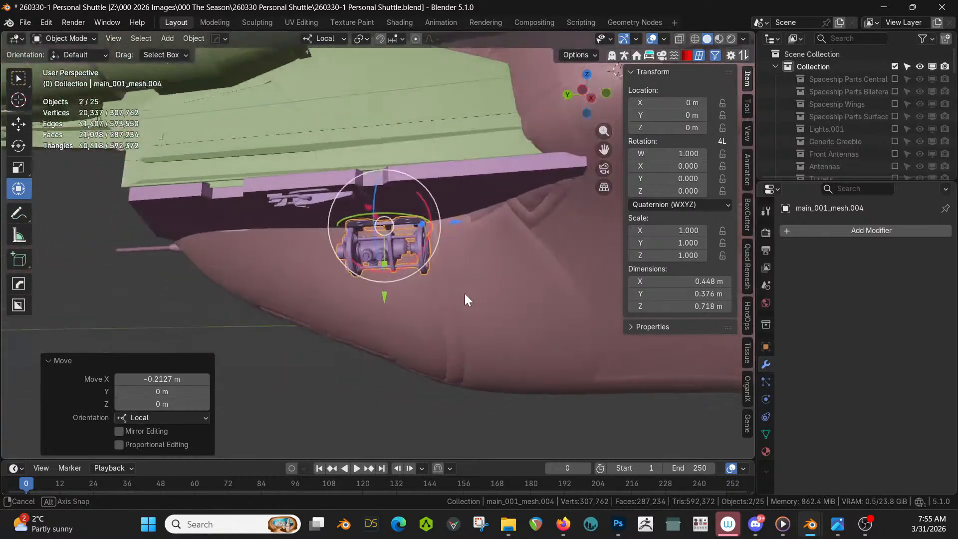
{"action": "middle_click_drag", "start_coordinate": [439, 214], "coordinate": [501, 280]}
{"action": "left_click", "coordinate": [501, 282], "text": "shift"}
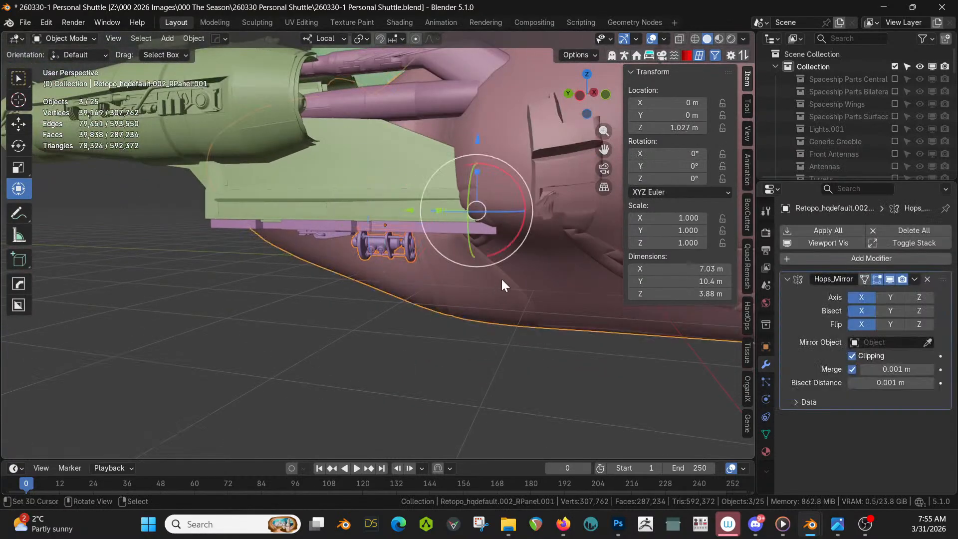
{"action": "key", "text": "alt+x"}
{"action": "middle_click_drag", "start_coordinate": [579, 213], "coordinate": [445, 387]}
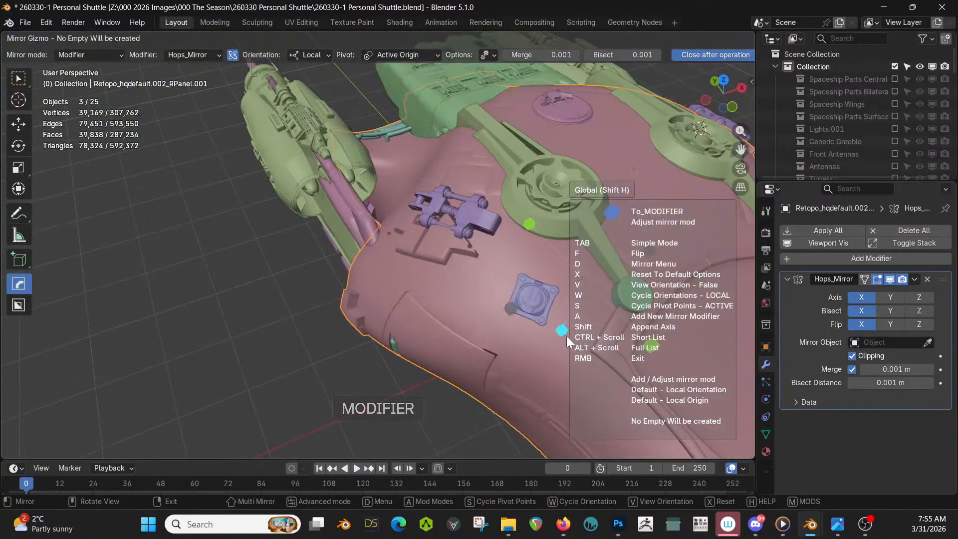
{"action": "left_click", "coordinate": [510, 308]}
{"action": "scroll", "coordinate": [510, 308], "scroll_direction": "down", "scroll_amount": 5}
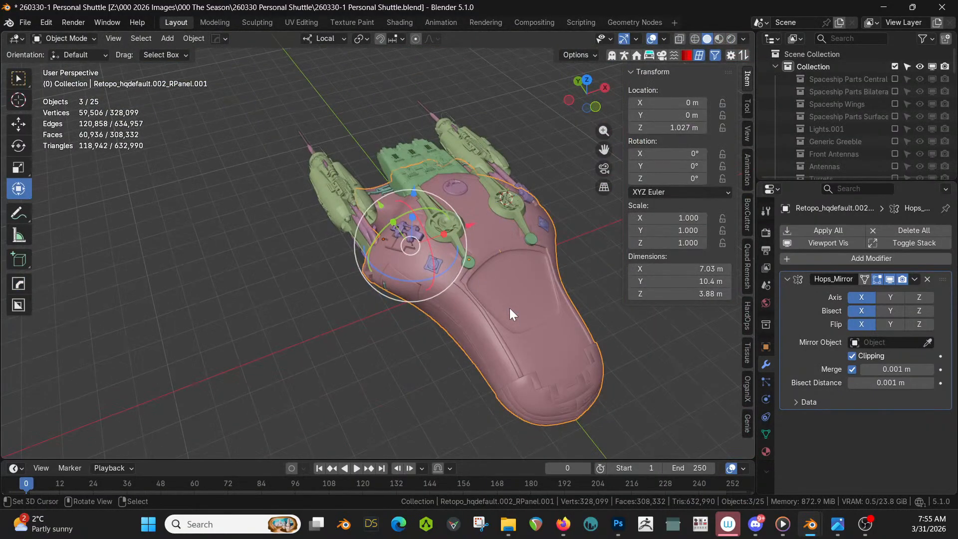
{"action": "middle_click_drag", "start_coordinate": [510, 307], "coordinate": [450, 118]}
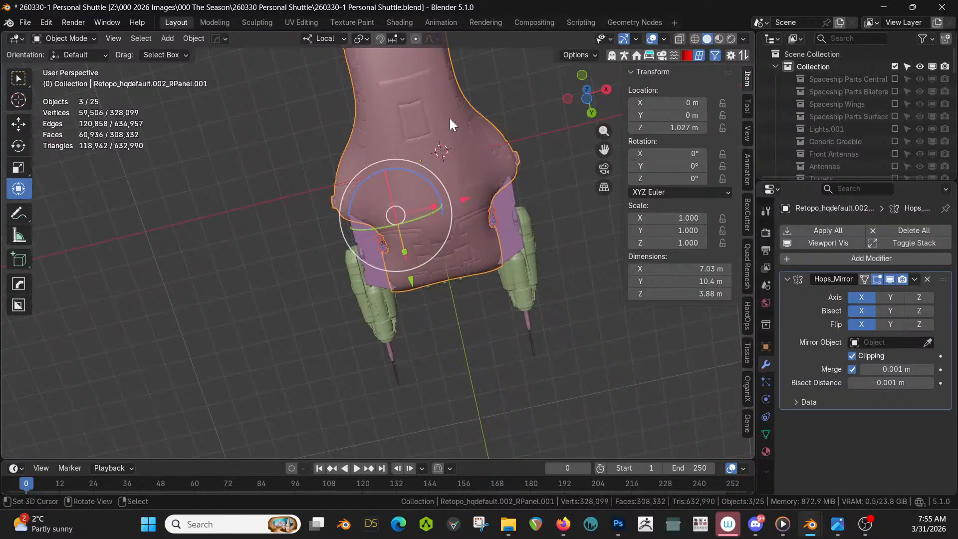
{"action": "key", "text": "ctrl+s"}
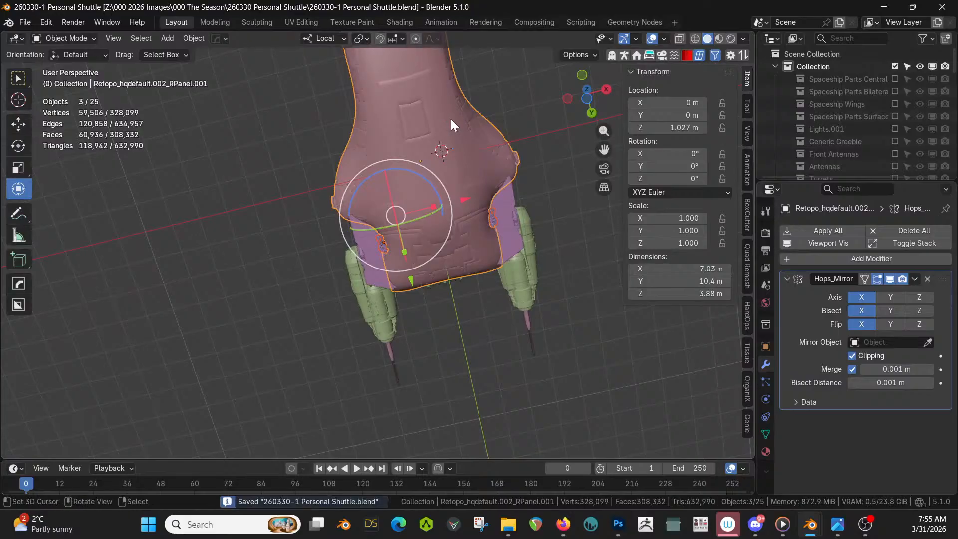
Place the jro_cover_029 asset on the hull's belly just behind the nose and set its X location to 0 m.
{"action": "middle_click_drag", "start_coordinate": [503, 284], "coordinate": [461, 328]}
{"action": "scroll", "coordinate": [462, 328], "scroll_direction": "up", "scroll_amount": 4}
{"action": "mouse_move", "coordinate": [405, 304]}
{"action": "middle_mouse_down"}
{"action": "mouse_move", "coordinate": [398, 296]}
{"action": "mouse_move", "coordinate": [407, 293]}
{"action": "middle_mouse_up"}
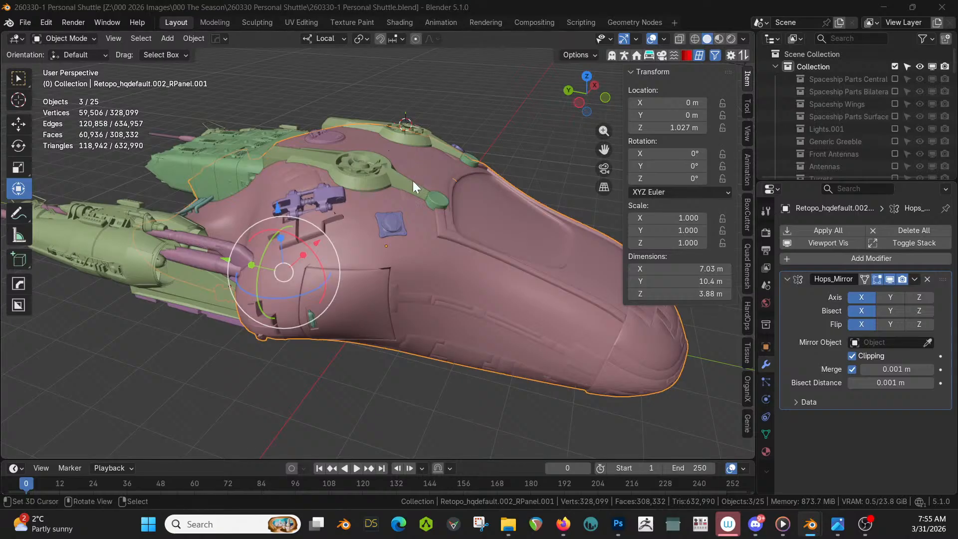
{"action": "middle_click_drag", "start_coordinate": [411, 181], "coordinate": [450, 63]}
{"action": "key", "text": "KP_7"}
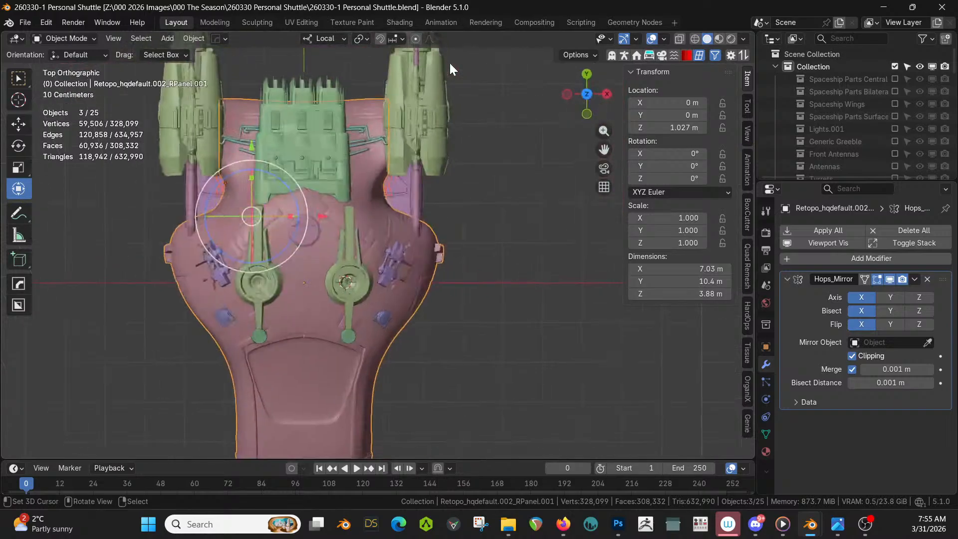
{"action": "key", "text": "ctrl+KP_7"}
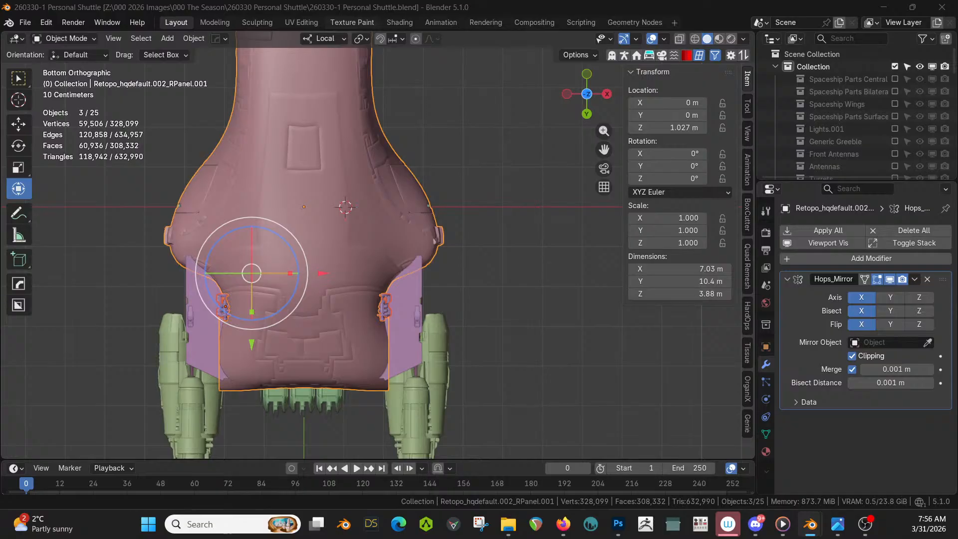
{"action": "middle_click_drag", "start_coordinate": [464, 191], "coordinate": [492, 269], "text": "shift"}
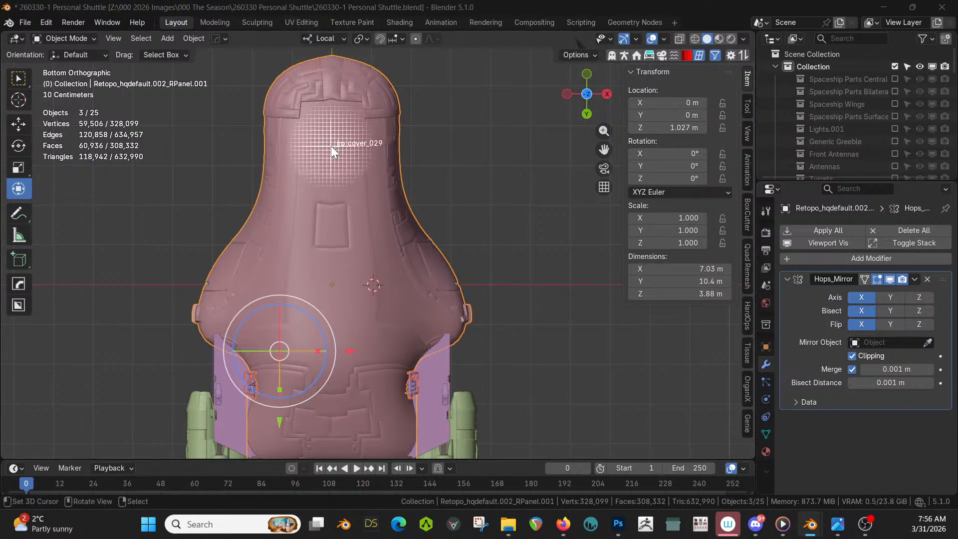
{"action": "left_click_drag", "start_coordinate": [330, 145], "coordinate": [331, 145]}
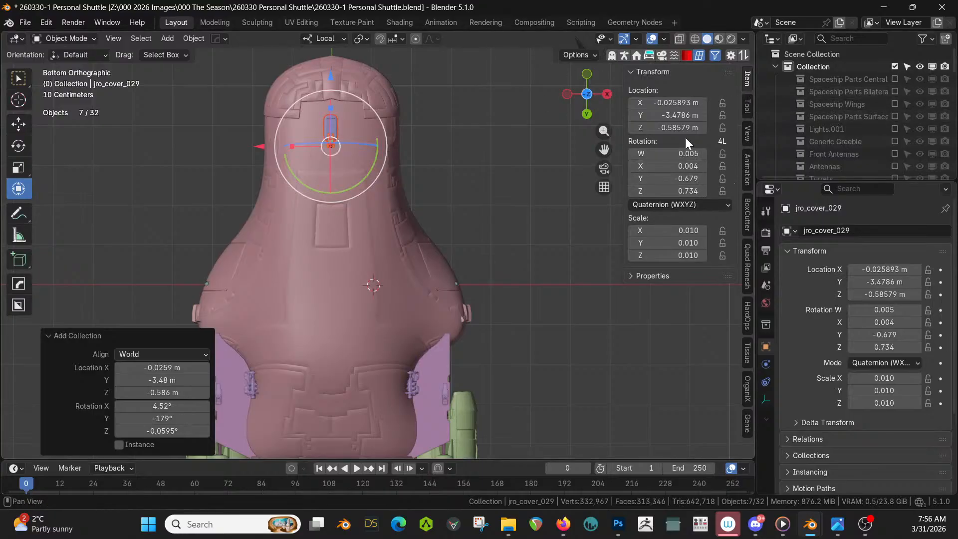
{"action": "left_click", "coordinate": [668, 103]}
{"action": "type", "text": "0"}
{"action": "key", "text": "Return"}
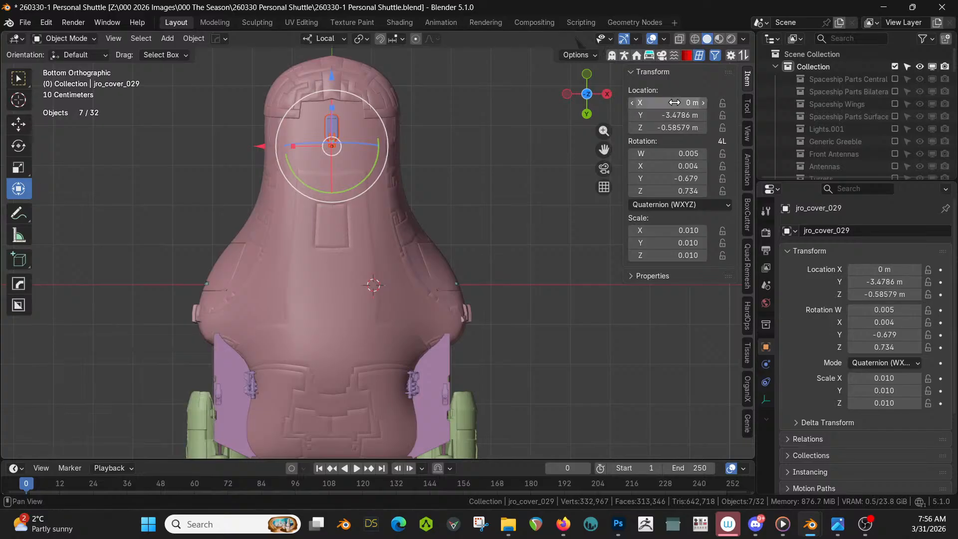
Isolate the cover asset, join all its parts into one mesh, and return to the full scene.
{"action": "key", "text": "KP_Decimal"}
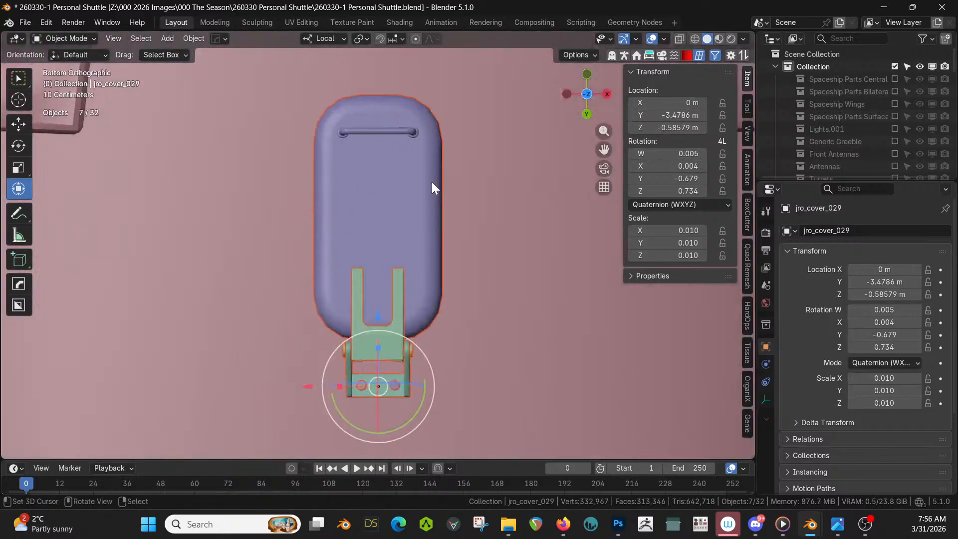
{"action": "middle_click_drag", "start_coordinate": [432, 181], "coordinate": [535, 273]}
{"action": "key", "text": "KP_Divide"}
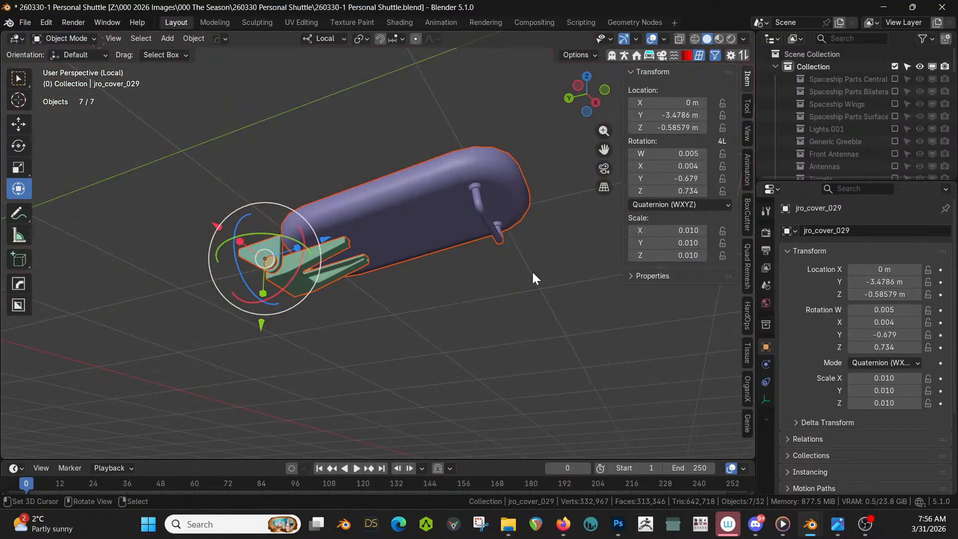
{"action": "left_click", "coordinate": [393, 221], "text": "shift"}
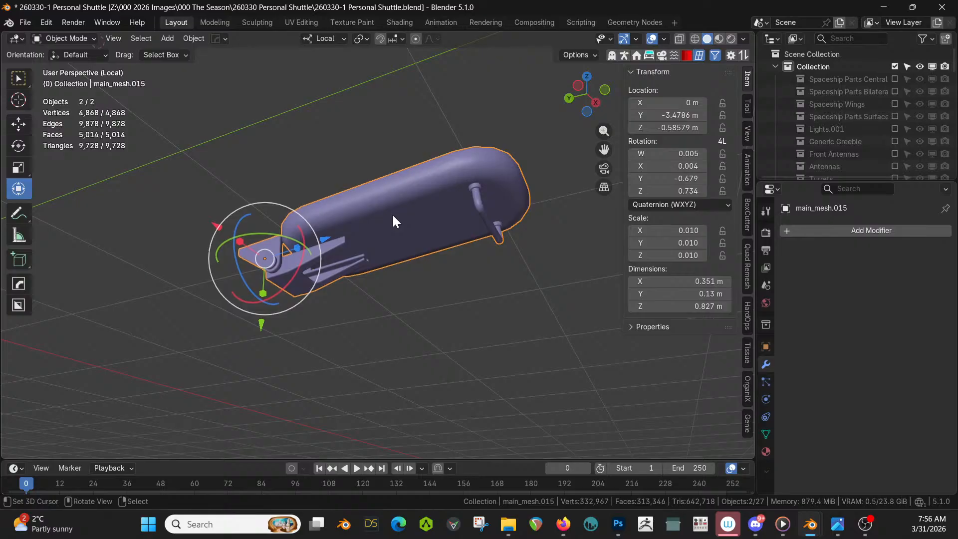
{"action": "key", "text": "KP_Divide"}
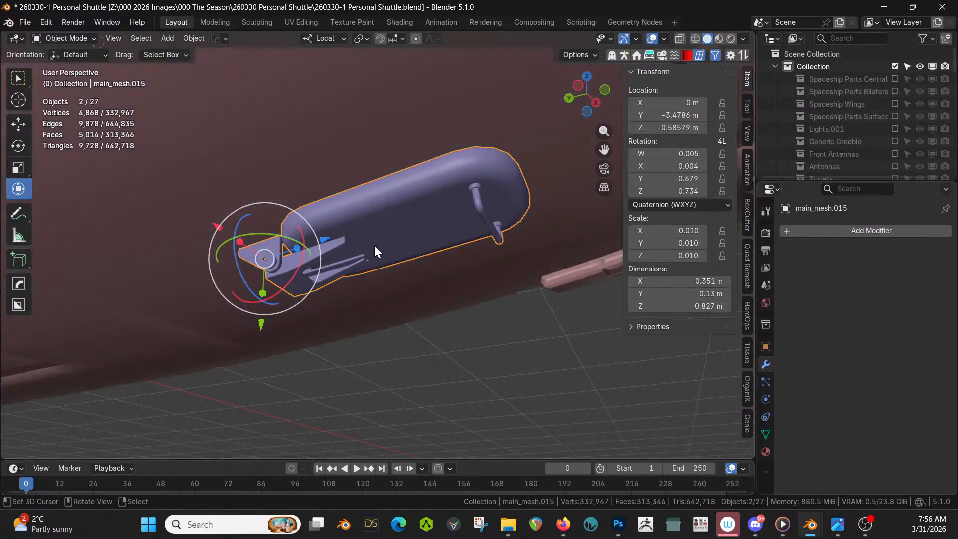
Sink the cover toward the hull by moving it about -0.034 m along its local Y.
{"action": "key", "text": "g"}
{"action": "key", "text": "y"}
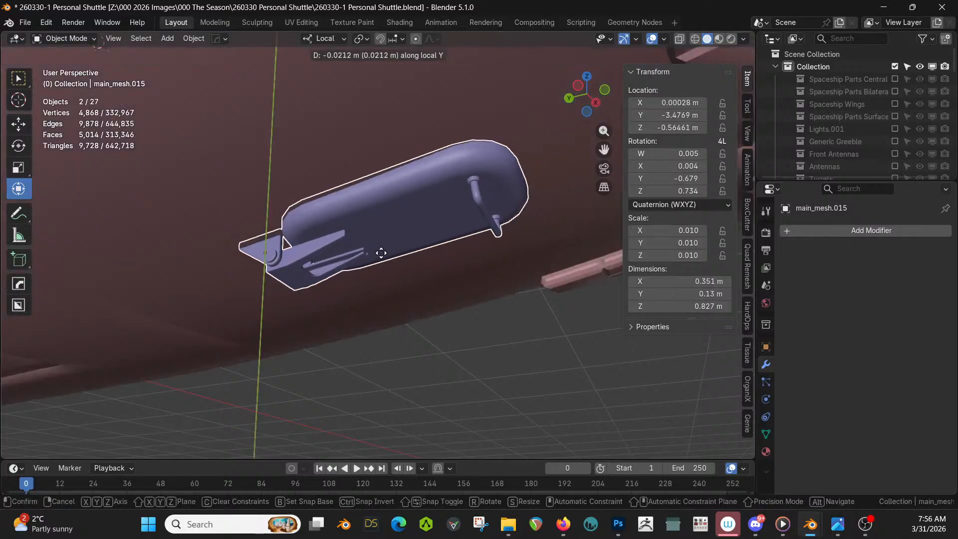
{"action": "left_click", "coordinate": [381, 246]}
Create a linked duplicate of the belly cover and move it about -5.451 m along local Z toward the rear.
{"action": "middle_click_drag", "start_coordinate": [381, 246], "coordinate": [437, 161]}
{"action": "key", "text": "ctrl+KP_7"}
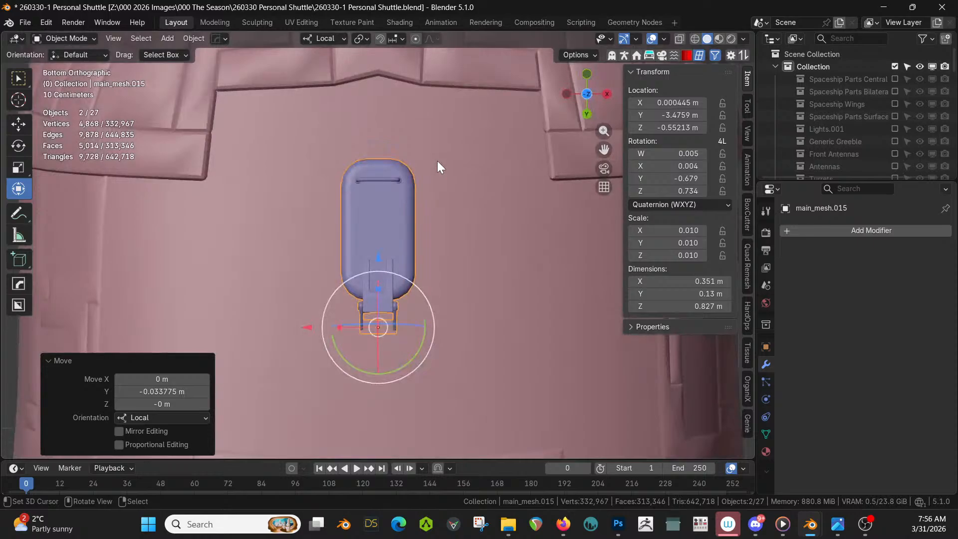
{"action": "scroll", "coordinate": [437, 161], "scroll_direction": "down", "scroll_amount": 6}
{"action": "middle_click_drag", "start_coordinate": [431, 215], "coordinate": [443, 84], "text": "shift"}
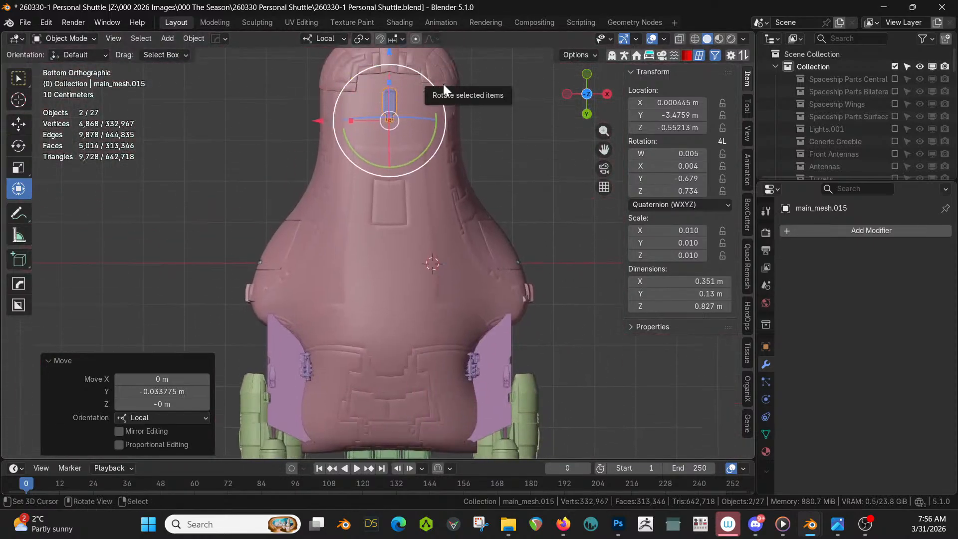
{"action": "key", "text": "alt+d"}
{"action": "key", "text": "Escape"}
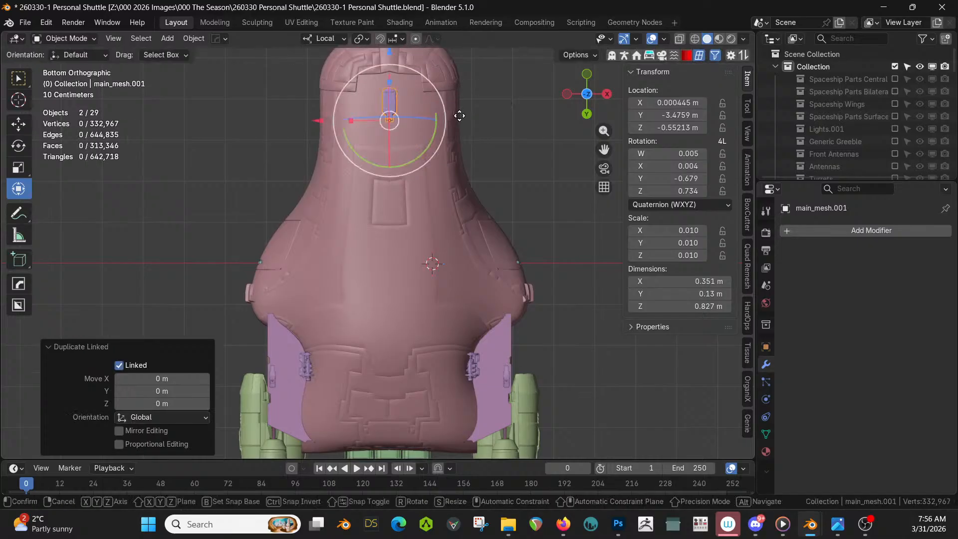
{"action": "key", "text": "g"}
{"action": "key", "text": "z"}
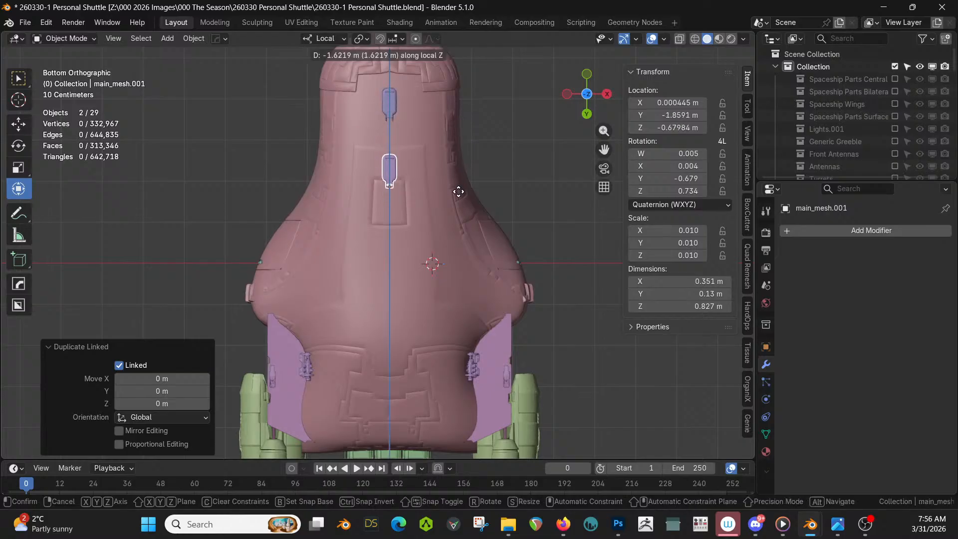
{"action": "left_click", "coordinate": [447, 338]}
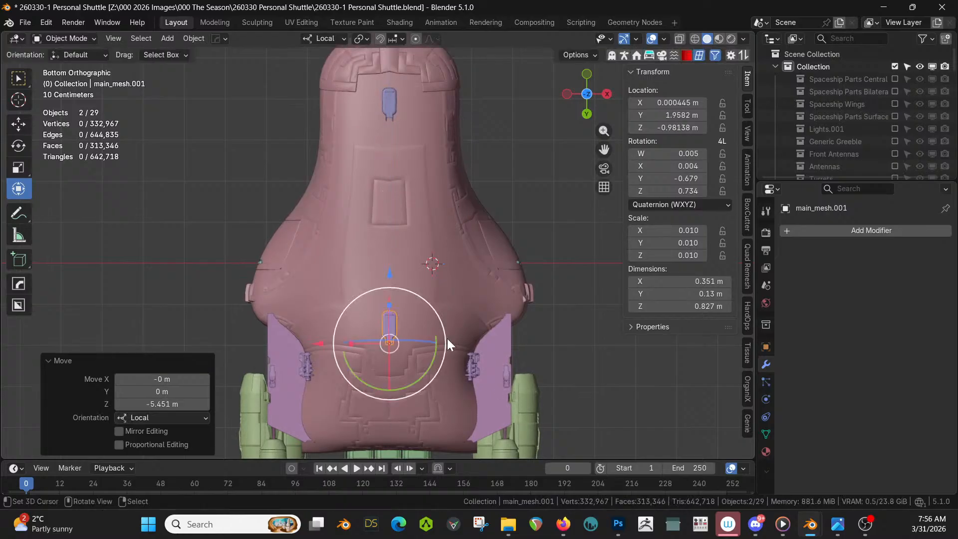
Move the duplicated cover about 1.398 m along its local X and scale it up by about 1.64.
{"action": "key", "text": "g"}
{"action": "key", "text": "x"}
{"action": "left_click", "coordinate": [390, 331]}
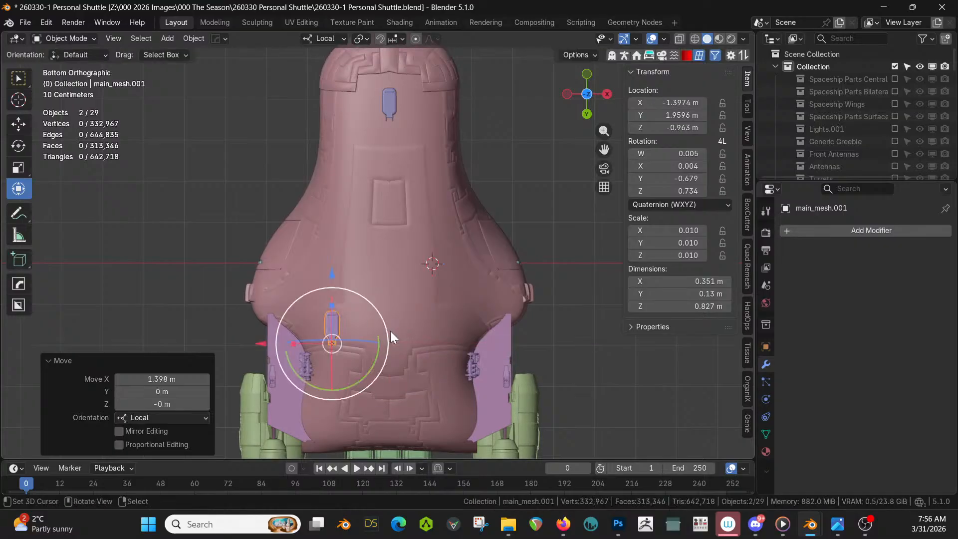
{"action": "key", "text": "s"}
{"action": "left_click", "coordinate": [454, 349]}
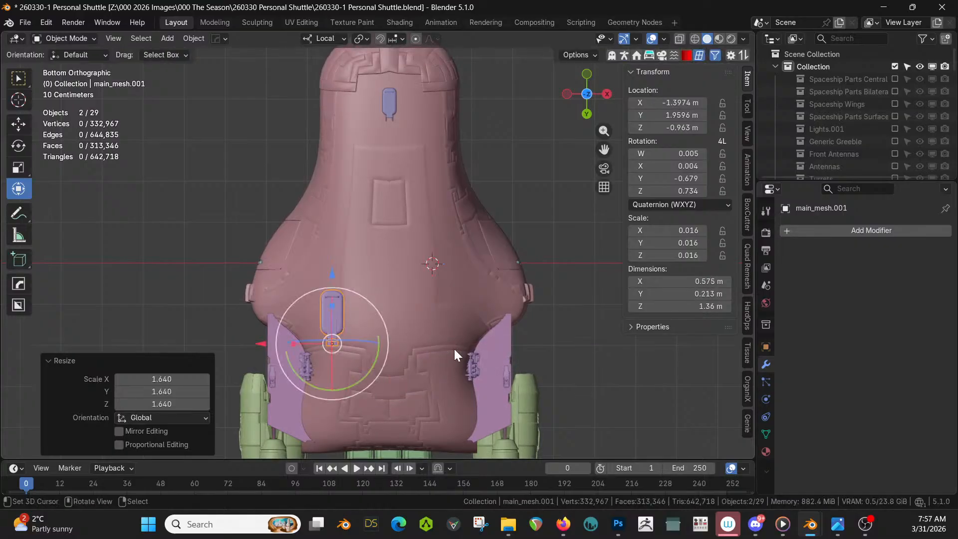
{"action": "key", "text": "KP_Decimal"}
{"action": "middle_click_drag", "start_coordinate": [462, 340], "coordinate": [543, 66]}
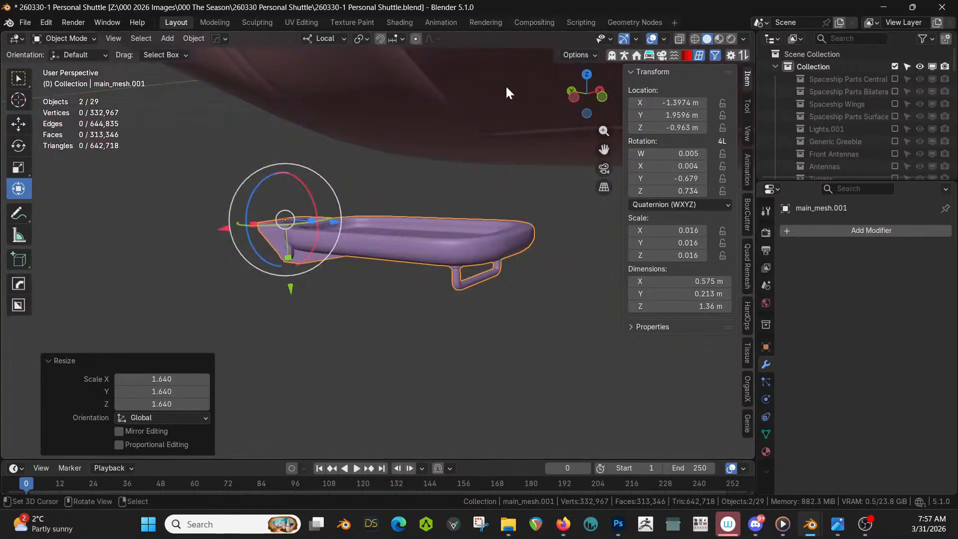
{"action": "middle_click_drag", "start_coordinate": [451, 156], "coordinate": [341, 187], "text": "shift"}
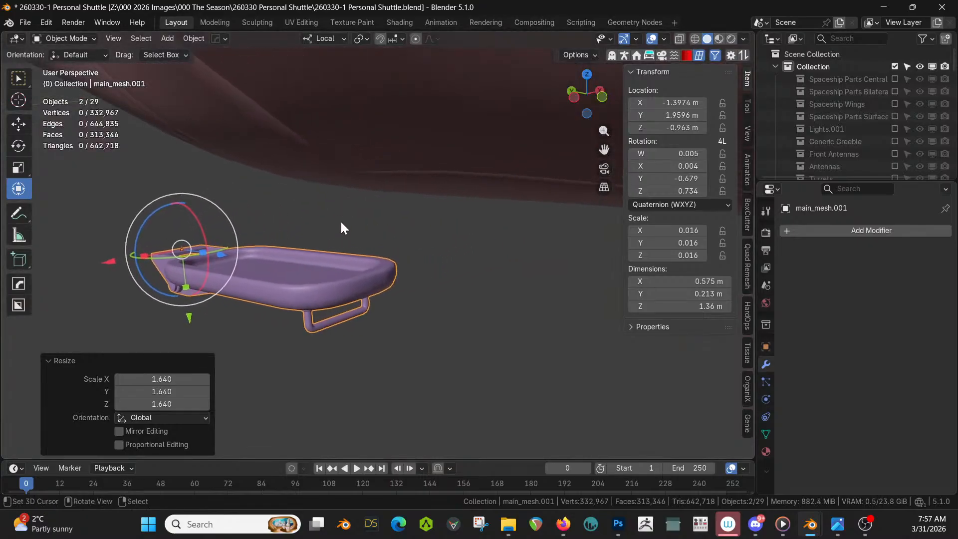
{"action": "key", "text": "g"}
{"action": "key", "text": "z"}
{"action": "key", "text": "z"}
{"action": "key", "text": "Escape"}
Raise the duplicated cover toward the hull by moving it about -0.495 m along its local Y.
{"action": "key", "text": "g"}
{"action": "key", "text": "y"}
{"action": "key", "text": "y"}
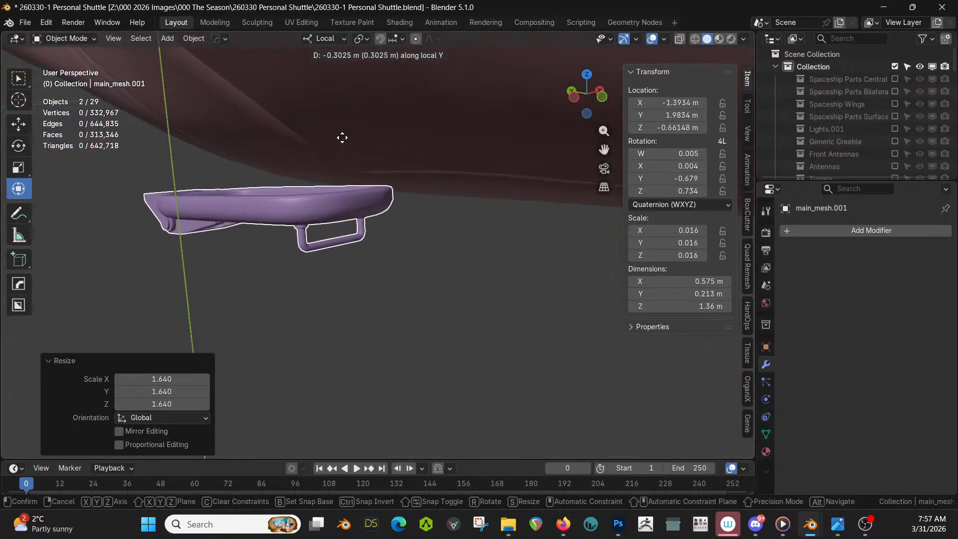
{"action": "left_click", "coordinate": [342, 106]}
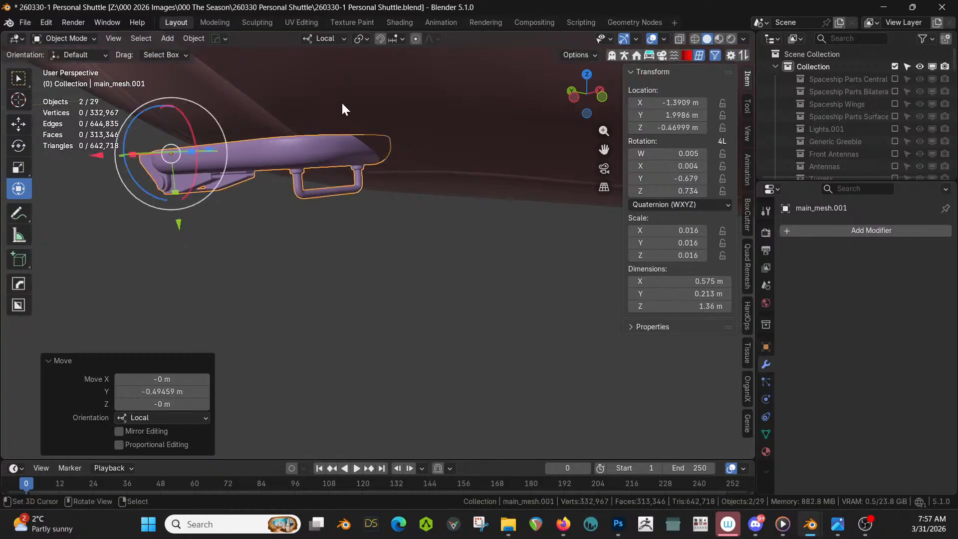
Shift the duplicated cover toward the hull's centre by moving it about -0.592 m along its local X.
{"action": "middle_click_drag", "start_coordinate": [342, 106], "coordinate": [293, 355]}
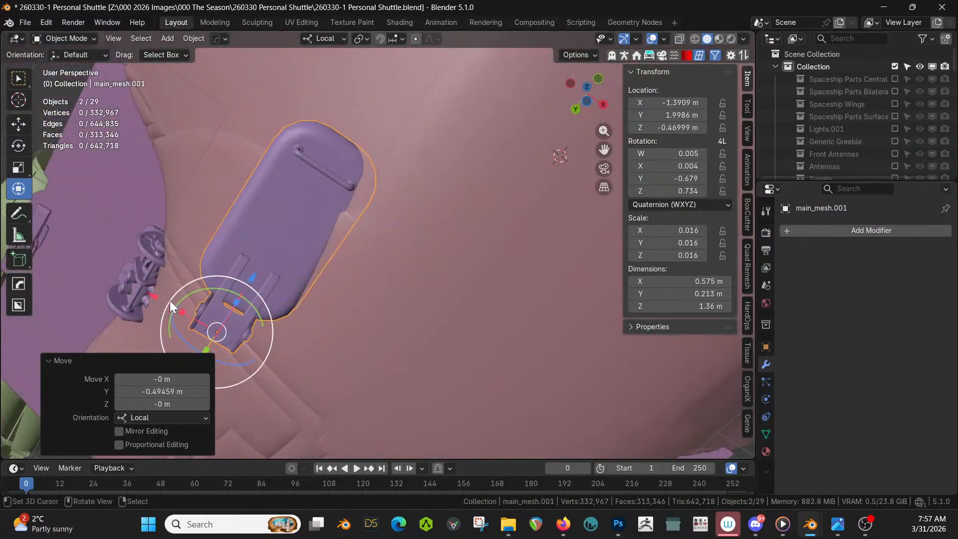
{"action": "key", "text": "g"}
{"action": "key", "text": "x"}
{"action": "key", "text": "x"}
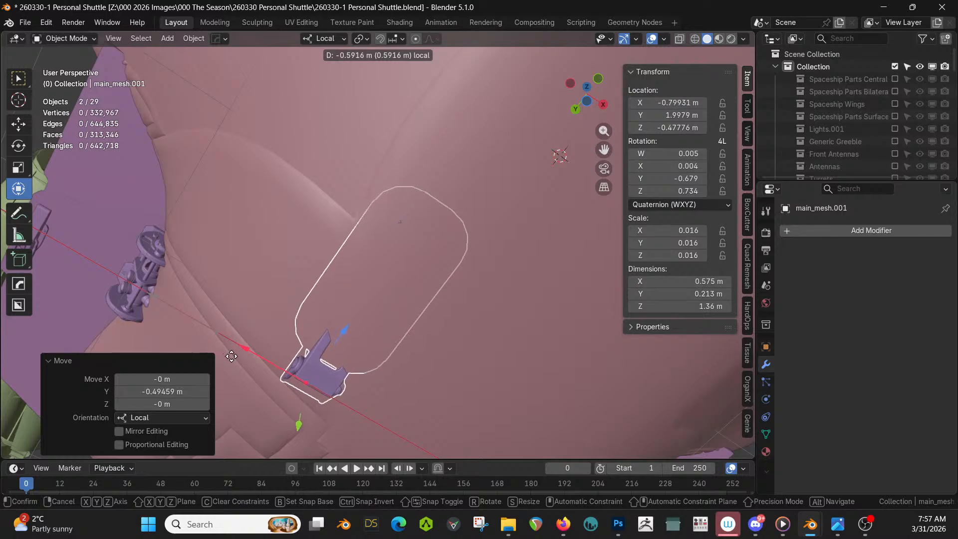
{"action": "left_click", "coordinate": [231, 355]}
Pull the duplicated cover back out of the hull by moving it about 0.128 m along its local Y.
{"action": "middle_click_drag", "start_coordinate": [336, 360], "coordinate": [380, 425]}
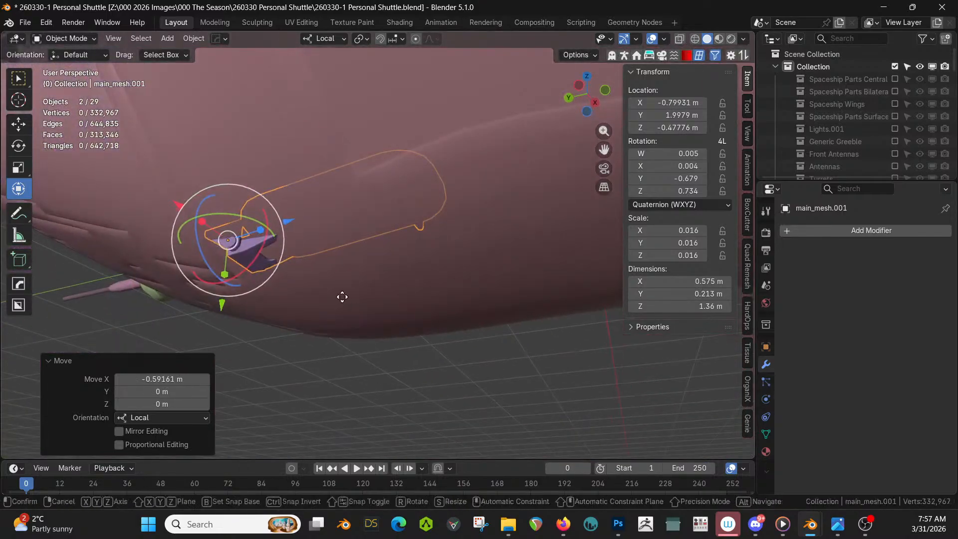
{"action": "key", "text": "g"}
{"action": "key", "text": "y"}
{"action": "key", "text": "y"}
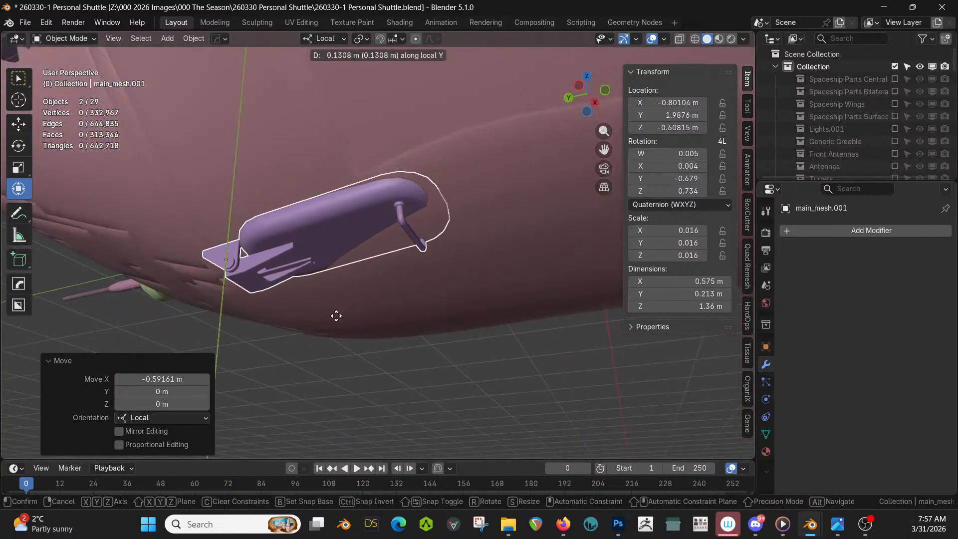
{"action": "left_click", "coordinate": [335, 314]}
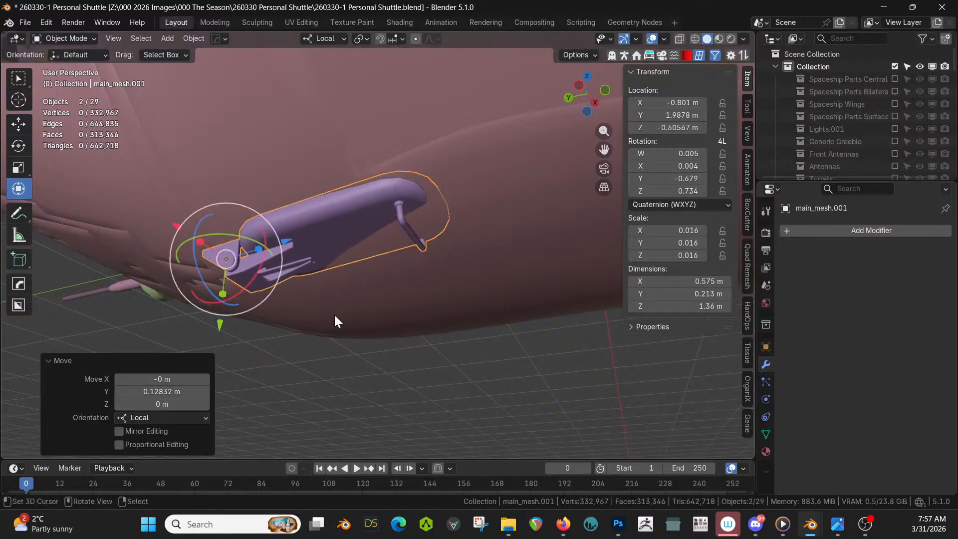
Open the hull mesh for editing and circle-select the faces around and beneath the rear cover.
{"action": "middle_click_drag", "start_coordinate": [334, 313], "coordinate": [354, 235]}
{"action": "scroll", "coordinate": [356, 234], "scroll_direction": "down", "scroll_amount": 4}
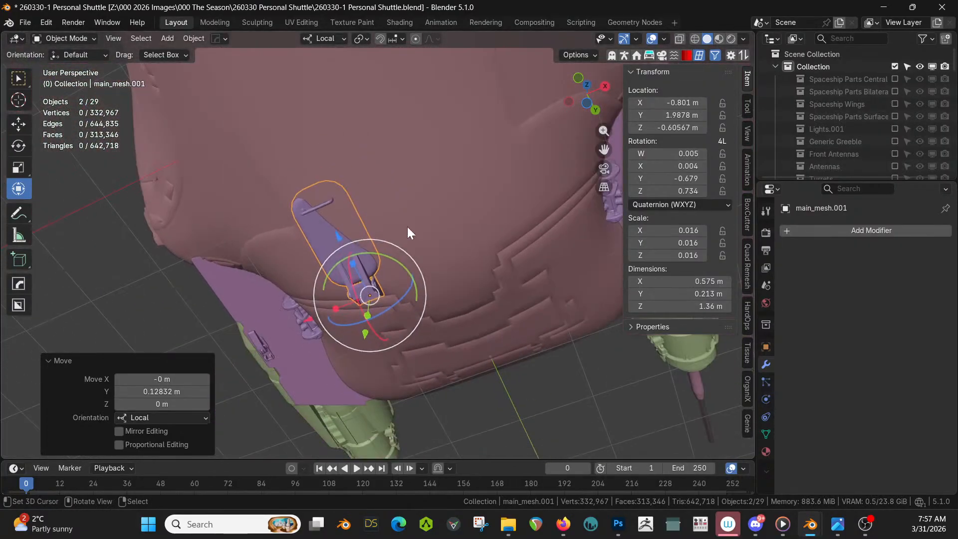
{"action": "left_click", "coordinate": [426, 192]}
{"action": "key", "text": "Tab"}
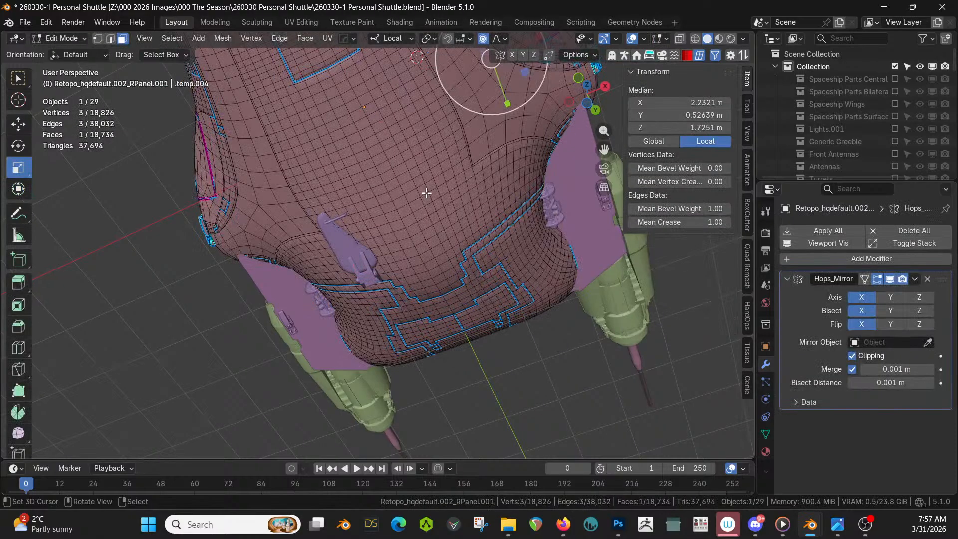
{"action": "middle_click_drag", "start_coordinate": [375, 253], "coordinate": [390, 221]}
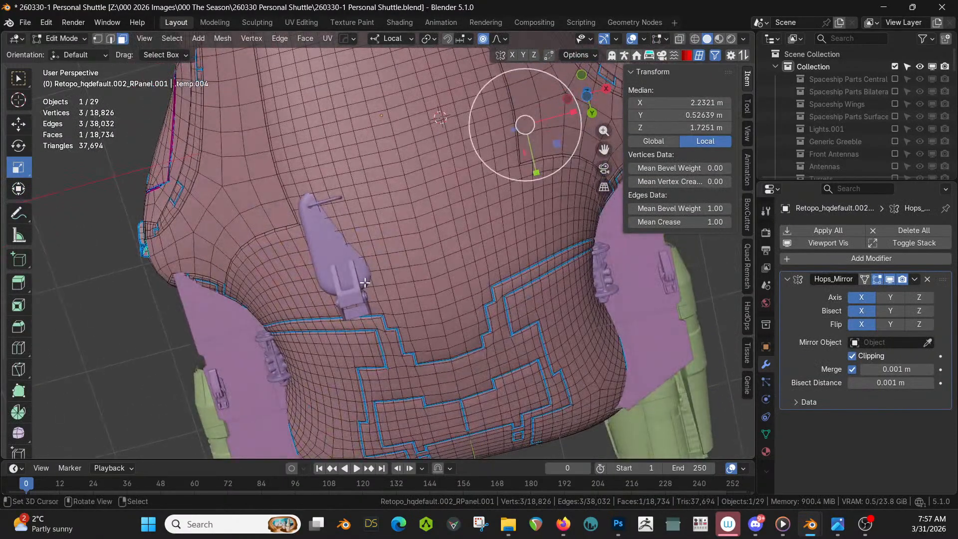
{"action": "key", "text": "c"}
{"action": "mouse_move", "coordinate": [320, 206]}
{"action": "left_mouse_down"}
{"action": "mouse_move", "coordinate": [355, 290]}
{"action": "mouse_move", "coordinate": [346, 243]}
{"action": "left_mouse_up"}
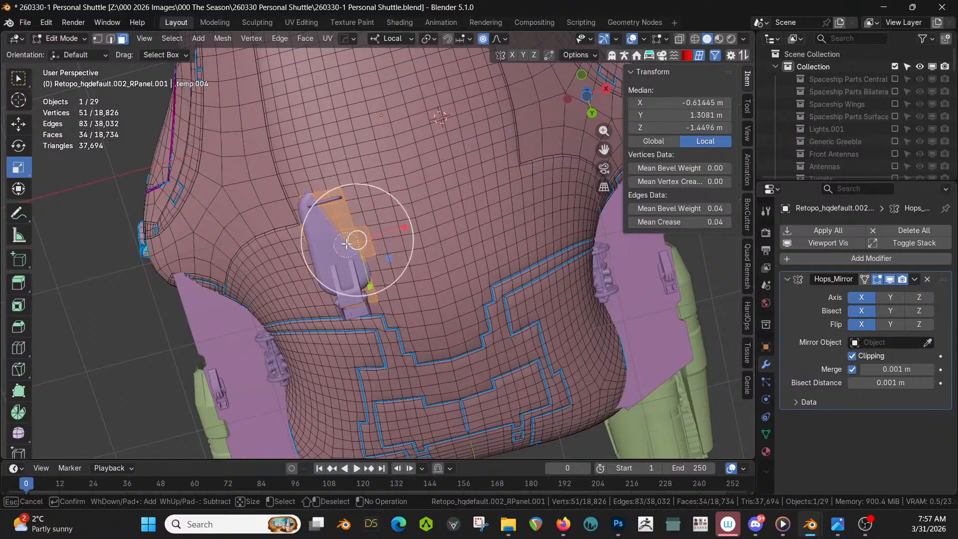
{"action": "left_click_drag", "start_coordinate": [323, 212], "coordinate": [315, 209]}
{"action": "key", "text": "Escape"}
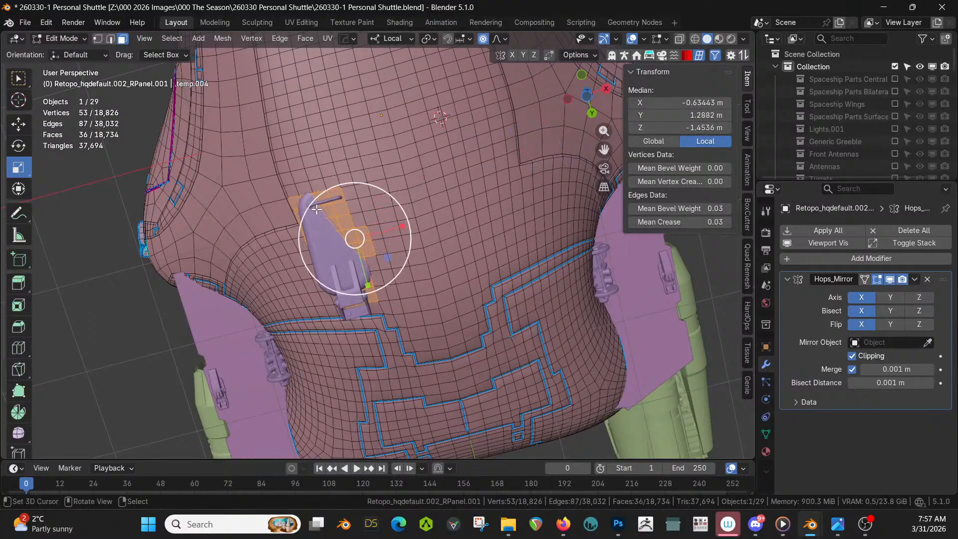
Isolate the hull and tidy the face selection under the cover into a roughly rectangular patch reaching the rear panel line.
{"action": "key", "text": "slash"}
{"action": "scroll", "coordinate": [416, 316], "scroll_direction": "up", "scroll_amount": 6}
{"action": "middle_click_drag", "start_coordinate": [273, 294], "coordinate": [273, 268]}
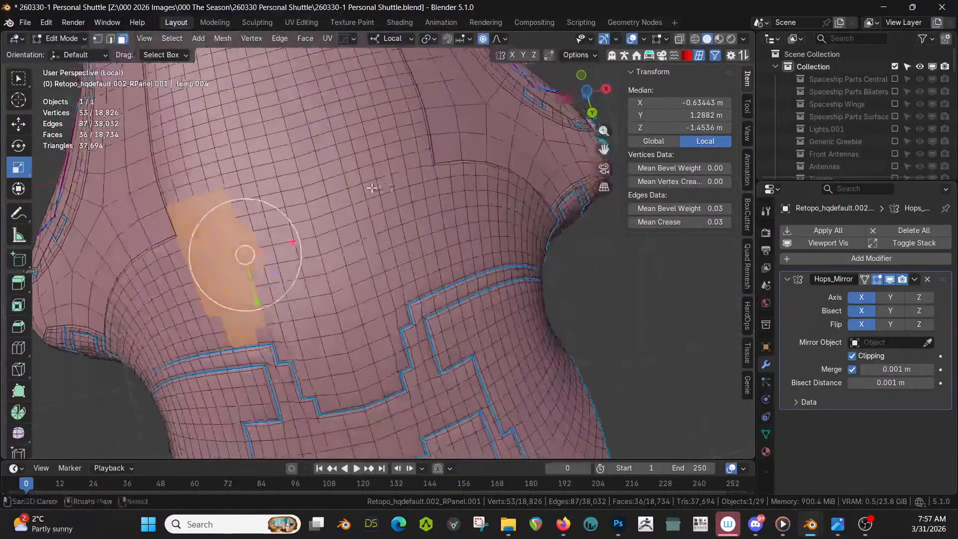
{"action": "right_click", "coordinate": [253, 245], "text": "shift"}
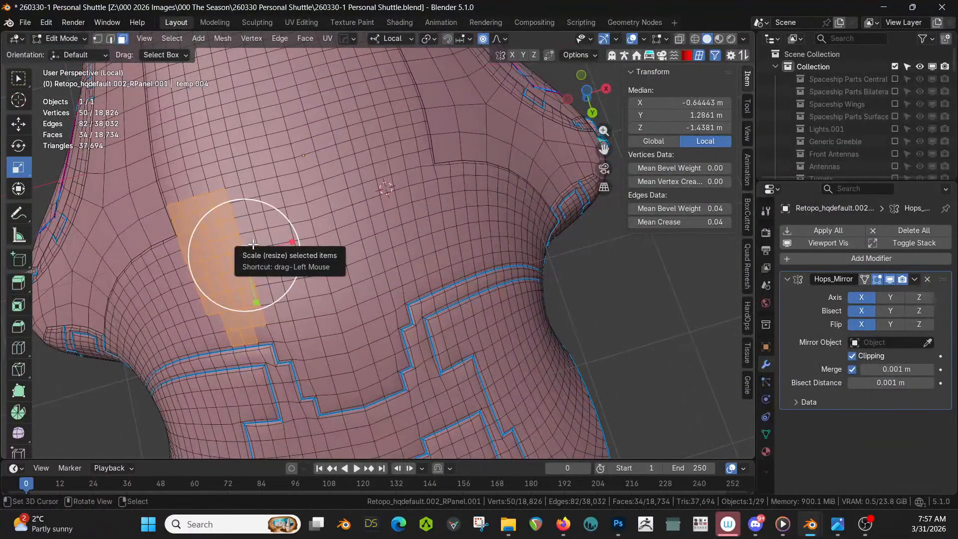
{"action": "right_click", "coordinate": [215, 322], "text": "shift"}
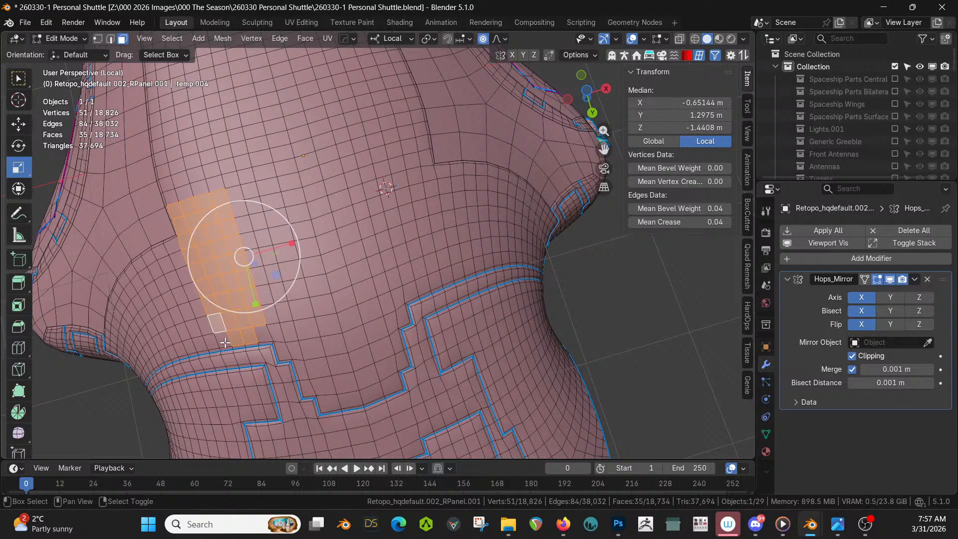
{"action": "right_click", "coordinate": [225, 342], "text": "shift"}
{"action": "right_click", "coordinate": [268, 331], "text": "shift"}
{"action": "right_click", "coordinate": [274, 330], "text": "shift"}
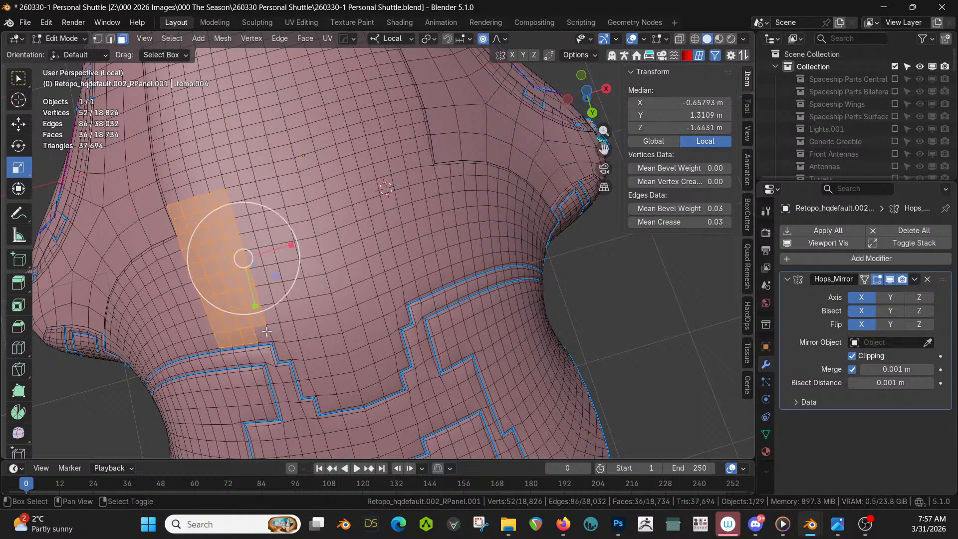
{"action": "right_click", "coordinate": [265, 332], "text": "shift"}
Show the hull's mirror modifier on the edit cage and scale the patch to about 0.276 along local Z with smooth proportional editing, size about 0.263.
{"action": "left_click", "coordinate": [865, 278]}
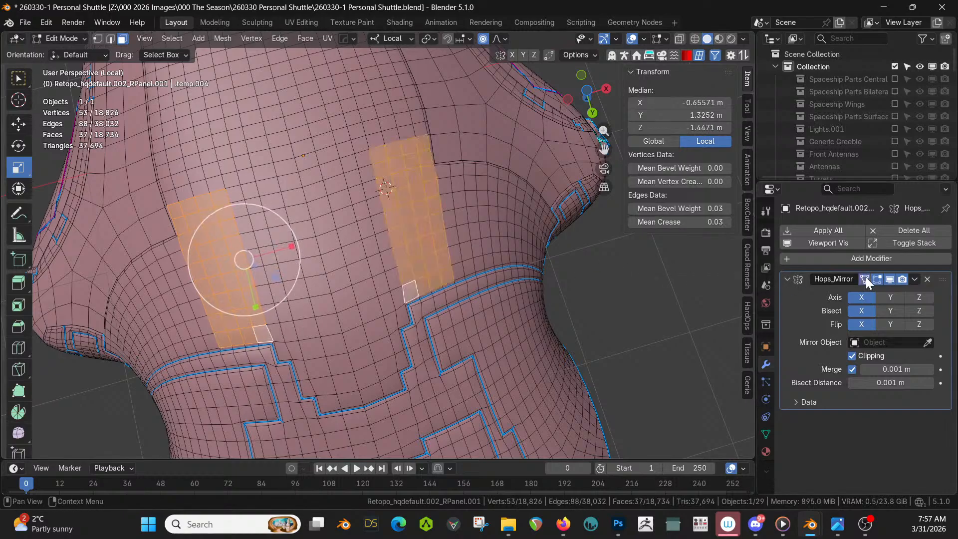
{"action": "middle_click_drag", "start_coordinate": [285, 292], "coordinate": [252, 363]}
{"action": "middle_click_drag", "start_coordinate": [433, 247], "coordinate": [460, 341]}
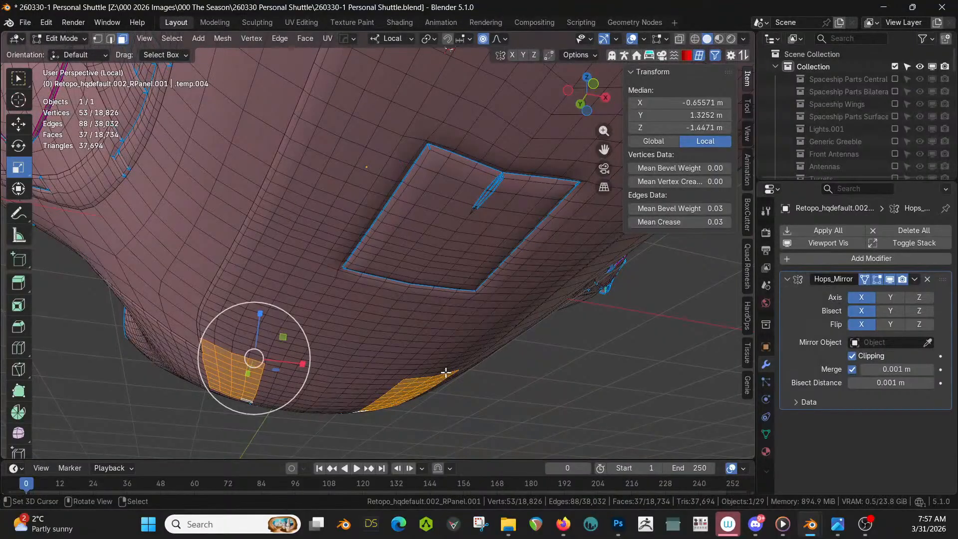
{"action": "key", "text": "s"}
{"action": "key", "text": "z"}
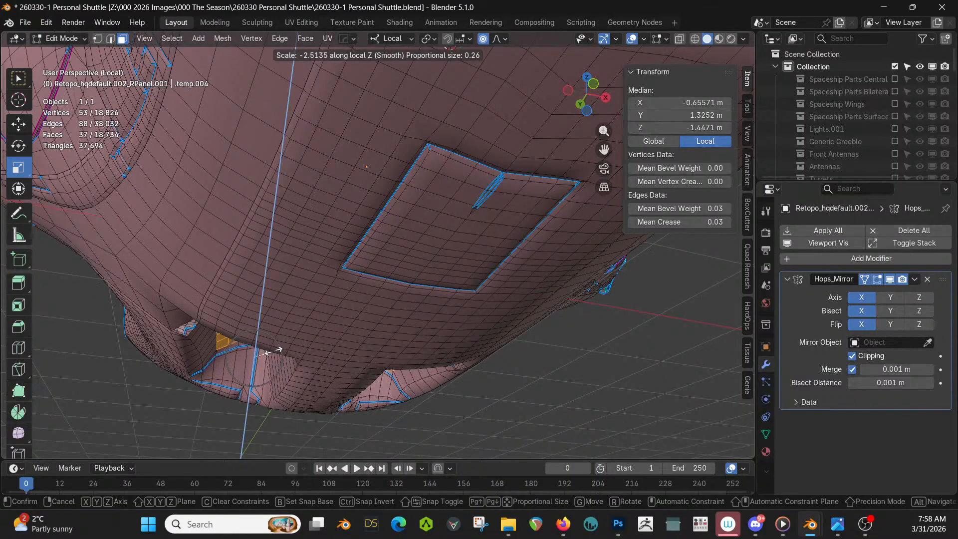
{"action": "left_click", "coordinate": [249, 353]}
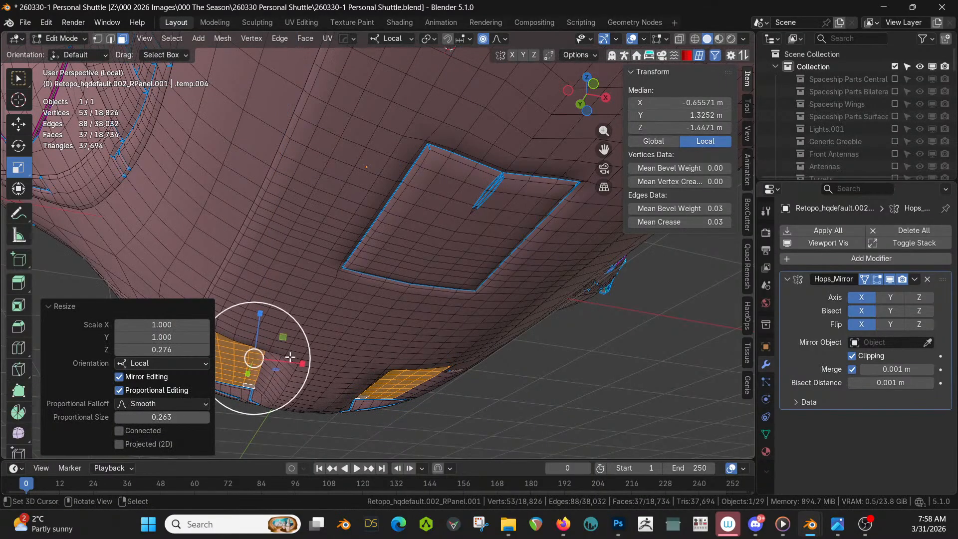
Finish editing the hull mesh, save the file, and return to the full scene.
{"action": "key", "text": "Tab"}
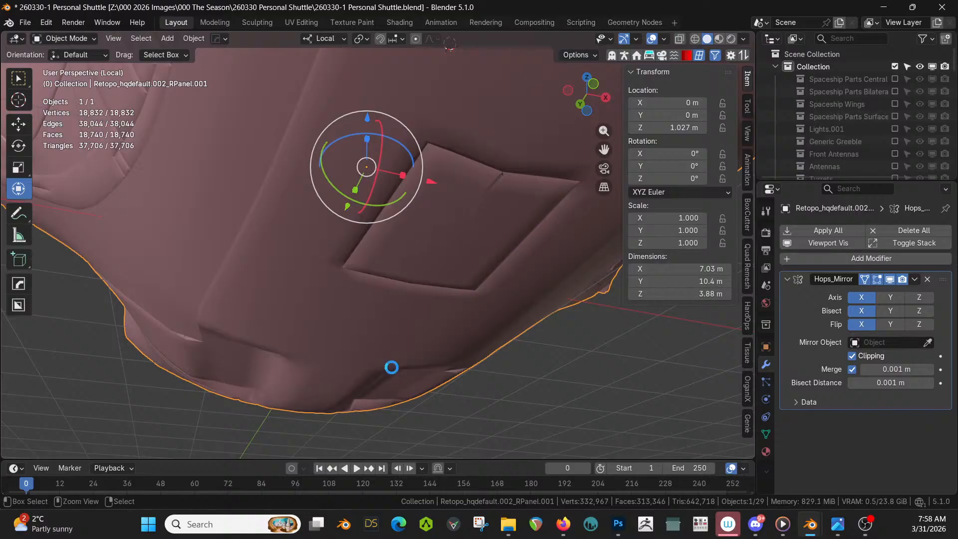
{"action": "key", "text": "ctrl+s"}
{"action": "key", "text": "KP_Divide"}
Sink the rear cover into the flattened hull area by moving it about -0.175 m along its local Y.
{"action": "middle_click_drag", "start_coordinate": [431, 299], "coordinate": [576, 436]}
{"action": "left_click", "coordinate": [377, 218]}
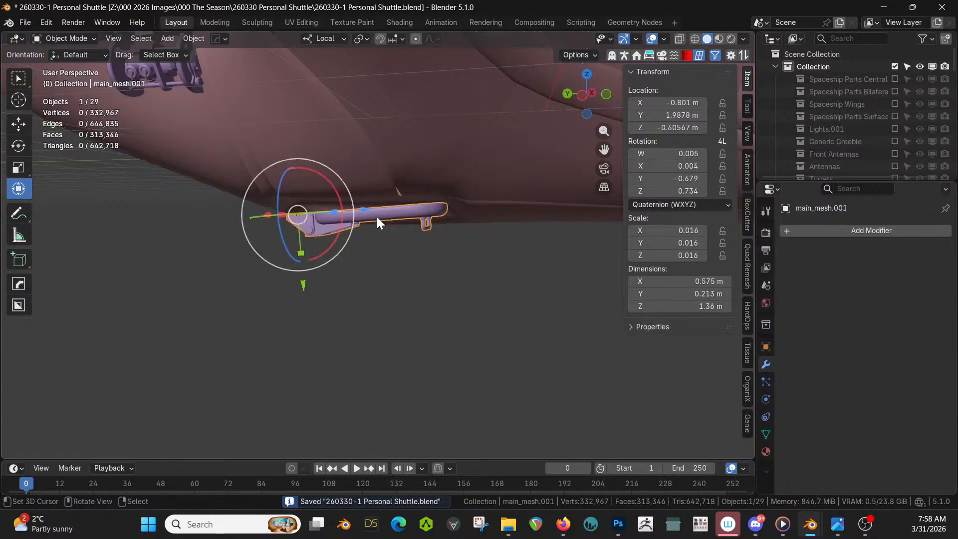
{"action": "key", "text": "g"}
{"action": "key", "text": "y"}
{"action": "left_click", "coordinate": [394, 249]}
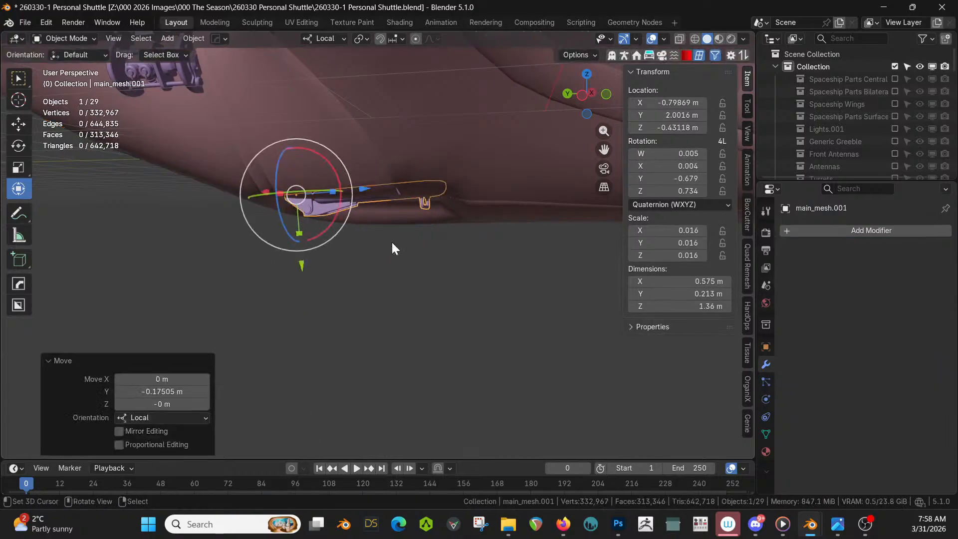
Rotate the rear cover about -4.29° around its local X to follow the hull surface.
{"action": "middle_click_drag", "start_coordinate": [391, 247], "coordinate": [438, 202]}
{"action": "key", "text": "r"}
{"action": "key", "text": "x"}
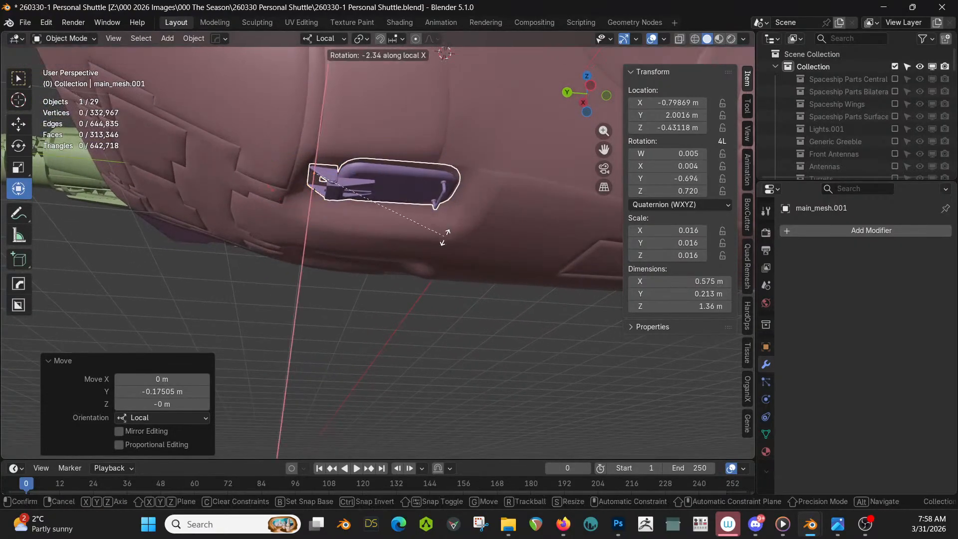
{"action": "left_click", "coordinate": [441, 238]}
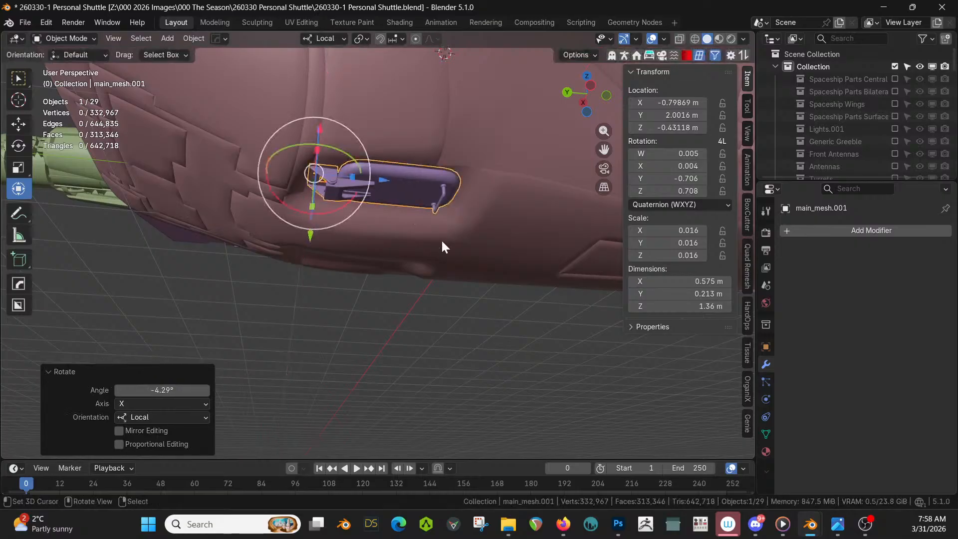
Mirror the rear cover to the other side of the hull across the hull's local X axis.
{"action": "middle_click_drag", "start_coordinate": [441, 238], "coordinate": [409, 200]}
{"action": "scroll", "coordinate": [399, 227], "scroll_direction": "up", "scroll_amount": 4}
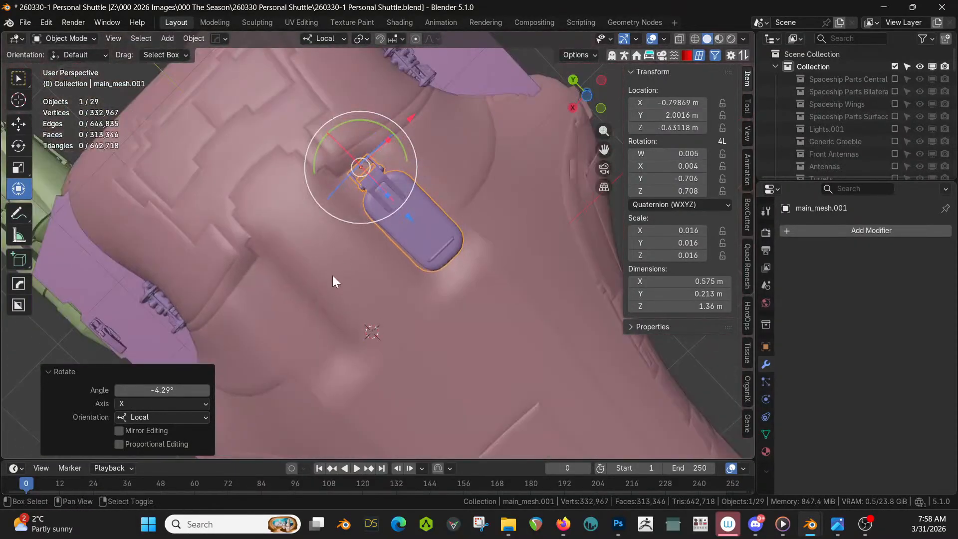
{"action": "left_click", "coordinate": [341, 259], "text": "shift"}
{"action": "key", "text": "alt+x"}
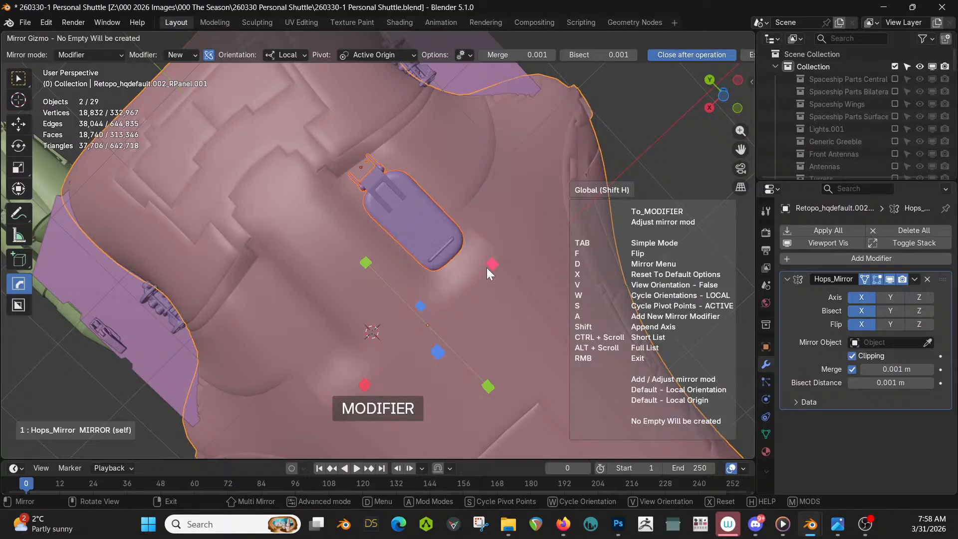
{"action": "left_click", "coordinate": [487, 265]}
Save the file and deselect all objects.
{"action": "middle_click_drag", "start_coordinate": [487, 264], "coordinate": [363, 154]}
{"action": "scroll", "coordinate": [349, 239], "scroll_direction": "down", "scroll_amount": 10}
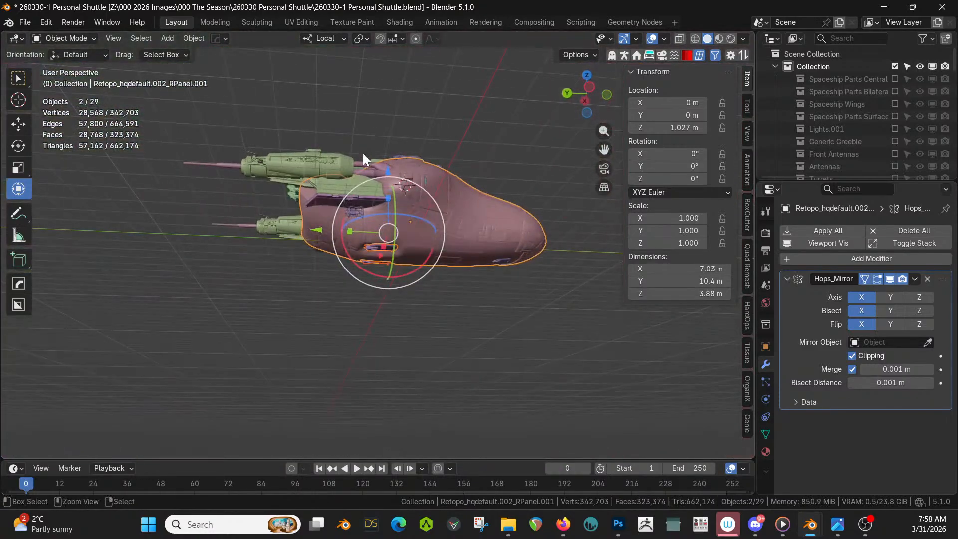
{"action": "key", "text": "ctrl+s"}
{"action": "left_click", "coordinate": [441, 307]}
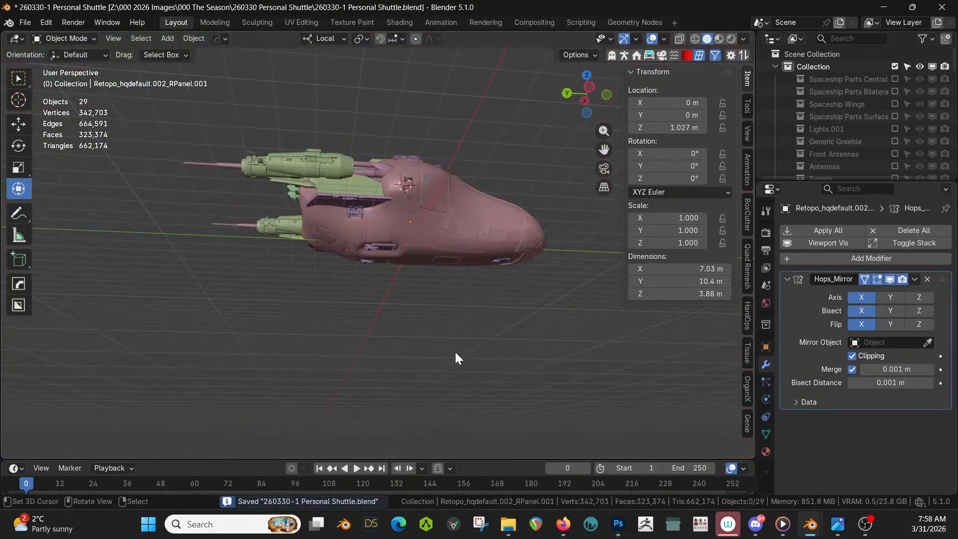
Open the hull mesh for editing, add the sliver's edge loop at the square belly panel's notch to the selection, and dissolve the selected edges.
{"action": "middle_click_drag", "start_coordinate": [458, 351], "coordinate": [378, 318]}
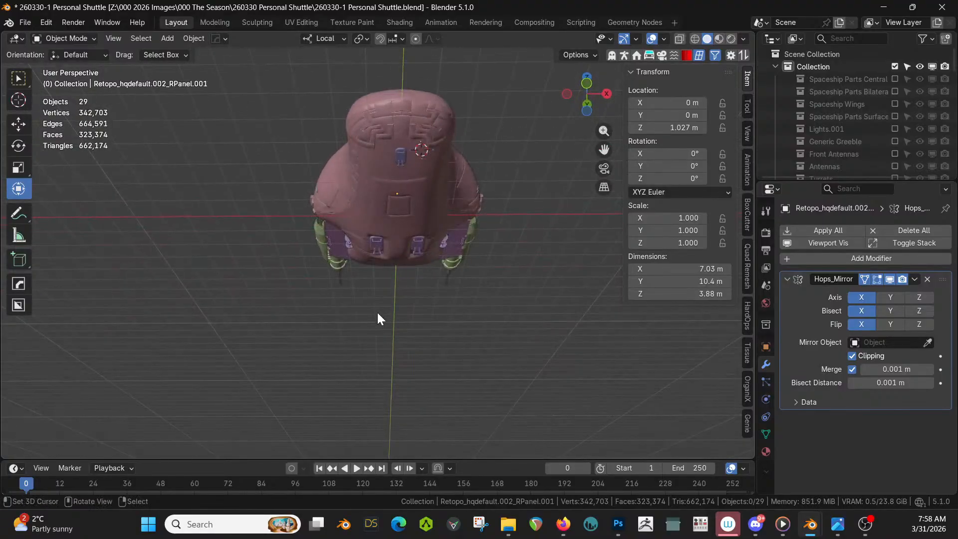
{"action": "scroll", "coordinate": [377, 313], "scroll_direction": "up", "scroll_amount": 5}
{"action": "middle_click_drag", "start_coordinate": [448, 314], "coordinate": [345, 271]}
{"action": "scroll", "coordinate": [343, 271], "scroll_direction": "up", "scroll_amount": 4}
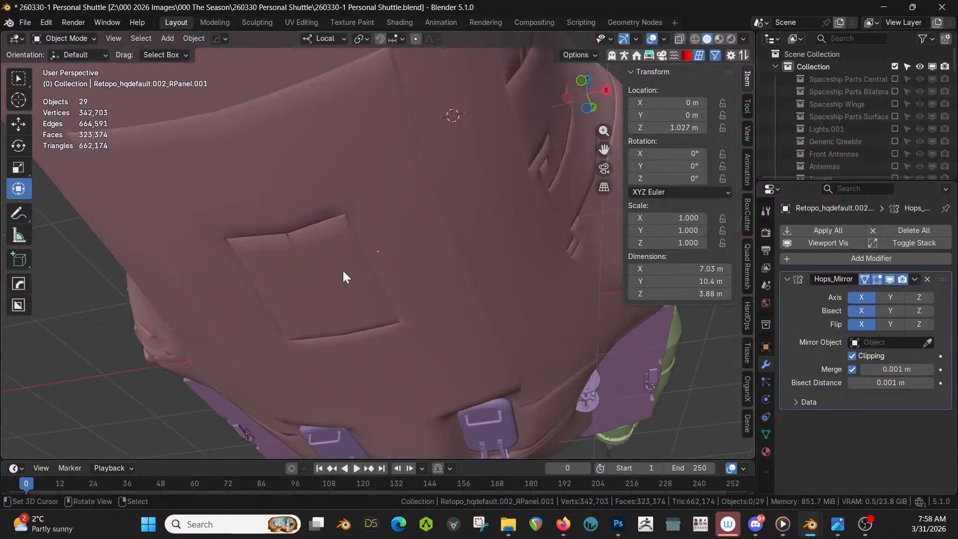
{"action": "left_click", "coordinate": [343, 271]}
{"action": "key", "text": "Tab"}
{"action": "scroll", "coordinate": [342, 308], "scroll_direction": "up", "scroll_amount": 3}
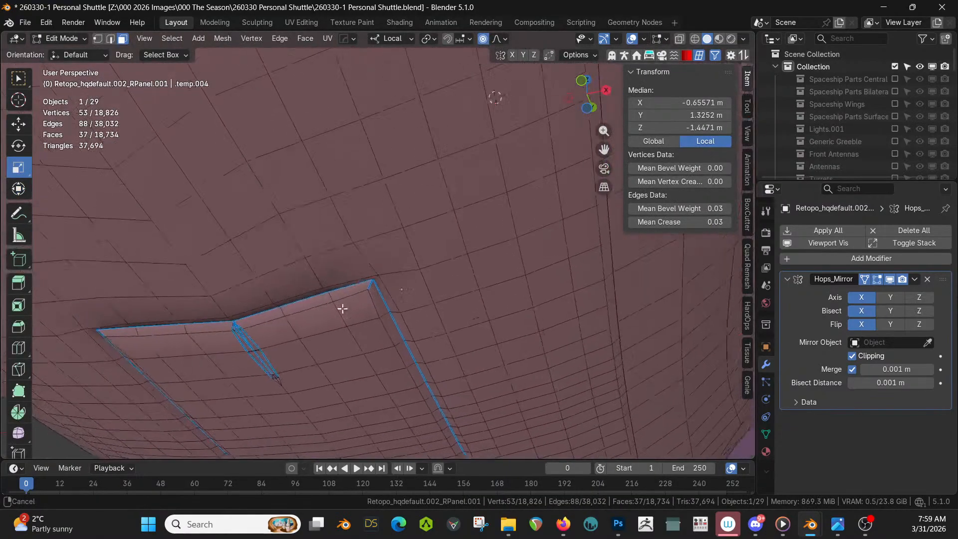
{"action": "middle_click_drag", "start_coordinate": [342, 308], "coordinate": [376, 289]}
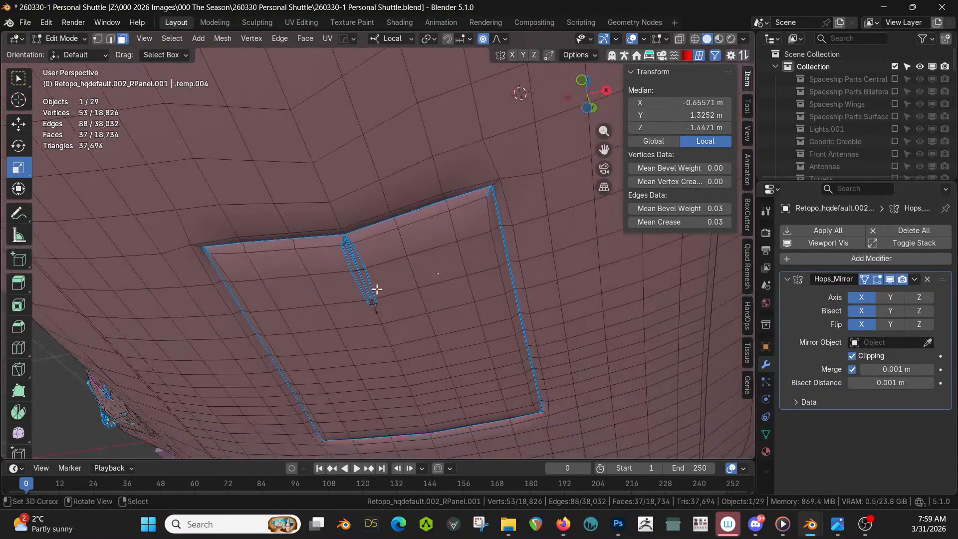
{"action": "left_click", "coordinate": [360, 263], "text": "alt+shift"}
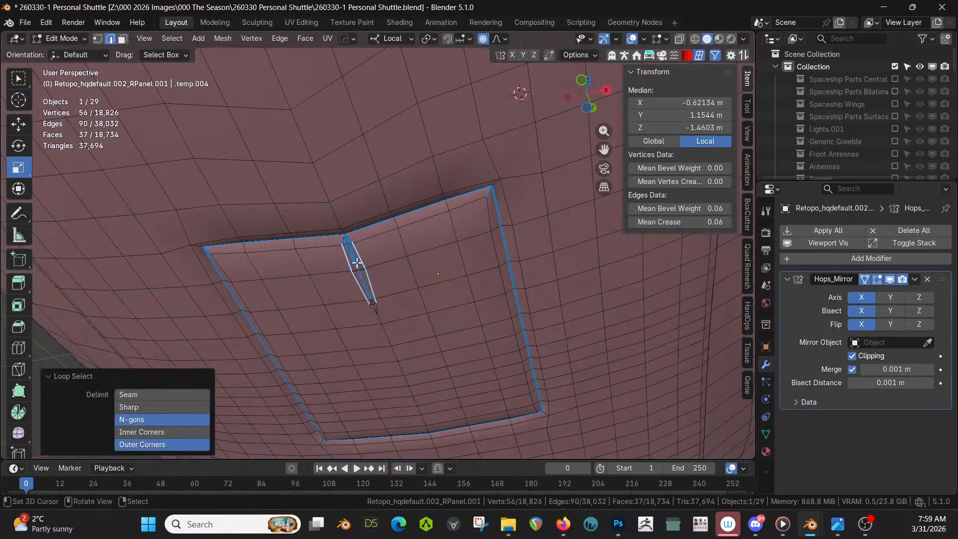
{"action": "key", "text": "ctrl+x"}
{"action": "scroll", "coordinate": [374, 277], "scroll_direction": "up", "scroll_amount": 4}
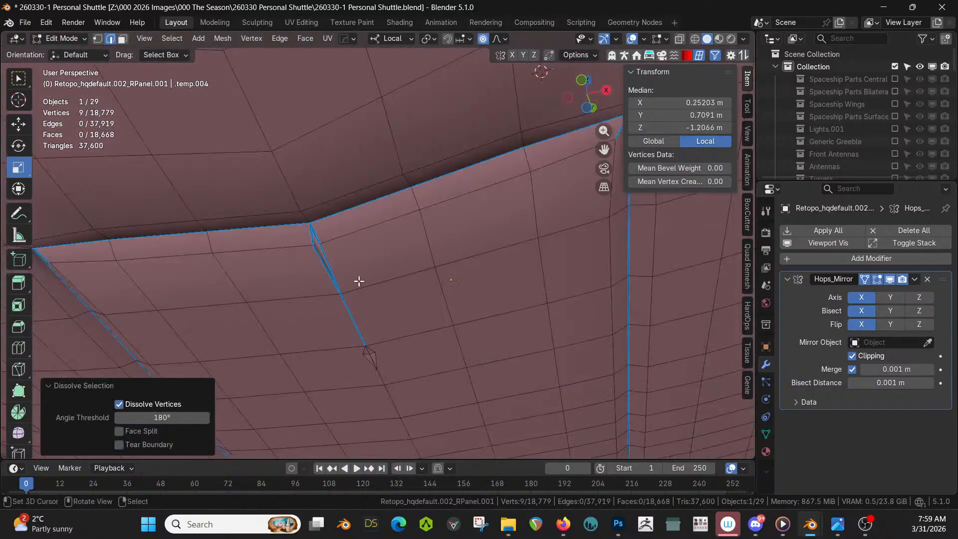
Select the remaining sliver edges around the thin gap at the belly panel's notch and dissolve them.
{"action": "left_click", "coordinate": [321, 250]}
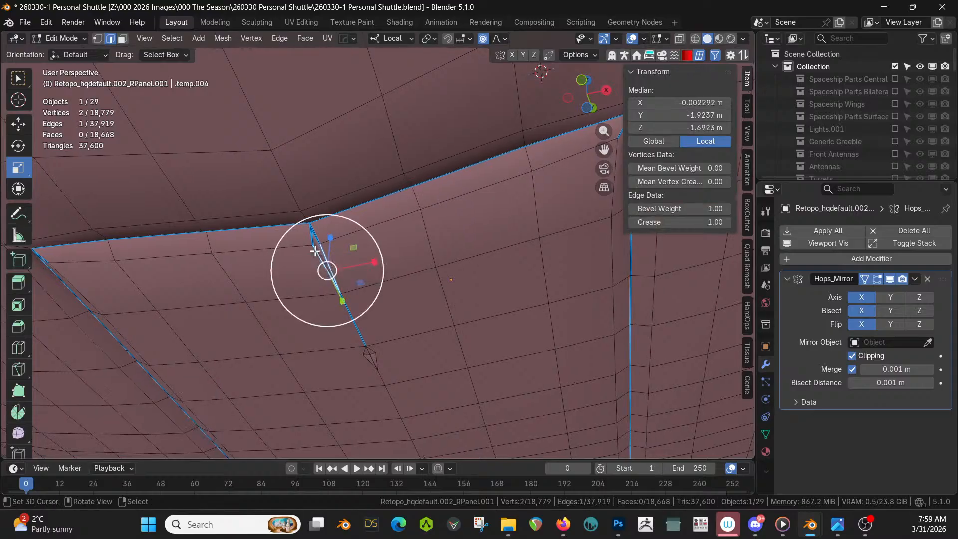
{"action": "key", "text": "KP_Decimal"}
{"action": "middle_click_drag", "start_coordinate": [377, 245], "coordinate": [408, 291]}
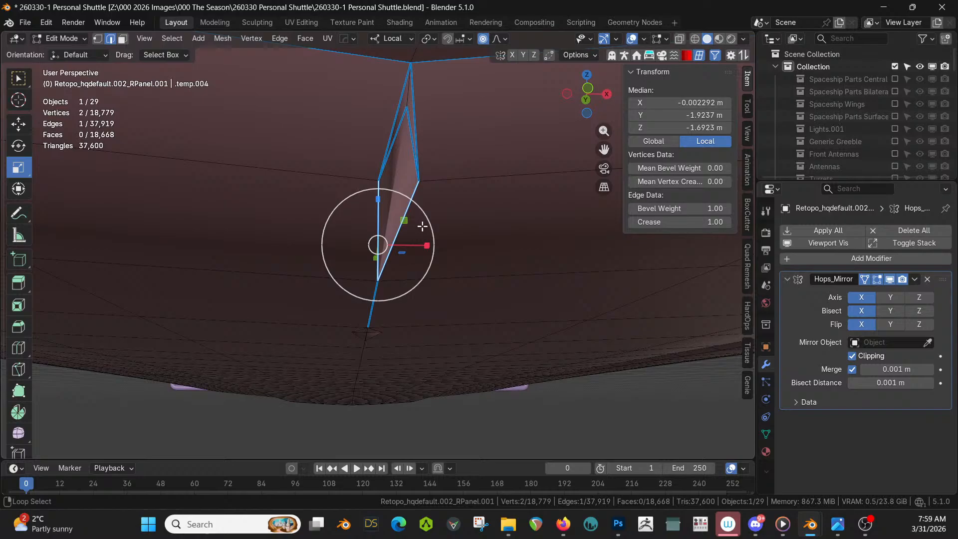
{"action": "left_click", "coordinate": [393, 138], "text": "alt"}
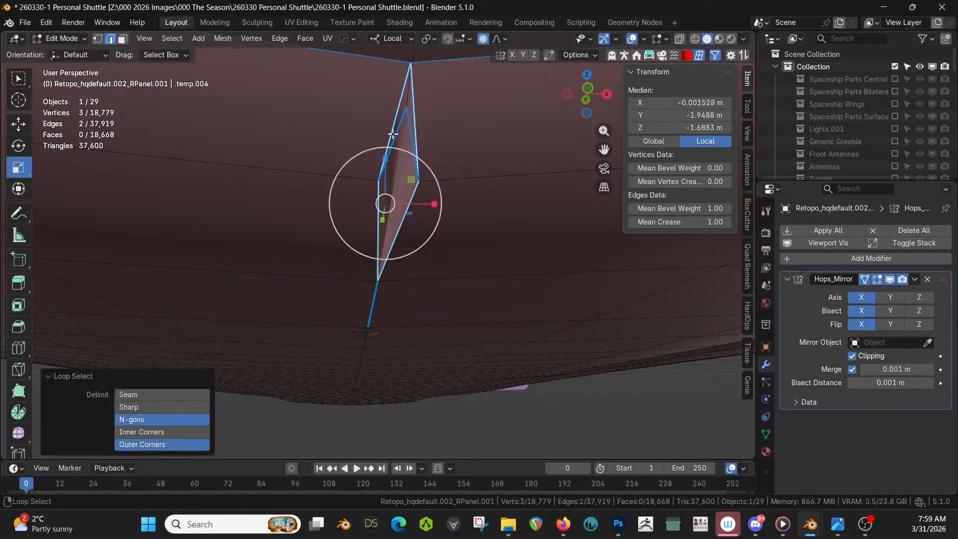
{"action": "left_click", "coordinate": [347, 177], "text": "shift"}
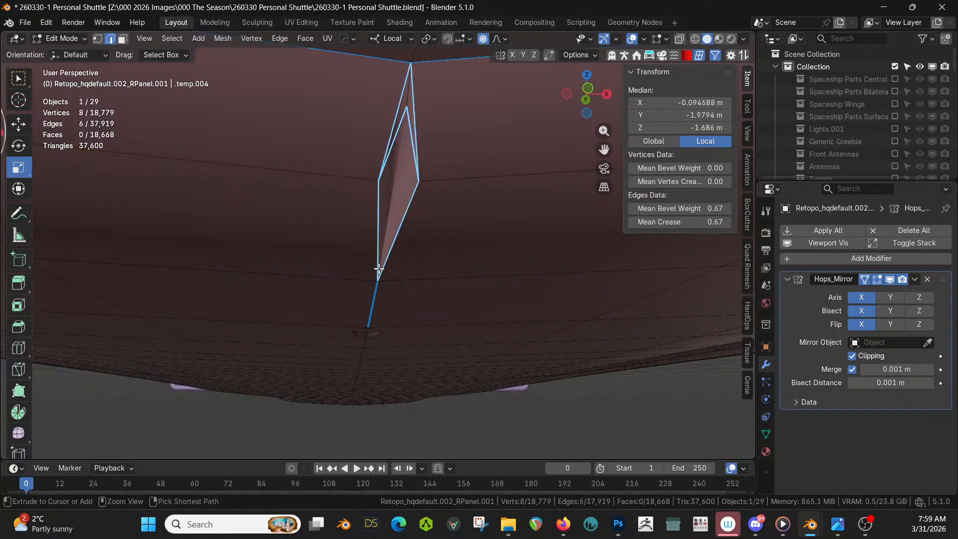
{"action": "key", "text": "ctrl+x"}
{"action": "scroll", "coordinate": [384, 234], "scroll_direction": "up", "scroll_amount": 6}
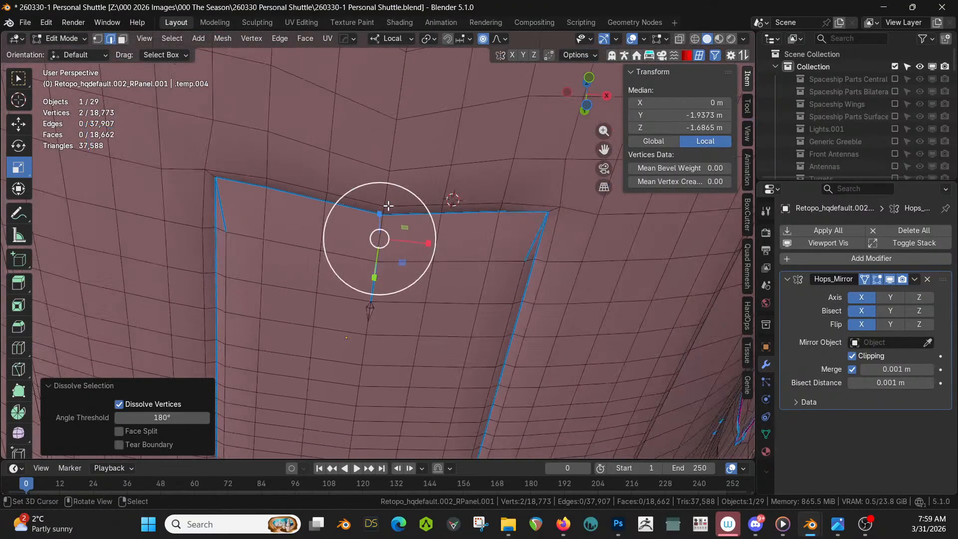
{"action": "middle_click_drag", "start_coordinate": [388, 205], "coordinate": [421, 156]}
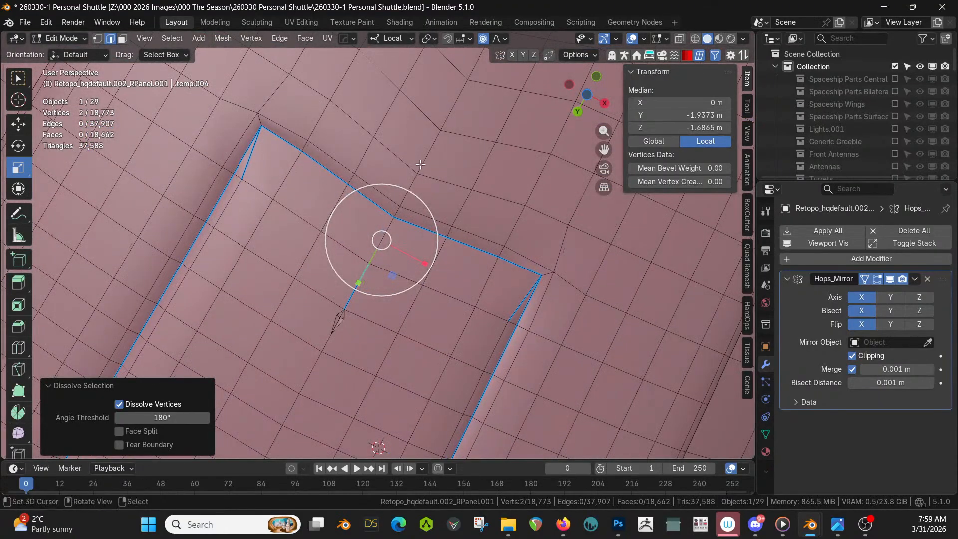
Select the edge loops around the small diamond-shaped sliver on the centreline inside the belly panel and dissolve them.
{"action": "scroll", "coordinate": [353, 331], "scroll_direction": "up", "scroll_amount": 3}
{"action": "middle_click_drag", "start_coordinate": [353, 331], "coordinate": [412, 267], "text": "shift"}
{"action": "right_click", "coordinate": [367, 314], "text": "alt+shift"}
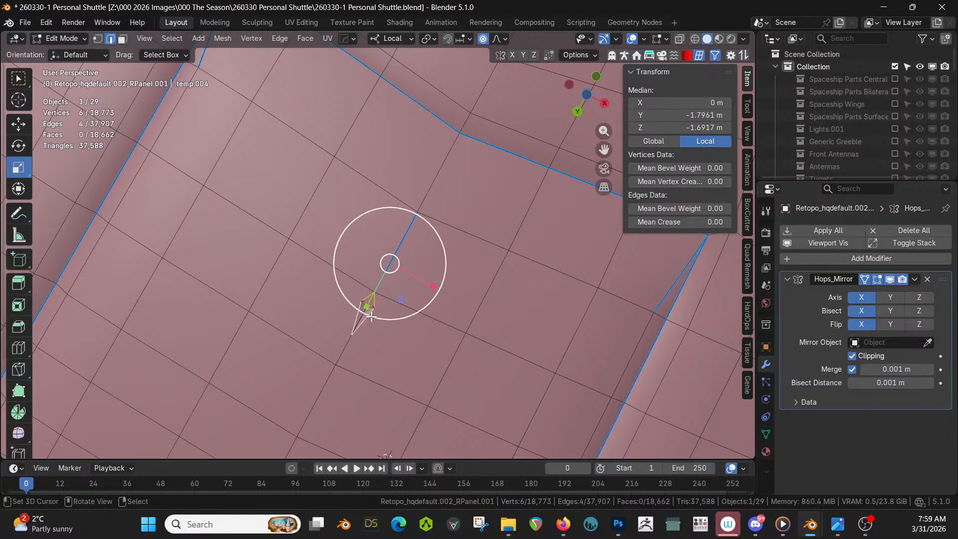
{"action": "scroll", "coordinate": [366, 344], "scroll_direction": "up", "scroll_amount": 2}
{"action": "left_click", "coordinate": [366, 350], "text": "alt+shift"}
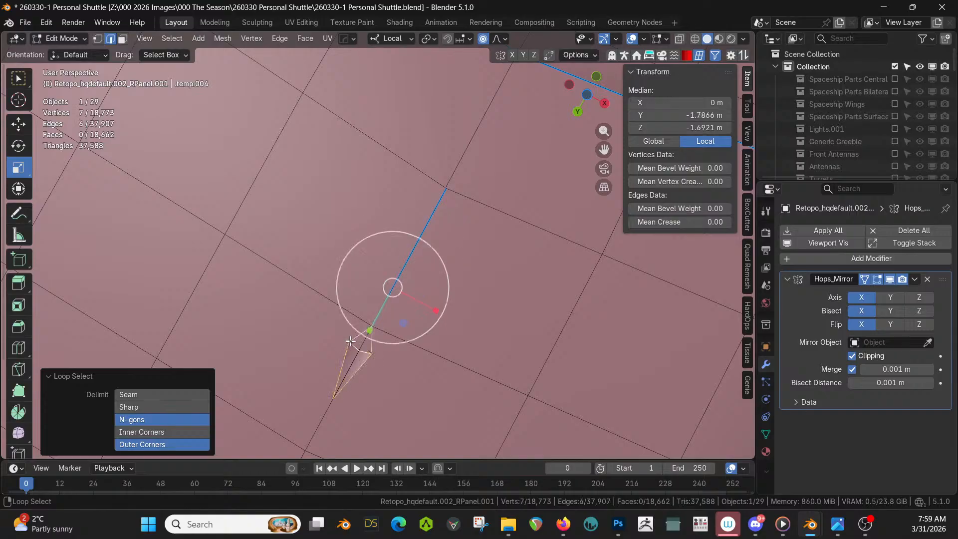
{"action": "key", "text": "ctrl+x"}
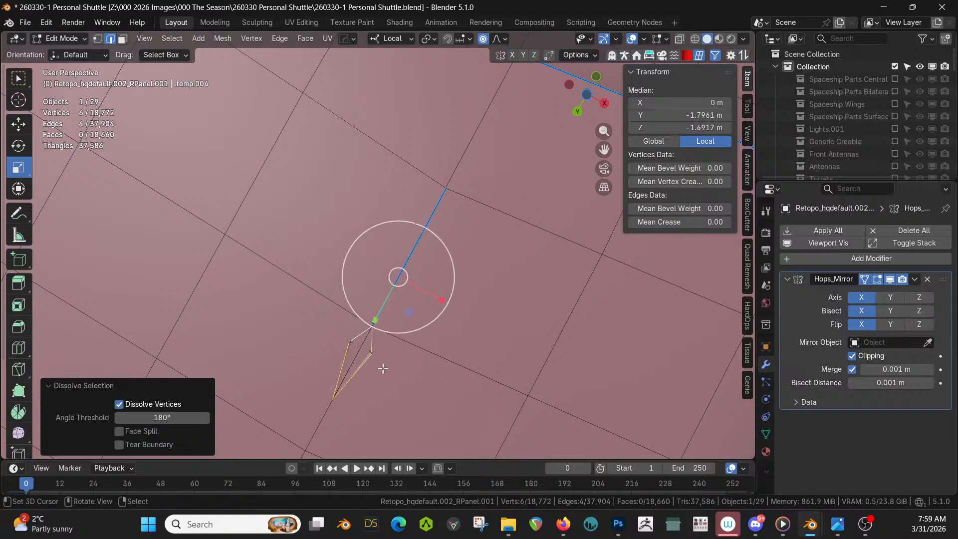
{"action": "key", "text": "x"}
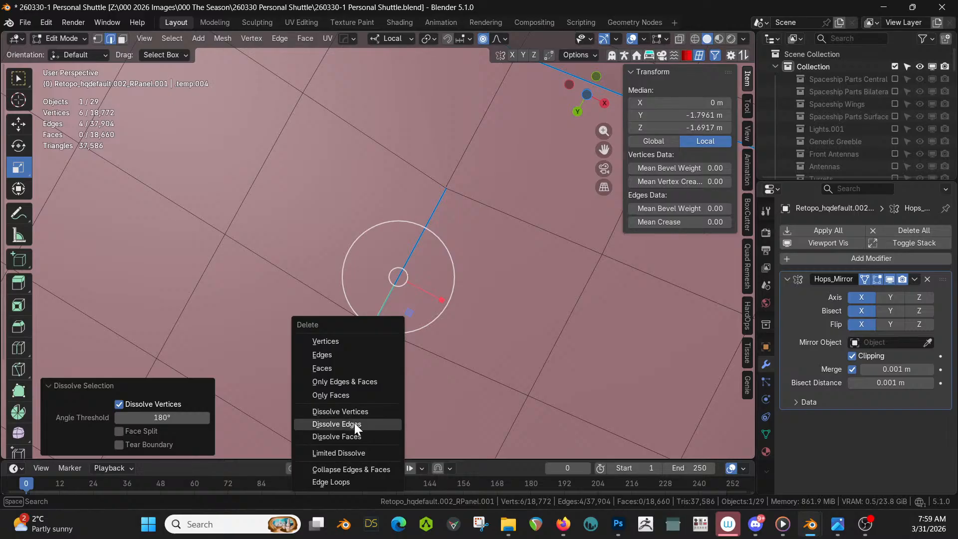
{"action": "left_click", "coordinate": [354, 423]}
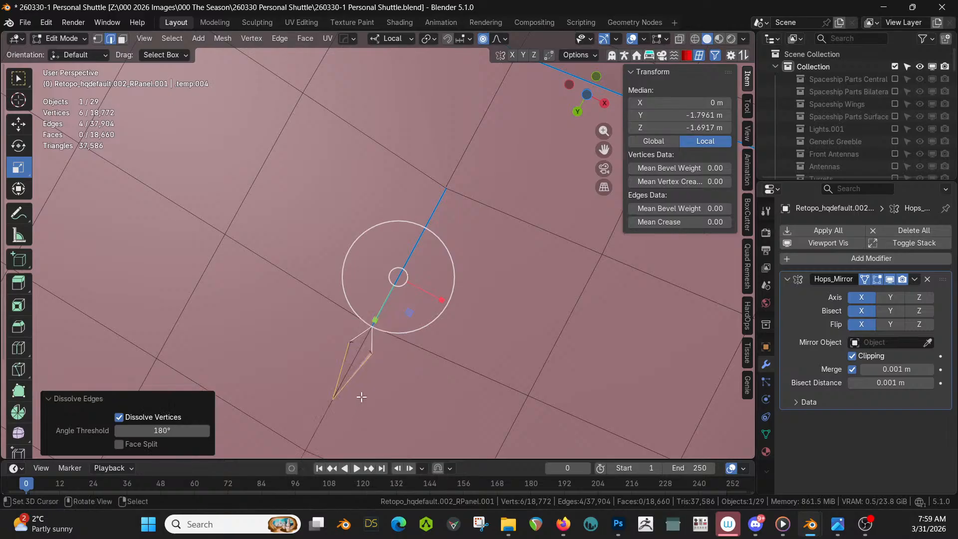
In vertex selection mode, select the small sliver's end and side vertices and hide all unselected geometry.
{"action": "middle_click_drag", "start_coordinate": [361, 396], "coordinate": [350, 335]}
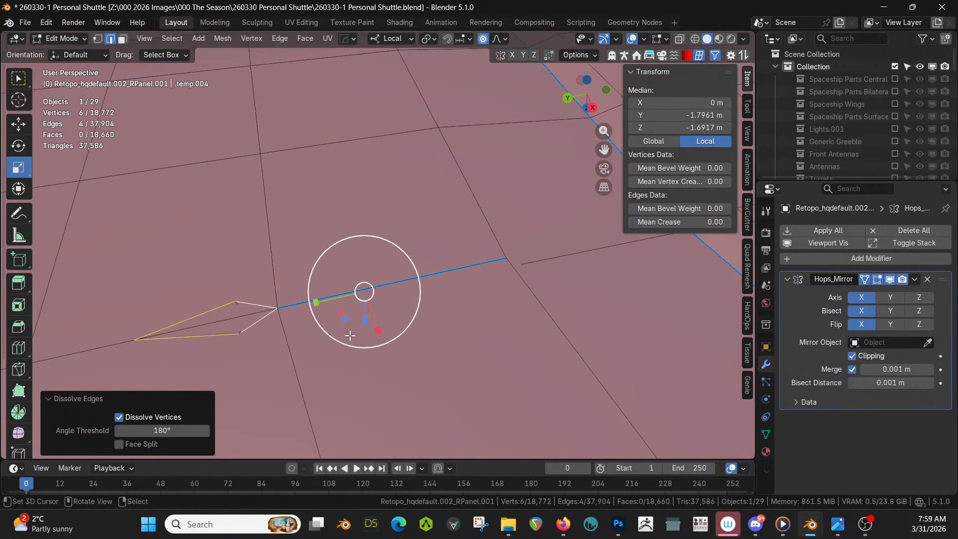
{"action": "middle_click_drag", "start_coordinate": [255, 350], "coordinate": [357, 335], "text": "shift"}
{"action": "key", "text": "1"}
{"action": "scroll", "coordinate": [344, 314], "scroll_direction": "up", "scroll_amount": 3}
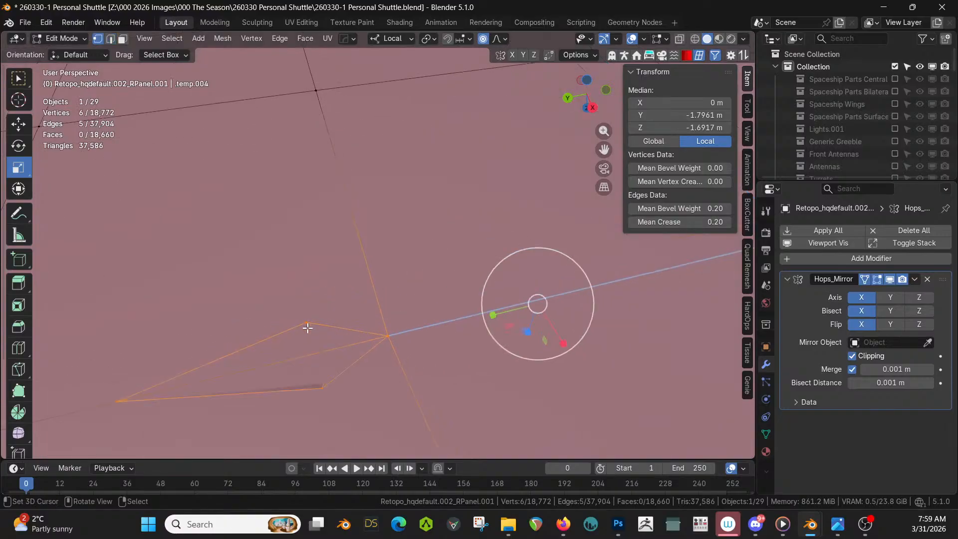
{"action": "left_click", "coordinate": [394, 341]}
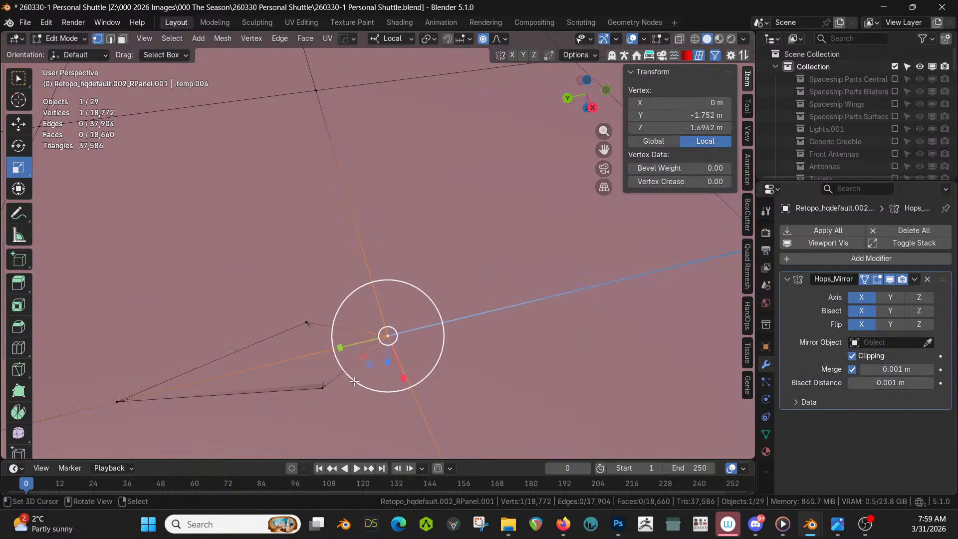
{"action": "left_click", "coordinate": [326, 343], "text": "shift"}
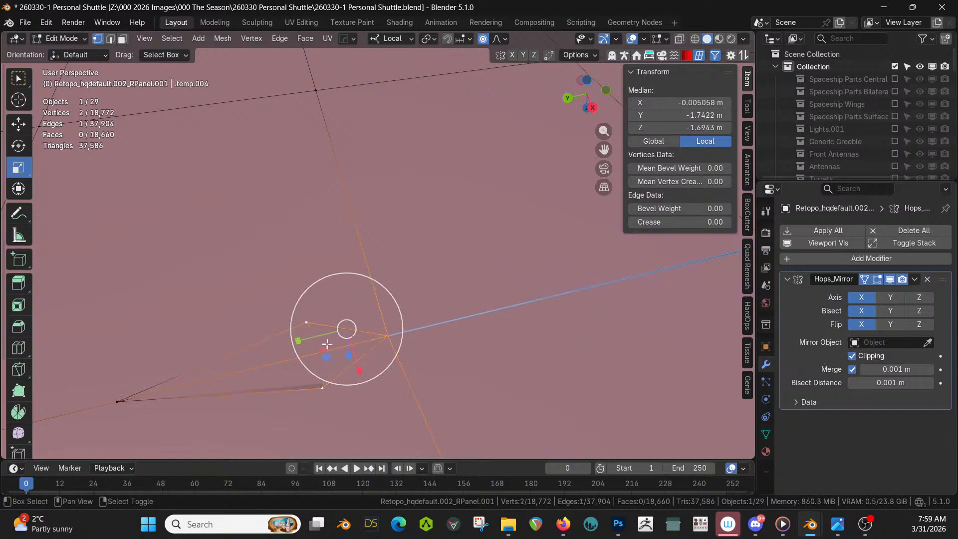
{"action": "left_click", "coordinate": [122, 399], "text": "shift"}
{"action": "key", "text": "shift+h"}
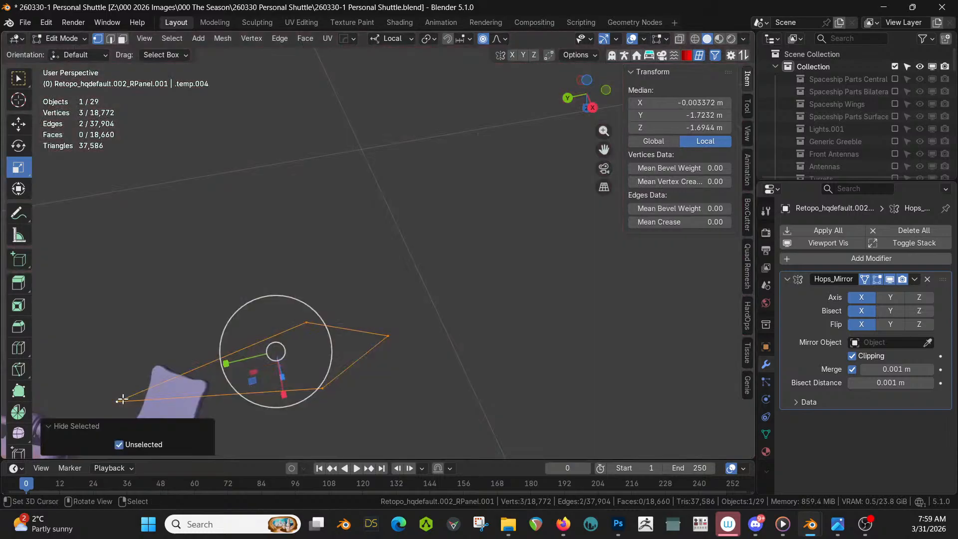
{"action": "key", "text": "k"}
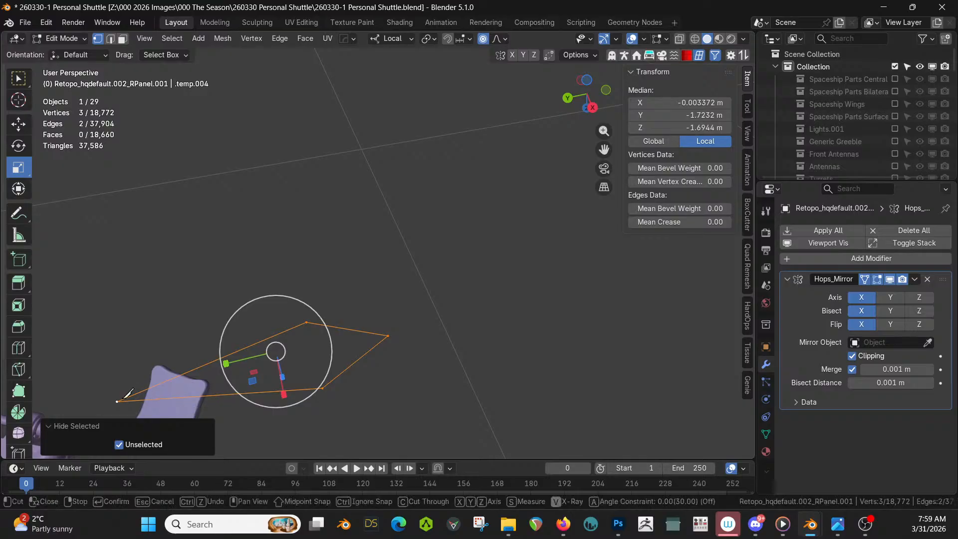
{"action": "key", "text": "Escape"}
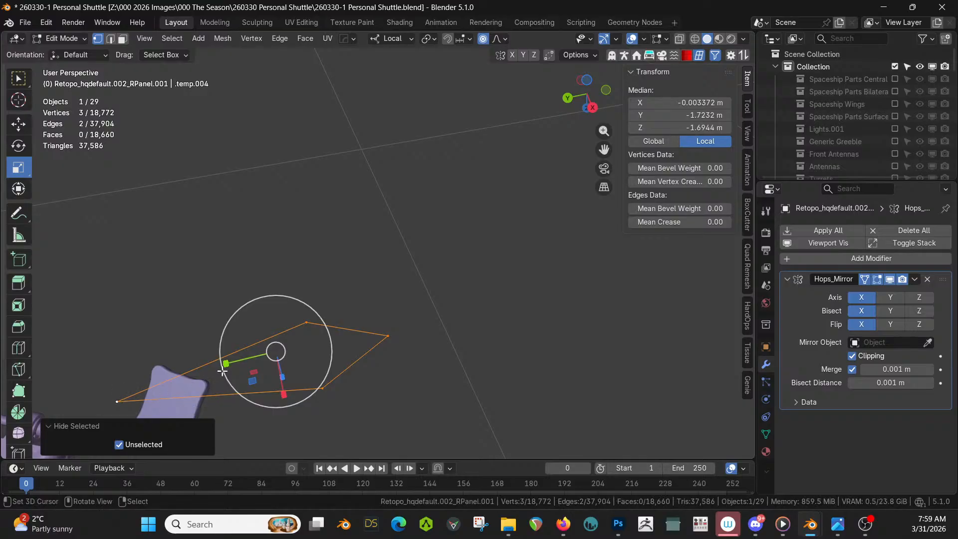
Dissolve the sliver's off-centre side vertex in the isolated geometry.
{"action": "middle_click_drag", "start_coordinate": [169, 394], "coordinate": [269, 327]}
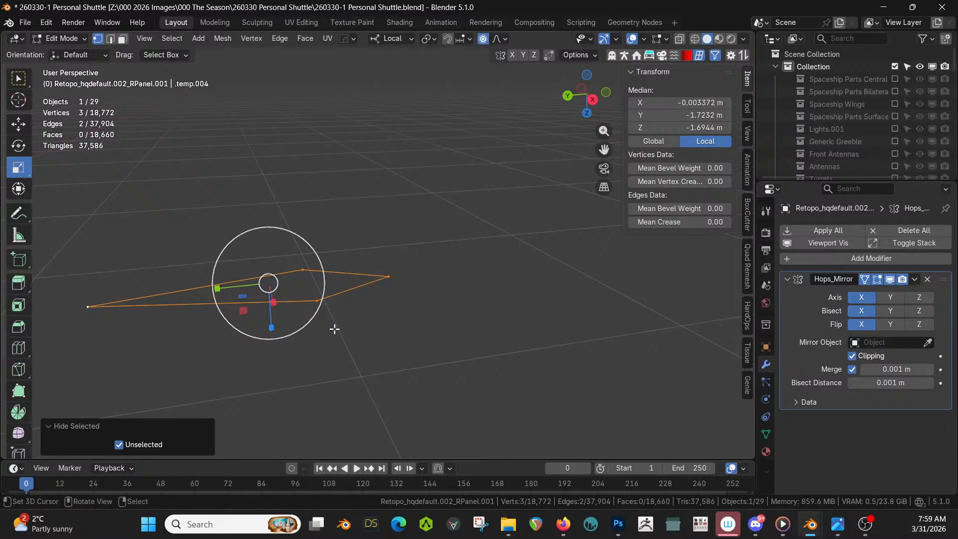
{"action": "left_click", "coordinate": [327, 302]}
{"action": "right_click", "coordinate": [303, 270], "text": "shift"}
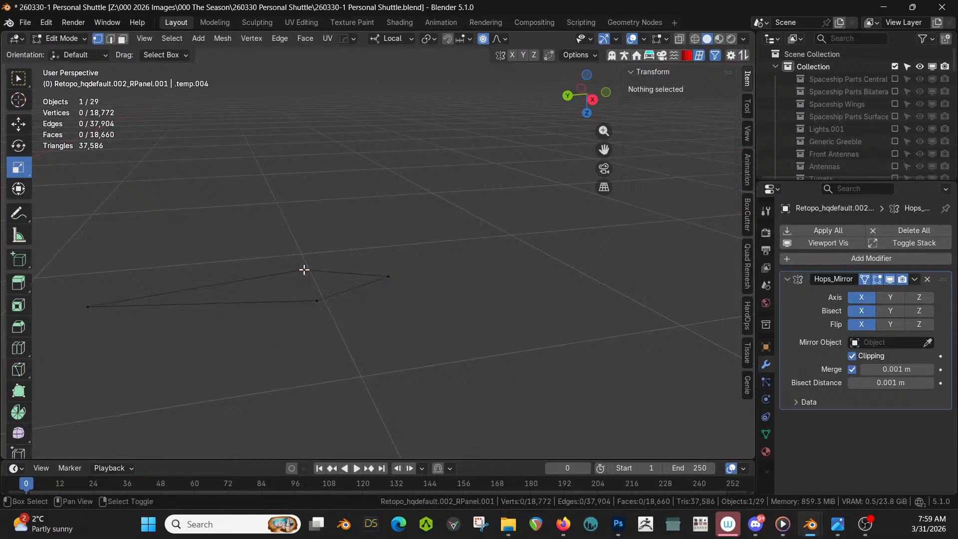
{"action": "left_click", "coordinate": [303, 270]}
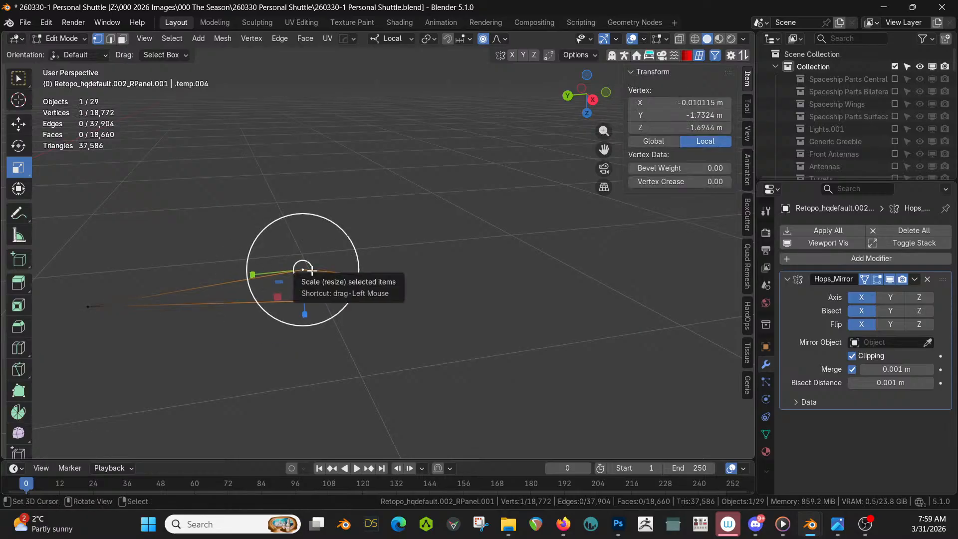
{"action": "key", "text": "x"}
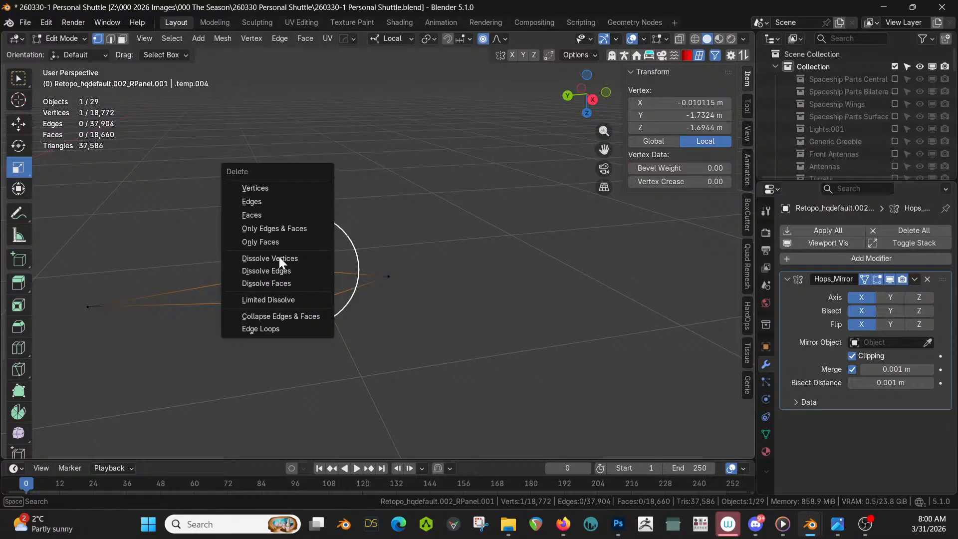
{"action": "left_click", "coordinate": [280, 258]}
Isolate the hull in local view, reveal its hidden geometry, and return to Object Mode over the belly.
{"action": "key", "text": "KP_Divide"}
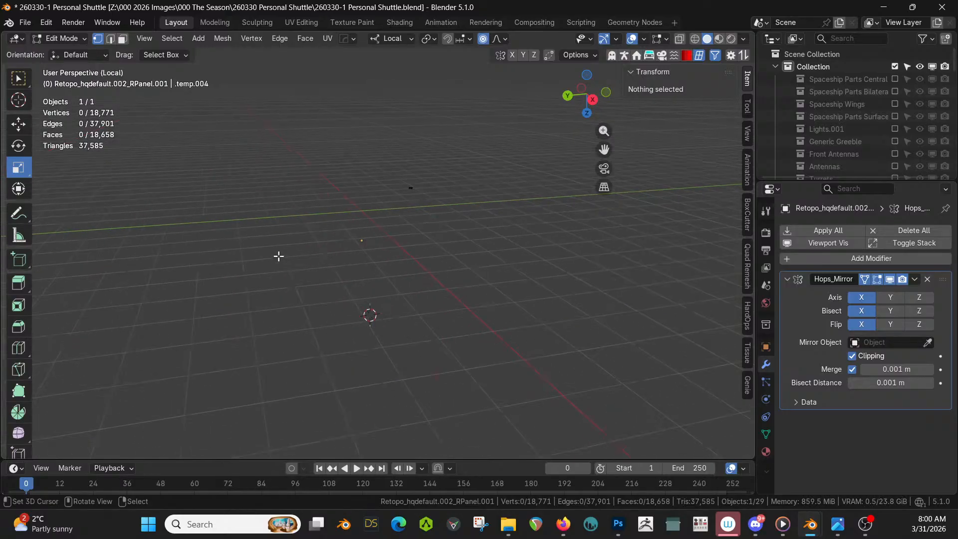
{"action": "key", "text": "alt+h"}
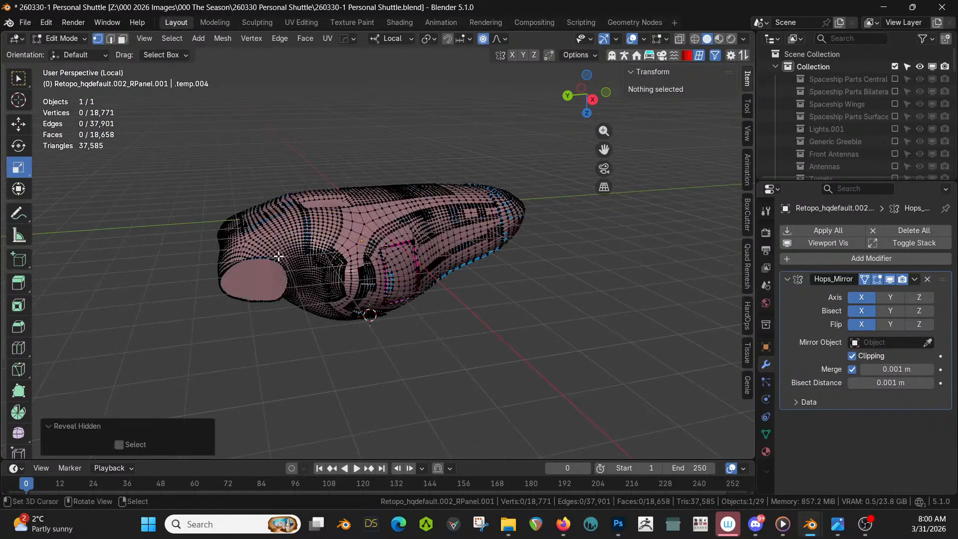
{"action": "middle_click_drag", "start_coordinate": [278, 256], "coordinate": [354, 336]}
{"action": "scroll", "coordinate": [377, 296], "scroll_direction": "up", "scroll_amount": 5}
{"action": "key", "text": "Tab"}
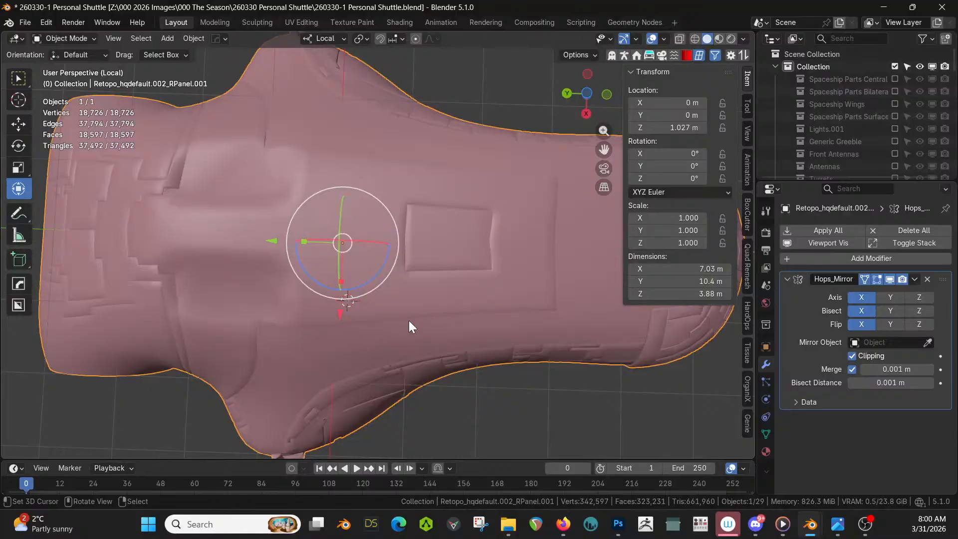
Exit the hull's local view to bring back the other parts, and save the file.
{"action": "middle_click_drag", "start_coordinate": [378, 351], "coordinate": [562, 144]}
{"action": "key", "text": "KP_Divide"}
{"action": "scroll", "coordinate": [420, 374], "scroll_direction": "down", "scroll_amount": 6}
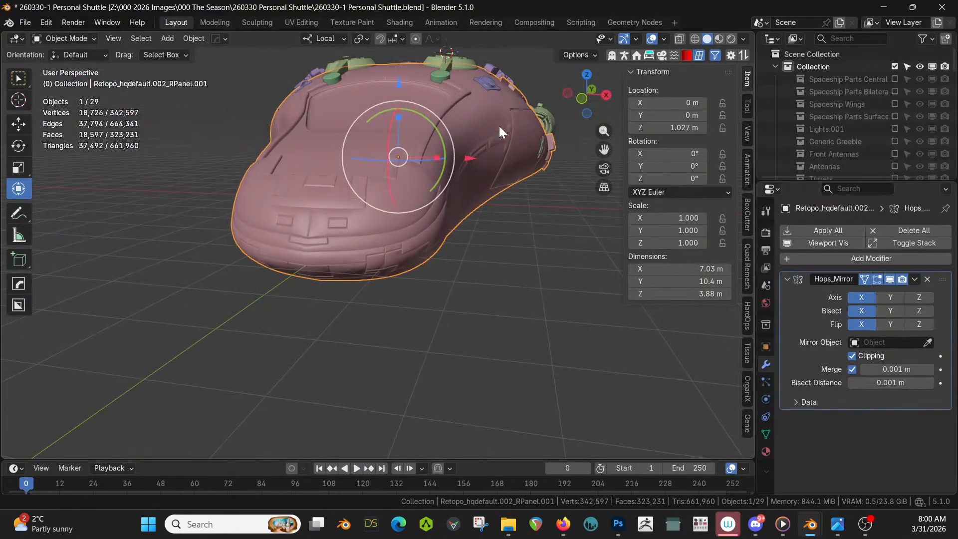
{"action": "key", "text": "ctrl+s"}
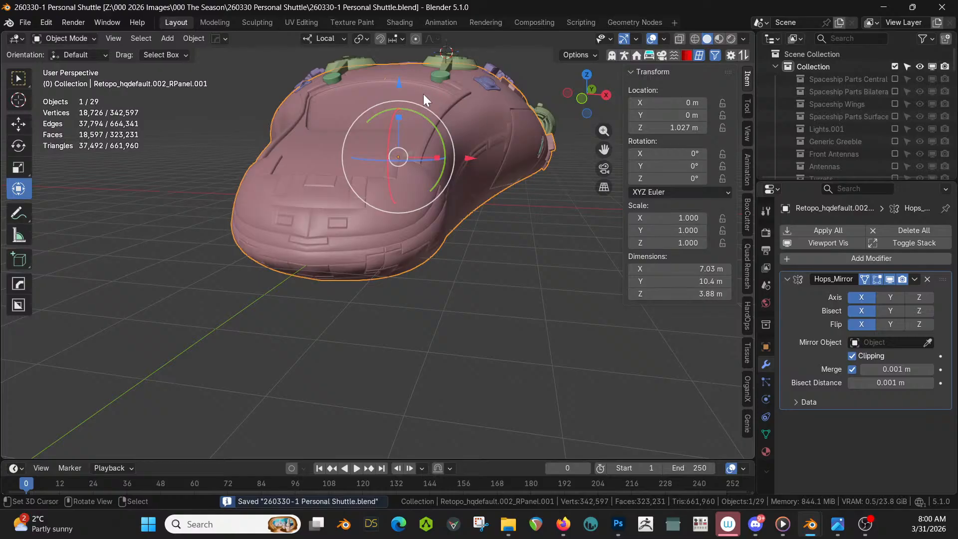
Open the hull mesh for editing and select a small patch of faces on the concave surface beside the green rear cover.
{"action": "middle_click_drag", "start_coordinate": [422, 94], "coordinate": [334, 251]}
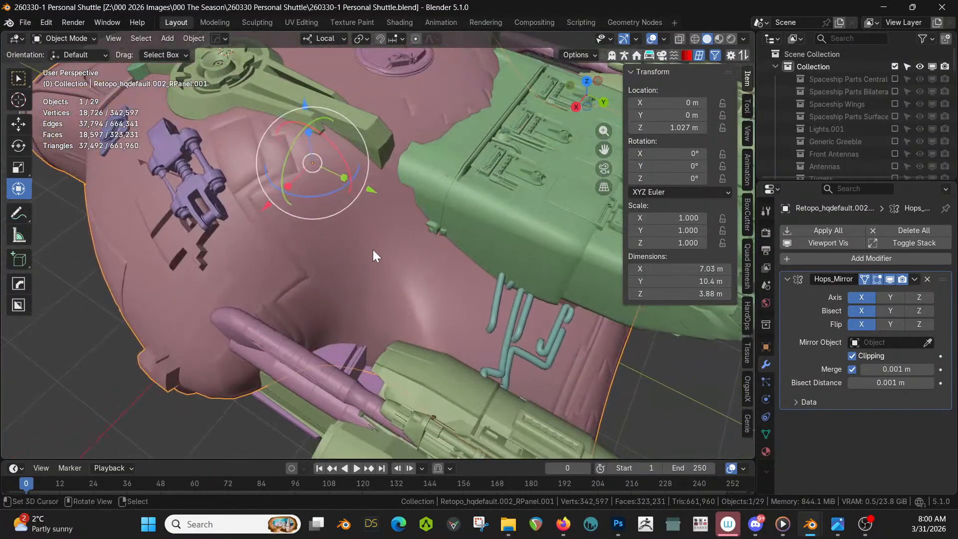
{"action": "right_click", "coordinate": [405, 268]}
{"action": "right_click", "coordinate": [345, 205]}
{"action": "key", "text": "Tab"}
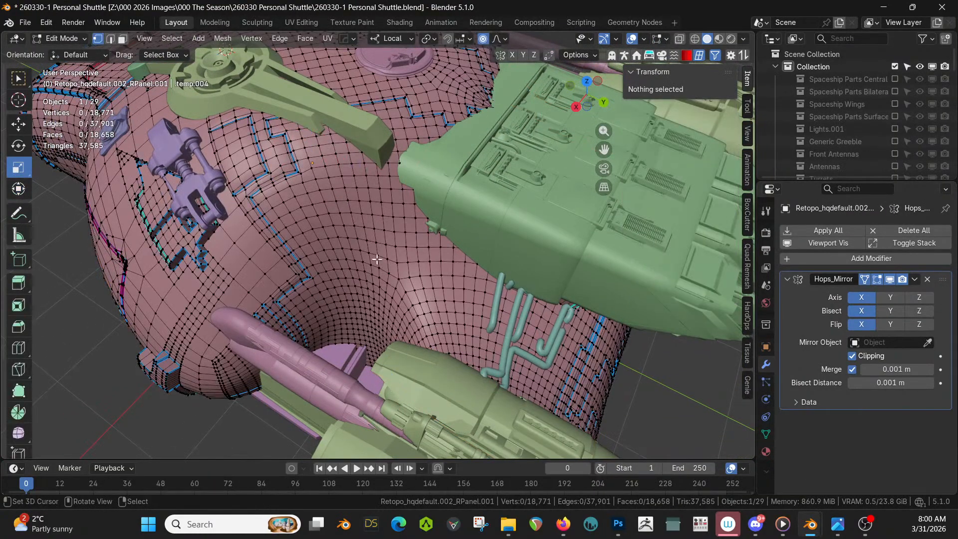
{"action": "key", "text": "c"}
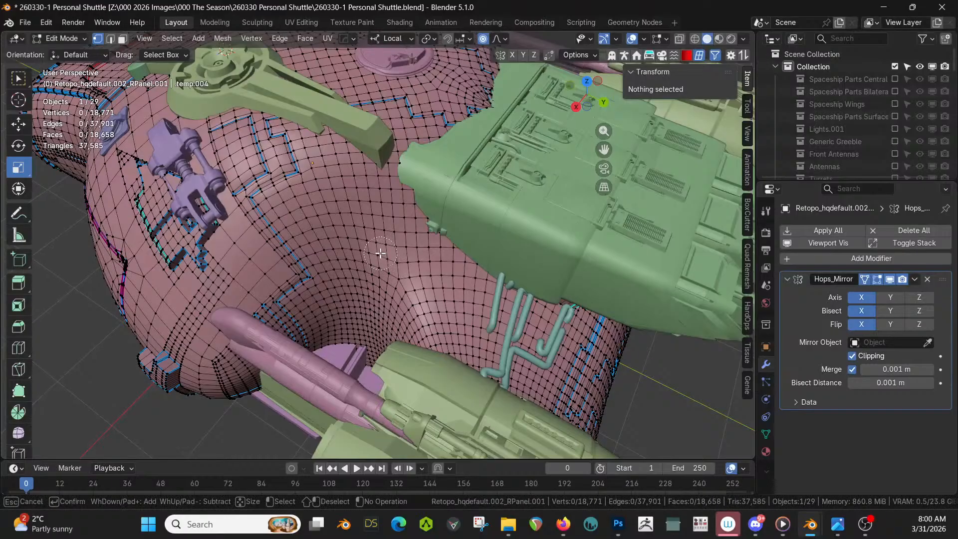
{"action": "mouse_move", "coordinate": [380, 255]}
{"action": "left_mouse_down"}
{"action": "mouse_move", "coordinate": [374, 239]}
{"action": "mouse_move", "coordinate": [380, 250]}
{"action": "left_mouse_up"}
{"action": "key", "text": "Escape"}
{"action": "key", "text": "3"}
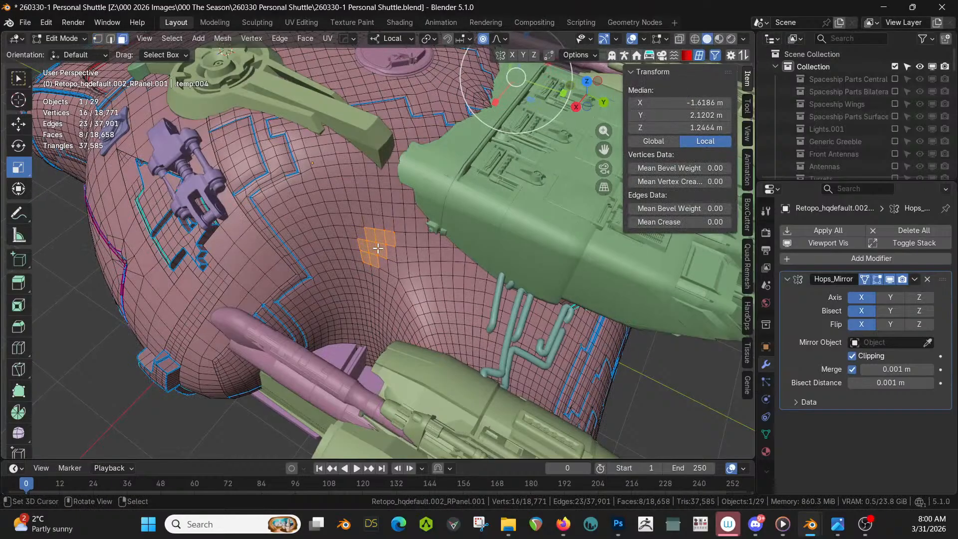
{"action": "right_click", "coordinate": [382, 263], "text": "shift"}
{"action": "right_click", "coordinate": [392, 268], "text": "shift"}
{"action": "right_click", "coordinate": [391, 255], "text": "shift"}
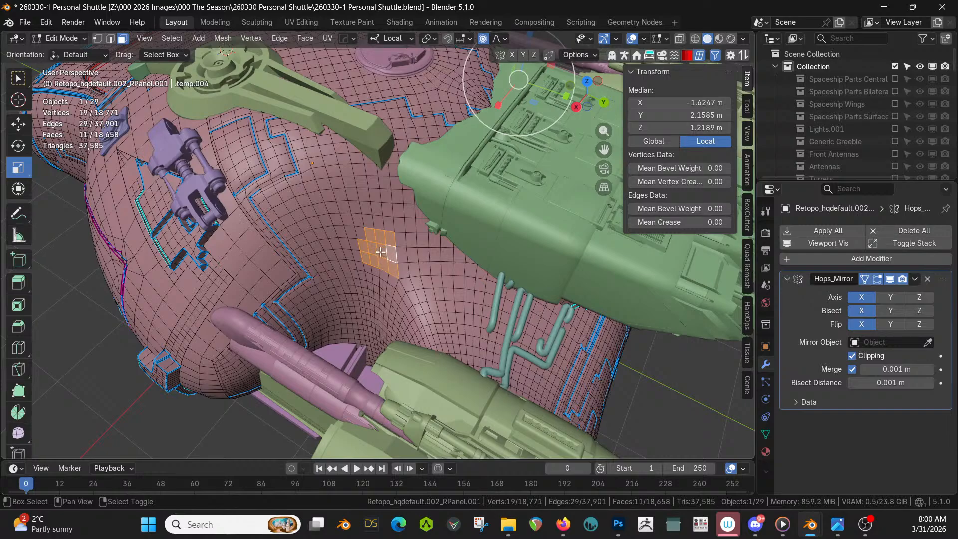
Grow the small face patch beside the green rear cover five times to cover the concave hull surface.
{"action": "key", "text": "ctrl+KP_Add"}
{"action": "key", "text": "ctrl+KP_Add"}
{"action": "key", "text": "ctrl+KP_Add"}
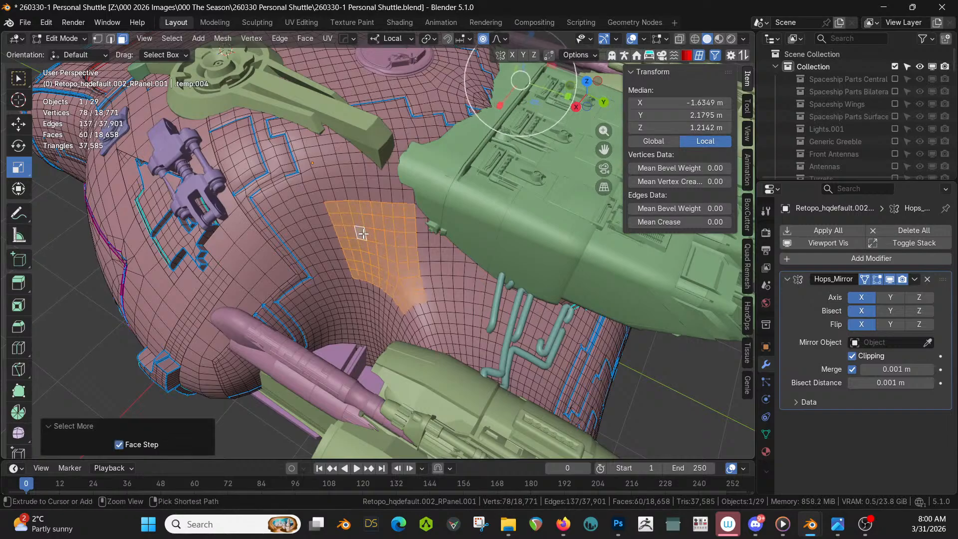
{"action": "key", "text": "ctrl+KP_Add"}
{"action": "key", "text": "ctrl+KP_Add"}
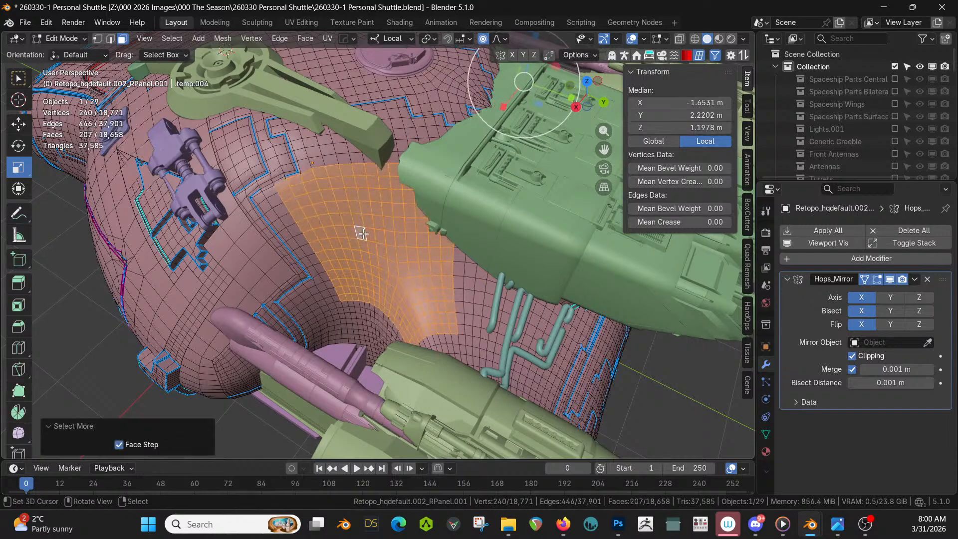
Extend the face selection by a row along its forward edge and along its lower edge toward the engine.
{"action": "right_click", "coordinate": [269, 192], "text": "shift"}
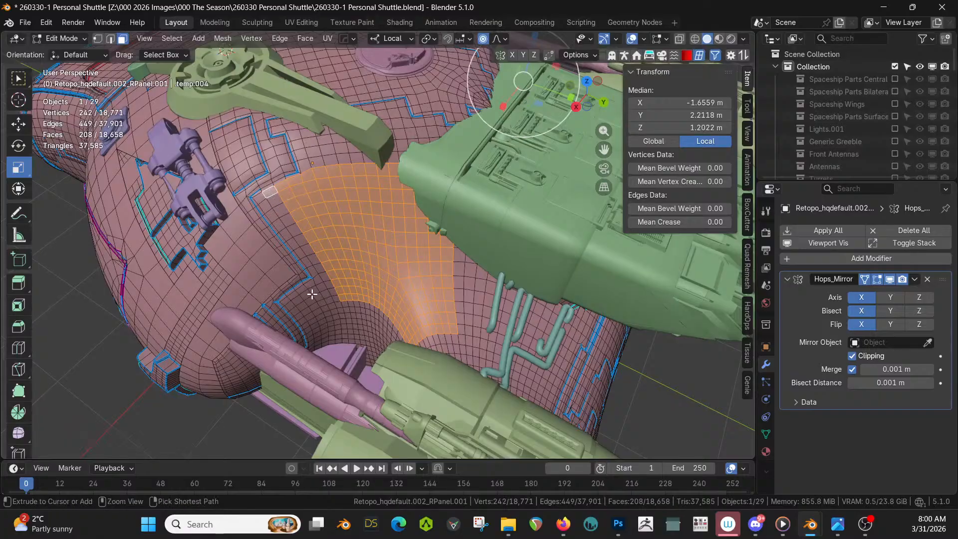
{"action": "right_click", "coordinate": [336, 305], "text": "ctrl"}
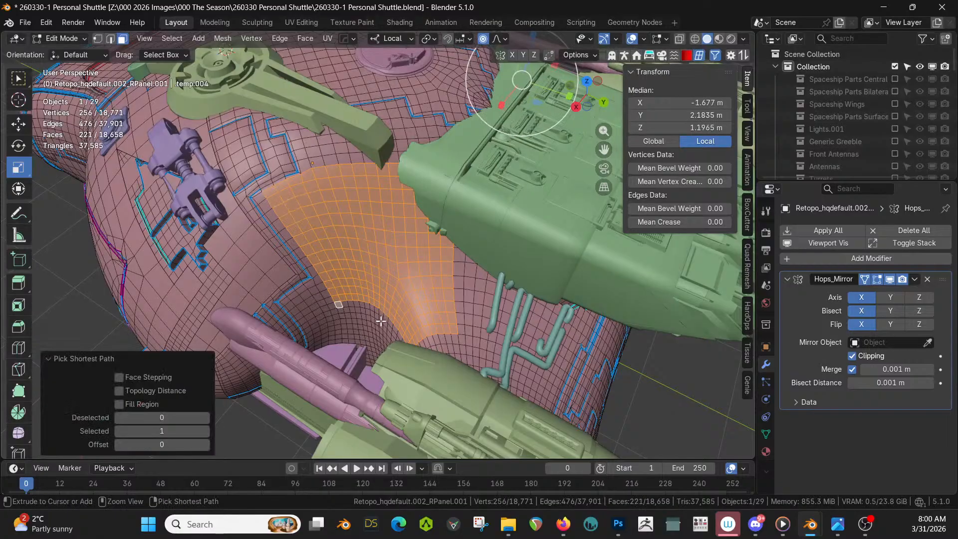
{"action": "scroll", "coordinate": [396, 327], "scroll_direction": "up", "scroll_amount": 4}
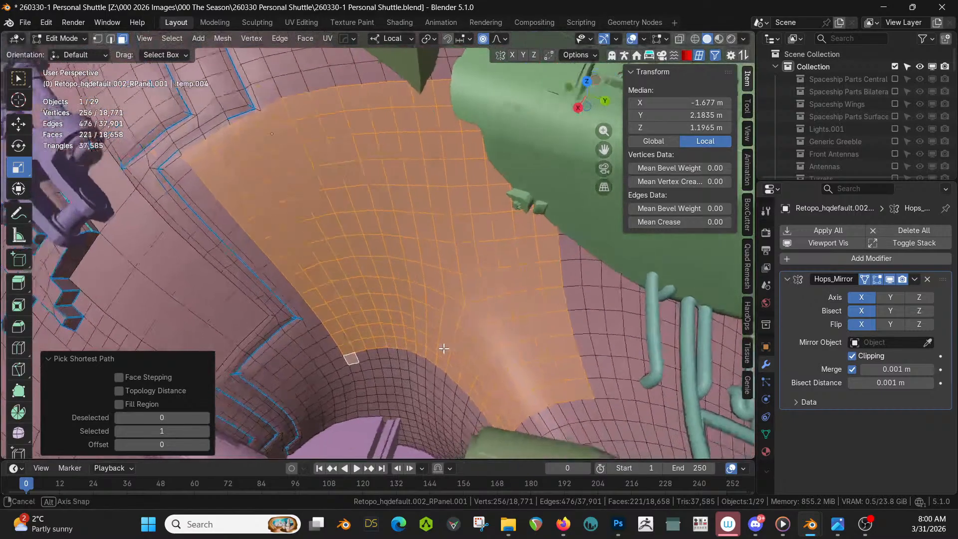
{"action": "right_click", "coordinate": [508, 385], "text": "ctrl"}
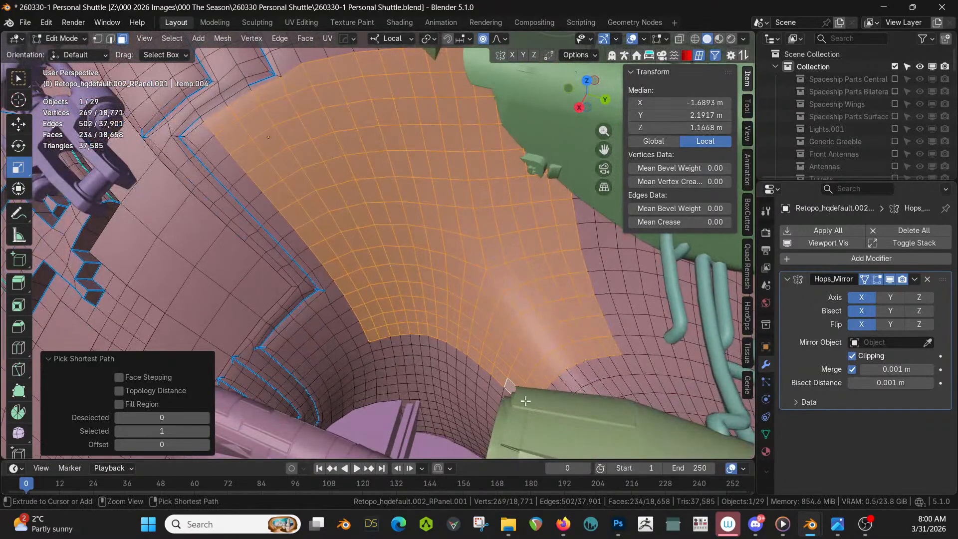
{"action": "middle_click_drag", "start_coordinate": [596, 373], "coordinate": [524, 384]}
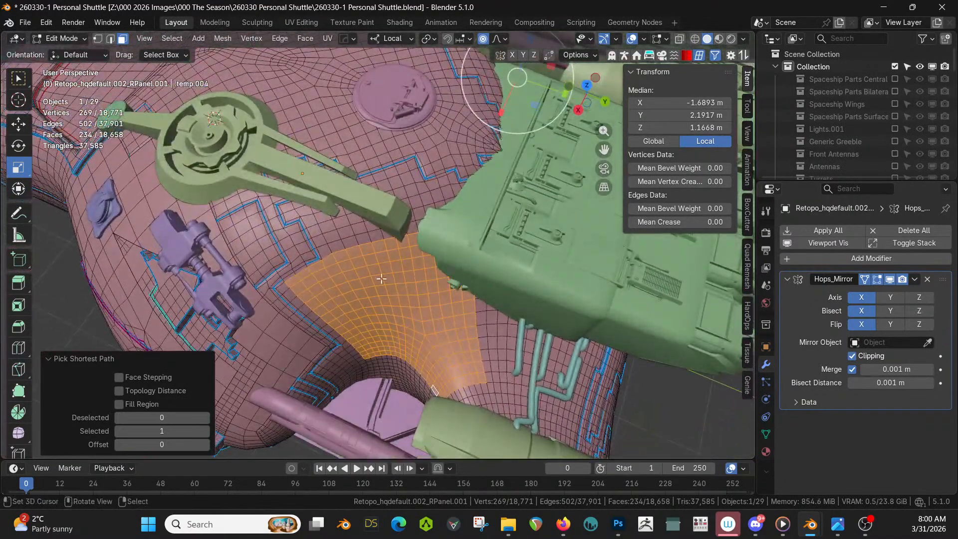
Add the hull faces between the patch's upper edge and the green arm, filling the gaps up to the rear cover.
{"action": "right_click", "coordinate": [335, 246], "text": "ctrl"}
{"action": "right_click", "coordinate": [340, 228], "text": "ctrl"}
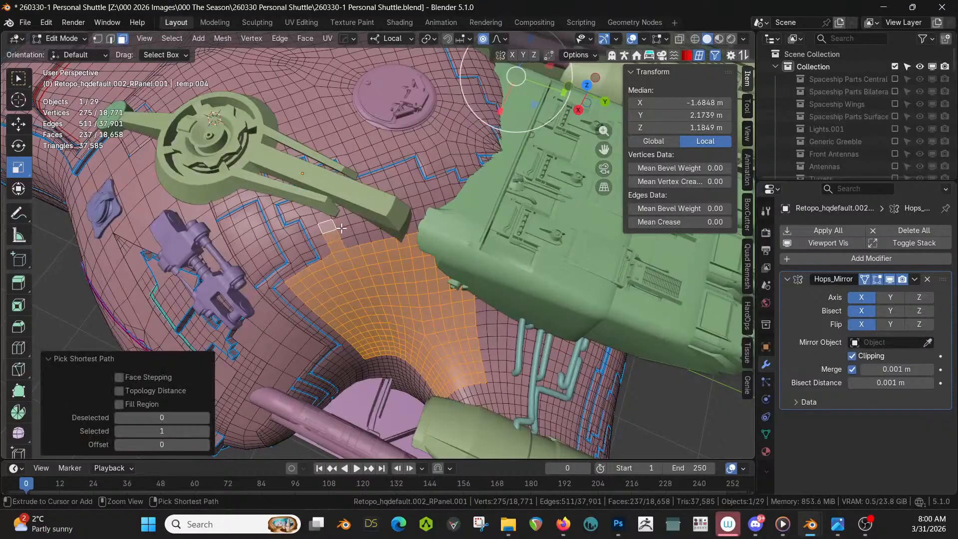
{"action": "right_click", "coordinate": [372, 216], "text": "ctrl"}
{"action": "right_click", "coordinate": [374, 230], "text": "ctrl"}
{"action": "right_click", "coordinate": [359, 237], "text": "ctrl"}
{"action": "right_click", "coordinate": [351, 241], "text": "ctrl"}
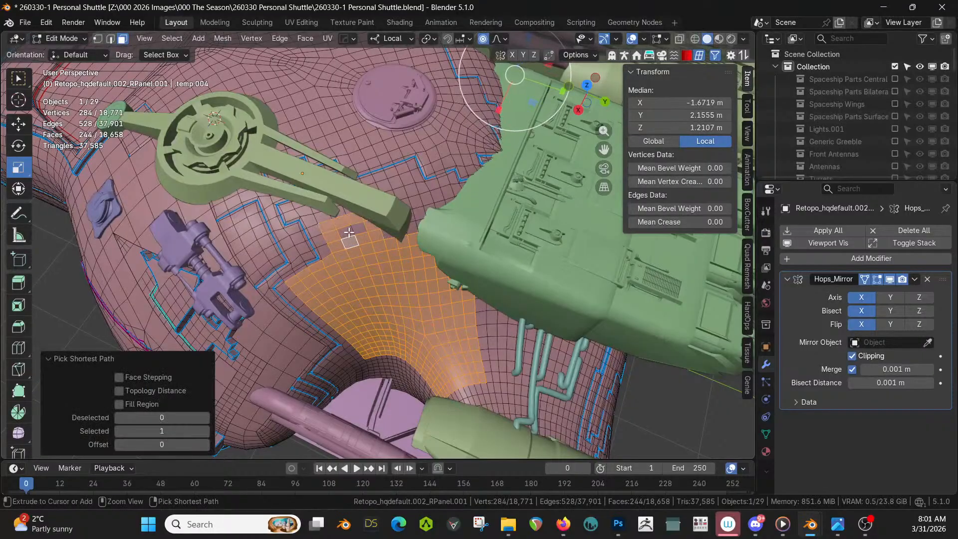
{"action": "right_click", "coordinate": [388, 233], "text": "ctrl"}
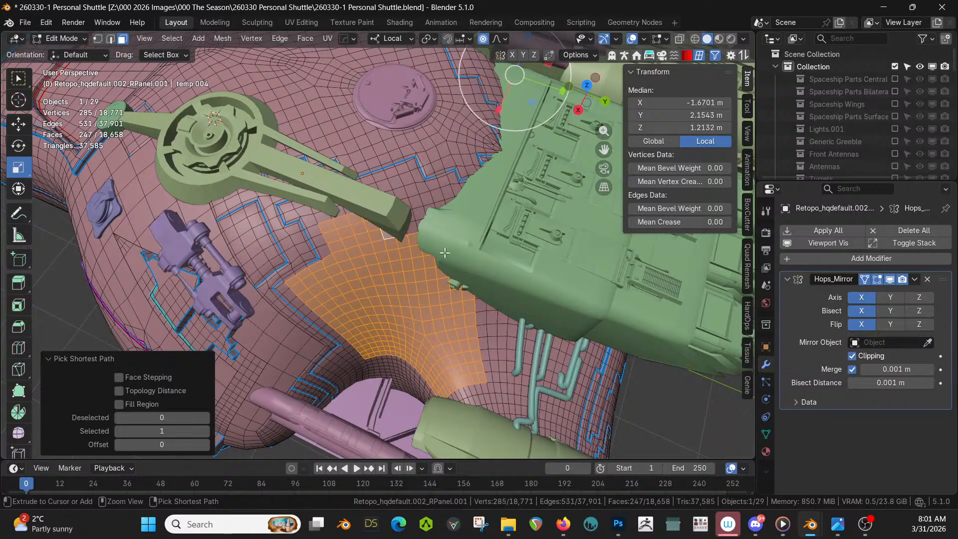
{"action": "right_click", "coordinate": [411, 228], "text": "ctrl"}
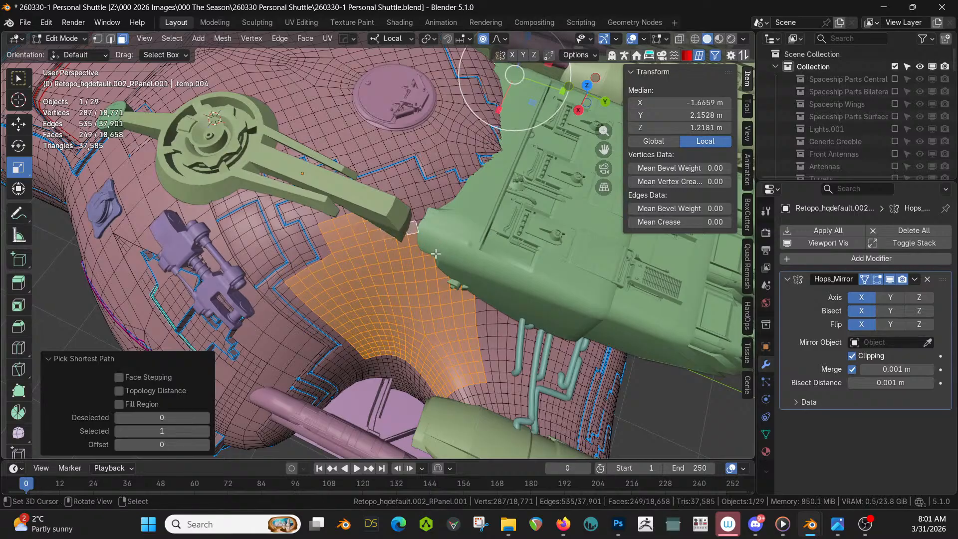
Run Random Panels on the hull's selected faces in Object Mode, with a maximum depth of 0.01.
{"action": "key", "text": "Tab"}
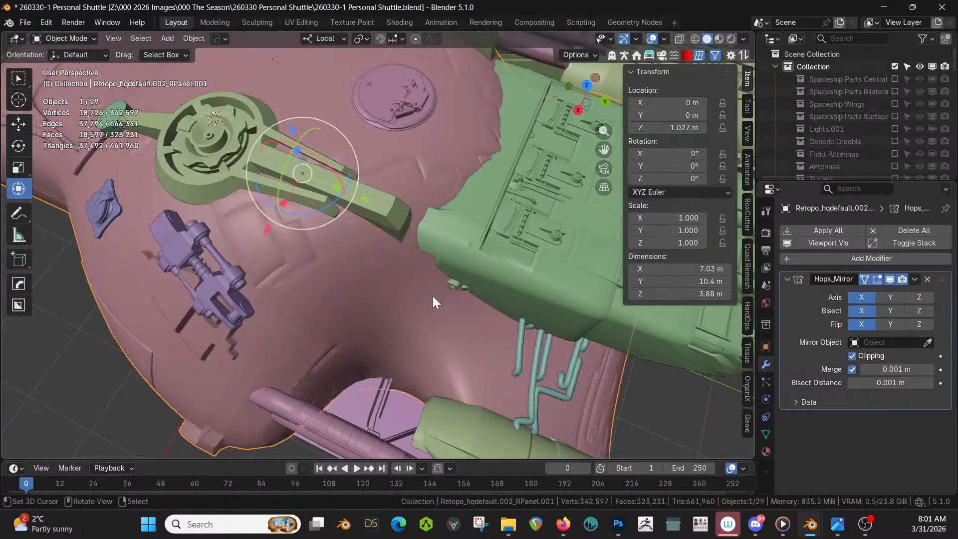
{"action": "key", "text": "shift+q"}
{"action": "left_click", "coordinate": [432, 296]}
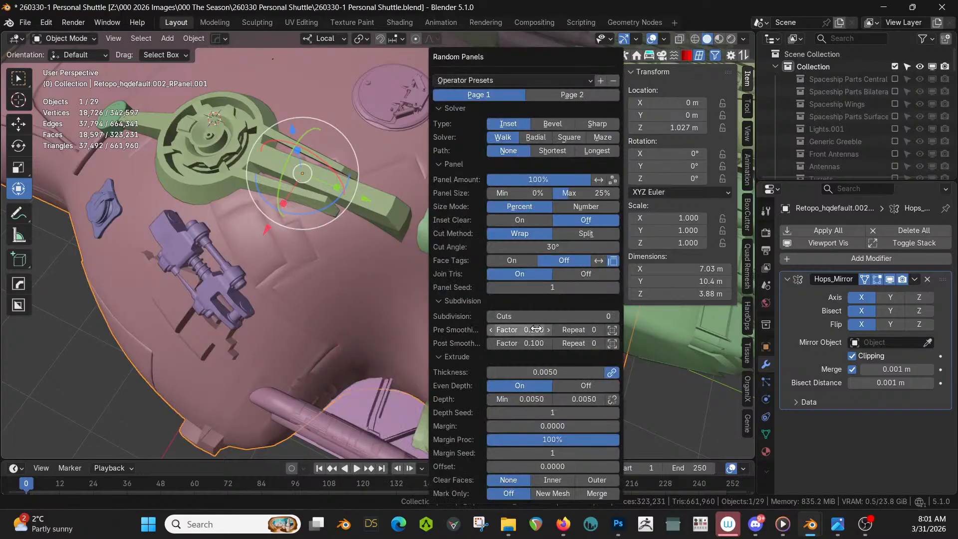
{"action": "left_click", "coordinate": [587, 398]}
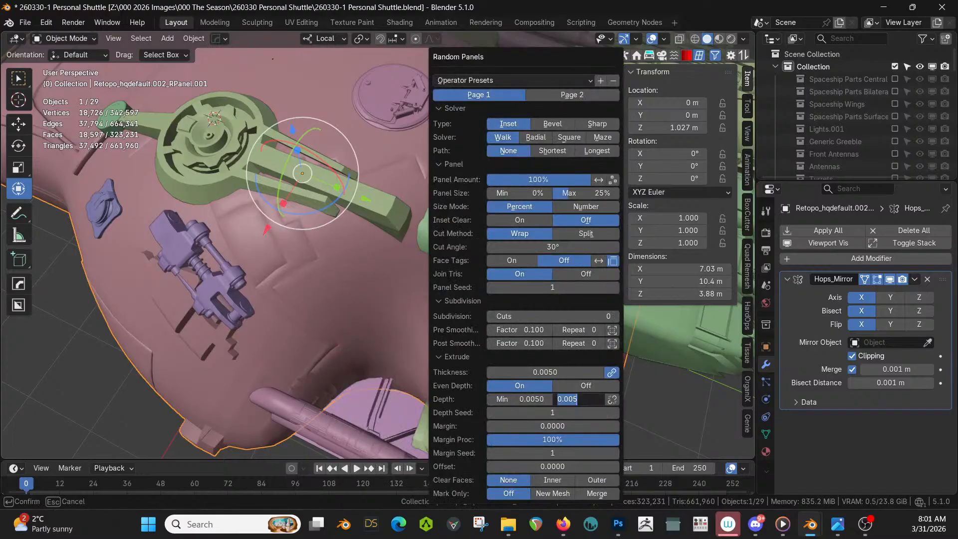
{"action": "type", "text": "0.01"}
{"action": "key", "text": "Return"}
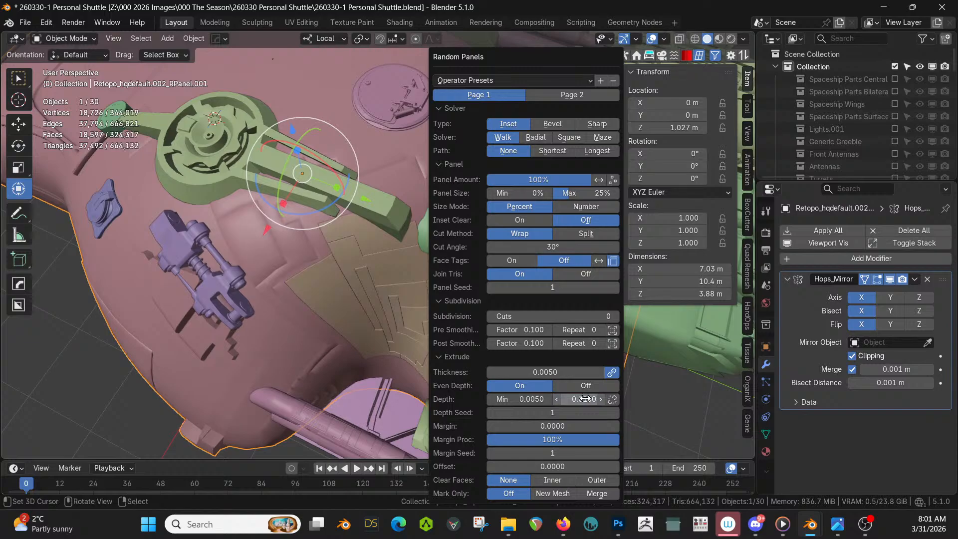
Set the random panels' maximum panel size to 50% and thickness to 0.01.
{"action": "left_click", "coordinate": [587, 193]}
{"action": "type", "text": "50"}
{"action": "key", "text": "Return"}
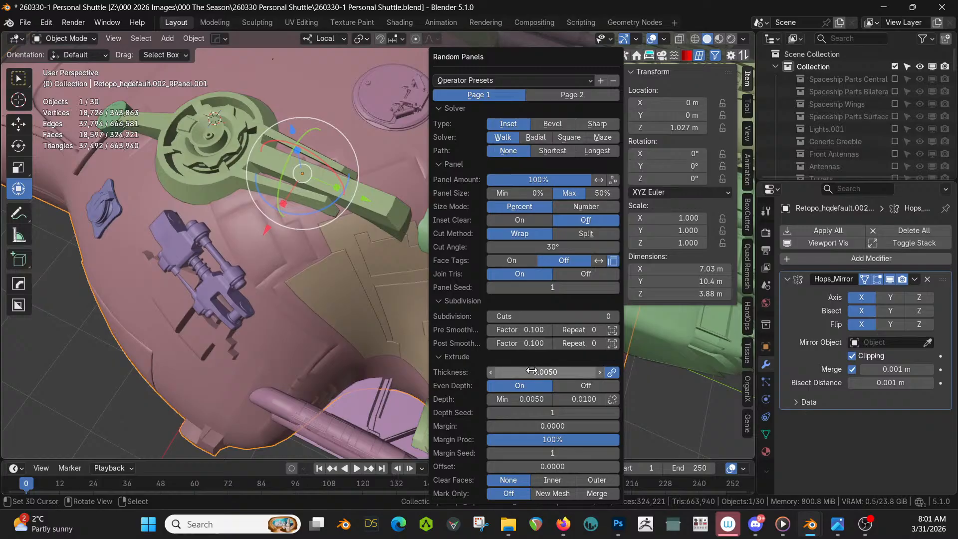
{"action": "mouse_move", "coordinate": [530, 371]}
{"action": "left_mouse_down"}
{"action": "mouse_move", "coordinate": [559, 371]}
{"action": "mouse_move", "coordinate": [514, 372]}
{"action": "mouse_move", "coordinate": [530, 372]}
{"action": "left_mouse_up"}
{"action": "left_click", "coordinate": [530, 373]}
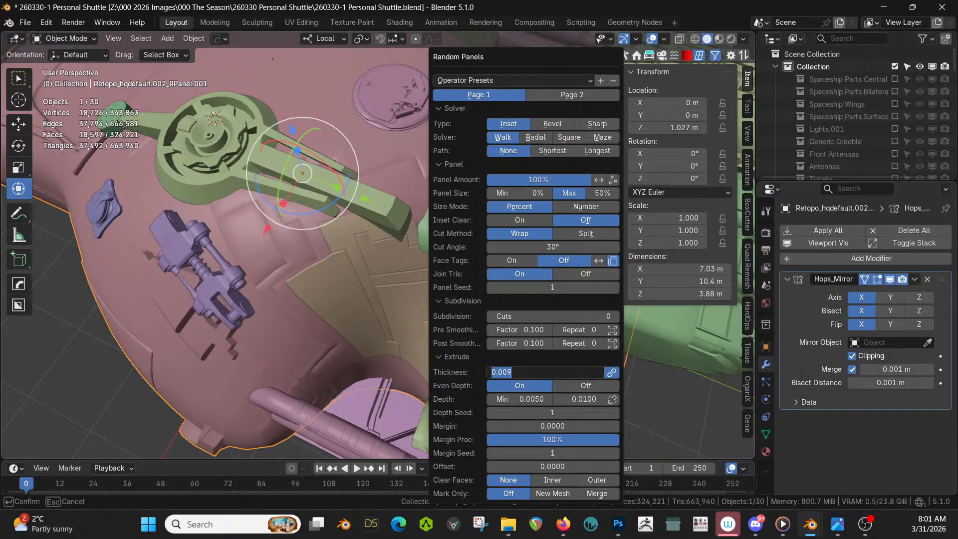
{"action": "key", "text": "BackSpace"}
{"action": "type", "text": ".01"}
{"action": "key", "text": "Return"}
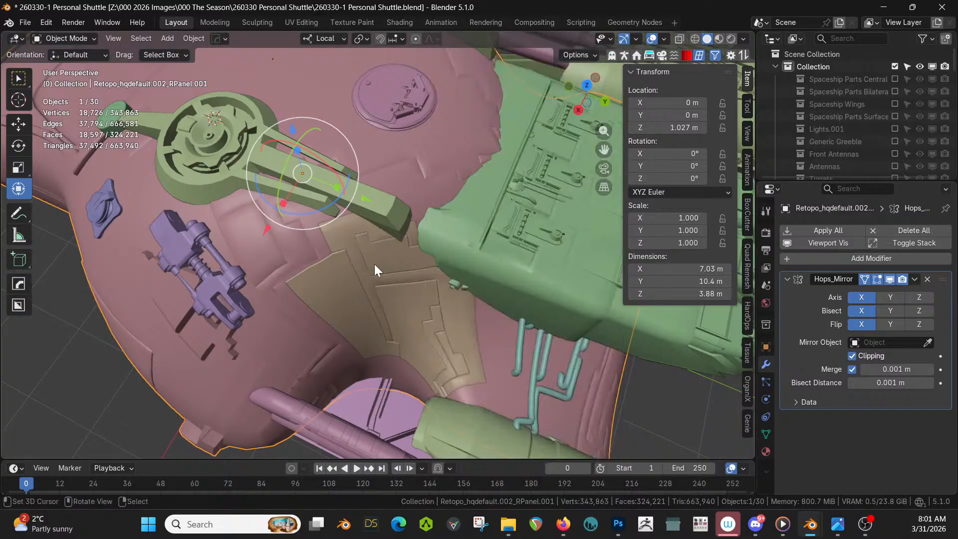
Isolate the hull, delete its selected faces beneath the new panels, and return to Object Mode with all parts shown.
{"action": "scroll", "coordinate": [414, 275], "scroll_direction": "up", "scroll_amount": 6}
{"action": "middle_click_drag", "start_coordinate": [414, 274], "coordinate": [339, 384], "text": "shift"}
{"action": "scroll", "coordinate": [348, 377], "scroll_direction": "down", "scroll_amount": 9}
{"action": "scroll", "coordinate": [348, 373], "scroll_direction": "up", "scroll_amount": 2}
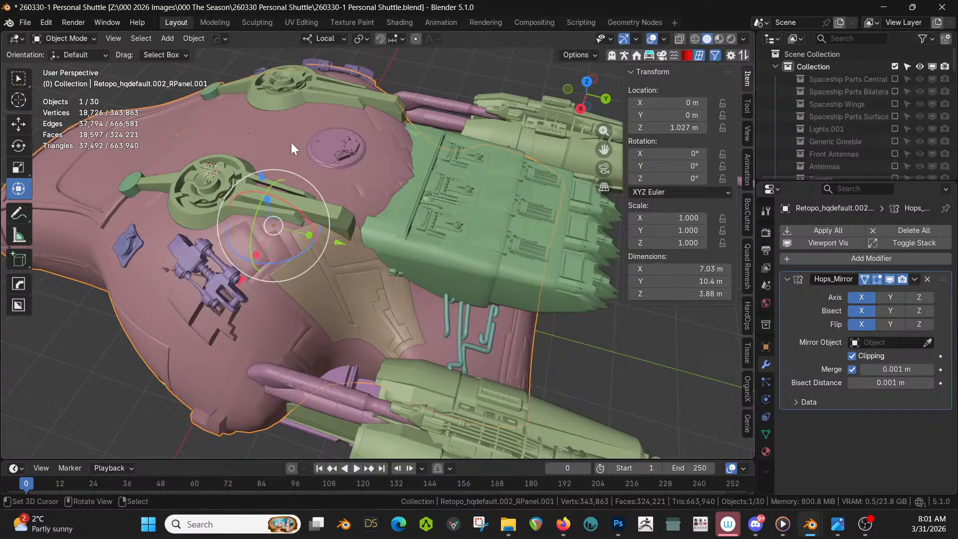
{"action": "key", "text": "KP_Divide"}
{"action": "key", "text": "Tab"}
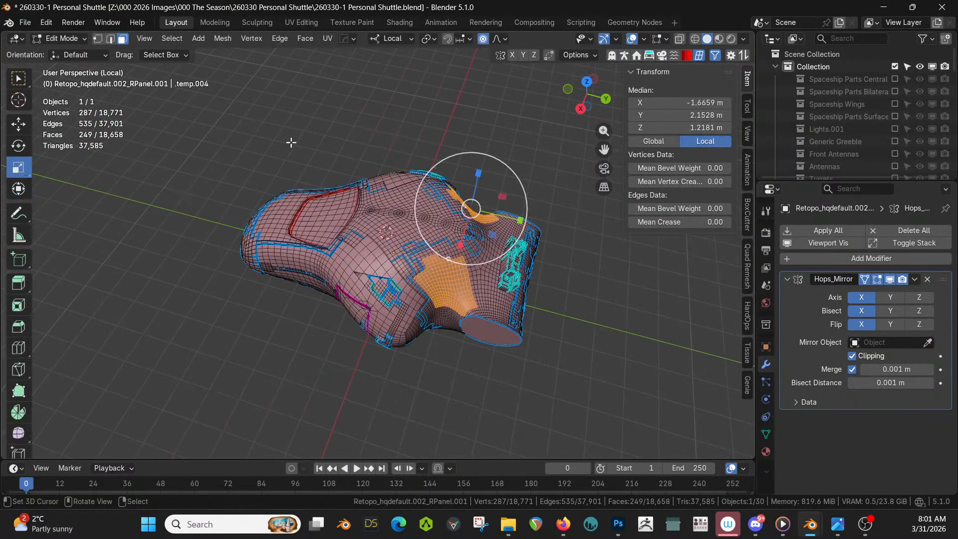
{"action": "key", "text": "x"}
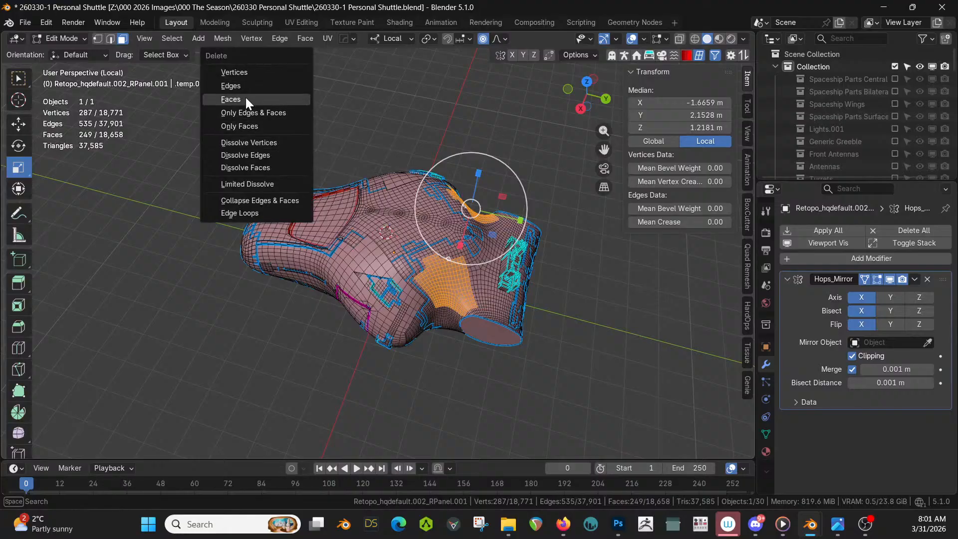
{"action": "left_click", "coordinate": [245, 99]}
{"action": "key", "text": "Tab"}
{"action": "key", "text": "KP_Divide"}
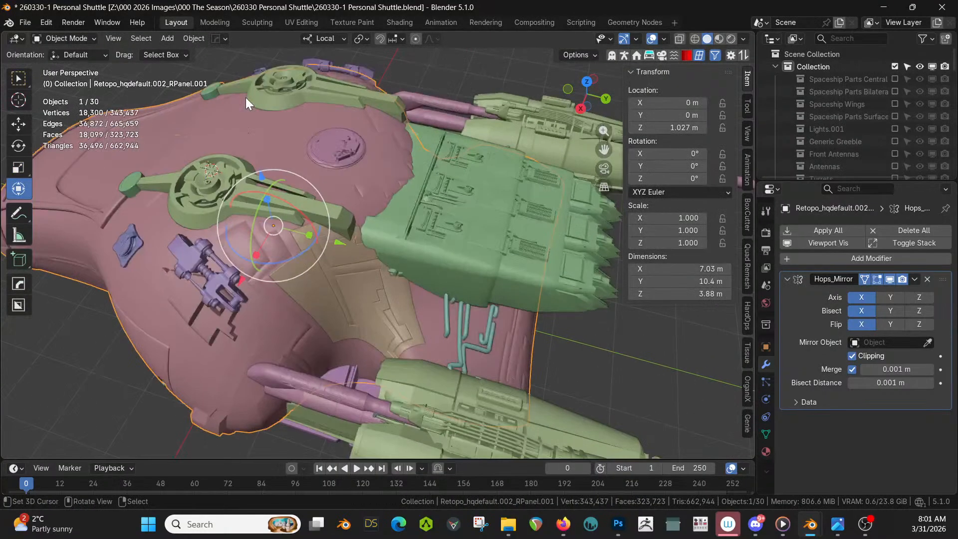
Join the new panel object into the hull and merge all of the hull's vertices by distance.
{"action": "left_click", "coordinate": [323, 267], "text": "shift"}
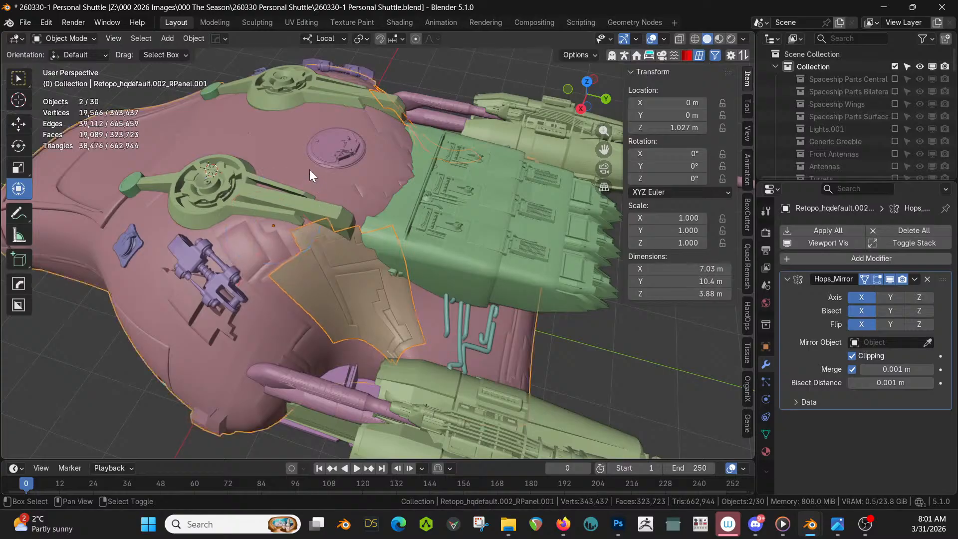
{"action": "key", "text": "ctrl+j"}
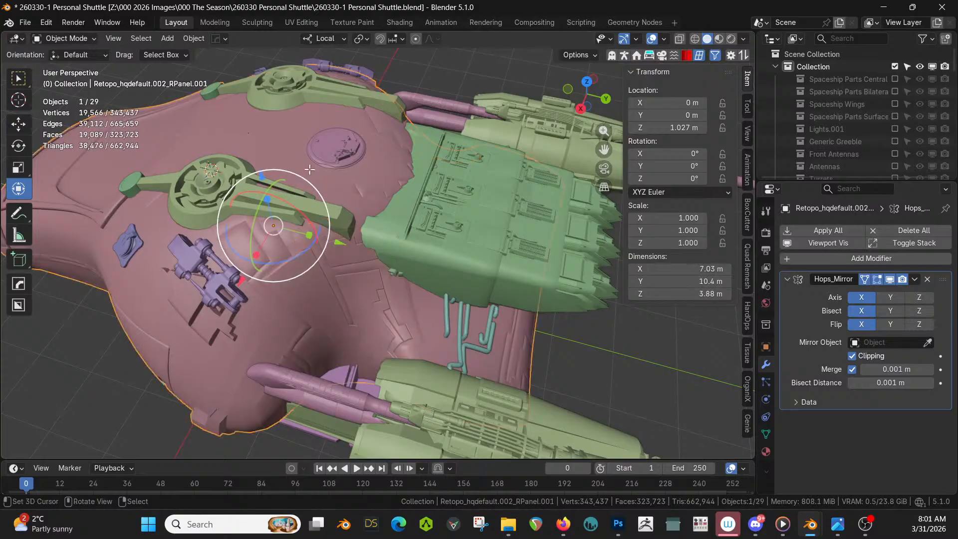
{"action": "key", "text": "Tab"}
{"action": "key", "text": "a"}
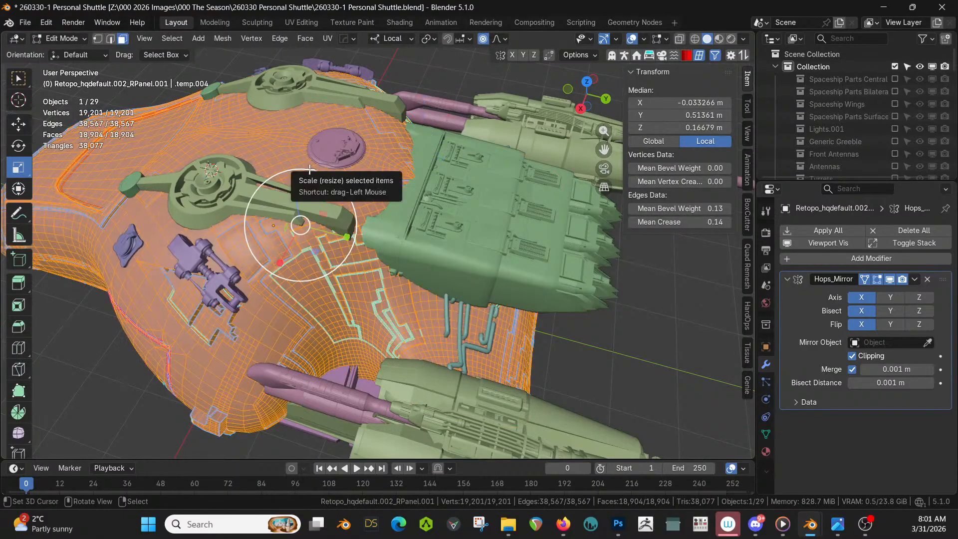
{"action": "key", "text": "m"}
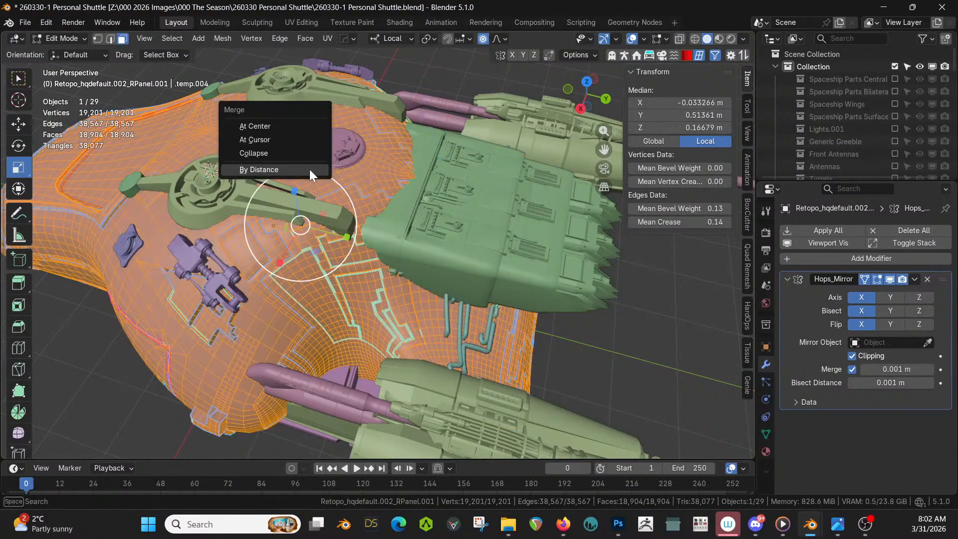
{"action": "left_click", "coordinate": [307, 169]}
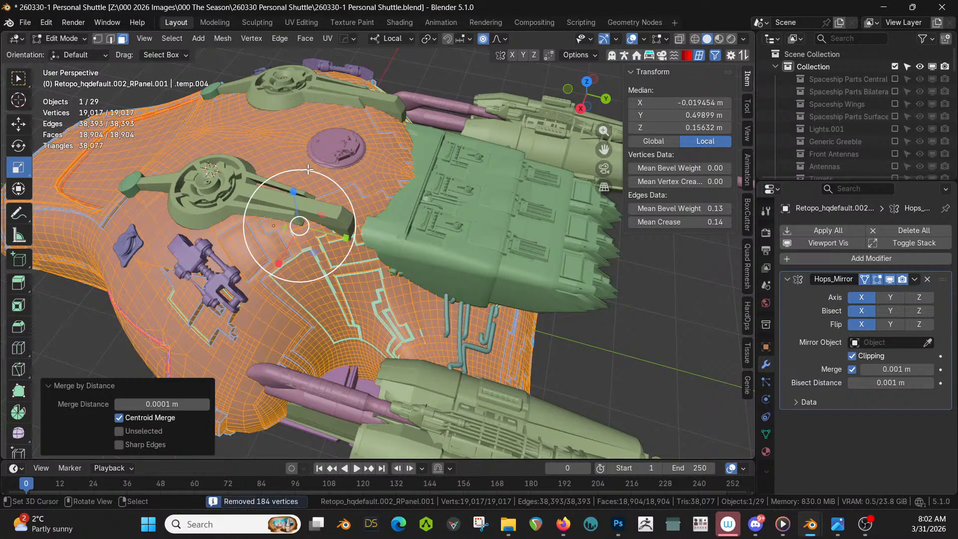
{"action": "key", "text": "Tab"}
Enter Edit Mode on the hull and replace the full selection with a single face at the side hatch's upper front corner.
{"action": "middle_click_drag", "start_coordinate": [307, 169], "coordinate": [428, 138]}
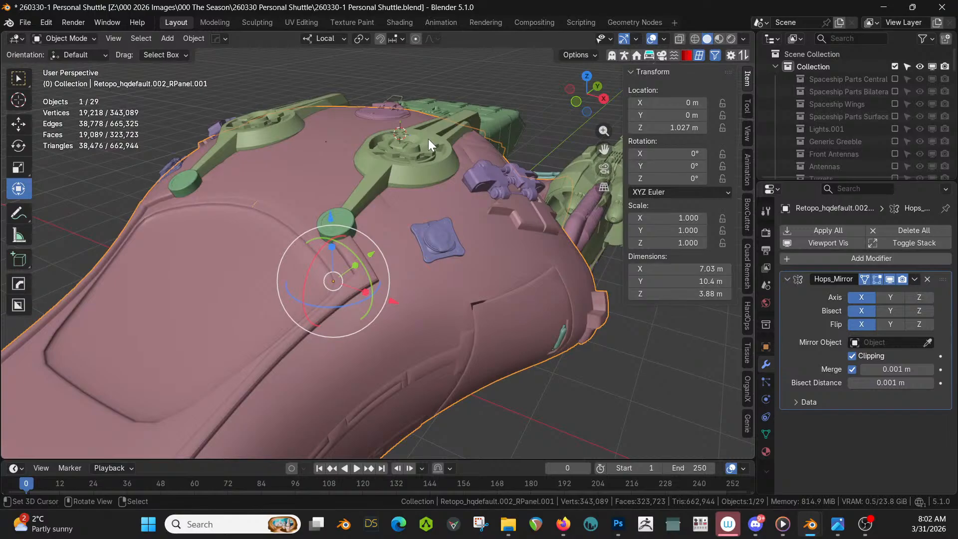
{"action": "middle_click_drag", "start_coordinate": [428, 139], "coordinate": [316, 144]}
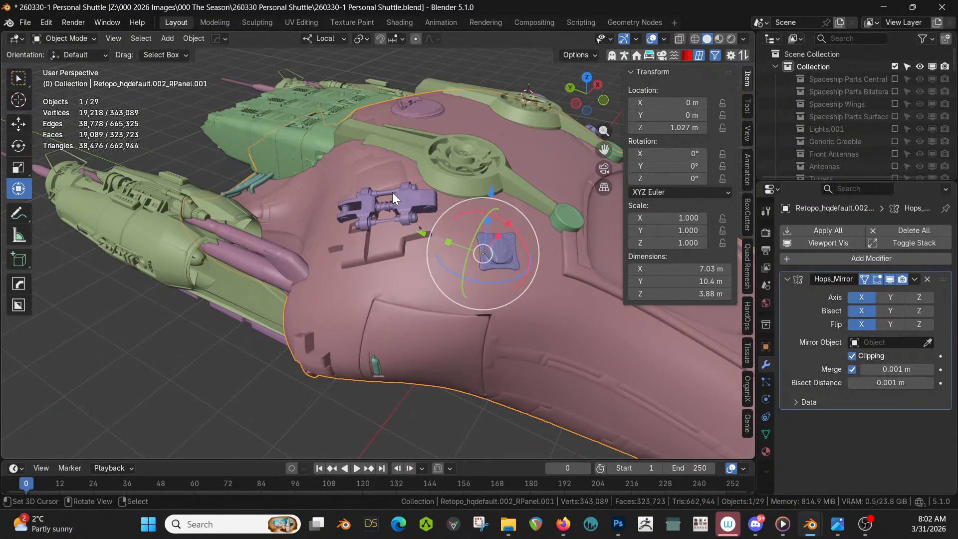
{"action": "middle_click_drag", "start_coordinate": [394, 193], "coordinate": [208, 166]}
{"action": "scroll", "coordinate": [220, 214], "scroll_direction": "up", "scroll_amount": 3}
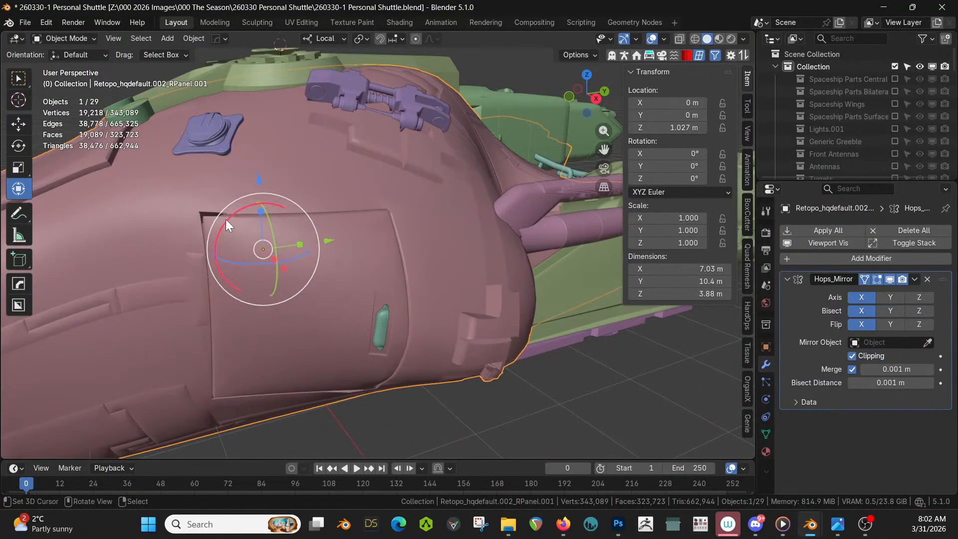
{"action": "scroll", "coordinate": [273, 262], "scroll_direction": "up", "scroll_amount": 2}
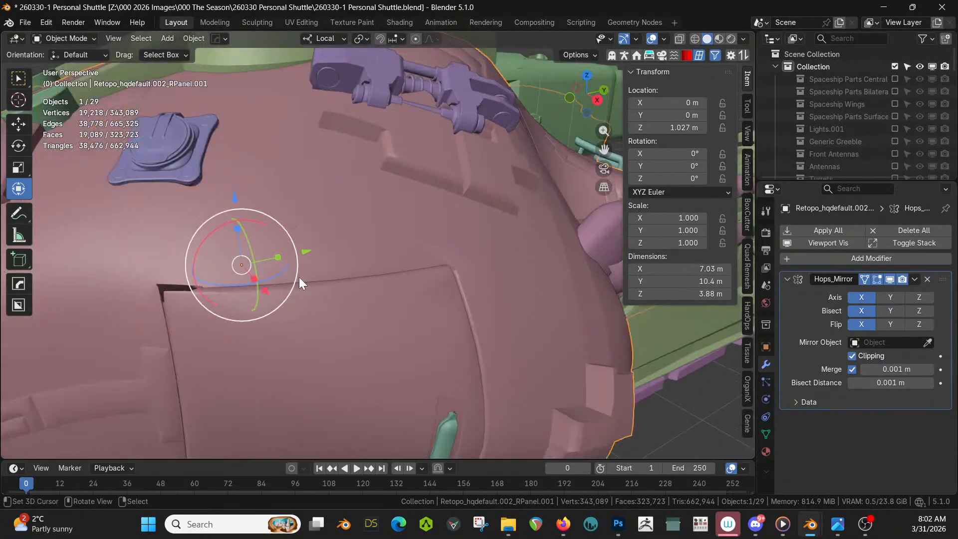
{"action": "key", "text": "Tab"}
{"action": "middle_click_drag", "start_coordinate": [199, 277], "coordinate": [220, 266]}
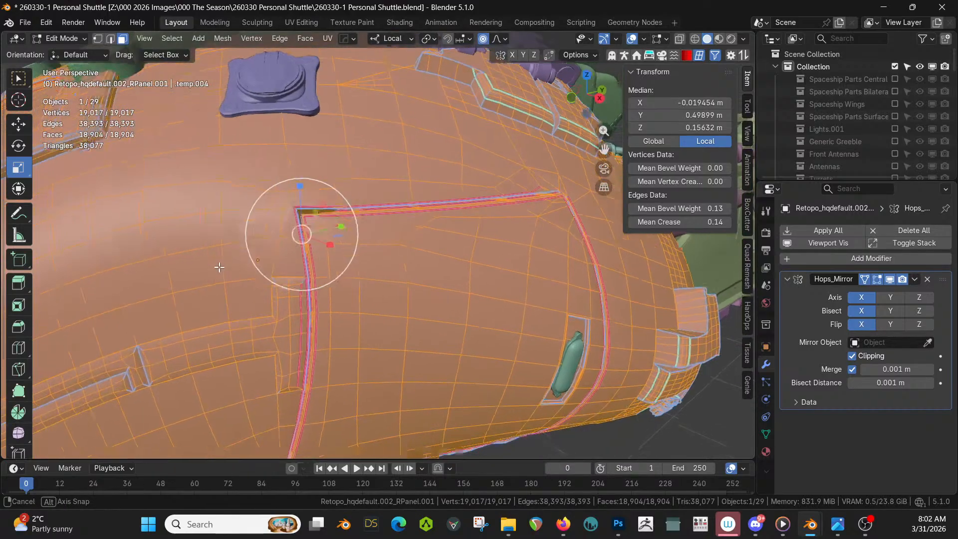
{"action": "left_click", "coordinate": [303, 204]}
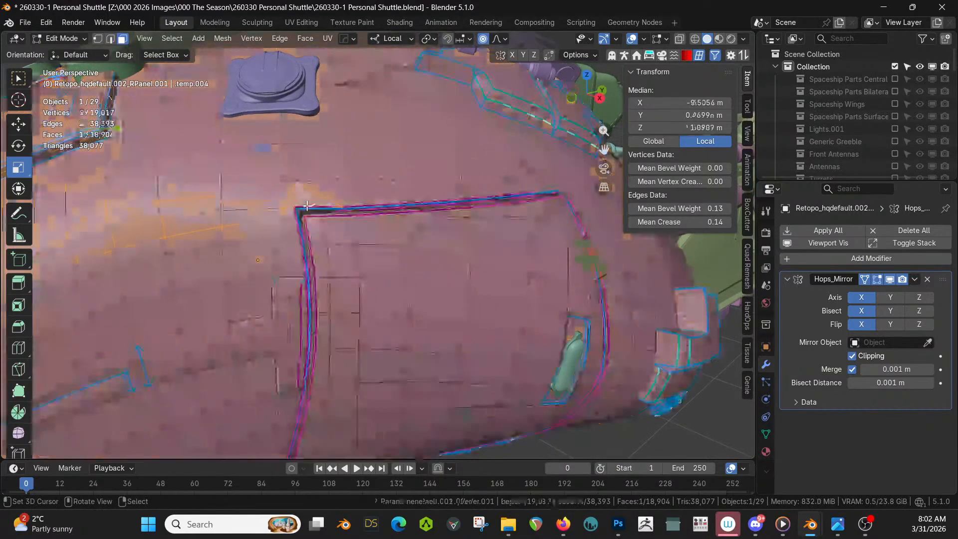
Switch to edge selection and pick the seam edge at the side hatch's upper front corner.
{"action": "key", "text": "1"}
{"action": "left_click", "coordinate": [324, 210]}
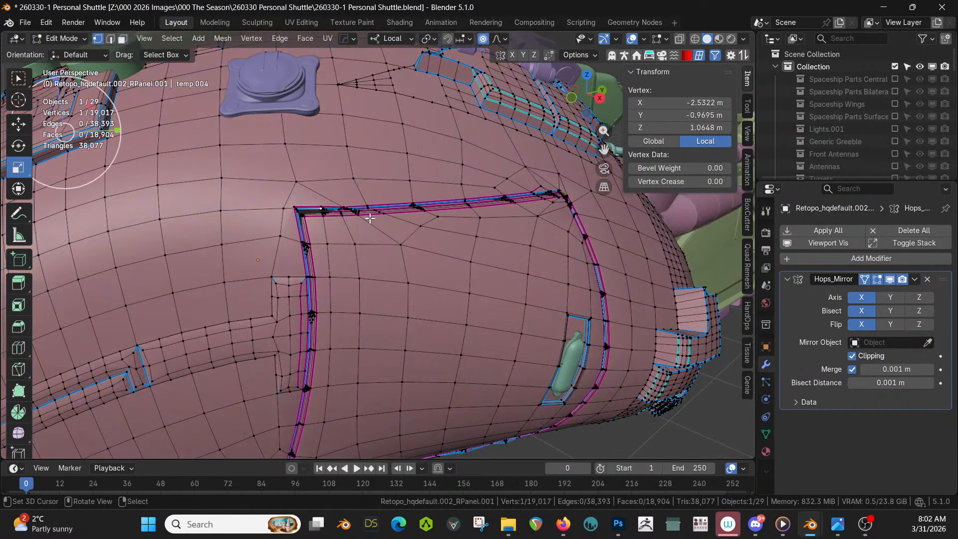
{"action": "scroll", "coordinate": [369, 218], "scroll_direction": "up", "scroll_amount": 3}
{"action": "scroll", "coordinate": [368, 219], "scroll_direction": "down", "scroll_amount": 2}
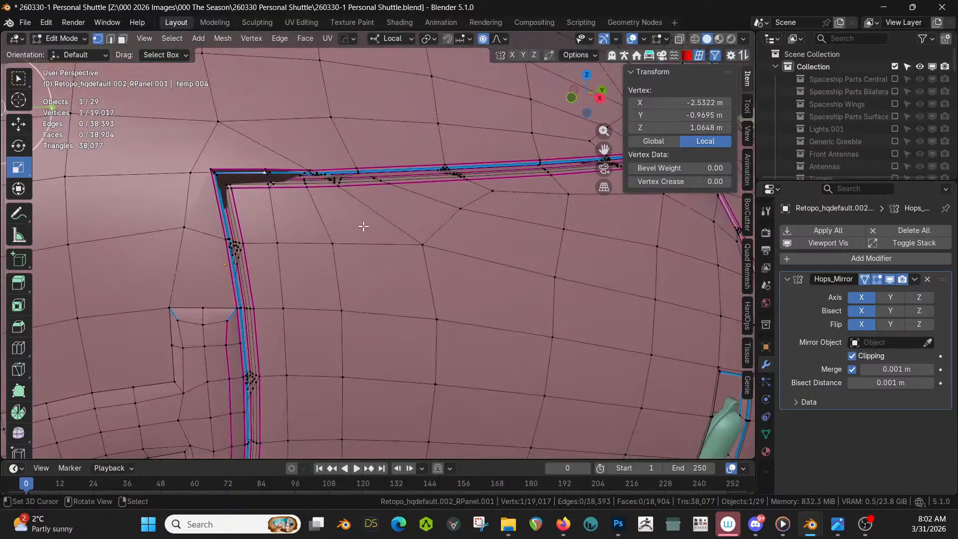
{"action": "key", "text": "2"}
{"action": "left_click", "coordinate": [228, 167]}
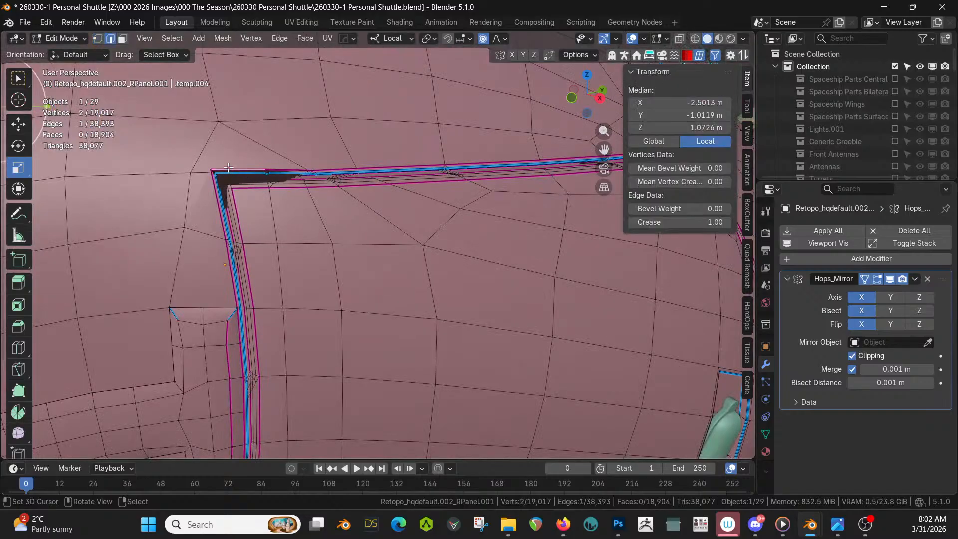
{"action": "middle_click_drag", "start_coordinate": [413, 161], "coordinate": [296, 222], "text": "shift"}
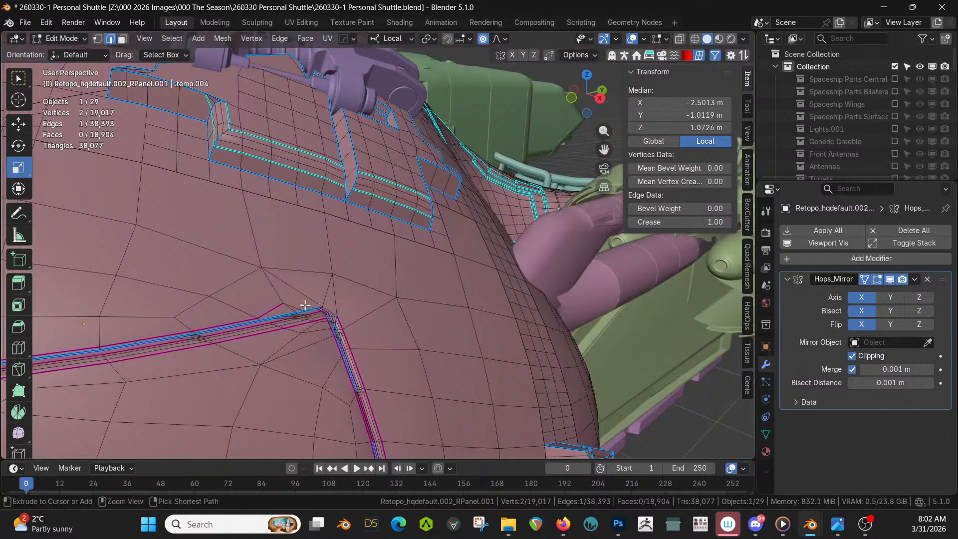
{"action": "middle_click_drag", "start_coordinate": [291, 314], "coordinate": [374, 273], "text": "shift"}
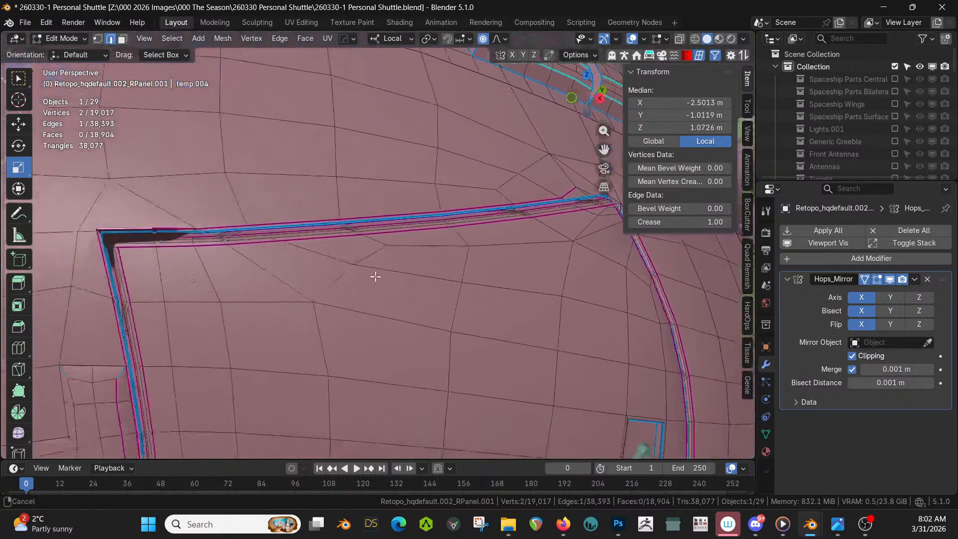
Select the edge path along the hatch's upper seam, isolate it for checking, and reveal the rest of the hull mesh.
{"action": "left_click", "coordinate": [129, 226]}
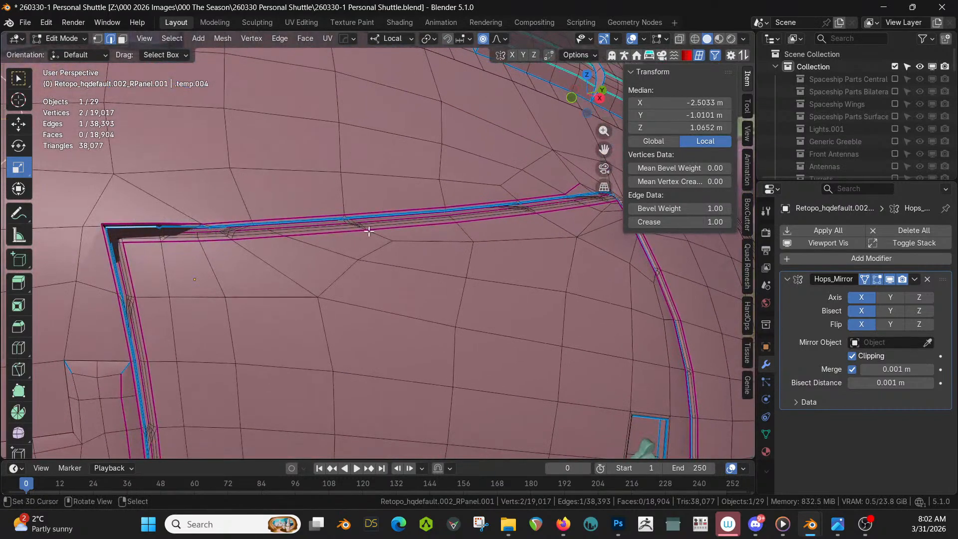
{"action": "left_click", "coordinate": [591, 194], "text": "ctrl"}
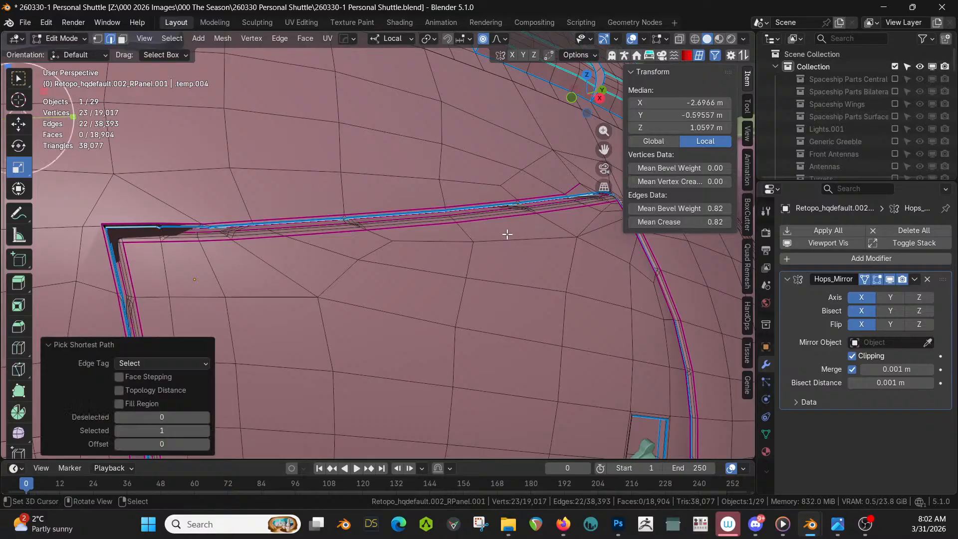
{"action": "key", "text": "shift+h"}
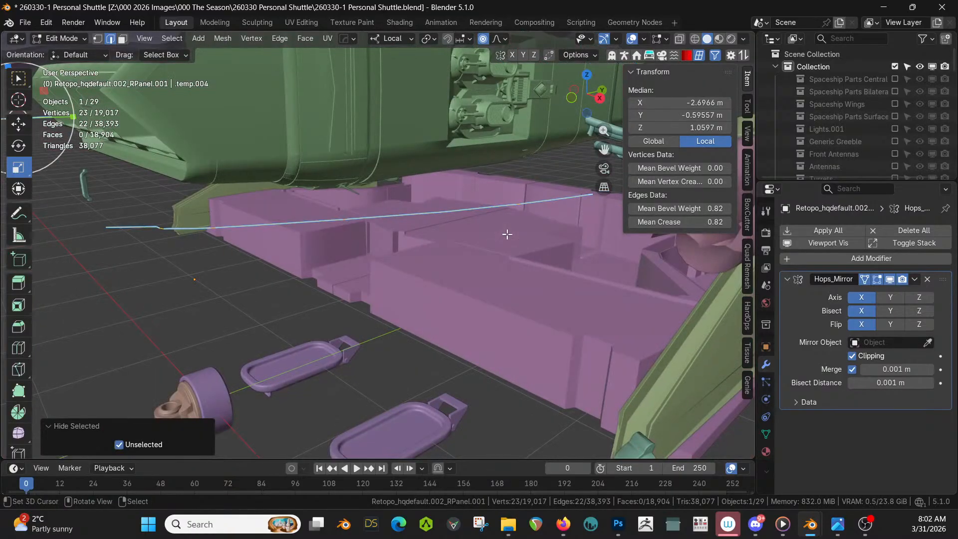
{"action": "key", "text": "alt+h"}
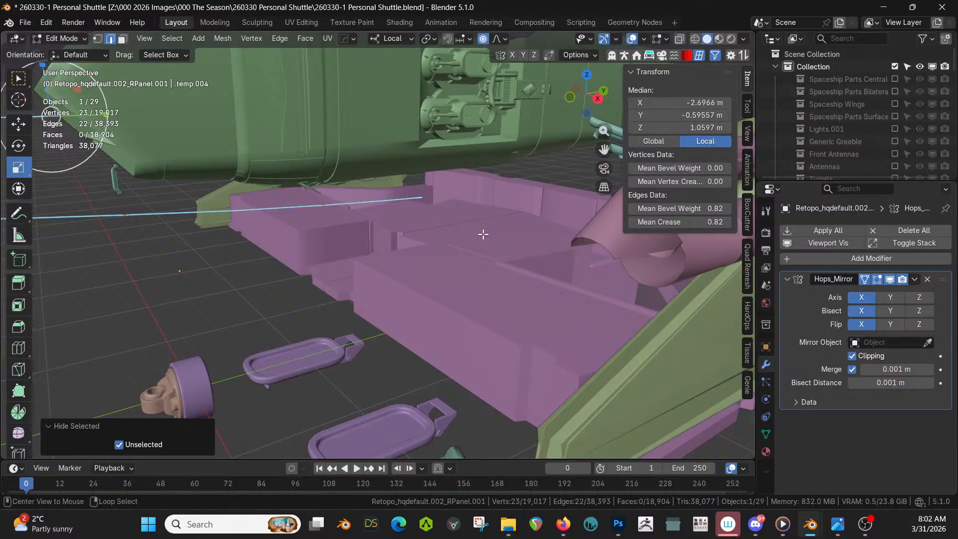
Select the shortest edge path along the hatch's inner upper edge, from its front corner to its rear corner.
{"action": "key", "text": "KP_Decimal"}
{"action": "scroll", "coordinate": [483, 235], "scroll_direction": "up", "scroll_amount": 2}
{"action": "scroll", "coordinate": [483, 235], "scroll_direction": "down", "scroll_amount": 1}
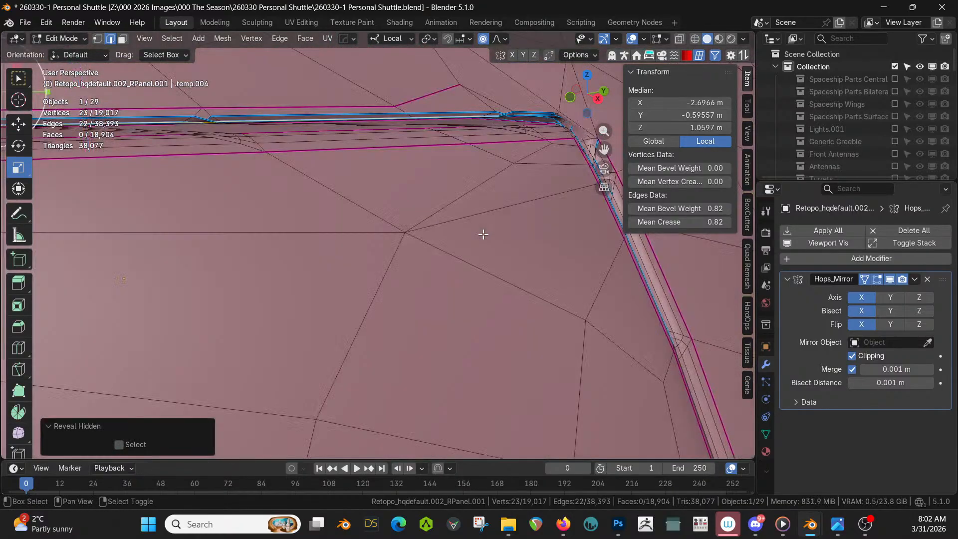
{"action": "middle_click_drag", "start_coordinate": [483, 235], "coordinate": [473, 245], "text": "shift"}
{"action": "scroll", "coordinate": [436, 222], "scroll_direction": "down", "scroll_amount": 4}
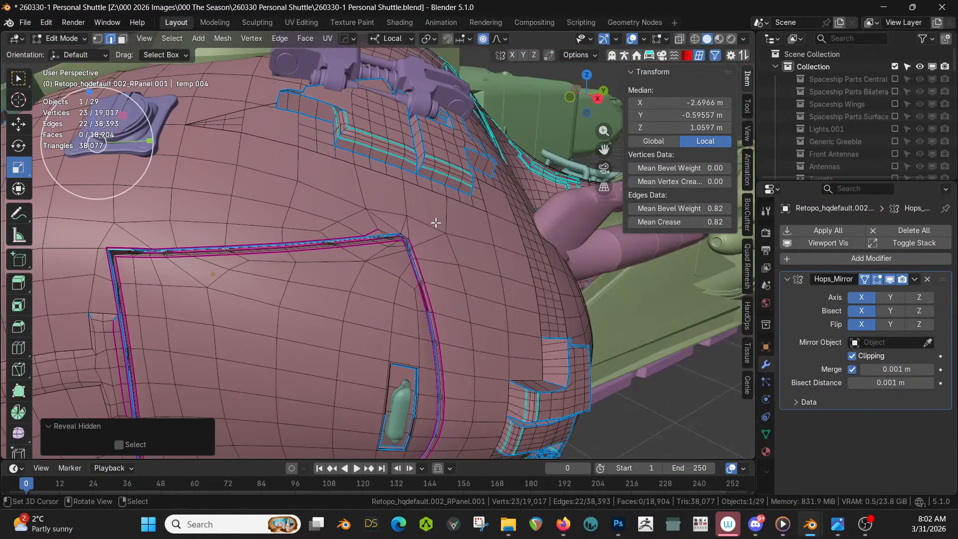
{"action": "left_click", "coordinate": [116, 256]}
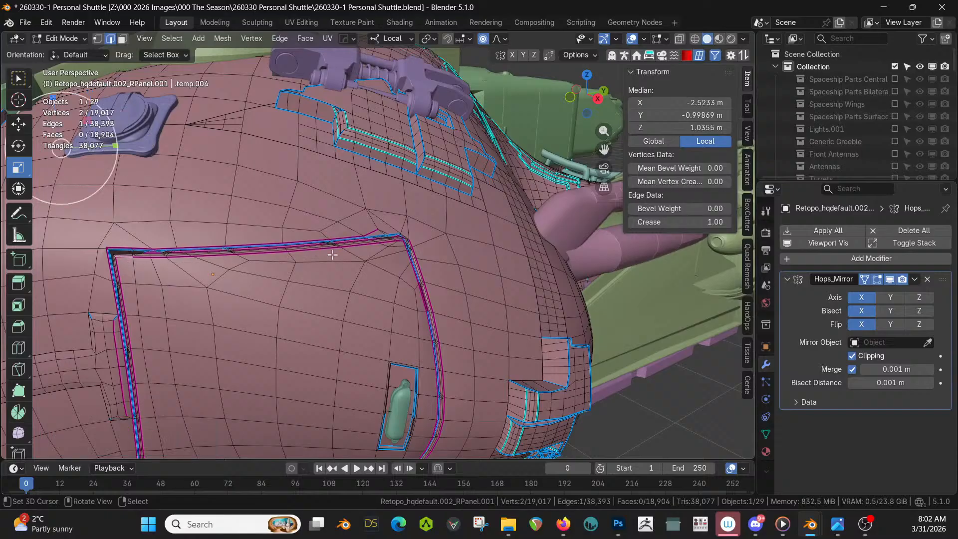
{"action": "left_click", "coordinate": [400, 240], "text": "ctrl"}
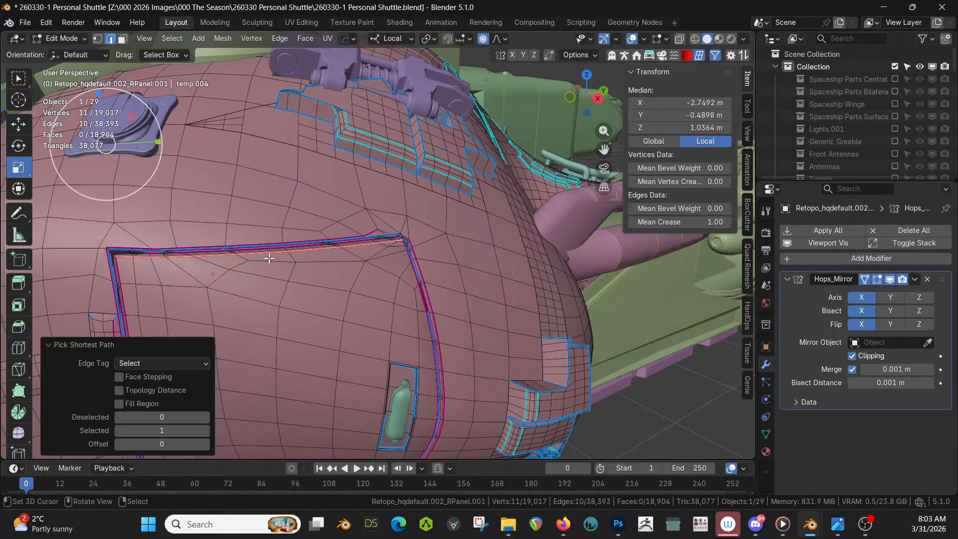
Extract the selected hatch edges as a separate curve with a bevel depth of about 0.029 m.
{"action": "key", "text": "q"}
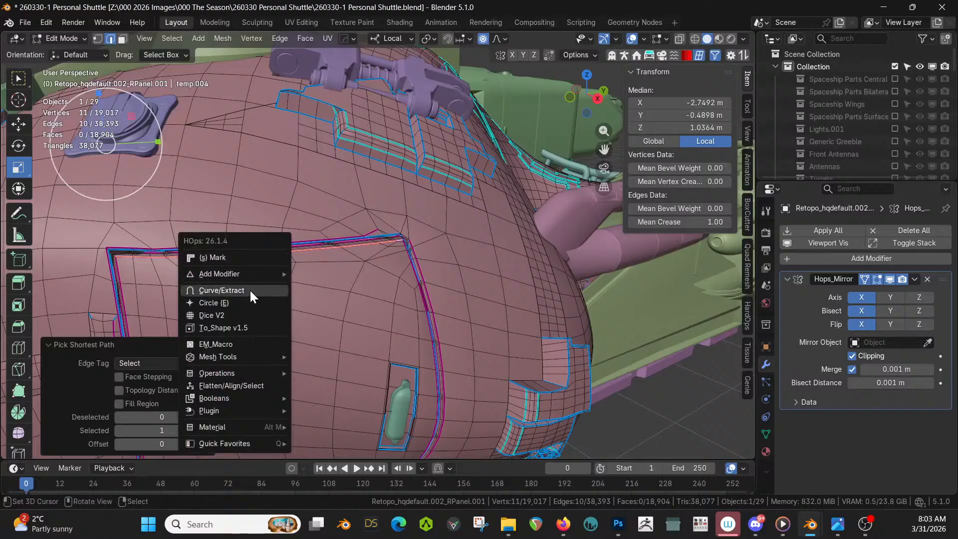
{"action": "left_click", "coordinate": [249, 289]}
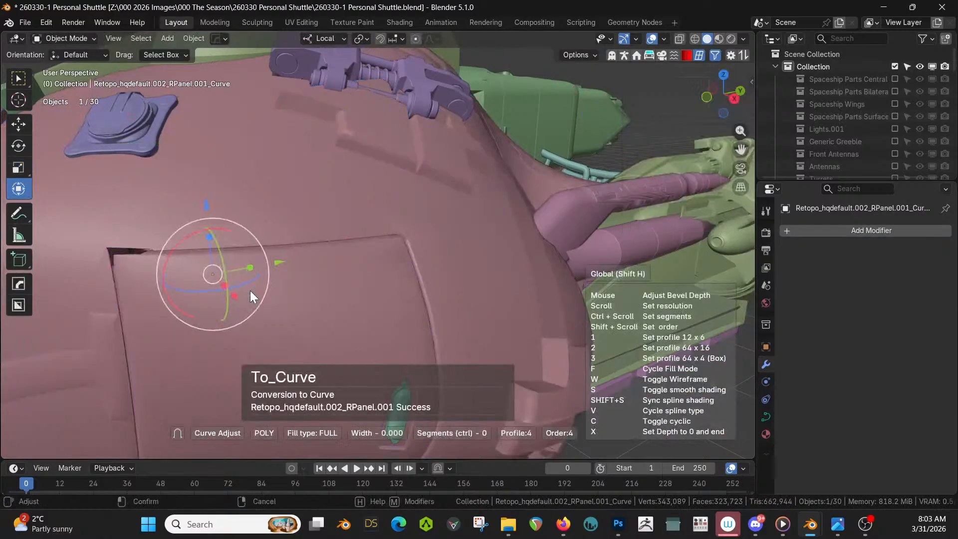
{"action": "left_click", "coordinate": [272, 261]}
Set the new curve's origin to its geometry.
{"action": "middle_click_drag", "start_coordinate": [272, 260], "coordinate": [466, 270]}
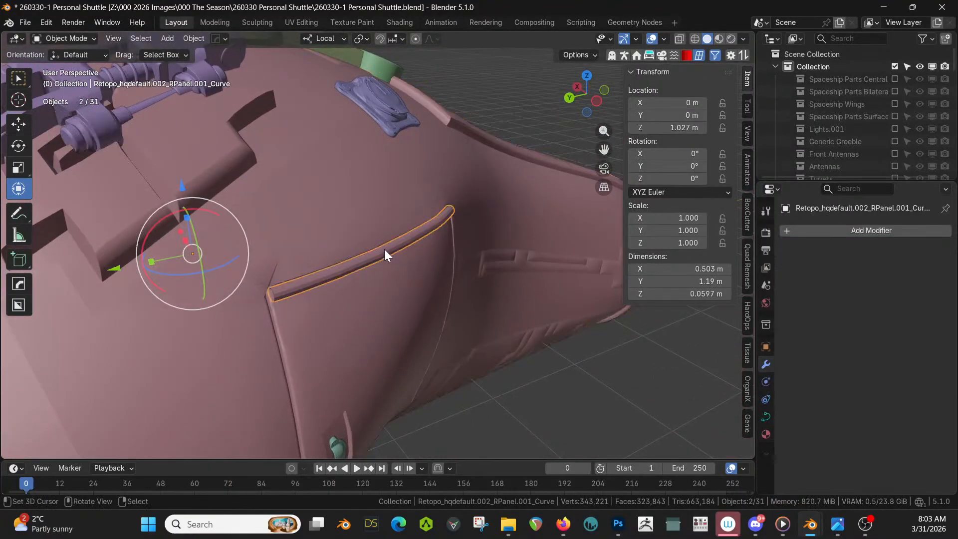
{"action": "left_click", "coordinate": [193, 42]}
{"action": "mouse_move", "coordinate": [214, 69]}
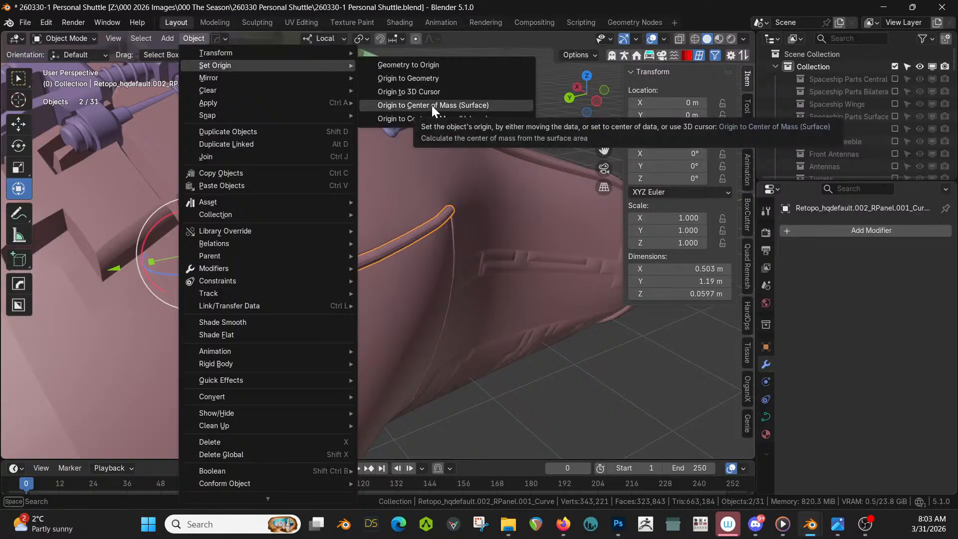
{"action": "left_click", "coordinate": [432, 79]}
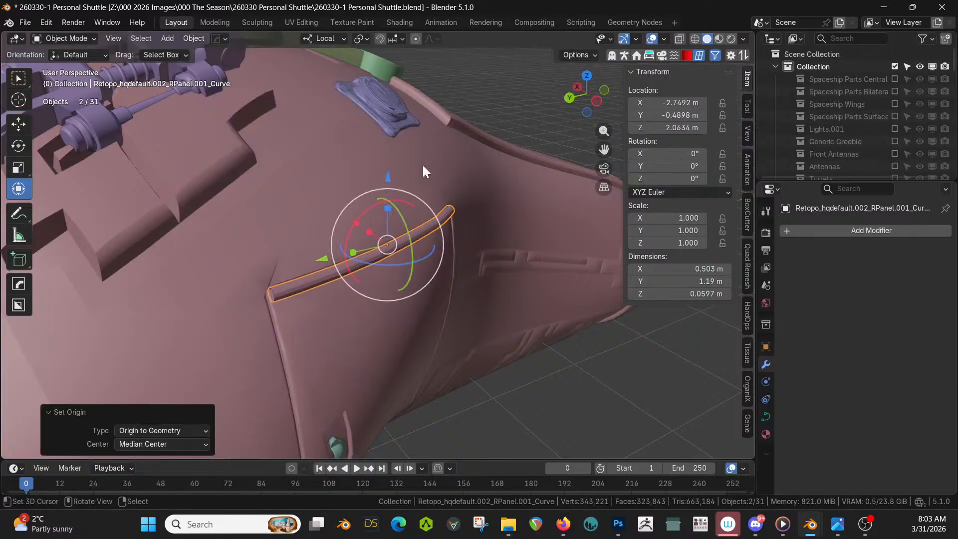
Enable Fill Caps in the curve's bevel settings to close the tube's ends.
{"action": "middle_click_drag", "start_coordinate": [422, 243], "coordinate": [428, 230]}
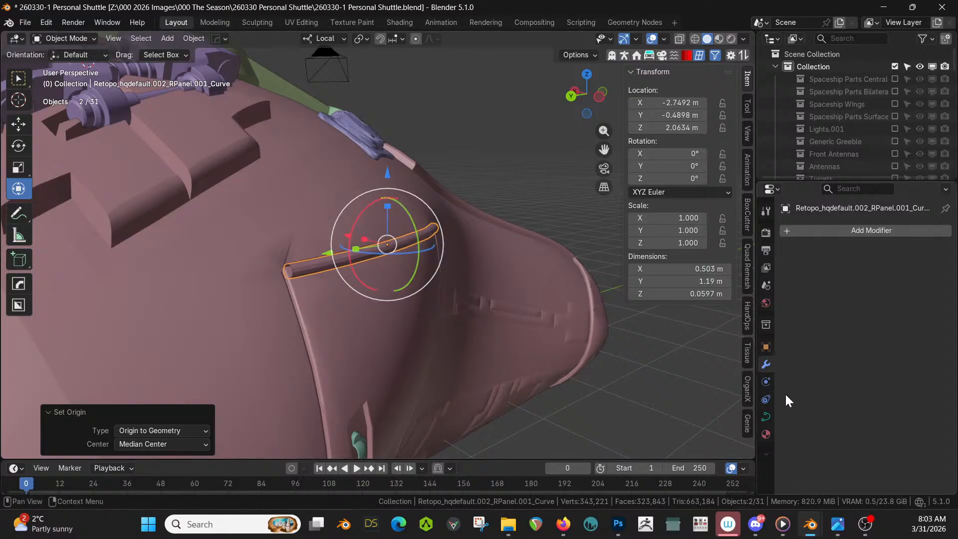
{"action": "left_click", "coordinate": [766, 417]}
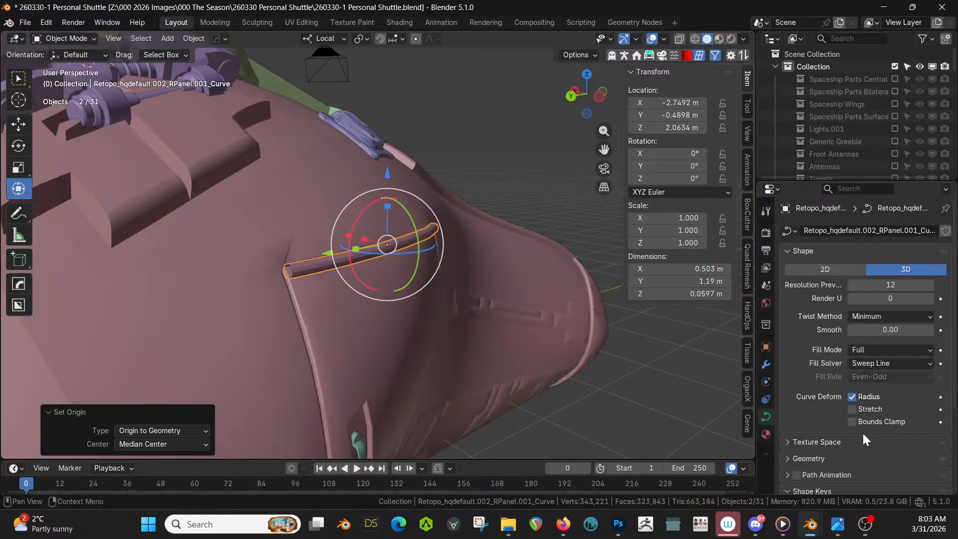
{"action": "left_click", "coordinate": [793, 458]}
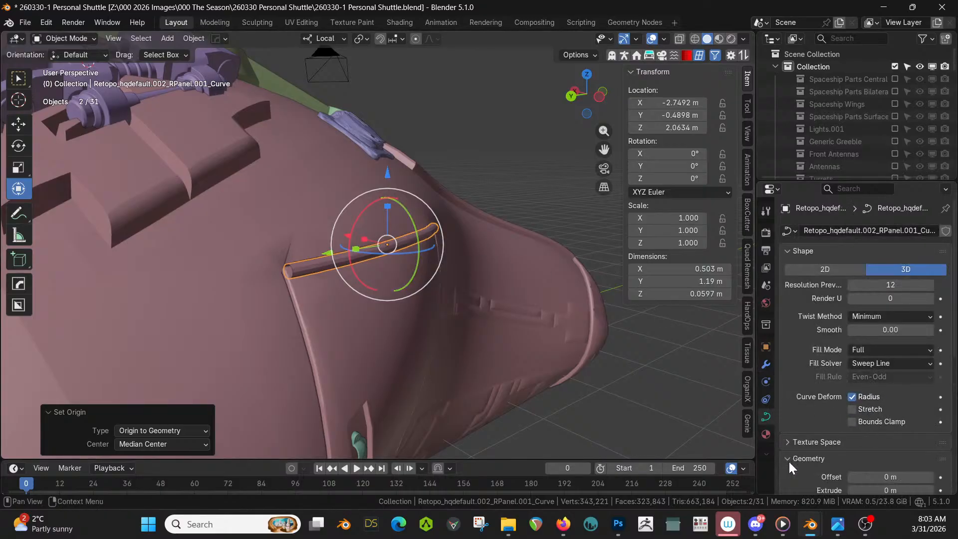
{"action": "scroll", "coordinate": [842, 446], "scroll_direction": "down", "scroll_amount": 6}
{"action": "scroll", "coordinate": [842, 446], "scroll_direction": "down", "scroll_amount": 2}
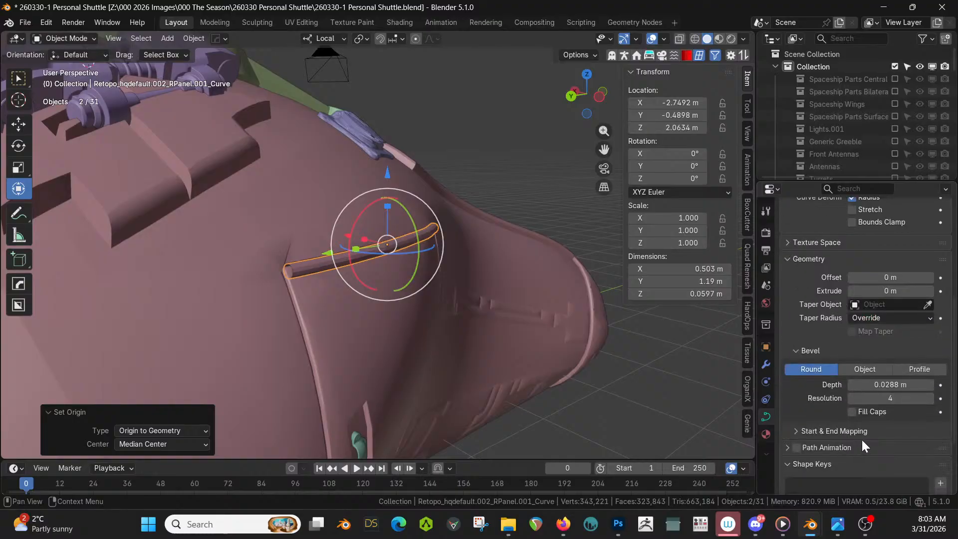
{"action": "left_click", "coordinate": [853, 412]}
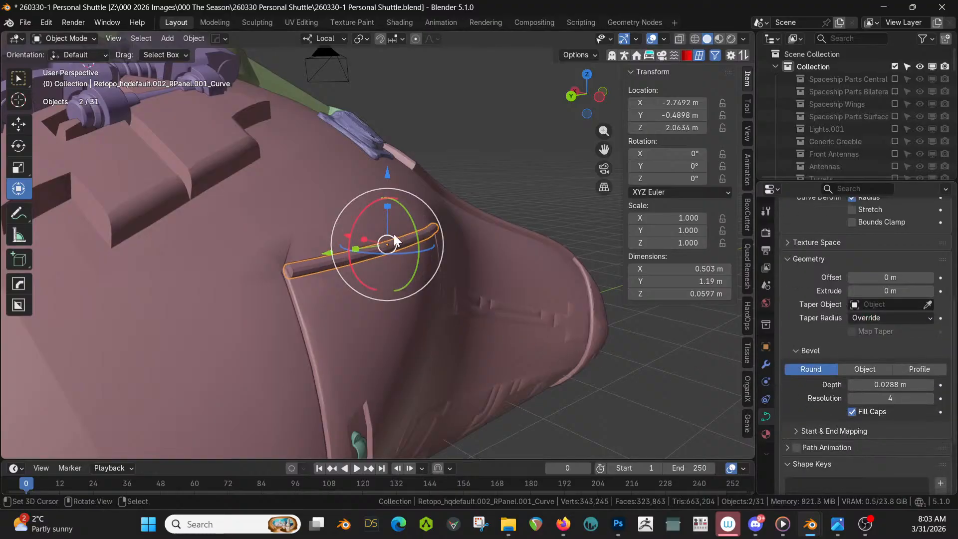
Scale the hatch tube uniformly by about 1.104 and raise it about 0.021 m along its local Z axis.
{"action": "middle_click_drag", "start_coordinate": [412, 253], "coordinate": [242, 274]}
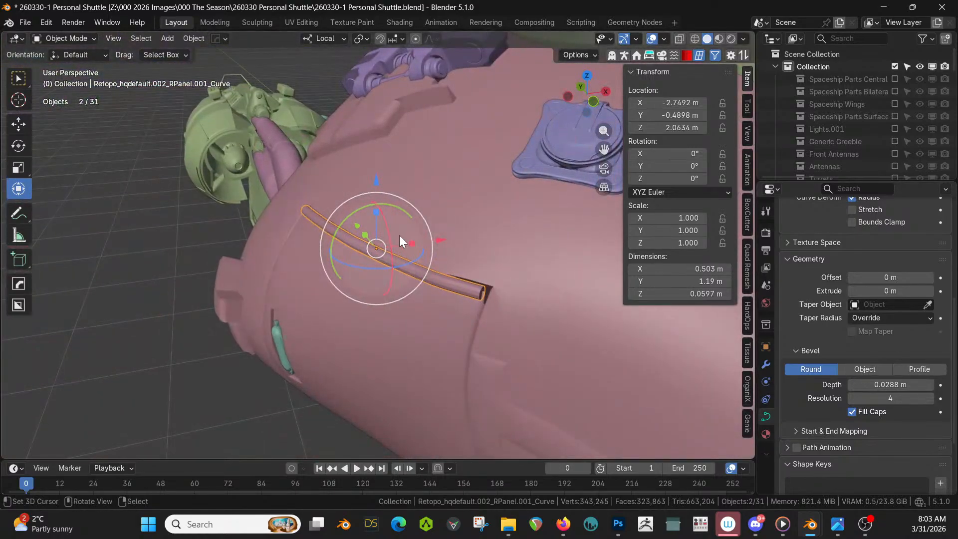
{"action": "middle_click_drag", "start_coordinate": [399, 235], "coordinate": [385, 238]}
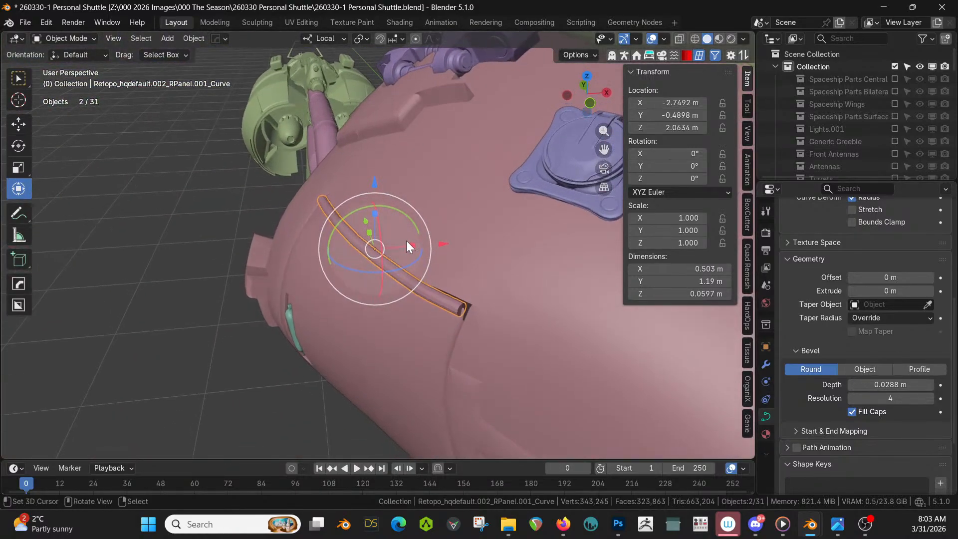
{"action": "key", "text": "s"}
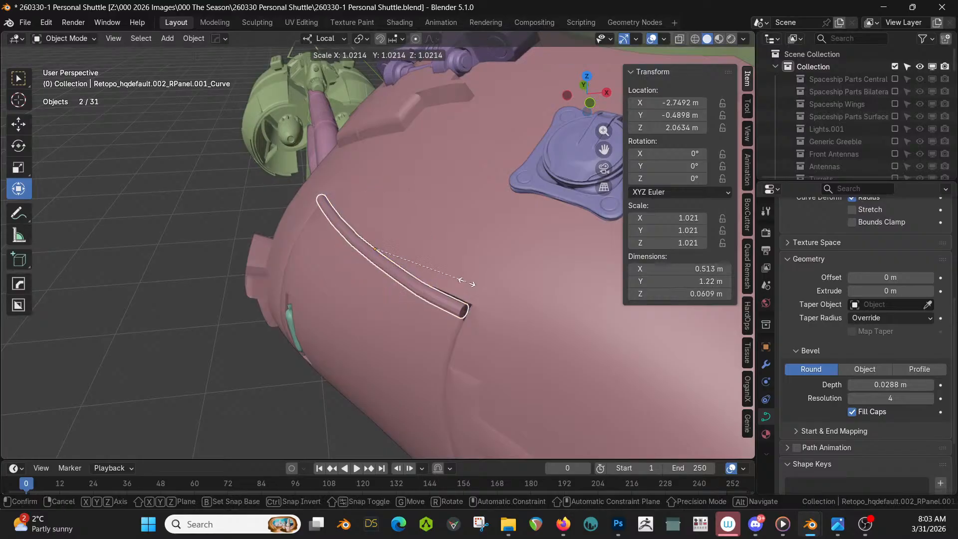
{"action": "left_click", "coordinate": [452, 273]}
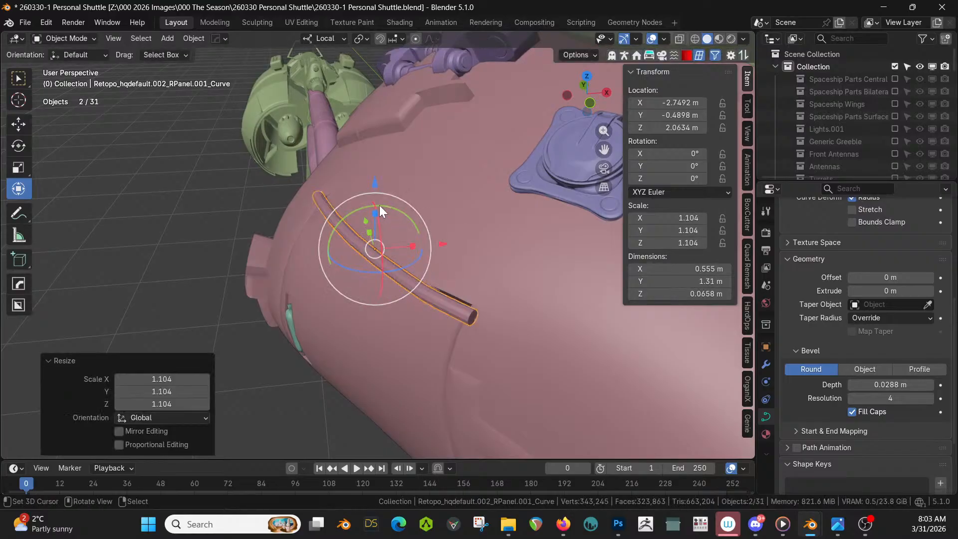
{"action": "left_click_drag", "start_coordinate": [374, 181], "coordinate": [375, 177]}
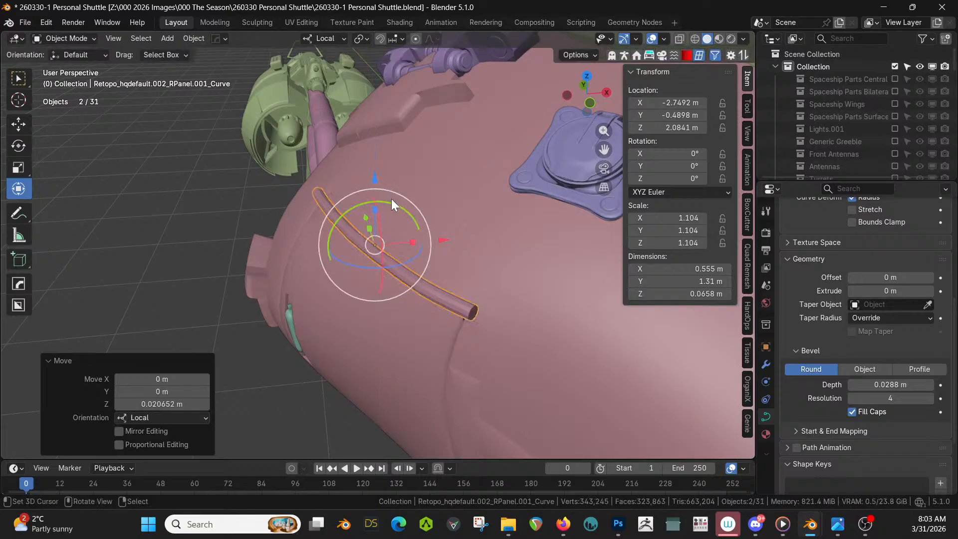
Raise the hatch tube to about 2.097 m in Z and shift it about 0.033 m along its local X axis.
{"action": "middle_click_drag", "start_coordinate": [391, 199], "coordinate": [485, 241]}
{"action": "left_click_drag", "start_coordinate": [388, 167], "coordinate": [387, 164]}
{"action": "middle_click_drag", "start_coordinate": [387, 164], "coordinate": [223, 244]}
{"action": "left_click_drag", "start_coordinate": [417, 261], "coordinate": [433, 270]}
{"action": "middle_click_drag", "start_coordinate": [432, 269], "coordinate": [411, 228]}
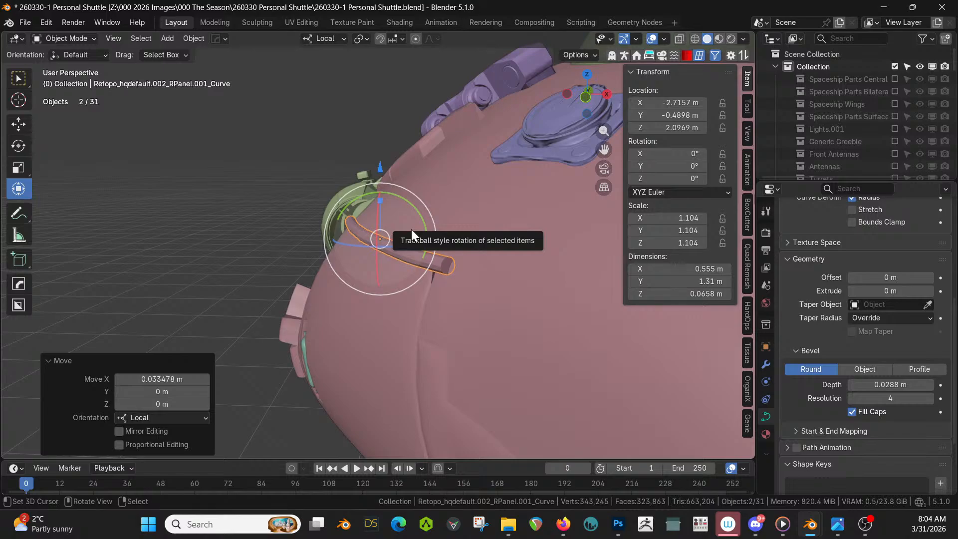
Convert the hatch tube from a curve to a mesh.
{"action": "middle_click_drag", "start_coordinate": [411, 229], "coordinate": [450, 223]}
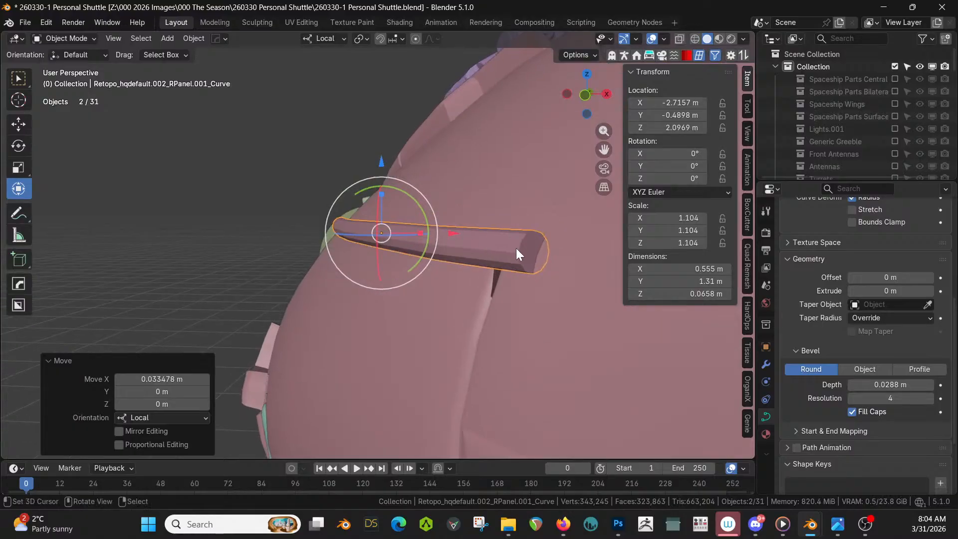
{"action": "middle_click_drag", "start_coordinate": [521, 254], "coordinate": [589, 293]}
{"action": "key", "text": "q"}
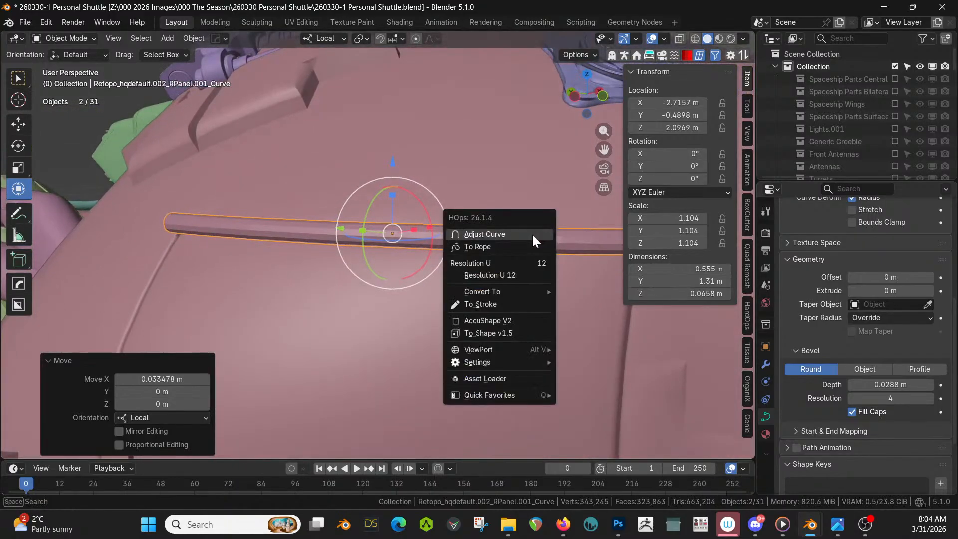
{"action": "mouse_move", "coordinate": [513, 291]}
{"action": "left_click", "coordinate": [587, 292]}
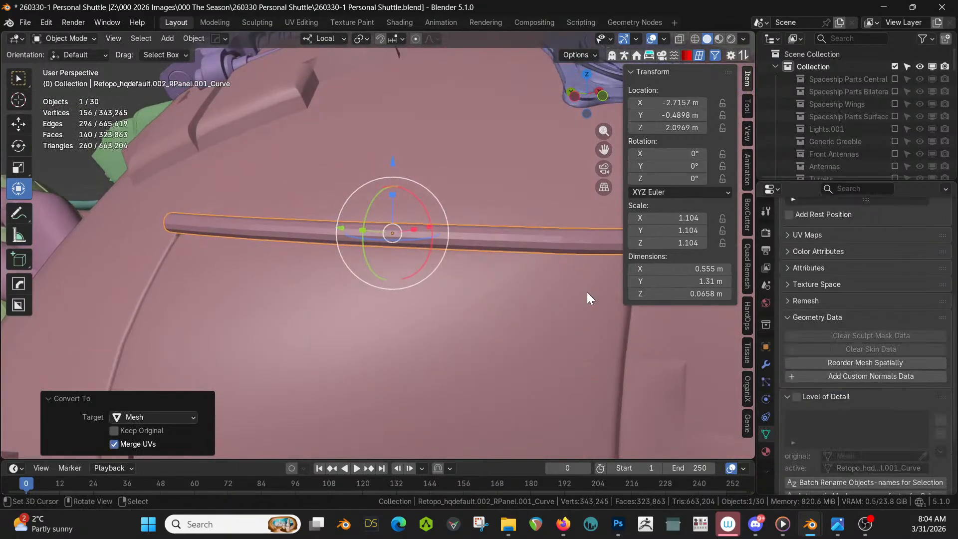
Try to bevel the edge loops at the hatch tube's ends with a width of about 0.0814 m.
{"action": "middle_click_drag", "start_coordinate": [586, 292], "coordinate": [491, 282]}
{"action": "key", "text": "Tab"}
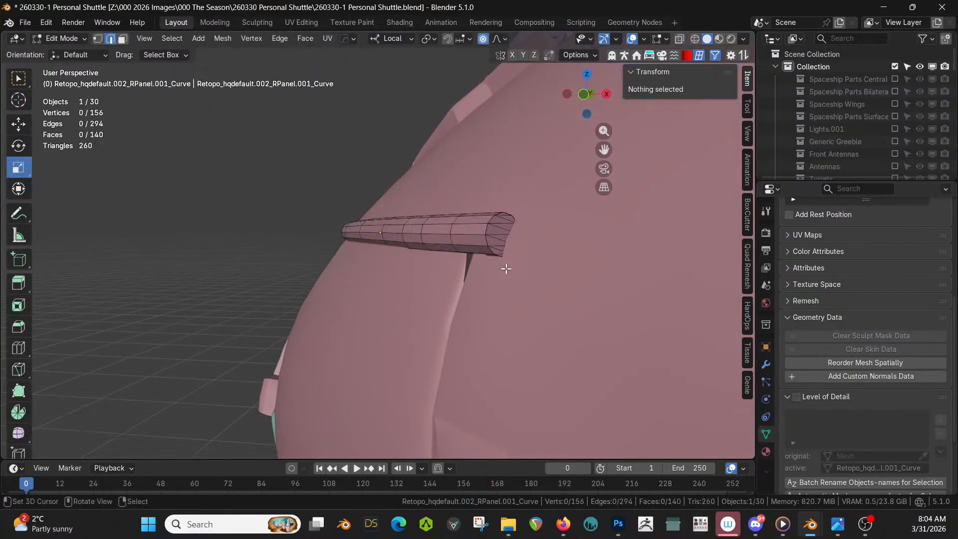
{"action": "left_click", "coordinate": [490, 233], "text": "alt"}
{"action": "middle_click_drag", "start_coordinate": [490, 232], "coordinate": [522, 268]}
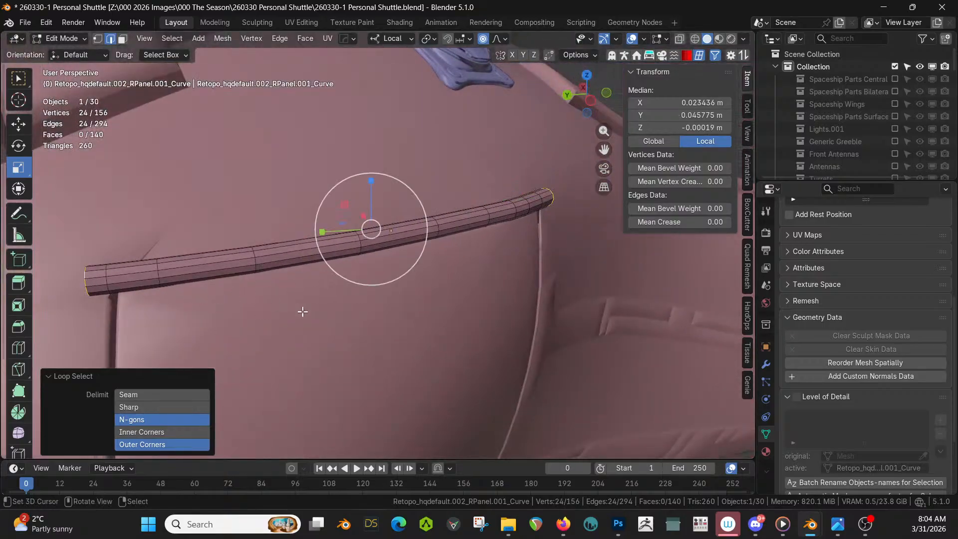
{"action": "key", "text": "ctrl+b"}
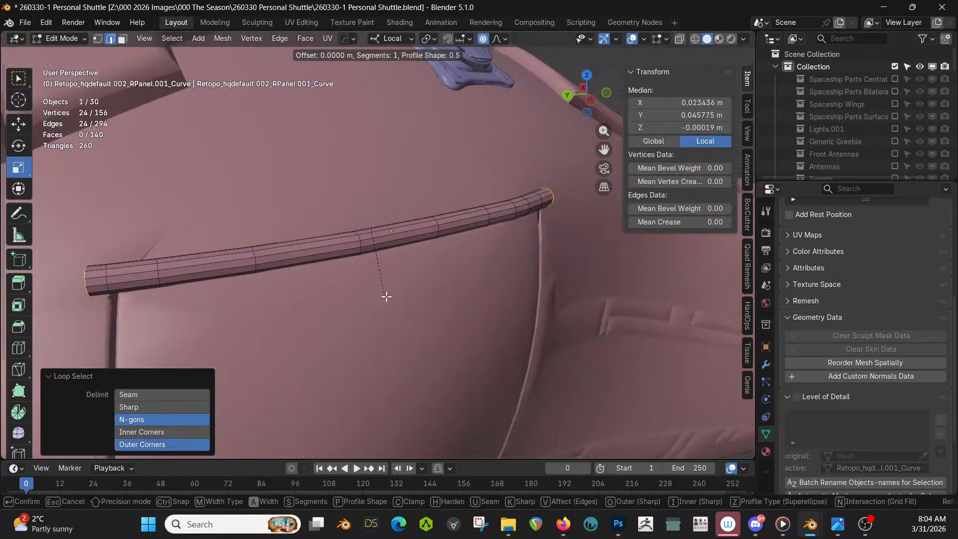
{"action": "left_click", "coordinate": [473, 317]}
{"action": "scroll", "coordinate": [517, 292], "scroll_direction": "up", "scroll_amount": 2}
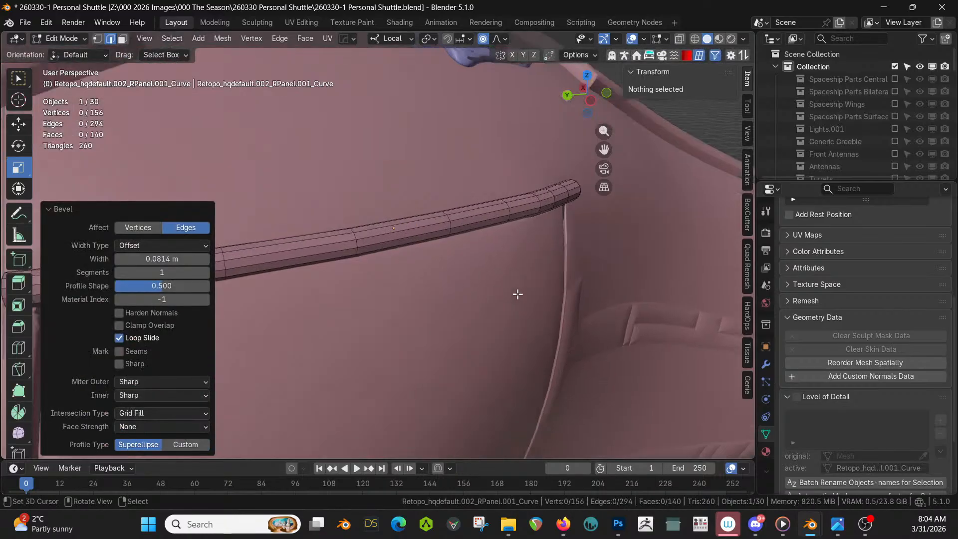
Isolate the hatch tube in local view with its end cap facing the view.
{"action": "key", "text": "KP_Divide"}
{"action": "middle_click_drag", "start_coordinate": [517, 293], "coordinate": [492, 310]}
{"action": "scroll", "coordinate": [430, 313], "scroll_direction": "up", "scroll_amount": 1}
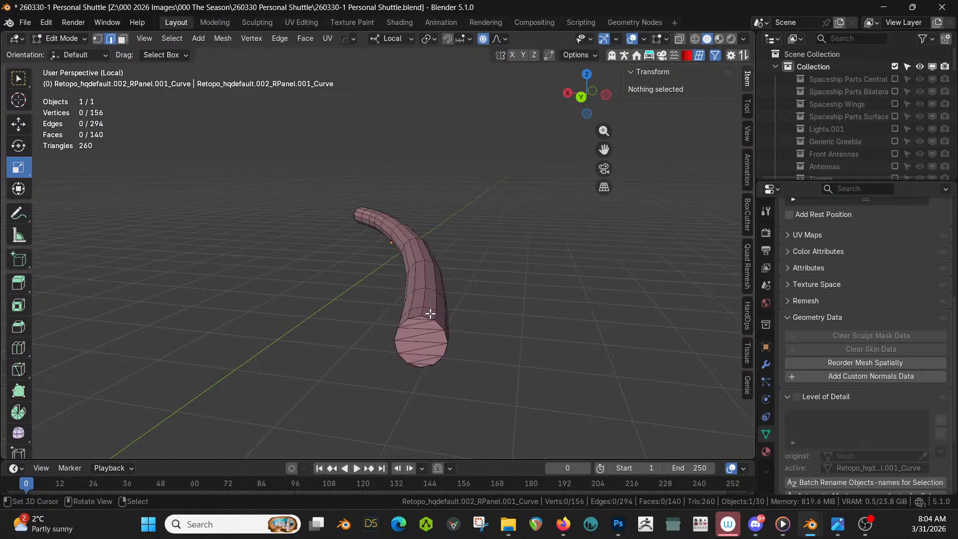
{"action": "middle_click_drag", "start_coordinate": [436, 333], "coordinate": [470, 338]}
Try to bevel the edge loops around both end caps of the isolated tube.
{"action": "left_click", "coordinate": [535, 324], "text": "alt"}
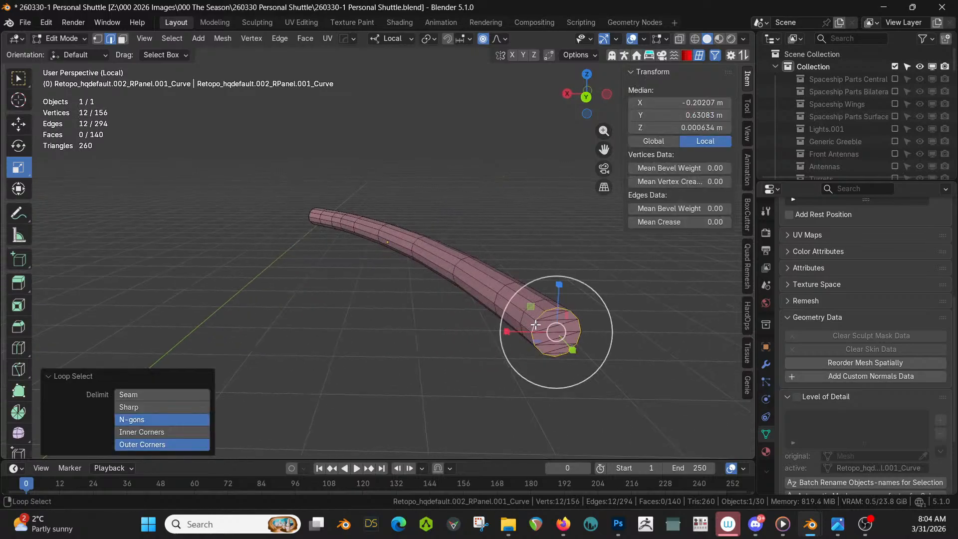
{"action": "middle_click_drag", "start_coordinate": [390, 283], "coordinate": [569, 285]}
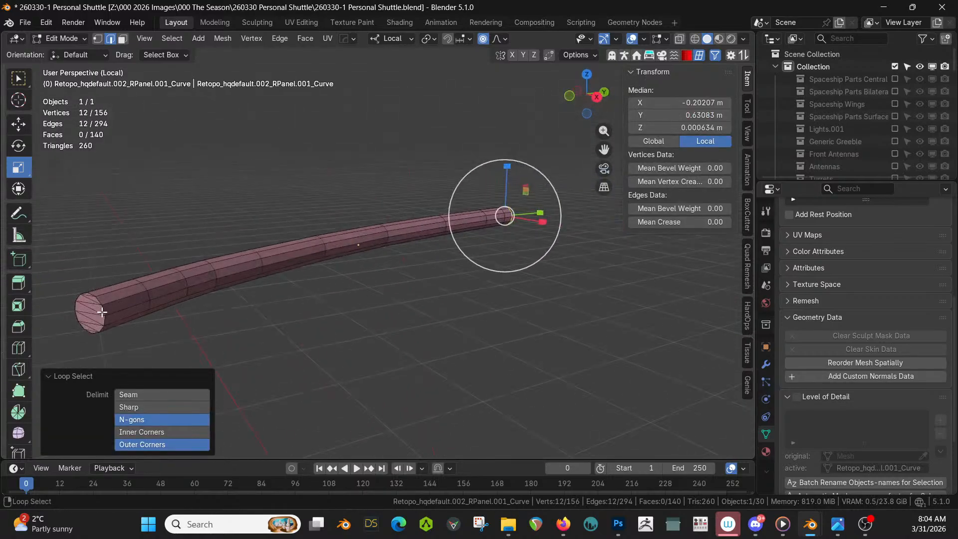
{"action": "left_click", "coordinate": [102, 313], "text": "alt+shift"}
{"action": "key", "text": "ctrl+z"}
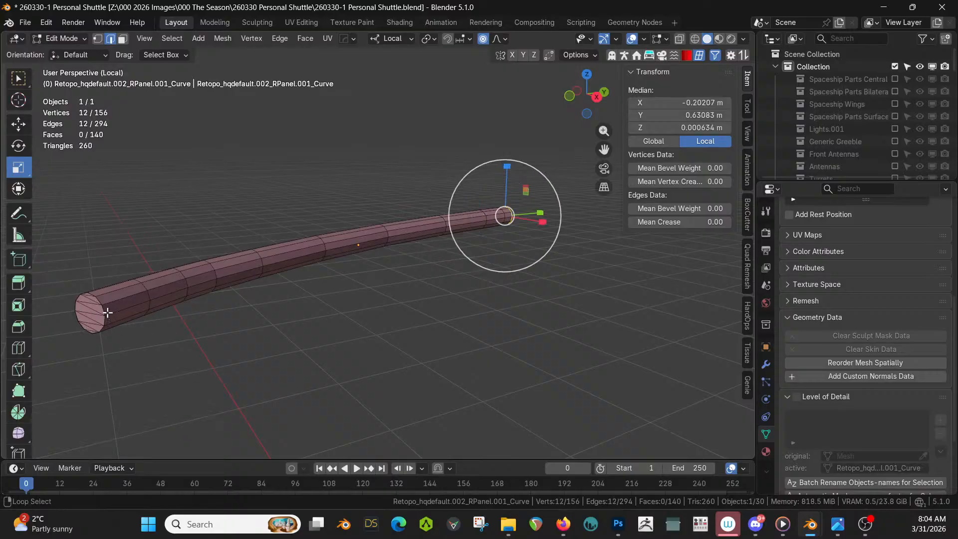
{"action": "left_click", "coordinate": [106, 313], "text": "alt+shift"}
{"action": "key", "text": "ctrl+z"}
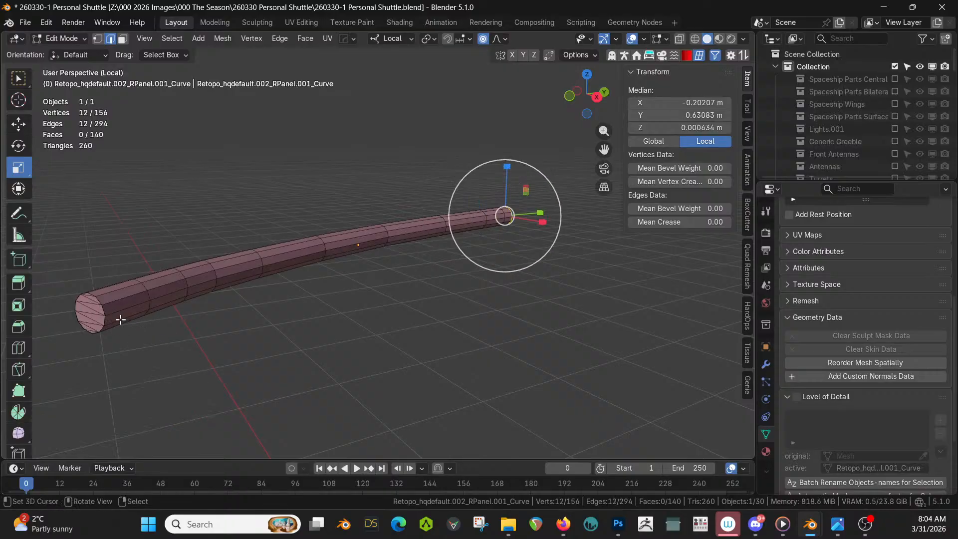
{"action": "left_click", "coordinate": [104, 311], "text": "alt+shift"}
{"action": "key", "text": "ctrl+b"}
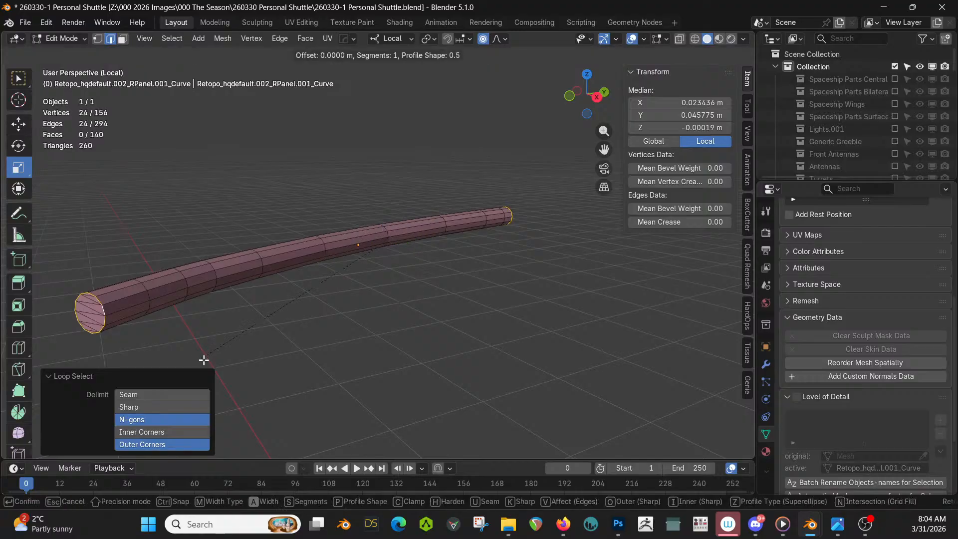
{"action": "left_click", "coordinate": [290, 364]}
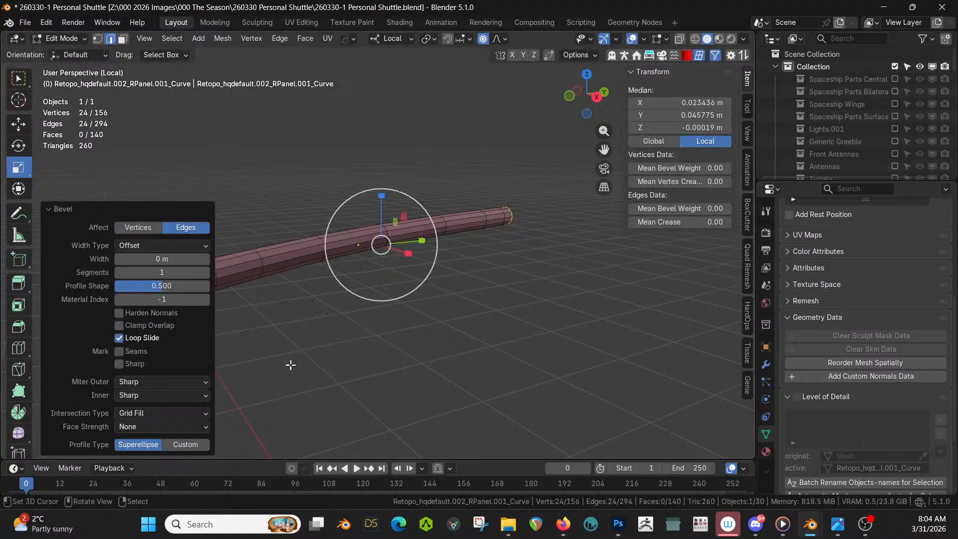
Merge all of the tube's vertices by distance with a 0.0001 m threshold.
{"action": "key", "text": "Tab"}
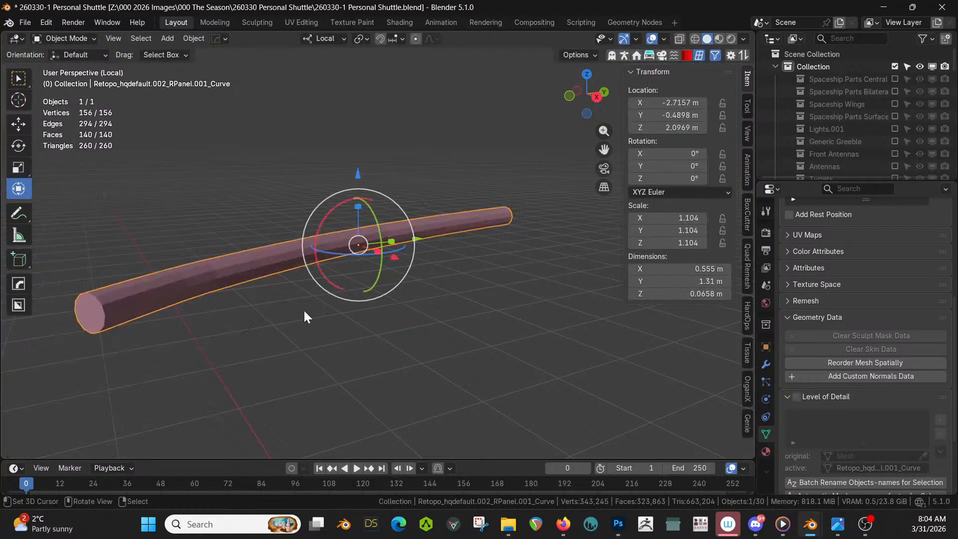
{"action": "key", "text": "Tab"}
{"action": "key", "text": "a"}
{"action": "key", "text": "m"}
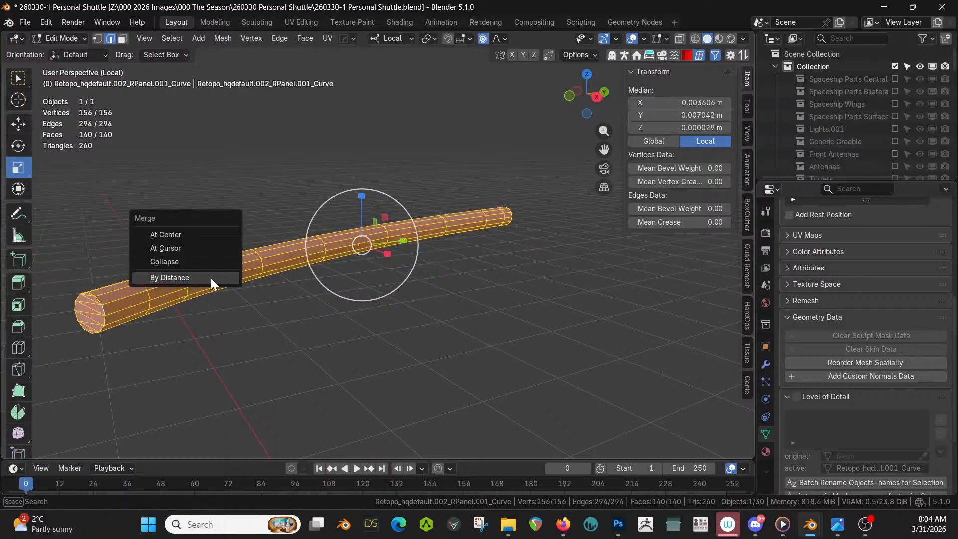
{"action": "left_click", "coordinate": [200, 278]}
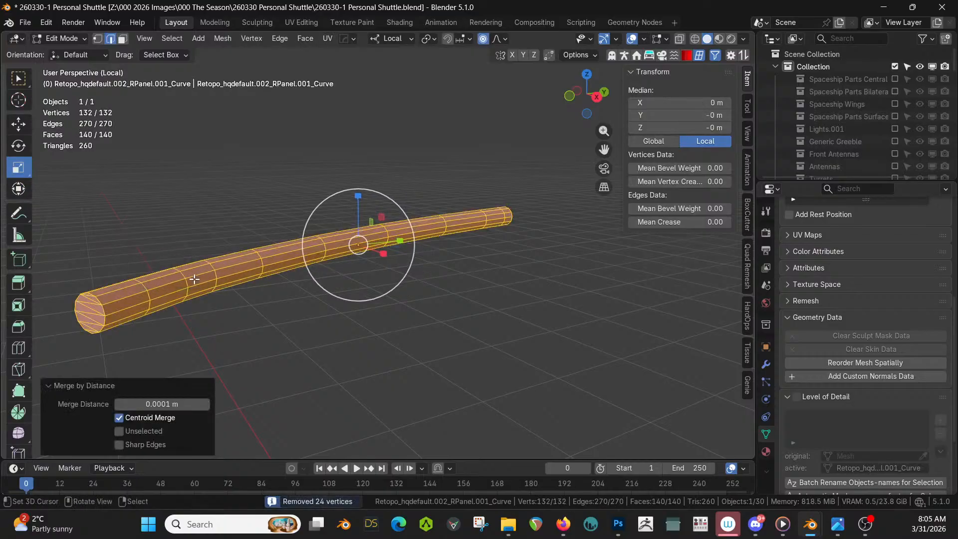
Try to select the edge loop around the tube's near end cap.
{"action": "right_click", "coordinate": [110, 309]}
{"action": "right_click", "coordinate": [105, 310]}
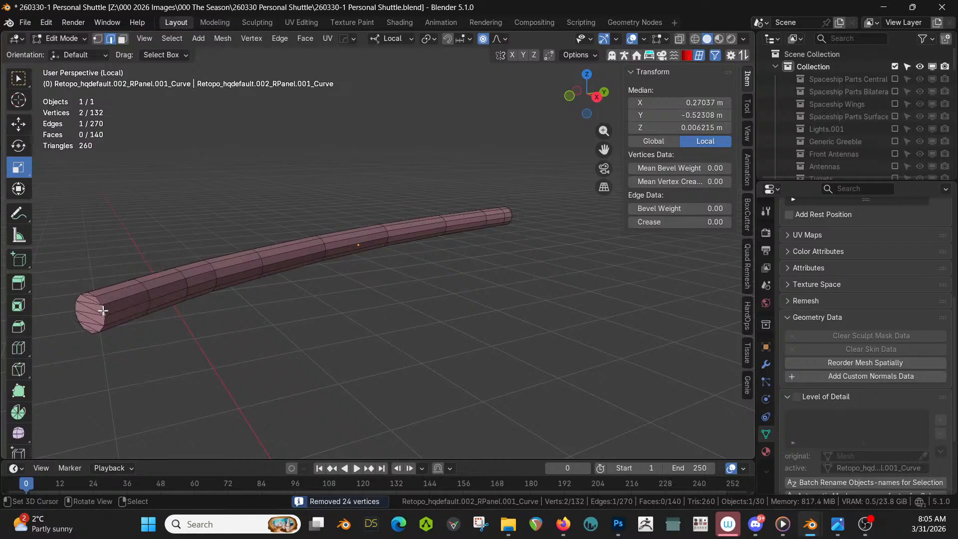
{"action": "right_click", "coordinate": [105, 310], "text": "alt+shift"}
{"action": "right_click", "coordinate": [105, 310], "text": "alt+shift"}
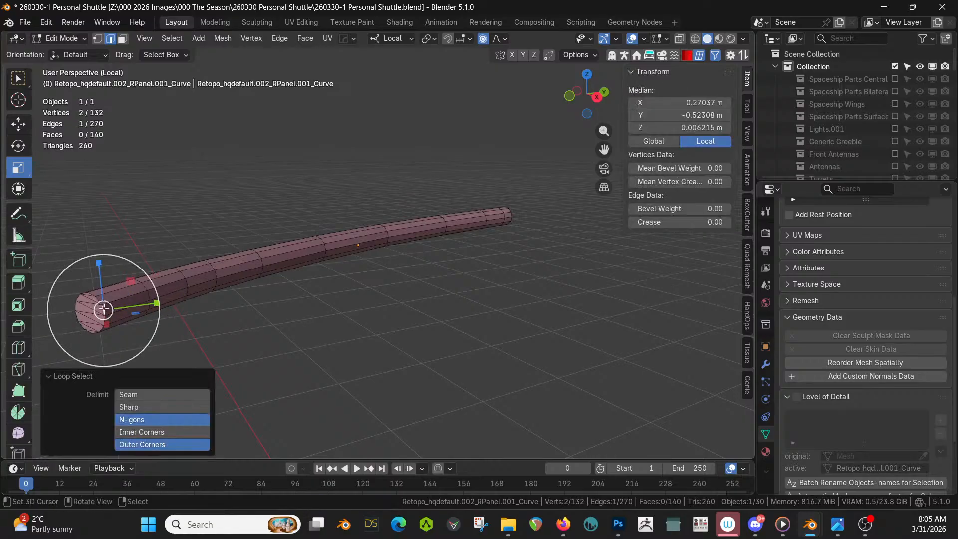
Select the outermost ring of side faces at both tube ends and grow the selection to include the end caps.
{"action": "key", "text": "3"}
{"action": "right_click", "coordinate": [115, 298], "text": "alt+shift"}
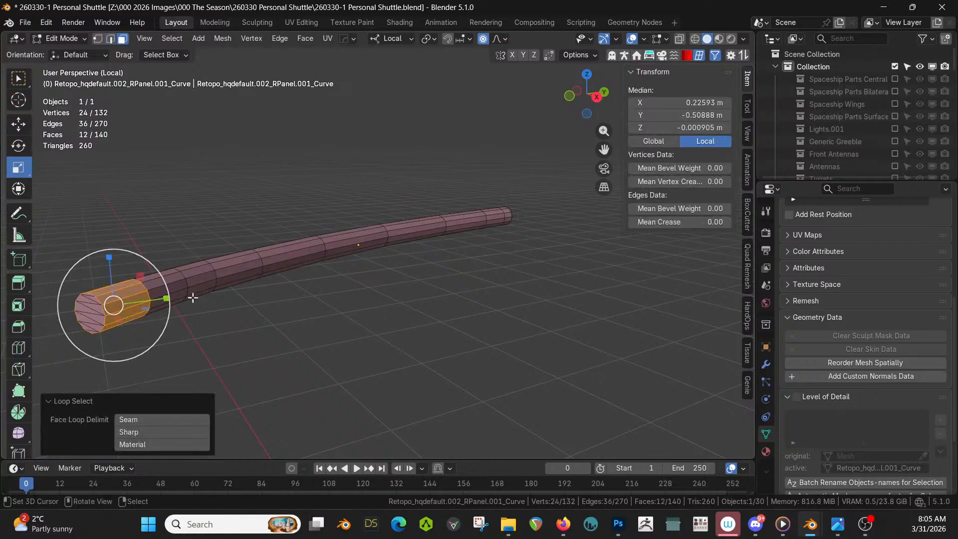
{"action": "middle_click_drag", "start_coordinate": [543, 246], "coordinate": [430, 263]}
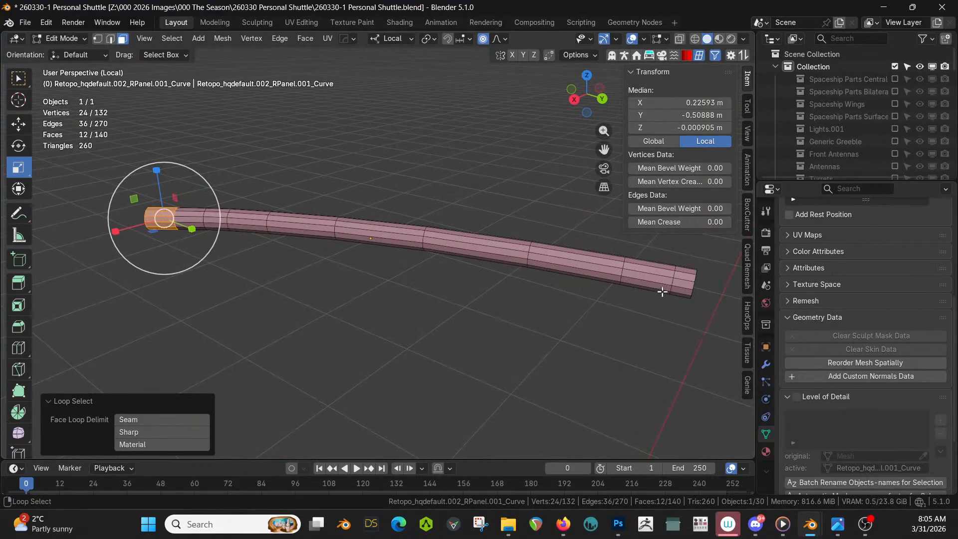
{"action": "right_click", "coordinate": [687, 287], "text": "alt+shift"}
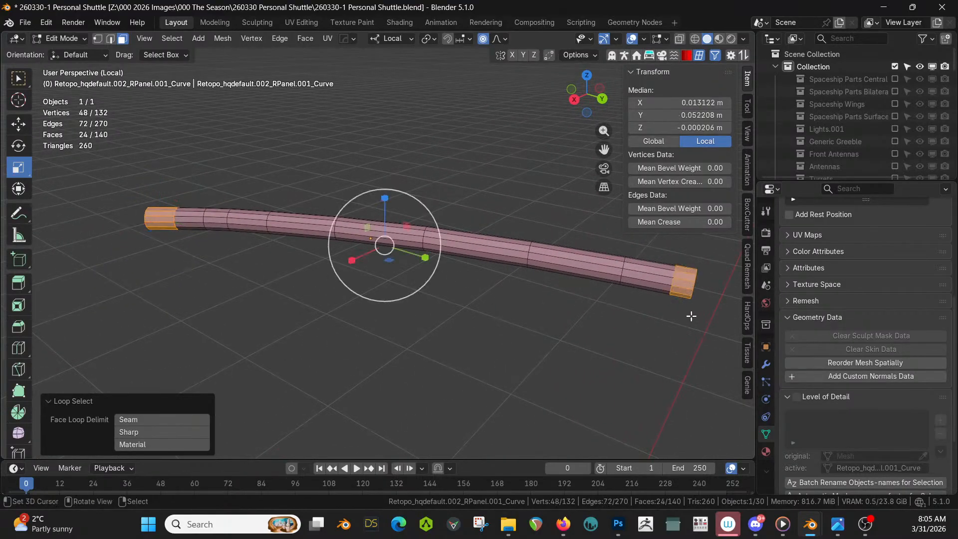
{"action": "middle_click_drag", "start_coordinate": [312, 292], "coordinate": [402, 281]}
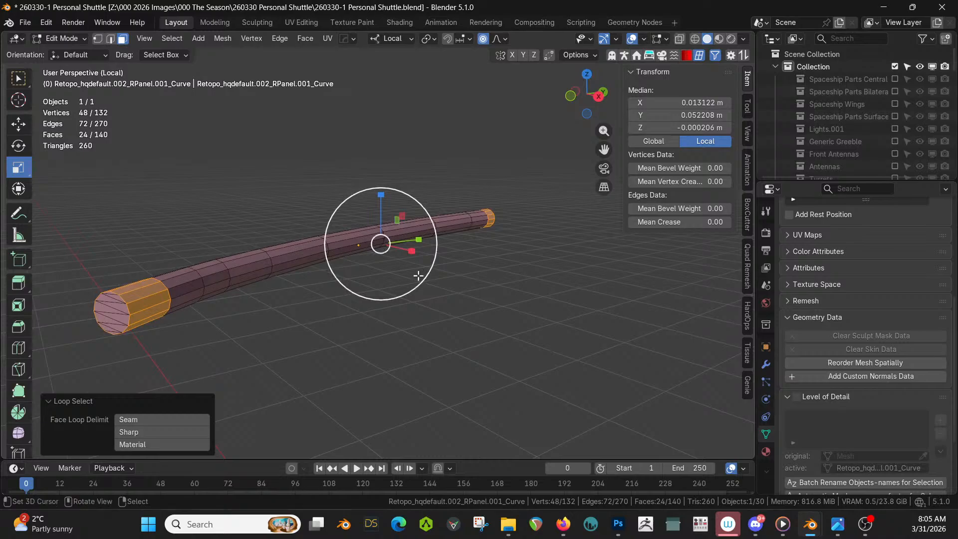
{"action": "key", "text": "ctrl+KP_Add"}
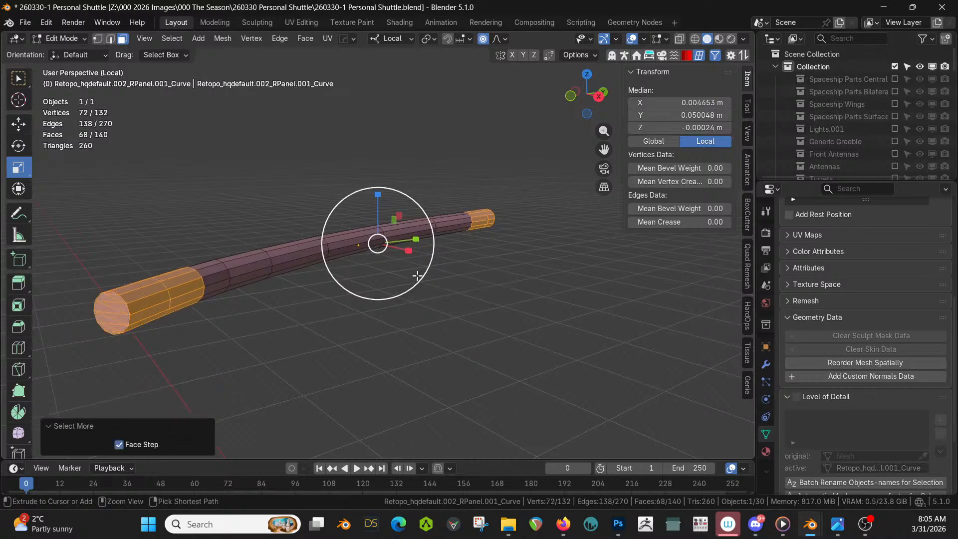
Deselect the side face rings at both tube ends, keeping only the end cap faces selected.
{"action": "right_click", "coordinate": [146, 293], "text": "alt+shift"}
{"action": "right_click", "coordinate": [195, 294], "text": "alt+shift"}
{"action": "right_click", "coordinate": [481, 217], "text": "alt+shift"}
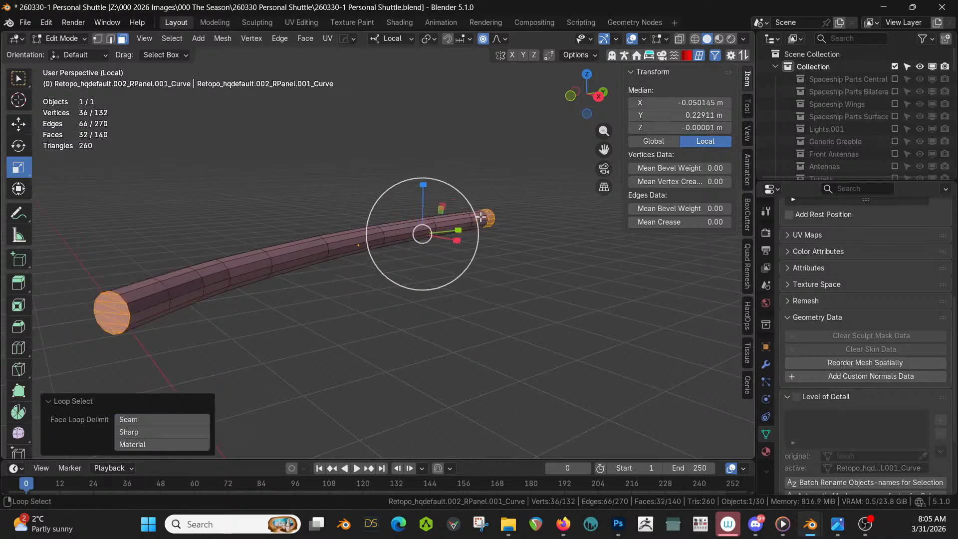
{"action": "key", "text": "ctrl+z"}
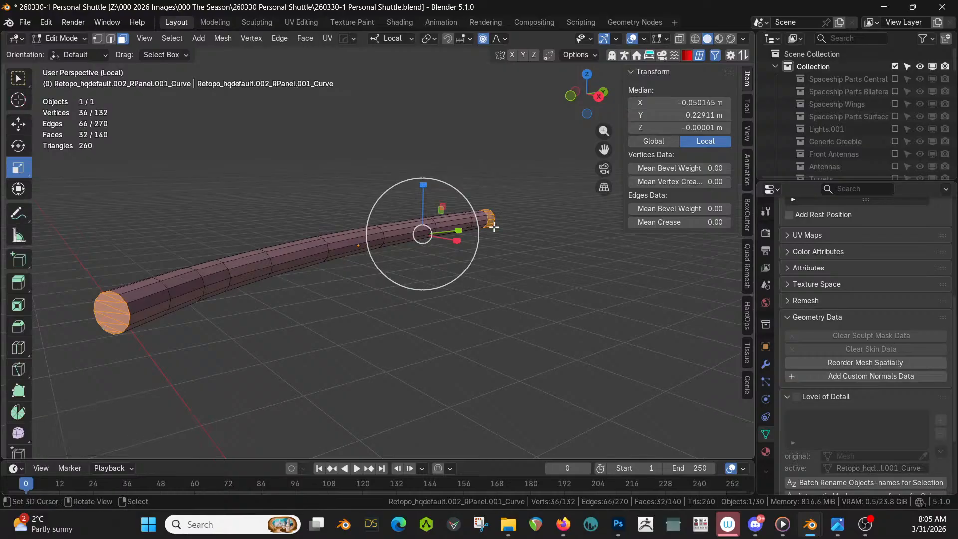
{"action": "scroll", "coordinate": [516, 235], "scroll_direction": "up", "scroll_amount": 4}
{"action": "middle_click_drag", "start_coordinate": [551, 233], "coordinate": [280, 354]}
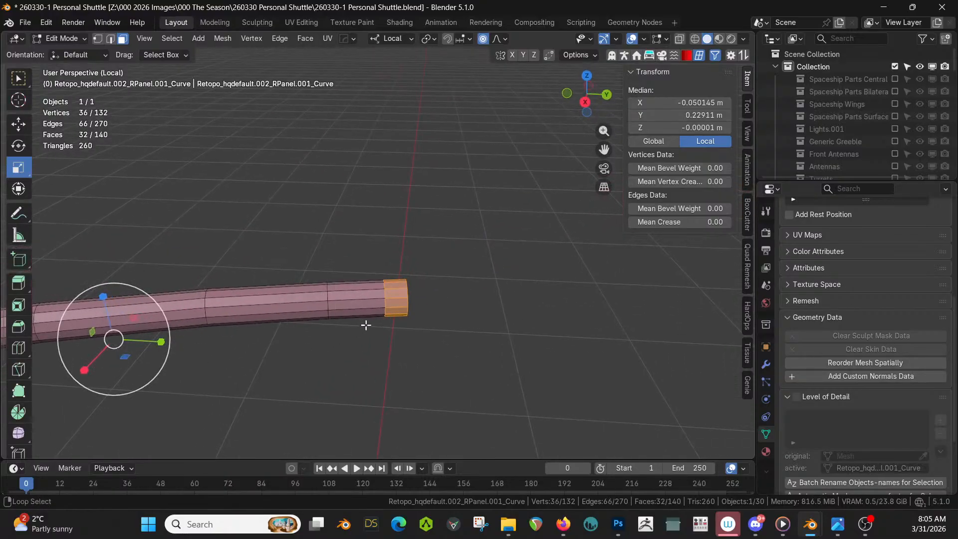
{"action": "right_click", "coordinate": [393, 296], "text": "alt+shift"}
{"action": "middle_click_drag", "start_coordinate": [344, 314], "coordinate": [456, 374]}
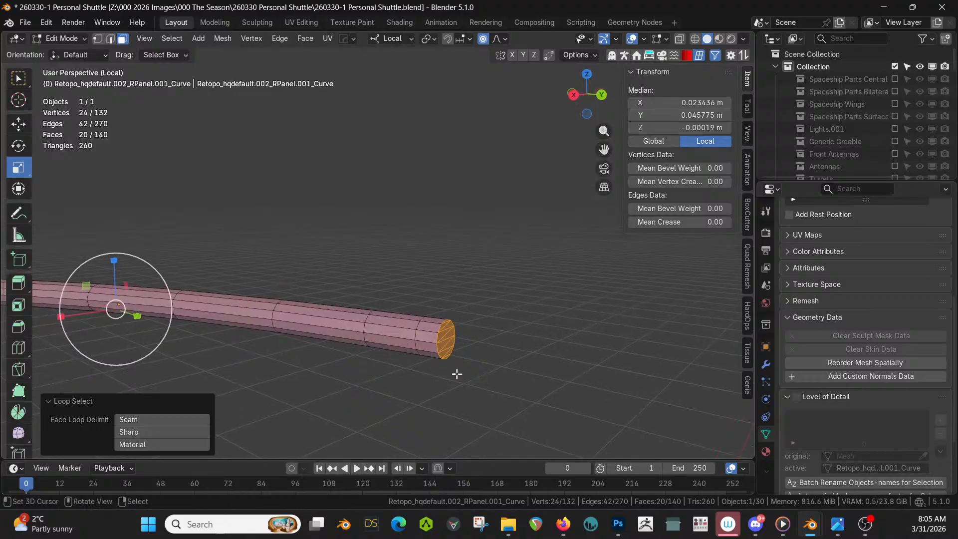
Dissolve the strip faces of each end cap into a single face.
{"action": "key", "text": "ctrl+b"}
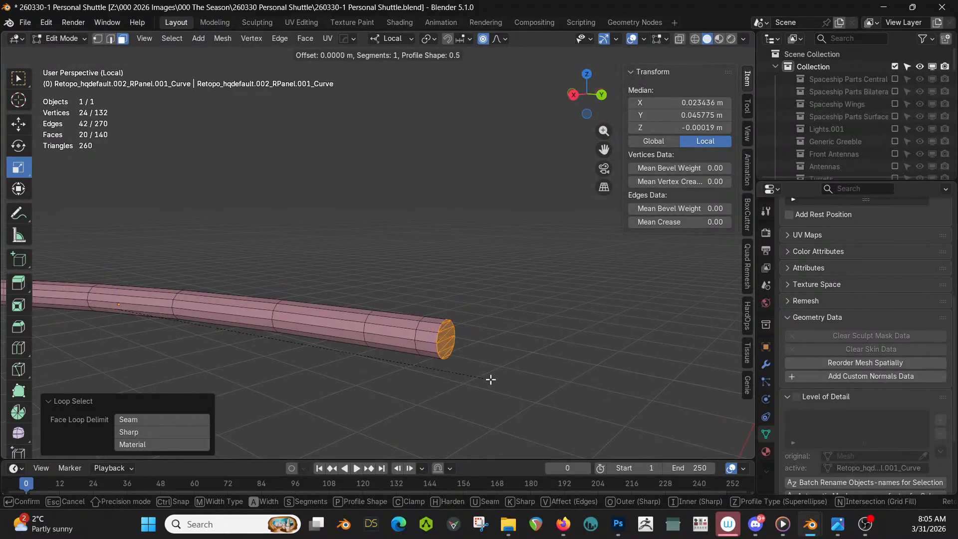
{"action": "key", "text": "Escape"}
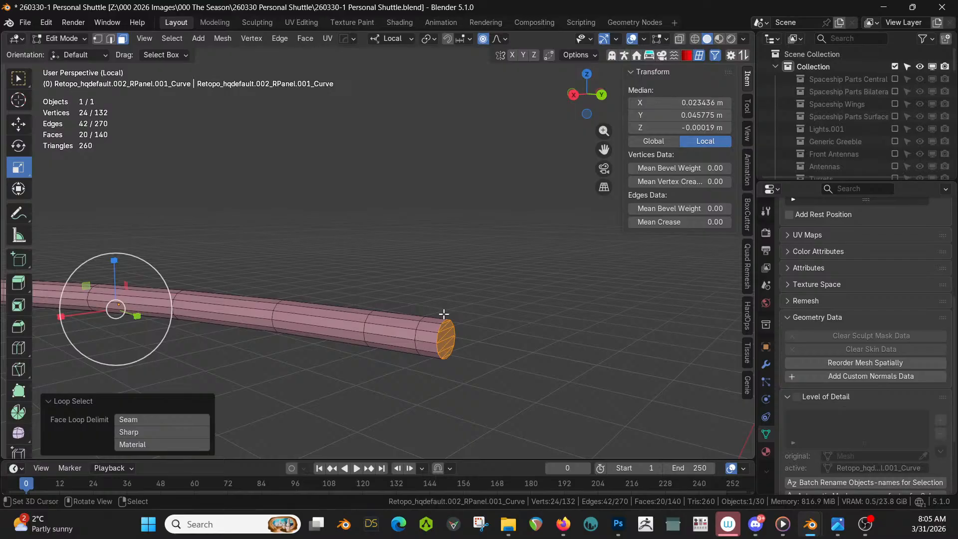
{"action": "key", "text": "ctrl+x"}
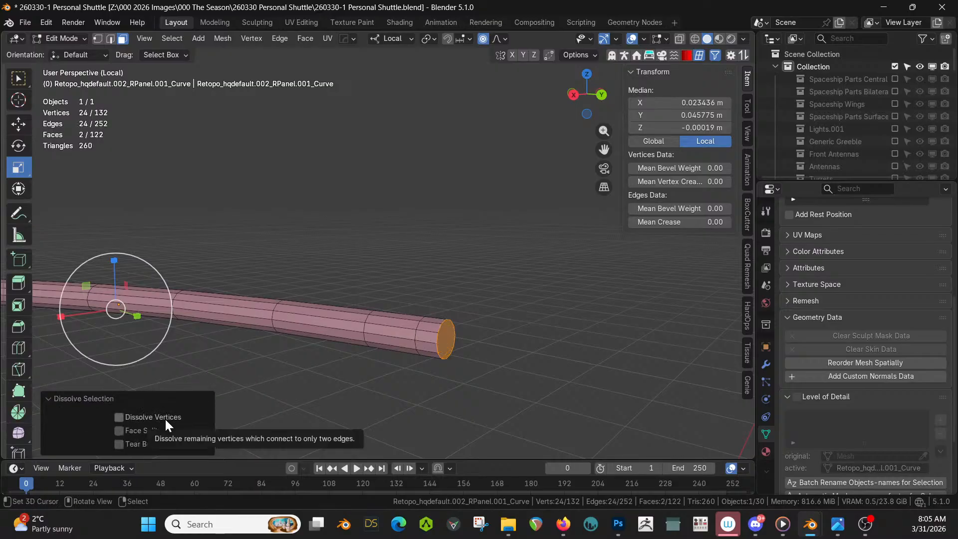
Bevel the edges of both end caps by about 0.0239 m with 4 segments to round the tube's ends.
{"action": "key", "text": "ctrl+b"}
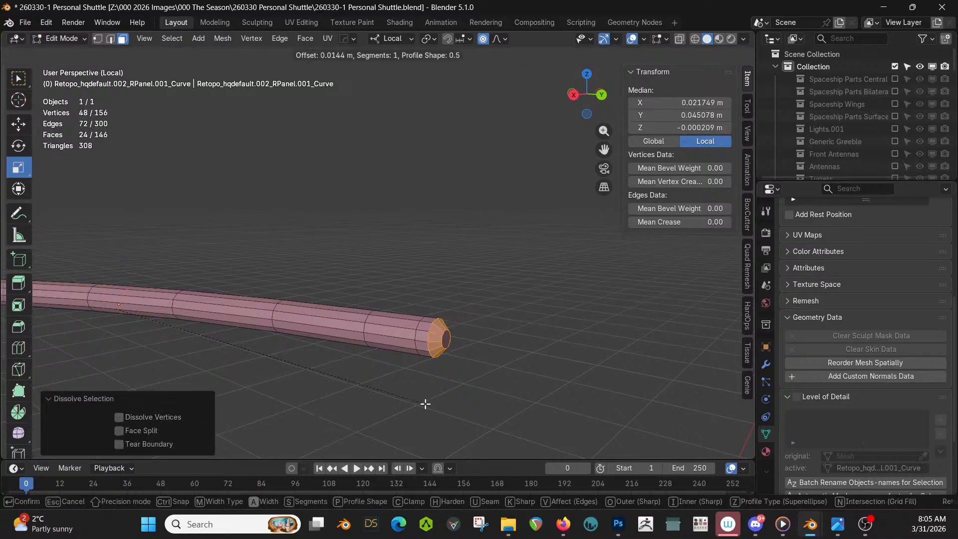
{"action": "scroll", "coordinate": [424, 404], "scroll_direction": "up", "scroll_amount": 2}
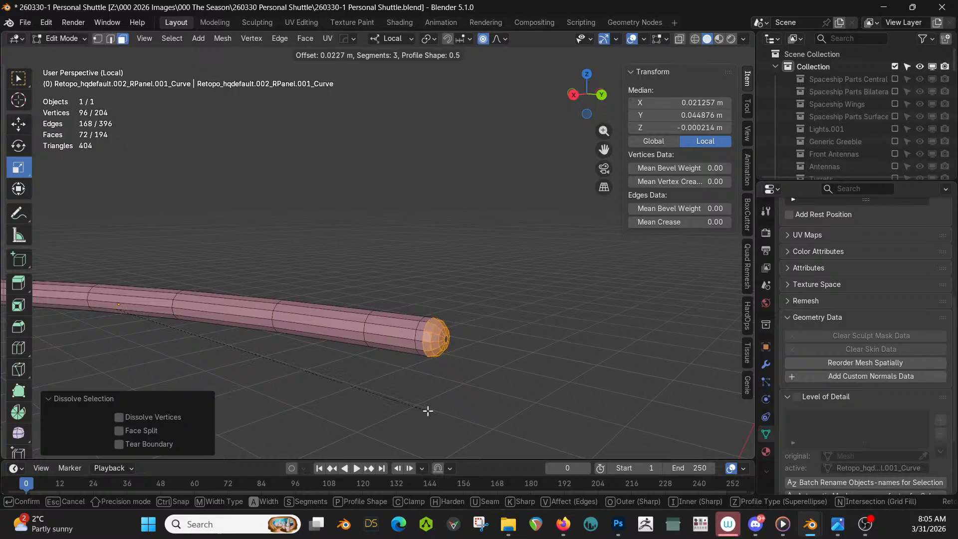
{"action": "scroll", "coordinate": [428, 410], "scroll_direction": "up", "scroll_amount": 1}
{"action": "left_click", "coordinate": [428, 410]}
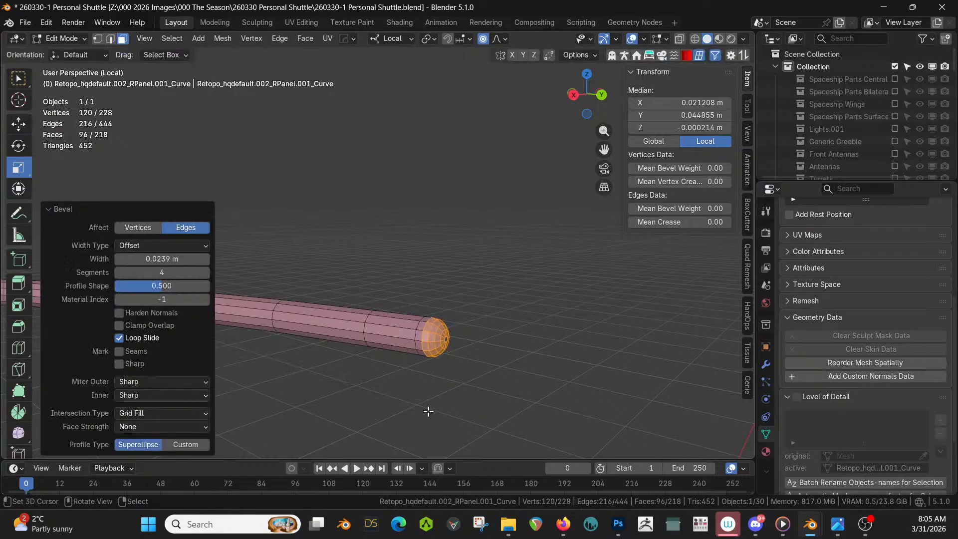
Return to Object Mode and leave local view to bring back the whole shuttle.
{"action": "key", "text": "Tab"}
{"action": "middle_click_drag", "start_coordinate": [428, 409], "coordinate": [534, 333]}
{"action": "key", "text": "KP_Divide"}
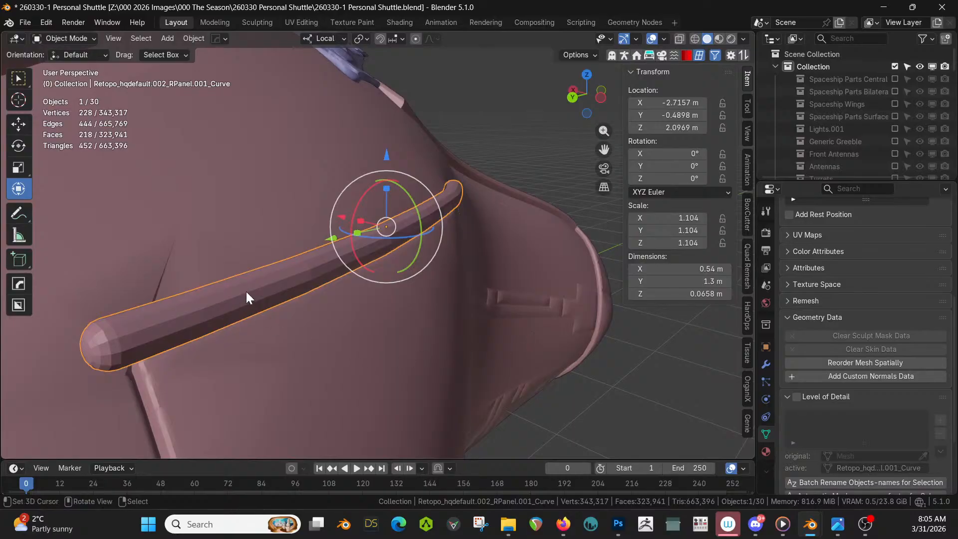
Try a level 1 subdivision on the tube covering the hatch seam.
{"action": "key", "text": "ctrl+1"}
{"action": "middle_click_drag", "start_coordinate": [246, 291], "coordinate": [15, 313]}
{"action": "key", "text": "ctrl+z"}
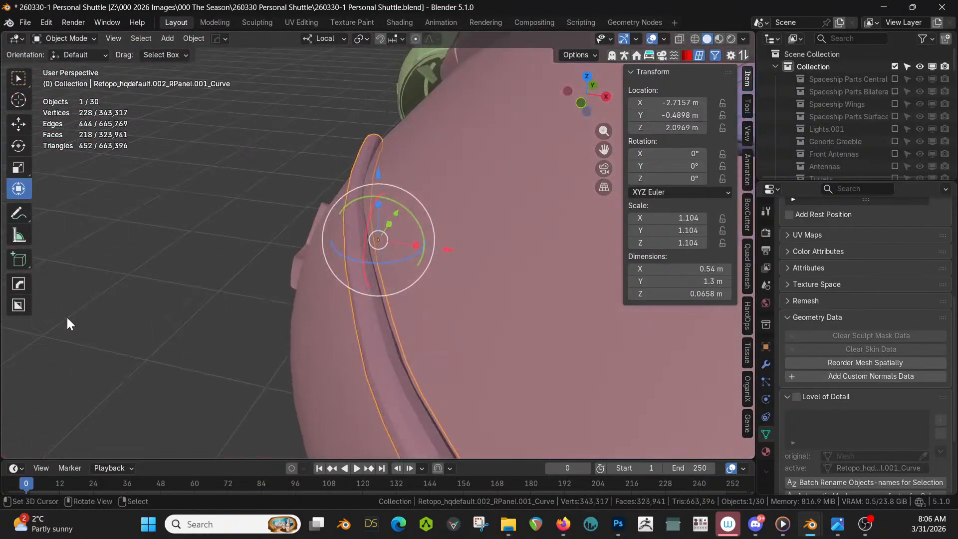
In Edit Mode, select the lengthwise strip of faces along the tube's hull-facing side, from one end to the other.
{"action": "key", "text": "Tab"}
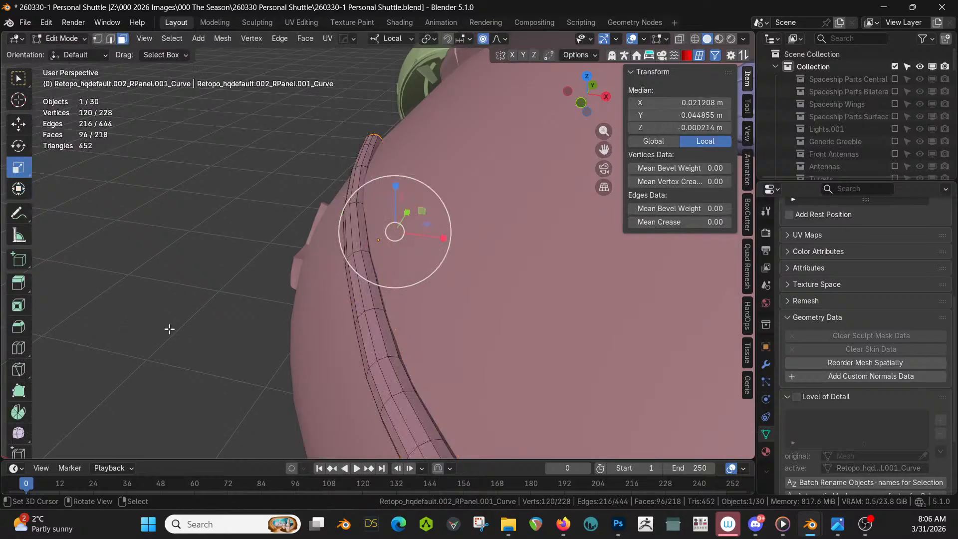
{"action": "left_click", "coordinate": [378, 141]}
{"action": "middle_click_drag", "start_coordinate": [347, 238], "coordinate": [624, 214]}
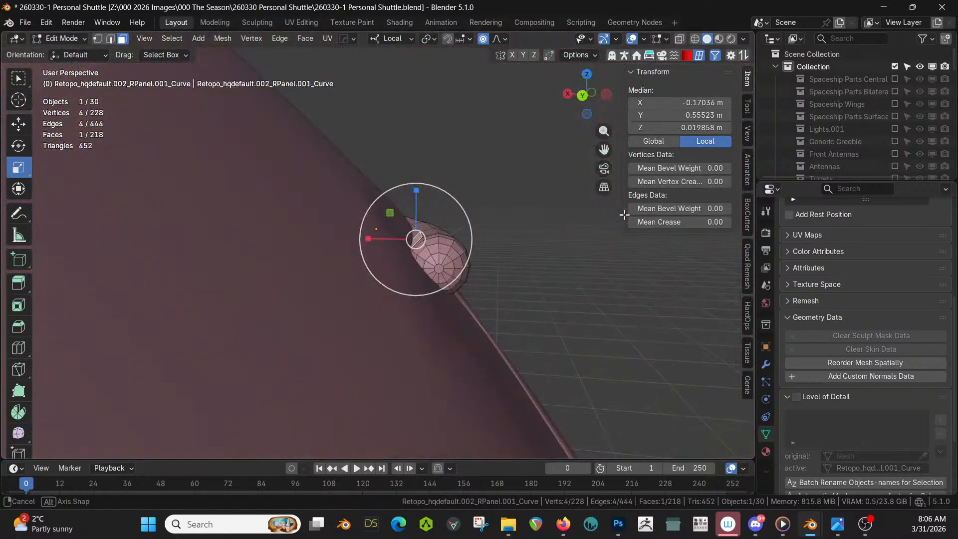
{"action": "scroll", "coordinate": [472, 257], "scroll_direction": "up", "scroll_amount": 2}
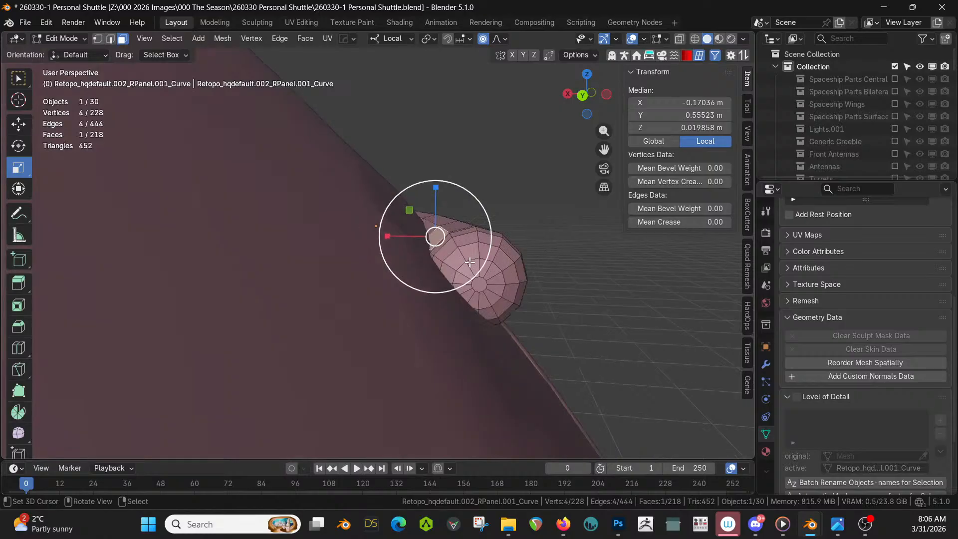
{"action": "middle_click_drag", "start_coordinate": [468, 259], "coordinate": [412, 98]}
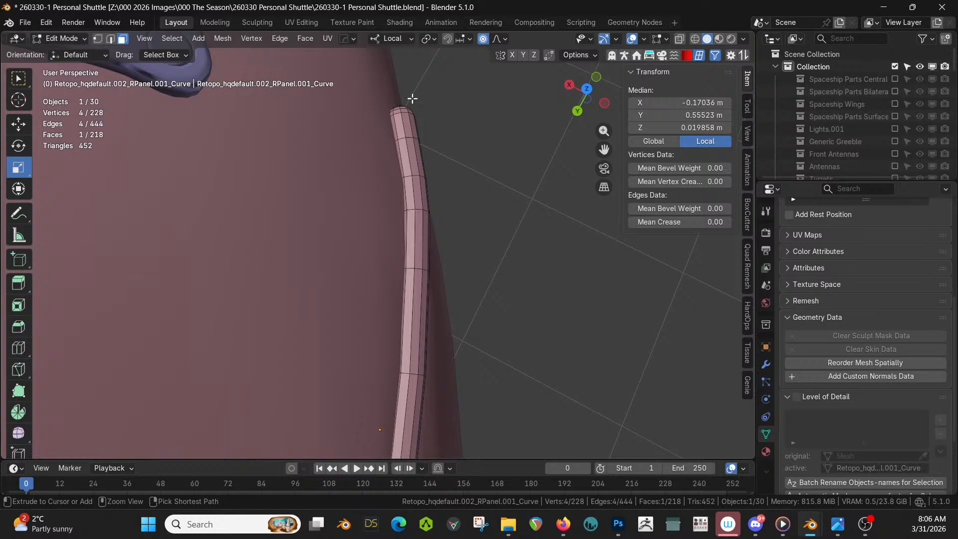
{"action": "right_click", "coordinate": [394, 117], "text": "ctrl"}
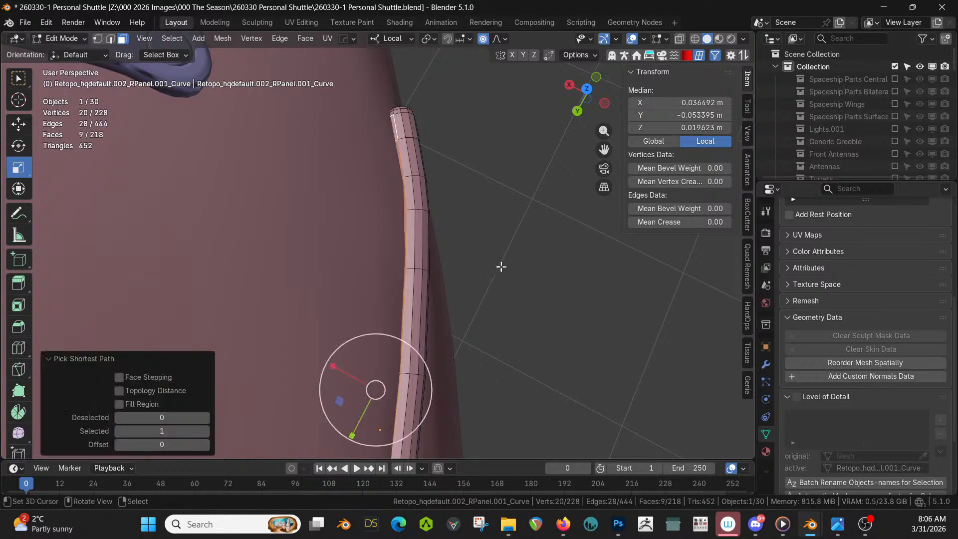
Set the transform orientation to Global and extrude the selected face strip in place.
{"action": "left_click", "coordinate": [410, 40]}
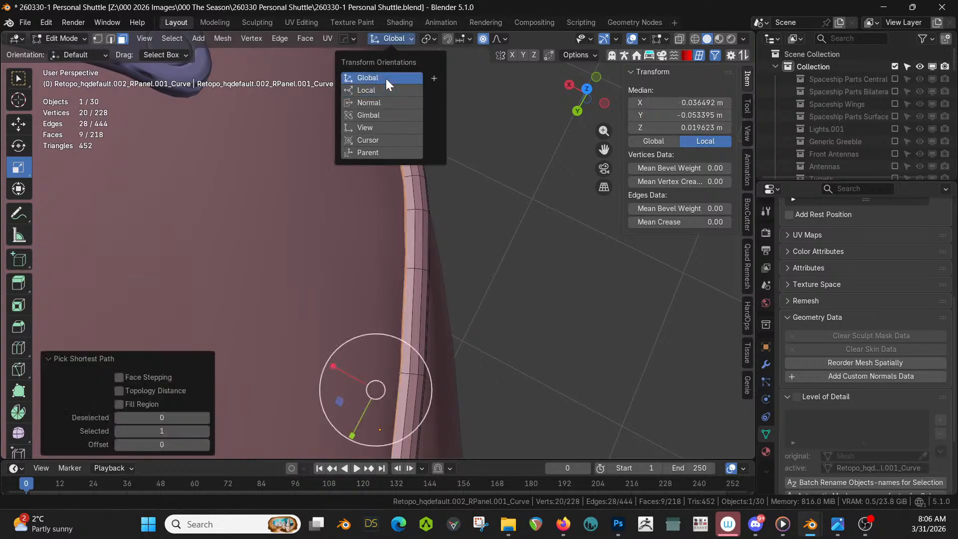
{"action": "left_click", "coordinate": [385, 78]}
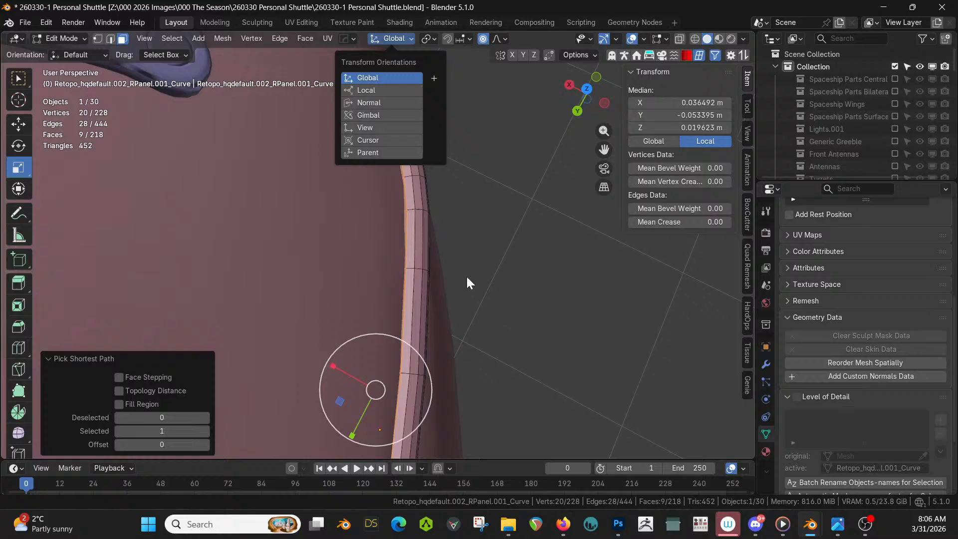
{"action": "key", "text": "e"}
{"action": "right_click", "coordinate": [501, 311]}
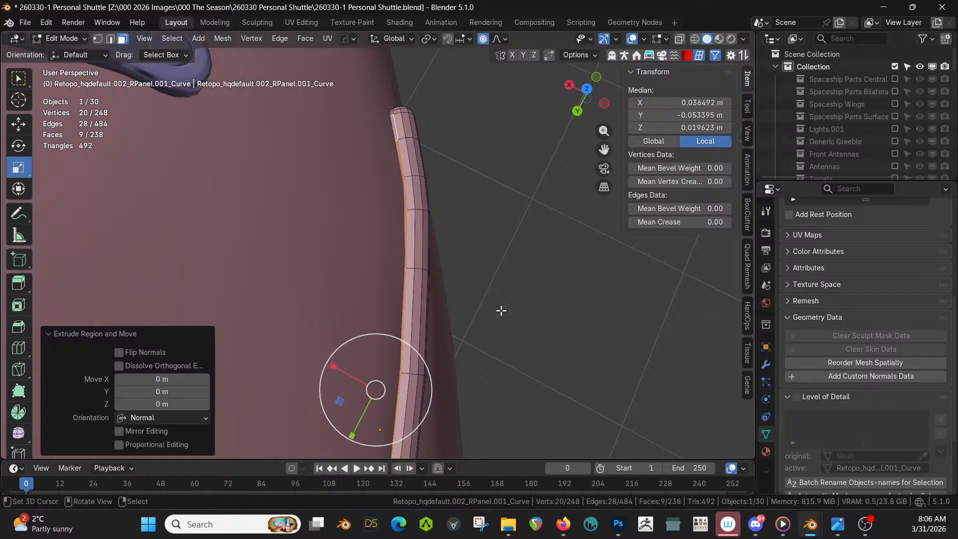
Turn off proportional editing and move the extruded face strip toward the hull, then return to Object Mode.
{"action": "key", "text": "s"}
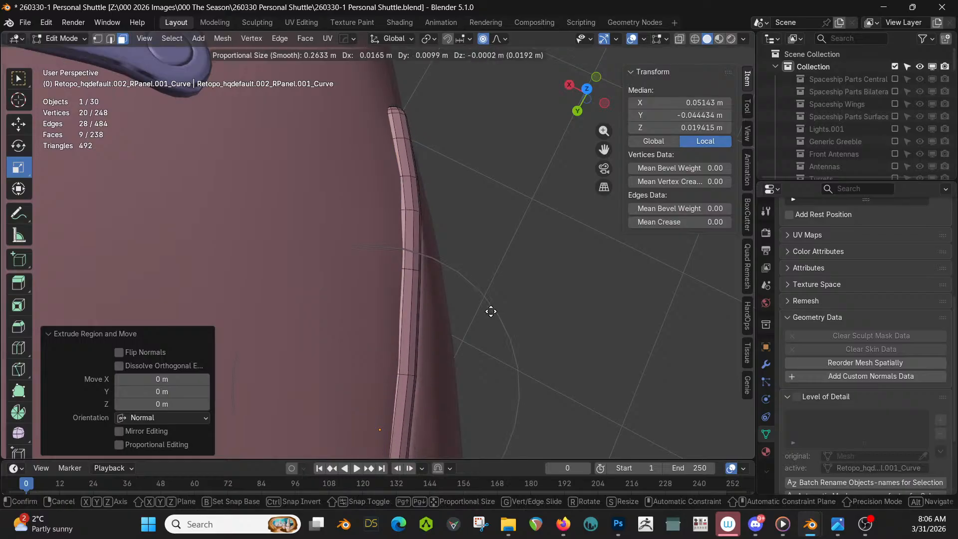
{"action": "right_click", "coordinate": [490, 310]}
{"action": "key", "text": "o"}
{"action": "key", "text": "g"}
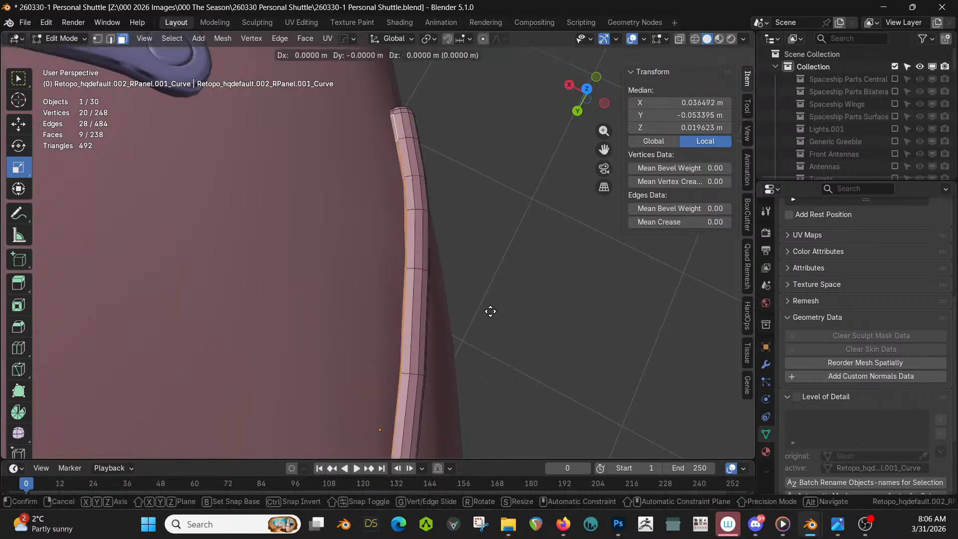
{"action": "left_click", "coordinate": [469, 310]}
{"action": "middle_click_drag", "start_coordinate": [469, 310], "coordinate": [220, 222]}
{"action": "key", "text": "Tab"}
Mirror the tube across X to the shuttle's opposite side, using the hull as the mirror reference.
{"action": "middle_click_drag", "start_coordinate": [209, 201], "coordinate": [272, 213]}
{"action": "scroll", "coordinate": [318, 184], "scroll_direction": "down", "scroll_amount": 9}
{"action": "scroll", "coordinate": [372, 226], "scroll_direction": "down", "scroll_amount": 3}
{"action": "middle_click_drag", "start_coordinate": [373, 227], "coordinate": [439, 232]}
{"action": "left_click", "coordinate": [441, 232], "text": "shift"}
{"action": "key", "text": "alt+x"}
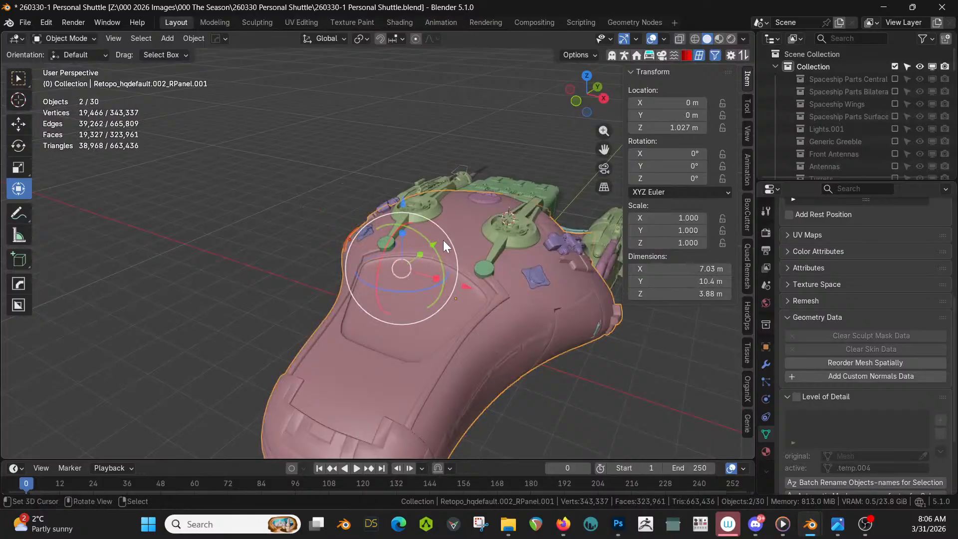
{"action": "left_click", "coordinate": [381, 278]}
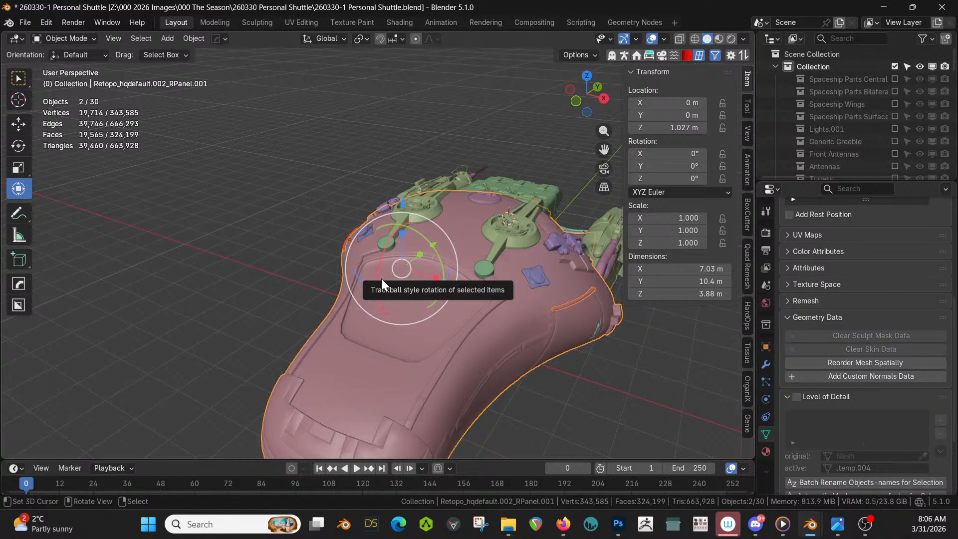
Examine the side hatches with their seam tubes and the top and rear of the hull from several angles.
{"action": "middle_click_drag", "start_coordinate": [473, 278], "coordinate": [546, 234]}
{"action": "right_click", "coordinate": [457, 144]}
{"action": "middle_click_drag", "start_coordinate": [457, 142], "coordinate": [316, 161]}
{"action": "mouse_move", "coordinate": [367, 187]}
{"action": "middle_mouse_down"}
{"action": "mouse_move", "coordinate": [387, 241]}
{"action": "mouse_move", "coordinate": [323, 215]}
{"action": "mouse_move", "coordinate": [304, 222]}
{"action": "middle_mouse_up"}
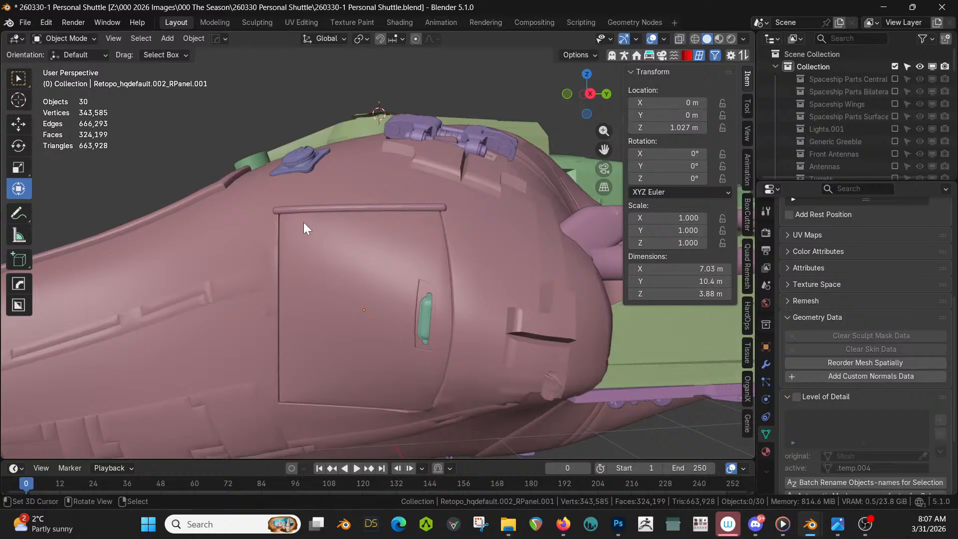
{"action": "middle_click_drag", "start_coordinate": [371, 195], "coordinate": [418, 255]}
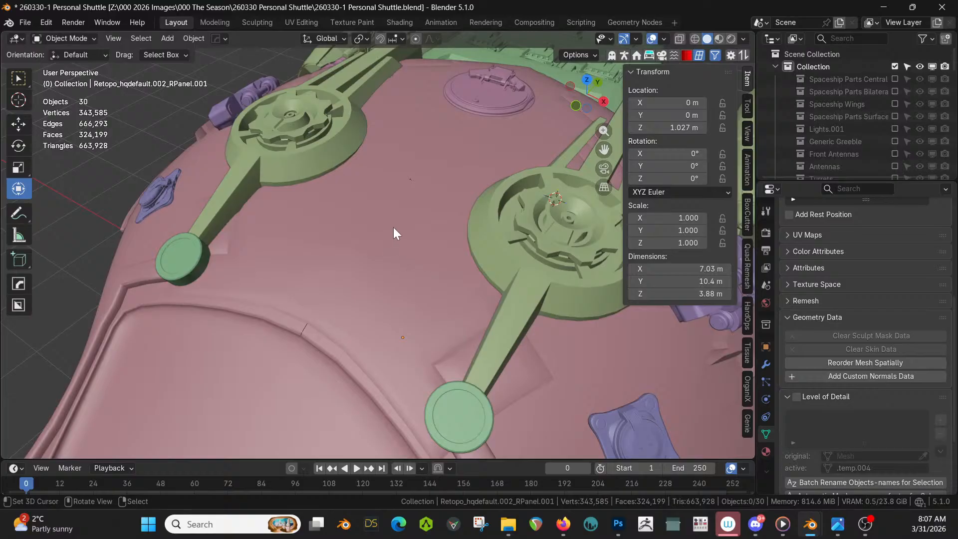
{"action": "scroll", "coordinate": [349, 298], "scroll_direction": "down", "scroll_amount": 5}
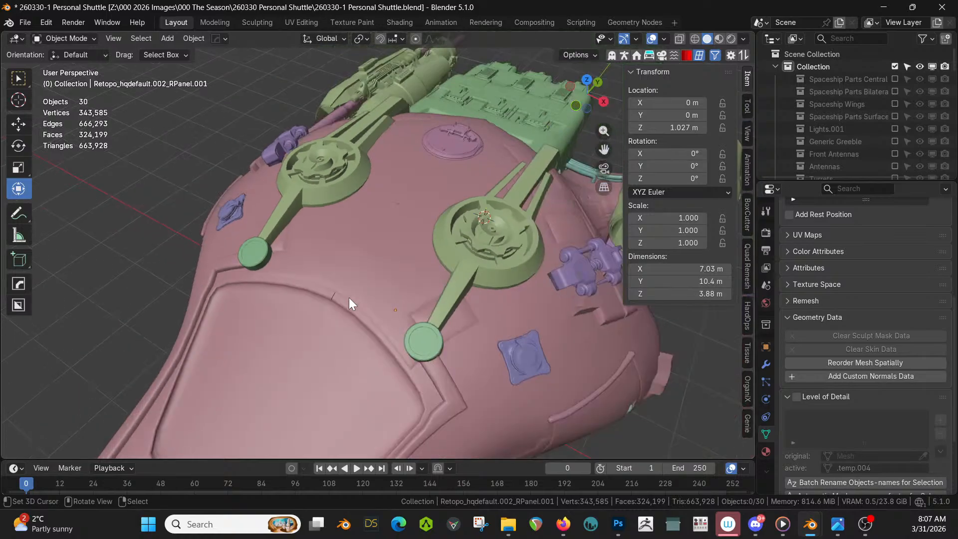
{"action": "middle_click_drag", "start_coordinate": [349, 297], "coordinate": [743, 289]}
{"action": "scroll", "coordinate": [329, 253], "scroll_direction": "up", "scroll_amount": 3}
{"action": "middle_click_drag", "start_coordinate": [589, 308], "coordinate": [459, 275]}
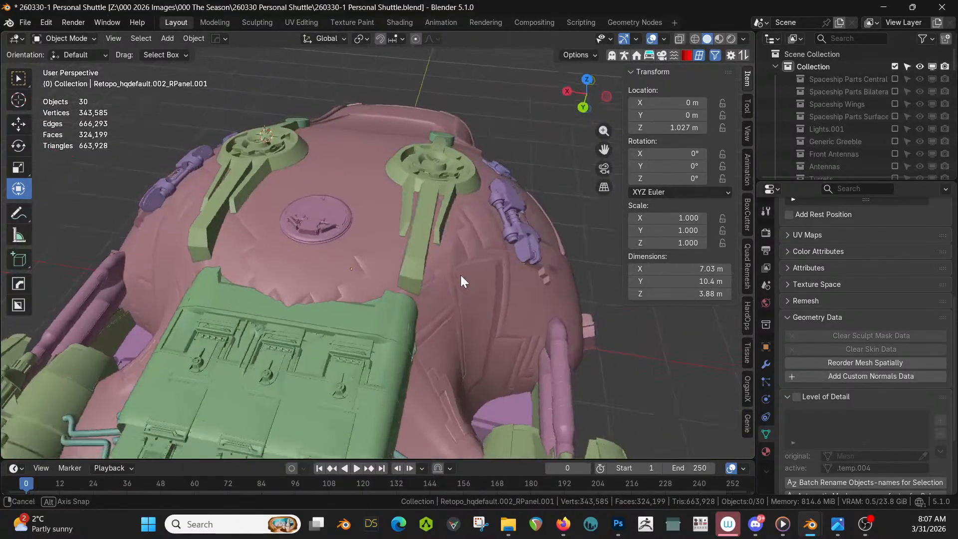
Extrude the four end faces of the top intake's long rear arm outward by about 0.629 m.
{"action": "left_click", "coordinate": [197, 230]}
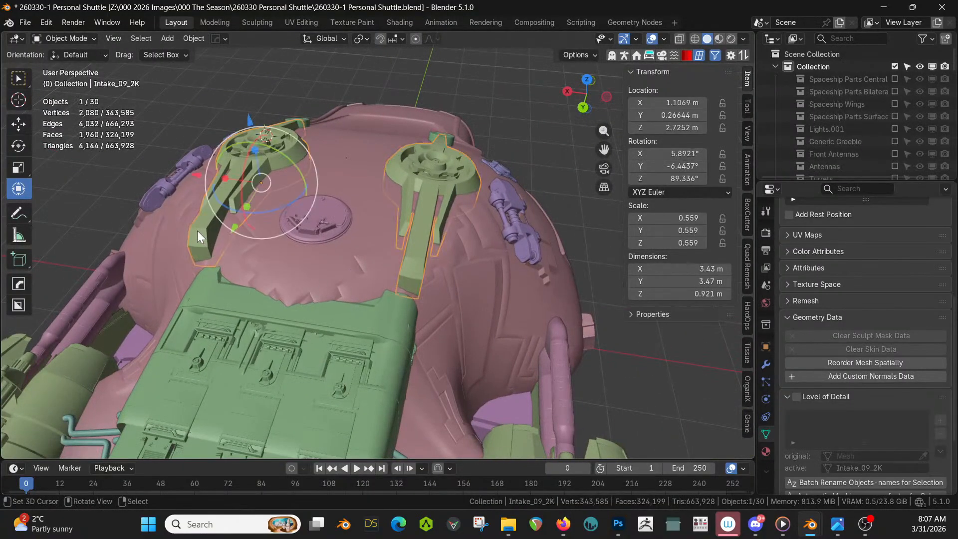
{"action": "key", "text": "Tab"}
{"action": "middle_click_drag", "start_coordinate": [211, 264], "coordinate": [305, 252]}
{"action": "scroll", "coordinate": [369, 324], "scroll_direction": "up", "scroll_amount": 3}
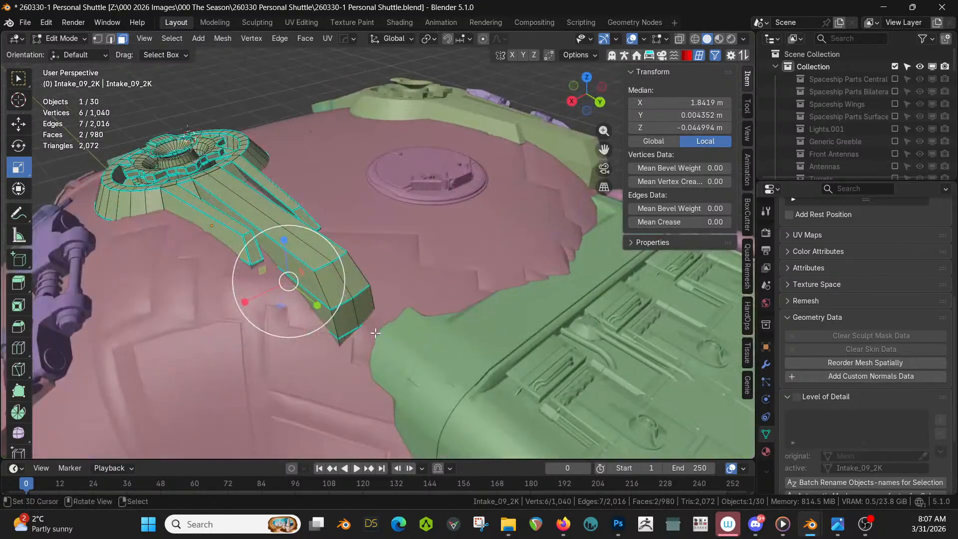
{"action": "left_click", "coordinate": [350, 330], "text": "shift"}
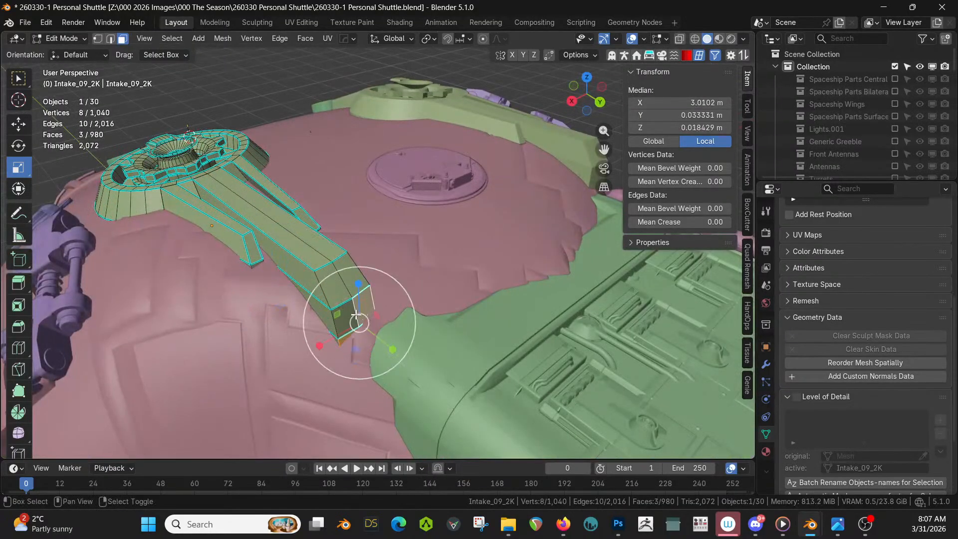
{"action": "left_click", "coordinate": [355, 315], "text": "shift"}
{"action": "key", "text": "e"}
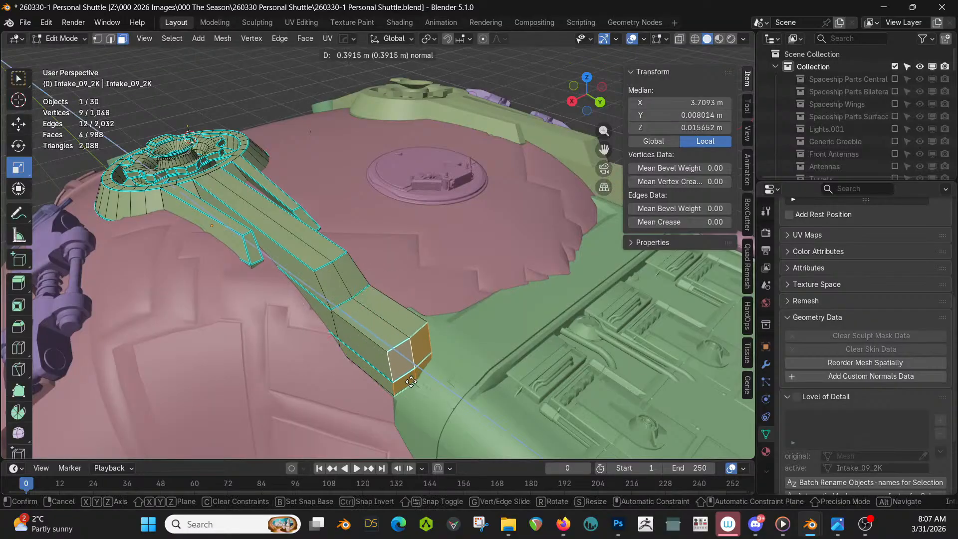
{"action": "left_click", "coordinate": [442, 413]}
Lower the extruded end of the intake arm by about 0.372 m along global Z.
{"action": "middle_click_drag", "start_coordinate": [442, 413], "coordinate": [469, 342]}
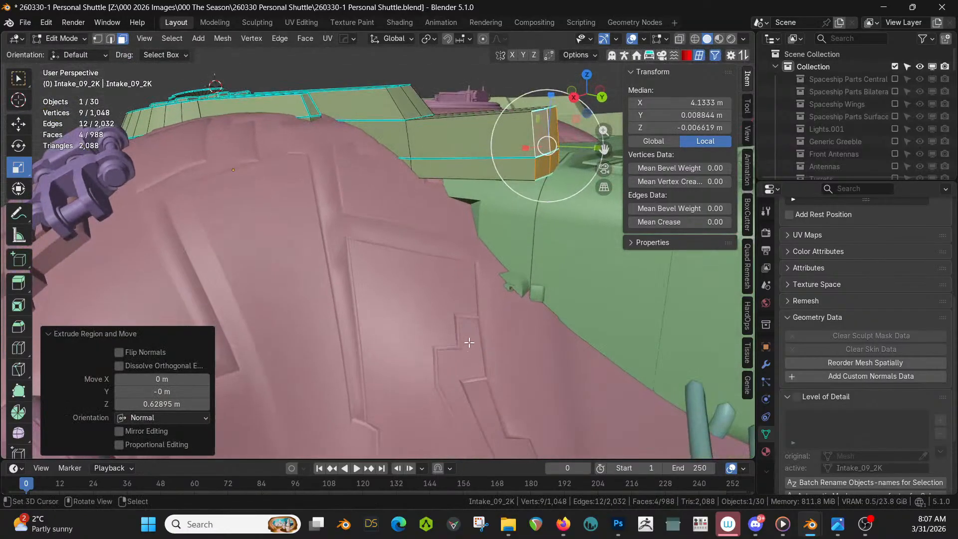
{"action": "key", "text": "g"}
{"action": "key", "text": "z"}
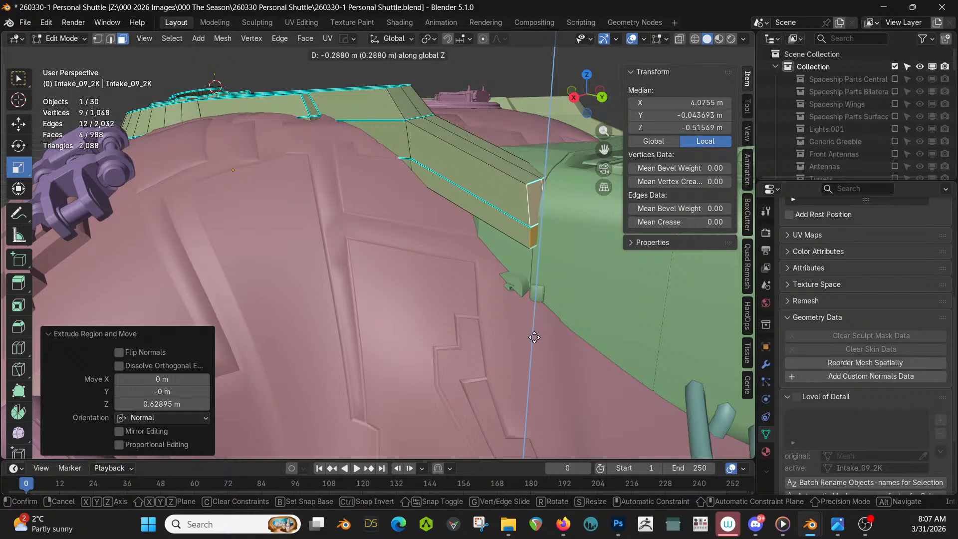
{"action": "left_click", "coordinate": [530, 354]}
Try moving the arm's end faces about 0.027 m along global Y.
{"action": "middle_click_drag", "start_coordinate": [530, 355], "coordinate": [470, 442]}
{"action": "key", "text": "g"}
{"action": "key", "text": "y"}
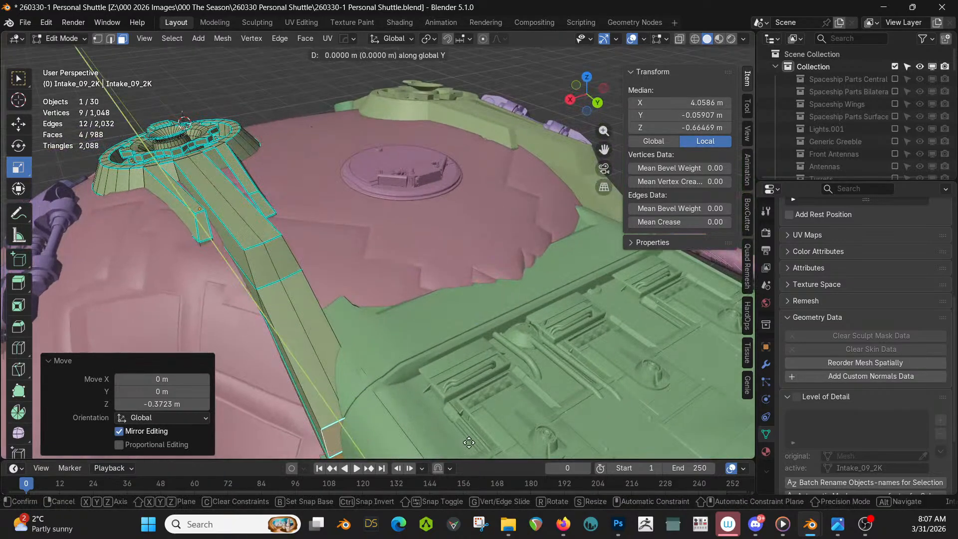
{"action": "left_click", "coordinate": [469, 441]}
{"action": "scroll", "coordinate": [467, 439], "scroll_direction": "down", "scroll_amount": 2}
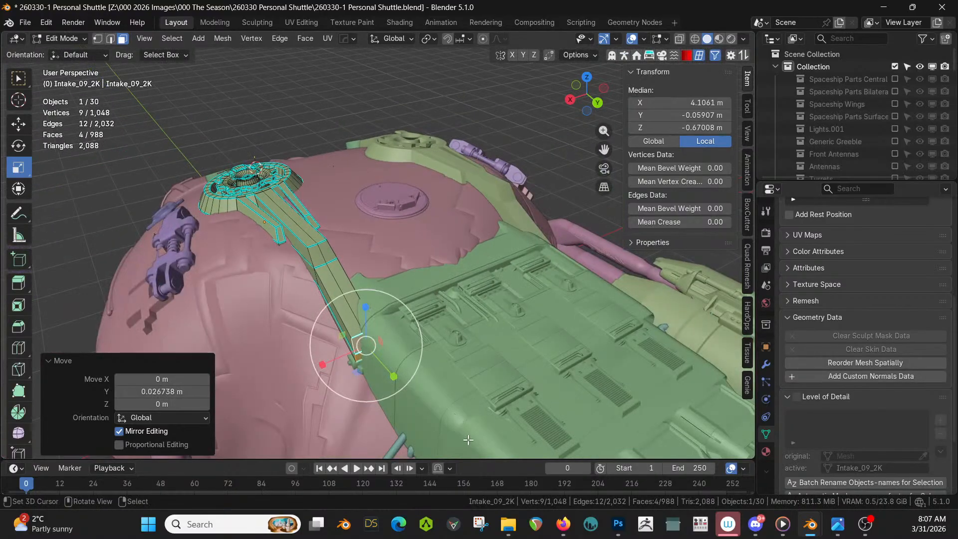
{"action": "key", "text": "ctrl+z"}
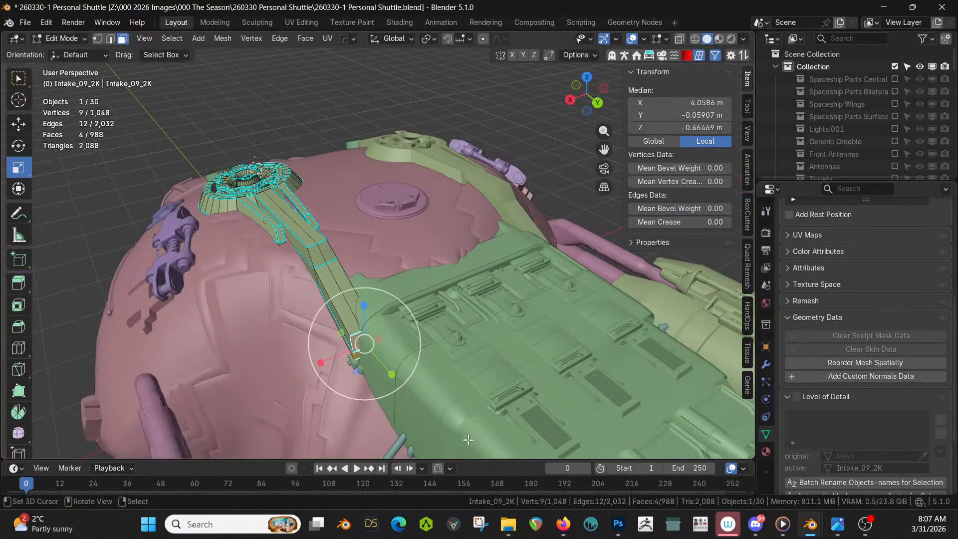
Move the arm's end faces about 0.155 m inward along global X and save the file.
{"action": "key", "text": "g"}
{"action": "key", "text": "x"}
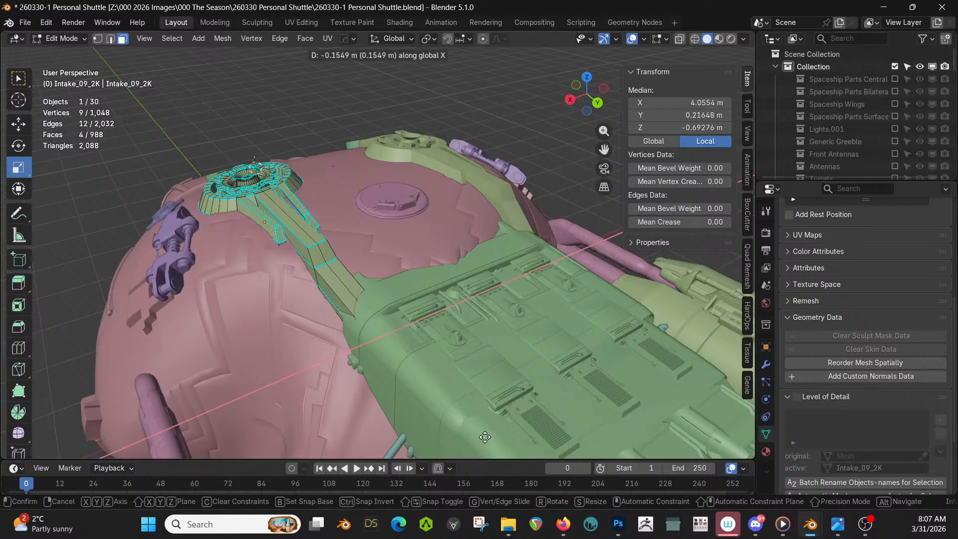
{"action": "left_click", "coordinate": [484, 437]}
{"action": "key", "text": "Tab"}
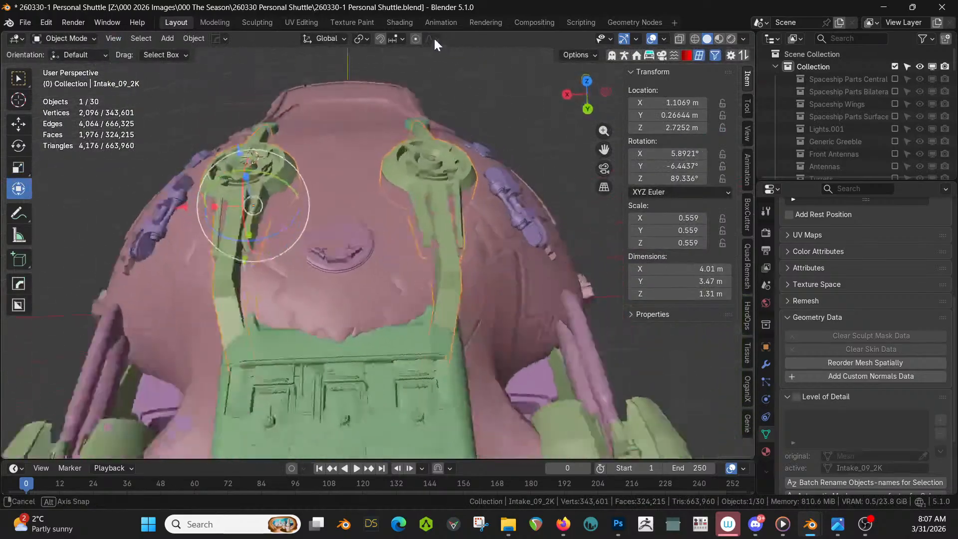
{"action": "middle_click_drag", "start_coordinate": [434, 40], "coordinate": [351, 447]}
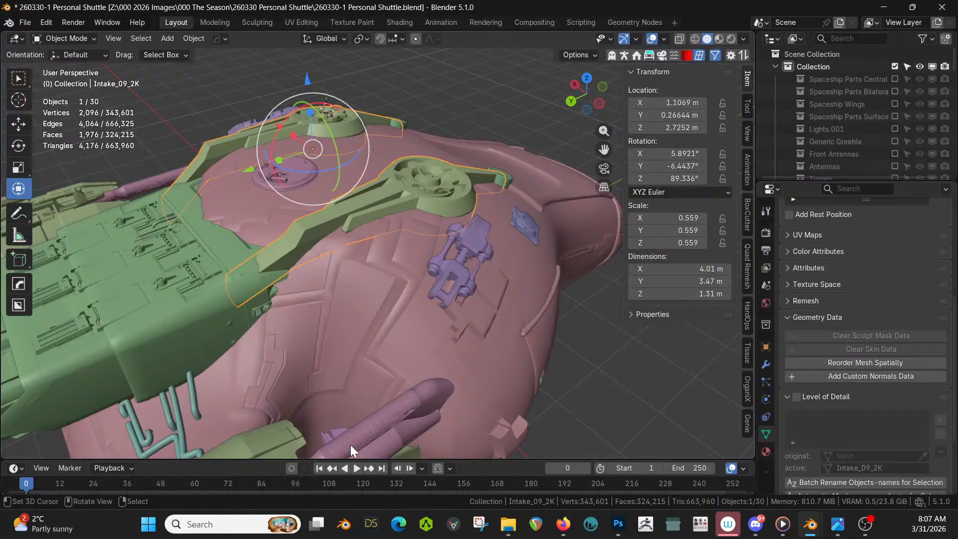
{"action": "key", "text": "ctrl+s"}
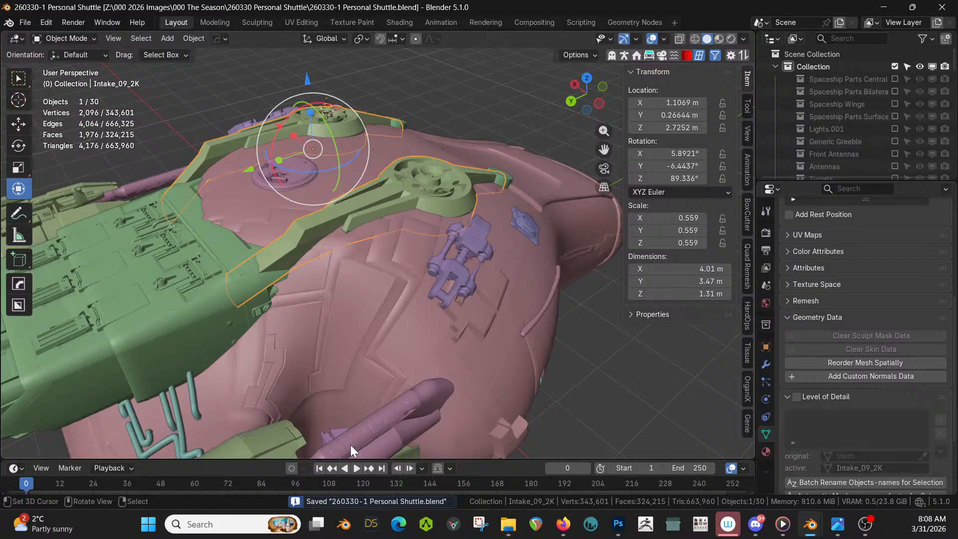
Mirror the top intakes across Z to the shuttle's underside, using the hull as the mirror reference.
{"action": "middle_click_drag", "start_coordinate": [350, 444], "coordinate": [295, 274]}
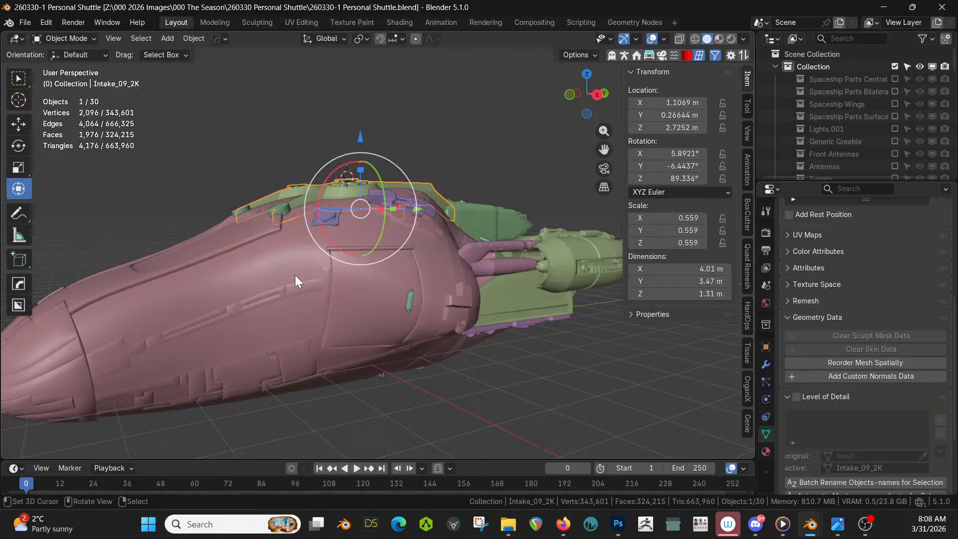
{"action": "middle_click_drag", "start_coordinate": [294, 269], "coordinate": [528, 264]}
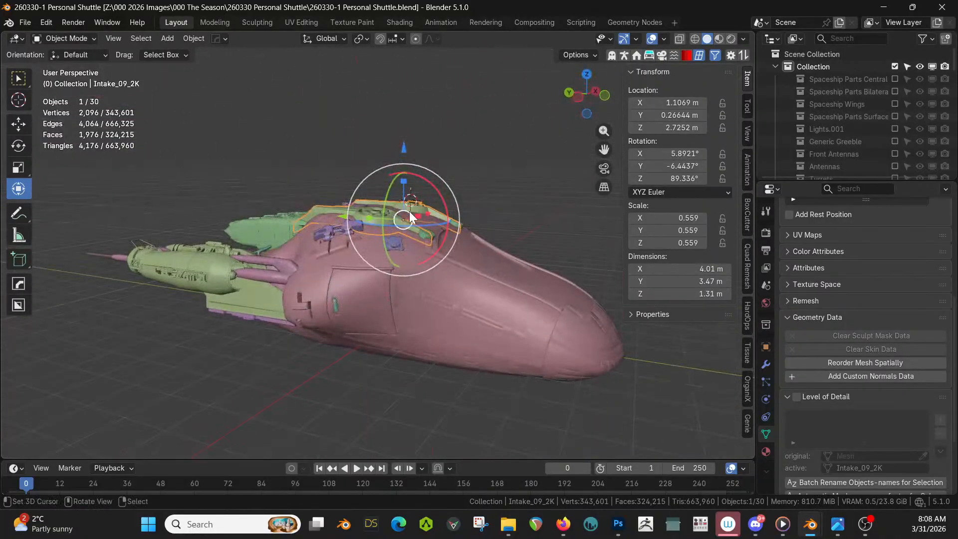
{"action": "right_click", "coordinate": [369, 215]}
{"action": "right_click", "coordinate": [369, 216]}
{"action": "right_click", "coordinate": [378, 214]}
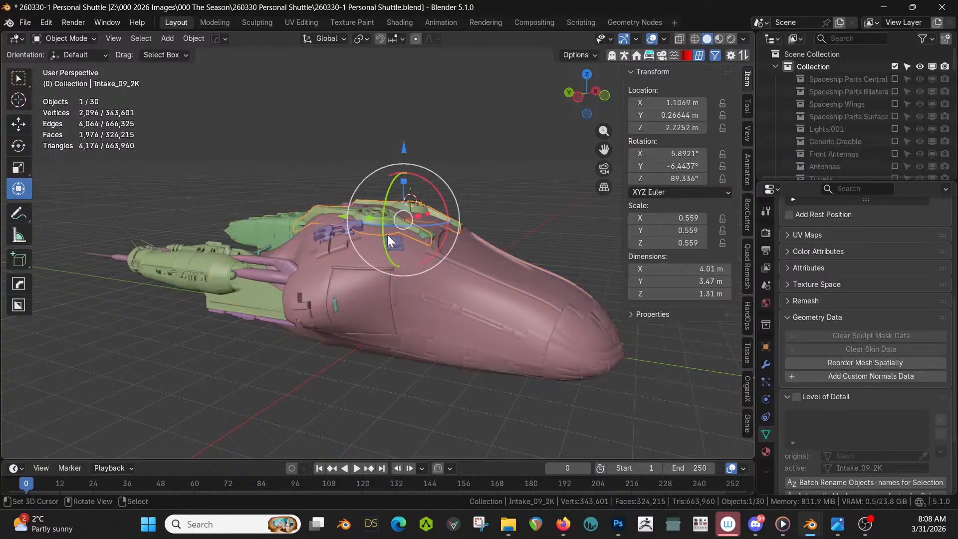
{"action": "right_click", "coordinate": [448, 279], "text": "shift"}
{"action": "key", "text": "alt+x"}
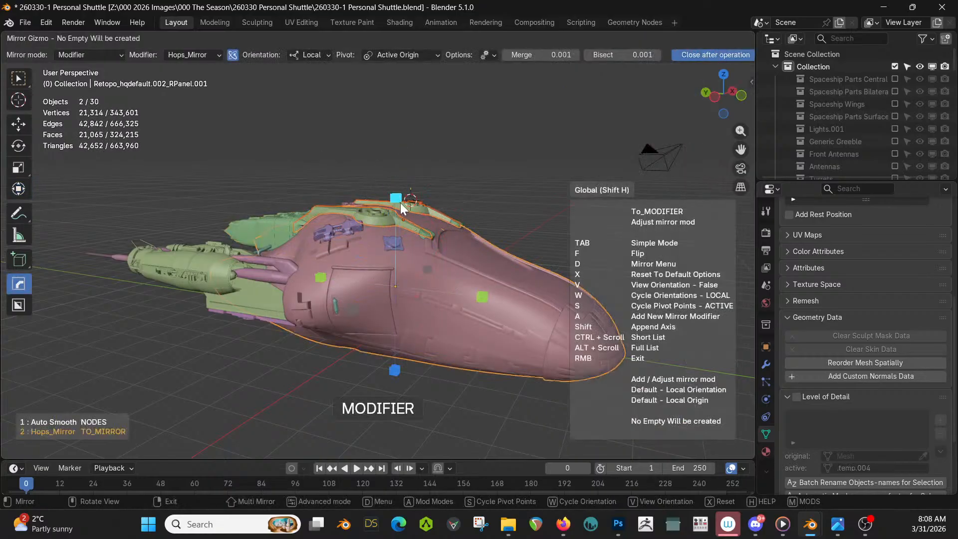
{"action": "left_click", "coordinate": [396, 197]}
{"action": "middle_click_drag", "start_coordinate": [398, 217], "coordinate": [434, 162]}
{"action": "left_click", "coordinate": [427, 313]}
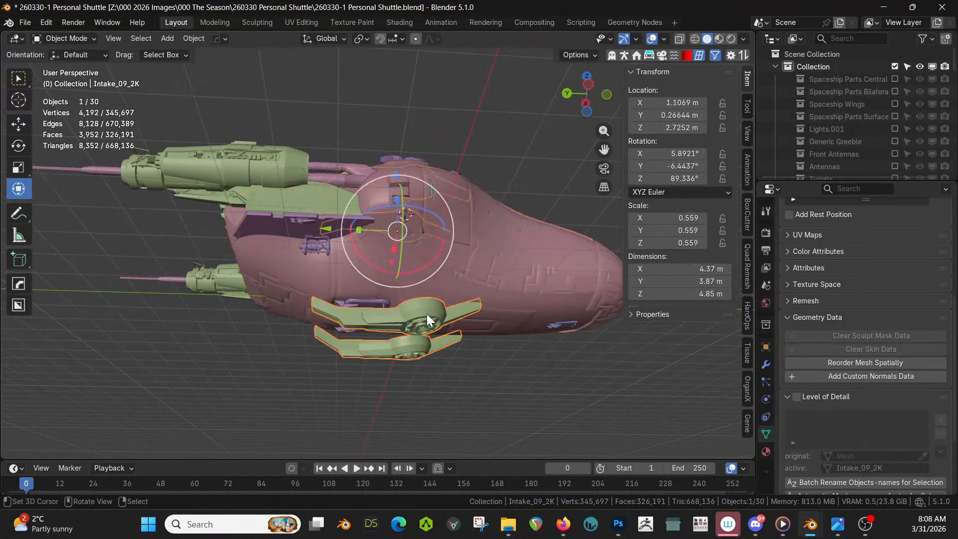
Isolate the intakes and apply their mirror modifier, making all four copies real, editable geometry.
{"action": "key", "text": "KP_Divide"}
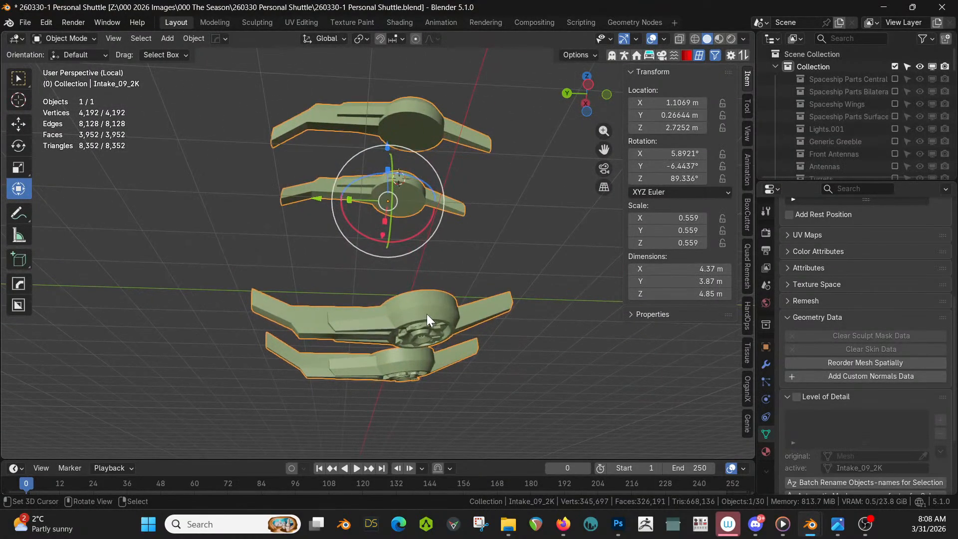
{"action": "middle_click_drag", "start_coordinate": [427, 313], "coordinate": [412, 367]}
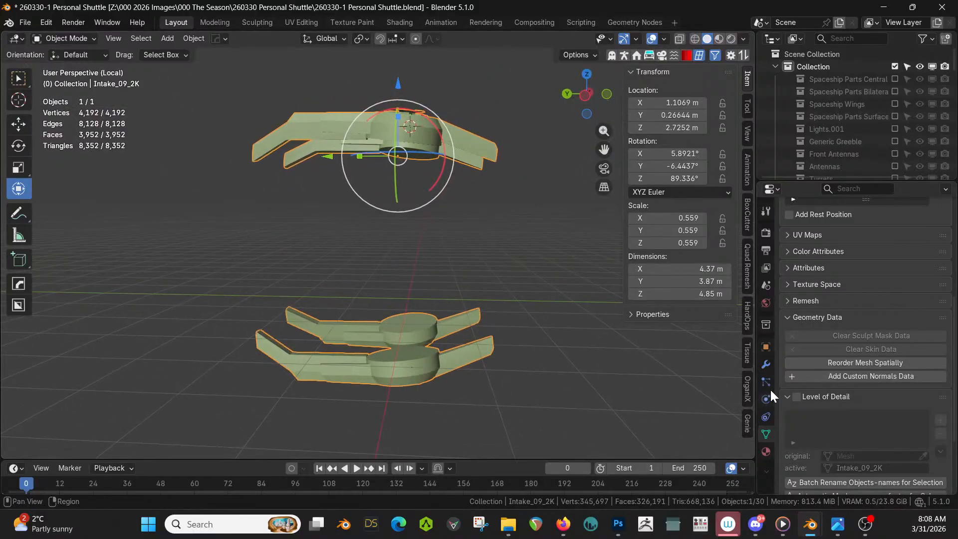
{"action": "left_click", "coordinate": [766, 364]}
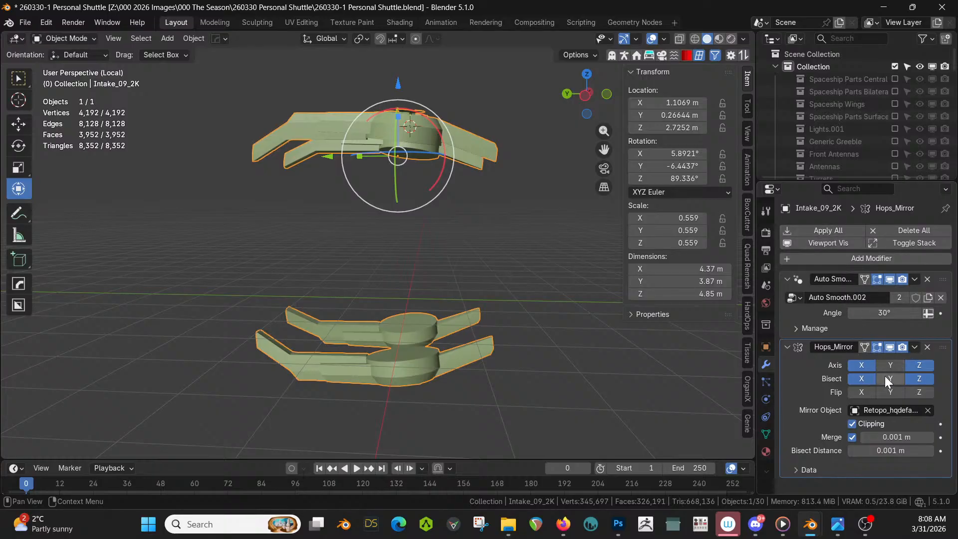
{"action": "key", "text": "ctrl+a"}
{"action": "key", "text": "Tab"}
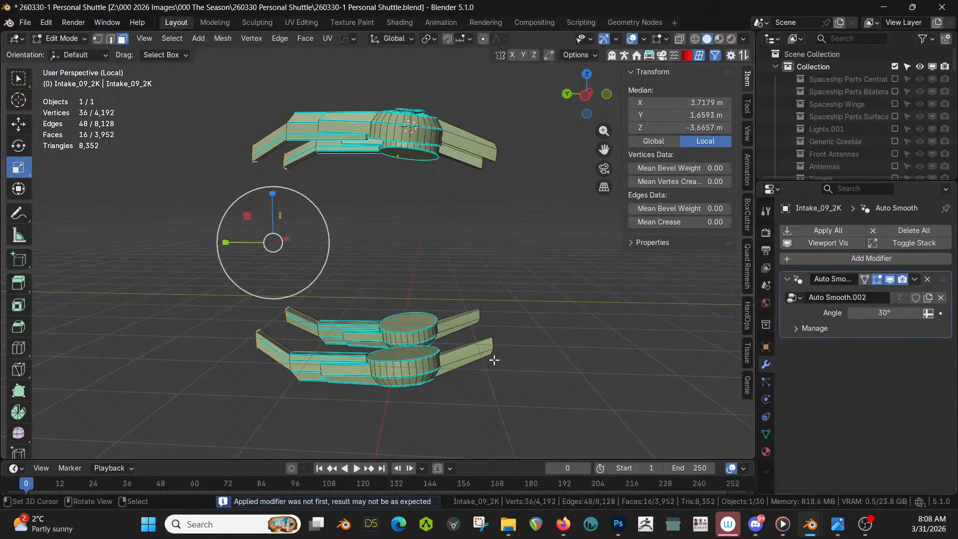
Separate the two underside intakes from the upper pair into their own object.
{"action": "key", "text": "alt+z"}
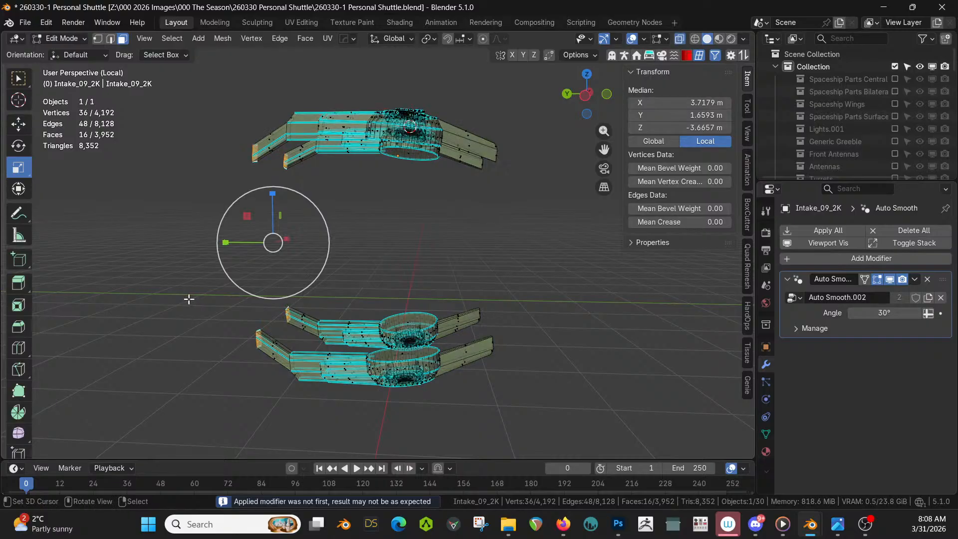
{"action": "left_click_drag", "start_coordinate": [172, 273], "coordinate": [563, 418]}
{"action": "left_click", "coordinate": [597, 379]}
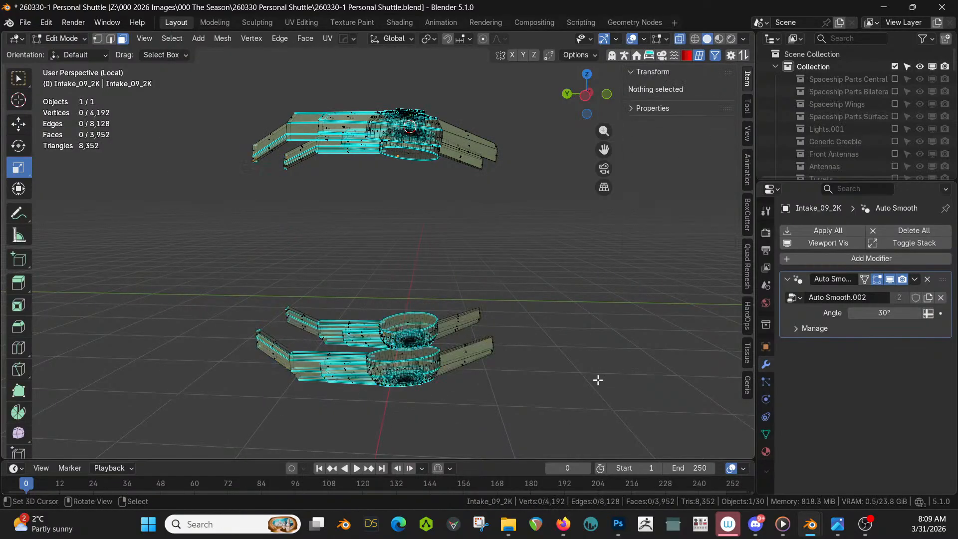
{"action": "left_click_drag", "start_coordinate": [226, 279], "coordinate": [600, 427]}
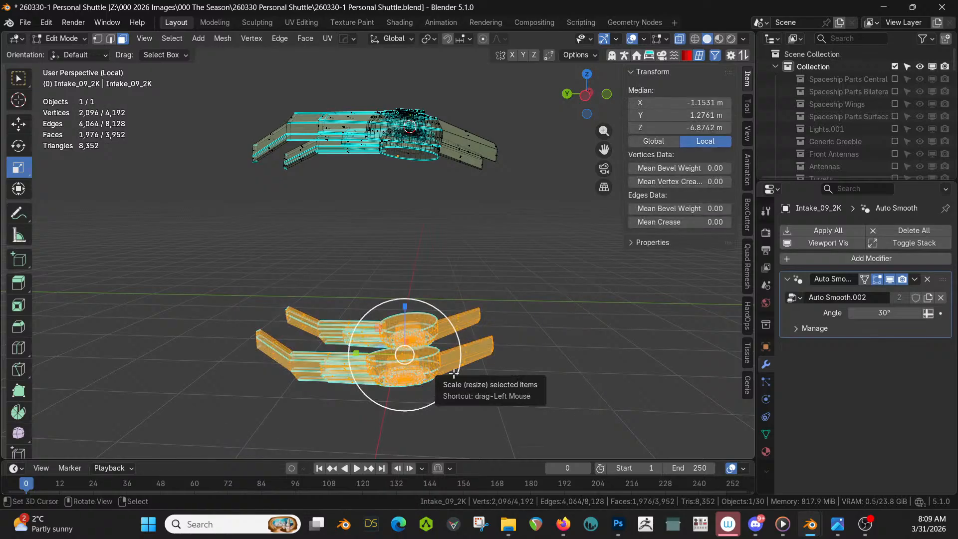
{"action": "key", "text": "p"}
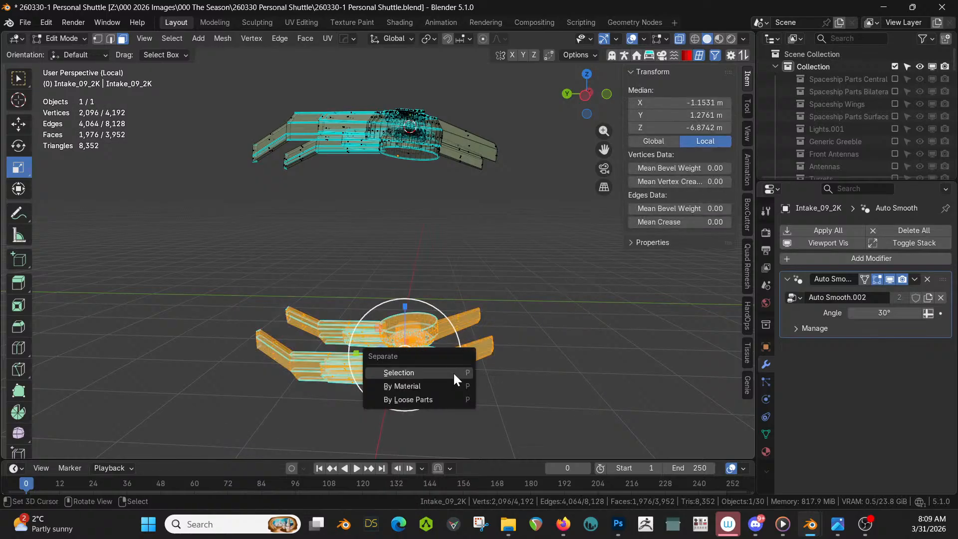
{"action": "left_click", "coordinate": [398, 372]}
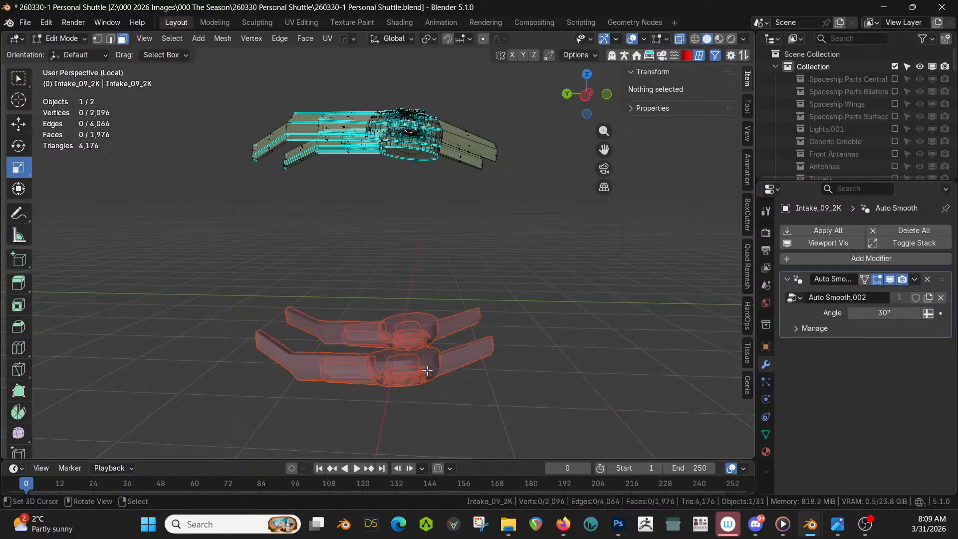
{"action": "key", "text": "Tab"}
{"action": "key", "text": "alt+z"}
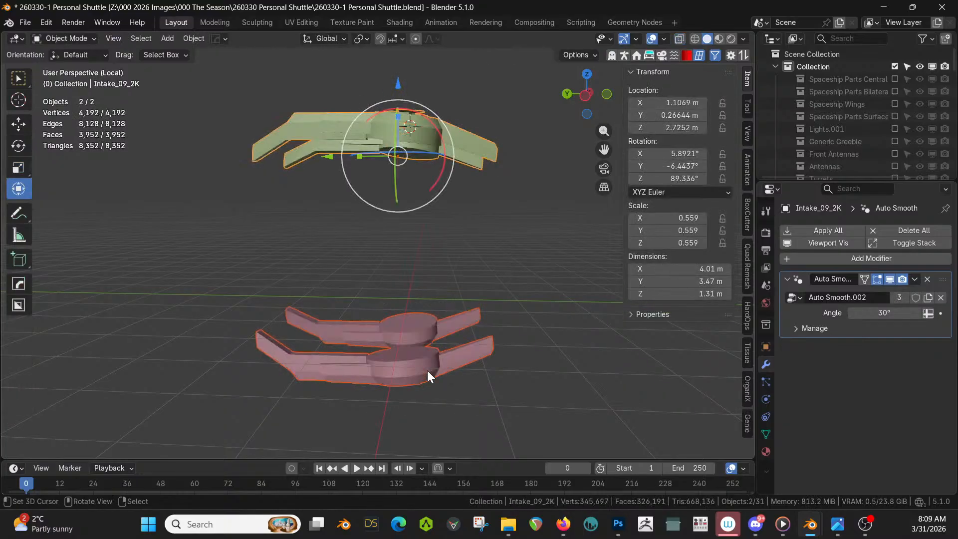
{"action": "key", "text": "KP_Divide"}
Rotate the underside intakes about 8.3° in the side view and raise them about 0.448 m along global Z.
{"action": "left_click", "coordinate": [385, 310]}
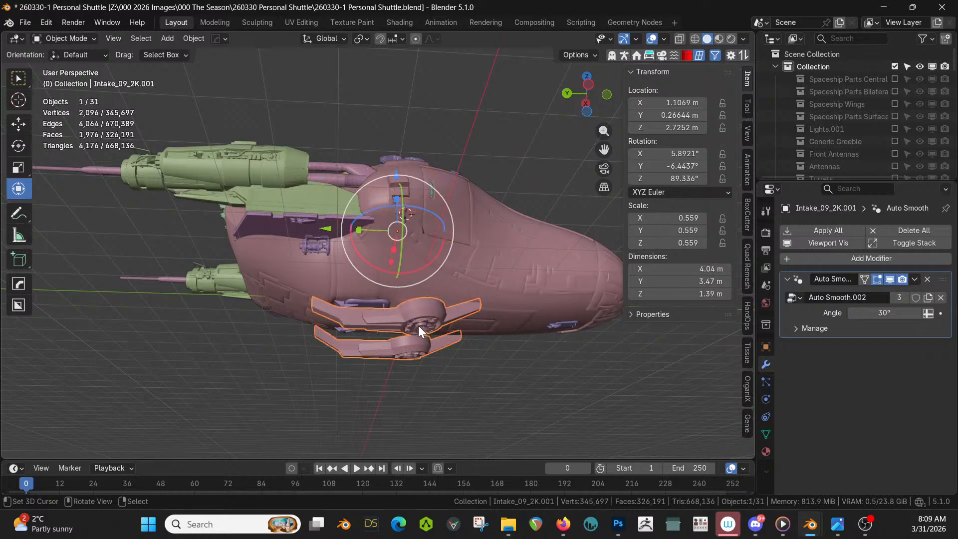
{"action": "middle_click_drag", "start_coordinate": [384, 311], "coordinate": [426, 375]}
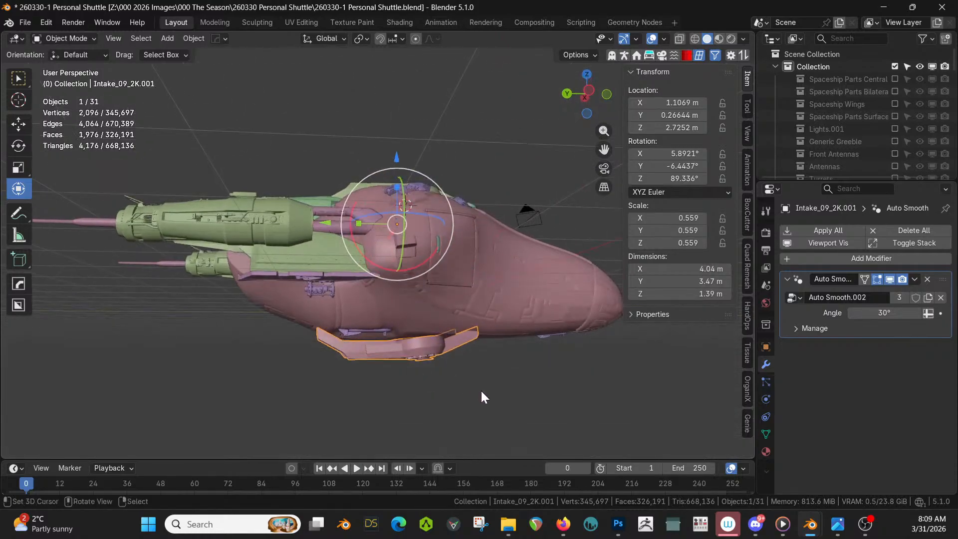
{"action": "key", "text": "r"}
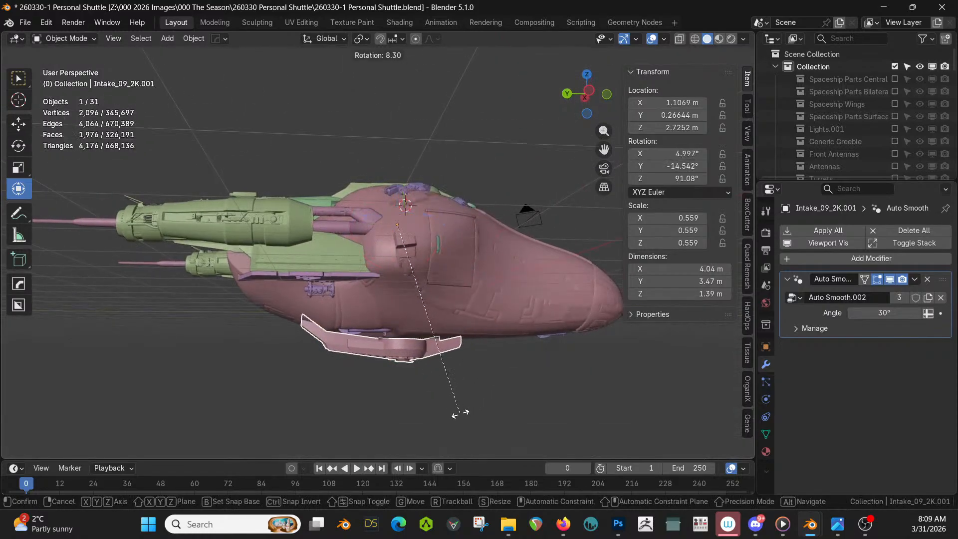
{"action": "left_click", "coordinate": [459, 412]}
{"action": "key", "text": "g"}
{"action": "key", "text": "z"}
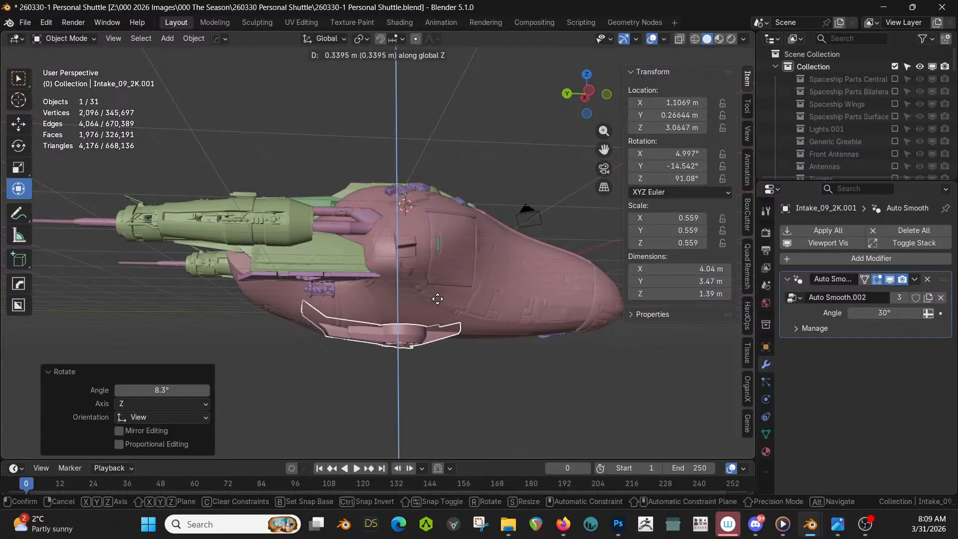
{"action": "left_click", "coordinate": [438, 295]}
Isolate the underside intakes and delete the one on the negative X side, keeping only the positive X one.
{"action": "middle_click_drag", "start_coordinate": [438, 295], "coordinate": [324, 246]}
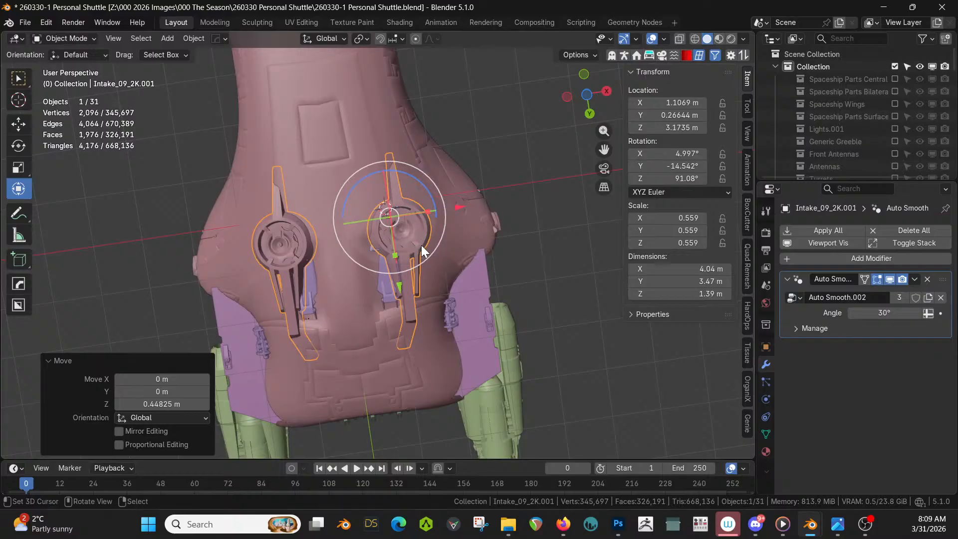
{"action": "key", "text": "Tab"}
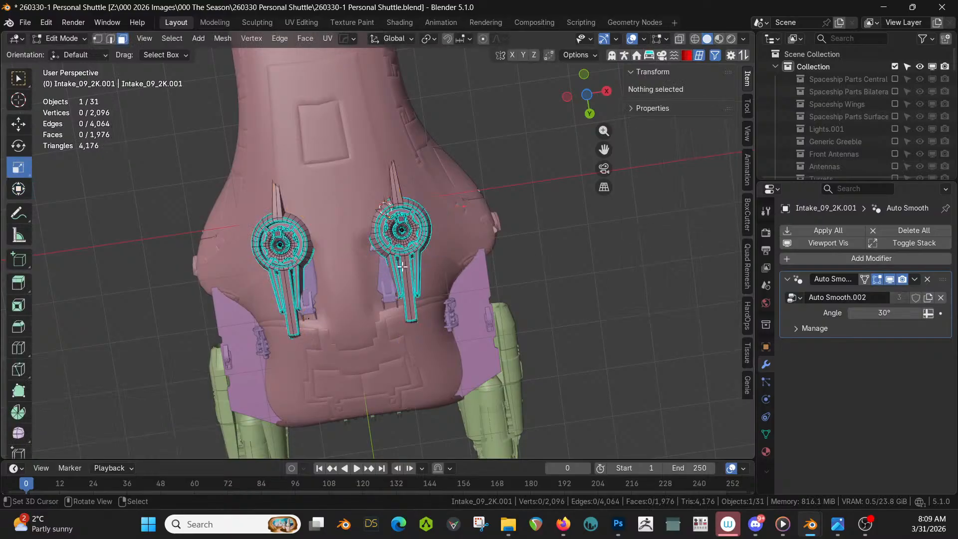
{"action": "key", "text": "KP_Divide"}
{"action": "key", "text": "alt+z"}
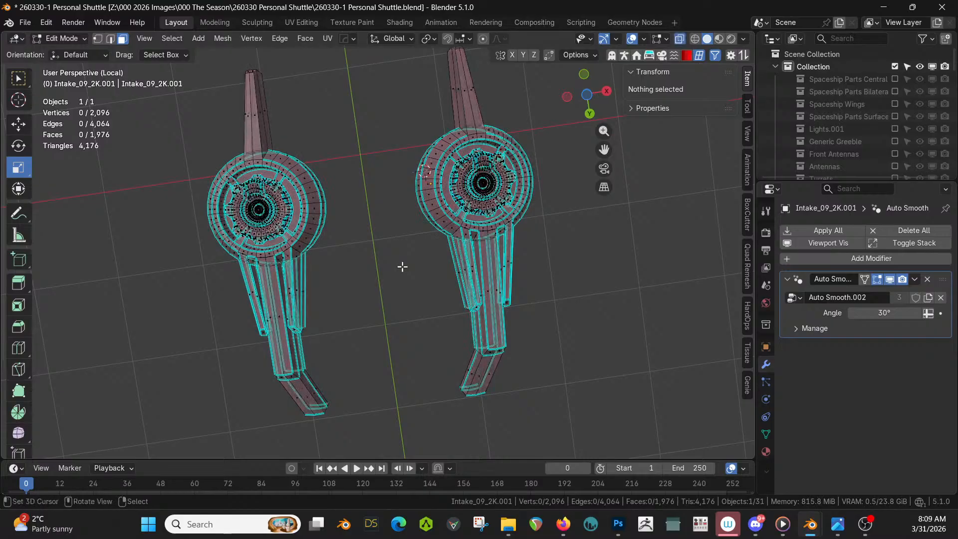
{"action": "scroll", "coordinate": [325, 261], "scroll_direction": "down", "scroll_amount": 4}
{"action": "left_click_drag", "start_coordinate": [280, 124], "coordinate": [385, 400]}
{"action": "key", "text": "x"}
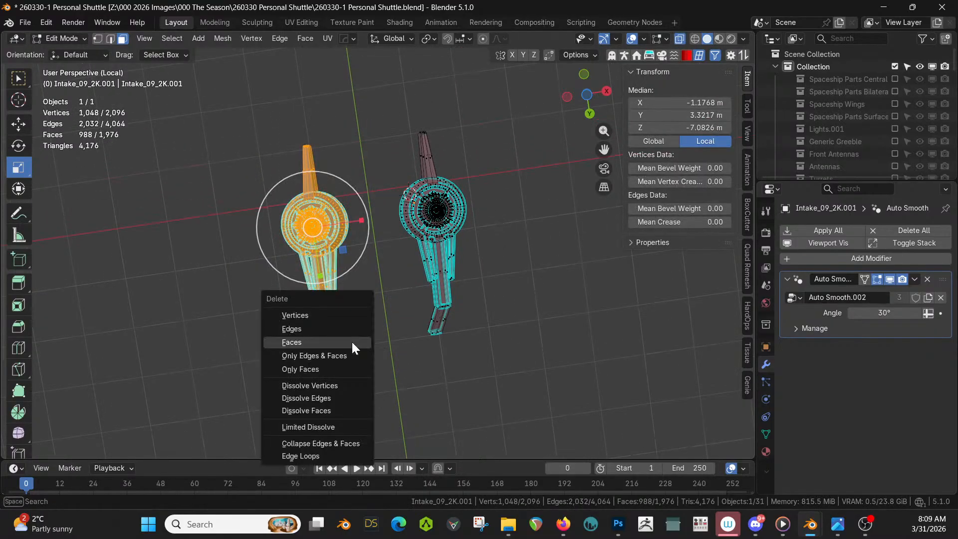
{"action": "left_click", "coordinate": [321, 313]}
{"action": "key", "text": "Tab"}
{"action": "key", "text": "KP_Divide"}
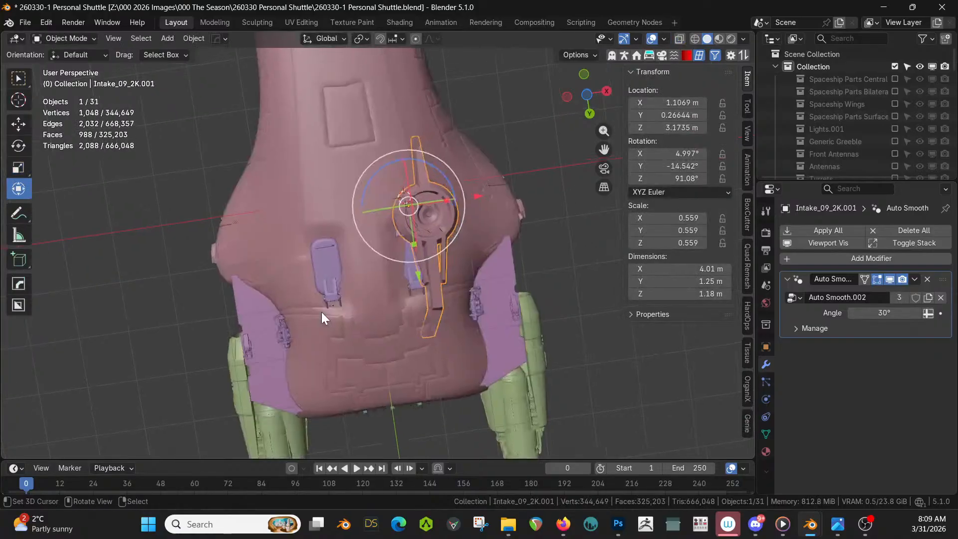
Move the remaining underside intake about 0.277 m outward along global X and slightly toward the nose along global Y.
{"action": "left_click_drag", "start_coordinate": [459, 207], "coordinate": [470, 205]}
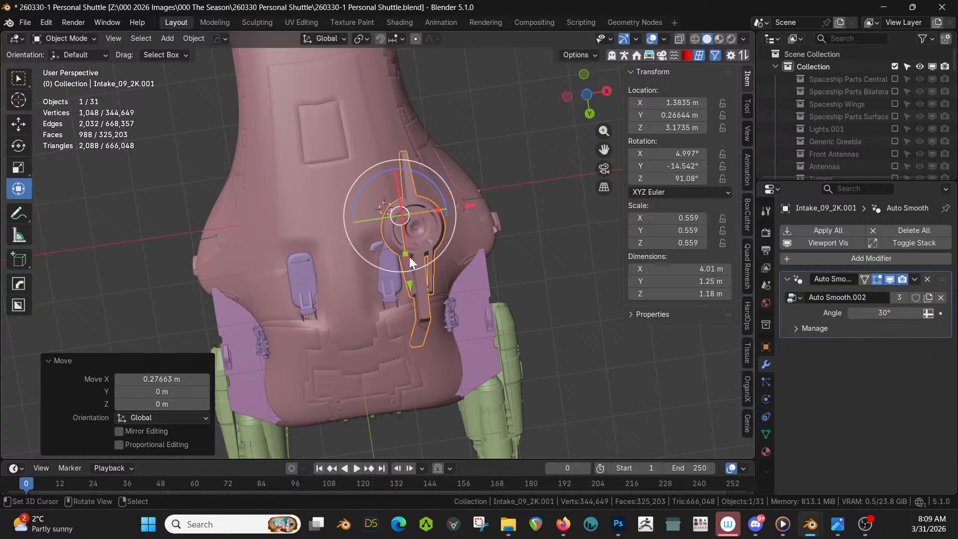
{"action": "left_click_drag", "start_coordinate": [410, 286], "coordinate": [411, 267]}
{"action": "middle_click_drag", "start_coordinate": [411, 267], "coordinate": [391, 322]}
{"action": "scroll", "coordinate": [392, 322], "scroll_direction": "up", "scroll_amount": 1}
Try mirroring across X with only the hull selected.
{"action": "left_click", "coordinate": [343, 269]}
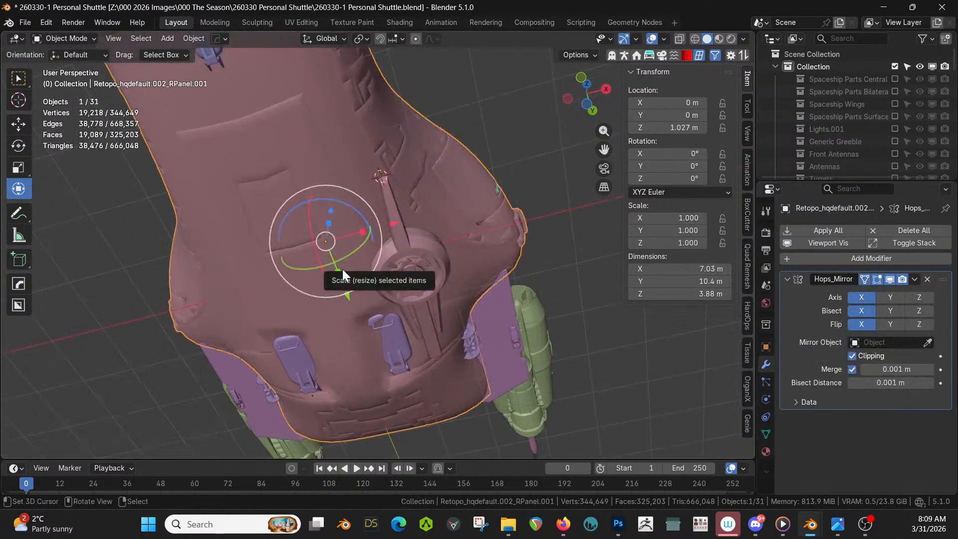
{"action": "key", "text": "alt+x"}
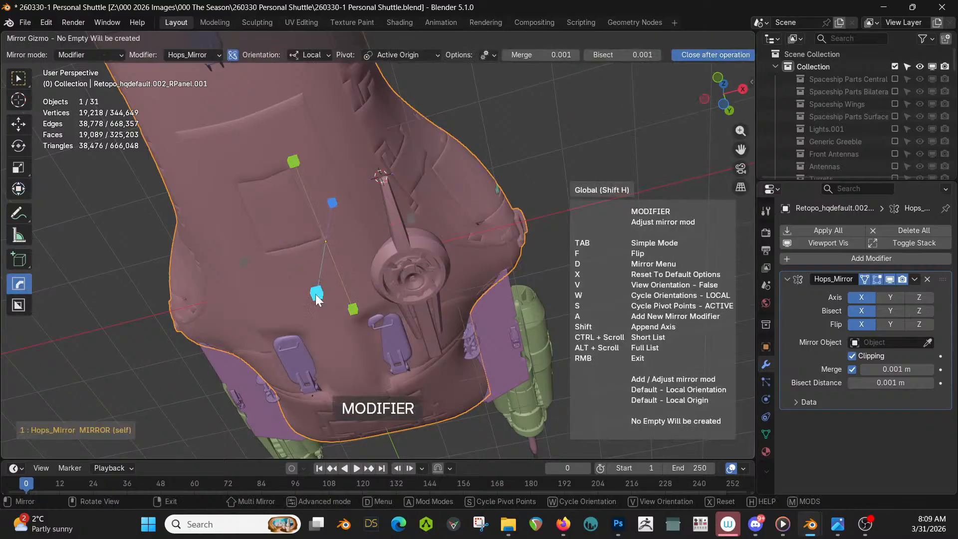
{"action": "left_click", "coordinate": [245, 259]}
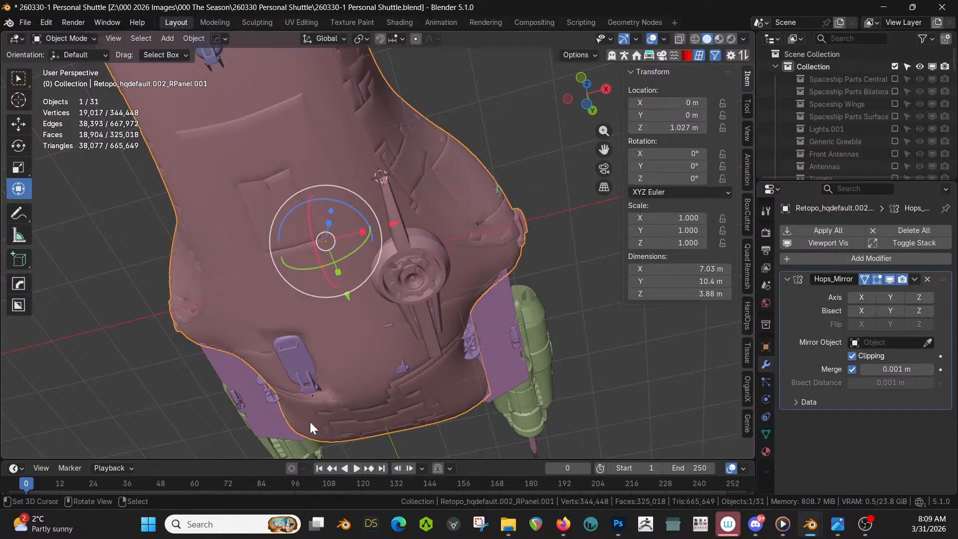
Remove the mirror modifier from the small purple underside part and apply its rotation and scale.
{"action": "left_click", "coordinate": [298, 358]}
{"action": "left_click", "coordinate": [298, 357]}
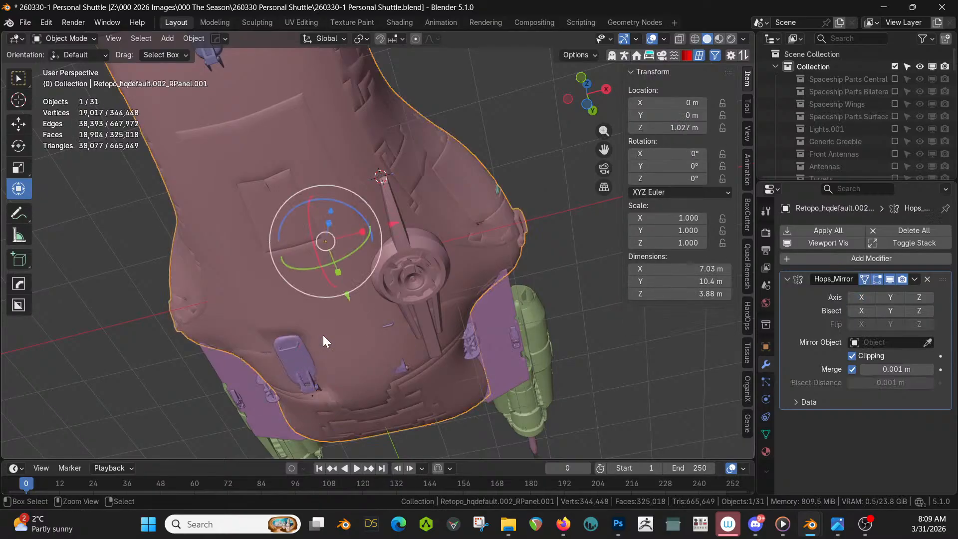
{"action": "left_click", "coordinate": [292, 356]}
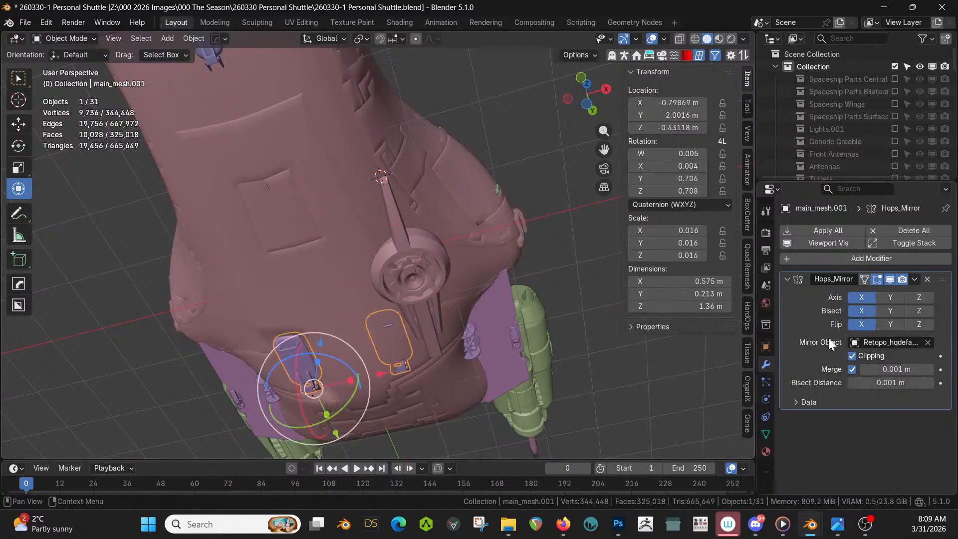
{"action": "left_click", "coordinate": [926, 279]}
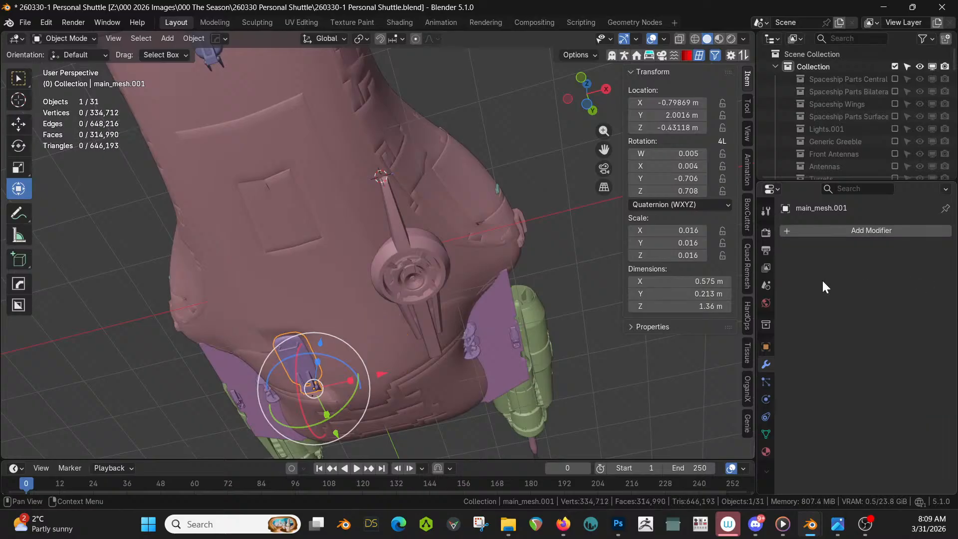
{"action": "left_click", "coordinate": [294, 359]}
{"action": "left_click", "coordinate": [299, 361]}
{"action": "key", "text": "ctrl+a"}
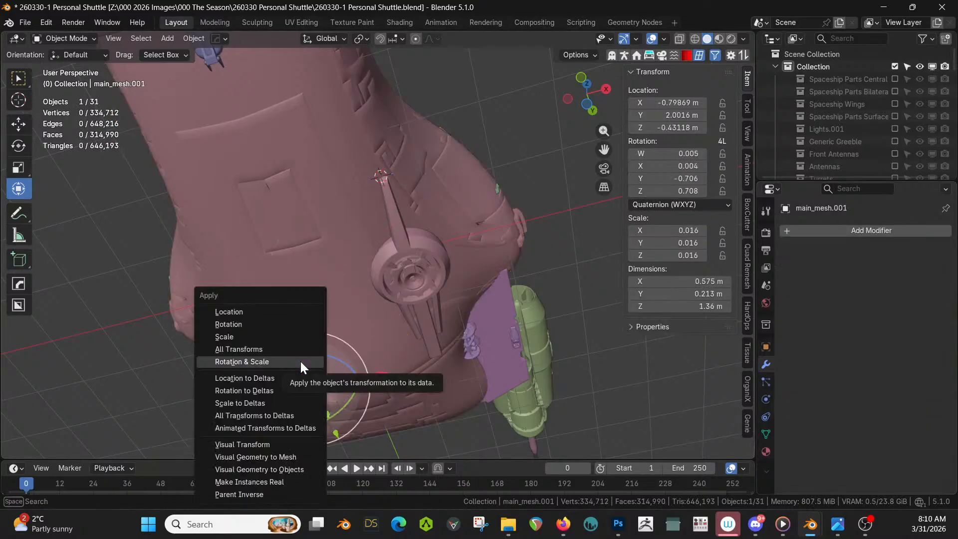
{"action": "left_click", "coordinate": [301, 361]}
Try to mirror the small purple underside part across X, using the hull as the mirror reference.
{"action": "left_click", "coordinate": [447, 283]}
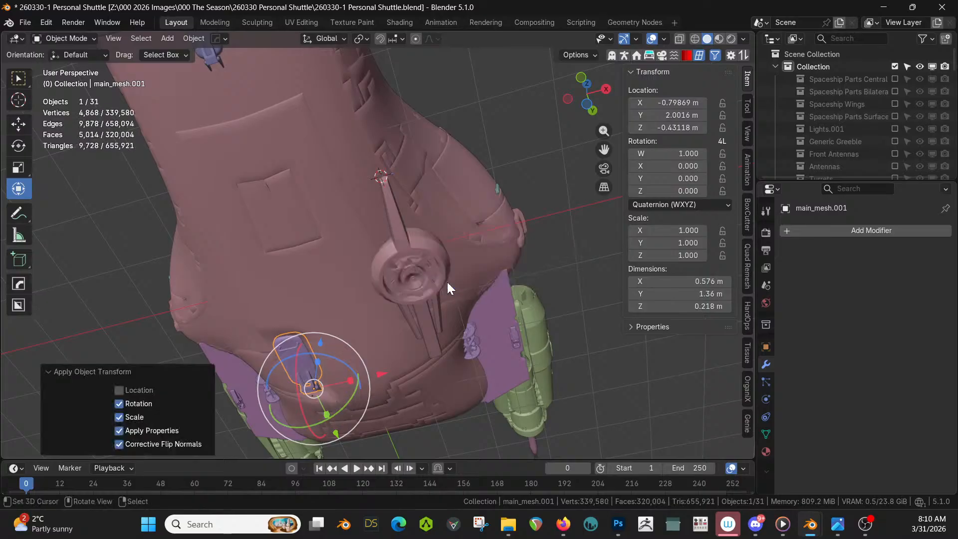
{"action": "left_click", "coordinate": [331, 284], "text": "shift"}
{"action": "key", "text": "alt+x"}
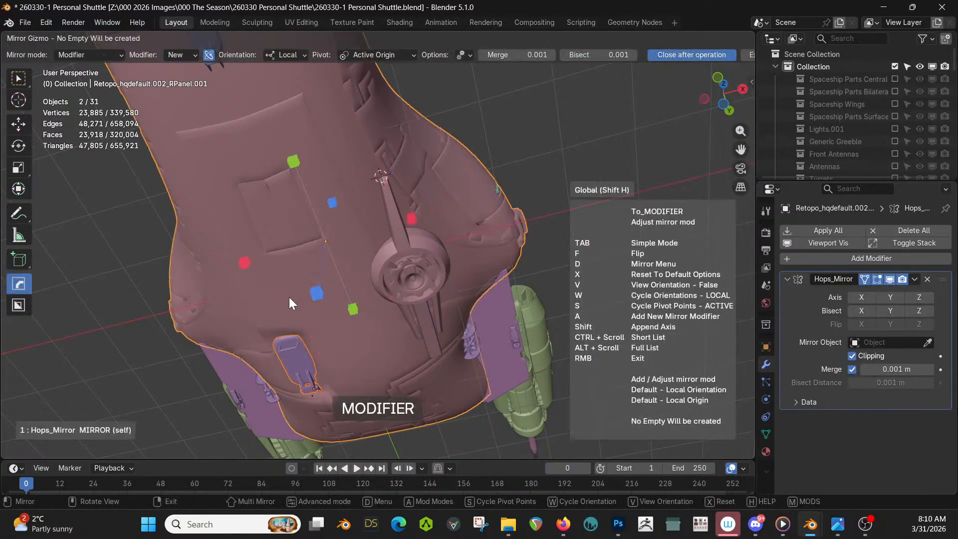
{"action": "left_click", "coordinate": [244, 259]}
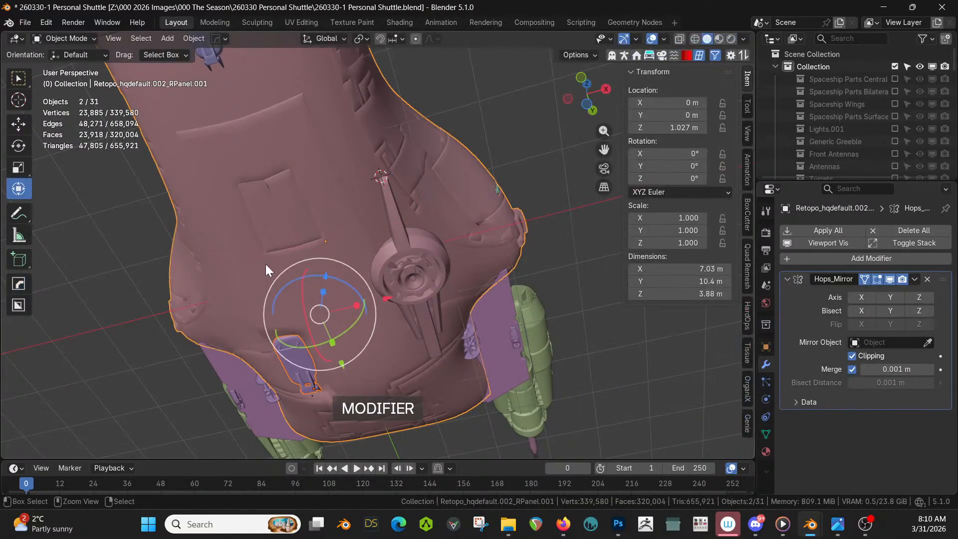
Restore the hull's symmetry by enabling Axis, Bisect and Flip on X in its mirror modifier.
{"action": "middle_click_drag", "start_coordinate": [351, 294], "coordinate": [537, 205]}
{"action": "left_click", "coordinate": [480, 221]}
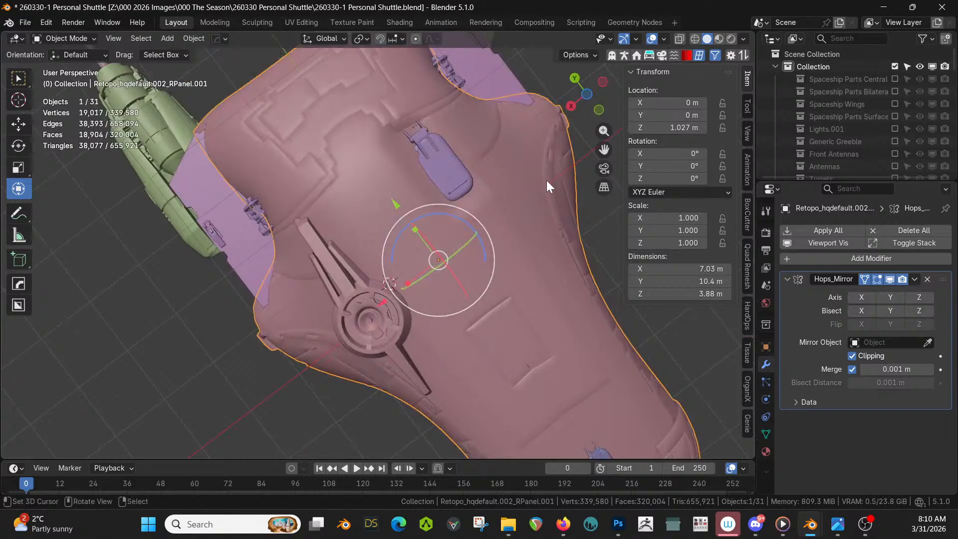
{"action": "left_click", "coordinate": [867, 296]}
{"action": "left_click", "coordinate": [862, 310]}
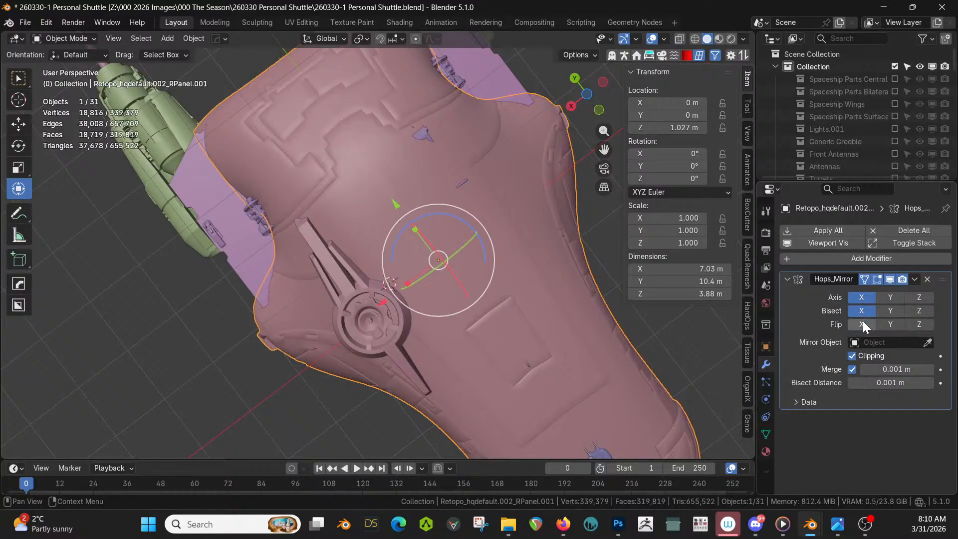
{"action": "left_click", "coordinate": [862, 325]}
Mirror the small purple underside part across the hull's X axis to the opposite side of the belly.
{"action": "left_click", "coordinate": [448, 170]}
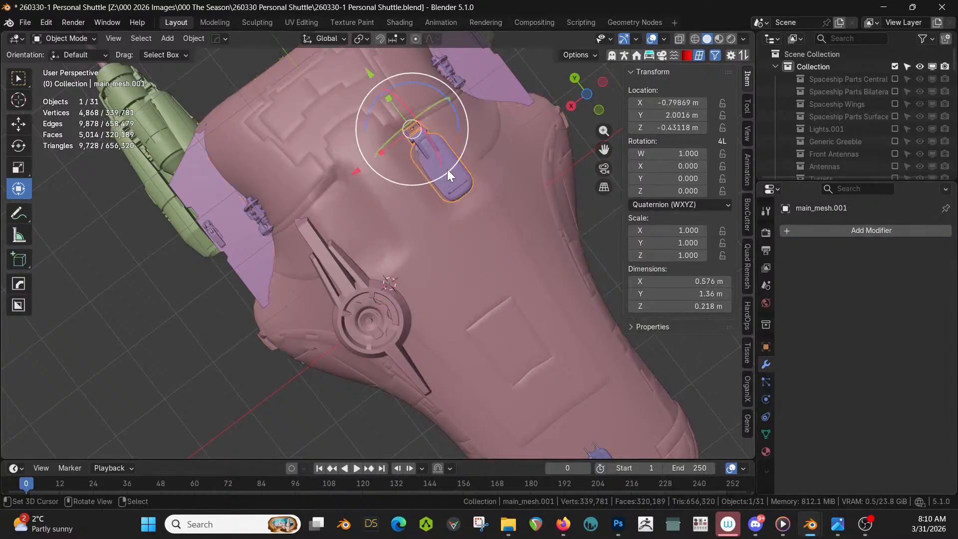
{"action": "left_click", "coordinate": [416, 209], "text": "shift"}
{"action": "key", "text": "alt+x"}
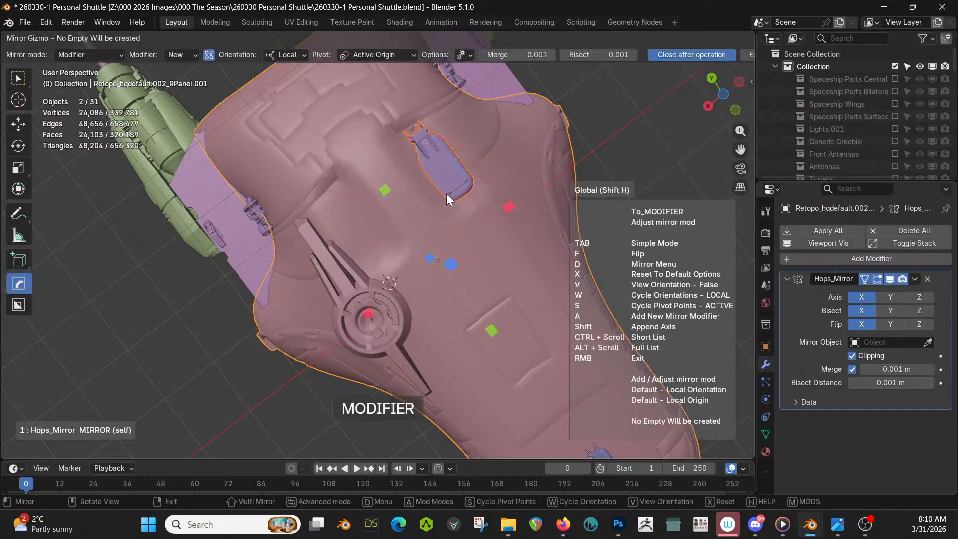
{"action": "left_click", "coordinate": [509, 206]}
{"action": "key", "text": "n"}
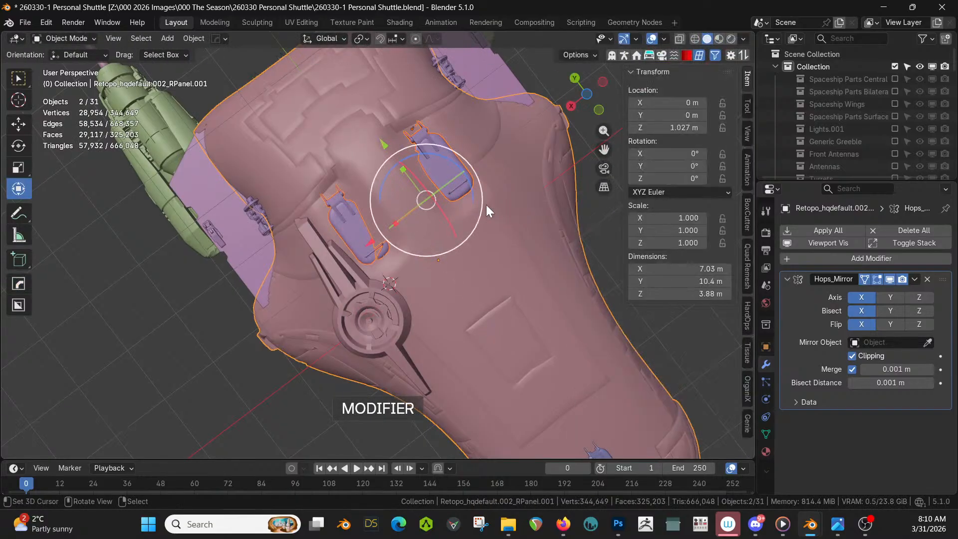
Remove the mirror modifier from the small purple underside part near the rear of the belly.
{"action": "mouse_move", "coordinate": [485, 205]}
{"action": "middle_mouse_down"}
{"action": "mouse_move", "coordinate": [480, 270]}
{"action": "mouse_move", "coordinate": [498, 210]}
{"action": "middle_mouse_up"}
{"action": "scroll", "coordinate": [499, 210], "scroll_direction": "up", "scroll_amount": 3}
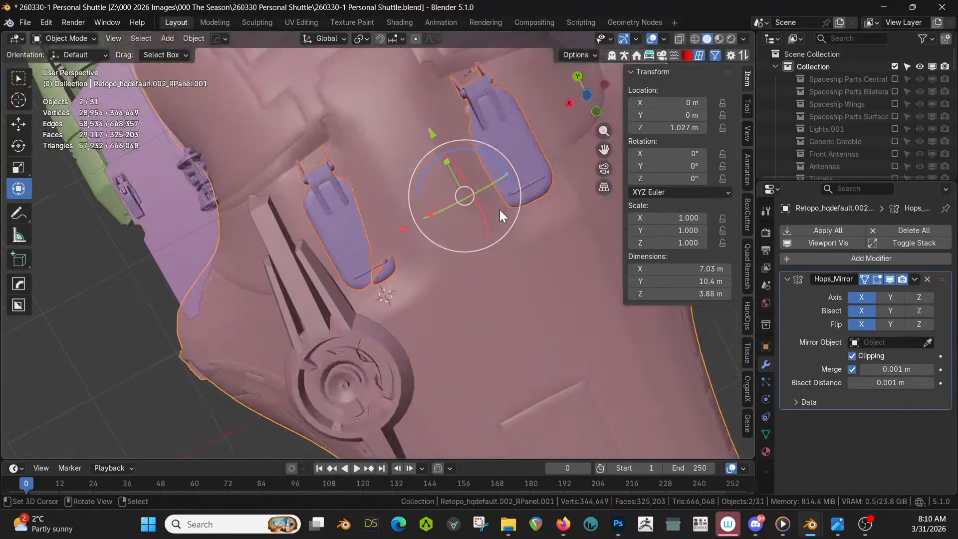
{"action": "key", "text": "KP_7"}
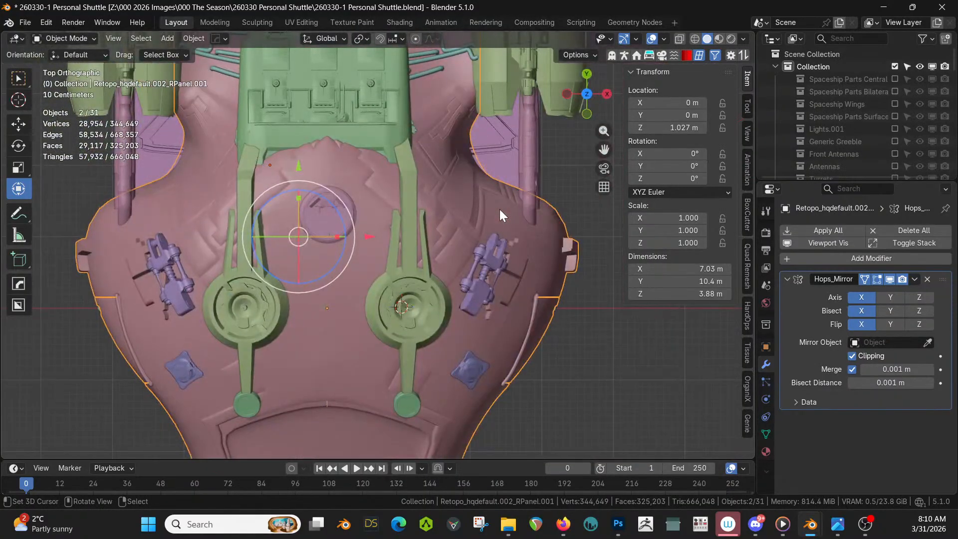
{"action": "key", "text": "ctrl+KP_7"}
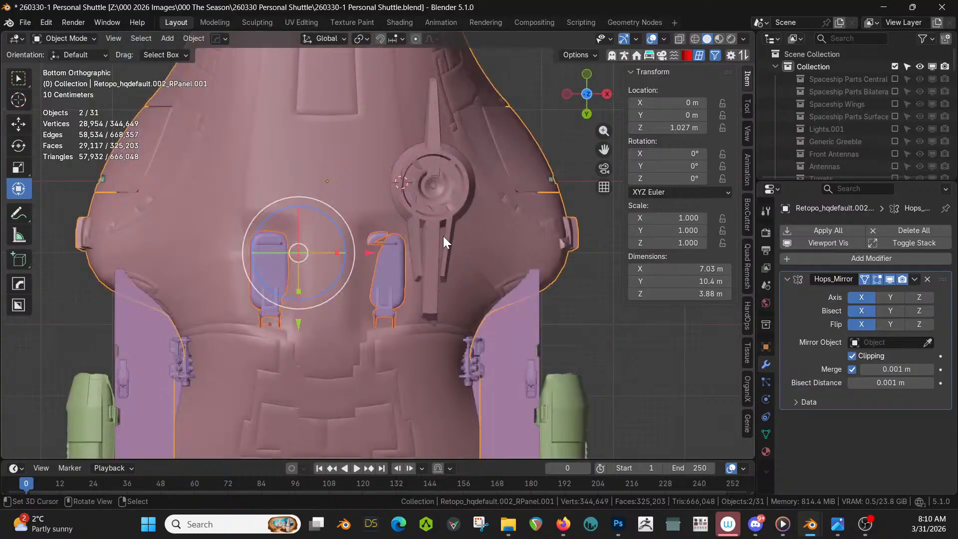
{"action": "scroll", "coordinate": [431, 242], "scroll_direction": "up", "scroll_amount": 1}
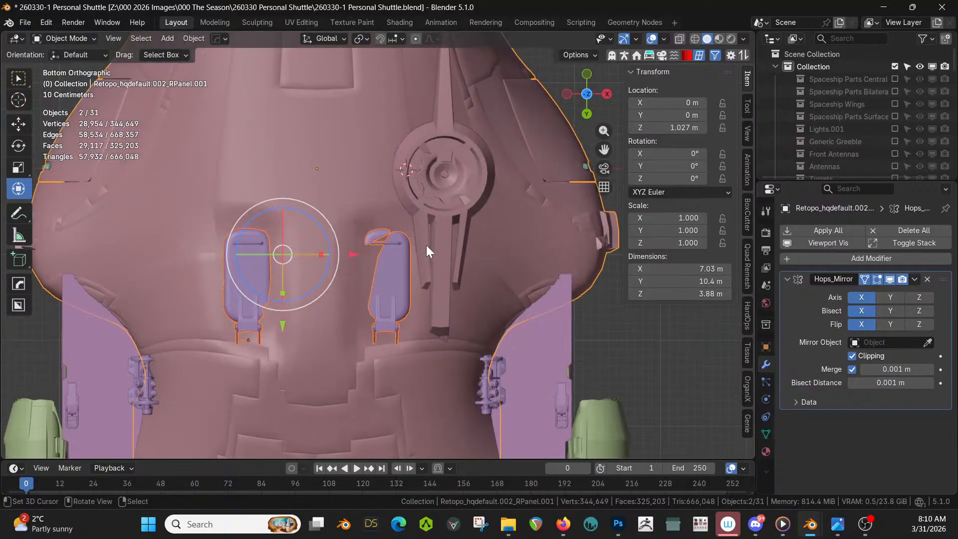
{"action": "middle_click_drag", "start_coordinate": [427, 245], "coordinate": [427, 218]}
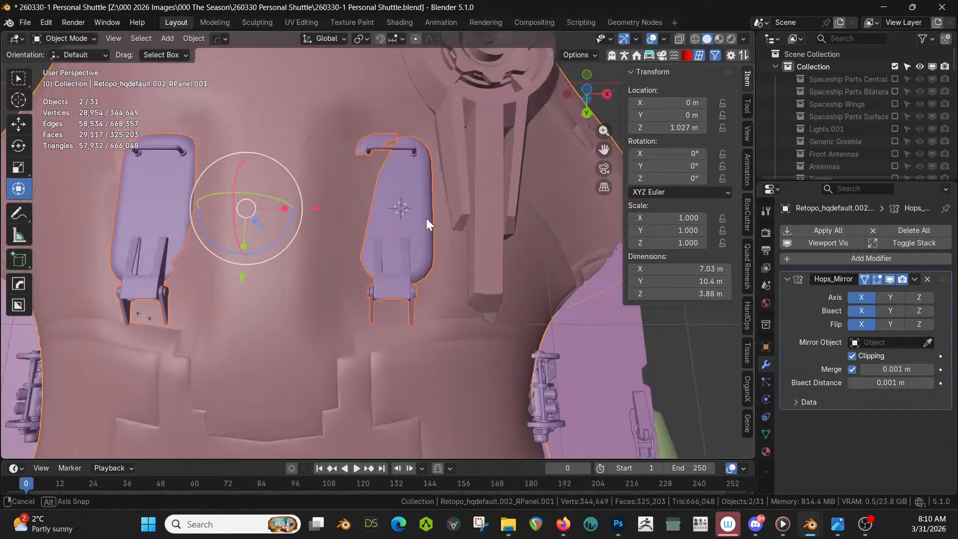
{"action": "left_click", "coordinate": [147, 201]}
{"action": "left_click", "coordinate": [927, 280]}
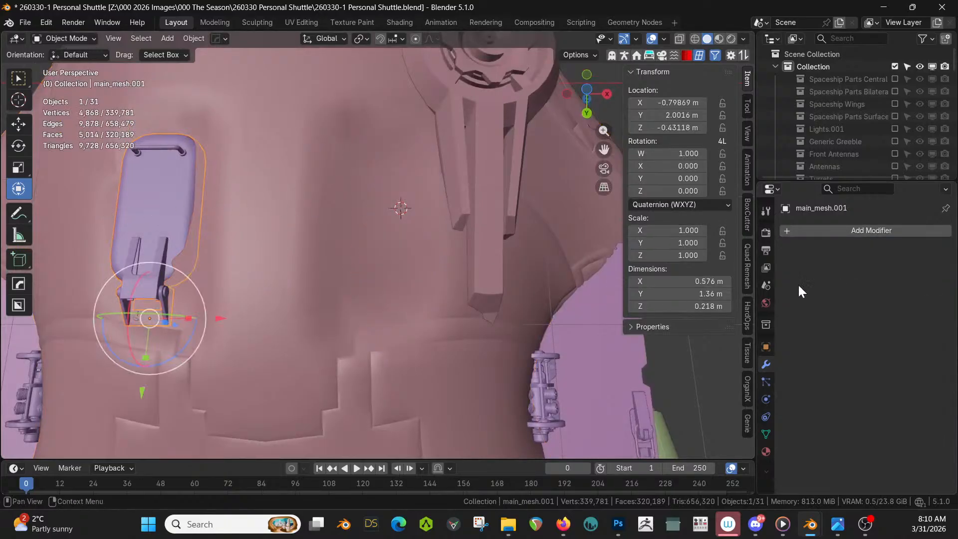
Rotate the small purple underside part about 4.69° around the global Y axis to follow the hull surface.
{"action": "middle_click_drag", "start_coordinate": [225, 286], "coordinate": [250, 266]}
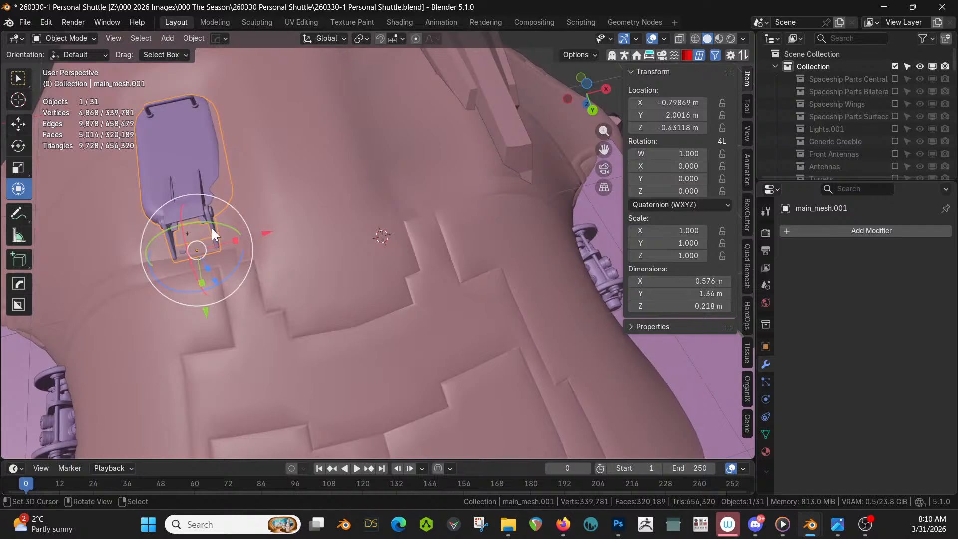
{"action": "left_click_drag", "start_coordinate": [224, 224], "coordinate": [221, 225]}
{"action": "middle_click_drag", "start_coordinate": [221, 226], "coordinate": [248, 247]}
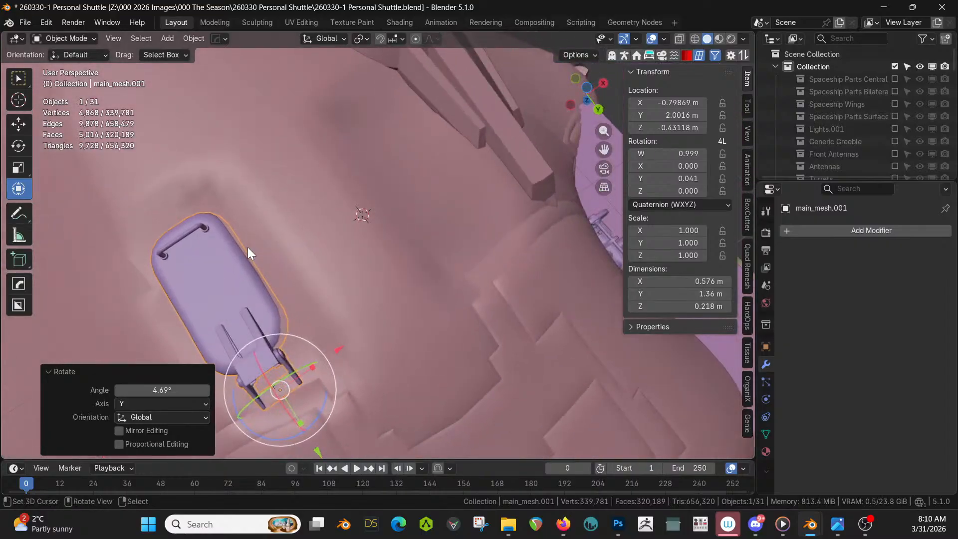
Mirror the rotated purple underside part across X, using the hull as the mirror reference.
{"action": "key", "text": "KP_7"}
{"action": "key", "text": "ctrl+KP_7"}
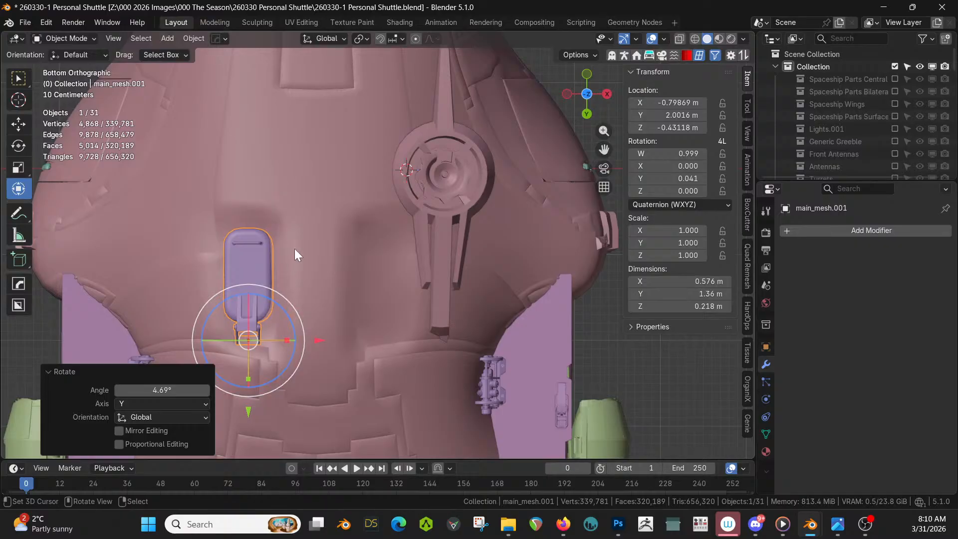
{"action": "left_click", "coordinate": [328, 183], "text": "shift"}
{"action": "key", "text": "alt+x"}
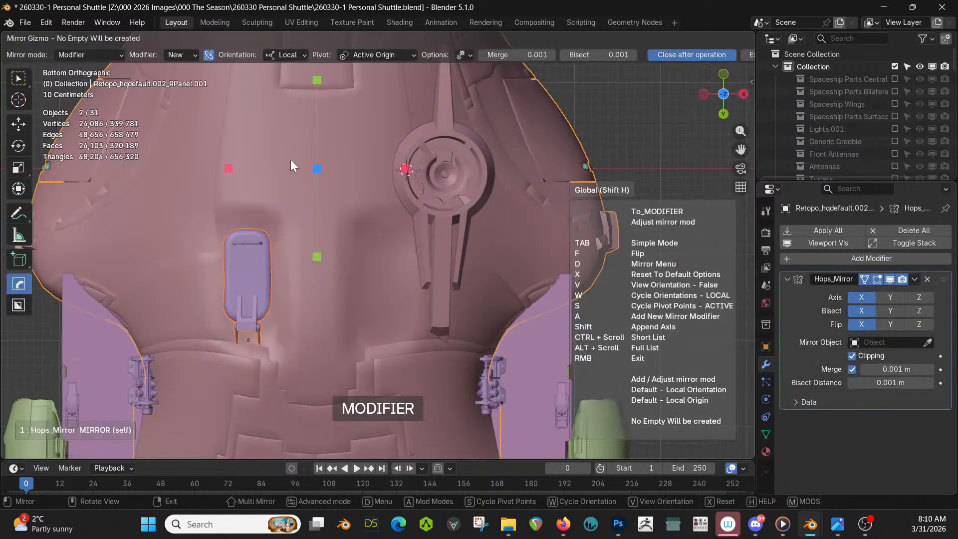
{"action": "left_click", "coordinate": [229, 169]}
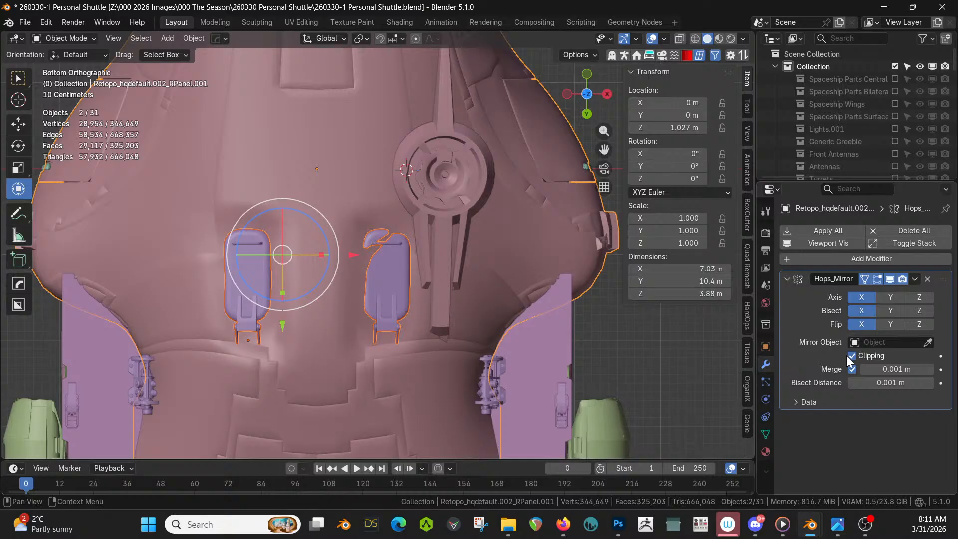
Try to assign the hull as the mirror object in its own mirror modifier.
{"action": "left_click", "coordinate": [919, 341]}
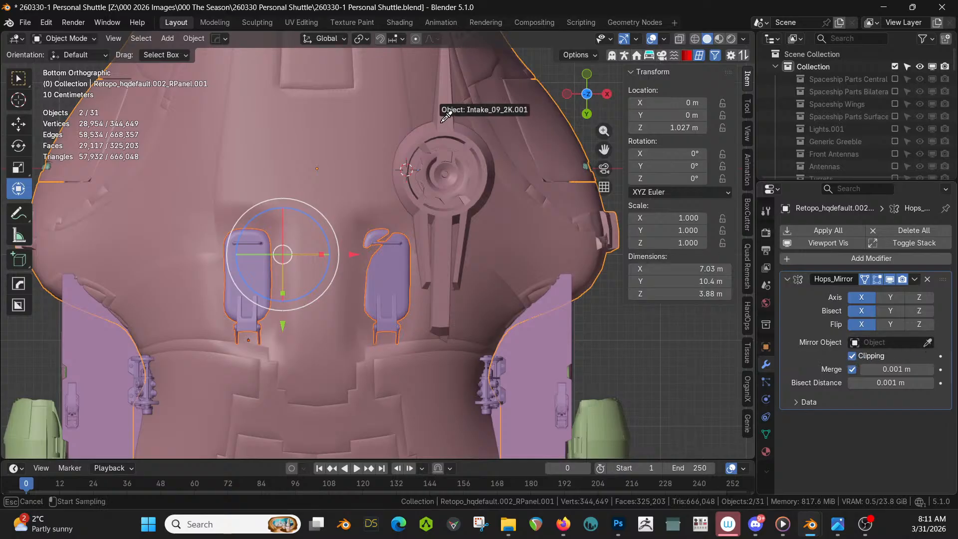
{"action": "left_click", "coordinate": [336, 133]}
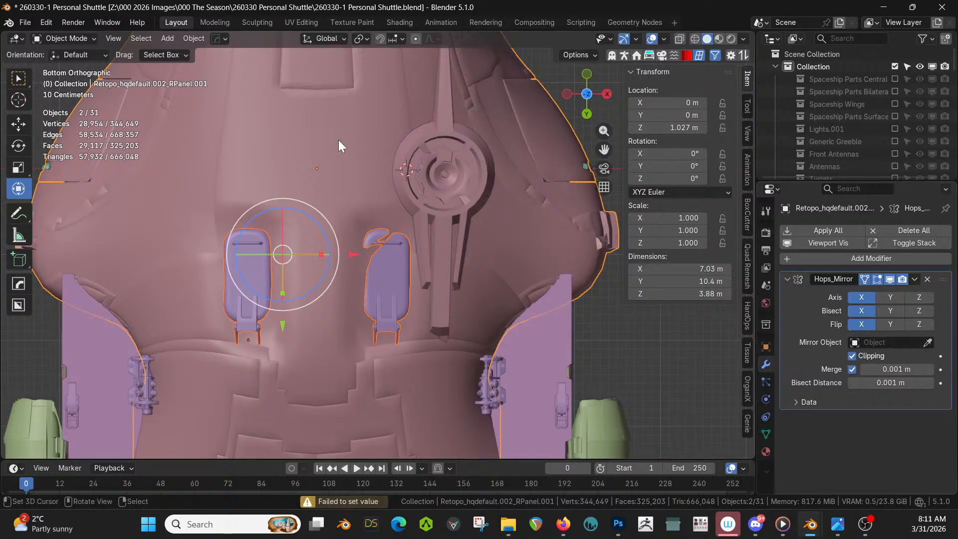
{"action": "key", "text": "Tab"}
{"action": "key", "text": "Tab"}
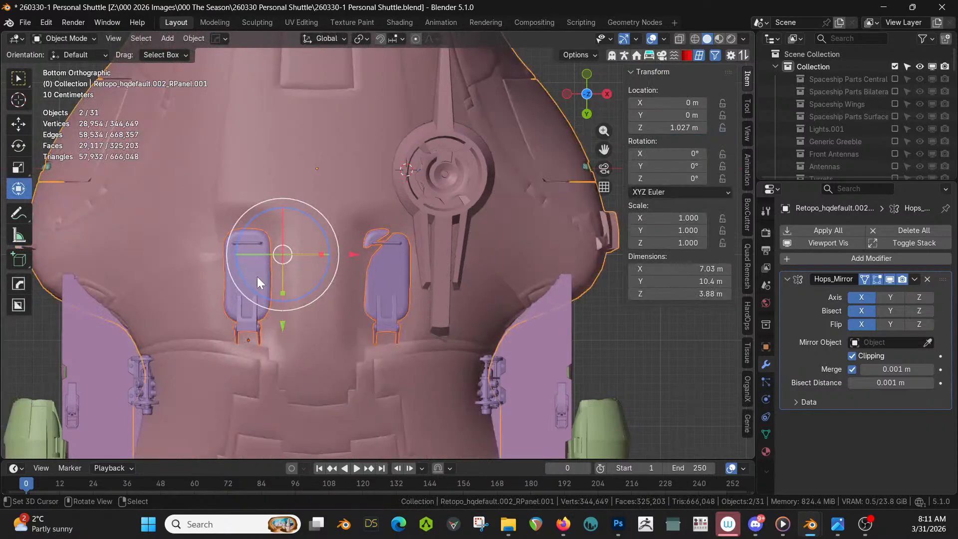
Turn off Clipping in the hull's mirror modifier.
{"action": "left_click", "coordinate": [324, 204]}
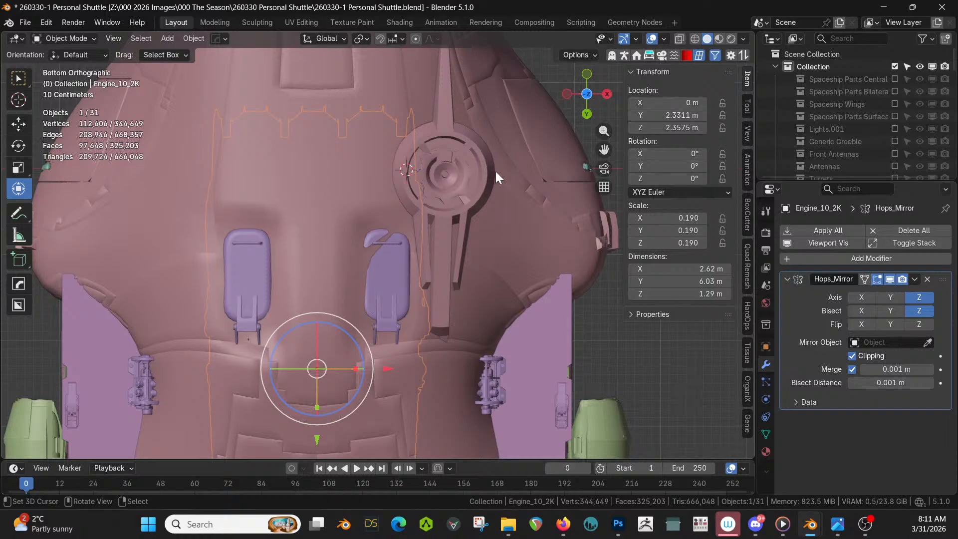
{"action": "left_click", "coordinate": [501, 199]}
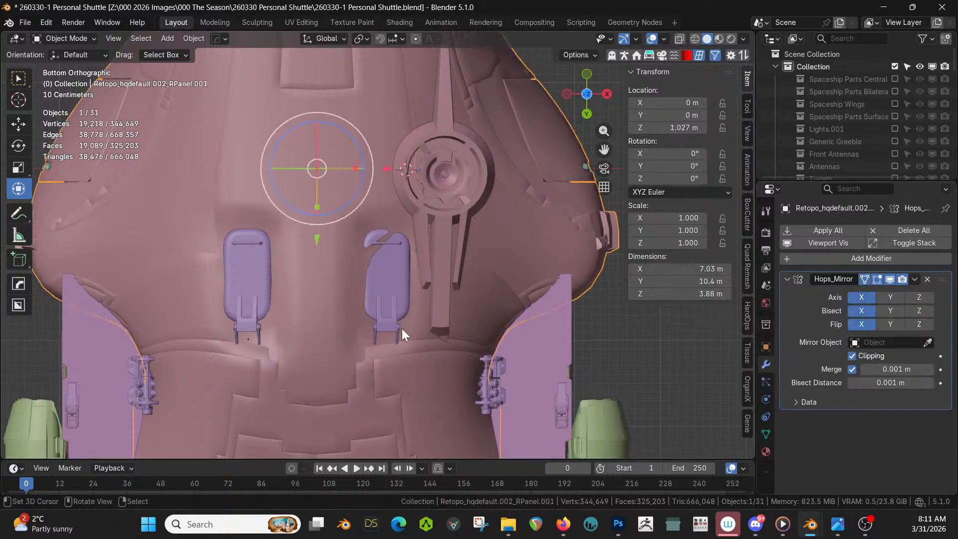
{"action": "left_click", "coordinate": [232, 264]}
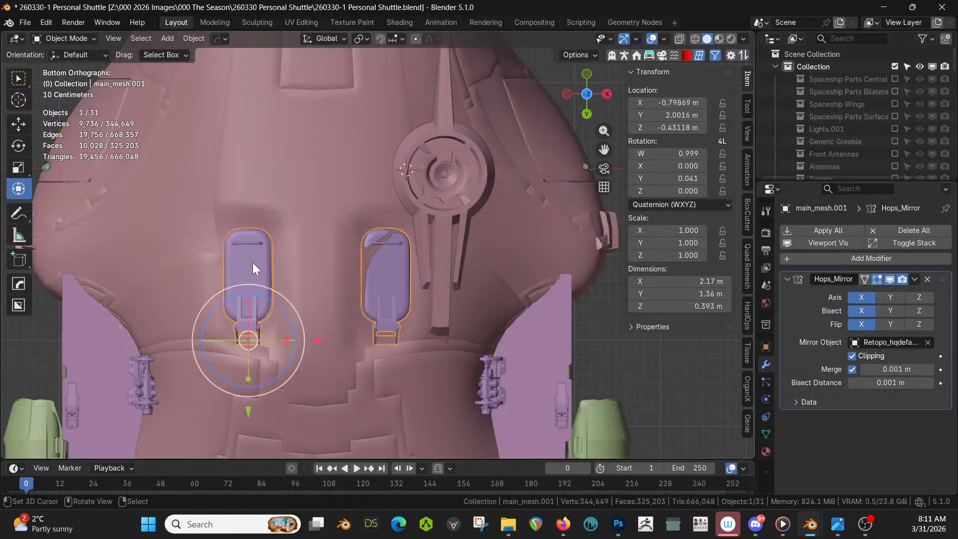
{"action": "left_click", "coordinate": [853, 355]}
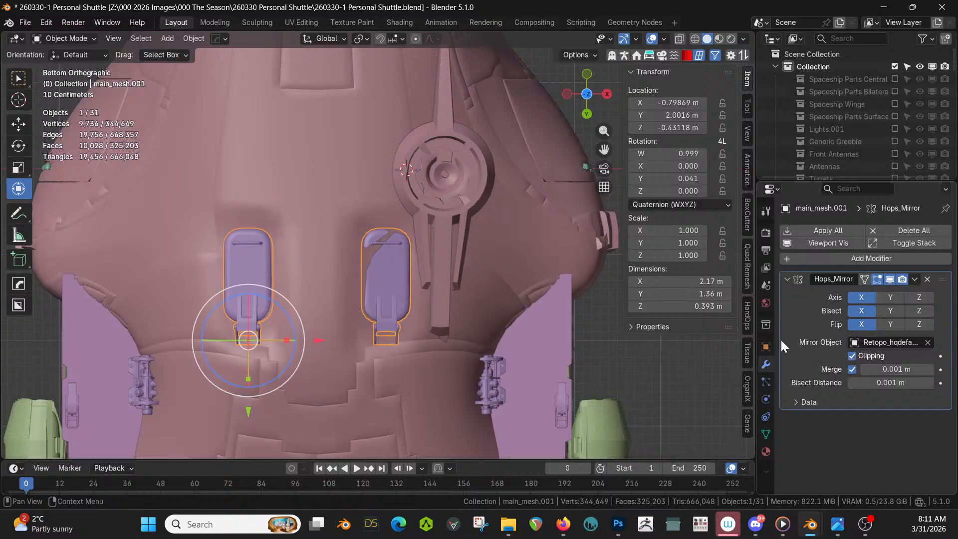
{"action": "left_click", "coordinate": [331, 150]}
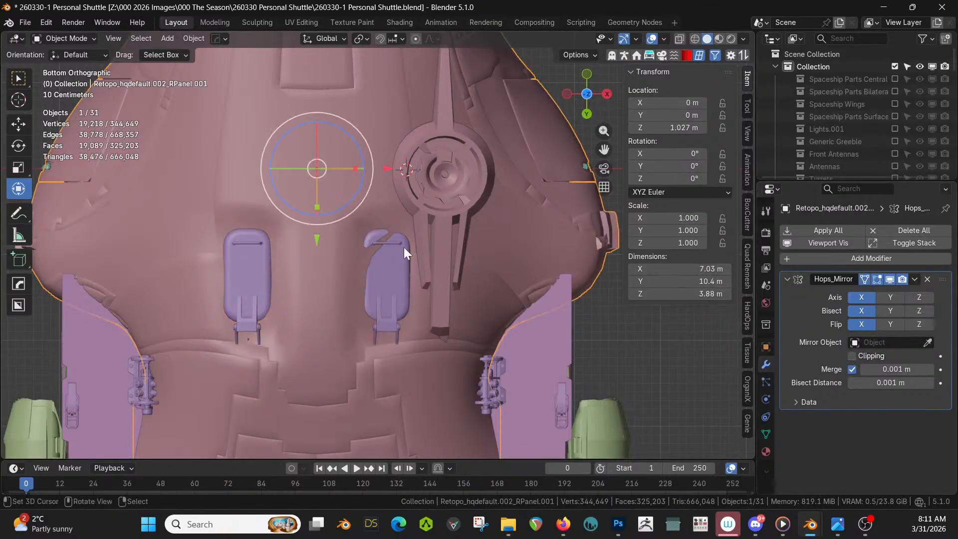
Remove the purple underside part's mirror modifier and set its origin to its geometry.
{"action": "left_click", "coordinate": [244, 276]}
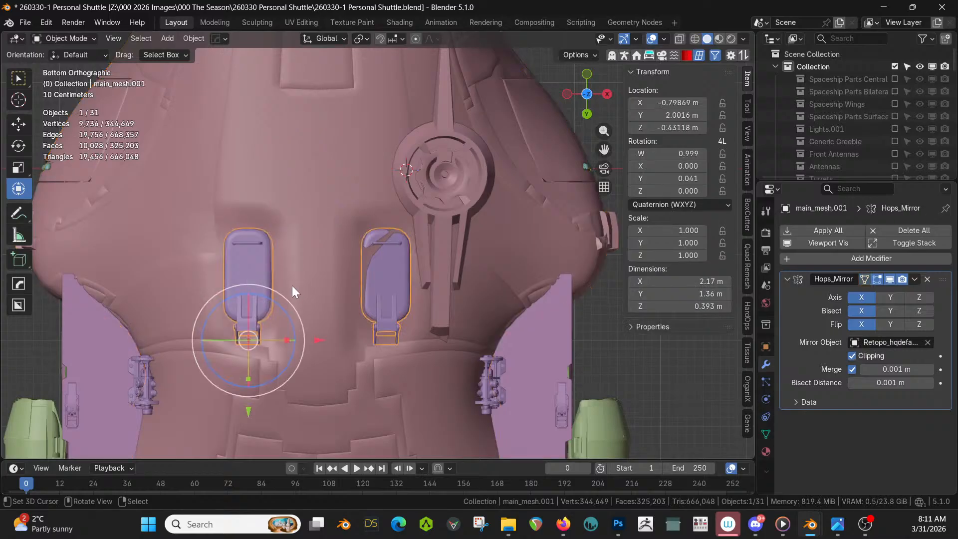
{"action": "left_click", "coordinate": [926, 279]}
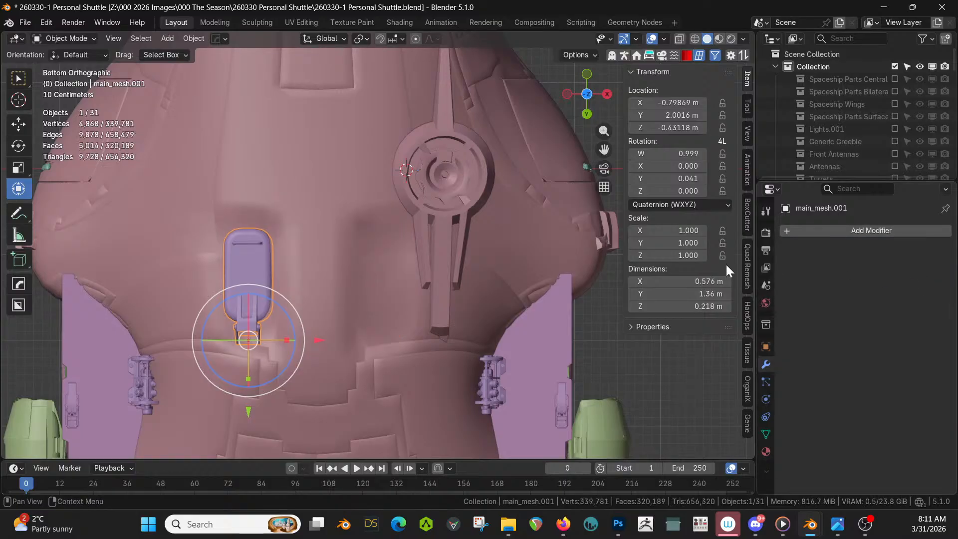
{"action": "left_click", "coordinate": [196, 38]}
{"action": "mouse_move", "coordinate": [220, 65]}
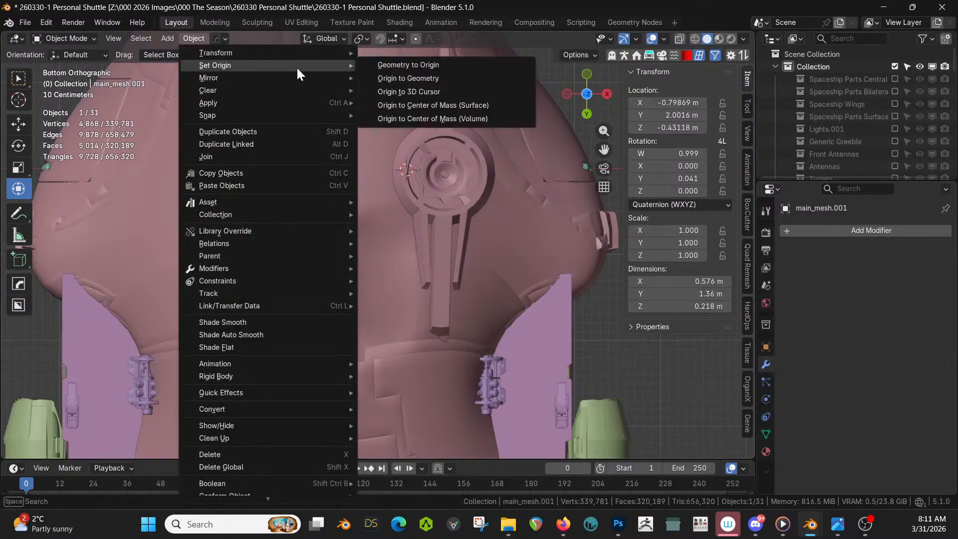
{"action": "left_click", "coordinate": [448, 78]}
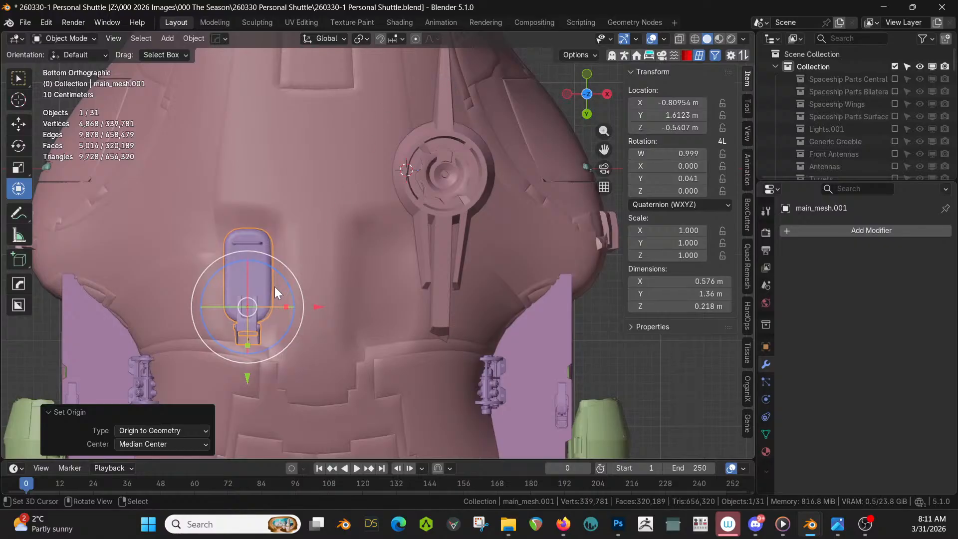
Add an X mirror to the purple underside part with the hull as its mirror object.
{"action": "key", "text": "alt+x"}
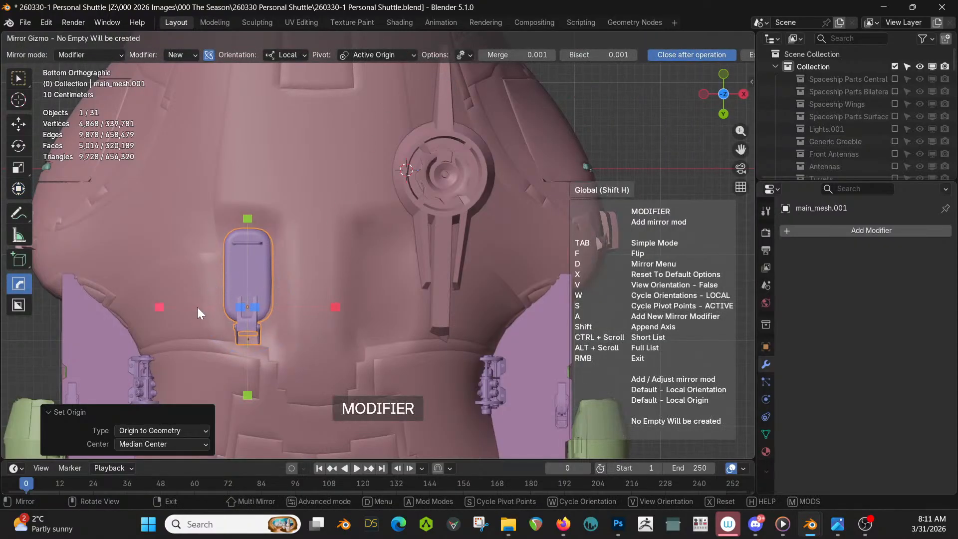
{"action": "left_click", "coordinate": [167, 310]}
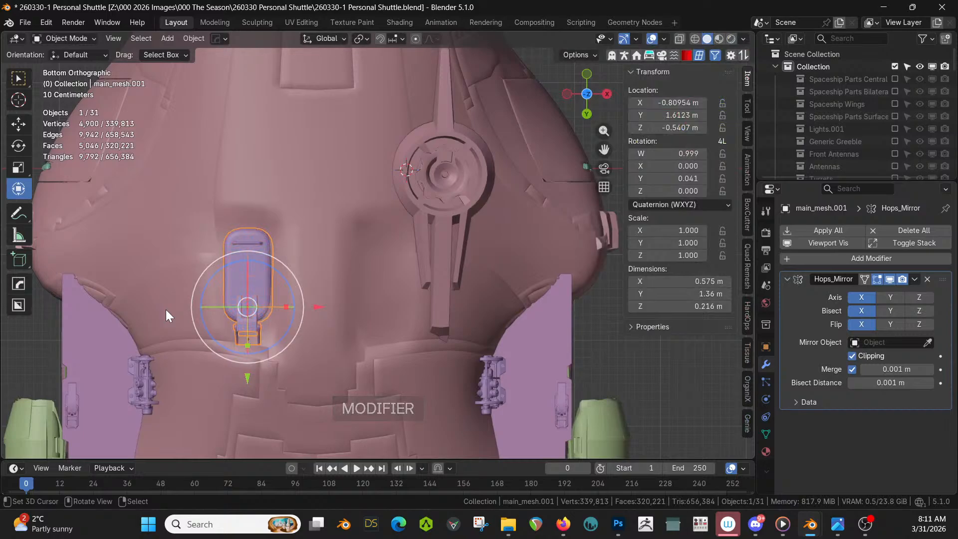
{"action": "left_click", "coordinate": [926, 342]}
{"action": "left_click", "coordinate": [325, 151]}
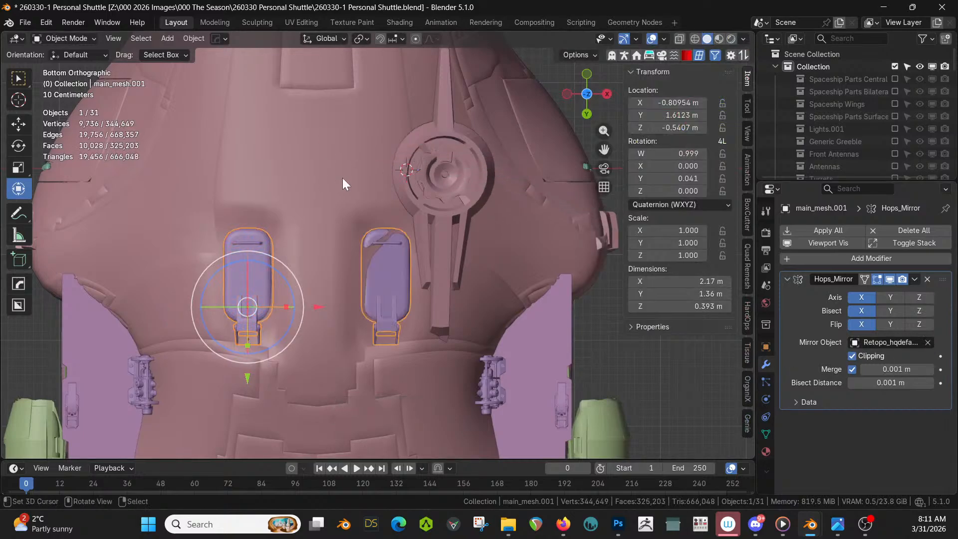
Move the mirrored purple underside parts about 0.03 m down along the global Z axis.
{"action": "scroll", "coordinate": [399, 254], "scroll_direction": "up", "scroll_amount": 3}
{"action": "mouse_move", "coordinate": [401, 264]}
{"action": "middle_mouse_down"}
{"action": "mouse_move", "coordinate": [371, 261]}
{"action": "mouse_move", "coordinate": [328, 287]}
{"action": "mouse_move", "coordinate": [206, 322]}
{"action": "mouse_move", "coordinate": [211, 170]}
{"action": "mouse_move", "coordinate": [234, 171]}
{"action": "mouse_move", "coordinate": [179, 172]}
{"action": "mouse_move", "coordinate": [182, 163]}
{"action": "middle_mouse_up"}
{"action": "key", "text": "g"}
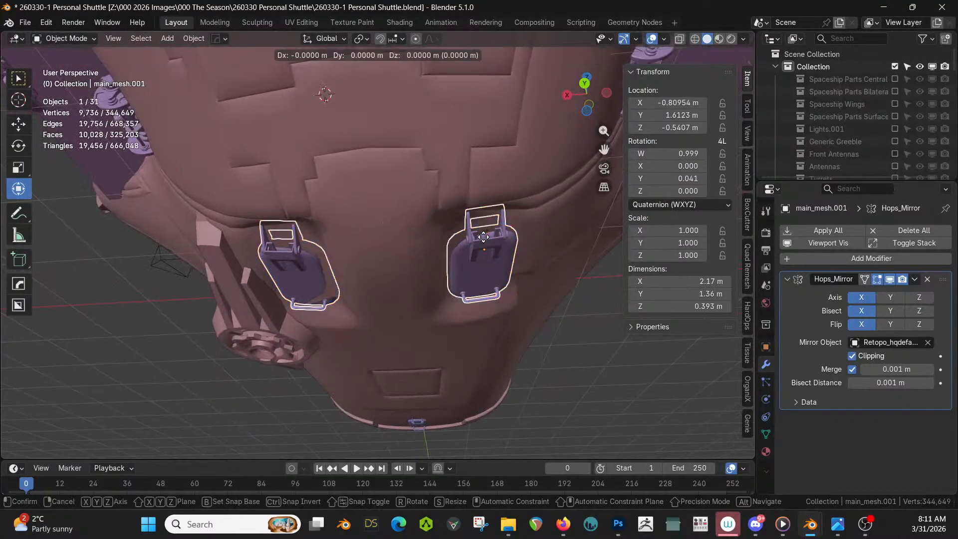
{"action": "key", "text": "z"}
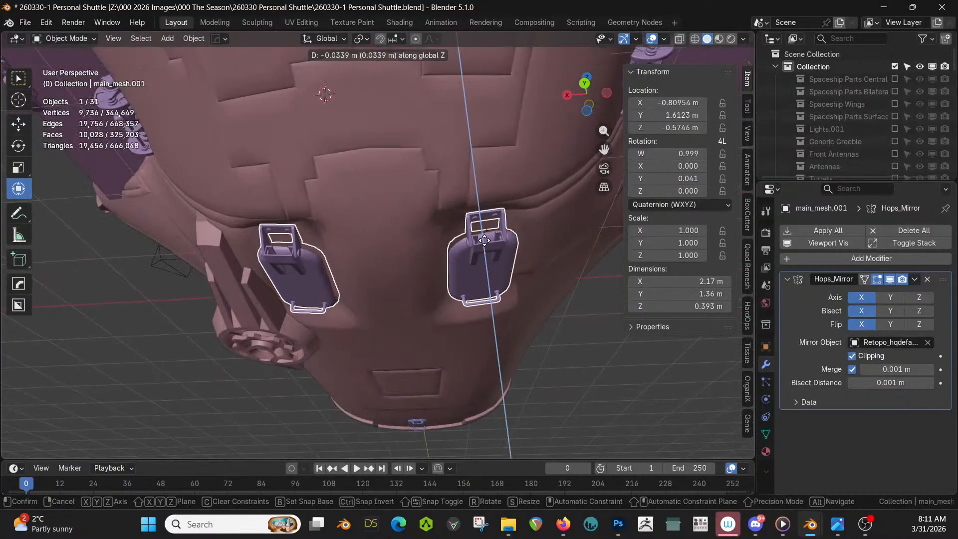
{"action": "left_click", "coordinate": [484, 240]}
Mirror the round intake on the underside across the hull's X axis to the opposite side.
{"action": "middle_click_drag", "start_coordinate": [484, 240], "coordinate": [235, 229]}
{"action": "left_click", "coordinate": [429, 254]}
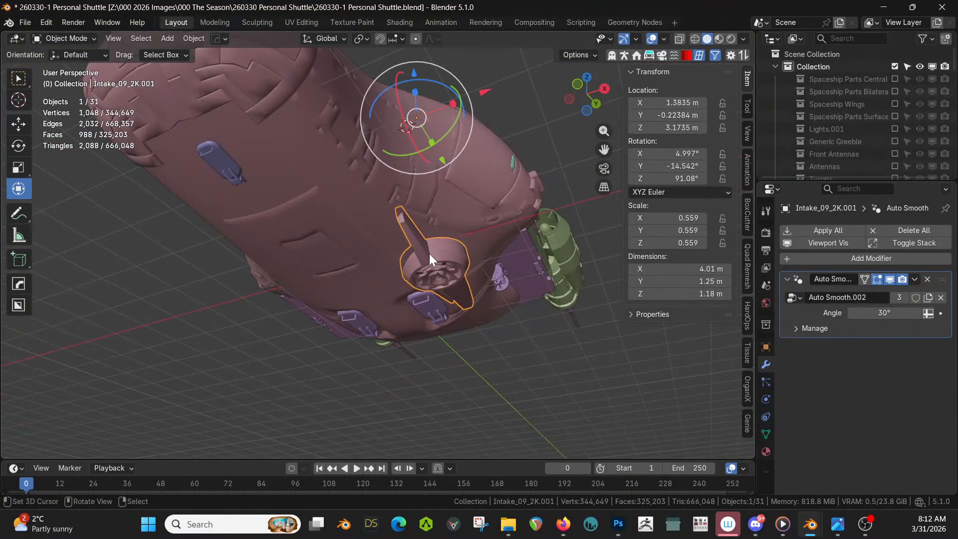
{"action": "left_click", "coordinate": [362, 240], "text": "shift"}
{"action": "key", "text": "alt+x"}
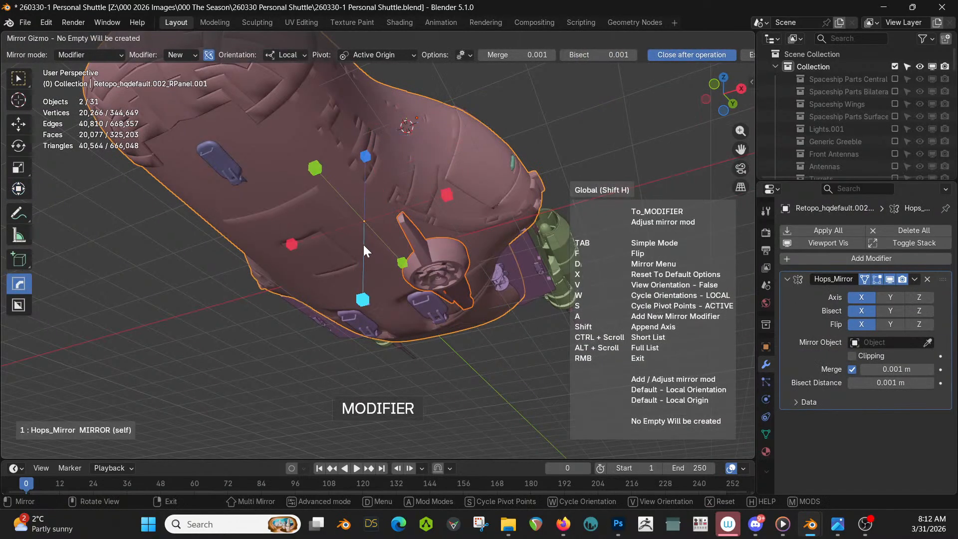
{"action": "left_click", "coordinate": [446, 194]}
{"action": "middle_click_drag", "start_coordinate": [447, 193], "coordinate": [340, 342]}
{"action": "scroll", "coordinate": [308, 249], "scroll_direction": "up", "scroll_amount": 2}
Extrude the intake's flat upper face about 0.32 m into the hull.
{"action": "key", "text": "Tab"}
{"action": "left_click", "coordinate": [332, 341]}
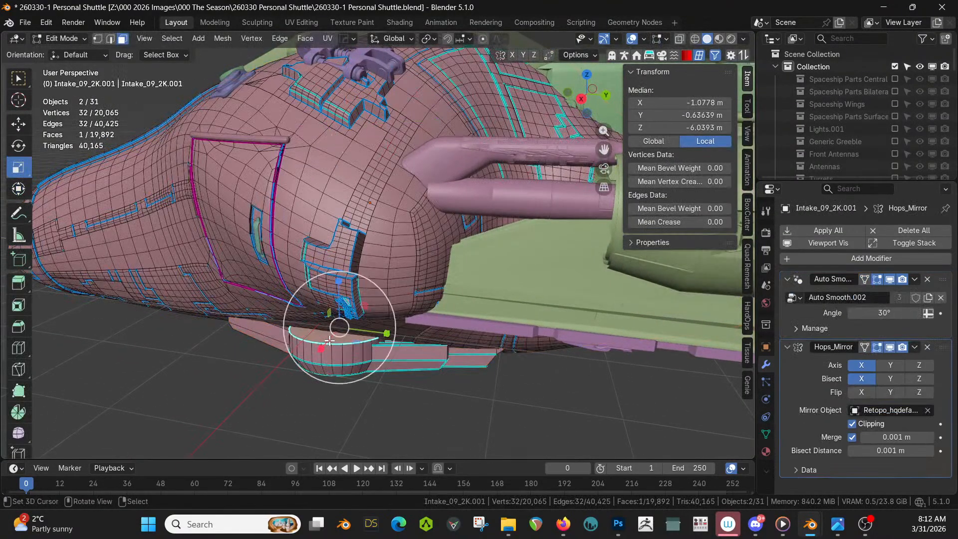
{"action": "key", "text": "e"}
{"action": "left_click", "coordinate": [330, 315]}
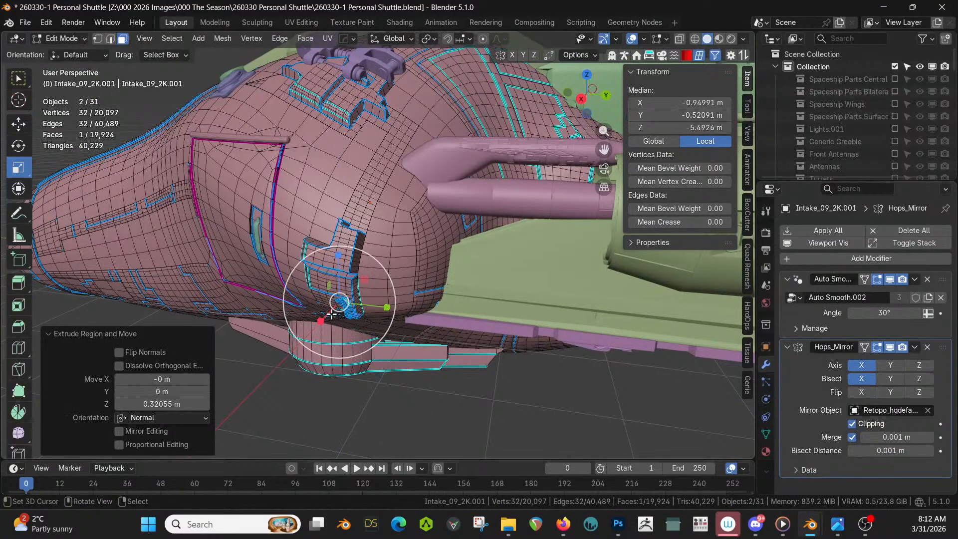
Delete the mirrored round intakes from the shuttle's underside.
{"action": "key", "text": "Tab"}
{"action": "middle_click_drag", "start_coordinate": [332, 315], "coordinate": [429, 276]}
{"action": "scroll", "coordinate": [389, 288], "scroll_direction": "down", "scroll_amount": 8}
{"action": "right_click", "coordinate": [503, 305]}
{"action": "left_click", "coordinate": [399, 257]}
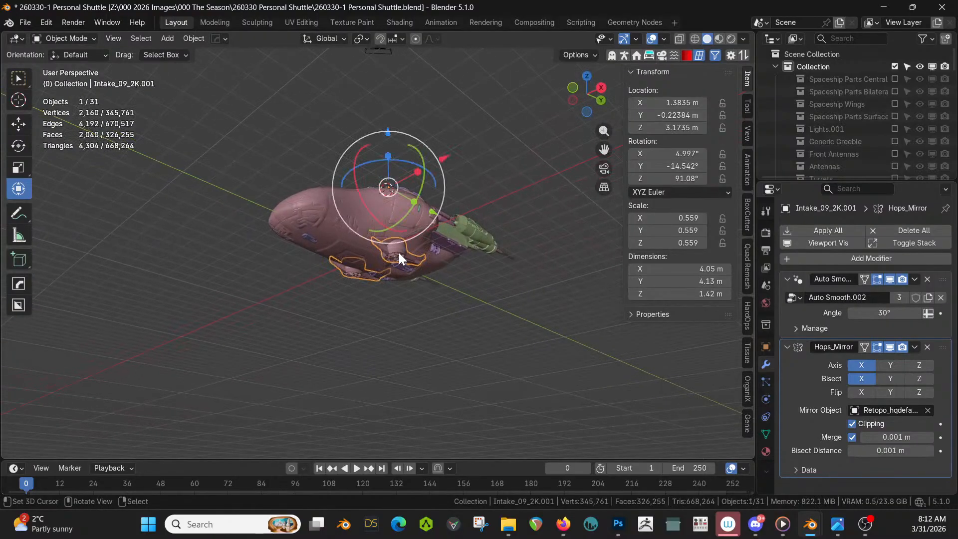
{"action": "key", "text": "Delete"}
{"action": "mouse_move", "coordinate": [399, 253]}
{"action": "middle_mouse_down"}
{"action": "mouse_move", "coordinate": [333, 288]}
{"action": "mouse_move", "coordinate": [393, 253]}
{"action": "middle_mouse_up"}
{"action": "scroll", "coordinate": [333, 289], "scroll_direction": "up", "scroll_amount": 4}
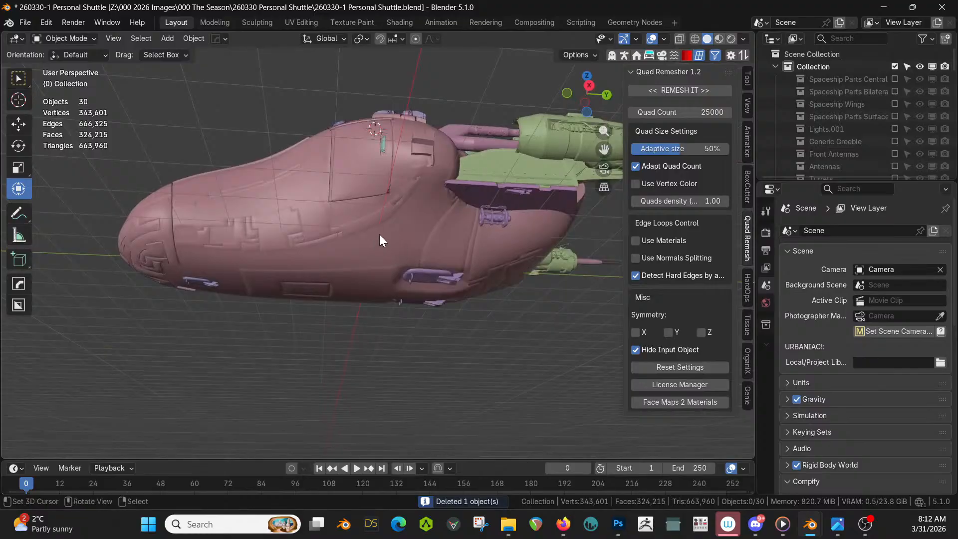
{"action": "middle_click_drag", "start_coordinate": [474, 248], "coordinate": [499, 246]}
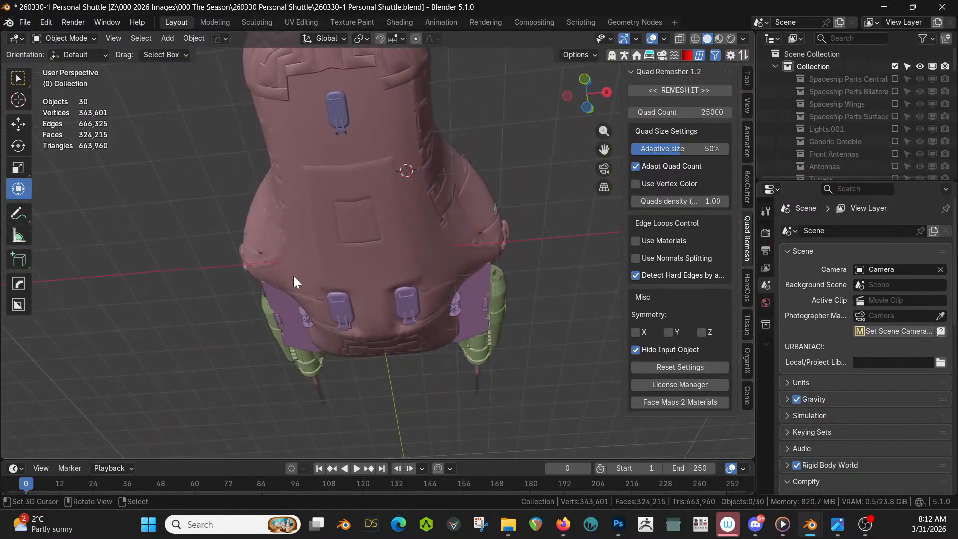
Place the jro_misc_016 asset on the hull's lower flank, just above the purple underside part.
{"action": "middle_click_drag", "start_coordinate": [451, 267], "coordinate": [348, 343]}
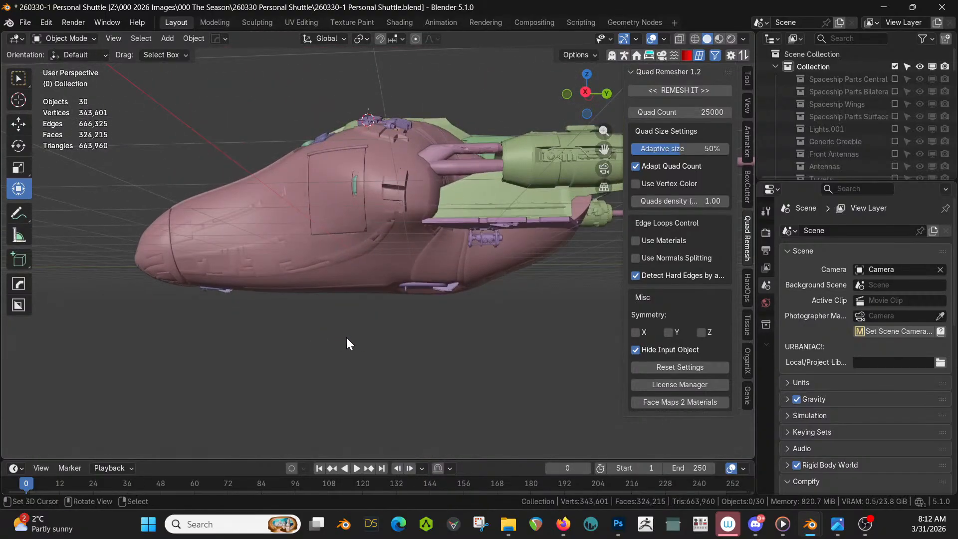
{"action": "scroll", "coordinate": [348, 343], "scroll_direction": "up", "scroll_amount": 5}
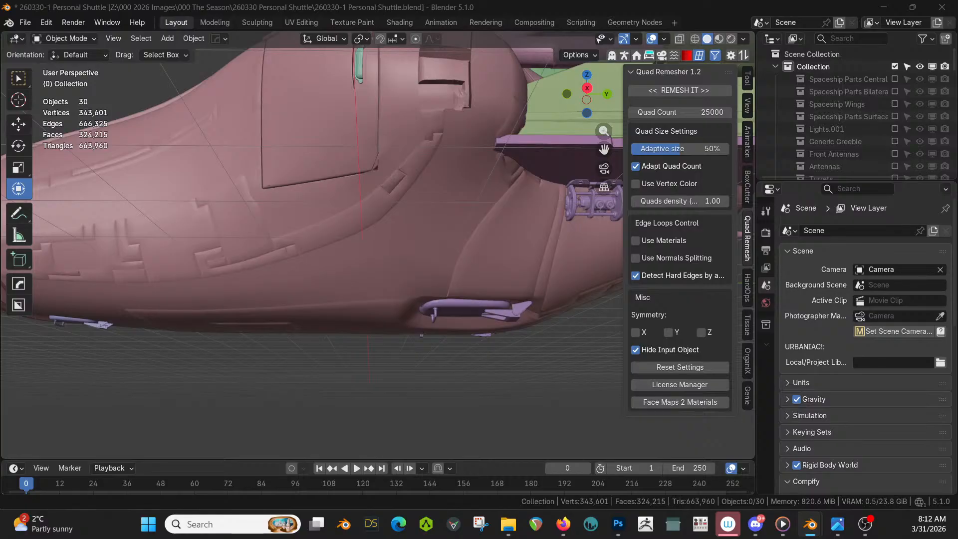
{"action": "left_click_drag", "start_coordinate": [520, 141], "coordinate": [400, 266]}
{"action": "key", "text": "KP_Decimal"}
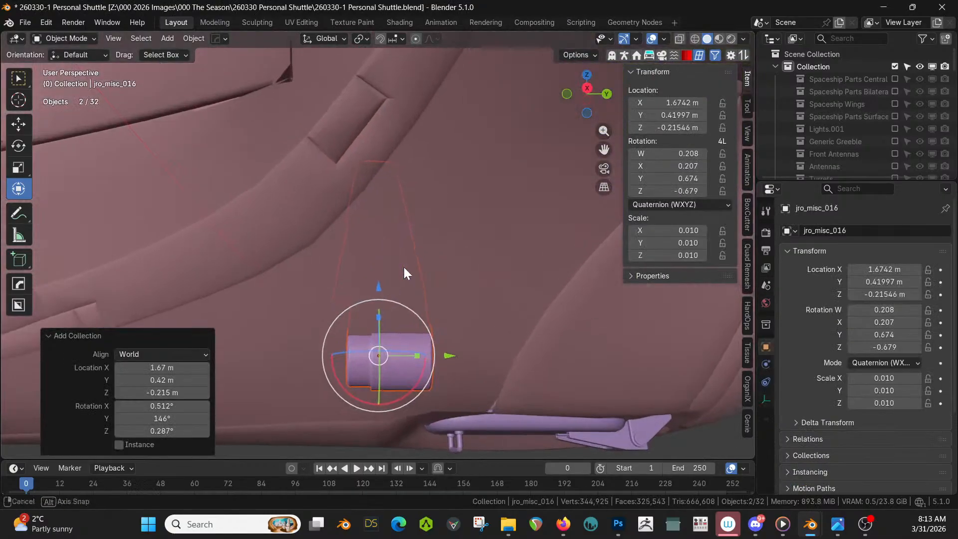
Rotate the placed fin about 173° and about -29.8° around the global Y axis so its blade points outward from the hull.
{"action": "middle_click_drag", "start_coordinate": [404, 272], "coordinate": [286, 293]}
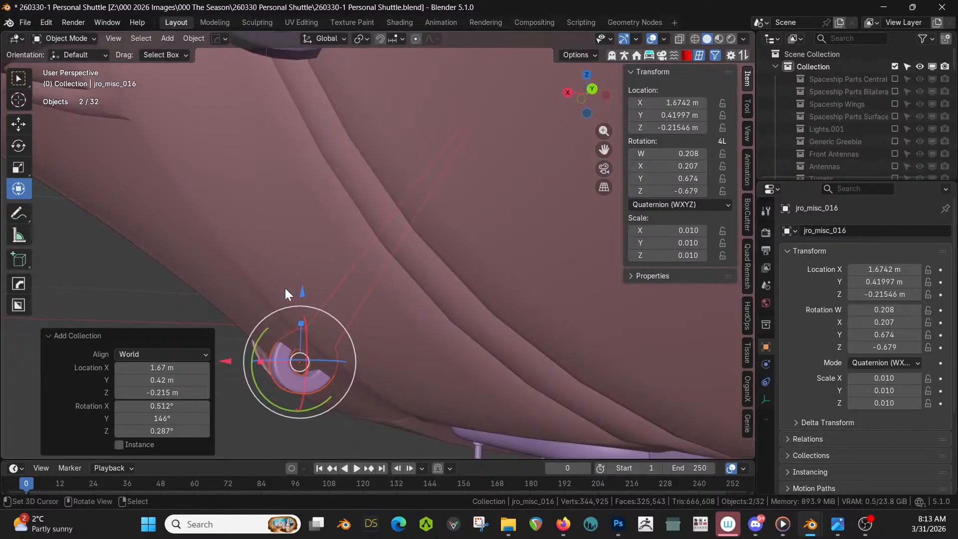
{"action": "left_click_drag", "start_coordinate": [255, 345], "coordinate": [256, 376]}
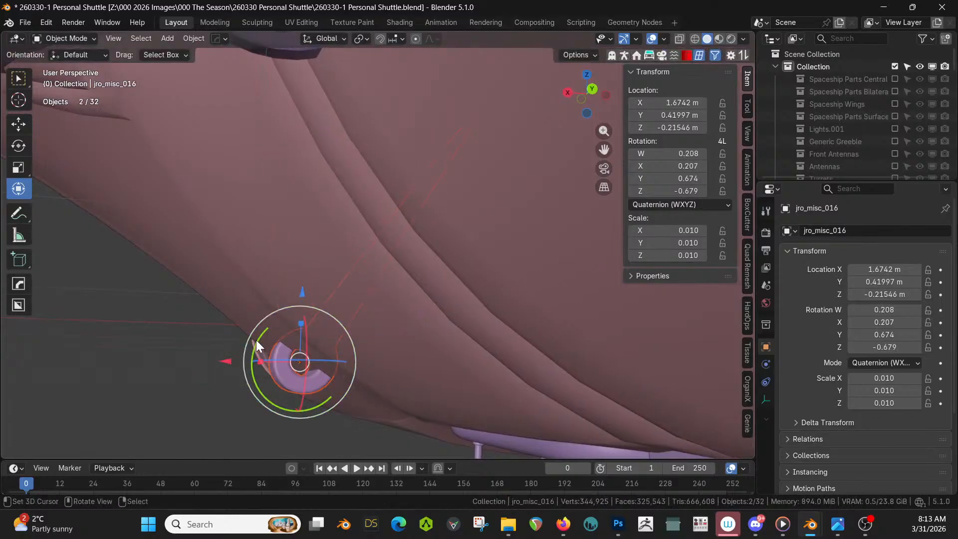
{"action": "left_click", "coordinate": [281, 380]}
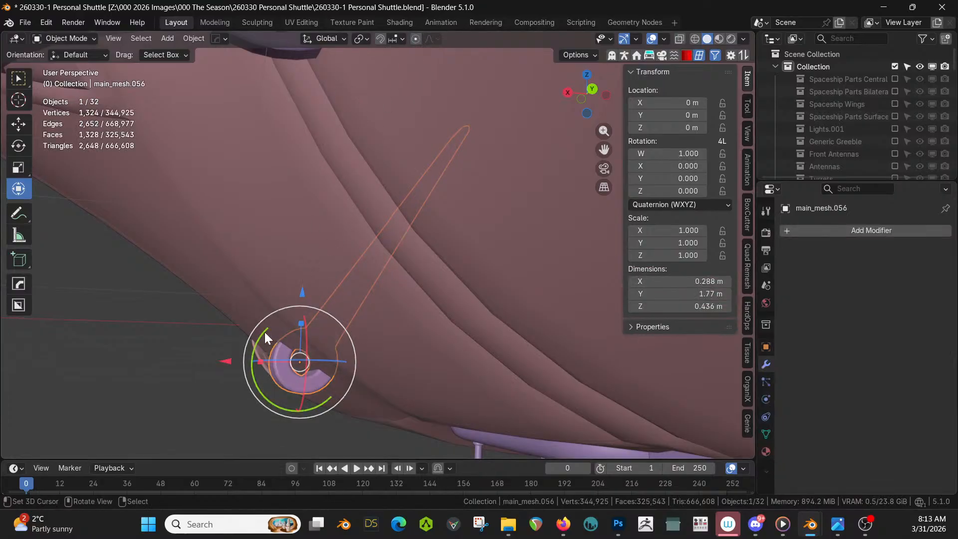
{"action": "left_click_drag", "start_coordinate": [264, 331], "coordinate": [264, 400]}
{"action": "left_click_drag", "start_coordinate": [301, 437], "coordinate": [405, 55]}
{"action": "scroll", "coordinate": [409, 319], "scroll_direction": "down", "scroll_amount": 3}
{"action": "middle_click_drag", "start_coordinate": [409, 325], "coordinate": [661, 326]}
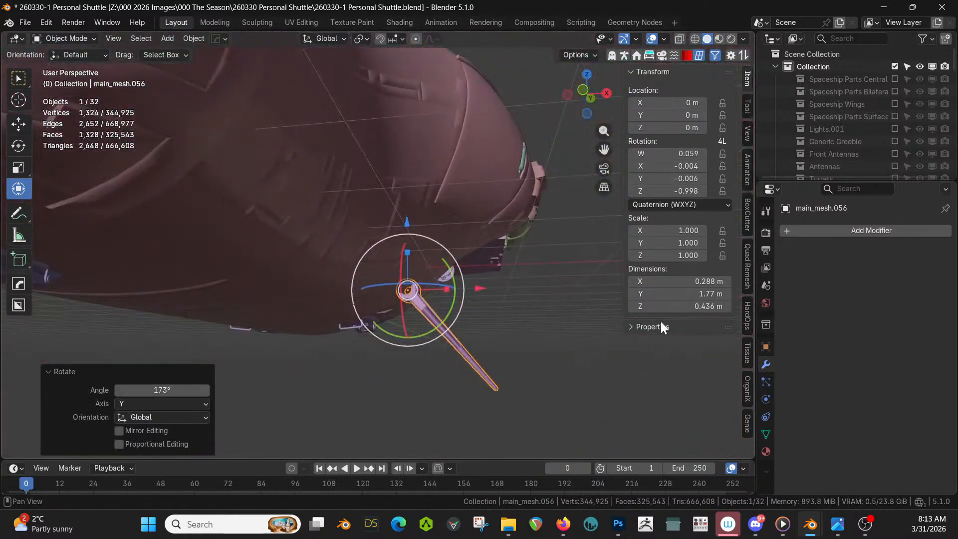
{"action": "key", "text": "KP_1"}
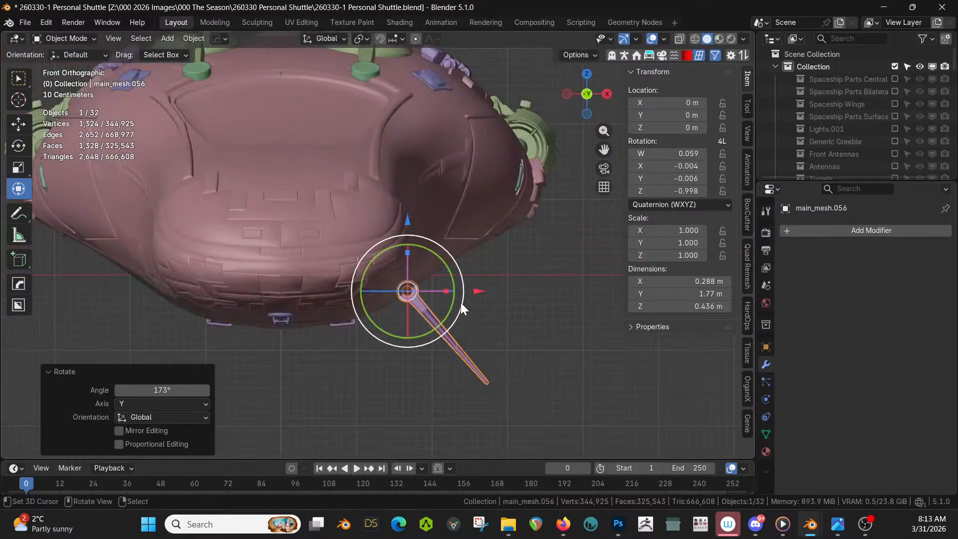
{"action": "left_click_drag", "start_coordinate": [452, 305], "coordinate": [454, 275]}
Scale the fin to about 0.697 and shift it about -0.06 m along X and 0.013 m along Z.
{"action": "key", "text": "s"}
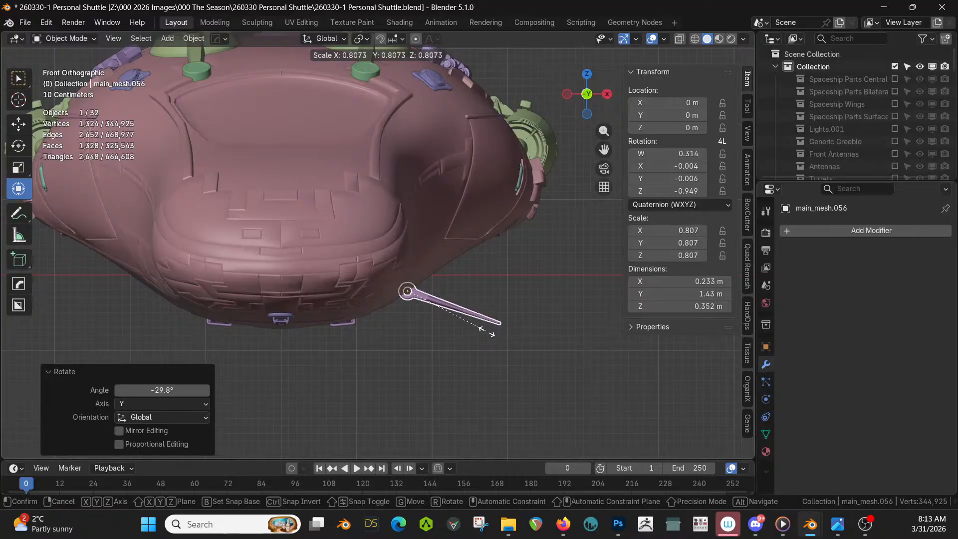
{"action": "left_click", "coordinate": [474, 328]}
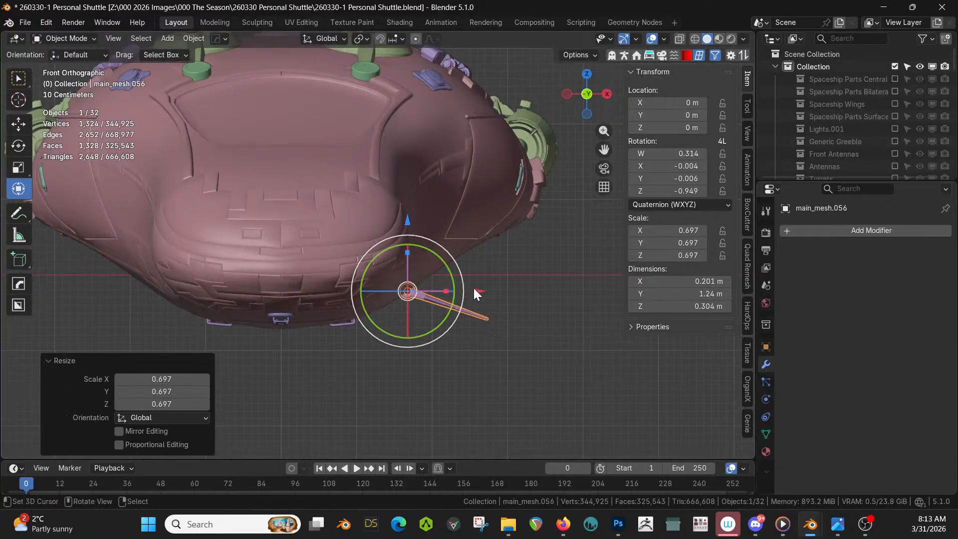
{"action": "left_click_drag", "start_coordinate": [474, 291], "coordinate": [470, 291]}
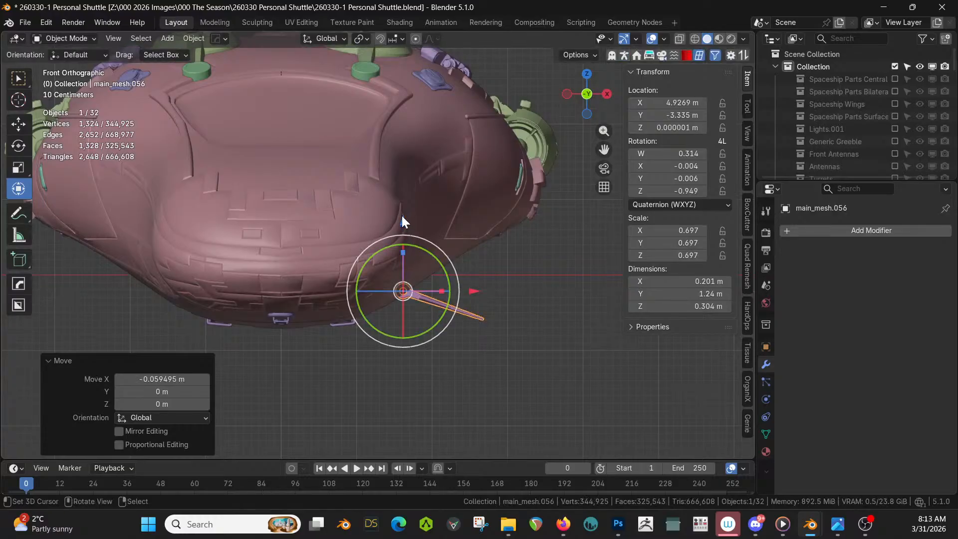
{"action": "left_click_drag", "start_coordinate": [402, 216], "coordinate": [402, 205]}
Rotate the fin 180° around the global X axis.
{"action": "middle_click_drag", "start_coordinate": [426, 247], "coordinate": [409, 311]}
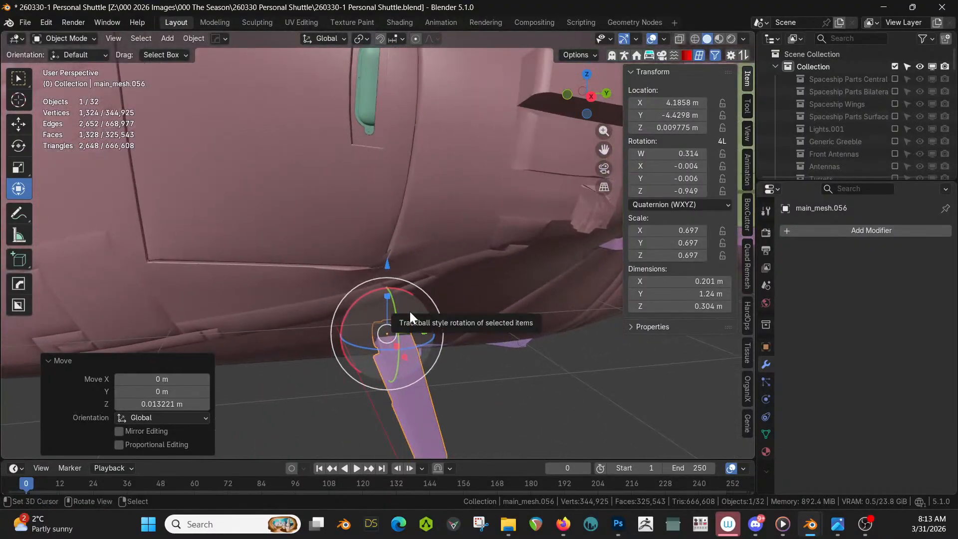
{"action": "type", "text": "rx"}
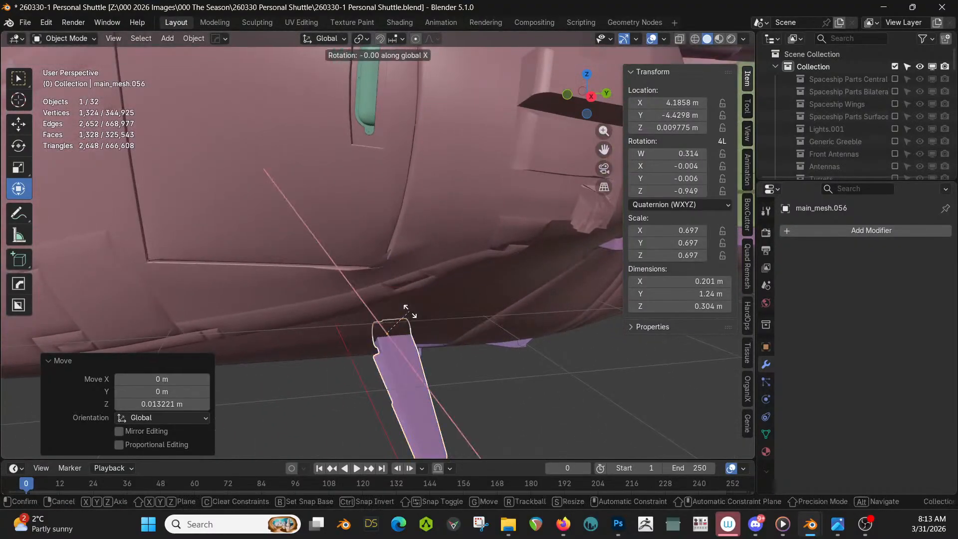
{"action": "type", "text": "180"}
{"action": "key", "text": "Return"}
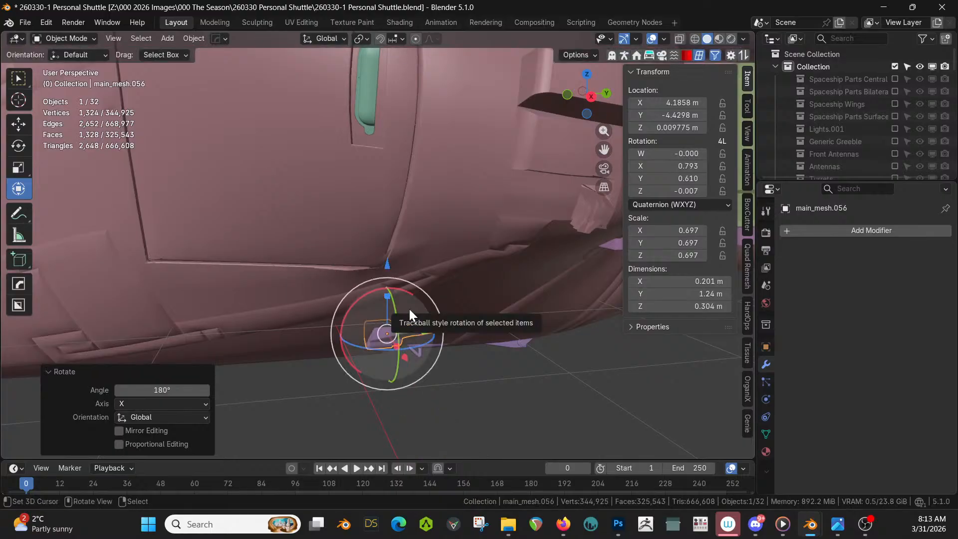
Rotate the fin about 51.9° around the global Y axis and fine-tune its downward slant from the front.
{"action": "middle_click_drag", "start_coordinate": [540, 194], "coordinate": [588, 163]}
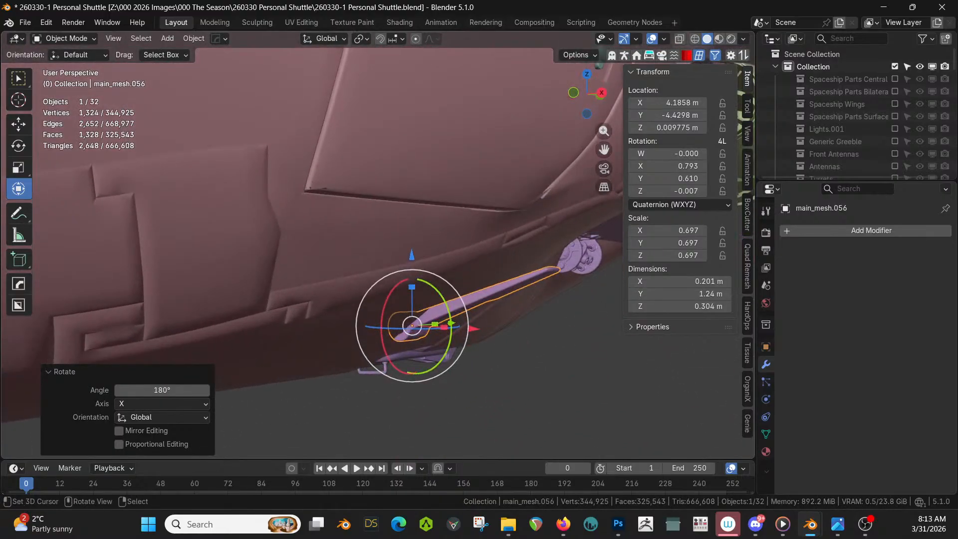
{"action": "key", "text": "r"}
{"action": "left_click", "coordinate": [424, 329]}
{"action": "middle_click_drag", "start_coordinate": [424, 329], "coordinate": [228, 306]}
{"action": "key", "text": "KP_1"}
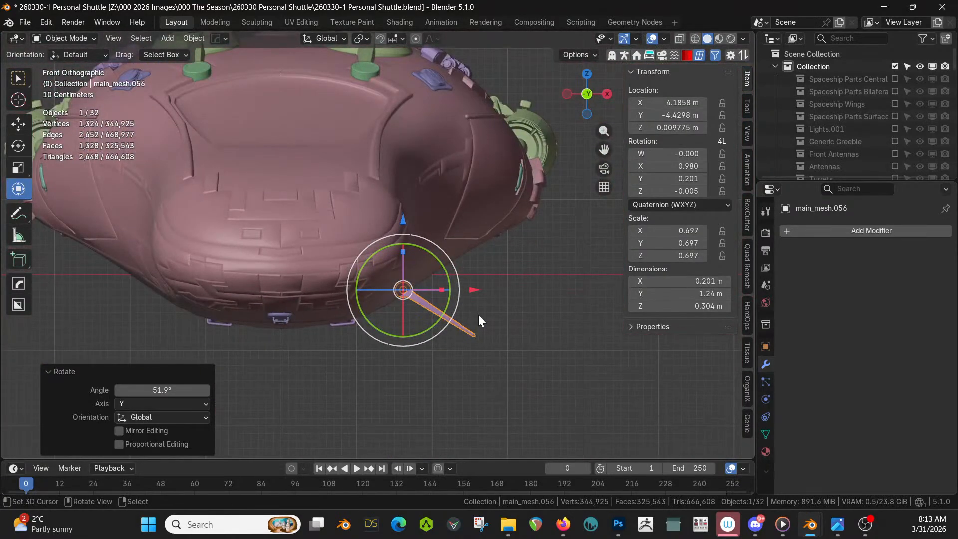
{"action": "left_click_drag", "start_coordinate": [448, 273], "coordinate": [454, 286]}
Mirror the fin across the hull's X axis to the opposite side.
{"action": "left_click", "coordinate": [448, 221], "text": "shift"}
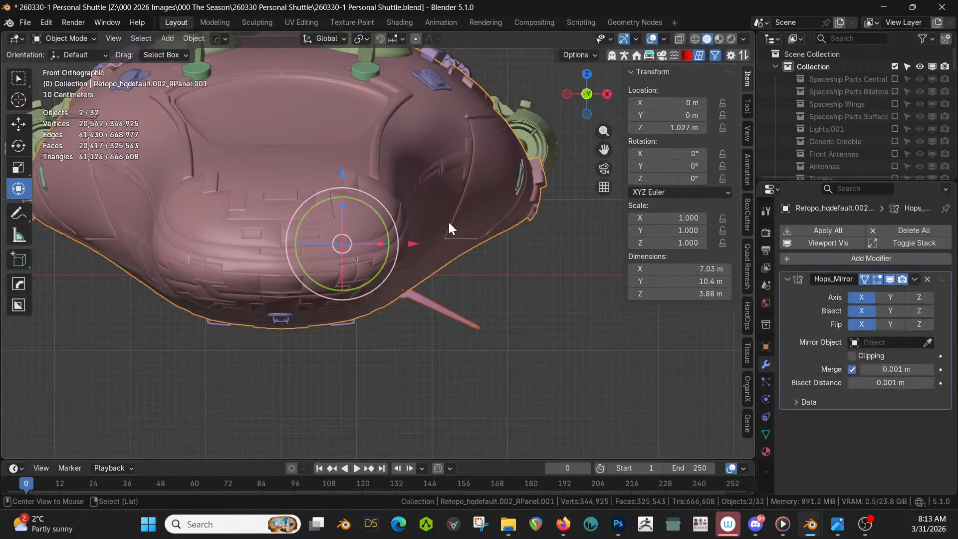
{"action": "key", "text": "alt+x"}
{"action": "left_click", "coordinate": [368, 197]}
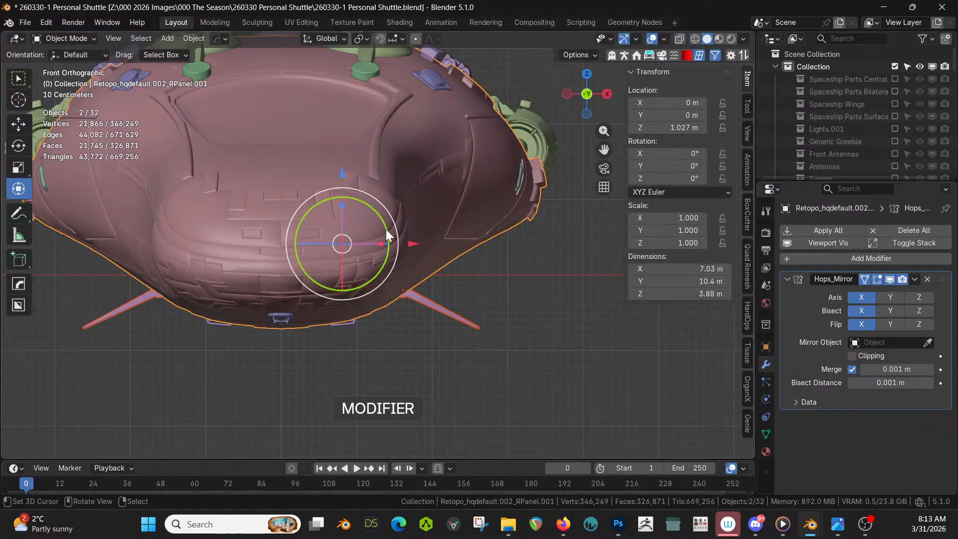
Place the jro_misc_032 asset on the hull's underside at the root of the fin.
{"action": "scroll", "coordinate": [448, 235], "scroll_direction": "up", "scroll_amount": 3}
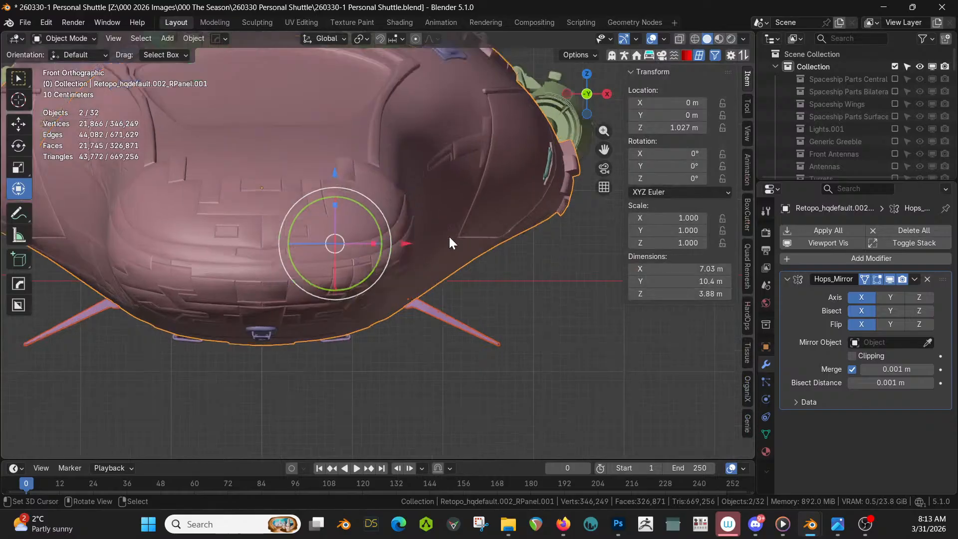
{"action": "middle_click_drag", "start_coordinate": [439, 235], "coordinate": [447, 6]}
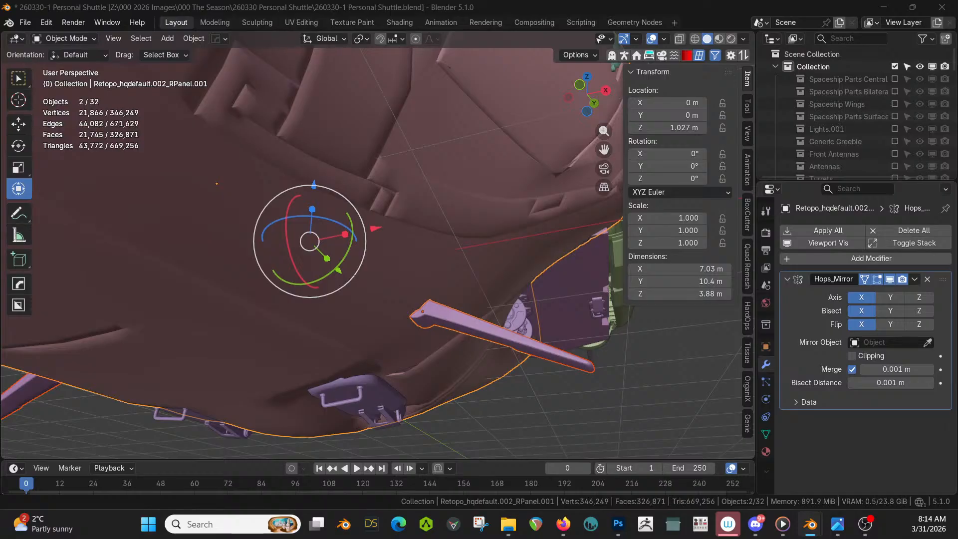
{"action": "left_click_drag", "start_coordinate": [529, 200], "coordinate": [422, 325]}
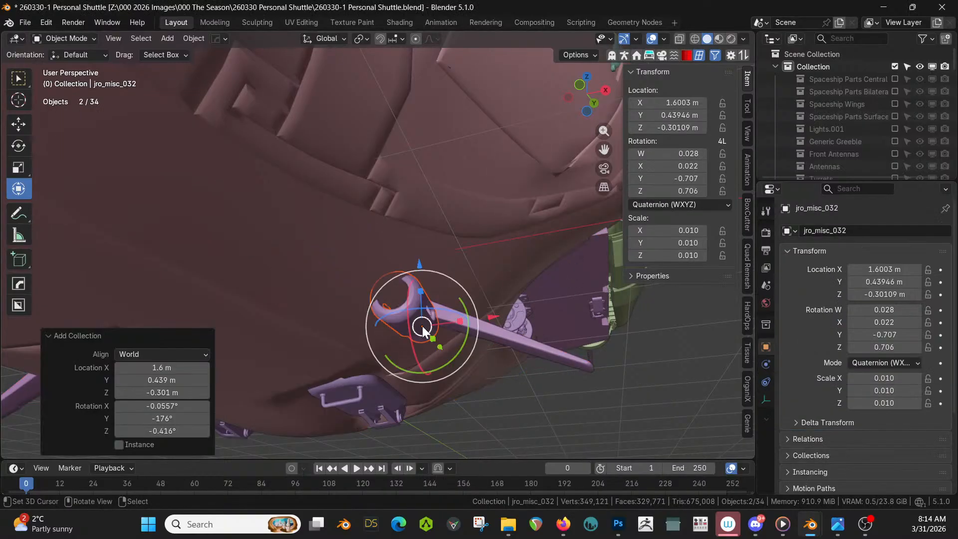
{"action": "middle_click_drag", "start_coordinate": [421, 324], "coordinate": [352, 269]}
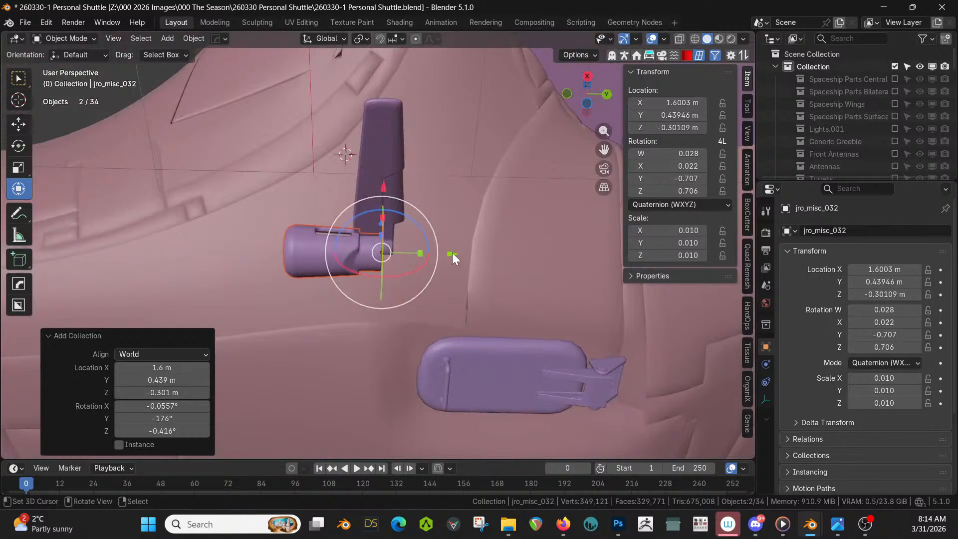
Enlarge the cylindrical part to a scale of 0.012 and move it about 0.30 m along Y and -0.05 m along X.
{"action": "left_click_drag", "start_coordinate": [451, 252], "coordinate": [493, 264]}
{"action": "key", "text": "s"}
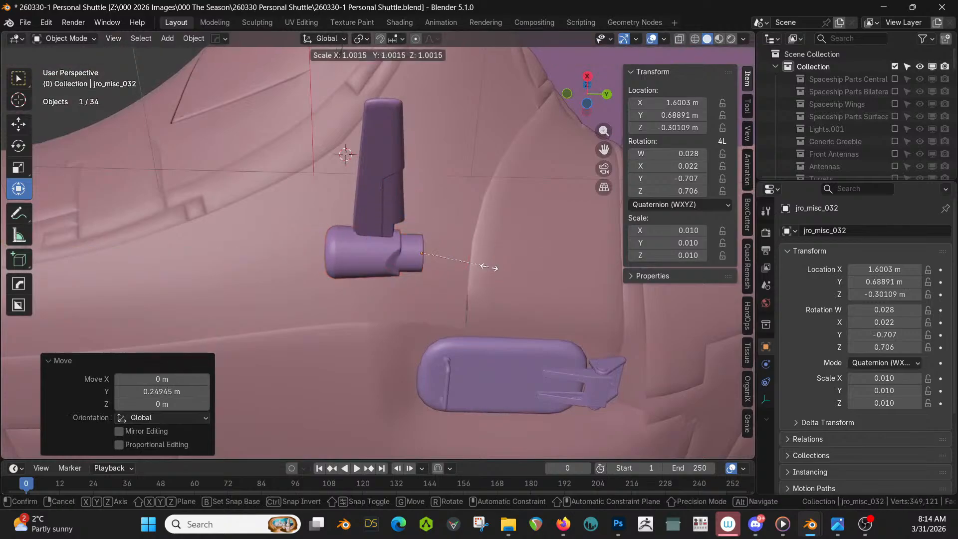
{"action": "left_click", "coordinate": [488, 264]}
{"action": "left_click_drag", "start_coordinate": [484, 256], "coordinate": [496, 252]}
{"action": "left_click_drag", "start_coordinate": [435, 190], "coordinate": [427, 200]}
Raise the cylindrical part about 0.084 m along the global Z axis into the hull.
{"action": "middle_click_drag", "start_coordinate": [427, 200], "coordinate": [519, 314]}
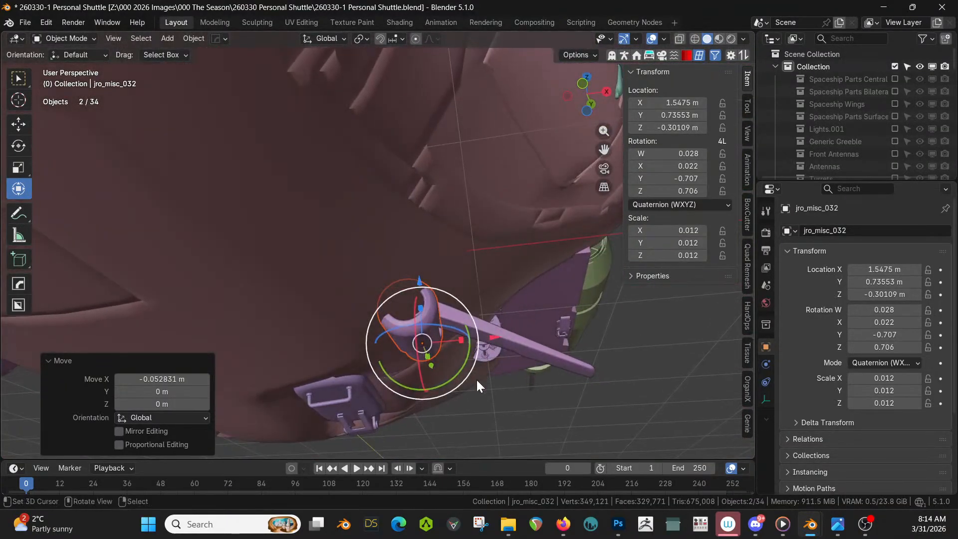
{"action": "middle_click_drag", "start_coordinate": [477, 384], "coordinate": [416, 401]}
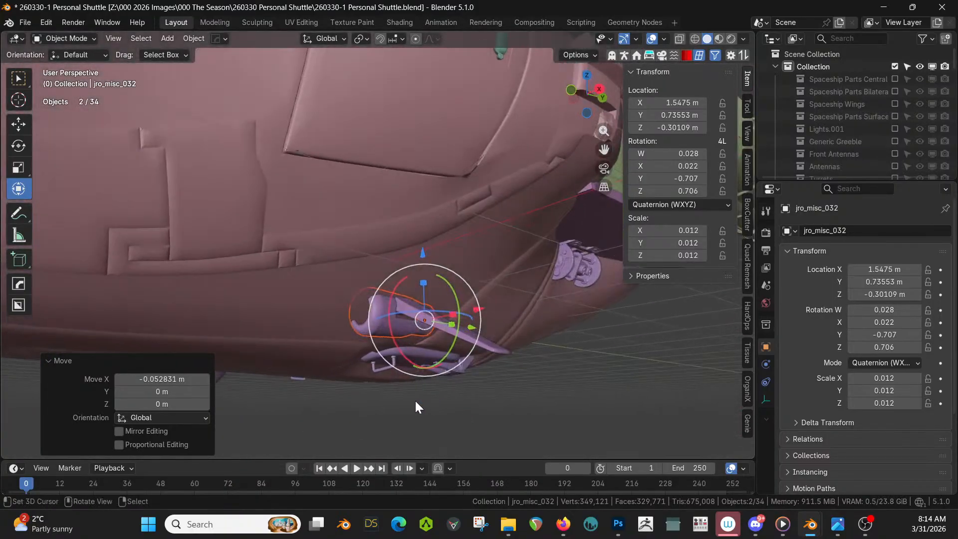
{"action": "key", "text": "g"}
{"action": "key", "text": "z"}
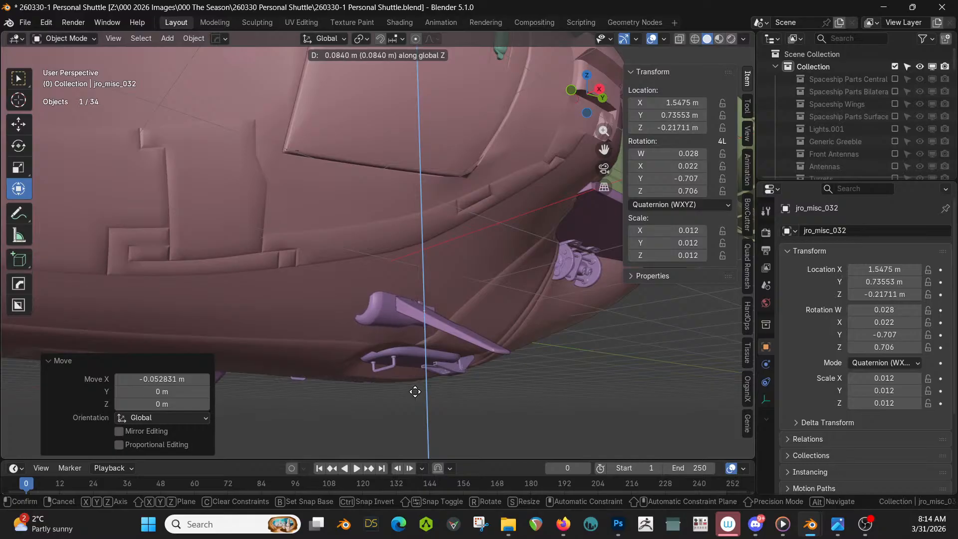
{"action": "left_click", "coordinate": [415, 392]}
Isolate the cylindrical part's mesh, fill the edge loop around its wide open end, and poke the new face.
{"action": "middle_click_drag", "start_coordinate": [415, 391], "coordinate": [441, 355]}
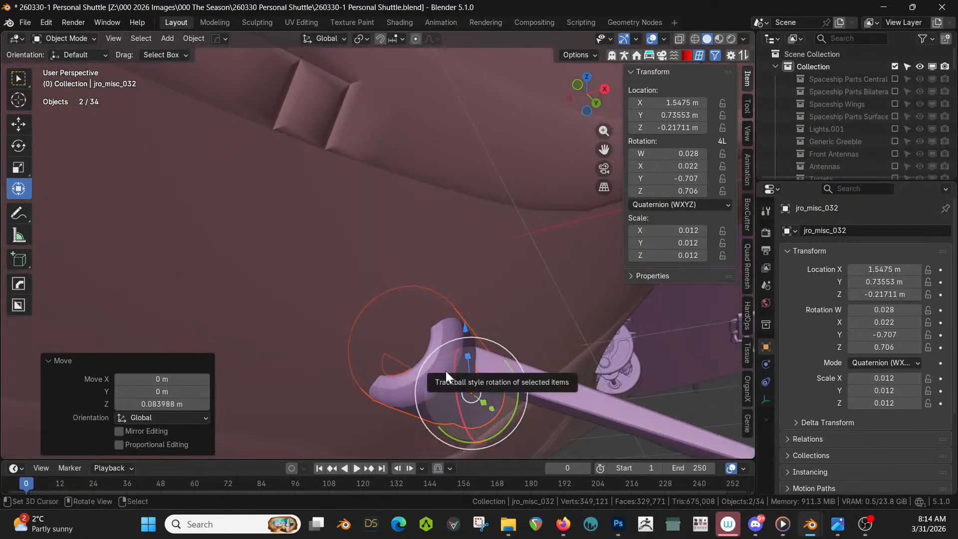
{"action": "right_click", "coordinate": [445, 371]}
{"action": "key", "text": "KP_Divide"}
{"action": "key", "text": "Tab"}
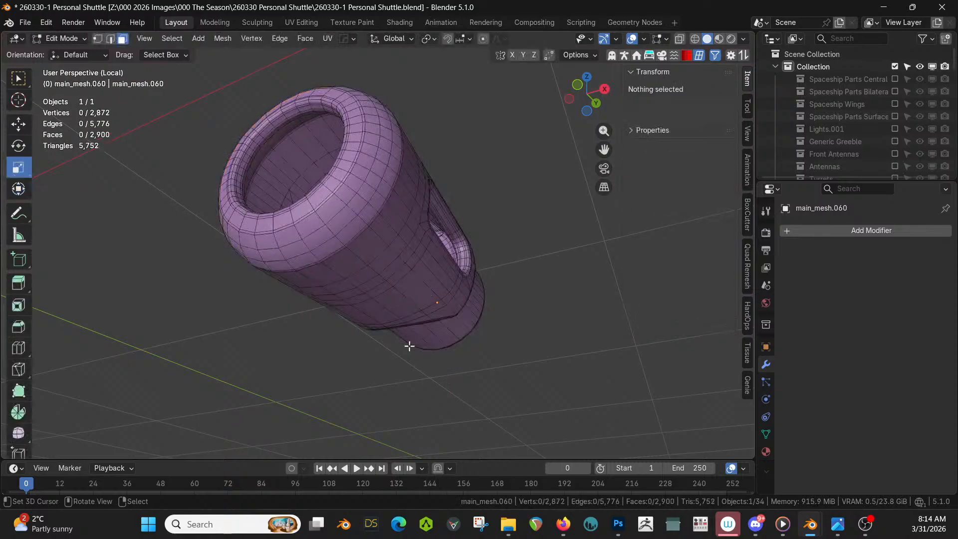
{"action": "middle_click_drag", "start_coordinate": [409, 346], "coordinate": [366, 365]}
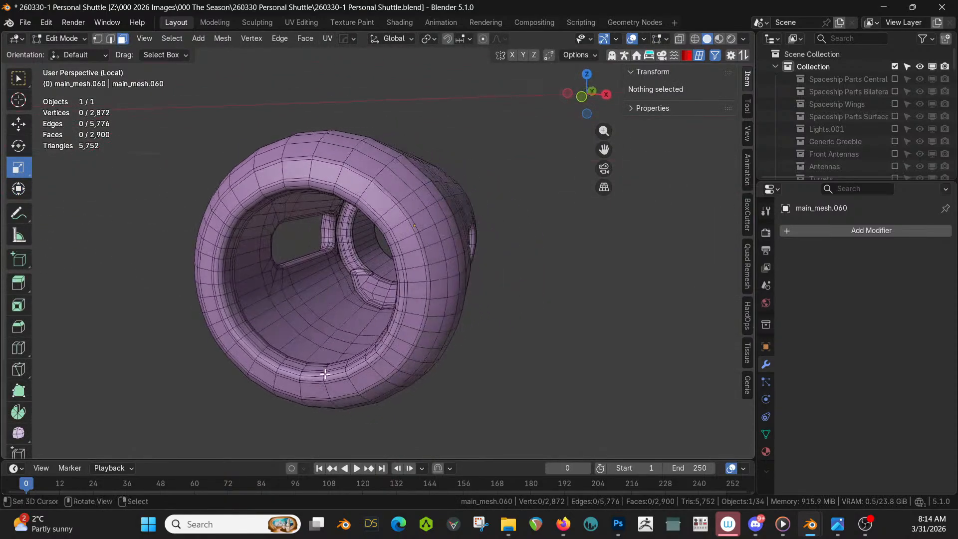
{"action": "key", "text": "2"}
{"action": "left_click", "coordinate": [271, 364], "text": "alt"}
{"action": "key", "text": "f"}
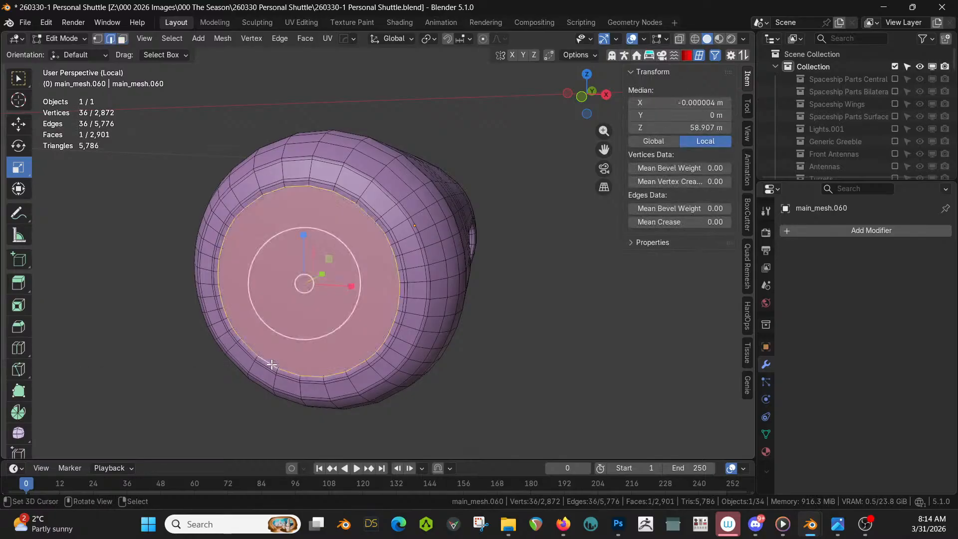
{"action": "left_click", "coordinate": [309, 40]}
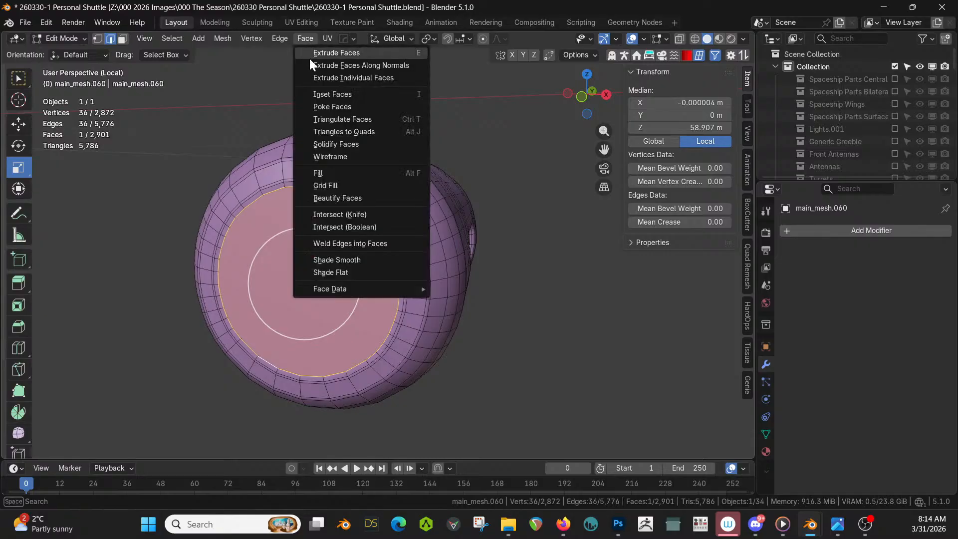
{"action": "left_click", "coordinate": [331, 106]}
Pull the poked face's centre vertex about -0.092 m along the global Y axis to form a cone.
{"action": "key", "text": "1"}
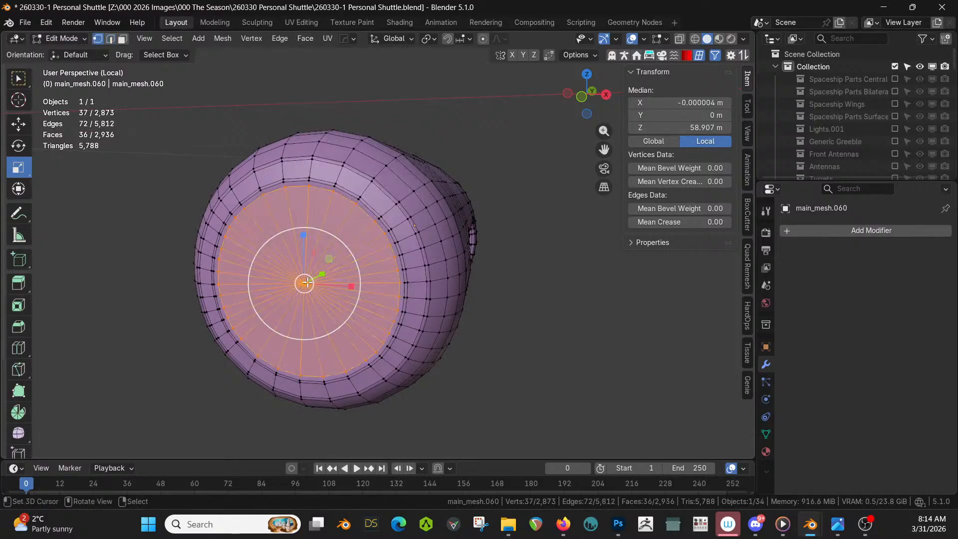
{"action": "left_click", "coordinate": [307, 282]}
{"action": "middle_click_drag", "start_coordinate": [306, 282], "coordinate": [282, 329]}
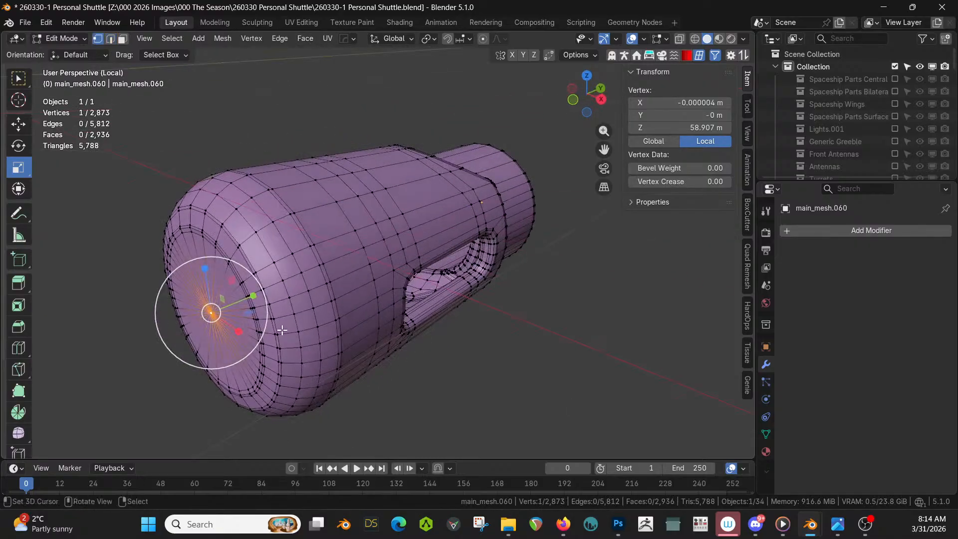
{"action": "key", "text": "g"}
{"action": "key", "text": "y"}
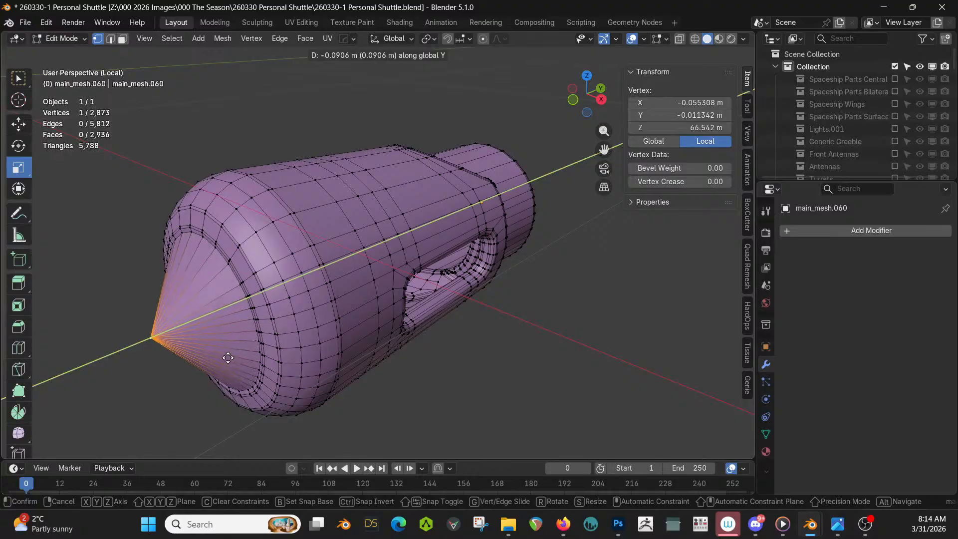
{"action": "left_click", "coordinate": [227, 358]}
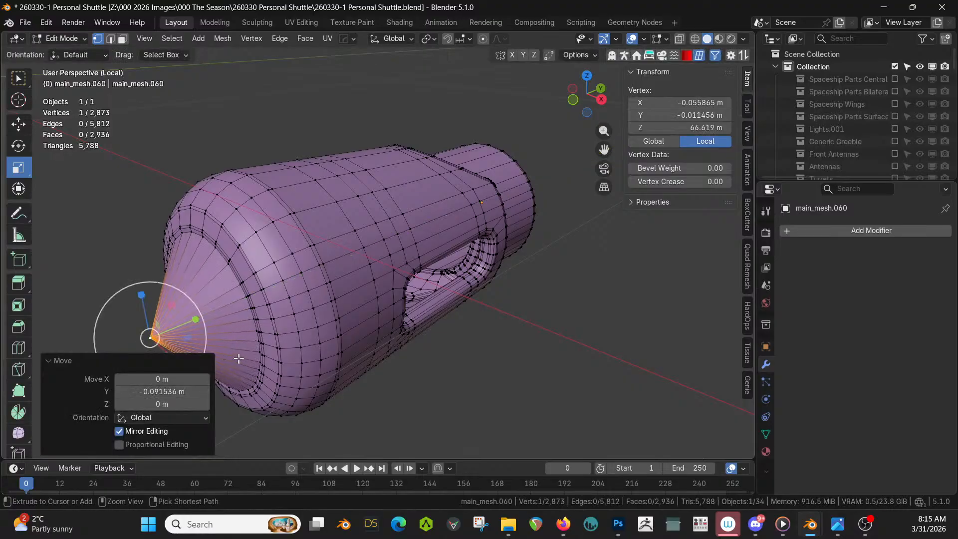
Bevel the cone's tip vertex with a width of about 4.57 m and 6 segments.
{"action": "key", "text": "ctrl+shift+b"}
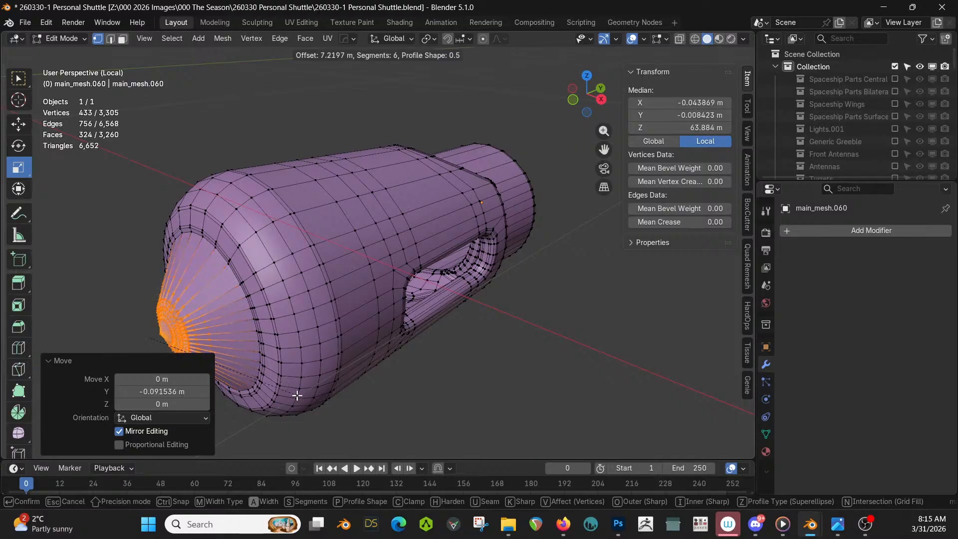
{"action": "left_click", "coordinate": [276, 385]}
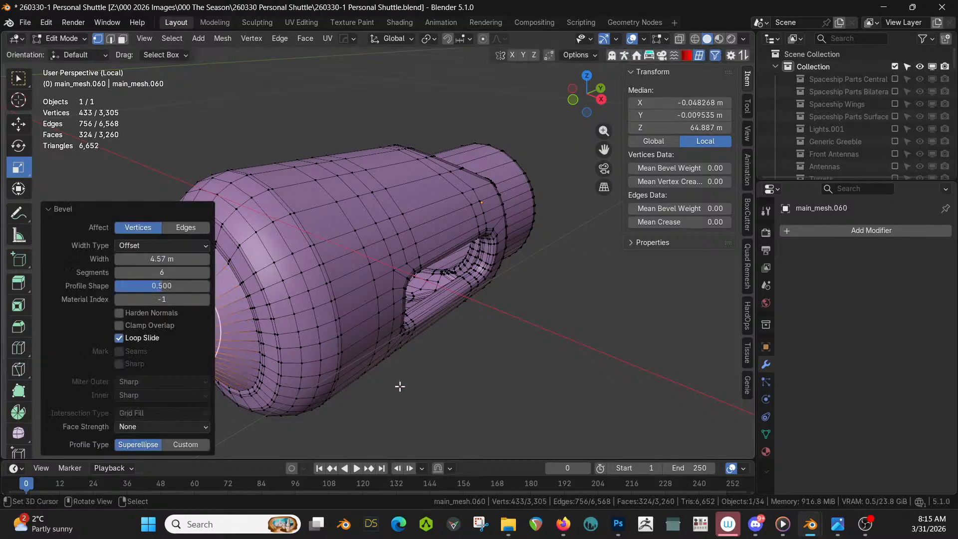
{"action": "middle_click_drag", "start_coordinate": [400, 386], "coordinate": [464, 352]}
Leave mesh editing and sharpen the cylindrical part with 30° sharpness and a 60° smooth angle.
{"action": "key", "text": "Tab"}
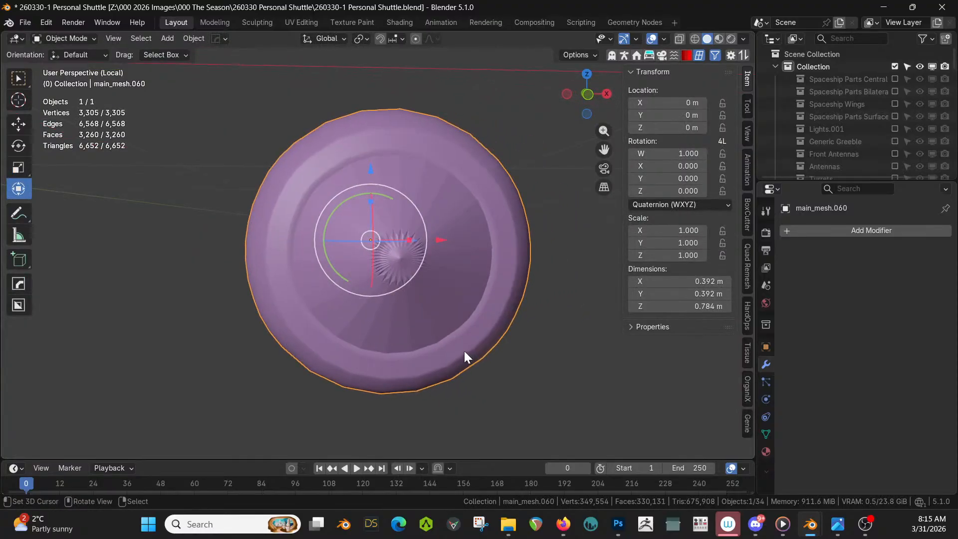
{"action": "key", "text": "q"}
{"action": "left_click", "coordinate": [403, 265]}
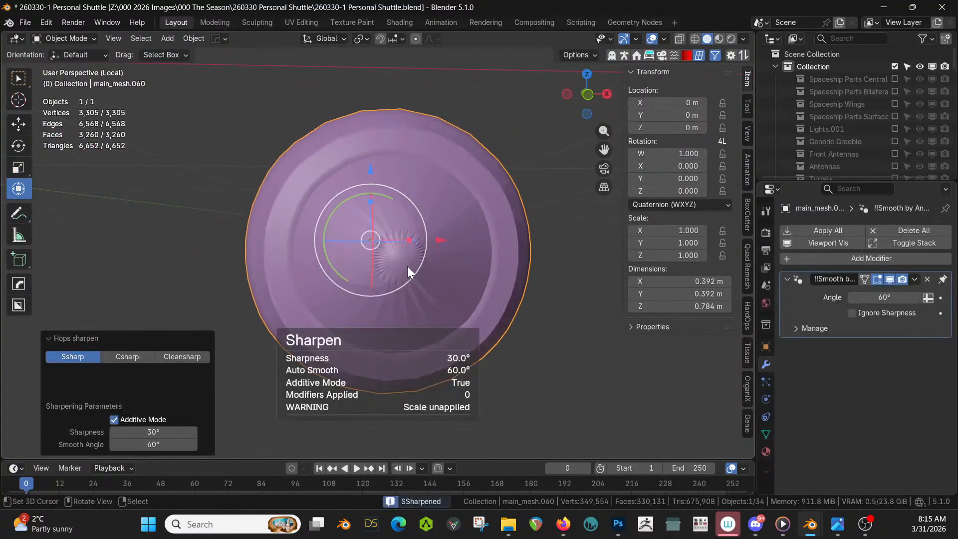
{"action": "middle_click_drag", "start_coordinate": [407, 265], "coordinate": [359, 288]}
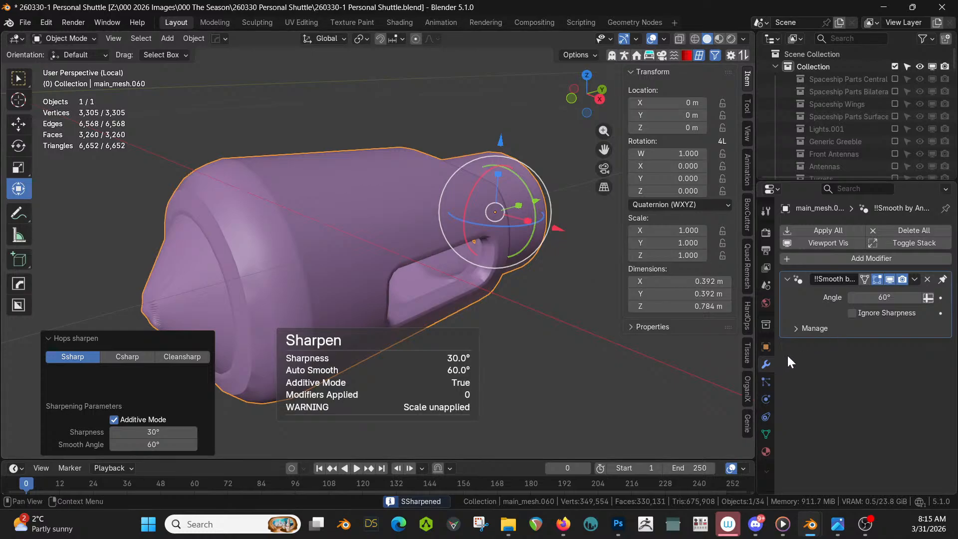
Clear the cylindrical part's custom normals data, sharpen it again at 30° with a 60° smooth angle, and leave the isolated view.
{"action": "left_click", "coordinate": [765, 343]}
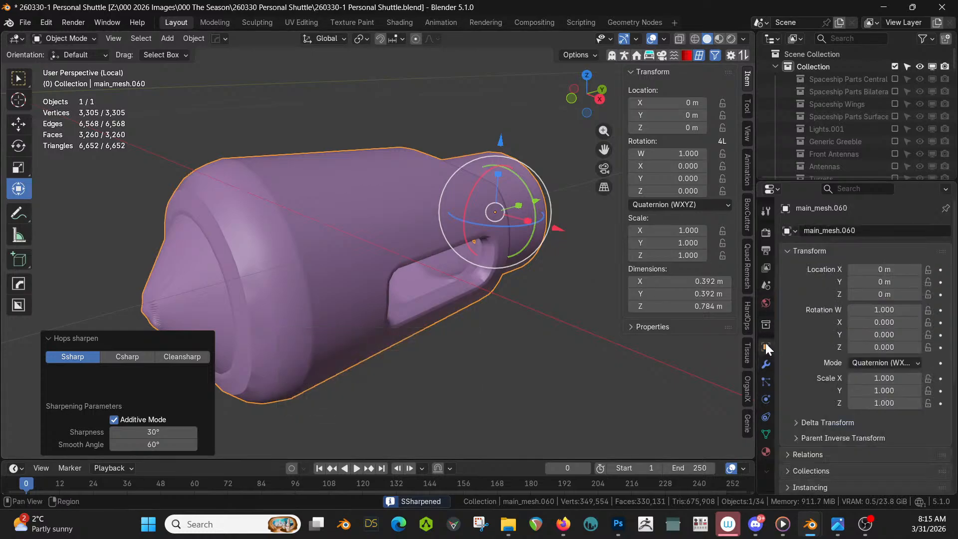
{"action": "scroll", "coordinate": [790, 351], "scroll_direction": "down", "scroll_amount": 6}
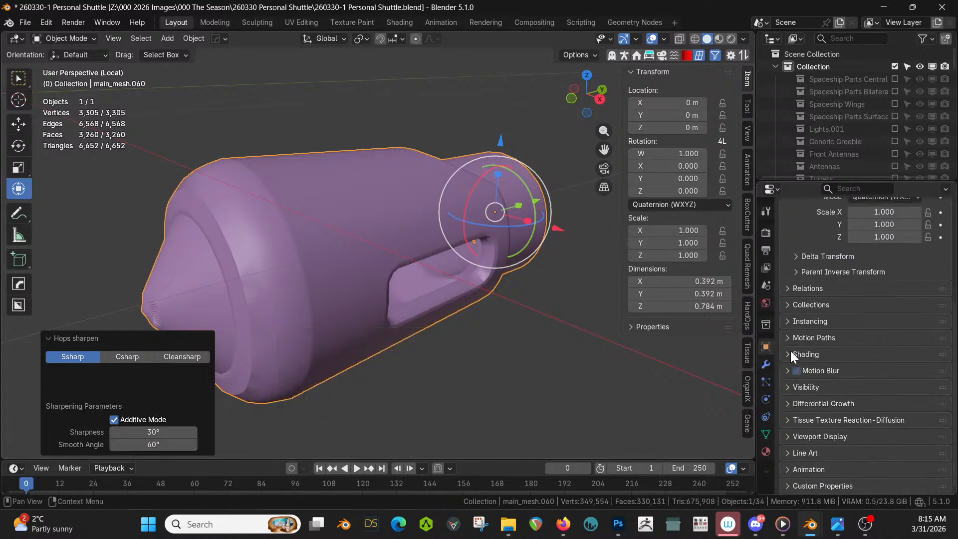
{"action": "scroll", "coordinate": [790, 351], "scroll_direction": "up", "scroll_amount": 3}
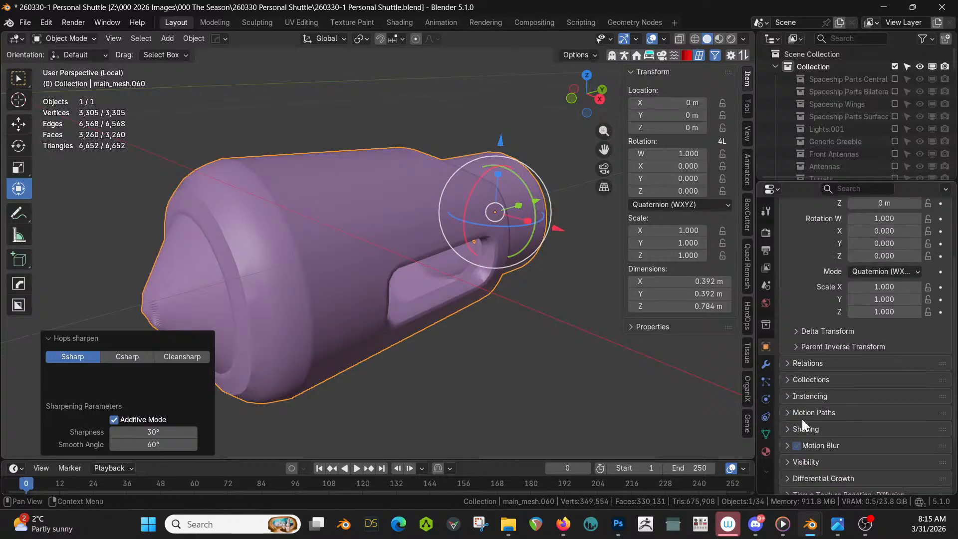
{"action": "scroll", "coordinate": [801, 418], "scroll_direction": "down", "scroll_amount": 3}
{"action": "left_click", "coordinate": [765, 434]}
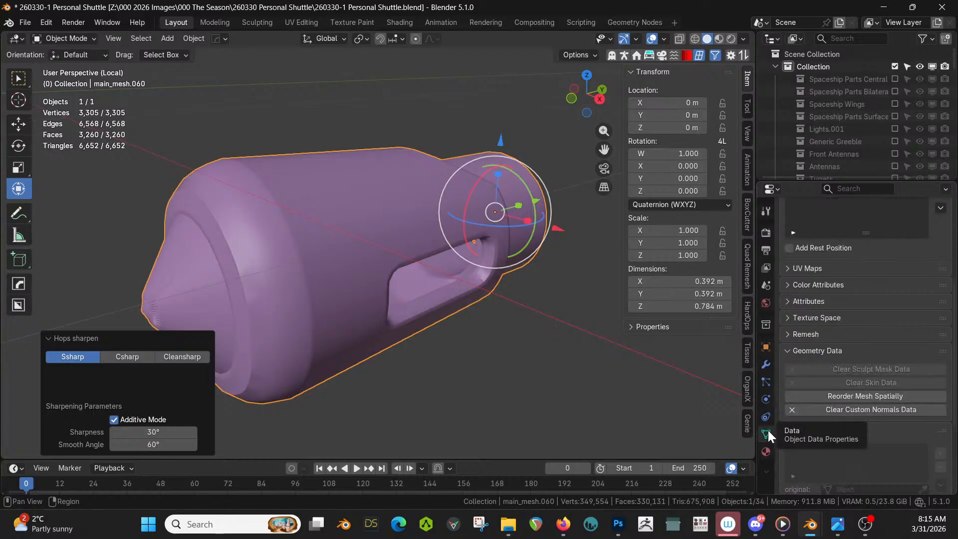
{"action": "scroll", "coordinate": [798, 336], "scroll_direction": "down", "scroll_amount": 3}
{"action": "scroll", "coordinate": [792, 335], "scroll_direction": "down", "scroll_amount": 3}
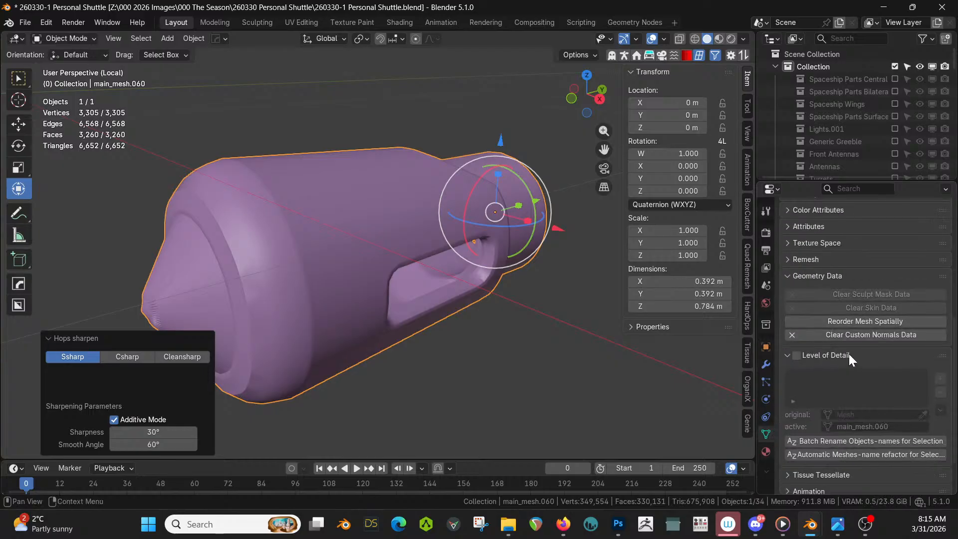
{"action": "left_click", "coordinate": [861, 333]}
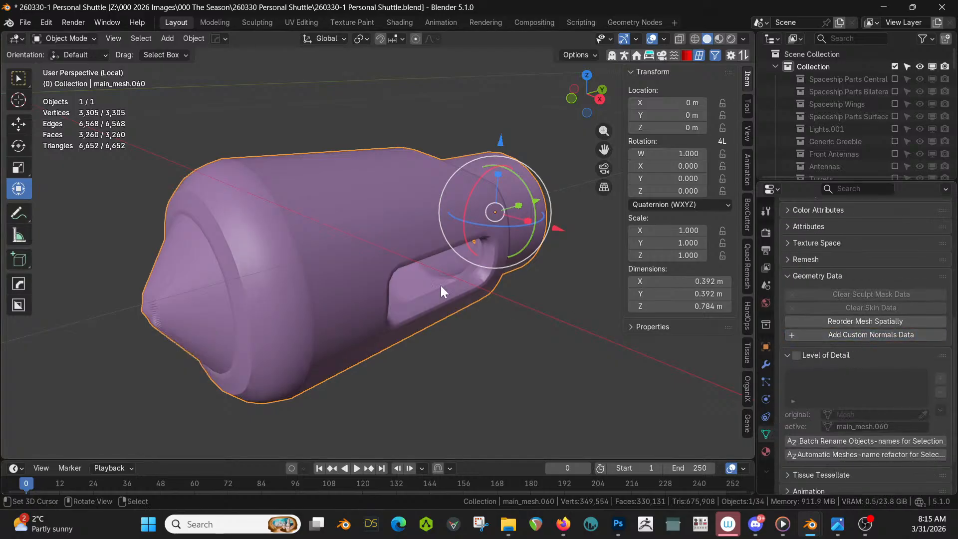
{"action": "key", "text": "q"}
{"action": "left_click", "coordinate": [361, 194]}
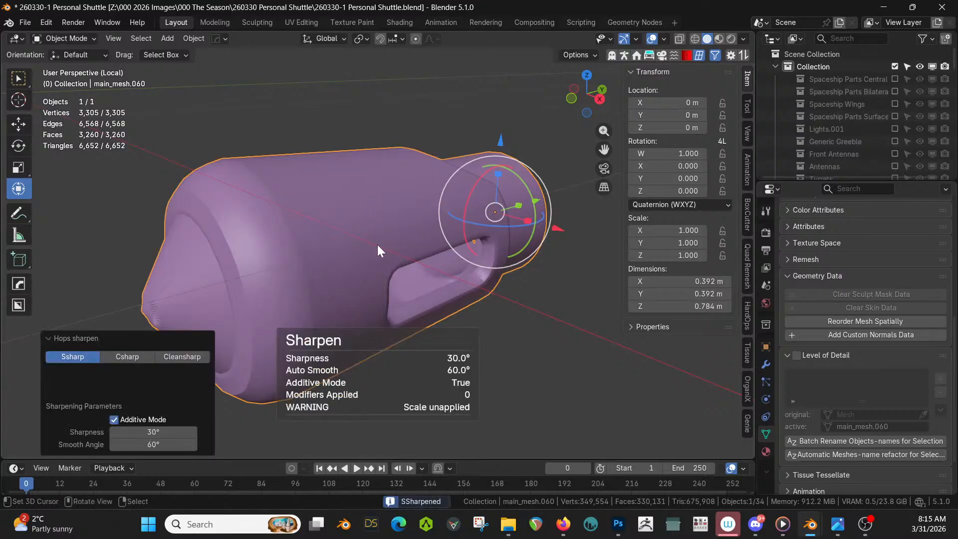
{"action": "key", "text": "KP_Divide"}
{"action": "middle_click_drag", "start_coordinate": [377, 244], "coordinate": [279, 324]}
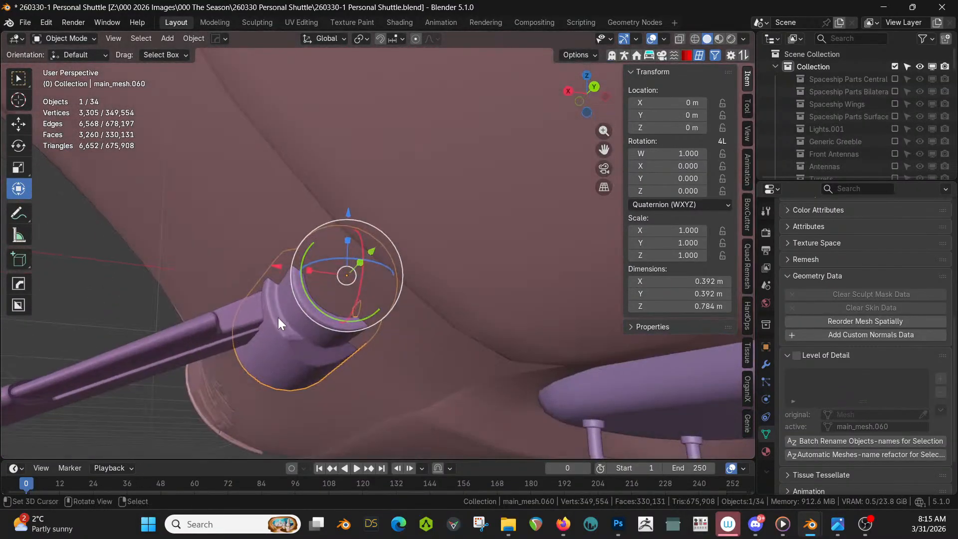
Isolate the cylindrical part, fill the inner edge loop of its remaining open end, then show the whole shuttle and save the file.
{"action": "key", "text": "KP_Divide"}
{"action": "middle_click_drag", "start_coordinate": [396, 263], "coordinate": [486, 298]}
{"action": "key", "text": "Tab"}
{"action": "scroll", "coordinate": [446, 276], "scroll_direction": "up", "scroll_amount": 2}
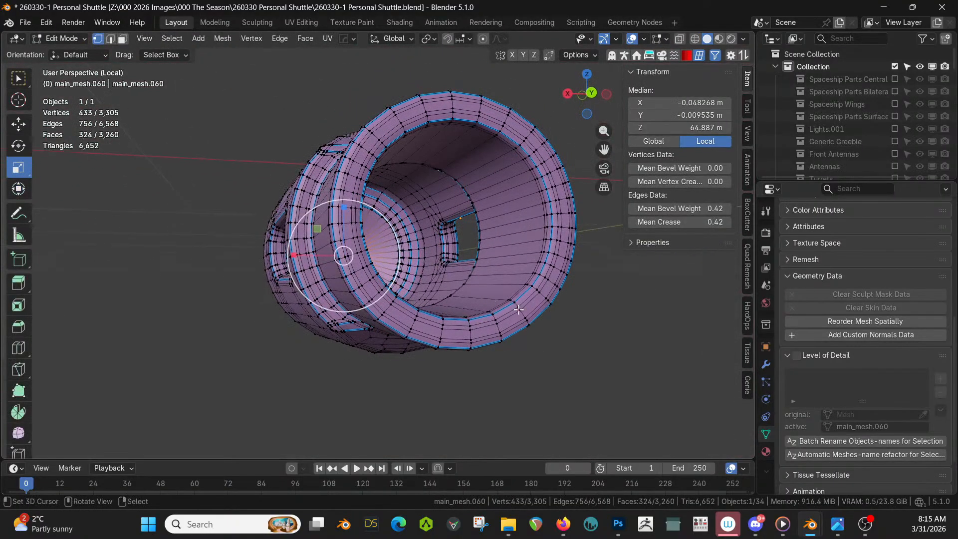
{"action": "key", "text": "3"}
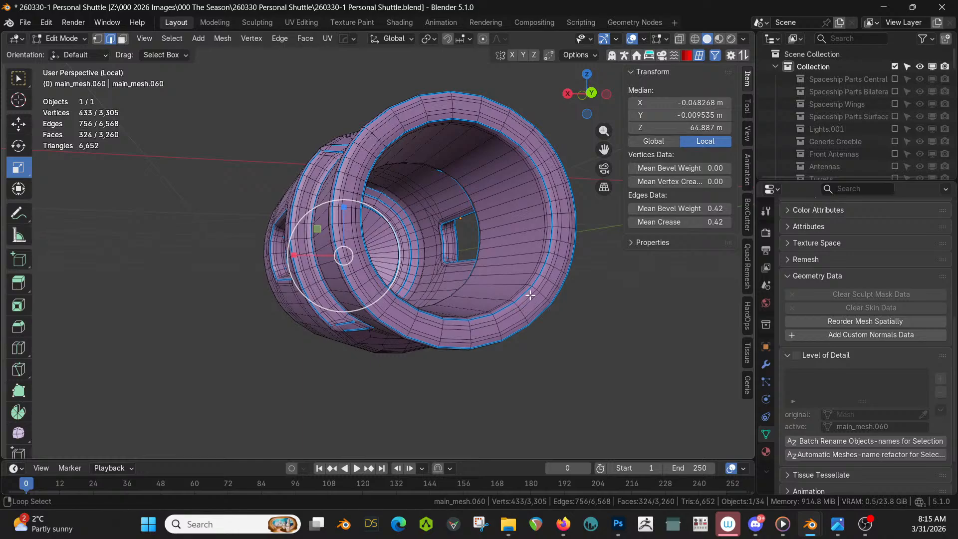
{"action": "left_click", "coordinate": [527, 292], "text": "alt+shift"}
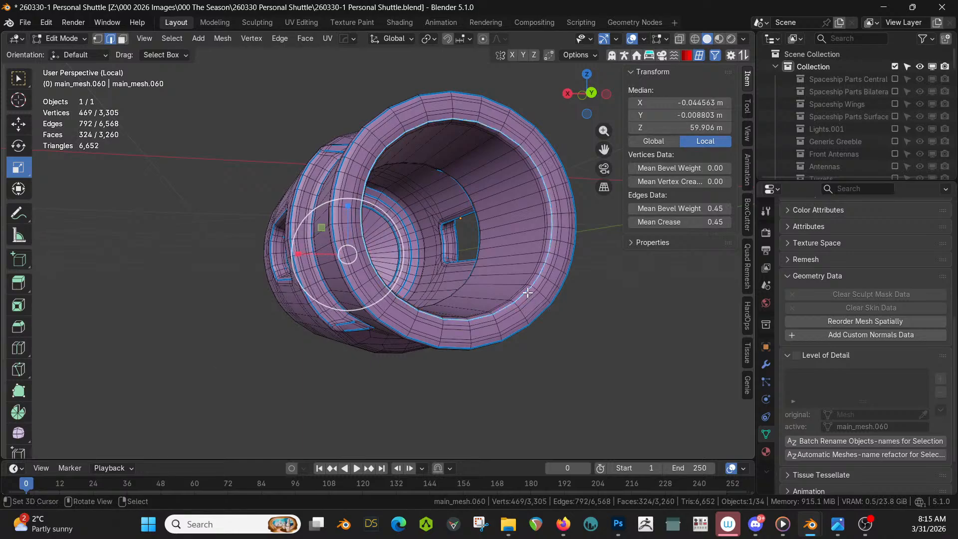
{"action": "left_click", "coordinate": [527, 292]}
{"action": "left_click", "coordinate": [527, 293], "text": "alt"}
{"action": "key", "text": "f"}
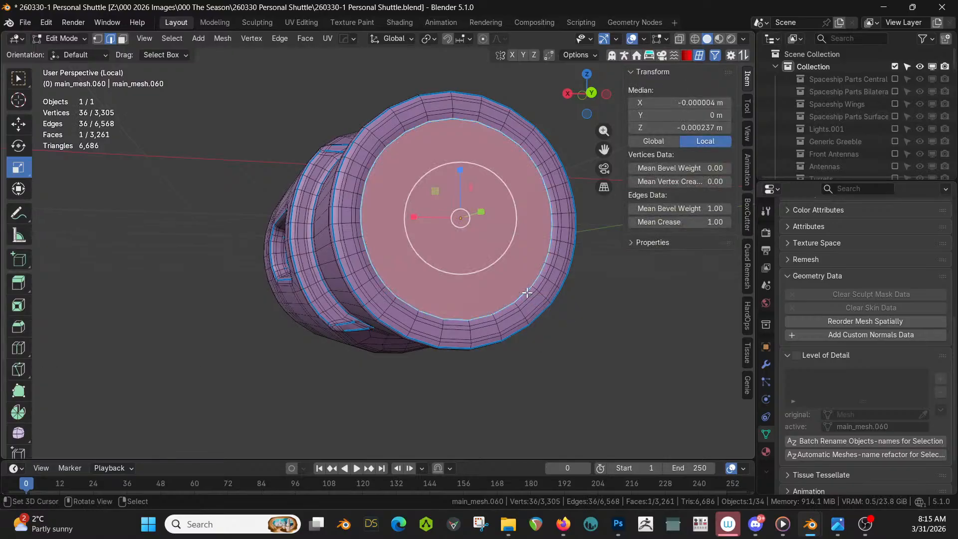
{"action": "middle_click_drag", "start_coordinate": [527, 293], "coordinate": [547, 303]}
{"action": "key", "text": "Tab"}
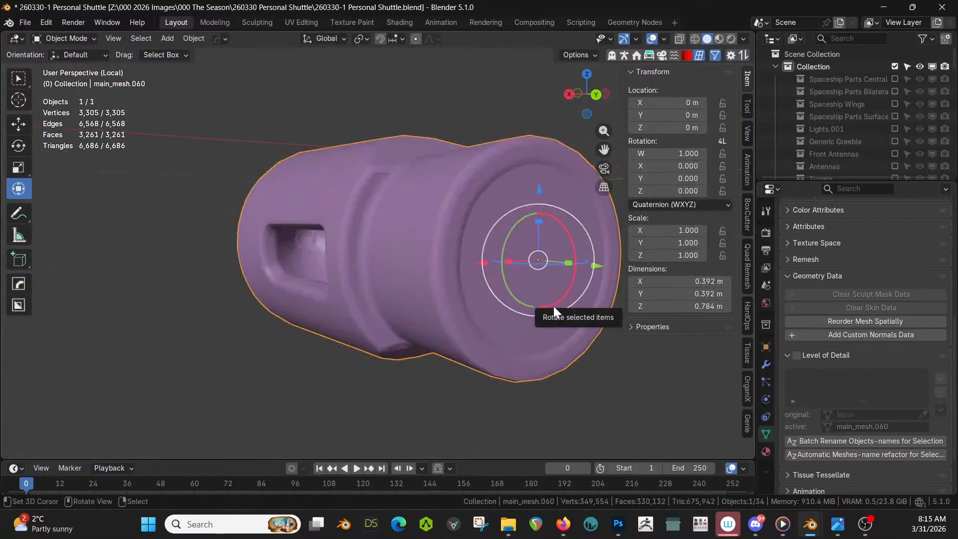
{"action": "key", "text": "KP_Divide"}
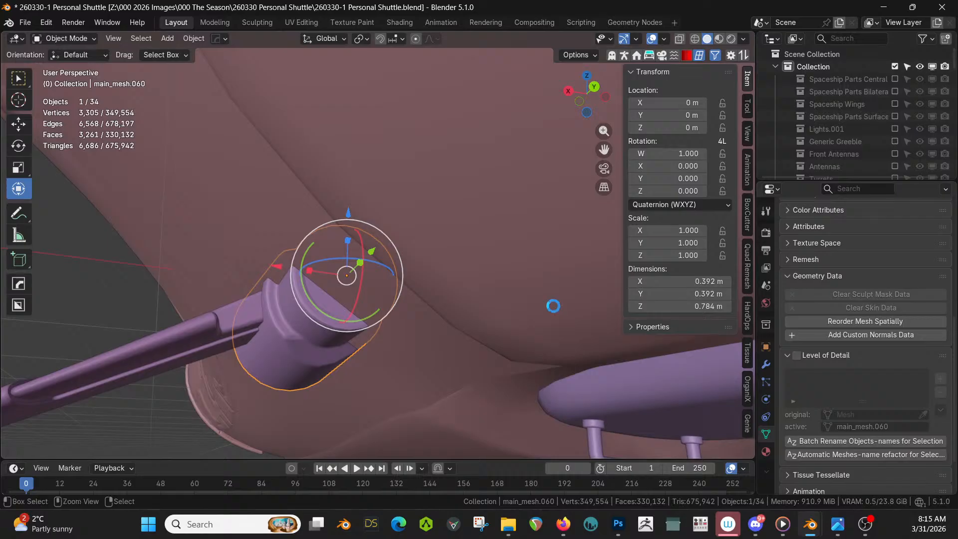
{"action": "key", "text": "ctrl+s"}
Mirror the cylindrical part along the X axis about the hull and save the file.
{"action": "middle_click_drag", "start_coordinate": [553, 306], "coordinate": [457, 300]}
{"action": "left_click", "coordinate": [433, 250], "text": "shift"}
{"action": "key", "text": "alt+x"}
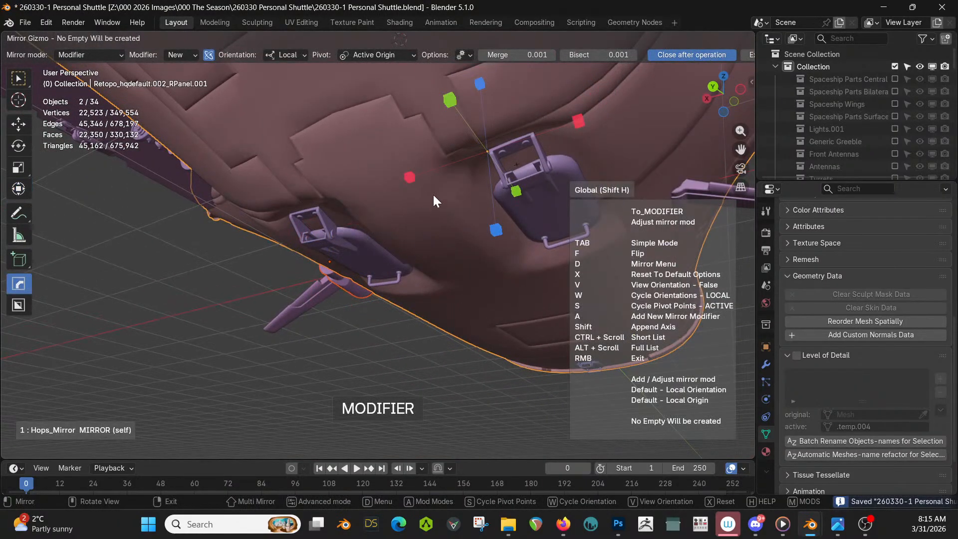
{"action": "left_click", "coordinate": [412, 175]}
{"action": "middle_click_drag", "start_coordinate": [455, 178], "coordinate": [157, 289]}
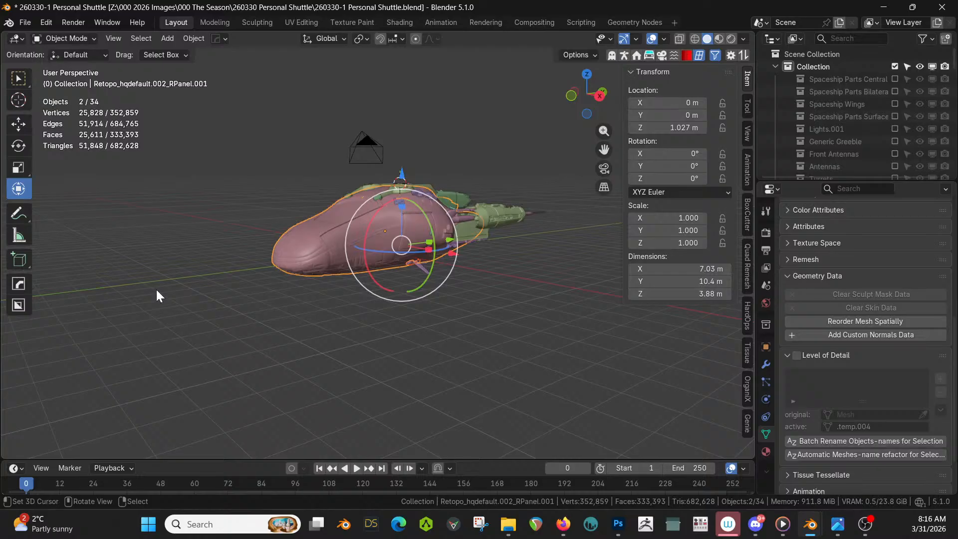
{"action": "key", "text": "ctrl+s"}
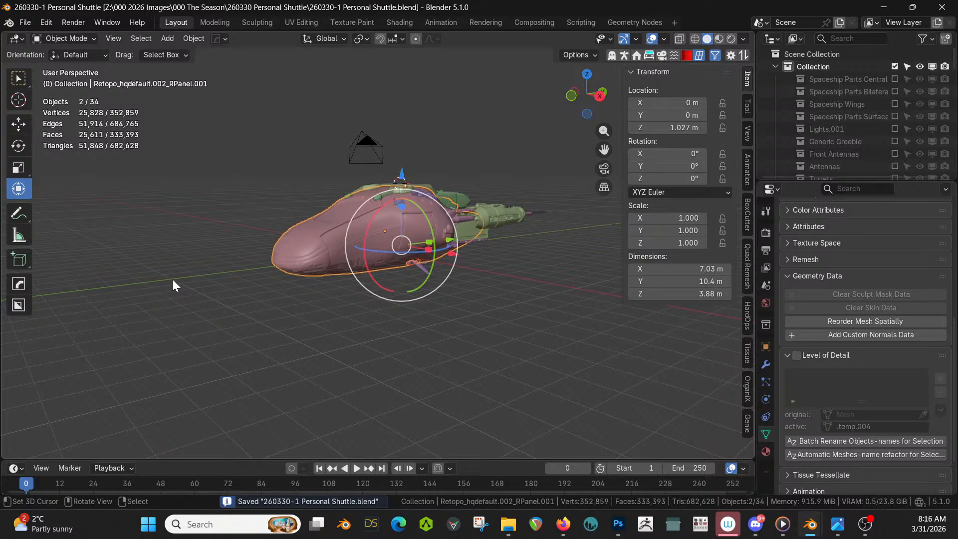
Display the shuttle in rendered shading and examine its nose, side and engines.
{"action": "key", "text": "z"}
{"action": "key", "text": "r"}
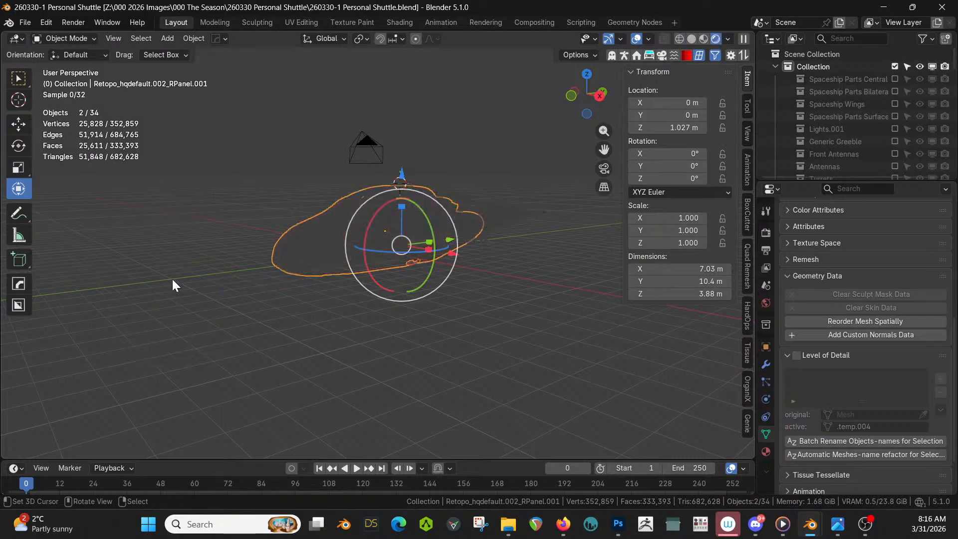
{"action": "middle_click_drag", "start_coordinate": [426, 177], "coordinate": [334, 283]}
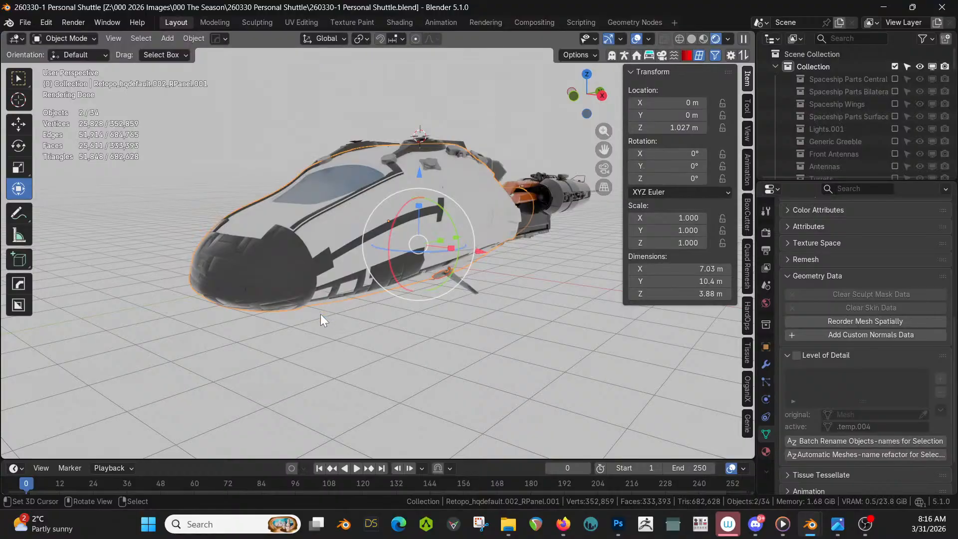
{"action": "middle_click_drag", "start_coordinate": [398, 310], "coordinate": [351, 306]}
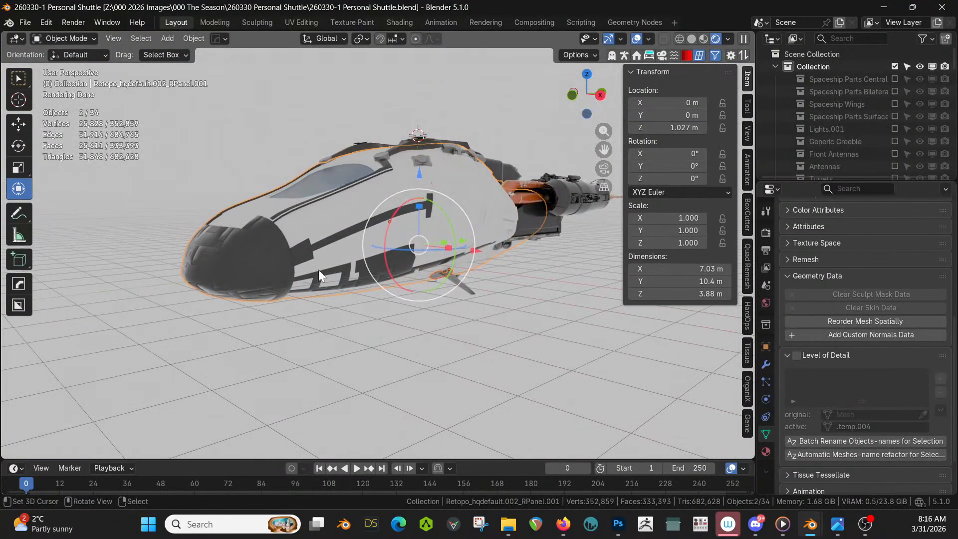
Select the engine and display its material in the Shading workspace with rendered viewport shading.
{"action": "left_click", "coordinate": [241, 256]}
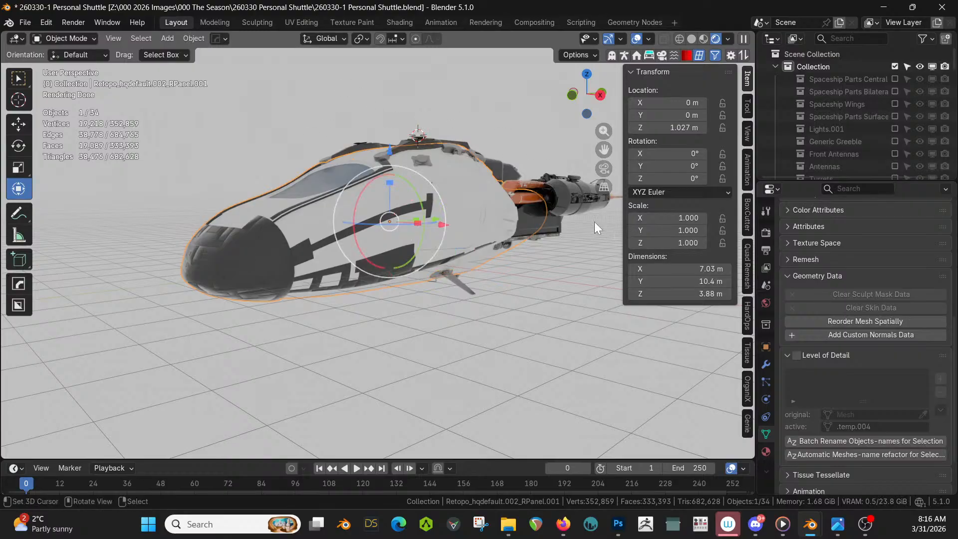
{"action": "left_click", "coordinate": [565, 184]}
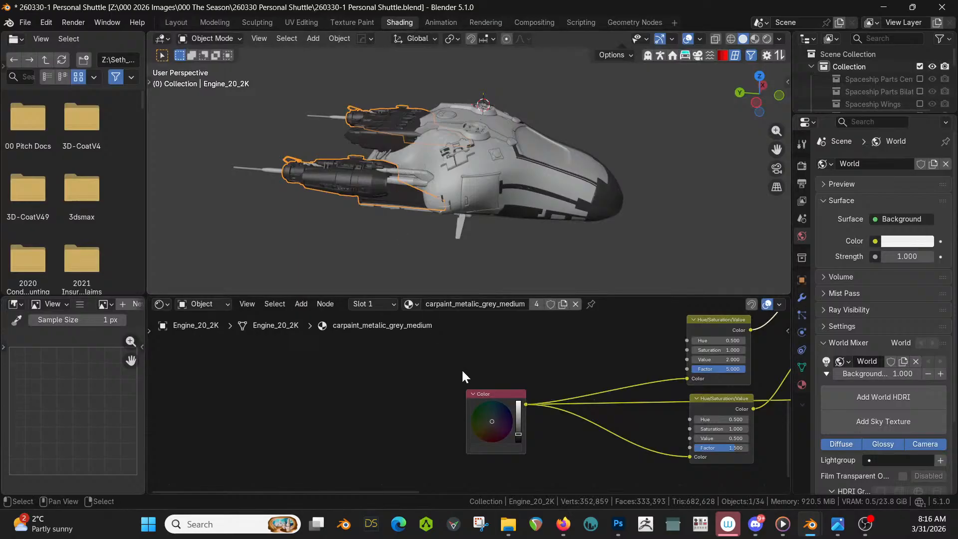
{"action": "key", "text": "z"}
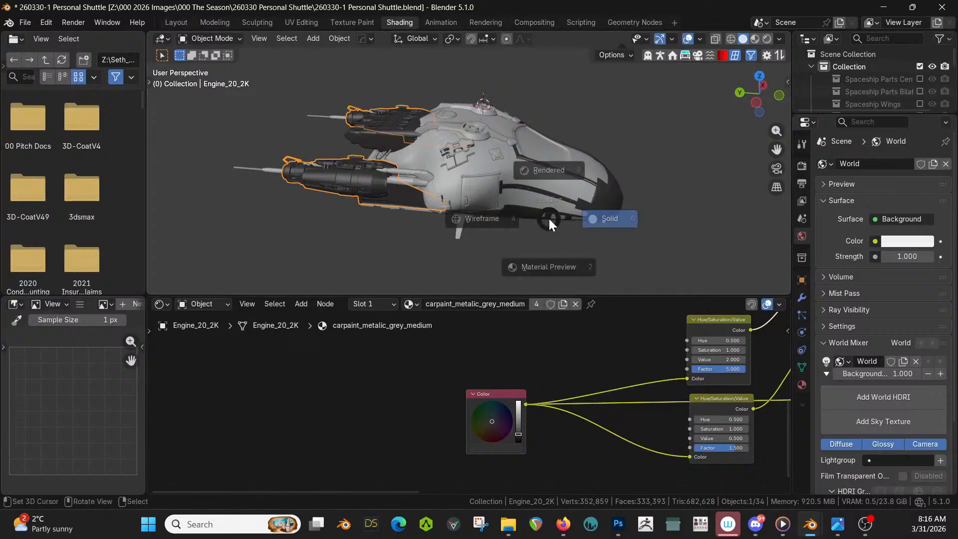
{"action": "key", "text": "8"}
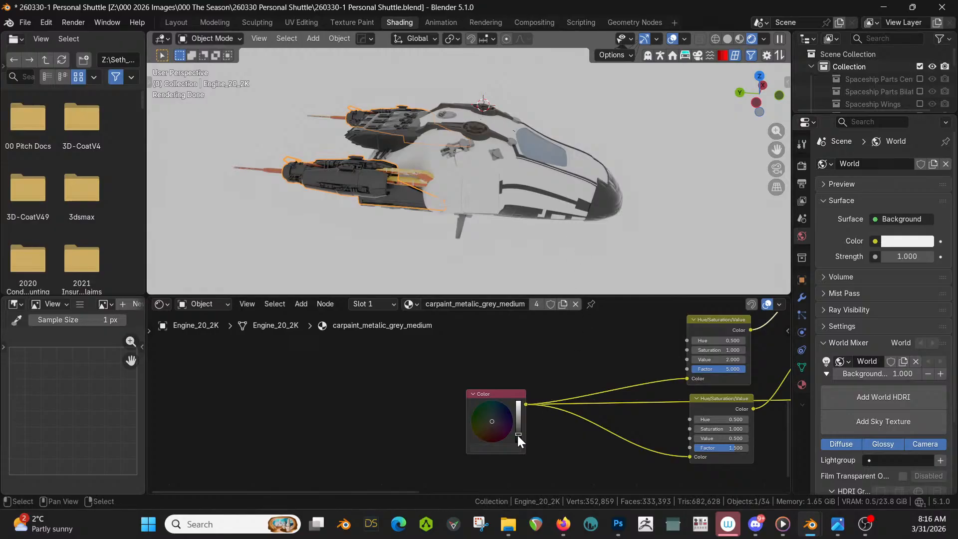
Lighten the carpaint_metalic_grey_medium paint by raising the brightness of its Color node to a mid grey.
{"action": "left_click_drag", "start_coordinate": [517, 434], "coordinate": [518, 425]}
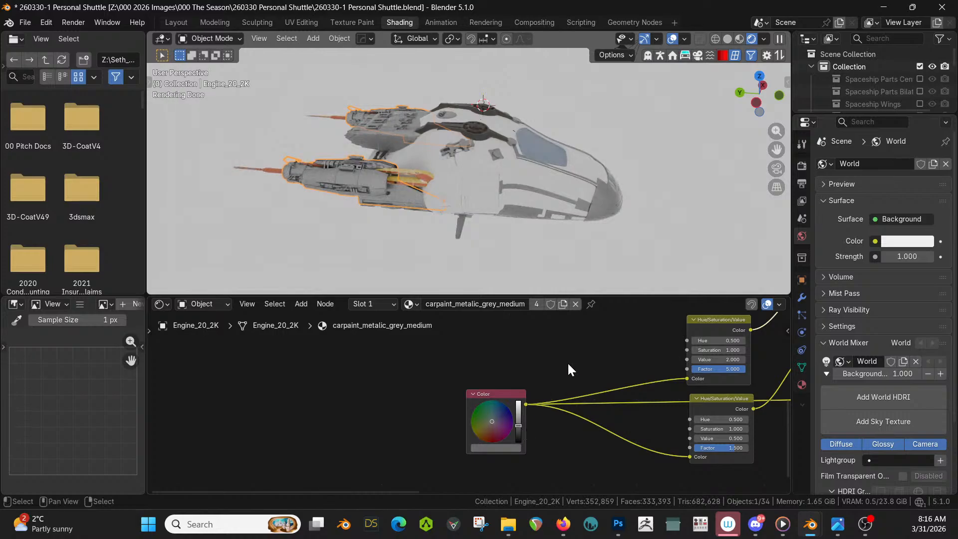
{"action": "middle_click_drag", "start_coordinate": [611, 347], "coordinate": [224, 509]}
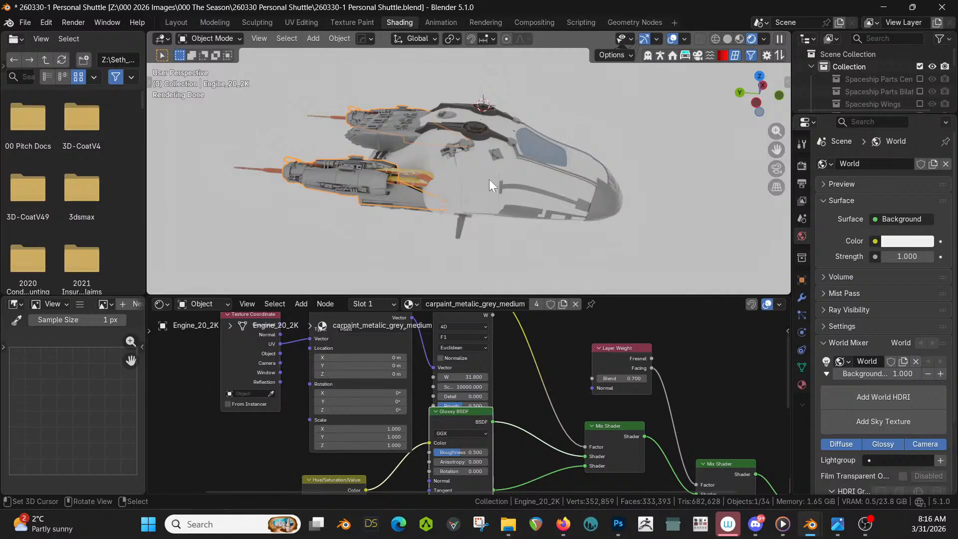
Assign carpaint_metalic_brown to all hull faces that use Material.002.
{"action": "middle_click_drag", "start_coordinate": [513, 223], "coordinate": [439, 223]}
{"action": "left_click", "coordinate": [418, 163]}
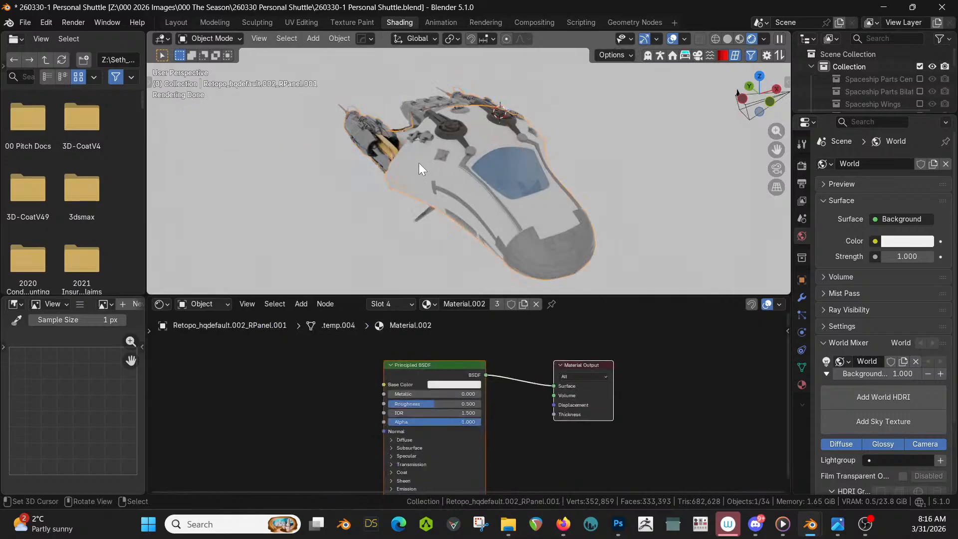
{"action": "left_click", "coordinate": [802, 384]}
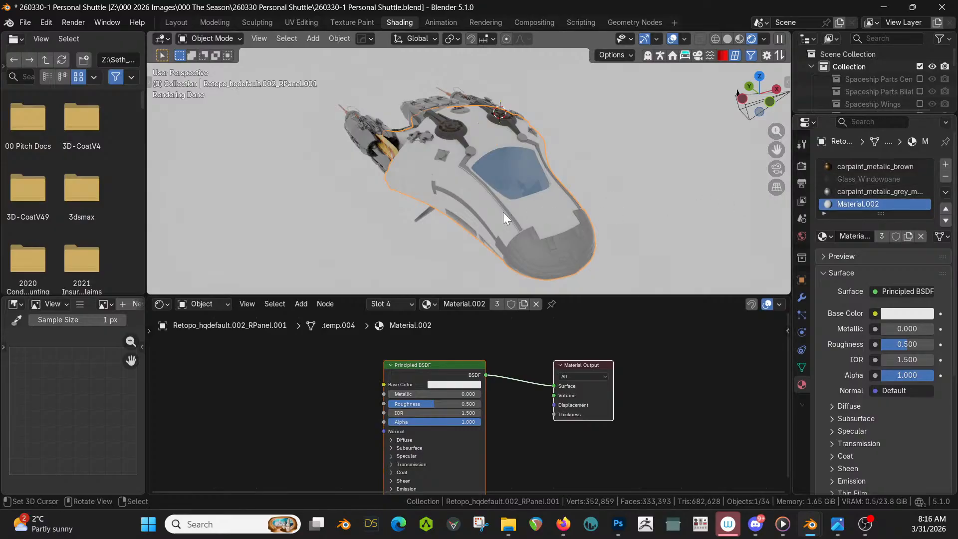
{"action": "key", "text": "Tab"}
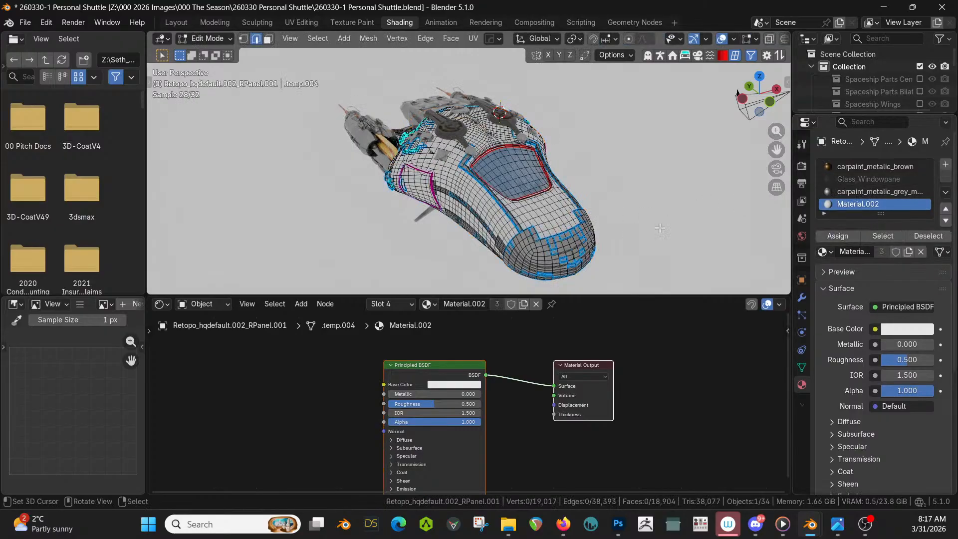
{"action": "left_click", "coordinate": [883, 236]}
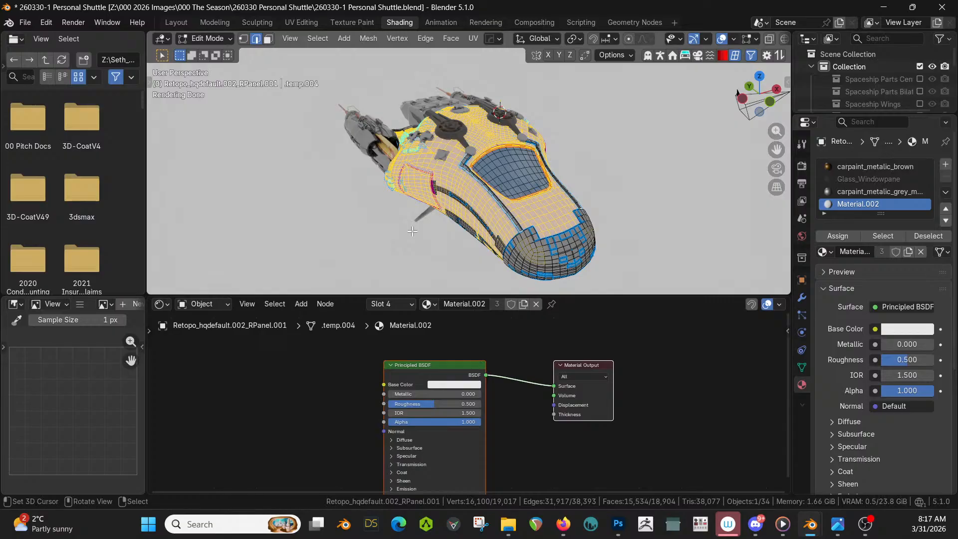
{"action": "left_click", "coordinate": [870, 166]}
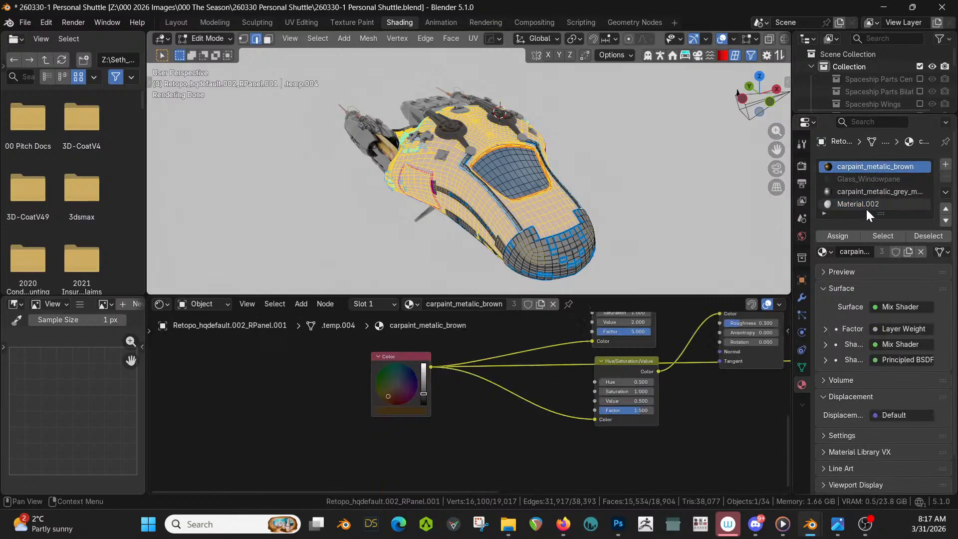
{"action": "left_click", "coordinate": [834, 235]}
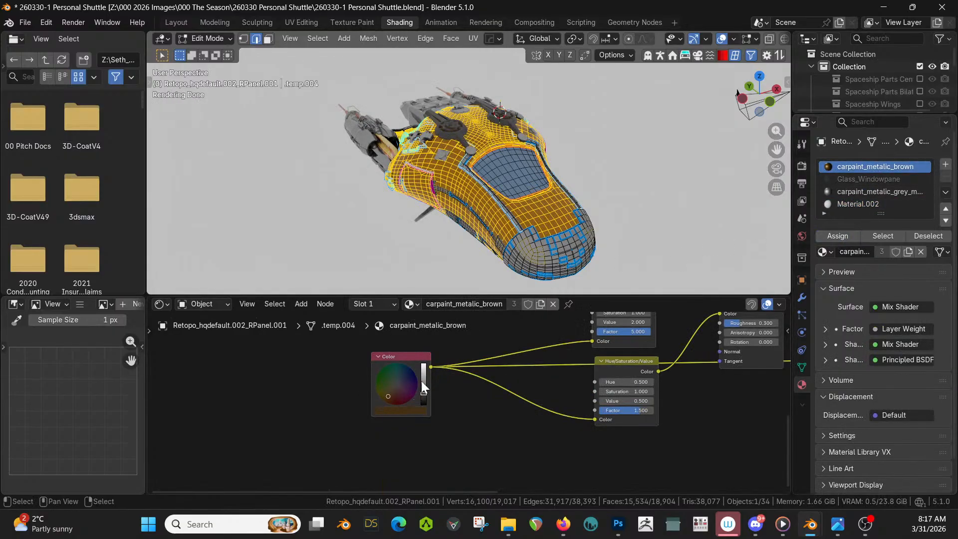
Recolor the hull's carpaint_metalic_brown material to a muted sage green with medium brightness in its Color node.
{"action": "left_click_drag", "start_coordinate": [421, 381], "coordinate": [422, 365]}
{"action": "key", "text": "Tab"}
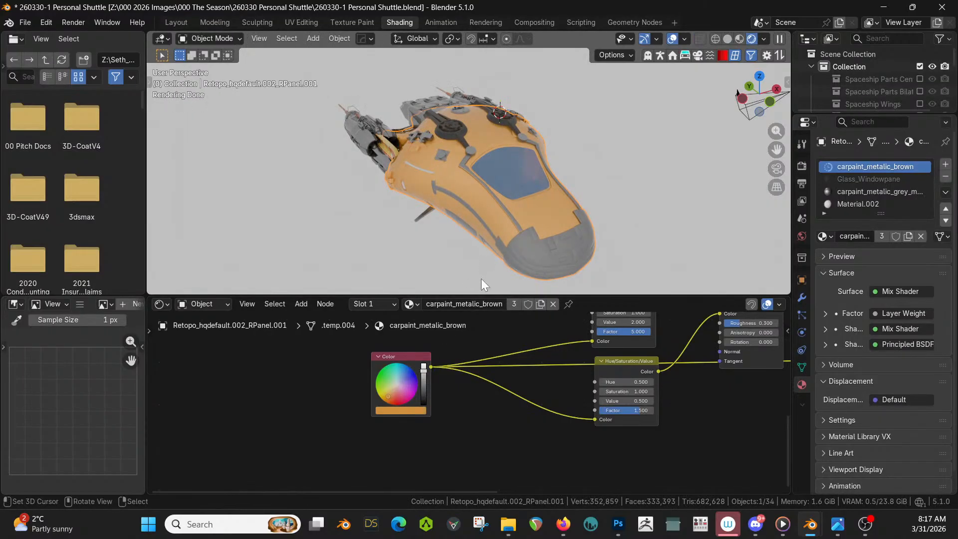
{"action": "middle_click_drag", "start_coordinate": [481, 279], "coordinate": [517, 207]}
{"action": "scroll", "coordinate": [423, 386], "scroll_direction": "up", "scroll_amount": 1}
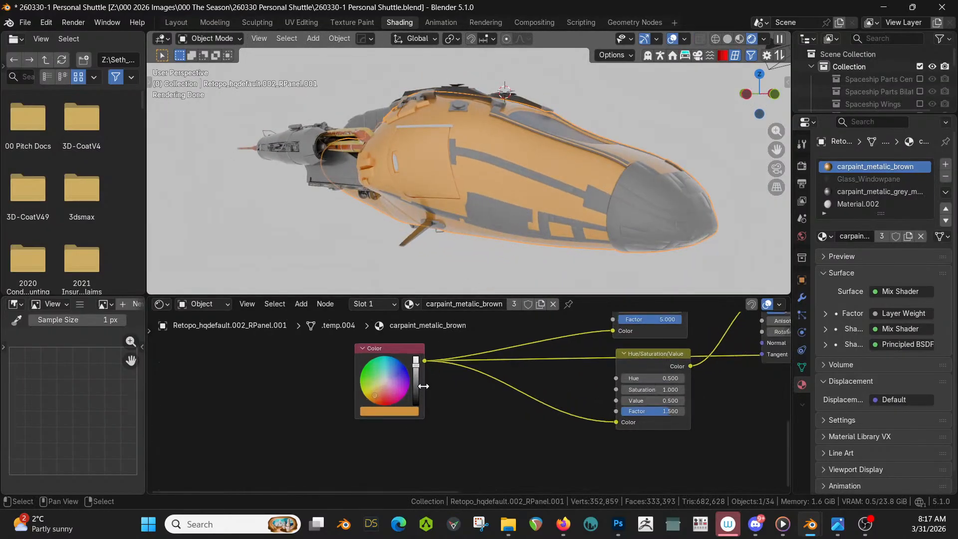
{"action": "mouse_move", "coordinate": [378, 388]}
{"action": "left_mouse_down"}
{"action": "mouse_move", "coordinate": [378, 377]}
{"action": "mouse_move", "coordinate": [416, 376]}
{"action": "left_mouse_up"}
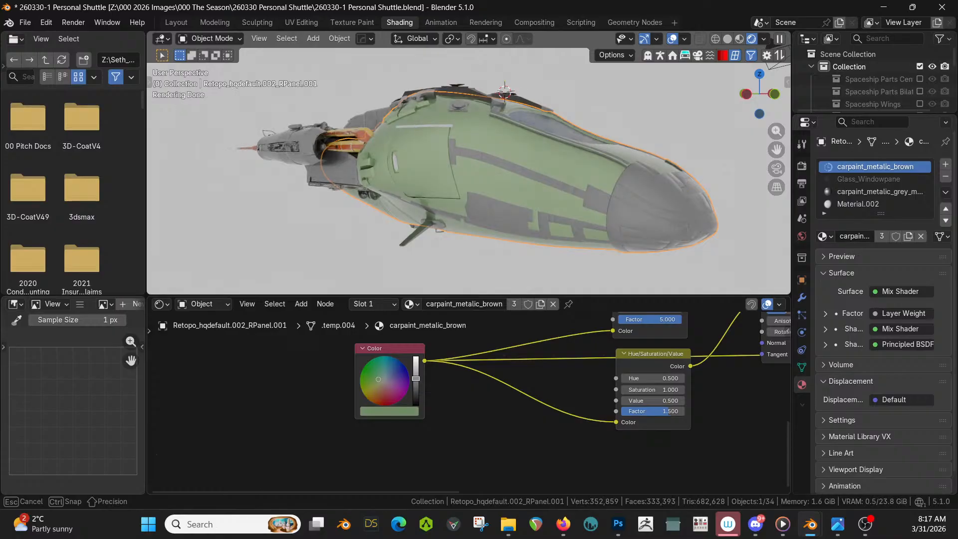
{"action": "left_click_drag", "start_coordinate": [415, 379], "coordinate": [415, 381]}
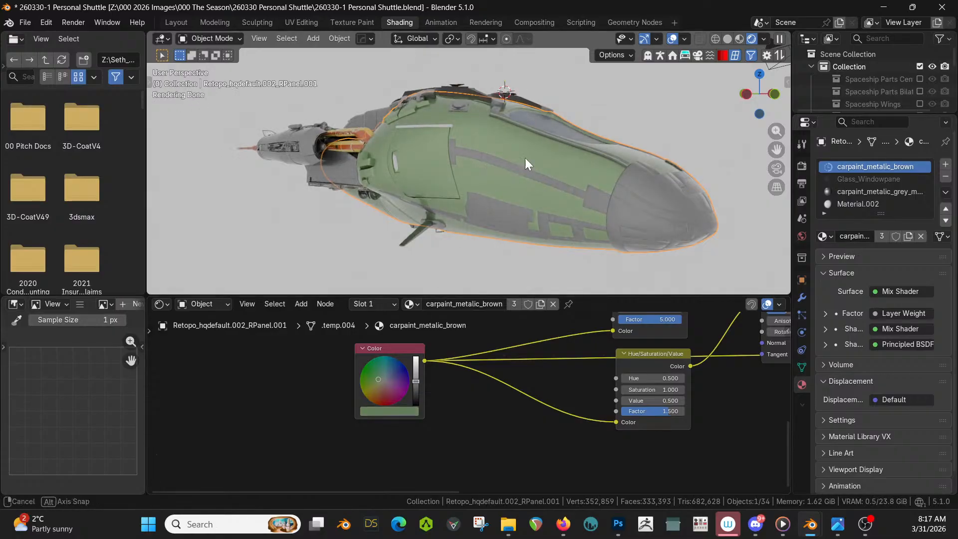
Link the engine's carpaint_metalic_grey_medium material to the strip above the side door and to the orange horizontal antennas.
{"action": "middle_click_drag", "start_coordinate": [524, 157], "coordinate": [379, 174]}
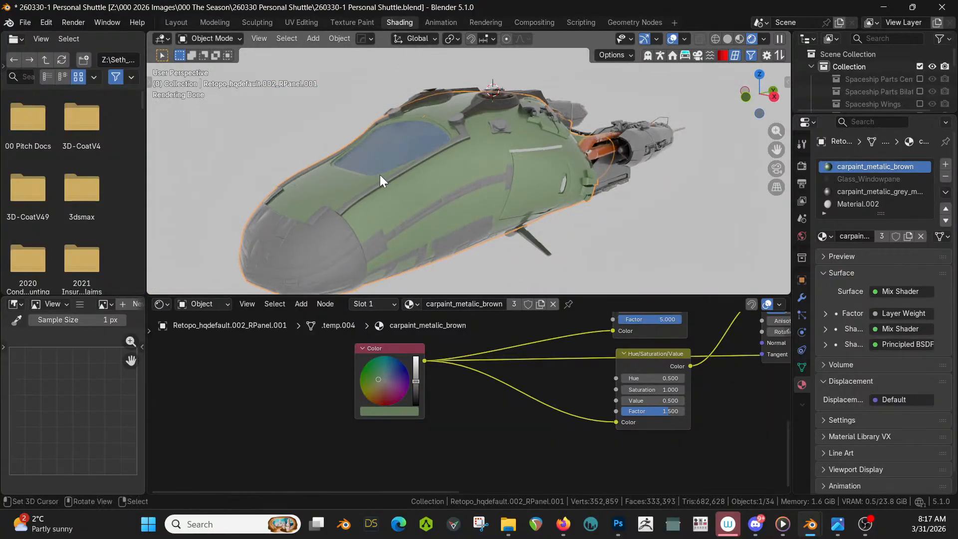
{"action": "scroll", "coordinate": [374, 224], "scroll_direction": "up", "scroll_amount": 5}
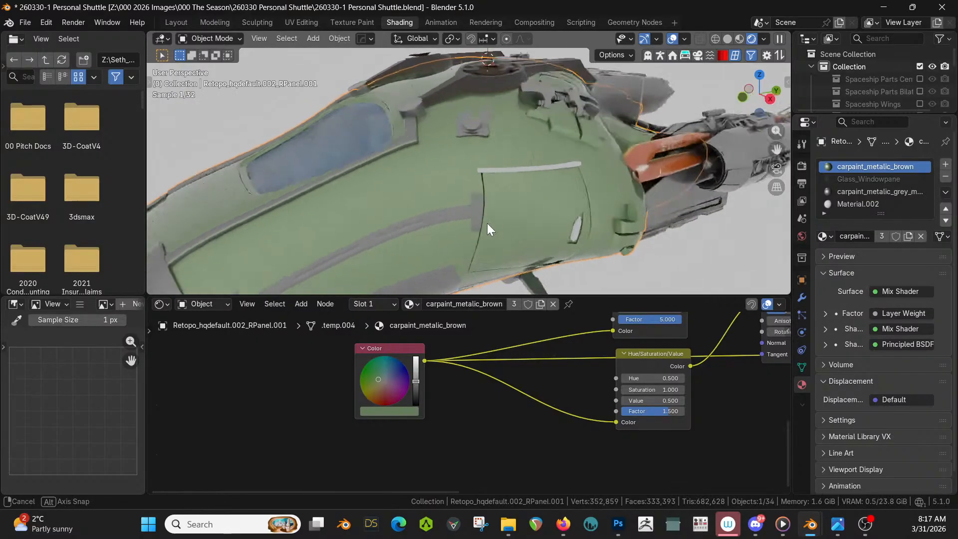
{"action": "left_click", "coordinate": [496, 191]}
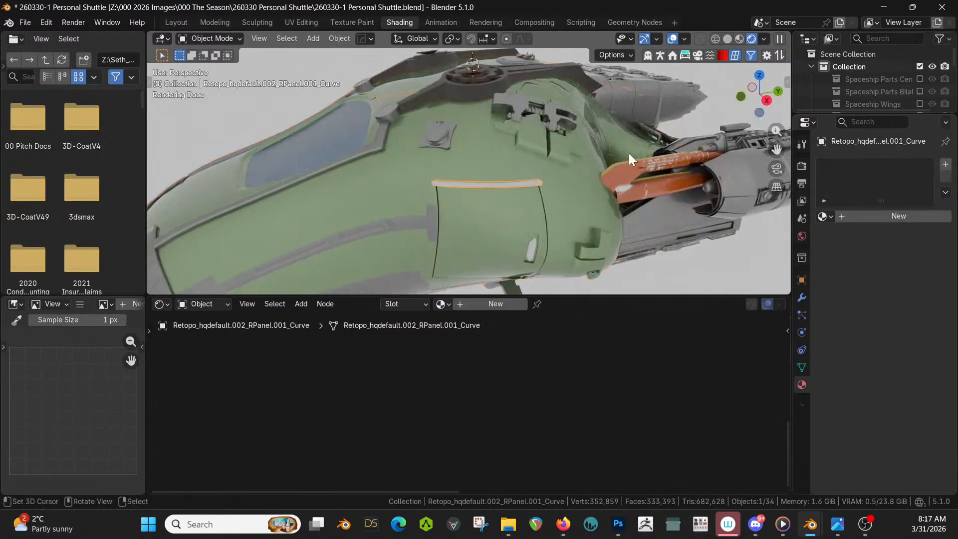
{"action": "left_click", "coordinate": [636, 173], "text": "shift"}
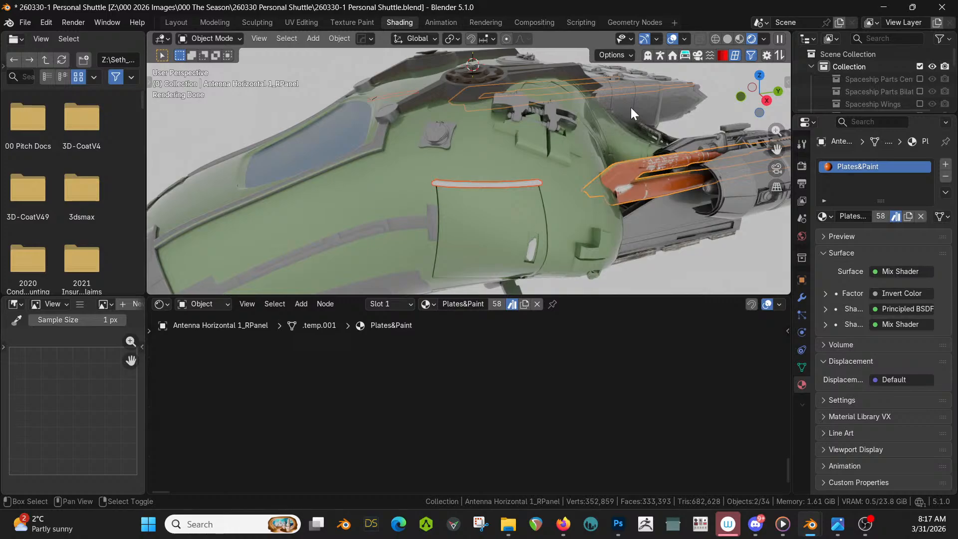
{"action": "left_click", "coordinate": [647, 100], "text": "shift"}
{"action": "key", "text": "ctrl+l"}
{"action": "mouse_move", "coordinate": [646, 101]}
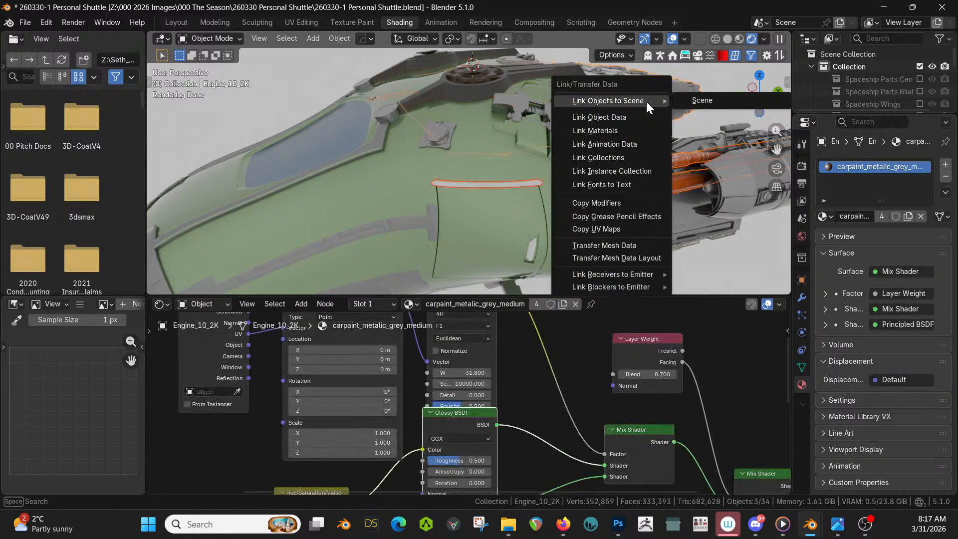
{"action": "left_click", "coordinate": [609, 129]}
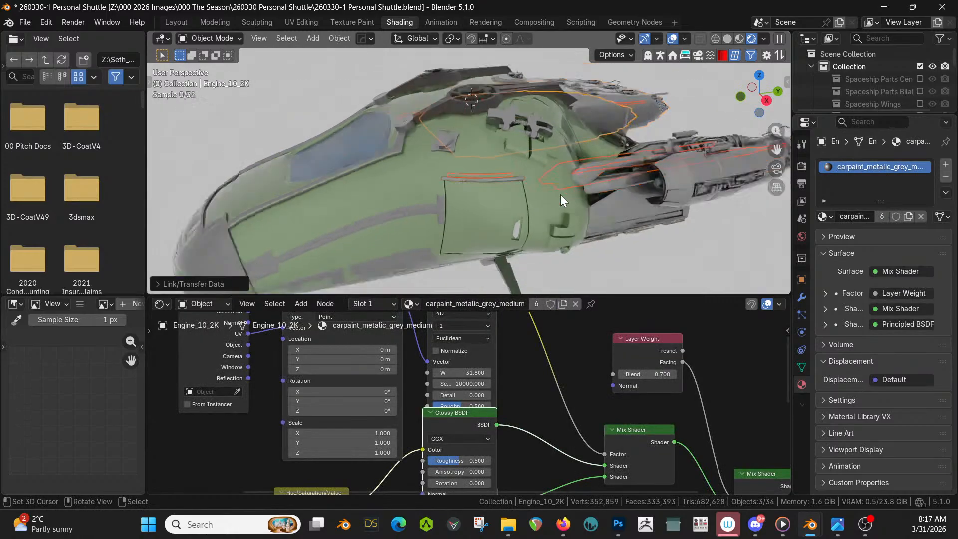
Link the engine's carpaint_metalic_grey_medium material to the dark round fittings and struts on the roof.
{"action": "middle_click_drag", "start_coordinate": [561, 197], "coordinate": [579, 216]}
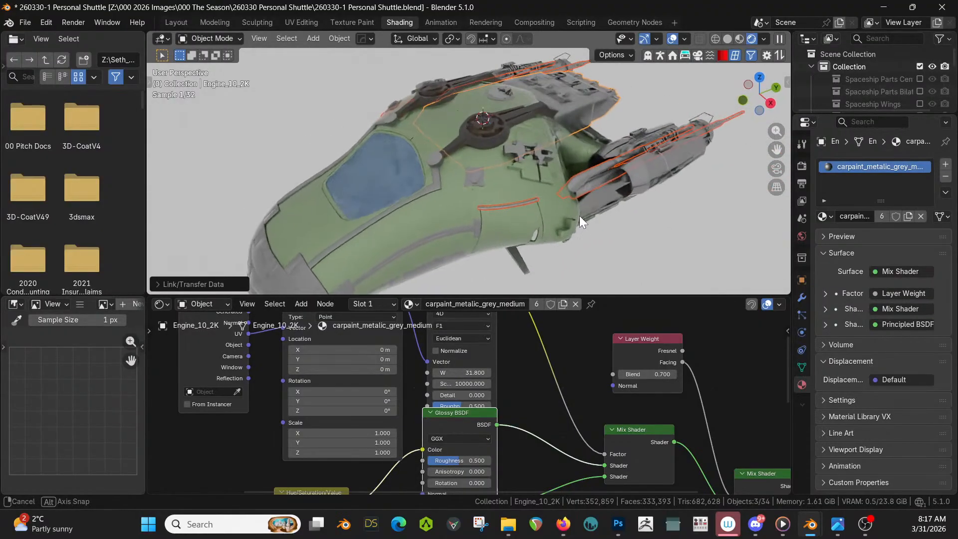
{"action": "left_click", "coordinate": [491, 125]}
{"action": "left_click", "coordinate": [576, 94], "text": "shift"}
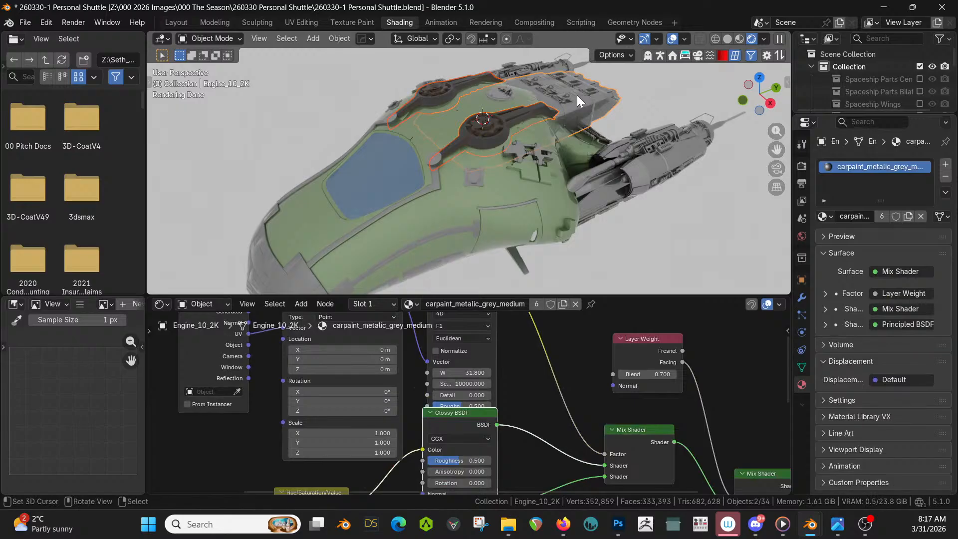
{"action": "key", "text": "ctrl+l"}
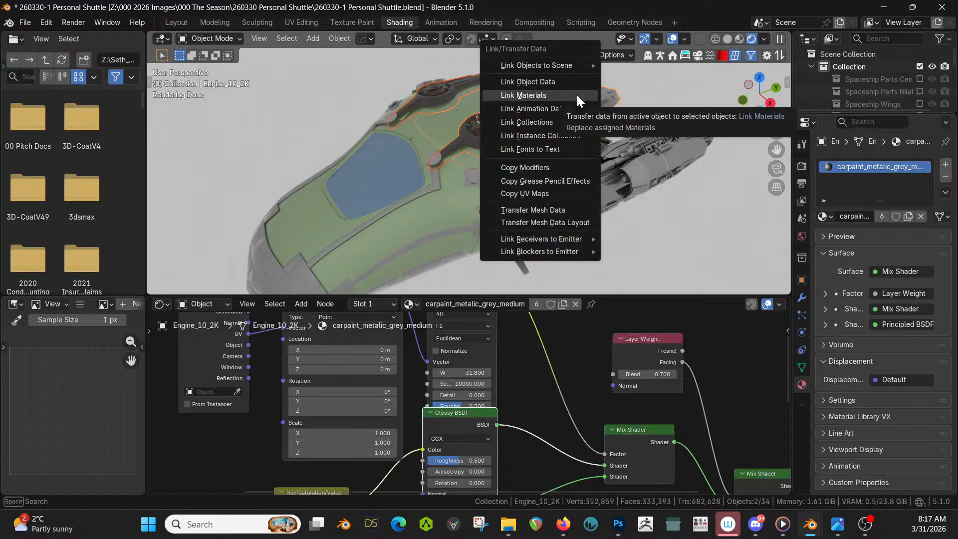
{"action": "left_click", "coordinate": [576, 94]}
Link the engine's carpaint_metalic_grey_medium material to the underside fins, the belly pods and the small cylindrical unit below the engine mount.
{"action": "middle_click_drag", "start_coordinate": [573, 175], "coordinate": [558, 73]}
{"action": "scroll", "coordinate": [541, 160], "scroll_direction": "up", "scroll_amount": 5}
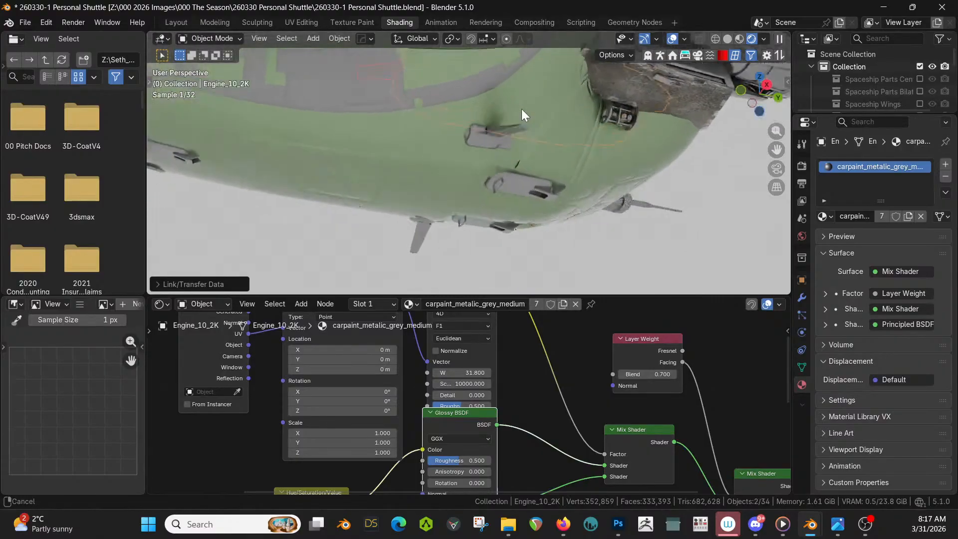
{"action": "left_click", "coordinate": [475, 134]}
{"action": "middle_click_drag", "start_coordinate": [492, 133], "coordinate": [576, 181]}
{"action": "left_click", "coordinate": [545, 200], "text": "shift"}
{"action": "left_click", "coordinate": [539, 196], "text": "shift"}
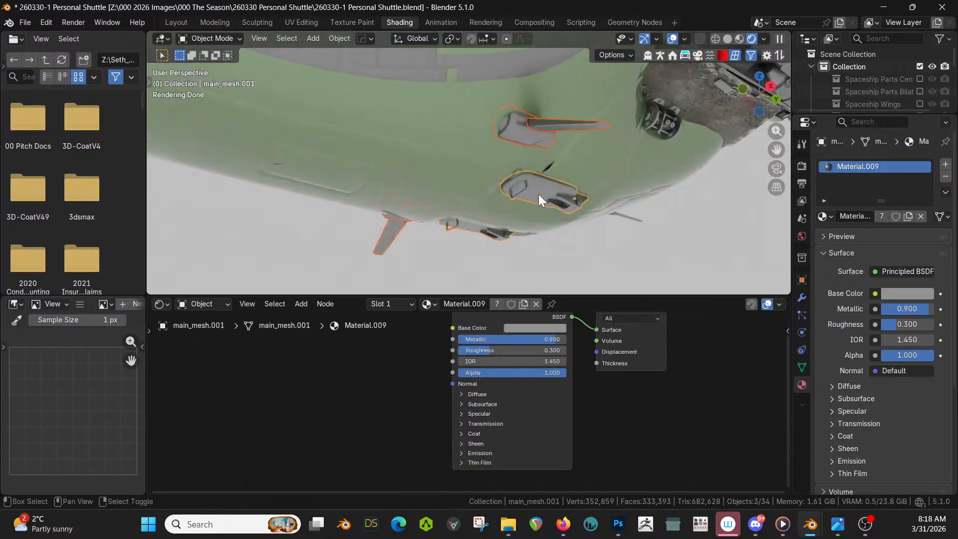
{"action": "left_click", "coordinate": [658, 118], "text": "shift"}
{"action": "middle_click_drag", "start_coordinate": [659, 118], "coordinate": [615, 178]}
{"action": "left_click", "coordinate": [649, 138], "text": "shift"}
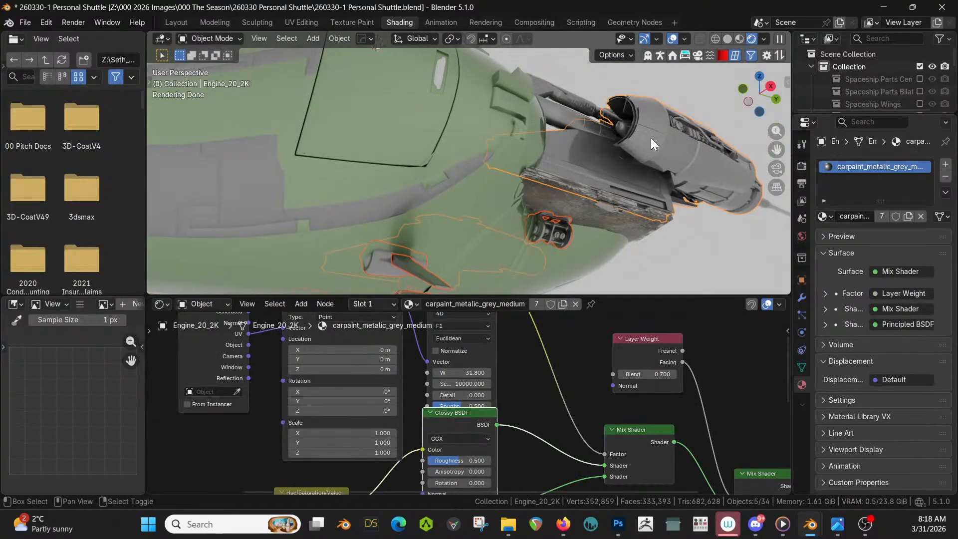
{"action": "key", "text": "ctrl+l"}
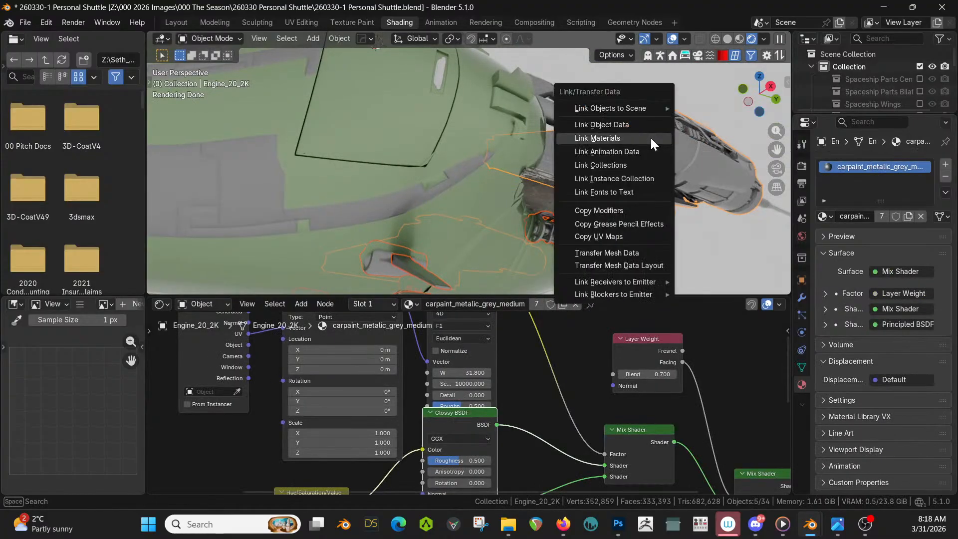
{"action": "left_click", "coordinate": [651, 136]}
Link the engine's carpaint_metalic_grey_medium material to the side door handle and the weathered panel beneath the engine mount.
{"action": "middle_click_drag", "start_coordinate": [608, 151], "coordinate": [471, 189]}
{"action": "left_click", "coordinate": [423, 199]}
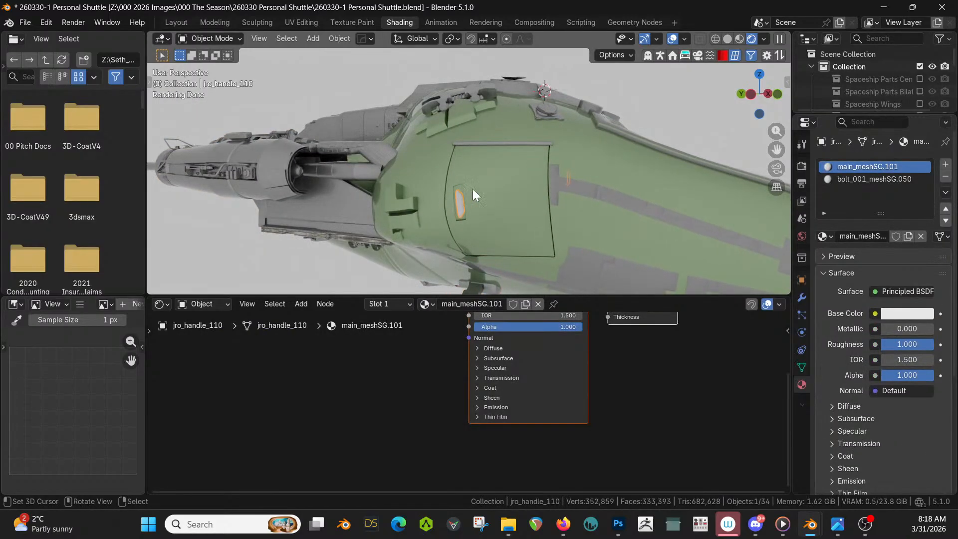
{"action": "left_click", "coordinate": [580, 191], "text": "shift"}
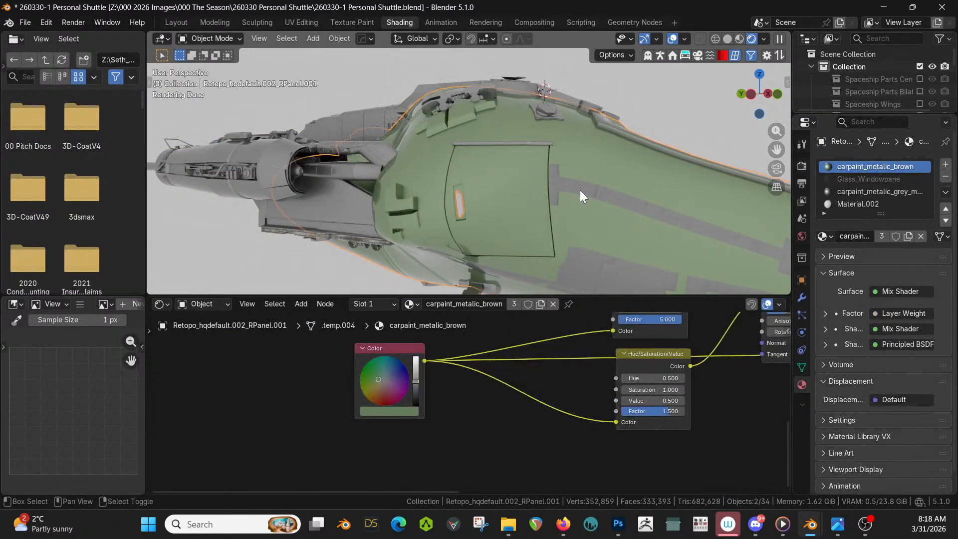
{"action": "left_click", "coordinate": [460, 201]}
{"action": "left_click", "coordinate": [458, 202]}
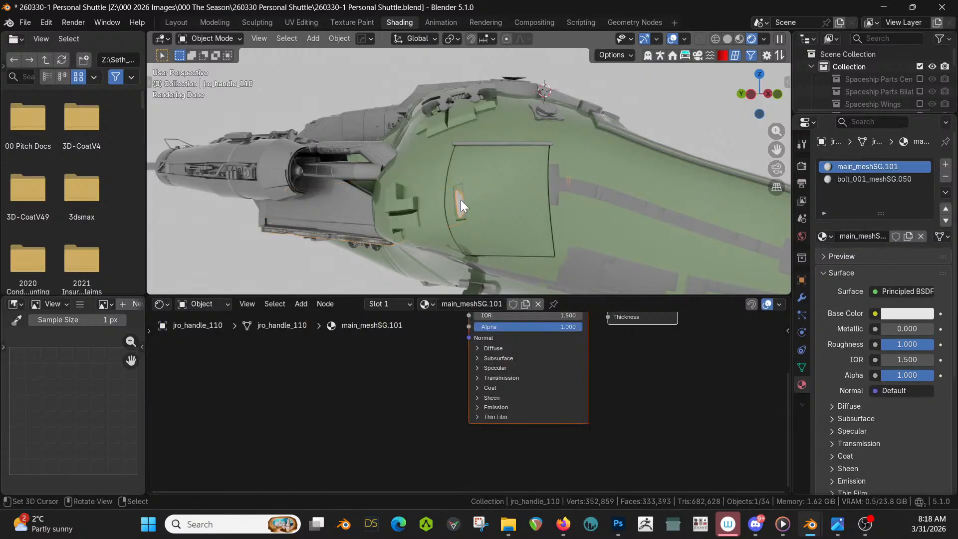
{"action": "middle_click_drag", "start_coordinate": [344, 217], "coordinate": [357, 184]}
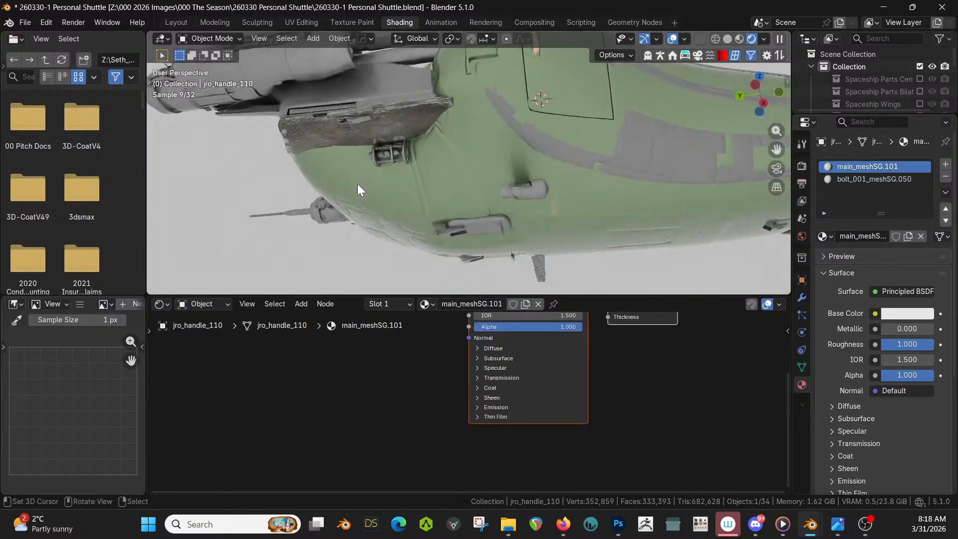
{"action": "left_click", "coordinate": [393, 119], "text": "shift"}
{"action": "left_click", "coordinate": [371, 89], "text": "shift"}
{"action": "key", "text": "ctrl+l"}
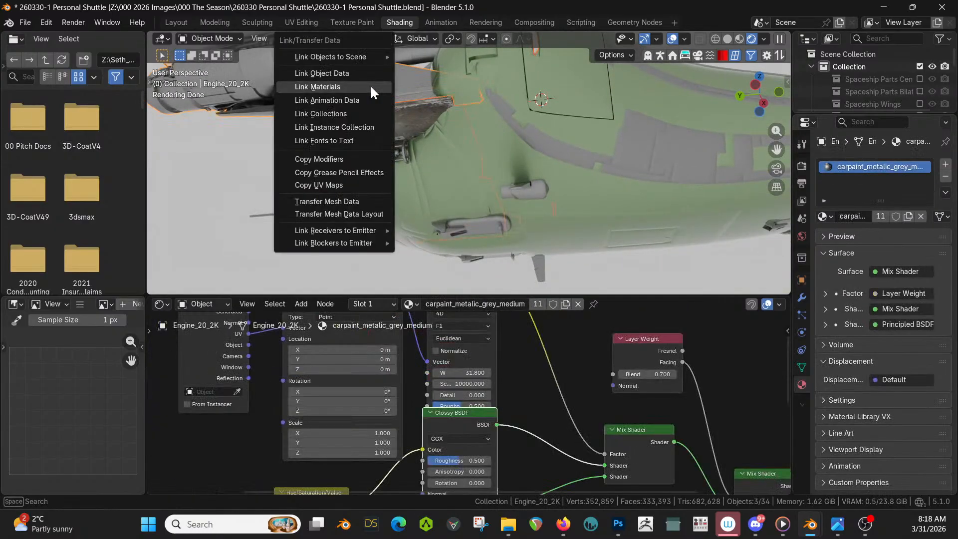
{"action": "left_click", "coordinate": [370, 89]}
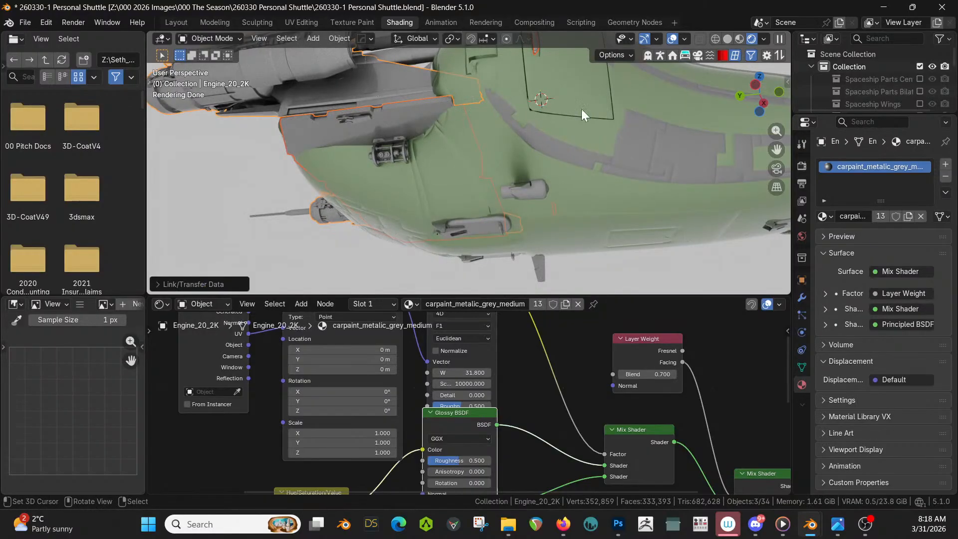
Isolate the horizontal antennas in local view and open their mesh in Edit Mode.
{"action": "middle_click_drag", "start_coordinate": [524, 142], "coordinate": [382, 157]}
{"action": "left_click", "coordinate": [311, 123]}
{"action": "middle_click_drag", "start_coordinate": [311, 123], "coordinate": [383, 171]}
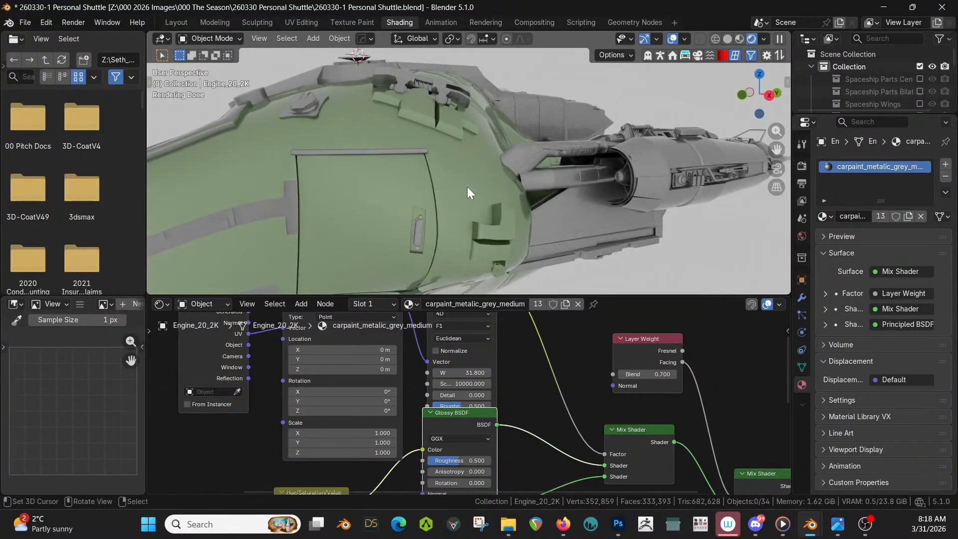
{"action": "scroll", "coordinate": [561, 208], "scroll_direction": "up", "scroll_amount": 4}
{"action": "left_click", "coordinate": [628, 198]}
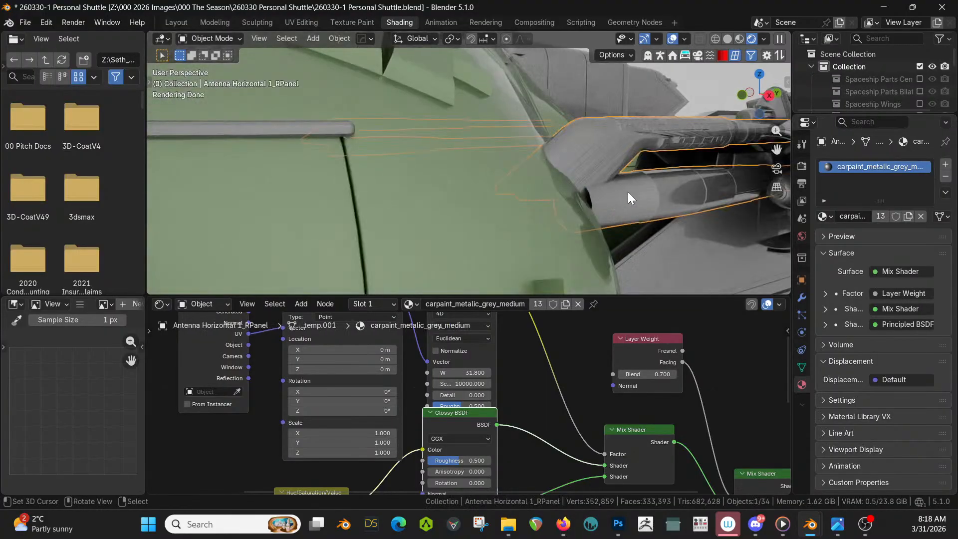
{"action": "key", "text": "KP_Divide"}
{"action": "key", "text": "Tab"}
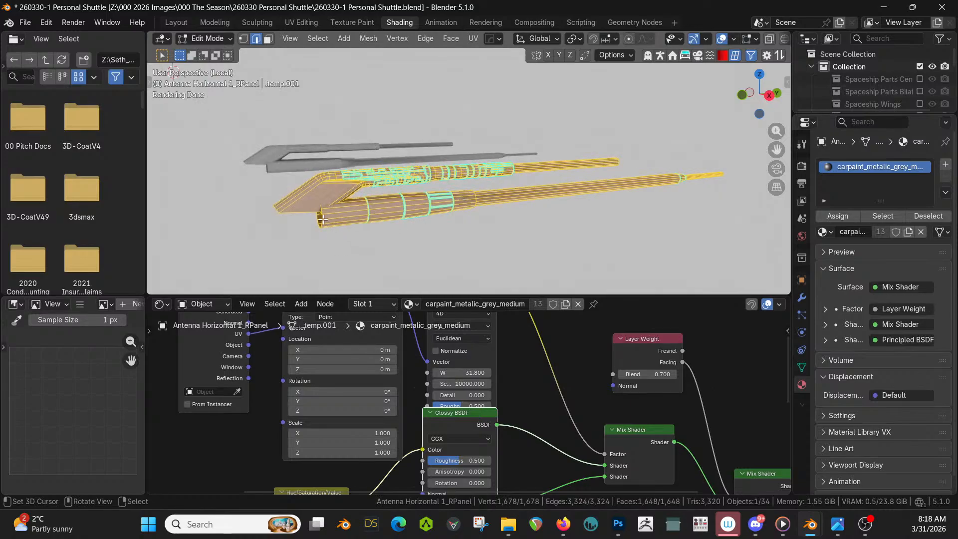
Fill and extrude the open front end of the lower antenna tube along its normal into the hull, and save the file.
{"action": "left_click", "coordinate": [322, 218], "text": "alt"}
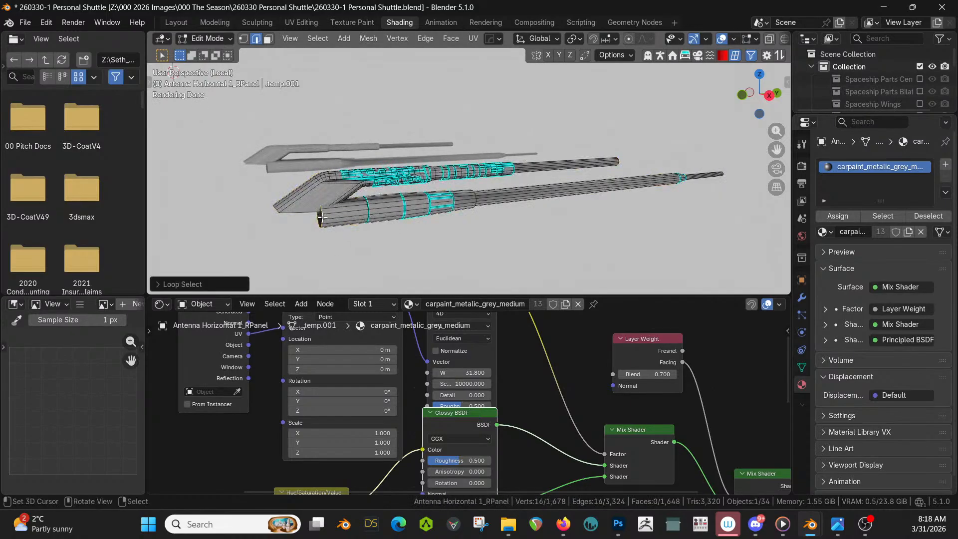
{"action": "key", "text": "g"}
{"action": "key", "text": "z"}
{"action": "key", "text": "z"}
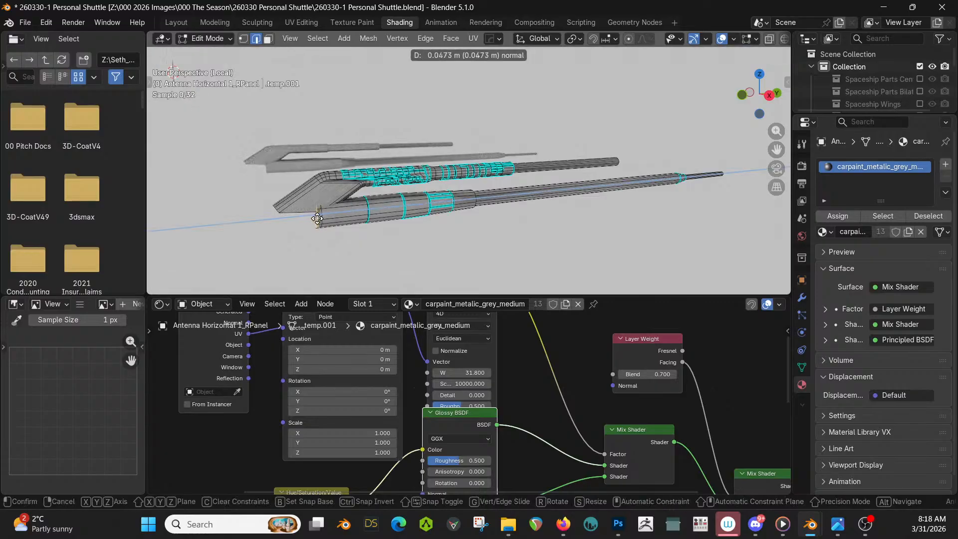
{"action": "left_click", "coordinate": [277, 229]}
{"action": "key", "text": "Tab"}
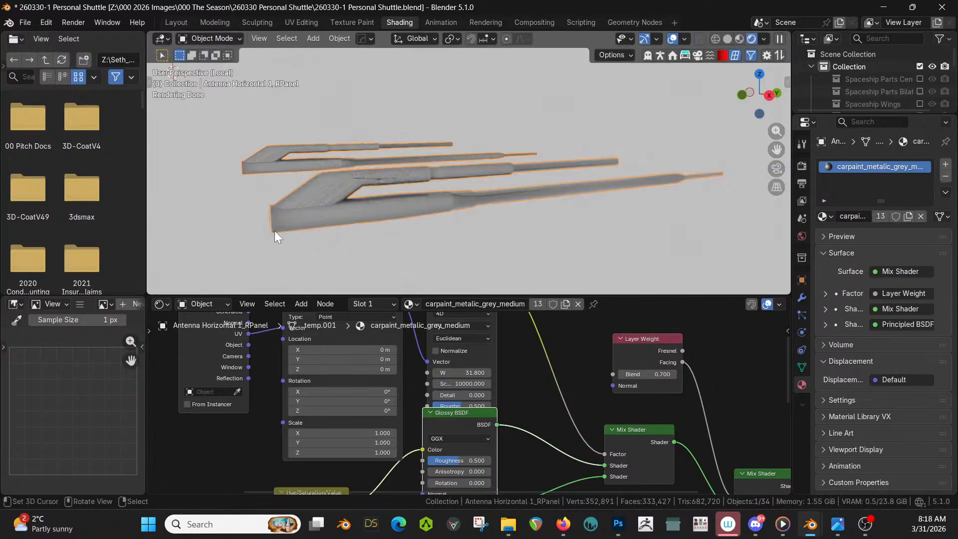
{"action": "key", "text": "KP_Divide"}
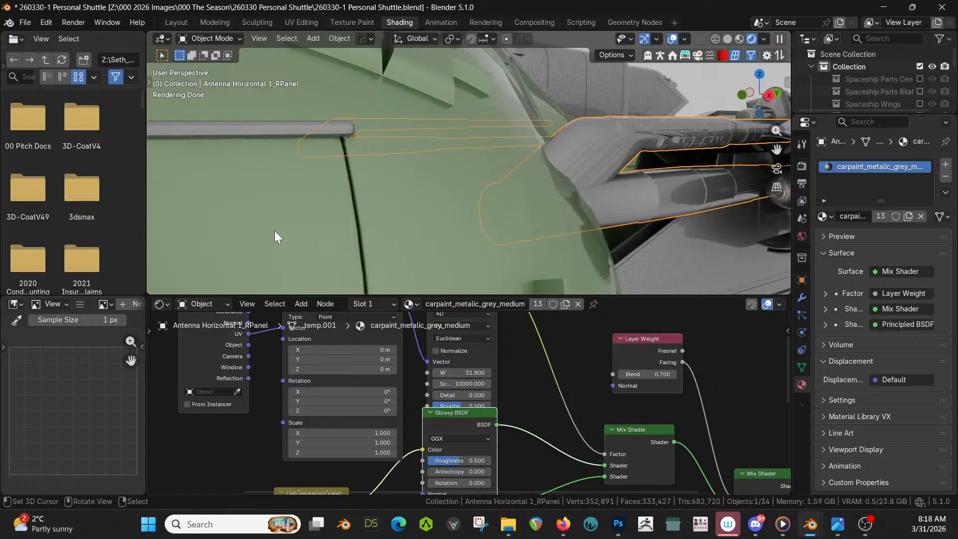
{"action": "key", "text": "ctrl+s"}
Link the Distressed Hull Texture material from the rear pipes to the central rear engine block.
{"action": "scroll", "coordinate": [481, 215], "scroll_direction": "down", "scroll_amount": 3}
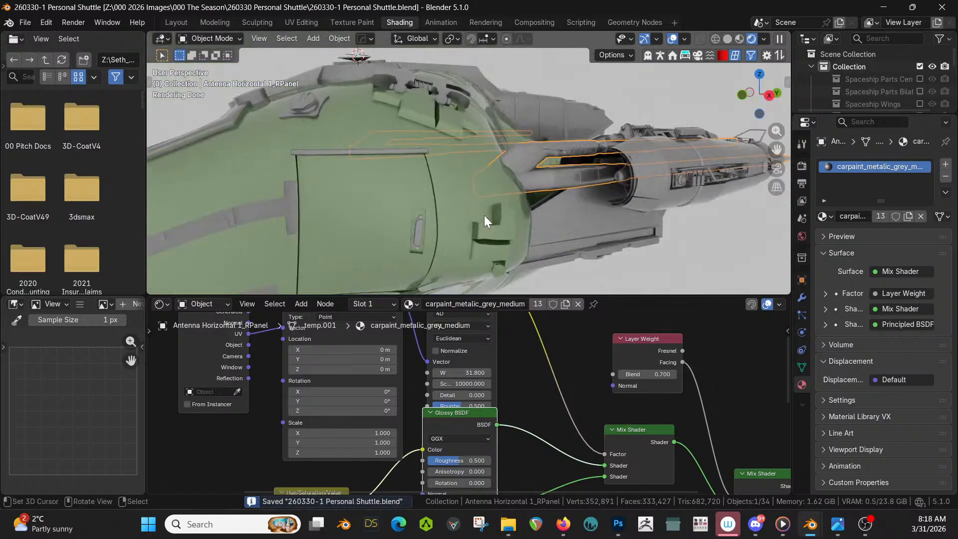
{"action": "middle_click_drag", "start_coordinate": [484, 215], "coordinate": [205, 250]}
{"action": "middle_click_drag", "start_coordinate": [376, 227], "coordinate": [345, 167]}
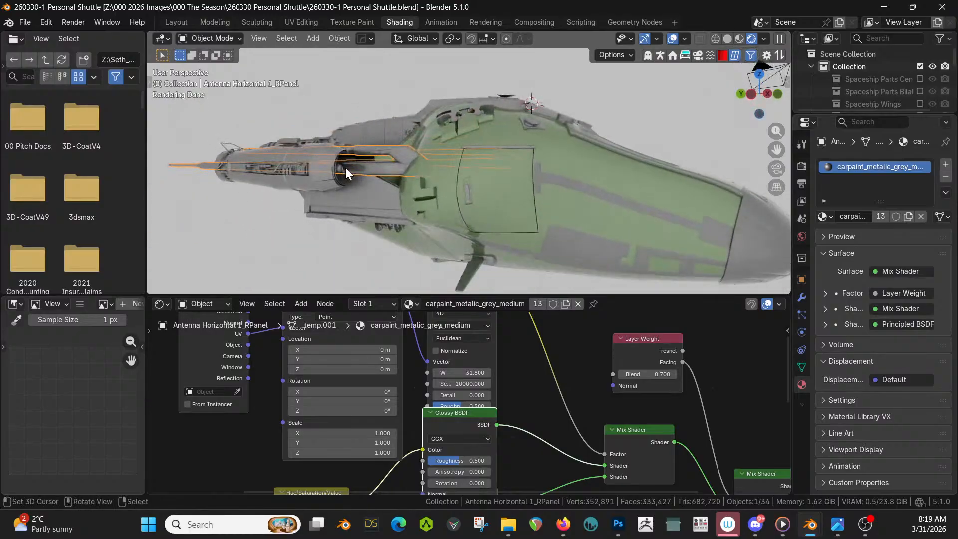
{"action": "scroll", "coordinate": [345, 166], "scroll_direction": "up", "scroll_amount": 6}
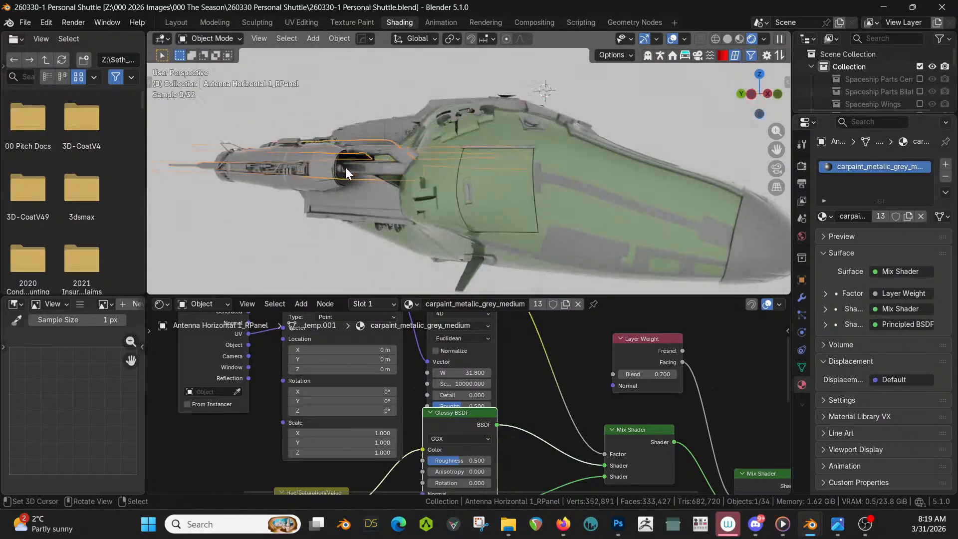
{"action": "middle_click_drag", "start_coordinate": [352, 166], "coordinate": [541, 233]}
{"action": "scroll", "coordinate": [370, 191], "scroll_direction": "down", "scroll_amount": 4}
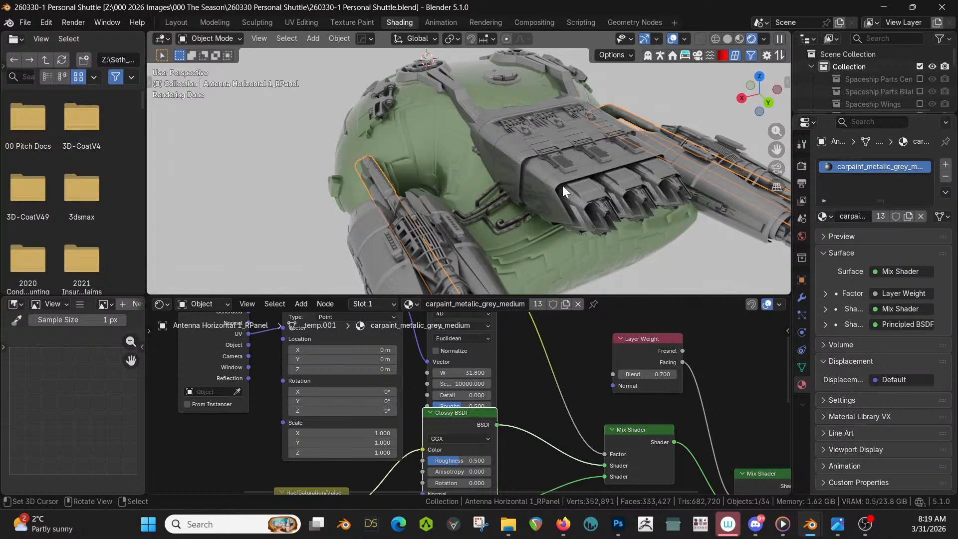
{"action": "left_click", "coordinate": [538, 225]}
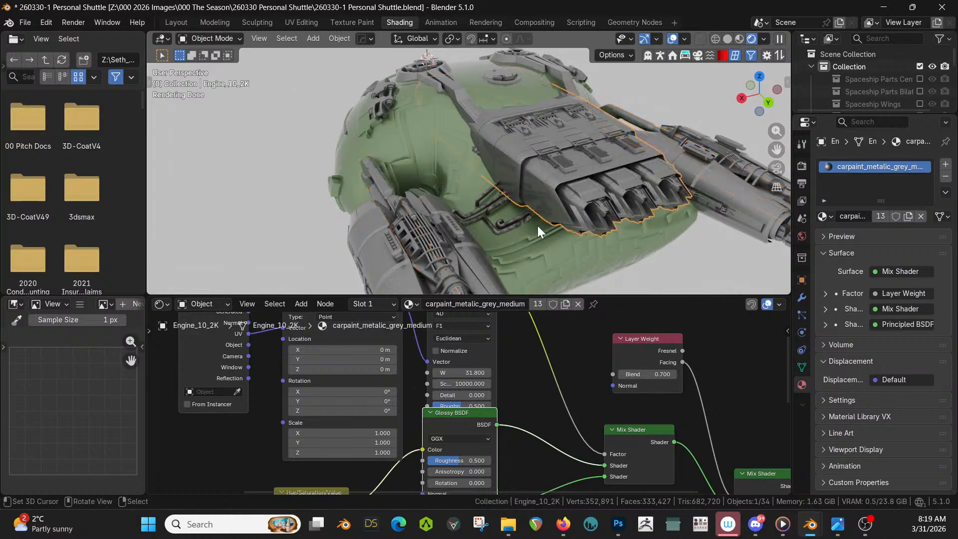
{"action": "left_click", "coordinate": [507, 228], "text": "shift"}
{"action": "key", "text": "ctrl+l"}
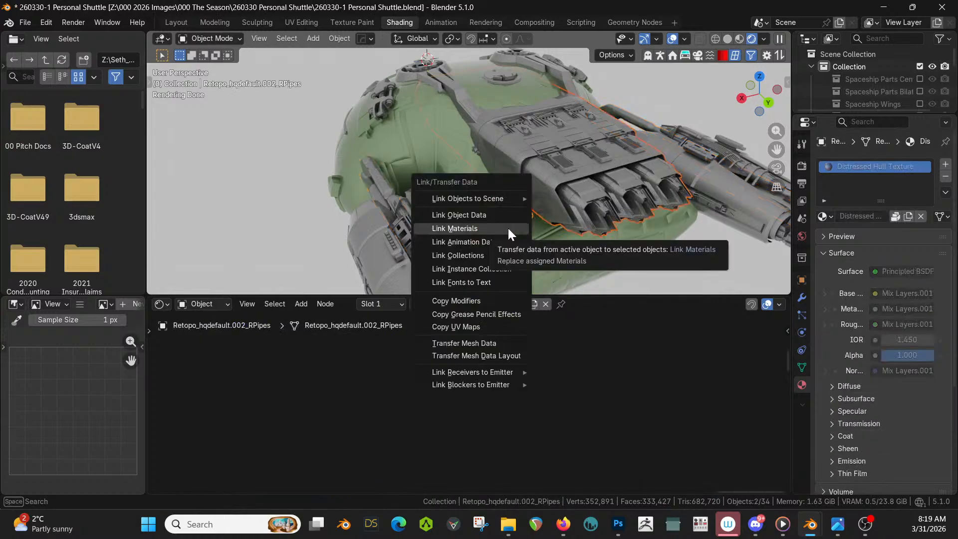
{"action": "left_click", "coordinate": [508, 229]}
{"action": "middle_click_drag", "start_coordinate": [508, 228], "coordinate": [752, 199]}
{"action": "left_click", "coordinate": [649, 235], "text": "shift"}
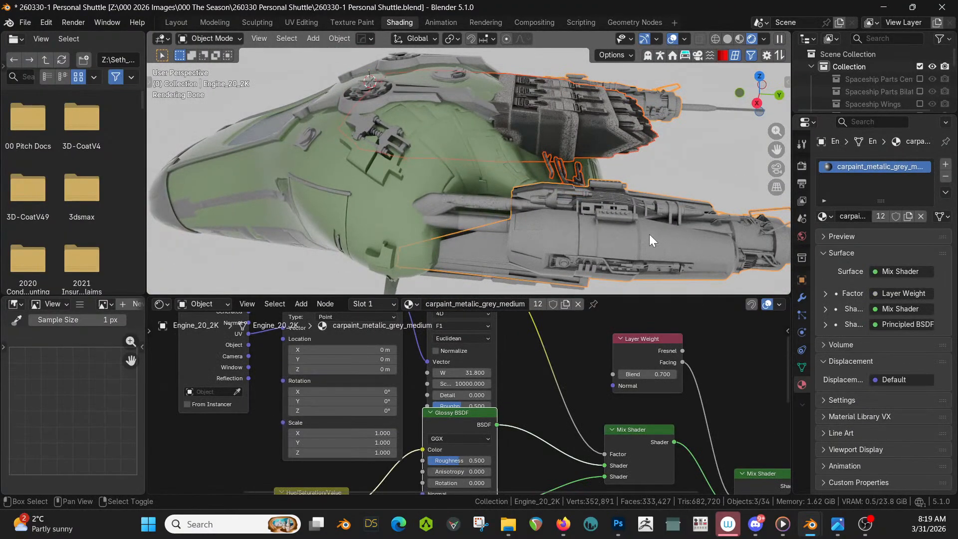
{"action": "left_click", "coordinate": [624, 235]}
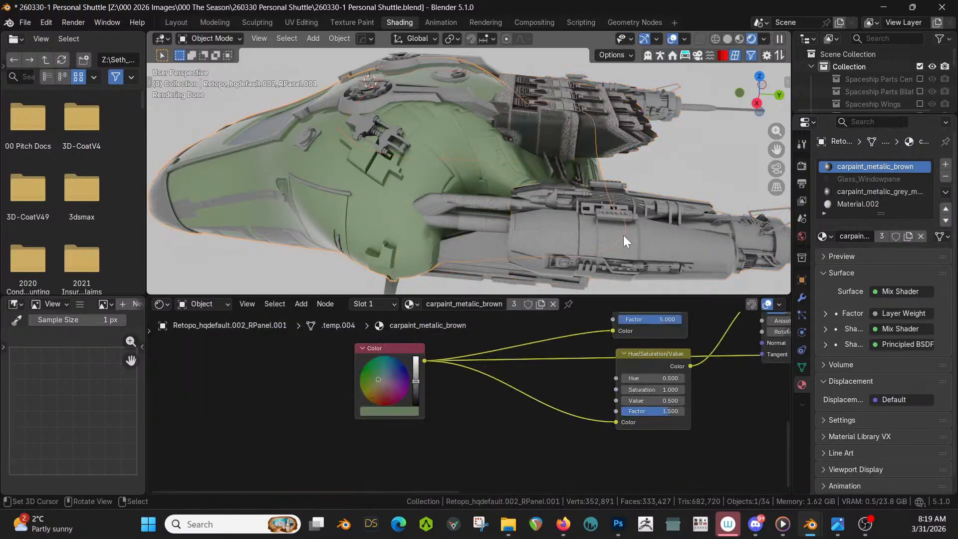
{"action": "left_click", "coordinate": [608, 116], "text": "shift"}
{"action": "key", "text": "ctrl+l"}
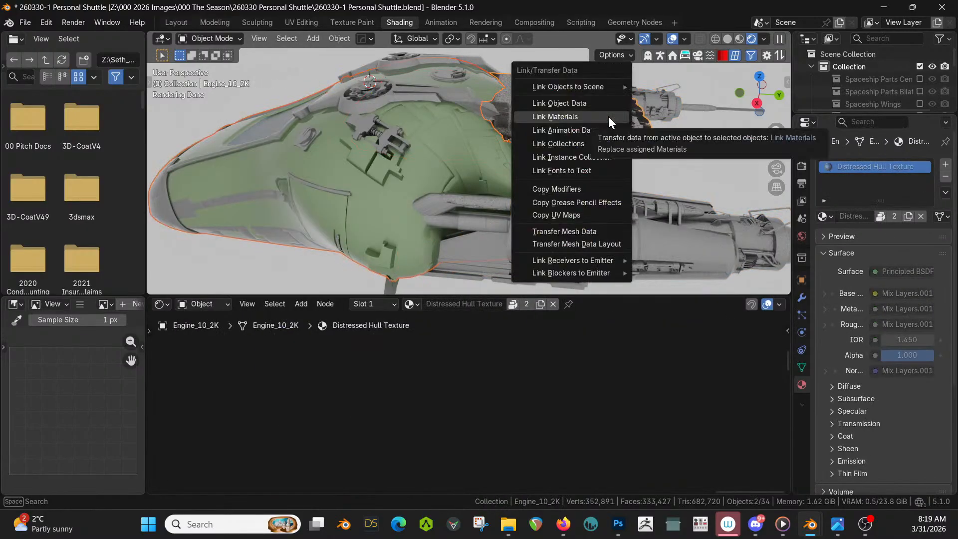
{"action": "left_click", "coordinate": [609, 115]}
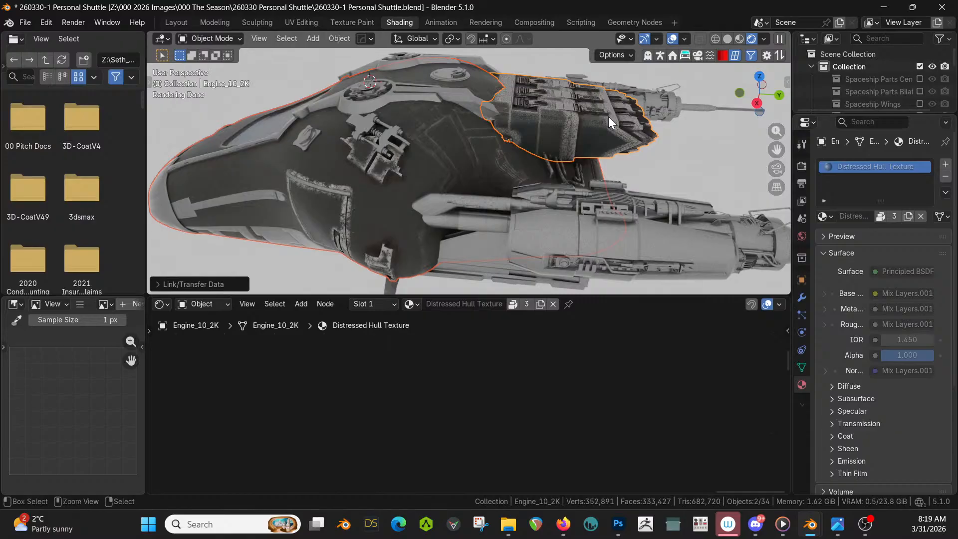
Link the central rear engine's Distressed Hull Texture material to the two side engines.
{"action": "left_click", "coordinate": [624, 245]}
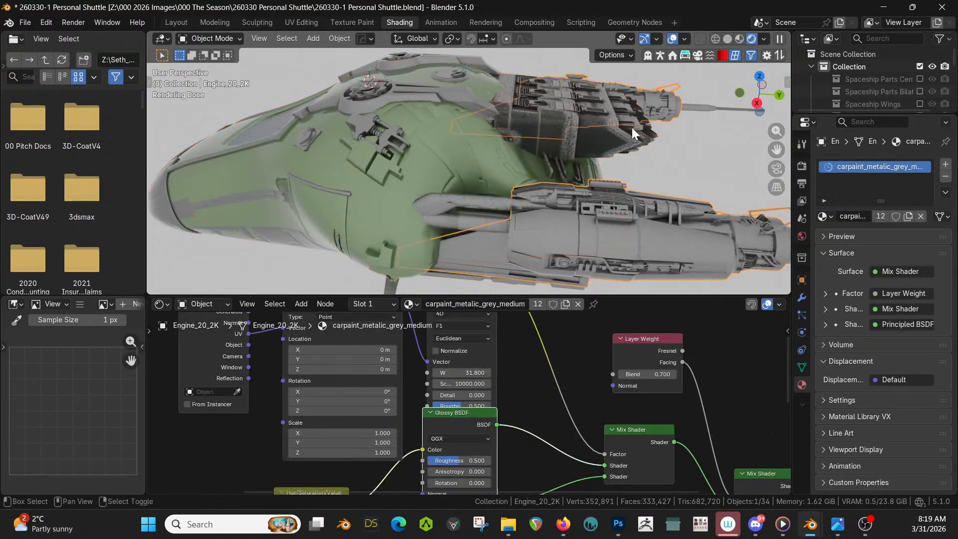
{"action": "left_click", "coordinate": [631, 129], "text": "shift"}
{"action": "key", "text": "ctrl+l"}
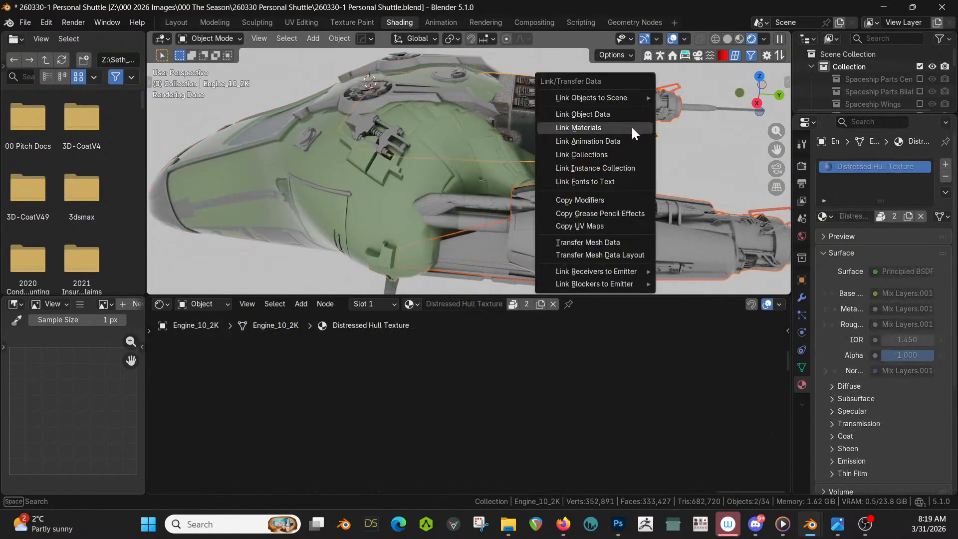
{"action": "left_click", "coordinate": [631, 128]}
{"action": "middle_click_drag", "start_coordinate": [618, 184], "coordinate": [581, 223]}
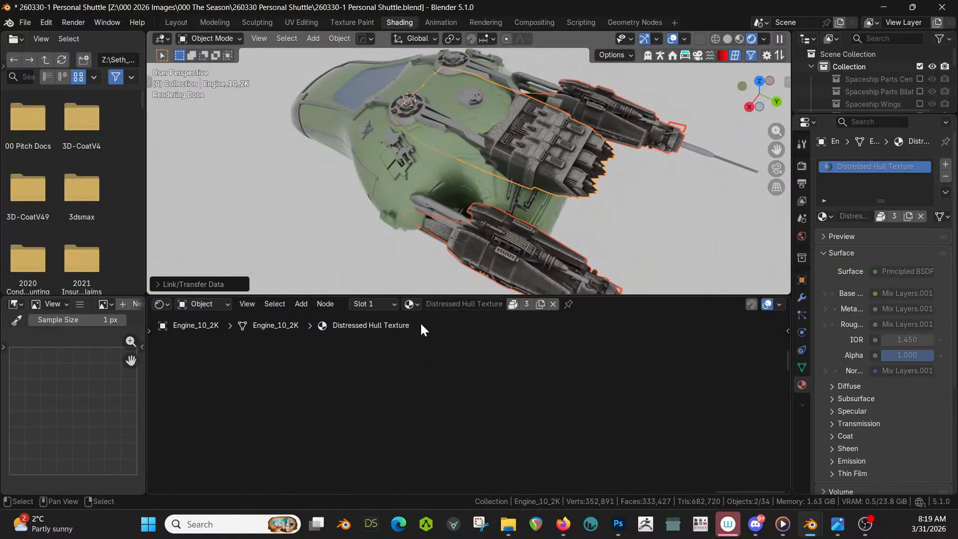
Make the side engines' linked Distressed Hull Texture material local and frame its full node tree.
{"action": "left_click", "coordinate": [499, 269]}
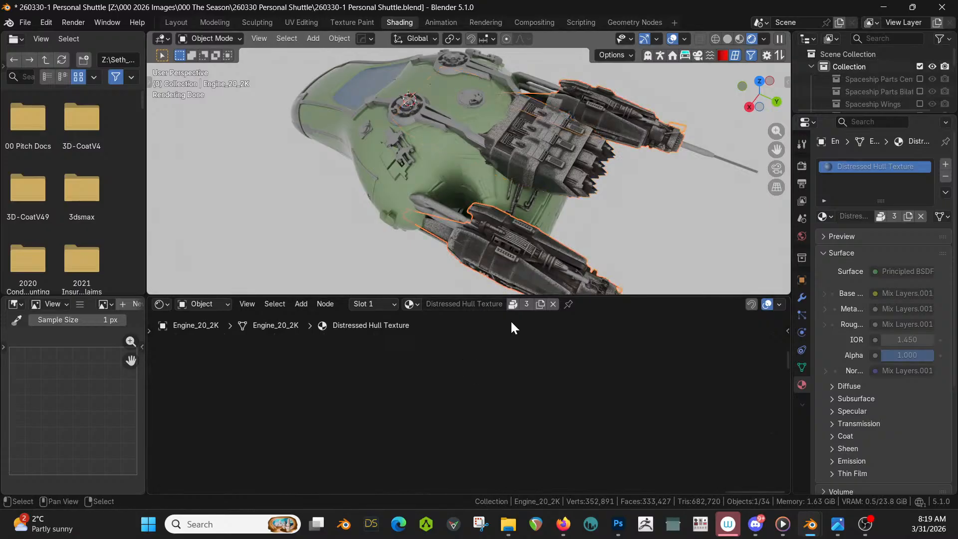
{"action": "left_click", "coordinate": [511, 304]}
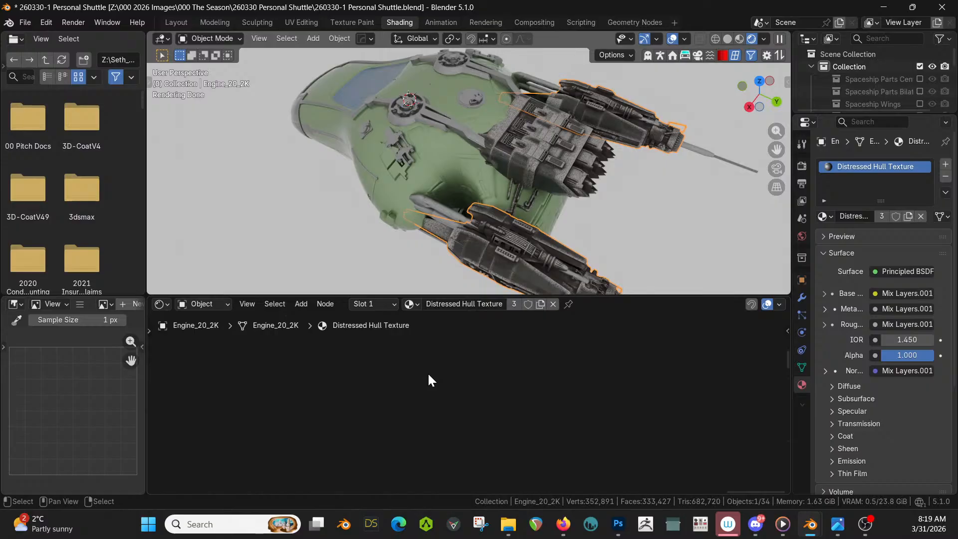
{"action": "key", "text": "Home"}
{"action": "scroll", "coordinate": [428, 384], "scroll_direction": "up", "scroll_amount": 5}
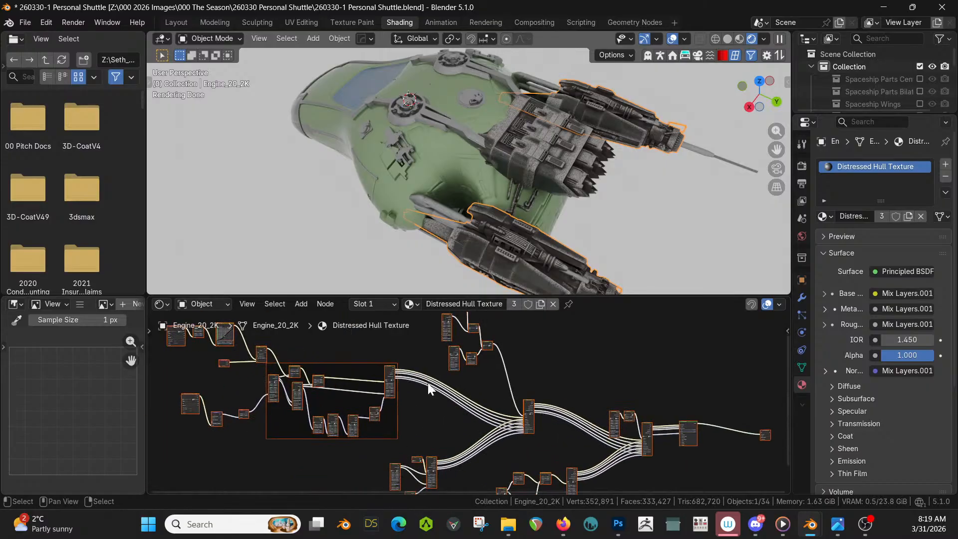
Set Value to 2.000 in the Hue/Saturation/Value node fed by the Steel_Sheeting_Corellian_Grey.jpg texture, and check the side engine.
{"action": "scroll", "coordinate": [427, 403], "scroll_direction": "up", "scroll_amount": 9}
{"action": "middle_click_drag", "start_coordinate": [397, 423], "coordinate": [285, 361]}
{"action": "scroll", "coordinate": [295, 418], "scroll_direction": "up", "scroll_amount": 3}
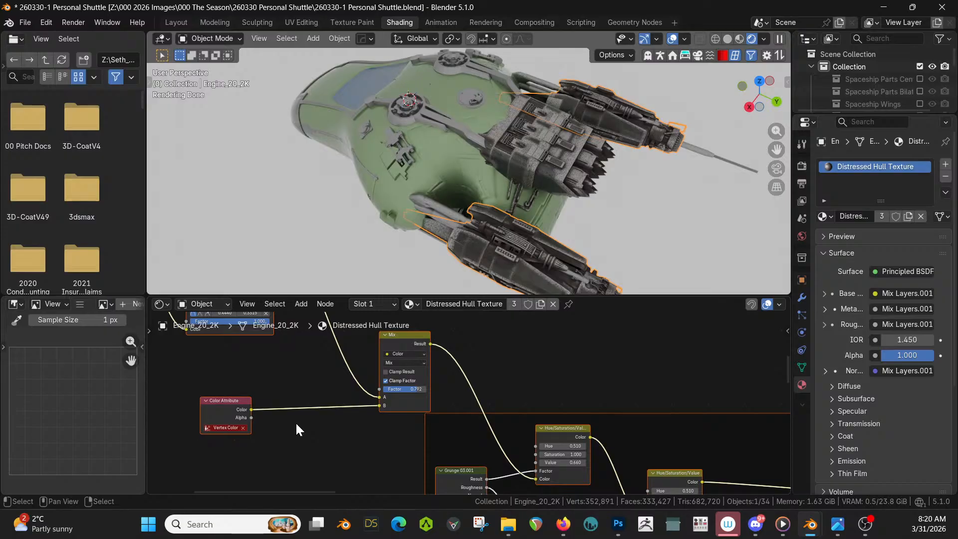
{"action": "middle_click_drag", "start_coordinate": [296, 424], "coordinate": [525, 354]}
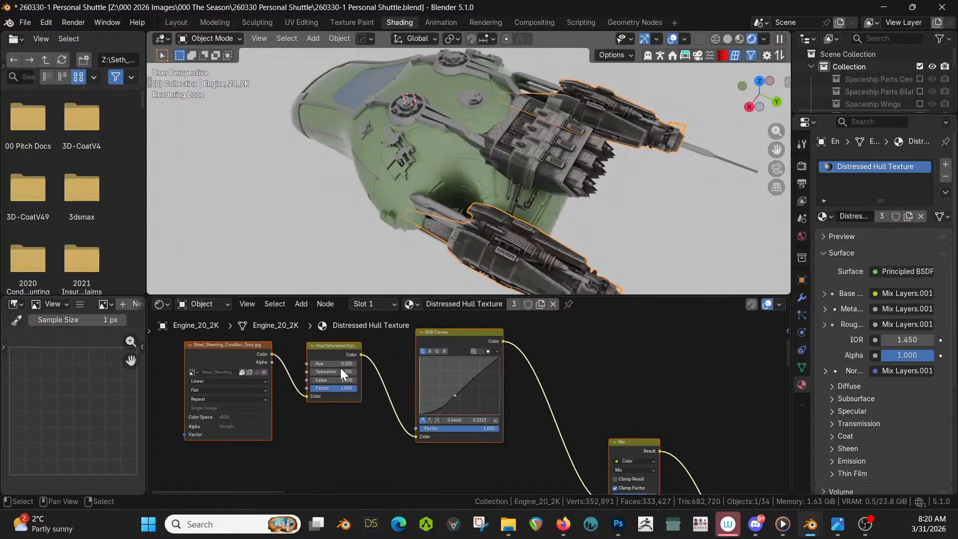
{"action": "left_click_drag", "start_coordinate": [325, 378], "coordinate": [360, 378]}
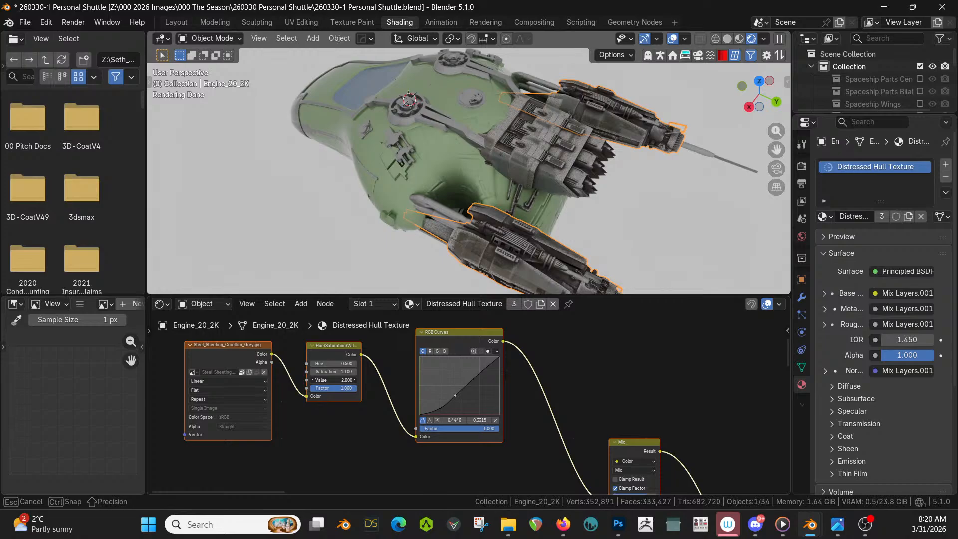
{"action": "middle_click_drag", "start_coordinate": [528, 211], "coordinate": [552, 136]}
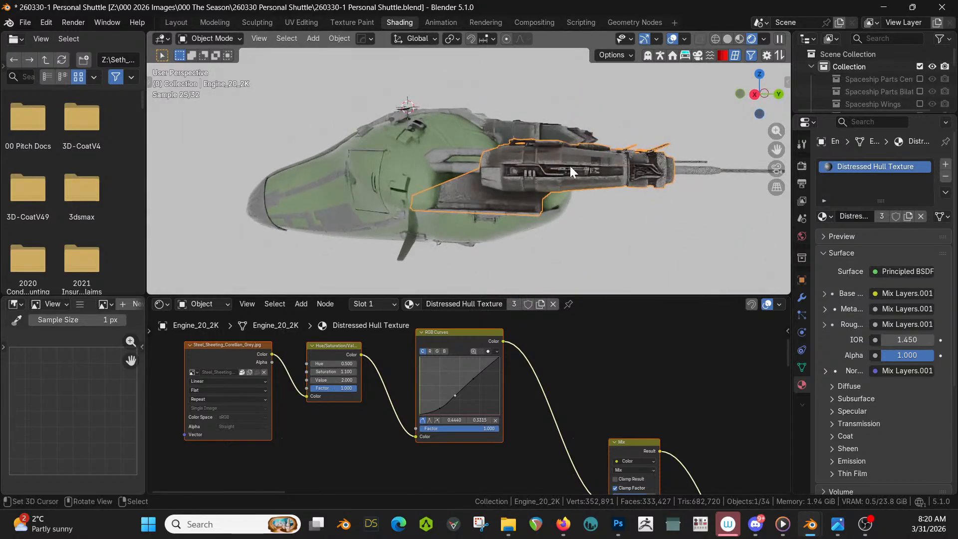
{"action": "scroll", "coordinate": [626, 215], "scroll_direction": "up", "scroll_amount": 3}
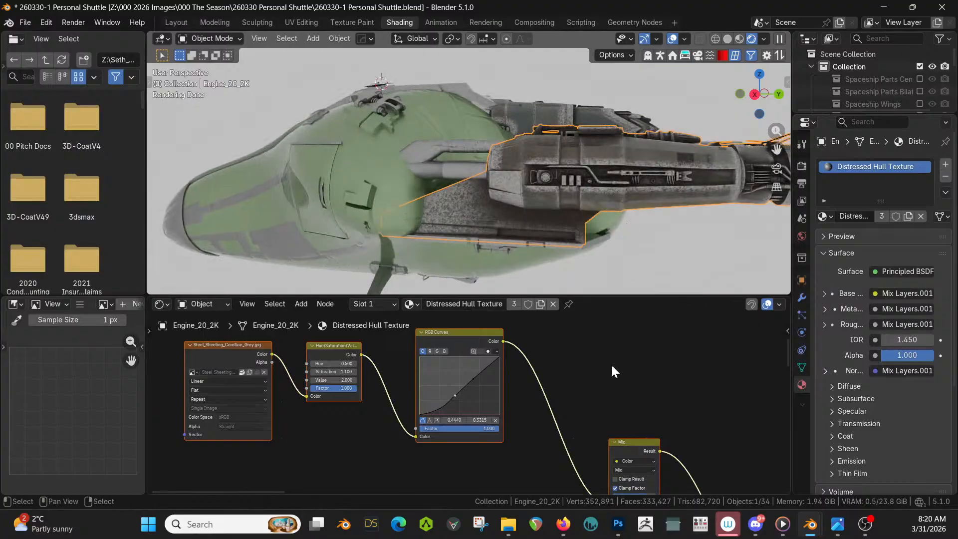
Set Contrast to 3 and Detail to 2 in the Grunge 03.001 node feeding Multiply.001.
{"action": "middle_click_drag", "start_coordinate": [625, 363], "coordinate": [406, 372]}
{"action": "scroll", "coordinate": [499, 410], "scroll_direction": "down", "scroll_amount": 2}
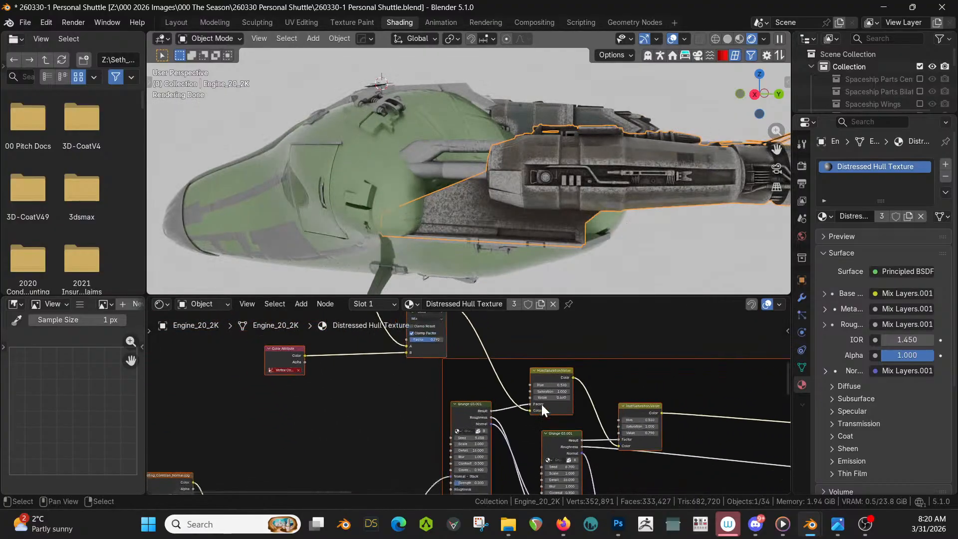
{"action": "middle_click_drag", "start_coordinate": [542, 405], "coordinate": [478, 454]}
{"action": "scroll", "coordinate": [455, 447], "scroll_direction": "up", "scroll_amount": 3}
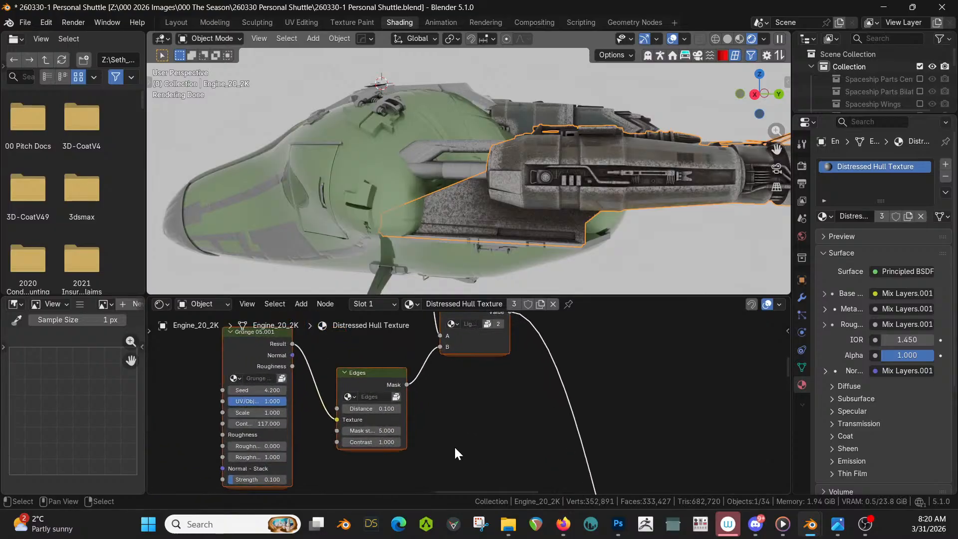
{"action": "middle_click_drag", "start_coordinate": [455, 445], "coordinate": [597, 481]}
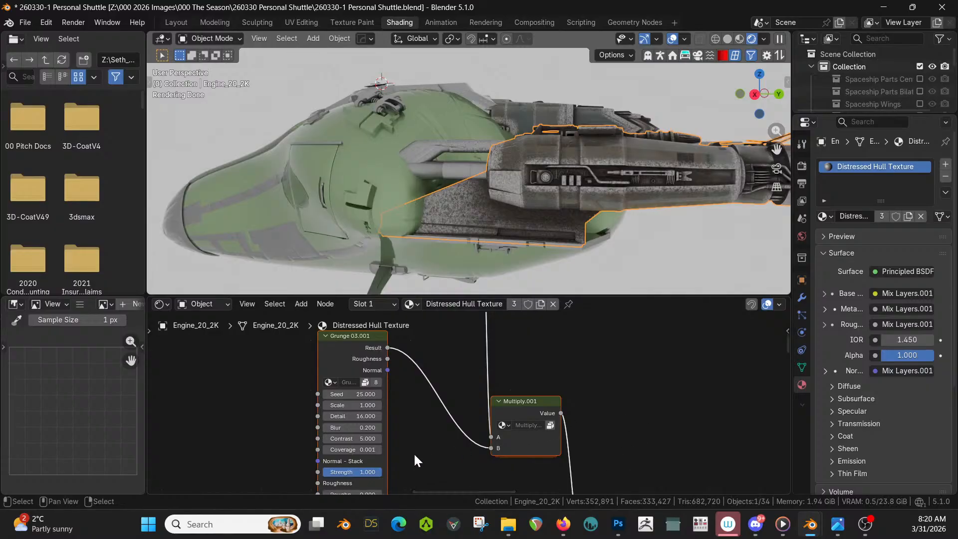
{"action": "left_click", "coordinate": [370, 437]}
{"action": "type", "text": "3"}
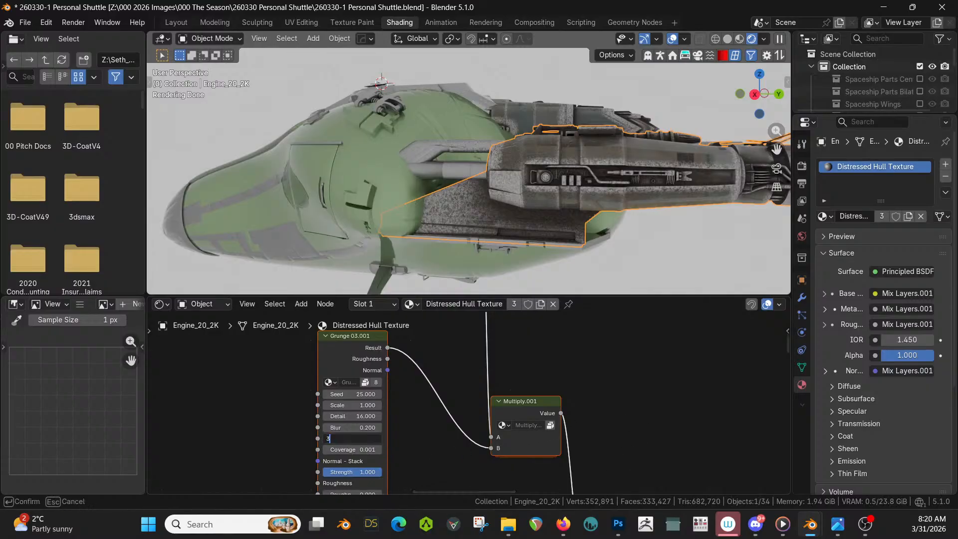
{"action": "key", "text": "Return"}
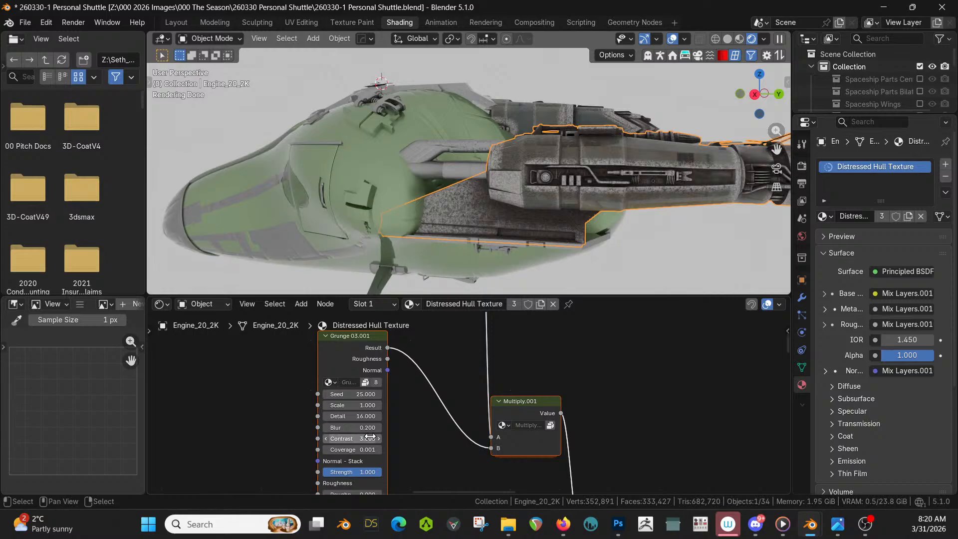
{"action": "left_click", "coordinate": [368, 416]}
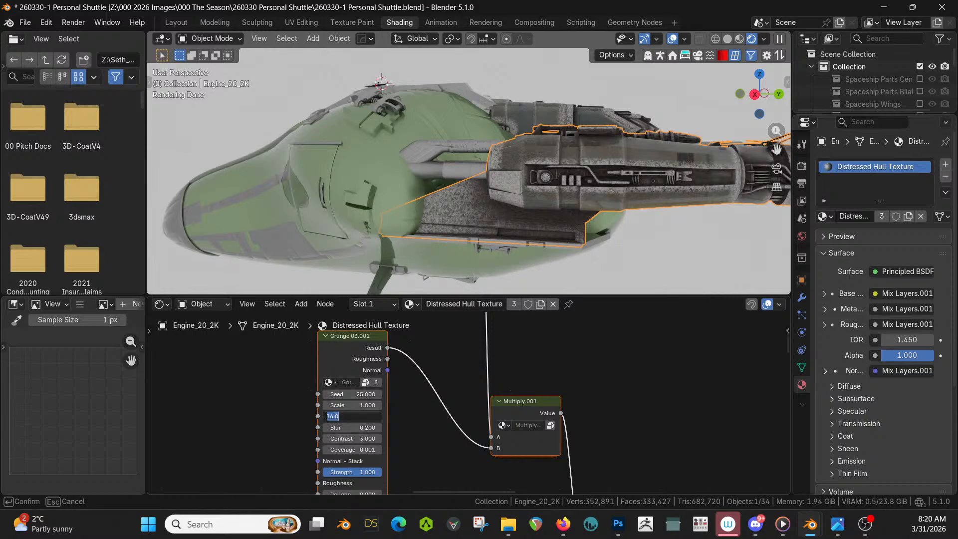
{"action": "type", "text": "2"}
{"action": "key", "text": "Return"}
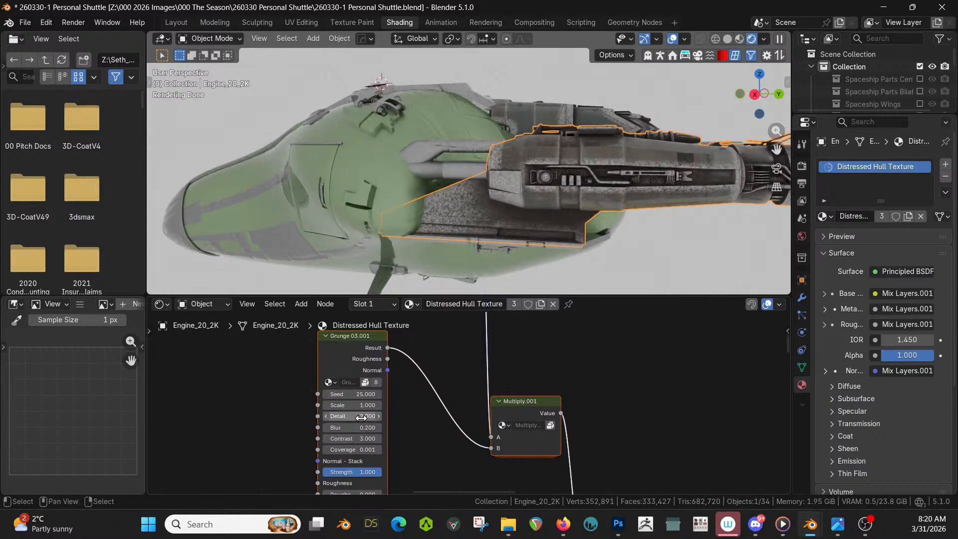
Set Detail to 16 in the Grunge 03.001 node with seed 25 and Contrast to 2 in the one with seed 45.
{"action": "left_click", "coordinate": [362, 418]}
{"action": "type", "text": "16"}
{"action": "key", "text": "Return"}
{"action": "middle_click_drag", "start_coordinate": [440, 350], "coordinate": [428, 366]}
{"action": "left_click", "coordinate": [443, 429]}
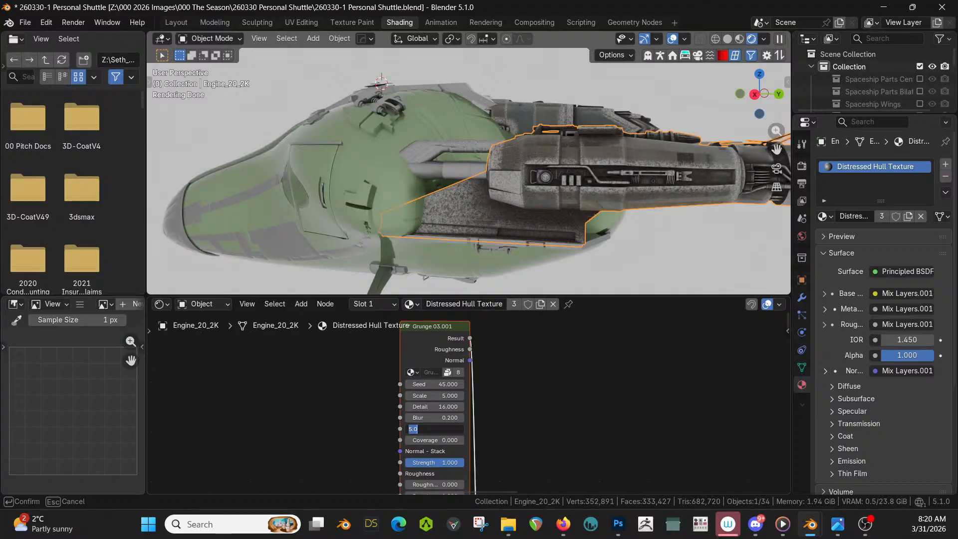
{"action": "type", "text": "2"}
{"action": "key", "text": "Return"}
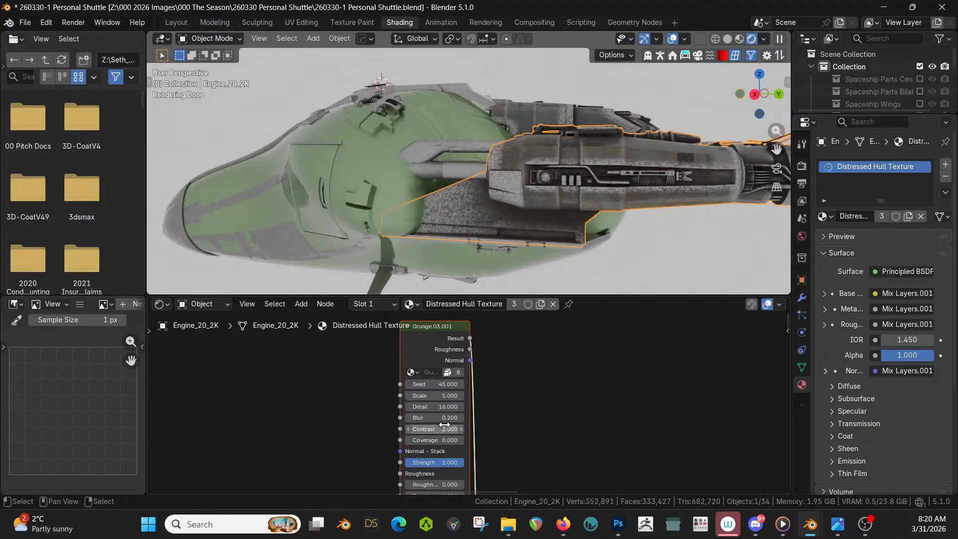
Preview the seed 25 Grunge 03.001 node, increase its Scale, and check the combined Multiply.001 mask on the engine.
{"action": "scroll", "coordinate": [620, 393], "scroll_direction": "down", "scroll_amount": 2}
{"action": "middle_click_drag", "start_coordinate": [620, 396], "coordinate": [497, 467]}
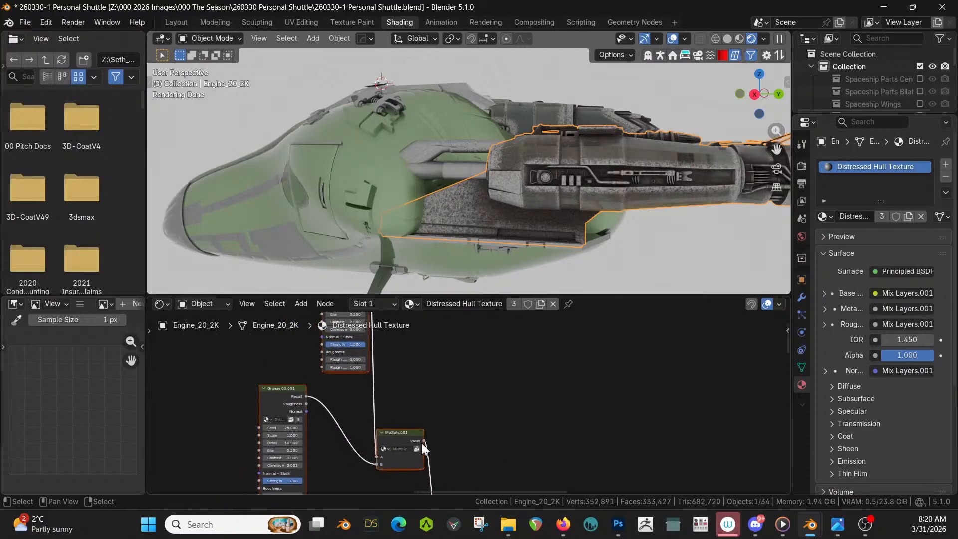
{"action": "left_click", "coordinate": [282, 388], "text": "ctrl+shift"}
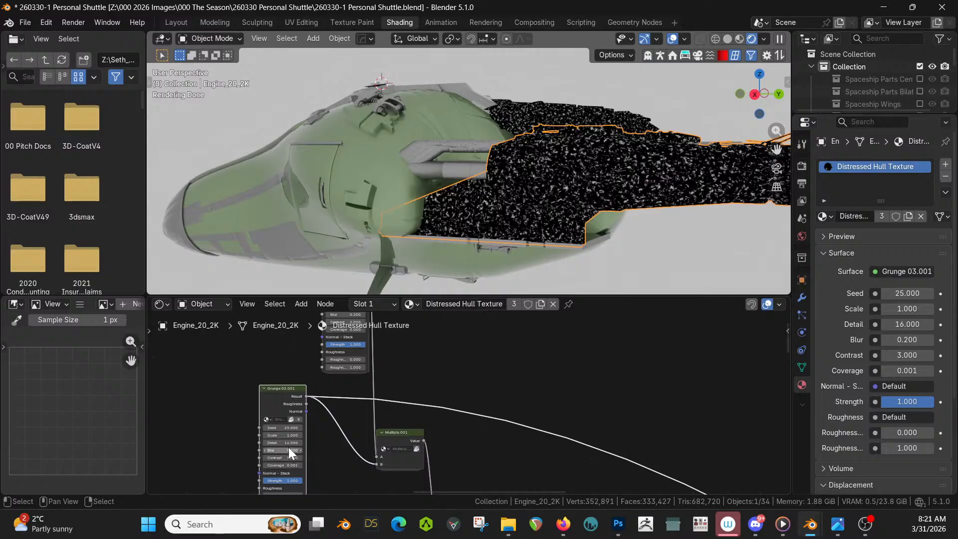
{"action": "left_click_drag", "start_coordinate": [280, 435], "coordinate": [357, 435]}
{"action": "left_click", "coordinate": [389, 432], "text": "ctrl+shift"}
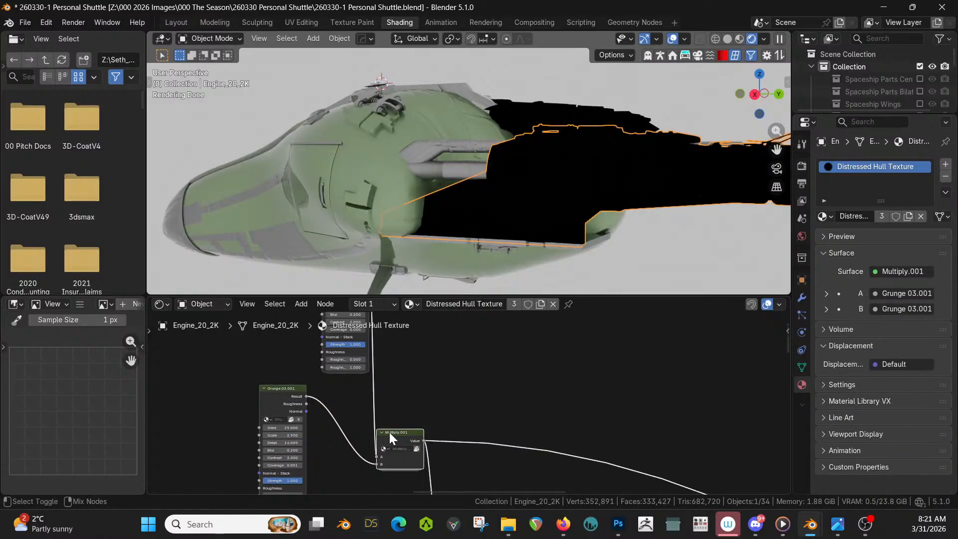
{"action": "middle_click_drag", "start_coordinate": [390, 431], "coordinate": [407, 440]}
{"action": "scroll", "coordinate": [577, 221], "scroll_direction": "up", "scroll_amount": 5}
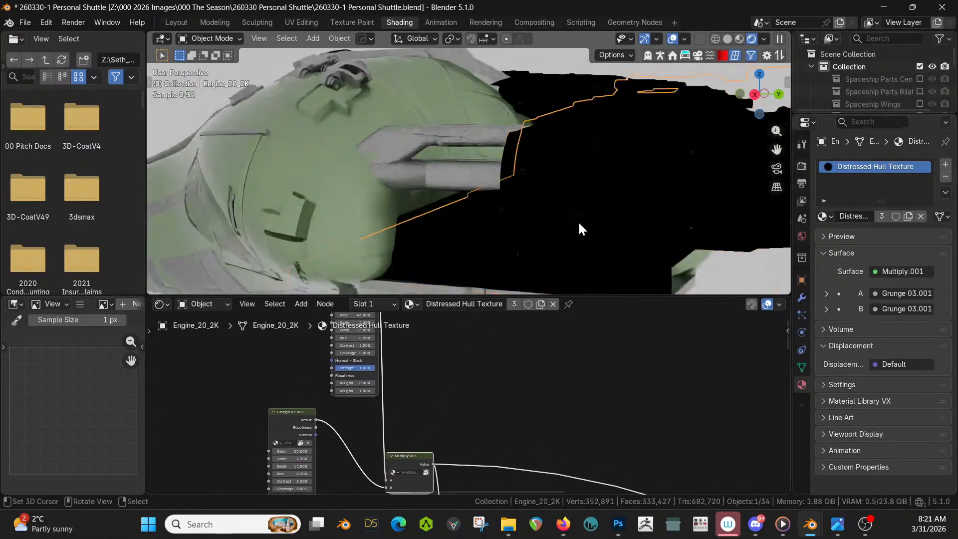
Preview the Grunge 03.001 node feeding Cavity.001, reposition the Cavity.001 node lower, and preview its mask.
{"action": "middle_click_drag", "start_coordinate": [535, 385], "coordinate": [630, 435]}
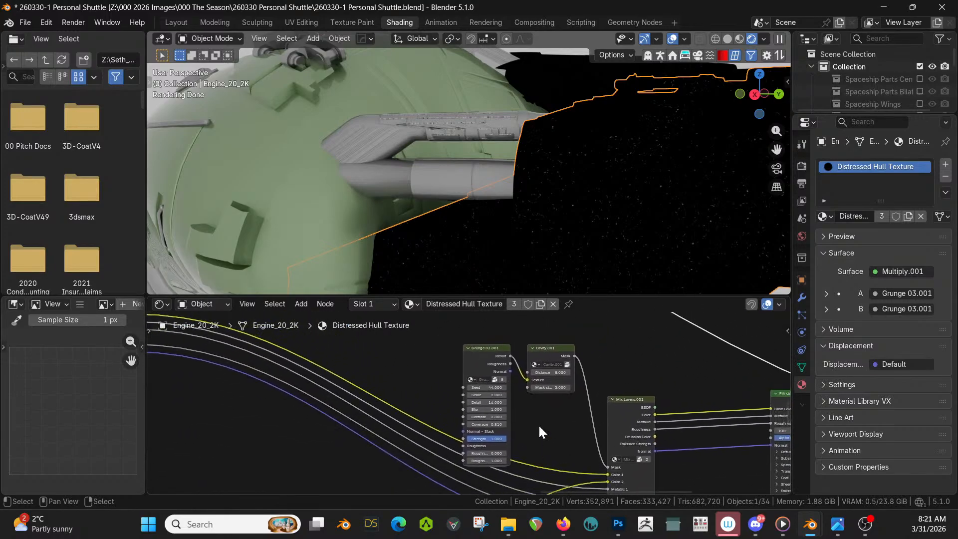
{"action": "left_click", "coordinate": [496, 348], "text": "ctrl+shift"}
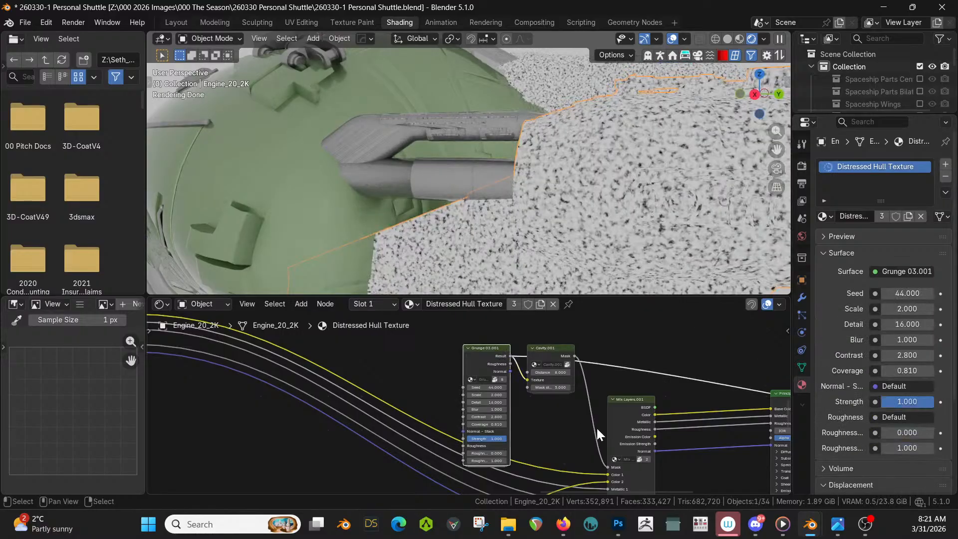
{"action": "left_click_drag", "start_coordinate": [541, 344], "coordinate": [539, 394]}
{"action": "left_click", "coordinate": [539, 394], "text": "ctrl+shift"}
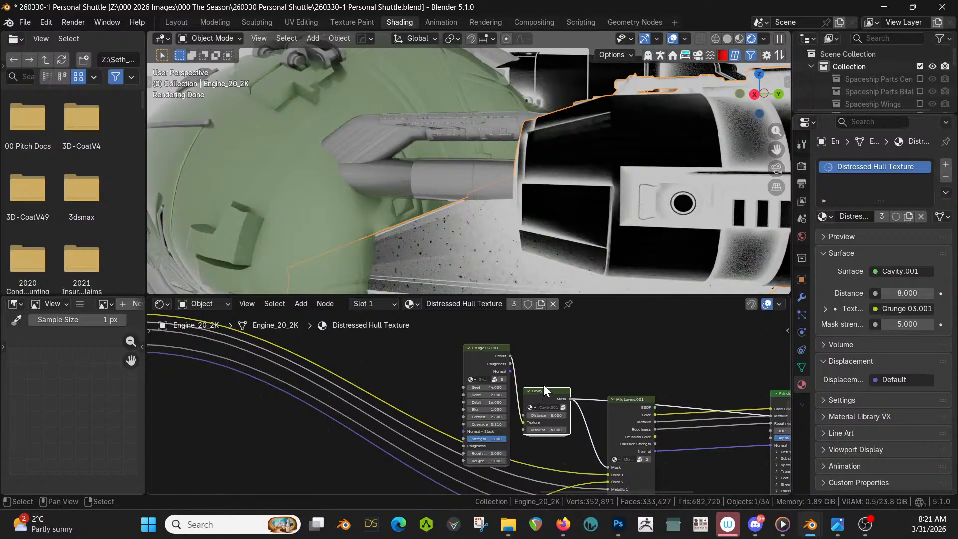
Set Mask strength to 3 and Distance to 2 in the Cavity.001 node.
{"action": "scroll", "coordinate": [573, 432], "scroll_direction": "up", "scroll_amount": 1}
{"action": "scroll", "coordinate": [577, 441], "scroll_direction": "up", "scroll_amount": 1}
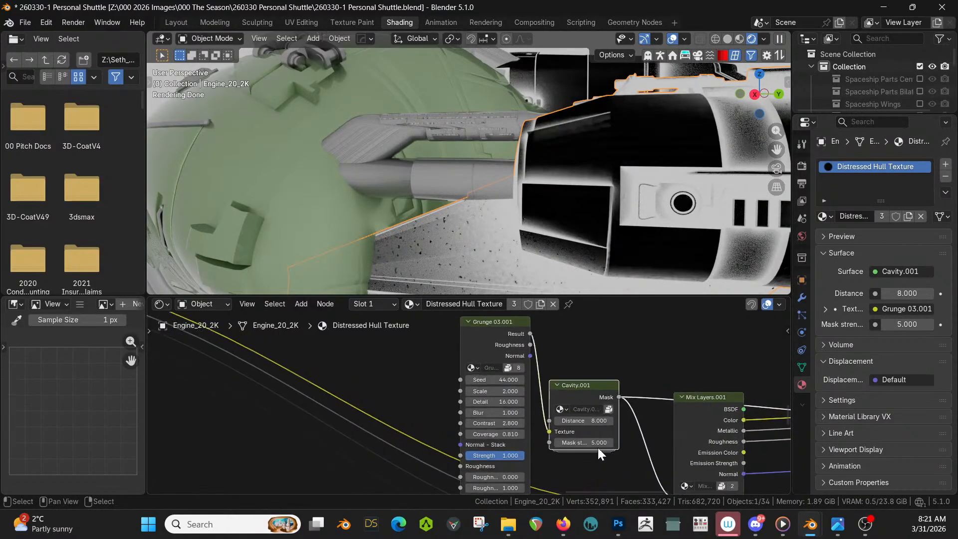
{"action": "left_click", "coordinate": [594, 443]}
{"action": "type", "text": "3"}
{"action": "key", "text": "Return"}
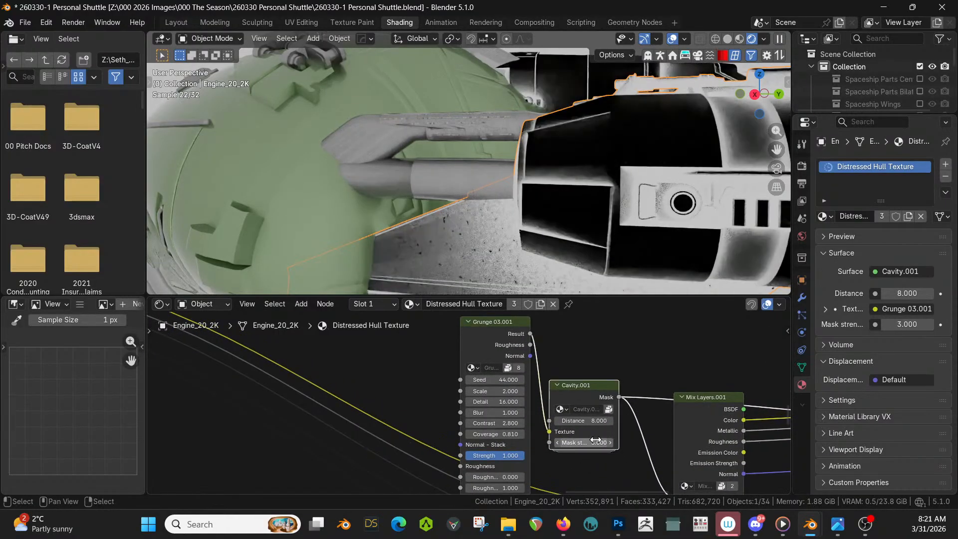
{"action": "left_click", "coordinate": [594, 420]}
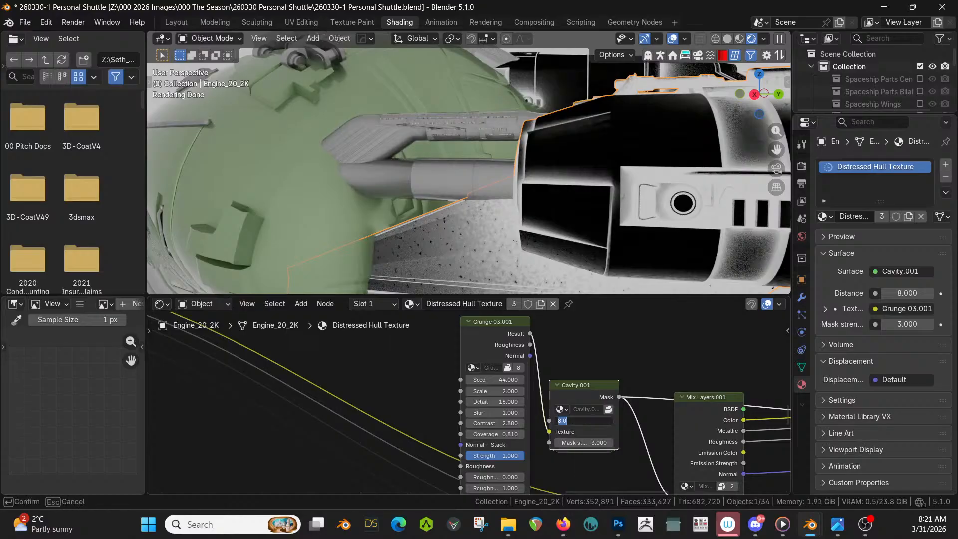
{"action": "type", "text": "2"}
{"action": "key", "text": "Return"}
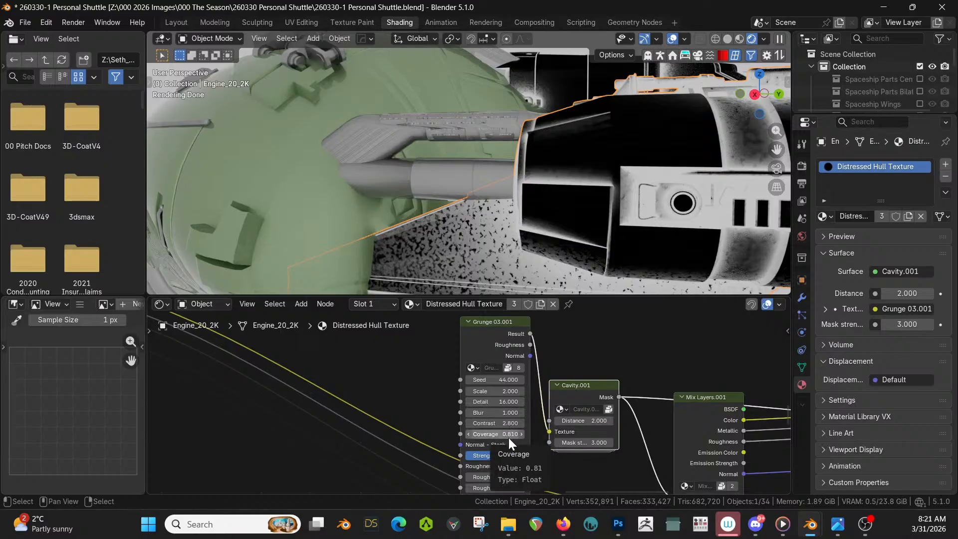
Set Contrast to 12.000 in the Grunge 03.001 node feeding Cavity.001, and preview the Principled BSDF result on the engines.
{"action": "mouse_move", "coordinate": [507, 423]}
{"action": "left_mouse_down"}
{"action": "mouse_move", "coordinate": [707, 423]}
{"action": "mouse_move", "coordinate": [517, 420]}
{"action": "left_mouse_up"}
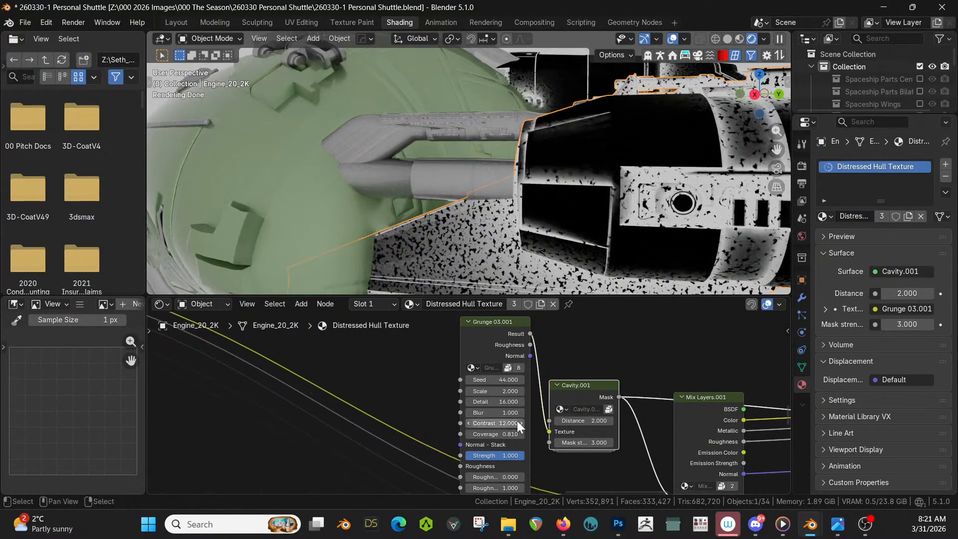
{"action": "scroll", "coordinate": [687, 369], "scroll_direction": "down", "scroll_amount": 3}
{"action": "scroll", "coordinate": [688, 368], "scroll_direction": "down", "scroll_amount": 5}
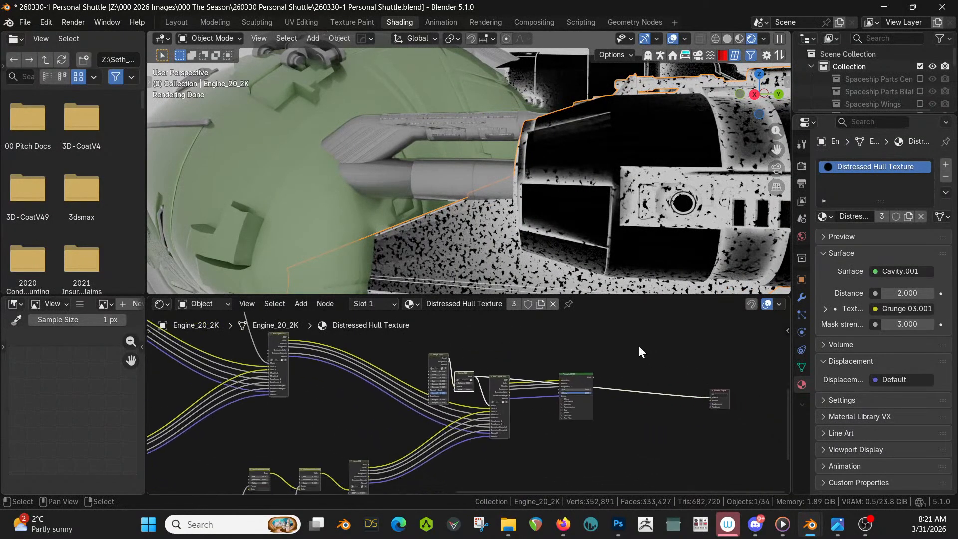
{"action": "left_click", "coordinate": [581, 373], "text": "ctrl+shift"}
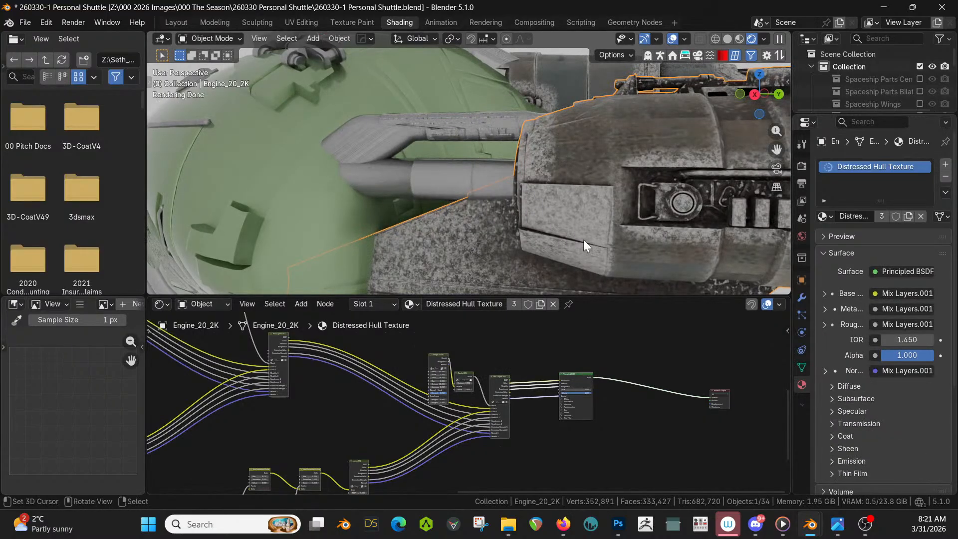
{"action": "scroll", "coordinate": [583, 239], "scroll_direction": "down", "scroll_amount": 8}
{"action": "middle_click_drag", "start_coordinate": [565, 199], "coordinate": [618, 252]}
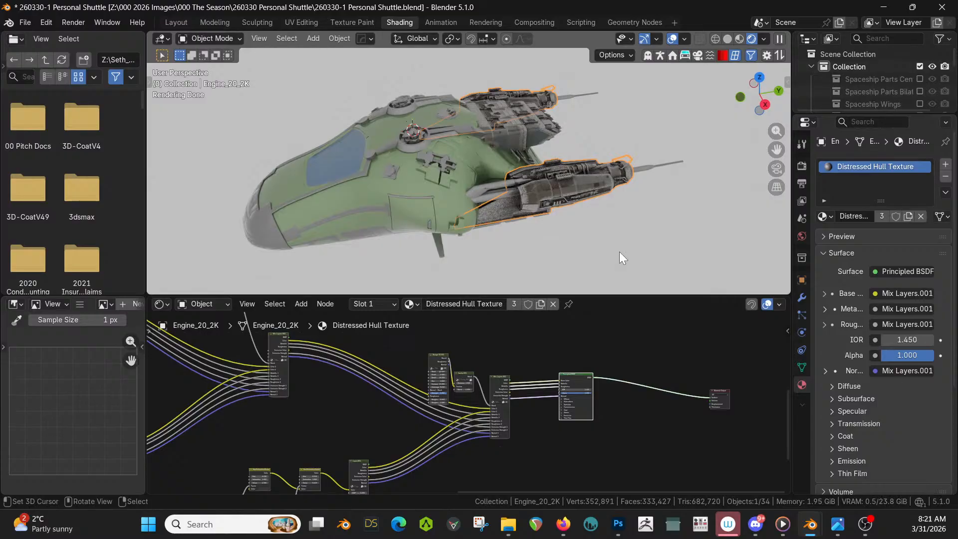
{"action": "middle_click_drag", "start_coordinate": [618, 249], "coordinate": [483, 195]}
{"action": "scroll", "coordinate": [584, 202], "scroll_direction": "up", "scroll_amount": 5}
Try to link materials between the side engine and the grey strut in front of it, with the strut active.
{"action": "left_click", "coordinate": [603, 210]}
{"action": "left_click", "coordinate": [609, 218]}
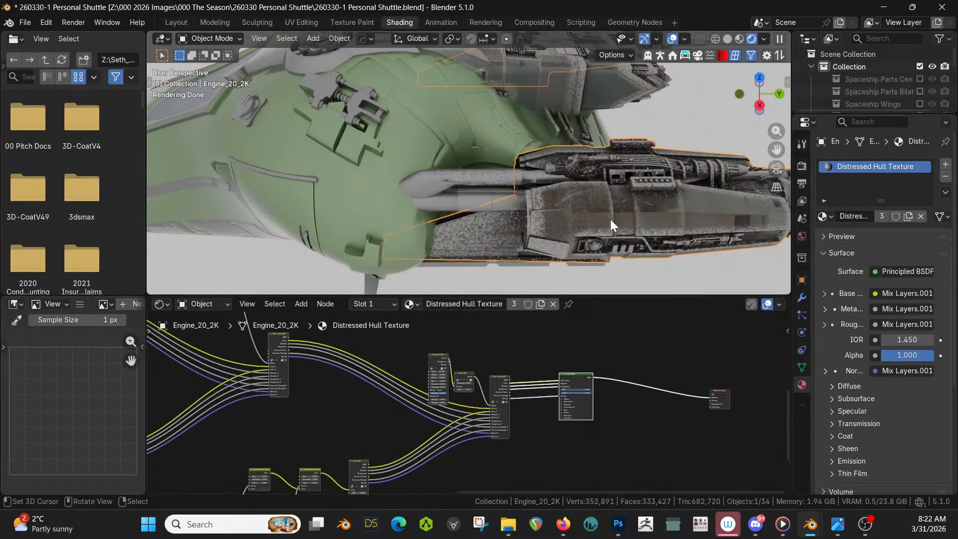
{"action": "left_click", "coordinate": [447, 175], "text": "shift"}
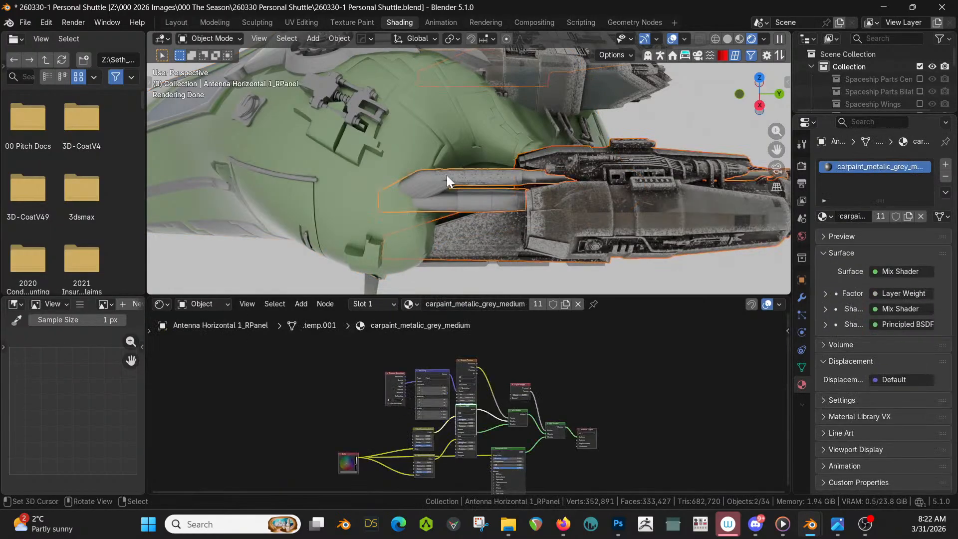
{"action": "key", "text": "ctrl+l"}
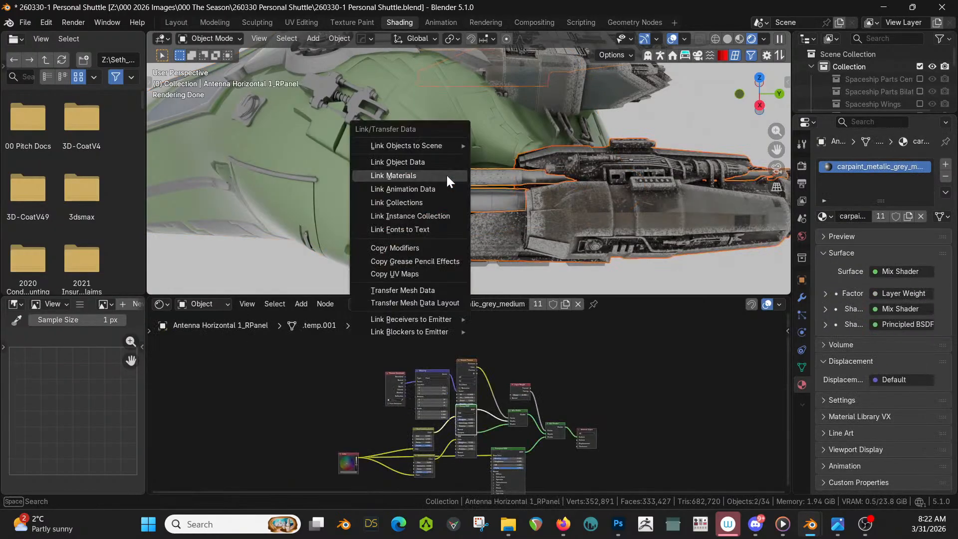
{"action": "left_click", "coordinate": [446, 174]}
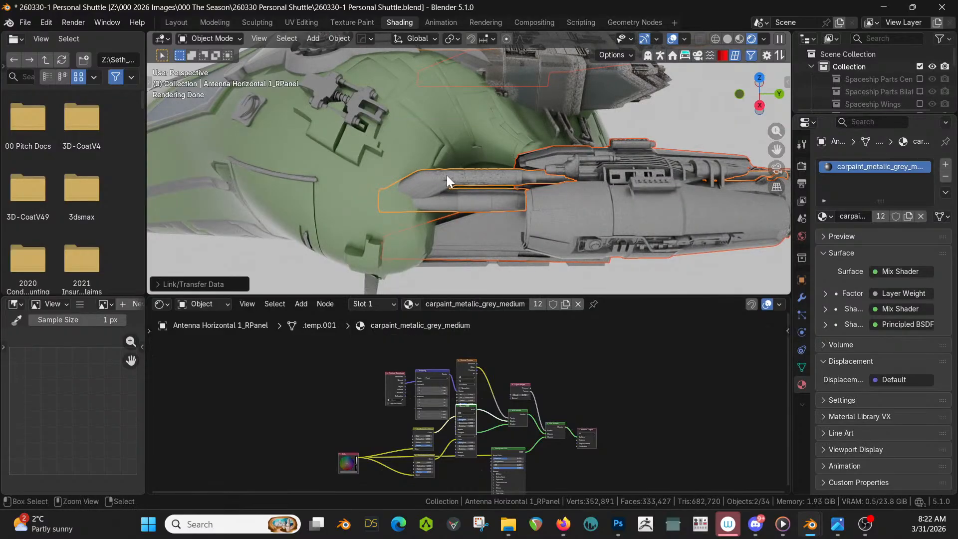
{"action": "key", "text": "ctrl+z"}
{"action": "key", "text": "ctrl+z"}
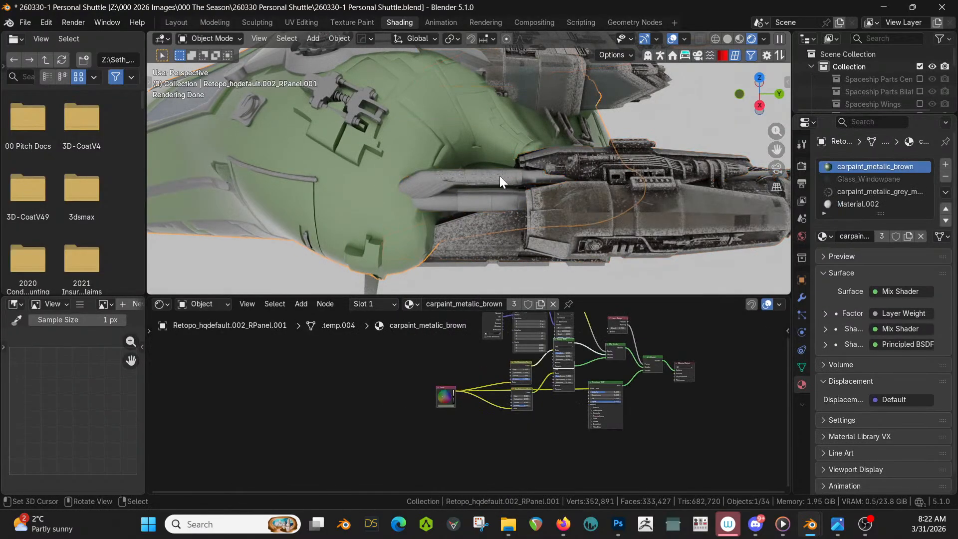
Link the side engine's Distressed Hull Texture material to the grey strut in front of it and clear the selection.
{"action": "left_click", "coordinate": [499, 175]}
{"action": "left_click", "coordinate": [683, 219], "text": "shift"}
{"action": "key", "text": "ctrl+l"}
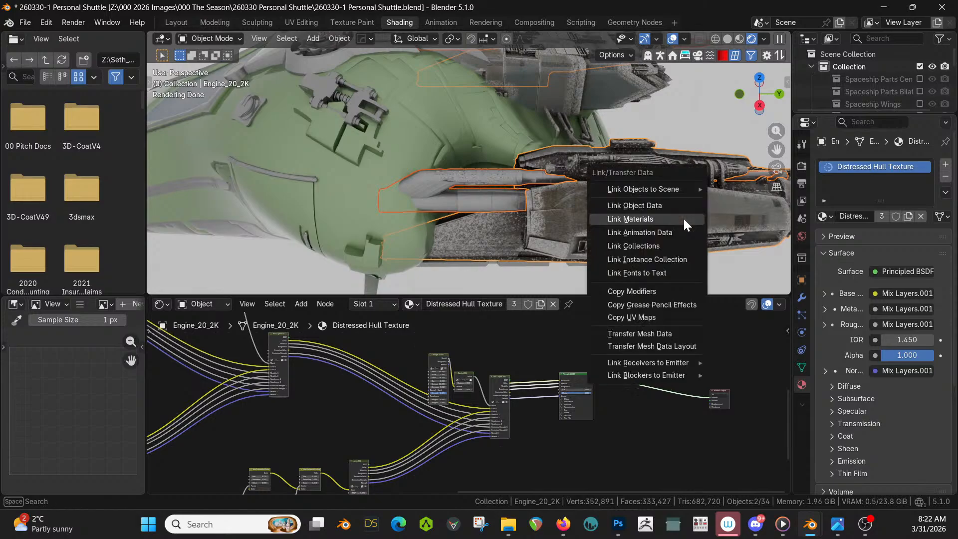
{"action": "left_click", "coordinate": [683, 218]}
{"action": "scroll", "coordinate": [666, 218], "scroll_direction": "down", "scroll_amount": 3}
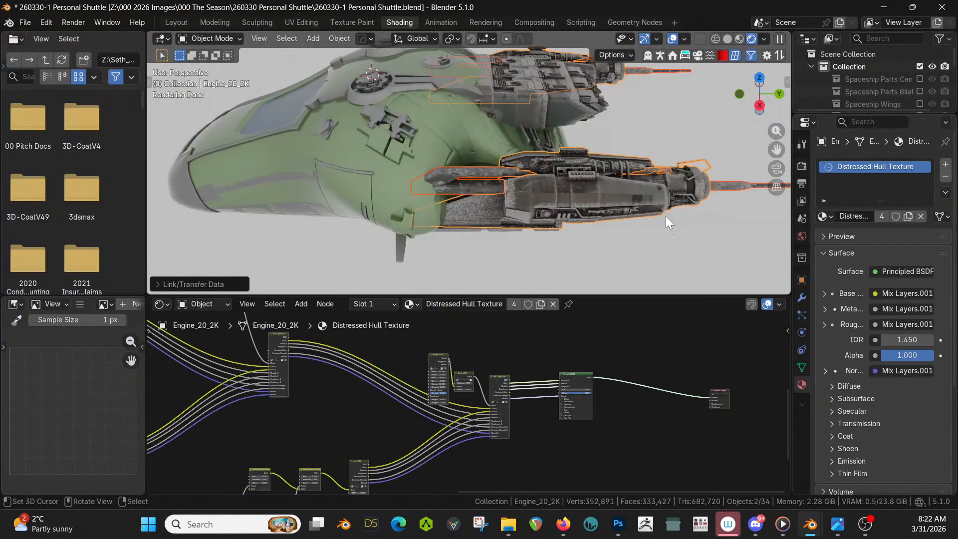
{"action": "middle_click_drag", "start_coordinate": [665, 216], "coordinate": [659, 154]}
{"action": "right_click", "coordinate": [682, 247]}
{"action": "middle_click_drag", "start_coordinate": [682, 248], "coordinate": [711, 264]}
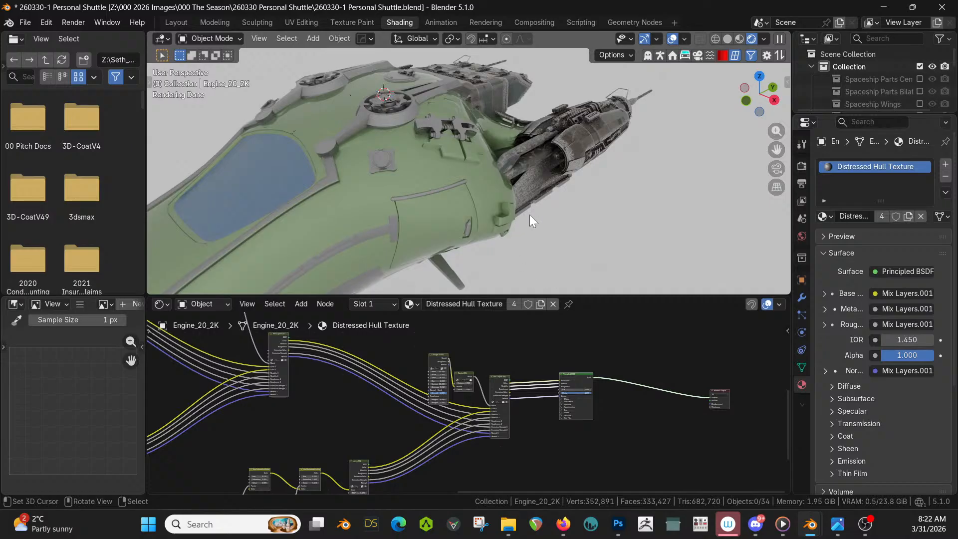
Assign the carpaint_metalic_grey_medium material to the hull's first material slot, replacing carpaint_metalic_brown.
{"action": "middle_click_drag", "start_coordinate": [560, 202], "coordinate": [531, 130]}
{"action": "left_click", "coordinate": [376, 146]}
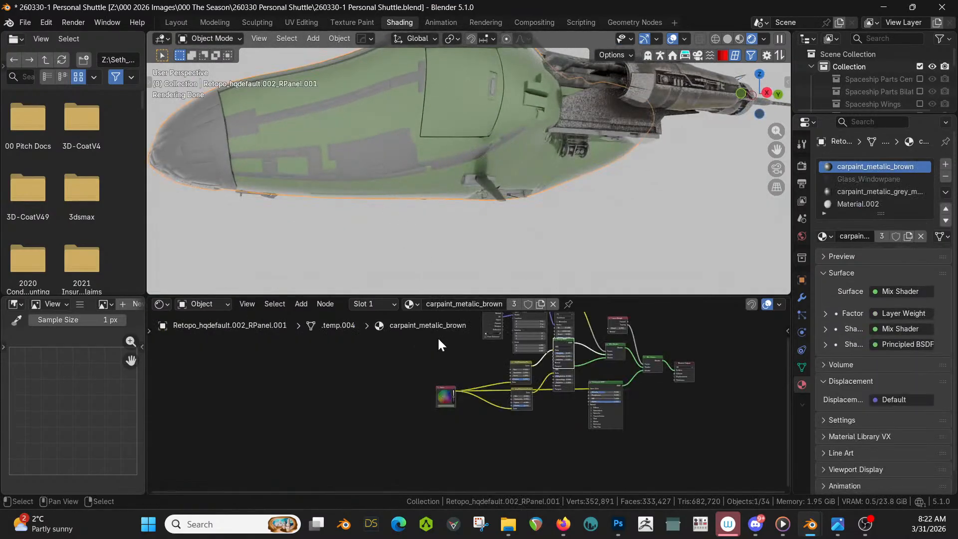
{"action": "left_click", "coordinate": [411, 303]}
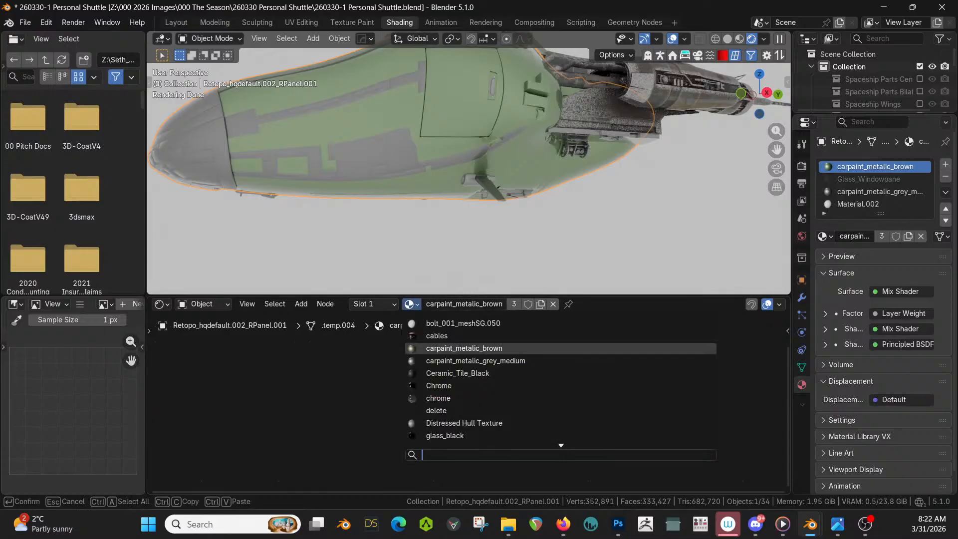
{"action": "left_click", "coordinate": [447, 361]}
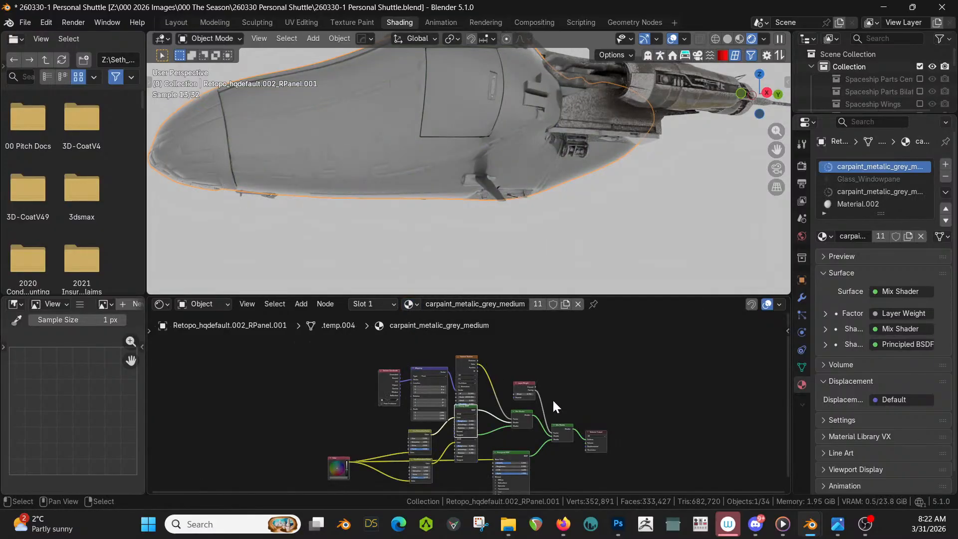
Spread the Material Output and final Mix Shader nodes away from the rest of the hull's grey carpaint node tree.
{"action": "scroll", "coordinate": [556, 406], "scroll_direction": "up", "scroll_amount": 2}
{"action": "middle_click_drag", "start_coordinate": [557, 406], "coordinate": [346, 332]}
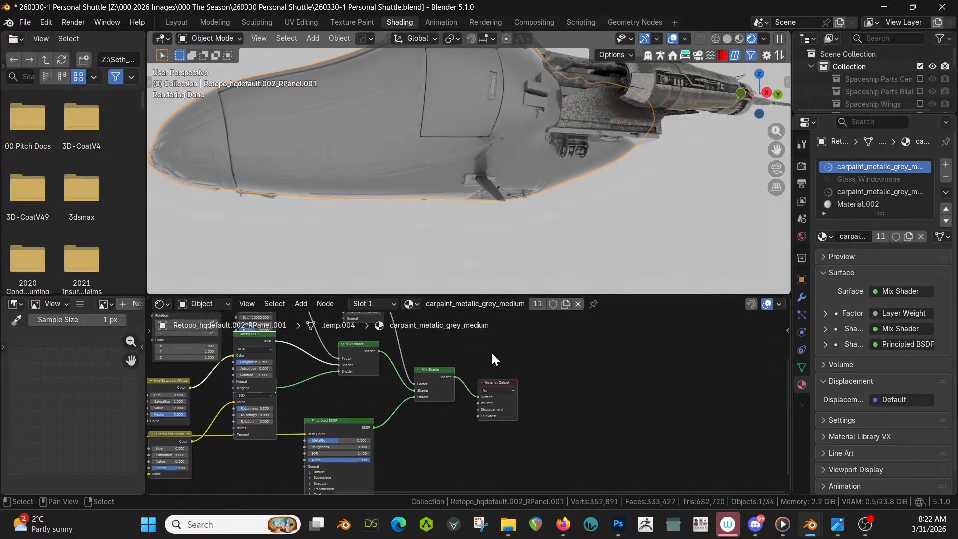
{"action": "left_click_drag", "start_coordinate": [505, 384], "coordinate": [695, 404]}
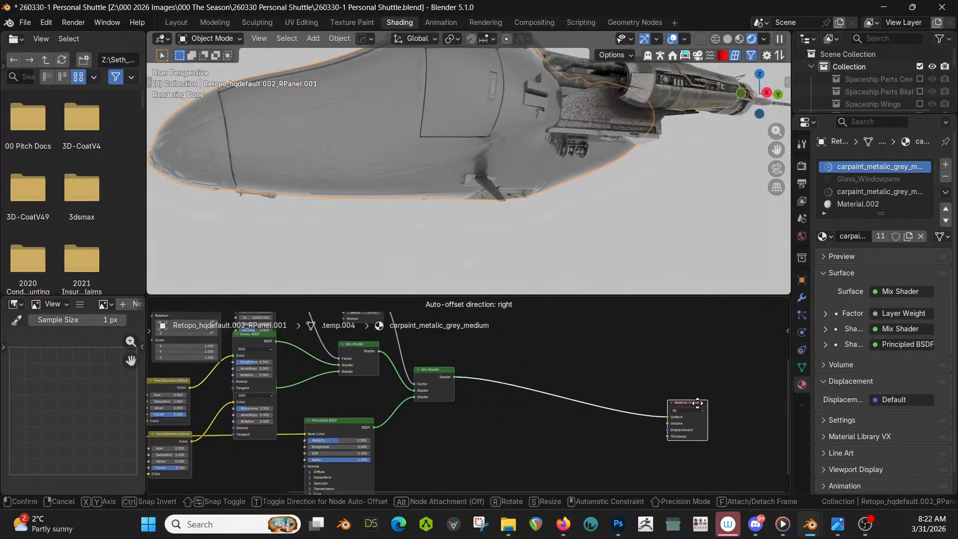
{"action": "left_click", "coordinate": [429, 371]}
{"action": "left_click_drag", "start_coordinate": [428, 372], "coordinate": [544, 417]}
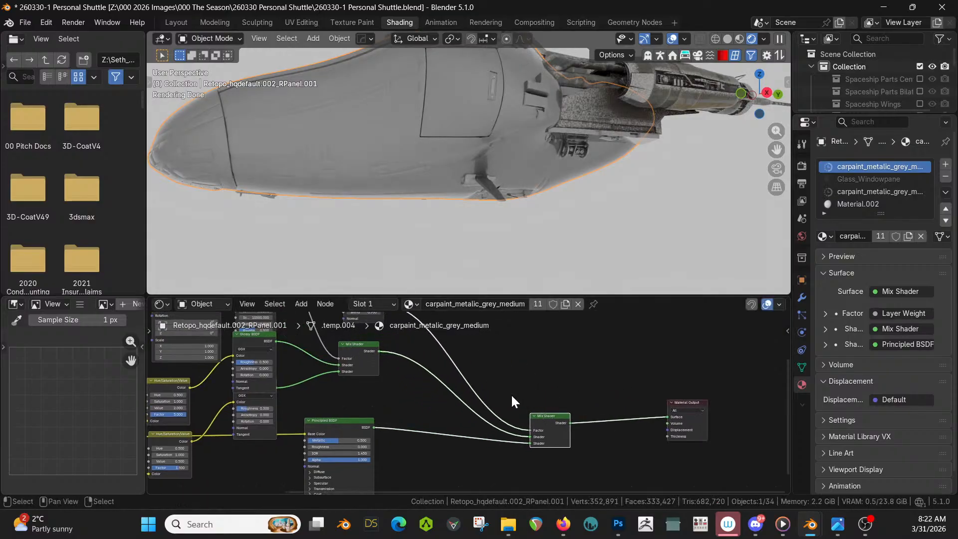
Move the Principled BSDF node below the other shader nodes and connect it directly to the material output for preview.
{"action": "middle_click_drag", "start_coordinate": [512, 395], "coordinate": [620, 352]}
{"action": "left_click_drag", "start_coordinate": [483, 365], "coordinate": [476, 442]}
{"action": "middle_click_drag", "start_coordinate": [504, 401], "coordinate": [366, 428]}
{"action": "scroll", "coordinate": [493, 438], "scroll_direction": "up", "scroll_amount": 1}
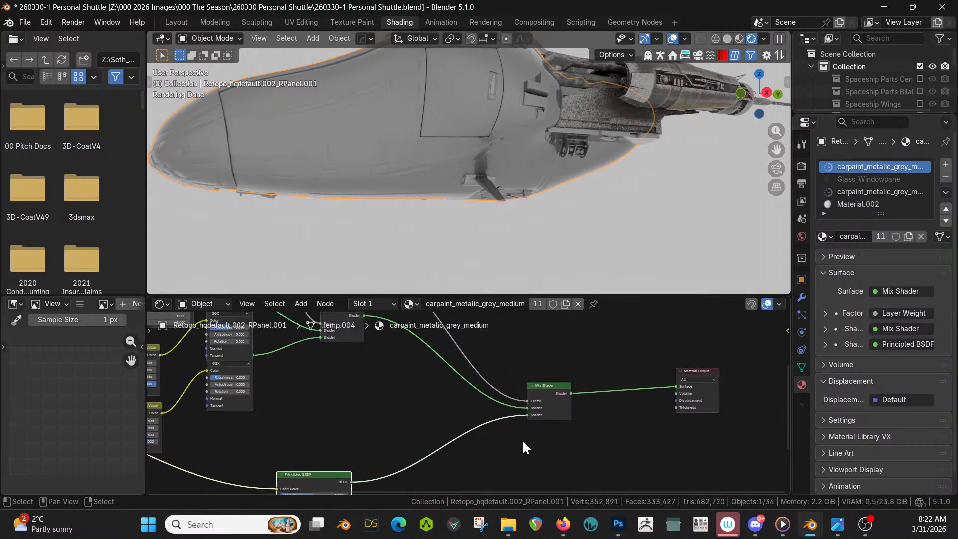
{"action": "middle_click_drag", "start_coordinate": [515, 449], "coordinate": [636, 399]}
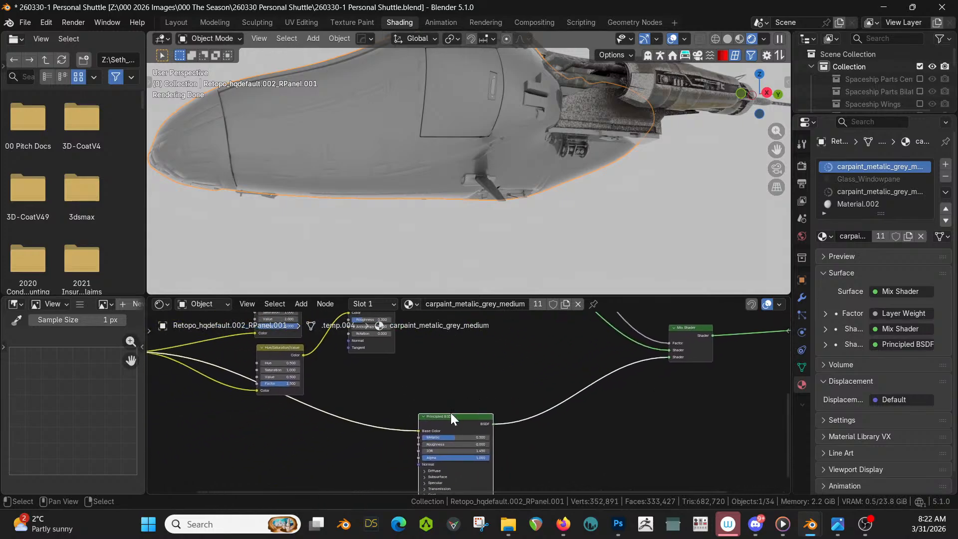
{"action": "left_click_drag", "start_coordinate": [451, 412], "coordinate": [534, 450]}
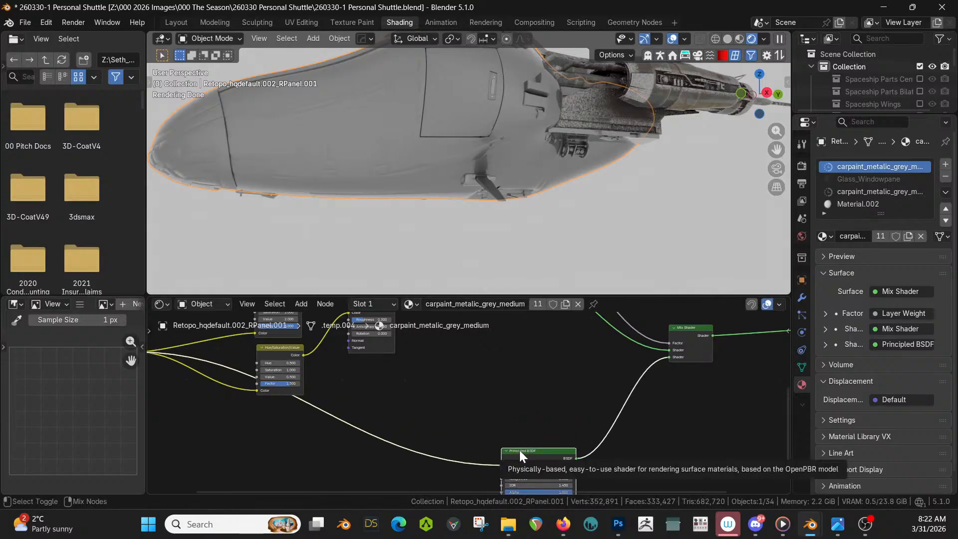
{"action": "left_click", "coordinate": [519, 450], "text": "ctrl+shift"}
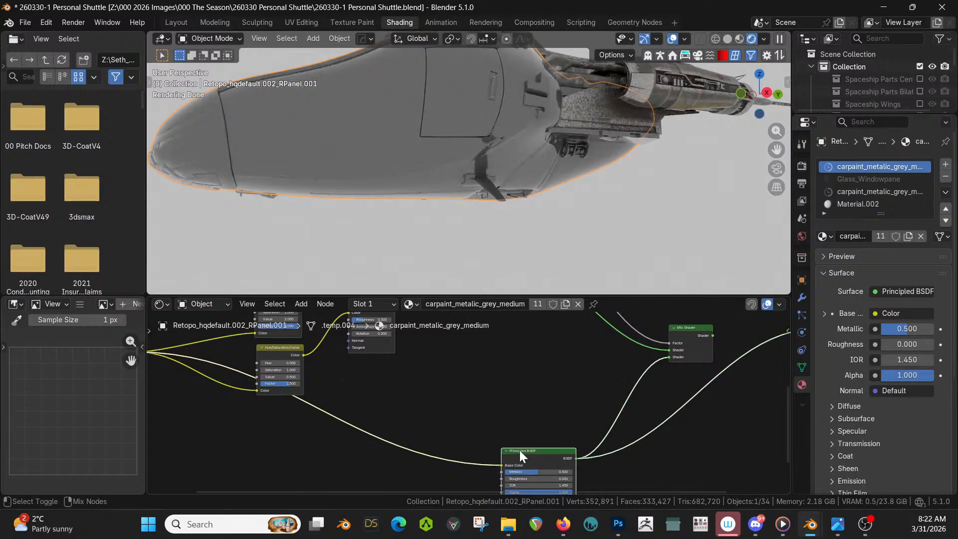
Reconnect the final Mix Shader to the material output and add a new Principled BSDF node above it.
{"action": "middle_click_drag", "start_coordinate": [536, 407], "coordinate": [474, 363]}
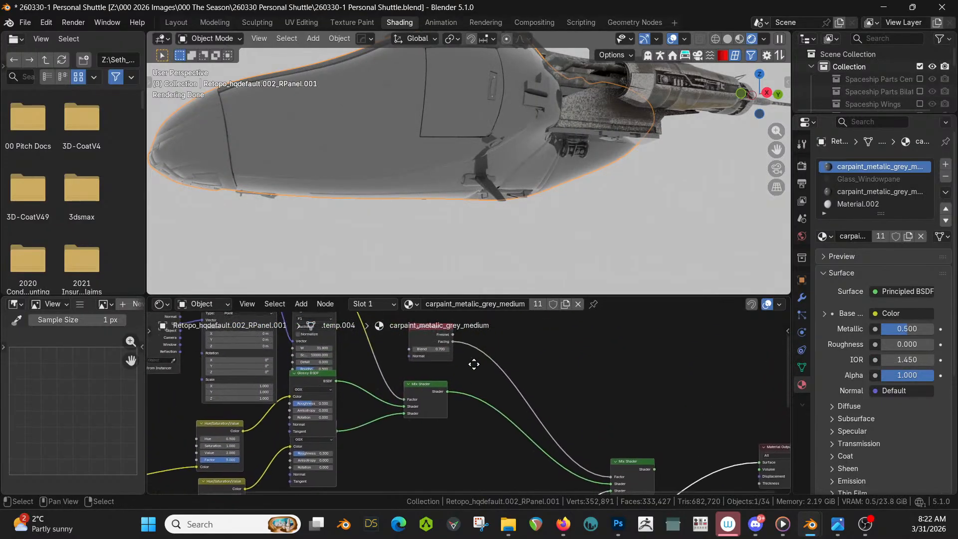
{"action": "left_click", "coordinate": [642, 461], "text": "ctrl+shift"}
{"action": "middle_click_drag", "start_coordinate": [588, 387], "coordinate": [522, 396]}
{"action": "key", "text": "shift+a"}
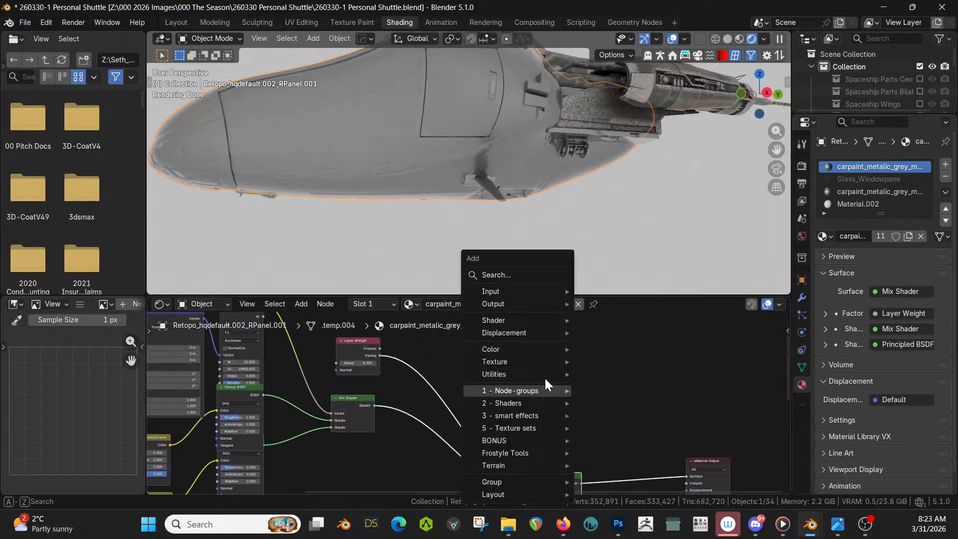
{"action": "mouse_move", "coordinate": [517, 291]}
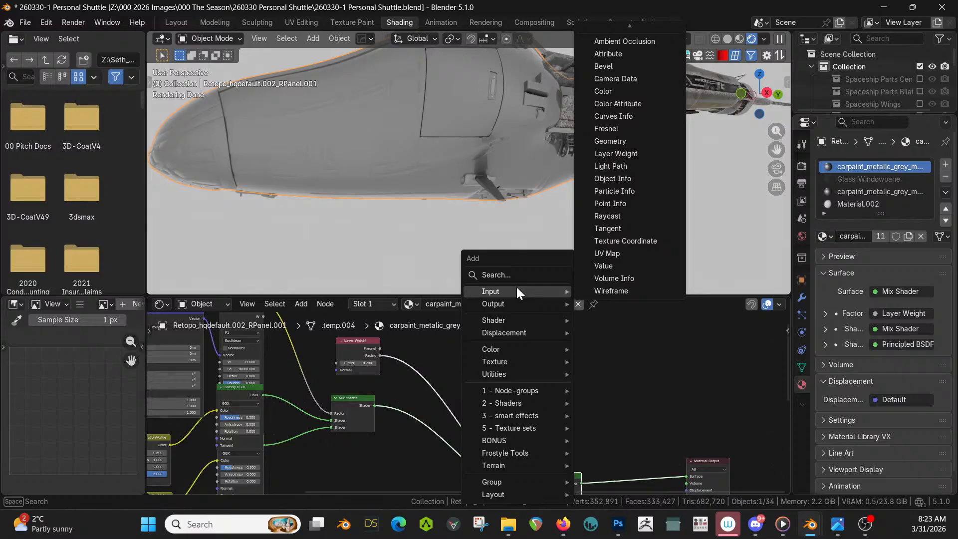
{"action": "mouse_move", "coordinate": [513, 318]}
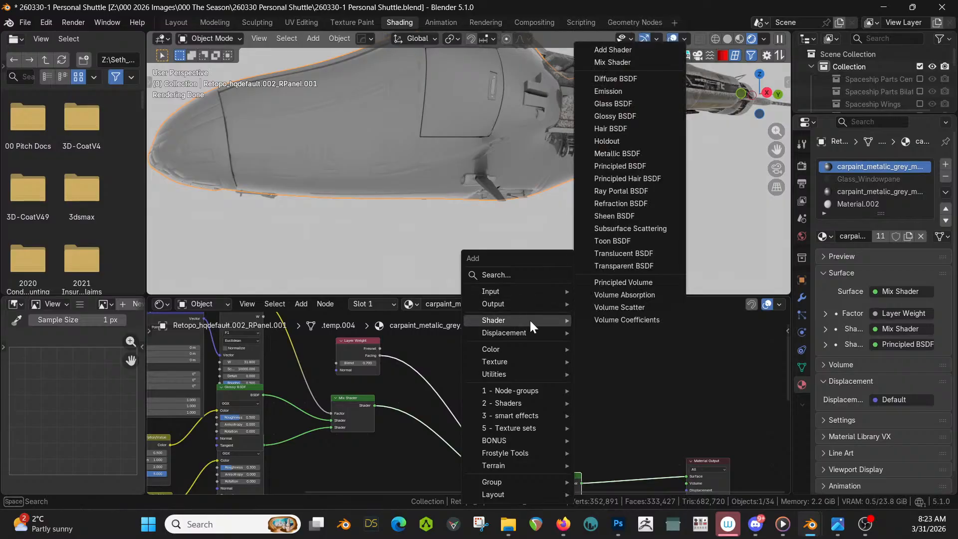
{"action": "left_click", "coordinate": [636, 167]}
{"action": "left_click", "coordinate": [577, 186]}
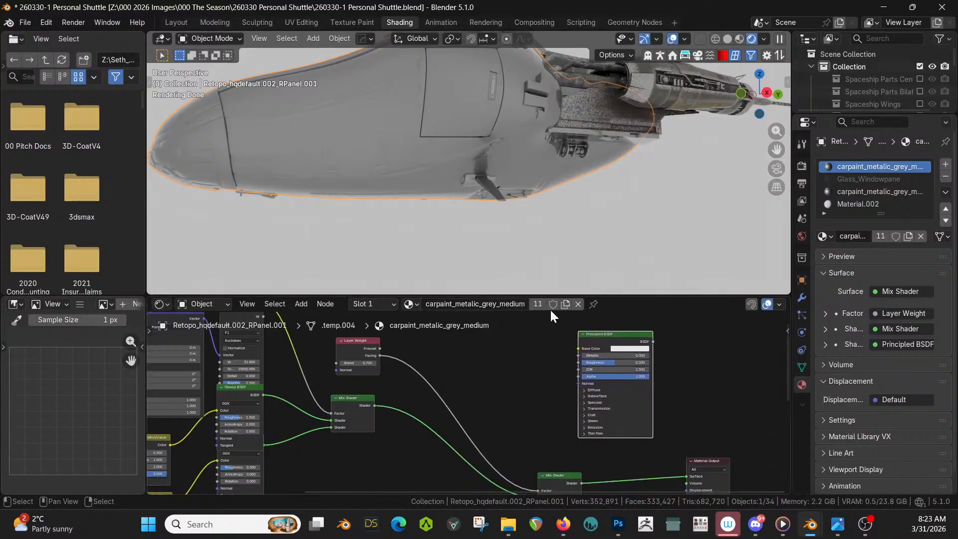
Enlarge the node editor and add an Ambient Occlusion node above the Layer Weight and Mix Shader nodes.
{"action": "left_click_drag", "start_coordinate": [552, 292], "coordinate": [551, 179]}
{"action": "middle_click_drag", "start_coordinate": [551, 228], "coordinate": [528, 348]}
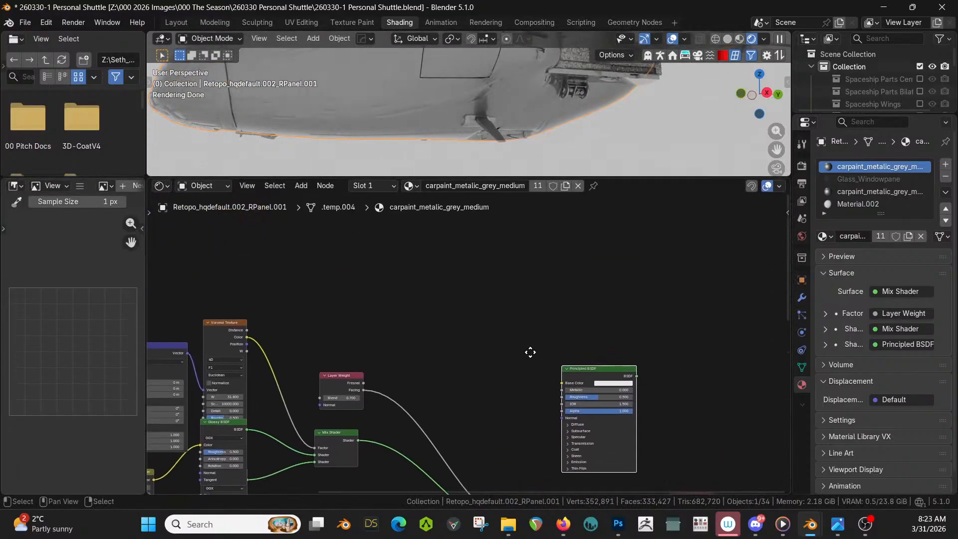
{"action": "key", "text": "shift+a"}
{"action": "left_click", "coordinate": [422, 244]}
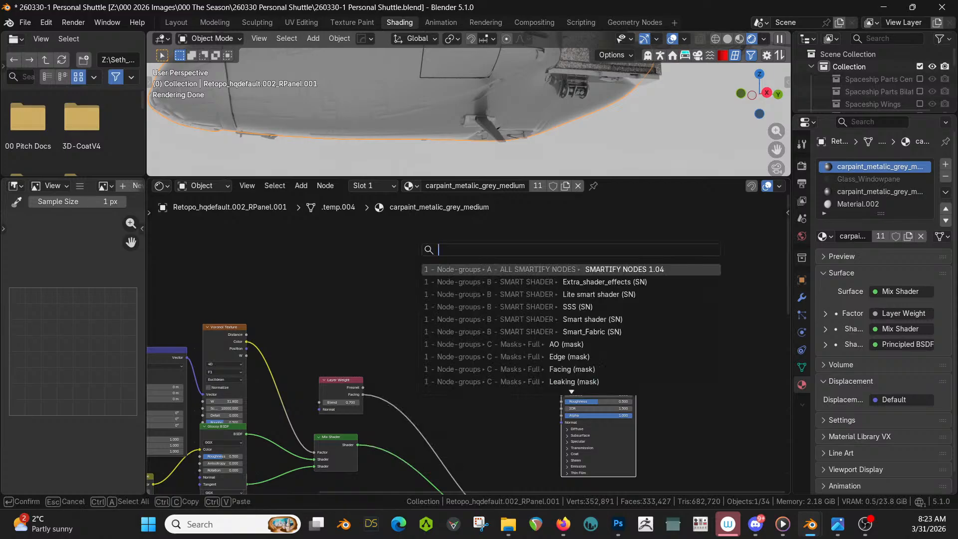
{"action": "type", "text": "amb"}
{"action": "key", "text": "Return"}
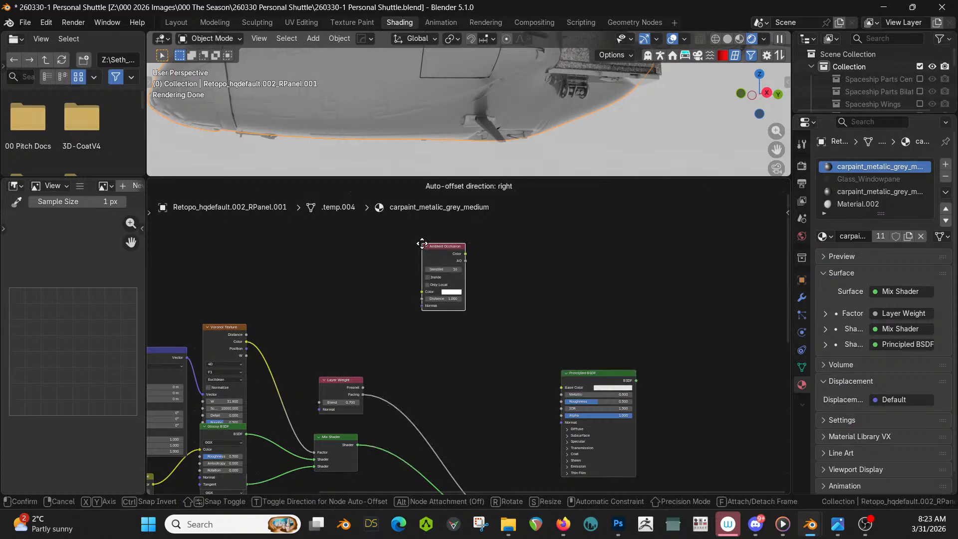
{"action": "left_click", "coordinate": [403, 277]}
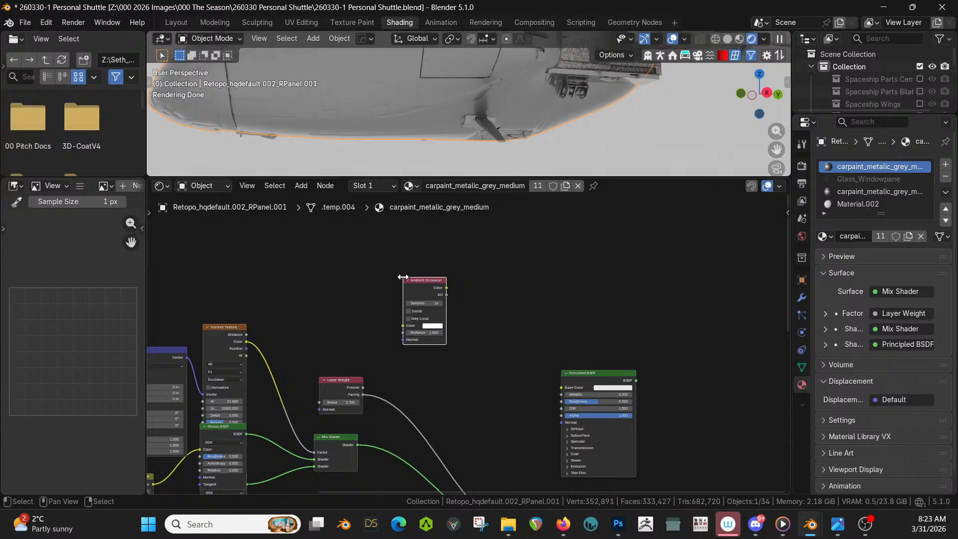
Blend the new Principled BSDF with the final carpaint Mix Shader through an additional Mix Shader, and place it above the Material Output.
{"action": "middle_click_drag", "start_coordinate": [611, 351], "coordinate": [564, 268]}
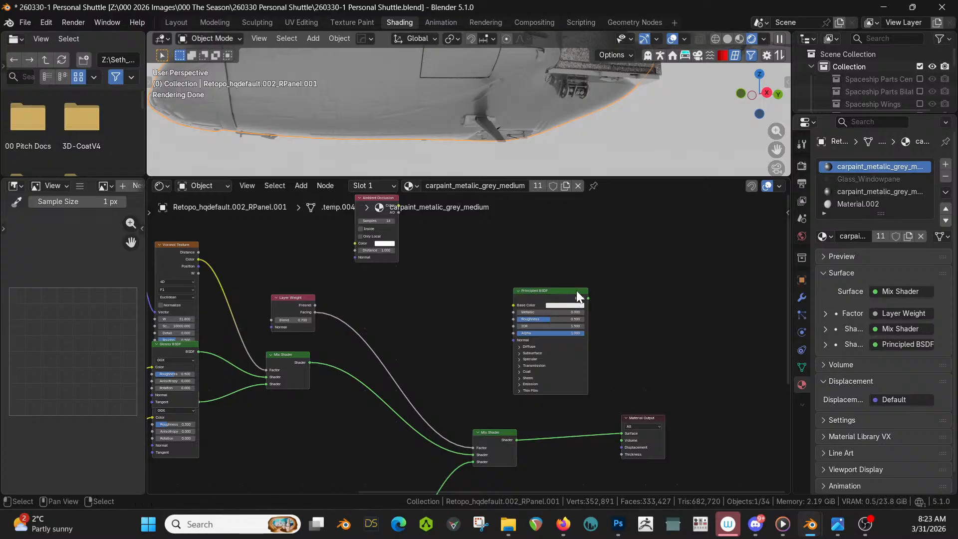
{"action": "left_click_drag", "start_coordinate": [570, 293], "coordinate": [527, 297]}
{"action": "left_click", "coordinate": [498, 435], "text": "shift"}
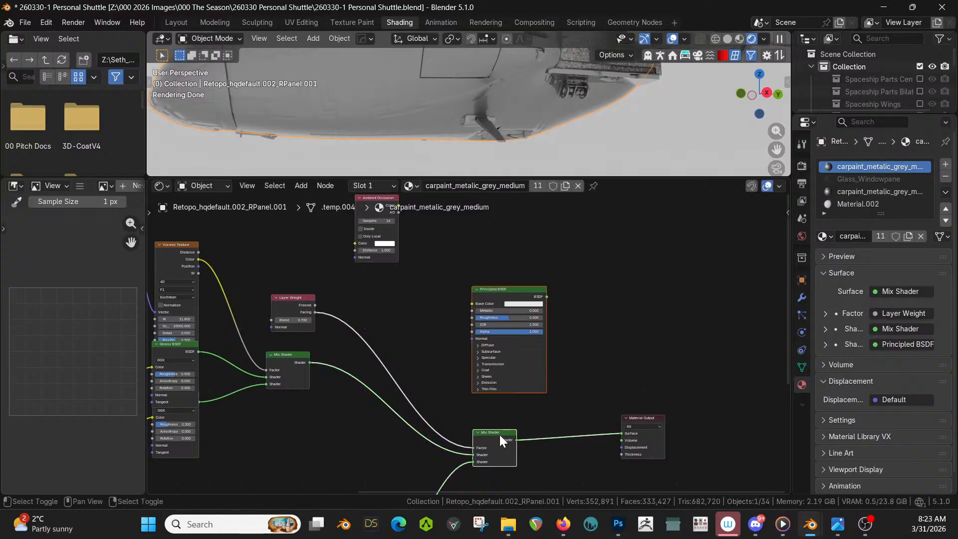
{"action": "key", "text": "ctrl+0"}
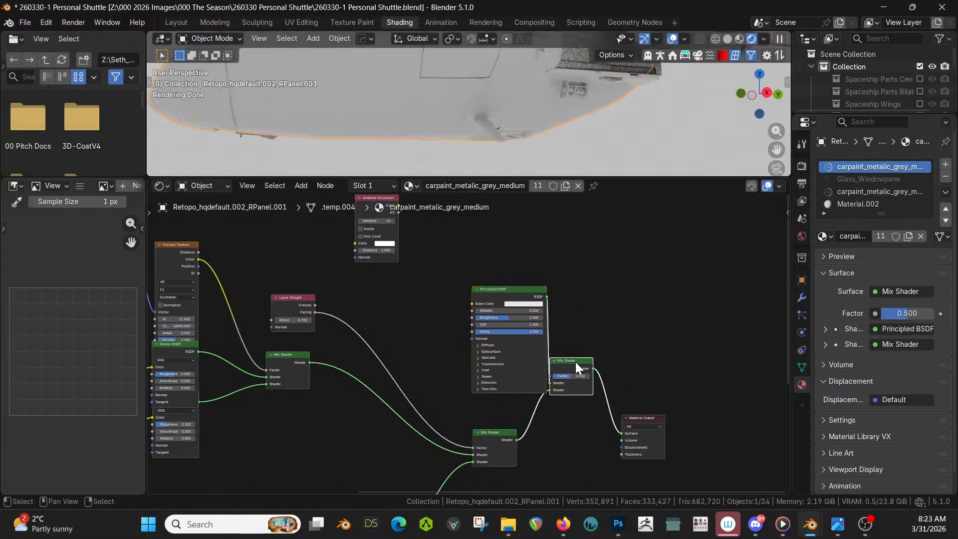
{"action": "left_click_drag", "start_coordinate": [576, 361], "coordinate": [643, 307]}
Drive the new Mix Shader's factor with the Ambient Occlusion color and set the new Principled BSDF's base color to bright red.
{"action": "middle_click_drag", "start_coordinate": [508, 244], "coordinate": [503, 274]}
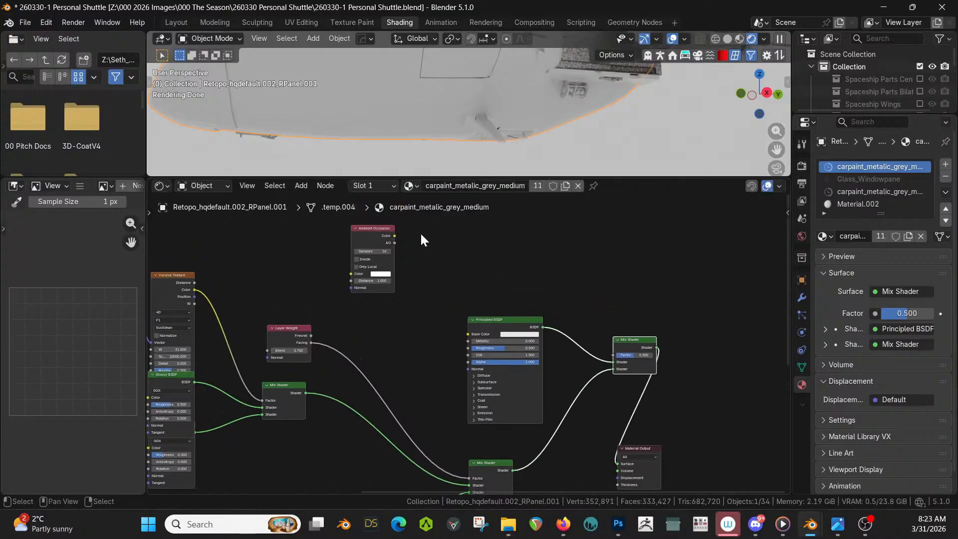
{"action": "left_click_drag", "start_coordinate": [395, 234], "coordinate": [609, 356]}
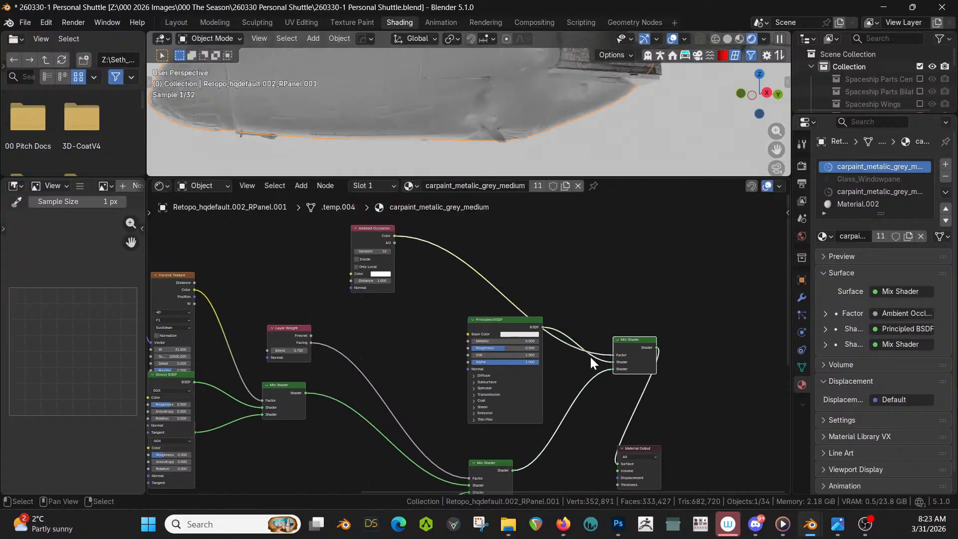
{"action": "left_click", "coordinate": [506, 334]}
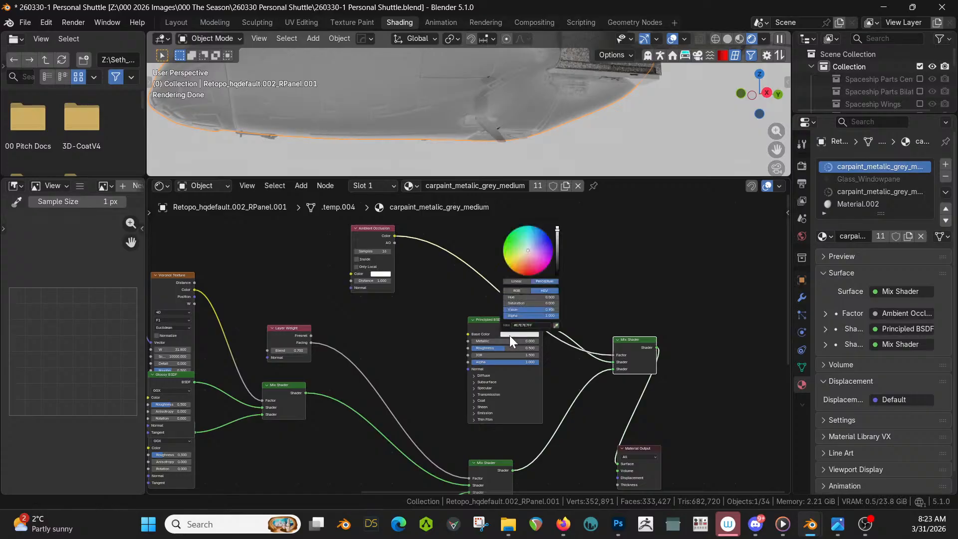
{"action": "left_click", "coordinate": [541, 262]}
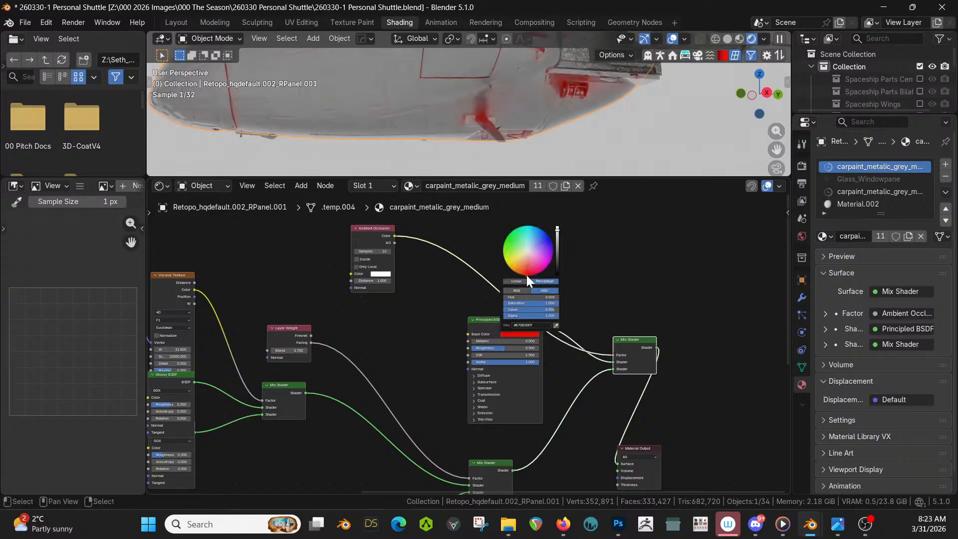
{"action": "middle_click_drag", "start_coordinate": [537, 114], "coordinate": [555, 150]}
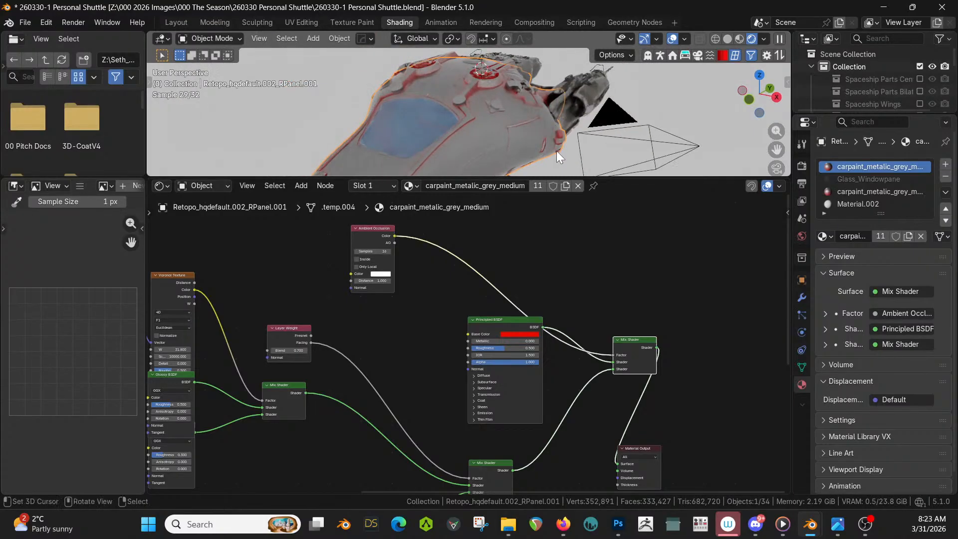
Set the Ambient Occlusion node to 64 samples and a distance of 0.2.
{"action": "scroll", "coordinate": [439, 277], "scroll_direction": "up", "scroll_amount": 2}
{"action": "middle_click_drag", "start_coordinate": [436, 284], "coordinate": [454, 402]}
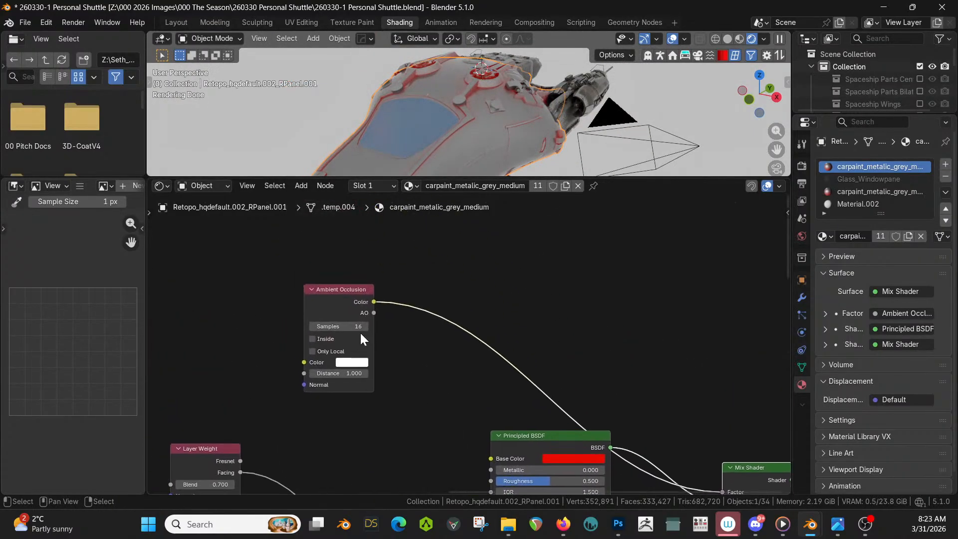
{"action": "left_click", "coordinate": [357, 326]}
{"action": "type", "text": "64"}
{"action": "key", "text": "Return"}
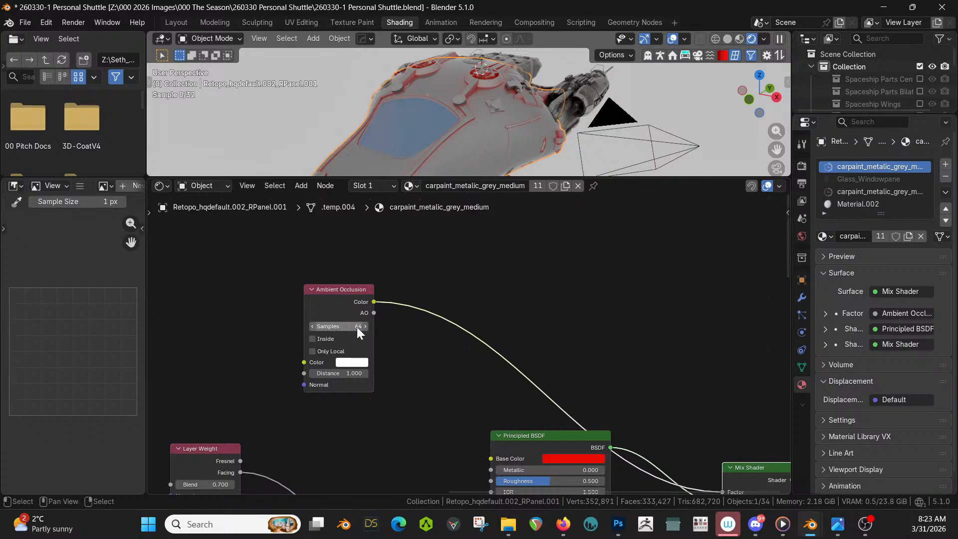
{"action": "left_click", "coordinate": [339, 373]}
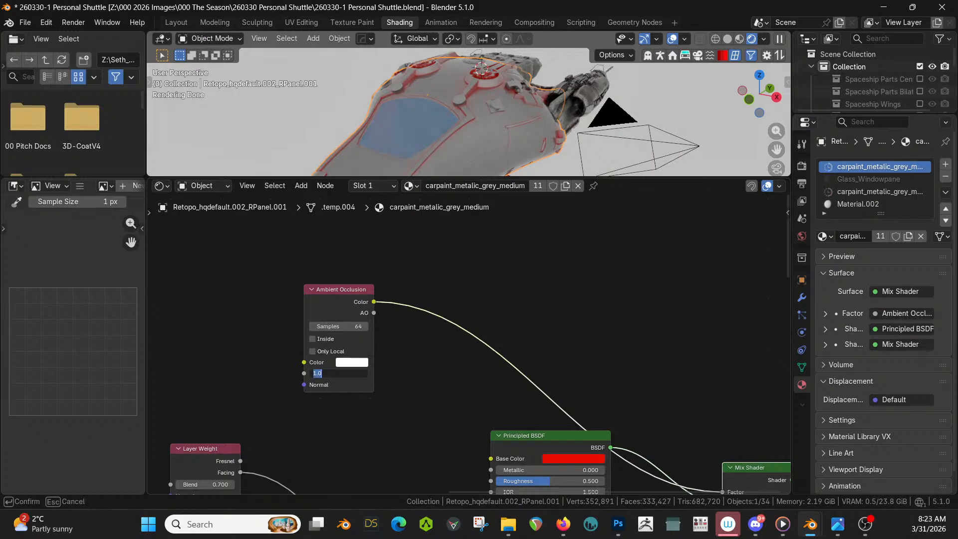
{"action": "type", "text": ".2"}
{"action": "key", "text": "Return"}
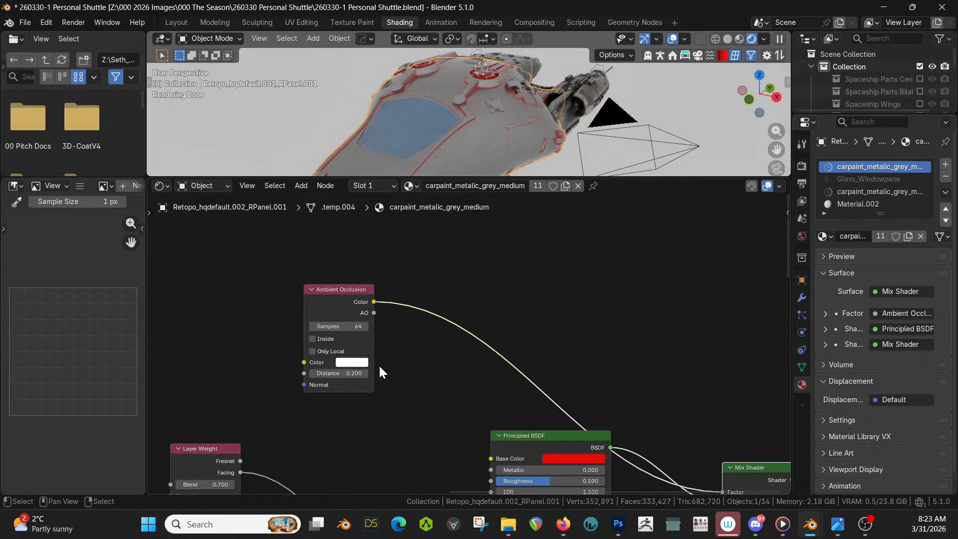
{"action": "scroll", "coordinate": [460, 367], "scroll_direction": "up", "scroll_amount": 1}
{"action": "scroll", "coordinate": [486, 116], "scroll_direction": "up", "scroll_amount": 5}
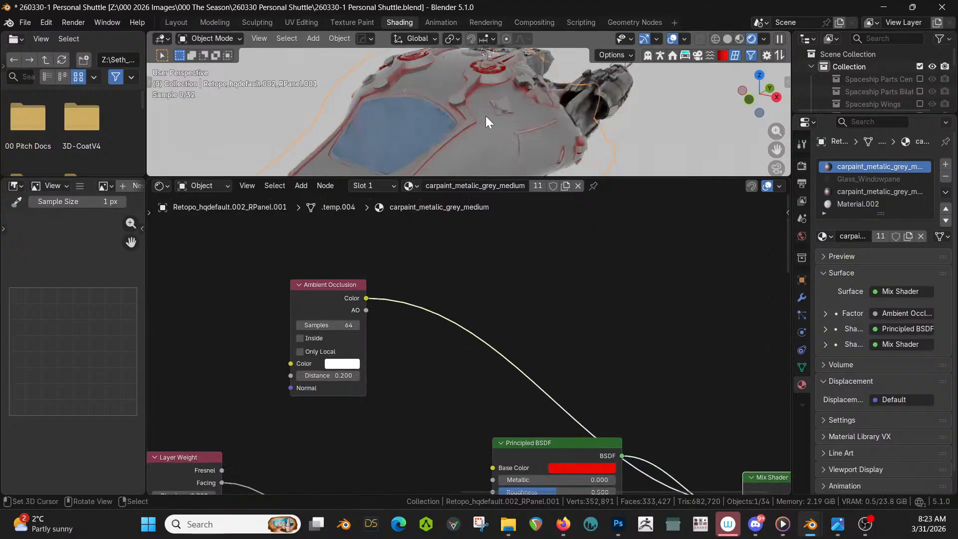
Shift the red Principled BSDF aside and insert a Color Ramp between the Ambient Occlusion color and the Mix Shader factor.
{"action": "middle_click_drag", "start_coordinate": [454, 368], "coordinate": [407, 310]}
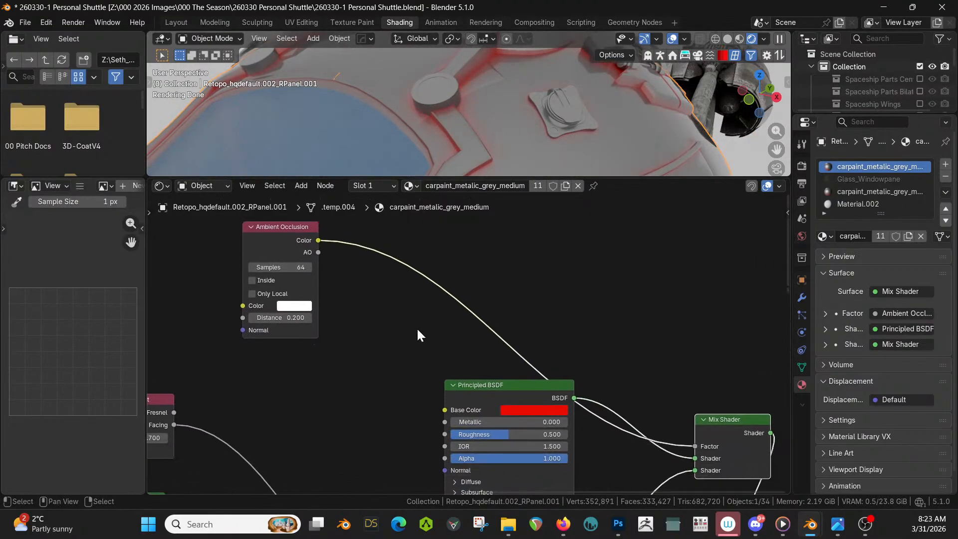
{"action": "left_click_drag", "start_coordinate": [474, 385], "coordinate": [418, 399]}
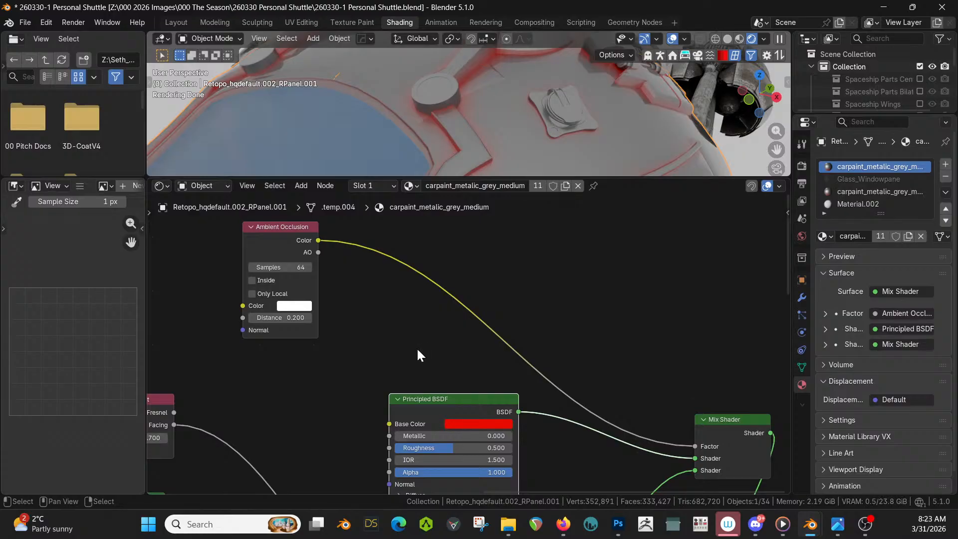
{"action": "key", "text": "shift+a"}
{"action": "left_click", "coordinate": [386, 280]}
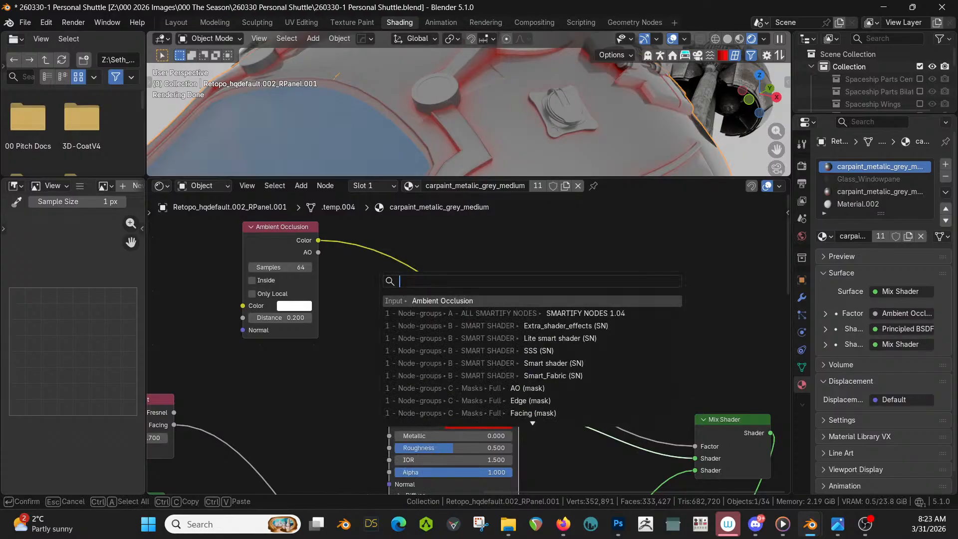
{"action": "type", "text": "ramp"}
{"action": "key", "text": "Return"}
{"action": "left_click", "coordinate": [412, 273]}
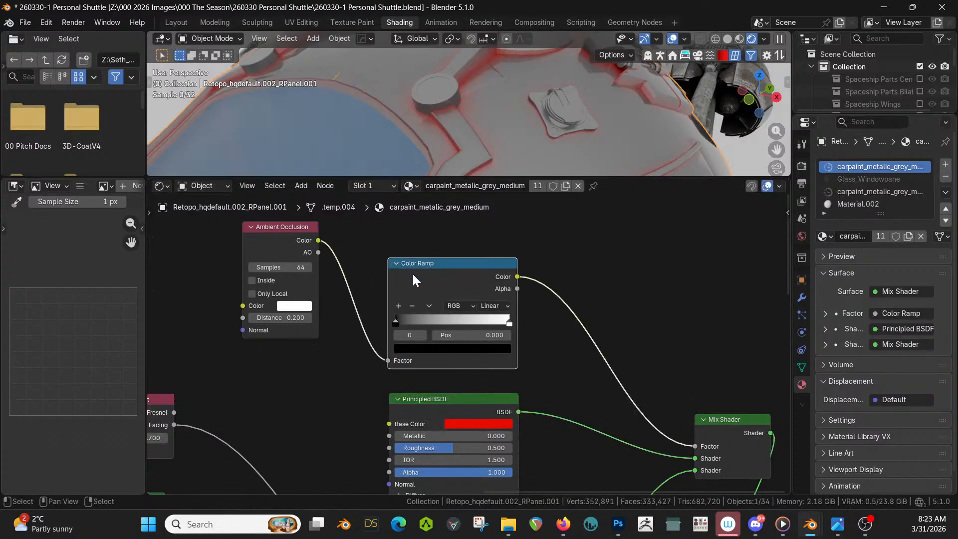
Move the Color Ramp's white stop to about 0.647 and its black stop to about 0.178, and check the hull's seams.
{"action": "left_click_drag", "start_coordinate": [509, 324], "coordinate": [470, 324]}
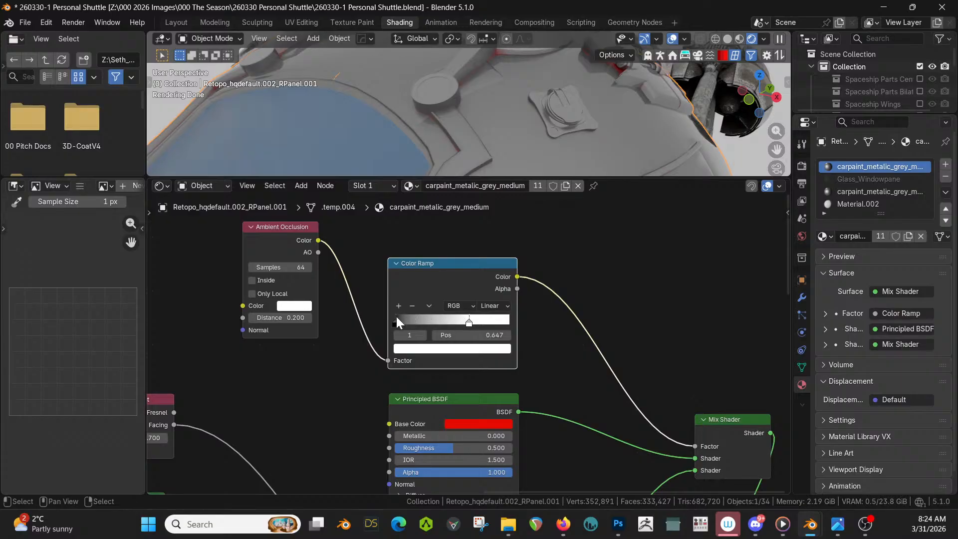
{"action": "left_click_drag", "start_coordinate": [395, 323], "coordinate": [418, 325]}
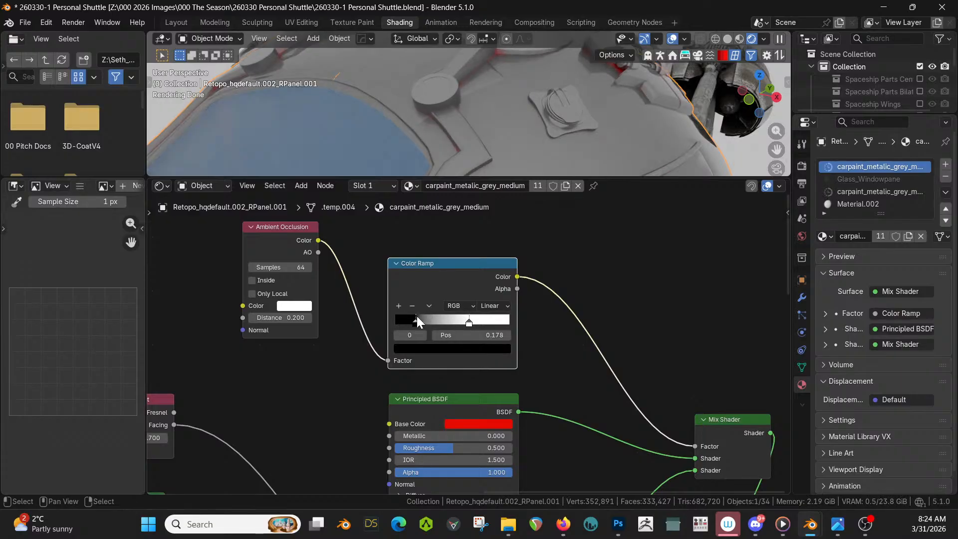
{"action": "scroll", "coordinate": [556, 95], "scroll_direction": "down", "scroll_amount": 8}
{"action": "middle_click_drag", "start_coordinate": [565, 122], "coordinate": [470, 166]}
{"action": "scroll", "coordinate": [528, 158], "scroll_direction": "up", "scroll_amount": 5}
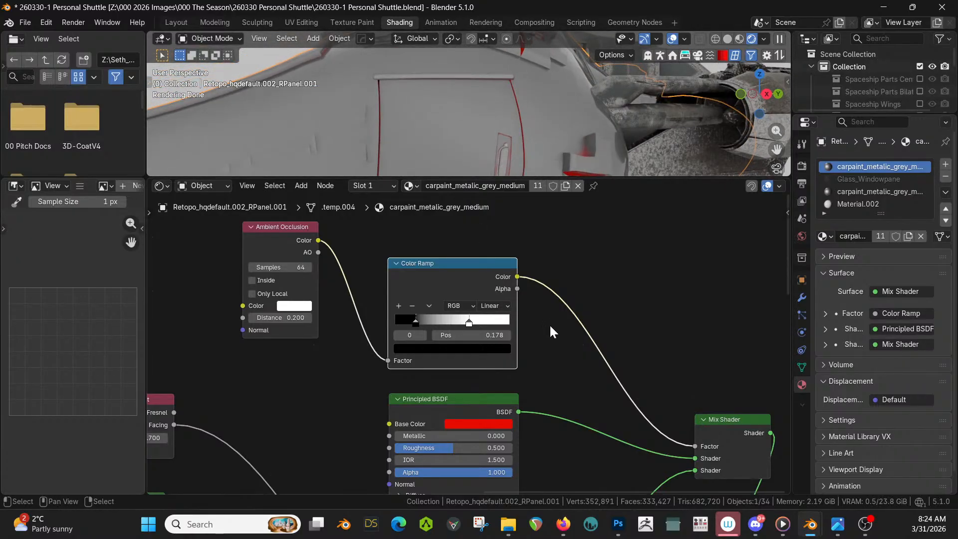
Move the Color Ramp's black stop to about 0.055 and its white stop to about 0.367, enlarging the viewport to judge the hull seams.
{"action": "left_click", "coordinate": [468, 322]}
{"action": "left_click_drag", "start_coordinate": [467, 321], "coordinate": [403, 327]}
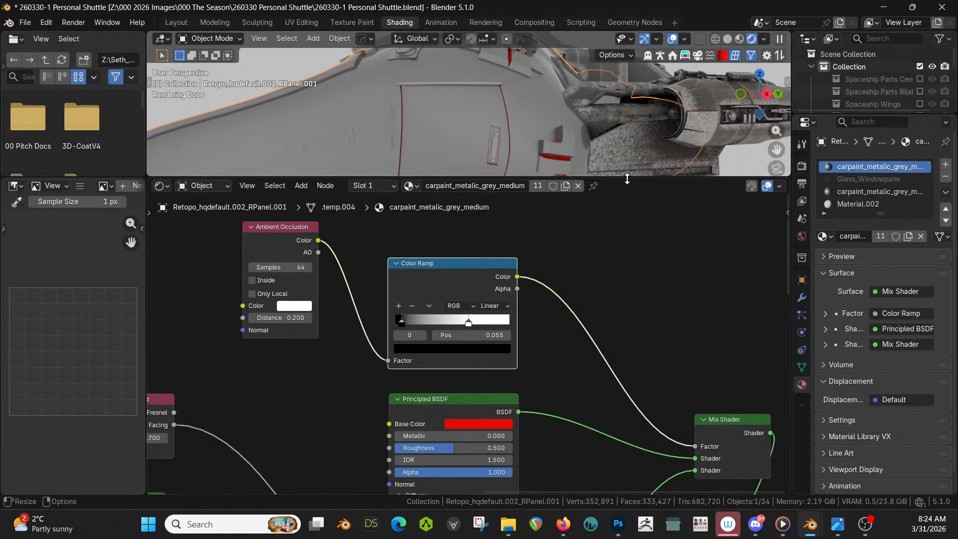
{"action": "left_click_drag", "start_coordinate": [625, 178], "coordinate": [625, 263]}
{"action": "scroll", "coordinate": [621, 176], "scroll_direction": "up", "scroll_amount": 3}
{"action": "middle_click_drag", "start_coordinate": [620, 200], "coordinate": [601, 187]}
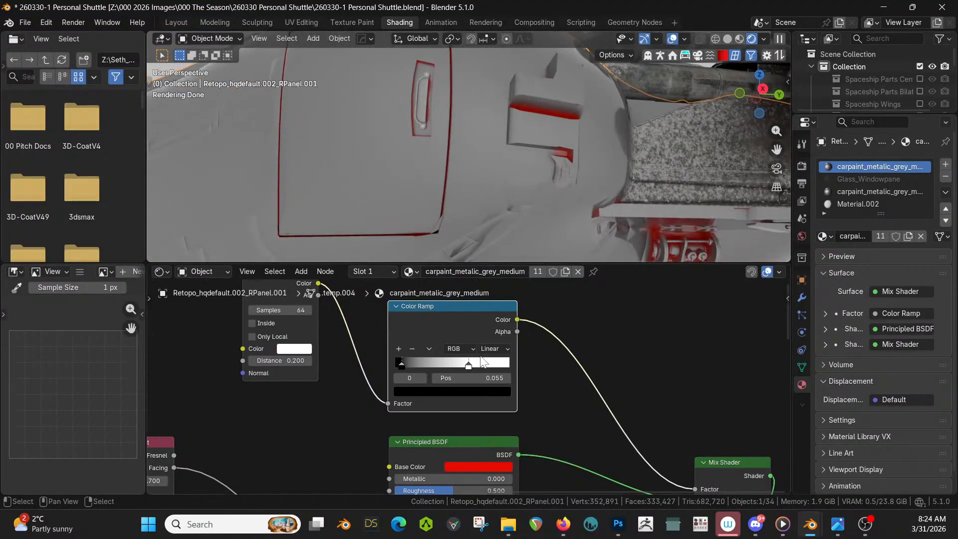
{"action": "left_click_drag", "start_coordinate": [468, 364], "coordinate": [437, 366]}
Set the red Principled BSDF's roughness to 1 and change its base color to a dark brown, #302321.
{"action": "middle_click_drag", "start_coordinate": [562, 416], "coordinate": [570, 336]}
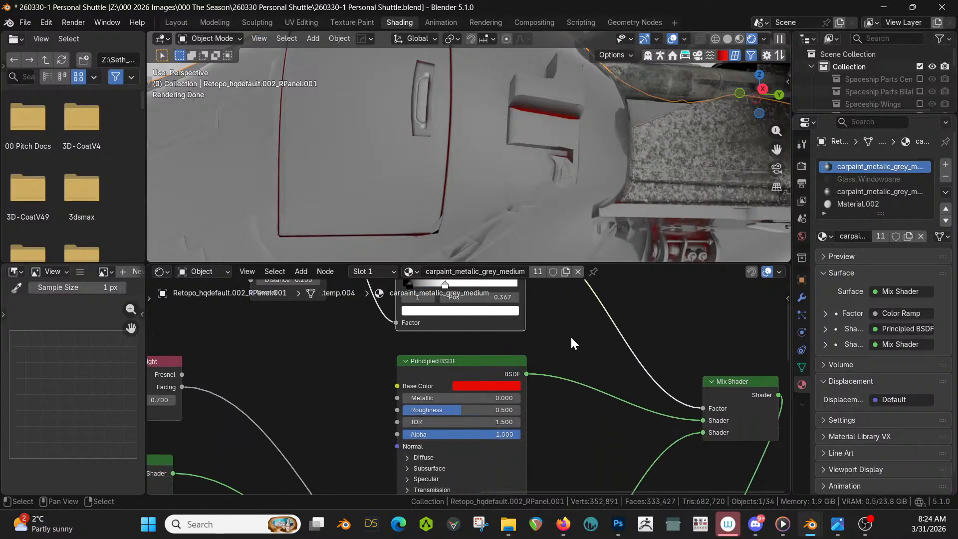
{"action": "left_click", "coordinate": [457, 410]}
{"action": "type", "text": "1"}
{"action": "key", "text": "Return"}
{"action": "left_click", "coordinate": [474, 387]}
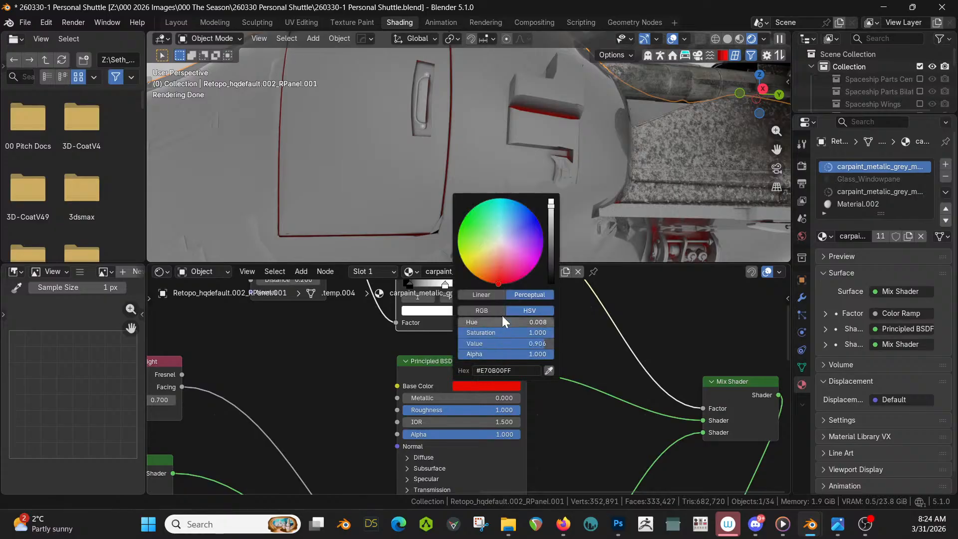
{"action": "left_click", "coordinate": [551, 268]}
{"action": "left_click_drag", "start_coordinate": [499, 257], "coordinate": [498, 254]}
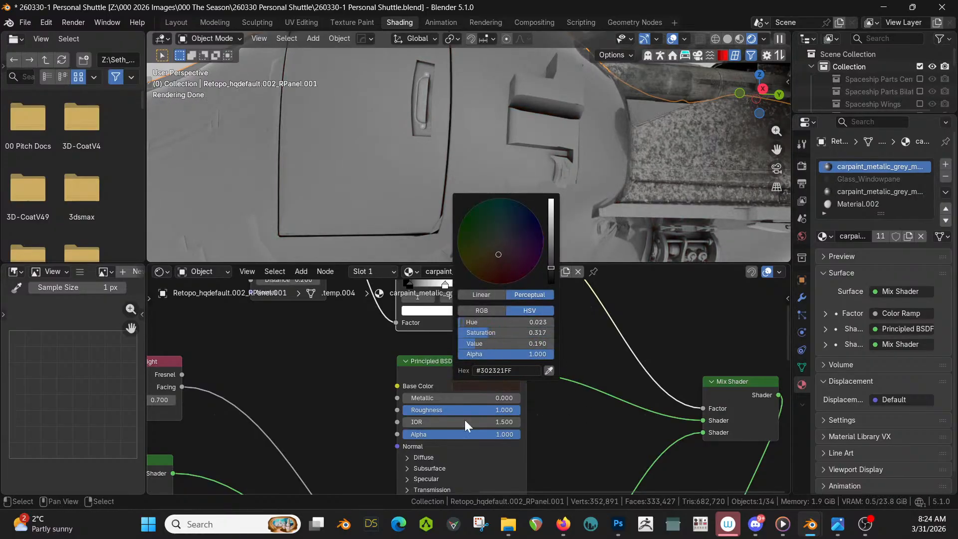
{"action": "scroll", "coordinate": [356, 205], "scroll_direction": "down", "scroll_amount": 6}
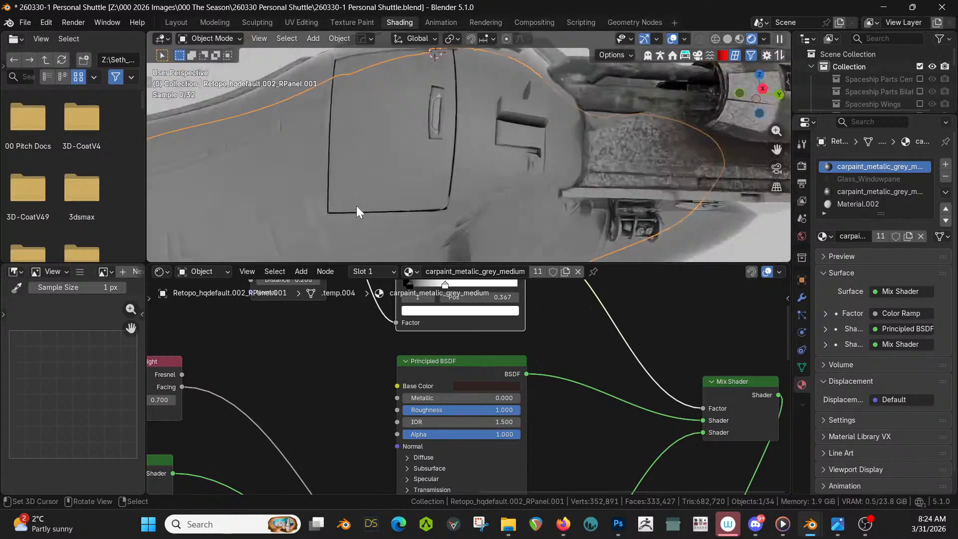
Move the Color Ramp's white stop to about 0.840 and its black stop to about 0.331.
{"action": "middle_click_drag", "start_coordinate": [388, 201], "coordinate": [438, 175]}
{"action": "scroll", "coordinate": [486, 205], "scroll_direction": "up", "scroll_amount": 4}
{"action": "scroll", "coordinate": [476, 216], "scroll_direction": "up", "scroll_amount": 5}
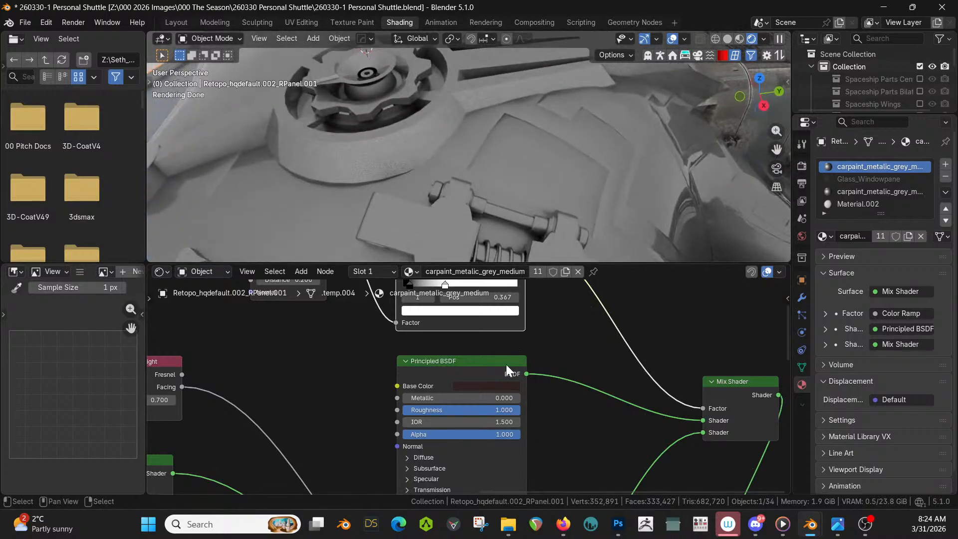
{"action": "middle_click_drag", "start_coordinate": [452, 287], "coordinate": [459, 339]}
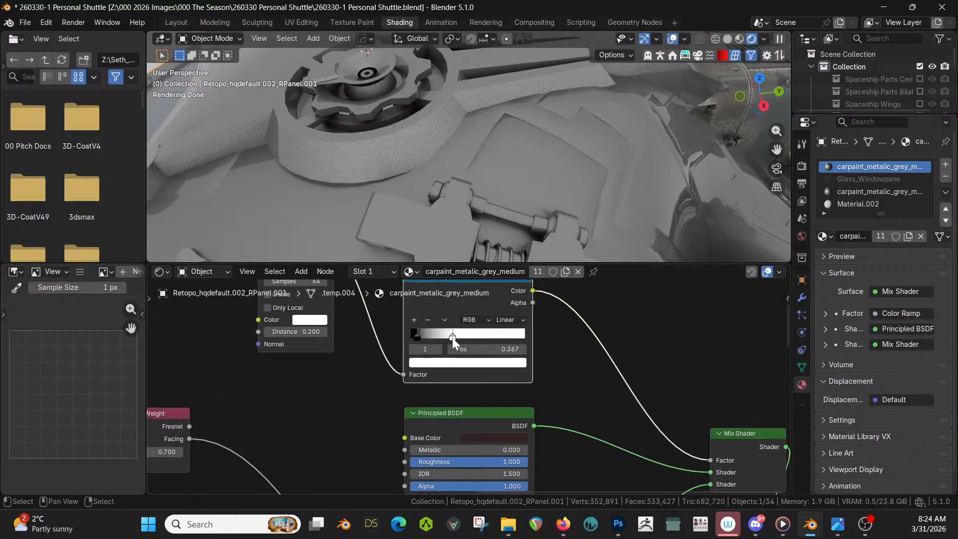
{"action": "left_click_drag", "start_coordinate": [452, 337], "coordinate": [508, 334]}
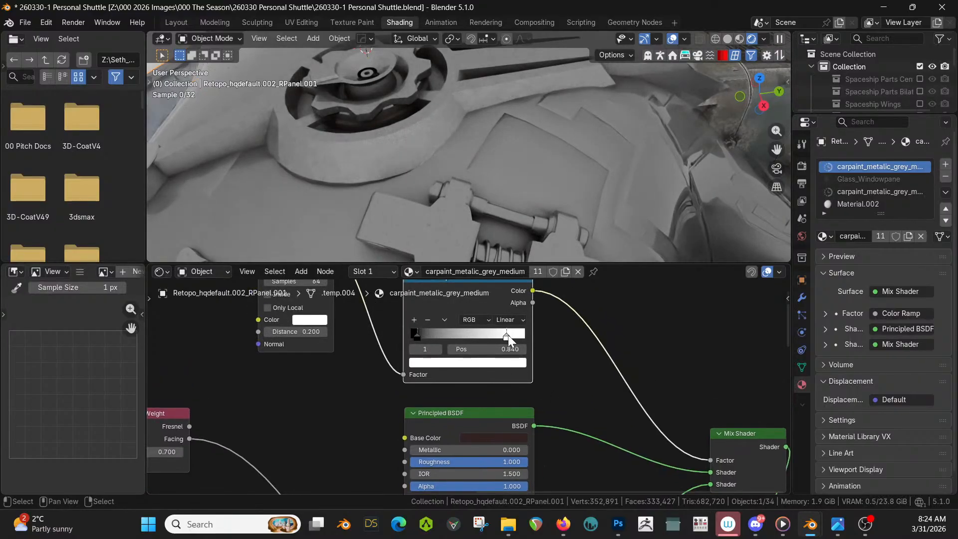
{"action": "left_click_drag", "start_coordinate": [426, 333], "coordinate": [453, 331]}
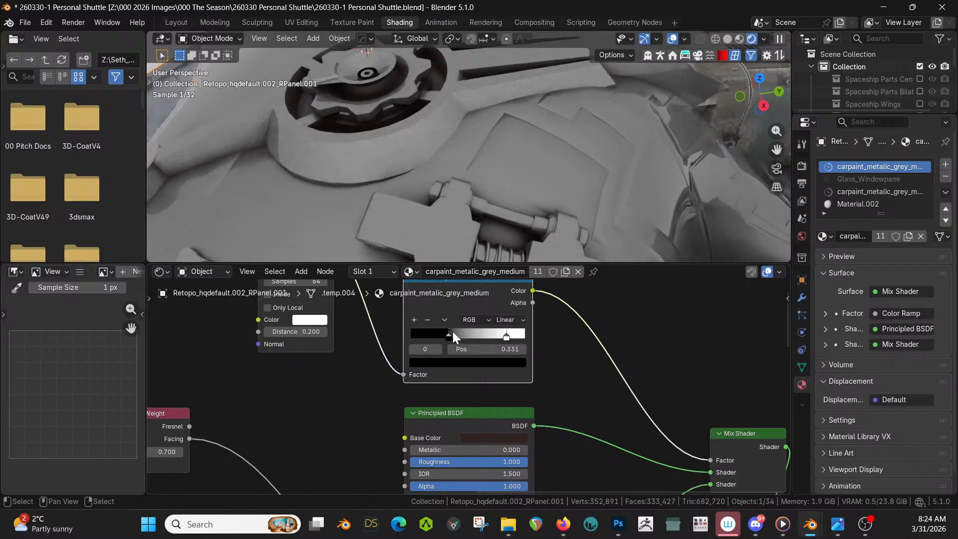
Examine the grime in the hull's seams, side door edges and panel details, from close up and for the whole shuttle.
{"action": "scroll", "coordinate": [442, 197], "scroll_direction": "down", "scroll_amount": 6}
{"action": "middle_click_drag", "start_coordinate": [454, 195], "coordinate": [513, 94]}
{"action": "scroll", "coordinate": [493, 136], "scroll_direction": "up", "scroll_amount": 3}
{"action": "middle_click_drag", "start_coordinate": [493, 142], "coordinate": [467, 195]}
{"action": "scroll", "coordinate": [469, 197], "scroll_direction": "up", "scroll_amount": 10}
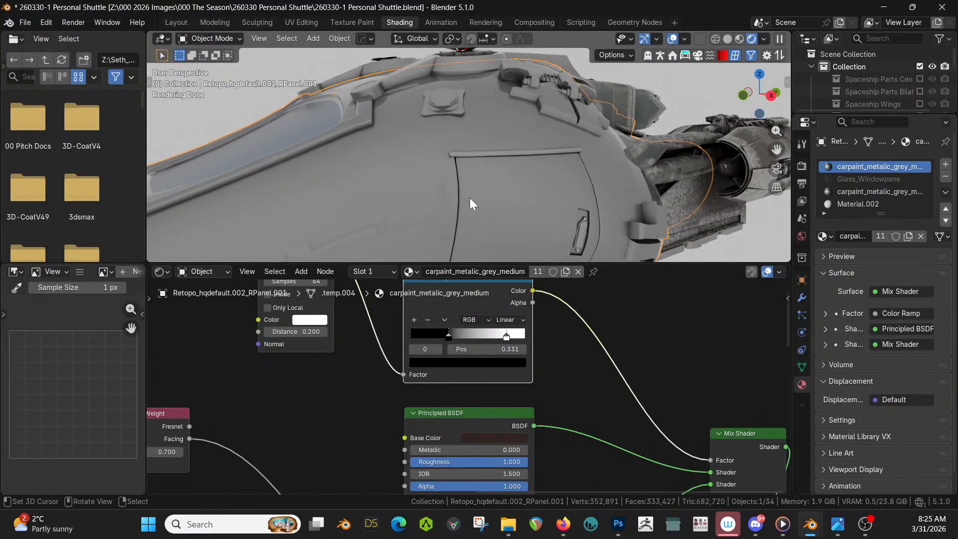
{"action": "scroll", "coordinate": [387, 191], "scroll_direction": "up", "scroll_amount": 2}
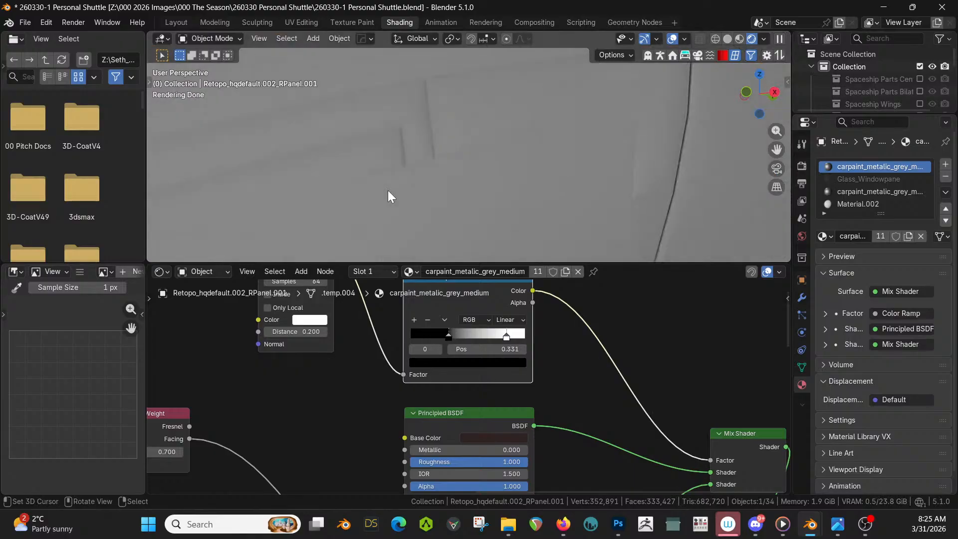
{"action": "middle_click_drag", "start_coordinate": [328, 338], "coordinate": [332, 383]}
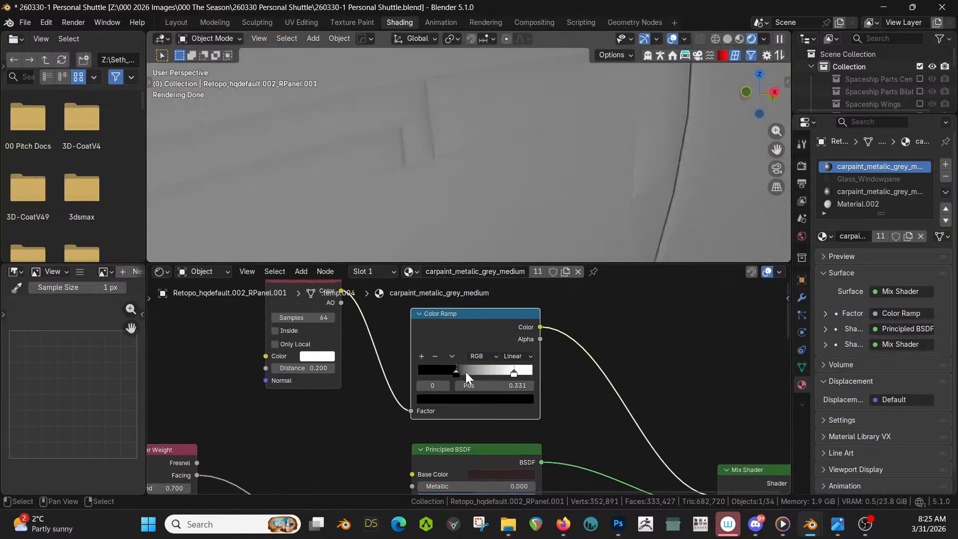
{"action": "scroll", "coordinate": [525, 217], "scroll_direction": "down", "scroll_amount": 10}
{"action": "middle_click_drag", "start_coordinate": [525, 218], "coordinate": [465, 35]}
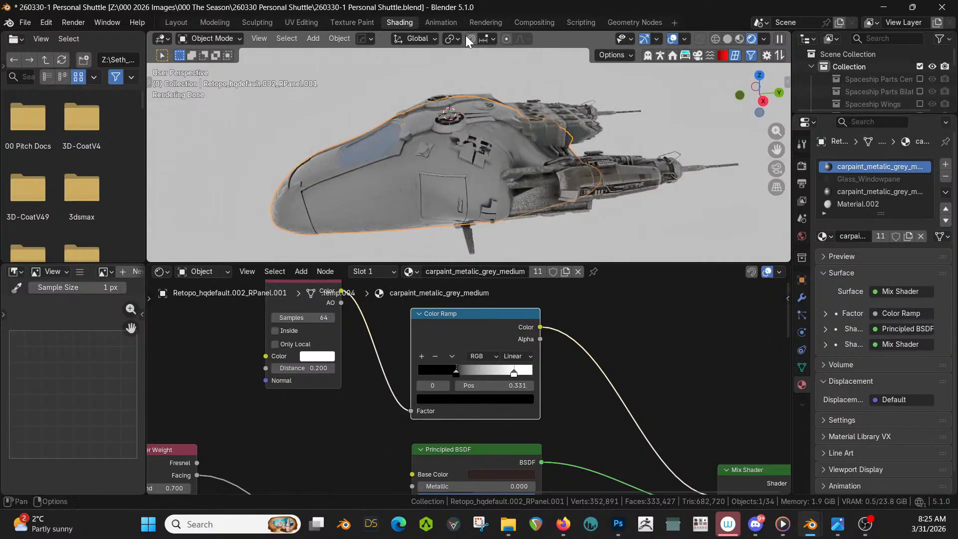
{"action": "scroll", "coordinate": [464, 155], "scroll_direction": "up", "scroll_amount": 5}
{"action": "mouse_move", "coordinate": [467, 163]}
{"action": "middle_mouse_down"}
{"action": "mouse_move", "coordinate": [457, 136]}
{"action": "mouse_move", "coordinate": [476, 166]}
{"action": "middle_mouse_up"}
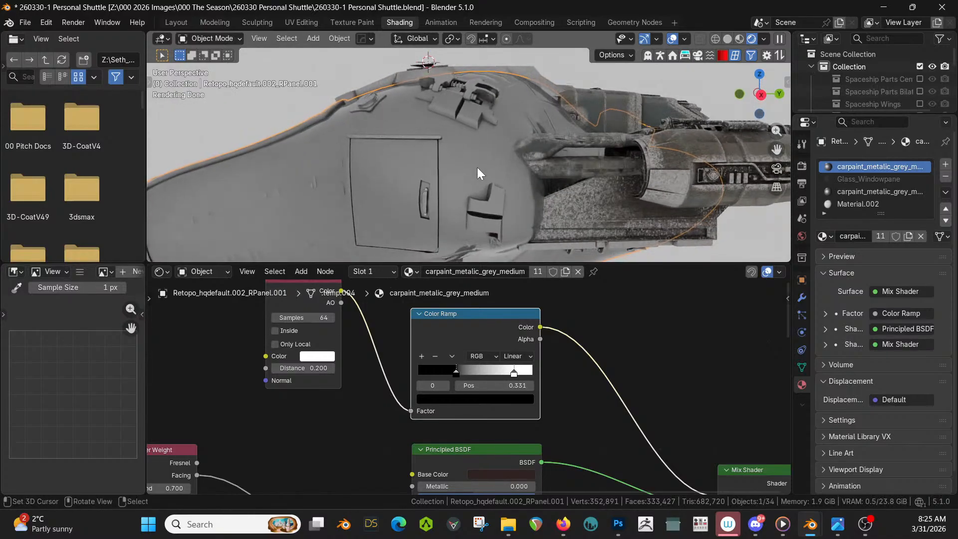
Preview the paint's Mix Shader, its grey Principled BSDF and the dark brown Principled BSDF in turn on the Material Output.
{"action": "middle_click_drag", "start_coordinate": [576, 323], "coordinate": [452, 339]}
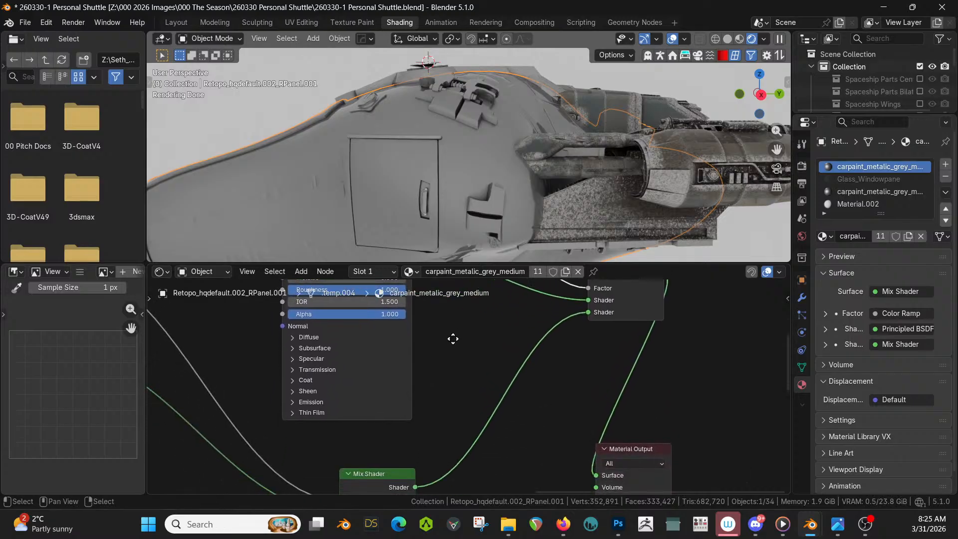
{"action": "left_click", "coordinate": [387, 477], "text": "ctrl+shift"}
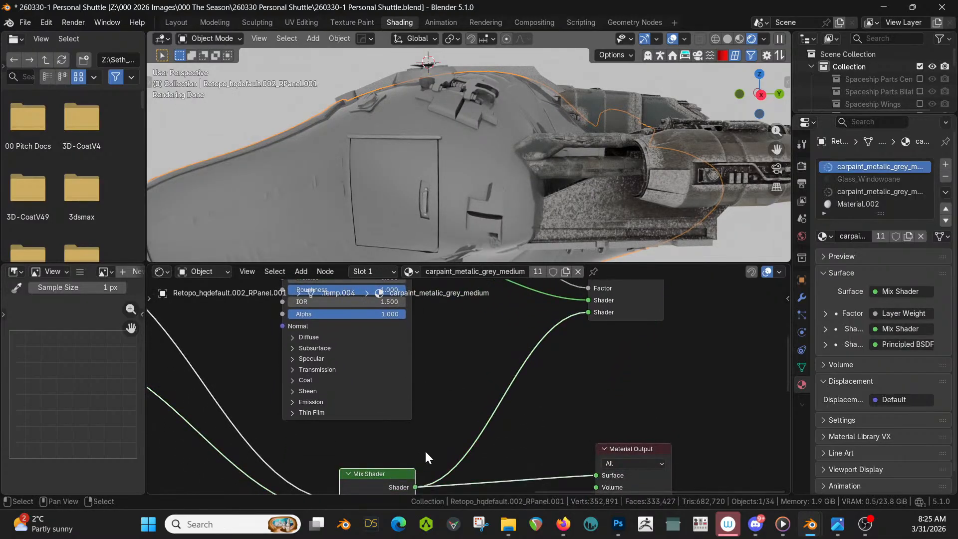
{"action": "middle_click_drag", "start_coordinate": [448, 370], "coordinate": [298, 454]}
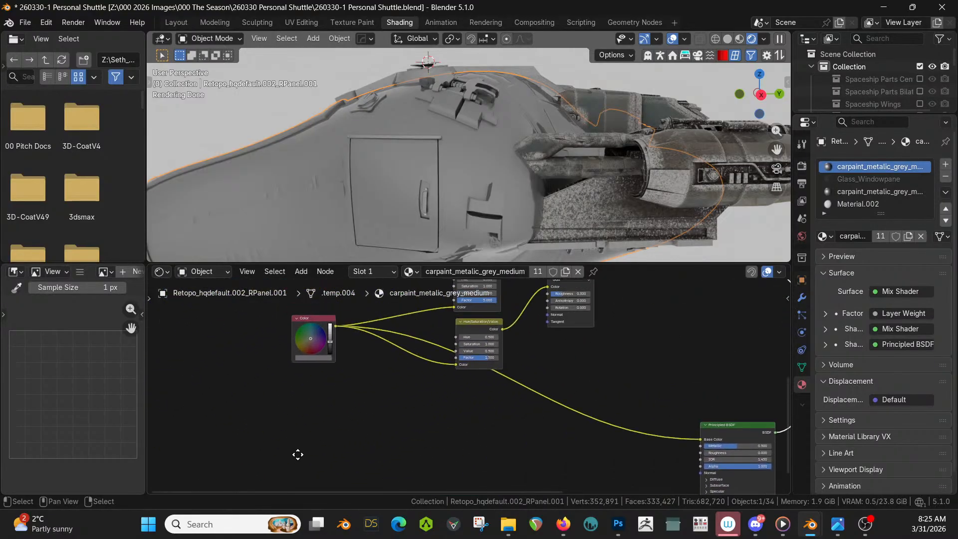
{"action": "left_click", "coordinate": [716, 427], "text": "ctrl+shift"}
{"action": "middle_click_drag", "start_coordinate": [672, 364], "coordinate": [309, 295]}
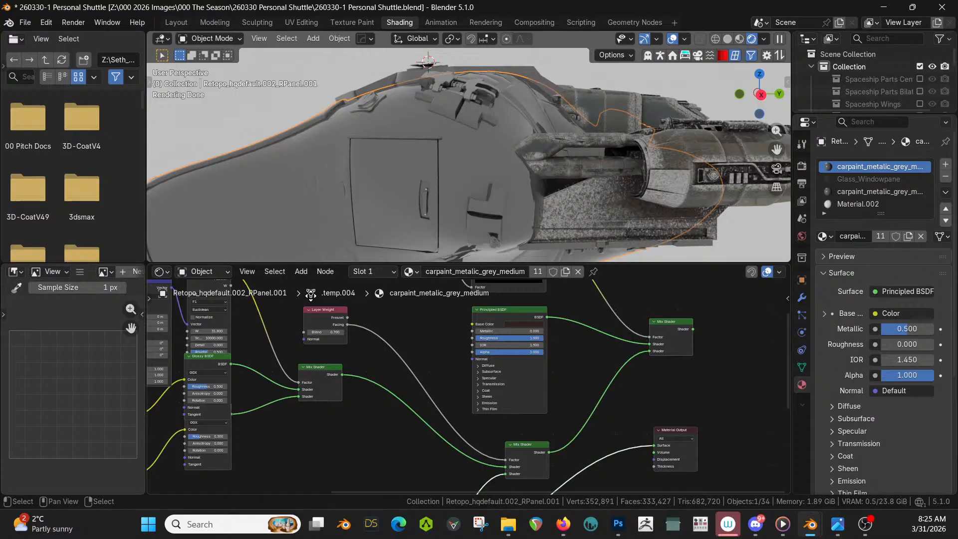
{"action": "middle_click_drag", "start_coordinate": [310, 294], "coordinate": [307, 295]}
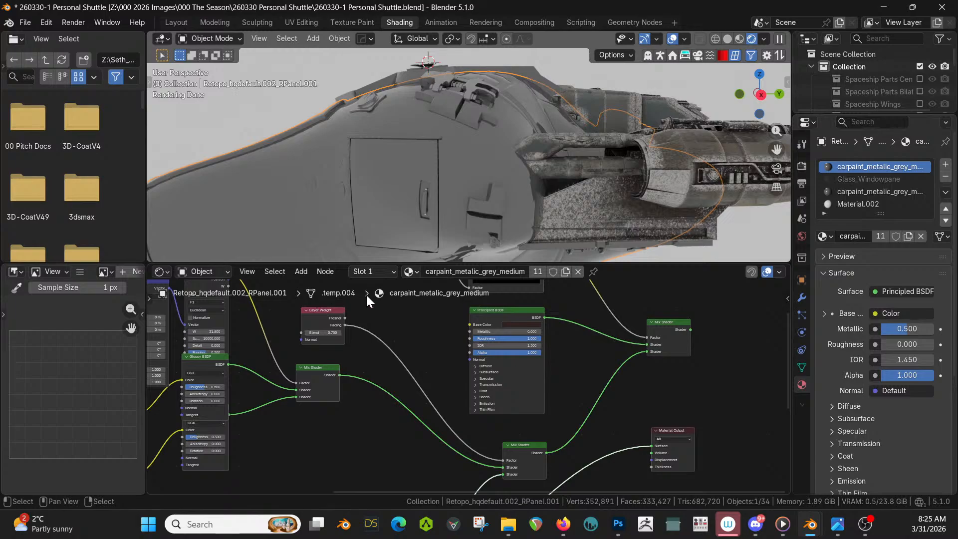
{"action": "middle_click_drag", "start_coordinate": [540, 319], "coordinate": [537, 367]}
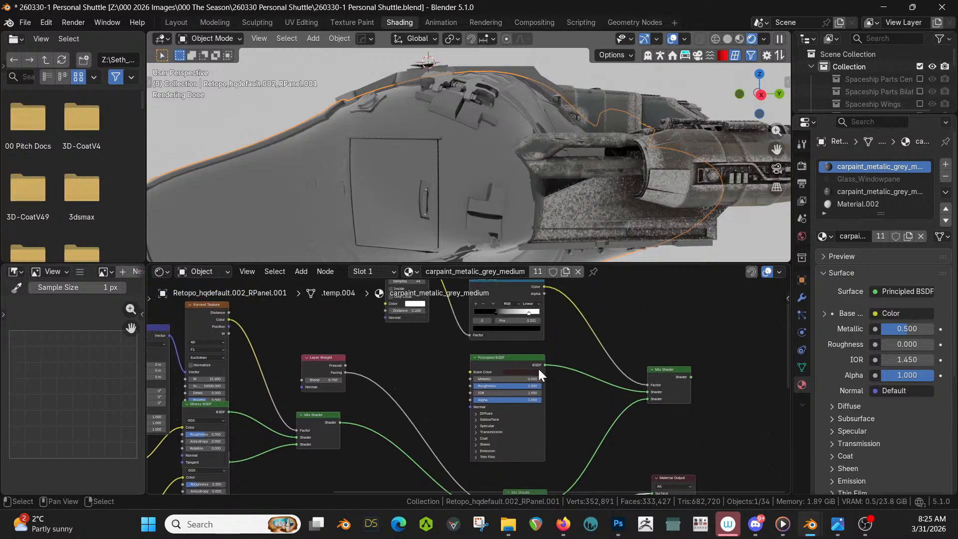
{"action": "left_click", "coordinate": [513, 358], "text": "ctrl+shift"}
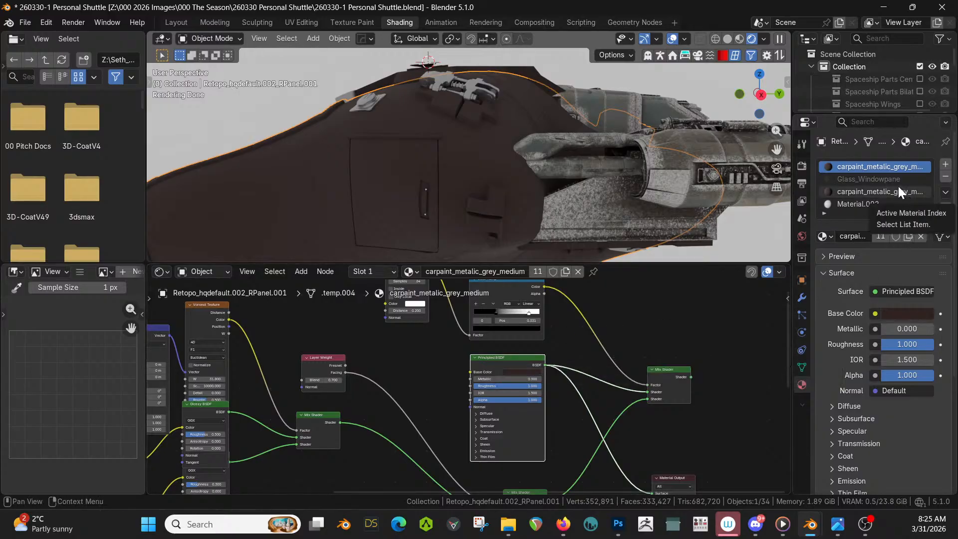
Assign the carpaint_metalic_brown material to the hull's first material slot.
{"action": "middle_click_drag", "start_coordinate": [440, 169], "coordinate": [448, 199]}
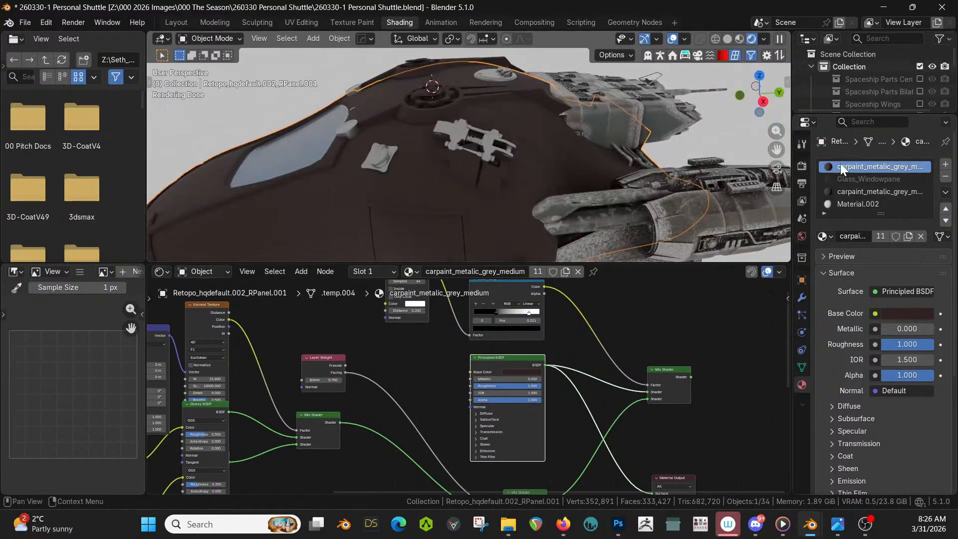
{"action": "left_click", "coordinate": [824, 236]}
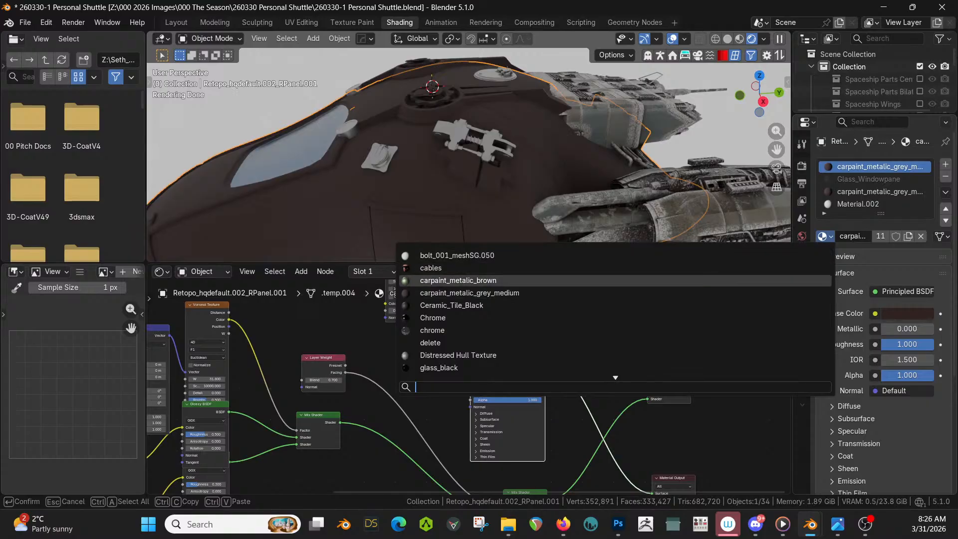
{"action": "left_click", "coordinate": [473, 279]}
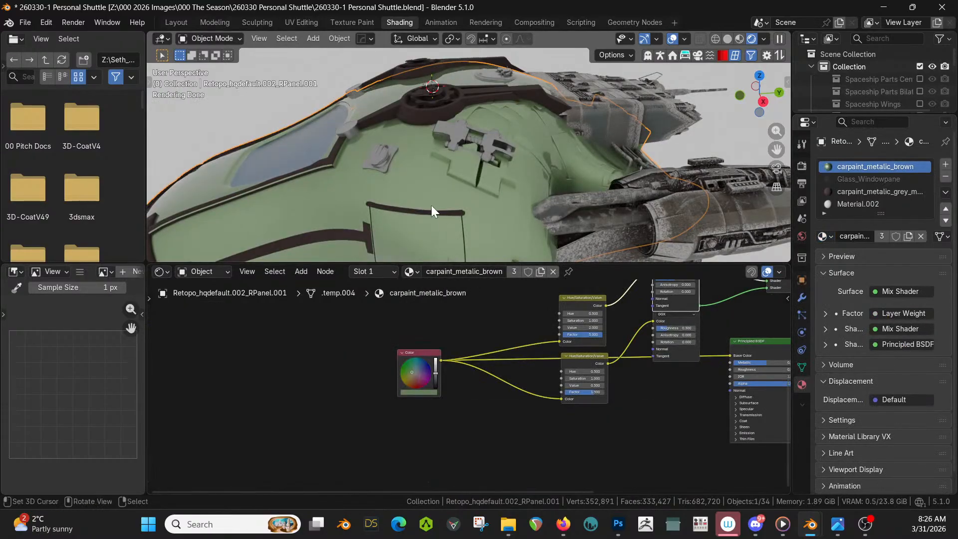
Select the roof intake and reconnect the final Mix Shader of carpaint_metalic_grey_medium to the Material Output.
{"action": "left_click", "coordinate": [451, 106]}
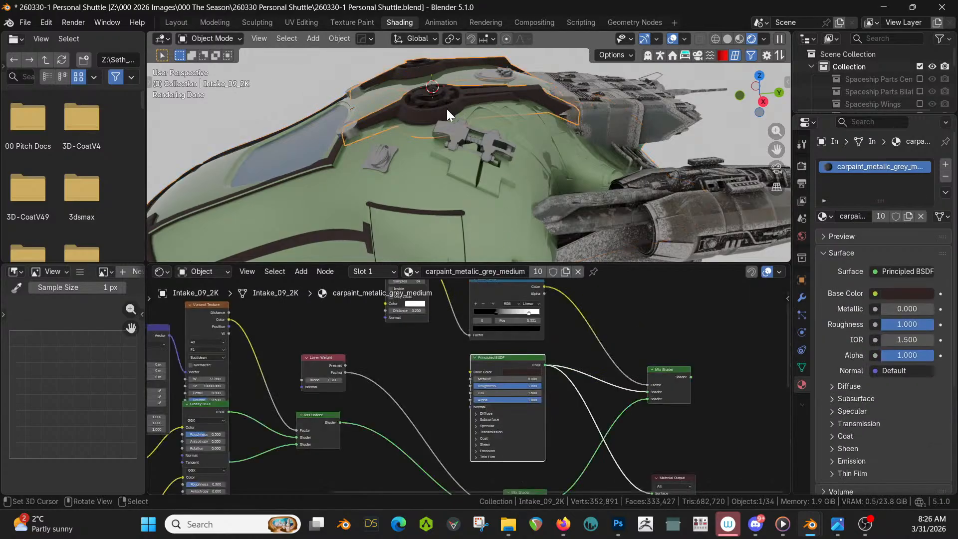
{"action": "middle_click_drag", "start_coordinate": [489, 339], "coordinate": [395, 327]}
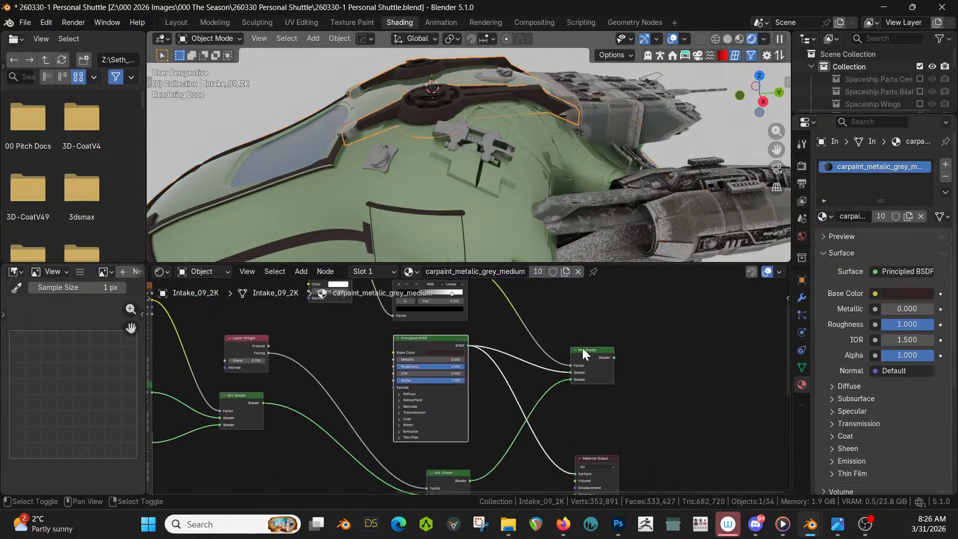
{"action": "left_click", "coordinate": [585, 350], "text": "ctrl+shift"}
{"action": "middle_click_drag", "start_coordinate": [517, 184], "coordinate": [566, 152]}
{"action": "scroll", "coordinate": [552, 288], "scroll_direction": "down", "scroll_amount": 3}
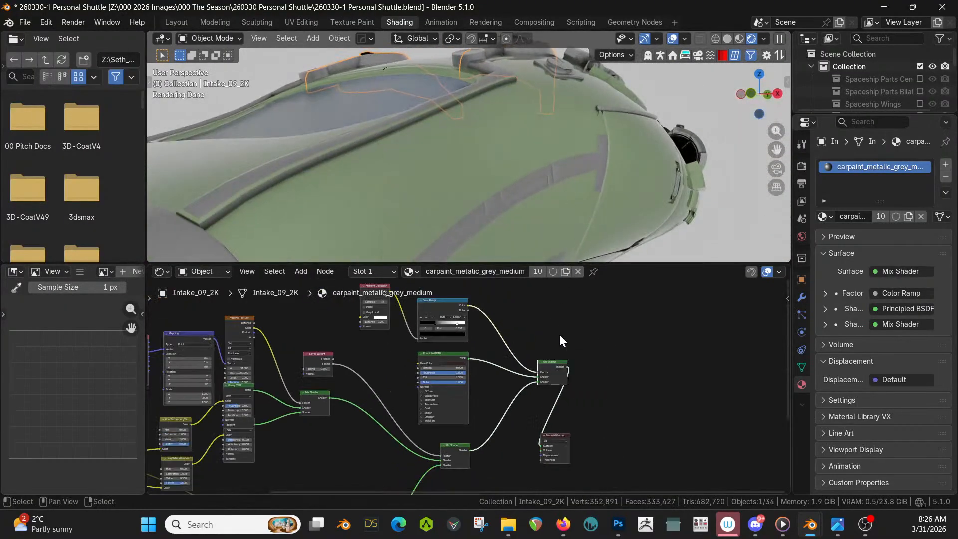
Copy the Ambient Occlusion, Color Ramp, dark Principled BSDF and final Mix Shader nodes into the hull's carpaint_metalic_brown material.
{"action": "middle_click_drag", "start_coordinate": [497, 356], "coordinate": [505, 385]}
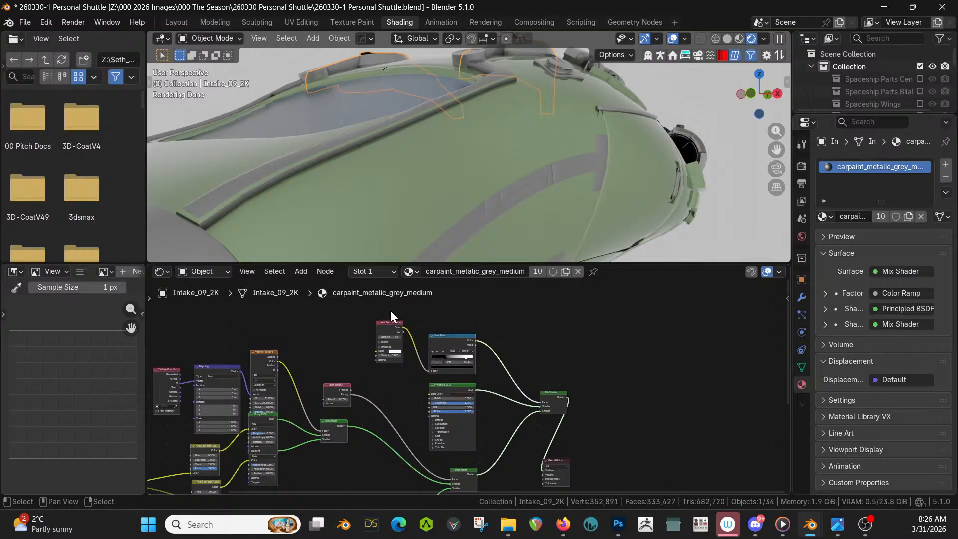
{"action": "left_click_drag", "start_coordinate": [390, 310], "coordinate": [556, 412]}
{"action": "key", "text": "ctrl+c"}
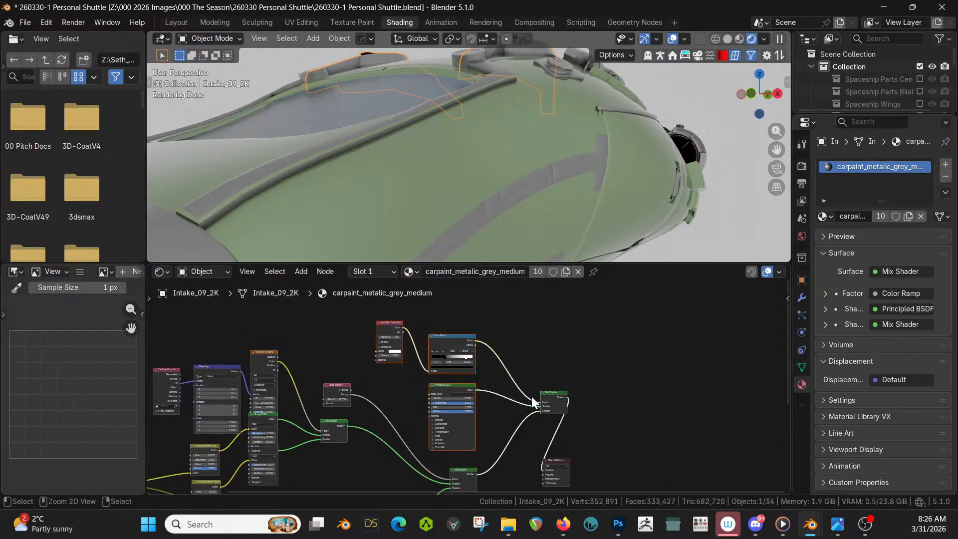
{"action": "right_click", "coordinate": [415, 190]}
{"action": "middle_click_drag", "start_coordinate": [533, 362], "coordinate": [330, 408]}
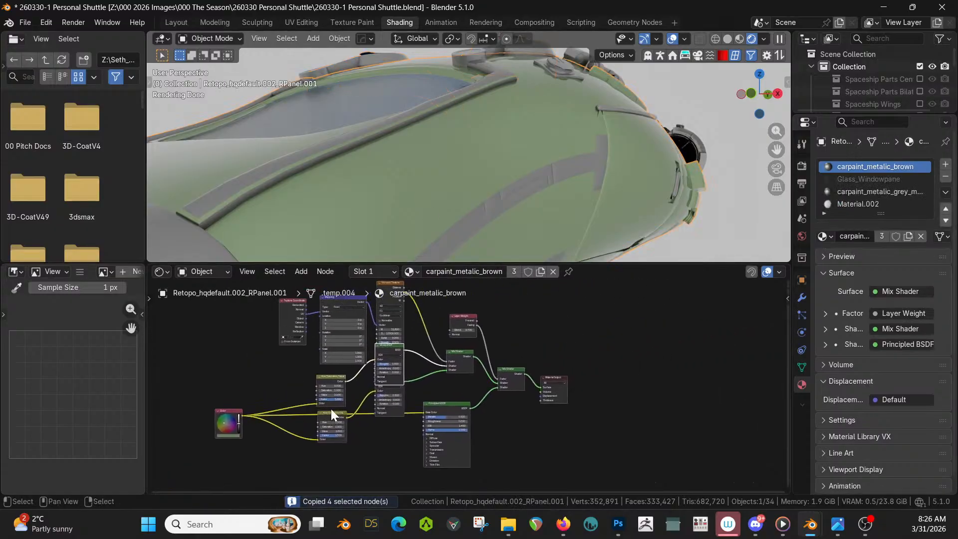
{"action": "left_click_drag", "start_coordinate": [552, 376], "coordinate": [658, 387]}
{"action": "key", "text": "ctrl+v"}
{"action": "left_click_drag", "start_coordinate": [619, 335], "coordinate": [564, 324]}
{"action": "middle_click_drag", "start_coordinate": [594, 368], "coordinate": [555, 334]}
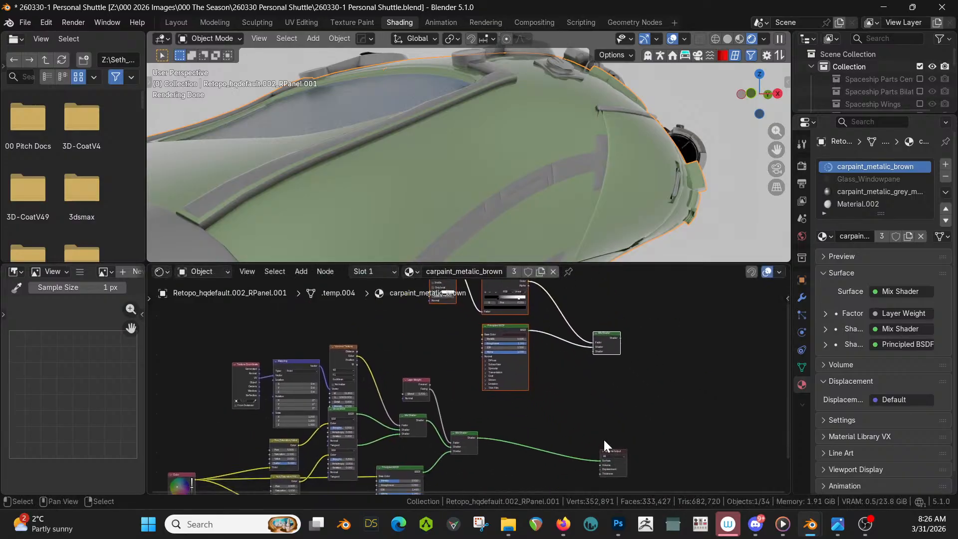
Shift the Material Output aside and insert the pasted Mix Shader between the paint's Mix Shader and the output, using its second shader input.
{"action": "left_click", "coordinate": [617, 450]}
{"action": "left_click_drag", "start_coordinate": [616, 450], "coordinate": [682, 438]}
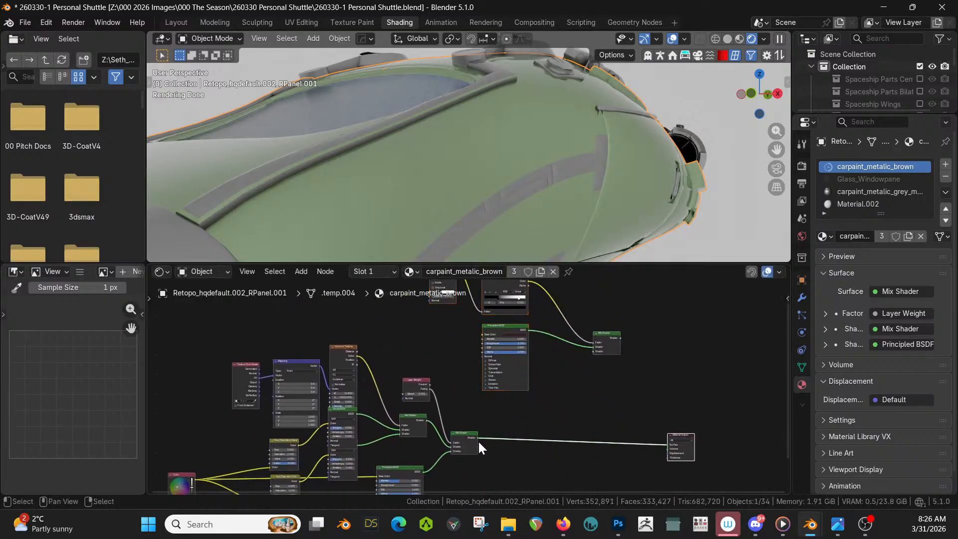
{"action": "left_click_drag", "start_coordinate": [478, 438], "coordinate": [663, 443]}
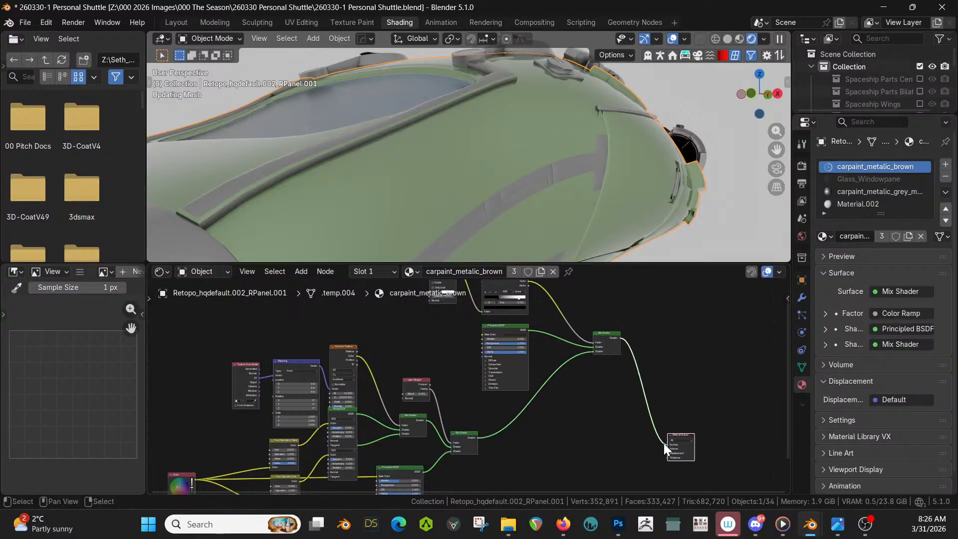
Review the green hull from several sides and darken the green in the material's Color node.
{"action": "middle_click_drag", "start_coordinate": [599, 148], "coordinate": [463, 188]}
{"action": "scroll", "coordinate": [571, 195], "scroll_direction": "down", "scroll_amount": 6}
{"action": "scroll", "coordinate": [567, 216], "scroll_direction": "up", "scroll_amount": 5}
{"action": "middle_click_drag", "start_coordinate": [567, 217], "coordinate": [306, 186]}
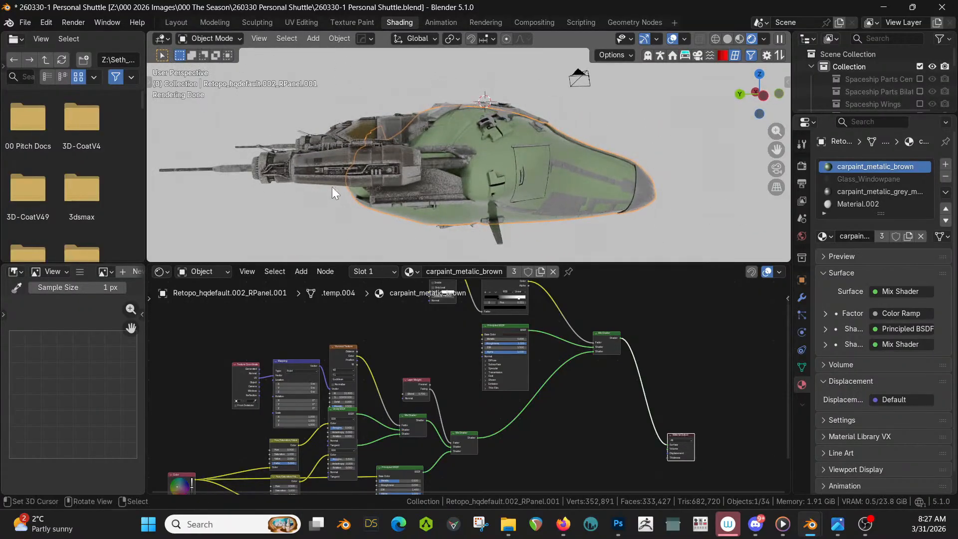
{"action": "middle_click_drag", "start_coordinate": [405, 178], "coordinate": [456, 178]}
{"action": "middle_click_drag", "start_coordinate": [225, 416], "coordinate": [329, 329]}
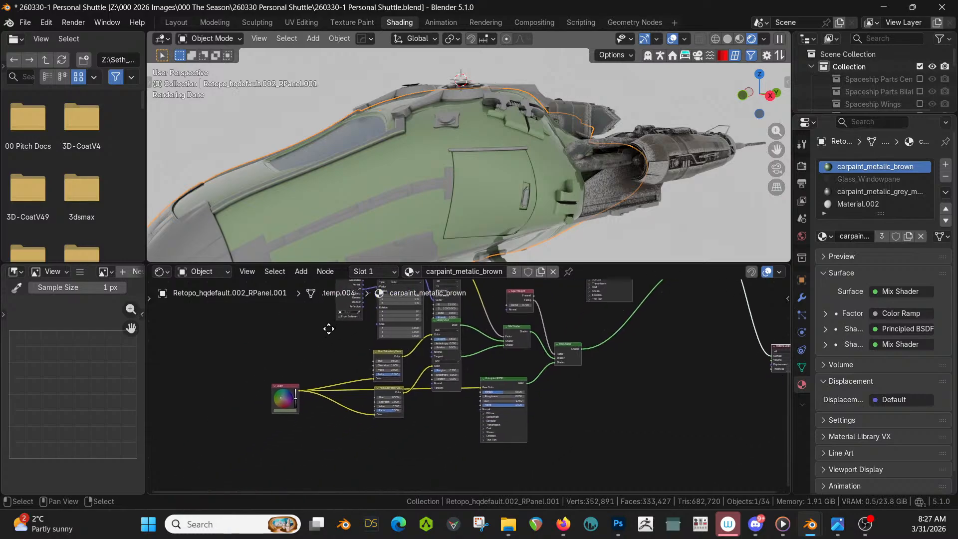
{"action": "scroll", "coordinate": [352, 403], "scroll_direction": "up", "scroll_amount": 3}
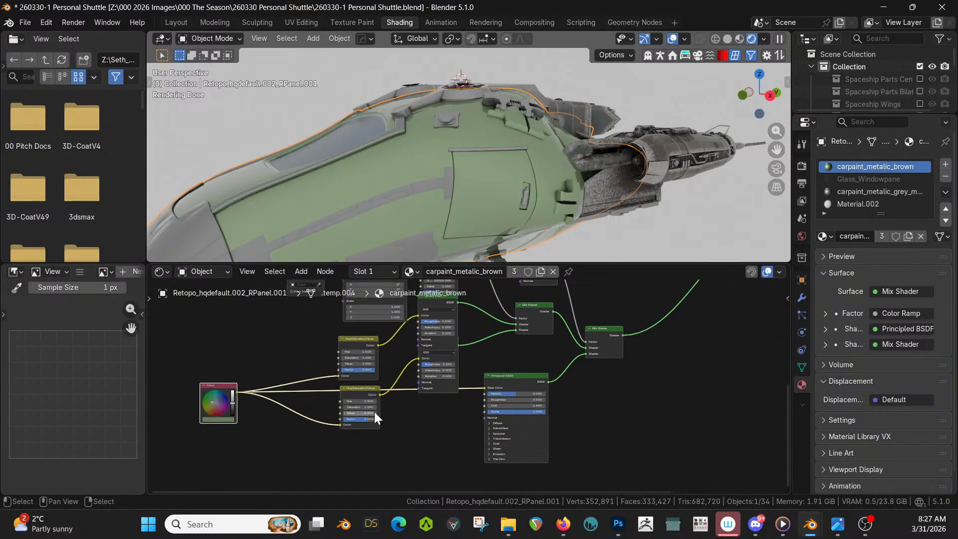
{"action": "left_click_drag", "start_coordinate": [354, 355], "coordinate": [355, 360]}
Enlarge the 3D viewport and link the engine's Distressed Hull Texture material to the grey wing-root panels on the underside.
{"action": "middle_click_drag", "start_coordinate": [449, 252], "coordinate": [370, 40]}
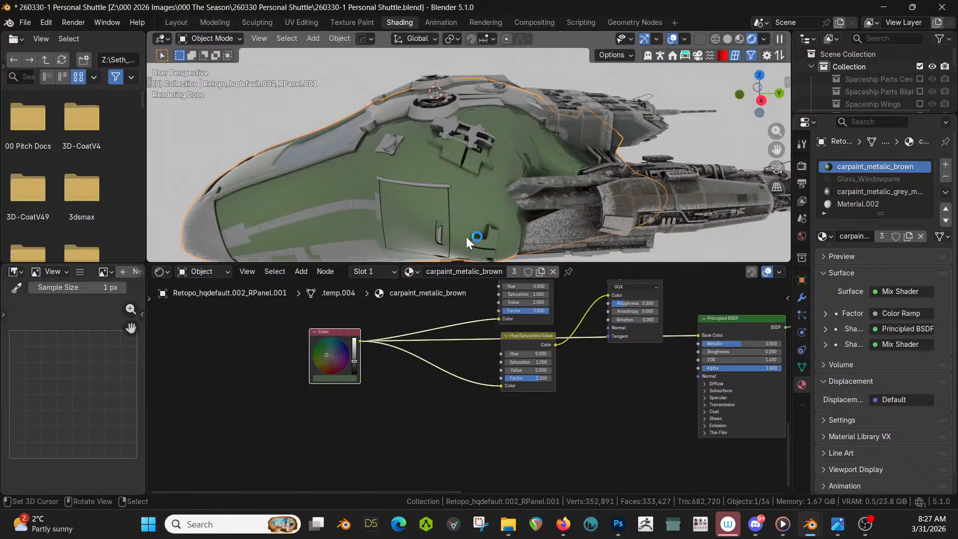
{"action": "left_click_drag", "start_coordinate": [463, 264], "coordinate": [447, 376]}
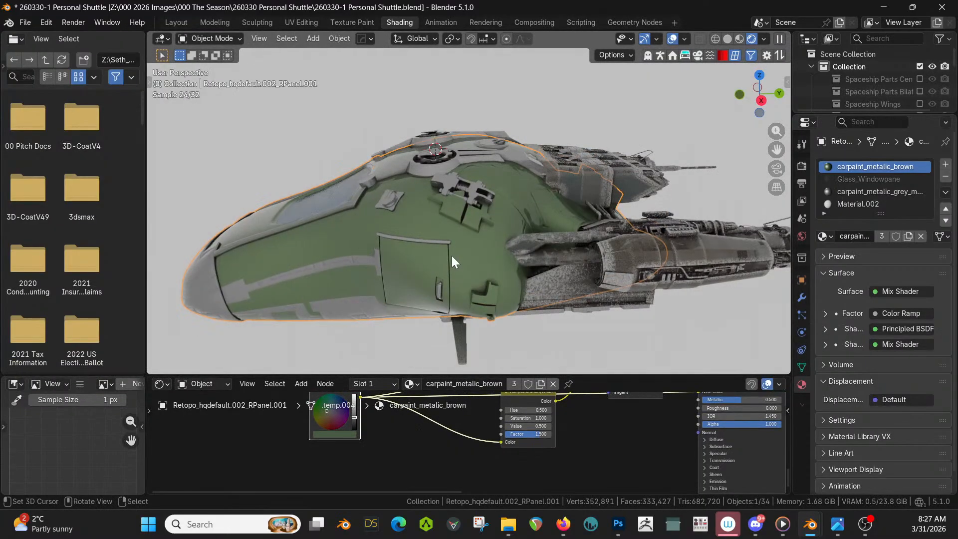
{"action": "middle_click_drag", "start_coordinate": [451, 255], "coordinate": [256, 166]}
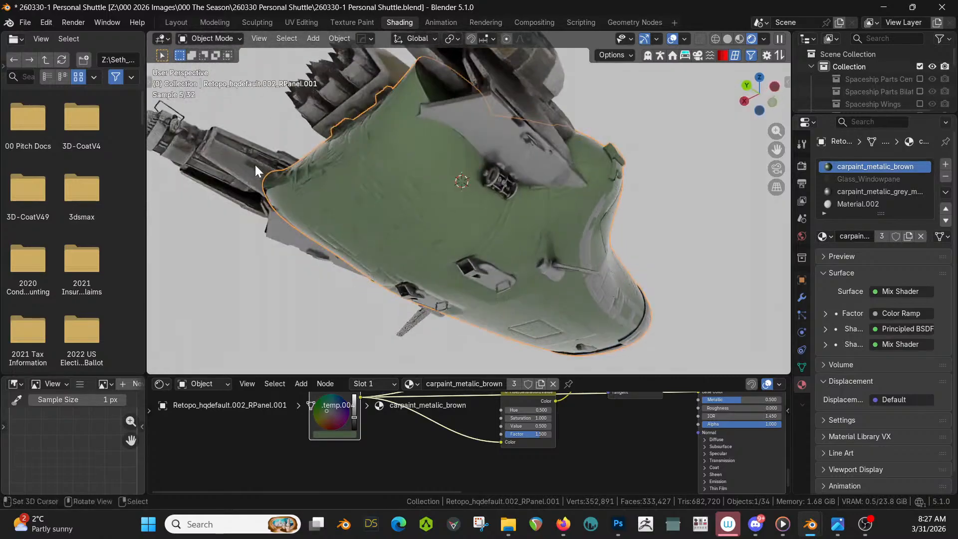
{"action": "left_click", "coordinate": [488, 125]}
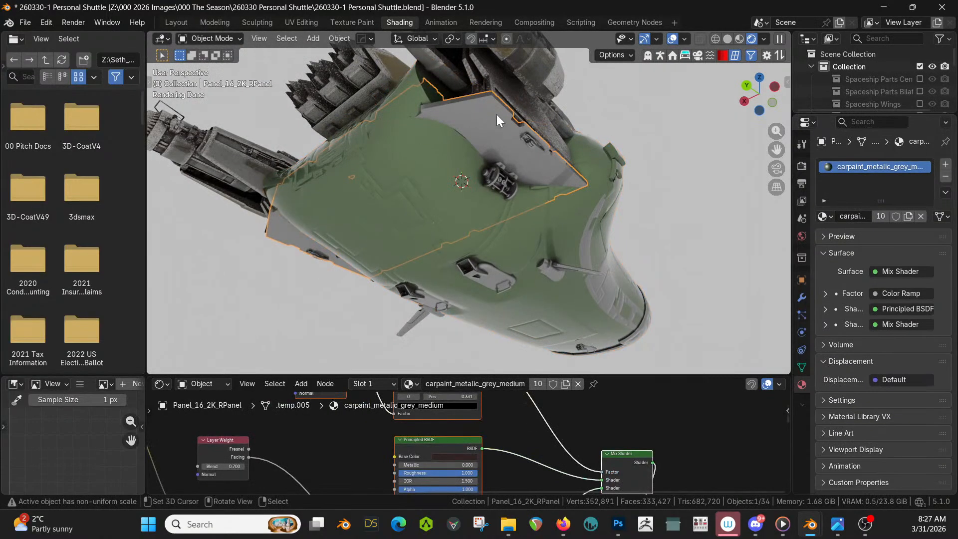
{"action": "left_click", "coordinate": [528, 65]}
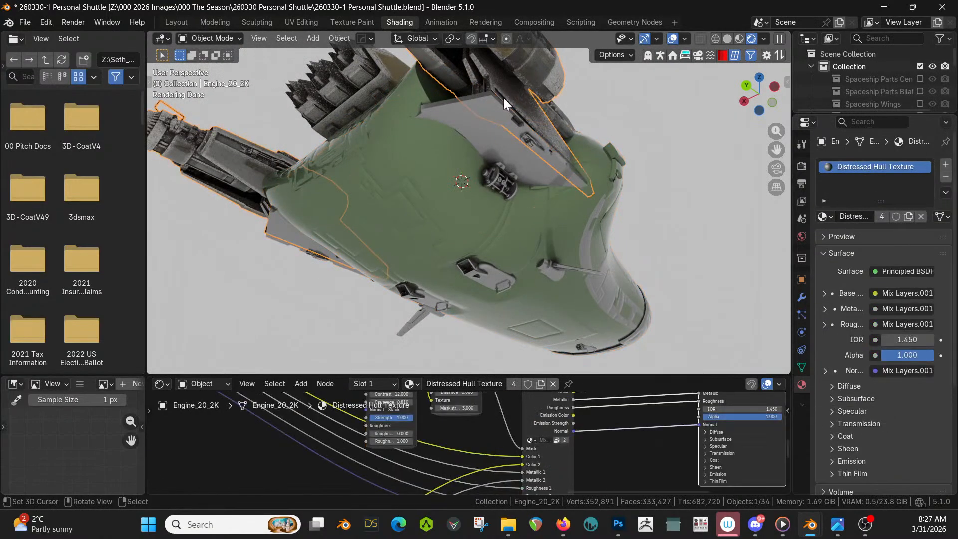
{"action": "left_click", "coordinate": [479, 113]}
{"action": "left_click", "coordinate": [528, 82], "text": "shift"}
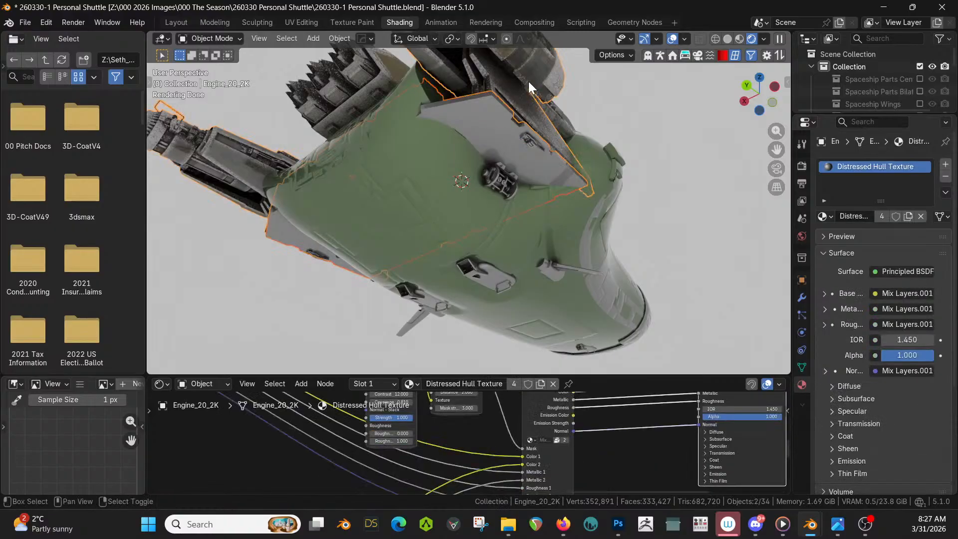
{"action": "key", "text": "ctrl+l"}
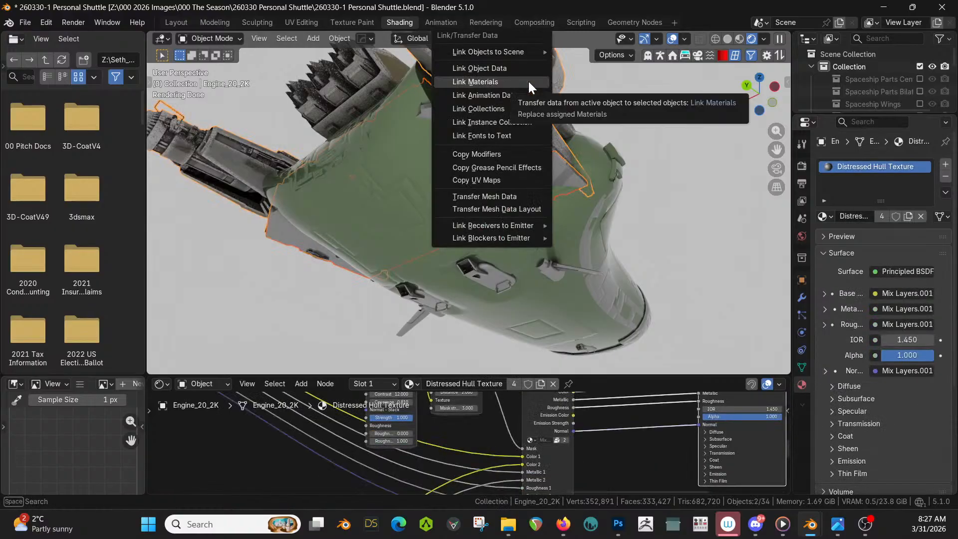
{"action": "left_click", "coordinate": [528, 81]}
Link the wing-root panel's Distressed Hull Texture material to the small mechanical unit beside it on the underside.
{"action": "middle_click_drag", "start_coordinate": [550, 115], "coordinate": [433, 130]}
{"action": "left_click", "coordinate": [432, 130]}
{"action": "left_click", "coordinate": [409, 69], "text": "shift"}
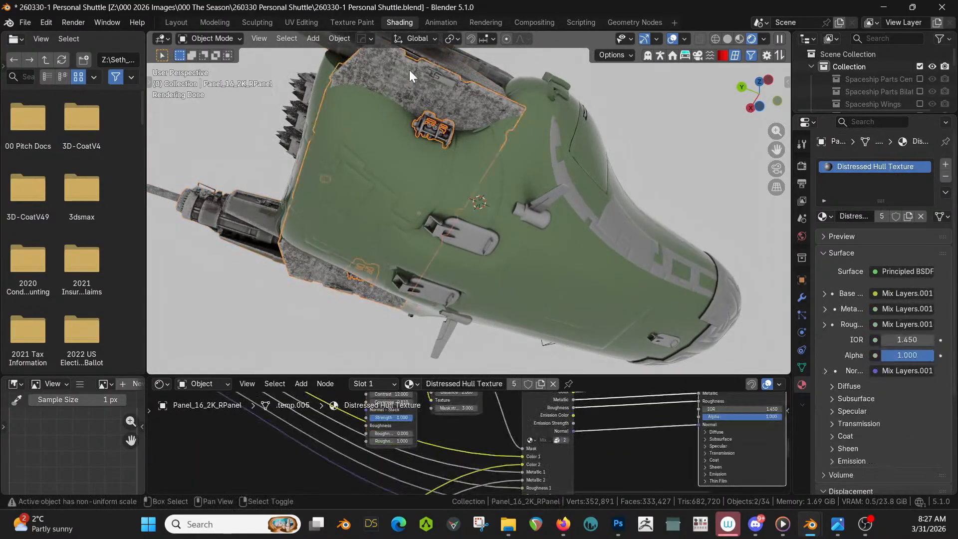
{"action": "key", "text": "ctrl+l"}
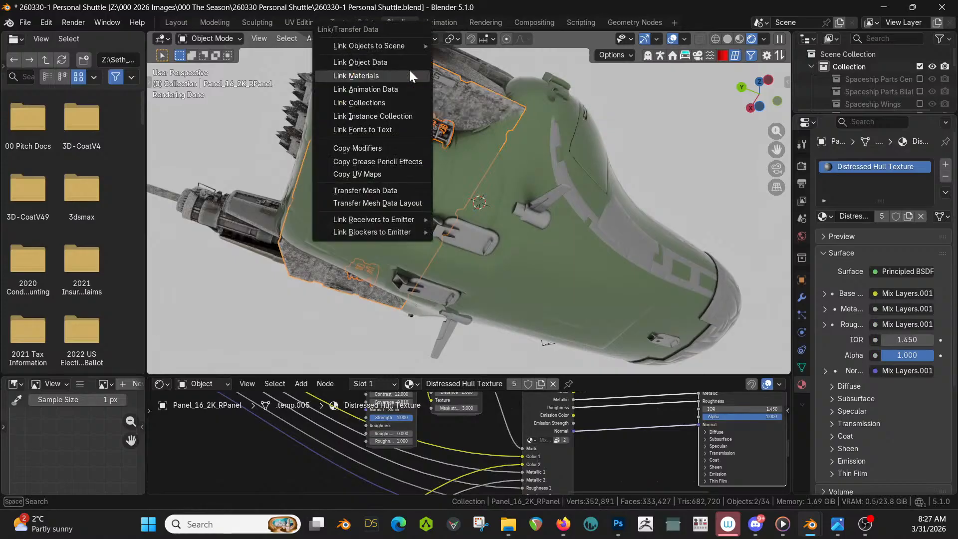
{"action": "left_click", "coordinate": [409, 74]}
{"action": "mouse_move", "coordinate": [409, 72]}
{"action": "middle_mouse_down"}
{"action": "mouse_move", "coordinate": [482, 46]}
{"action": "mouse_move", "coordinate": [471, 76]}
{"action": "mouse_move", "coordinate": [411, 93]}
{"action": "mouse_move", "coordinate": [408, 61]}
{"action": "middle_mouse_up"}
Link the small mechanical unit's Distressed Hull Texture material to the pair of oblong fixtures on the rear belly.
{"action": "middle_click_drag", "start_coordinate": [412, 104], "coordinate": [456, 253]}
{"action": "left_click", "coordinate": [455, 252]}
{"action": "left_click", "coordinate": [381, 166], "text": "shift"}
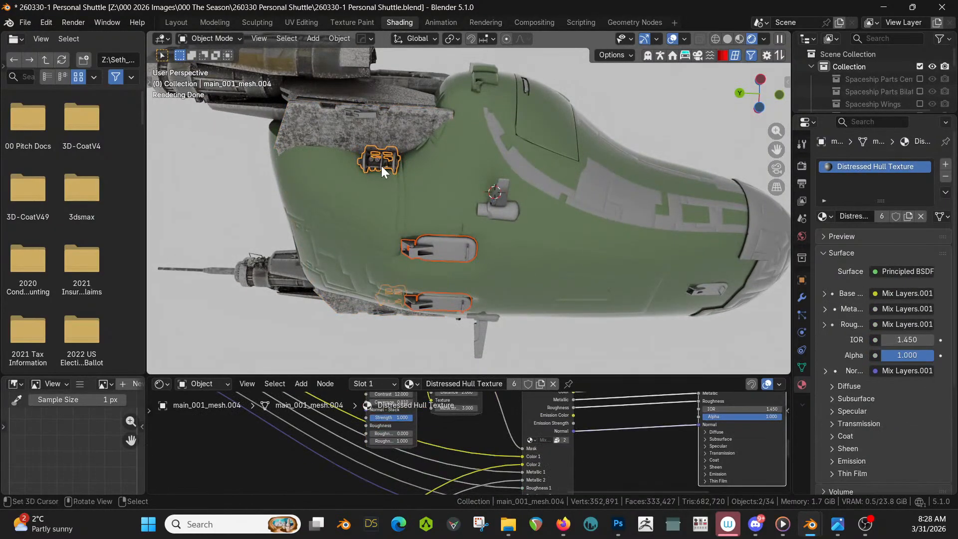
{"action": "key", "text": "ctrl+l"}
{"action": "left_click", "coordinate": [381, 165]}
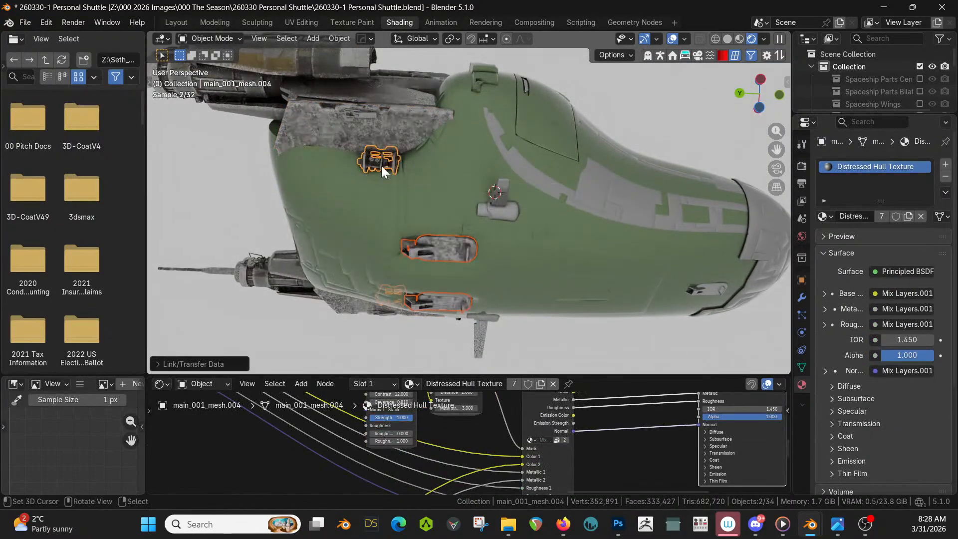
Link the wing-root panel's Distressed Hull Texture material to the oblong fixture on the belly near the nose.
{"action": "mouse_move", "coordinate": [381, 166]}
{"action": "middle_mouse_down"}
{"action": "mouse_move", "coordinate": [409, 158]}
{"action": "mouse_move", "coordinate": [398, 147]}
{"action": "mouse_move", "coordinate": [375, 171]}
{"action": "mouse_move", "coordinate": [438, 175]}
{"action": "mouse_move", "coordinate": [383, 179]}
{"action": "middle_mouse_up"}
{"action": "left_click", "coordinate": [652, 224]}
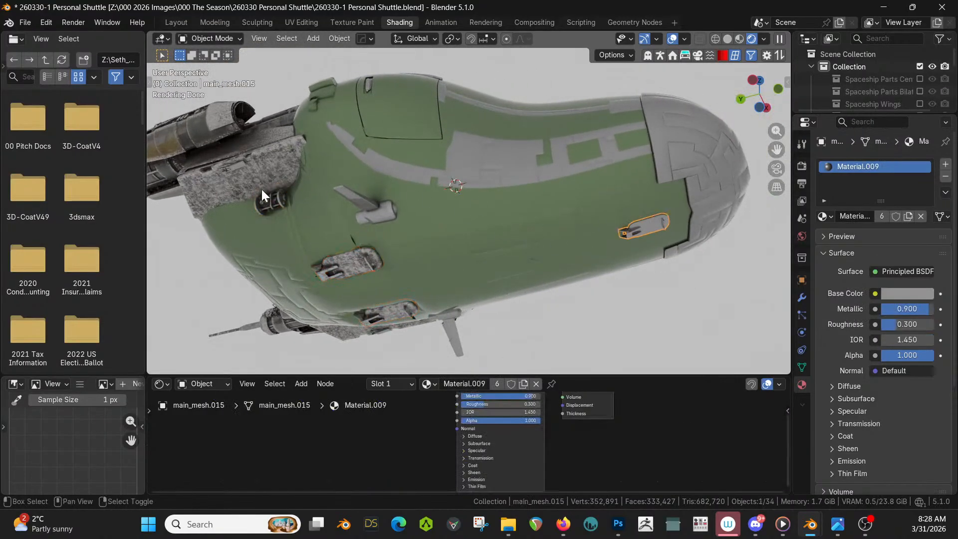
{"action": "left_click", "coordinate": [277, 182], "text": "shift"}
{"action": "key", "text": "ctrl+l"}
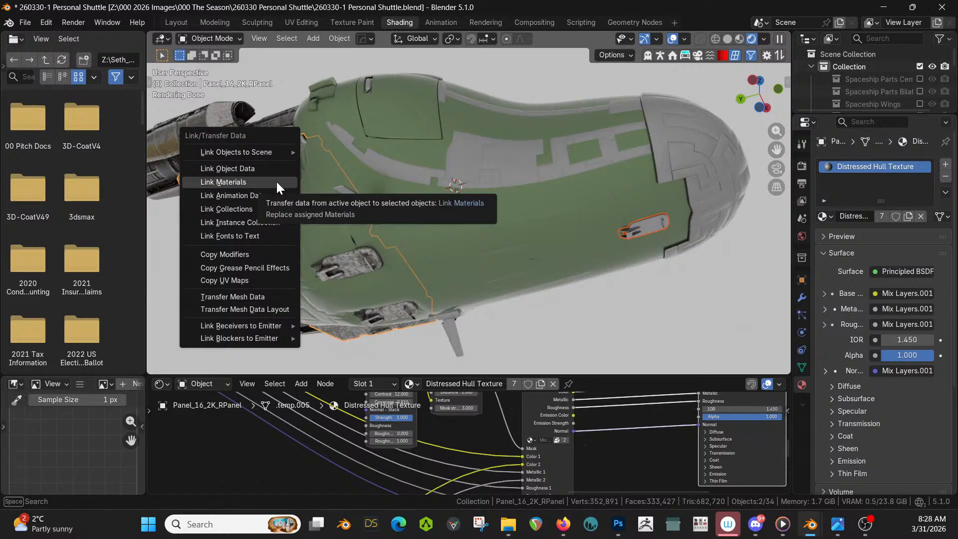
{"action": "left_click", "coordinate": [276, 179]}
Link the small mechanical unit's Distressed Hull Texture material to the rounded housings at the base of the belly fins.
{"action": "middle_click_drag", "start_coordinate": [371, 179], "coordinate": [426, 157]}
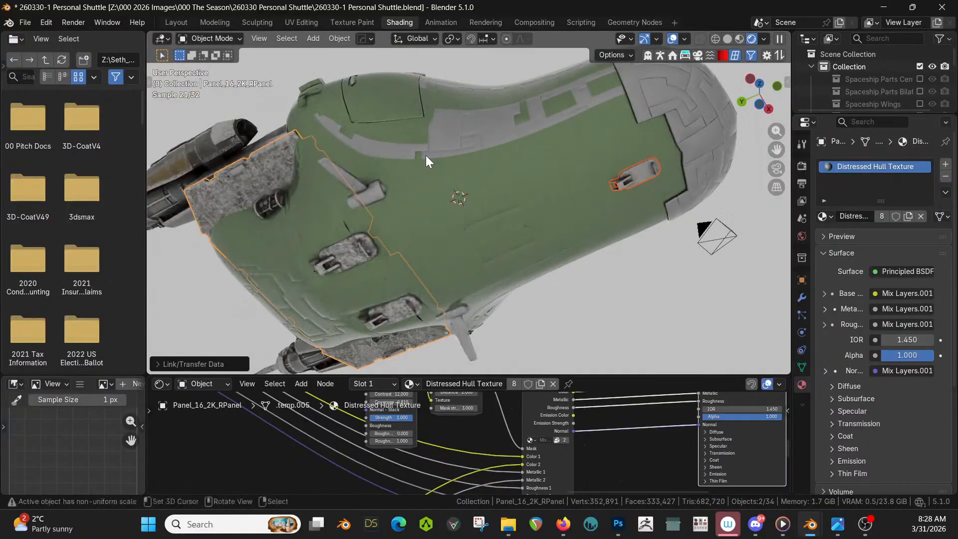
{"action": "left_click", "coordinate": [383, 196]}
{"action": "left_click", "coordinate": [265, 202], "text": "shift"}
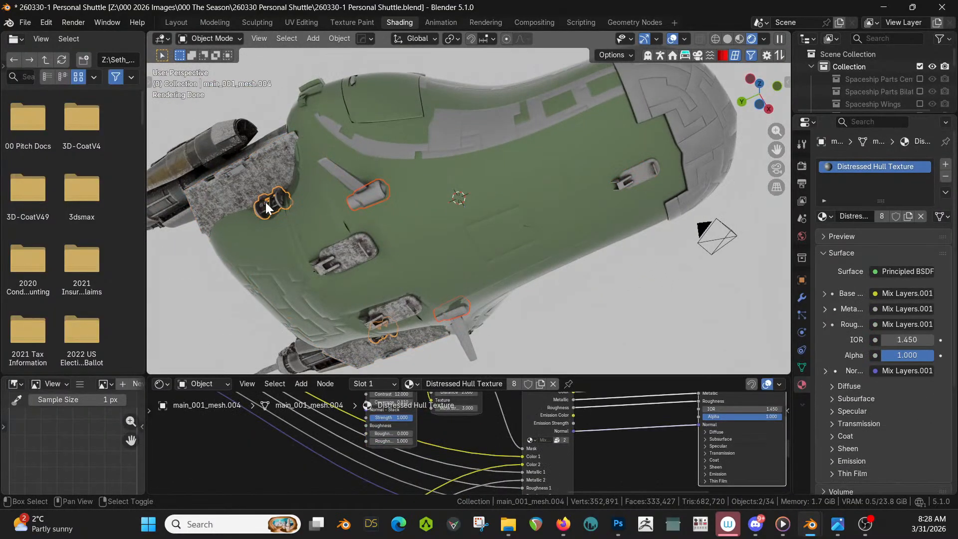
{"action": "key", "text": "ctrl+l"}
{"action": "left_click", "coordinate": [262, 202]}
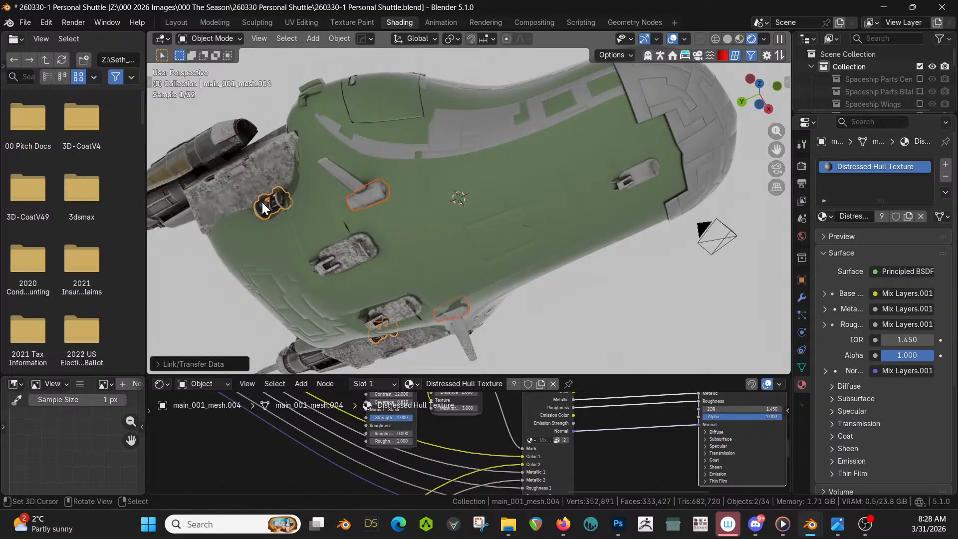
Select the green hull and rename its carpaint_metalic_brown material to carpaint_metalic_green.
{"action": "scroll", "coordinate": [484, 221], "scroll_direction": "up", "scroll_amount": 5}
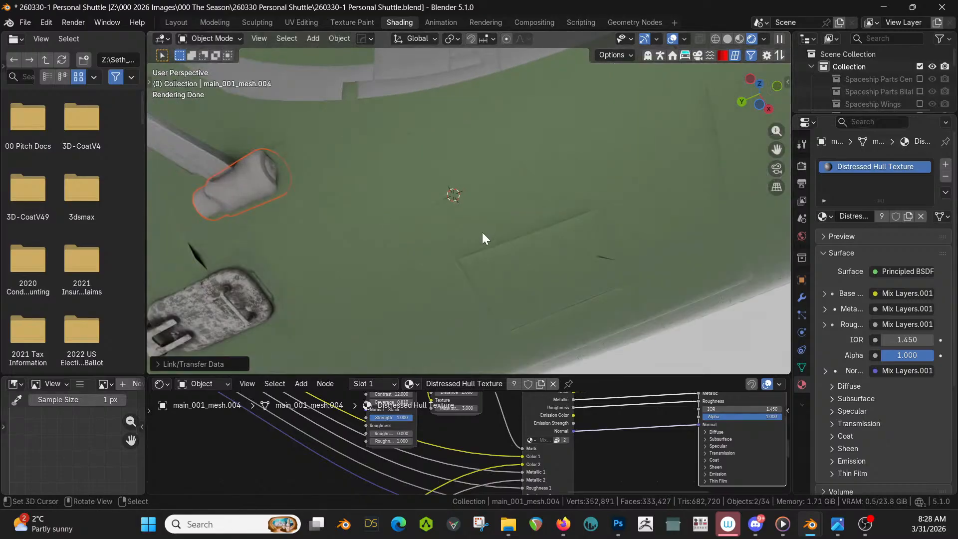
{"action": "middle_click_drag", "start_coordinate": [481, 232], "coordinate": [462, 259]}
{"action": "scroll", "coordinate": [462, 259], "scroll_direction": "down", "scroll_amount": 3}
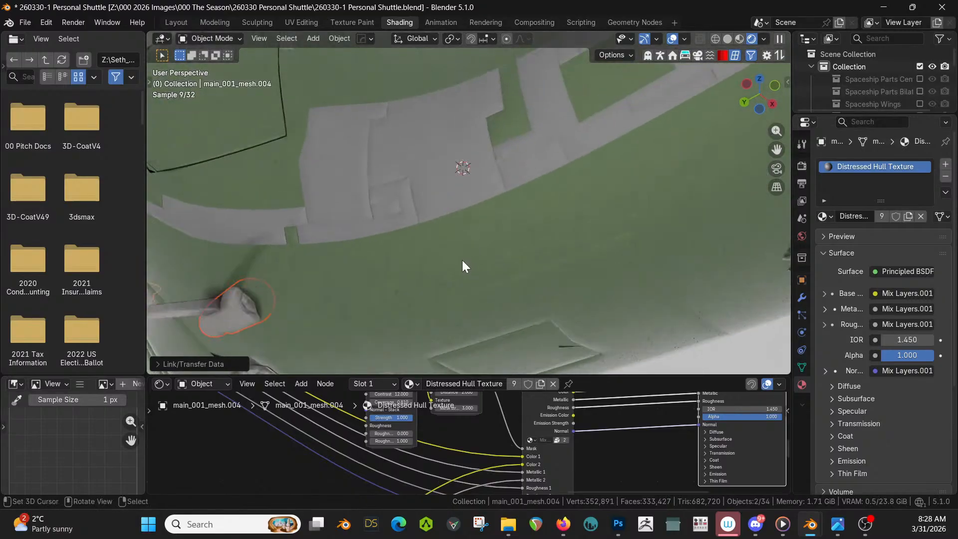
{"action": "left_click", "coordinate": [254, 283]}
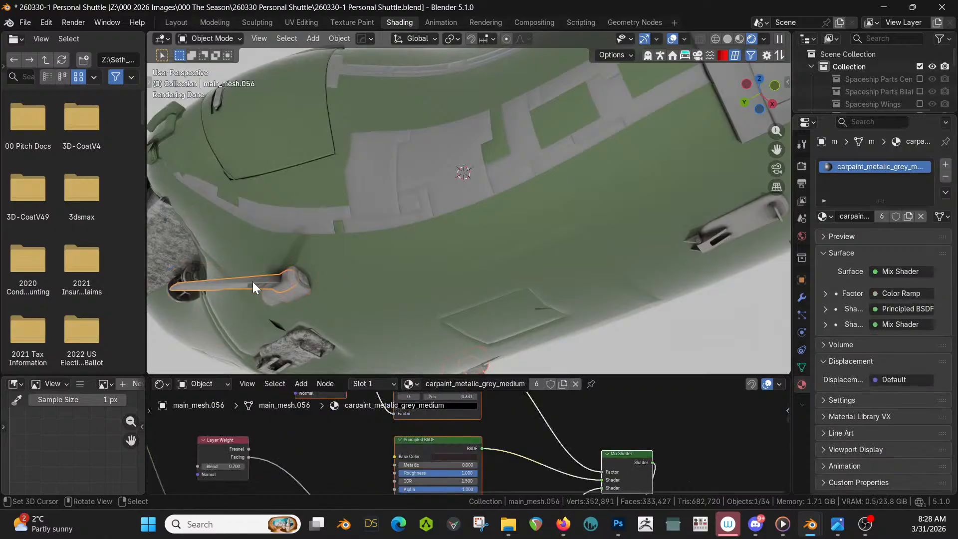
{"action": "scroll", "coordinate": [439, 239], "scroll_direction": "down", "scroll_amount": 2}
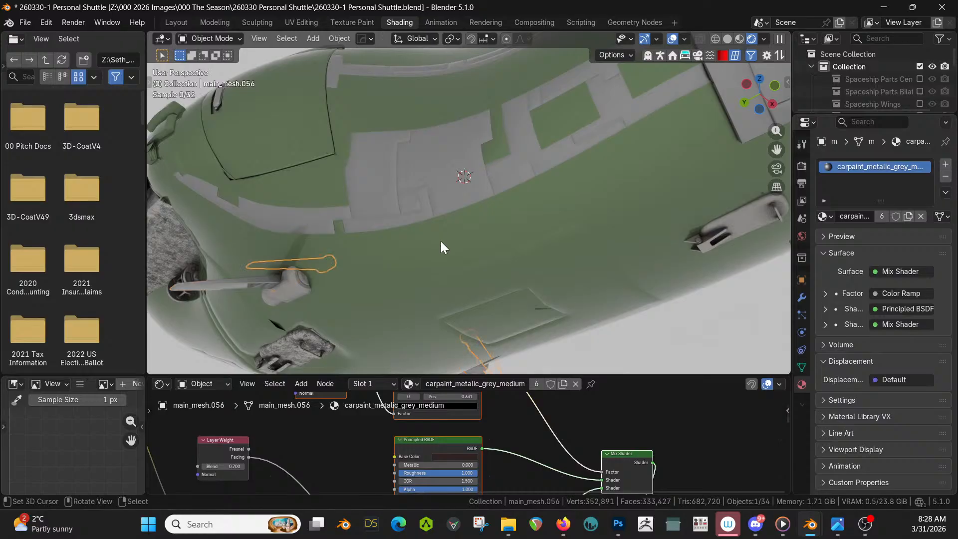
{"action": "left_click", "coordinate": [500, 228]}
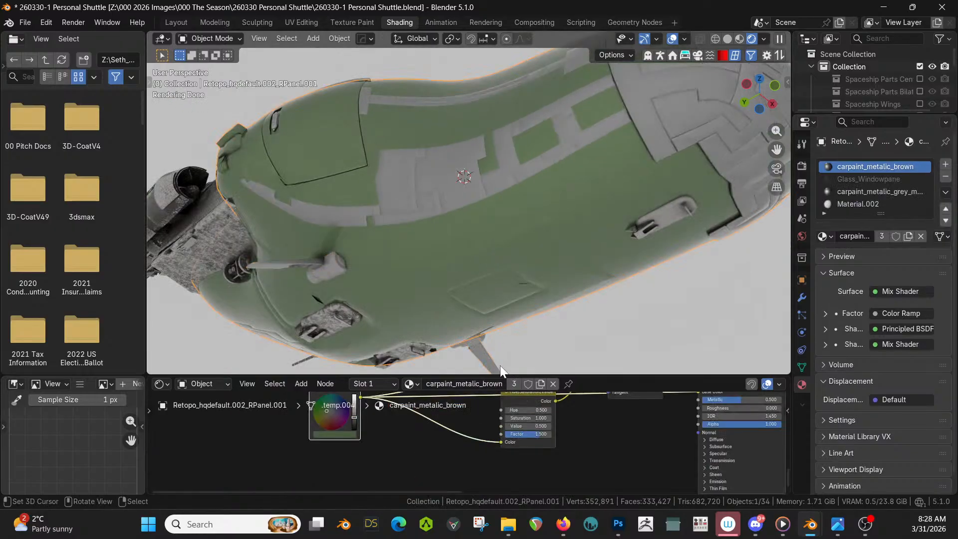
{"action": "left_click", "coordinate": [471, 383]}
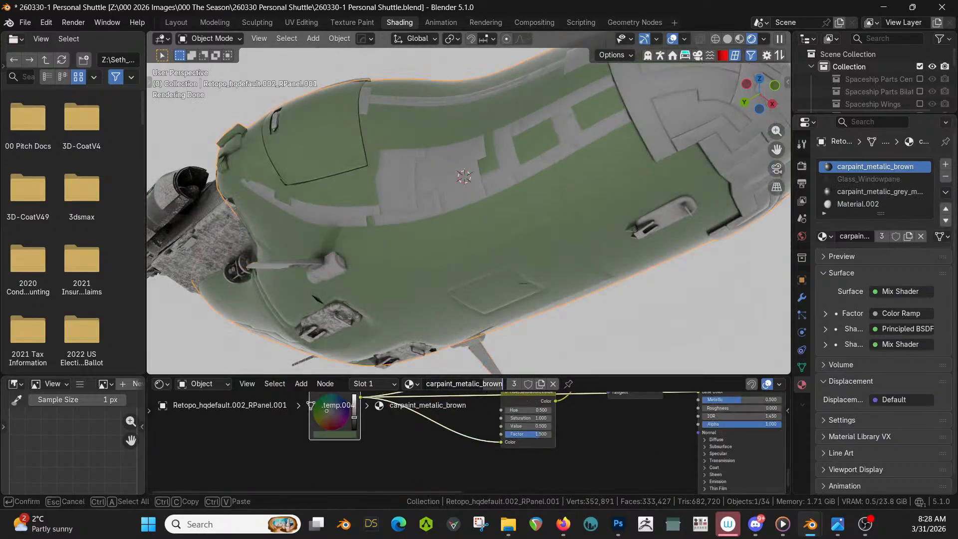
{"action": "type", "text": "carpaint_metalic_green"}
{"action": "key", "text": "Return"}
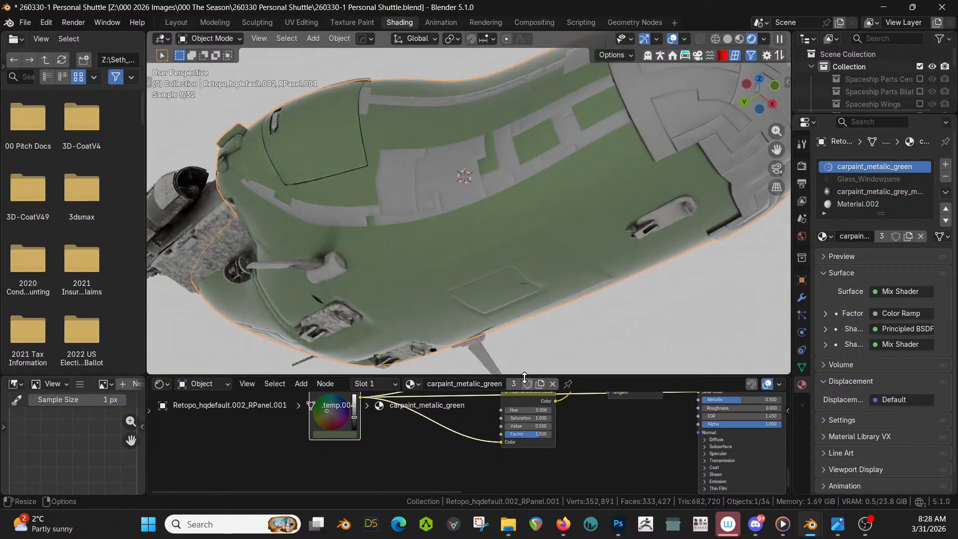
Review the shuttle from the front and side, and save the file.
{"action": "middle_click_drag", "start_coordinate": [393, 169], "coordinate": [557, 74]}
{"action": "scroll", "coordinate": [570, 149], "scroll_direction": "down", "scroll_amount": 3}
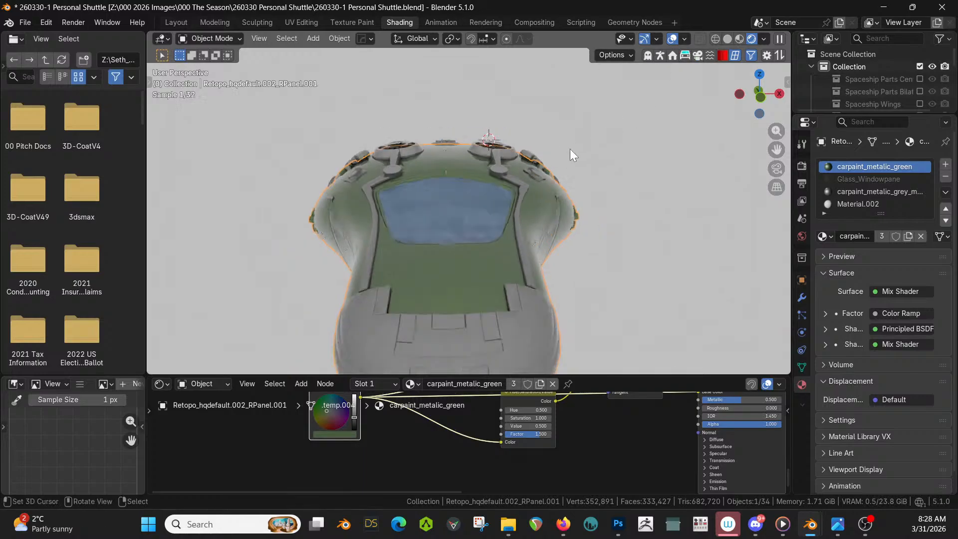
{"action": "middle_click_drag", "start_coordinate": [558, 180], "coordinate": [461, 179]}
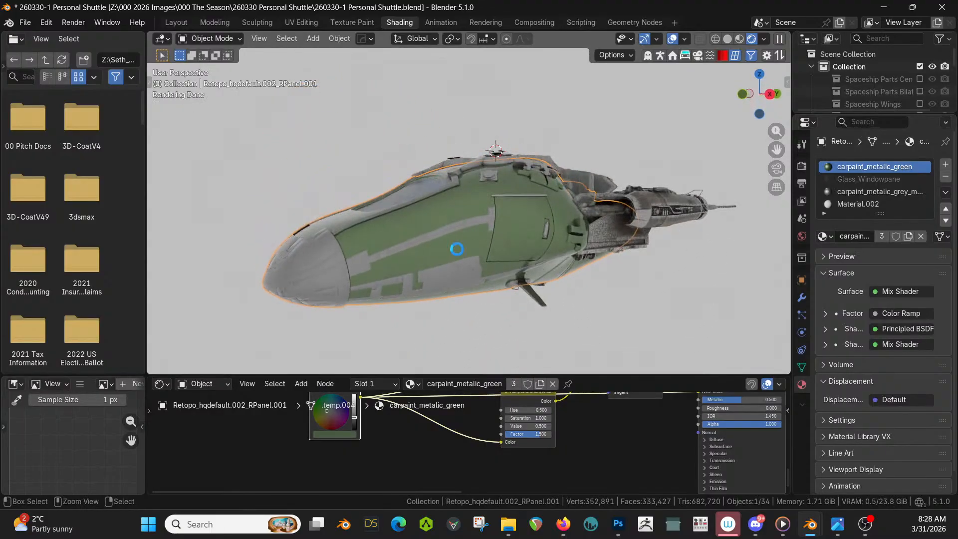
{"action": "scroll", "coordinate": [456, 249], "scroll_direction": "up", "scroll_amount": 2}
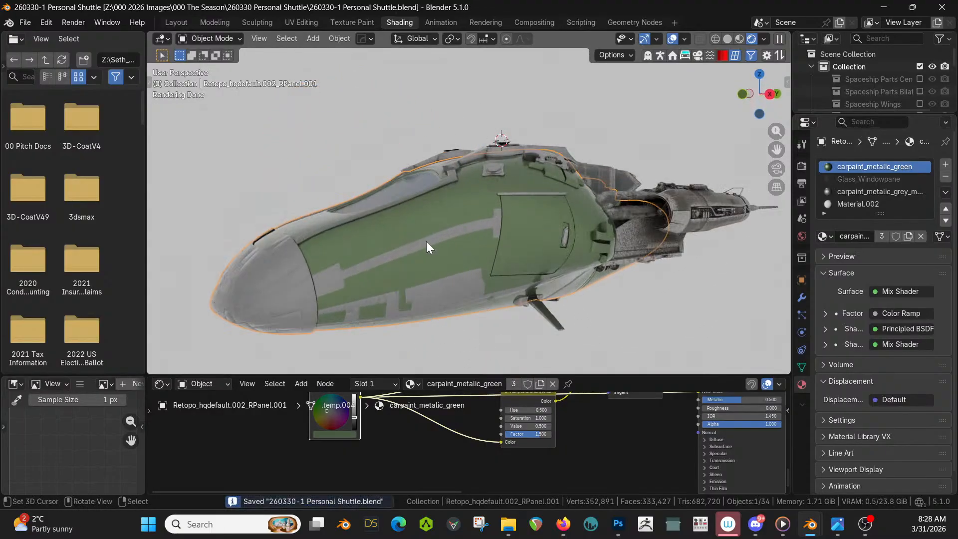
Select the round grey hatch on top of the hull and switch it to Edit Mode.
{"action": "mouse_move", "coordinate": [426, 235]}
{"action": "middle_mouse_down"}
{"action": "mouse_move", "coordinate": [491, 218]}
{"action": "mouse_move", "coordinate": [513, 179]}
{"action": "mouse_move", "coordinate": [534, 185]}
{"action": "mouse_move", "coordinate": [394, 277]}
{"action": "mouse_move", "coordinate": [426, 260]}
{"action": "mouse_move", "coordinate": [456, 214]}
{"action": "mouse_move", "coordinate": [433, 234]}
{"action": "mouse_move", "coordinate": [433, 265]}
{"action": "mouse_move", "coordinate": [499, 255]}
{"action": "mouse_move", "coordinate": [516, 315]}
{"action": "mouse_move", "coordinate": [490, 325]}
{"action": "mouse_move", "coordinate": [394, 318]}
{"action": "mouse_move", "coordinate": [504, 252]}
{"action": "mouse_move", "coordinate": [526, 220]}
{"action": "mouse_move", "coordinate": [463, 221]}
{"action": "mouse_move", "coordinate": [414, 171]}
{"action": "mouse_move", "coordinate": [404, 187]}
{"action": "middle_mouse_up"}
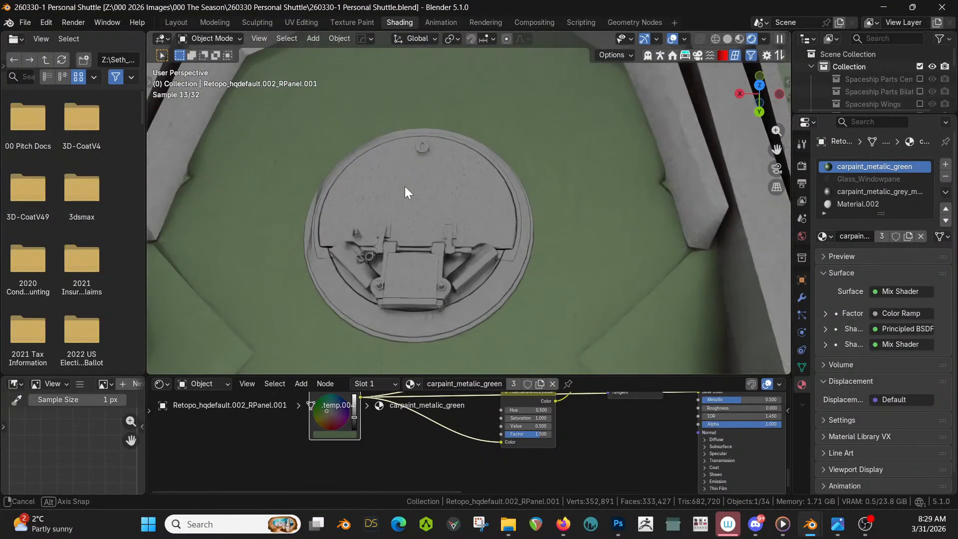
{"action": "scroll", "coordinate": [430, 231], "scroll_direction": "up", "scroll_amount": 5}
{"action": "scroll", "coordinate": [433, 233], "scroll_direction": "down", "scroll_amount": 3}
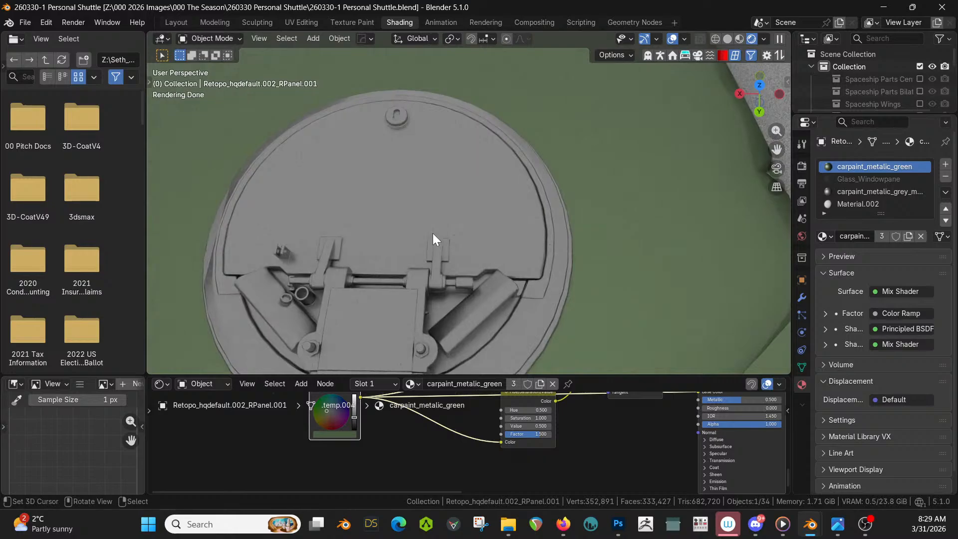
{"action": "left_click", "coordinate": [390, 251]}
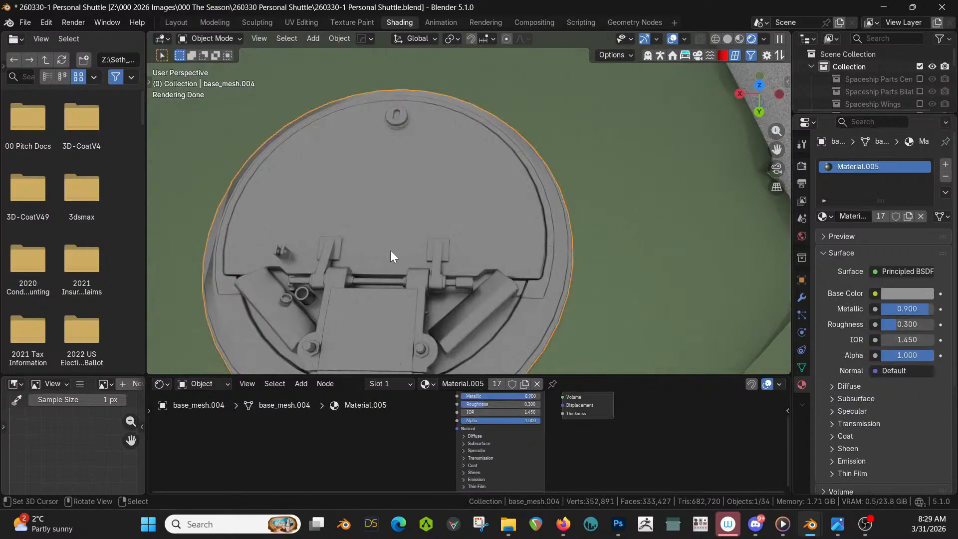
{"action": "key", "text": "Tab"}
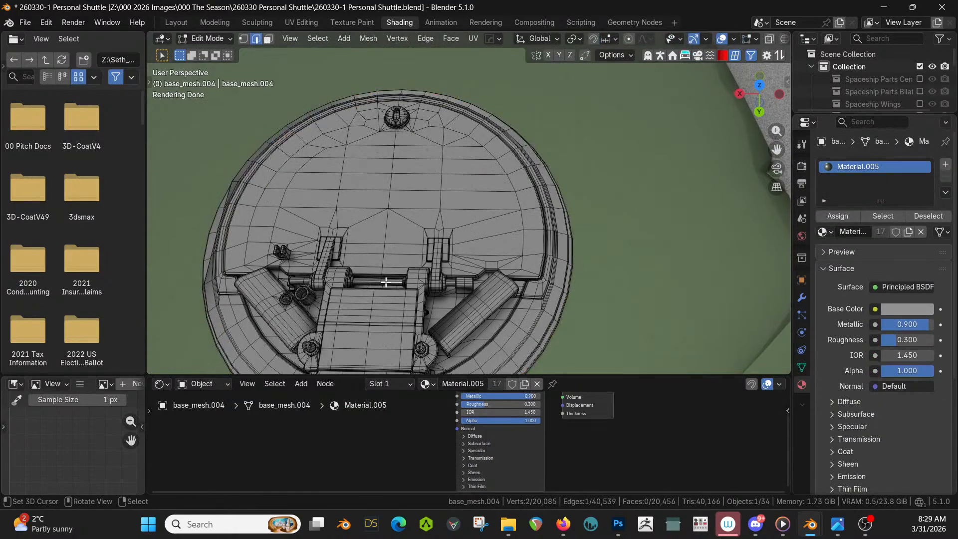
Select the hatch mechanism's hinge rods, right-hand cylinder, upright pins and small front bolts as linked geometry, leaving out the hatch cover.
{"action": "key", "text": "ctrl+l"}
{"action": "key", "text": "l"}
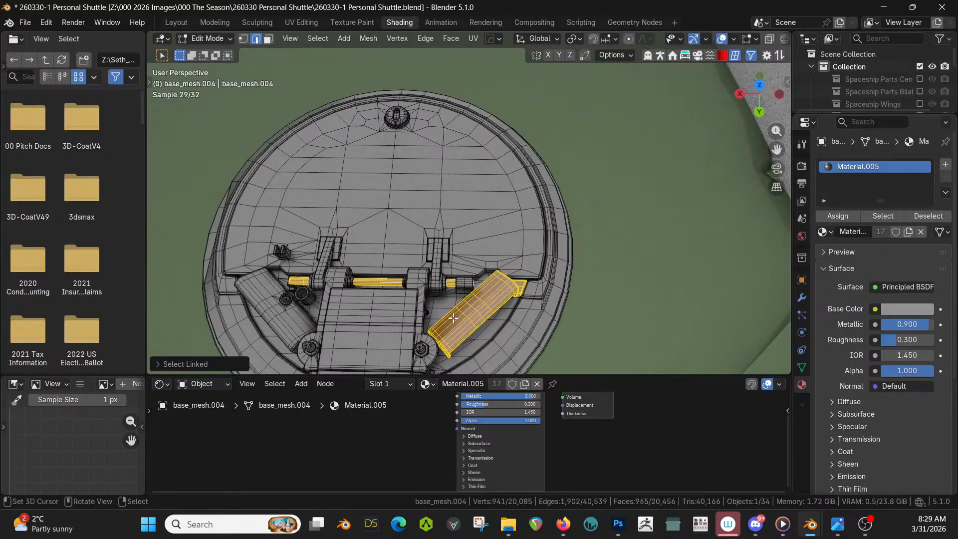
{"action": "key", "text": "l"}
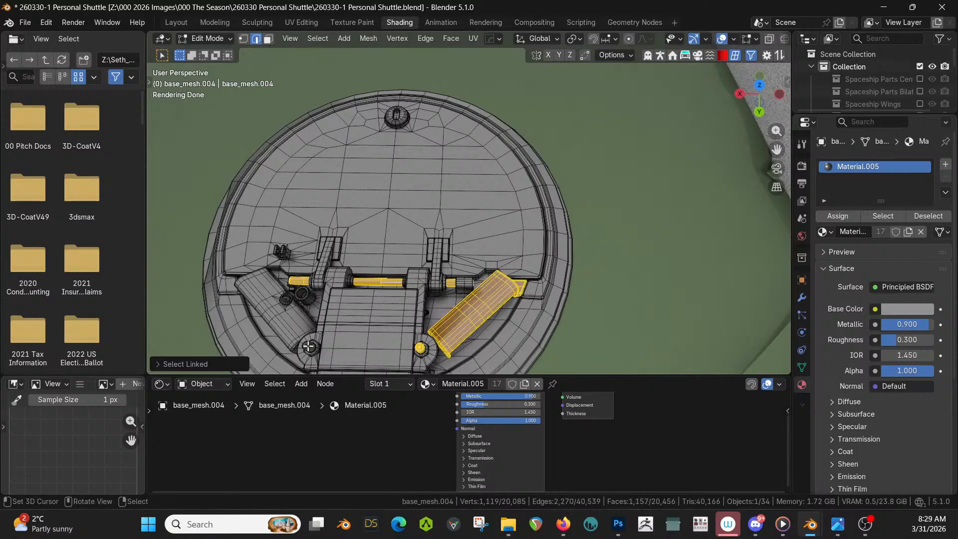
{"action": "key", "text": "l"}
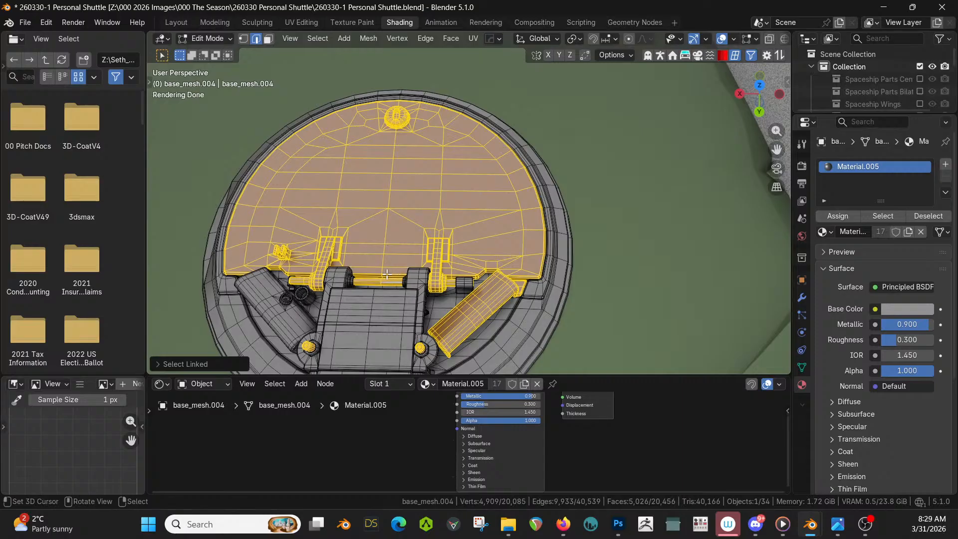
{"action": "key", "text": "ctrl+z"}
{"action": "middle_click_drag", "start_coordinate": [387, 274], "coordinate": [402, 257]}
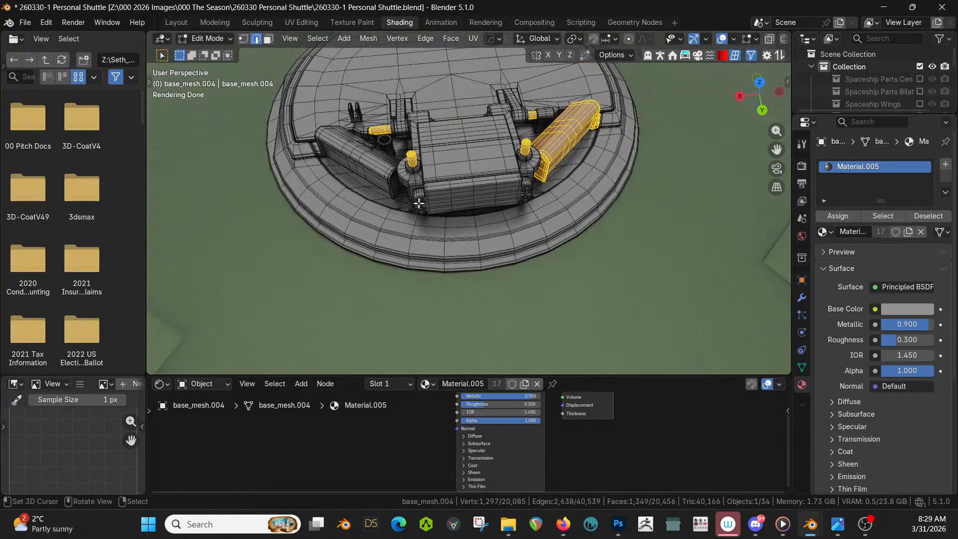
{"action": "key", "text": "l"}
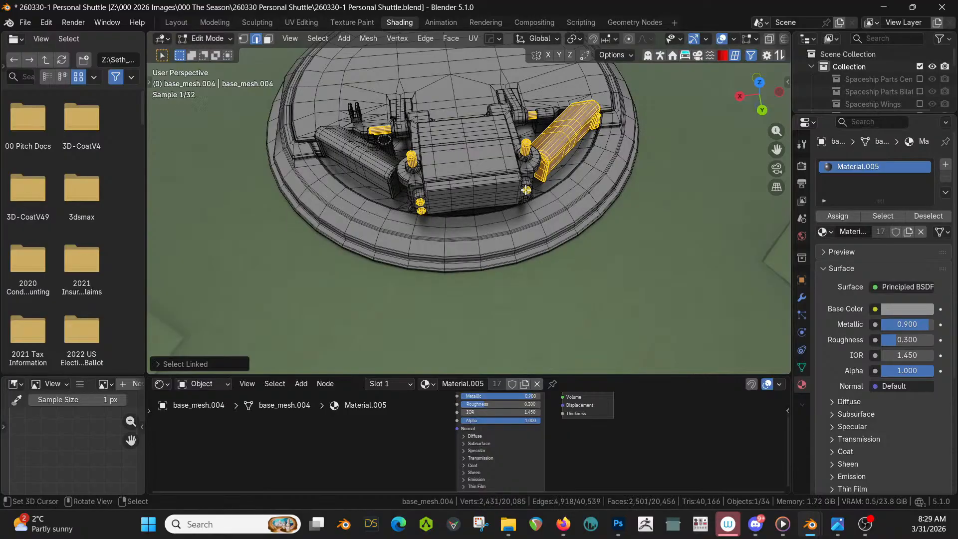
Add a second material slot to the hatch, assign the selected mechanism parts to it, and link the Distressed Hull Texture material.
{"action": "left_click", "coordinate": [941, 167]}
{"action": "left_click", "coordinate": [836, 236]}
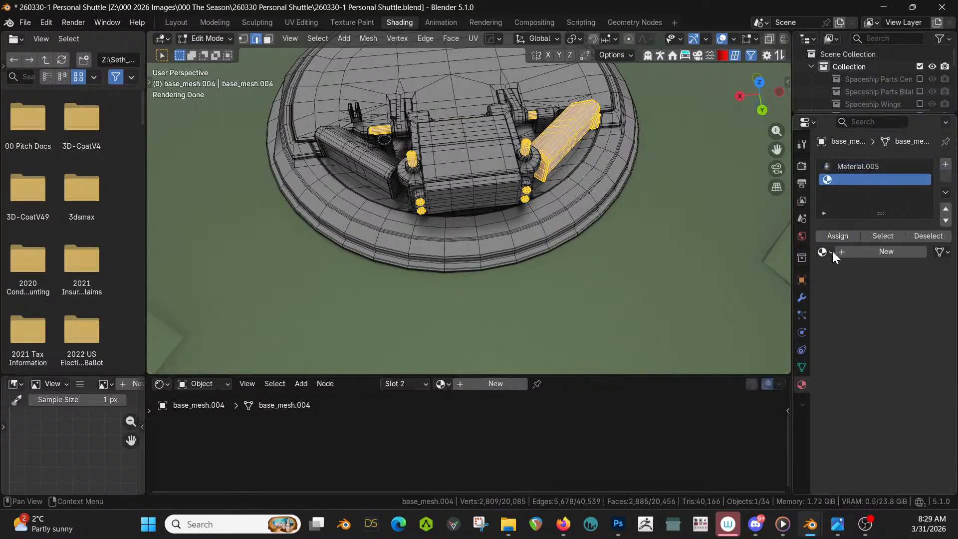
{"action": "left_click", "coordinate": [824, 252]}
{"action": "type", "text": "d"}
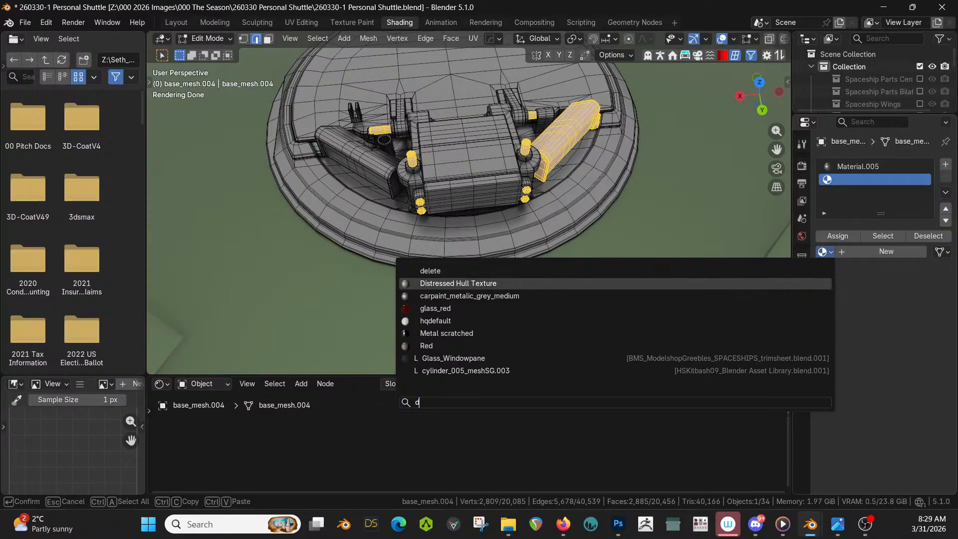
{"action": "left_click", "coordinate": [457, 282]}
{"action": "key", "text": "Tab"}
{"action": "scroll", "coordinate": [519, 248], "scroll_direction": "down", "scroll_amount": 3}
{"action": "middle_click_drag", "start_coordinate": [547, 227], "coordinate": [532, 235]}
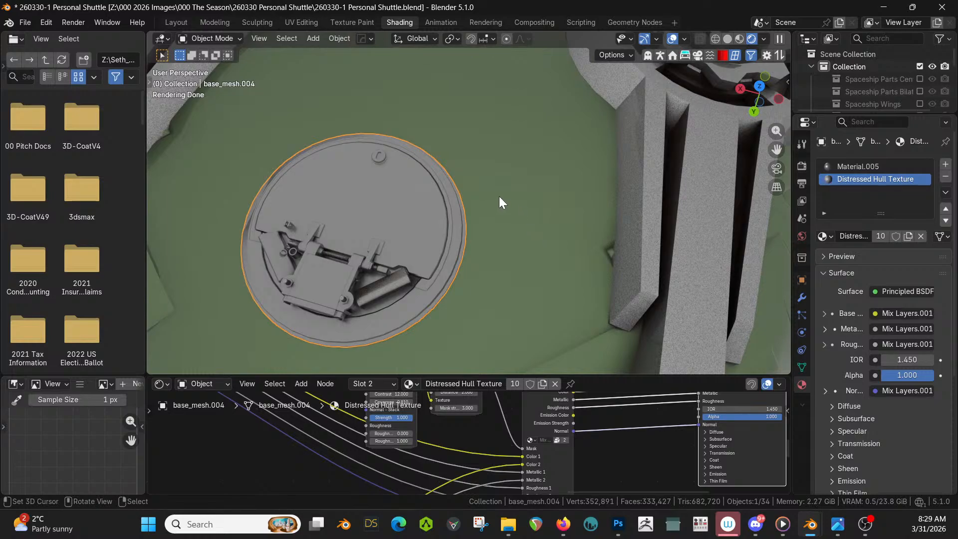
Examine the textured hatch up close and check the hull from above, the front and the side for areas still needing material.
{"action": "scroll", "coordinate": [419, 199], "scroll_direction": "up", "scroll_amount": 3}
{"action": "mouse_move", "coordinate": [423, 202]}
{"action": "middle_mouse_down"}
{"action": "mouse_move", "coordinate": [352, 211]}
{"action": "mouse_move", "coordinate": [295, 135]}
{"action": "mouse_move", "coordinate": [240, 105]}
{"action": "mouse_move", "coordinate": [297, 151]}
{"action": "middle_mouse_up"}
{"action": "scroll", "coordinate": [329, 172], "scroll_direction": "down", "scroll_amount": 6}
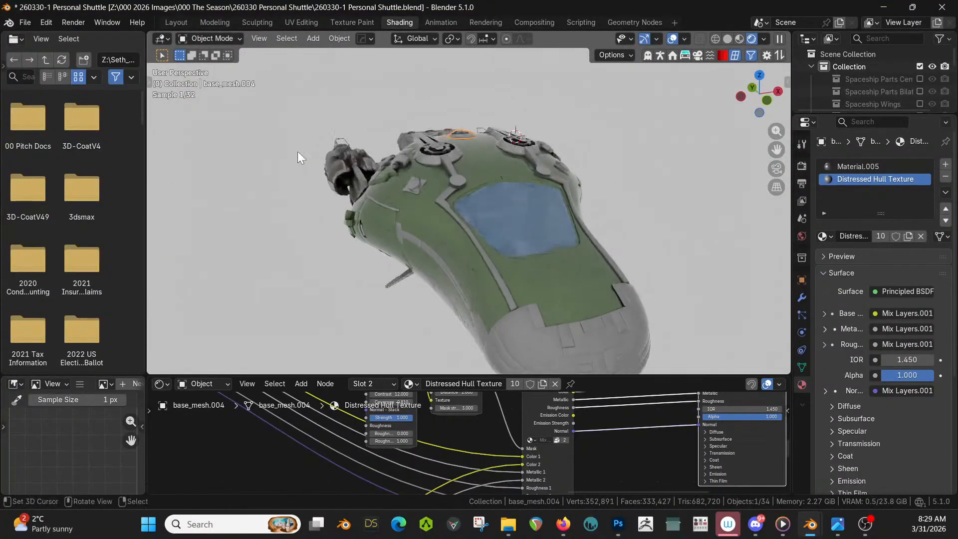
{"action": "scroll", "coordinate": [334, 149], "scroll_direction": "up", "scroll_amount": 5}
{"action": "mouse_move", "coordinate": [370, 141]}
{"action": "middle_mouse_down", "text": "shift"}
{"action": "mouse_move", "coordinate": [337, 248]}
{"action": "mouse_move", "coordinate": [410, 207]}
{"action": "mouse_move", "coordinate": [482, 256]}
{"action": "middle_mouse_up", "text": "shift"}
{"action": "scroll", "coordinate": [480, 265], "scroll_direction": "up", "scroll_amount": 3}
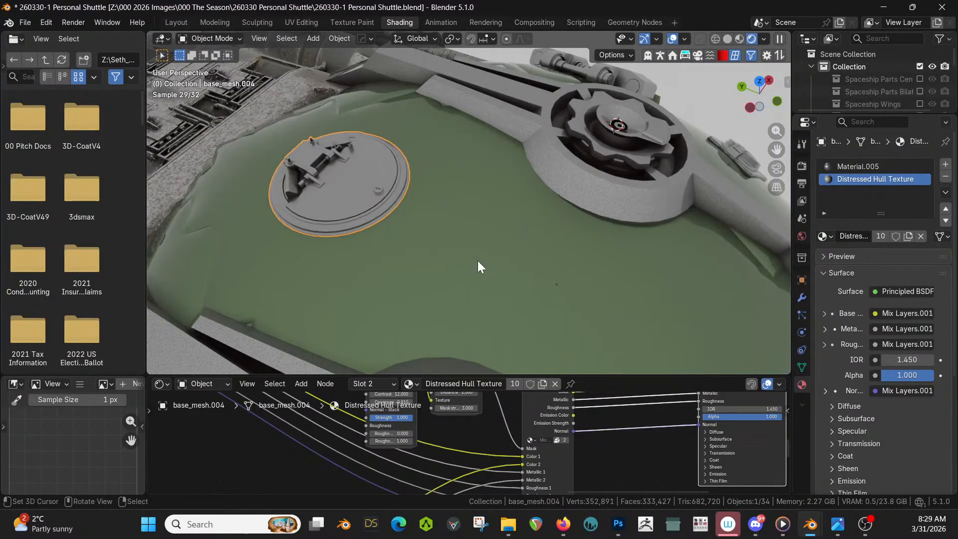
{"action": "middle_click_drag", "start_coordinate": [423, 229], "coordinate": [372, 204]}
{"action": "middle_click_drag", "start_coordinate": [538, 219], "coordinate": [561, 242]}
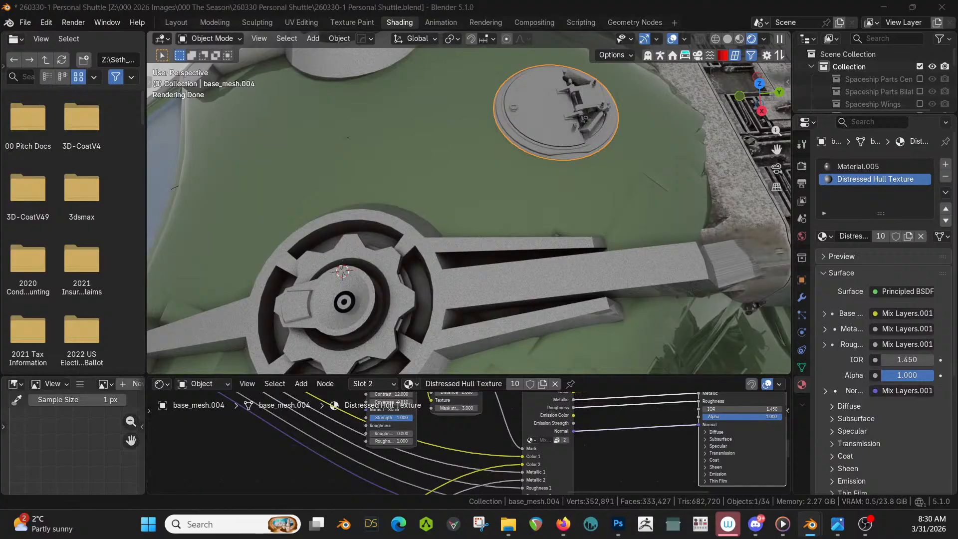
{"action": "scroll", "coordinate": [468, 218], "scroll_direction": "down", "scroll_amount": 6}
{"action": "middle_click_drag", "start_coordinate": [486, 267], "coordinate": [496, 155]}
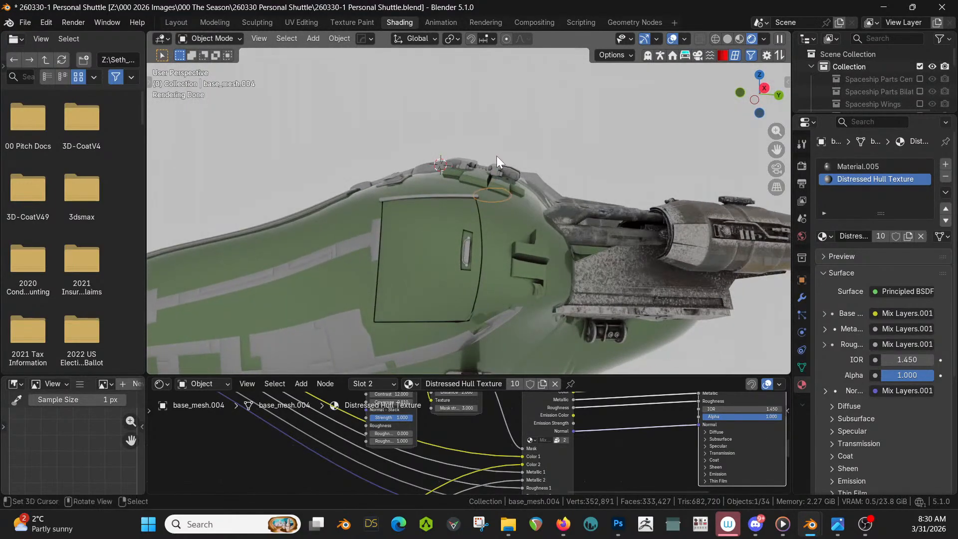
{"action": "scroll", "coordinate": [552, 199], "scroll_direction": "up", "scroll_amount": 2}
{"action": "middle_click_drag", "start_coordinate": [552, 188], "coordinate": [469, 224], "text": "shift"}
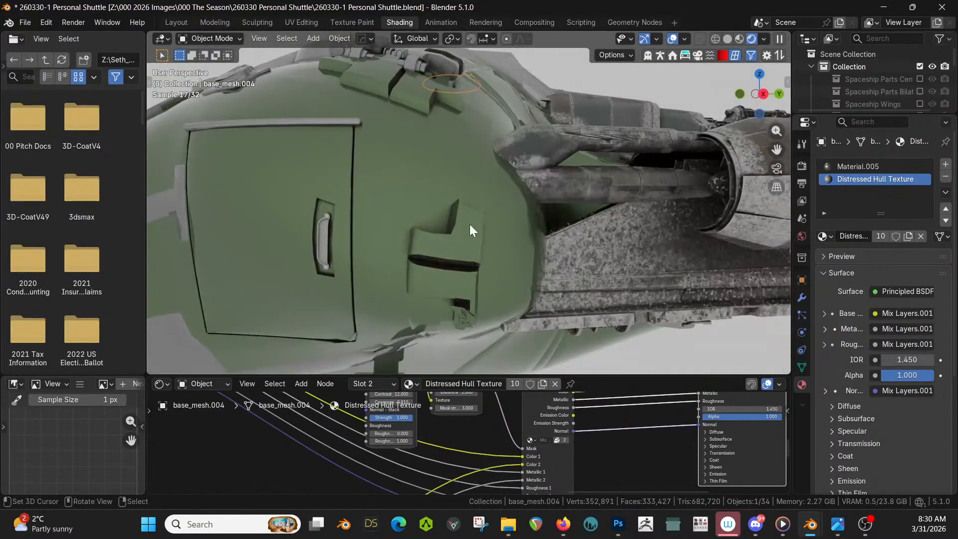
Select the green hull, put it in Edit Mode with nothing selected, and switch to the Layout workspace.
{"action": "left_click", "coordinate": [465, 250]}
{"action": "key", "text": "Tab"}
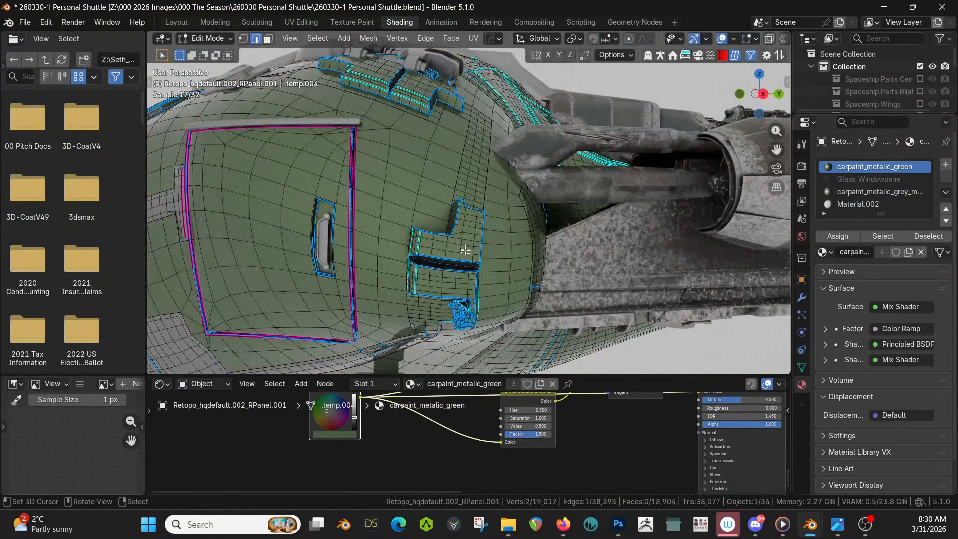
{"action": "key", "text": "ctrl+l"}
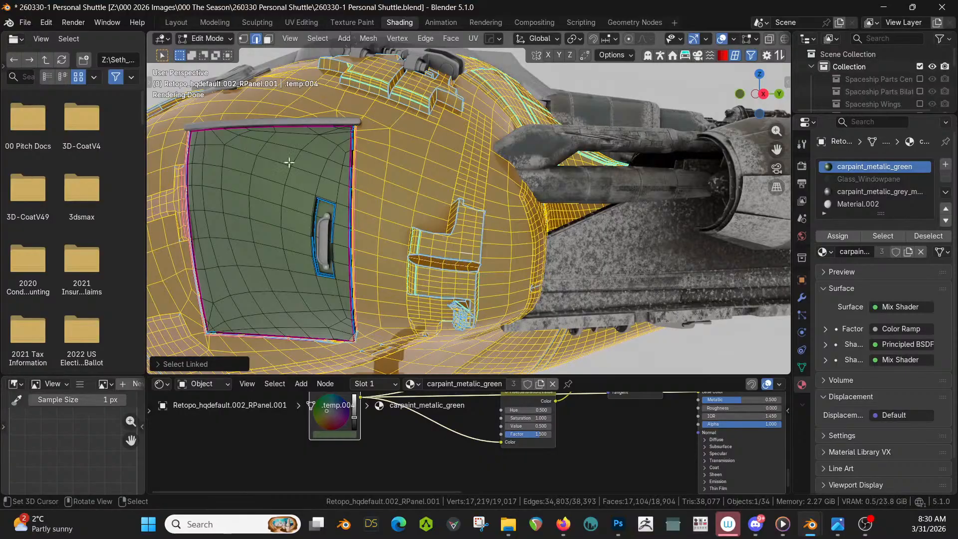
{"action": "left_click", "coordinate": [176, 22]}
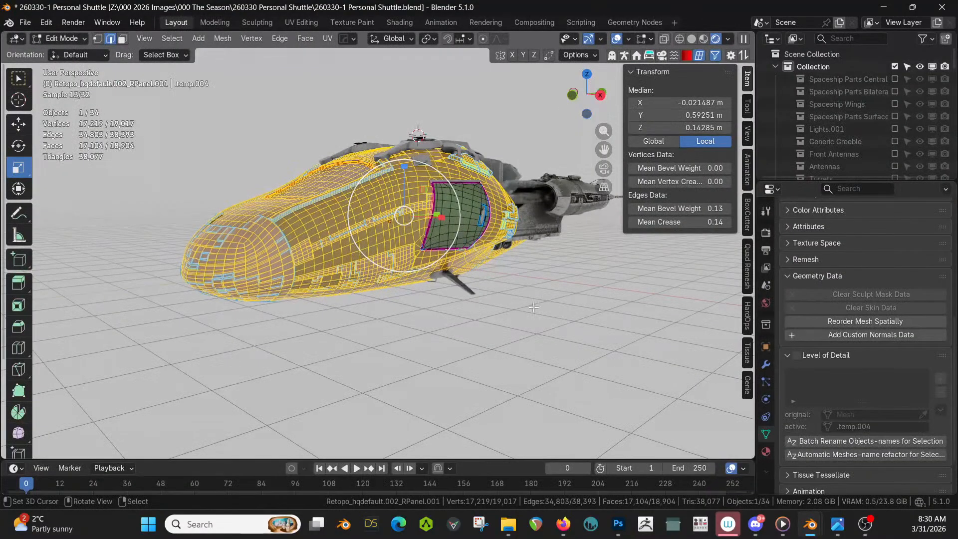
{"action": "key", "text": "alt+a"}
Select the raised panel behind the side door as linked faces delimited by sharp edges, and grow the selection by one ring.
{"action": "scroll", "coordinate": [485, 256], "scroll_direction": "up", "scroll_amount": 2}
{"action": "middle_click_drag", "start_coordinate": [486, 256], "coordinate": [442, 251]}
{"action": "right_click", "coordinate": [531, 201]}
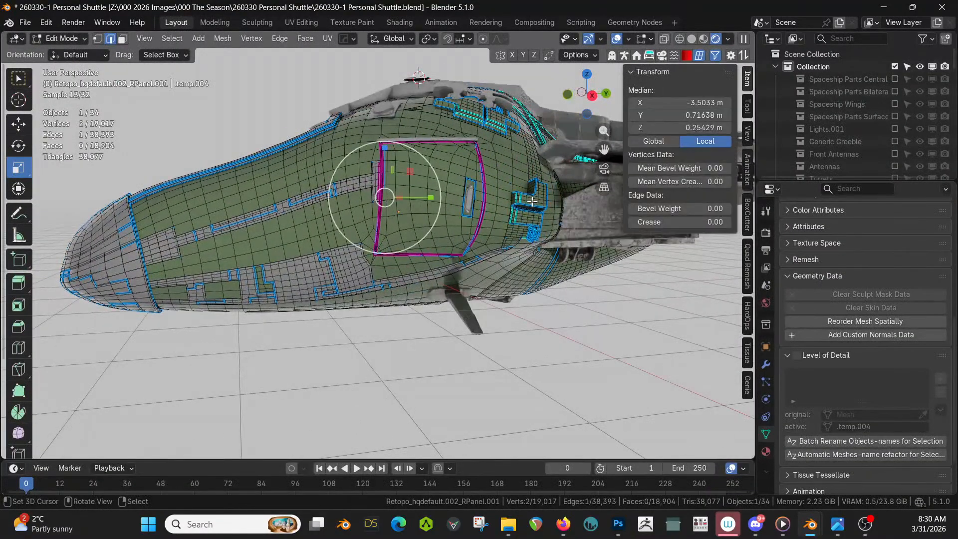
{"action": "key", "text": "3"}
{"action": "right_click", "coordinate": [542, 199]}
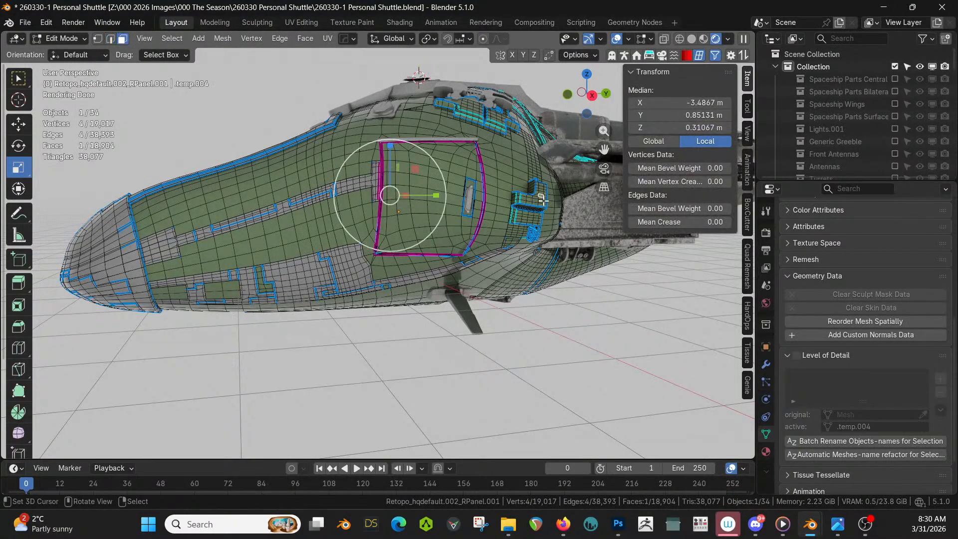
{"action": "key", "text": "l"}
{"action": "scroll", "coordinate": [536, 210], "scroll_direction": "up", "scroll_amount": 3}
{"action": "middle_click_drag", "start_coordinate": [532, 214], "coordinate": [487, 235]}
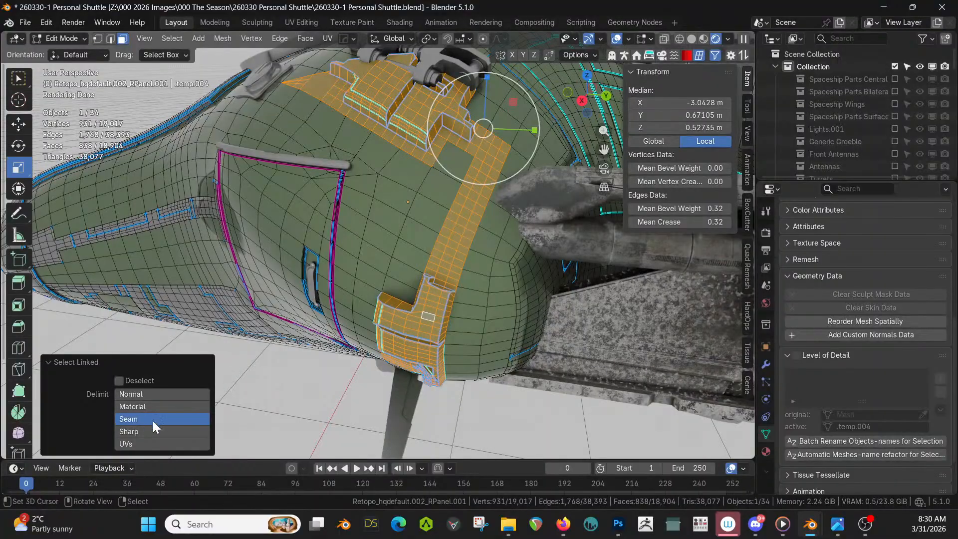
{"action": "left_click", "coordinate": [145, 430]}
{"action": "middle_click_drag", "start_coordinate": [371, 372], "coordinate": [384, 326]}
{"action": "key", "text": "l"}
{"action": "middle_click_drag", "start_coordinate": [464, 222], "coordinate": [452, 257]}
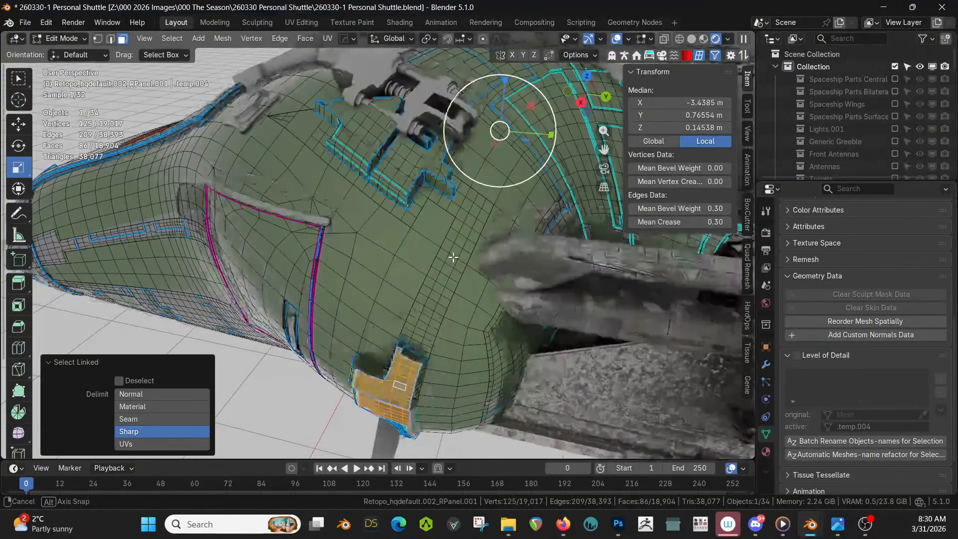
{"action": "key", "text": "ctrl+KP_Add"}
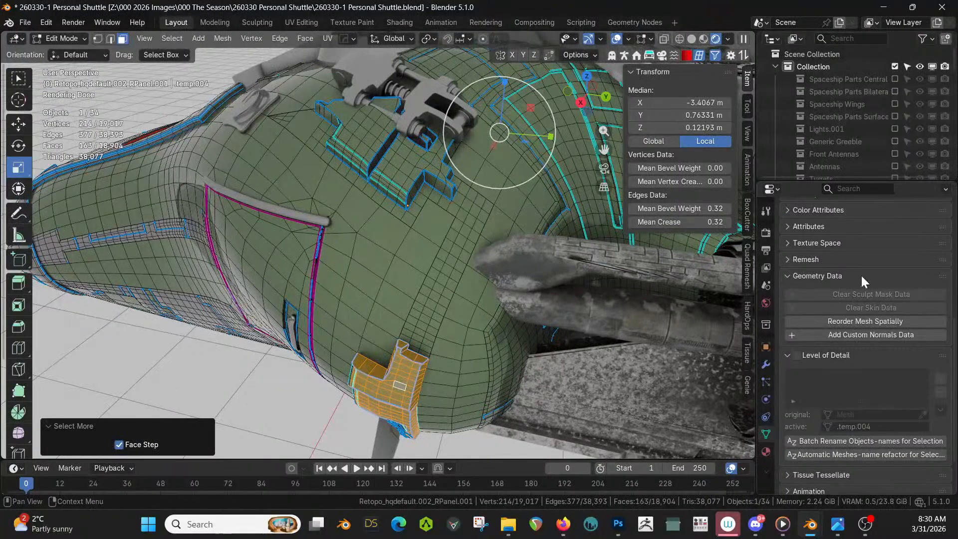
Assign the carpaint_metalic_grey_medium material to the selected raised panel behind the side door.
{"action": "left_click", "coordinate": [766, 450]}
{"action": "scroll", "coordinate": [847, 285], "scroll_direction": "up", "scroll_amount": 4}
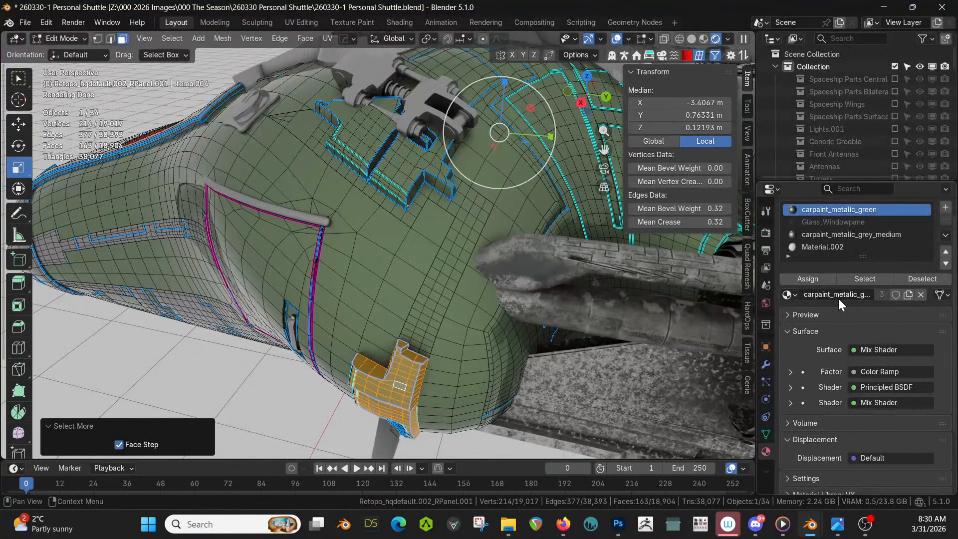
{"action": "left_click", "coordinate": [846, 258]}
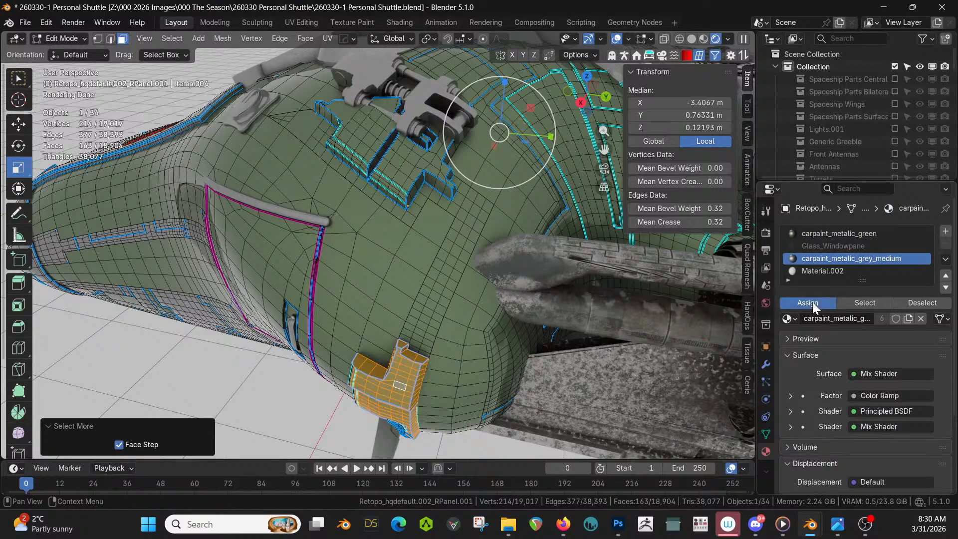
{"action": "left_click", "coordinate": [812, 301]}
{"action": "key", "text": "Tab"}
{"action": "middle_click_drag", "start_coordinate": [491, 325], "coordinate": [528, 298]}
Grow the raised panel selection by two more rings and trim the extra hull faces next to the door.
{"action": "key", "text": "Tab"}
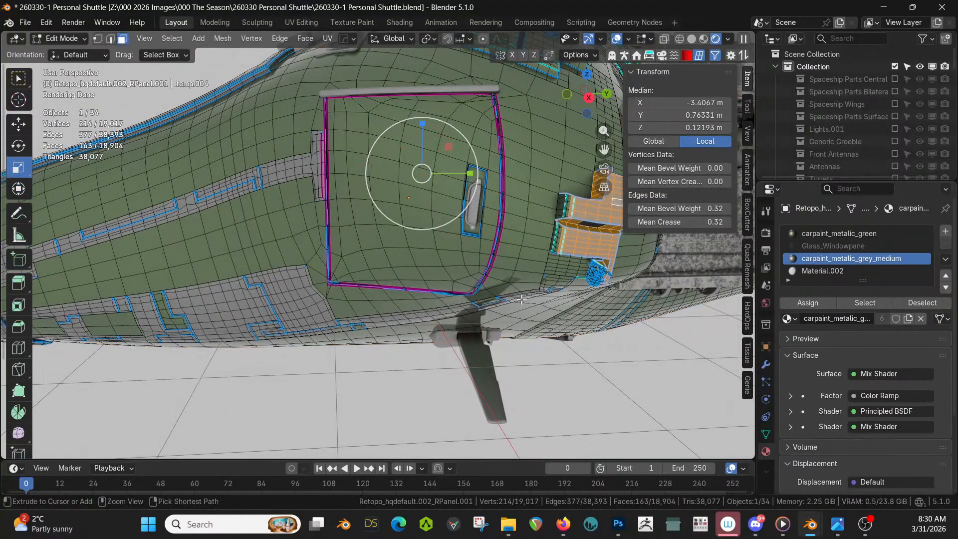
{"action": "key", "text": "ctrl+KP_Add"}
{"action": "key", "text": "ctrl+KP_Add"}
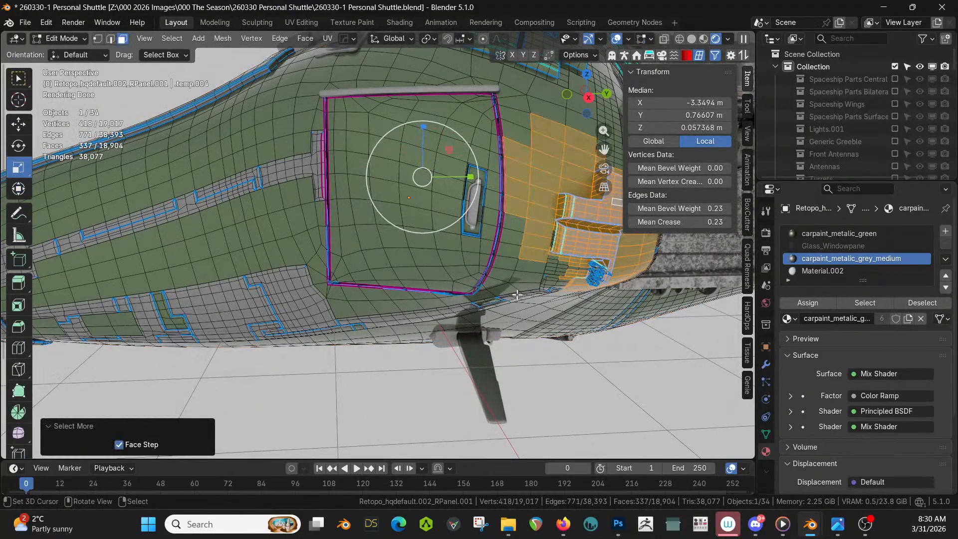
{"action": "left_click", "coordinate": [528, 201], "text": "alt+shift"}
{"action": "middle_click_drag", "start_coordinate": [529, 201], "coordinate": [448, 211]}
{"action": "left_click", "coordinate": [425, 193], "text": "ctrl"}
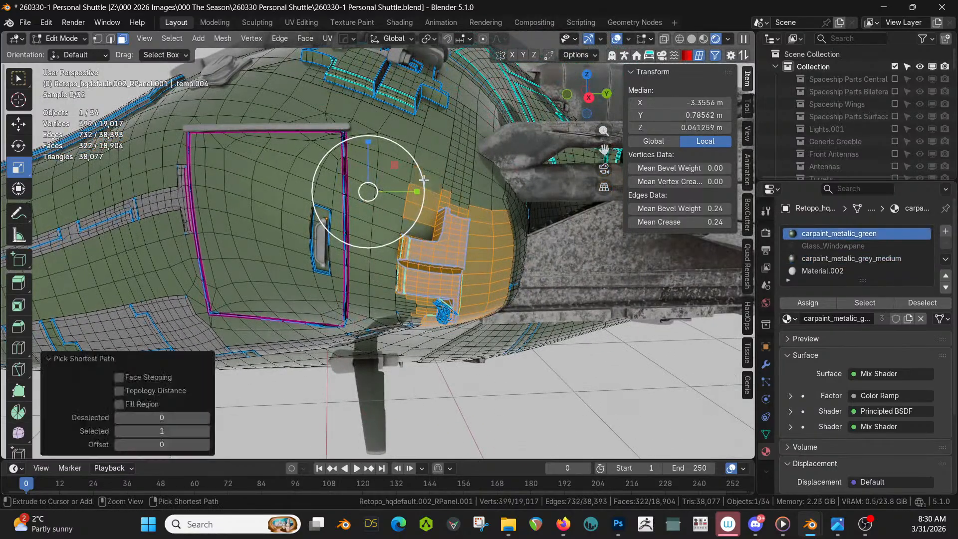
Hide the unselected hull faces and isolate the remaining panel area in local view with solid shading.
{"action": "middle_click_drag", "start_coordinate": [495, 223], "coordinate": [483, 201]}
{"action": "key", "text": "shift+h"}
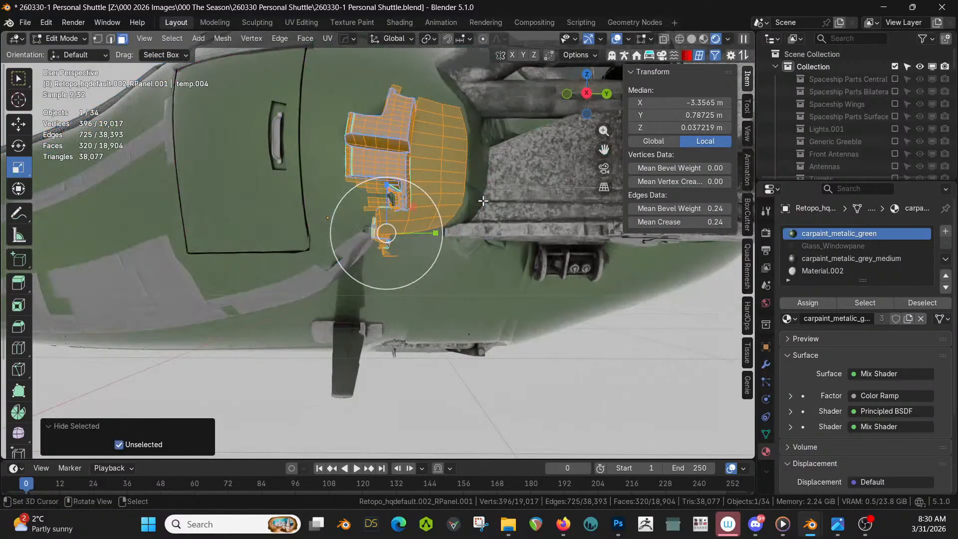
{"action": "key", "text": "KP_Divide"}
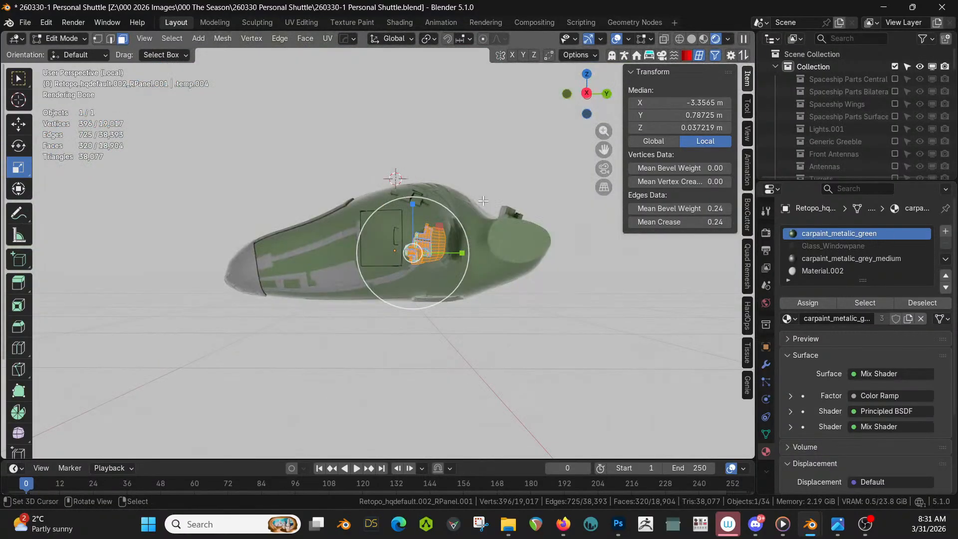
{"action": "key", "text": "z"}
{"action": "key", "text": "s"}
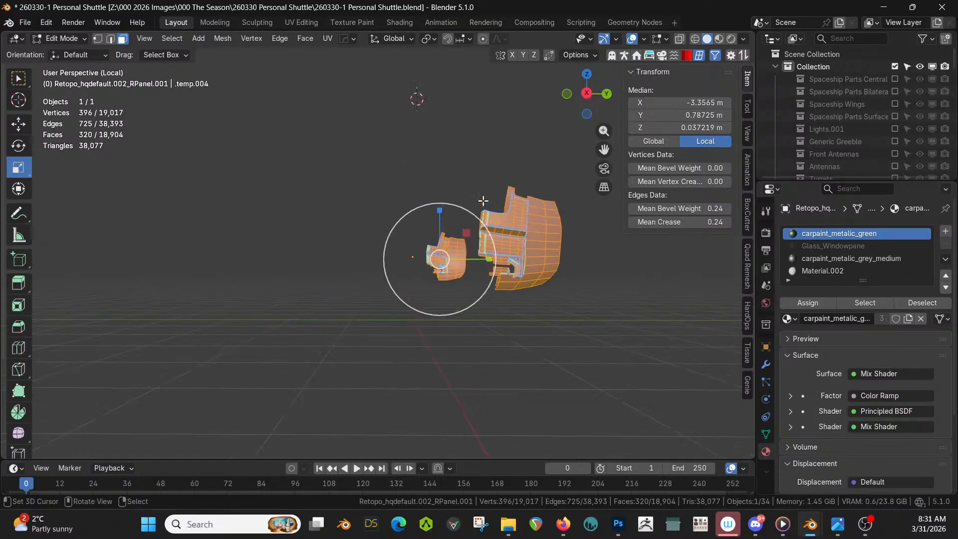
{"action": "middle_click_drag", "start_coordinate": [482, 200], "coordinate": [428, 208]}
{"action": "scroll", "coordinate": [428, 214], "scroll_direction": "up", "scroll_amount": 4}
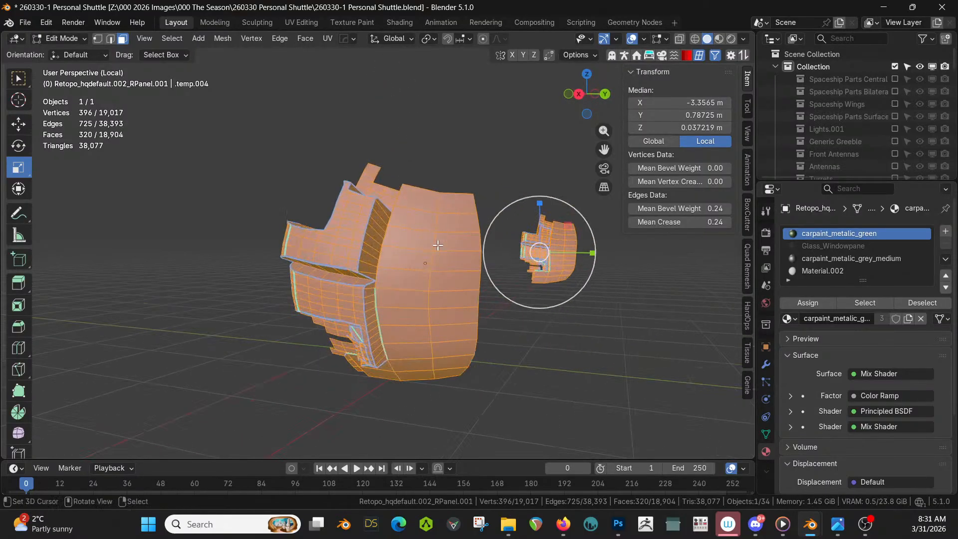
{"action": "mouse_move", "coordinate": [437, 245]}
{"action": "middle_mouse_down"}
{"action": "mouse_move", "coordinate": [442, 224]}
{"action": "mouse_move", "coordinate": [427, 232]}
{"action": "middle_mouse_up"}
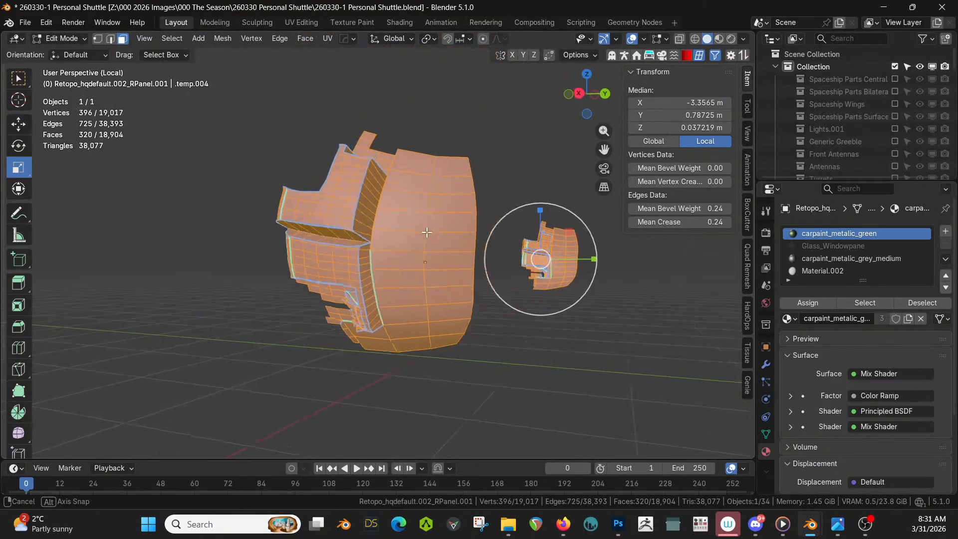
Deselect the smooth strip of hull faces behind the raised panel using circle selection.
{"action": "key", "text": "c"}
{"action": "mouse_move", "coordinate": [439, 311]}
{"action": "middle_mouse_down"}
{"action": "mouse_move", "coordinate": [434, 329]}
{"action": "mouse_move", "coordinate": [435, 174]}
{"action": "mouse_move", "coordinate": [412, 143]}
{"action": "mouse_move", "coordinate": [376, 129]}
{"action": "middle_mouse_up"}
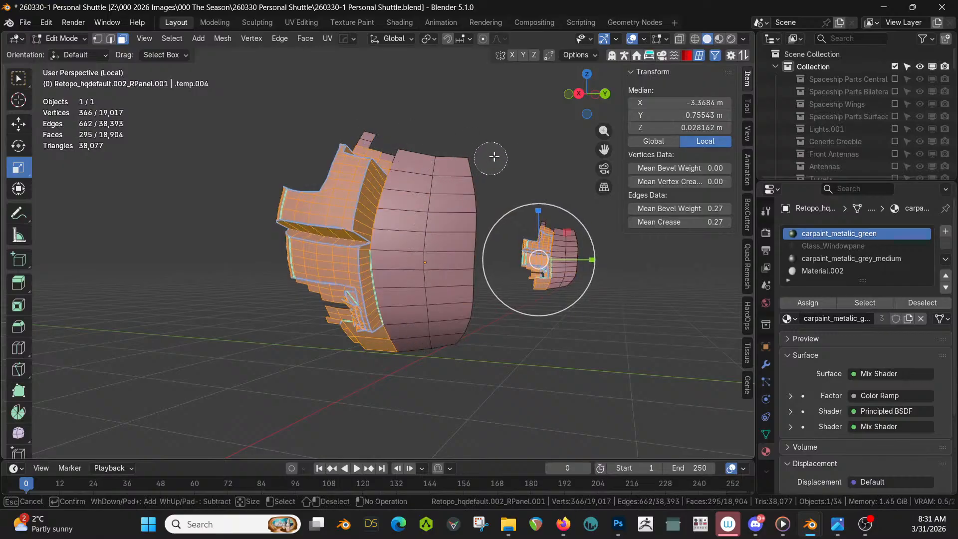
{"action": "key", "text": "Escape"}
{"action": "middle_click_drag", "start_coordinate": [503, 154], "coordinate": [488, 174]}
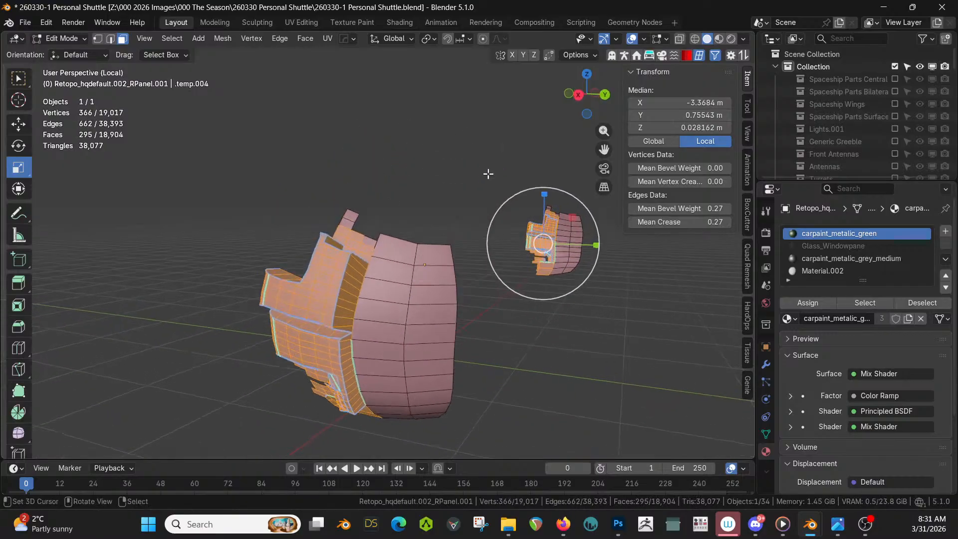
Deselect the stray hull faces above the raised panel and along its upper rear edge.
{"action": "left_click", "coordinate": [342, 230], "text": "shift"}
{"action": "middle_click_drag", "start_coordinate": [344, 233], "coordinate": [351, 251]}
{"action": "left_click", "coordinate": [323, 309], "text": "shift"}
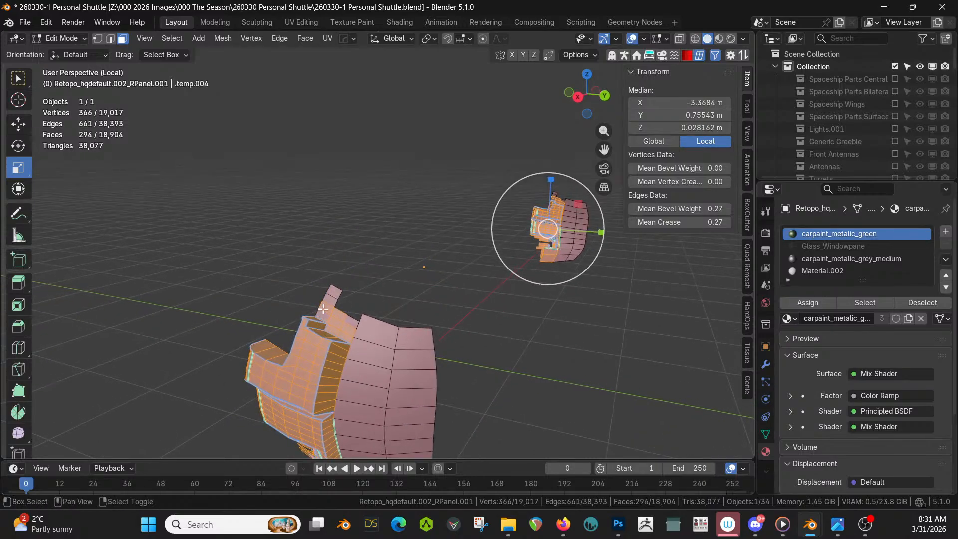
{"action": "left_click", "coordinate": [340, 333], "text": "shift"}
{"action": "left_click", "coordinate": [348, 330], "text": "shift"}
{"action": "middle_click_drag", "start_coordinate": [376, 328], "coordinate": [370, 295]}
{"action": "scroll", "coordinate": [437, 288], "scroll_direction": "up", "scroll_amount": 2}
{"action": "left_click", "coordinate": [342, 271], "text": "shift"}
{"action": "left_click", "coordinate": [346, 293], "text": "shift"}
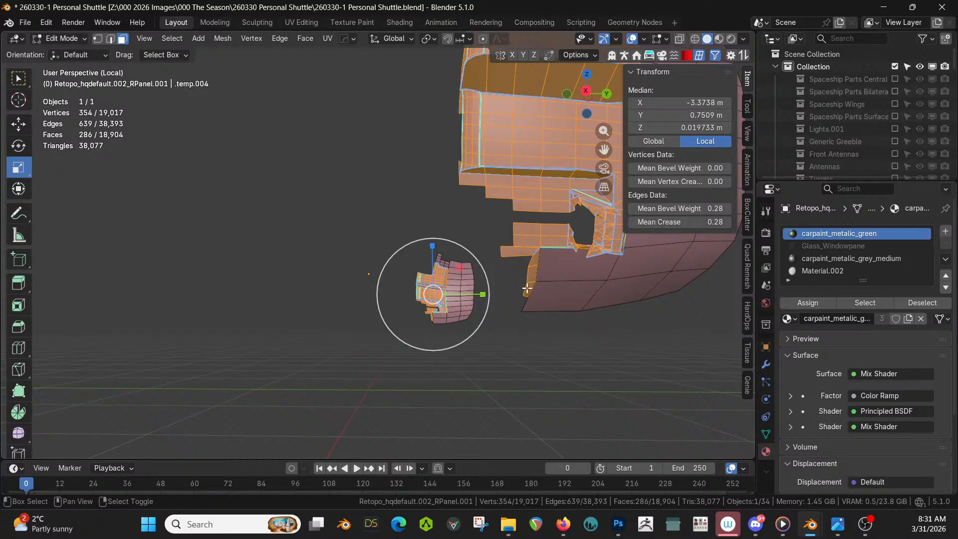
Deselect the leftover hull faces below the raised panel and around its lower notch.
{"action": "middle_click_drag", "start_coordinate": [527, 263], "coordinate": [505, 272]}
{"action": "middle_click_drag", "start_coordinate": [415, 293], "coordinate": [481, 285]}
{"action": "left_click", "coordinate": [492, 263], "text": "shift"}
{"action": "left_click", "coordinate": [494, 263], "text": "shift"}
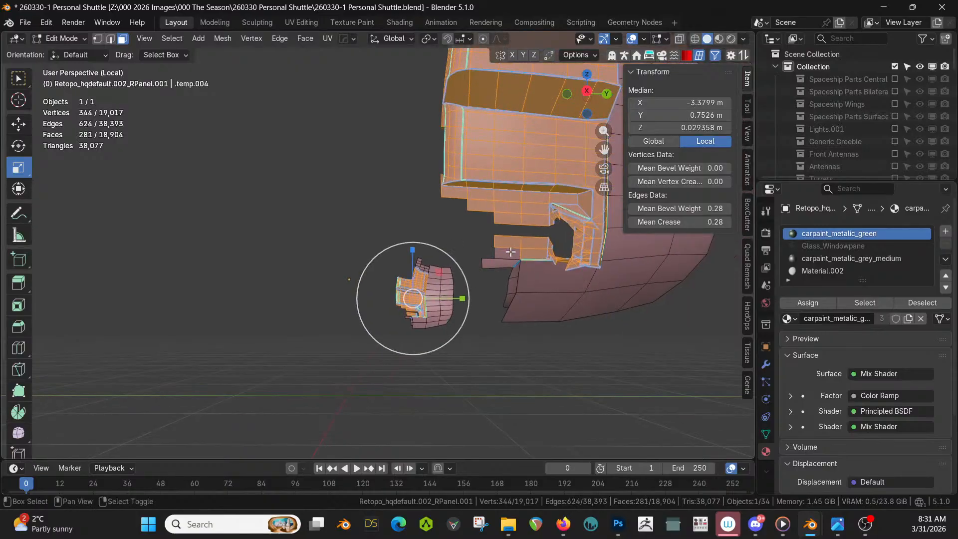
{"action": "left_click", "coordinate": [528, 248], "text": "shift"}
{"action": "left_click", "coordinate": [508, 244], "text": "shift"}
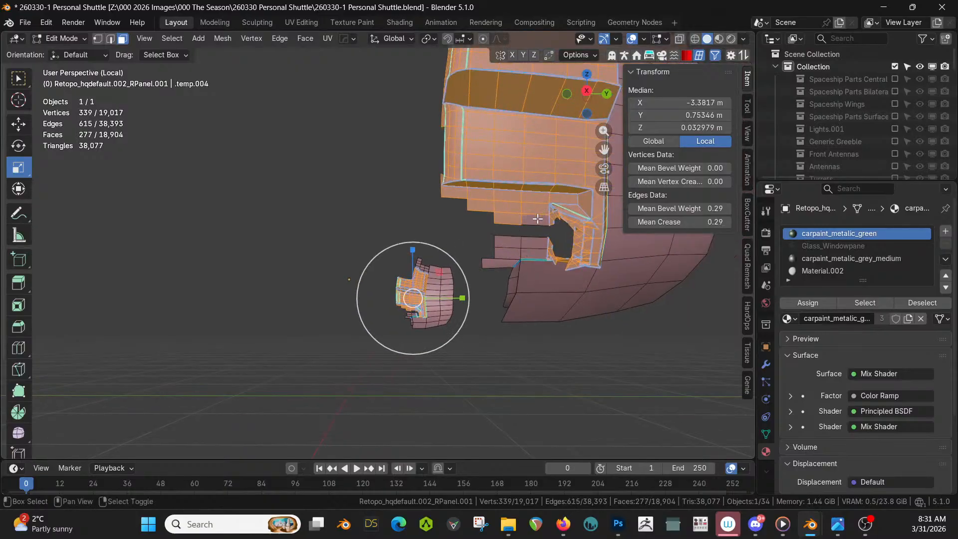
{"action": "left_click", "coordinate": [508, 209], "text": "shift"}
{"action": "left_click", "coordinate": [535, 208], "text": "shift"}
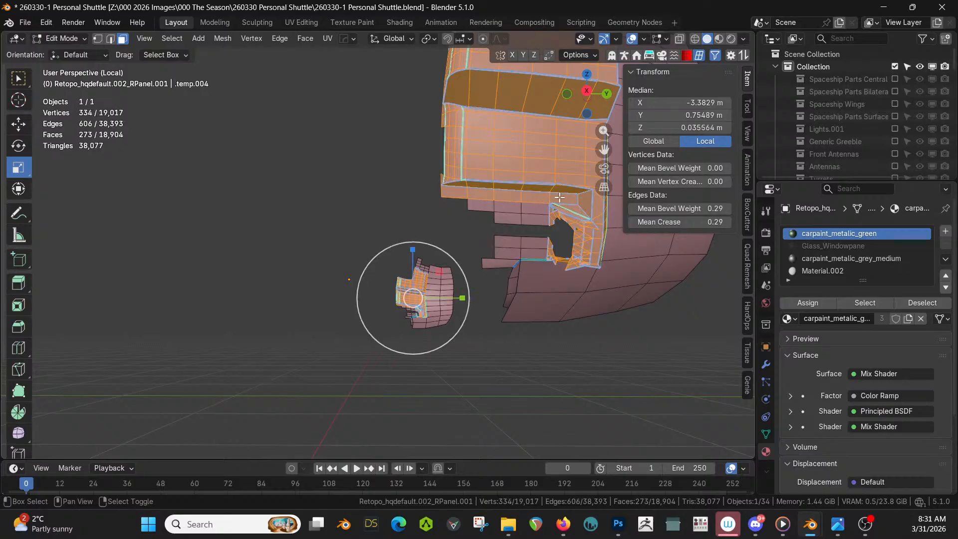
{"action": "left_click", "coordinate": [563, 198], "text": "shift"}
{"action": "left_click", "coordinate": [535, 198], "text": "shift"}
{"action": "left_click", "coordinate": [507, 197], "text": "shift"}
{"action": "left_click", "coordinate": [481, 197], "text": "shift"}
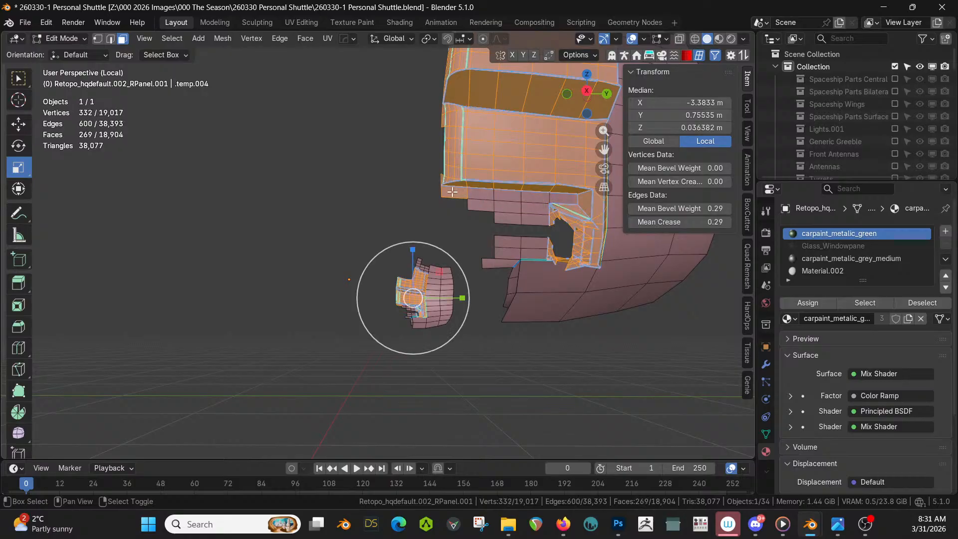
{"action": "middle_click_drag", "start_coordinate": [512, 219], "coordinate": [482, 225]}
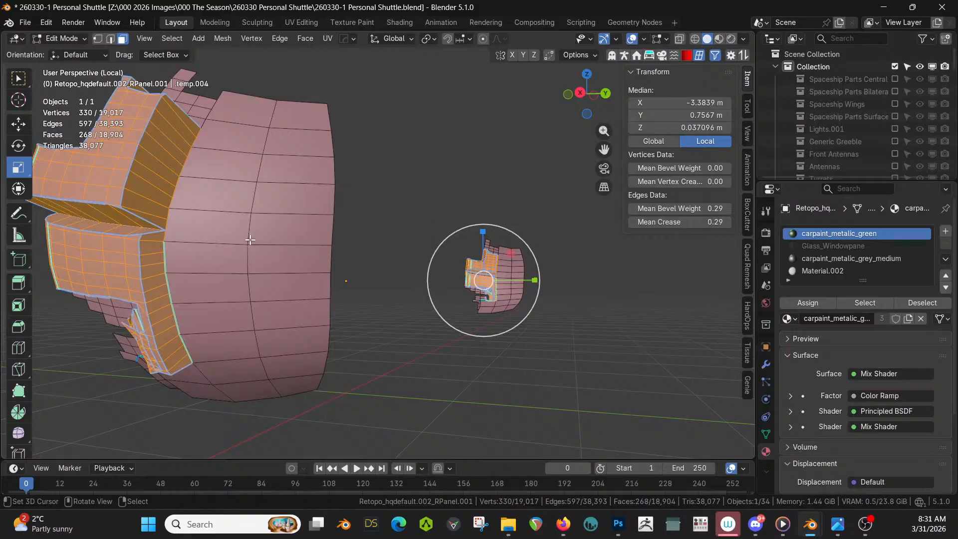
Assign carpaint_metalic_grey_medium to the selected panel faces, reveal the hidden hull, and show it in Object Mode with rendered shading.
{"action": "left_click", "coordinate": [836, 260]}
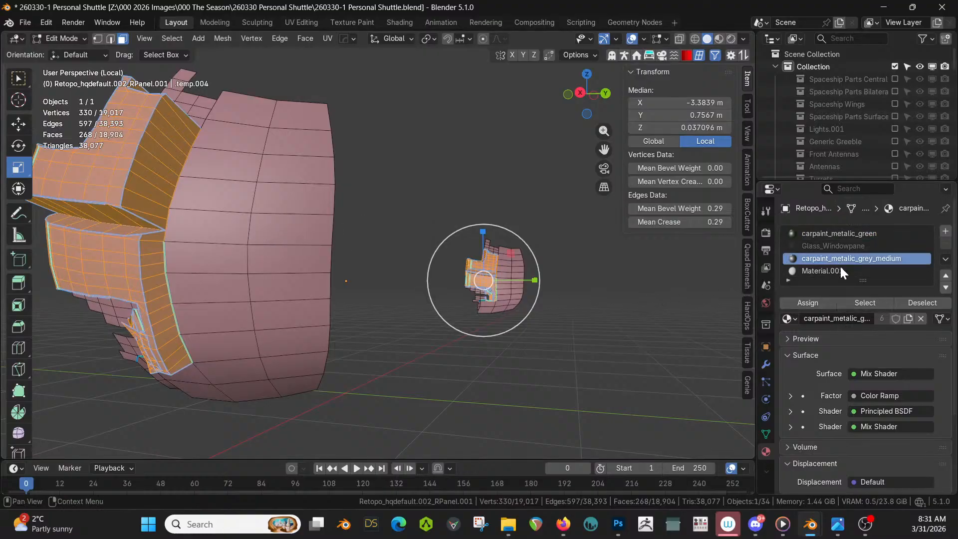
{"action": "left_click", "coordinate": [822, 304]}
{"action": "key", "text": "alt+h"}
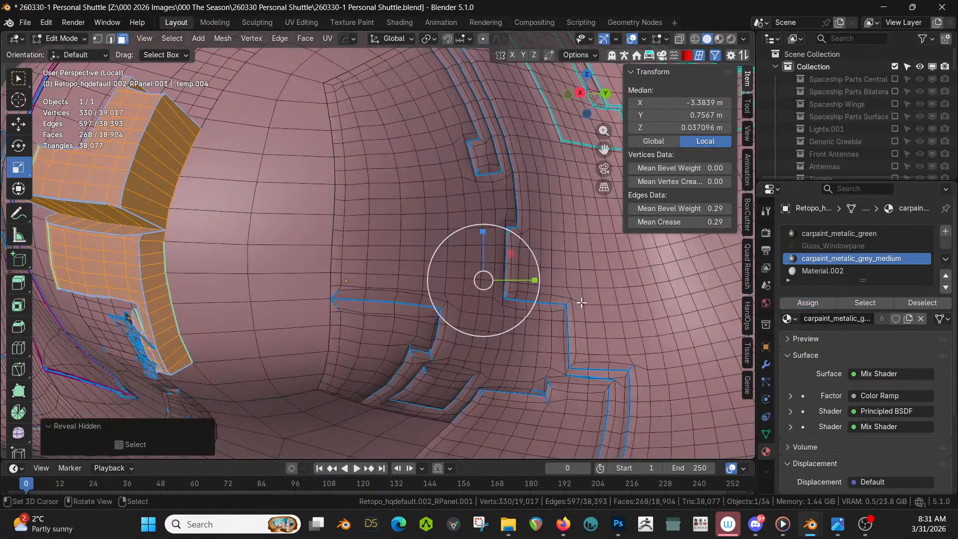
{"action": "key", "text": "Tab"}
{"action": "key", "text": "z"}
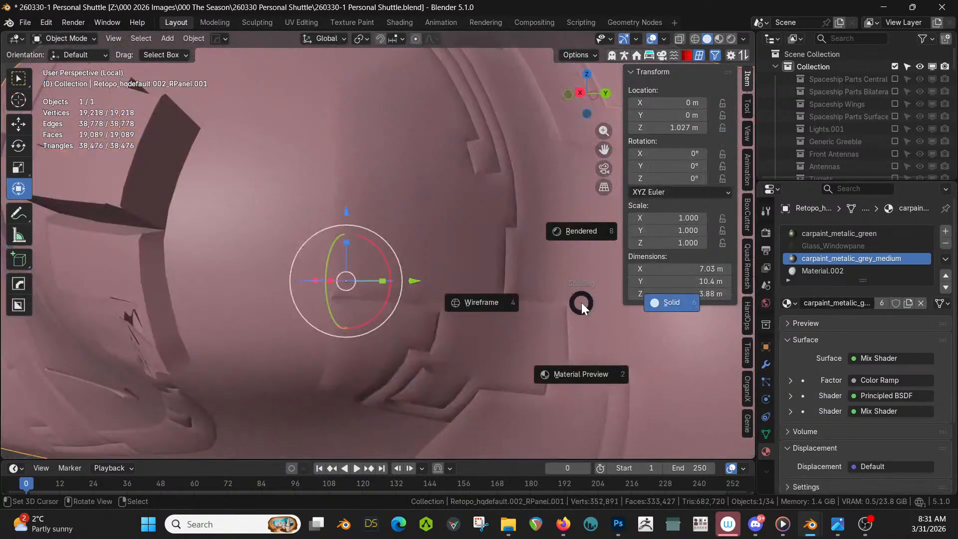
{"action": "left_click", "coordinate": [581, 302]}
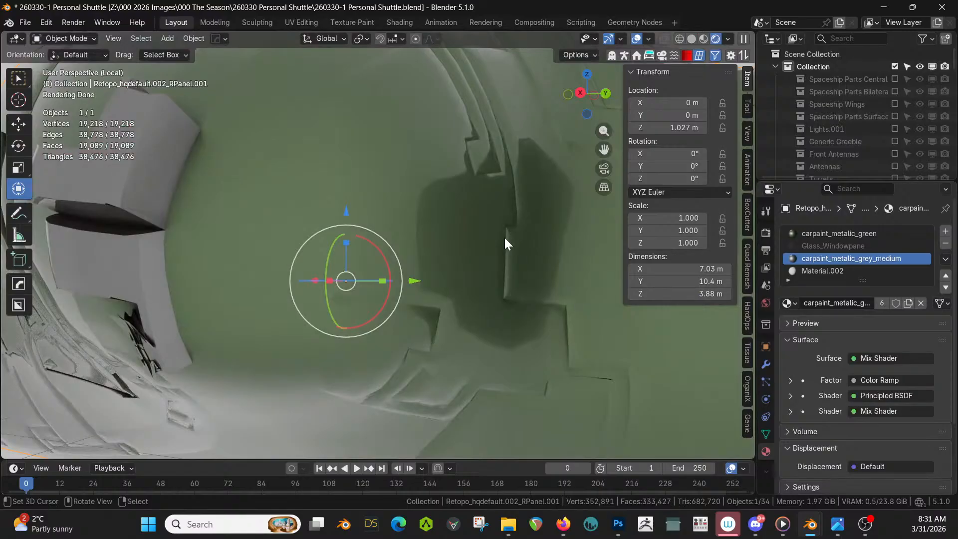
{"action": "middle_click_drag", "start_coordinate": [505, 239], "coordinate": [525, 228]}
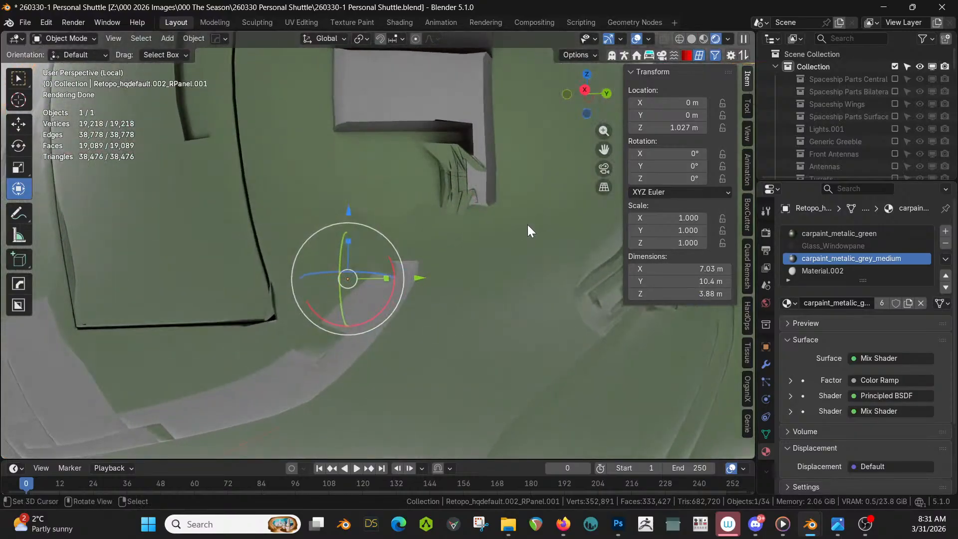
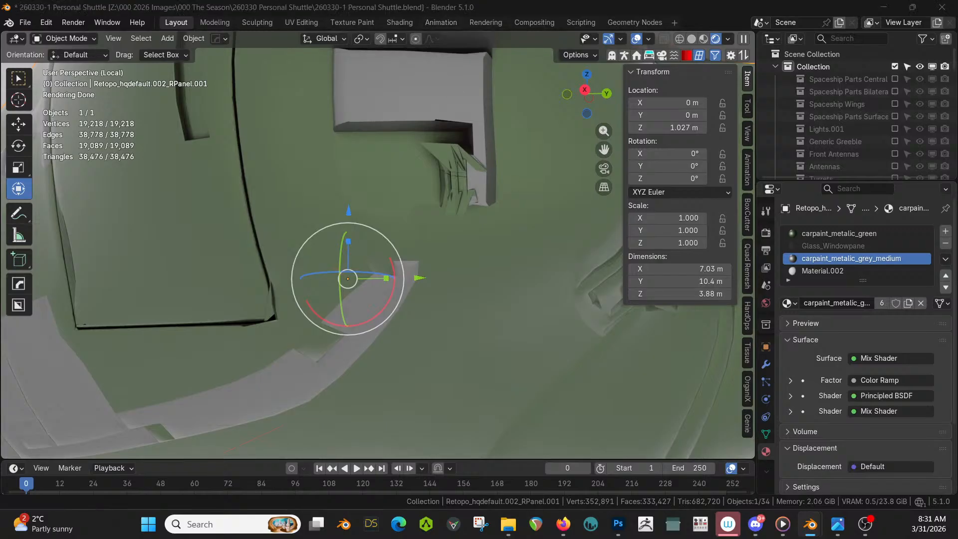
Place the cylindrical kitbash part on the hull below the raised panel and rotate it 90° about its local Y axis.
{"action": "left_click_drag", "start_coordinate": [629, 1], "coordinate": [424, 178]}
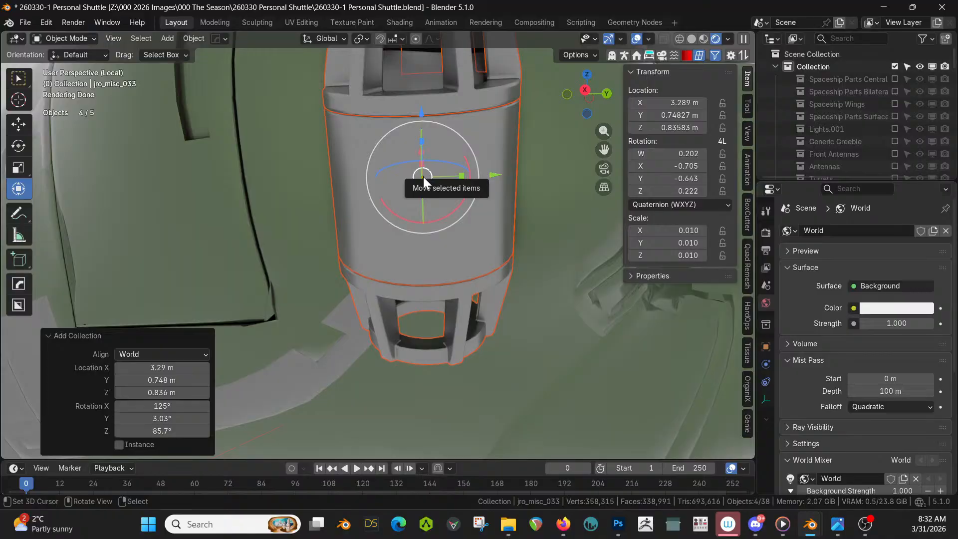
{"action": "left_click", "coordinate": [336, 36]}
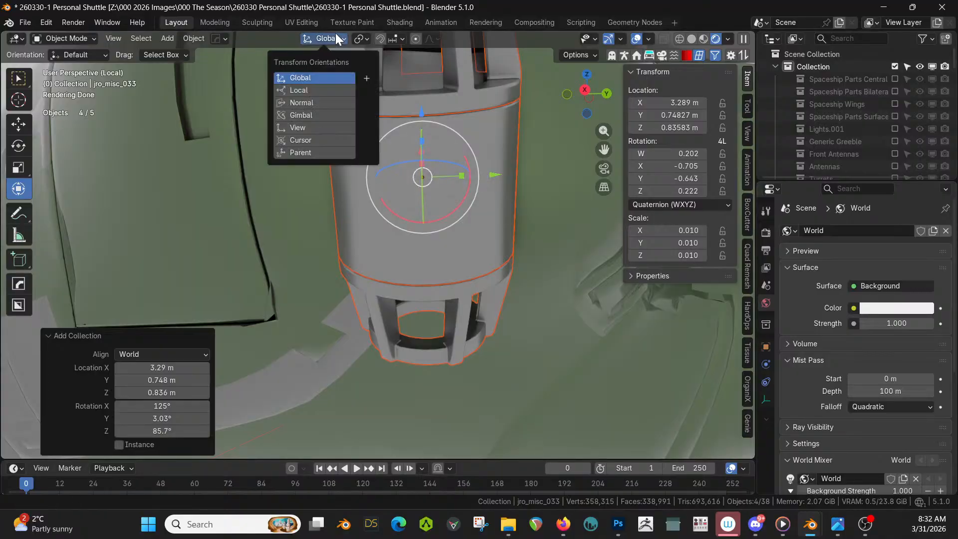
{"action": "left_click", "coordinate": [307, 90]}
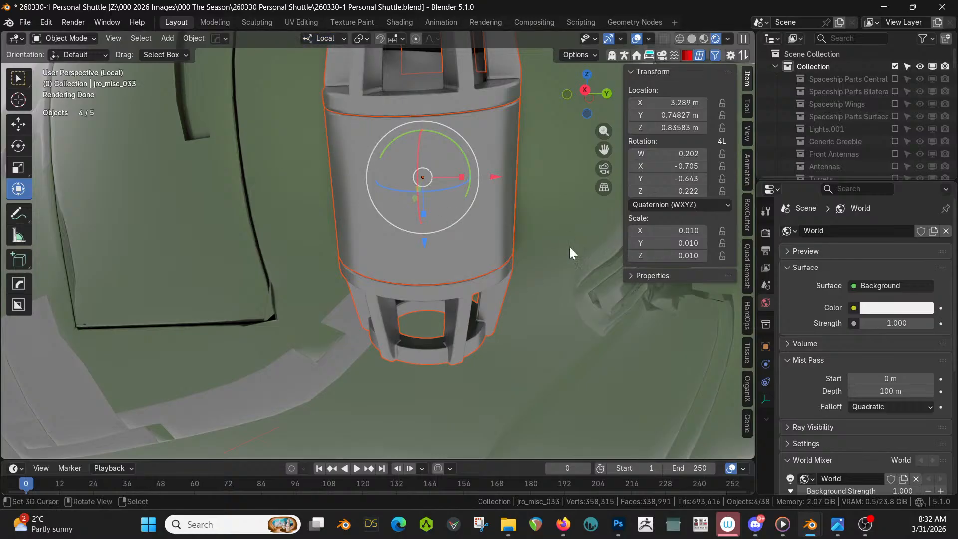
{"action": "type", "text": "ry90"}
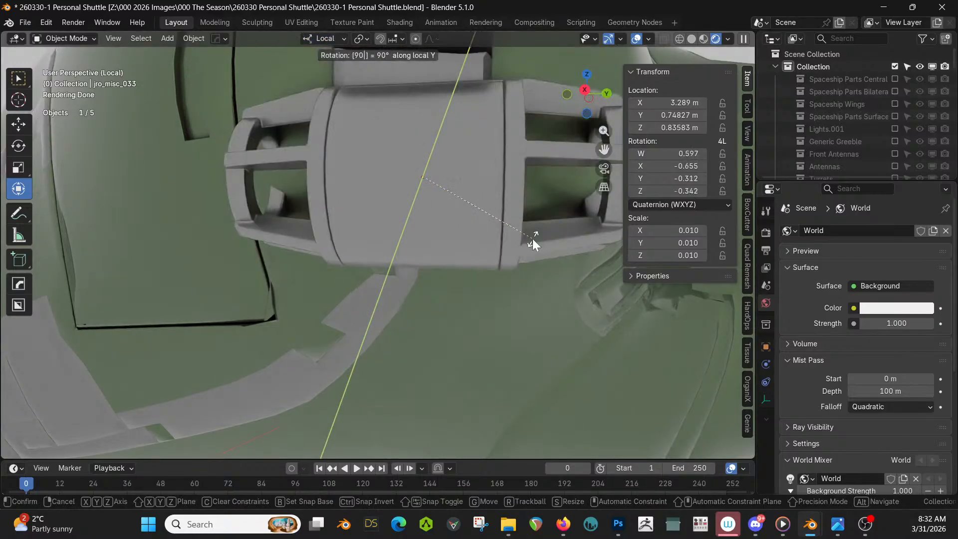
{"action": "key", "text": "Return"}
{"action": "middle_click_drag", "start_coordinate": [496, 237], "coordinate": [633, 286]}
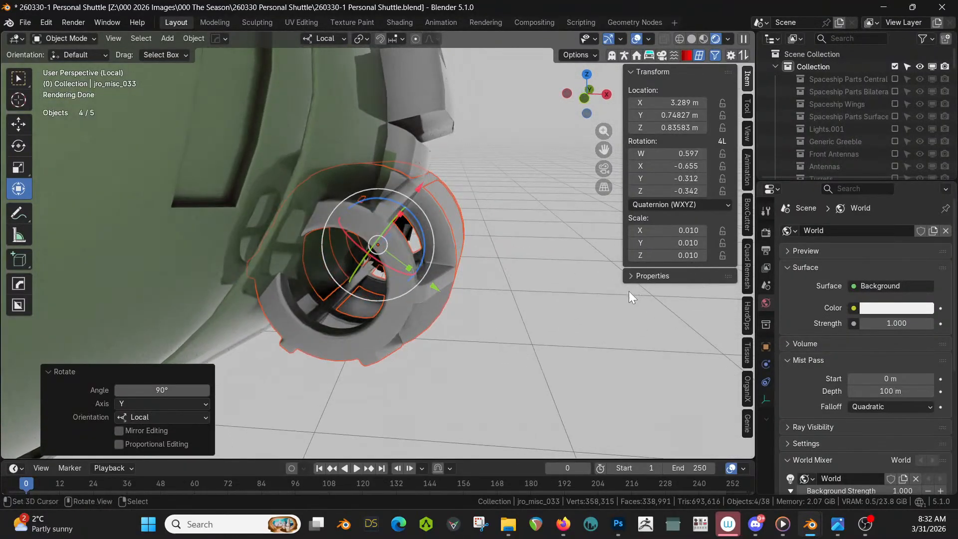
Sink the cylindrical part into the hull along its local Y axis by about 0.17 m and back it out about 0.01 m.
{"action": "left_click_drag", "start_coordinate": [436, 291], "coordinate": [376, 271]}
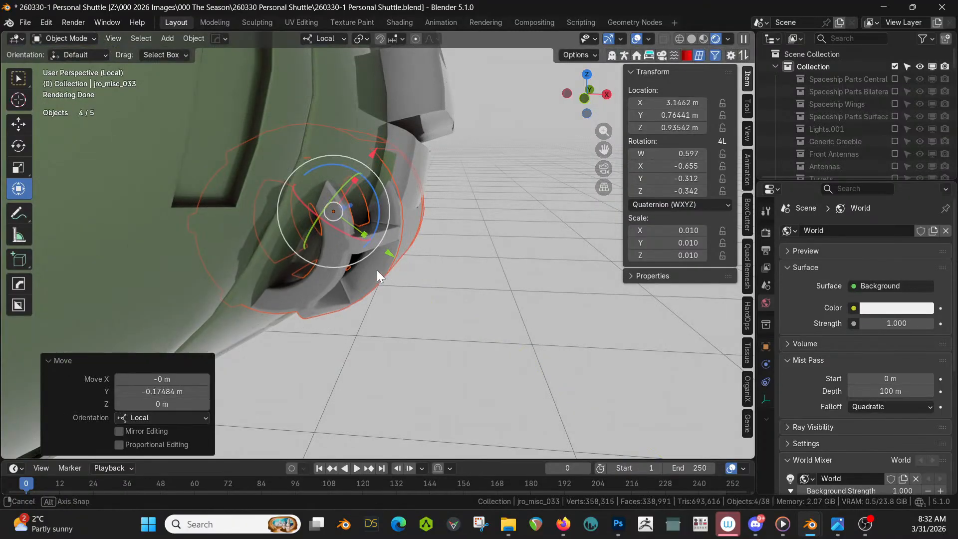
{"action": "middle_click_drag", "start_coordinate": [376, 271], "coordinate": [332, 282]}
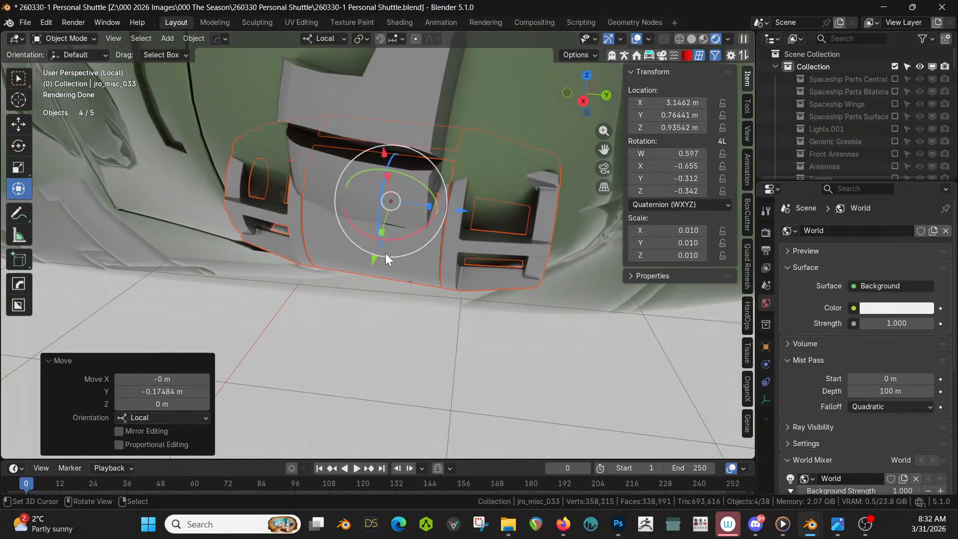
{"action": "left_click_drag", "start_coordinate": [373, 260], "coordinate": [420, 249]}
{"action": "middle_click_drag", "start_coordinate": [420, 249], "coordinate": [435, 163]}
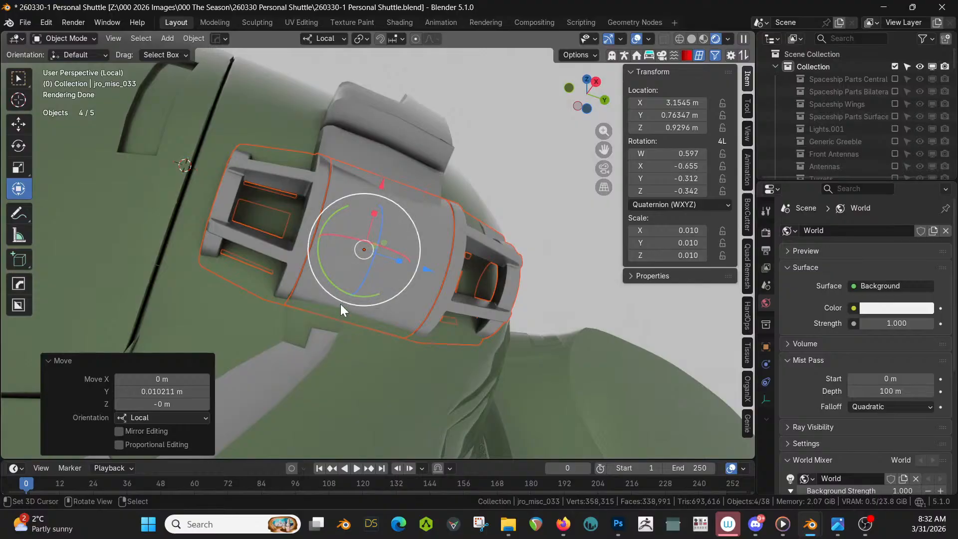
{"action": "middle_click_drag", "start_coordinate": [460, 274], "coordinate": [404, 297]}
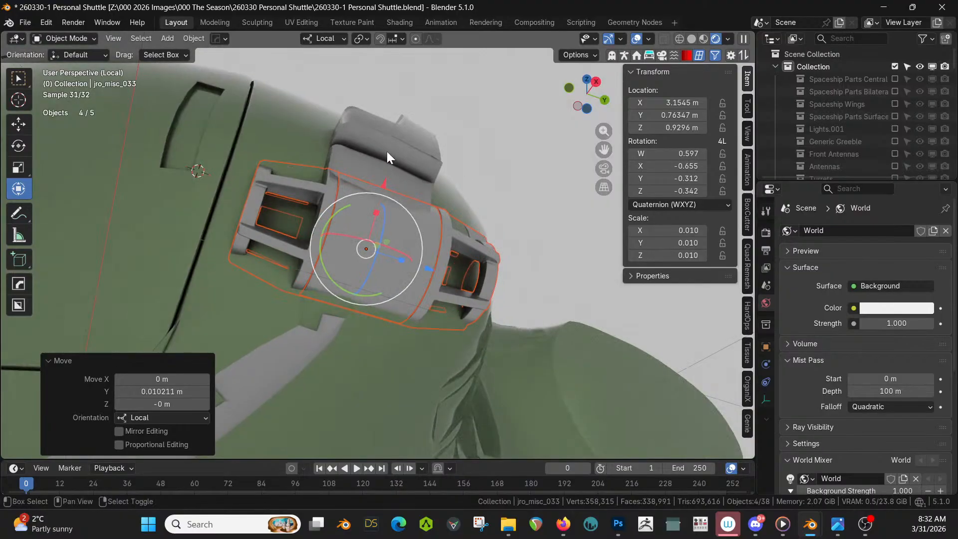
Isolate the cylindrical part's centre panel and main mesh and join them into one object.
{"action": "left_click", "coordinate": [386, 148]}
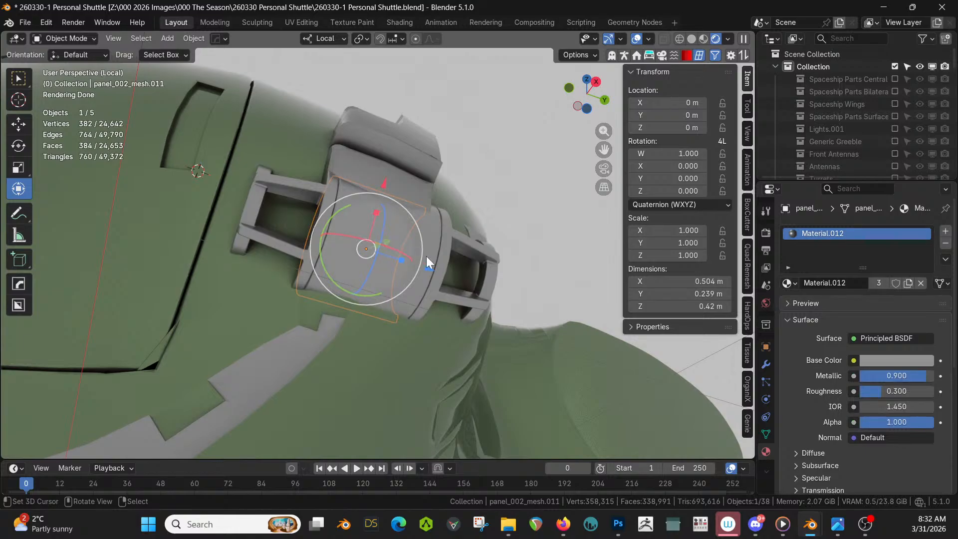
{"action": "left_click", "coordinate": [443, 259], "text": "shift"}
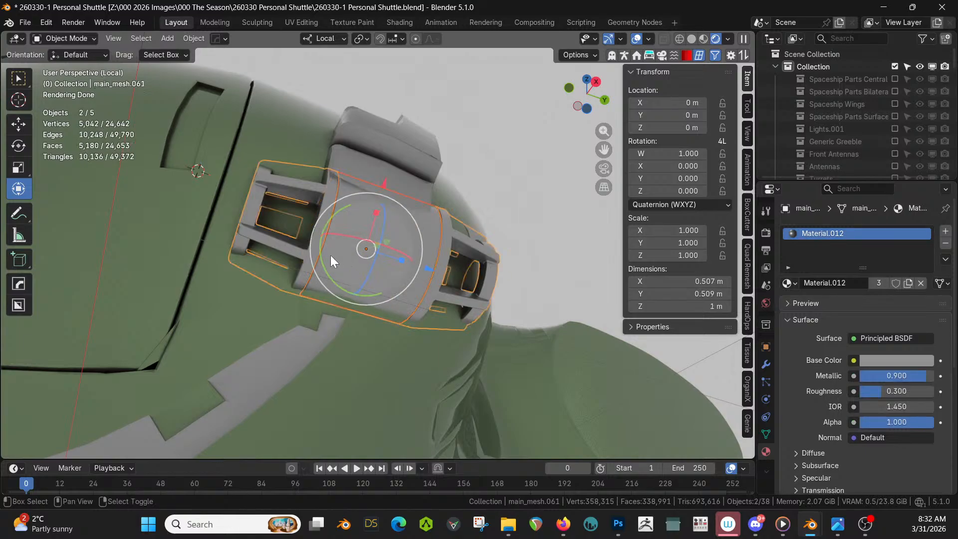
{"action": "key", "text": "KP_Divide"}
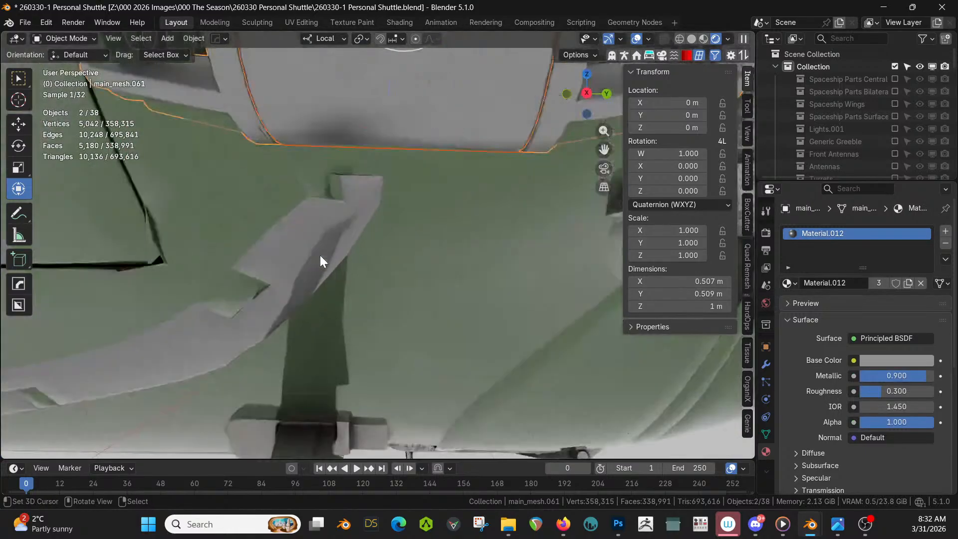
{"action": "key", "text": "KP_Divide"}
{"action": "middle_click_drag", "start_coordinate": [361, 292], "coordinate": [396, 335]}
{"action": "key", "text": "ctrl+j"}
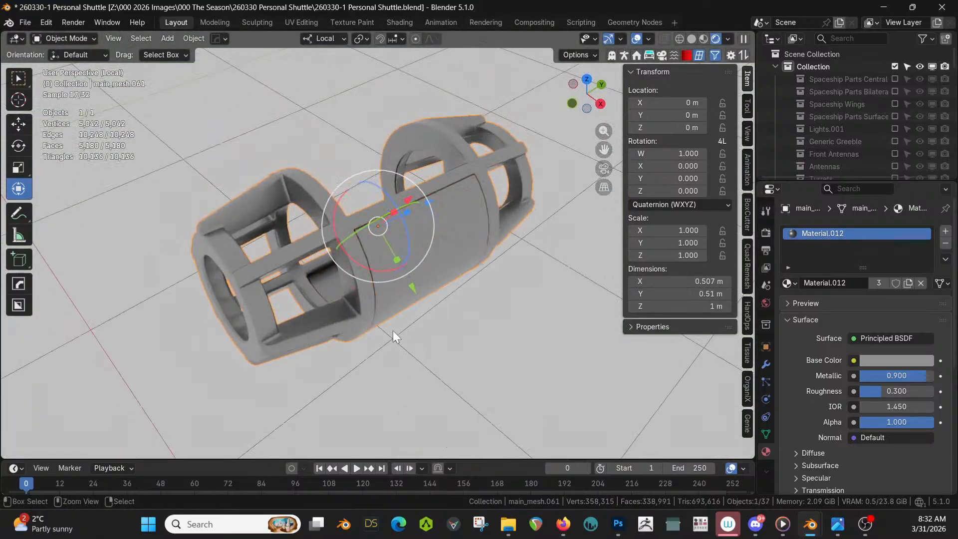
{"action": "key", "text": "KP_Divide"}
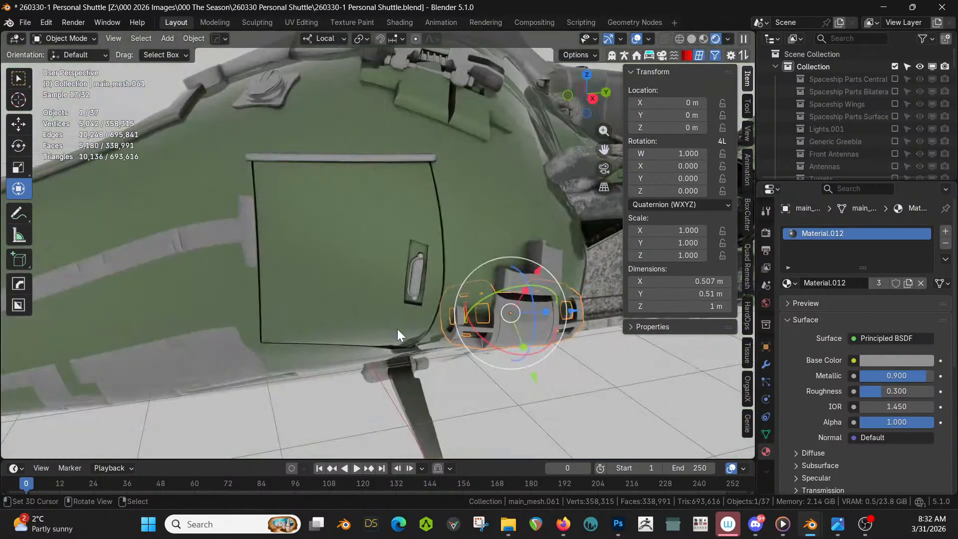
Mirror the joined cylindrical part to the opposite side of the shuttle, using the hull as the mirror reference.
{"action": "middle_click_drag", "start_coordinate": [397, 328], "coordinate": [430, 304]}
{"action": "right_click", "coordinate": [454, 177], "text": "shift"}
{"action": "key", "text": "alt+x"}
{"action": "scroll", "coordinate": [455, 180], "scroll_direction": "down", "scroll_amount": 4}
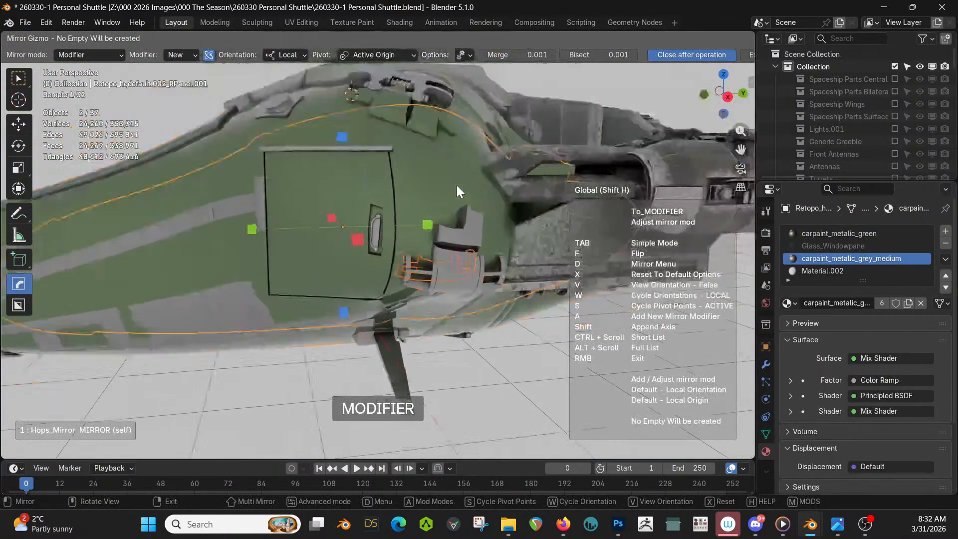
{"action": "middle_click_drag", "start_coordinate": [456, 184], "coordinate": [516, 371]}
{"action": "left_click", "coordinate": [397, 294]}
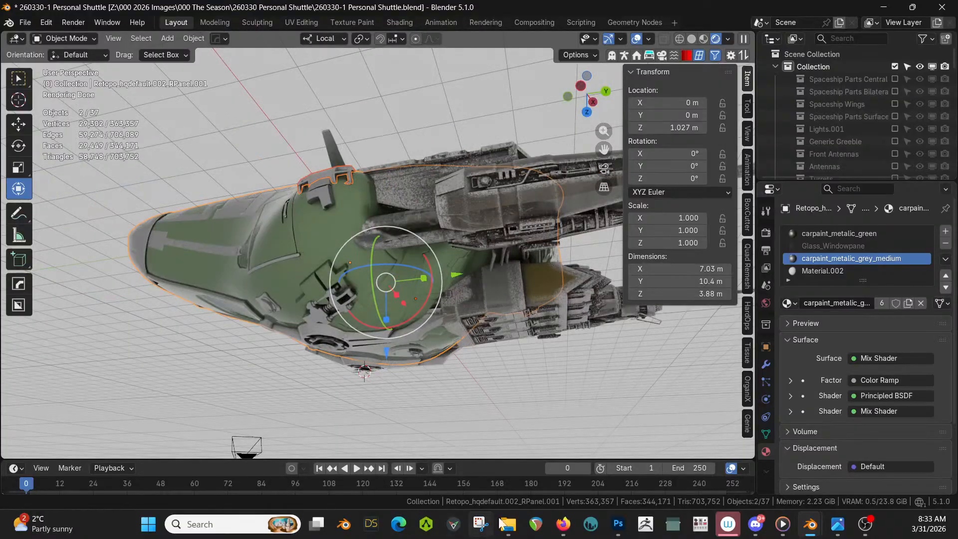
{"action": "left_click", "coordinate": [516, 380]}
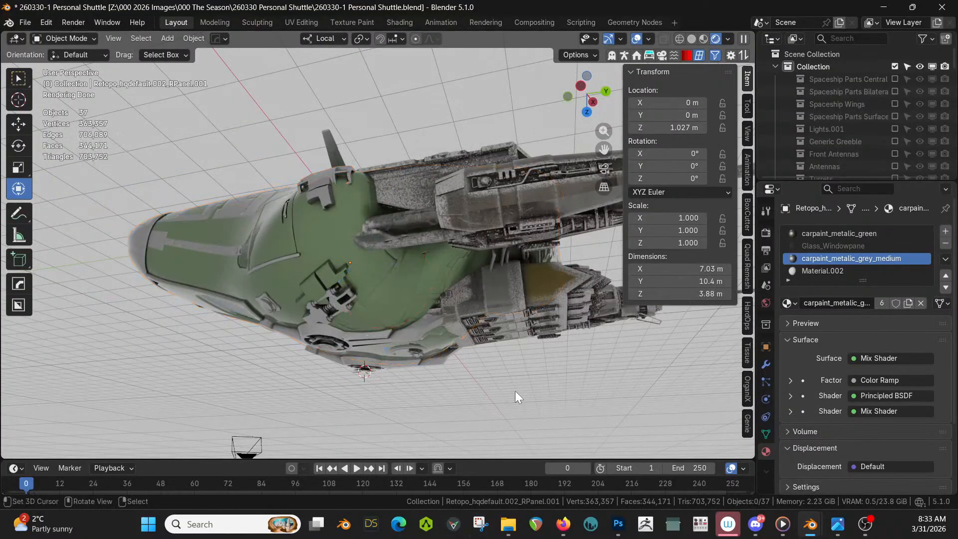
In Edit Mode on the hull, select both rows of faces forming the V-shaped notch across the grey raised side panel beside the door.
{"action": "scroll", "coordinate": [454, 384], "scroll_direction": "up", "scroll_amount": 3}
{"action": "middle_click_drag", "start_coordinate": [426, 375], "coordinate": [457, 407]}
{"action": "scroll", "coordinate": [457, 409], "scroll_direction": "up", "scroll_amount": 4}
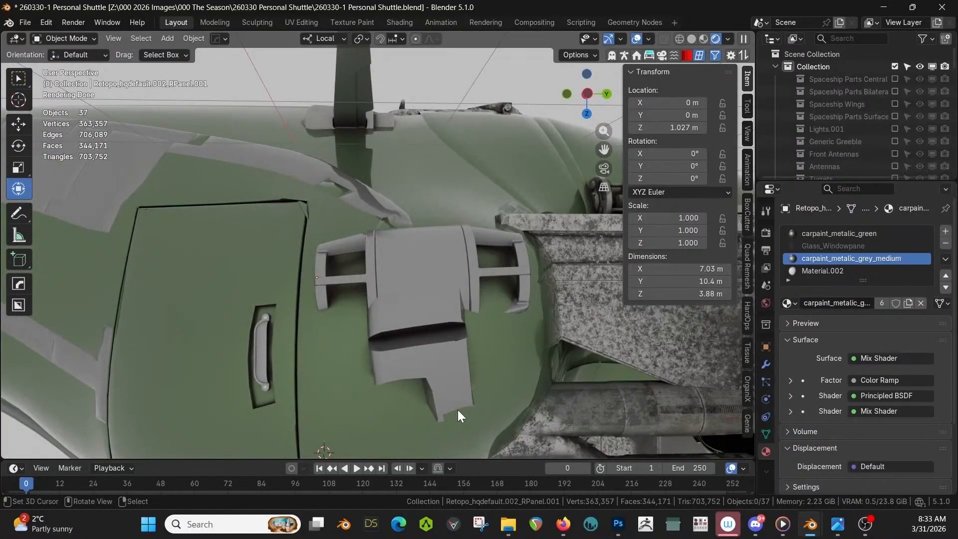
{"action": "middle_click_drag", "start_coordinate": [448, 391], "coordinate": [459, 390]}
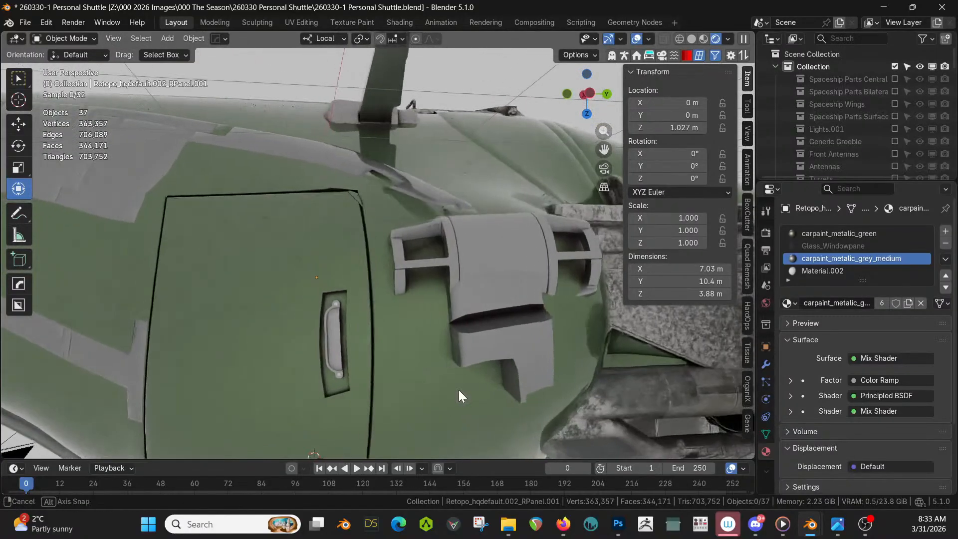
{"action": "left_click", "coordinate": [494, 348]}
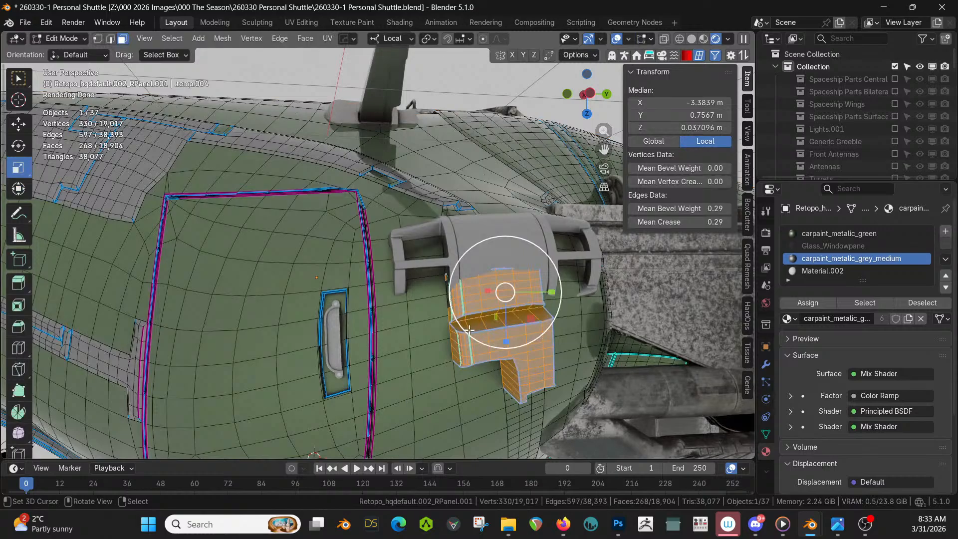
{"action": "left_click", "coordinate": [526, 319]}
{"action": "left_click", "coordinate": [541, 316], "text": "ctrl"}
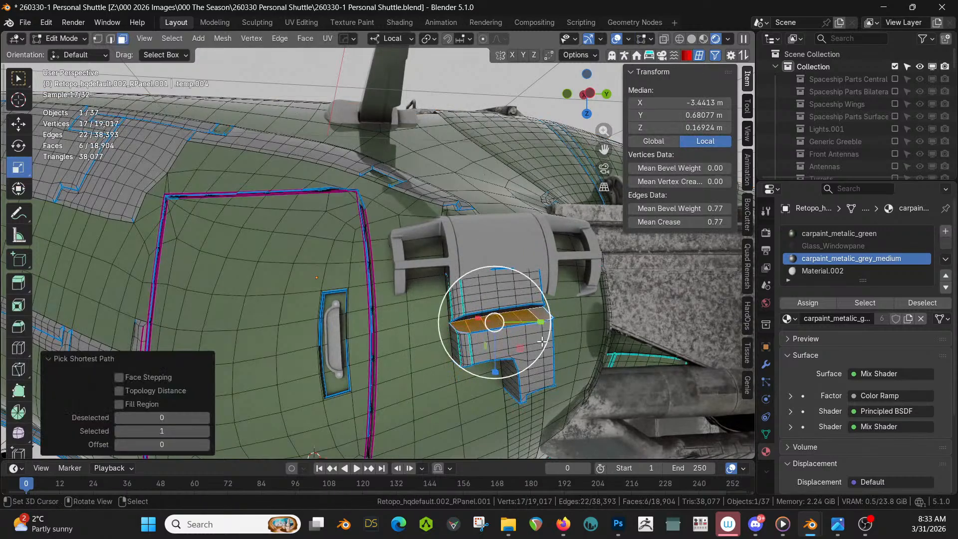
{"action": "key", "text": "KP_Decimal"}
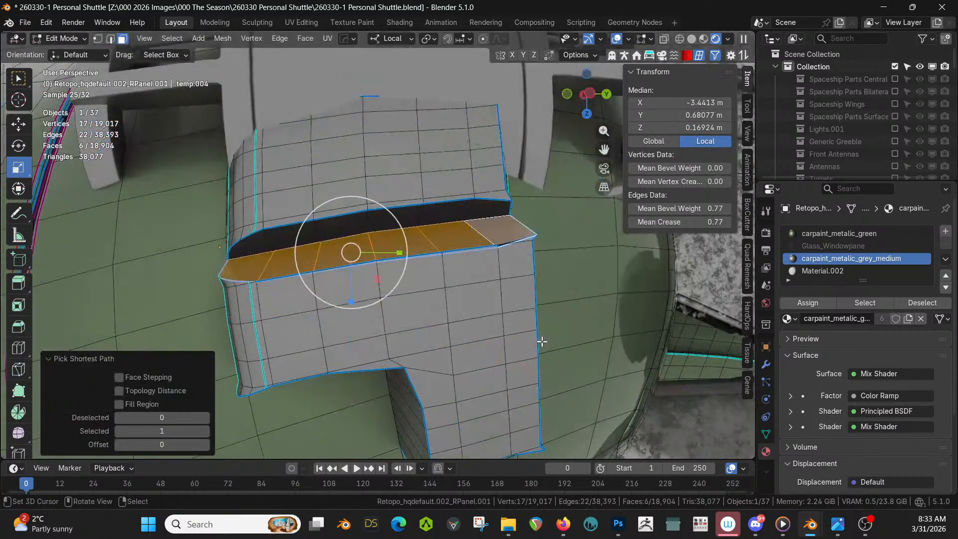
{"action": "left_click", "coordinate": [248, 243], "text": "shift"}
{"action": "left_click", "coordinate": [293, 237], "text": "shift"}
{"action": "left_click", "coordinate": [352, 235], "text": "shift"}
{"action": "left_click", "coordinate": [400, 224], "text": "shift"}
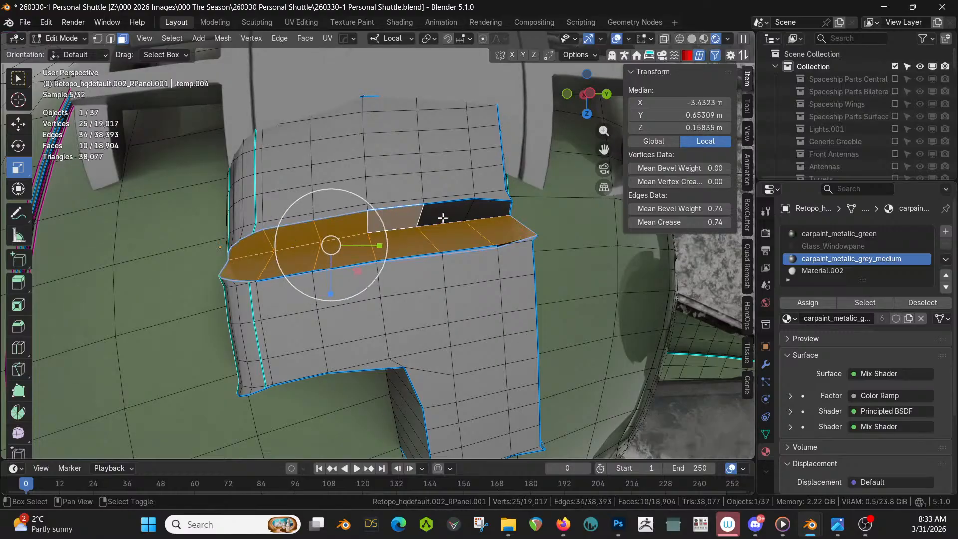
{"action": "left_click", "coordinate": [443, 216], "text": "shift"}
{"action": "left_click", "coordinate": [487, 212], "text": "shift"}
{"action": "key", "text": "ctrl+x"}
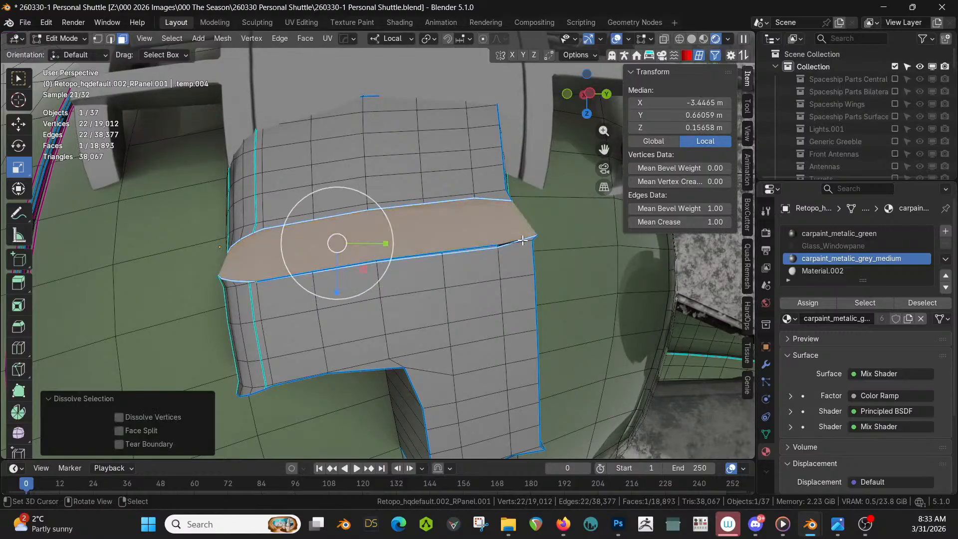
{"action": "middle_click_drag", "start_coordinate": [521, 240], "coordinate": [608, 256]}
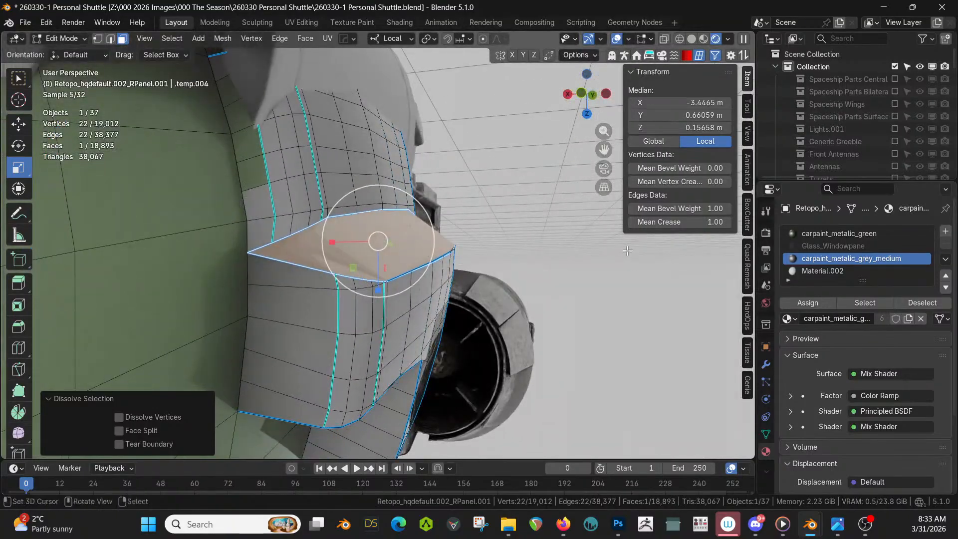
{"action": "key", "text": "ctrl+z"}
Delete the selected faces of the V-shaped notch in the raised side panel.
{"action": "key", "text": "x"}
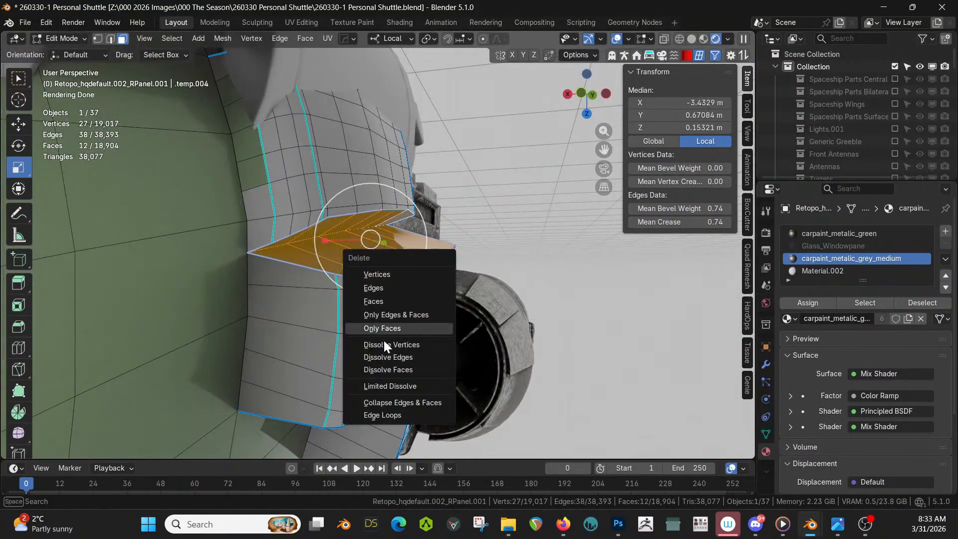
{"action": "left_click", "coordinate": [388, 301]}
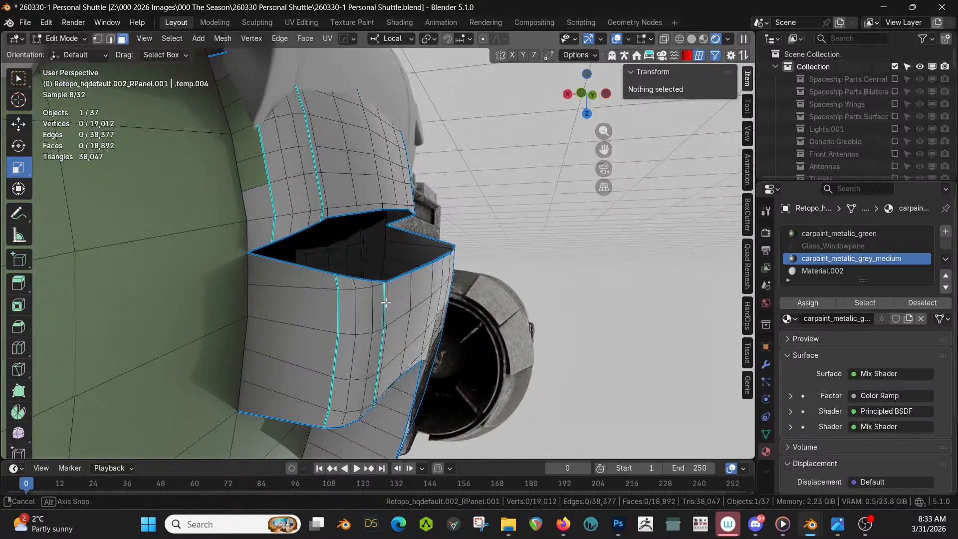
Switch to edge selection and solid shading, and select the continuous edge path along the lower rim of the open notch.
{"action": "middle_click_drag", "start_coordinate": [384, 300], "coordinate": [372, 306]}
{"action": "key", "text": "2"}
{"action": "right_click", "coordinate": [295, 279], "text": "alt"}
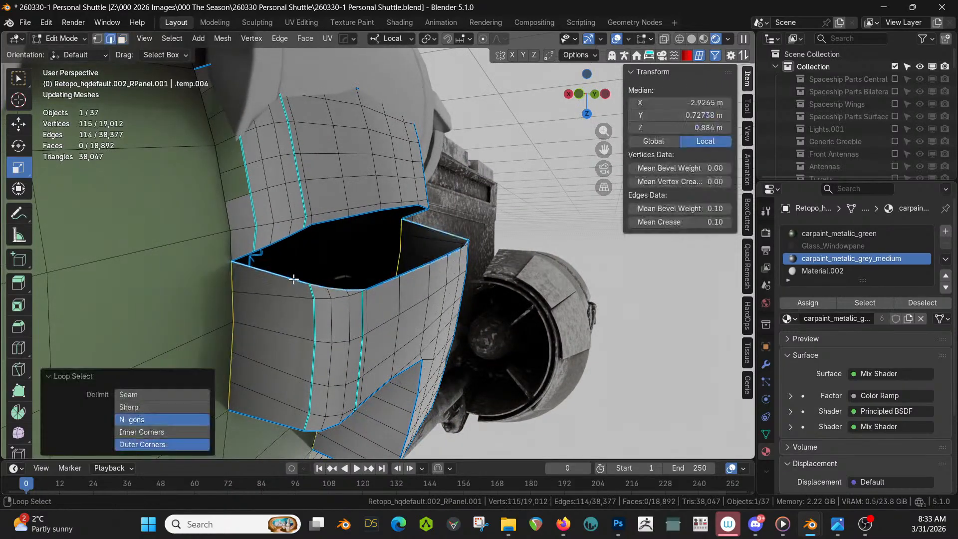
{"action": "right_click", "coordinate": [306, 283]}
{"action": "right_click", "coordinate": [379, 284], "text": "alt"}
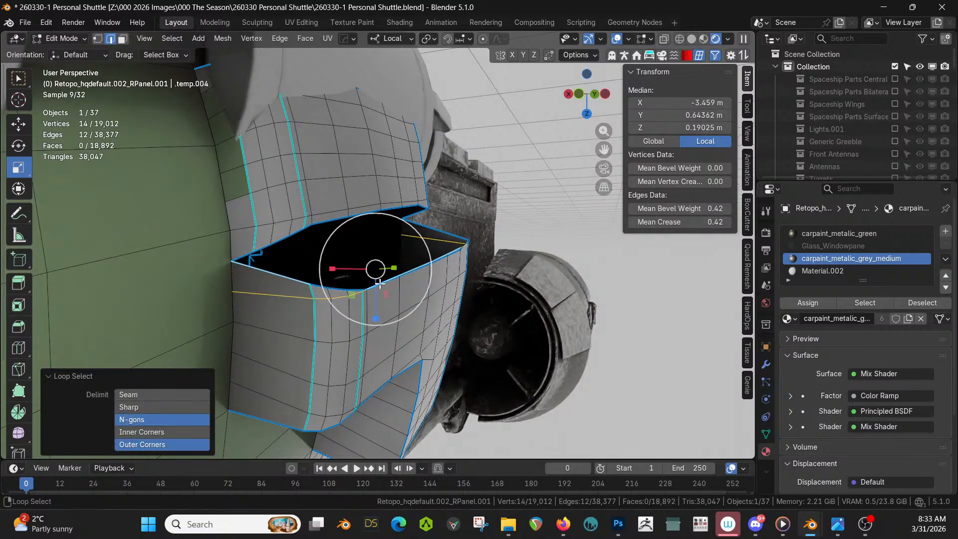
{"action": "right_click", "coordinate": [287, 275]}
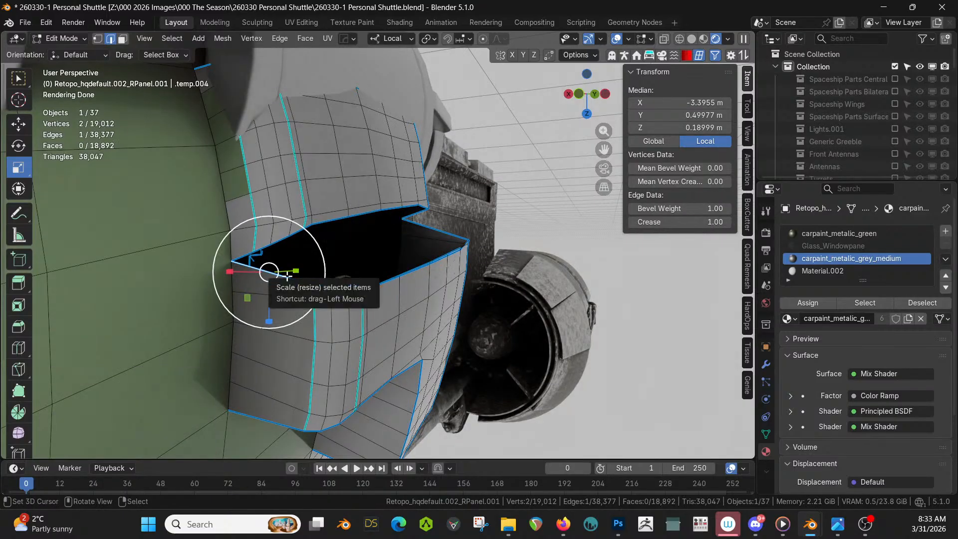
{"action": "key", "text": "z"}
{"action": "key", "text": "s"}
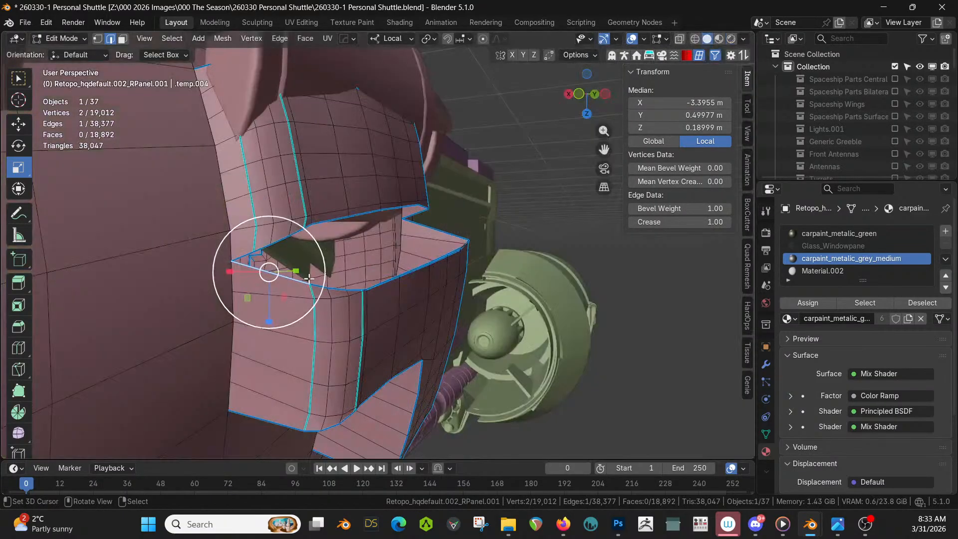
{"action": "right_click", "coordinate": [419, 226], "text": "ctrl"}
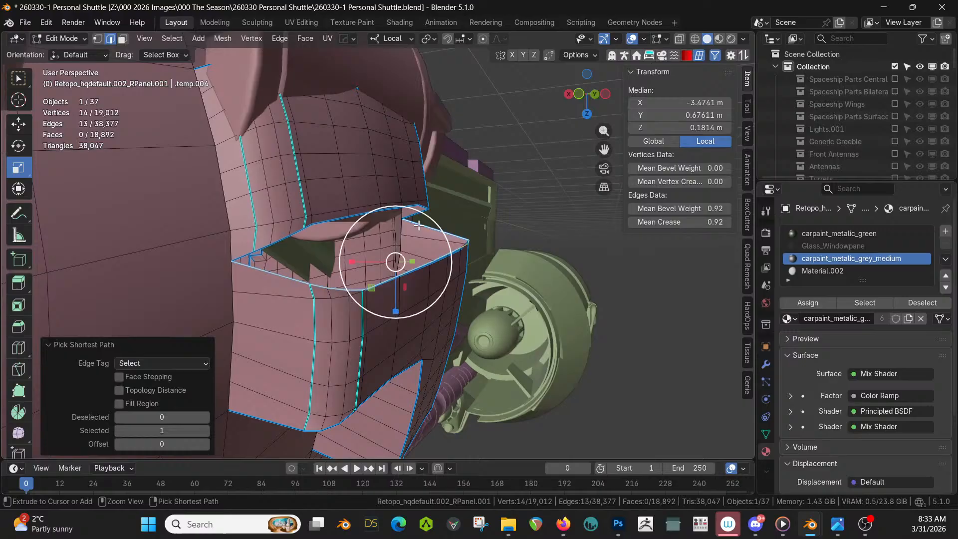
Add the notch's upper rim edges to the selection and isolate only the selected rim outline for vertex editing.
{"action": "right_click", "coordinate": [243, 256], "text": "shift"}
{"action": "middle_click_drag", "start_coordinate": [243, 256], "coordinate": [204, 227]}
{"action": "right_click", "coordinate": [519, 204], "text": "ctrl"}
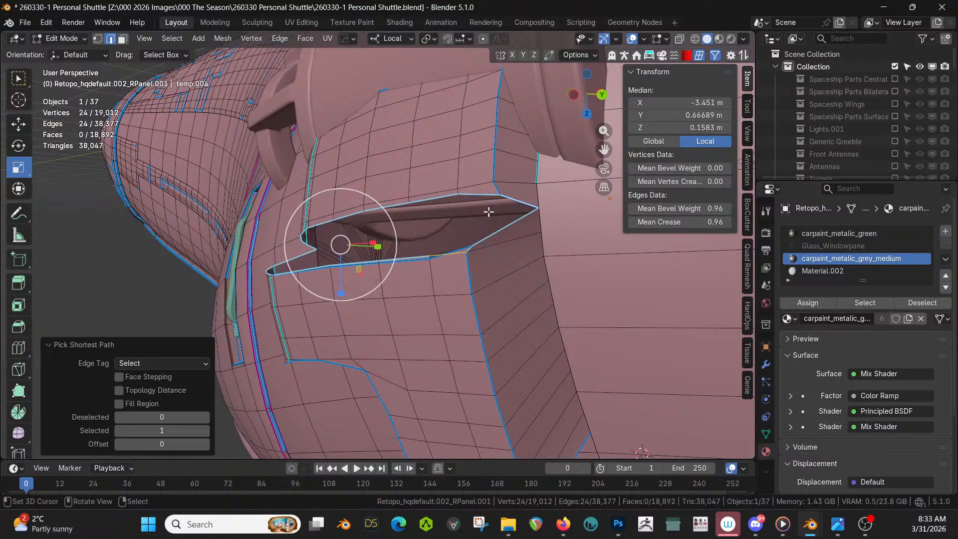
{"action": "key", "text": "shift+h"}
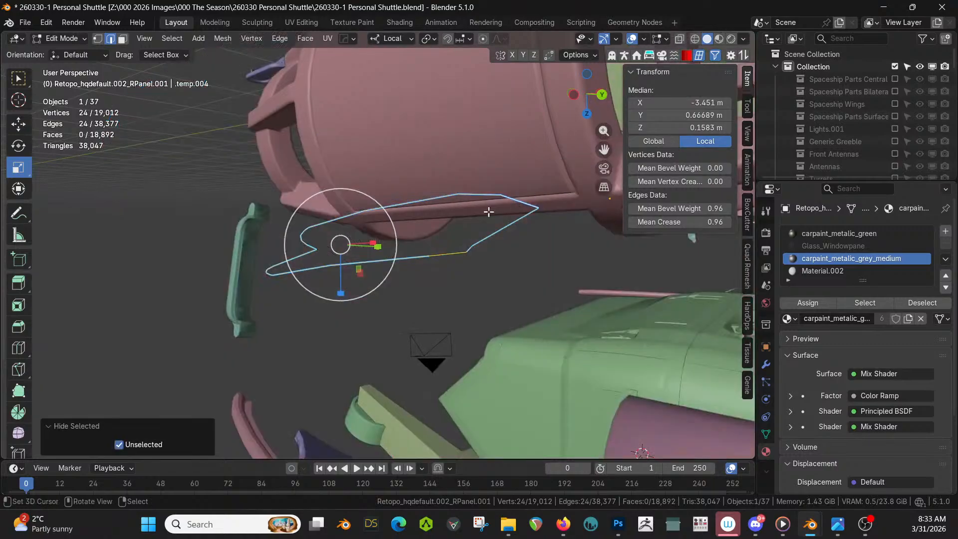
{"action": "key", "text": "KP_Divide"}
{"action": "key", "text": "1"}
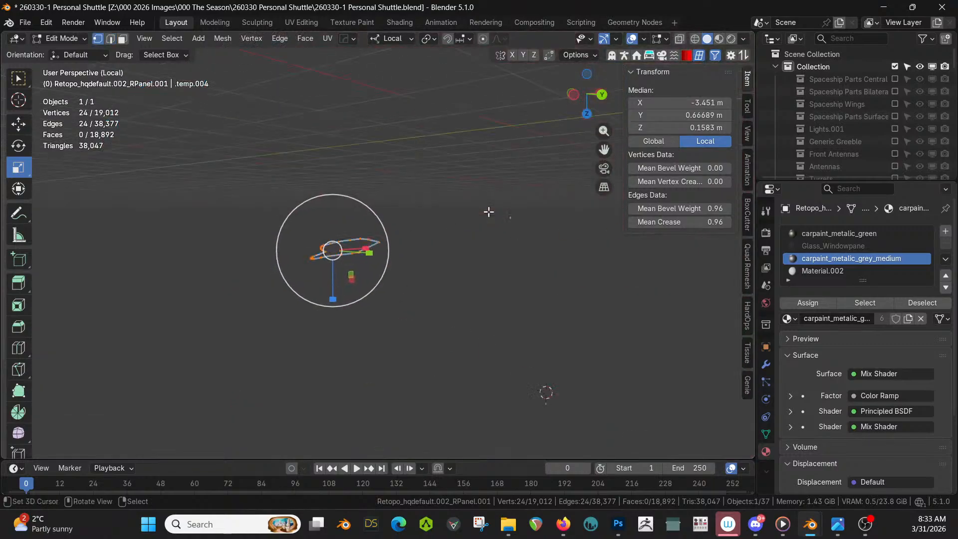
Deselect the two end corner vertices, bridge the upper and lower rims with Bridge Edge Loops, and reveal the hidden hull geometry.
{"action": "scroll", "coordinate": [488, 212], "scroll_direction": "down", "scroll_amount": 5}
{"action": "right_click", "coordinate": [576, 211], "text": "shift"}
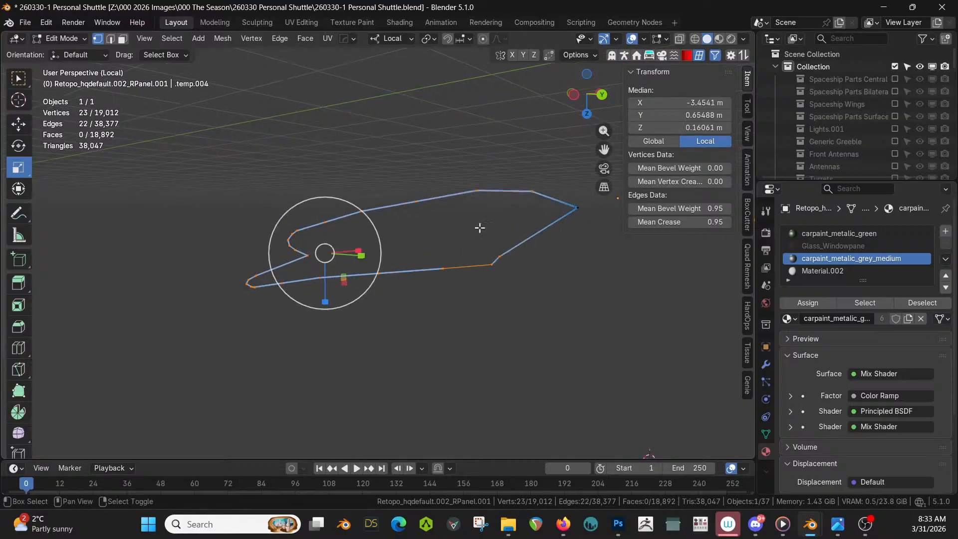
{"action": "middle_click_drag", "start_coordinate": [478, 227], "coordinate": [449, 245]}
{"action": "right_click", "coordinate": [271, 248], "text": "shift"}
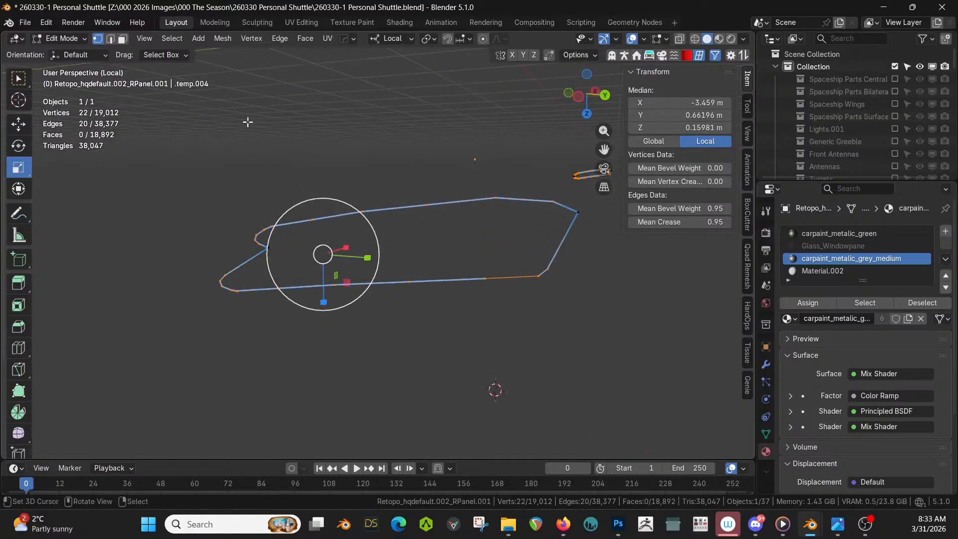
{"action": "left_click", "coordinate": [279, 39]}
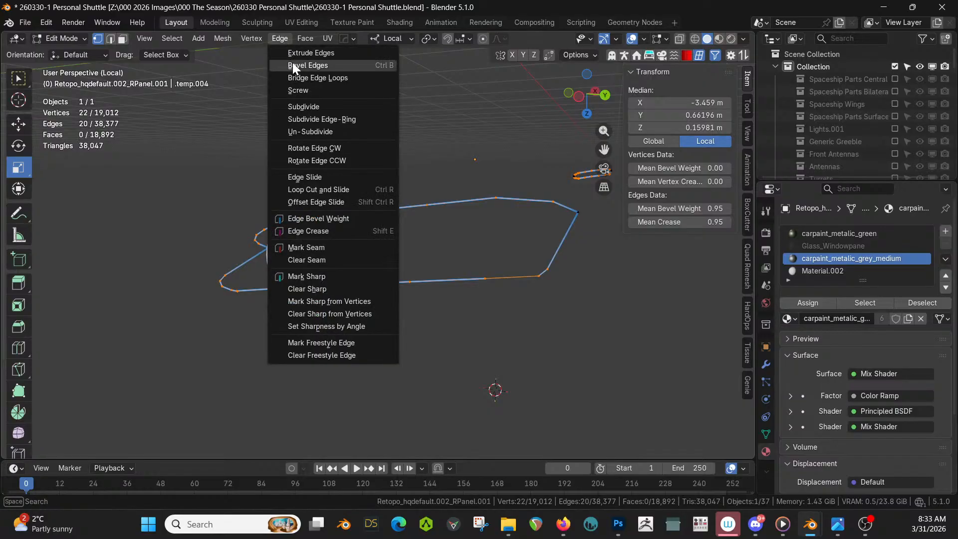
{"action": "left_click", "coordinate": [300, 77]}
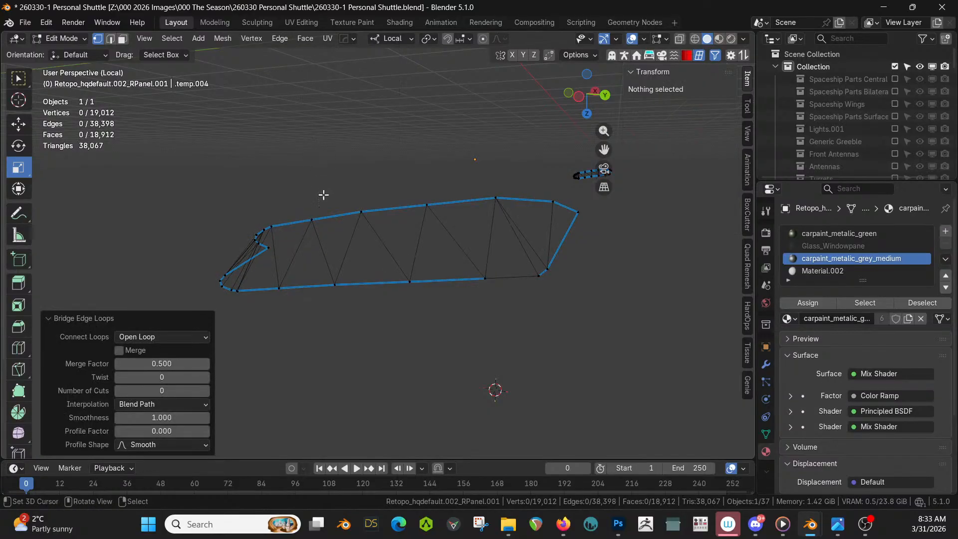
{"action": "key", "text": "alt+h"}
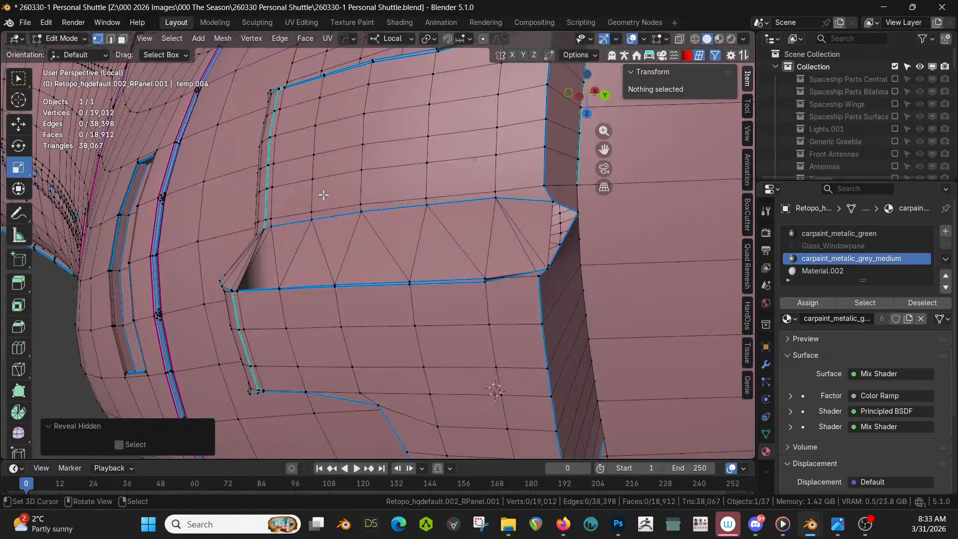
Fill the remaining triangular gap at the door-side end of the bridged notch with a face.
{"action": "middle_click_drag", "start_coordinate": [377, 213], "coordinate": [476, 245]}
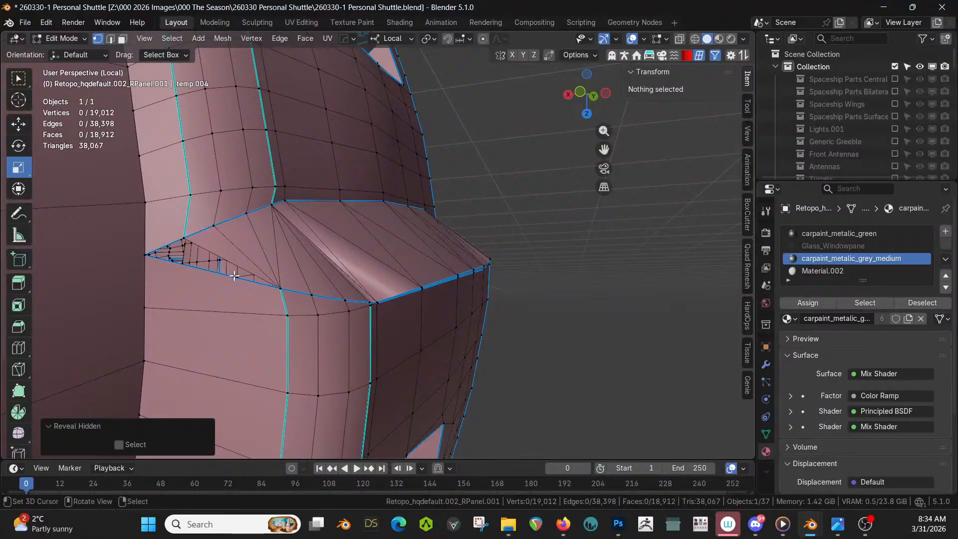
{"action": "key", "text": "2"}
{"action": "left_click", "coordinate": [193, 277]}
{"action": "left_click", "coordinate": [192, 276], "text": "shift"}
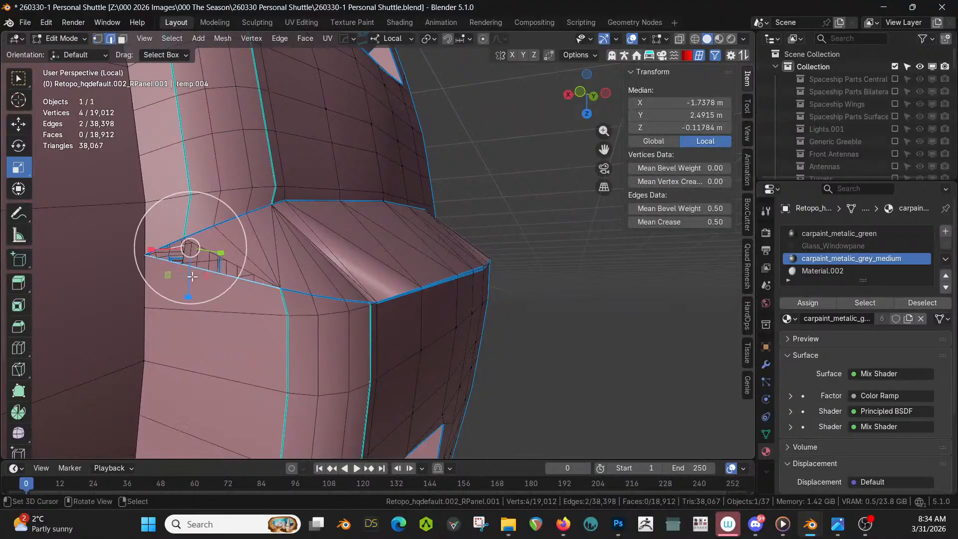
{"action": "right_click", "coordinate": [192, 267]}
{"action": "right_click", "coordinate": [171, 245], "text": "shift"}
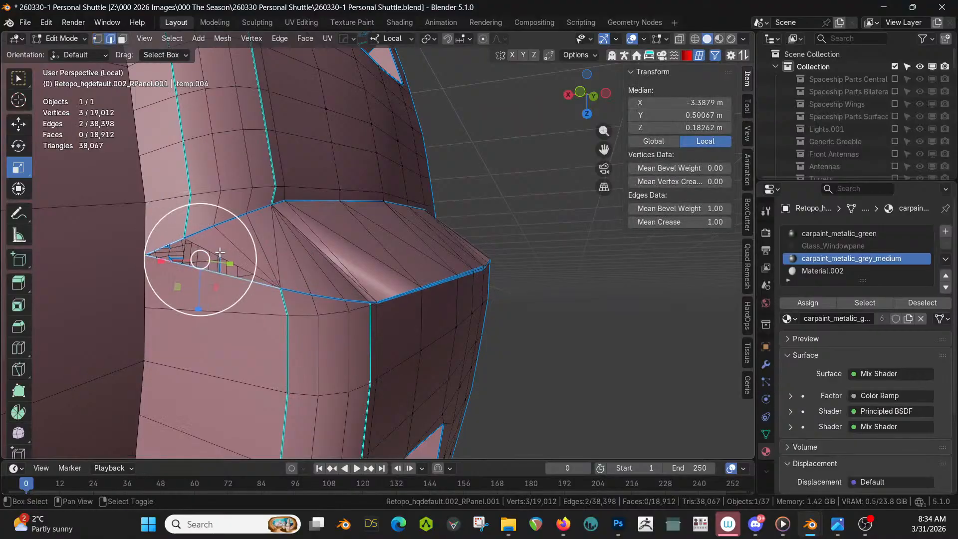
{"action": "key", "text": "f"}
Fill the triangular gap at the engine-side end of the notch with a face from its three border edges.
{"action": "middle_click_drag", "start_coordinate": [314, 297], "coordinate": [337, 335]}
{"action": "right_click", "coordinate": [452, 276]}
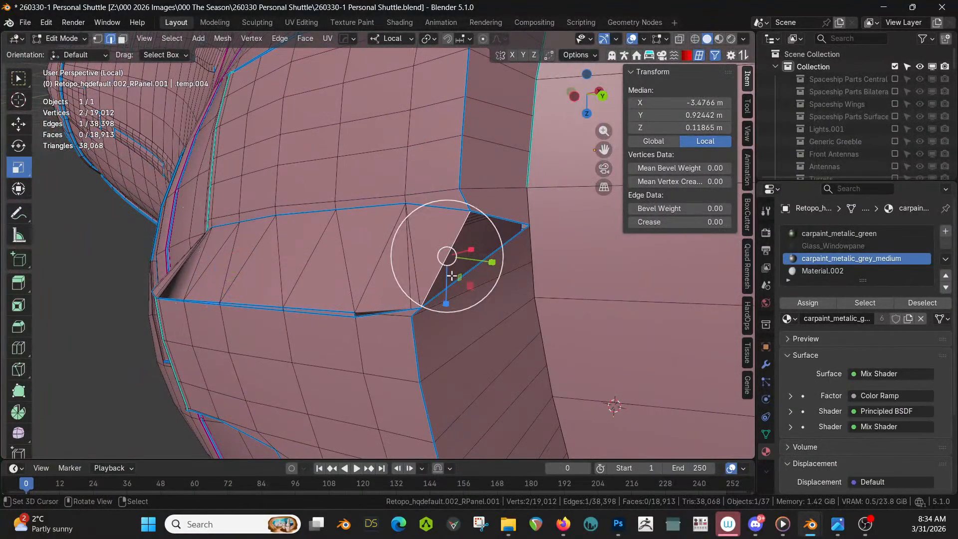
{"action": "right_click", "coordinate": [479, 241], "text": "shift"}
{"action": "right_click", "coordinate": [490, 217], "text": "shift"}
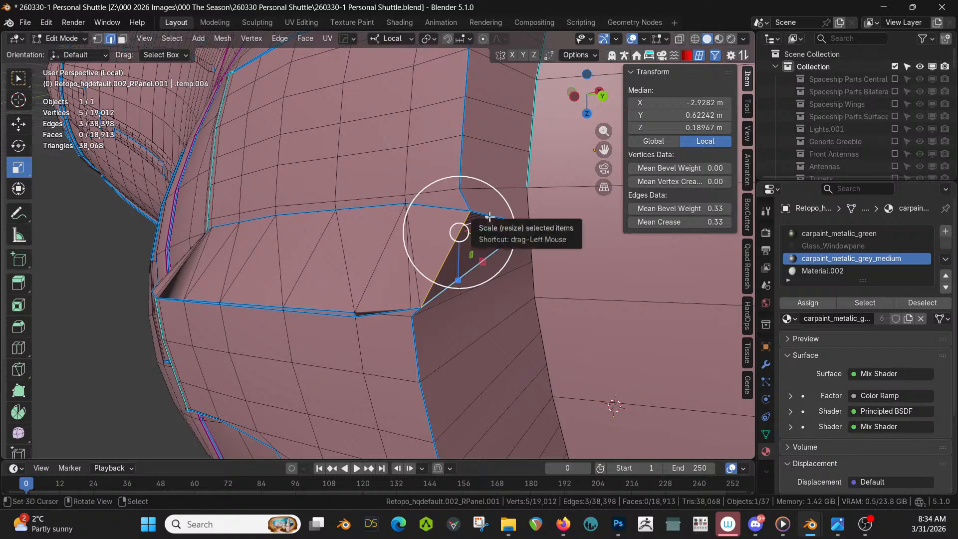
{"action": "key", "text": "ctrl+z"}
{"action": "right_click", "coordinate": [494, 217], "text": "shift"}
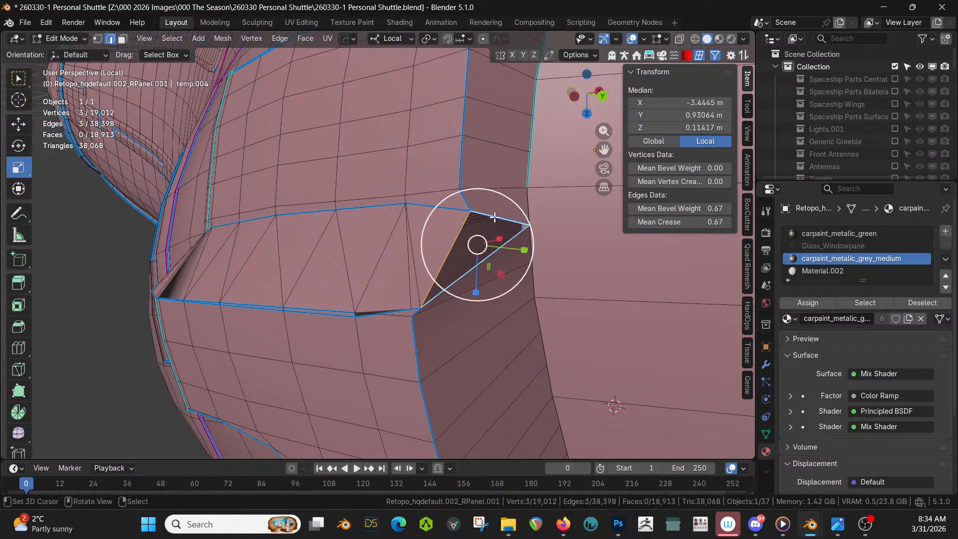
{"action": "key", "text": "f"}
Return to Object Mode with the whole shuttle shown and apply the HardOps Sharpen operation to the hull.
{"action": "middle_click_drag", "start_coordinate": [495, 217], "coordinate": [547, 169]}
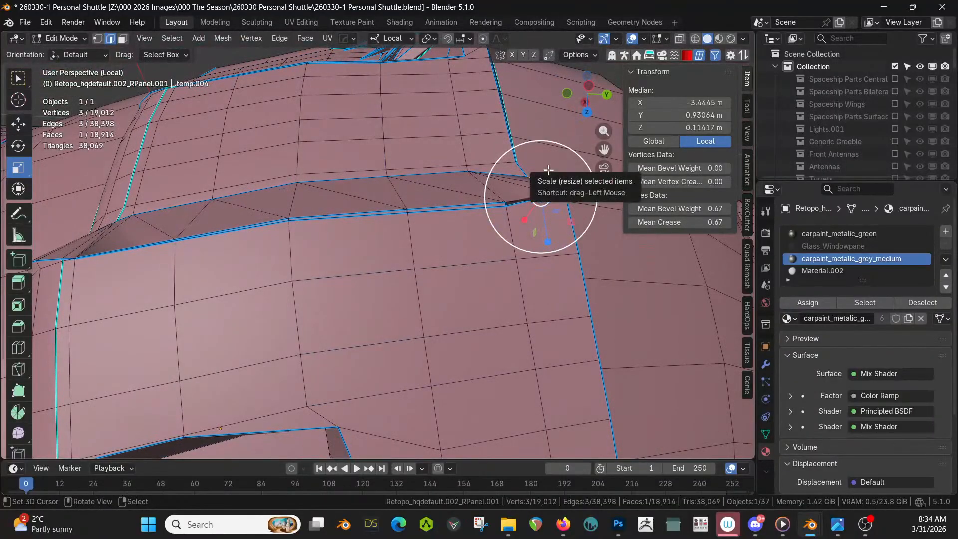
{"action": "key", "text": "Tab"}
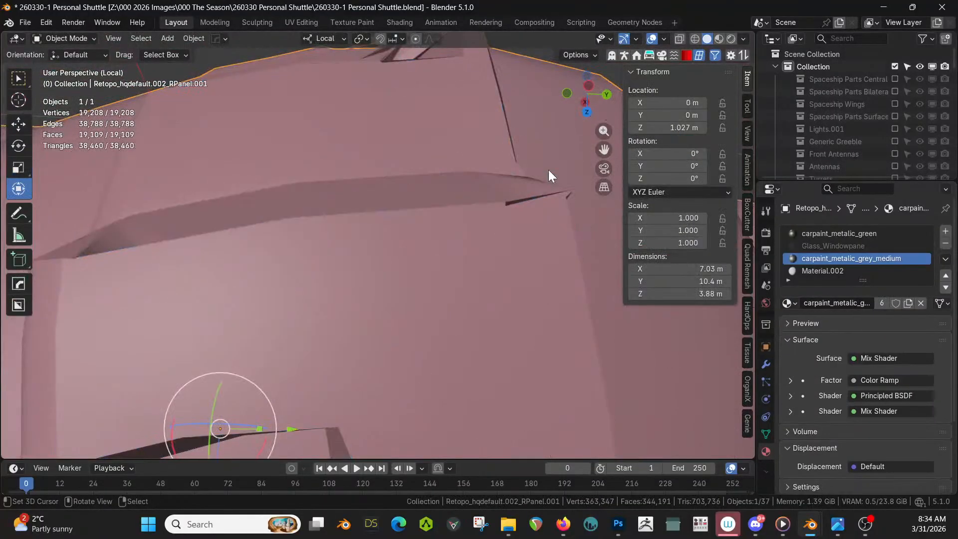
{"action": "key", "text": "slash"}
{"action": "middle_click_drag", "start_coordinate": [548, 169], "coordinate": [408, 264]}
{"action": "key", "text": "q"}
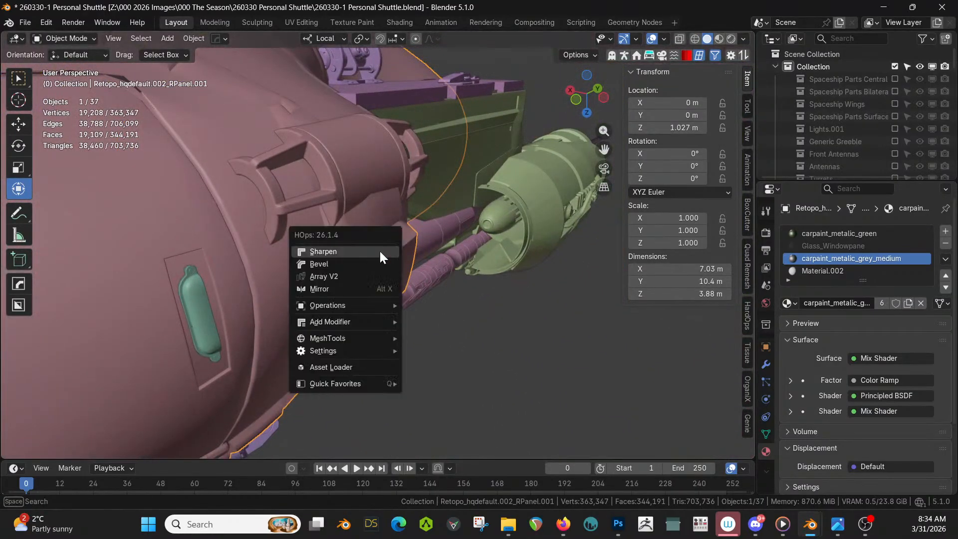
{"action": "left_click", "coordinate": [379, 251]}
Switch to rendered shading and examine the rebuilt notch on the raised side panel together with the surrounding shuttle parts.
{"action": "middle_click_drag", "start_coordinate": [391, 271], "coordinate": [428, 244]}
{"action": "key", "text": "KP_Divide"}
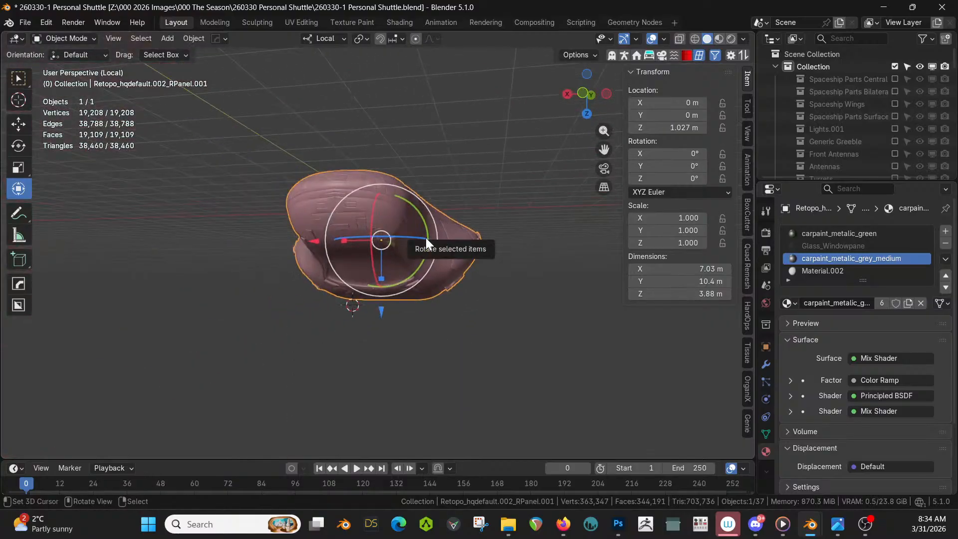
{"action": "key", "text": "z"}
{"action": "key", "text": "8"}
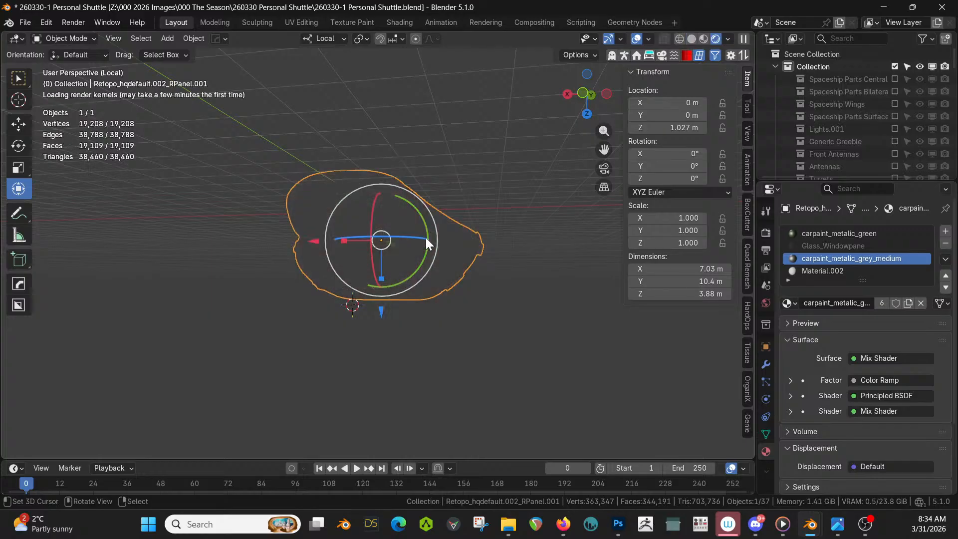
{"action": "mouse_move", "coordinate": [451, 229]}
{"action": "middle_mouse_down"}
{"action": "mouse_move", "coordinate": [497, 242]}
{"action": "mouse_move", "coordinate": [418, 280]}
{"action": "mouse_move", "coordinate": [314, 299]}
{"action": "mouse_move", "coordinate": [320, 423]}
{"action": "mouse_move", "coordinate": [324, 64]}
{"action": "mouse_move", "coordinate": [348, 43]}
{"action": "mouse_move", "coordinate": [365, 169]}
{"action": "mouse_move", "coordinate": [341, 206]}
{"action": "mouse_move", "coordinate": [366, 269]}
{"action": "mouse_move", "coordinate": [404, 274]}
{"action": "mouse_move", "coordinate": [386, 277]}
{"action": "middle_mouse_up"}
{"action": "key", "text": "KP_Divide"}
{"action": "scroll", "coordinate": [343, 204], "scroll_direction": "down", "scroll_amount": 8}
{"action": "scroll", "coordinate": [372, 268], "scroll_direction": "up", "scroll_amount": 10}
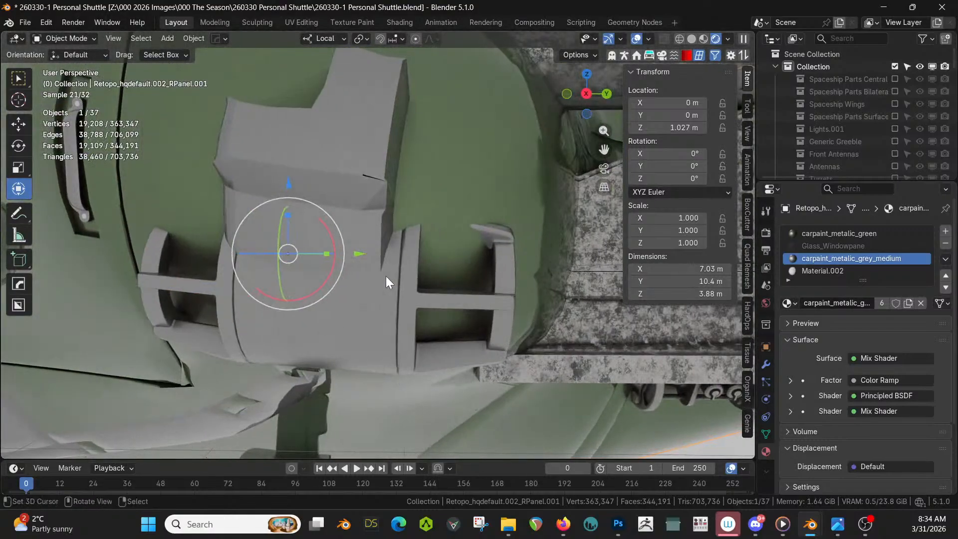
In the hull's Edit Mode with solid shading, merge the two split vertices at the notch's upper engine-side corner At Last.
{"action": "scroll", "coordinate": [371, 214], "scroll_direction": "down", "scroll_amount": 4}
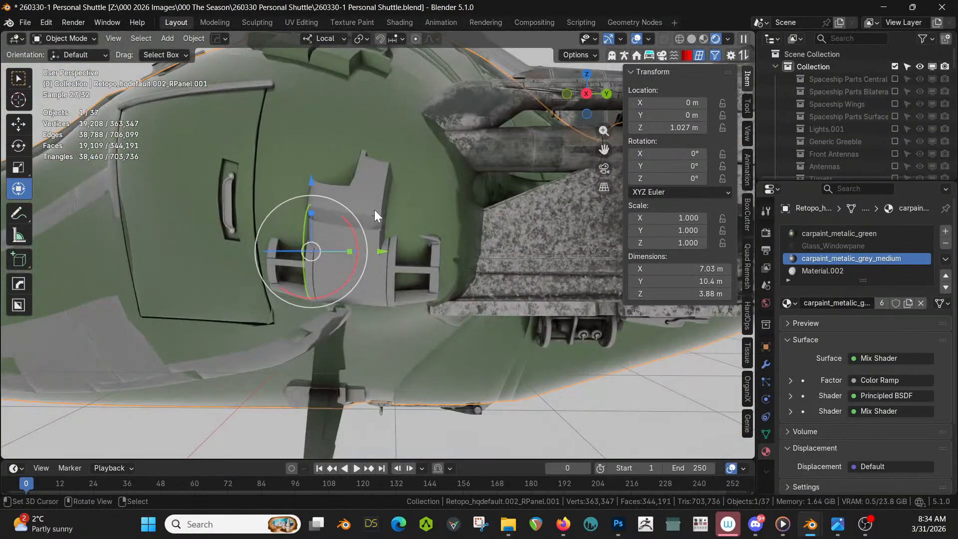
{"action": "key", "text": "Tab"}
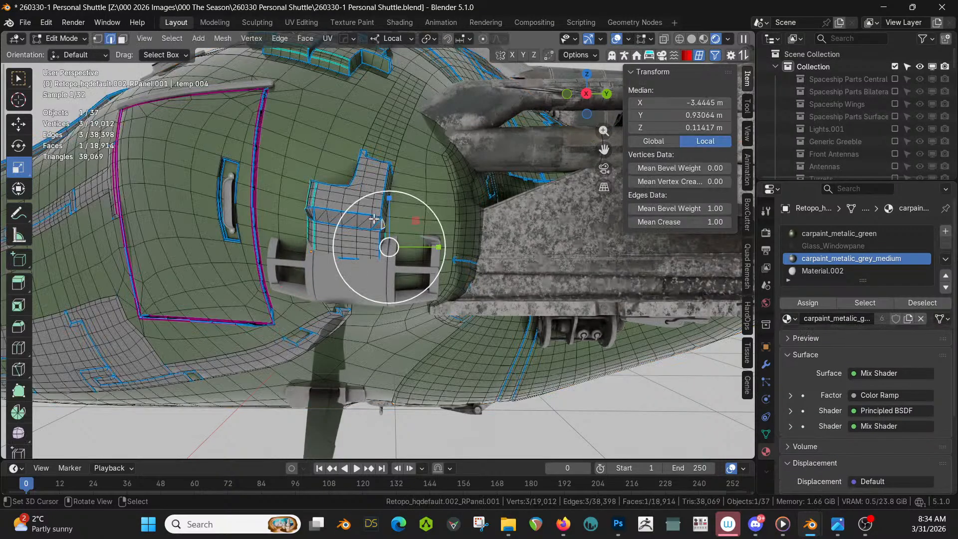
{"action": "key", "text": "KP_Decimal"}
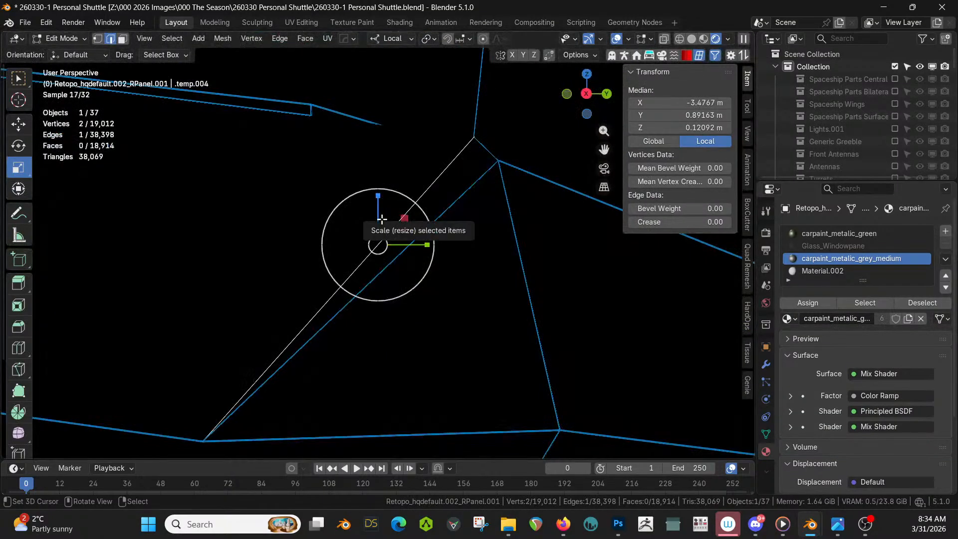
{"action": "scroll", "coordinate": [384, 218], "scroll_direction": "down", "scroll_amount": 8}
{"action": "key", "text": "z"}
{"action": "key", "text": "6"}
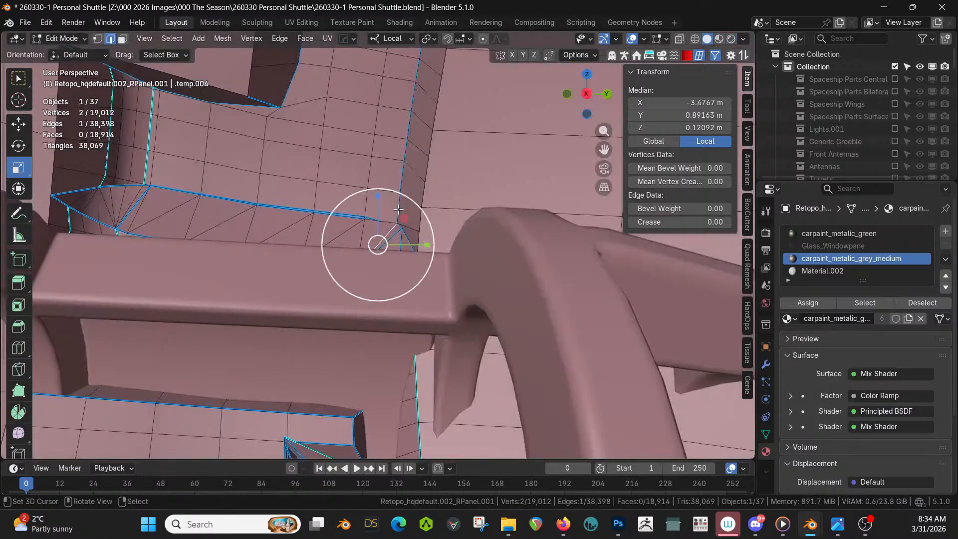
{"action": "middle_click_drag", "start_coordinate": [398, 209], "coordinate": [351, 204]}
{"action": "scroll", "coordinate": [358, 185], "scroll_direction": "up", "scroll_amount": 3}
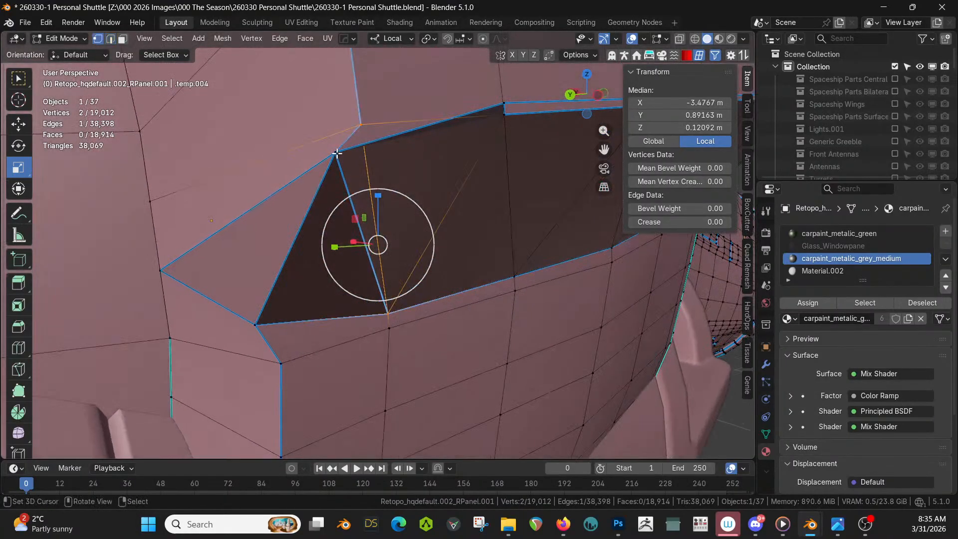
{"action": "key", "text": "1"}
{"action": "left_click", "coordinate": [336, 153]}
{"action": "left_click", "coordinate": [361, 124], "text": "shift"}
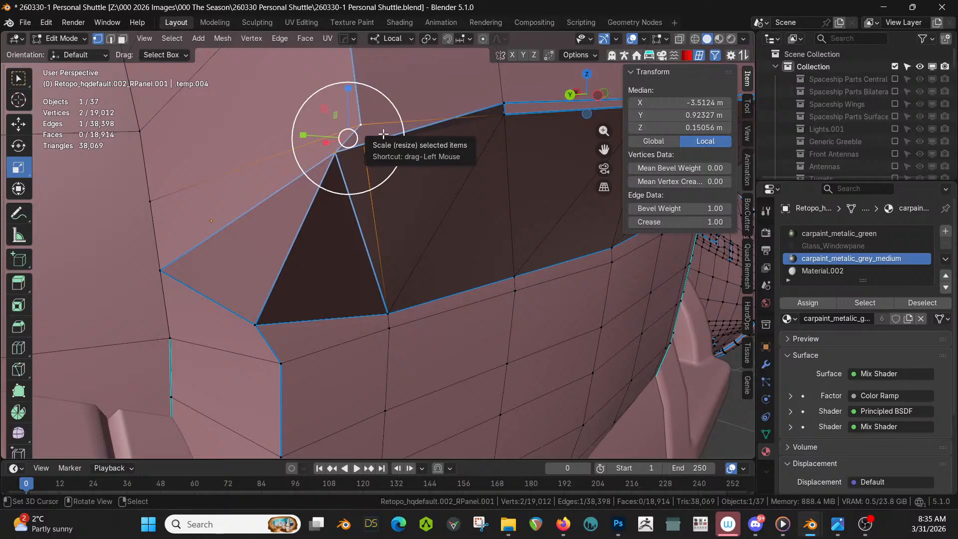
{"action": "key", "text": "m"}
{"action": "left_click", "coordinate": [343, 120]}
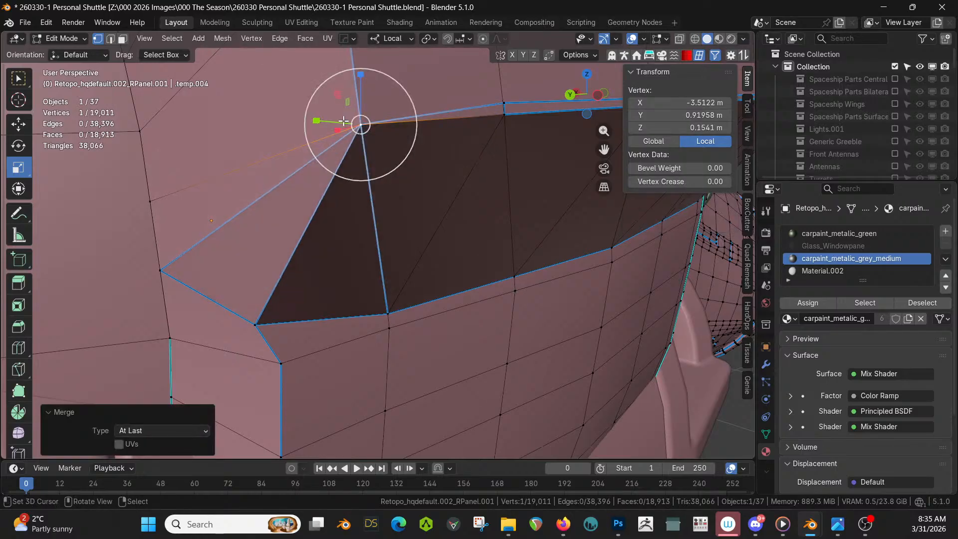
Merge the next two split vertex pairs along the notch's upper edge At Last, working from the engine-side corner towards the door.
{"action": "middle_click_drag", "start_coordinate": [403, 144], "coordinate": [364, 175]}
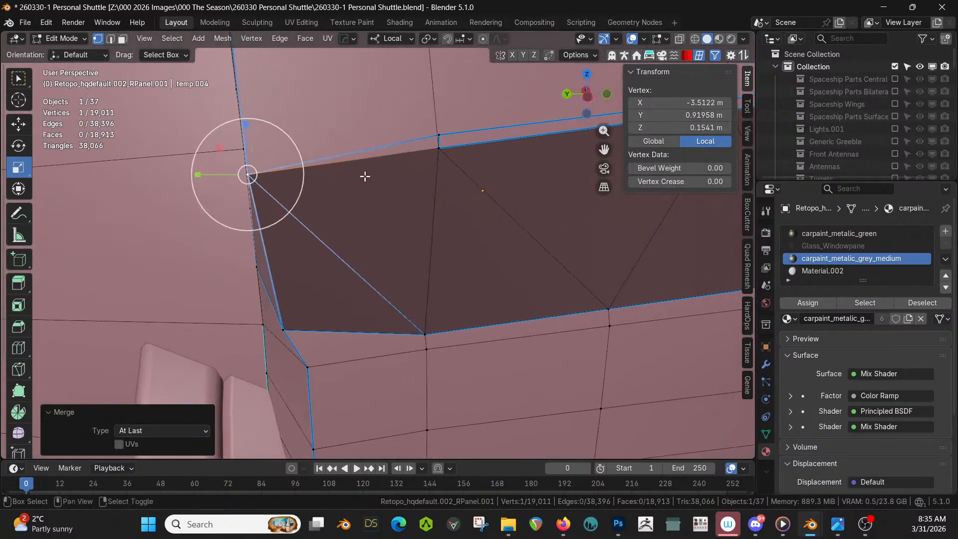
{"action": "left_click", "coordinate": [439, 142], "text": "shift"}
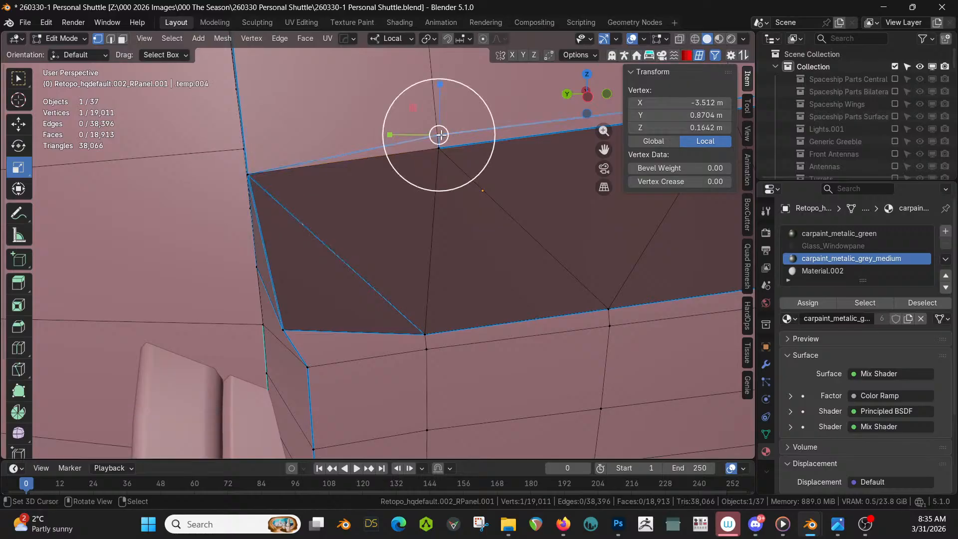
{"action": "key", "text": "m"}
{"action": "left_click", "coordinate": [463, 149]}
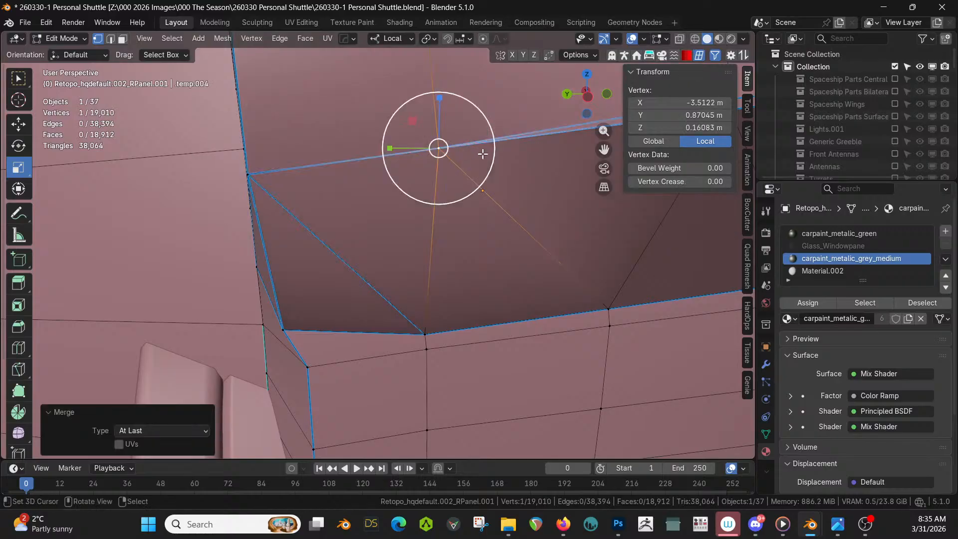
{"action": "middle_click_drag", "start_coordinate": [474, 151], "coordinate": [234, 227], "text": "shift"}
{"action": "left_click", "coordinate": [235, 230]}
{"action": "left_click", "coordinate": [236, 234], "text": "shift"}
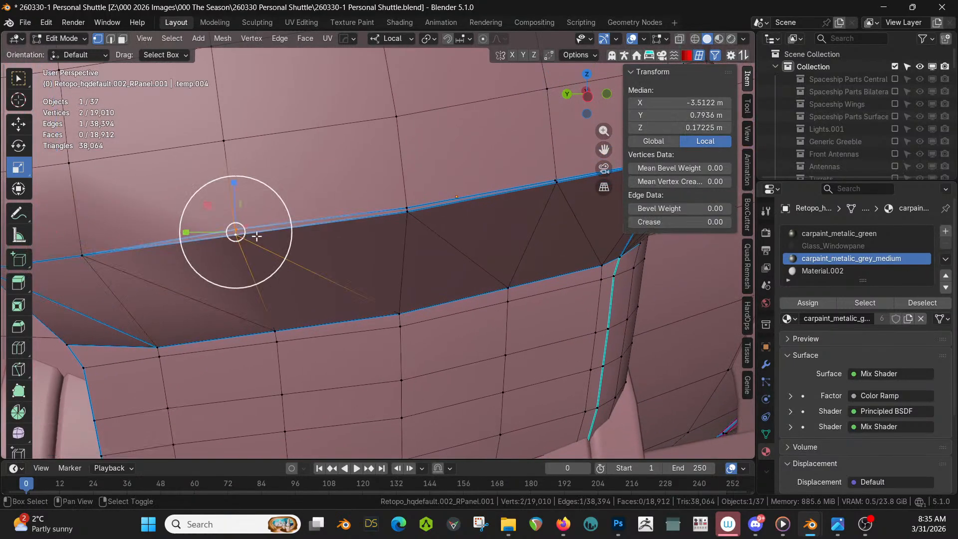
{"action": "key", "text": "m"}
{"action": "left_click", "coordinate": [262, 235]}
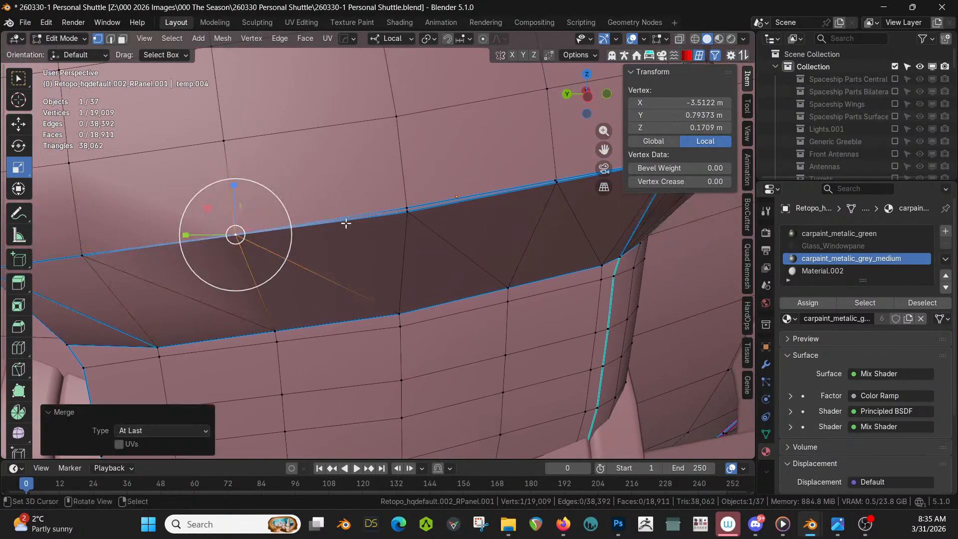
Merge the remaining two split vertex pairs between the middle and the door-side corner of the notch's upper edge At Last.
{"action": "right_click", "coordinate": [407, 207]}
{"action": "right_click", "coordinate": [407, 210], "text": "shift"}
{"action": "right_click", "coordinate": [406, 207]}
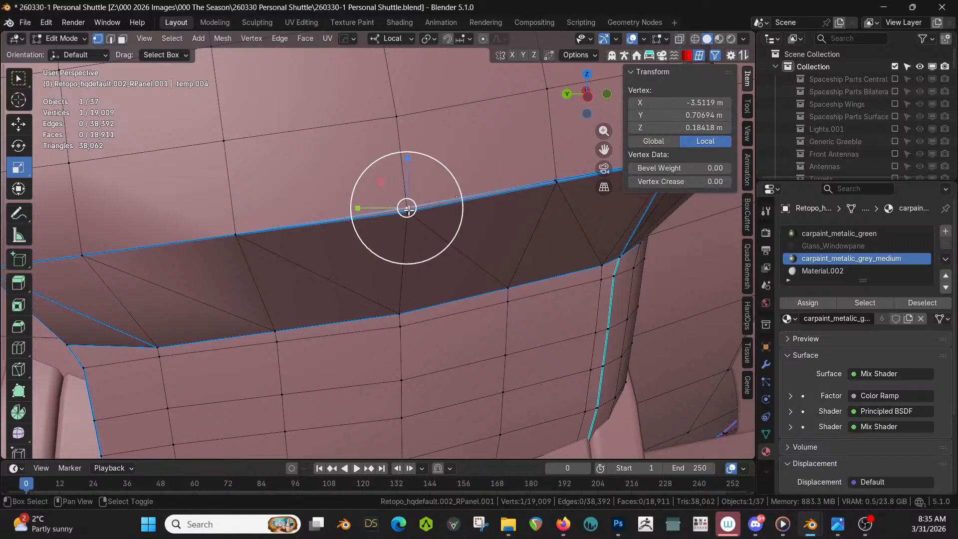
{"action": "right_click", "coordinate": [406, 209], "text": "shift"}
{"action": "key", "text": "m"}
{"action": "left_click", "coordinate": [413, 213]}
{"action": "middle_click_drag", "start_coordinate": [419, 211], "coordinate": [323, 241], "text": "shift"}
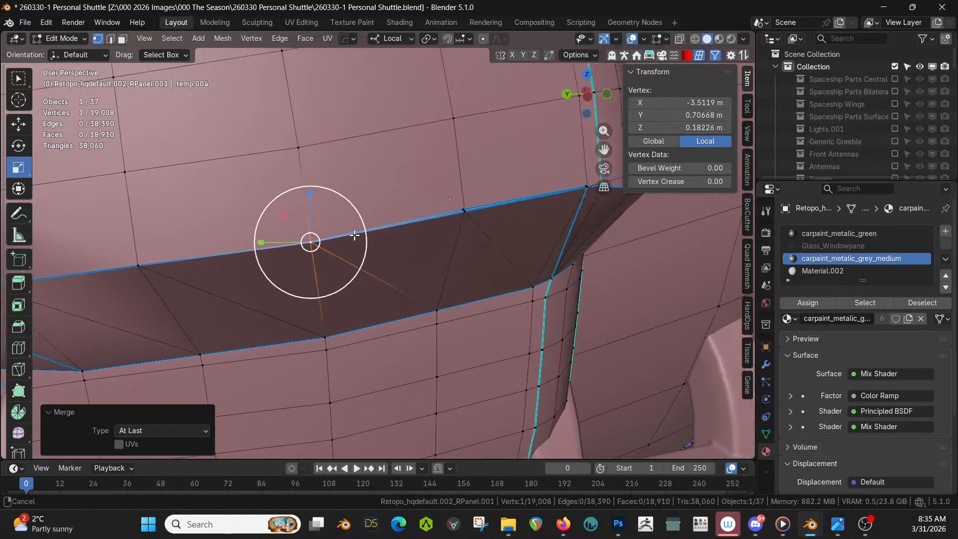
{"action": "right_click", "coordinate": [462, 208]}
{"action": "right_click", "coordinate": [462, 209], "text": "shift"}
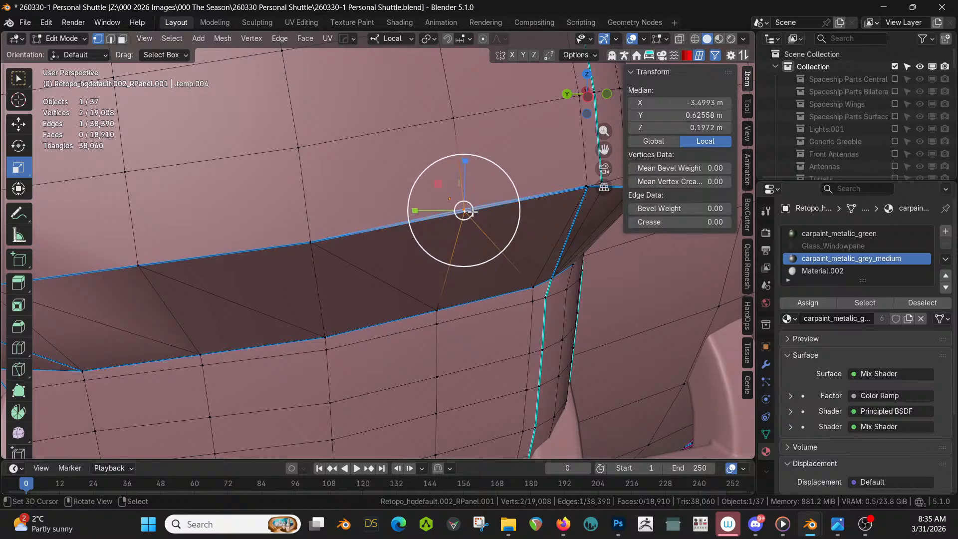
{"action": "key", "text": "m"}
{"action": "left_click", "coordinate": [472, 210]}
{"action": "middle_click_drag", "start_coordinate": [472, 214], "coordinate": [286, 251], "text": "shift"}
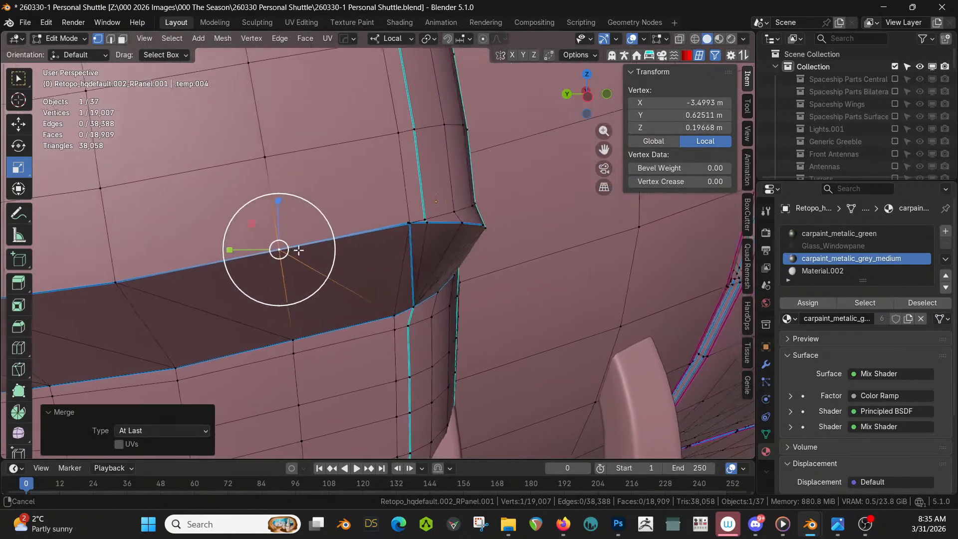
Merge the two split vertices at the notch's upper door-side corner At Last.
{"action": "scroll", "coordinate": [374, 238], "scroll_direction": "up", "scroll_amount": 4}
{"action": "middle_click_drag", "start_coordinate": [388, 238], "coordinate": [362, 254], "text": "shift"}
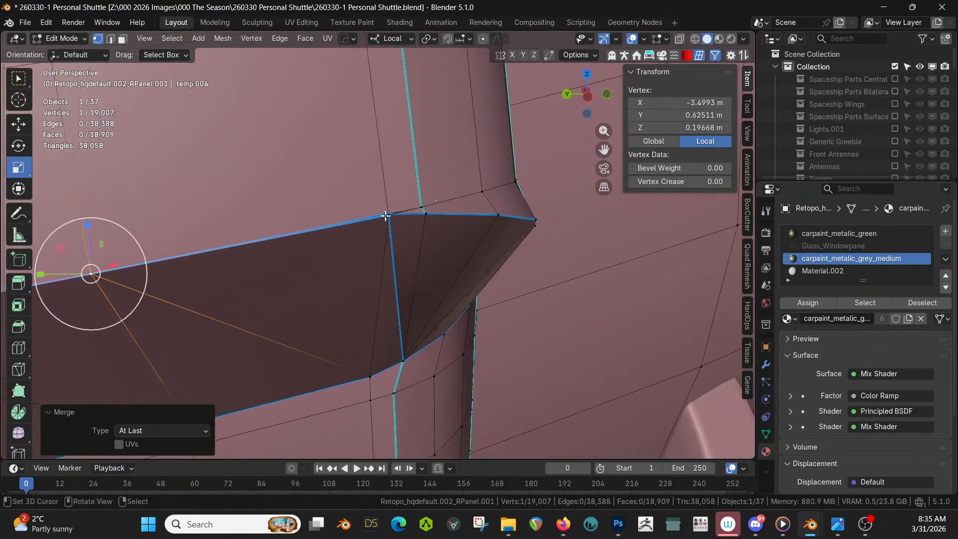
{"action": "right_click", "coordinate": [384, 213]}
{"action": "right_click", "coordinate": [385, 213], "text": "shift"}
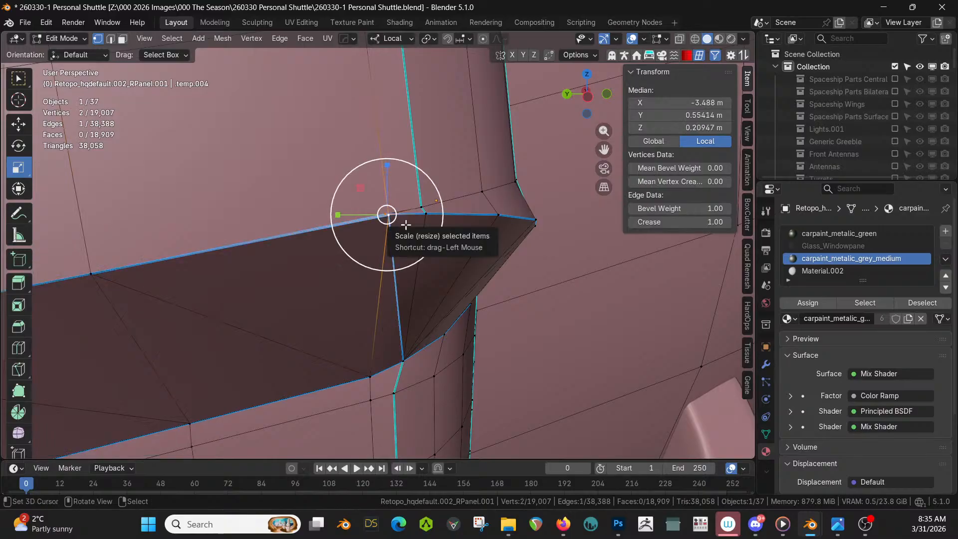
{"action": "key", "text": "m"}
{"action": "left_click", "coordinate": [405, 225]}
Return to Object Mode and examine the welded notch and the neighbouring raised panels in rendered shading.
{"action": "middle_click_drag", "start_coordinate": [405, 225], "coordinate": [197, 210]}
{"action": "key", "text": "Tab"}
{"action": "scroll", "coordinate": [224, 211], "scroll_direction": "down", "scroll_amount": 15}
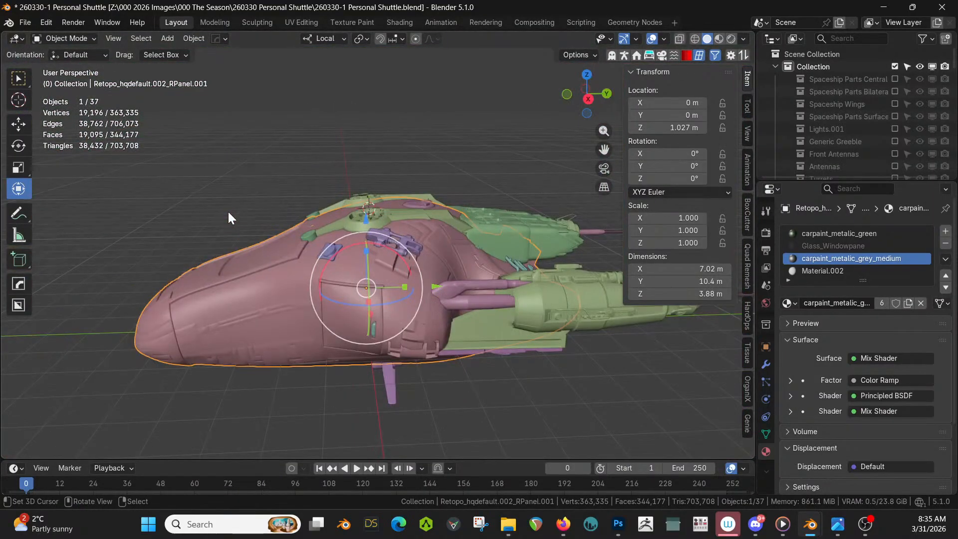
{"action": "scroll", "coordinate": [243, 198], "scroll_direction": "up", "scroll_amount": 6}
{"action": "middle_click_drag", "start_coordinate": [244, 198], "coordinate": [216, 172]}
{"action": "scroll", "coordinate": [217, 172], "scroll_direction": "up", "scroll_amount": 2}
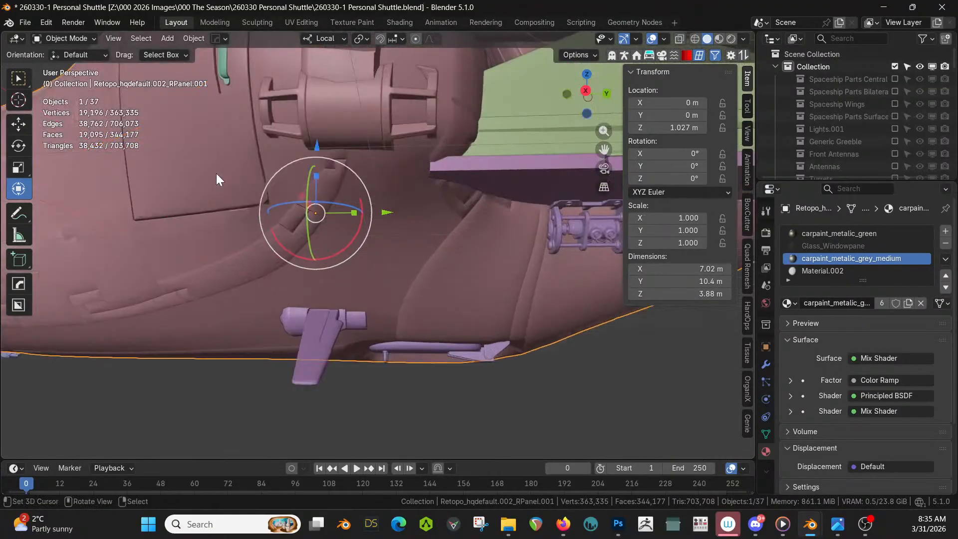
{"action": "key", "text": "z"}
{"action": "key", "text": "8"}
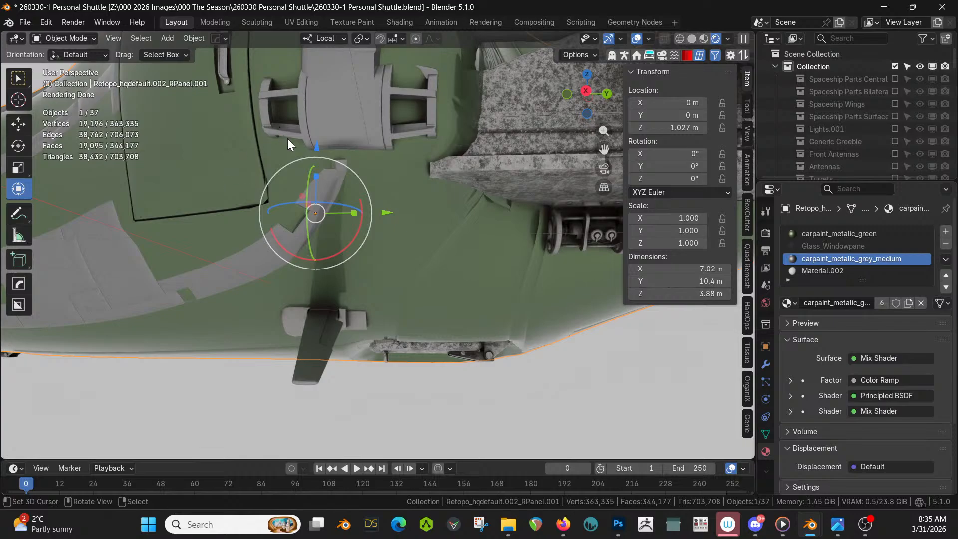
{"action": "middle_click_drag", "start_coordinate": [287, 138], "coordinate": [297, 166]}
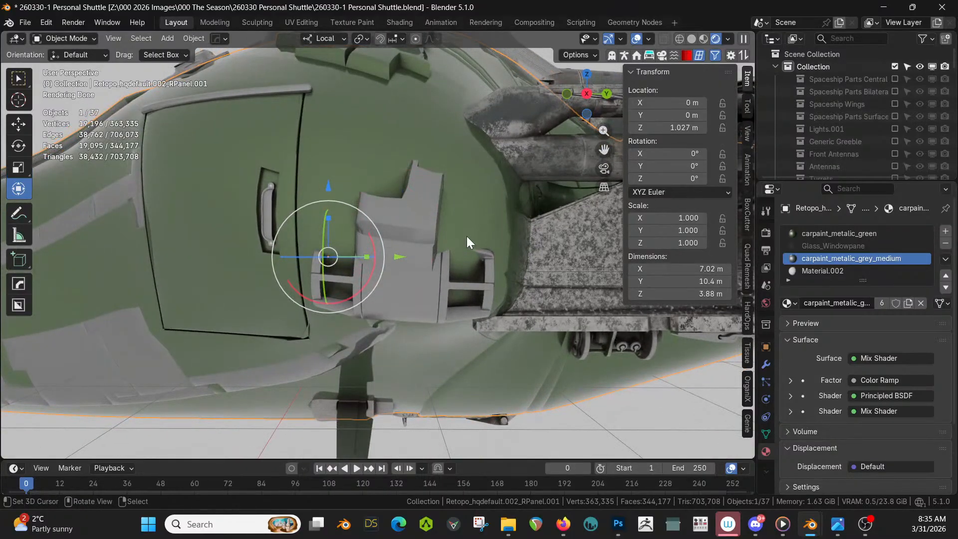
Push the green hull face behind the engine-side clamp inward along local X using smooth proportional editing, and save the file.
{"action": "key", "text": "Tab"}
{"action": "key", "text": "ctrl+3"}
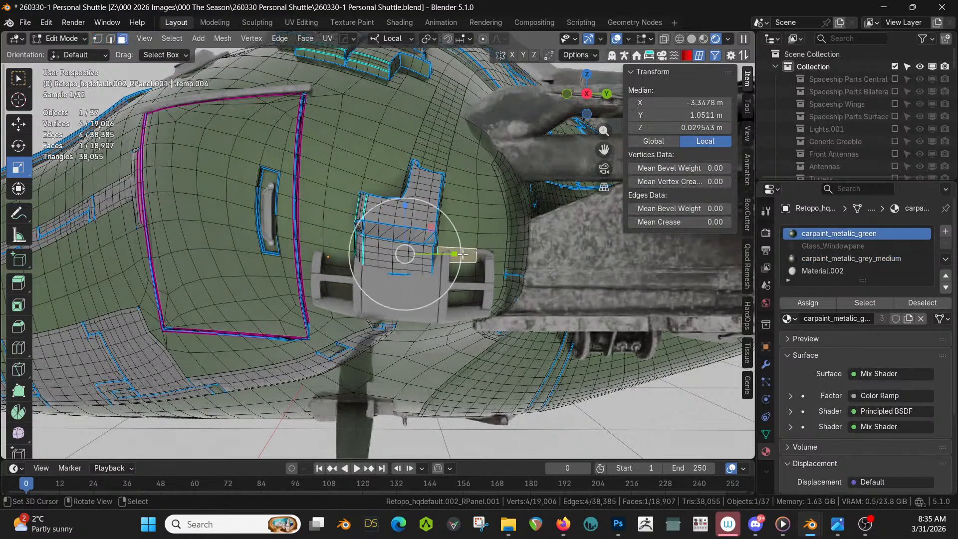
{"action": "key", "text": "o"}
{"action": "middle_click_drag", "start_coordinate": [459, 254], "coordinate": [292, 271]}
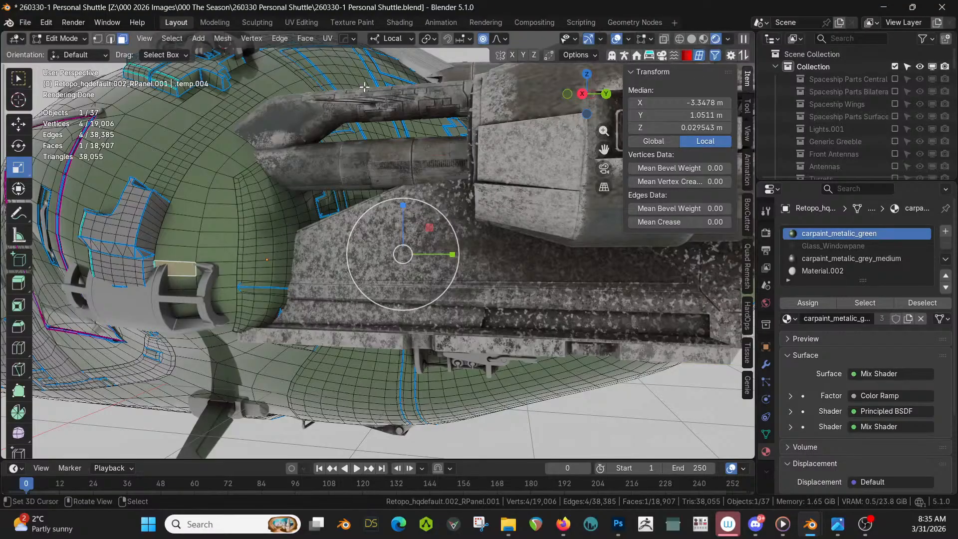
{"action": "key", "text": "g"}
{"action": "key", "text": "x"}
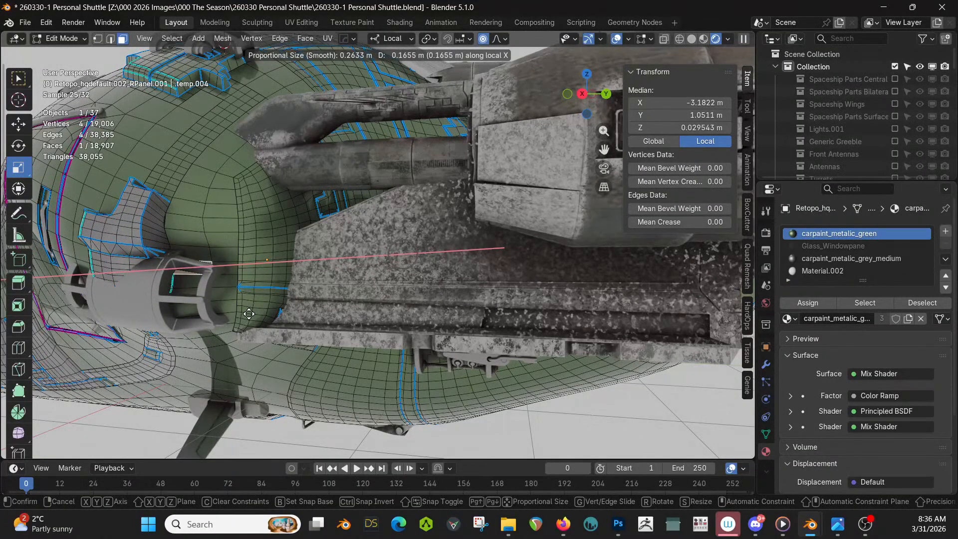
{"action": "left_click", "coordinate": [250, 313]}
{"action": "middle_click_drag", "start_coordinate": [251, 314], "coordinate": [288, 313]}
{"action": "key", "text": "Tab"}
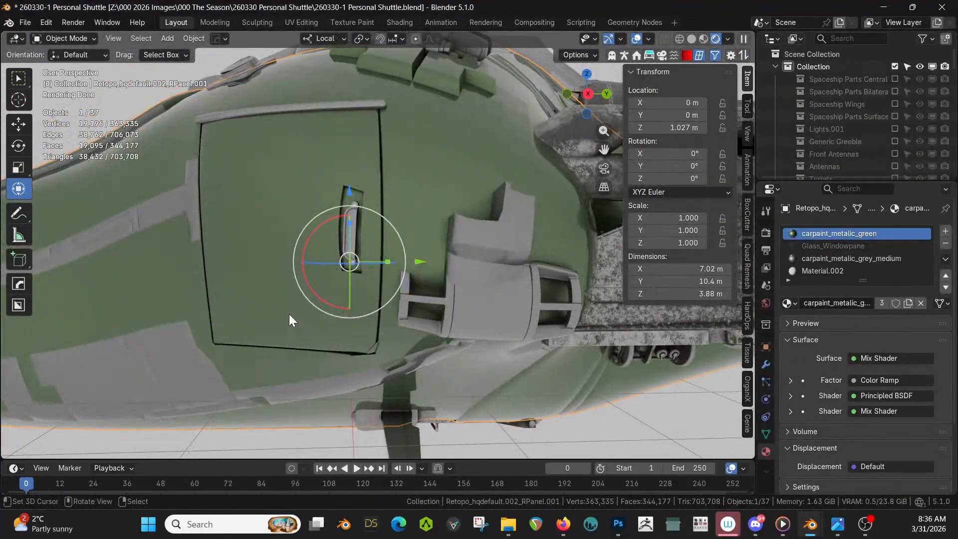
{"action": "key", "text": "ctrl+s"}
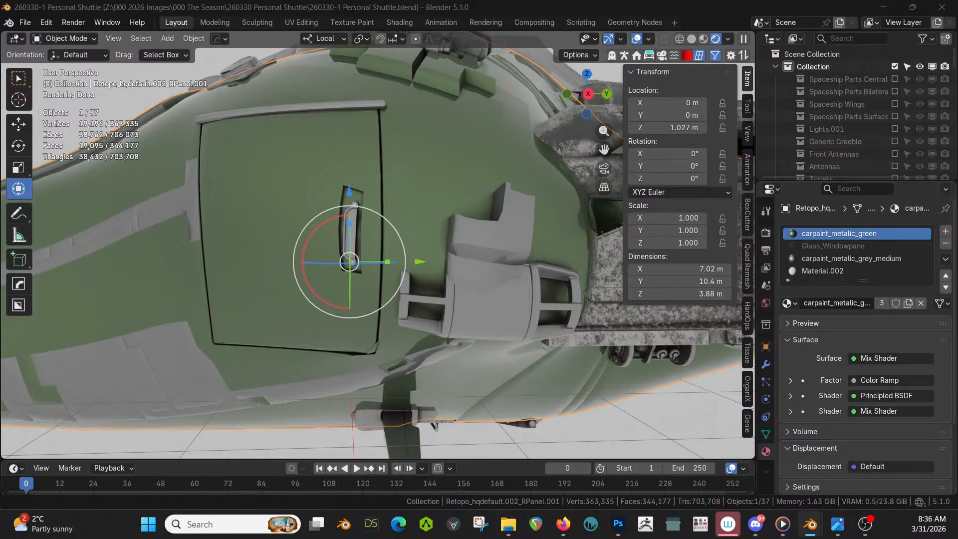
In the hull's Edit Mode with solid shading, select all cockpit window faces by their Glass_Windowpane material.
{"action": "scroll", "coordinate": [200, 234], "scroll_direction": "down", "scroll_amount": 5}
{"action": "middle_click_drag", "start_coordinate": [205, 234], "coordinate": [282, 303]}
{"action": "scroll", "coordinate": [298, 291], "scroll_direction": "up", "scroll_amount": 5}
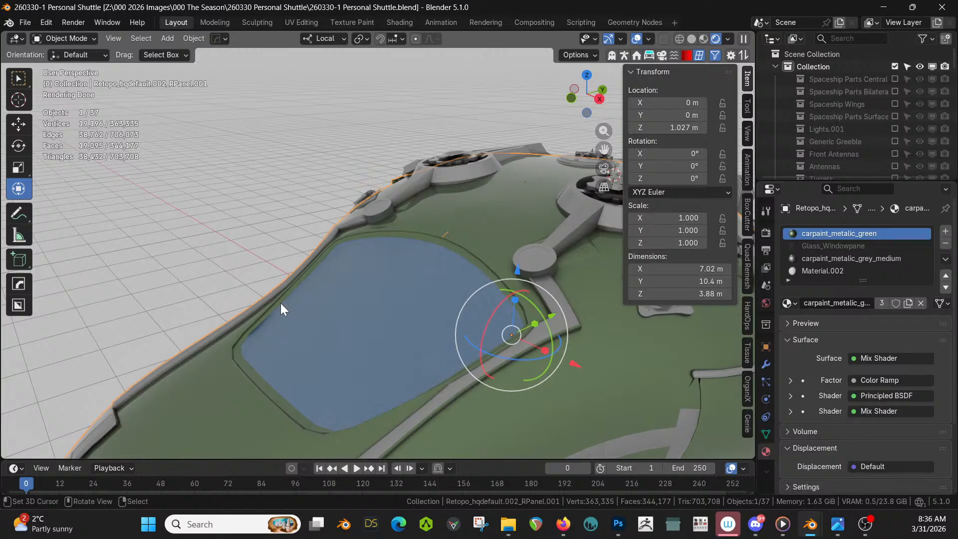
{"action": "key", "text": "z"}
{"action": "key", "text": "s"}
{"action": "key", "text": "Tab"}
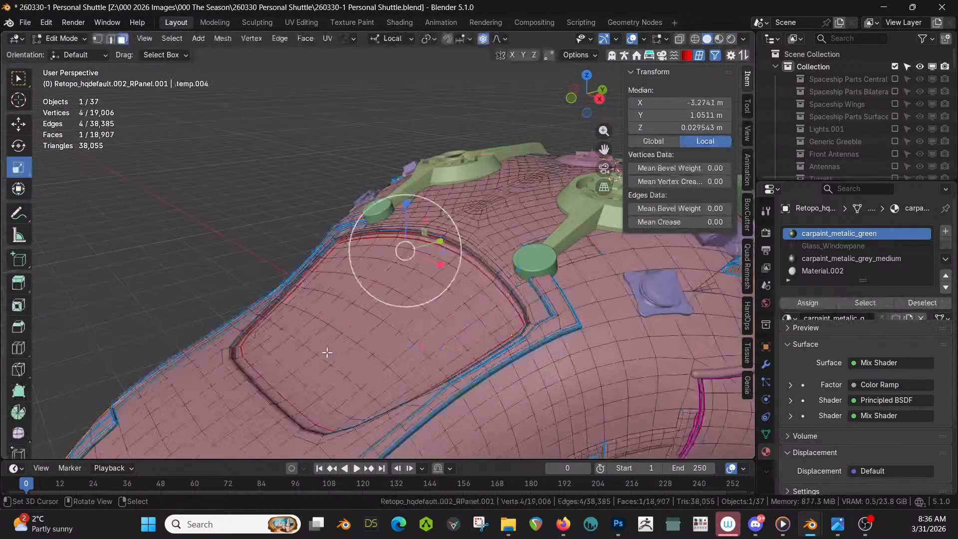
{"action": "left_click", "coordinate": [355, 322]}
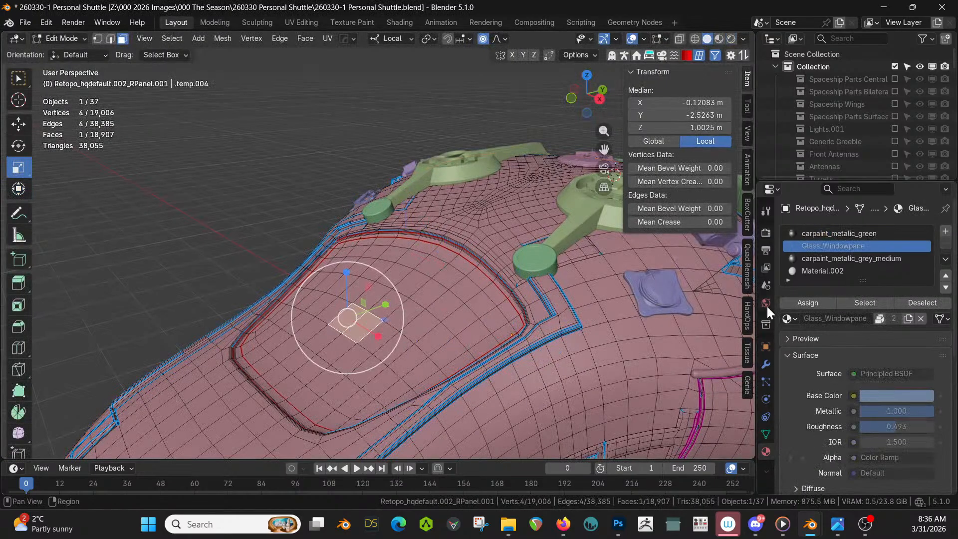
{"action": "key", "text": "ctrl+l"}
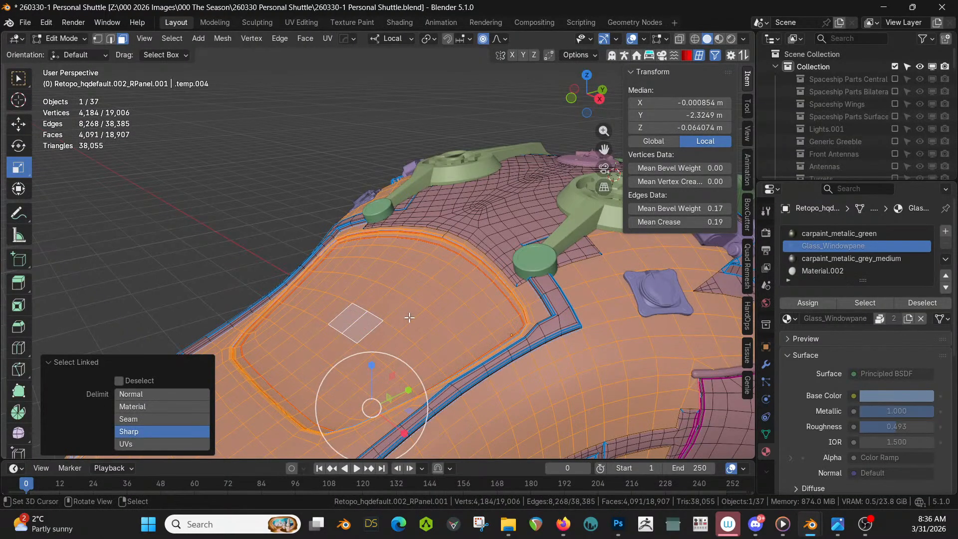
{"action": "left_click", "coordinate": [405, 313]}
{"action": "left_click", "coordinate": [870, 302]}
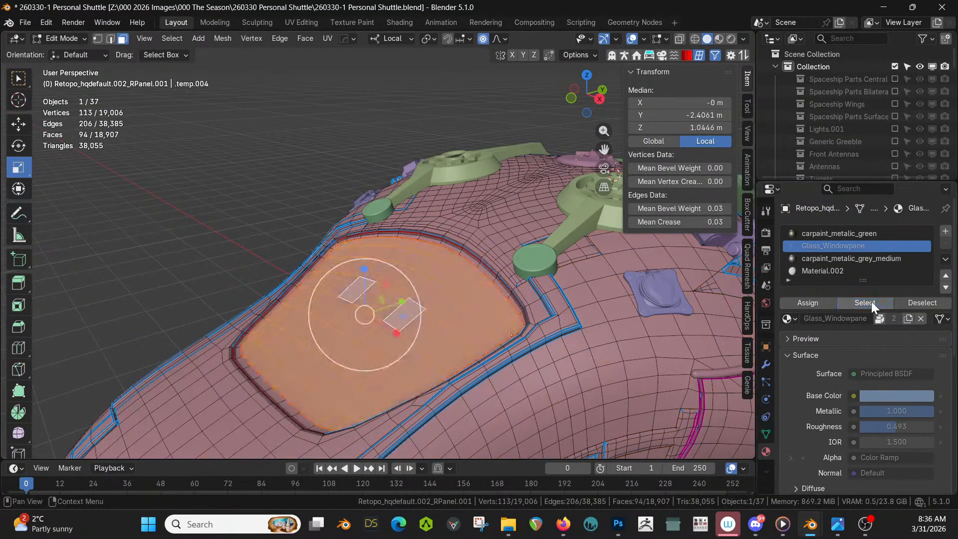
Separate the selected window faces into their own object and select only that glass pane in Object Mode.
{"action": "key", "text": "p"}
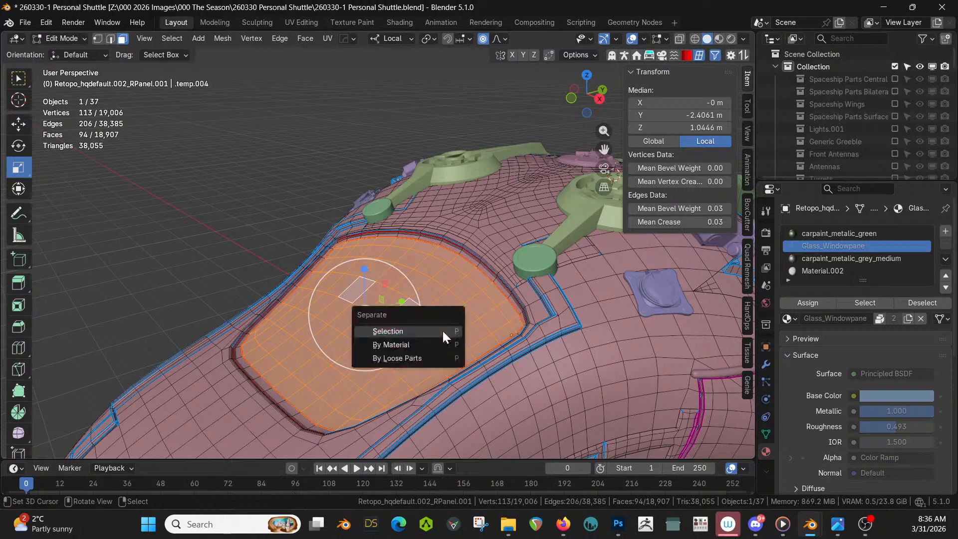
{"action": "left_click", "coordinate": [441, 330]}
{"action": "key", "text": "Tab"}
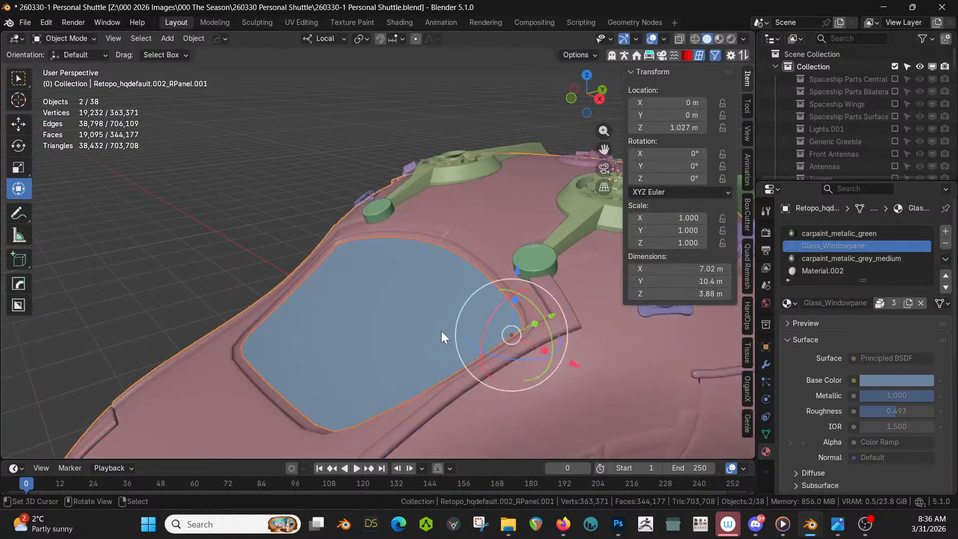
{"action": "left_click", "coordinate": [393, 313]}
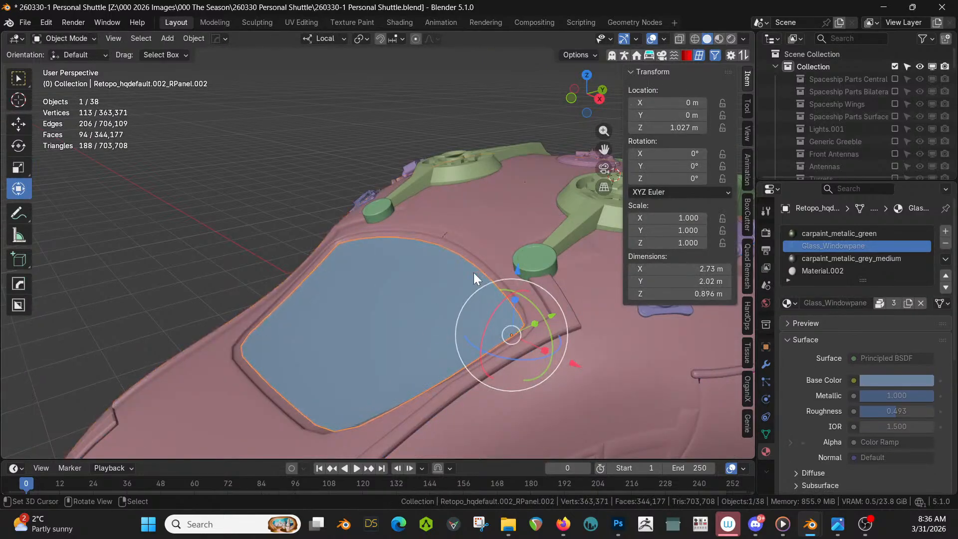
Hide the separated cockpit glass and place the jro_seat_003 seat asset inside the open cockpit.
{"action": "key", "text": "h"}
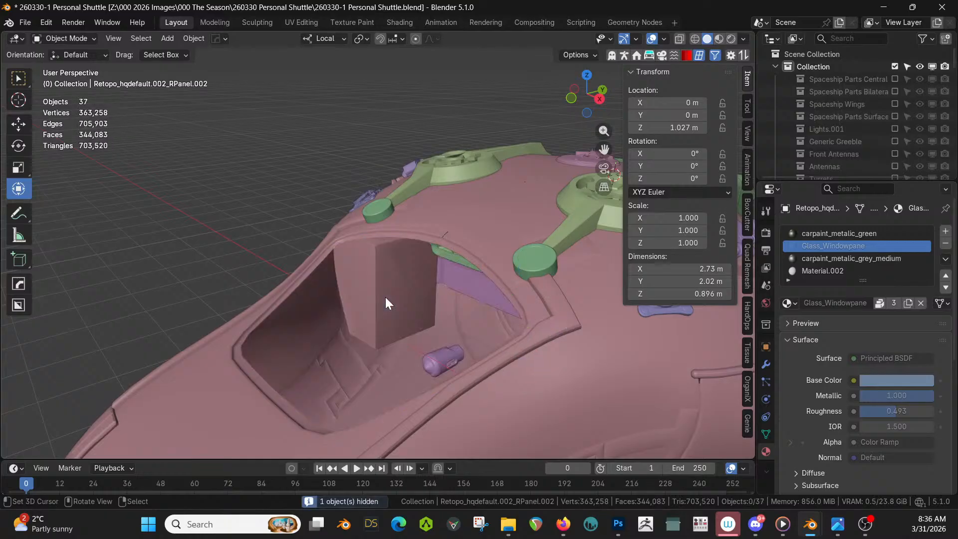
{"action": "middle_click_drag", "start_coordinate": [385, 297], "coordinate": [381, 238]}
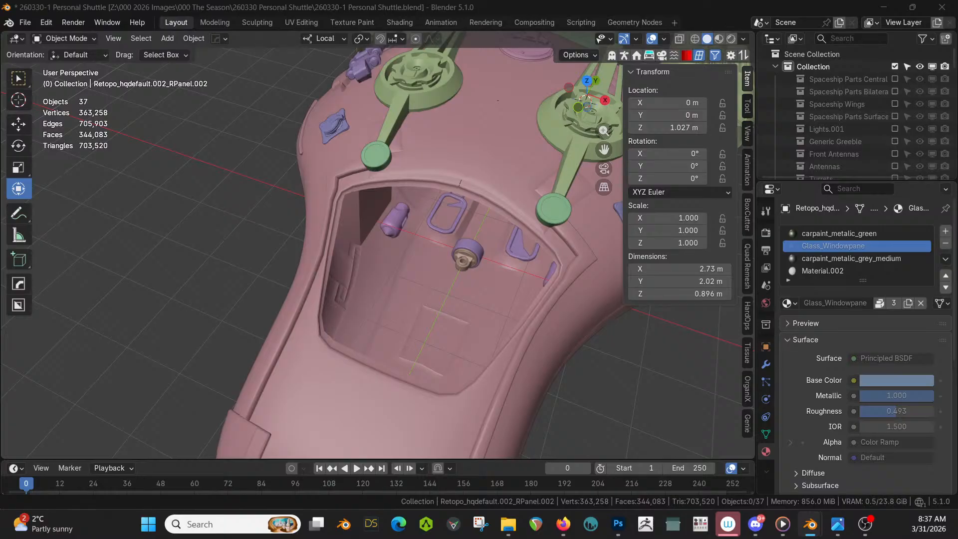
{"action": "left_click_drag", "start_coordinate": [127, 205], "coordinate": [382, 322]}
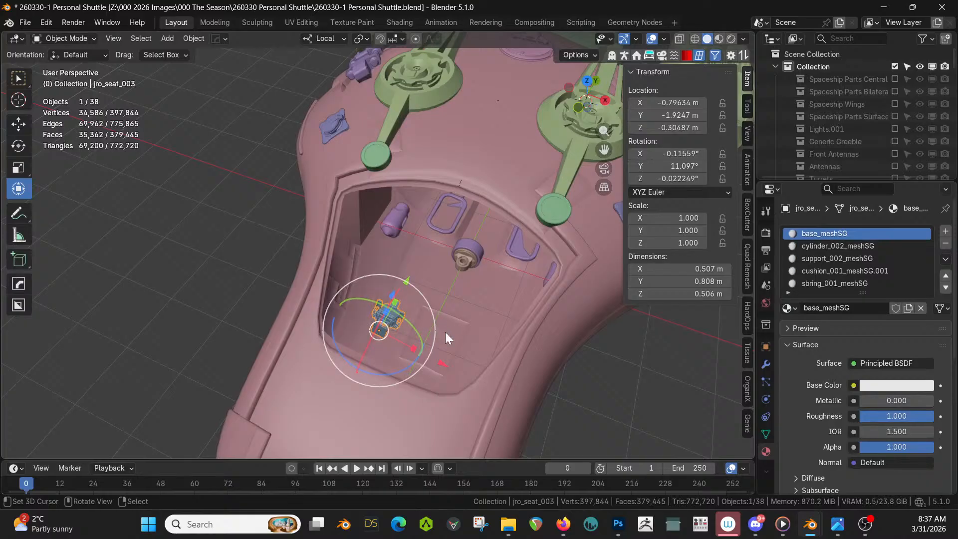
Frame the seat and rotate it 90° about its local X axis so it stands upright.
{"action": "key", "text": "KP_Decimal"}
{"action": "middle_click_drag", "start_coordinate": [417, 341], "coordinate": [348, 287]}
{"action": "key", "text": "r"}
{"action": "key", "text": "x"}
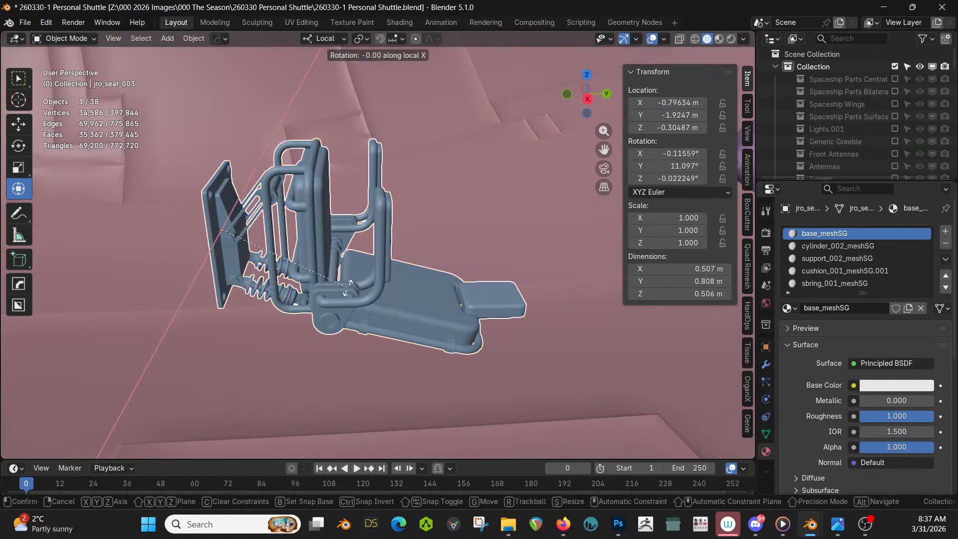
{"action": "type", "text": "90"}
{"action": "scroll", "coordinate": [347, 287], "scroll_direction": "up", "scroll_amount": 5}
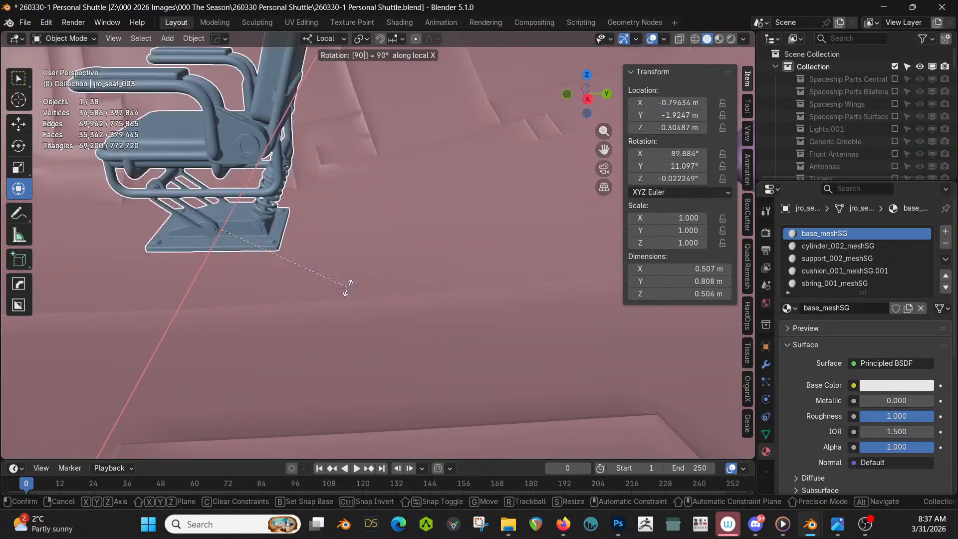
{"action": "key", "text": "Return"}
Scale the seat up uniformly by about 2.695 to suit the cockpit.
{"action": "key", "text": "s"}
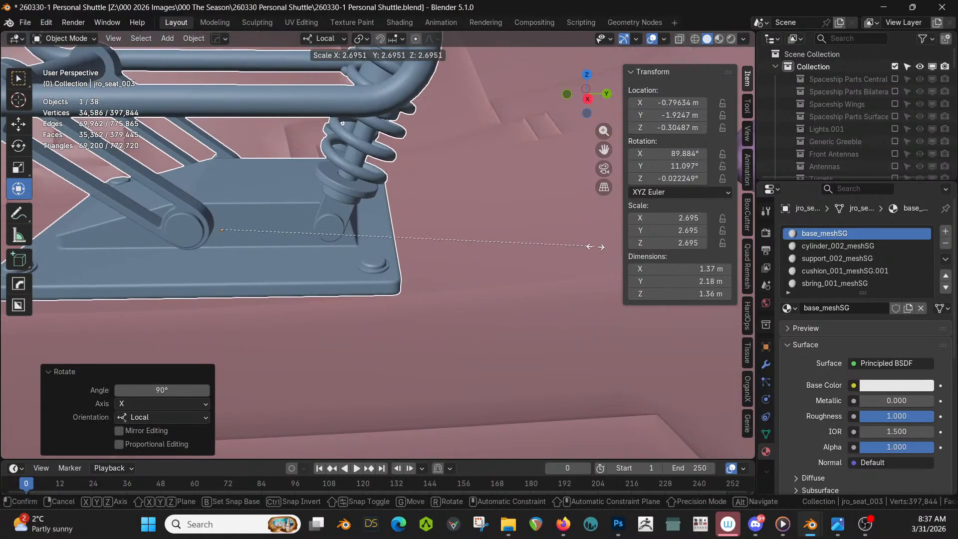
{"action": "left_click", "coordinate": [597, 249]}
{"action": "scroll", "coordinate": [474, 253], "scroll_direction": "down", "scroll_amount": 3}
{"action": "middle_click_drag", "start_coordinate": [472, 252], "coordinate": [532, 319]}
{"action": "scroll", "coordinate": [533, 319], "scroll_direction": "down", "scroll_amount": 3}
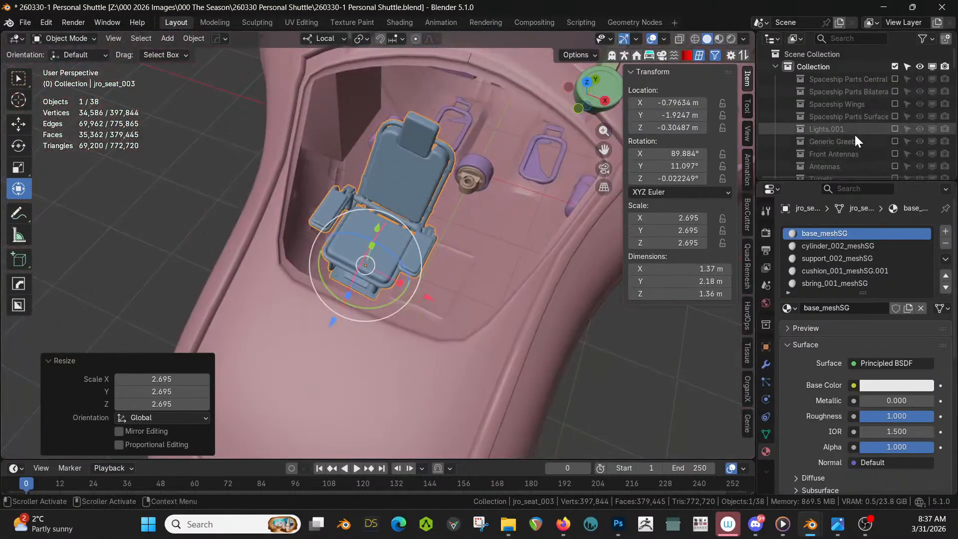
Enable the HumGen collection to bring the human figure into the cockpit as a scale reference.
{"action": "scroll", "coordinate": [851, 125], "scroll_direction": "down", "scroll_amount": 10}
{"action": "scroll", "coordinate": [851, 130], "scroll_direction": "up", "scroll_amount": 8}
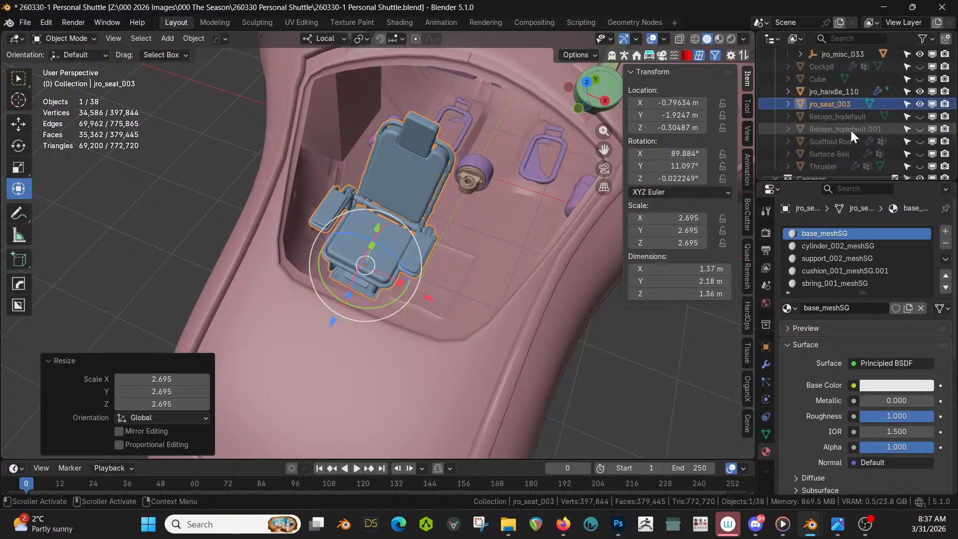
{"action": "left_click", "coordinate": [902, 116]}
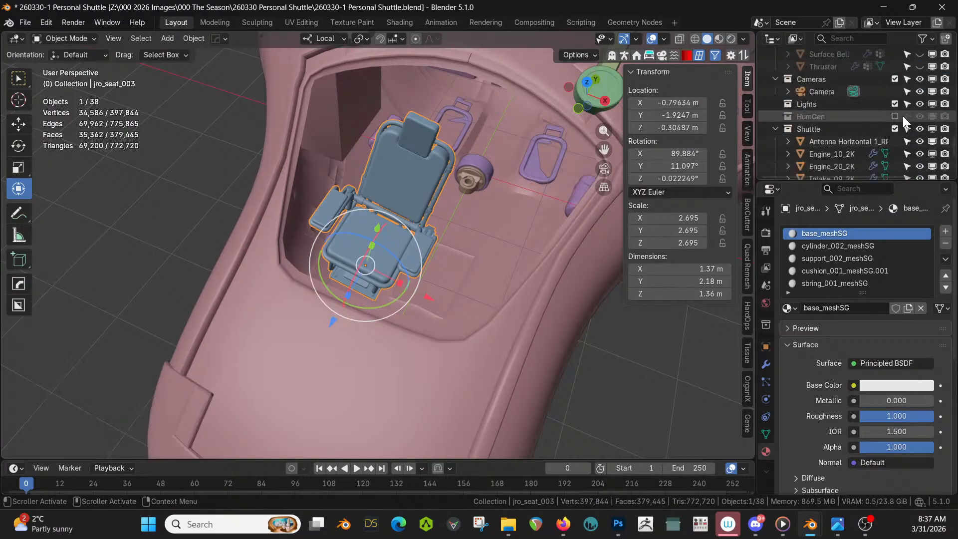
{"action": "left_click", "coordinate": [893, 116]}
{"action": "middle_click_drag", "start_coordinate": [598, 160], "coordinate": [549, 174]}
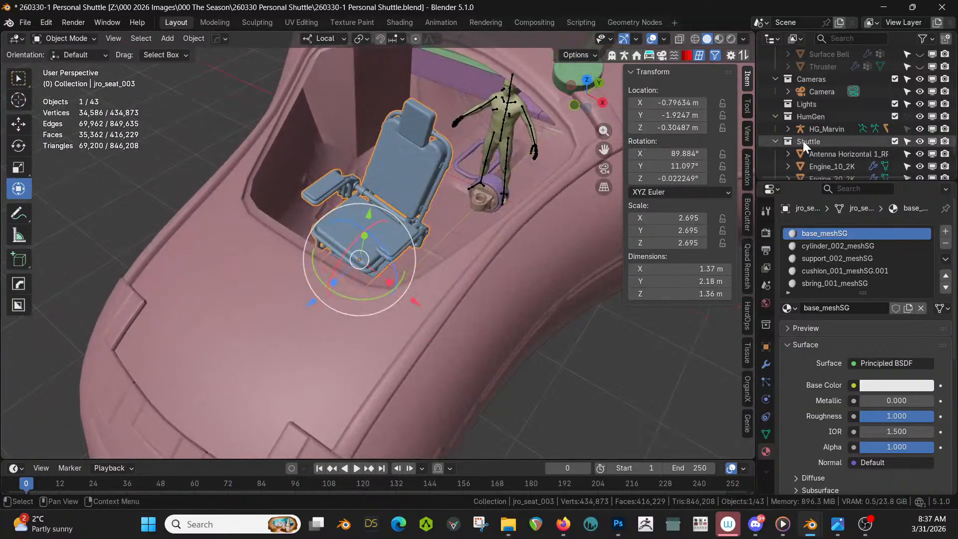
Try to select all objects of the HumGen collection.
{"action": "left_click", "coordinate": [806, 116]}
{"action": "right_click", "coordinate": [805, 114]}
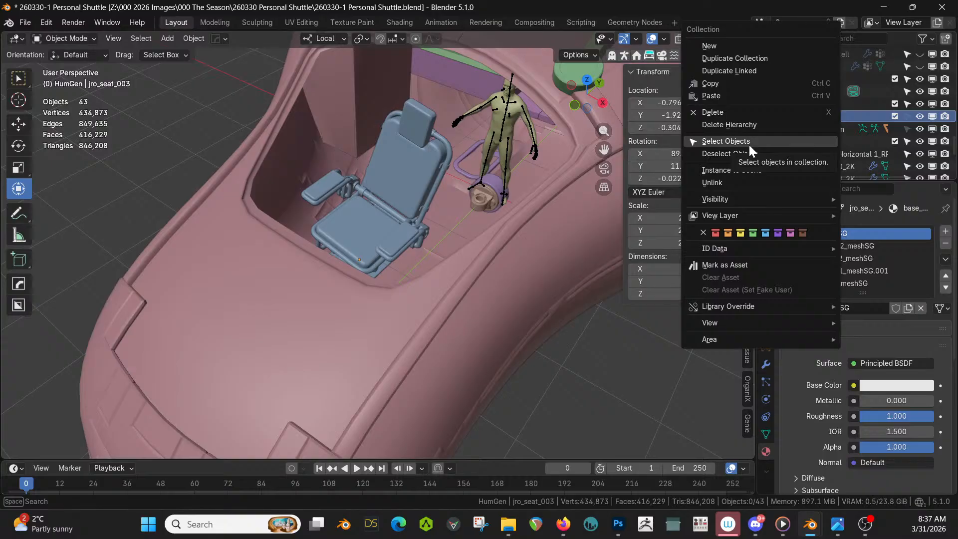
{"action": "left_click", "coordinate": [749, 142]}
{"action": "right_click", "coordinate": [818, 125]}
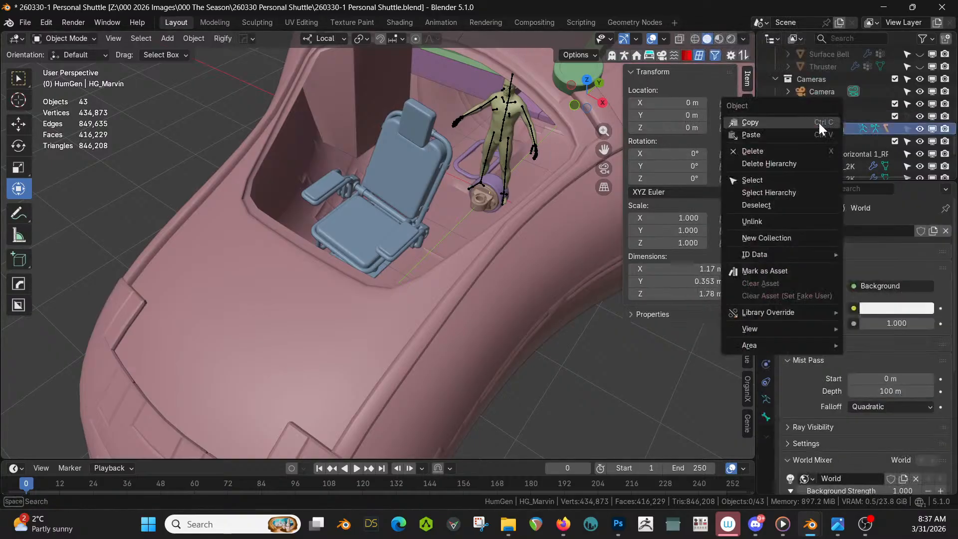
{"action": "left_click", "coordinate": [809, 116]}
{"action": "right_click", "coordinate": [809, 115]}
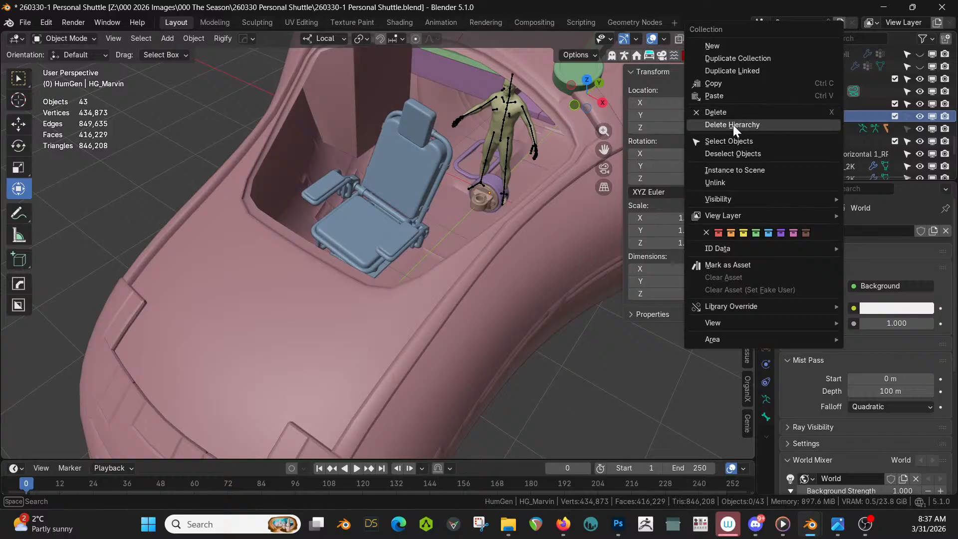
{"action": "key", "text": "Escape"}
Try to select the human figure's HG_Body mesh, and disable the HumGen collection again.
{"action": "left_click", "coordinate": [390, 190]}
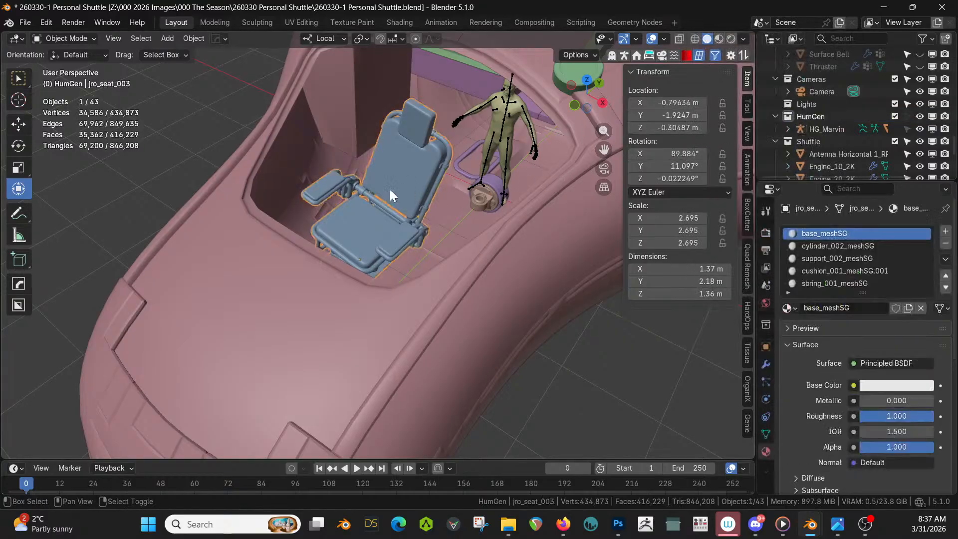
{"action": "key", "text": "KP_Divide"}
{"action": "key", "text": "KP_Divide"}
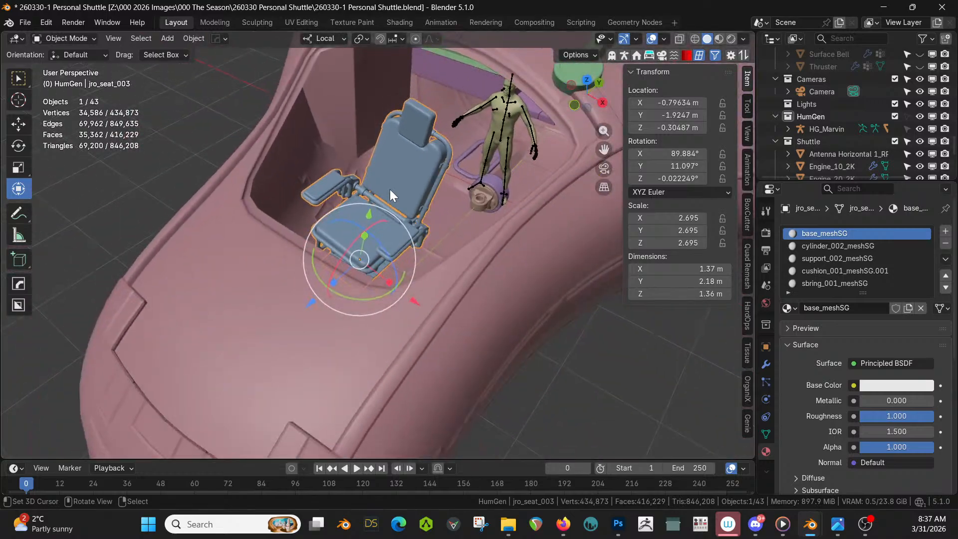
{"action": "left_click", "coordinate": [511, 121]}
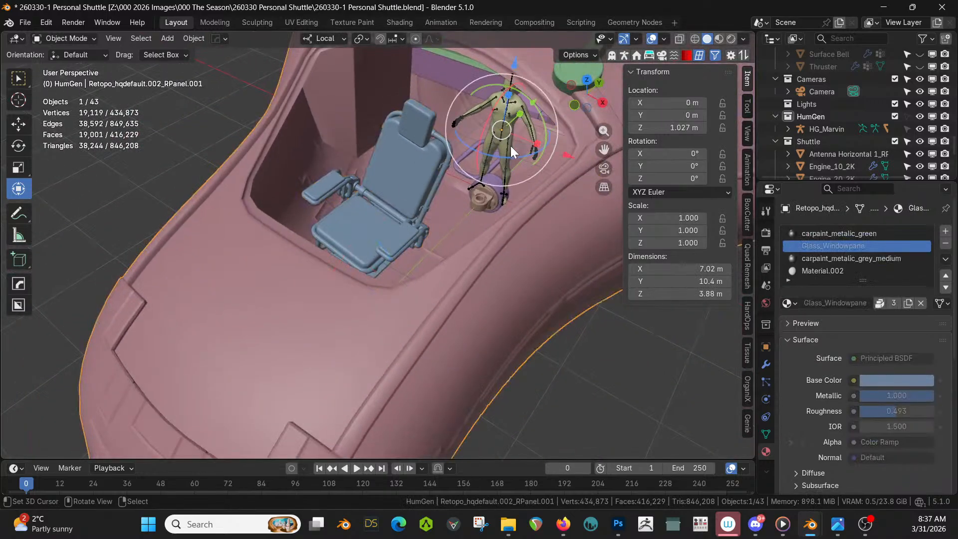
{"action": "left_click", "coordinate": [826, 129]}
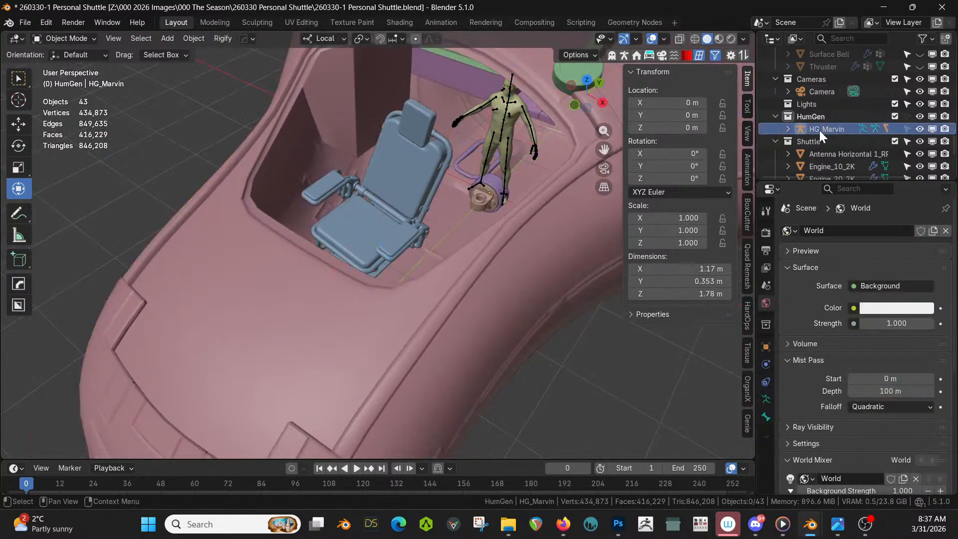
{"action": "left_click", "coordinate": [788, 129]}
{"action": "left_click", "coordinate": [836, 166]}
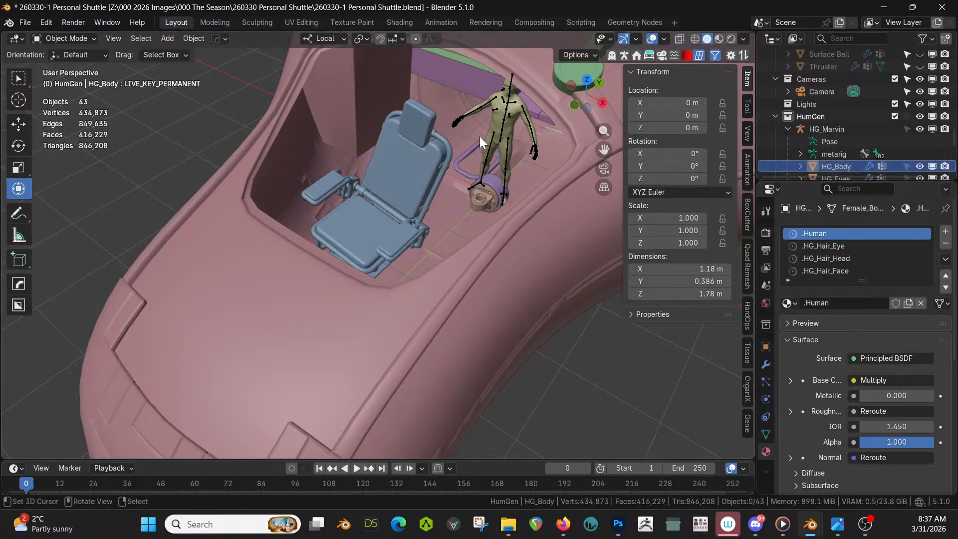
{"action": "left_click", "coordinate": [893, 115]}
Select the seat and set its rotation to X 90°, Y 0° and Z 0°.
{"action": "middle_click_drag", "start_coordinate": [494, 192], "coordinate": [534, 175]}
{"action": "left_click", "coordinate": [403, 177]}
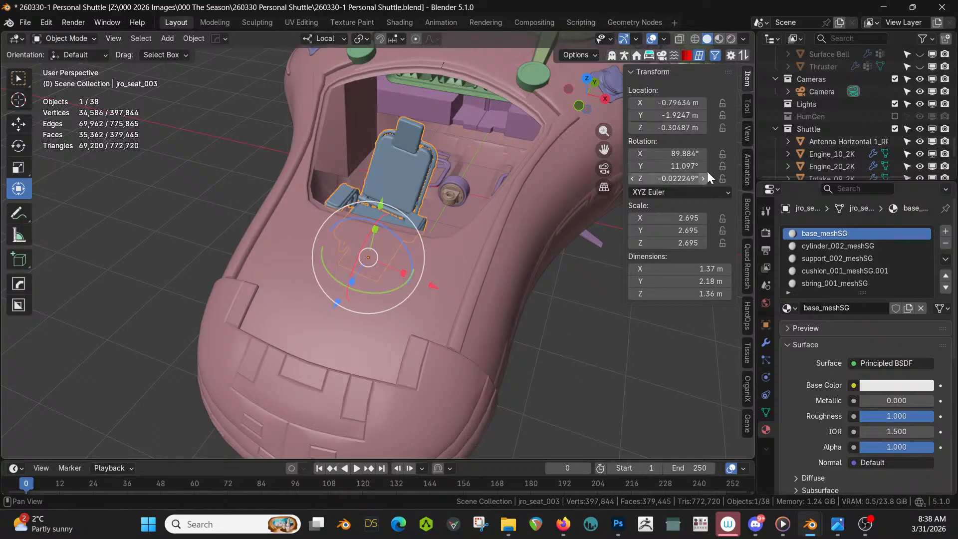
{"action": "left_click", "coordinate": [698, 153]}
{"action": "type", "text": "90"}
{"action": "key", "text": "Return"}
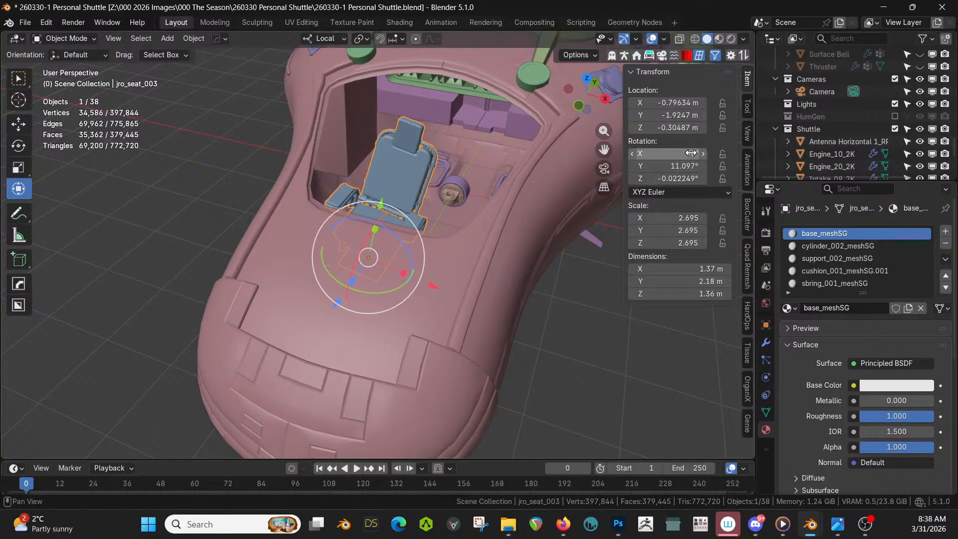
{"action": "left_click", "coordinate": [690, 166]}
{"action": "type", "text": "0"}
{"action": "key", "text": "Return"}
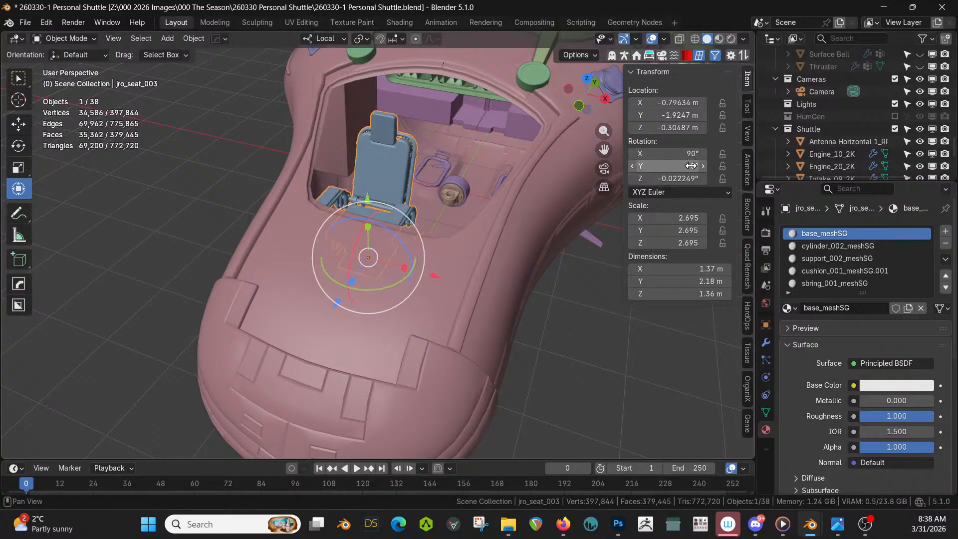
{"action": "middle_click_drag", "start_coordinate": [479, 166], "coordinate": [474, 187]}
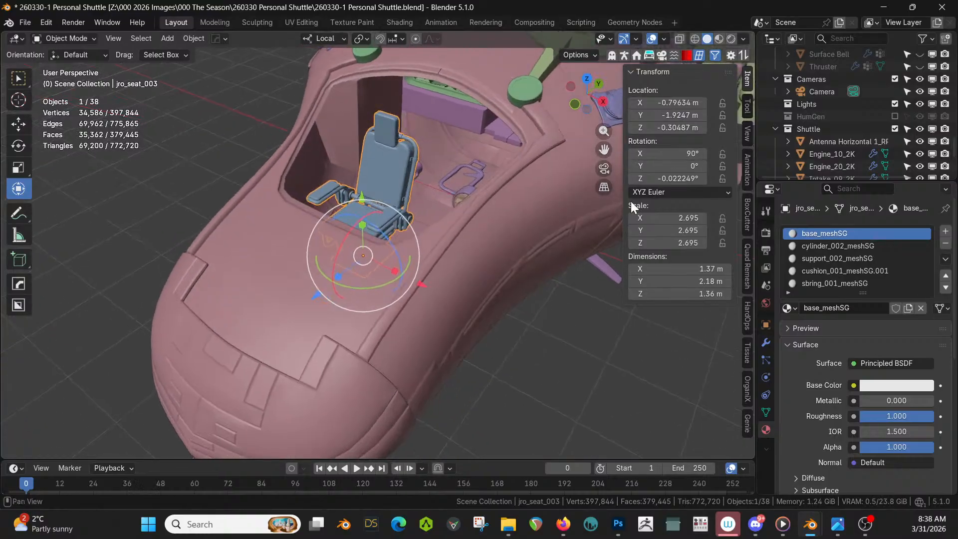
{"action": "left_click", "coordinate": [678, 178]}
{"action": "type", "text": "0"}
{"action": "key", "text": "Return"}
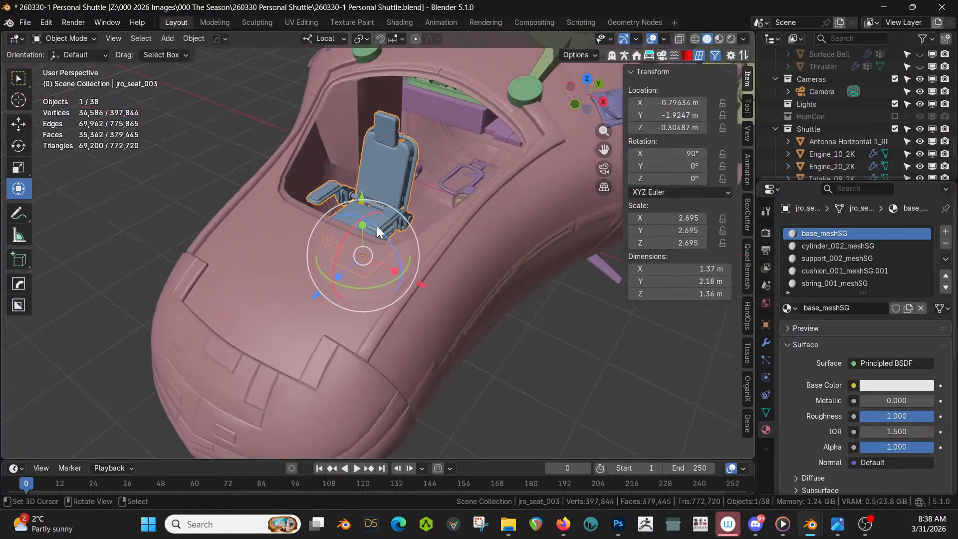
Make a linked duplicate of the seat from the top view and move it about 1.42 m along local X.
{"action": "middle_click_drag", "start_coordinate": [376, 225], "coordinate": [392, 260]}
{"action": "key", "text": "KP_7"}
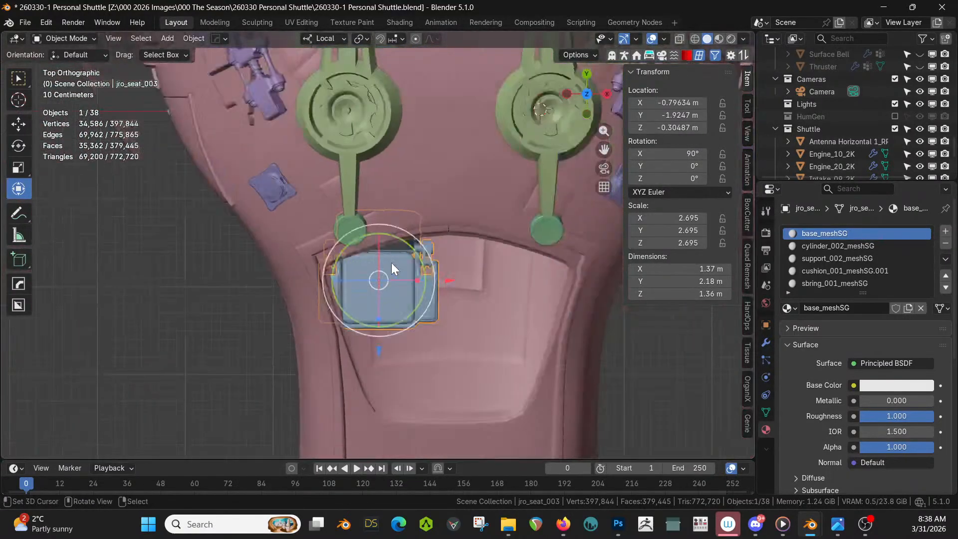
{"action": "key", "text": "alt+d"}
{"action": "key", "text": "Escape"}
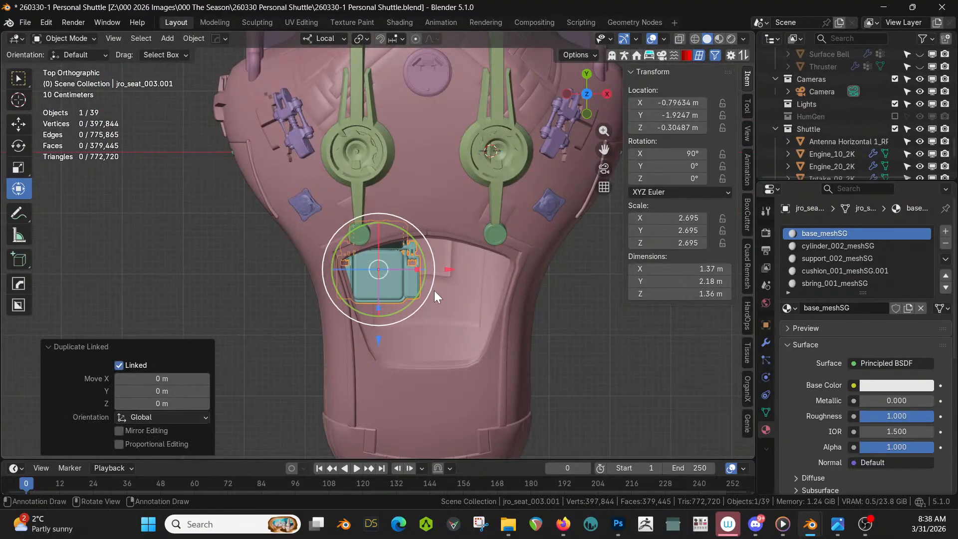
{"action": "left_click_drag", "start_coordinate": [450, 272], "coordinate": [536, 275]}
{"action": "middle_click_drag", "start_coordinate": [536, 275], "coordinate": [520, 223]}
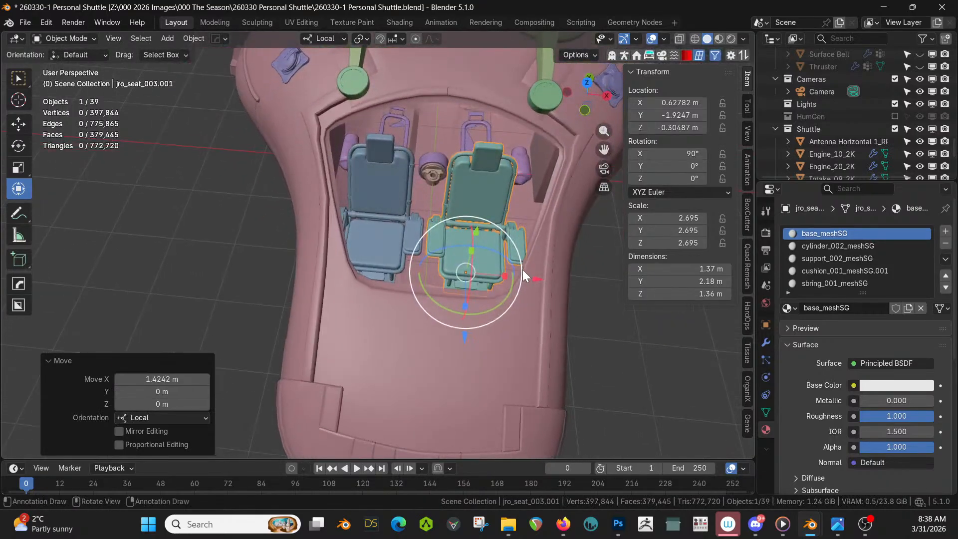
Scale the duplicated seat by about 0.886 and apply its rotation and scale as single-user data.
{"action": "left_click_drag", "start_coordinate": [522, 271], "coordinate": [515, 273]}
{"action": "key", "text": "ctrl+a"}
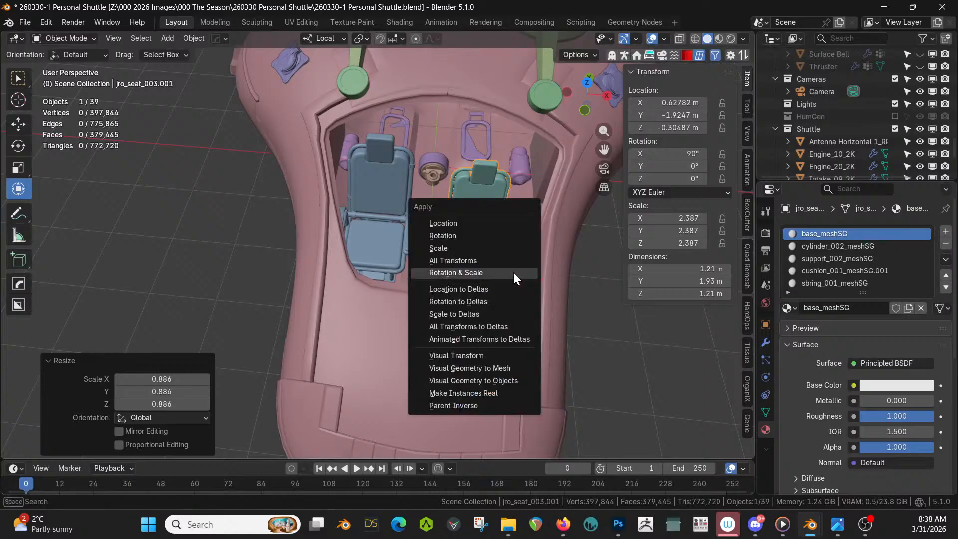
{"action": "left_click", "coordinate": [470, 275]}
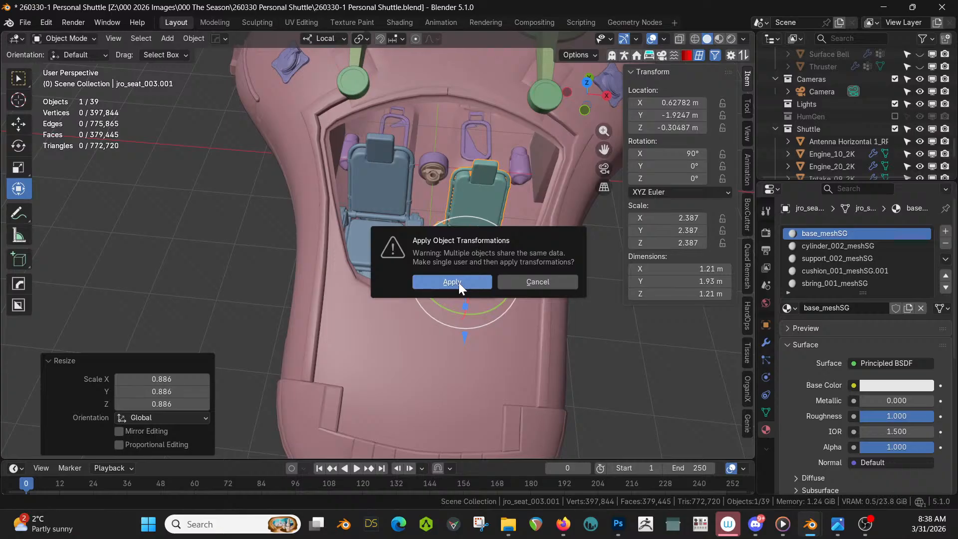
{"action": "left_click", "coordinate": [459, 282]}
Delete the larger original seat and place a linked duplicate of the resized seat in its spot along local X.
{"action": "left_click", "coordinate": [408, 235]}
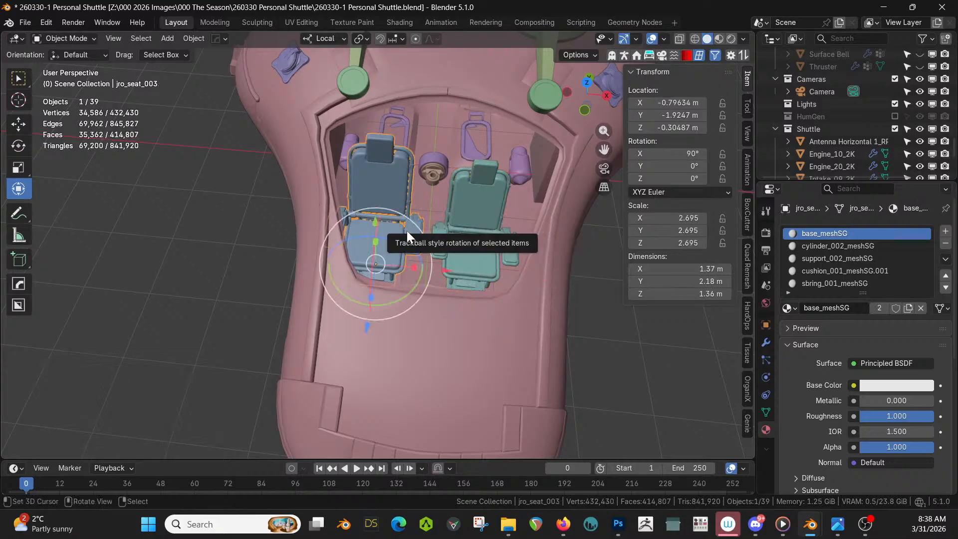
{"action": "key", "text": "Delete"}
{"action": "left_click", "coordinate": [483, 261]}
{"action": "key", "text": "shift+d"}
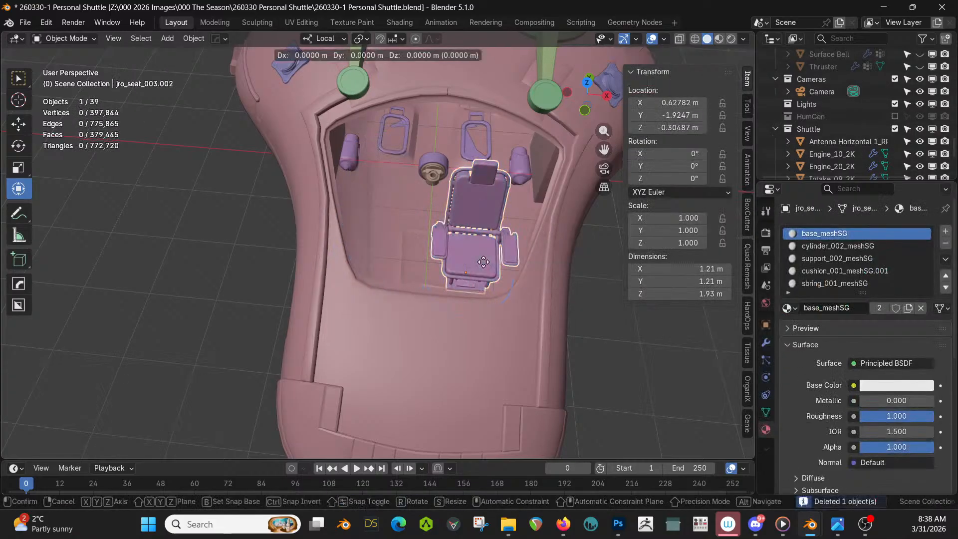
{"action": "key", "text": "x"}
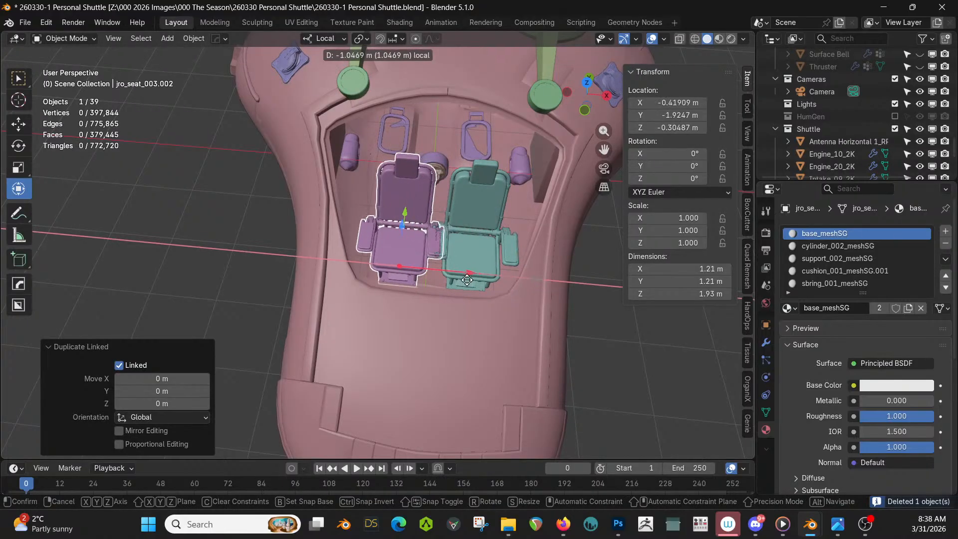
{"action": "left_click", "coordinate": [464, 269]}
Join the two seats into one object and set its X location to 0 m.
{"action": "left_click", "coordinate": [469, 256], "text": "shift"}
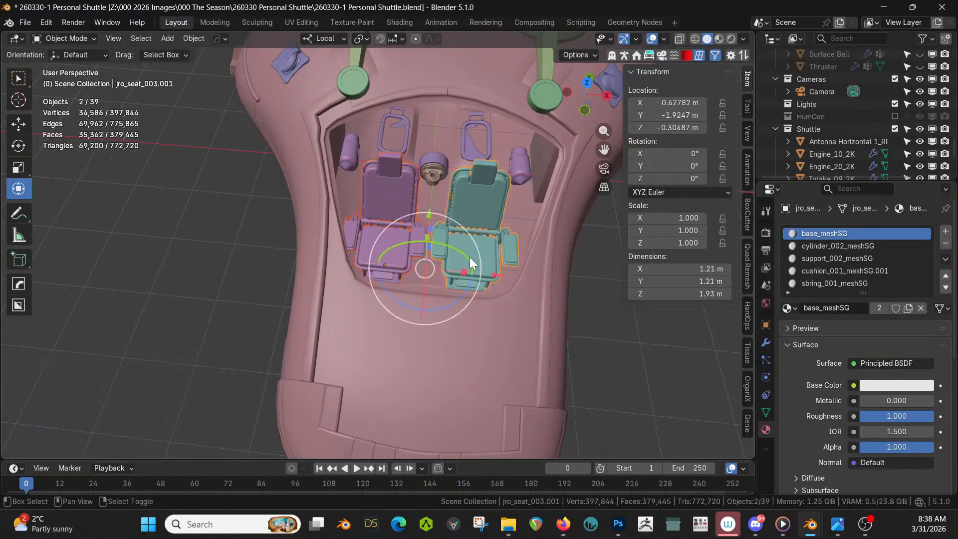
{"action": "key", "text": "ctrl+j"}
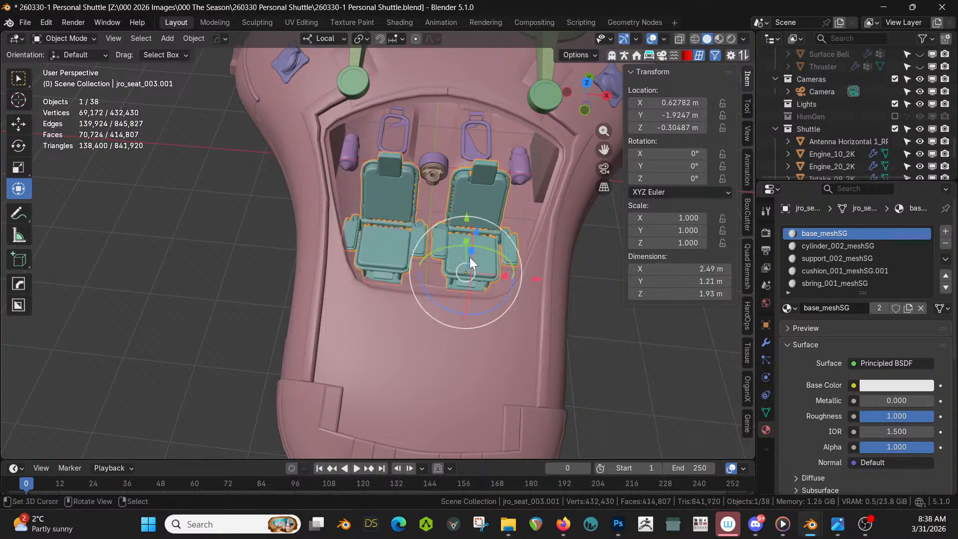
{"action": "left_click", "coordinate": [667, 102]}
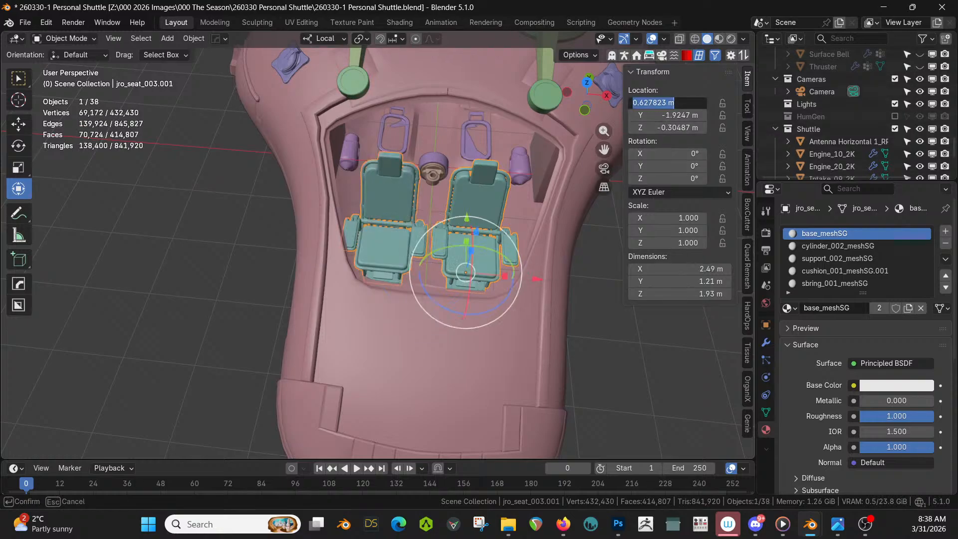
{"action": "type", "text": "0"}
{"action": "key", "text": "Return"}
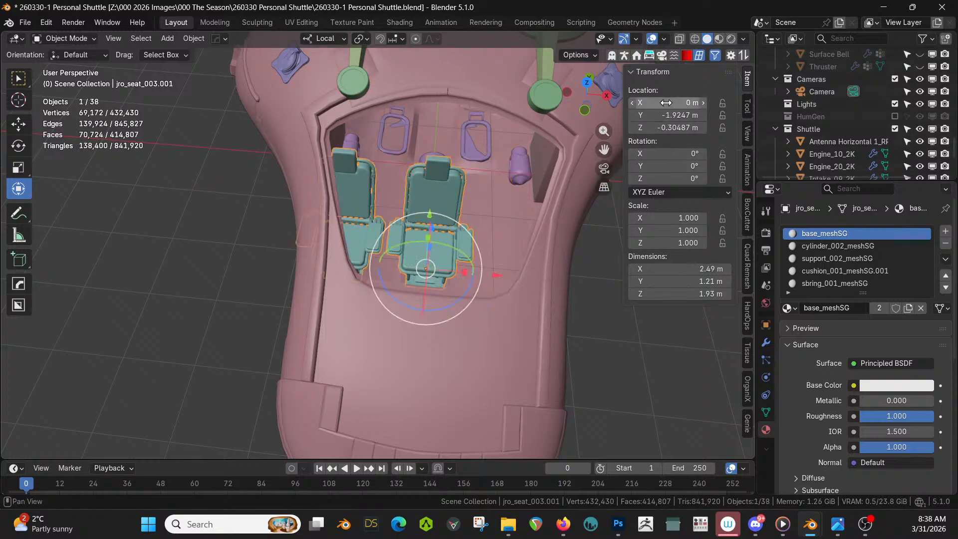
Move the joined seats' origin to their geometry and center the pair at X location 0 m.
{"action": "left_click", "coordinate": [194, 38]}
{"action": "mouse_move", "coordinate": [212, 64]}
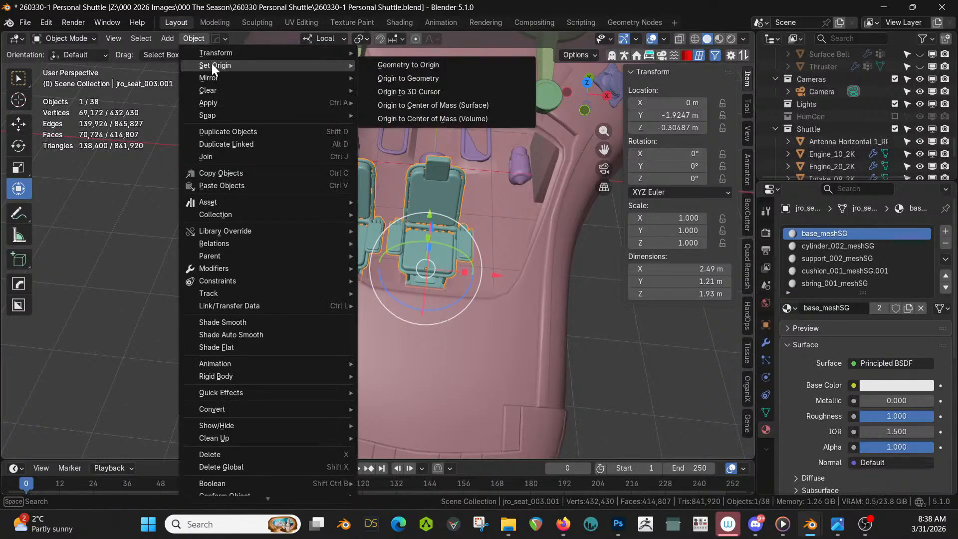
{"action": "left_click", "coordinate": [415, 78]}
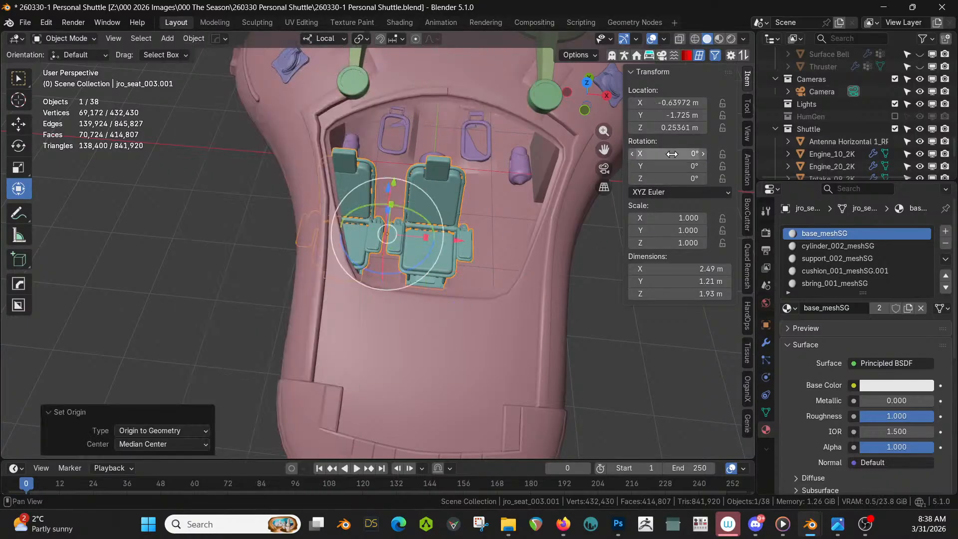
{"action": "left_click", "coordinate": [669, 102]}
{"action": "type", "text": "0"}
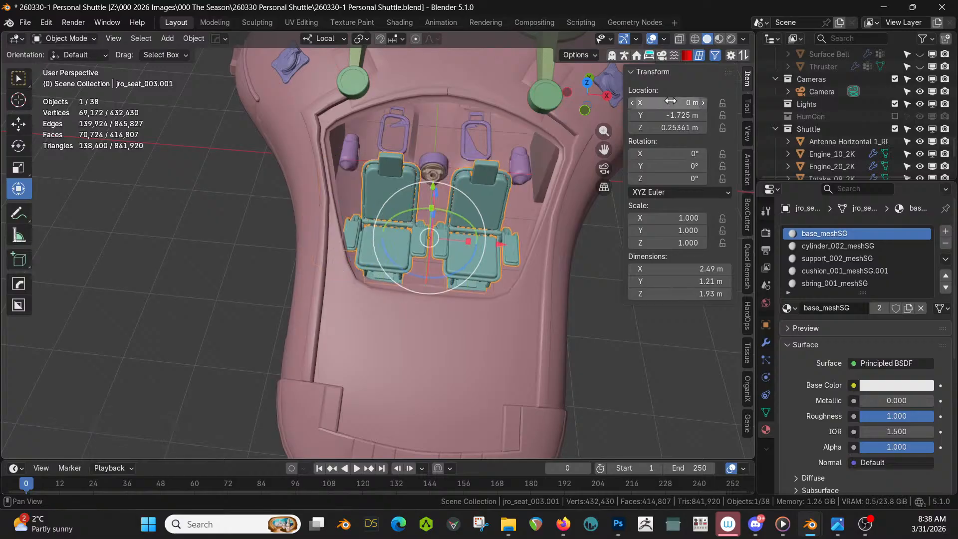
{"action": "key", "text": "Return"}
Raise the joined seats along local Z inside the cockpit.
{"action": "middle_click_drag", "start_coordinate": [558, 231], "coordinate": [450, 193]}
{"action": "key", "text": "g"}
{"action": "key", "text": "z"}
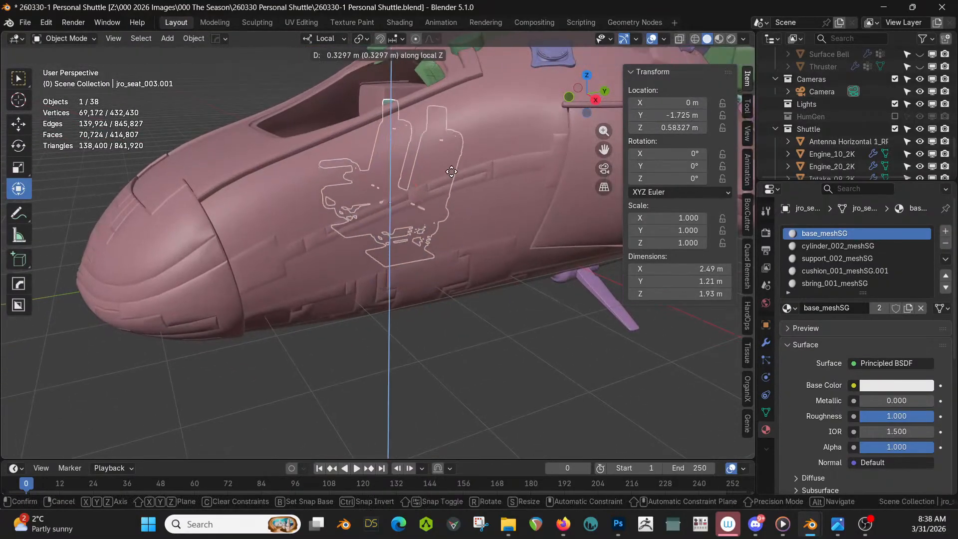
Raise the seats about 0.764 m along local Z into the cockpit and unhide the cockpit window glass.
{"action": "left_click", "coordinate": [453, 142]}
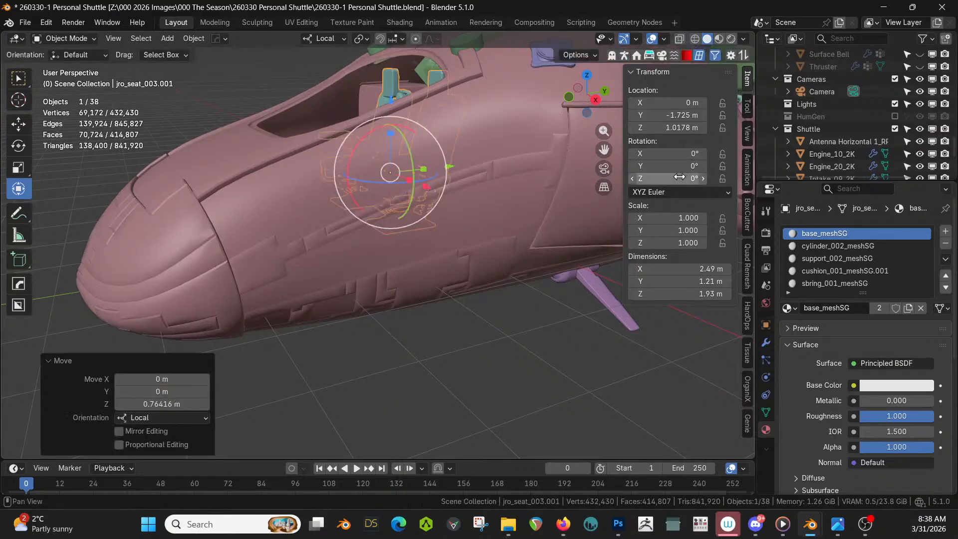
{"action": "scroll", "coordinate": [851, 138], "scroll_direction": "down", "scroll_amount": 3}
{"action": "left_click", "coordinate": [920, 154]}
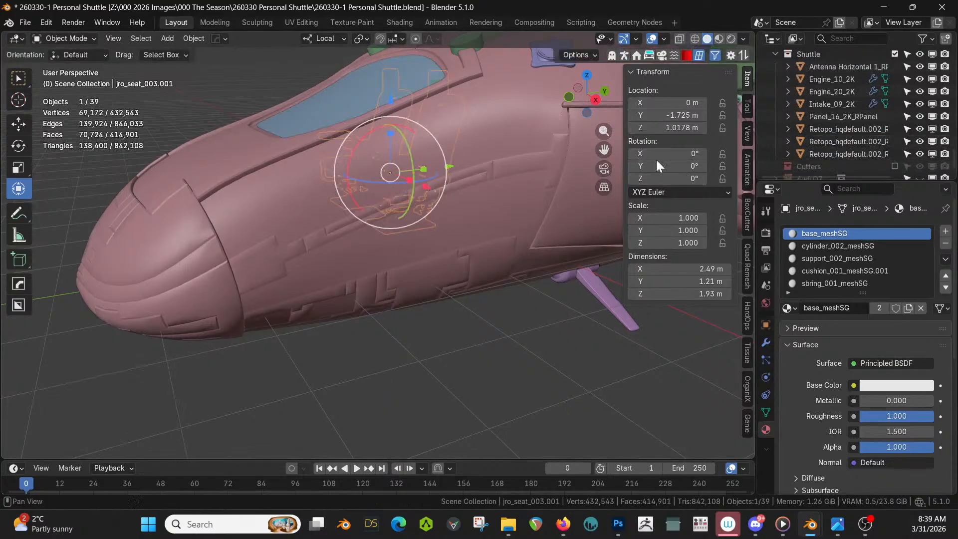
Isolate the pair of seats in local view and orbit to see them from the front side.
{"action": "middle_click_drag", "start_coordinate": [593, 174], "coordinate": [559, 208]}
{"action": "key", "text": "KP_Divide"}
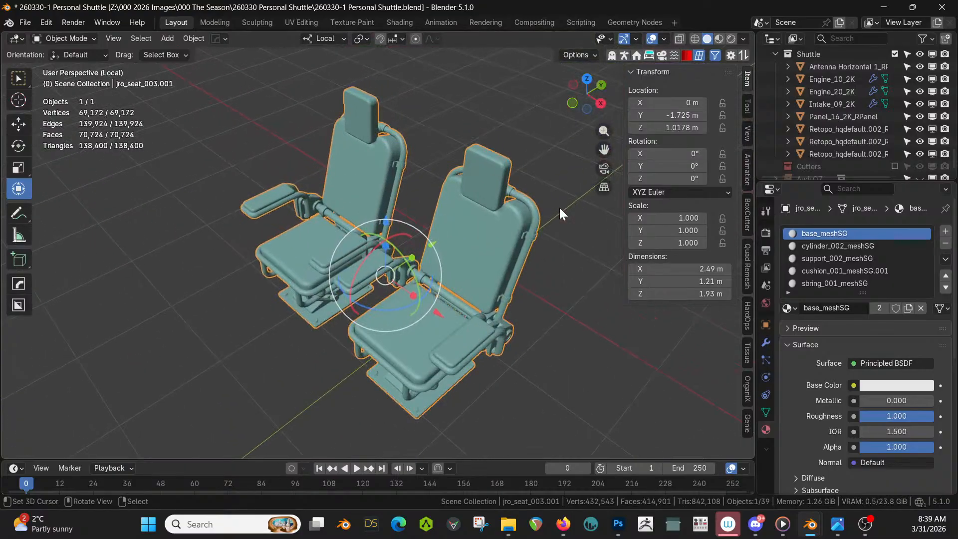
{"action": "middle_click_drag", "start_coordinate": [430, 241], "coordinate": [400, 194]}
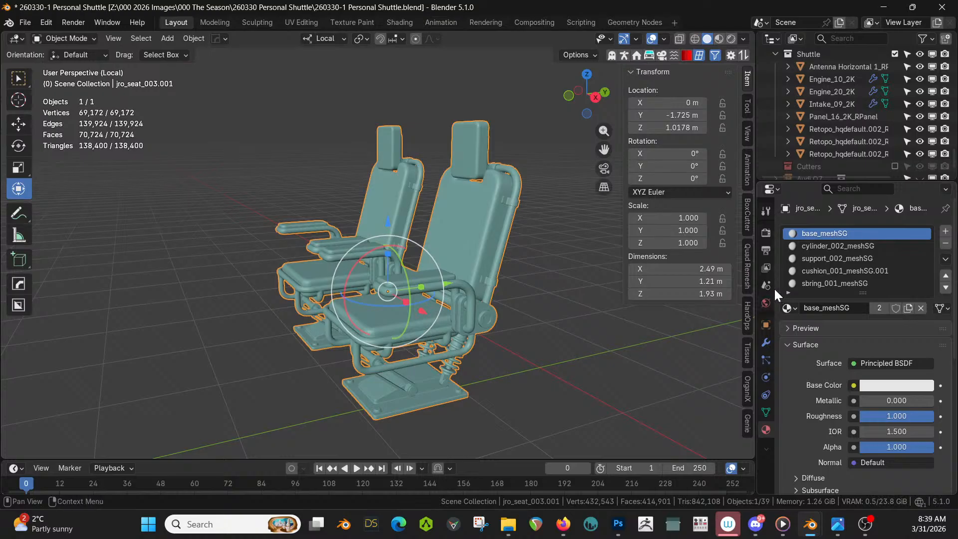
Assign the leather_grey material to the seats' cushion_001_meshSG.001 slot.
{"action": "left_click", "coordinate": [842, 270]}
{"action": "left_click", "coordinate": [788, 308]}
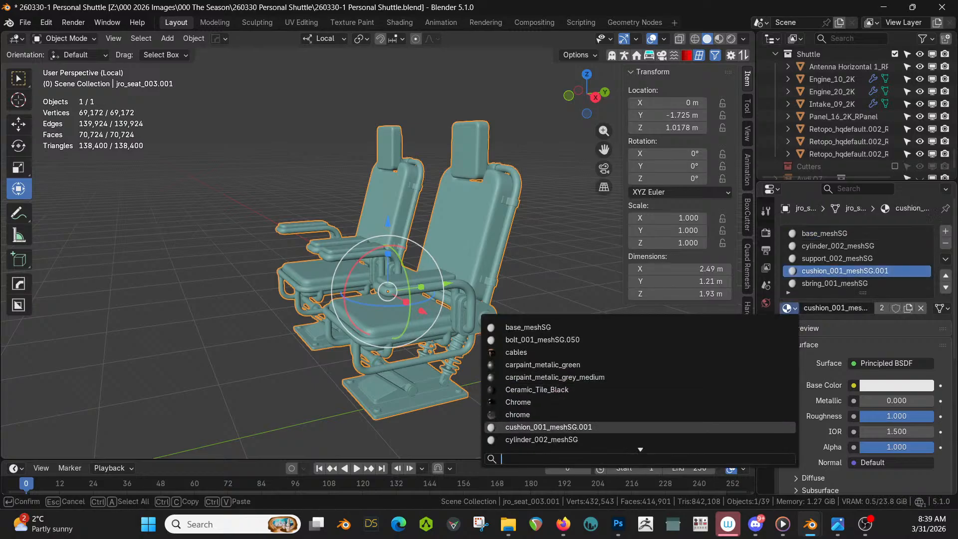
{"action": "scroll", "coordinate": [549, 377], "scroll_direction": "down", "scroll_amount": 15}
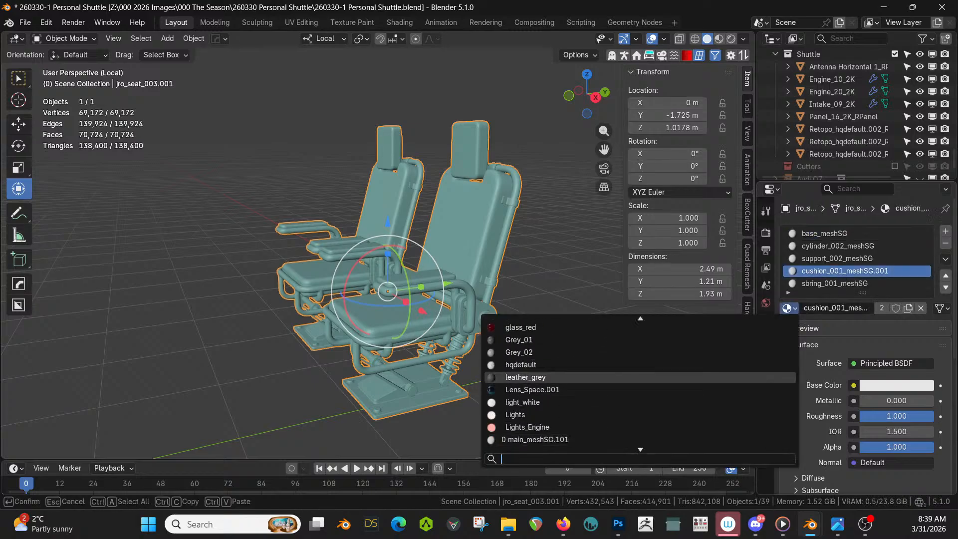
{"action": "left_click", "coordinate": [525, 377]}
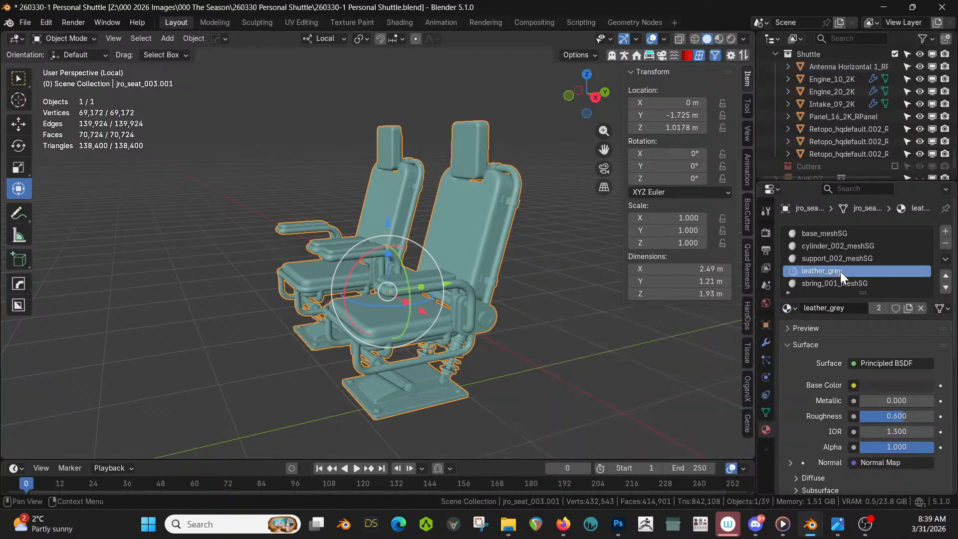
Switch the viewport to rendered shading to preview the seat materials.
{"action": "scroll", "coordinate": [842, 267], "scroll_direction": "down", "scroll_amount": 4}
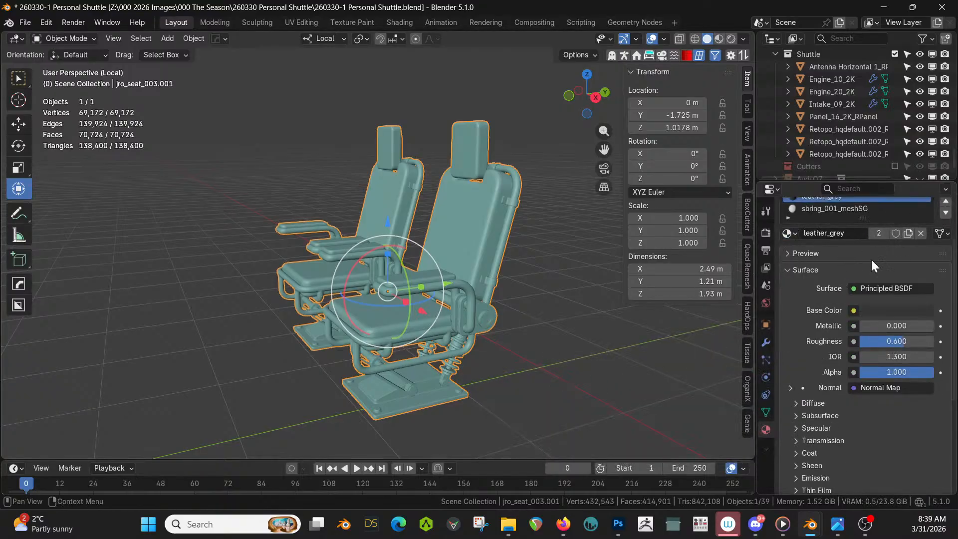
{"action": "scroll", "coordinate": [870, 258], "scroll_direction": "up", "scroll_amount": 4}
{"action": "key", "text": "z"}
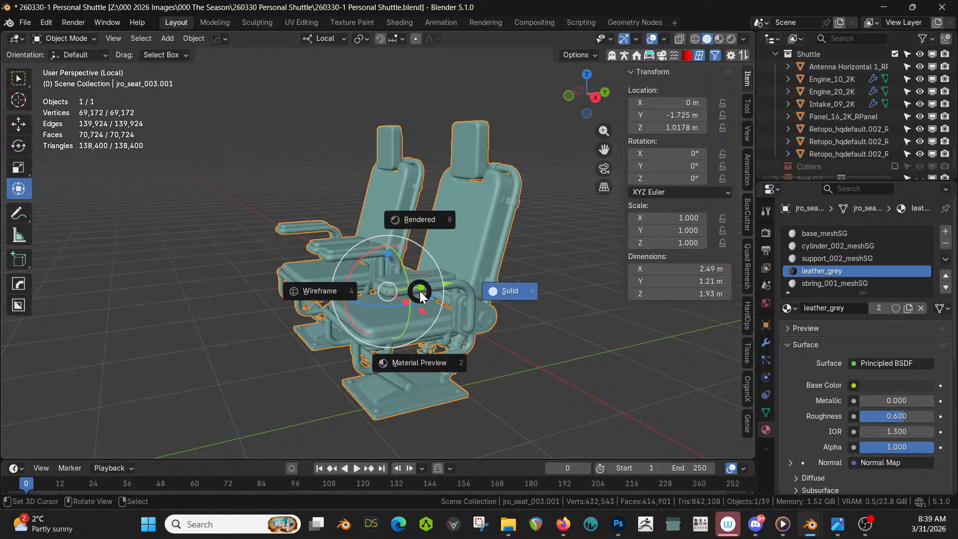
{"action": "key", "text": "8"}
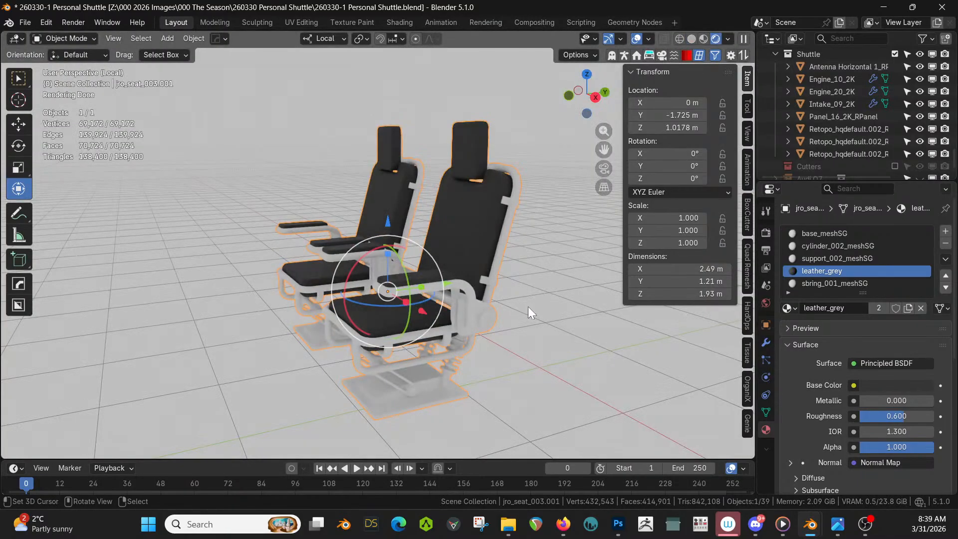
Try the plastic_rough_black material on the seats' base_meshSG slot.
{"action": "left_click", "coordinate": [819, 234]}
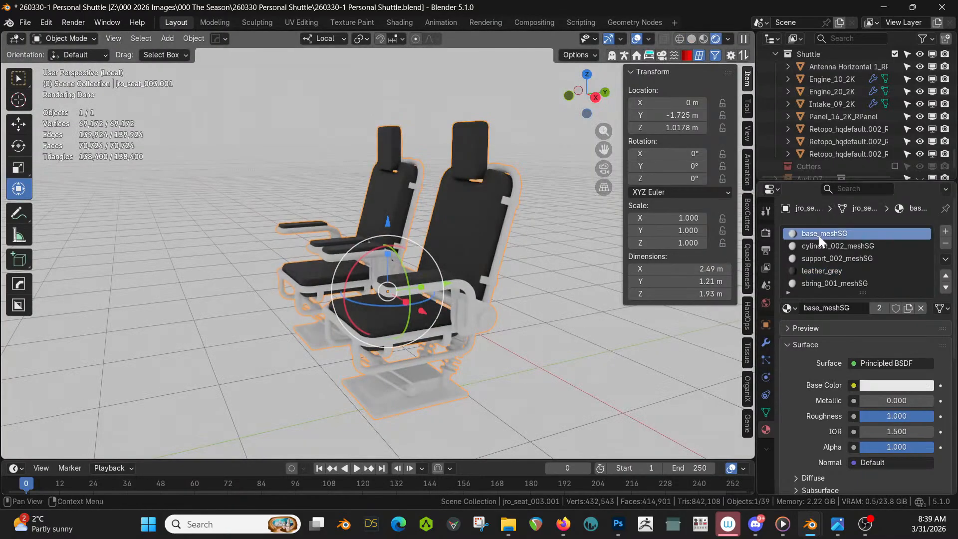
{"action": "left_click", "coordinate": [787, 308]}
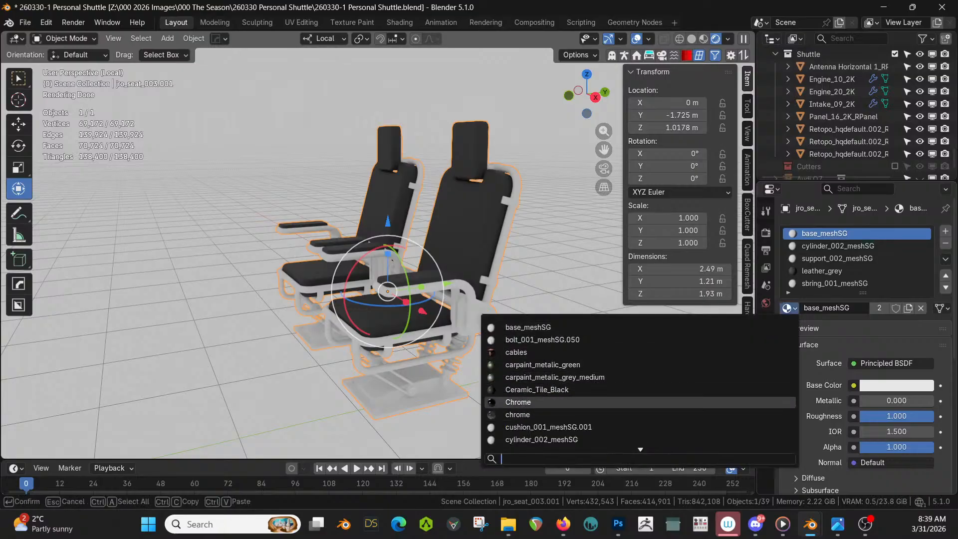
{"action": "key", "text": "Down"}
{"action": "key", "text": "Down"}
{"action": "key", "text": "Down"}
{"action": "key", "text": "Down"}
{"action": "key", "text": "Down"}
{"action": "key", "text": "Down"}
{"action": "key", "text": "Down"}
{"action": "key", "text": "Down"}
{"action": "key", "text": "Down"}
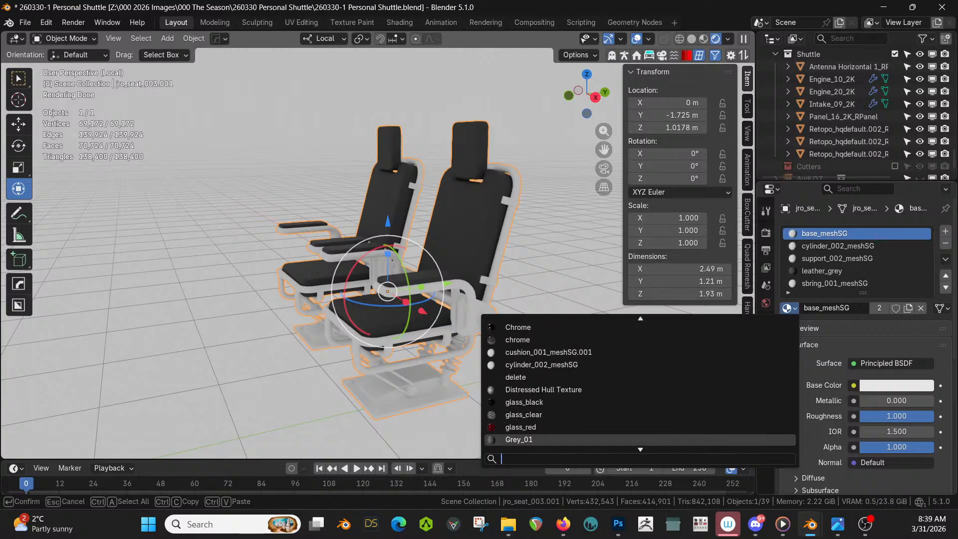
{"action": "key", "text": "Down"}
{"action": "key", "text": "Down"}
{"action": "key", "text": "Down"}
{"action": "key", "text": "Down"}
{"action": "key", "text": "Down"}
{"action": "key", "text": "Down"}
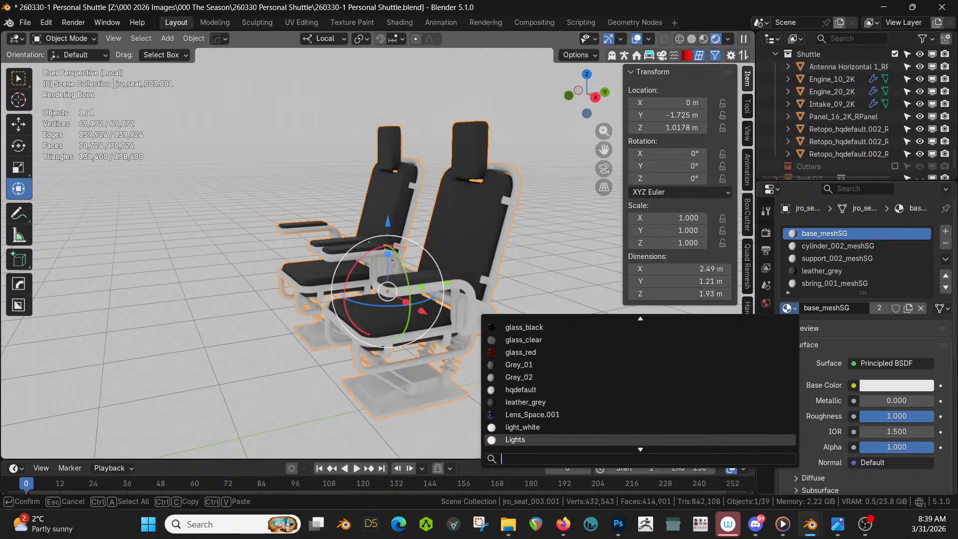
{"action": "key", "text": "Down"}
{"action": "key", "text": "Down"}
{"action": "key", "text": "Down"}
{"action": "key", "text": "Down"}
{"action": "key", "text": "Down"}
{"action": "key", "text": "Down"}
{"action": "key", "text": "Down"}
{"action": "key", "text": "Down"}
{"action": "key", "text": "Down"}
{"action": "key", "text": "Down"}
{"action": "key", "text": "Down"}
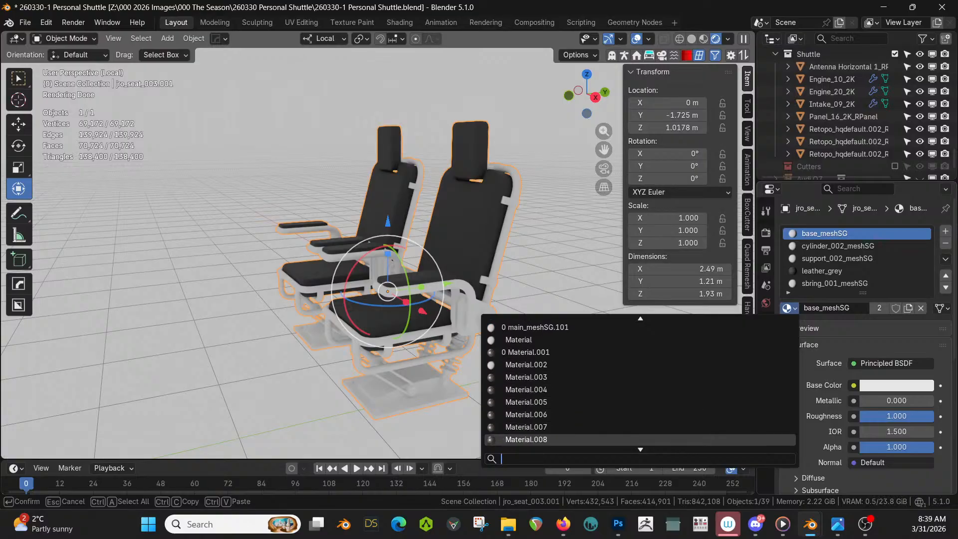
{"action": "key", "text": "Down"}
{"action": "key", "text": "Down"}
{"action": "key", "text": "Down"}
{"action": "key", "text": "Down"}
{"action": "key", "text": "Down"}
{"action": "key", "text": "Down"}
{"action": "key", "text": "Down"}
{"action": "key", "text": "Down"}
{"action": "key", "text": "Down"}
{"action": "key", "text": "Down"}
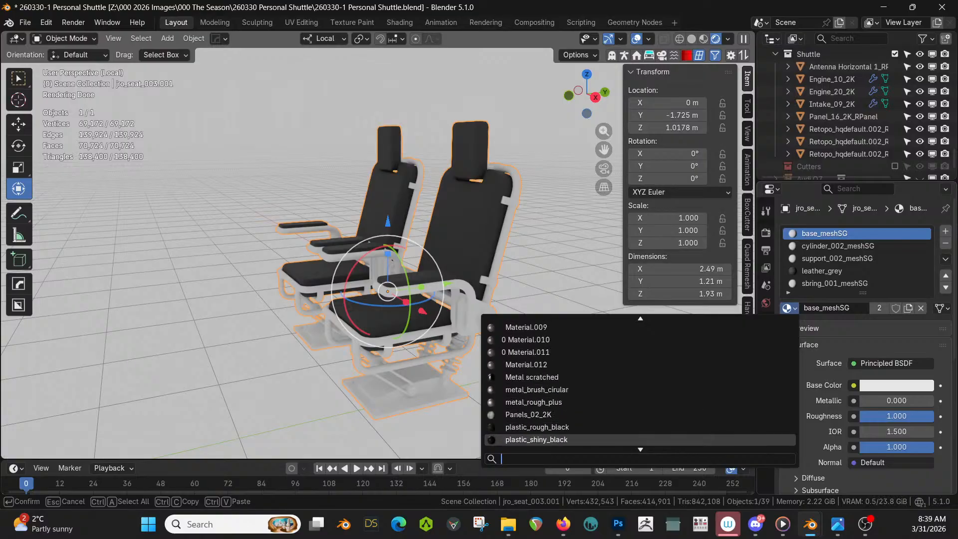
{"action": "key", "text": "Up"}
{"action": "key", "text": "Up"}
{"action": "key", "text": "Up"}
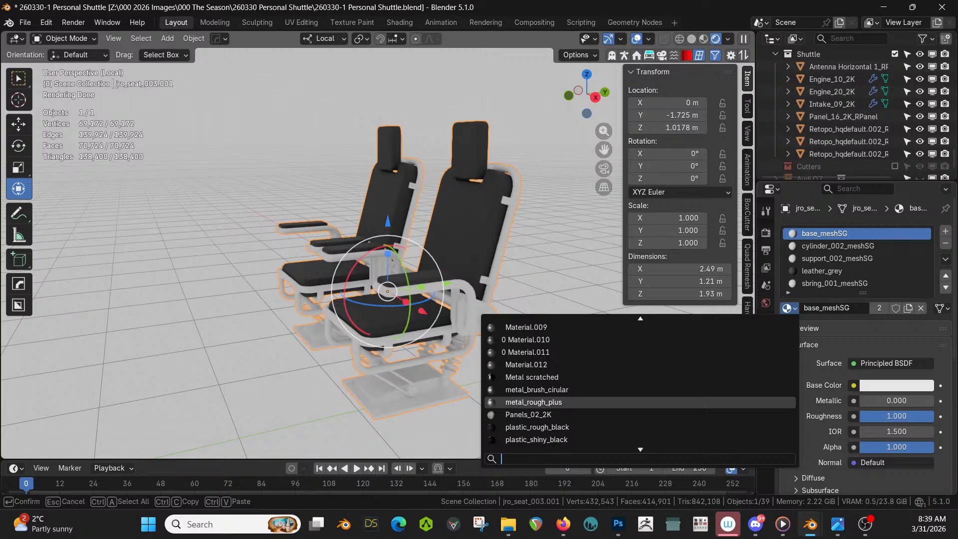
{"action": "key", "text": "Down"}
{"action": "key", "text": "Down"}
{"action": "key", "text": "Down"}
{"action": "key", "text": "Up"}
{"action": "key", "text": "Up"}
{"action": "key", "text": "Down"}
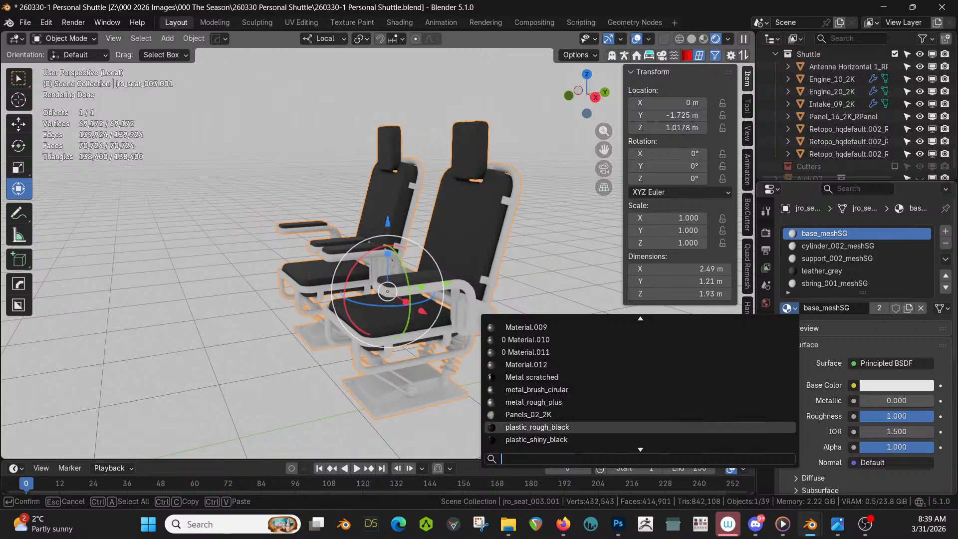
{"action": "left_click", "coordinate": [548, 431]}
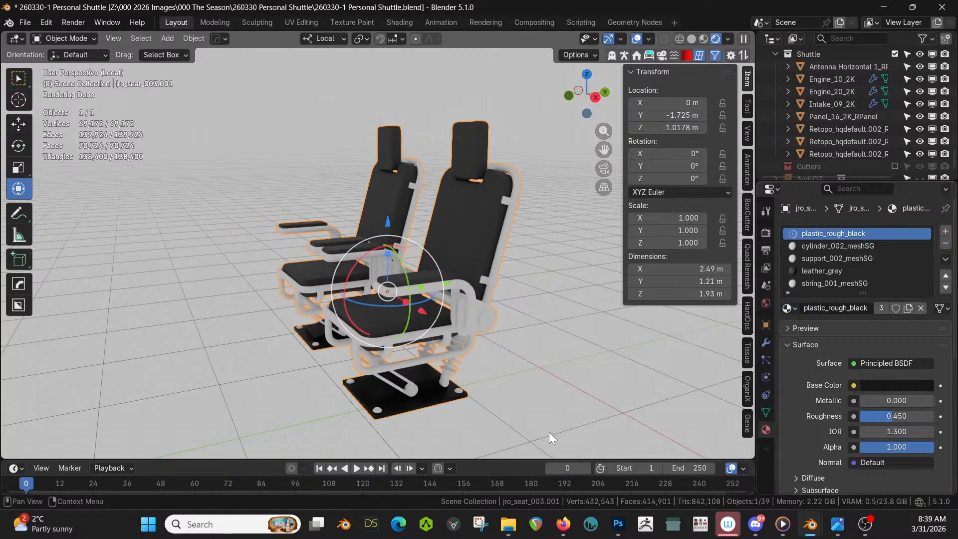
Replace the seat base plates' material with metal_brush_cirular.
{"action": "left_click", "coordinate": [790, 307]}
{"action": "key", "text": "Up"}
{"action": "key", "text": "Up"}
{"action": "key", "text": "Up"}
{"action": "key", "text": "Up"}
{"action": "key", "text": "Down"}
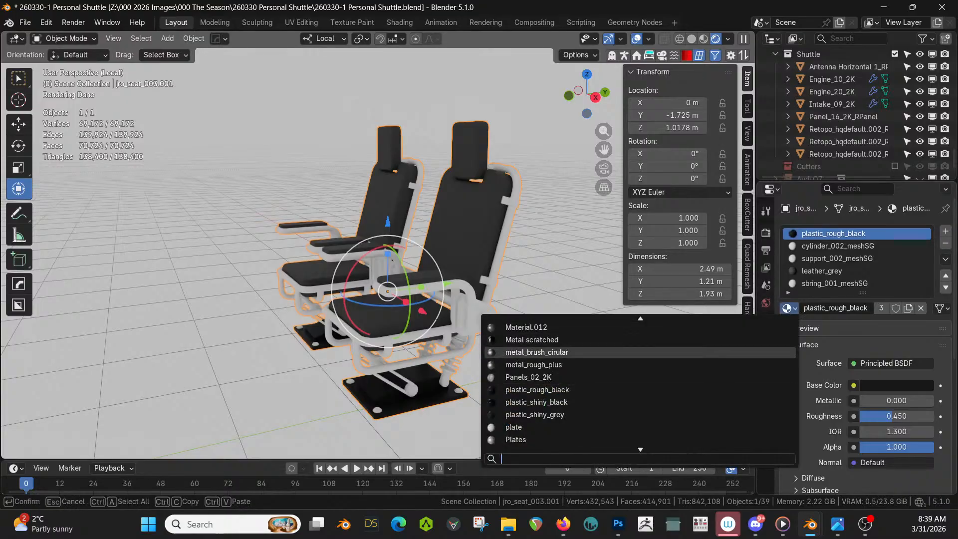
{"action": "left_click", "coordinate": [604, 354]}
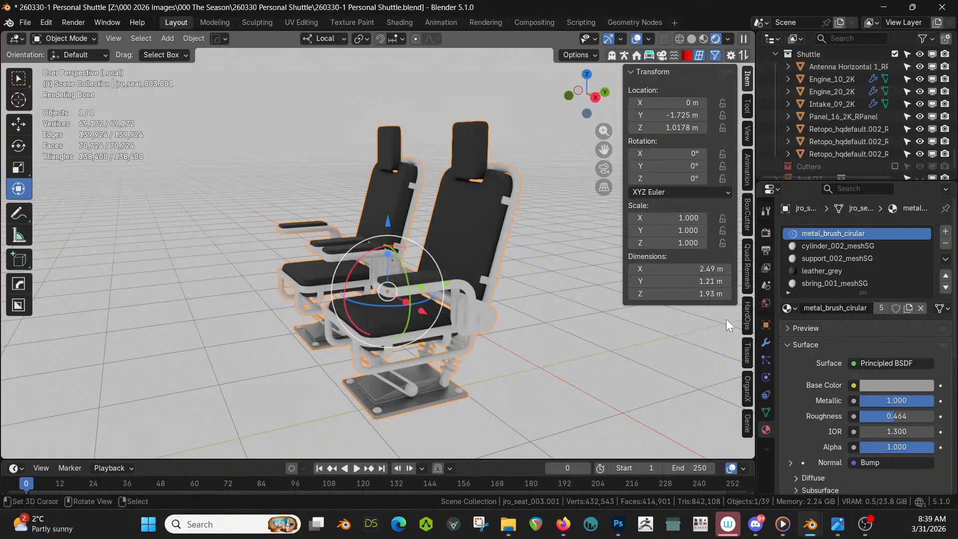
Assign the carpaint_metalic_green material to the seat frames' cylinder_002_meshSG slot.
{"action": "left_click", "coordinate": [832, 245]}
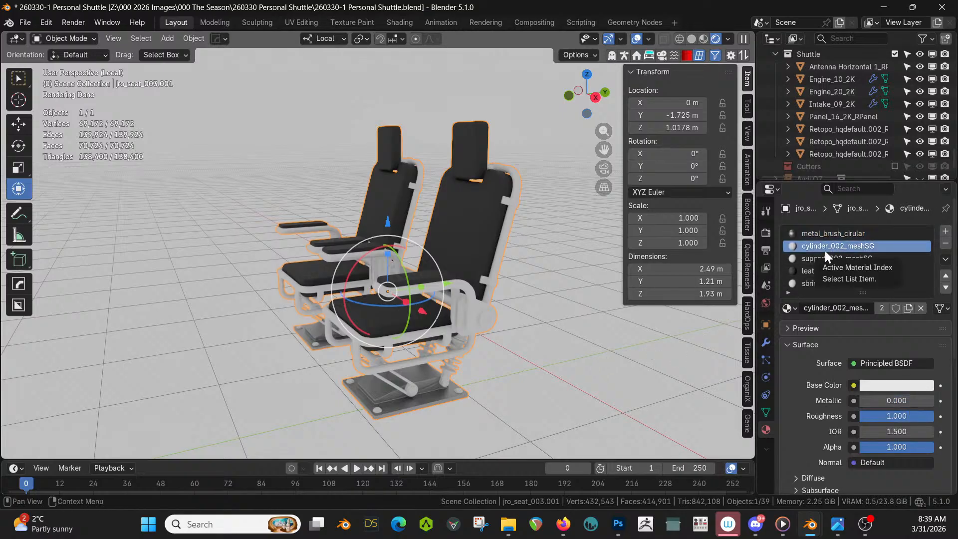
{"action": "left_click", "coordinate": [787, 308]}
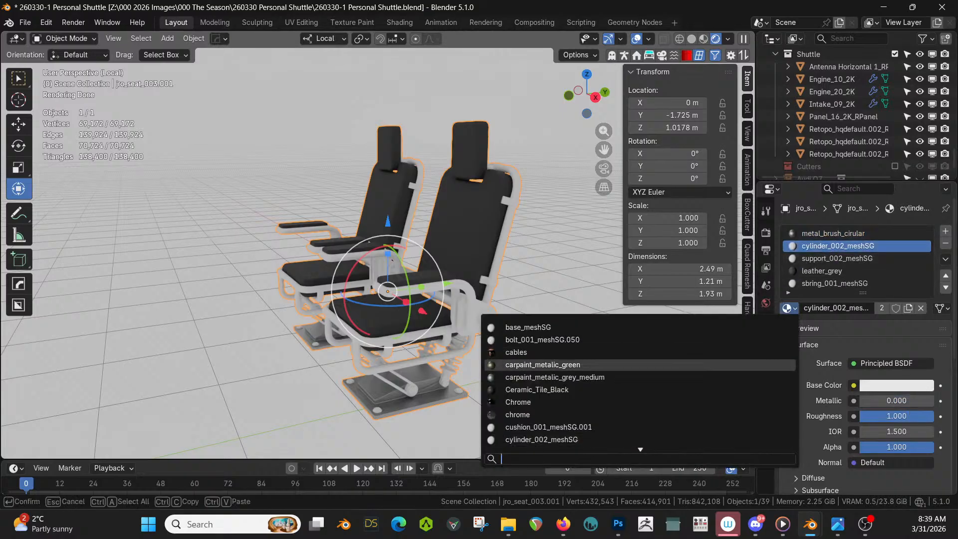
{"action": "left_click", "coordinate": [562, 364]}
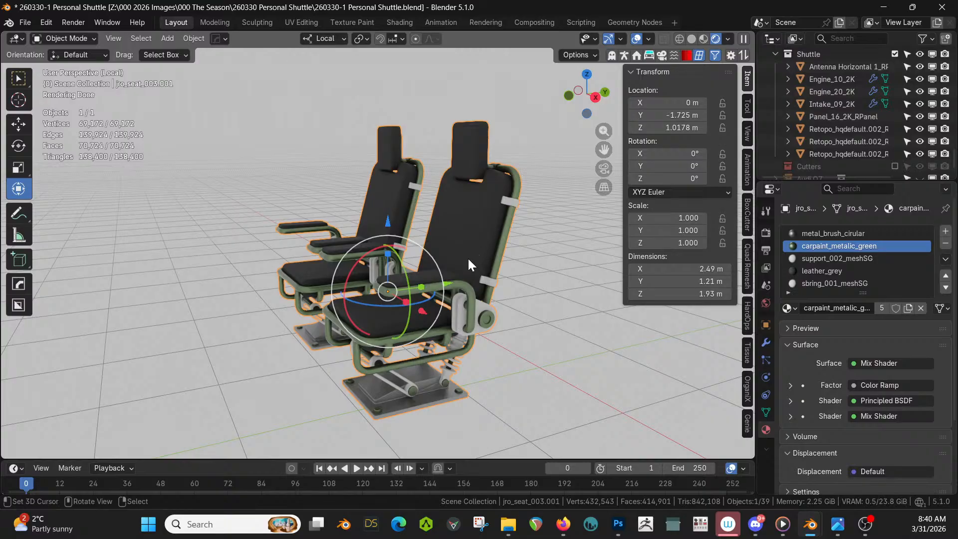
Assign the plastic_shiny_black material to the seats' support_002_meshSG slot.
{"action": "left_click", "coordinate": [836, 258]}
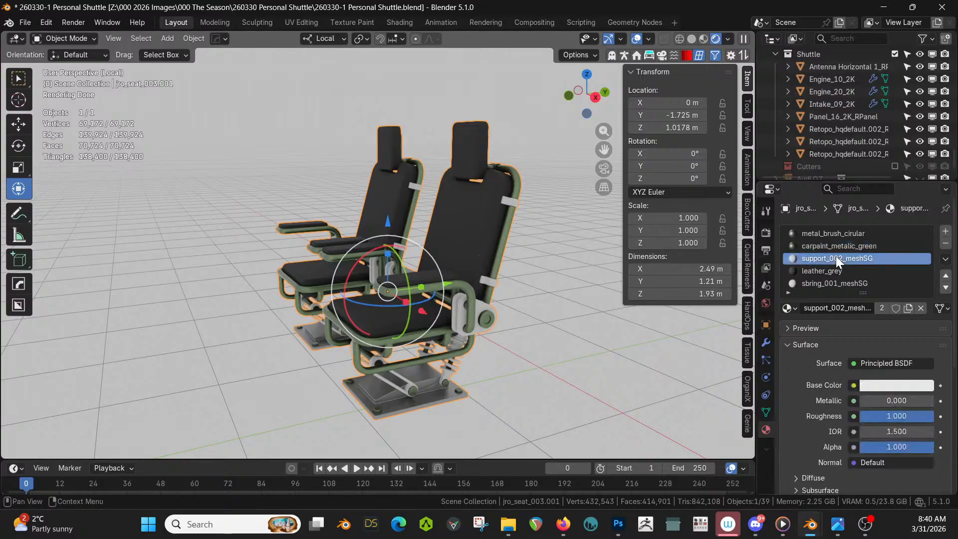
{"action": "left_click", "coordinate": [788, 309]}
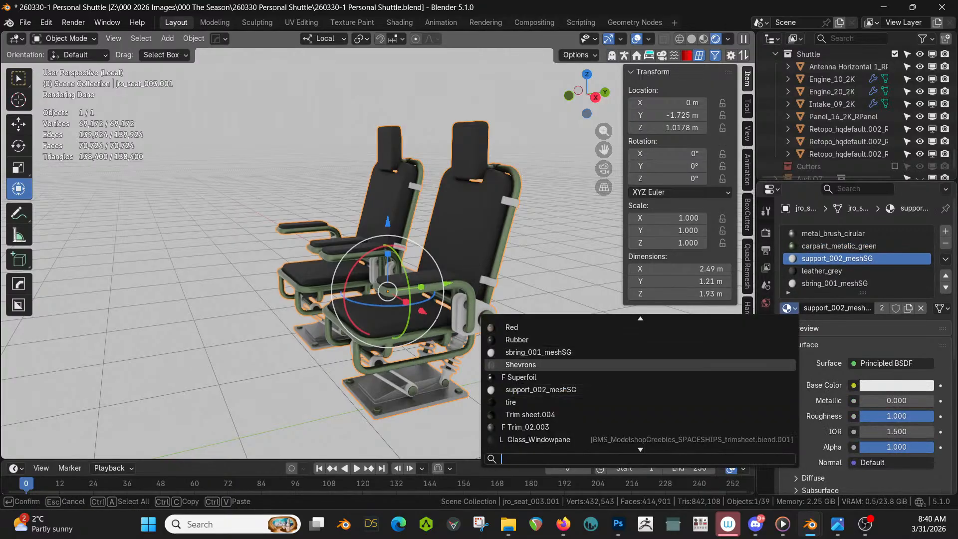
{"action": "key", "text": "Up"}
{"action": "key", "text": "Up"}
{"action": "key", "text": "Up"}
{"action": "key", "text": "Up"}
{"action": "key", "text": "Up"}
{"action": "key", "text": "Up"}
{"action": "key", "text": "Up"}
{"action": "key", "text": "Up"}
{"action": "key", "text": "Up"}
{"action": "key", "text": "Up"}
{"action": "key", "text": "Up"}
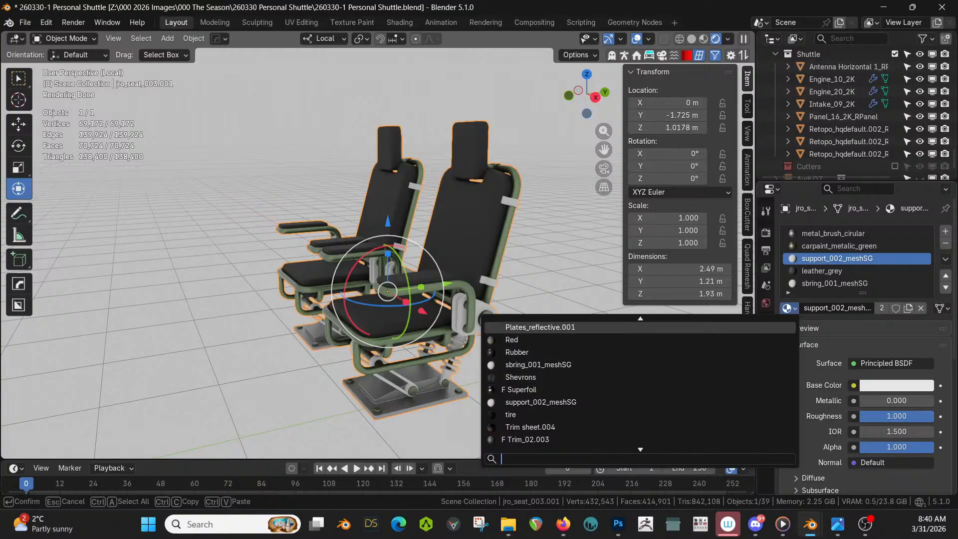
{"action": "key", "text": "Up"}
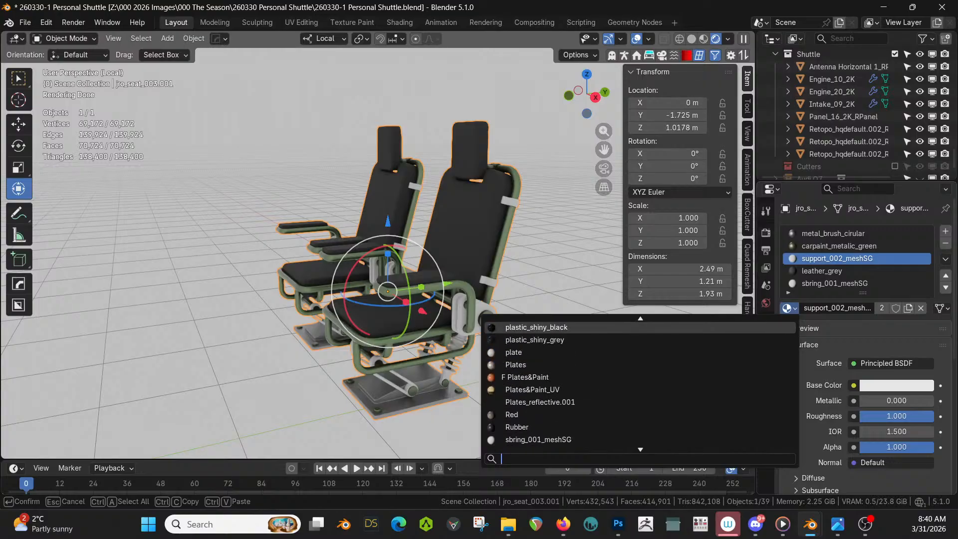
{"action": "left_click", "coordinate": [562, 328]}
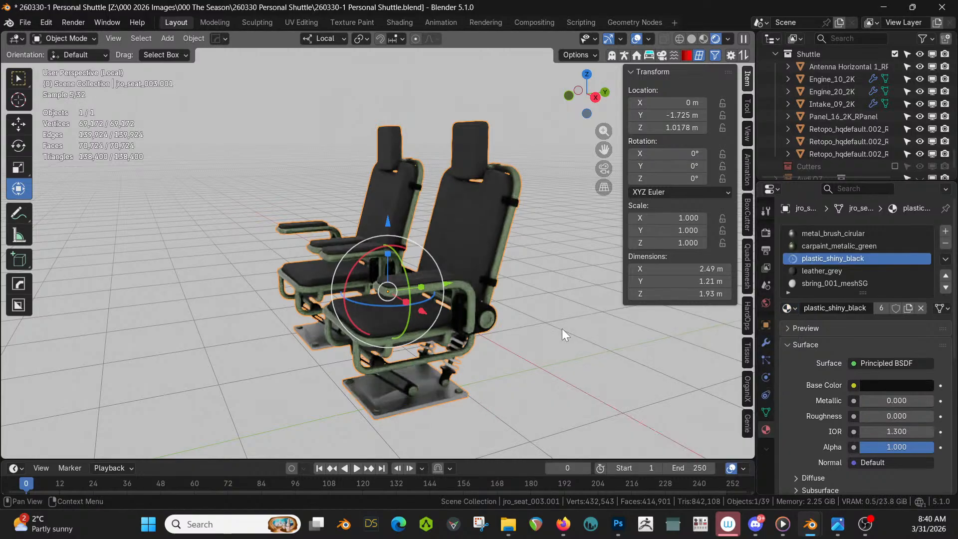
Find the Distressed Hull Texture material by searching "dis" and assign it to the seats' sbring_001_meshSG slot.
{"action": "left_click", "coordinate": [834, 283]}
{"action": "left_click", "coordinate": [789, 309]}
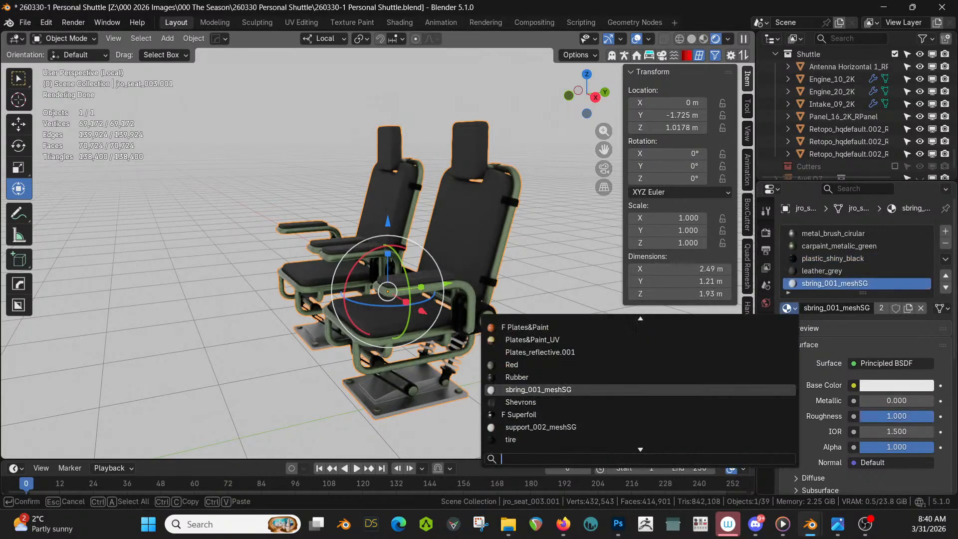
{"action": "type", "text": "dis"}
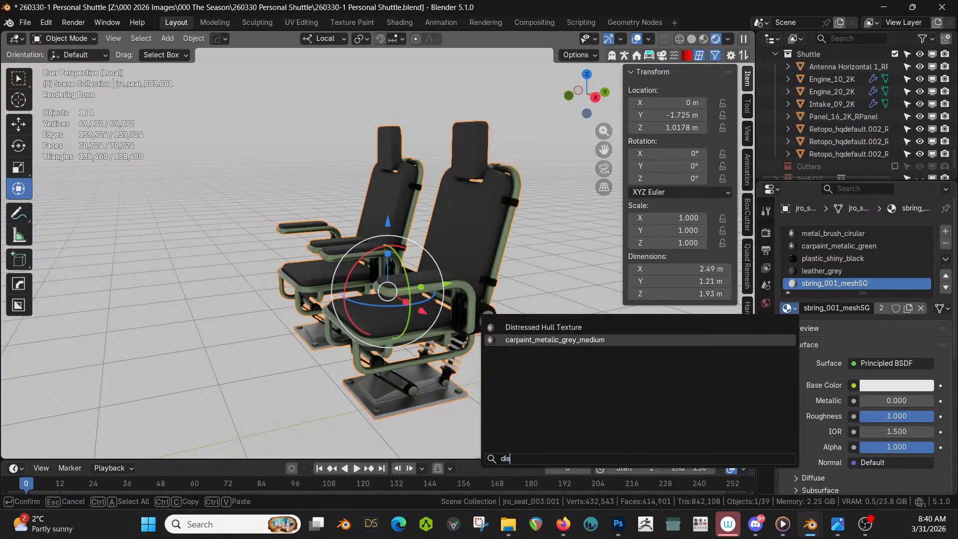
{"action": "left_click", "coordinate": [567, 326]}
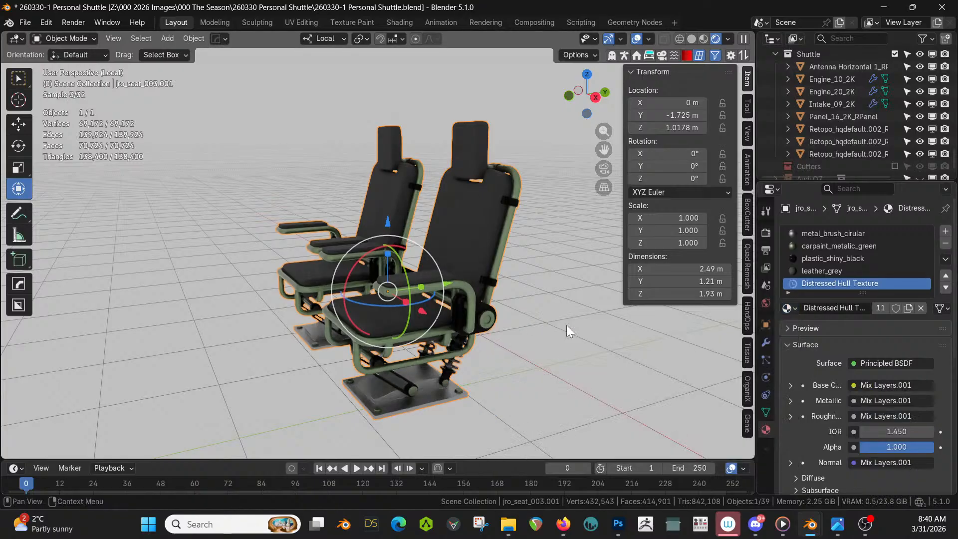
Return from local view to the full shuttle scene with the seats deselected, and save the file.
{"action": "left_click_drag", "start_coordinate": [385, 250], "coordinate": [378, 247]}
{"action": "middle_click_drag", "start_coordinate": [378, 247], "coordinate": [452, 301]}
{"action": "key", "text": "KP_Divide"}
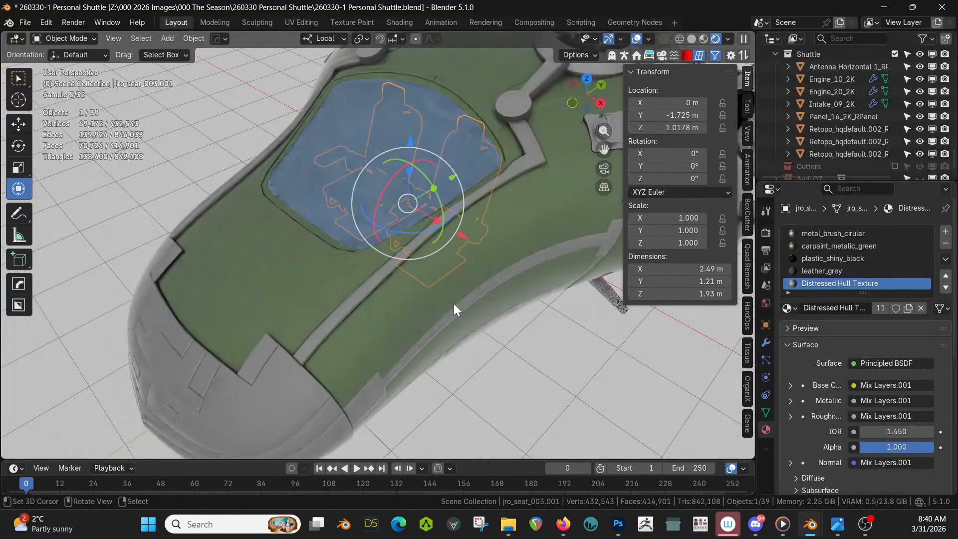
{"action": "left_click", "coordinate": [194, 127]}
{"action": "middle_click_drag", "start_coordinate": [194, 127], "coordinate": [322, 214]}
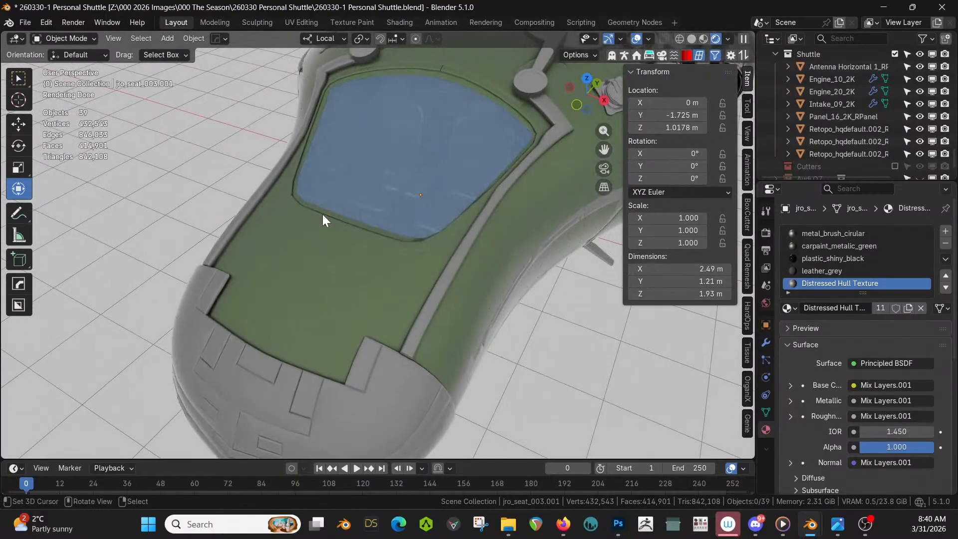
{"action": "key", "text": "ctrl+s"}
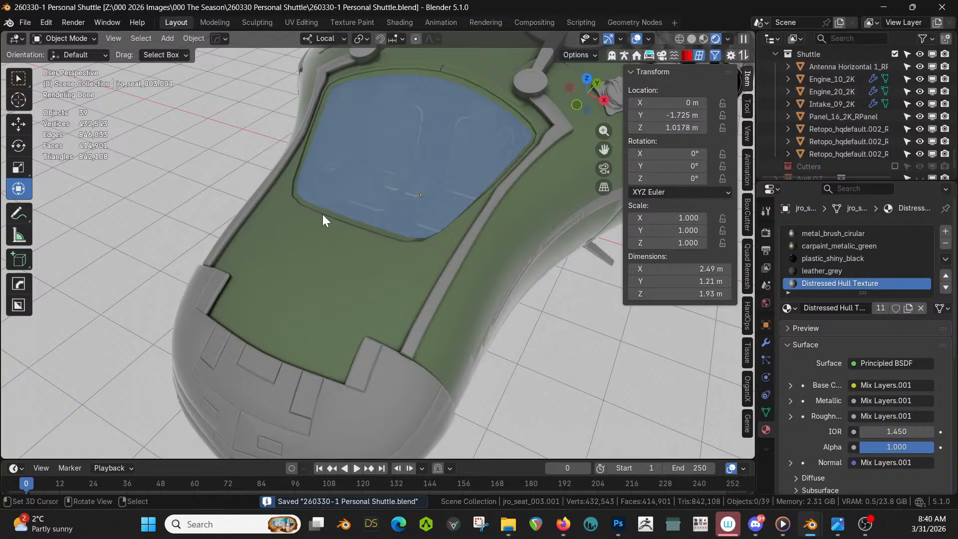
Look through the collections and objects in the scene hierarchy for the parts belonging to the shuttle.
{"action": "scroll", "coordinate": [858, 116], "scroll_direction": "down", "scroll_amount": 2}
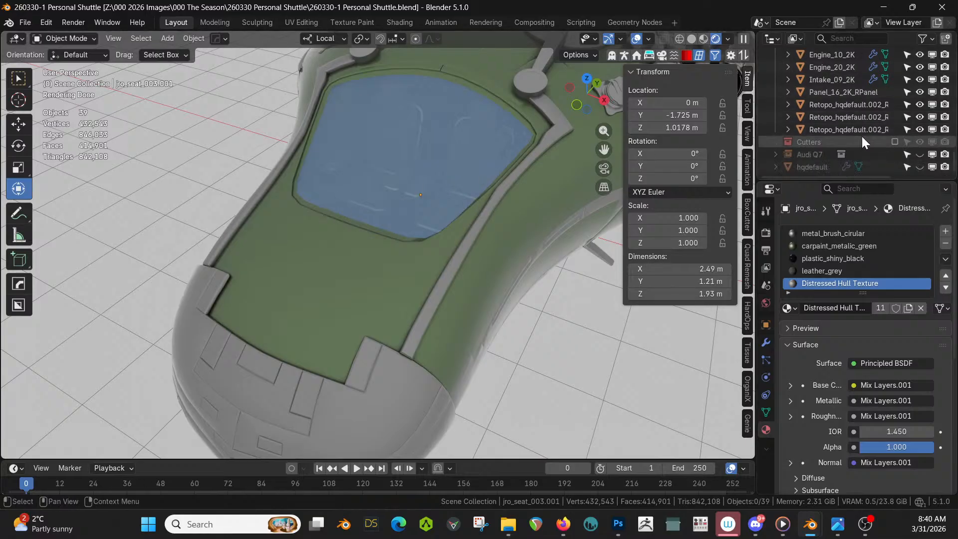
{"action": "scroll", "coordinate": [863, 134], "scroll_direction": "up", "scroll_amount": 6}
{"action": "scroll", "coordinate": [863, 132], "scroll_direction": "up", "scroll_amount": 6}
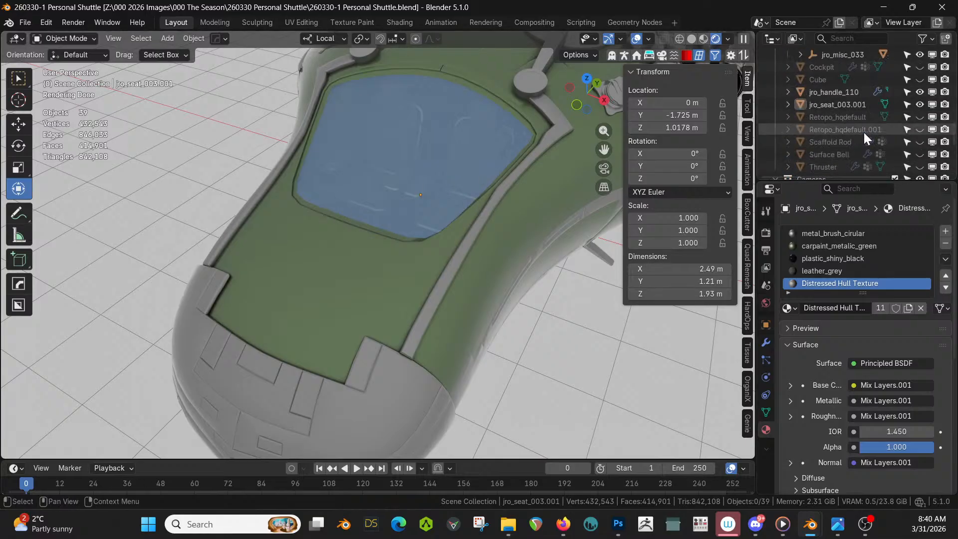
{"action": "scroll", "coordinate": [863, 133], "scroll_direction": "up", "scroll_amount": 2}
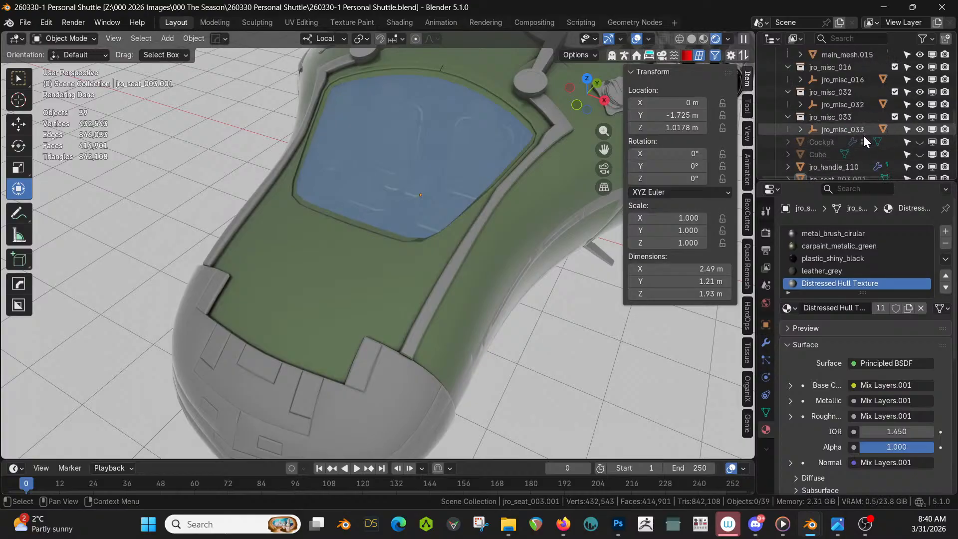
{"action": "scroll", "coordinate": [621, 178], "scroll_direction": "down", "scroll_amount": 5}
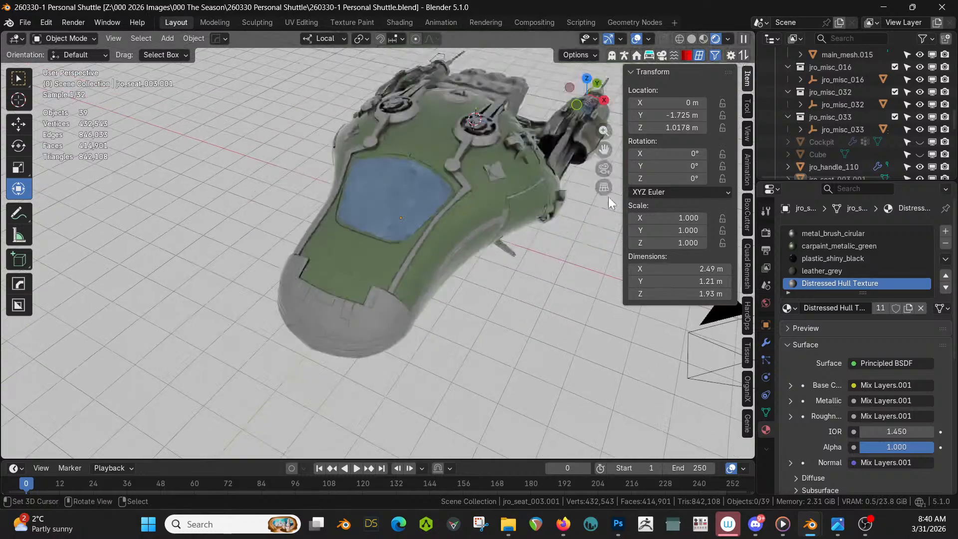
{"action": "scroll", "coordinate": [843, 128], "scroll_direction": "up", "scroll_amount": 5}
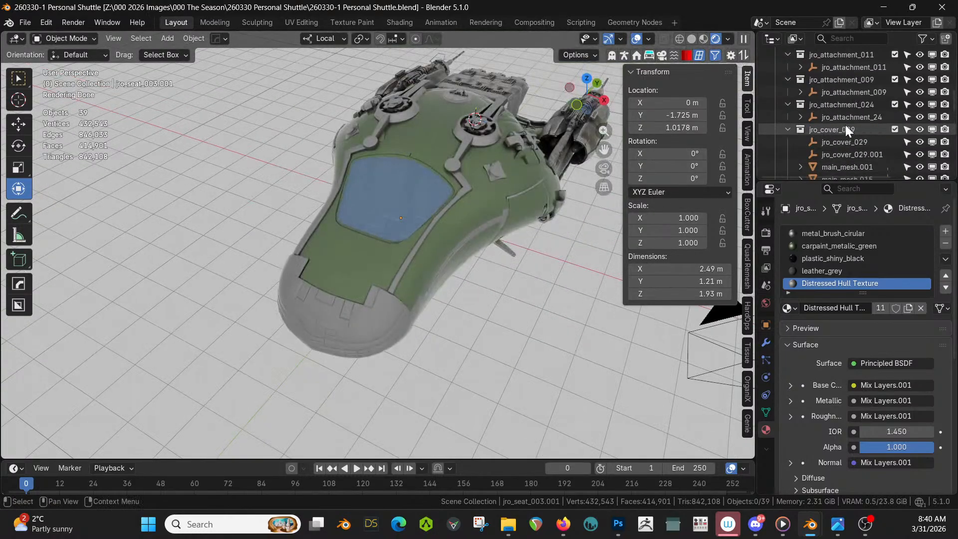
{"action": "scroll", "coordinate": [845, 125], "scroll_direction": "up", "scroll_amount": 6}
{"action": "scroll", "coordinate": [845, 124], "scroll_direction": "down", "scroll_amount": 2}
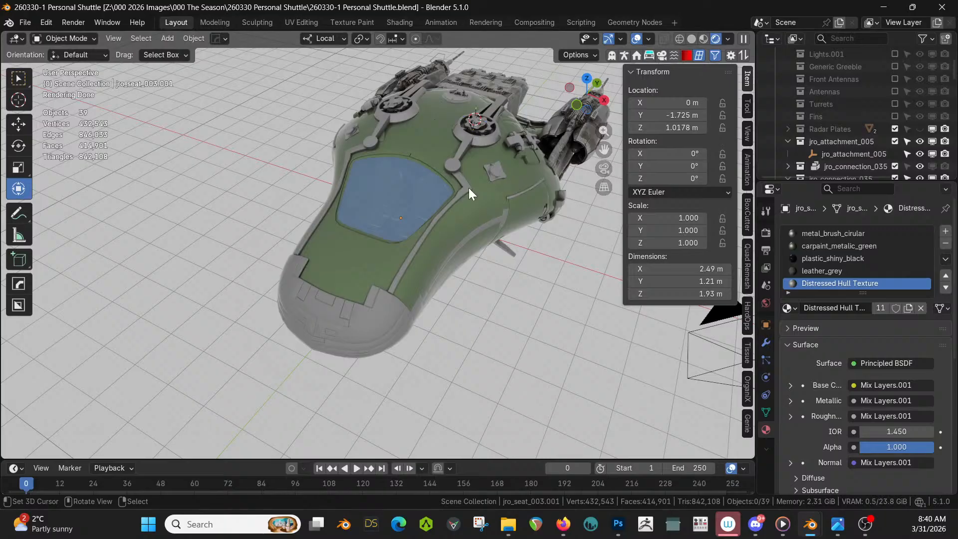
Select every object in the scene and convert the selection to Mesh.
{"action": "key", "text": "a"}
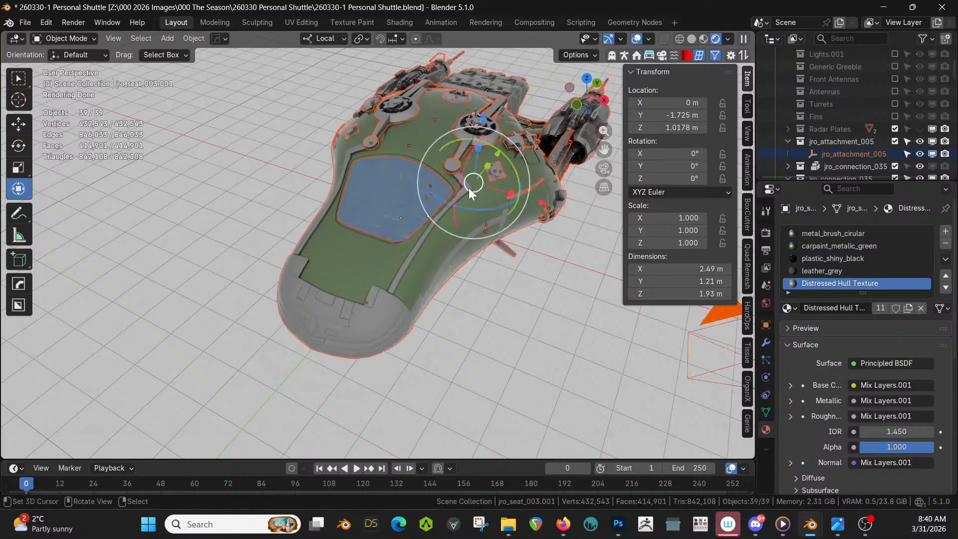
{"action": "left_click", "coordinate": [197, 37]}
{"action": "mouse_move", "coordinate": [238, 411]}
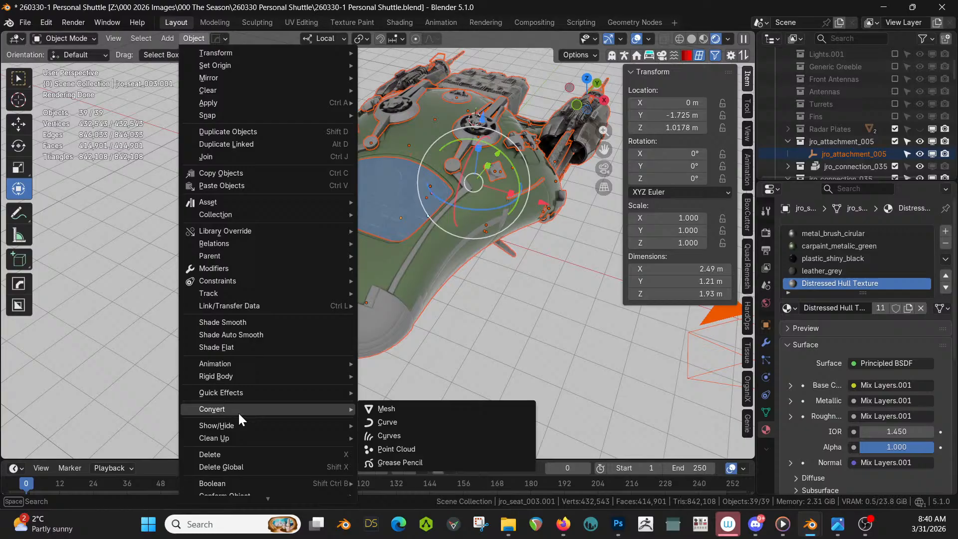
{"action": "left_click", "coordinate": [376, 412]}
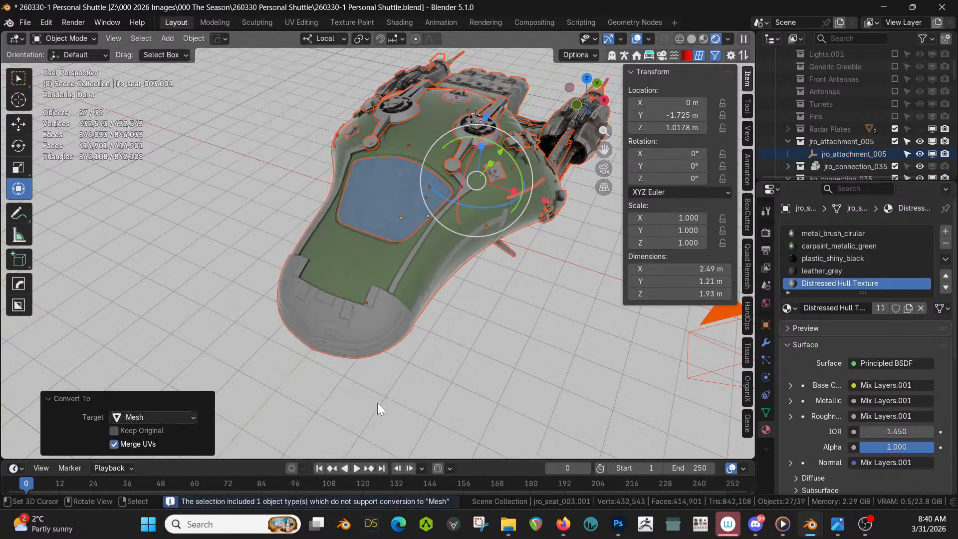
Make the shuttle hull active and join the selected meshes into it, leaving only the joined shuttle selected and located in the scene hierarchy.
{"action": "left_click", "coordinate": [366, 264], "text": "ctrl"}
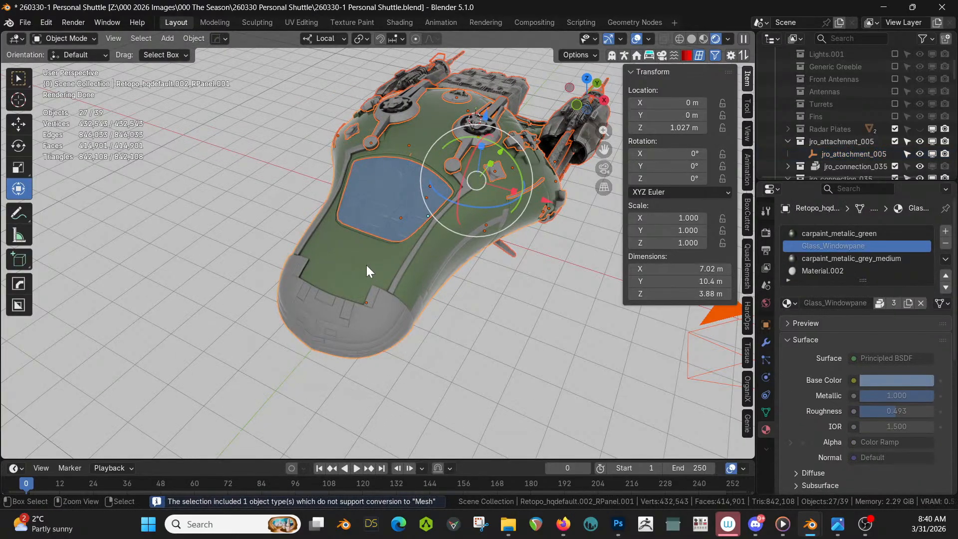
{"action": "key", "text": "ctrl+j"}
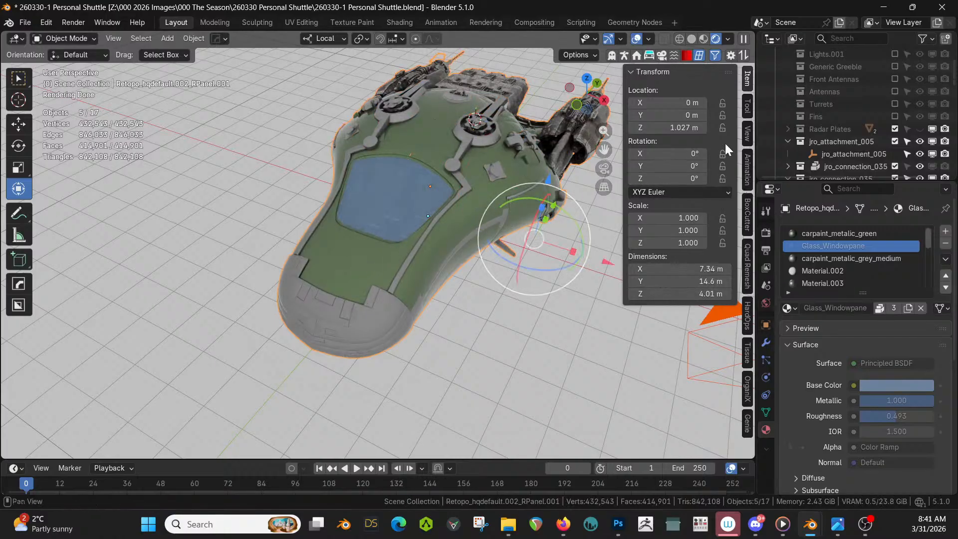
{"action": "left_click", "coordinate": [447, 177]}
{"action": "key", "text": "KP_Decimal"}
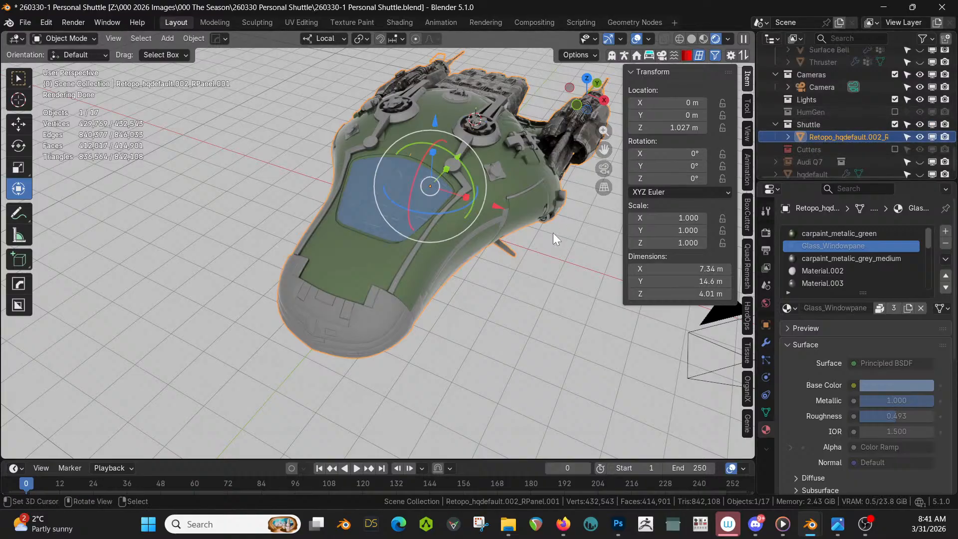
Inspect the joined shuttle from the side, rear and front, and save the file.
{"action": "middle_click_drag", "start_coordinate": [504, 241], "coordinate": [460, 206]}
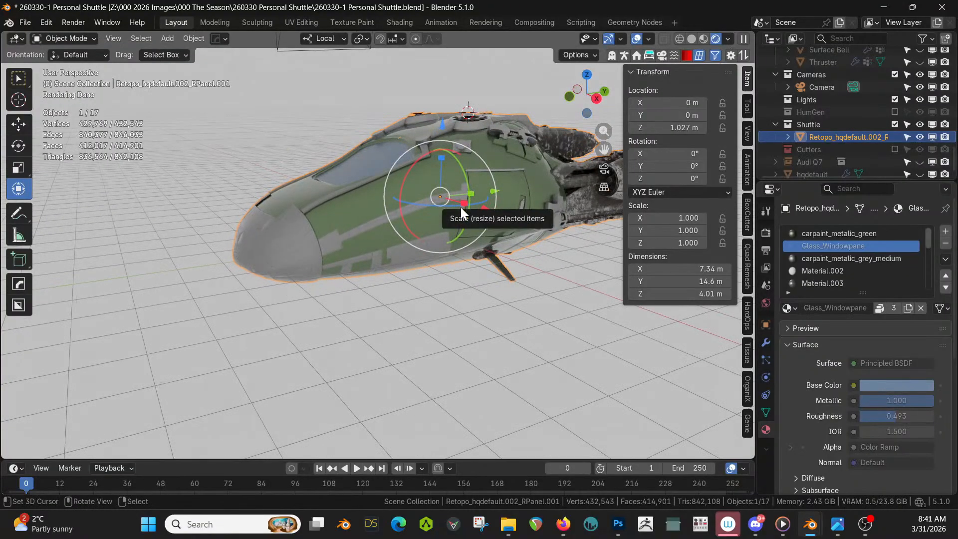
{"action": "middle_click_drag", "start_coordinate": [473, 223], "coordinate": [218, 251]}
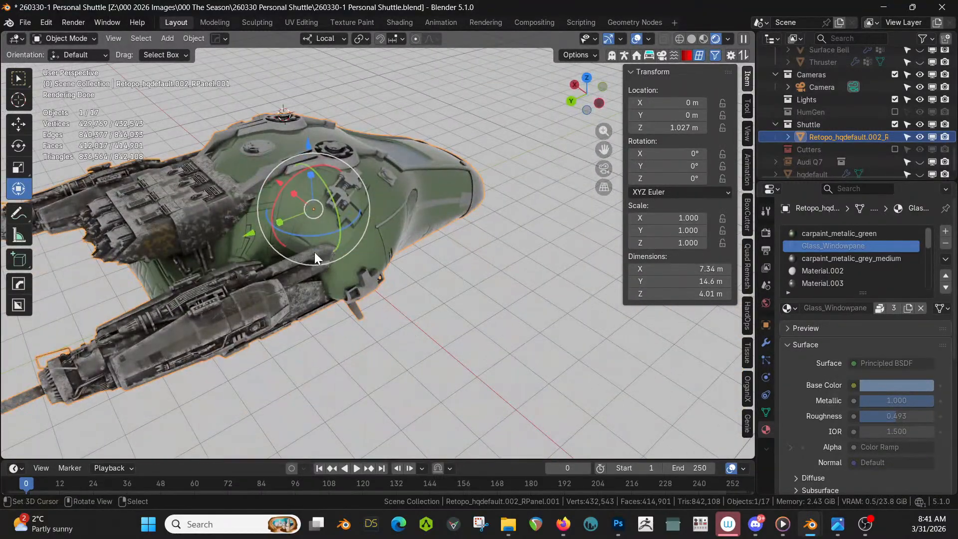
{"action": "middle_click_drag", "start_coordinate": [314, 253], "coordinate": [223, 259]}
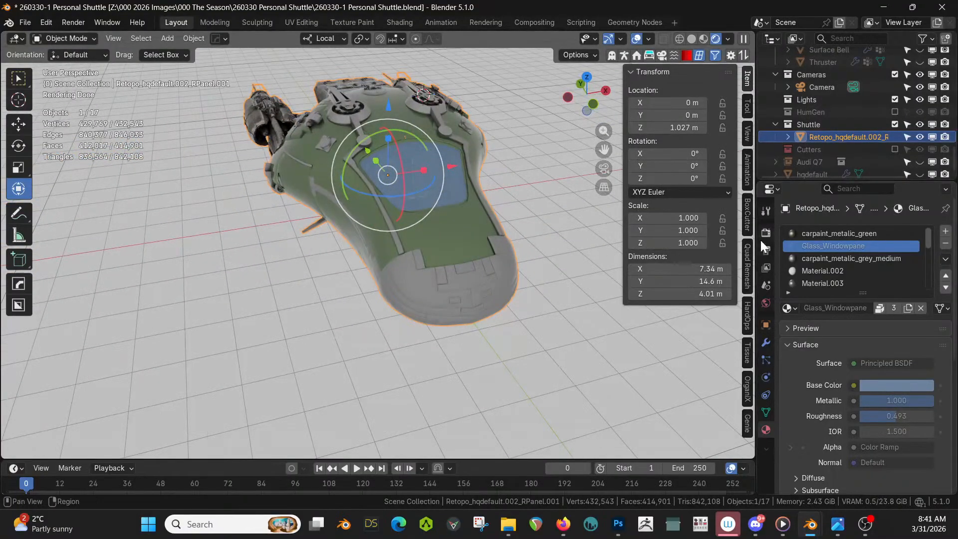
{"action": "middle_click_drag", "start_coordinate": [485, 210], "coordinate": [449, 203]}
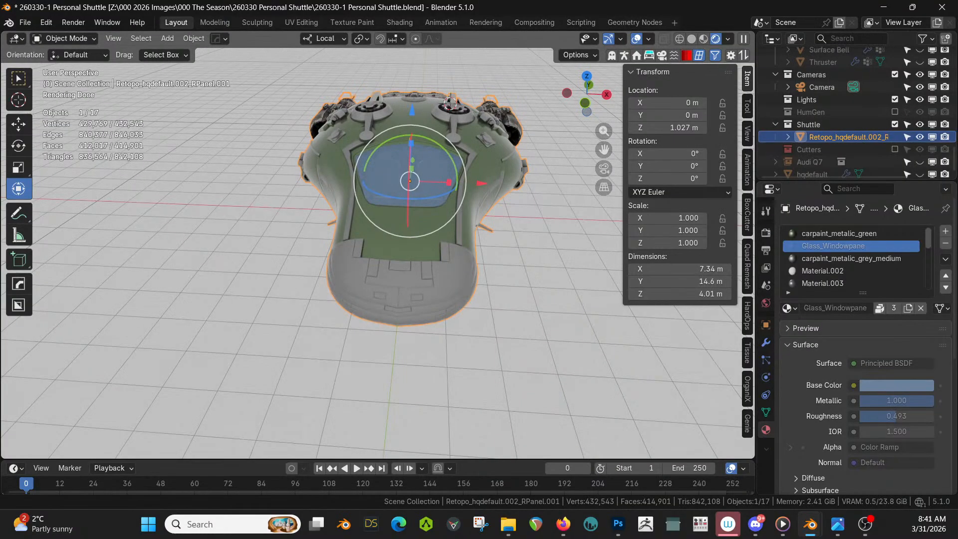
{"action": "scroll", "coordinate": [876, 162], "scroll_direction": "down", "scroll_amount": 1}
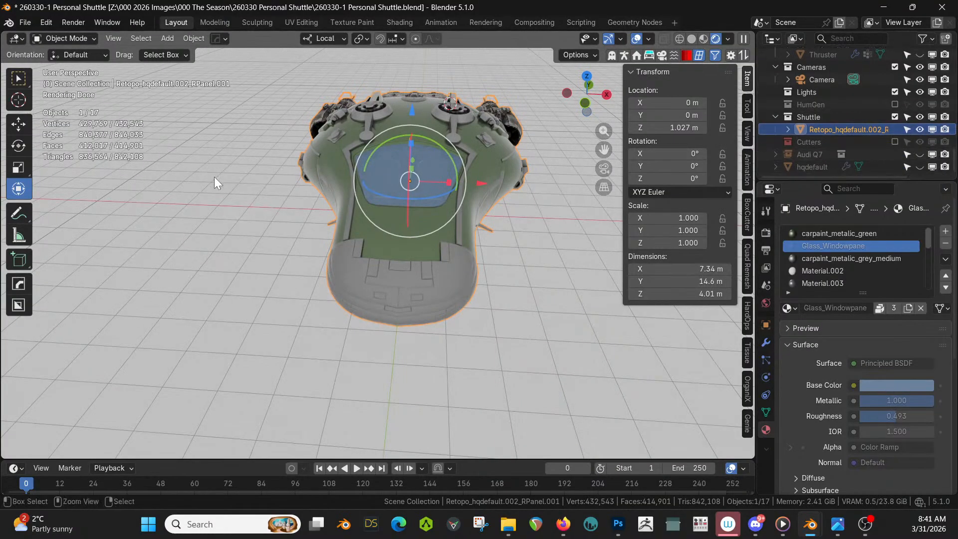
{"action": "key", "text": "ctrl+s"}
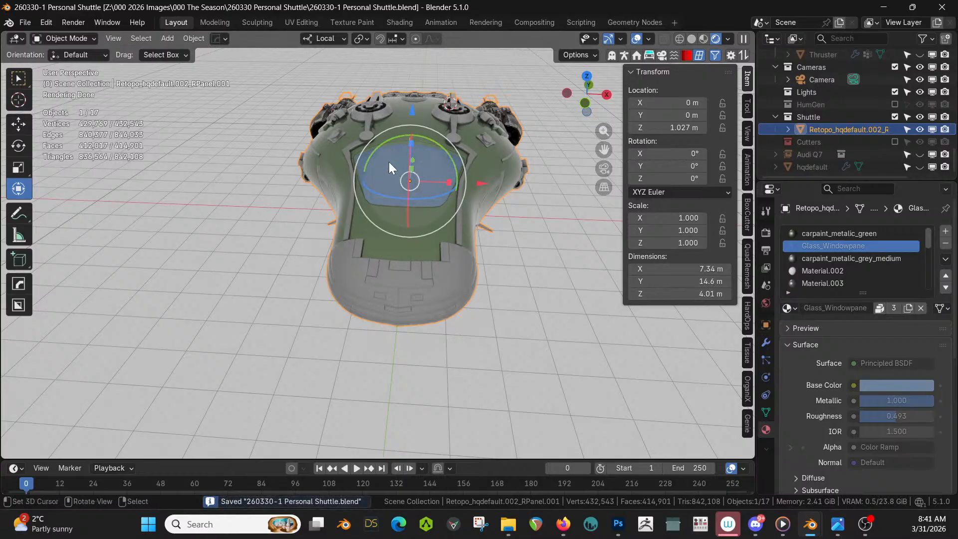
Copy the joined shuttle object and paste it into a new file in place of the default cube.
{"action": "key", "text": "ctrl+c"}
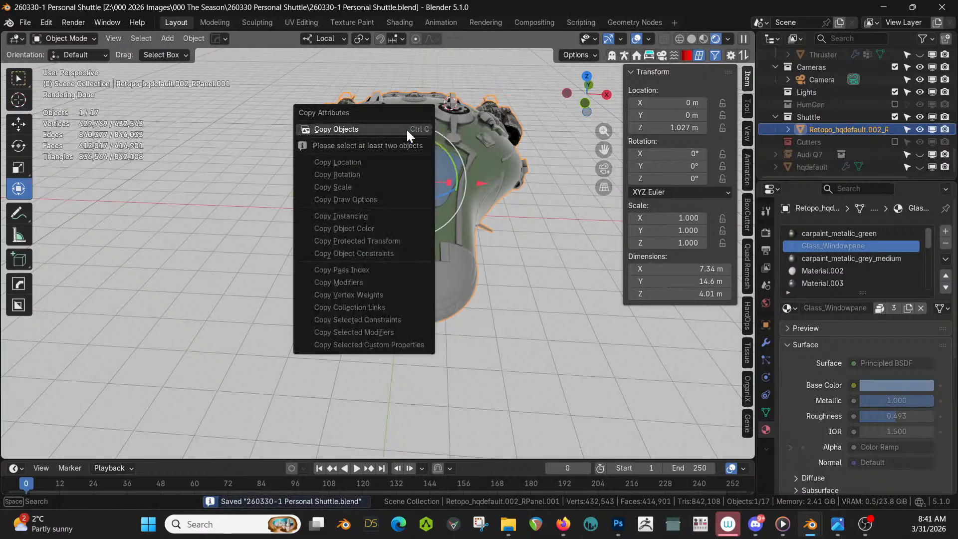
{"action": "left_click", "coordinate": [406, 128]}
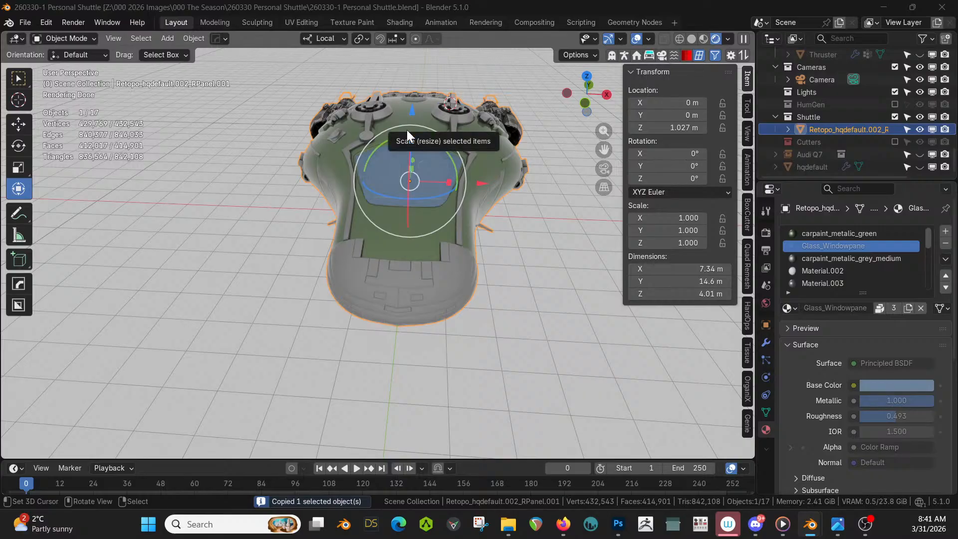
{"action": "key", "text": "ctrl+n"}
{"action": "left_click", "coordinate": [419, 214]}
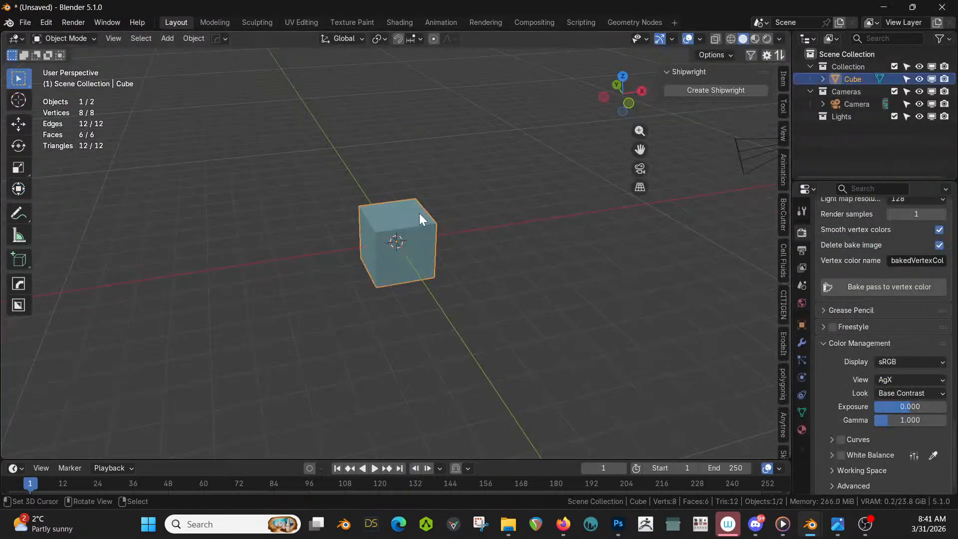
{"action": "key", "text": "Delete"}
{"action": "key", "text": "ctrl+v"}
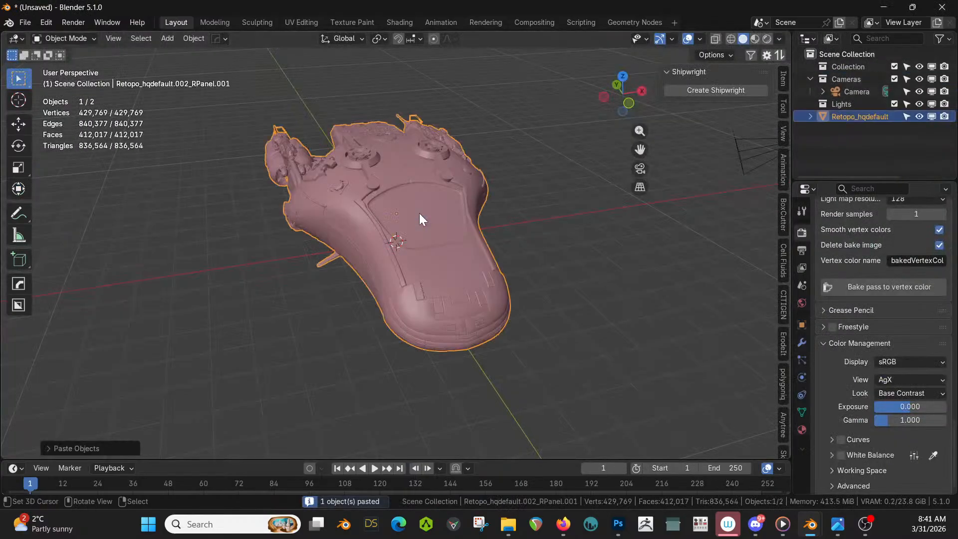
Start saving the new file under another name and browse to the folder Z:\000 2026 Images\000 The Season.
{"action": "left_click", "coordinate": [23, 21]}
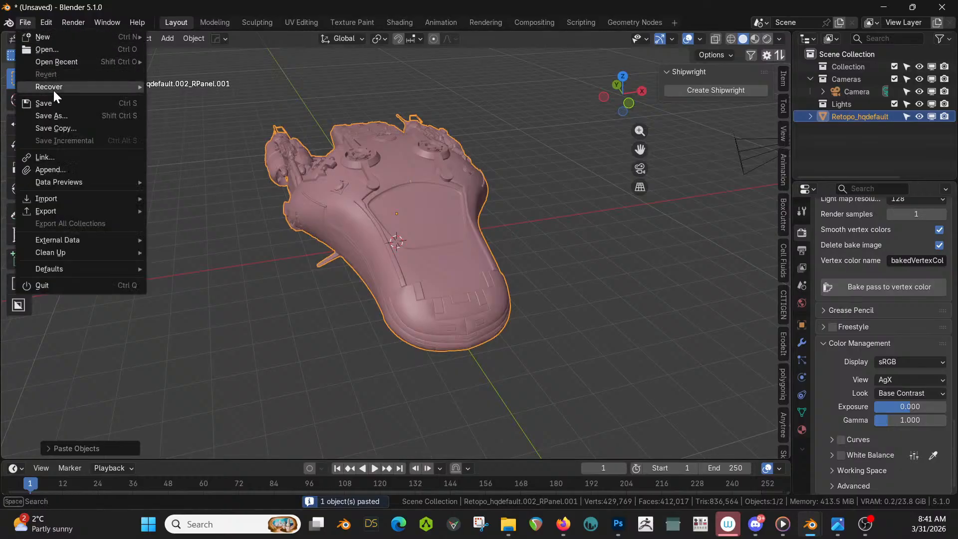
{"action": "left_click", "coordinate": [56, 117]}
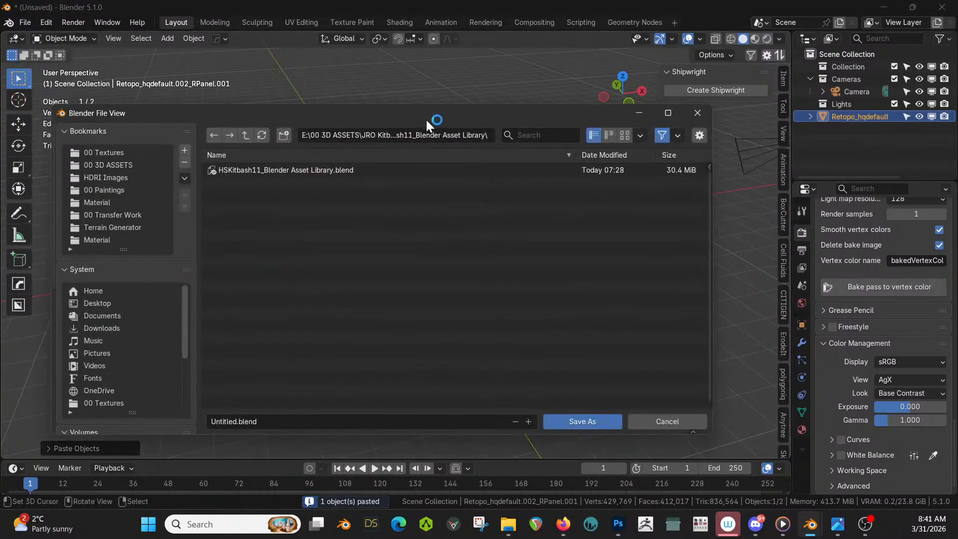
{"action": "left_click", "coordinate": [249, 135]}
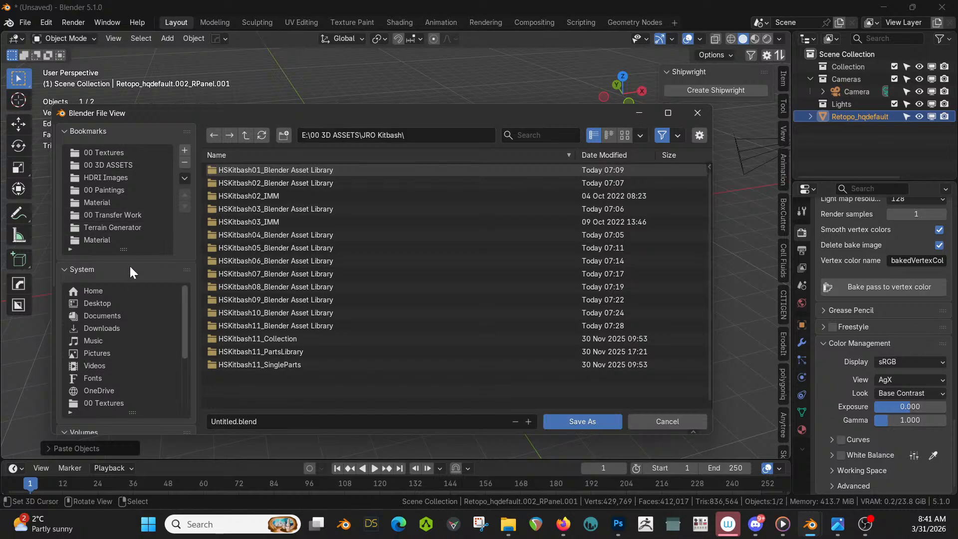
{"action": "scroll", "coordinate": [129, 280], "scroll_direction": "down", "scroll_amount": 2}
{"action": "scroll", "coordinate": [124, 344], "scroll_direction": "down", "scroll_amount": 2}
{"action": "scroll", "coordinate": [131, 426], "scroll_direction": "down", "scroll_amount": 5}
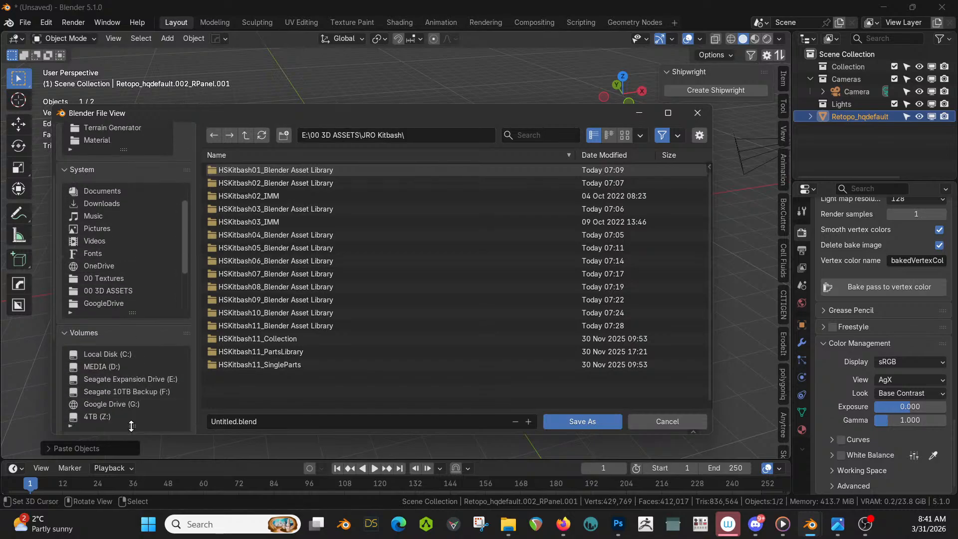
{"action": "left_click", "coordinate": [102, 366]}
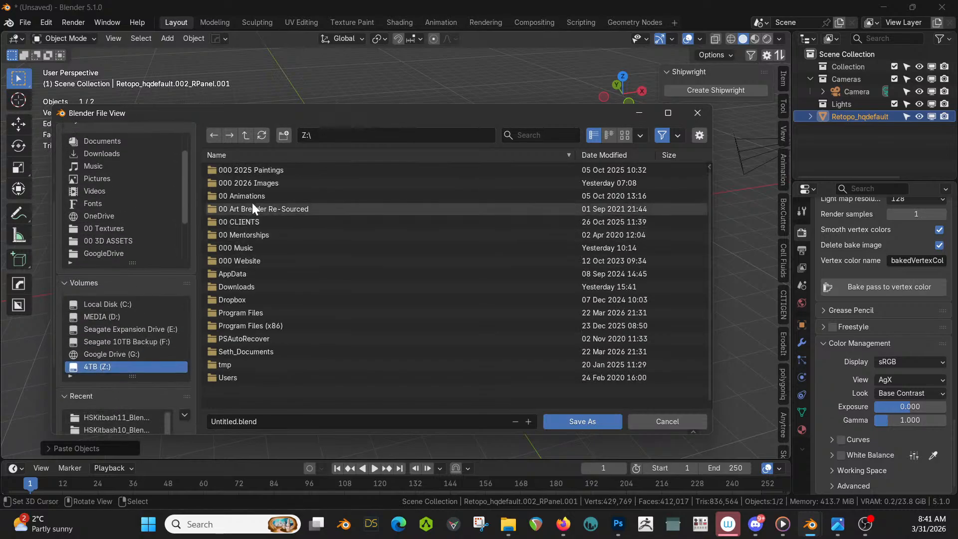
{"action": "left_click", "coordinate": [256, 180]}
{"action": "left_click", "coordinate": [264, 170]}
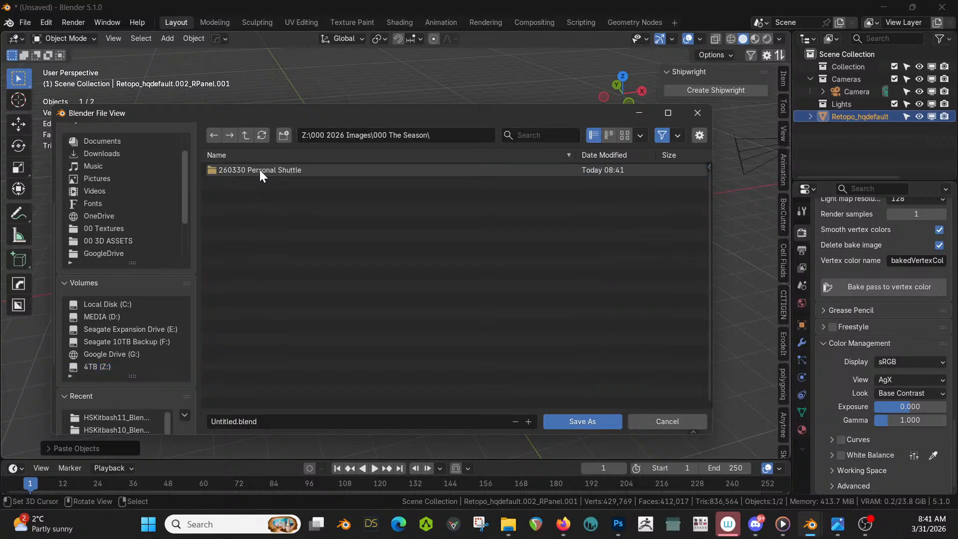
Create a folder named "260331 Shuttle Landing Zone" inside 000 The Season and copy its name.
{"action": "left_click", "coordinate": [283, 135]}
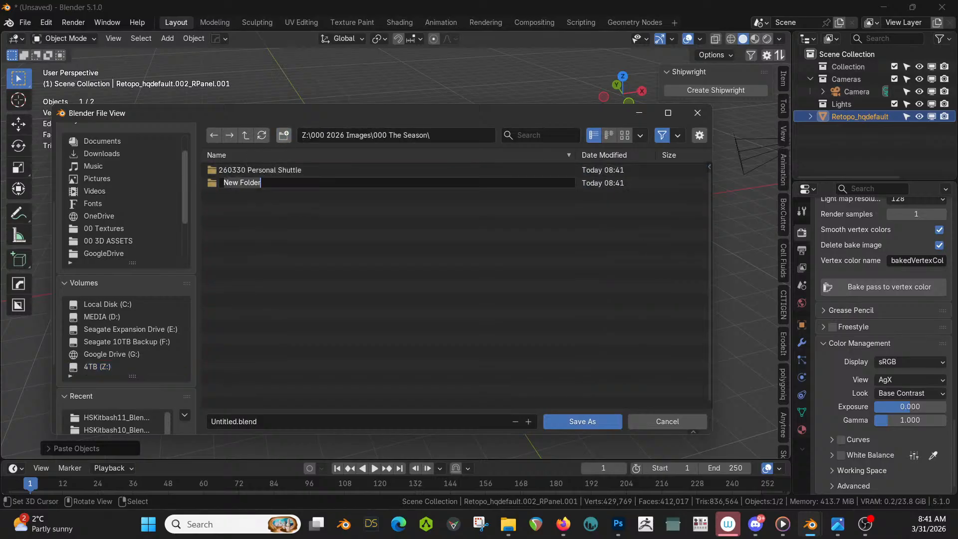
{"action": "type", "text": "260331 Shuttle Landing"}
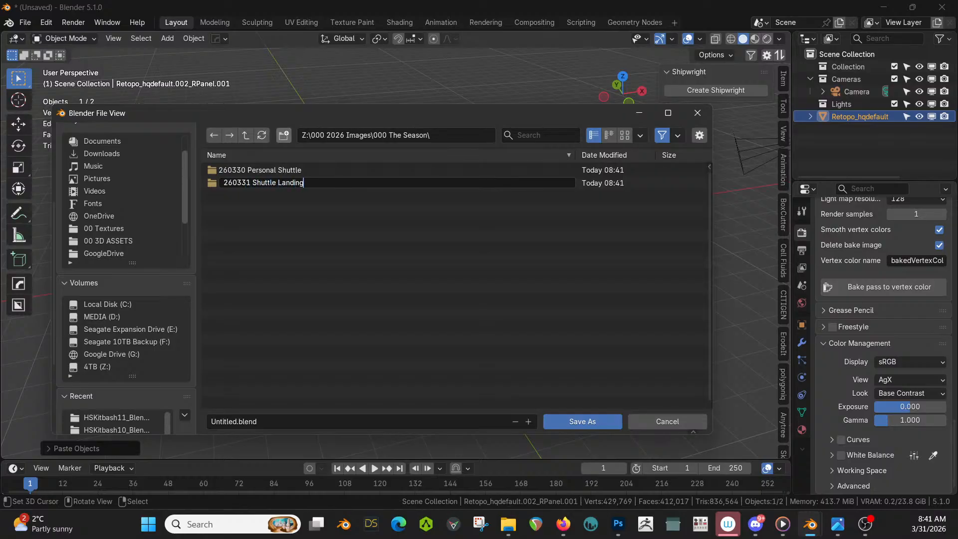
{"action": "type", "text": " Zone"}
{"action": "left_click_drag", "start_coordinate": [323, 184], "coordinate": [223, 183]}
{"action": "key", "text": "Return"}
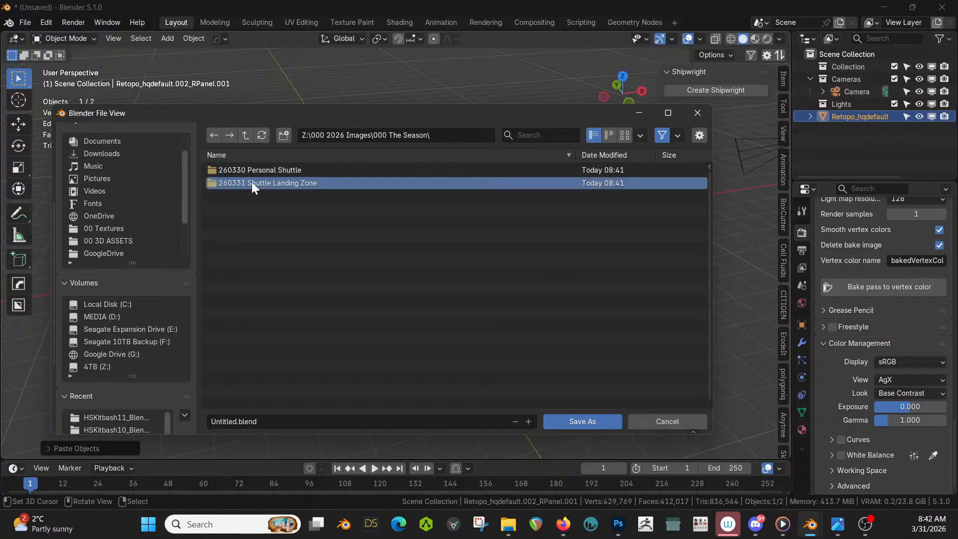
Save the file as "260331 Shuttle Landing Zone.blend" inside the 260331 Shuttle Landing Zone folder.
{"action": "double_click", "coordinate": [270, 185]}
{"action": "left_click", "coordinate": [251, 422]}
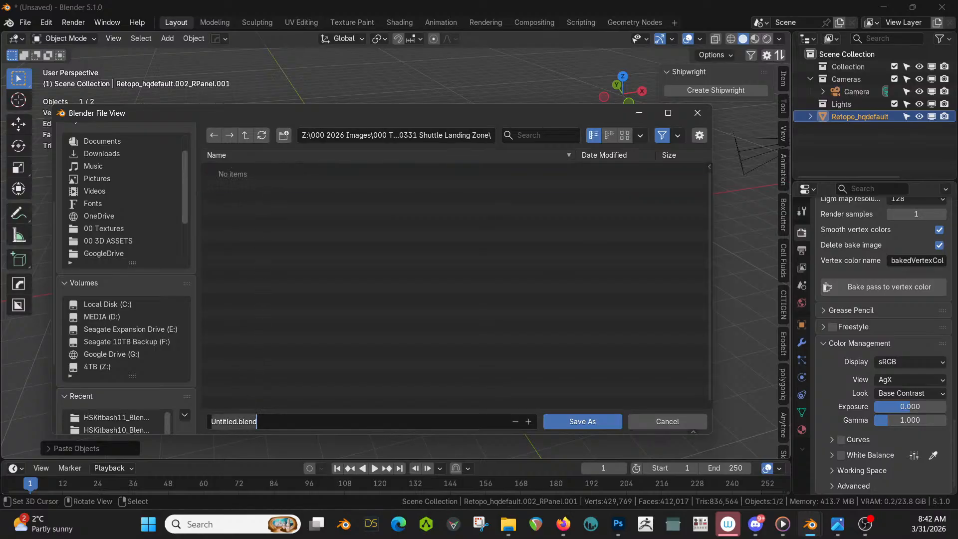
{"action": "key", "text": "ctrl+v"}
{"action": "key", "text": "Return"}
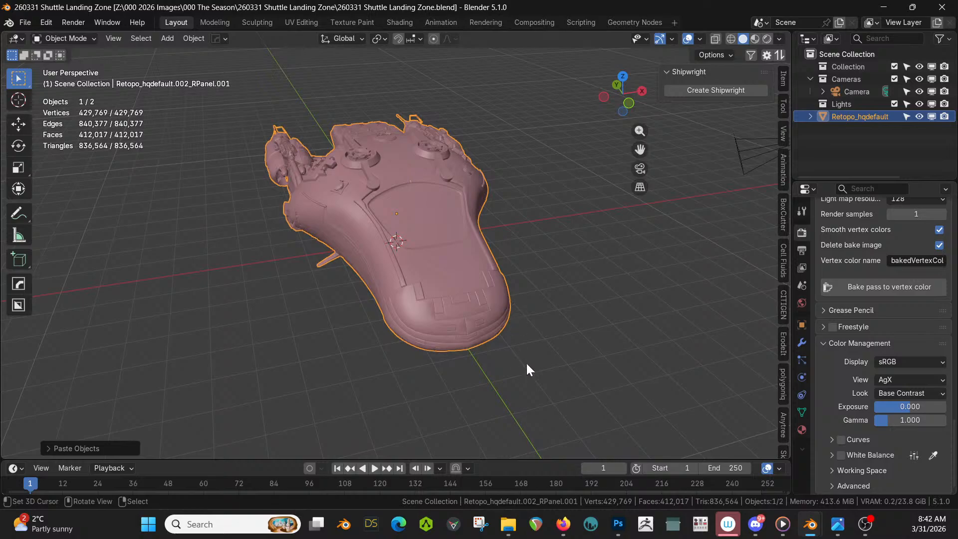
Switch to the window holding the original personal shuttle file and start a new General file there.
{"action": "key", "text": "alt+Tab"}
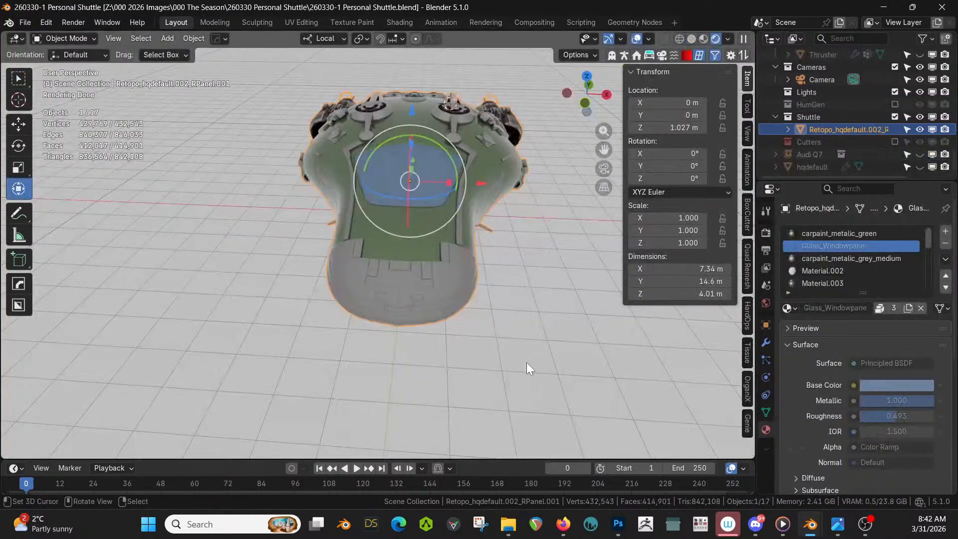
{"action": "left_click", "coordinate": [26, 23]}
{"action": "mouse_move", "coordinate": [34, 35]}
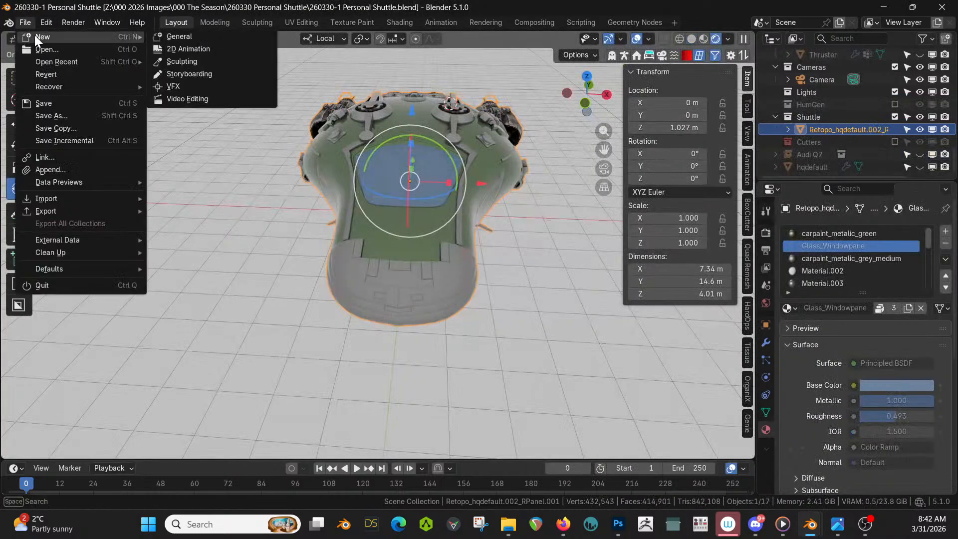
{"action": "left_click", "coordinate": [211, 37]}
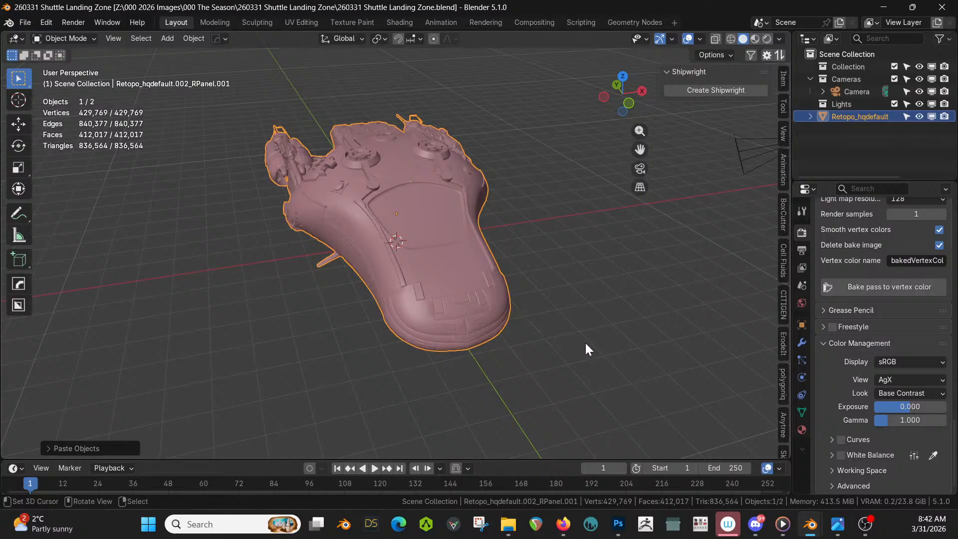
{"action": "middle_click_drag", "start_coordinate": [585, 342], "coordinate": [611, 355]}
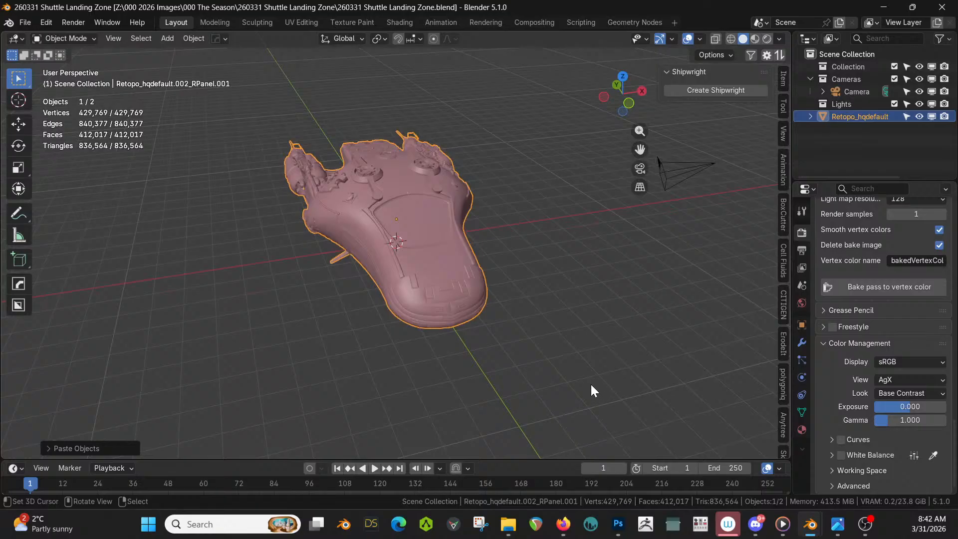
{"action": "middle_click_drag", "start_coordinate": [593, 387], "coordinate": [388, 347]}
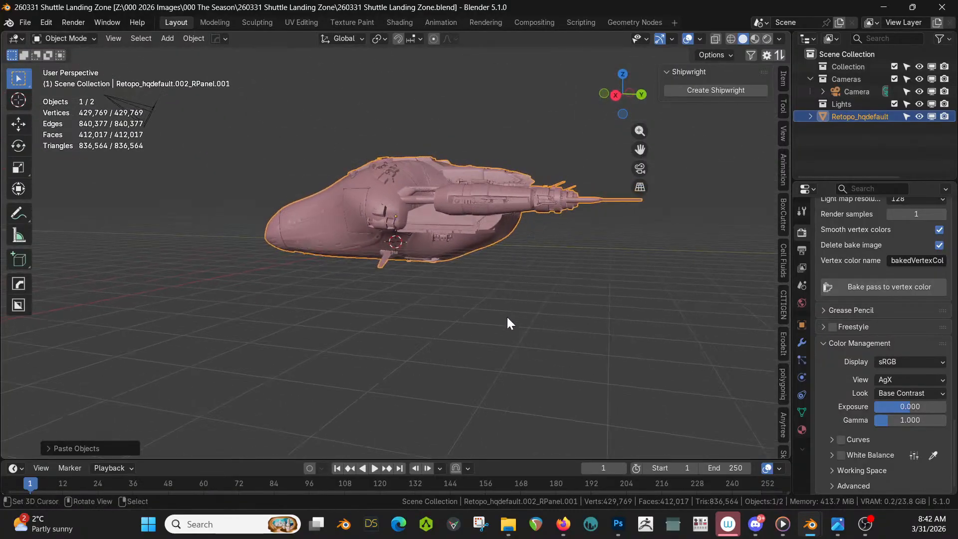
{"action": "middle_click_drag", "start_coordinate": [508, 318], "coordinate": [610, 332]}
{"action": "scroll", "coordinate": [584, 327], "scroll_direction": "up", "scroll_amount": 1}
Add a mesh plane at the scene centre under the shuttle and scale it up more than 20 times as a floor.
{"action": "scroll", "coordinate": [558, 363], "scroll_direction": "down", "scroll_amount": 5}
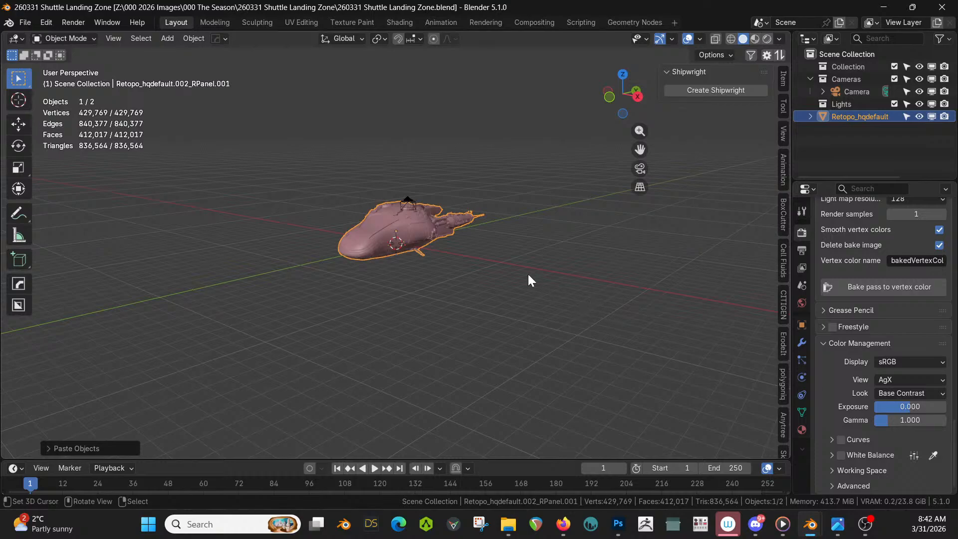
{"action": "middle_click_drag", "start_coordinate": [528, 274], "coordinate": [537, 298]}
{"action": "key", "text": "shift+a"}
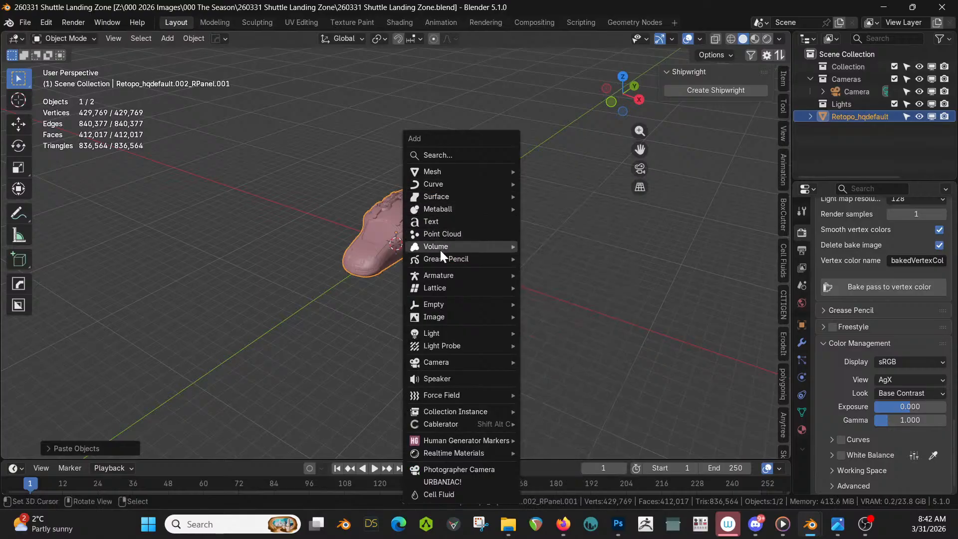
{"action": "mouse_move", "coordinate": [447, 196]}
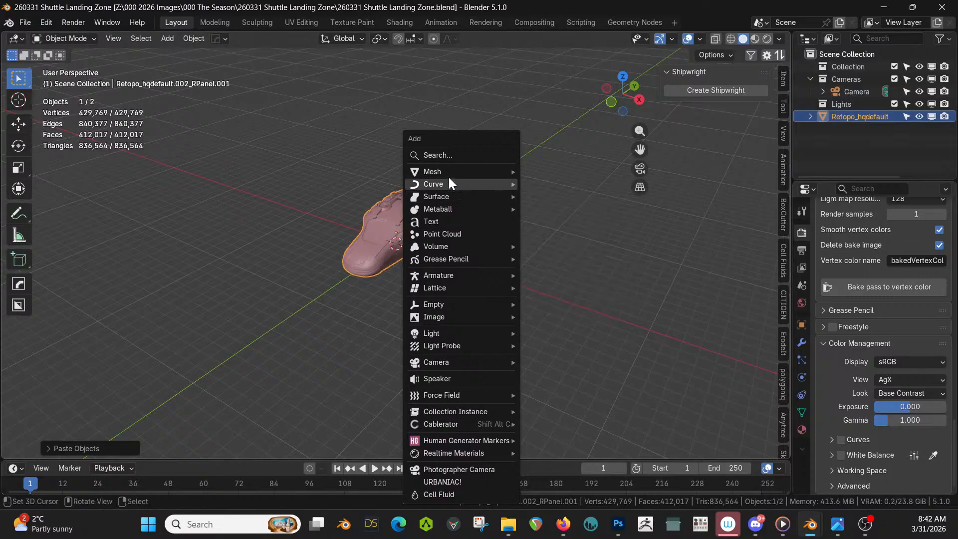
{"action": "mouse_move", "coordinate": [459, 172]}
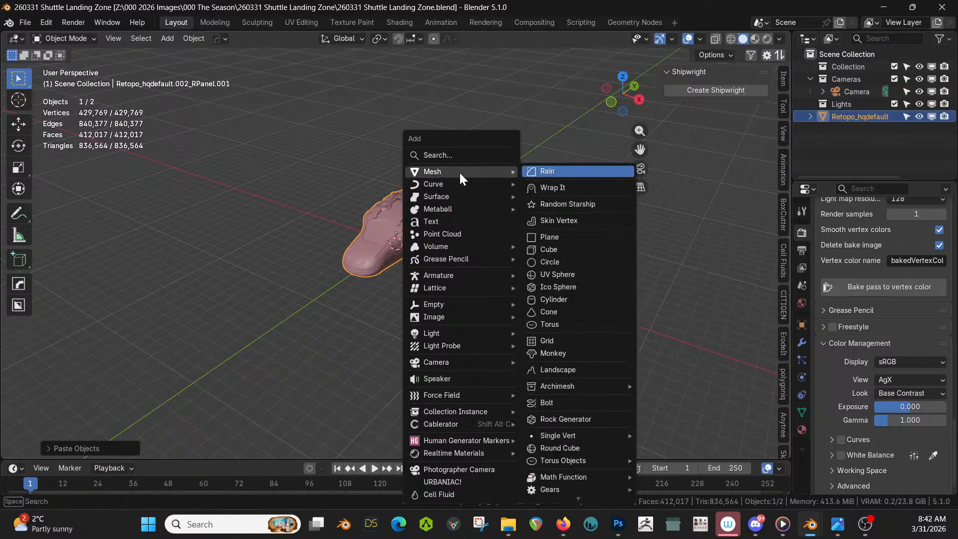
{"action": "left_click", "coordinate": [562, 237]}
{"action": "key", "text": "KP_7"}
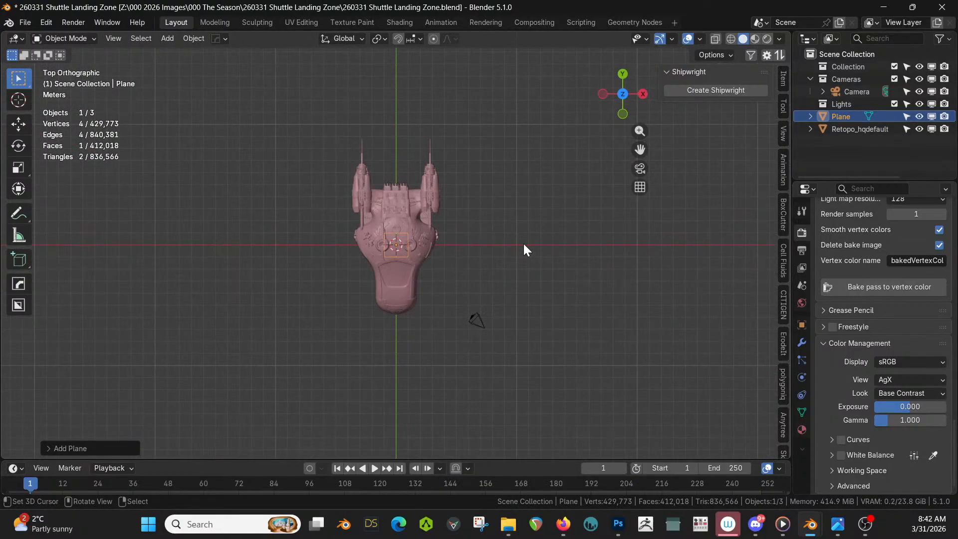
{"action": "key", "text": "s"}
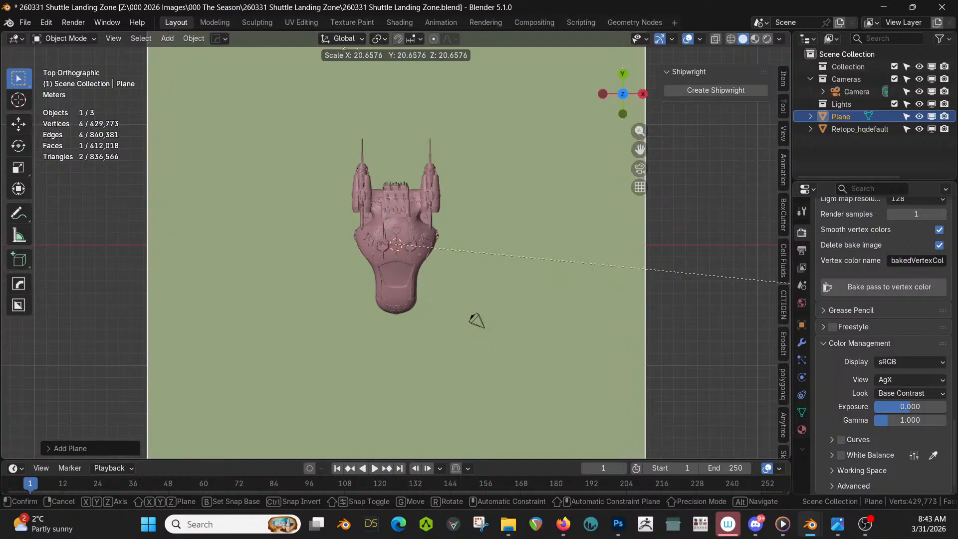
{"action": "left_click", "coordinate": [507, 61]}
{"action": "scroll", "coordinate": [414, 218], "scroll_direction": "down", "scroll_amount": 5}
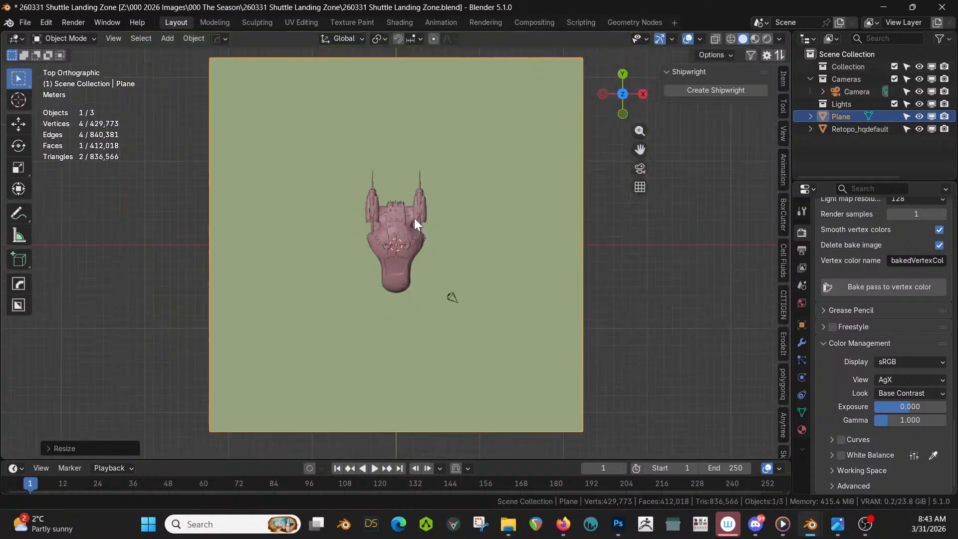
Edit the floor plane and extrude its +X edge upward and outward into a leaning side wall.
{"action": "middle_click_drag", "start_coordinate": [409, 237], "coordinate": [390, 176]}
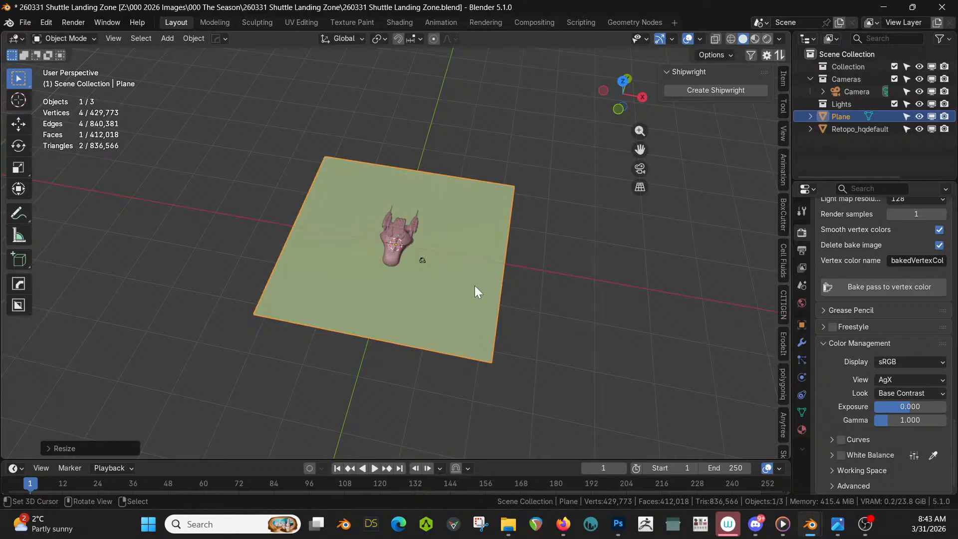
{"action": "middle_click_drag", "start_coordinate": [507, 298], "coordinate": [511, 283]}
{"action": "key", "text": "Tab"}
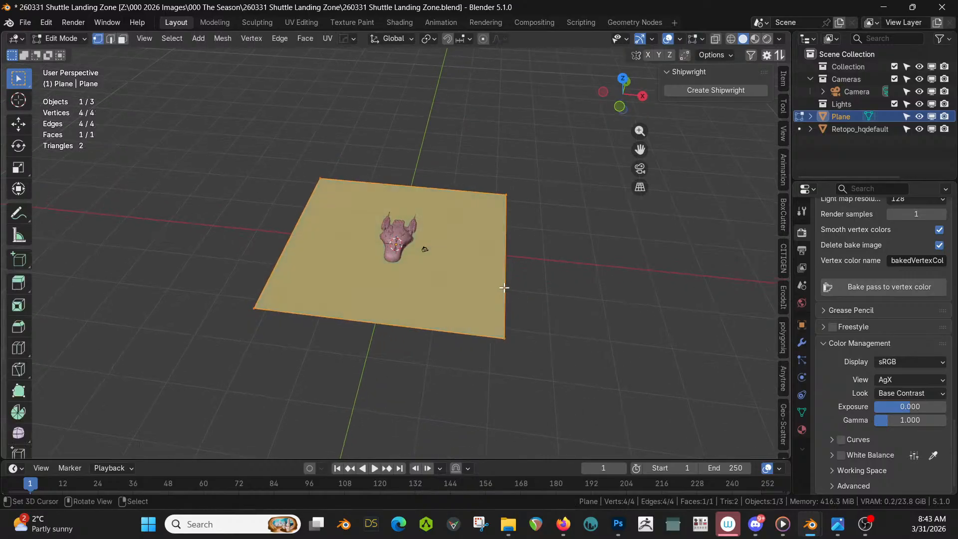
{"action": "key", "text": "2"}
{"action": "left_click", "coordinate": [504, 295]}
{"action": "middle_click_drag", "start_coordinate": [543, 274], "coordinate": [549, 256]}
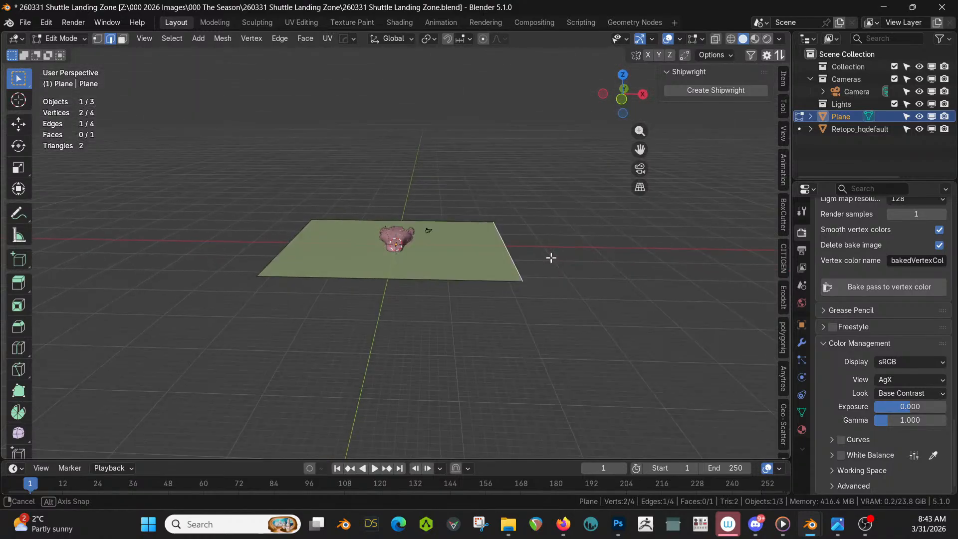
{"action": "key", "text": "e"}
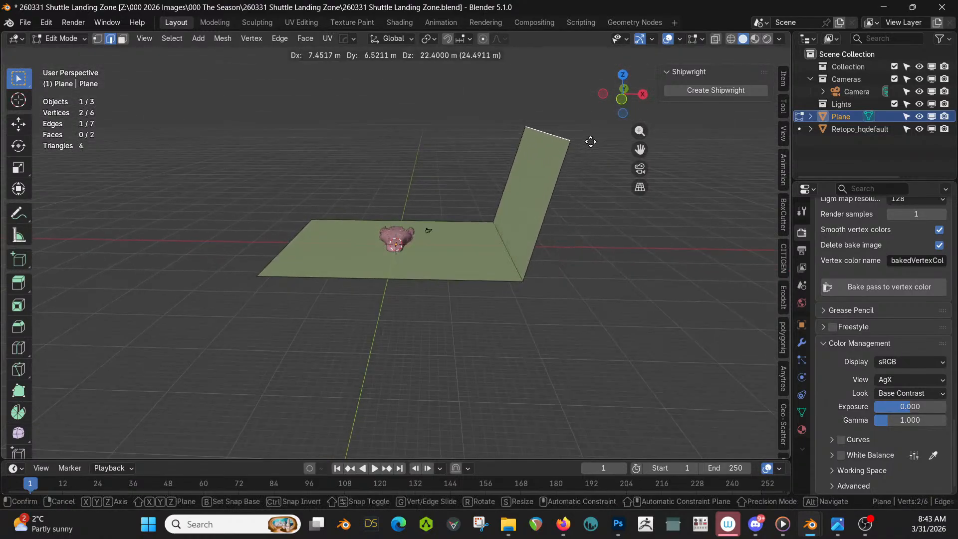
{"action": "left_click", "coordinate": [603, 107]}
Extrude the floor edge behind the shuttle together with the adjoining side wall edge upward to form the back wall.
{"action": "middle_click_drag", "start_coordinate": [455, 186], "coordinate": [538, 248]}
{"action": "left_click", "coordinate": [353, 298]}
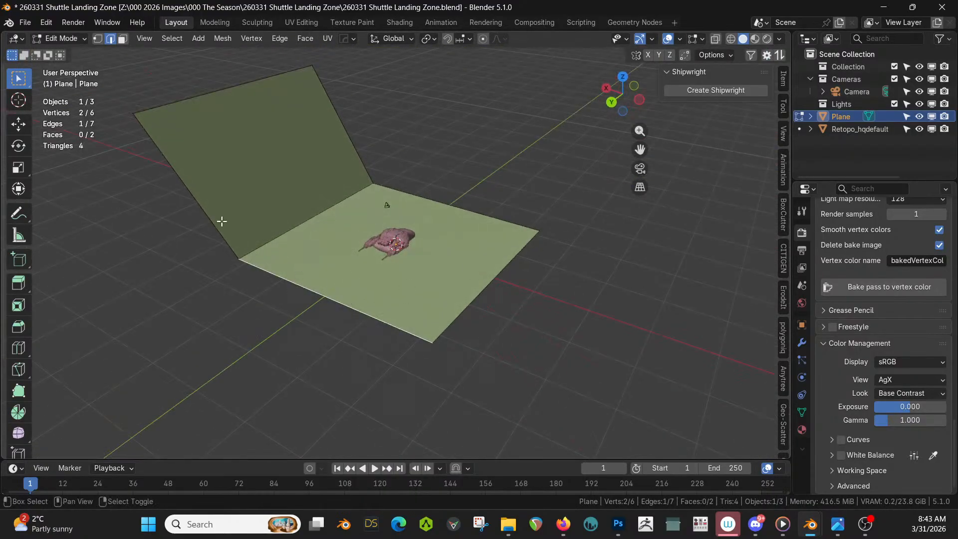
{"action": "left_click", "coordinate": [220, 220], "text": "shift"}
{"action": "middle_click_drag", "start_coordinate": [325, 299], "coordinate": [367, 277]}
{"action": "key", "text": "e"}
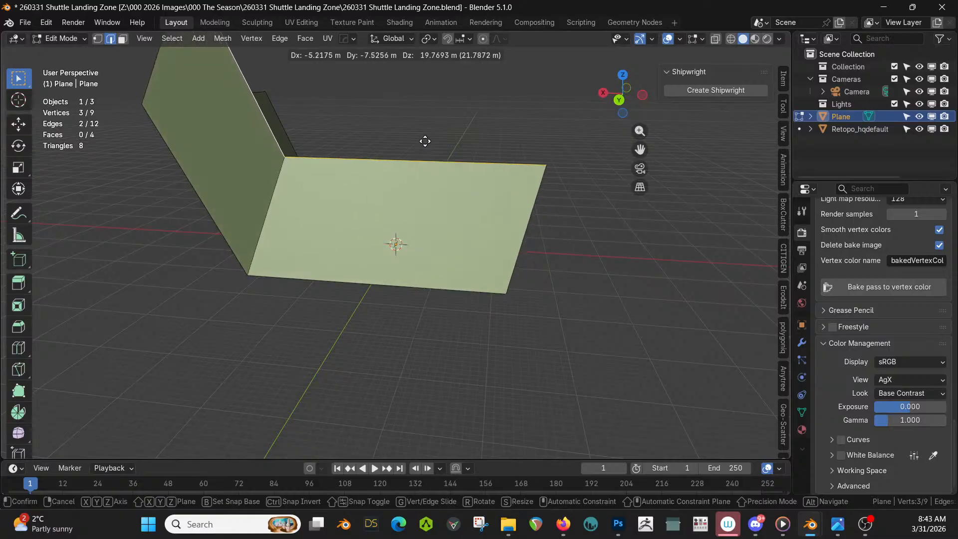
{"action": "left_click", "coordinate": [385, 62]}
Move the extruded top edges along global Y so the back wall leans outward, away from the shuttle.
{"action": "middle_click_drag", "start_coordinate": [387, 66], "coordinate": [368, 98]}
{"action": "key", "text": "g"}
{"action": "key", "text": "y"}
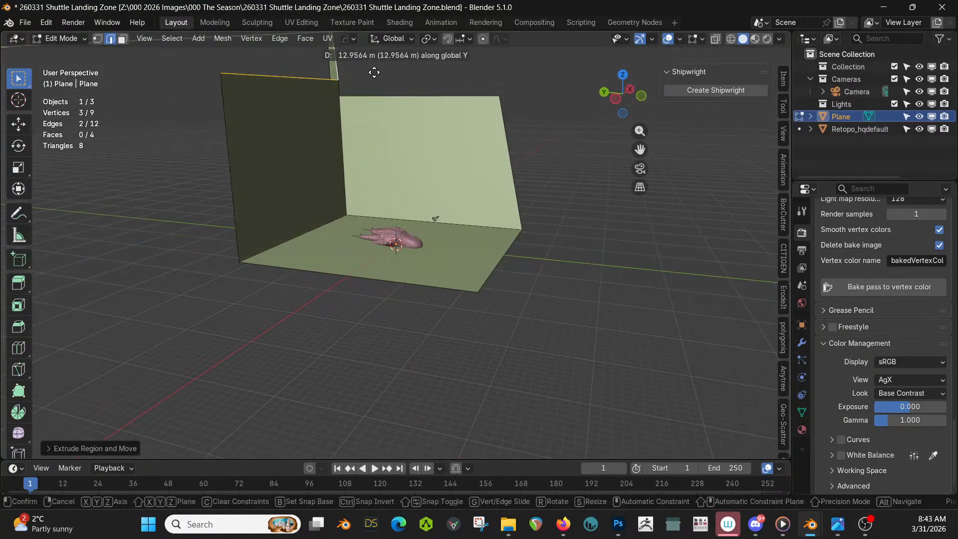
{"action": "left_click", "coordinate": [323, 65]}
Knife-cut the corner face between the top corners of the side wall and the back wall.
{"action": "middle_click_drag", "start_coordinate": [349, 77], "coordinate": [325, 207]}
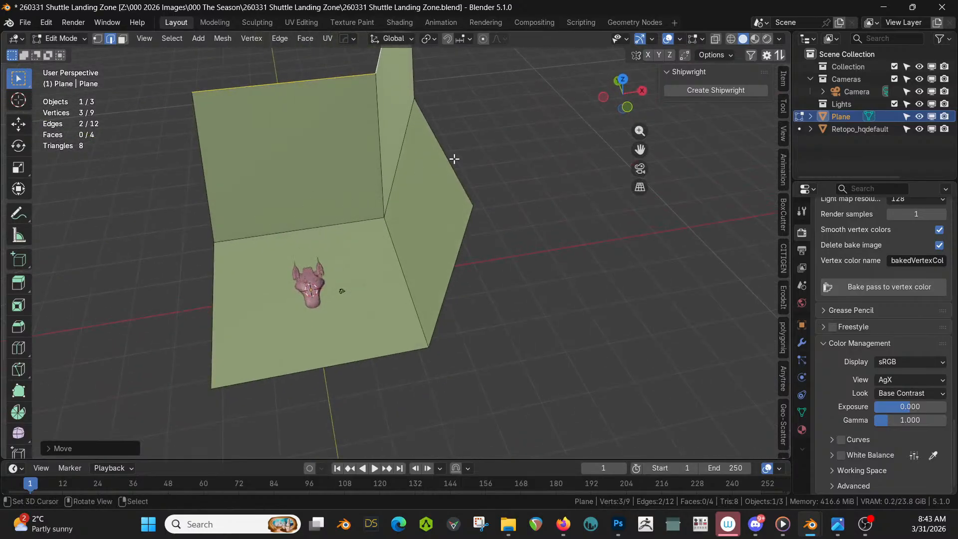
{"action": "middle_click_drag", "start_coordinate": [454, 158], "coordinate": [324, 125]}
{"action": "left_click", "coordinate": [324, 123]}
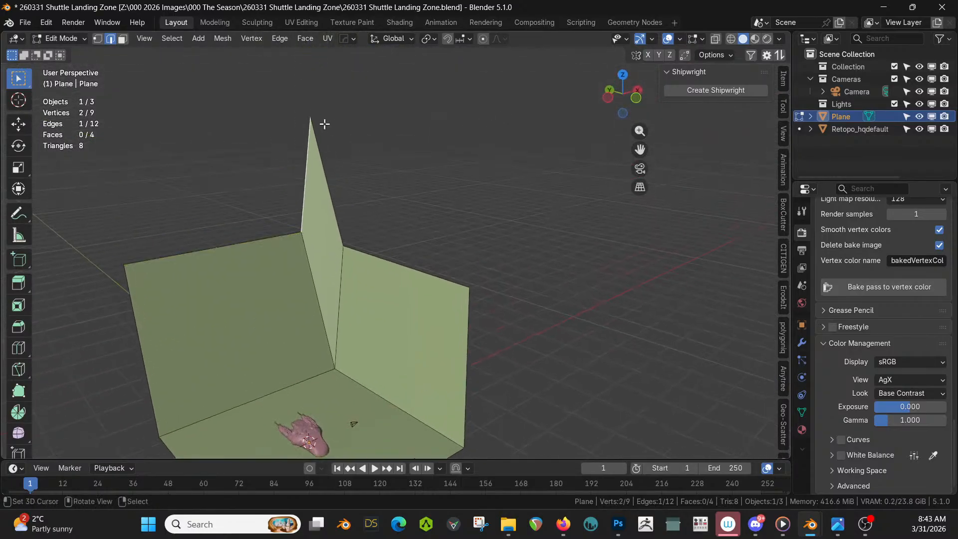
{"action": "key", "text": "k"}
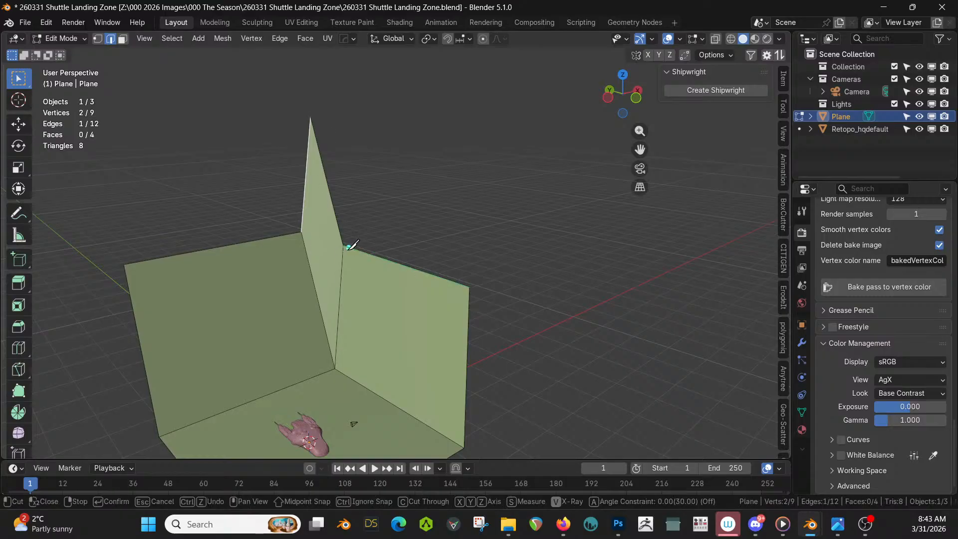
{"action": "left_click", "coordinate": [301, 231]}
{"action": "key", "text": "Return"}
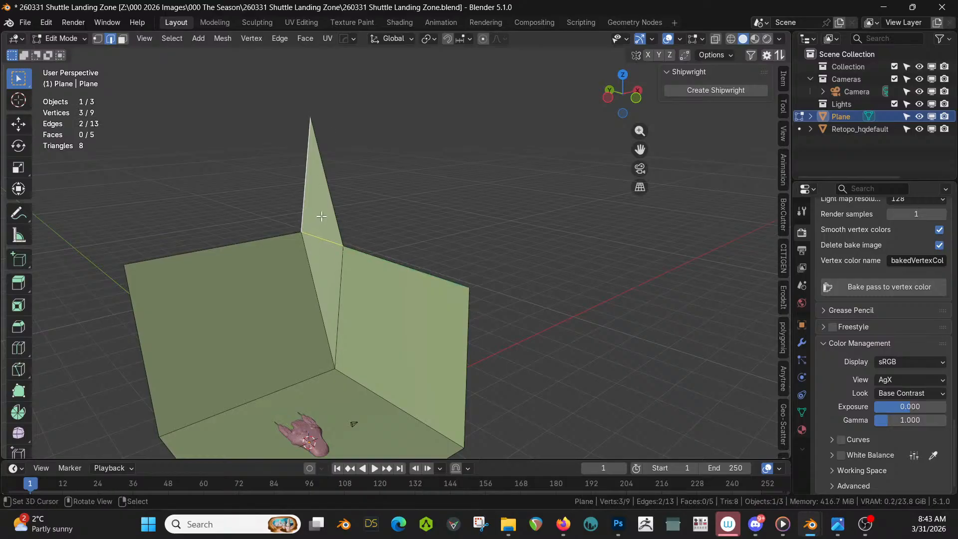
Delete the excess triangular face sticking up above the cut at the wall corner.
{"action": "key", "text": "3"}
{"action": "key", "text": "ctrl+z"}
{"action": "key", "text": "ctrl+z"}
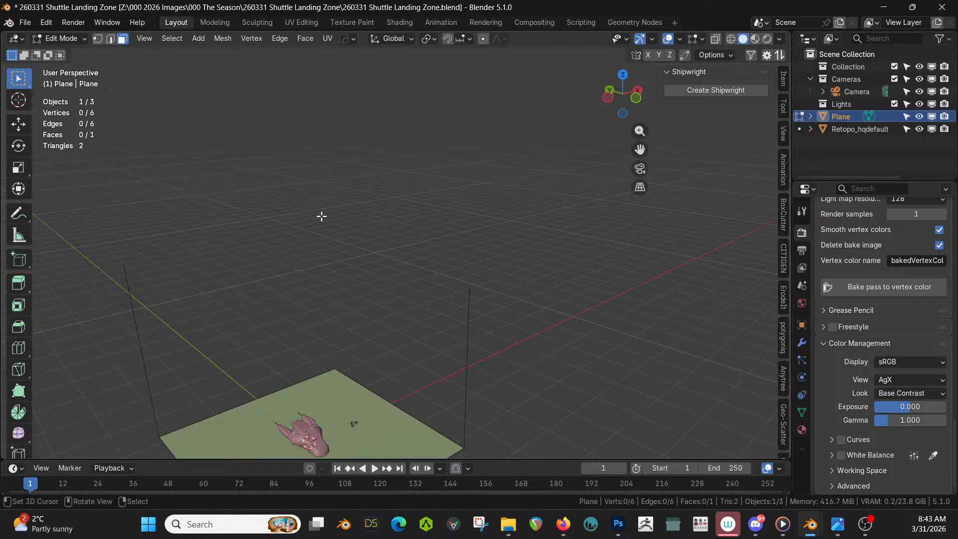
{"action": "key", "text": "ctrl+shift+z"}
{"action": "key", "text": "ctrl+shift+z"}
{"action": "key", "text": "x"}
{"action": "left_click", "coordinate": [275, 242]}
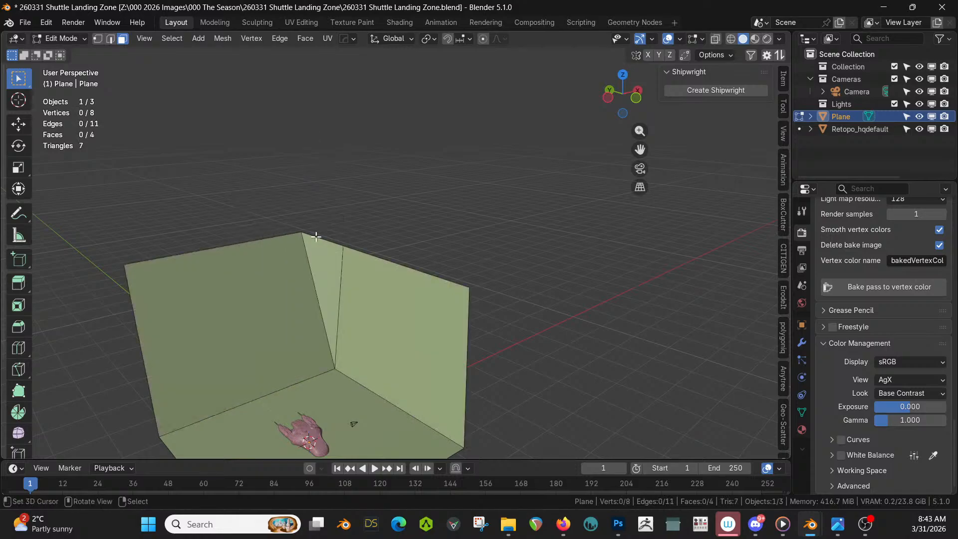
Select the two open edges of the floor and extrude them downward to form the platform's front sides.
{"action": "middle_click_drag", "start_coordinate": [315, 236], "coordinate": [274, 302]}
{"action": "scroll", "coordinate": [250, 285], "scroll_direction": "up", "scroll_amount": 3}
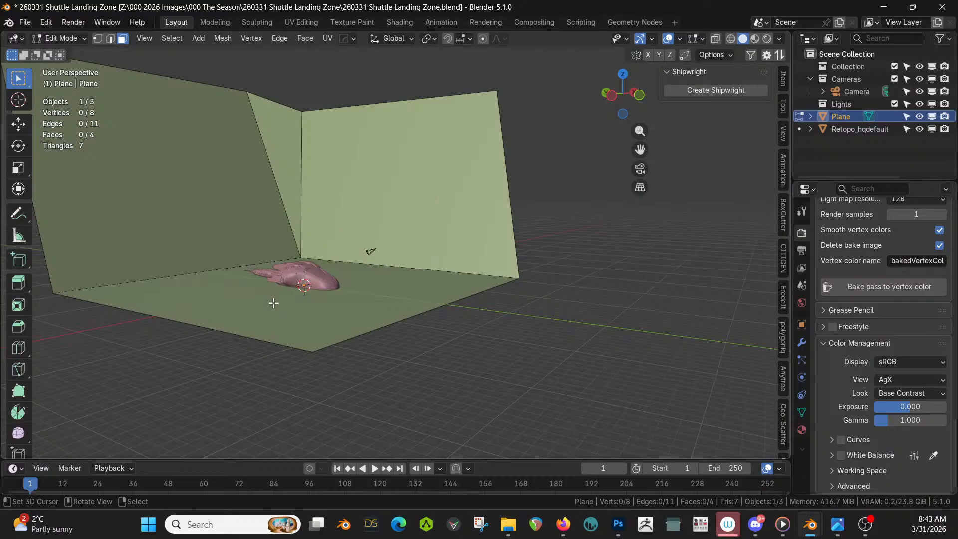
{"action": "key", "text": "2"}
{"action": "left_click", "coordinate": [210, 328]}
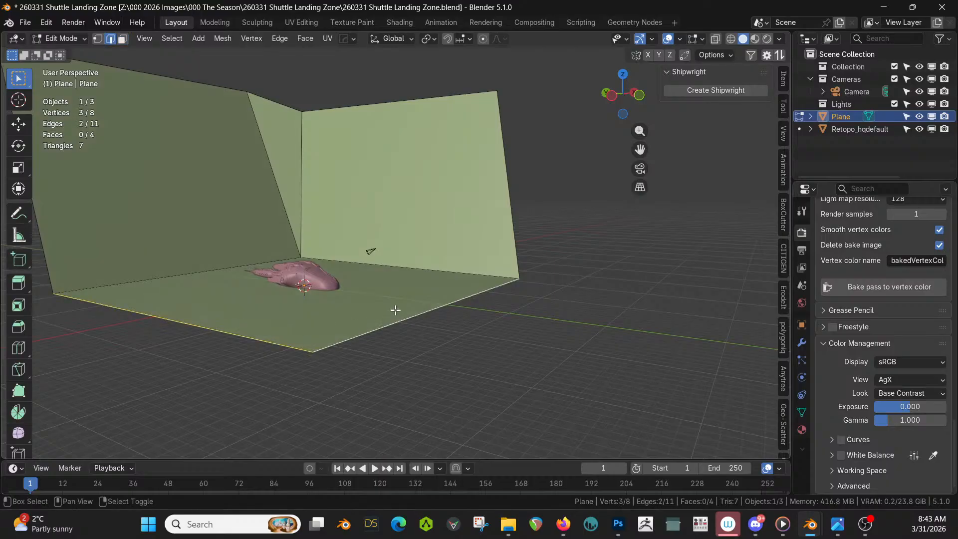
{"action": "key", "text": "e"}
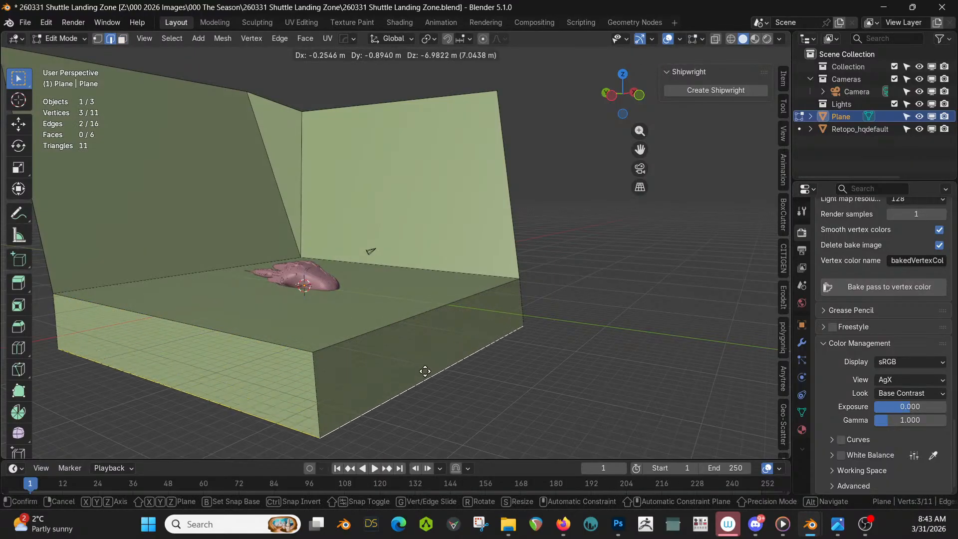
{"action": "left_click", "coordinate": [423, 396]}
Scale the lower edges outward so the platform's sides slope, and return to Object Mode.
{"action": "middle_click_drag", "start_coordinate": [425, 398], "coordinate": [472, 394]}
{"action": "scroll", "coordinate": [472, 388], "scroll_direction": "down", "scroll_amount": 2}
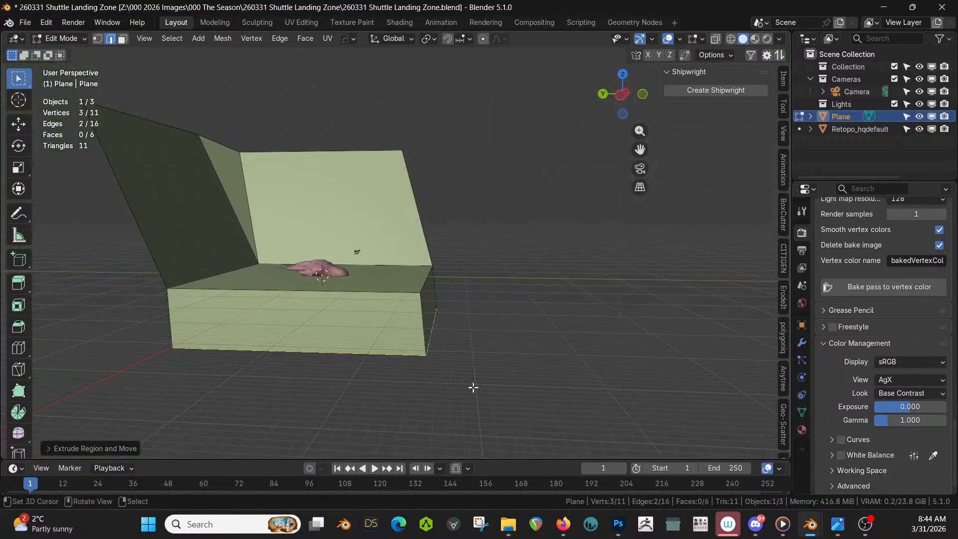
{"action": "key", "text": "s"}
{"action": "left_click", "coordinate": [493, 390]}
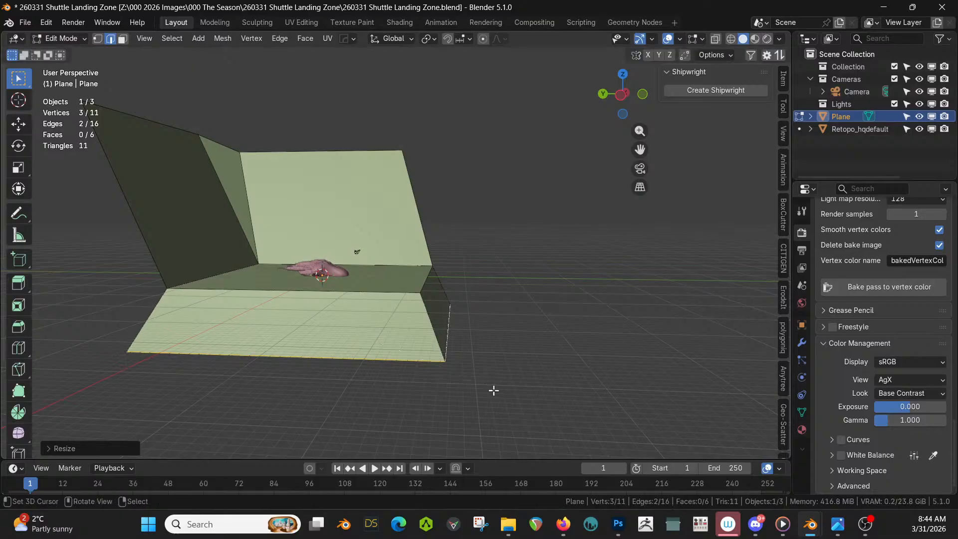
{"action": "middle_click_drag", "start_coordinate": [434, 259], "coordinate": [406, 285]}
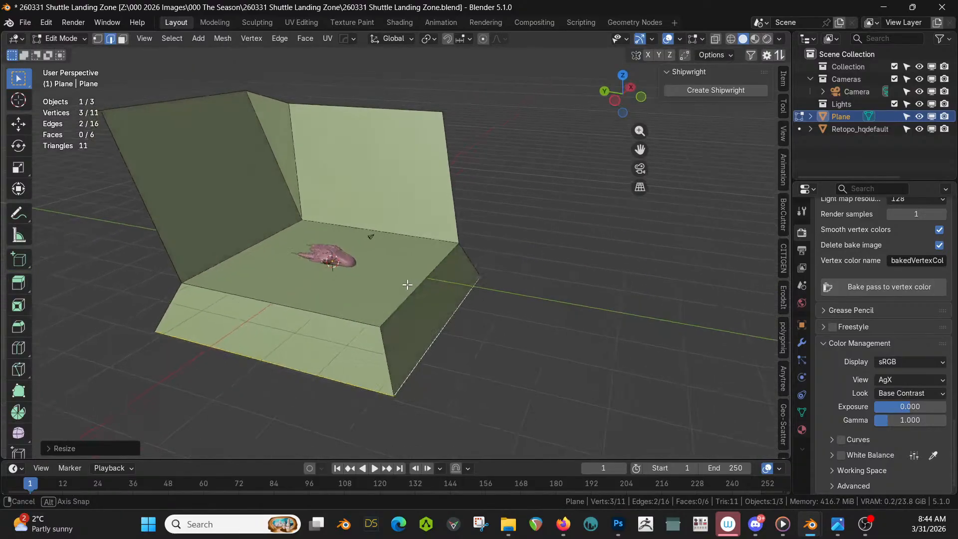
{"action": "key", "text": "Tab"}
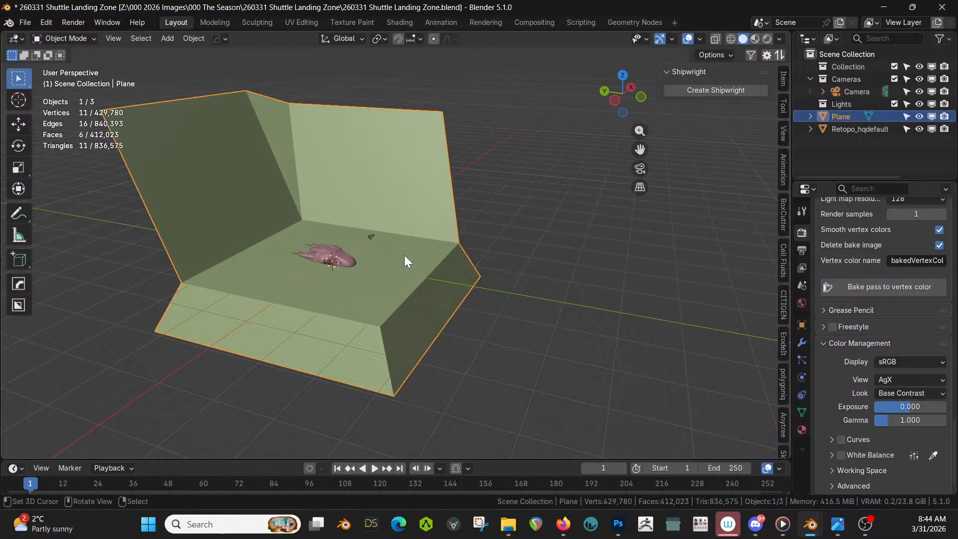
Apply the object transform to the landing zone mesh and turn on category filtering of the add-on tabs.
{"action": "middle_click_drag", "start_coordinate": [404, 255], "coordinate": [422, 265]}
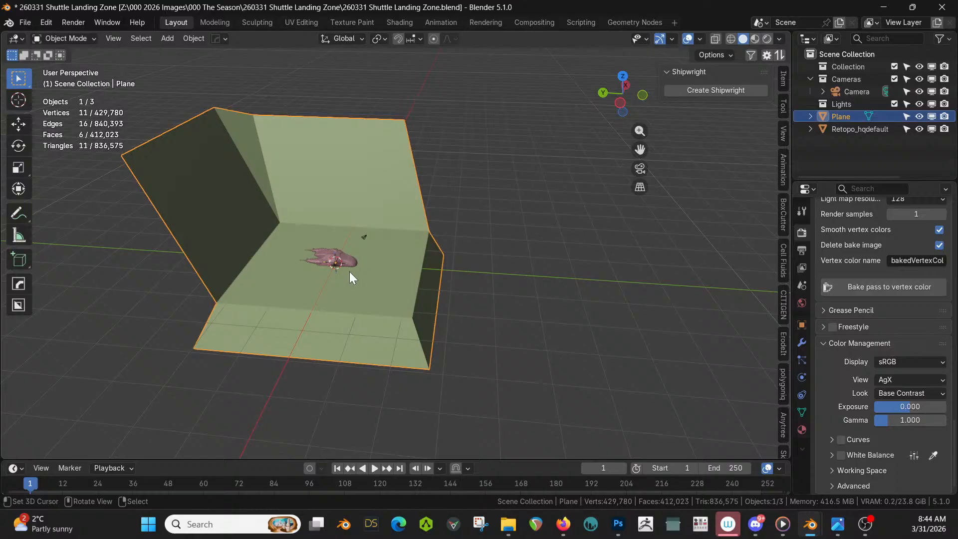
{"action": "key", "text": "ctrl+a"}
{"action": "left_click", "coordinate": [322, 274]}
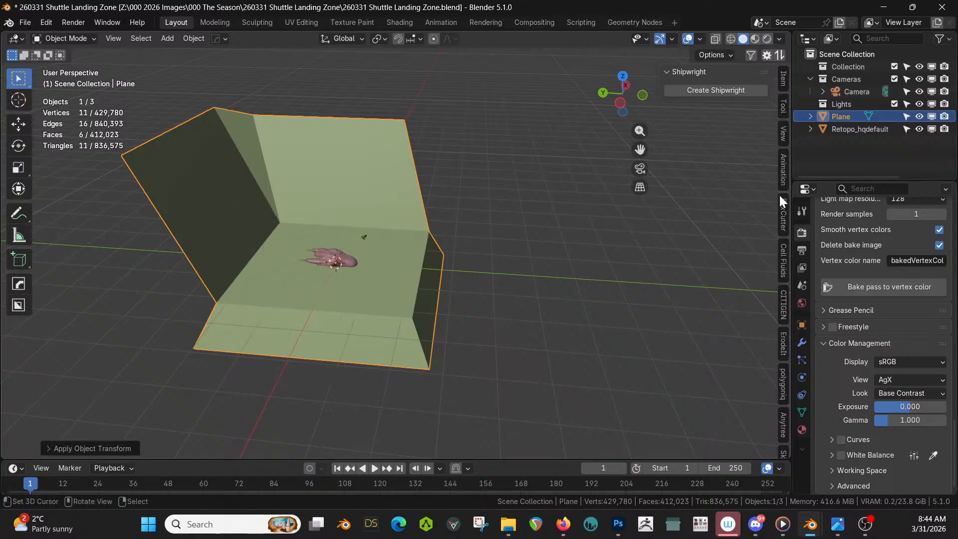
{"action": "left_click", "coordinate": [751, 54]}
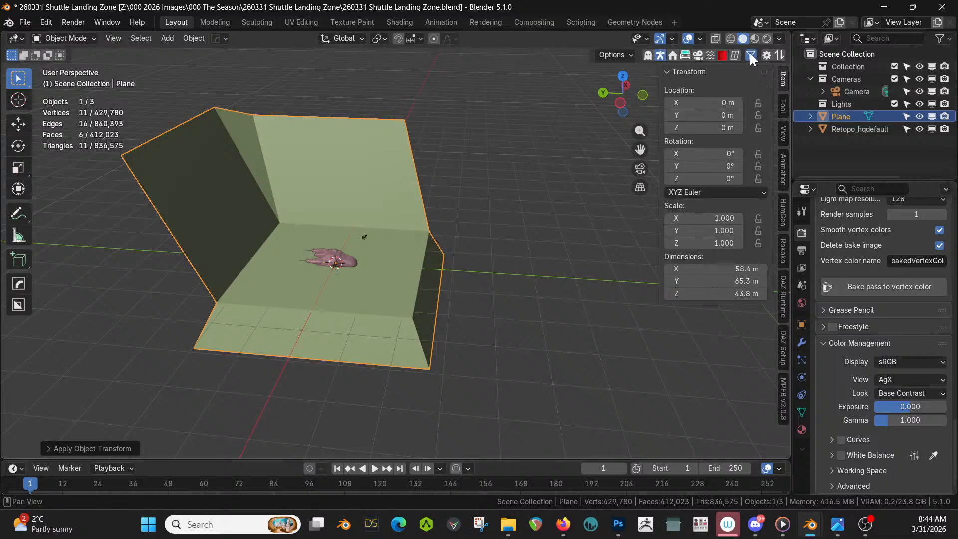
Remesh the landing zone mesh with Quad Remesher at a quad count of 300.
{"action": "left_click", "coordinate": [737, 55]}
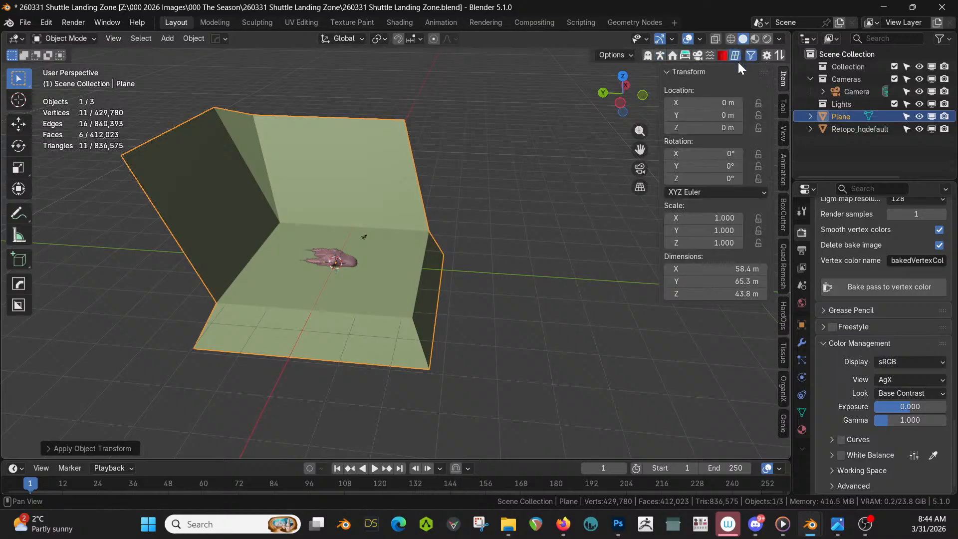
{"action": "left_click", "coordinate": [783, 267]}
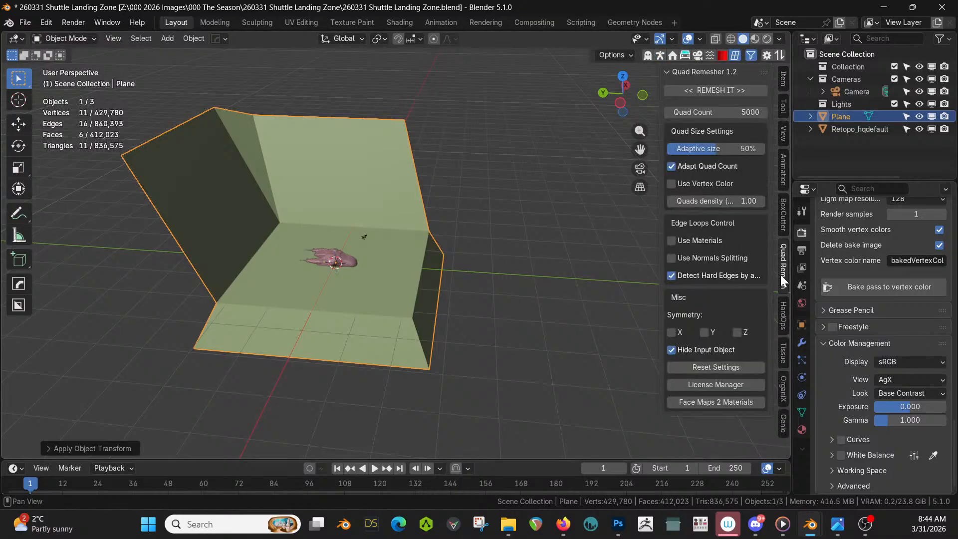
{"action": "left_click", "coordinate": [743, 112]}
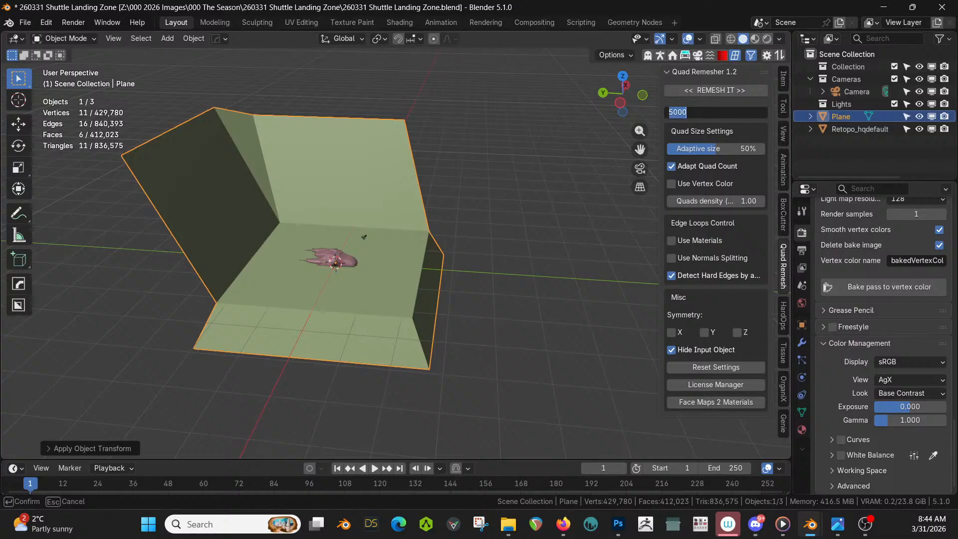
{"action": "type", "text": "300"}
{"action": "key", "text": "Return"}
{"action": "left_click", "coordinate": [722, 90]}
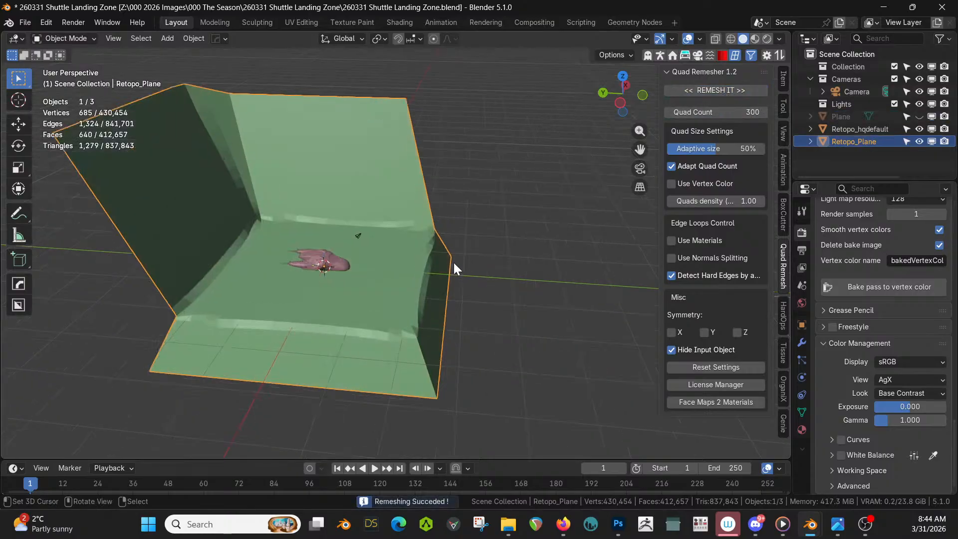
{"action": "middle_click_drag", "start_coordinate": [452, 261], "coordinate": [372, 260]}
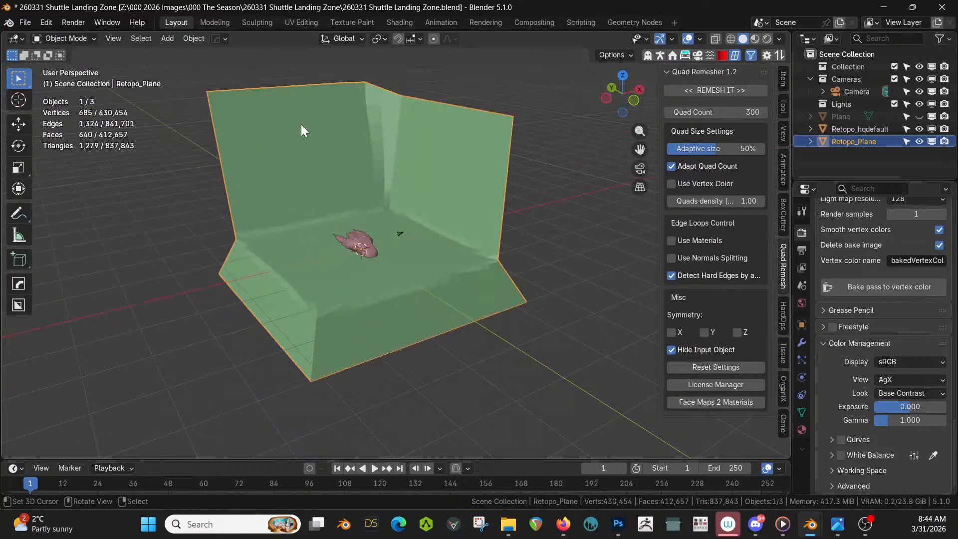
{"action": "key", "text": "Tab"}
{"action": "key", "text": "Tab"}
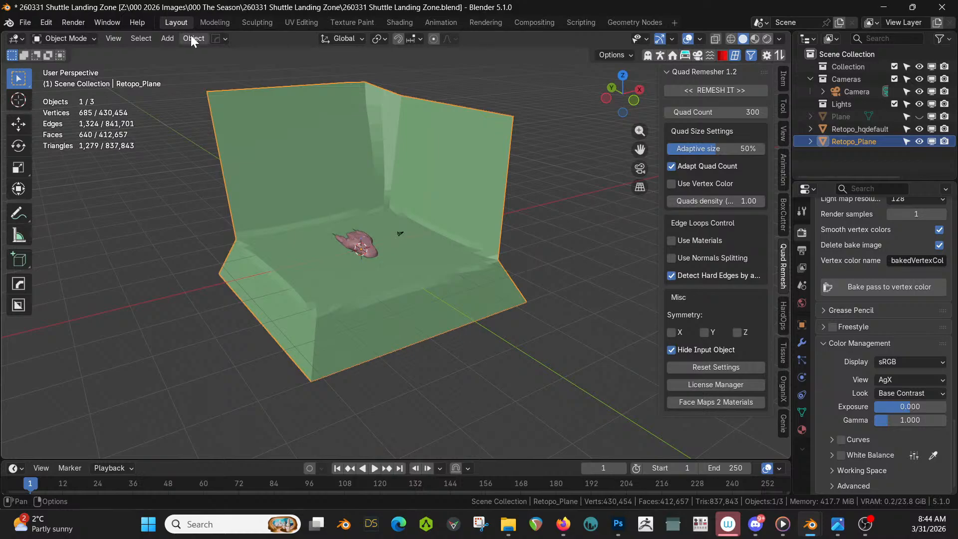
In Sculpt Mode, pull the lower edges of the platform's sloped sides outward and down into an irregular outline with the Elastic Grab brush.
{"action": "left_click", "coordinate": [88, 40]}
{"action": "left_click", "coordinate": [70, 80]}
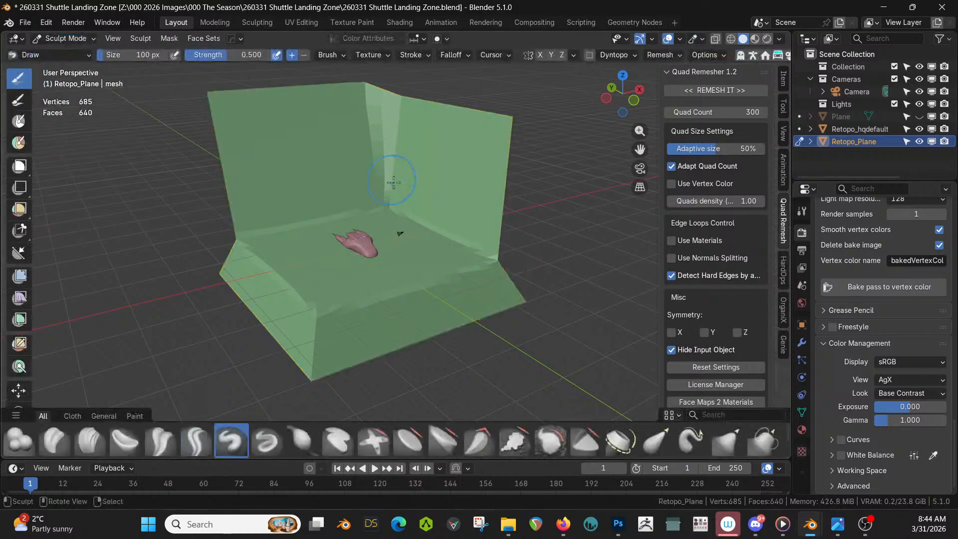
{"action": "middle_click_drag", "start_coordinate": [427, 190], "coordinate": [391, 198]}
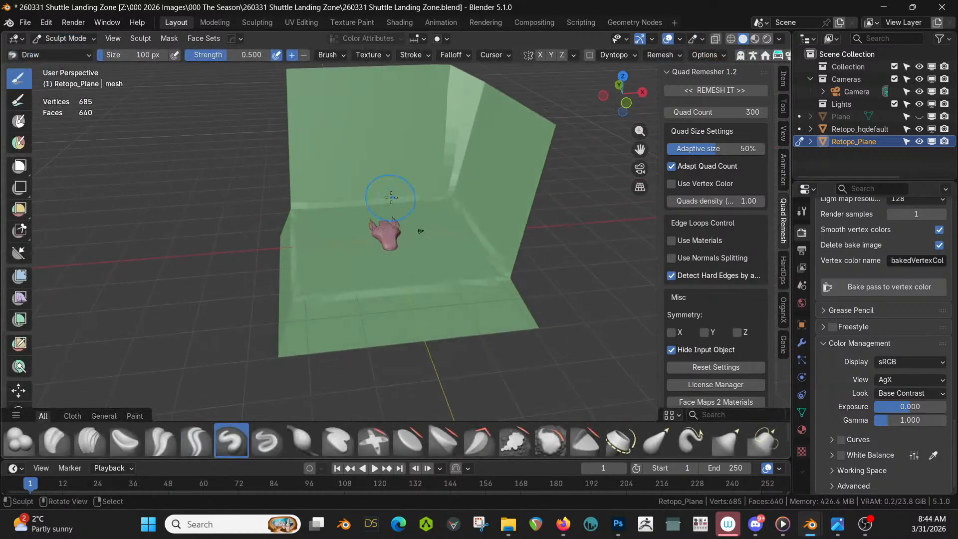
{"action": "left_click", "coordinate": [648, 447]}
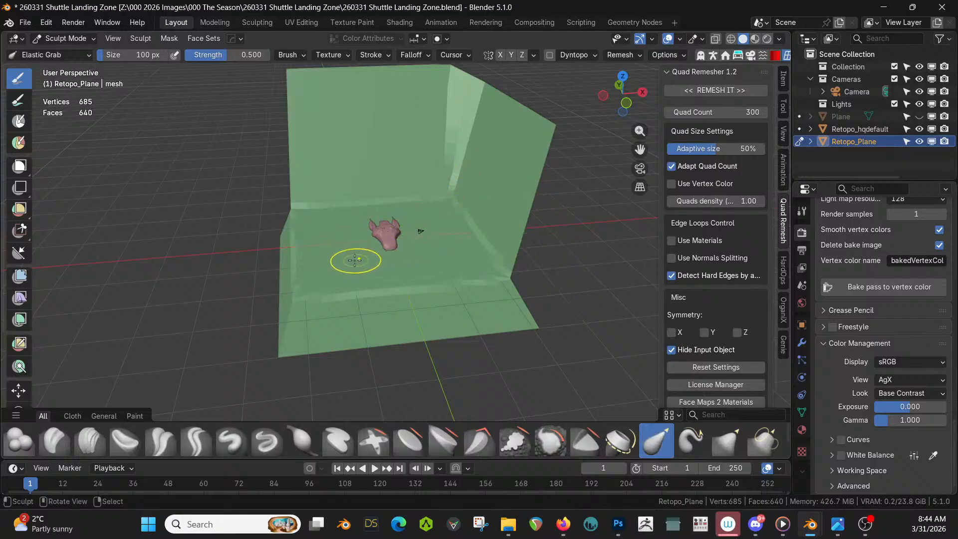
{"action": "middle_click_drag", "start_coordinate": [321, 315], "coordinate": [495, 293]}
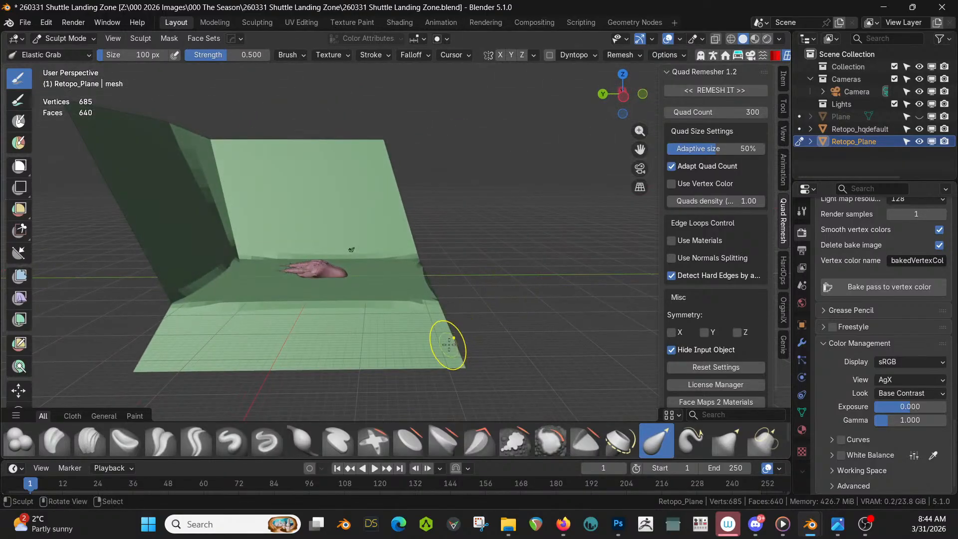
{"action": "middle_click_drag", "start_coordinate": [310, 348], "coordinate": [213, 348]}
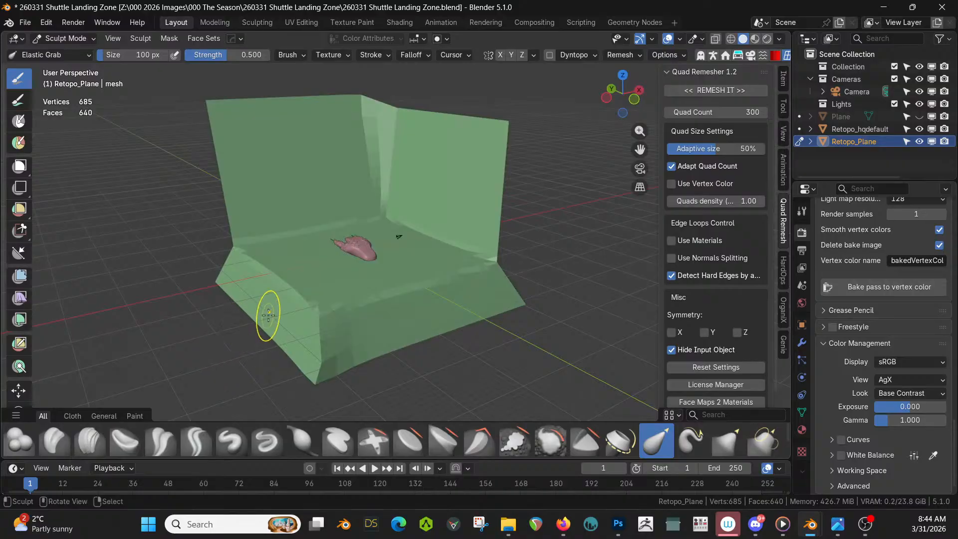
{"action": "left_click_drag", "start_coordinate": [267, 319], "coordinate": [225, 346]}
{"action": "left_click_drag", "start_coordinate": [231, 293], "coordinate": [214, 357]}
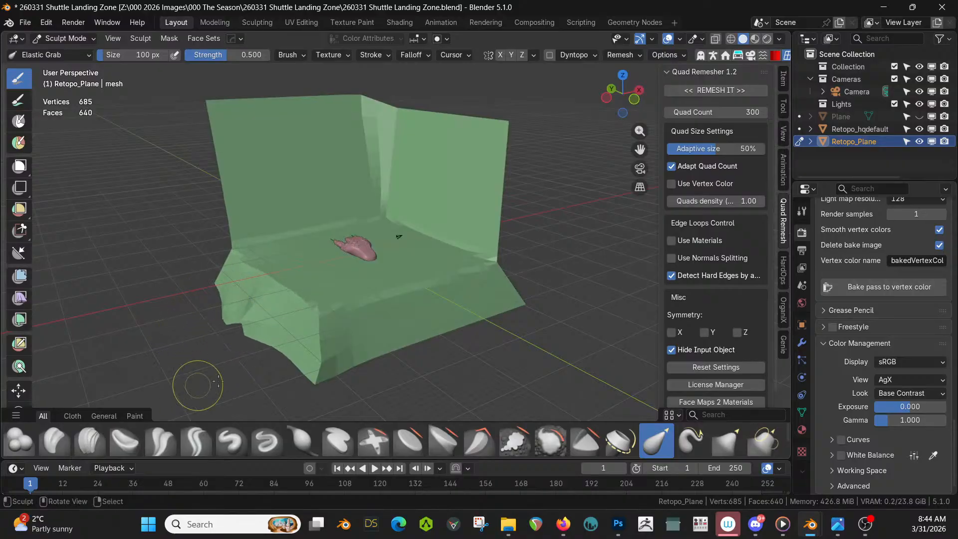
{"action": "left_click_drag", "start_coordinate": [459, 323], "coordinate": [490, 355]}
{"action": "mouse_move", "coordinate": [513, 311]}
{"action": "left_mouse_down"}
{"action": "mouse_move", "coordinate": [527, 344]}
{"action": "mouse_move", "coordinate": [509, 328]}
{"action": "mouse_move", "coordinate": [536, 367]}
{"action": "left_mouse_up"}
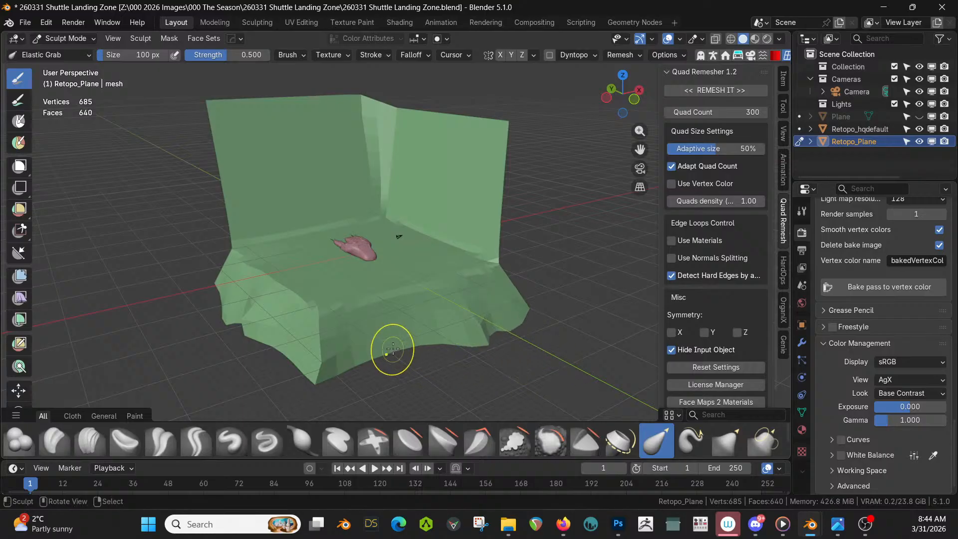
{"action": "left_click_drag", "start_coordinate": [393, 349], "coordinate": [397, 391]}
Enlarge the Elastic Grab brush to 151 px and pull the two leaning walls into uneven, bulging surfaces.
{"action": "mouse_move", "coordinate": [474, 339]}
{"action": "middle_mouse_down"}
{"action": "mouse_move", "coordinate": [469, 367]}
{"action": "mouse_move", "coordinate": [405, 329]}
{"action": "middle_mouse_up"}
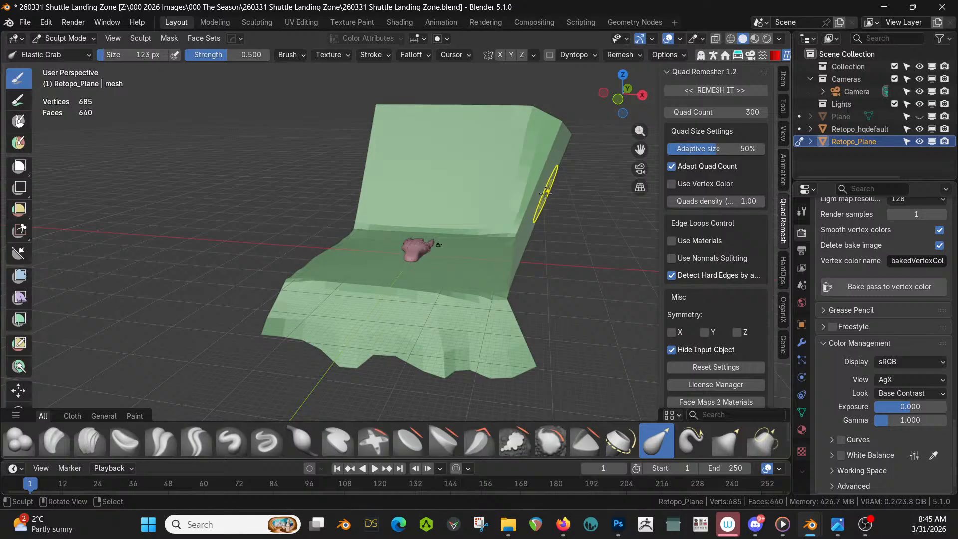
{"action": "key", "text": "f"}
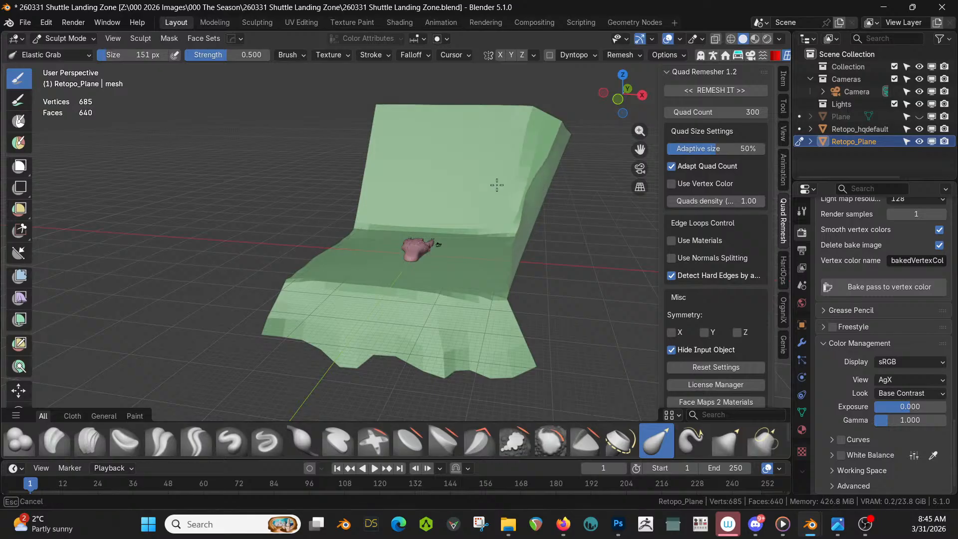
{"action": "left_click", "coordinate": [496, 185]}
{"action": "middle_click_drag", "start_coordinate": [472, 171], "coordinate": [338, 242]}
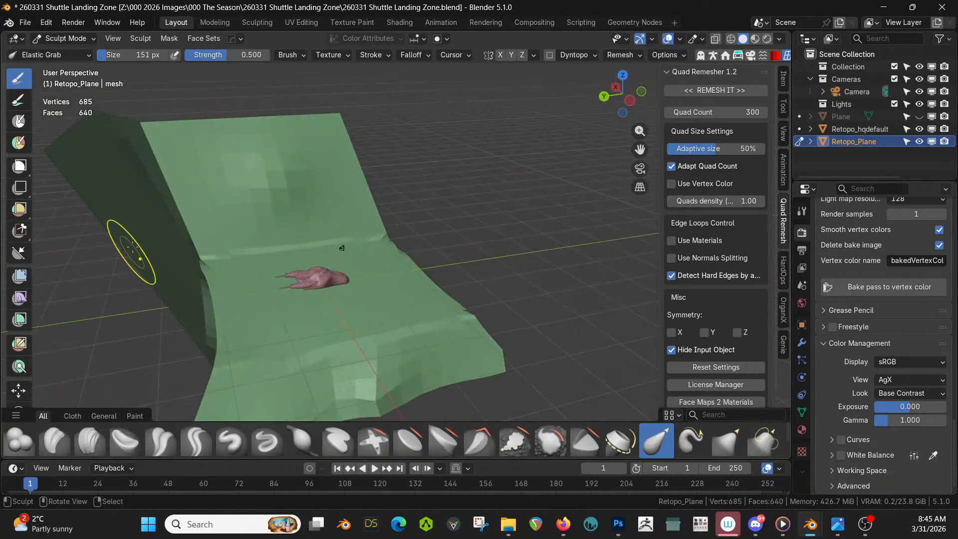
{"action": "mouse_move", "coordinate": [132, 247]}
{"action": "left_mouse_down"}
{"action": "mouse_move", "coordinate": [120, 229]}
{"action": "mouse_move", "coordinate": [70, 242]}
{"action": "left_mouse_up"}
{"action": "middle_click_drag", "start_coordinate": [134, 198], "coordinate": [165, 251]}
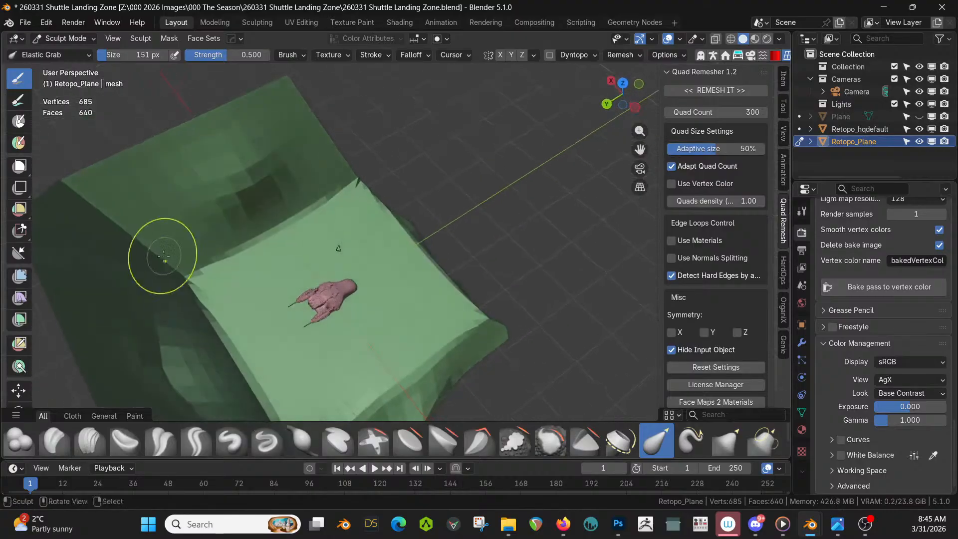
{"action": "left_click_drag", "start_coordinate": [132, 238], "coordinate": [98, 232]}
Reshape the platform's upper rim with the Elastic Grab brush so the floor breaks unevenly into its sloped sides.
{"action": "mouse_move", "coordinate": [140, 231]}
{"action": "middle_mouse_down"}
{"action": "mouse_move", "coordinate": [157, 219]}
{"action": "mouse_move", "coordinate": [146, 216]}
{"action": "middle_mouse_up"}
{"action": "mouse_move", "coordinate": [390, 250]}
{"action": "middle_mouse_down"}
{"action": "mouse_move", "coordinate": [359, 218]}
{"action": "mouse_move", "coordinate": [319, 202]}
{"action": "middle_mouse_up"}
{"action": "mouse_move", "coordinate": [504, 296]}
{"action": "middle_mouse_down"}
{"action": "mouse_move", "coordinate": [482, 314]}
{"action": "mouse_move", "coordinate": [510, 296]}
{"action": "mouse_move", "coordinate": [454, 285]}
{"action": "mouse_move", "coordinate": [454, 294]}
{"action": "middle_mouse_up"}
{"action": "scroll", "coordinate": [480, 314], "scroll_direction": "up", "scroll_amount": 3}
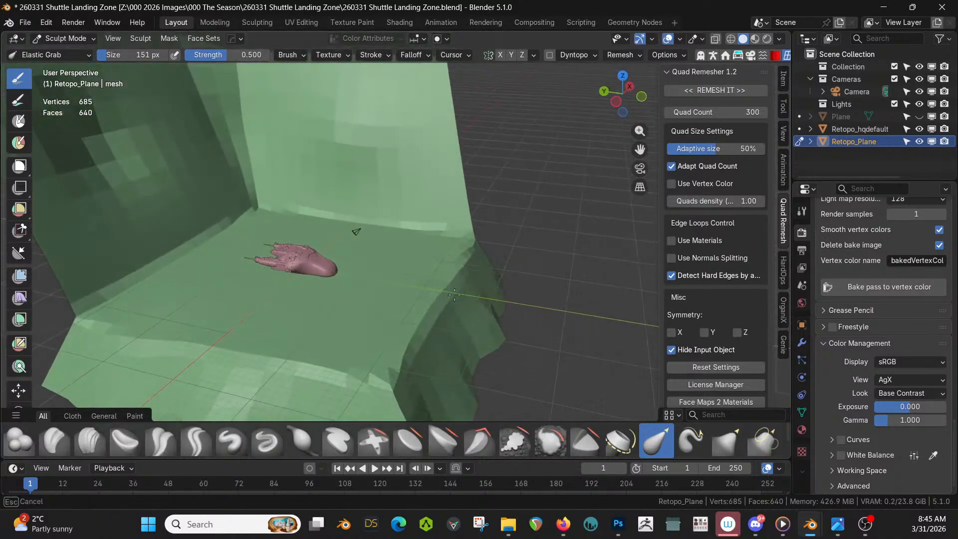
{"action": "left_click_drag", "start_coordinate": [463, 332], "coordinate": [464, 314]}
{"action": "left_click_drag", "start_coordinate": [469, 274], "coordinate": [475, 312]}
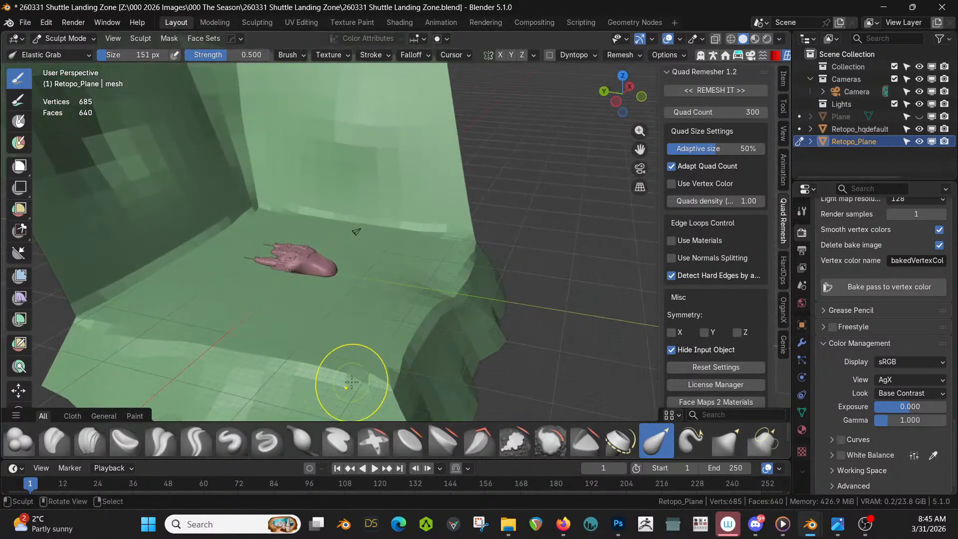
{"action": "left_click_drag", "start_coordinate": [352, 383], "coordinate": [342, 400]}
{"action": "middle_click_drag", "start_coordinate": [224, 381], "coordinate": [171, 395]}
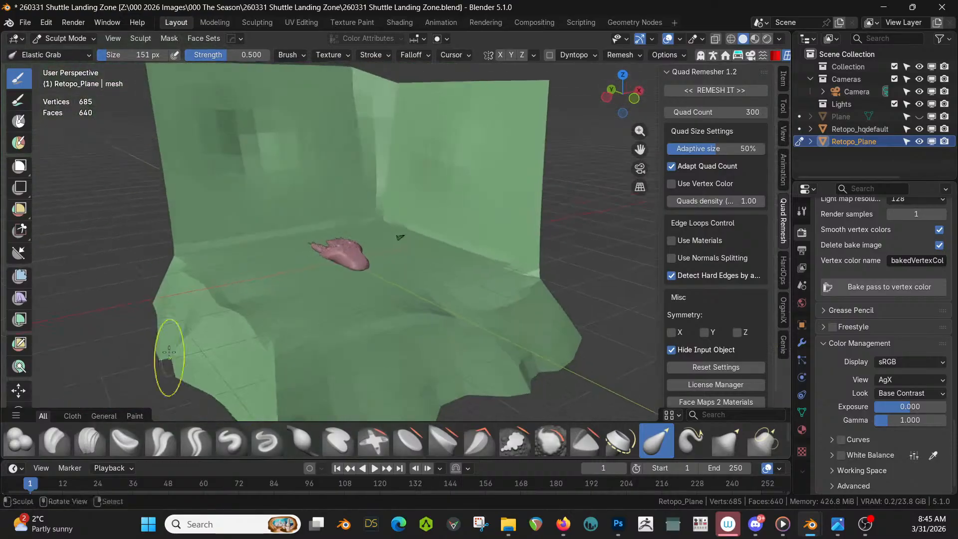
{"action": "left_click_drag", "start_coordinate": [189, 290], "coordinate": [190, 333]}
{"action": "left_click_drag", "start_coordinate": [385, 333], "coordinate": [378, 372]}
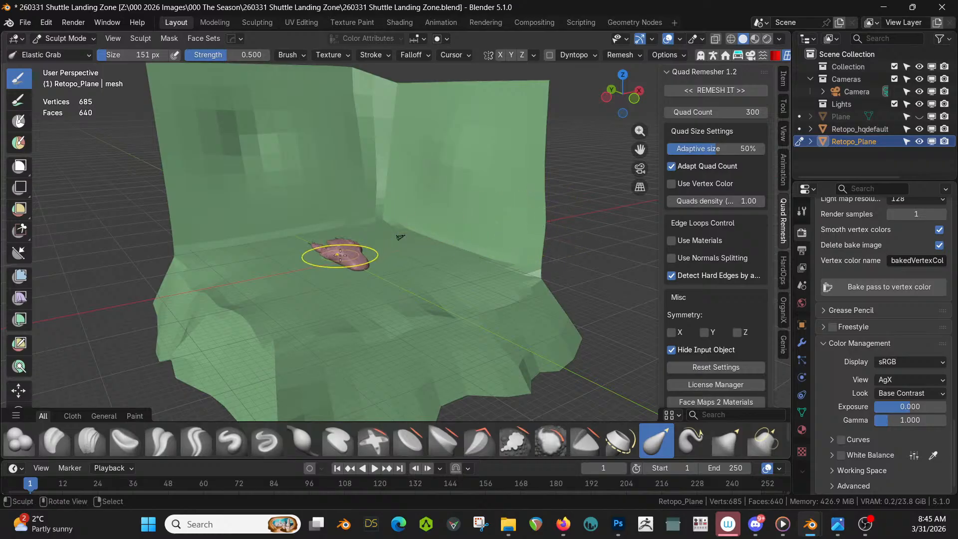
Switch to the Smooth brush, return to Object Mode and save the file.
{"action": "mouse_move", "coordinate": [336, 252]}
{"action": "middle_mouse_down"}
{"action": "mouse_move", "coordinate": [313, 298]}
{"action": "mouse_move", "coordinate": [309, 270]}
{"action": "middle_mouse_up"}
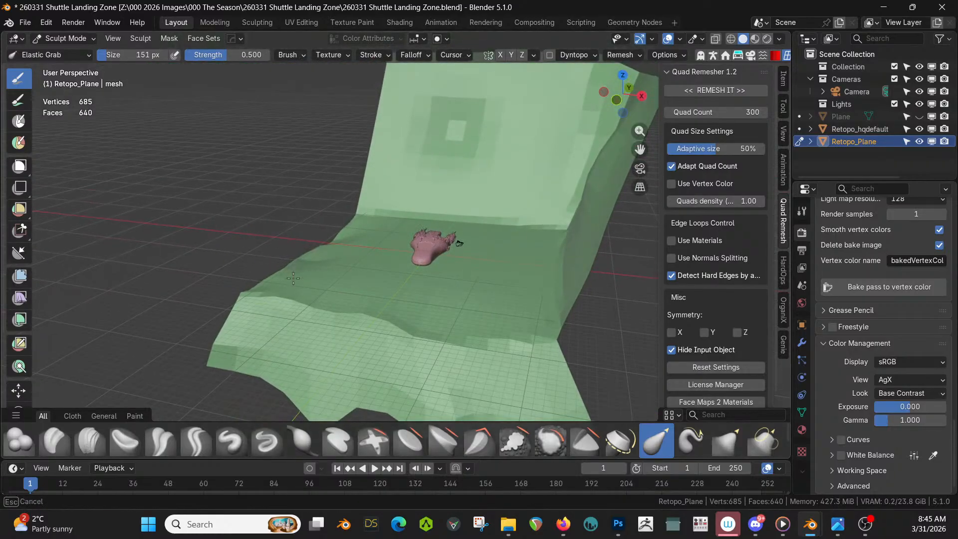
{"action": "key", "text": "shift+s"}
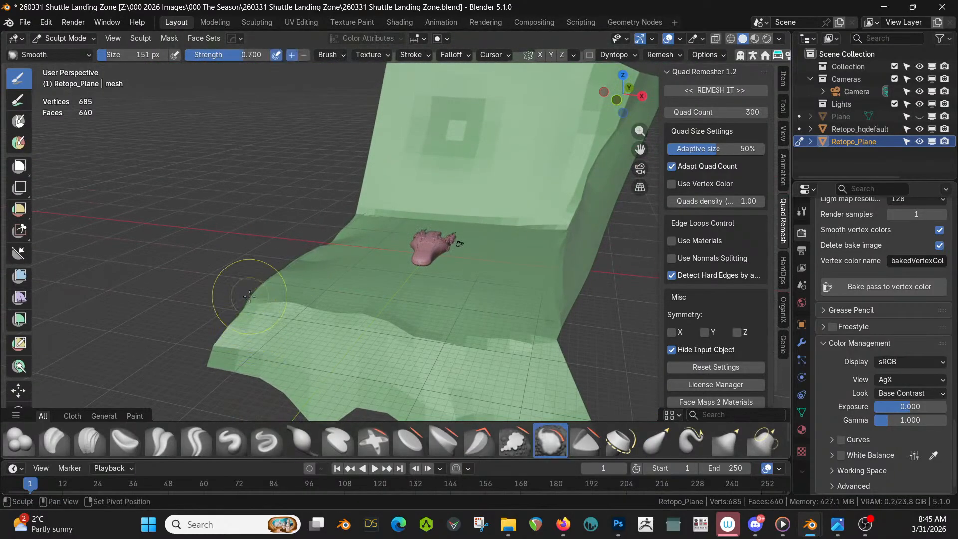
{"action": "mouse_move", "coordinate": [245, 305]}
{"action": "middle_mouse_down"}
{"action": "mouse_move", "coordinate": [370, 306]}
{"action": "mouse_move", "coordinate": [486, 280]}
{"action": "middle_mouse_up"}
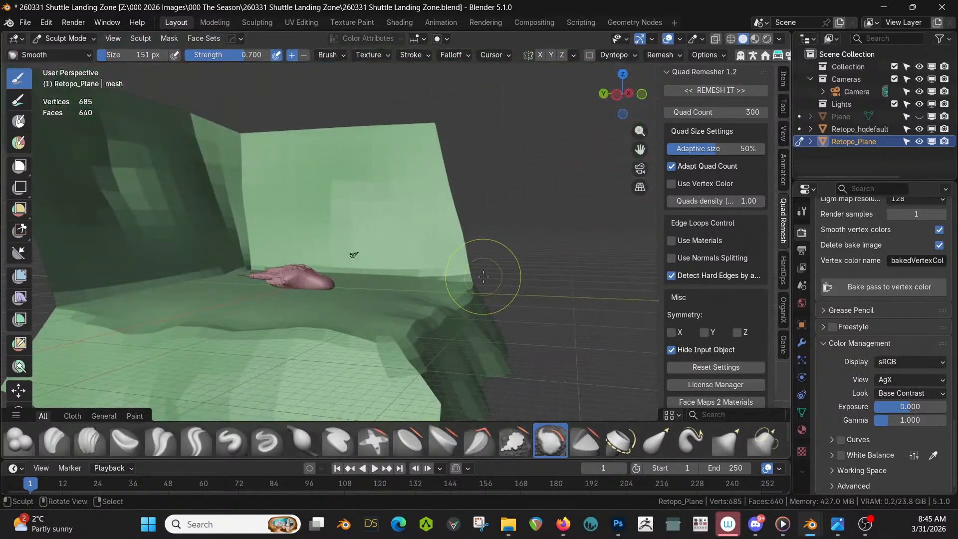
{"action": "left_click", "coordinate": [73, 38]}
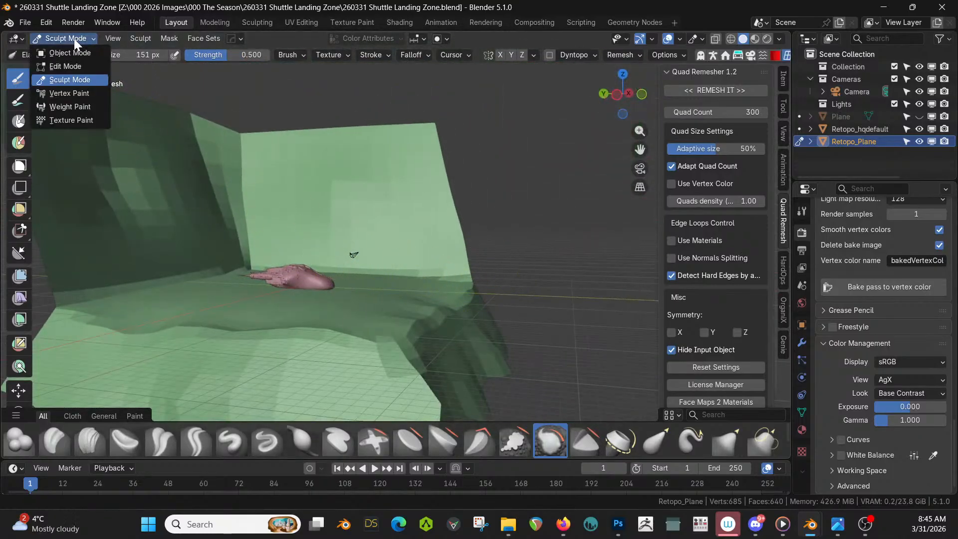
{"action": "left_click", "coordinate": [70, 54]}
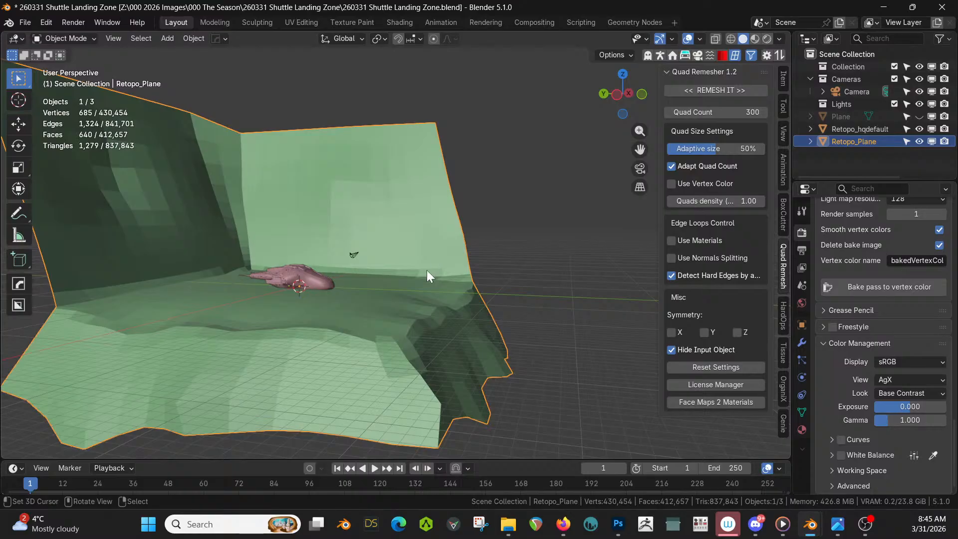
{"action": "key", "text": "ctrl+s"}
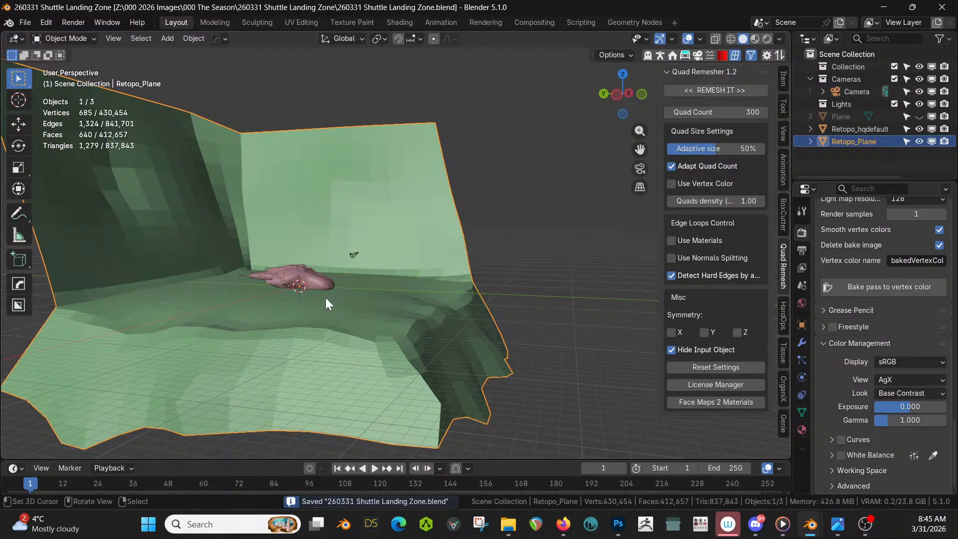
Raise the shuttle about 2.8 m along the Z axis above the platform floor.
{"action": "left_click", "coordinate": [305, 281]}
{"action": "key", "text": "g"}
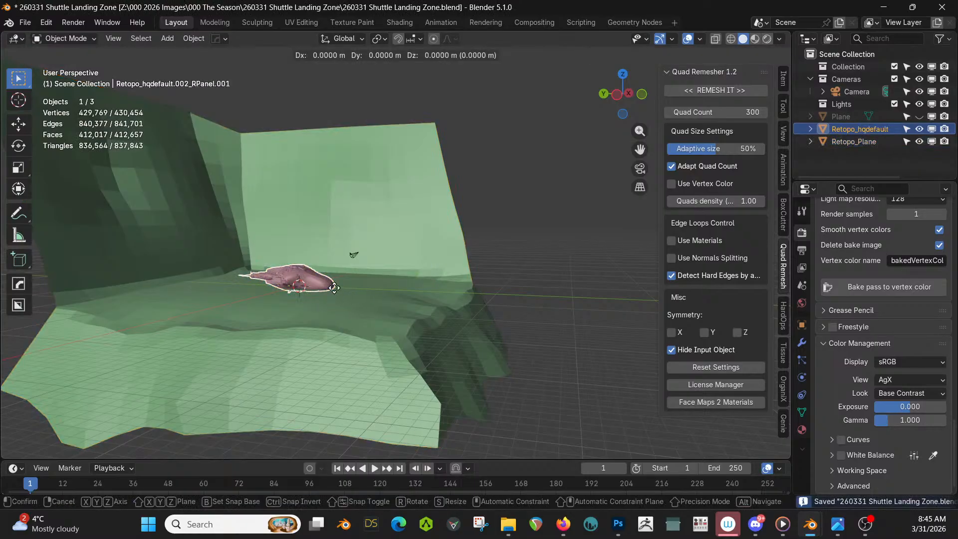
{"action": "key", "text": "z"}
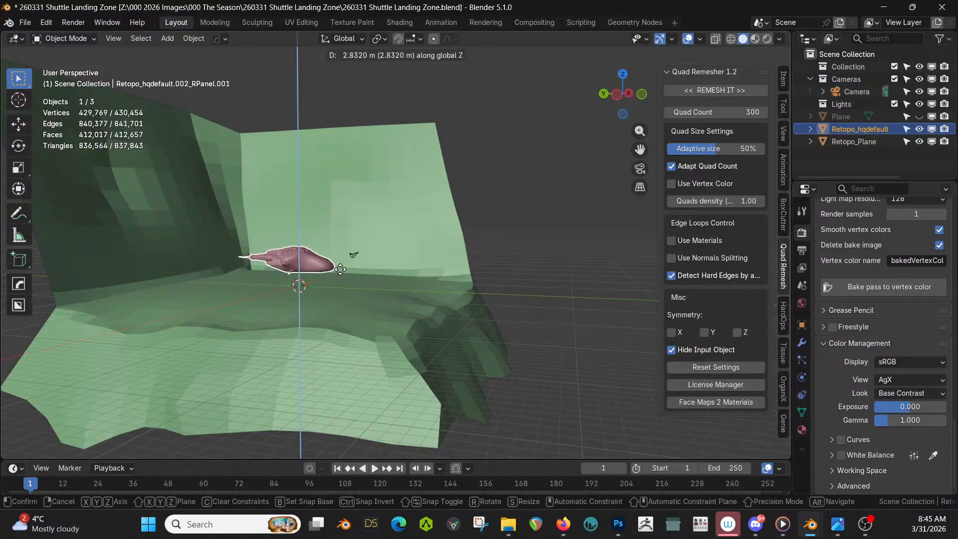
{"action": "left_click", "coordinate": [340, 269]}
{"action": "middle_click_drag", "start_coordinate": [369, 282], "coordinate": [387, 214]}
Add the Terrainer_Base terrain modifier to the remeshed landing zone.
{"action": "left_click", "coordinate": [422, 148]}
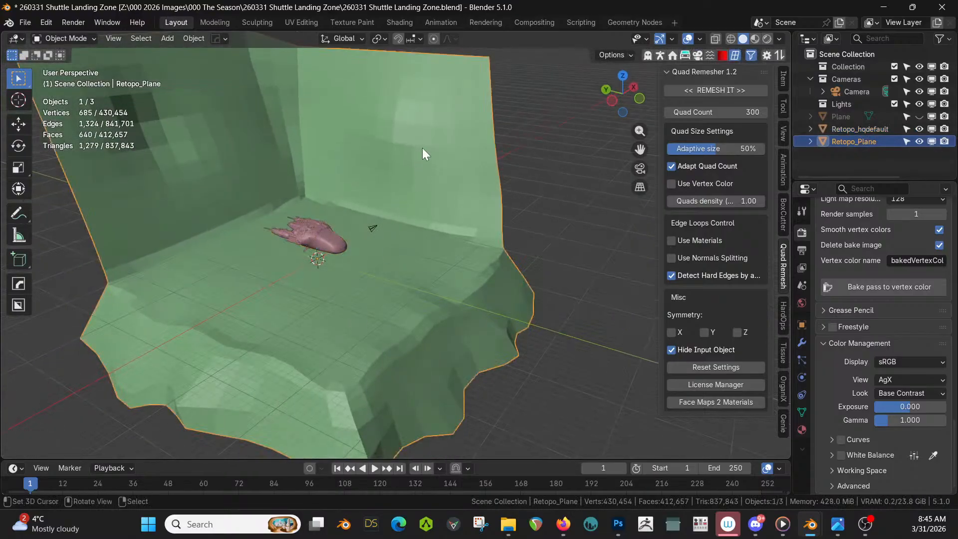
{"action": "left_click", "coordinate": [801, 351]}
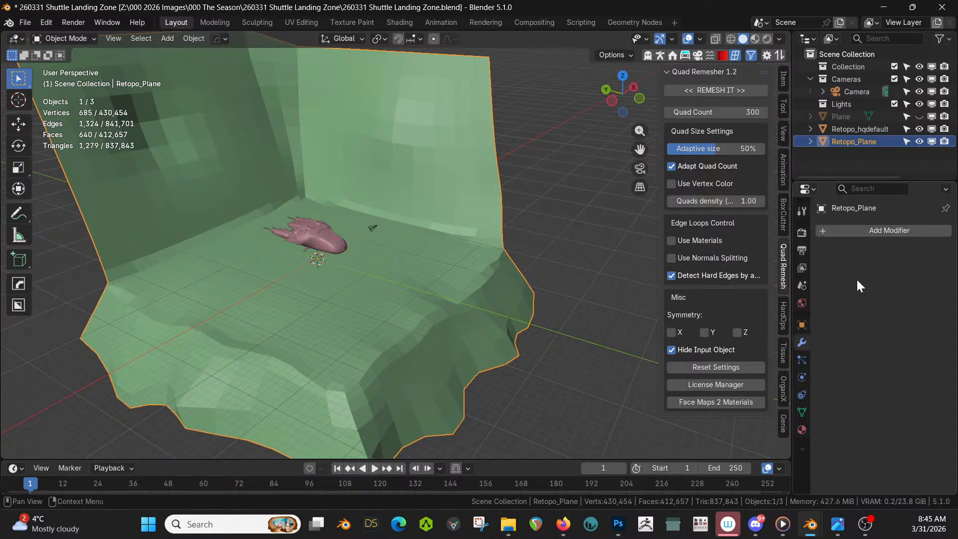
{"action": "left_click", "coordinate": [877, 226]}
{"action": "mouse_move", "coordinate": [838, 397]}
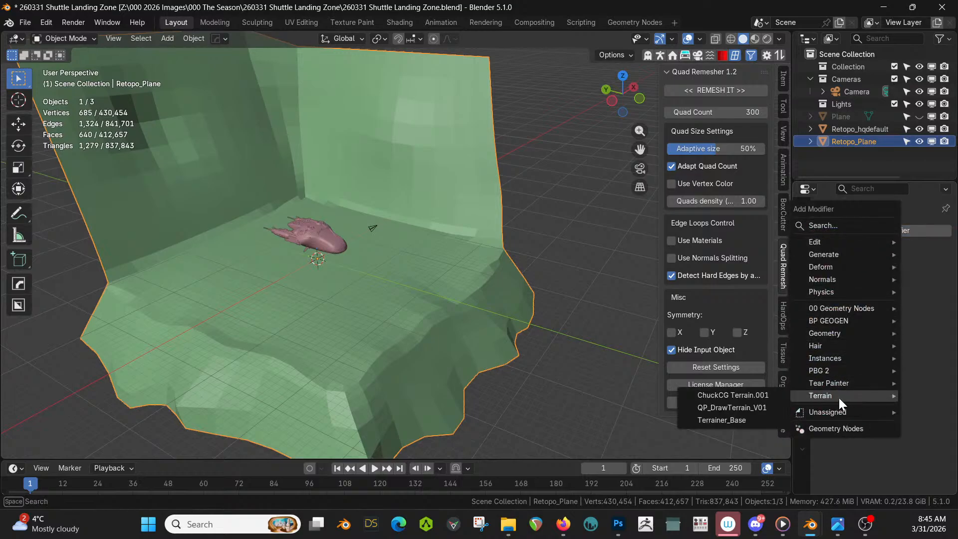
{"action": "left_click", "coordinate": [738, 422]}
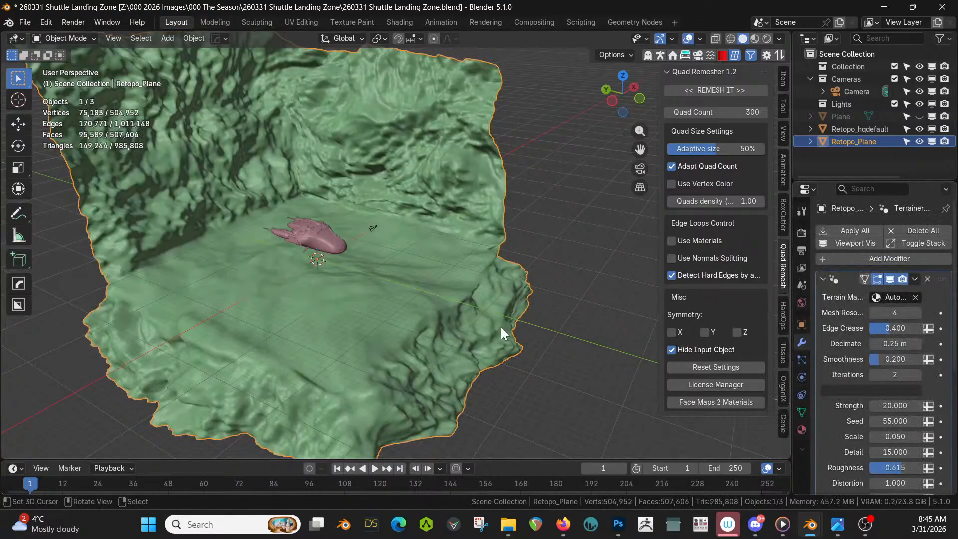
Set the terrain modifier's Strength to 5.
{"action": "middle_click_drag", "start_coordinate": [501, 327], "coordinate": [429, 326]}
{"action": "left_click", "coordinate": [891, 404]}
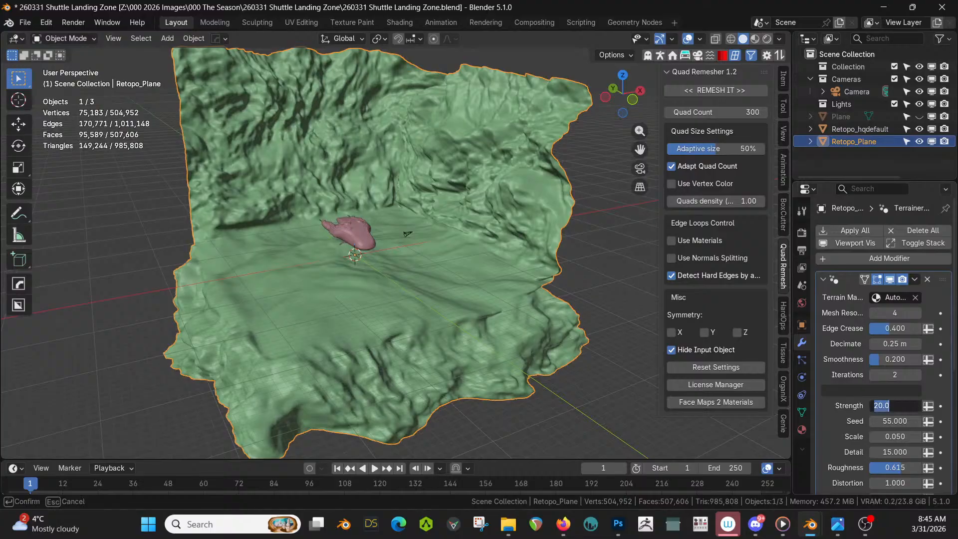
{"action": "type", "text": "5"}
{"action": "key", "text": "Return"}
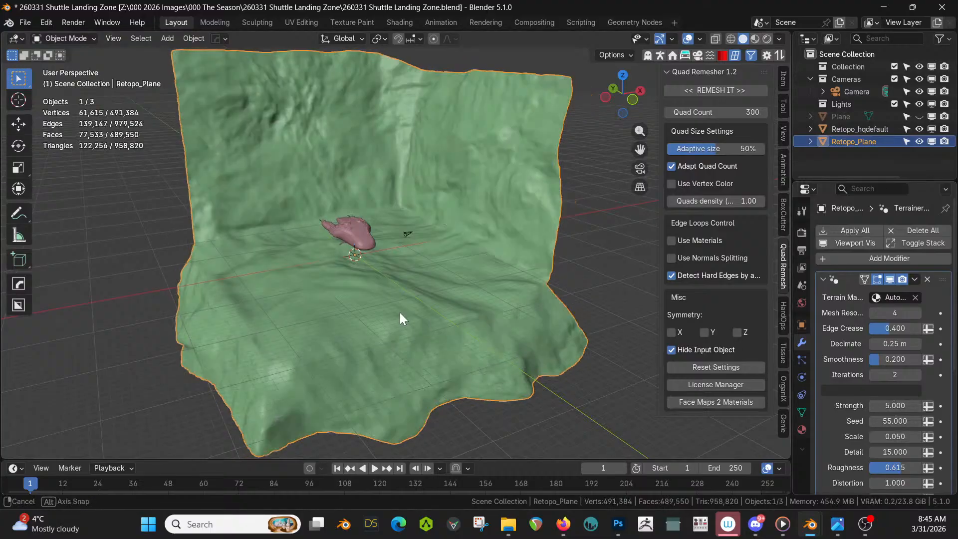
Examine the terrain modifier's settings and the Terrainer_Base node tree, including its masks, displacement, clean-up and vertex group input.
{"action": "middle_click_drag", "start_coordinate": [399, 312], "coordinate": [408, 283]}
{"action": "scroll", "coordinate": [883, 393], "scroll_direction": "down", "scroll_amount": 10}
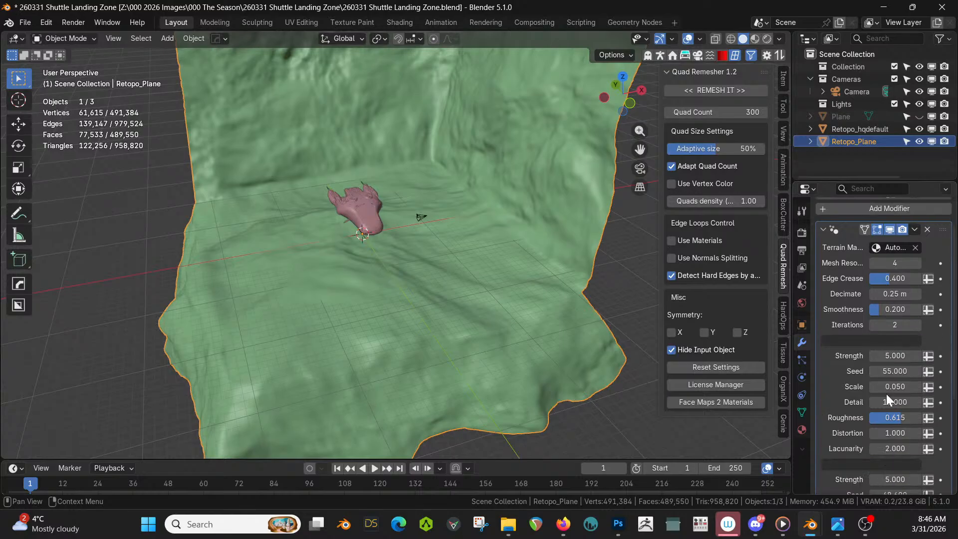
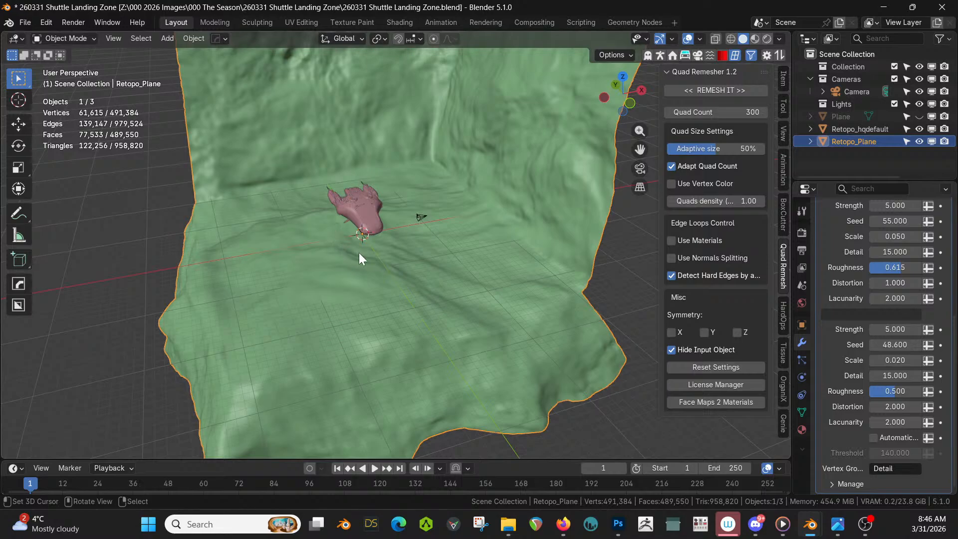
{"action": "middle_click_drag", "start_coordinate": [359, 257], "coordinate": [404, 271]}
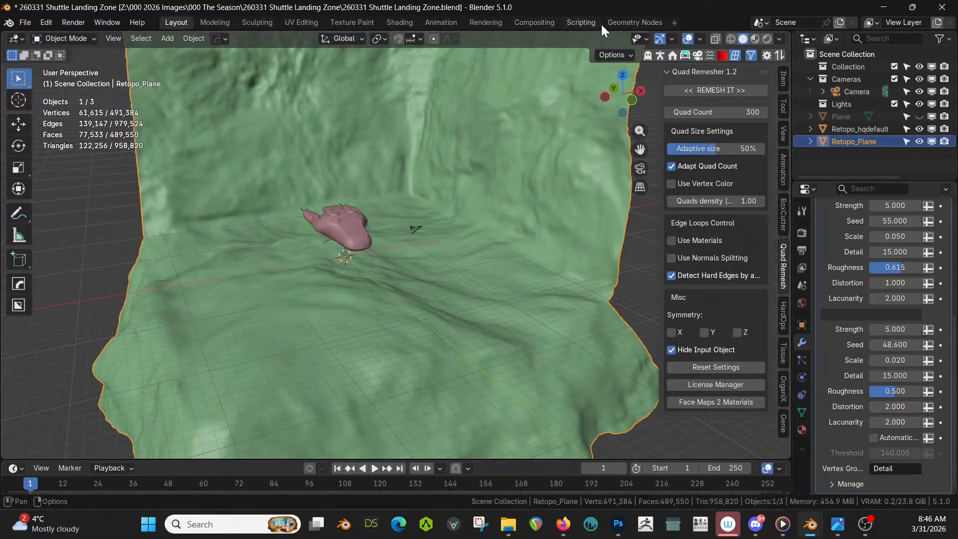
{"action": "left_click", "coordinate": [628, 23]}
{"action": "scroll", "coordinate": [390, 355], "scroll_direction": "down", "scroll_amount": 4}
{"action": "middle_click_drag", "start_coordinate": [389, 354], "coordinate": [25, 491]}
{"action": "middle_click_drag", "start_coordinate": [522, 411], "coordinate": [341, 388]}
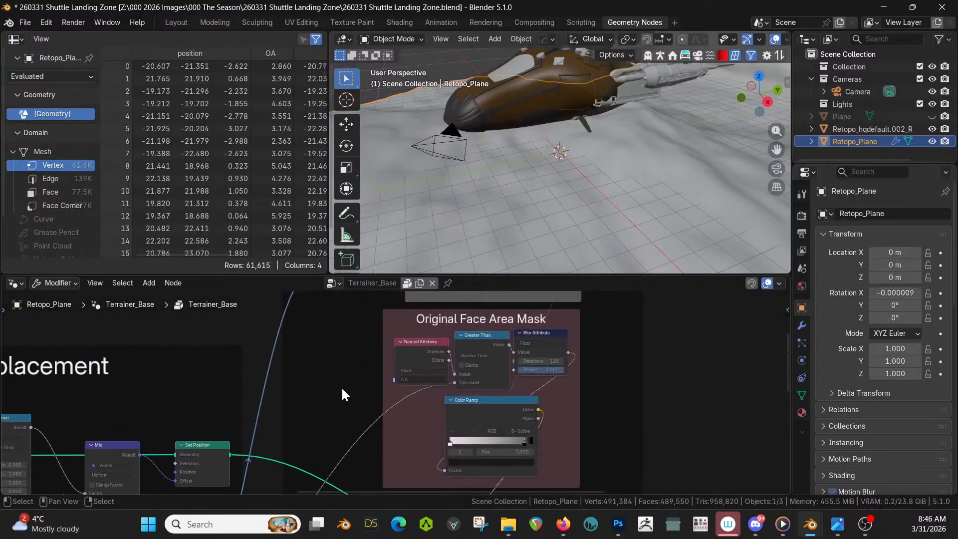
{"action": "middle_click_drag", "start_coordinate": [595, 374], "coordinate": [661, 473]}
{"action": "scroll", "coordinate": [510, 418], "scroll_direction": "down", "scroll_amount": 4}
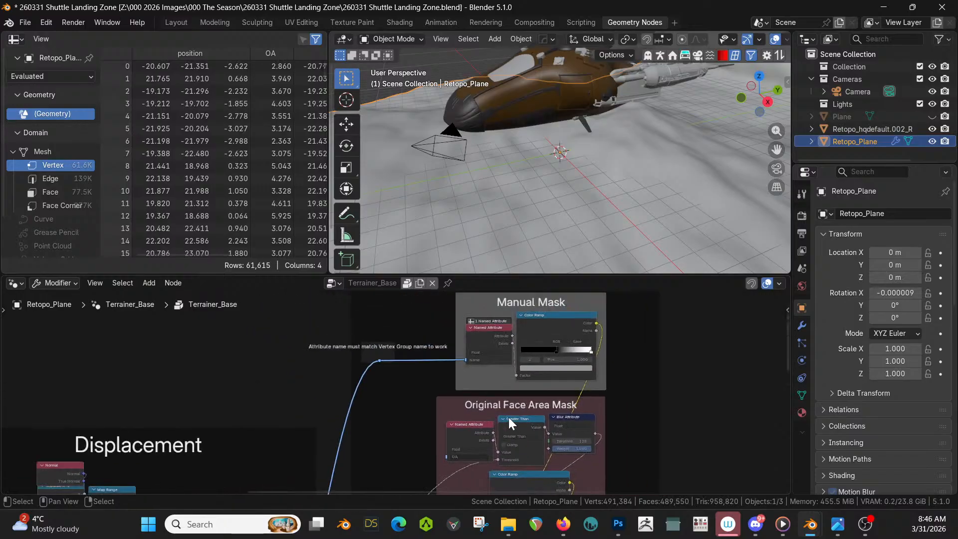
{"action": "middle_click_drag", "start_coordinate": [390, 346], "coordinate": [603, 376]}
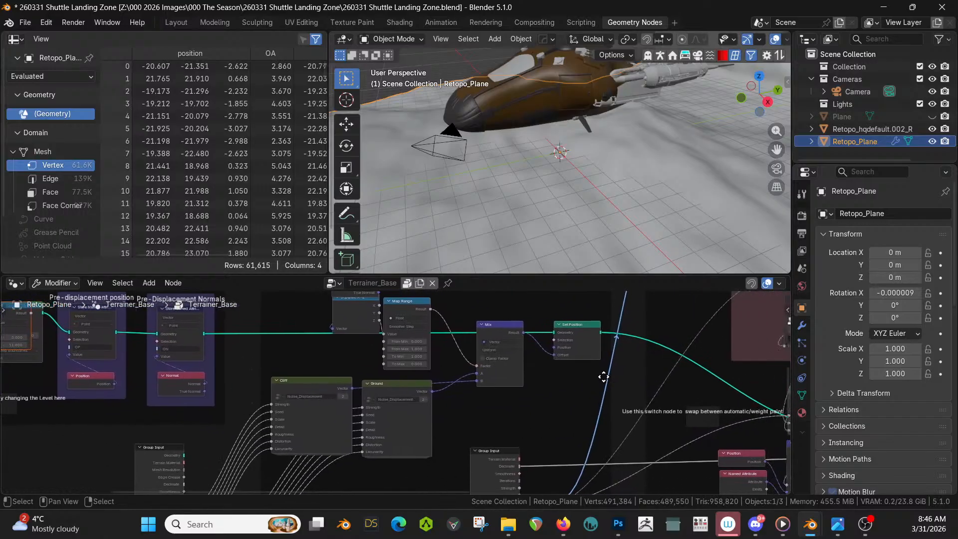
{"action": "scroll", "coordinate": [554, 417], "scroll_direction": "up", "scroll_amount": 3}
{"action": "middle_click_drag", "start_coordinate": [554, 427], "coordinate": [297, 446]}
{"action": "middle_click_drag", "start_coordinate": [414, 437], "coordinate": [325, 492]}
{"action": "middle_click_drag", "start_coordinate": [657, 450], "coordinate": [454, 494]}
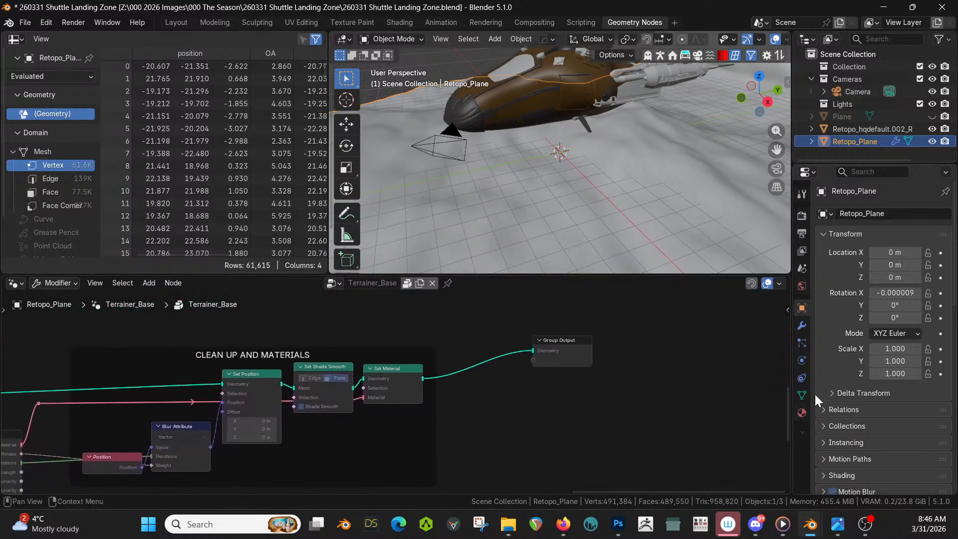
{"action": "left_click", "coordinate": [804, 325]}
{"action": "scroll", "coordinate": [877, 394], "scroll_direction": "down", "scroll_amount": 8}
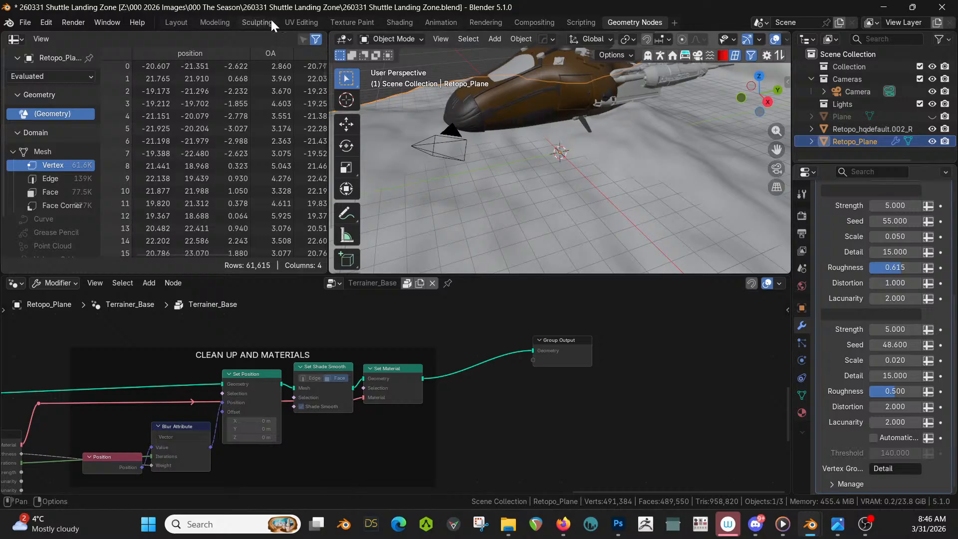
{"action": "left_click", "coordinate": [170, 22]}
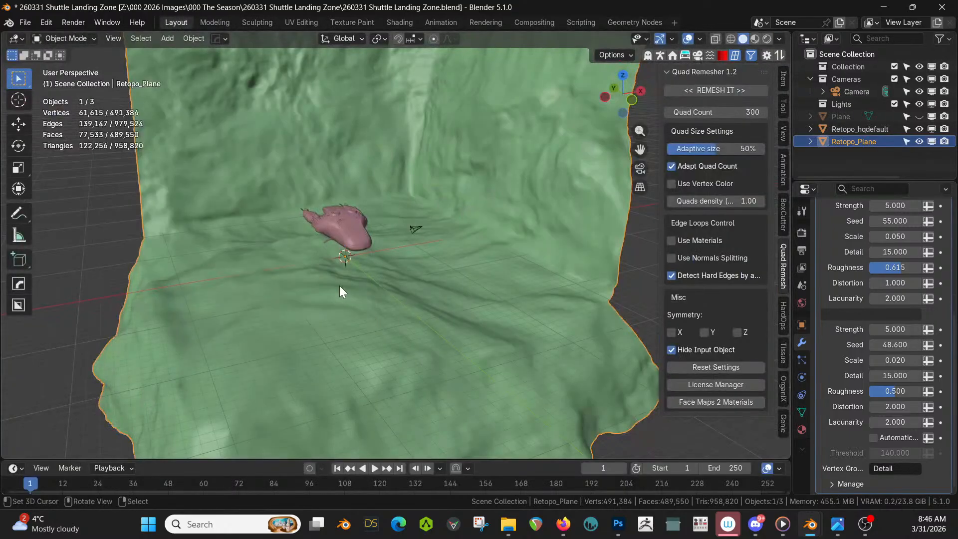
Enter Edit Mode on the landing zone mesh, clear the full selection and circle-select floor faces near the shuttle.
{"action": "key", "text": "Tab"}
{"action": "middle_click_drag", "start_coordinate": [339, 285], "coordinate": [341, 301]}
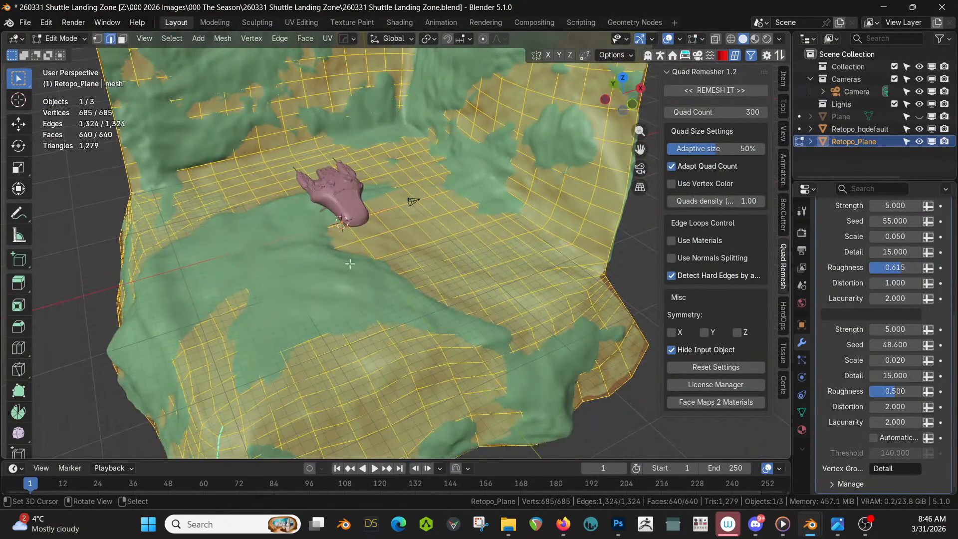
{"action": "key", "text": "c"}
{"action": "key", "text": "Escape"}
{"action": "left_click", "coordinate": [382, 223]}
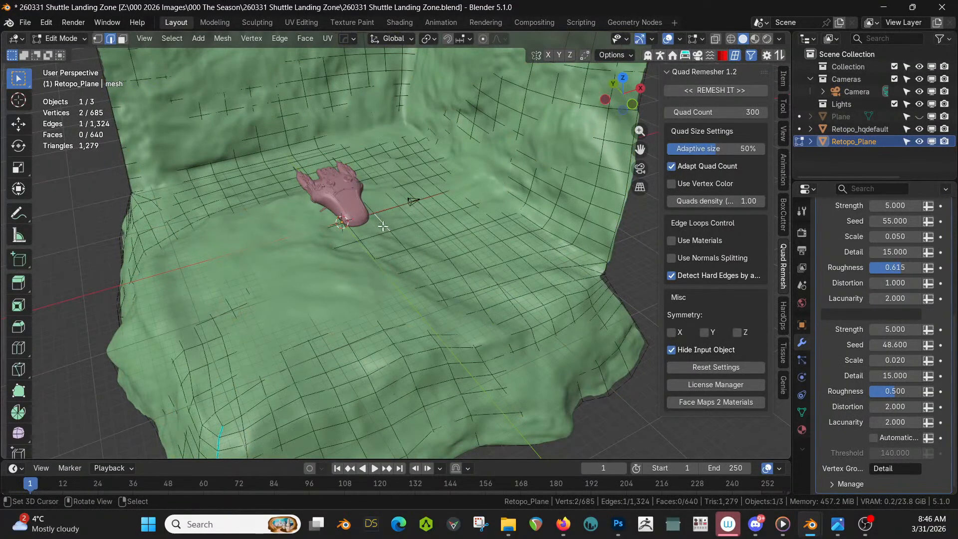
{"action": "key", "text": "c"}
{"action": "mouse_move", "coordinate": [383, 226]}
{"action": "left_mouse_down"}
{"action": "mouse_move", "coordinate": [344, 191]}
{"action": "mouse_move", "coordinate": [404, 169]}
{"action": "mouse_move", "coordinate": [259, 324]}
{"action": "mouse_move", "coordinate": [334, 257]}
{"action": "mouse_move", "coordinate": [446, 260]}
{"action": "left_mouse_up"}
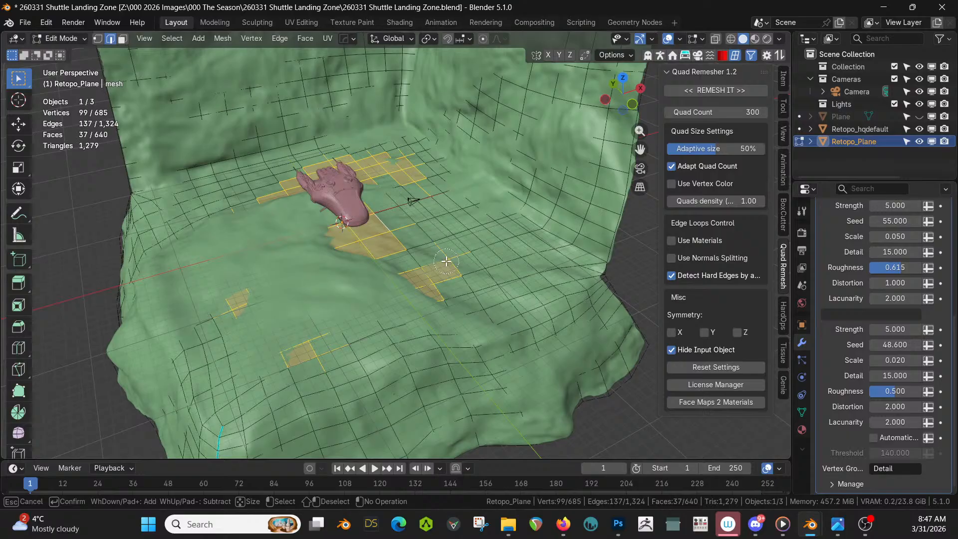
{"action": "key", "text": "Escape"}
From the top view, extend the circle selection to a large round patch of floor around the shuttle.
{"action": "key", "text": "KP_7"}
{"action": "scroll", "coordinate": [449, 240], "scroll_direction": "down", "scroll_amount": 2}
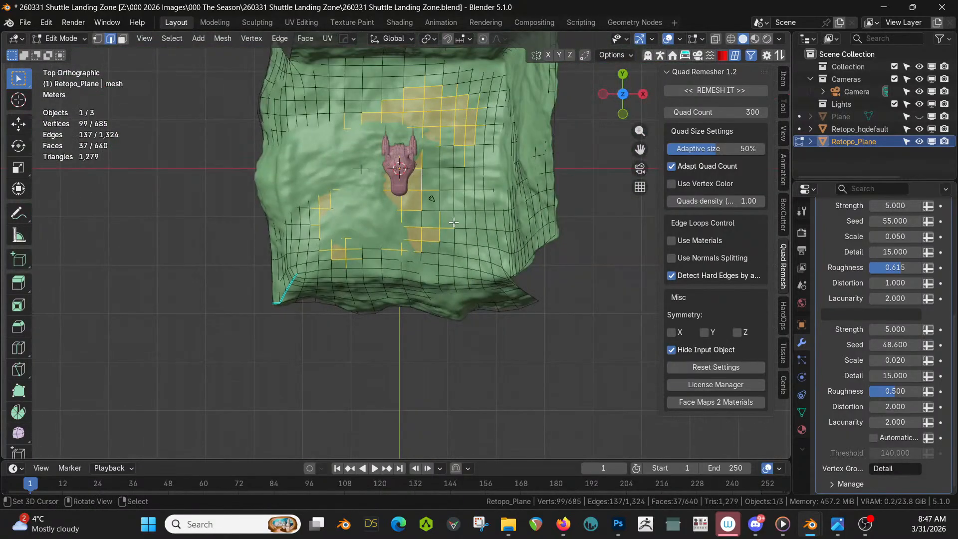
{"action": "key", "text": "c"}
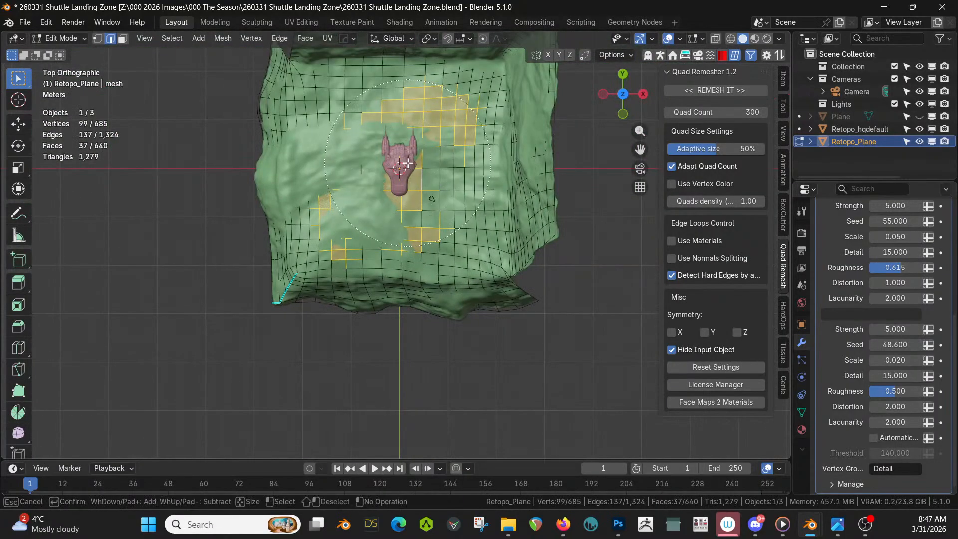
{"action": "left_click_drag", "start_coordinate": [391, 163], "coordinate": [390, 175]}
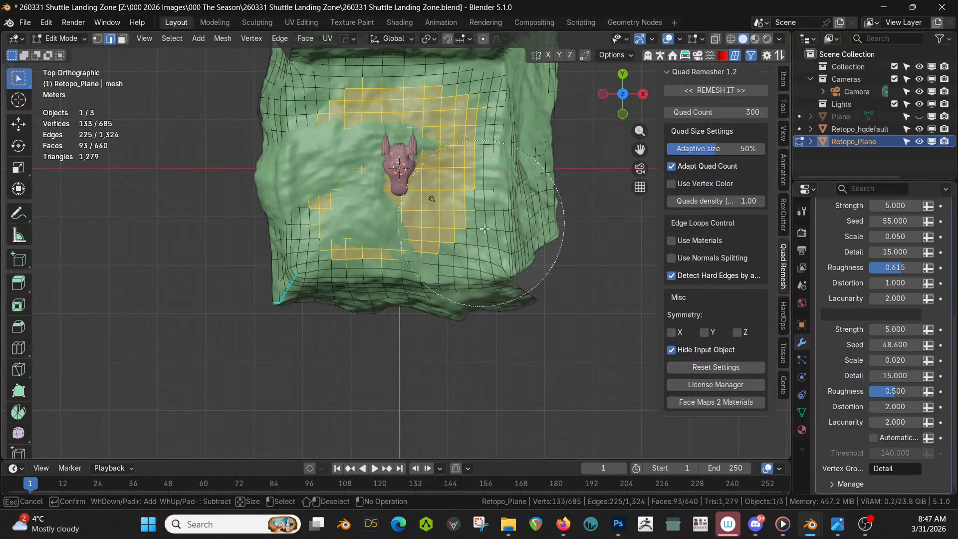
{"action": "key", "text": "Escape"}
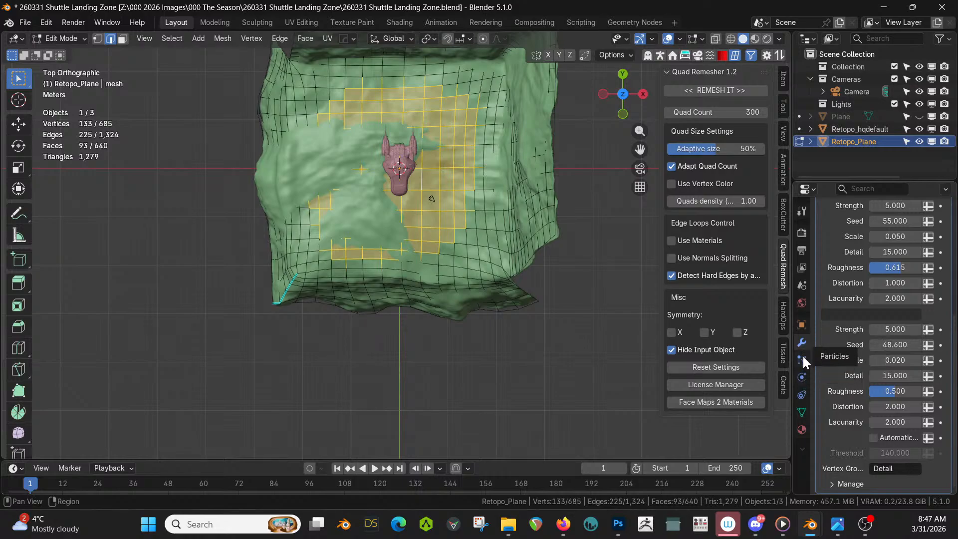
Create a vertex group from the selected floor area and name it Detail.
{"action": "left_click", "coordinate": [801, 412]}
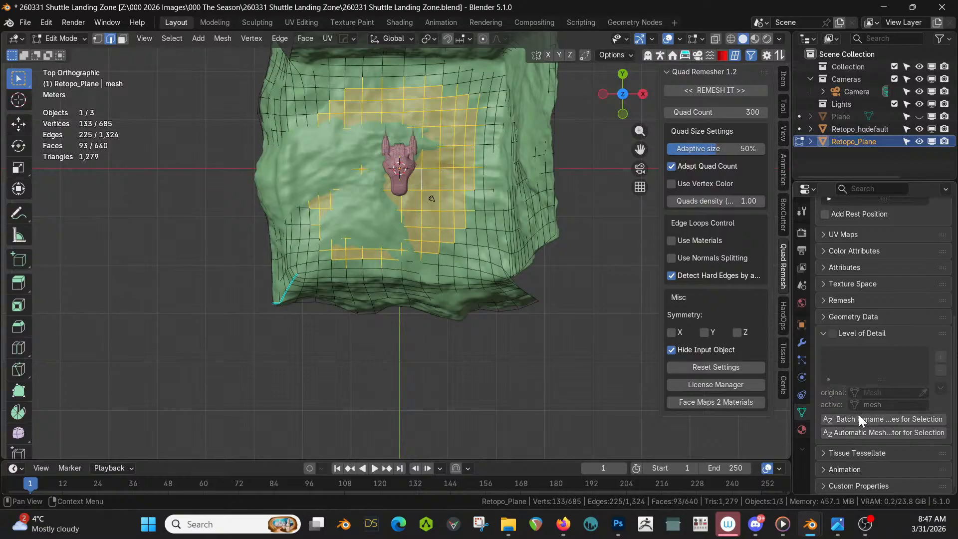
{"action": "scroll", "coordinate": [849, 393], "scroll_direction": "up", "scroll_amount": 8}
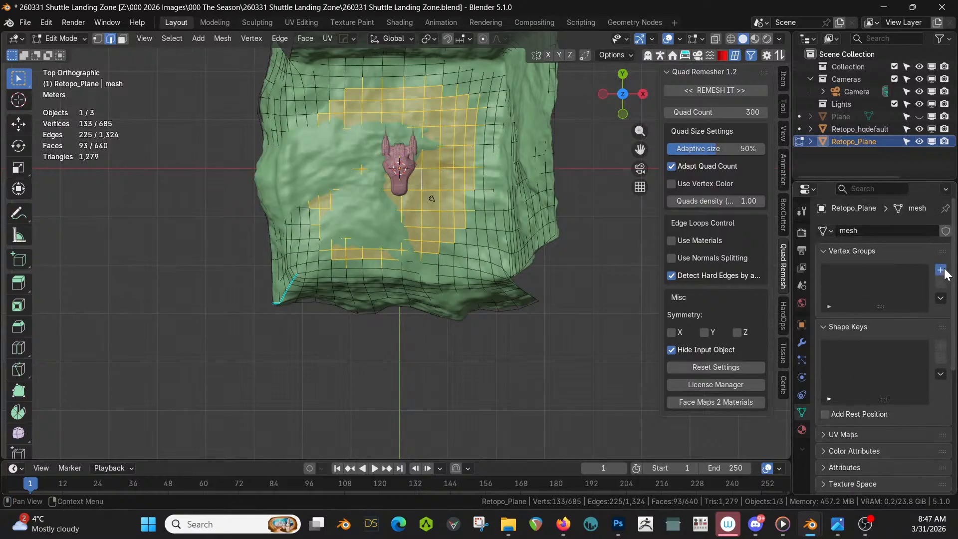
{"action": "left_click", "coordinate": [940, 270]}
{"action": "left_click", "coordinate": [841, 345]}
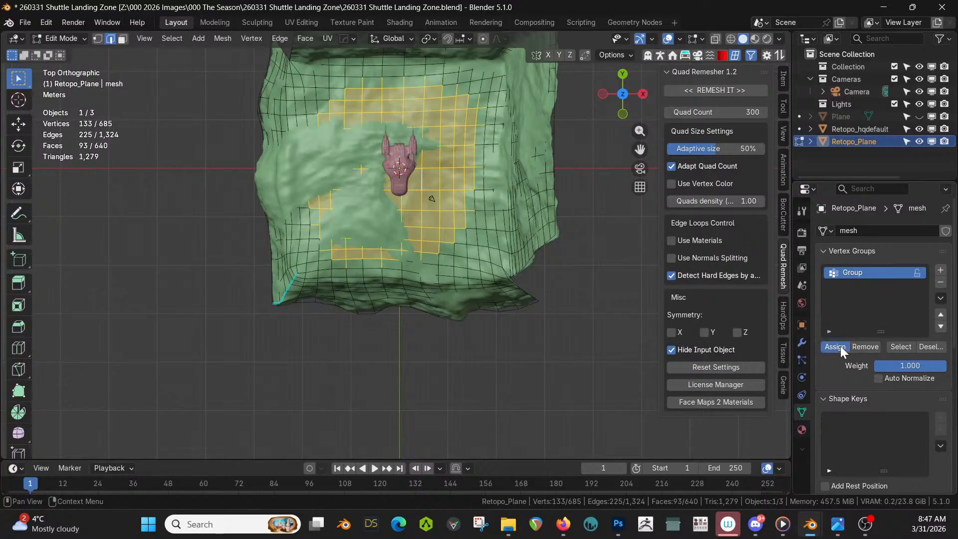
{"action": "double_click", "coordinate": [848, 272]}
{"action": "type", "text": "Detail"}
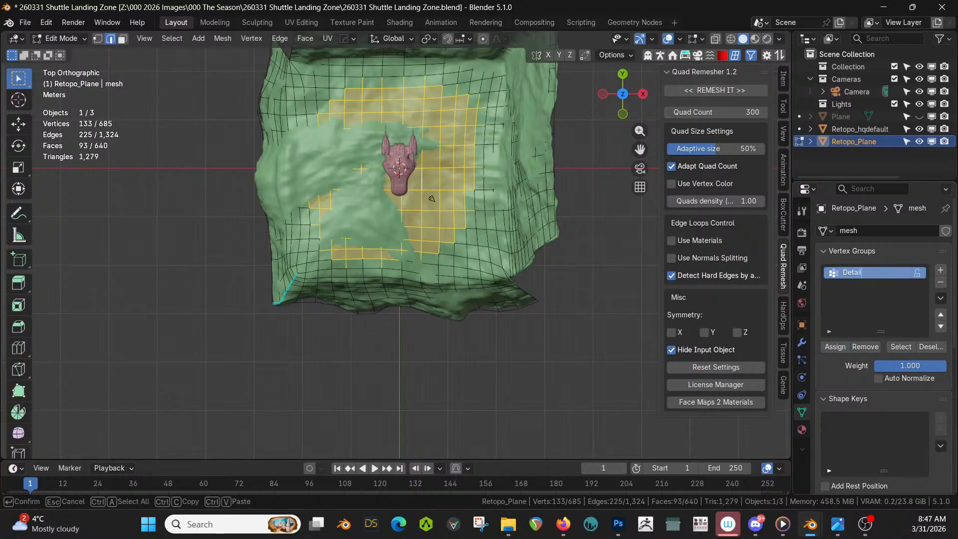
{"action": "key", "text": "Return"}
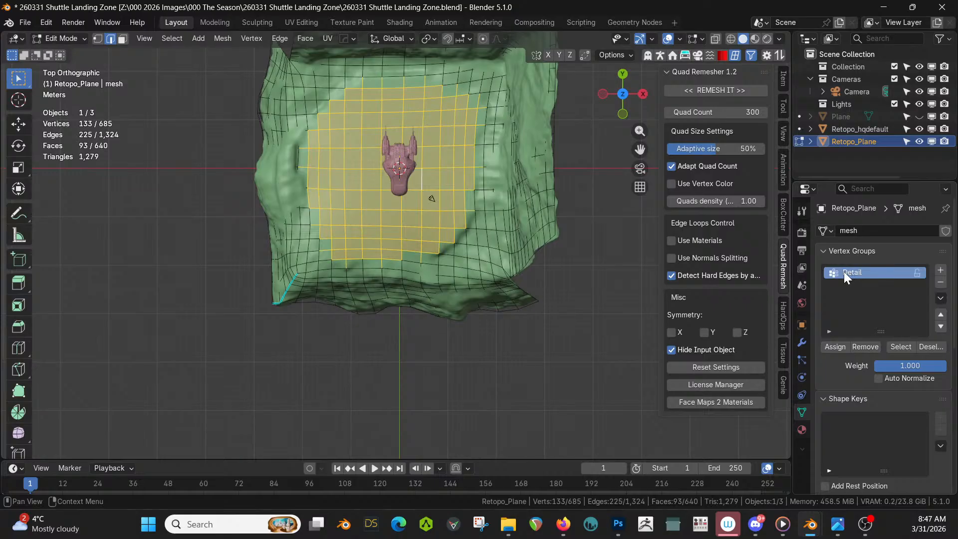
Return to Object Mode and apply all modifiers on the landing zone mesh.
{"action": "middle_click_drag", "start_coordinate": [541, 285], "coordinate": [414, 273]}
{"action": "key", "text": "Tab"}
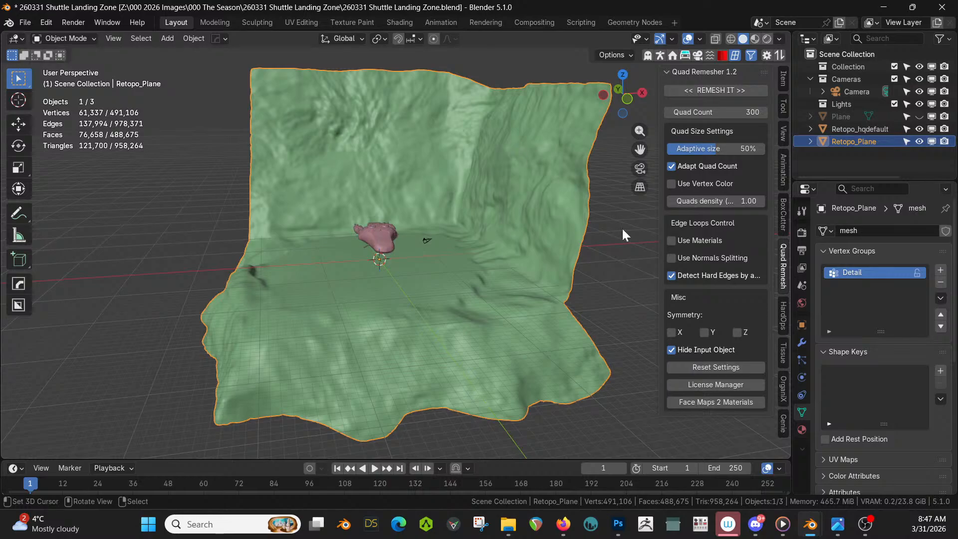
{"action": "left_click", "coordinate": [801, 342]}
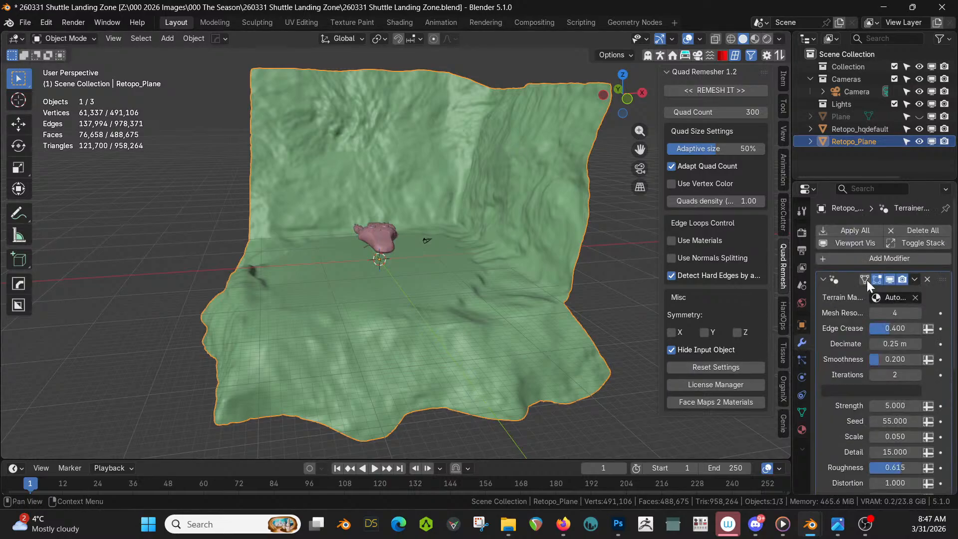
{"action": "left_click", "coordinate": [869, 230]}
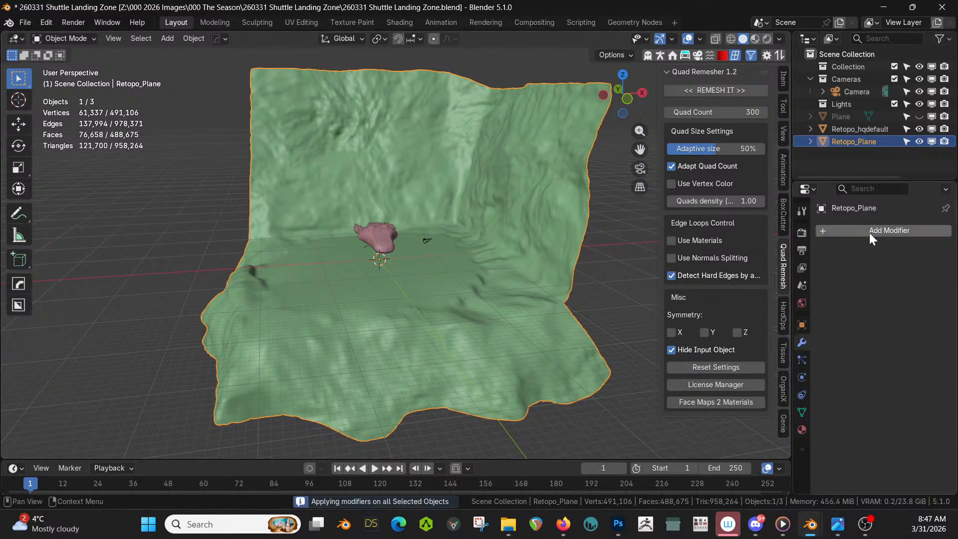
Switch the landing zone to Sculpt Mode and smooth the bumps along the front, back and side edges of the flat floor.
{"action": "scroll", "coordinate": [467, 280], "scroll_direction": "up", "scroll_amount": 5}
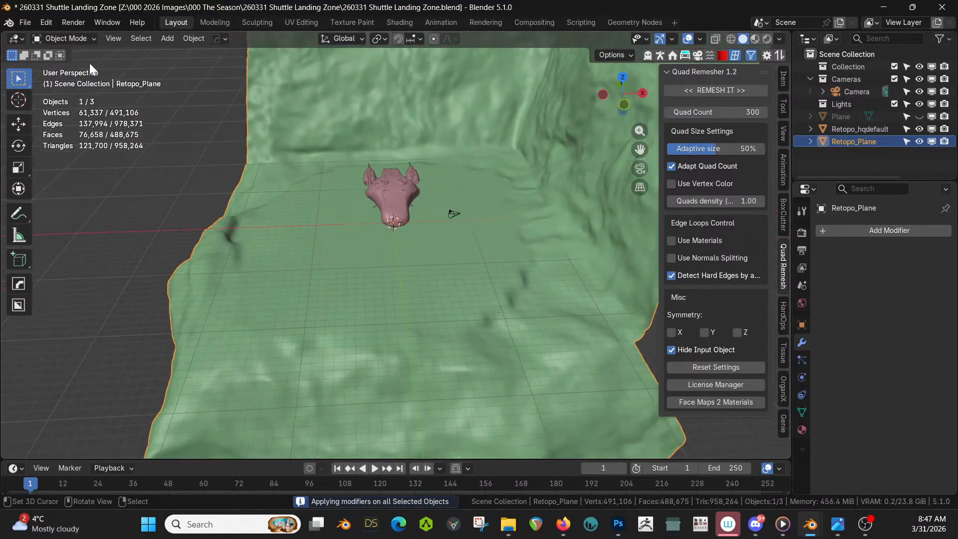
{"action": "left_click", "coordinate": [79, 37]}
{"action": "left_click", "coordinate": [70, 77]}
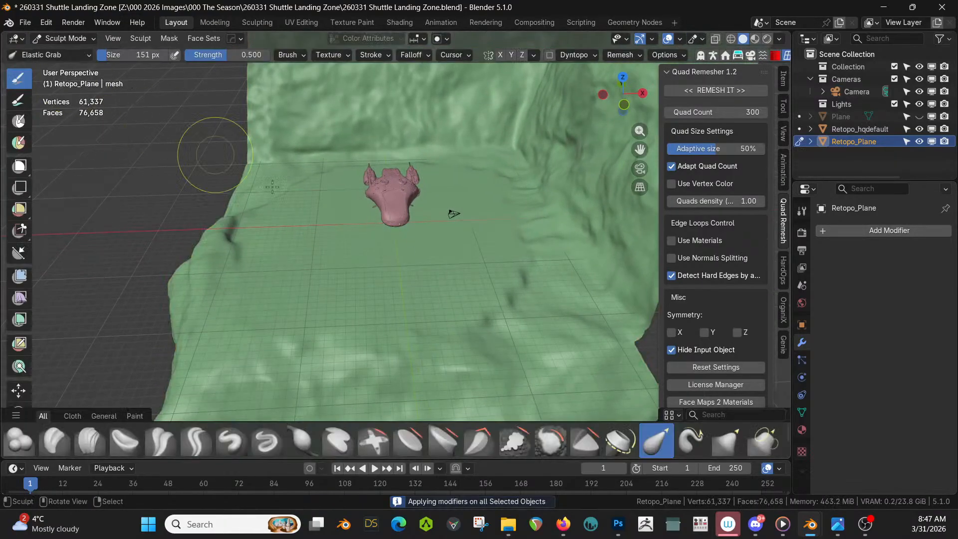
{"action": "left_click_drag", "start_coordinate": [476, 323], "coordinate": [514, 283], "text": "shift"}
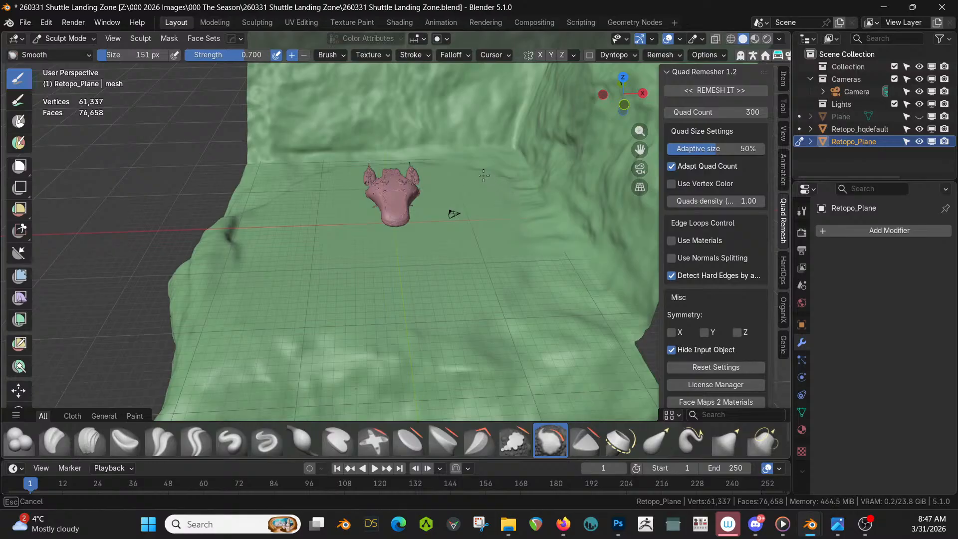
{"action": "left_click_drag", "start_coordinate": [494, 175], "coordinate": [488, 169], "text": "shift"}
{"action": "left_click_drag", "start_coordinate": [299, 194], "coordinate": [259, 213], "text": "shift"}
Smooth the remaining creases around the floor's perimeter from another side and return to Object Mode.
{"action": "middle_click_drag", "start_coordinate": [363, 166], "coordinate": [233, 262]}
{"action": "left_click_drag", "start_coordinate": [232, 261], "coordinate": [234, 202], "text": "shift"}
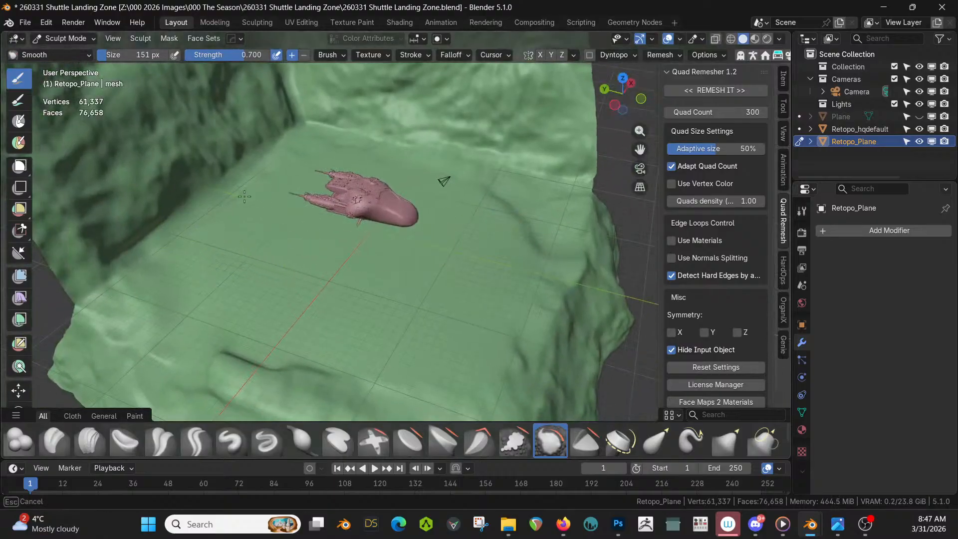
{"action": "left_click_drag", "start_coordinate": [216, 250], "coordinate": [275, 361], "text": "shift"}
{"action": "mouse_move", "coordinate": [253, 229]}
{"action": "left_mouse_down", "text": "shift"}
{"action": "mouse_move", "coordinate": [434, 234]}
{"action": "mouse_move", "coordinate": [513, 224]}
{"action": "left_mouse_up", "text": "shift"}
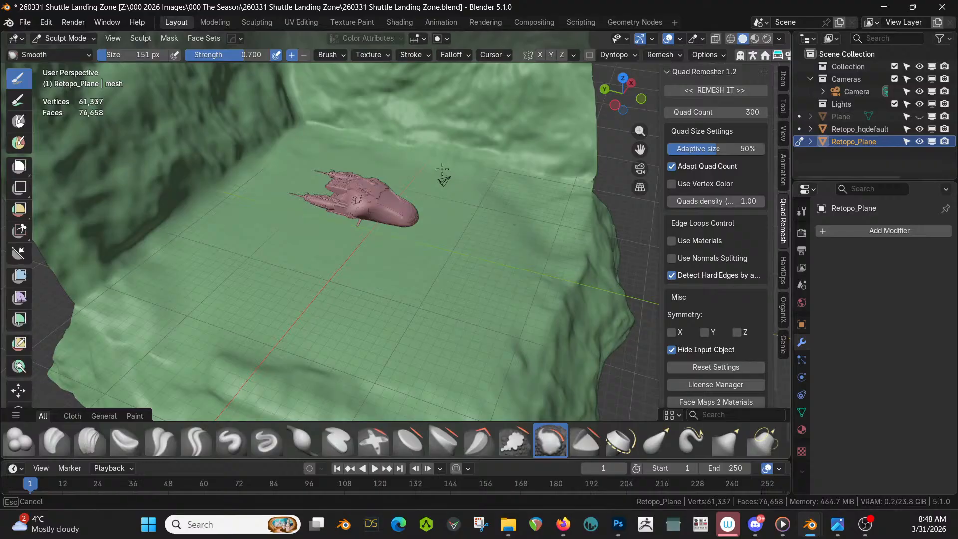
{"action": "left_click_drag", "start_coordinate": [442, 169], "coordinate": [444, 172], "text": "shift"}
{"action": "mouse_move", "coordinate": [464, 306]}
{"action": "middle_mouse_down"}
{"action": "mouse_move", "coordinate": [402, 246]}
{"action": "mouse_move", "coordinate": [484, 249]}
{"action": "mouse_move", "coordinate": [413, 278]}
{"action": "middle_mouse_up"}
{"action": "scroll", "coordinate": [402, 246], "scroll_direction": "up", "scroll_amount": 2}
{"action": "left_click", "coordinate": [46, 35]}
{"action": "left_click", "coordinate": [73, 51]}
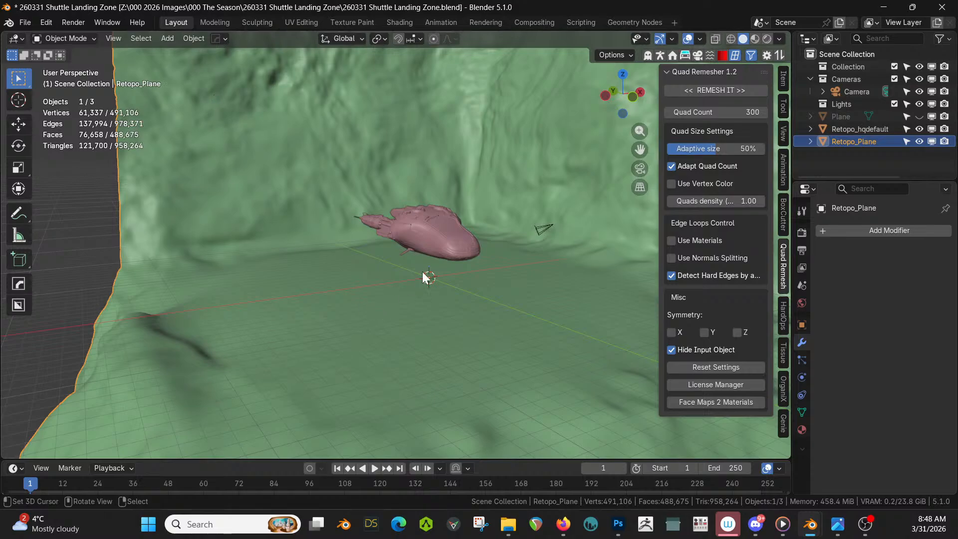
Switch the viewport to Rendered shading and view the shuttle against the rock walls from a low angle.
{"action": "middle_click_drag", "start_coordinate": [422, 272], "coordinate": [353, 295]}
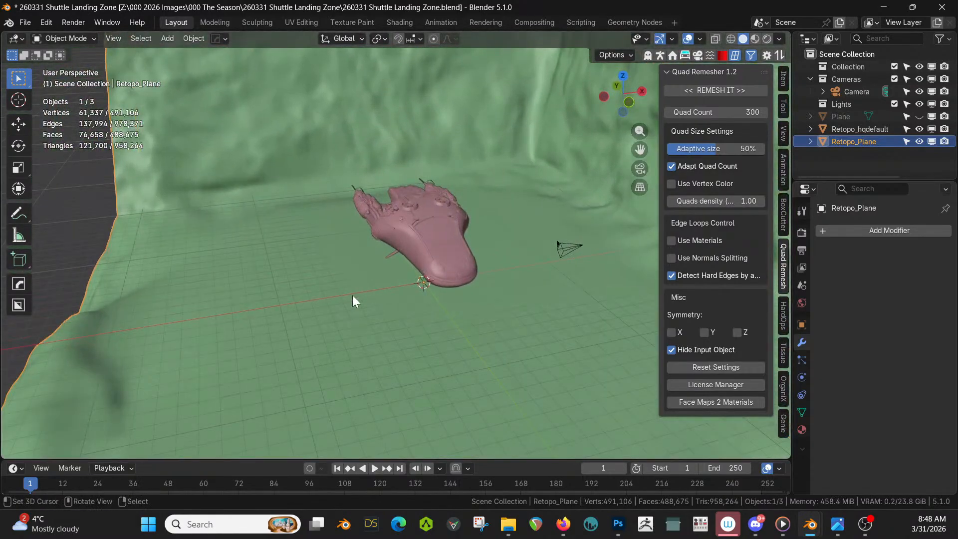
{"action": "key", "text": "z"}
{"action": "key", "text": "r"}
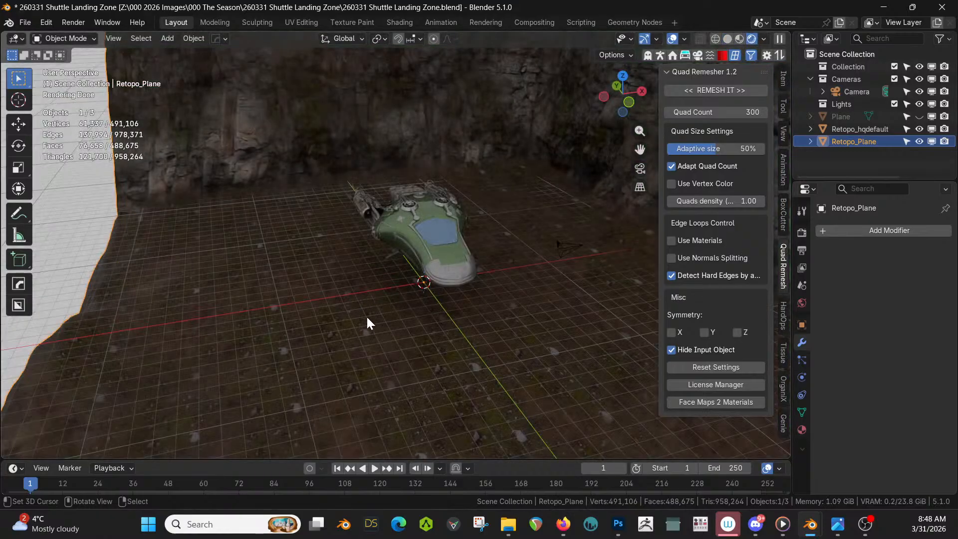
{"action": "middle_click_drag", "start_coordinate": [366, 315], "coordinate": [391, 281]}
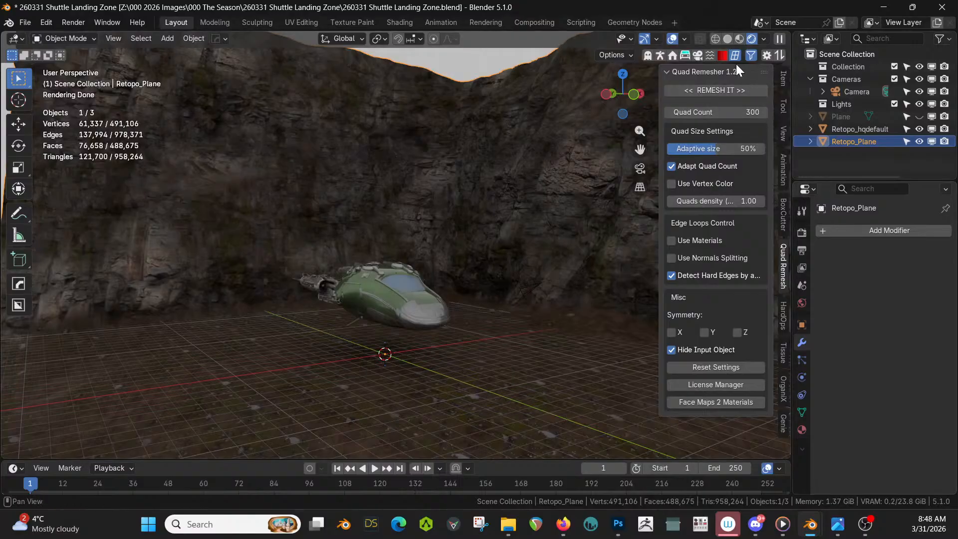
Start importing an HDRi Maker background and browse the HDRI Images bookmark to the jpg folder of mattePaint_hdri_seq043_2000px.
{"action": "left_click", "coordinate": [699, 54]}
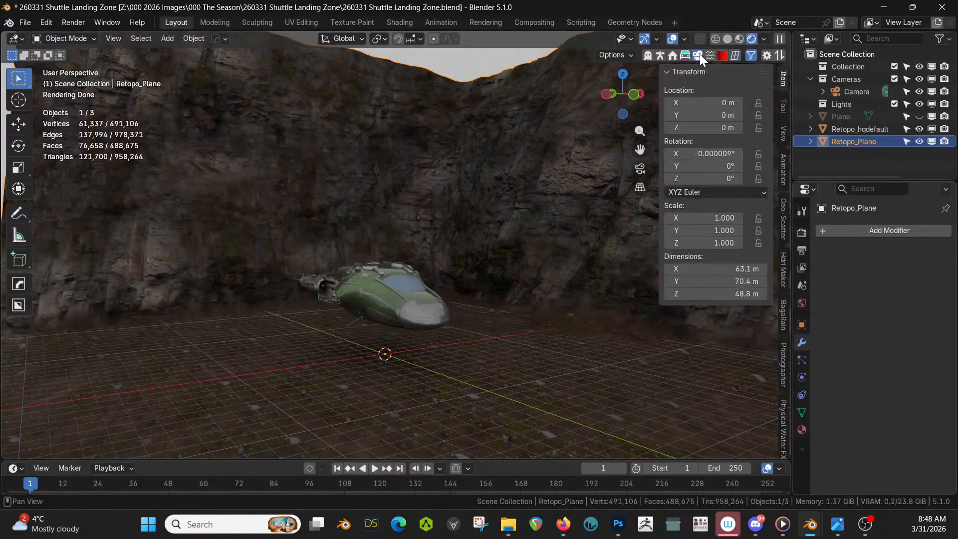
{"action": "left_click", "coordinate": [782, 268]}
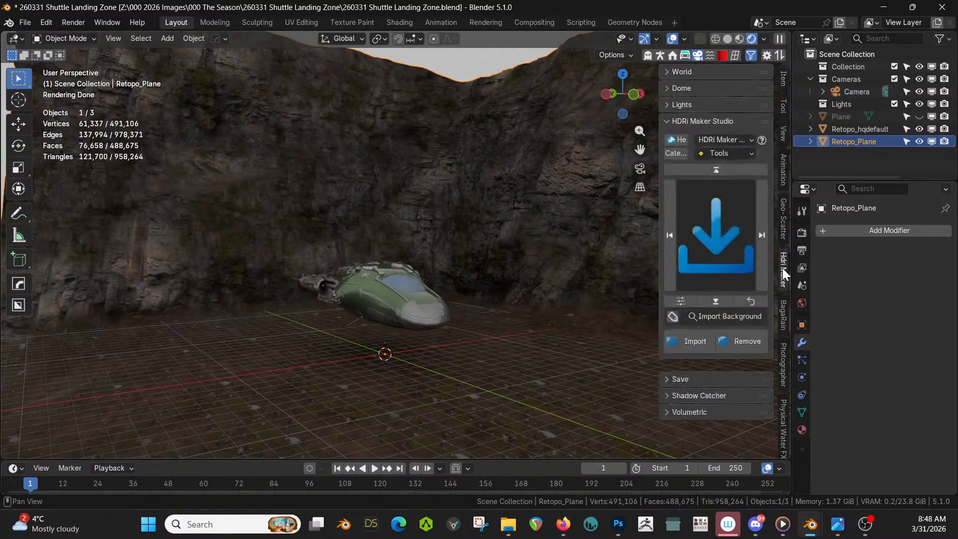
{"action": "left_click", "coordinate": [699, 343]}
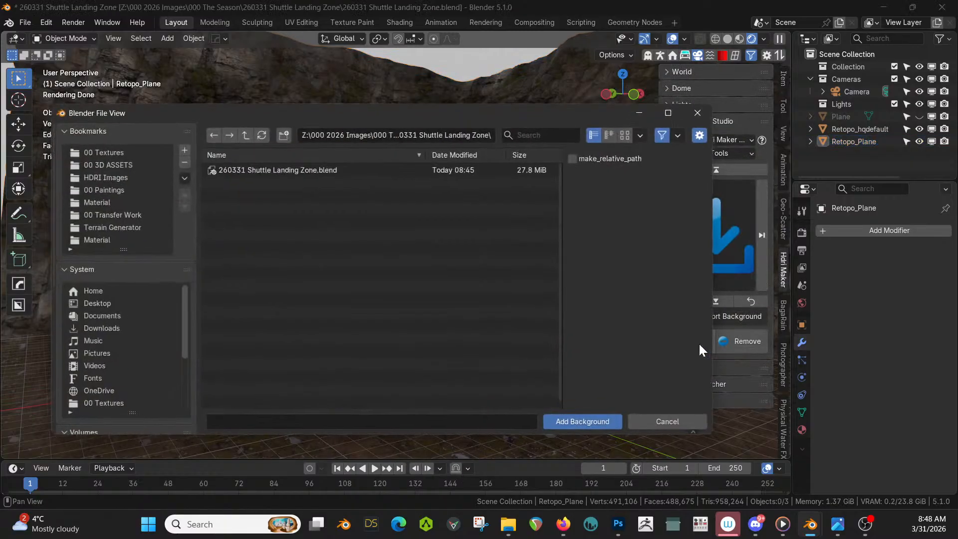
{"action": "left_click", "coordinate": [108, 176]}
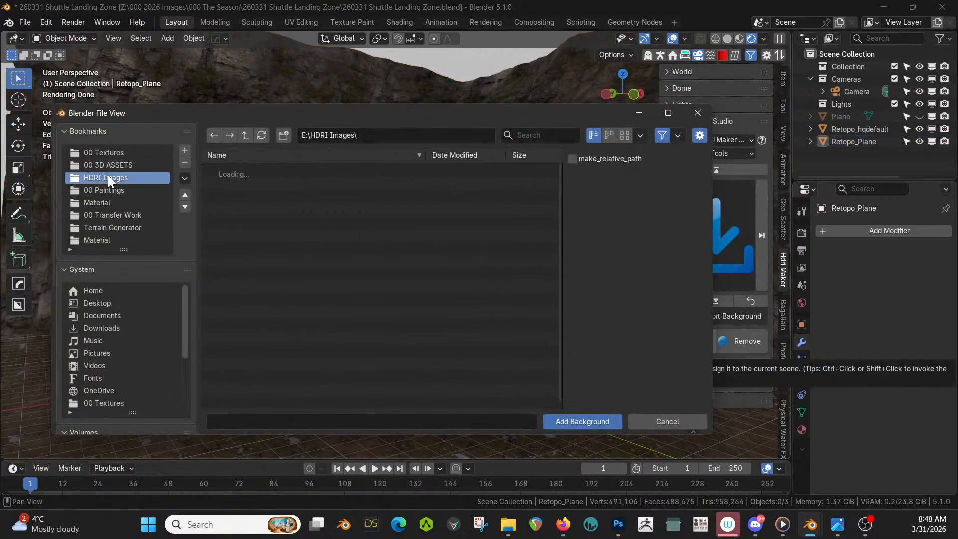
{"action": "scroll", "coordinate": [269, 283], "scroll_direction": "down", "scroll_amount": 6}
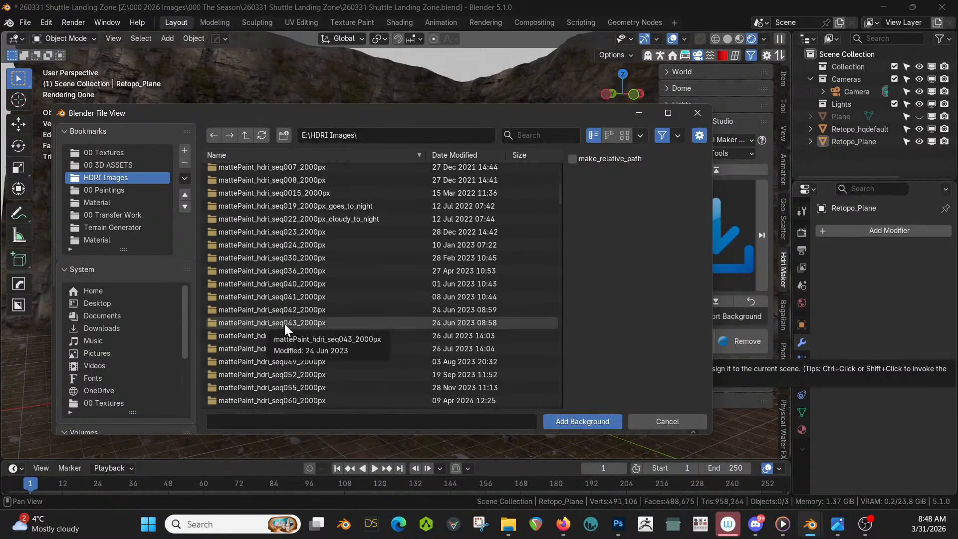
{"action": "double_click", "coordinate": [284, 325]}
{"action": "double_click", "coordinate": [216, 186]}
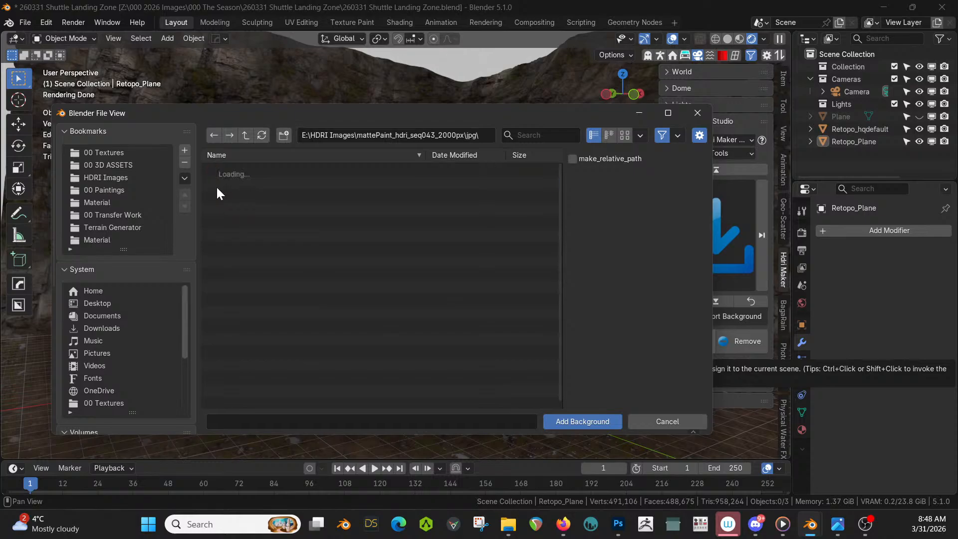
Preview the sky images as thumbnails and pick mattePaint_hdri_seq043_2000px_x1046.jpg as the reference frame.
{"action": "left_click", "coordinate": [625, 134]}
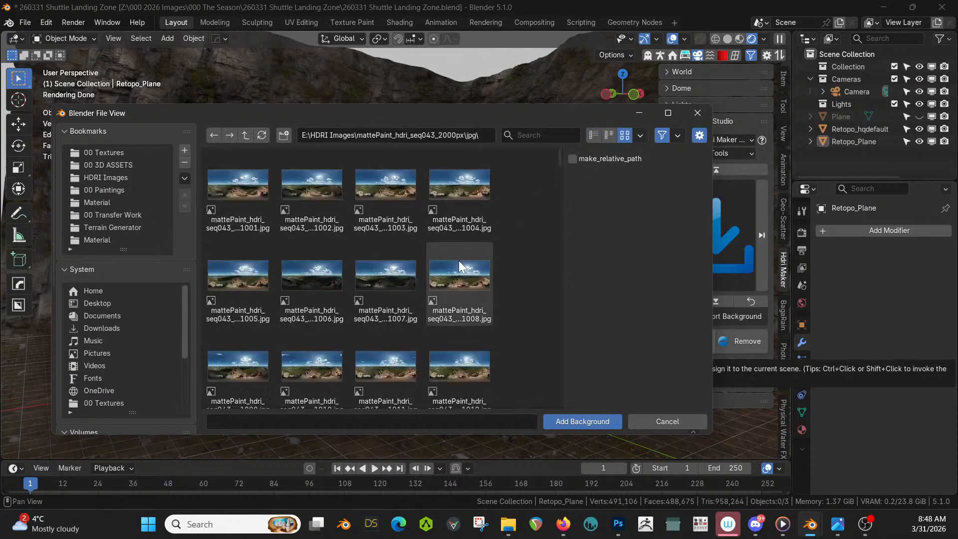
{"action": "scroll", "coordinate": [444, 313], "scroll_direction": "down", "scroll_amount": 10}
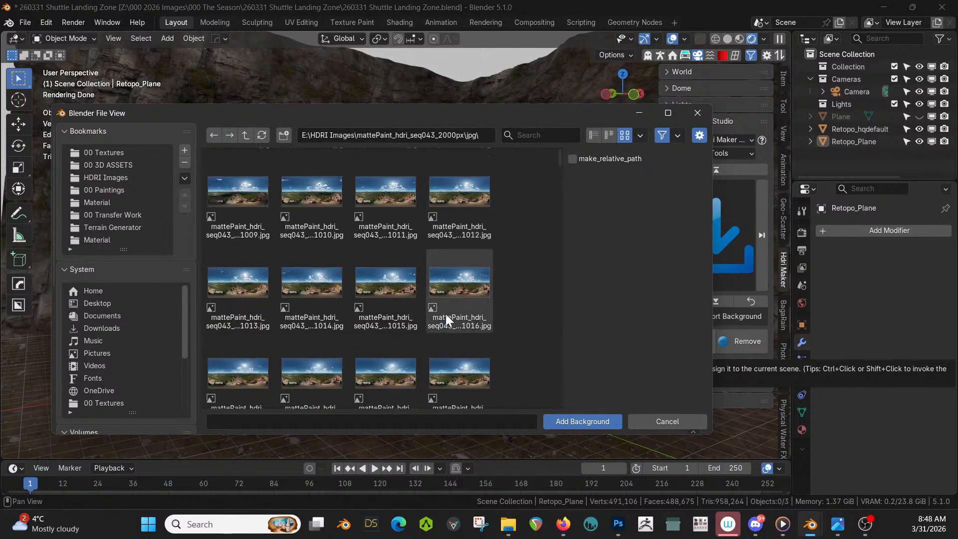
{"action": "scroll", "coordinate": [445, 313], "scroll_direction": "down", "scroll_amount": 4}
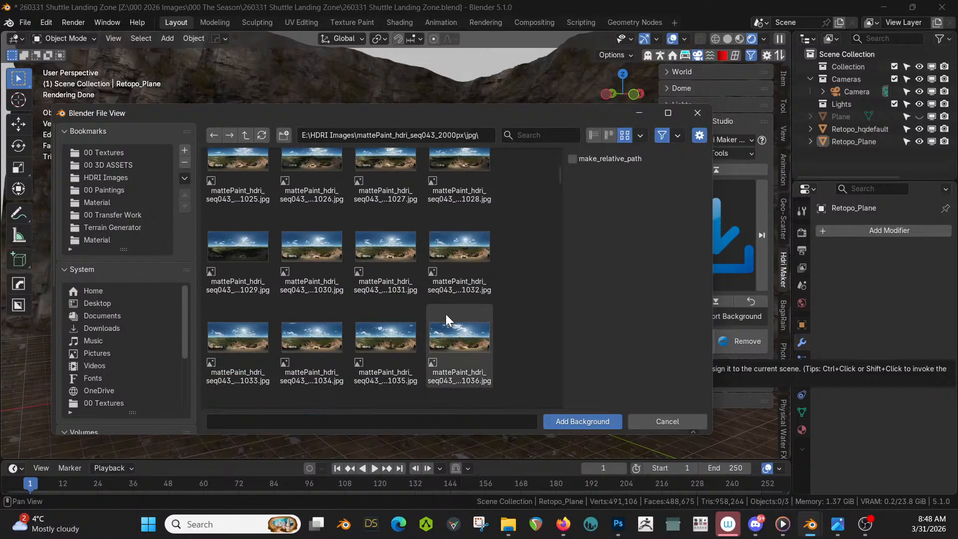
{"action": "scroll", "coordinate": [445, 313], "scroll_direction": "down", "scroll_amount": 3}
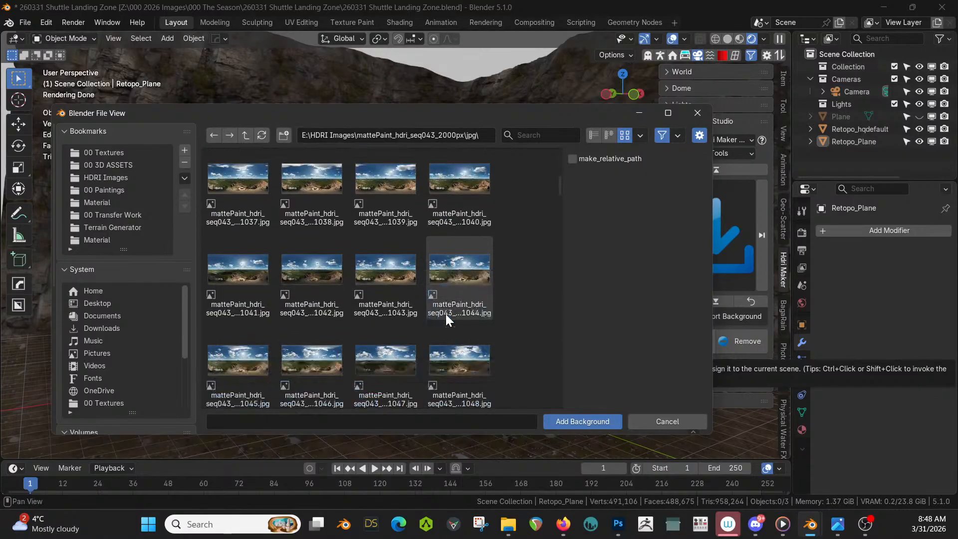
{"action": "left_click", "coordinate": [331, 358]}
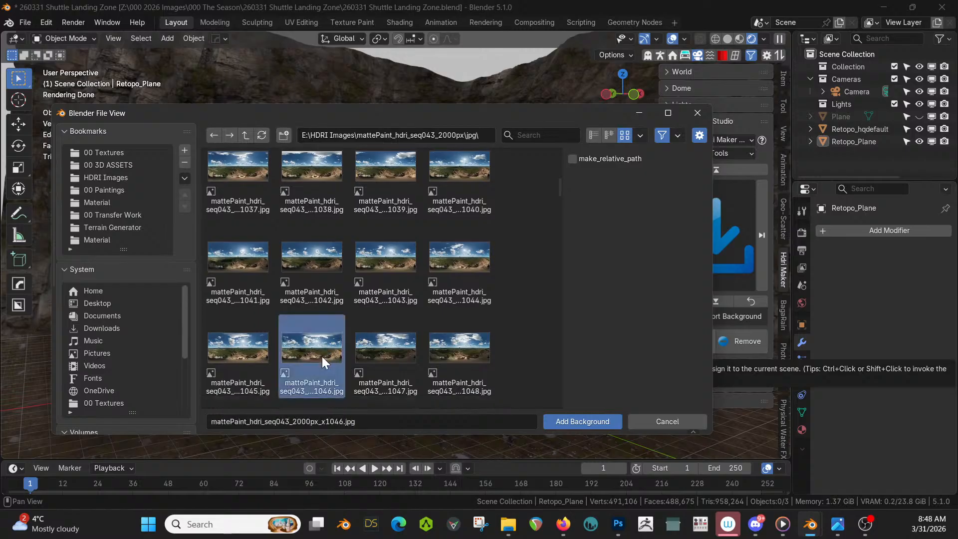
Return to list view, search the sequence's exr folder for 1046 and load mattePaint_hdri_seq043_2000px_x1046.exr as the background.
{"action": "left_click", "coordinate": [593, 135]}
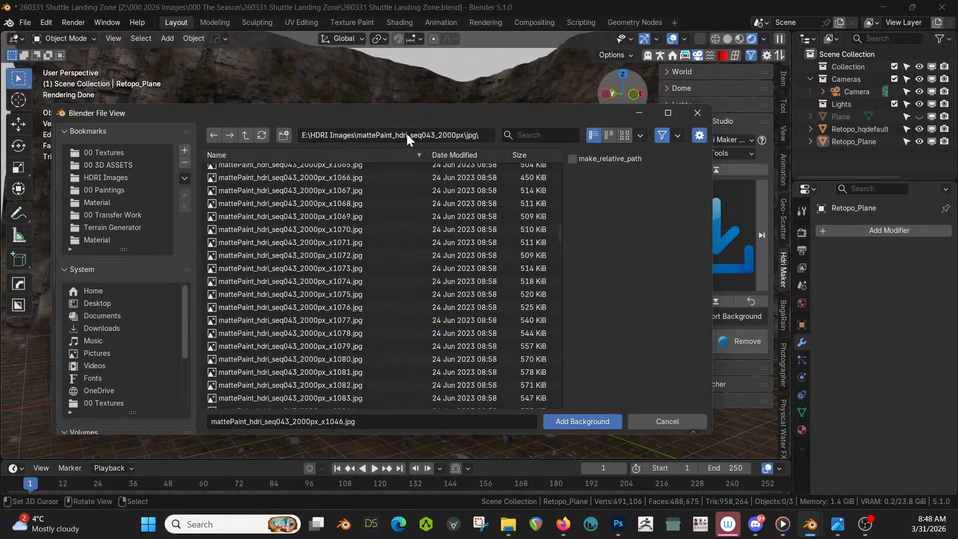
{"action": "left_click", "coordinate": [246, 135]}
{"action": "left_click", "coordinate": [216, 172]}
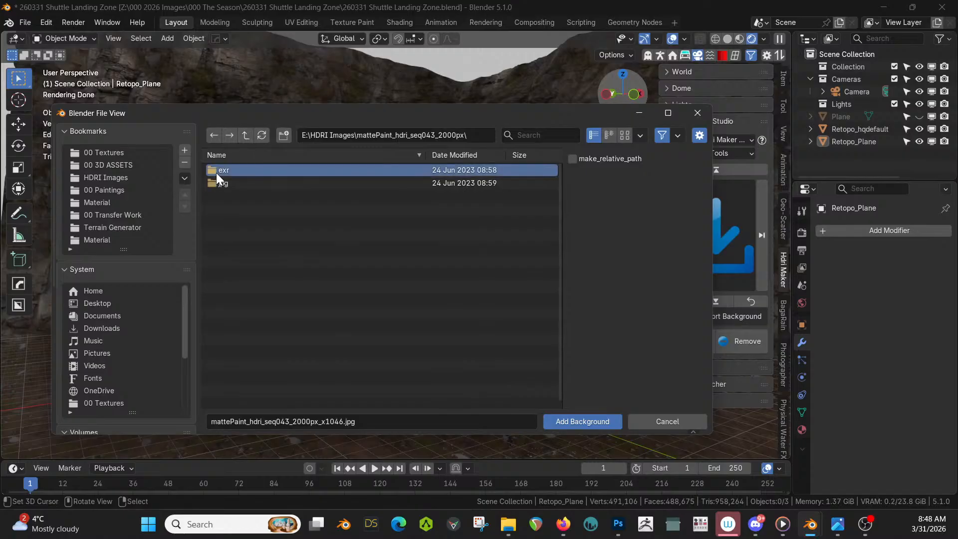
{"action": "left_click", "coordinate": [562, 136]}
{"action": "type", "text": "1046"}
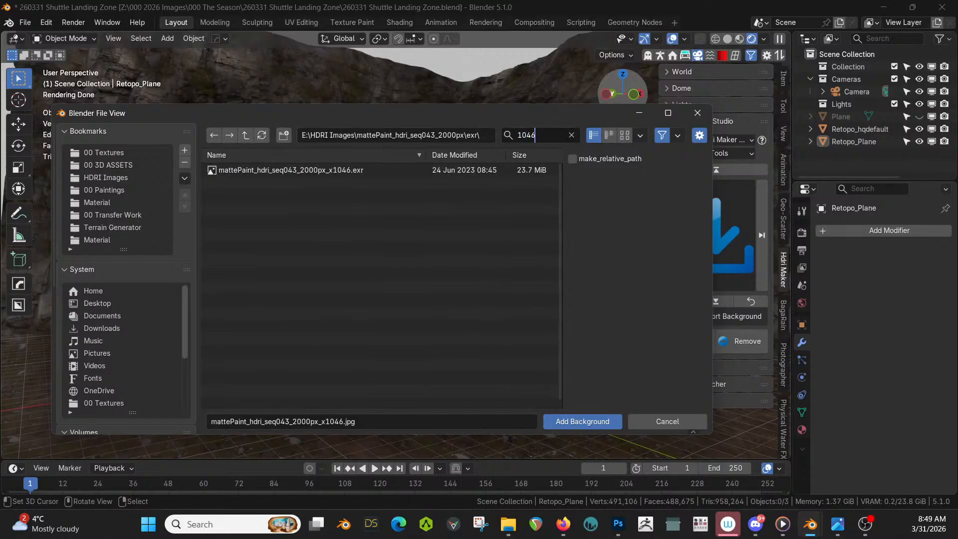
{"action": "double_click", "coordinate": [306, 168]}
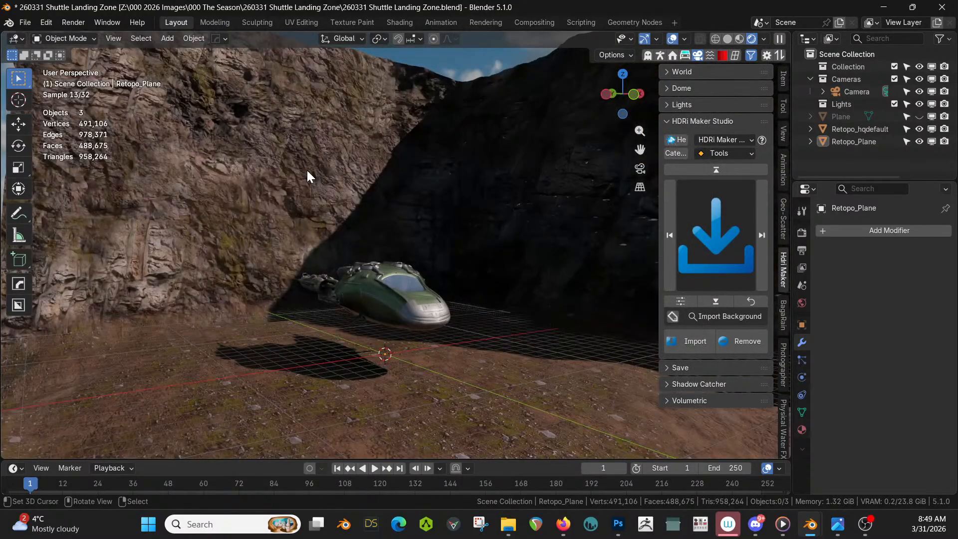
Set the HDRi world's rotation angle to 164° to redirect the sunlight onto the shuttle and rock walls.
{"action": "middle_click_drag", "start_coordinate": [402, 247], "coordinate": [642, 274]}
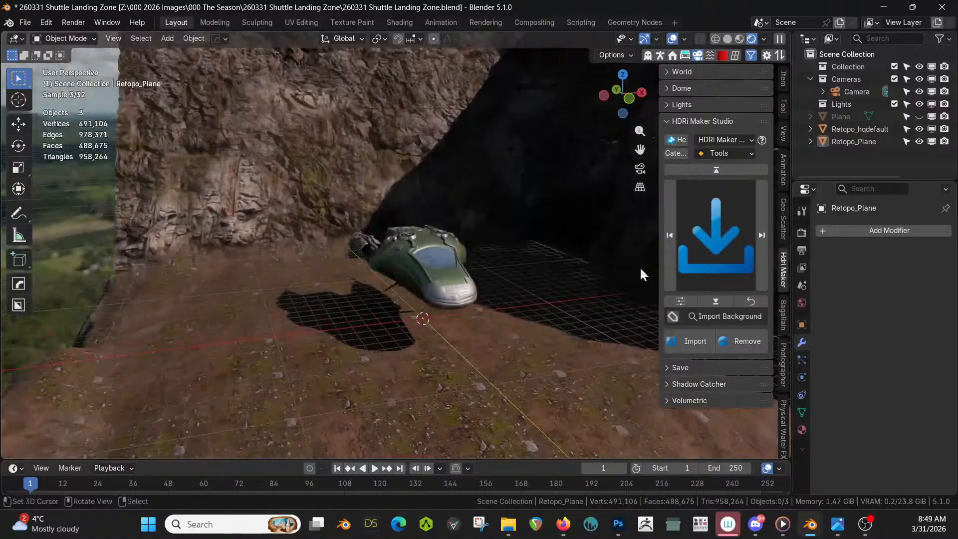
{"action": "left_click", "coordinate": [669, 73]}
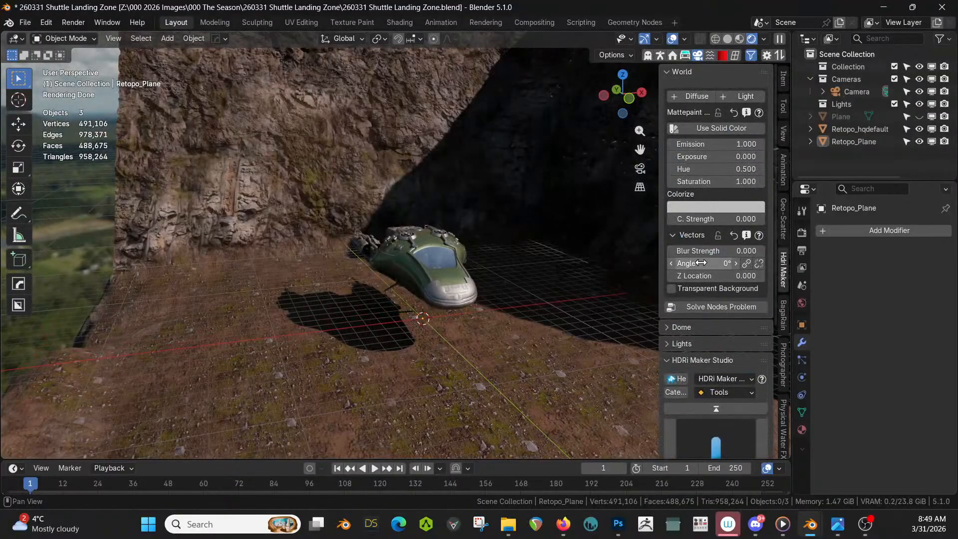
{"action": "left_click_drag", "start_coordinate": [701, 263], "coordinate": [793, 263]}
{"action": "middle_click_drag", "start_coordinate": [332, 274], "coordinate": [387, 263]}
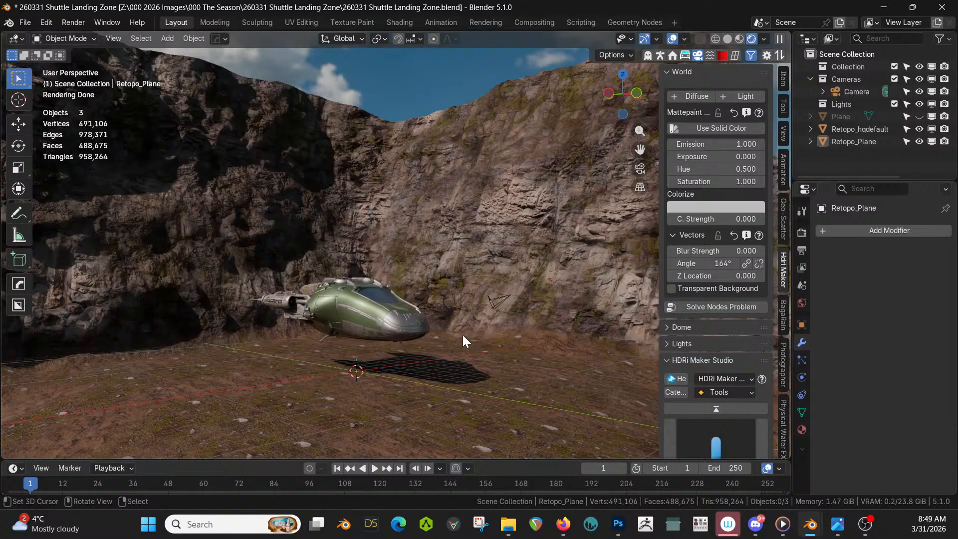
Examine the lit shuttle from above, inside the cabin and around the hull.
{"action": "middle_click_drag", "start_coordinate": [462, 334], "coordinate": [401, 388]}
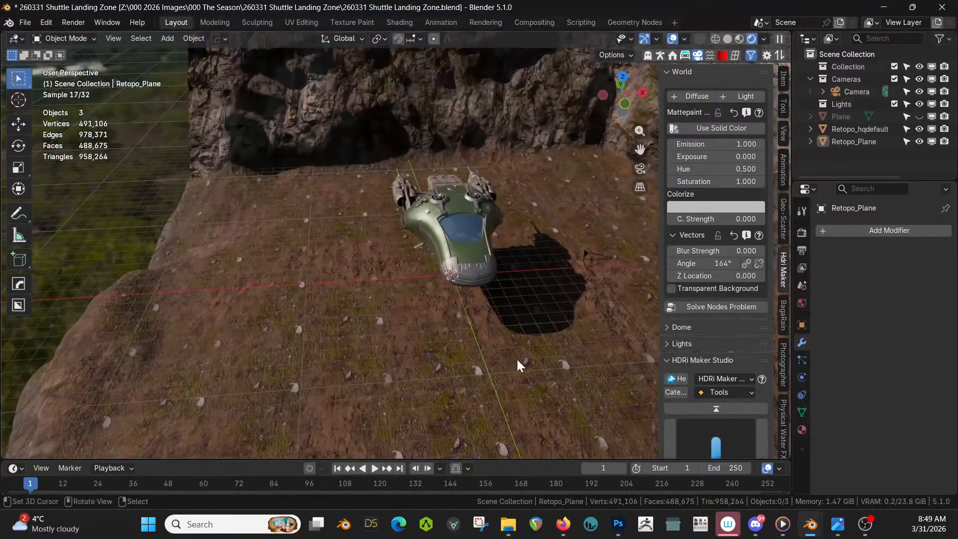
{"action": "middle_click_drag", "start_coordinate": [517, 358], "coordinate": [639, 130]}
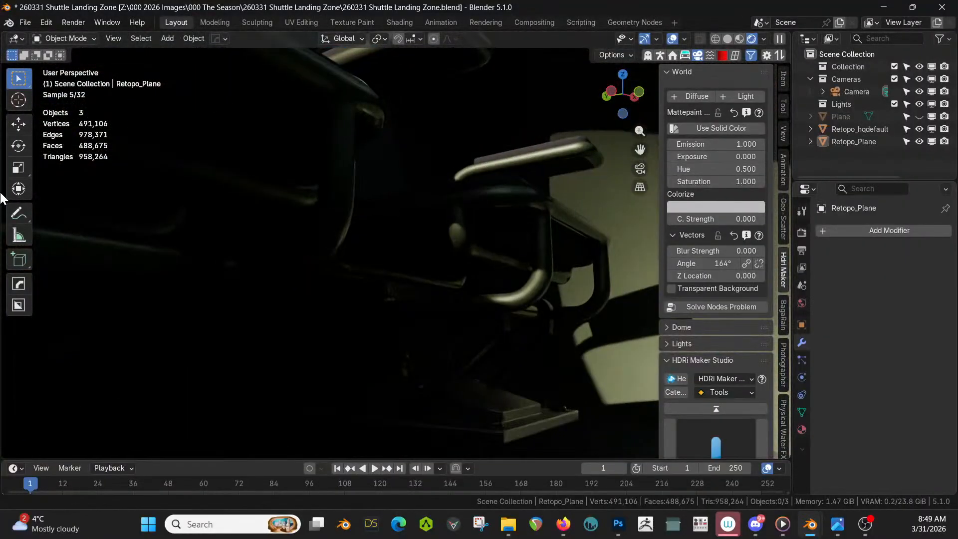
{"action": "scroll", "coordinate": [274, 222], "scroll_direction": "down", "scroll_amount": 8}
{"action": "middle_click_drag", "start_coordinate": [286, 226], "coordinate": [267, 237]}
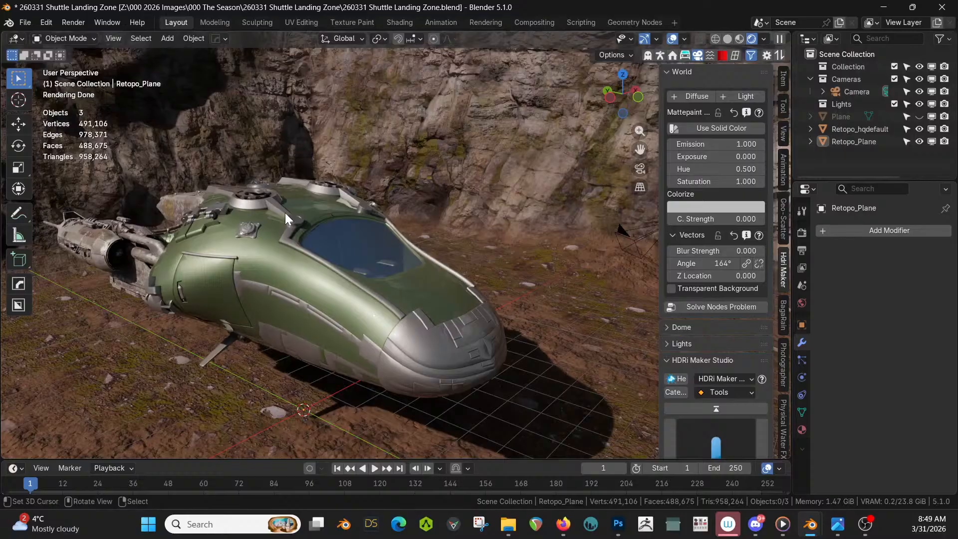
{"action": "middle_click_drag", "start_coordinate": [390, 256], "coordinate": [333, 287]}
In Solid shading from the top view, add a cylinder and scale it without Z to about 32.3 m across.
{"action": "key", "text": "z"}
{"action": "key", "text": "s"}
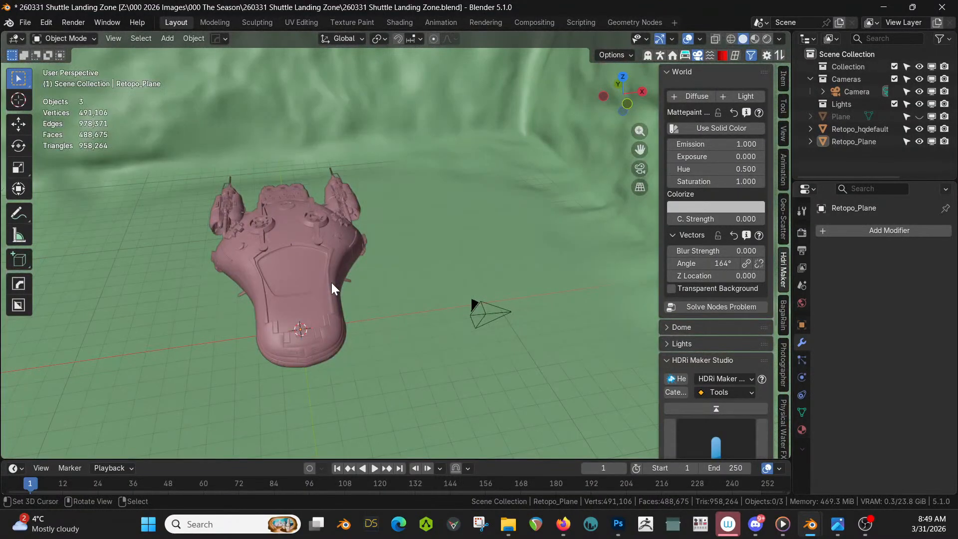
{"action": "key", "text": "KP_7"}
{"action": "scroll", "coordinate": [338, 270], "scroll_direction": "down", "scroll_amount": 5}
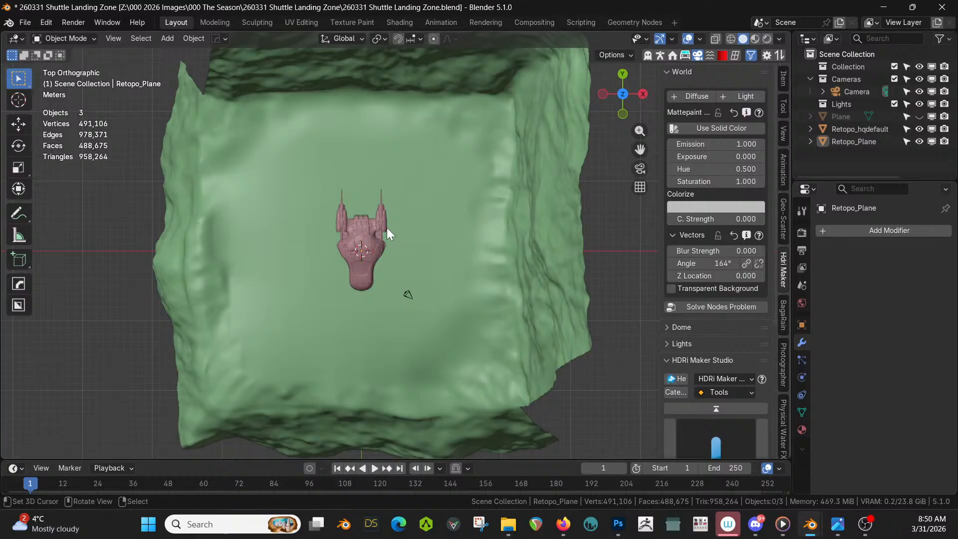
{"action": "key", "text": "shift+a"}
{"action": "mouse_move", "coordinate": [347, 174]}
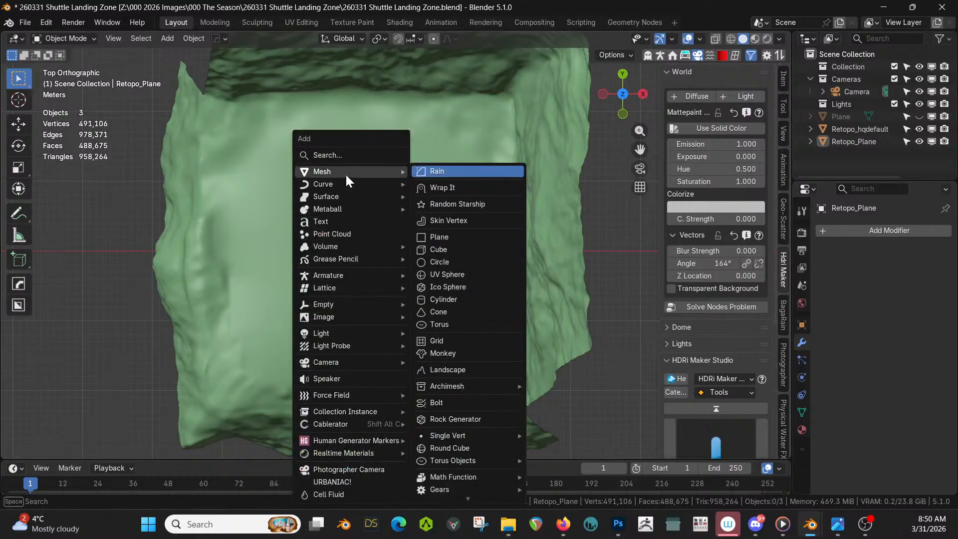
{"action": "left_click", "coordinate": [465, 298]}
{"action": "key", "text": "s"}
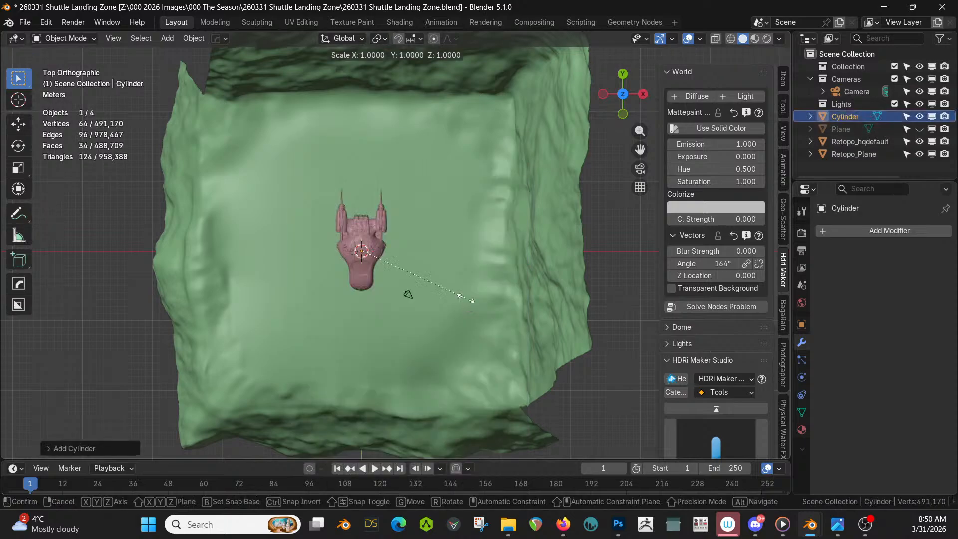
{"action": "key", "text": "shift+z"}
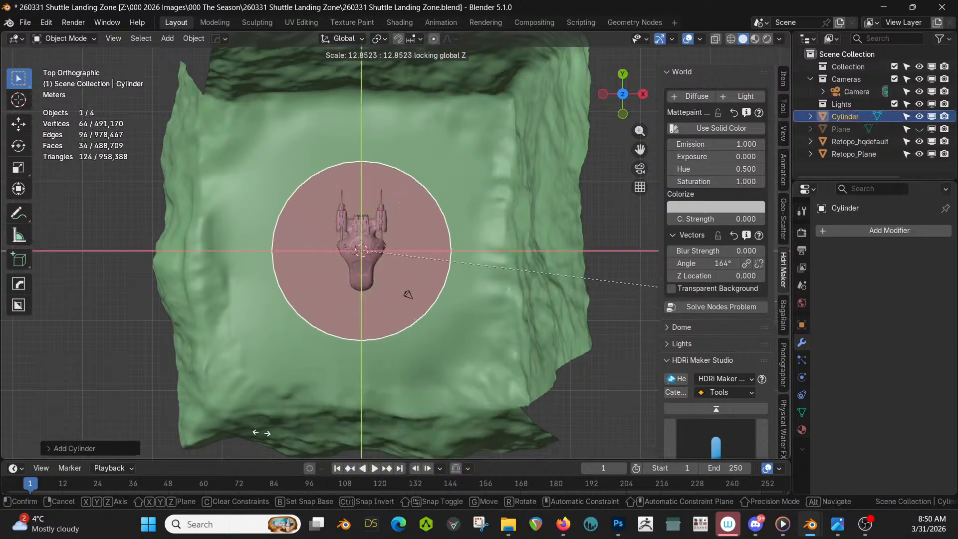
{"action": "left_click", "coordinate": [623, 43]}
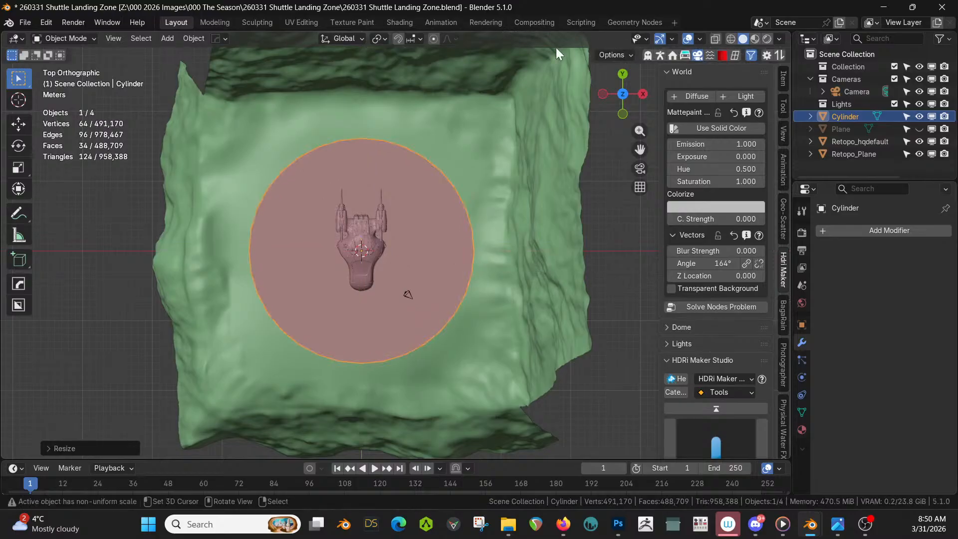
Set the cylinder's Z dimension to 0.1 m and apply its rotation and scale.
{"action": "middle_click_drag", "start_coordinate": [420, 231], "coordinate": [465, 97]}
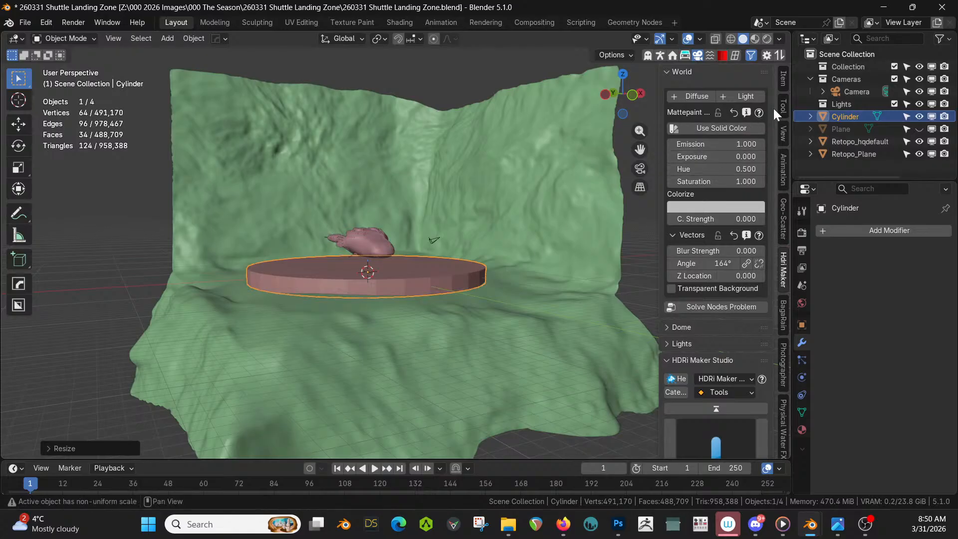
{"action": "left_click", "coordinate": [782, 78]}
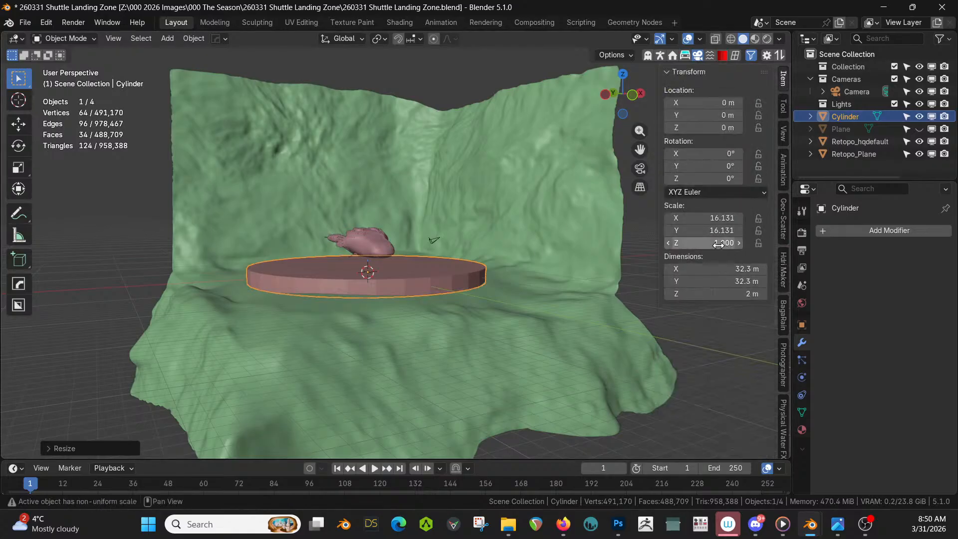
{"action": "left_click", "coordinate": [718, 294]}
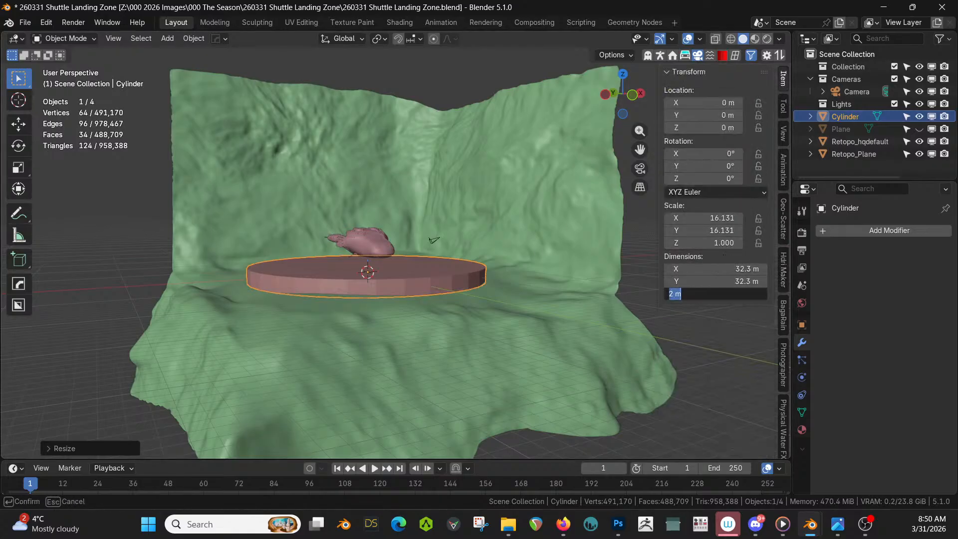
{"action": "type", "text": "0.1"}
{"action": "key", "text": "Return"}
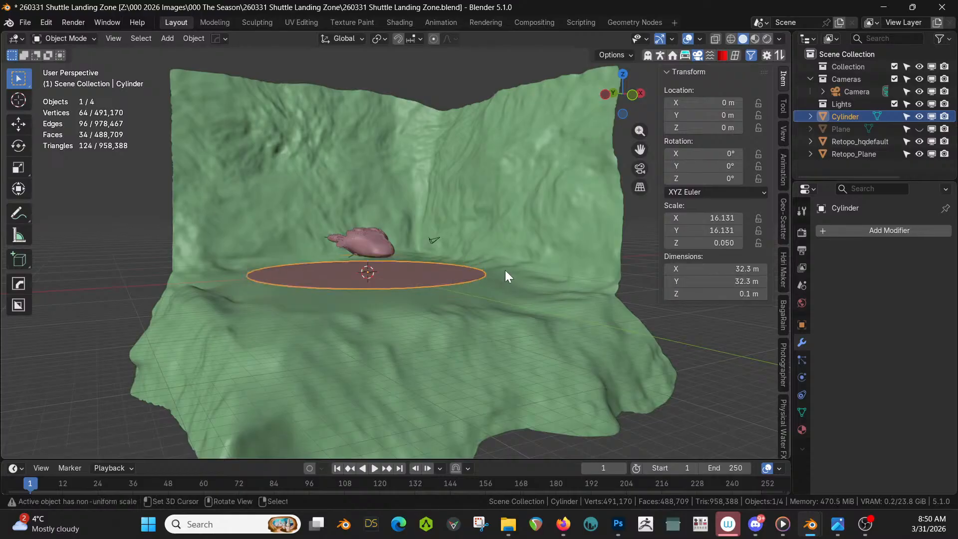
{"action": "scroll", "coordinate": [502, 269], "scroll_direction": "up", "scroll_amount": 2}
{"action": "middle_click_drag", "start_coordinate": [495, 268], "coordinate": [484, 261]}
{"action": "key", "text": "ctrl+a"}
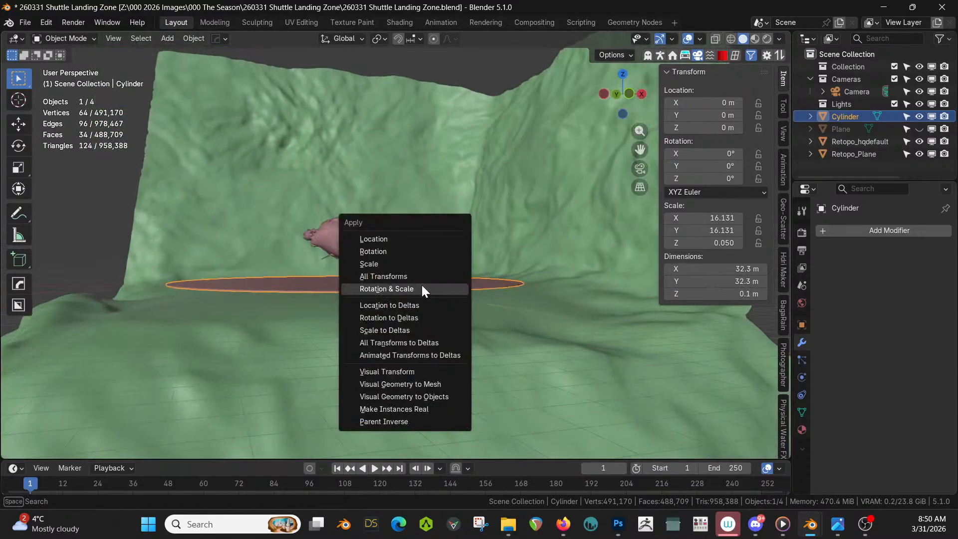
{"action": "left_click", "coordinate": [422, 289]}
Move the thin disc along the Y axis by about -4.2 m, in front of the shuttle.
{"action": "key", "text": "g"}
{"action": "key", "text": "z"}
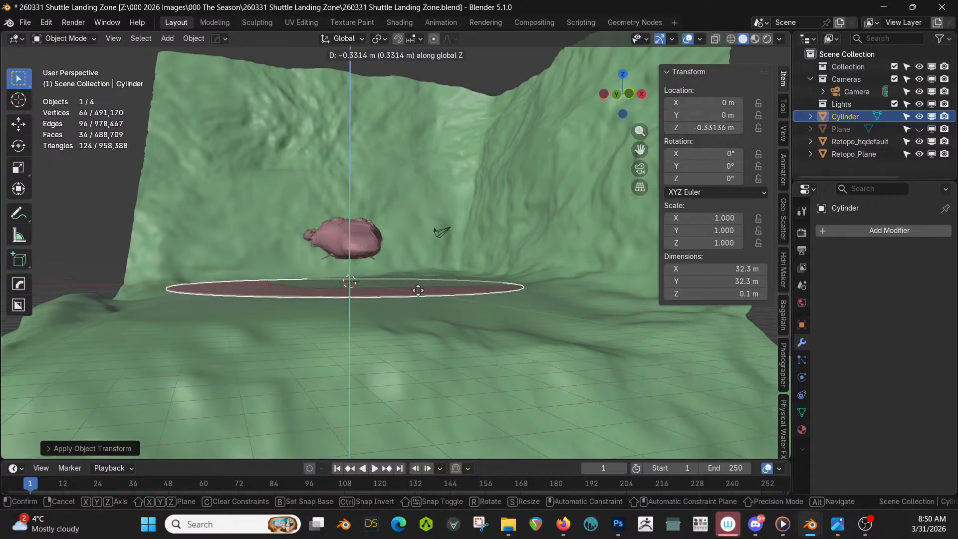
{"action": "key", "text": "y"}
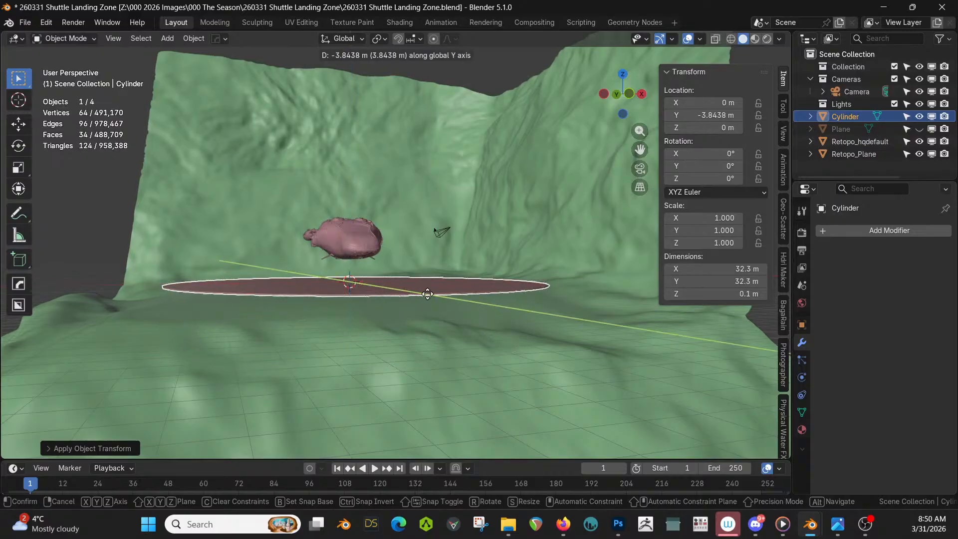
{"action": "left_click", "coordinate": [428, 293]}
{"action": "middle_click_drag", "start_coordinate": [428, 293], "coordinate": [423, 372]}
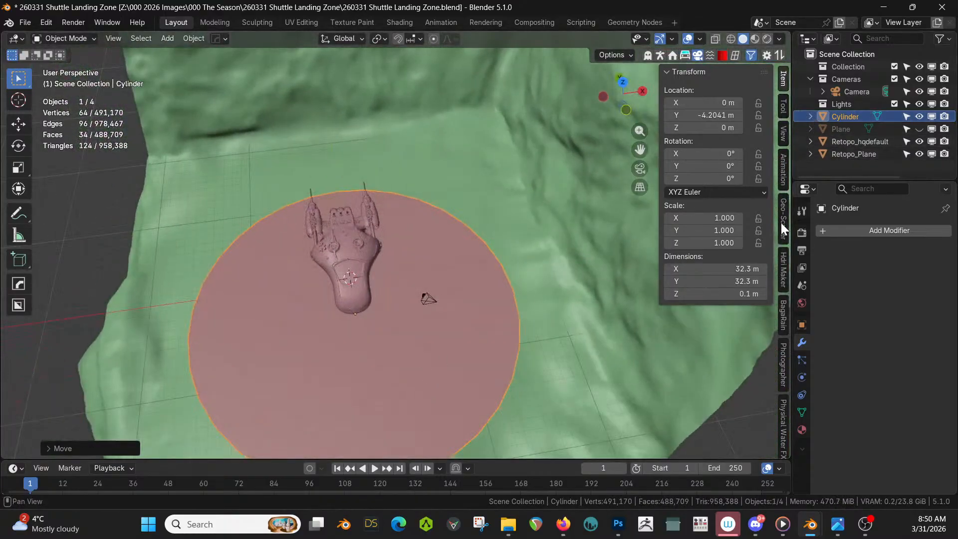
Remesh the disc with Quad Remesher using a quad count of 500.
{"action": "left_click", "coordinate": [734, 53]}
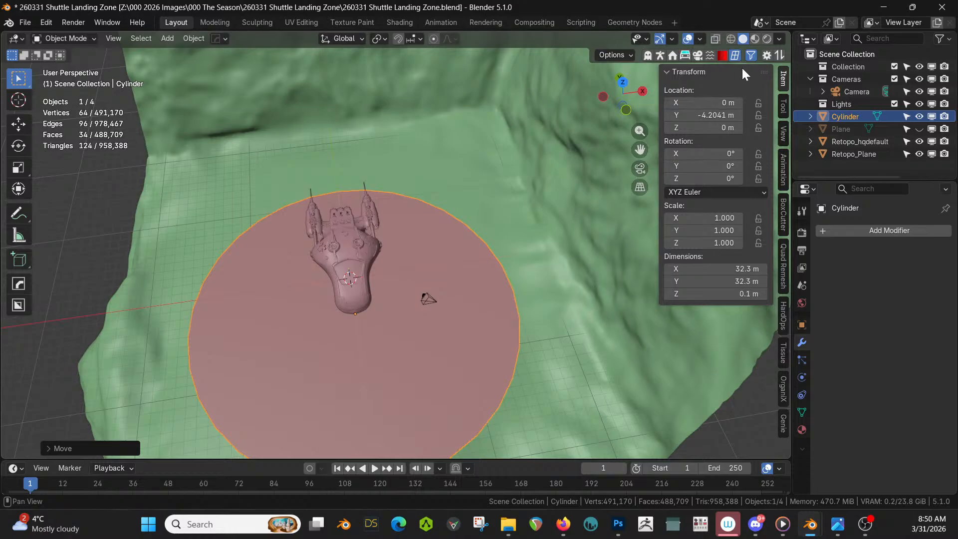
{"action": "left_click", "coordinate": [783, 266]}
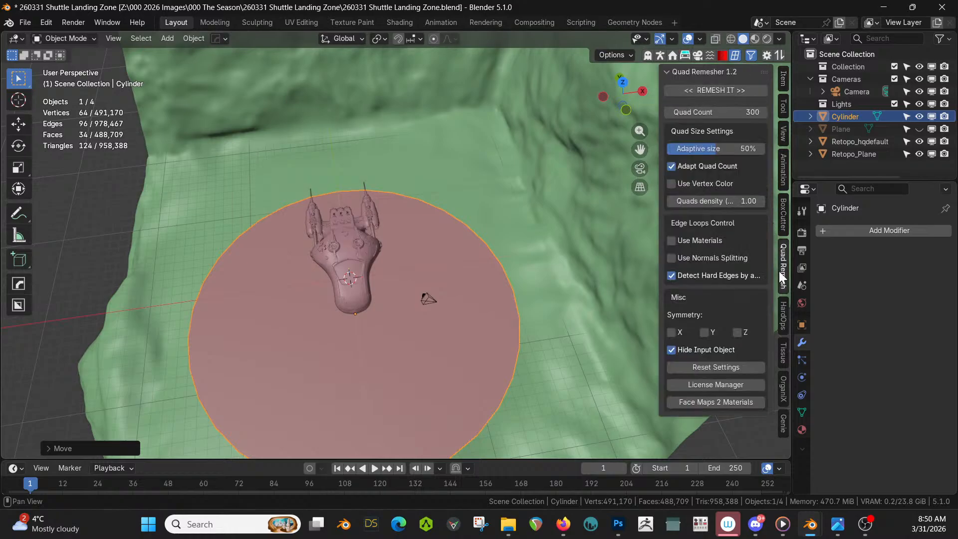
{"action": "left_click", "coordinate": [718, 112]}
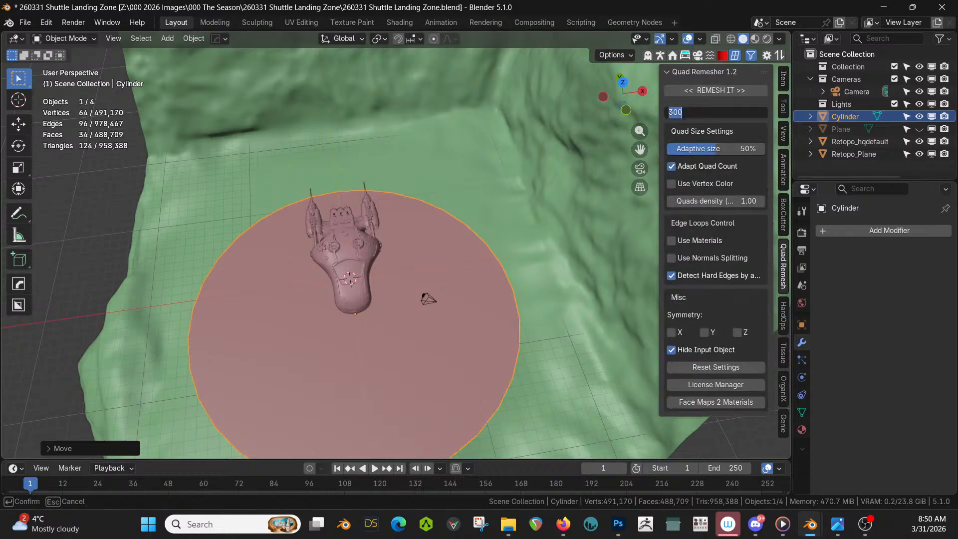
{"action": "type", "text": "500"}
{"action": "key", "text": "Return"}
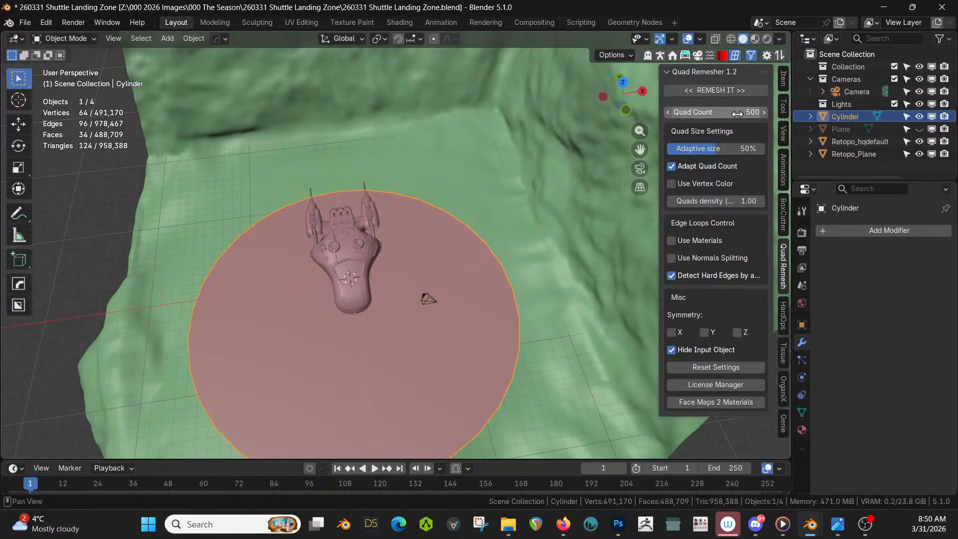
{"action": "left_click", "coordinate": [721, 92]}
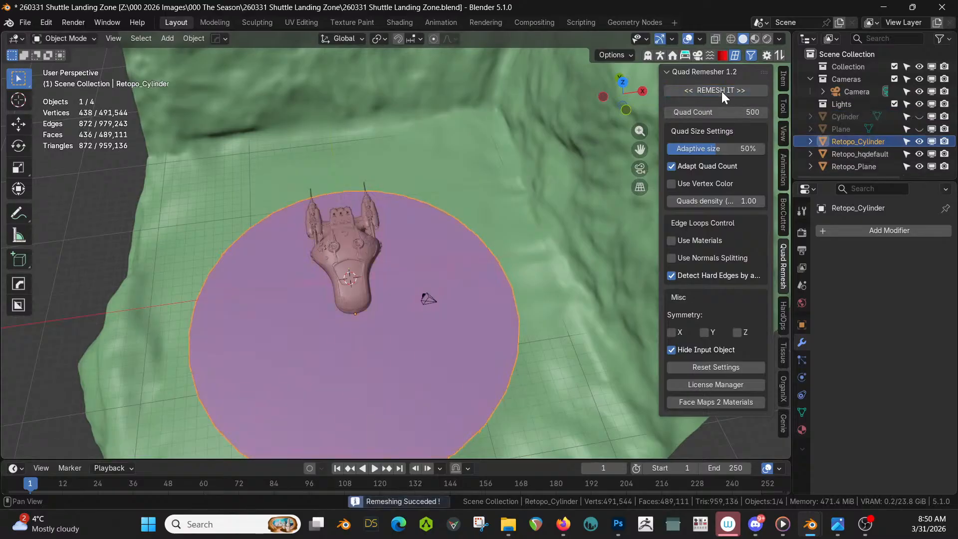
Delete the hidden original Cylinder and Plane objects, keeping their remeshed versions.
{"action": "left_click", "coordinate": [846, 116]}
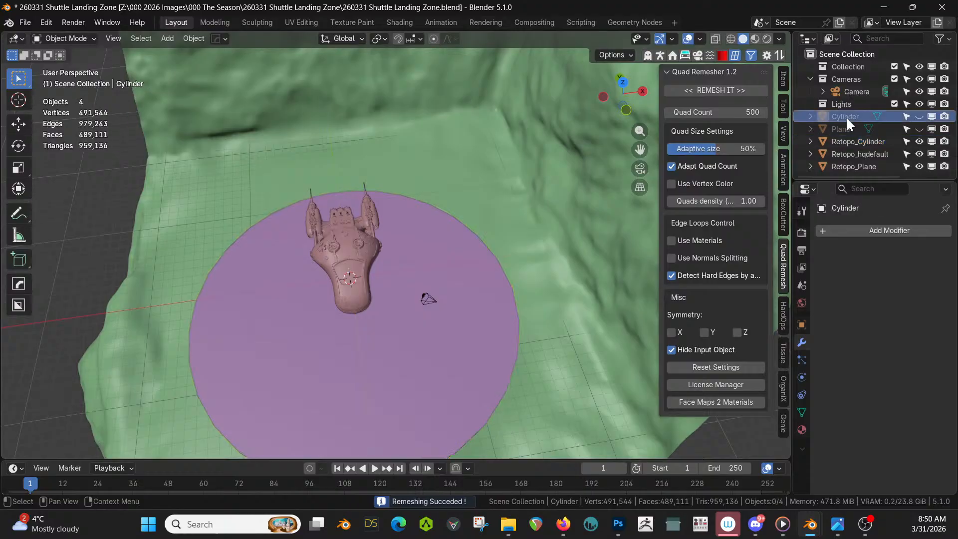
{"action": "key", "text": "Delete"}
{"action": "left_click", "coordinate": [836, 113]}
{"action": "key", "text": "Delete"}
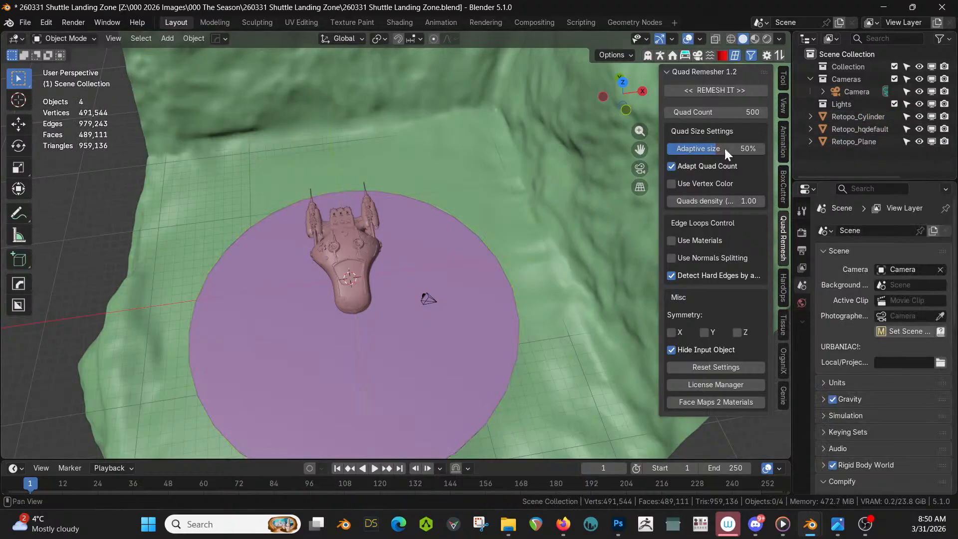
Apply the object transforms on the rock terrain and on the remeshed disc.
{"action": "middle_click_drag", "start_coordinate": [444, 261], "coordinate": [439, 209]}
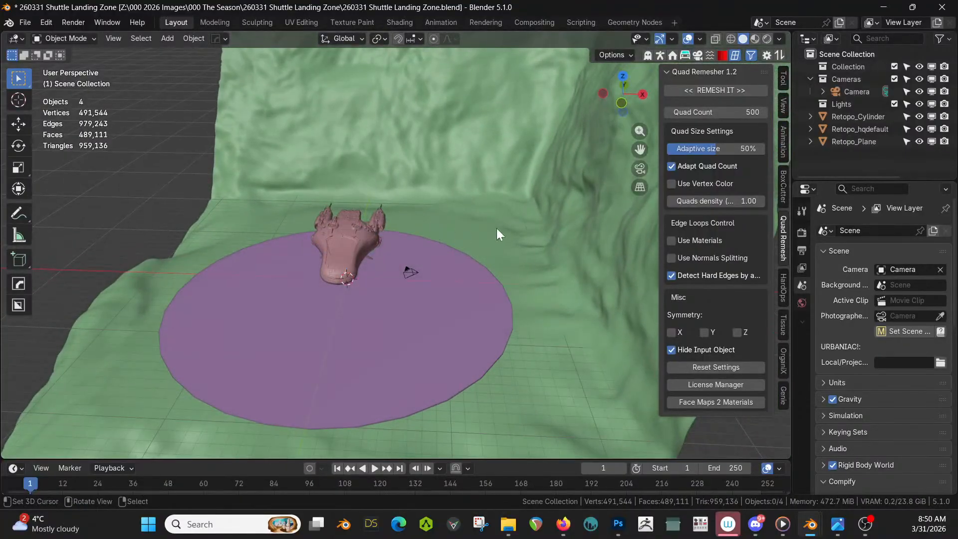
{"action": "left_click", "coordinate": [507, 218]}
{"action": "key", "text": "ctrl+a"}
{"action": "left_click", "coordinate": [461, 220]}
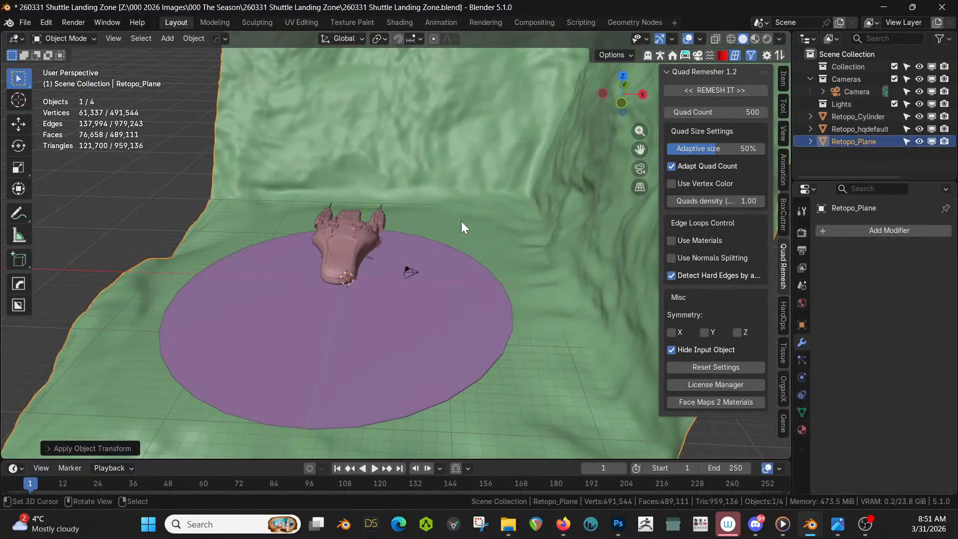
{"action": "left_click", "coordinate": [400, 288]}
{"action": "key", "text": "ctrl+a"}
{"action": "left_click", "coordinate": [400, 290]}
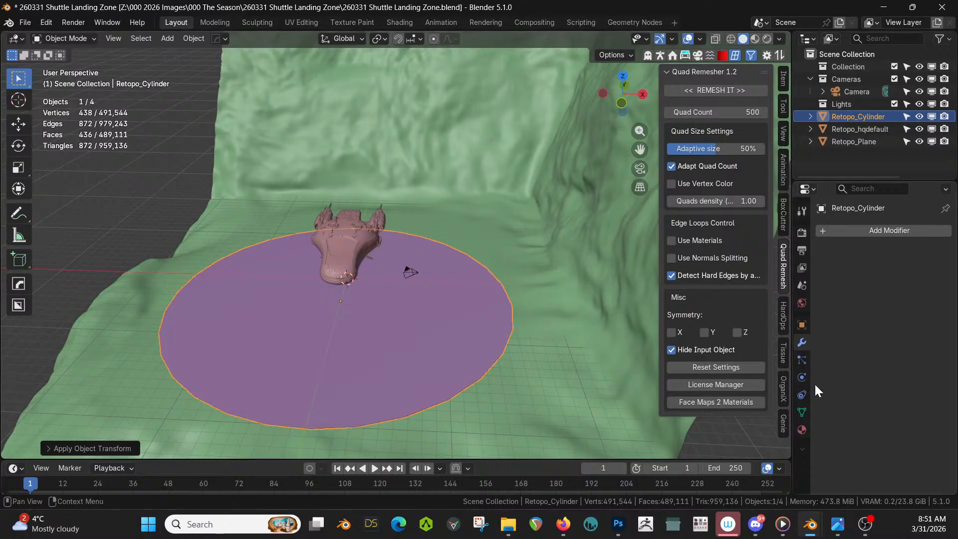
Add a Decalify modifier to the disc with the rock terrain as its target mesh.
{"action": "left_click", "coordinate": [853, 231]}
{"action": "mouse_move", "coordinate": [853, 232]}
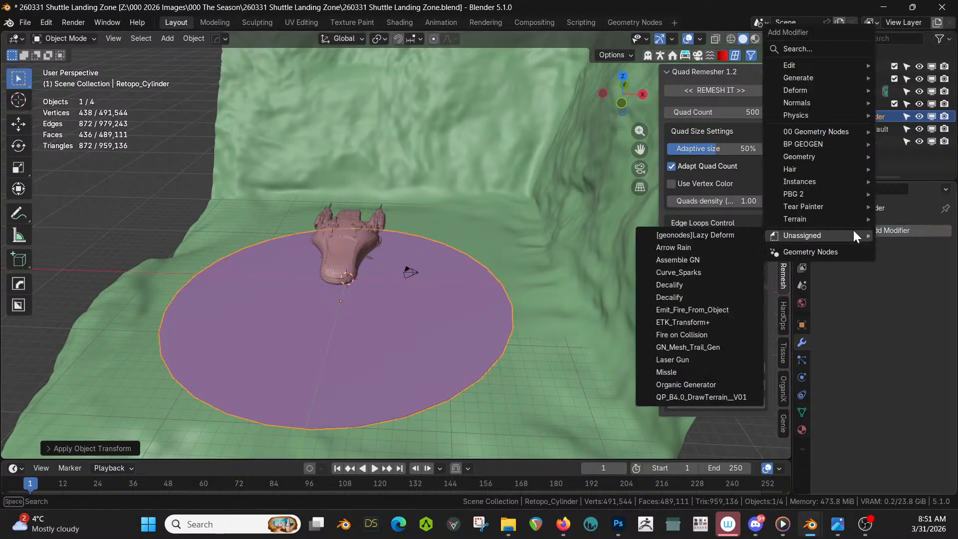
{"action": "left_click", "coordinate": [662, 296]}
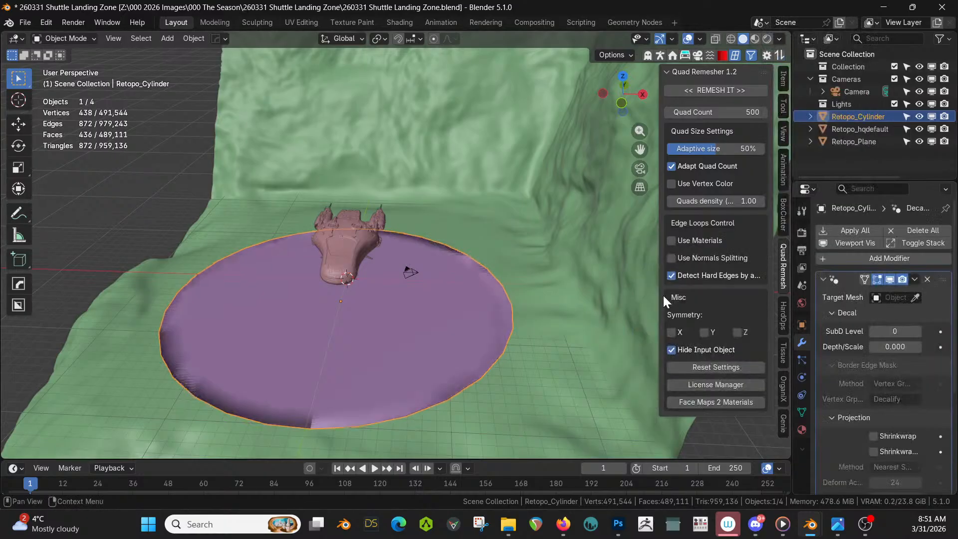
{"action": "left_click", "coordinate": [914, 297]}
{"action": "left_click", "coordinate": [551, 316]}
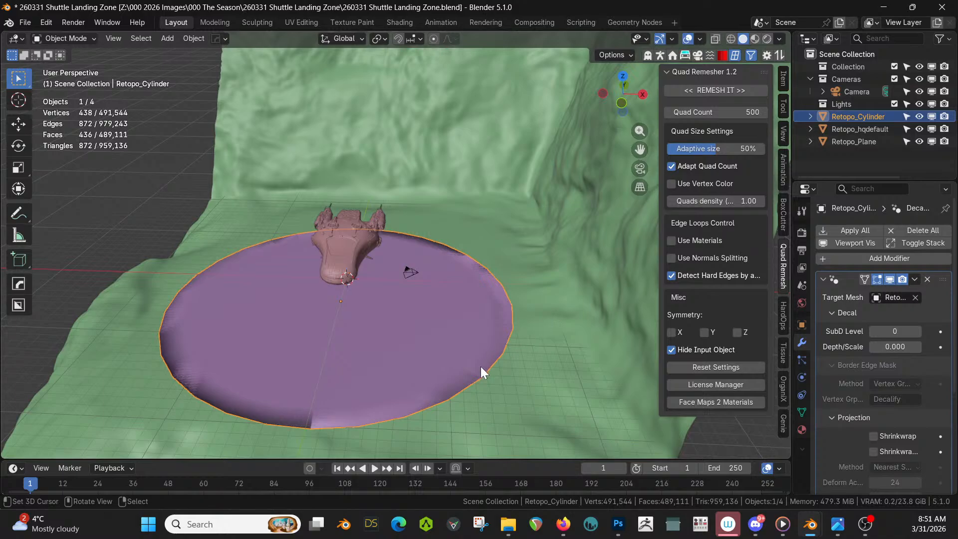
Set Decalify's SubD Level to 2 and Depth/Scale to about 0.51, enable Shrinkwrap, and apply the modifier.
{"action": "middle_click_drag", "start_coordinate": [451, 391], "coordinate": [474, 358]}
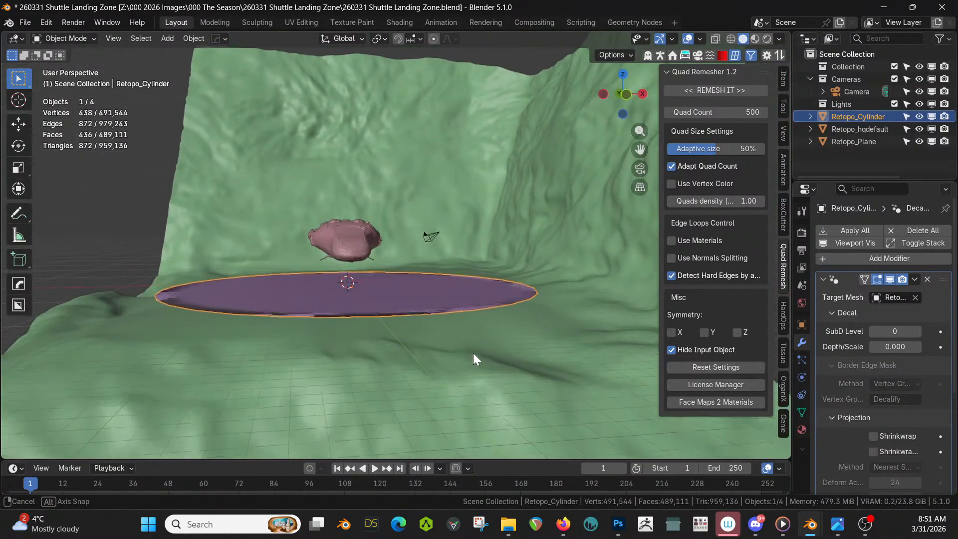
{"action": "left_click_drag", "start_coordinate": [893, 332], "coordinate": [919, 347]}
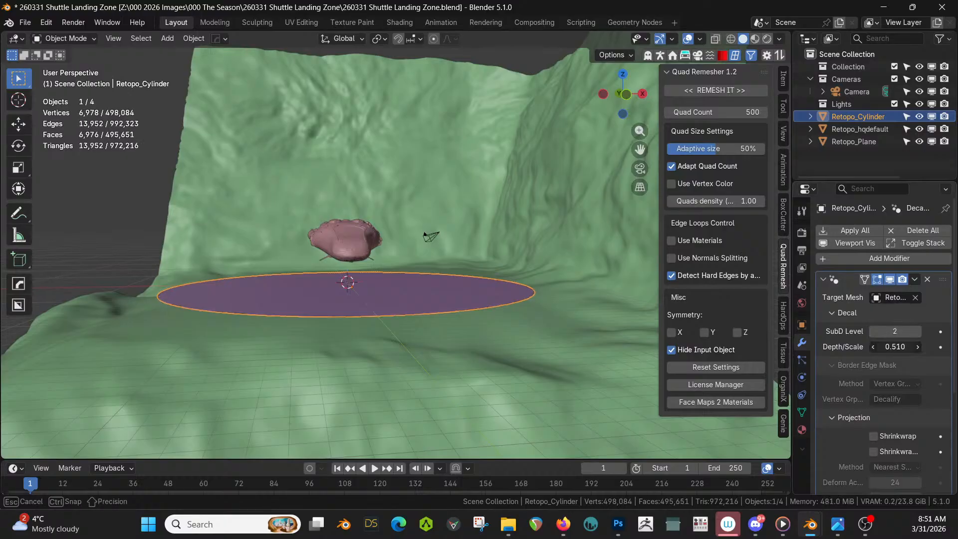
{"action": "left_click", "coordinate": [873, 435]}
{"action": "middle_click_drag", "start_coordinate": [538, 361], "coordinate": [748, 372]}
{"action": "left_click", "coordinate": [860, 231]}
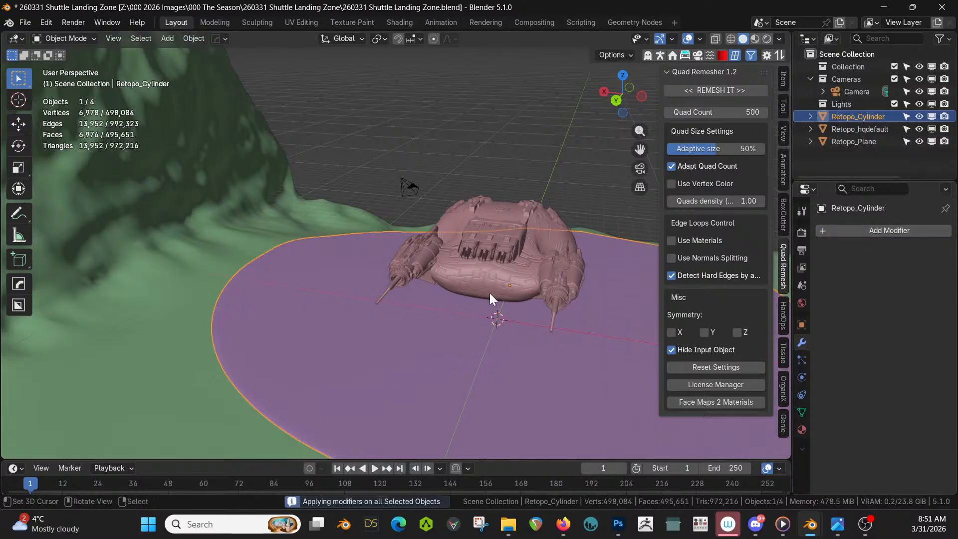
In Edit Mode, select the outermost face loop around the disc and extrude it about 0.15 m along its normal.
{"action": "middle_click_drag", "start_coordinate": [489, 292], "coordinate": [397, 335]}
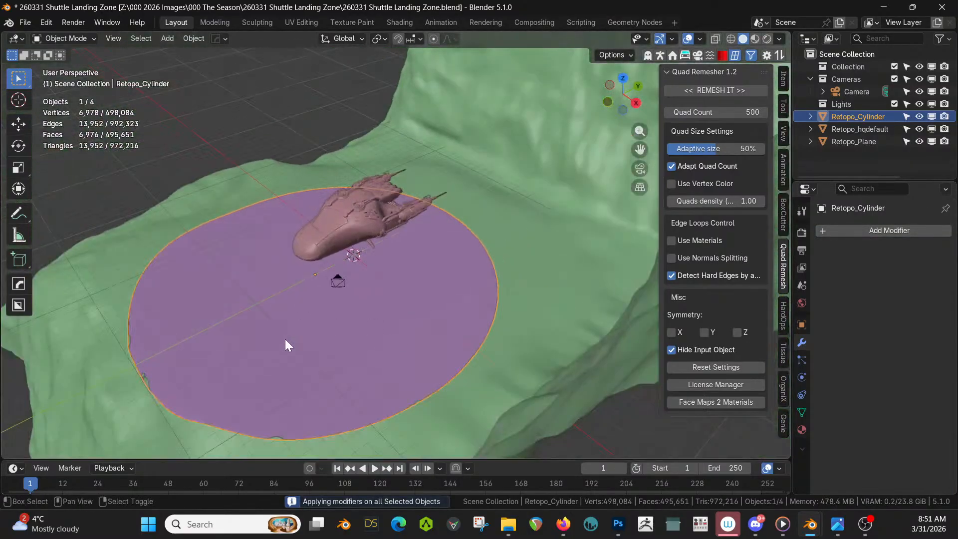
{"action": "middle_click_drag", "start_coordinate": [286, 339], "coordinate": [320, 394]}
{"action": "key", "text": "Tab"}
{"action": "key", "text": "3"}
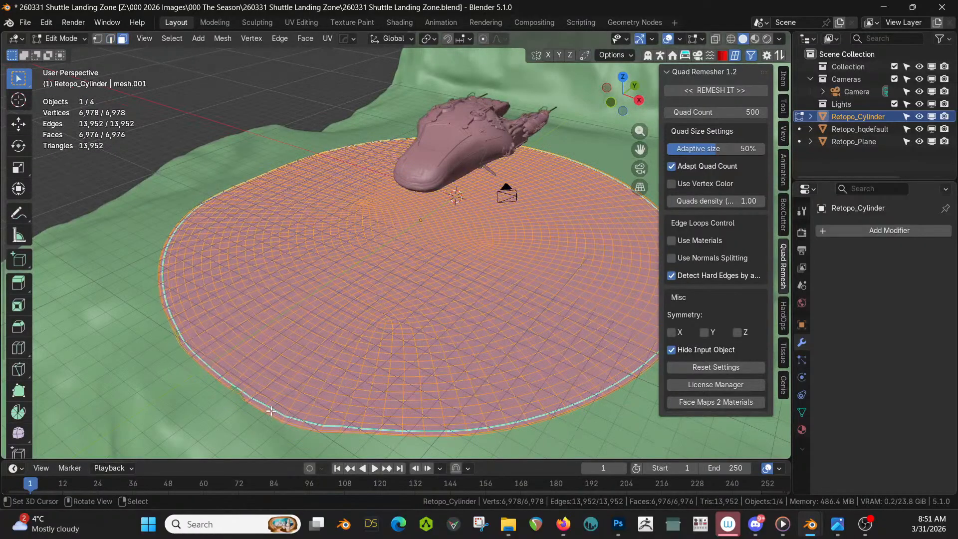
{"action": "left_click", "coordinate": [266, 408], "text": "alt"}
{"action": "left_click", "coordinate": [269, 406], "text": "alt"}
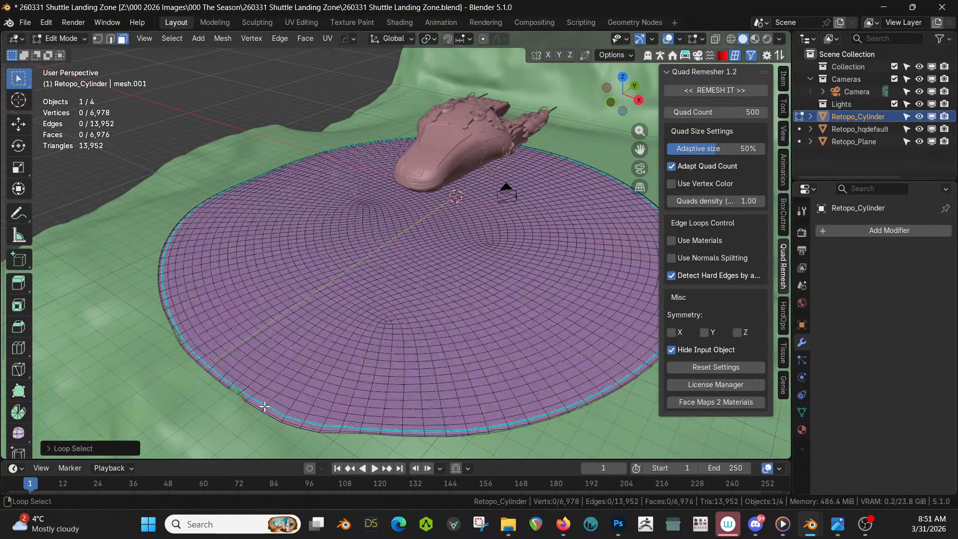
{"action": "scroll", "coordinate": [279, 403], "scroll_direction": "down", "scroll_amount": 6}
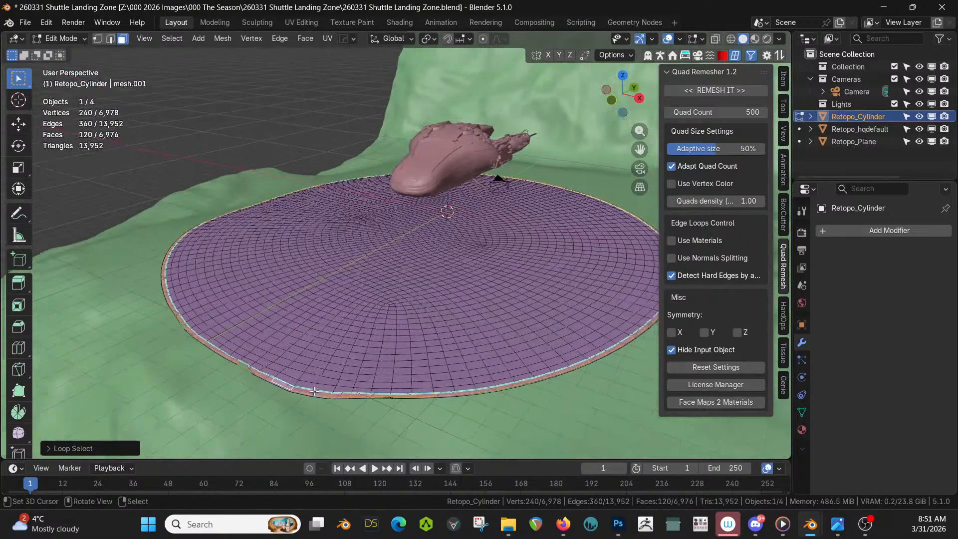
{"action": "scroll", "coordinate": [314, 391], "scroll_direction": "up", "scroll_amount": 7}
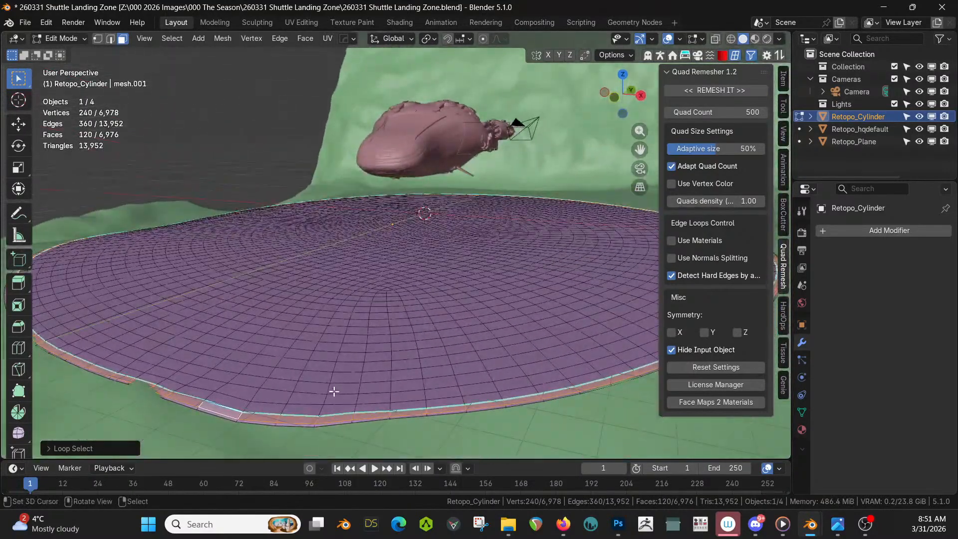
{"action": "key", "text": "e"}
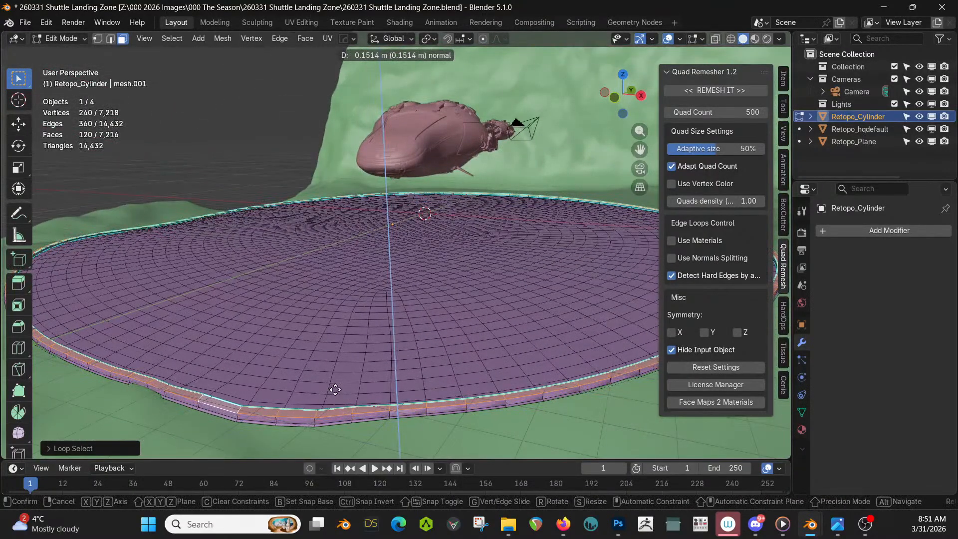
{"action": "left_click", "coordinate": [335, 390]}
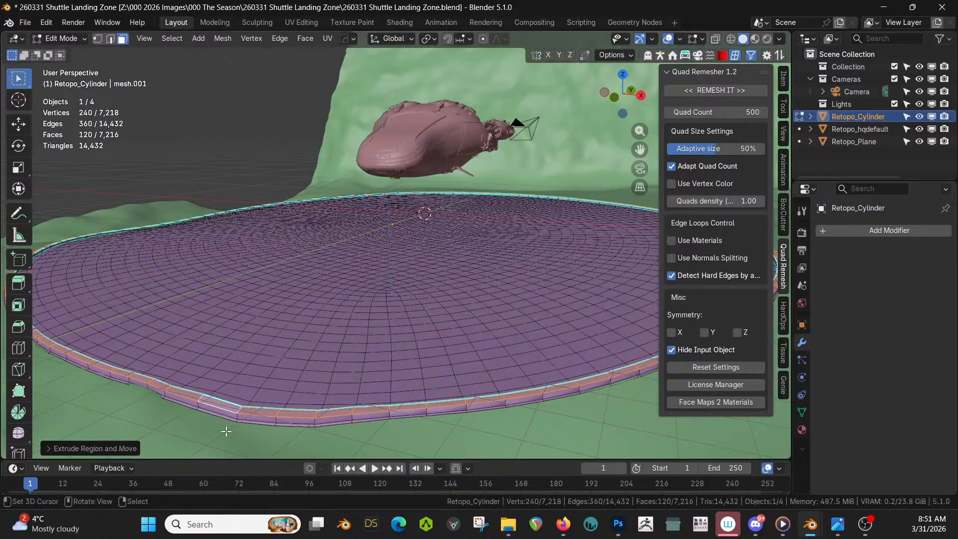
{"action": "left_click", "coordinate": [49, 448]}
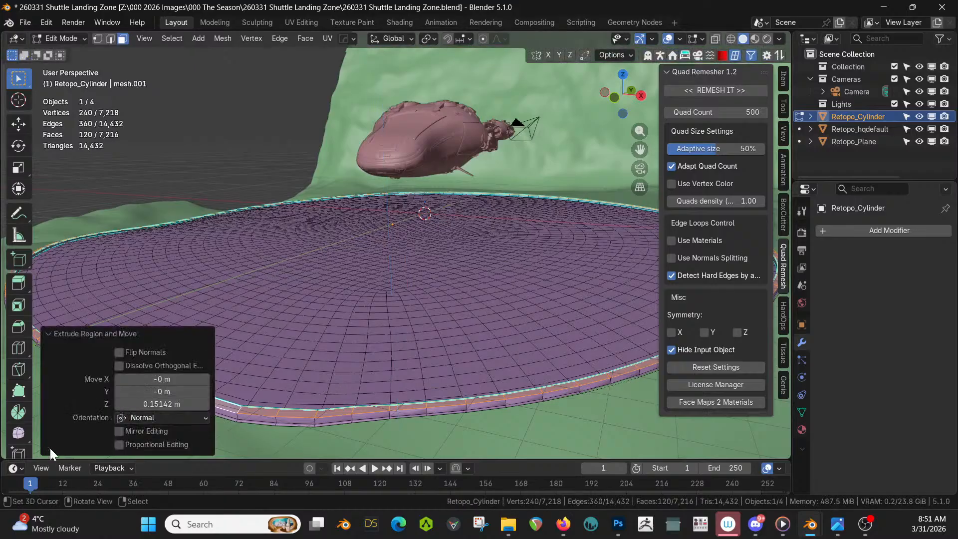
{"action": "left_click", "coordinate": [167, 404]}
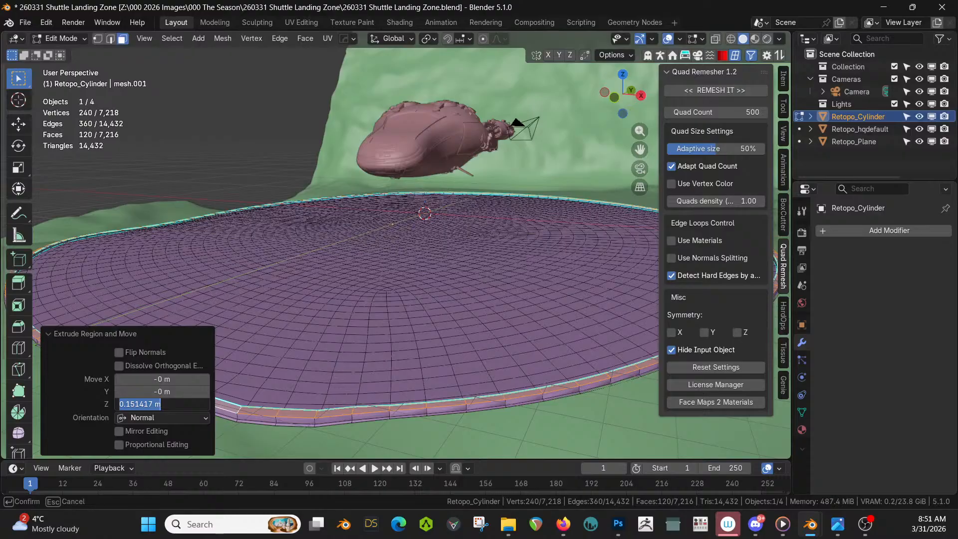
{"action": "key", "text": "Return"}
Select the two edge loops bordering the raised rim and bevel them 0.04 m wide with 4 segments.
{"action": "left_click", "coordinate": [407, 409], "text": "alt"}
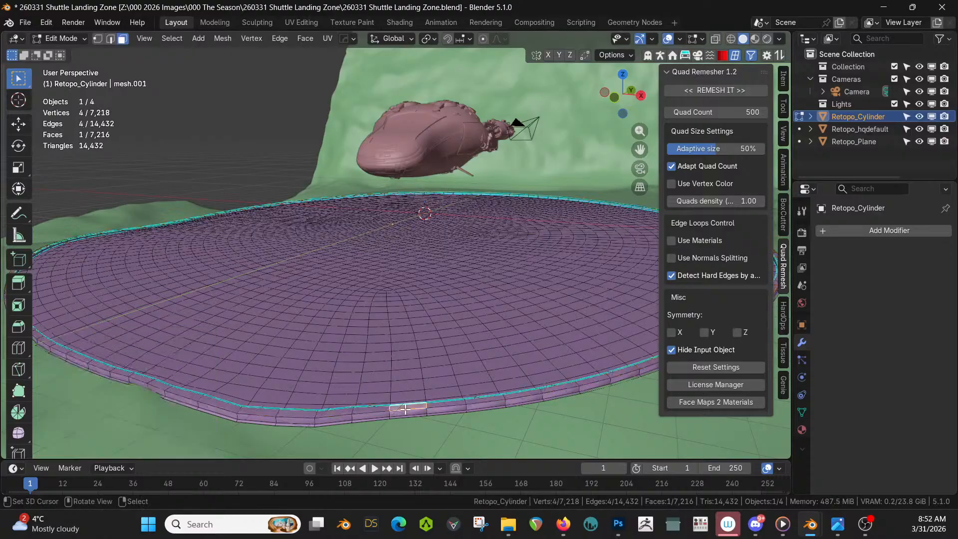
{"action": "key", "text": "2"}
{"action": "left_click", "coordinate": [408, 409], "text": "alt"}
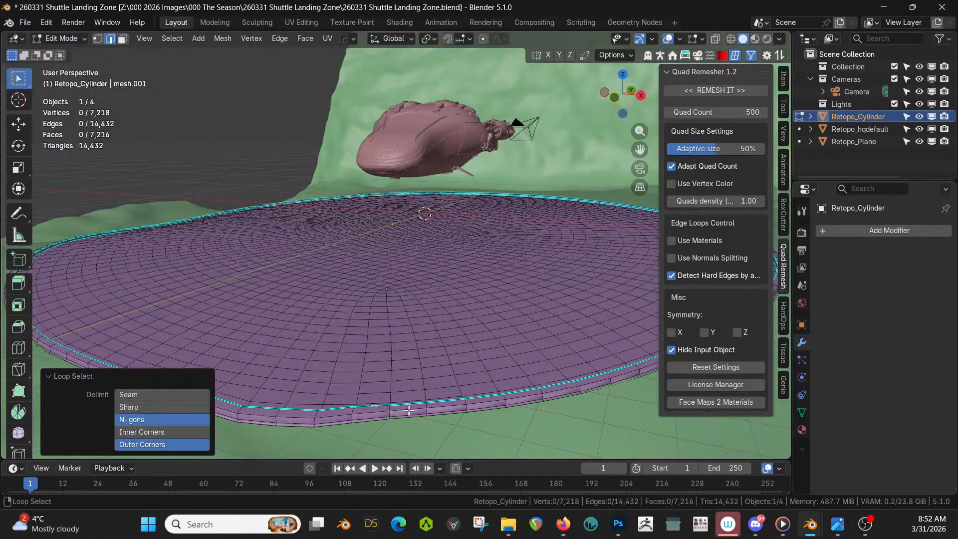
{"action": "left_click", "coordinate": [408, 406], "text": "alt+shift"}
{"action": "left_click", "coordinate": [408, 410], "text": "alt"}
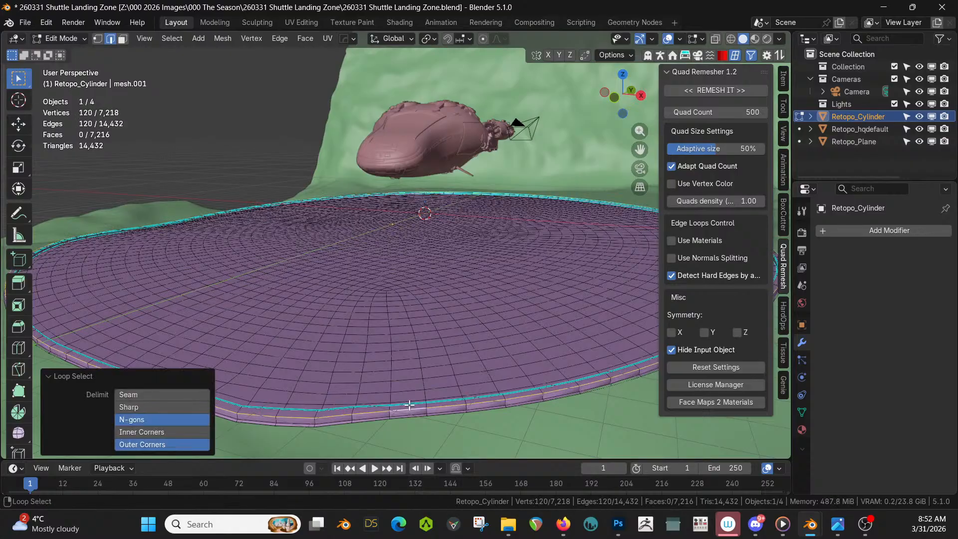
{"action": "middle_click_drag", "start_coordinate": [407, 409], "coordinate": [401, 444]}
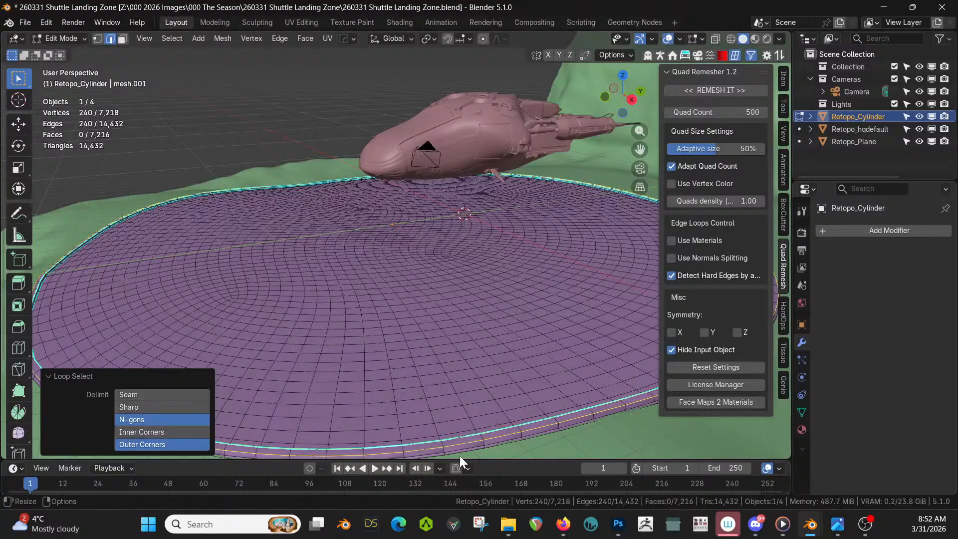
{"action": "key", "text": "ctrl+b"}
{"action": "scroll", "coordinate": [464, 35], "scroll_direction": "up", "scroll_amount": 3}
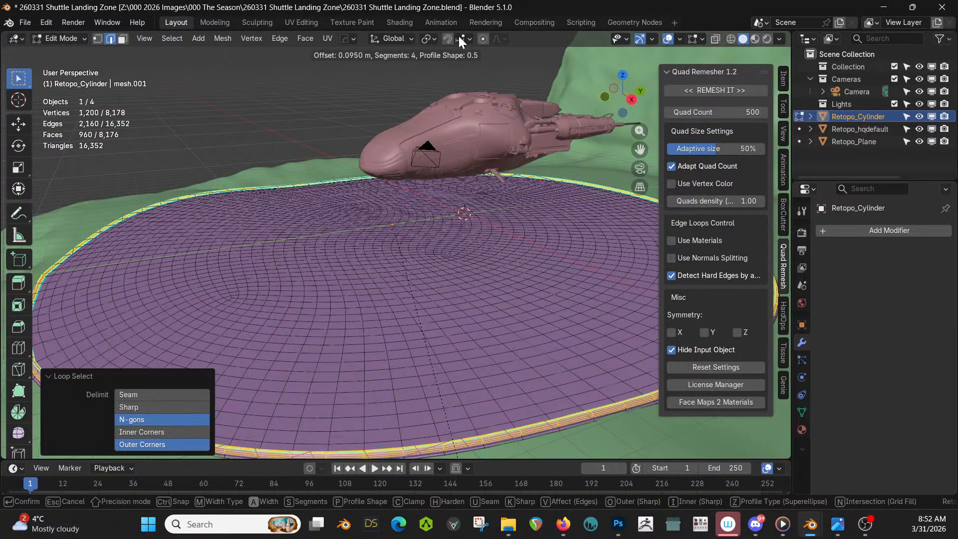
{"action": "left_click", "coordinate": [456, 33]}
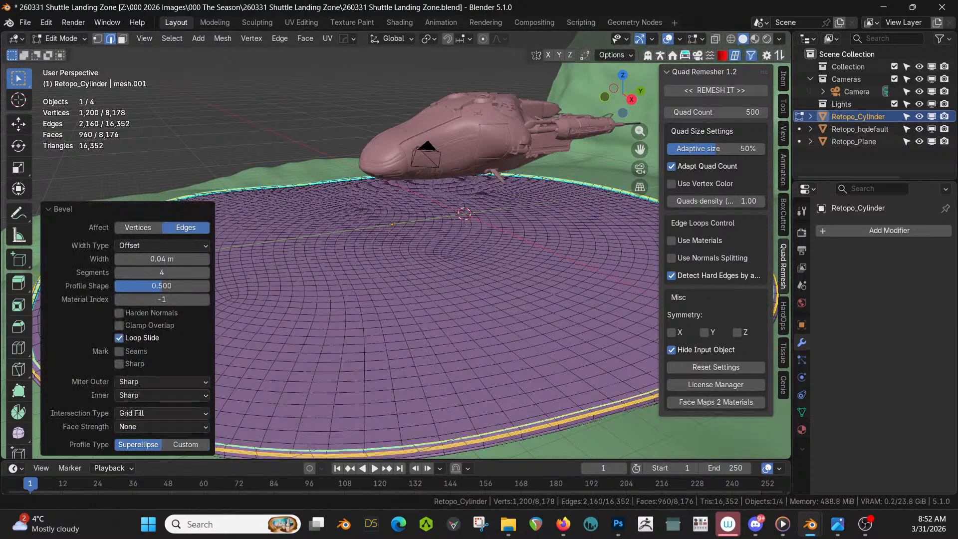
Return to Object Mode, check the bevelled landing pad, and save the scene file.
{"action": "key", "text": "Tab"}
{"action": "middle_click_drag", "start_coordinate": [363, 210], "coordinate": [514, 191]}
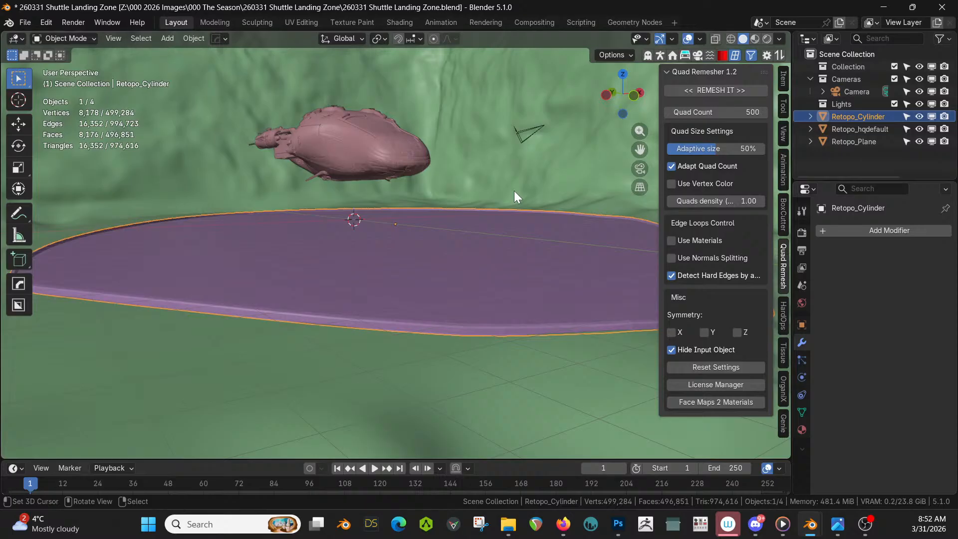
{"action": "key", "text": "ctrl+s"}
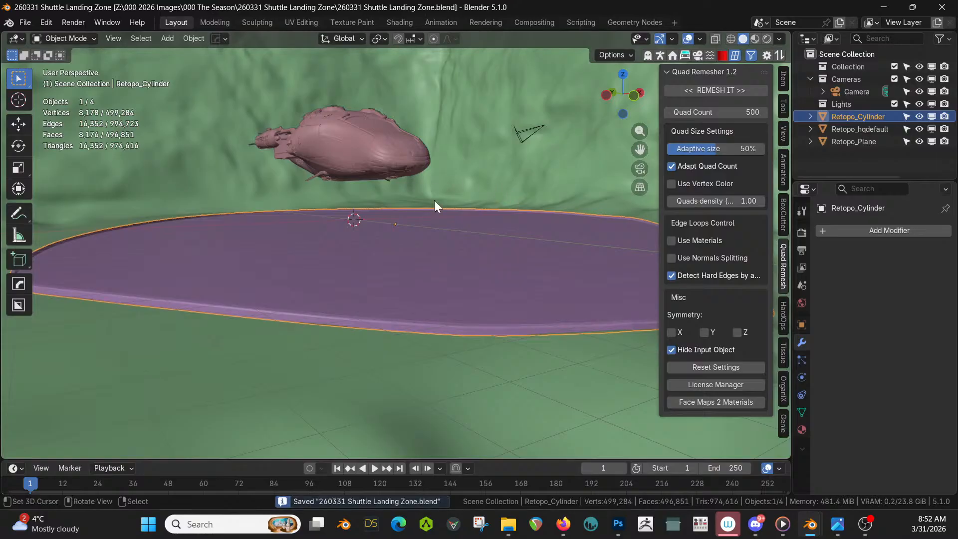
{"action": "middle_click_drag", "start_coordinate": [434, 200], "coordinate": [421, 248]}
{"action": "scroll", "coordinate": [430, 222], "scroll_direction": "down", "scroll_amount": 3}
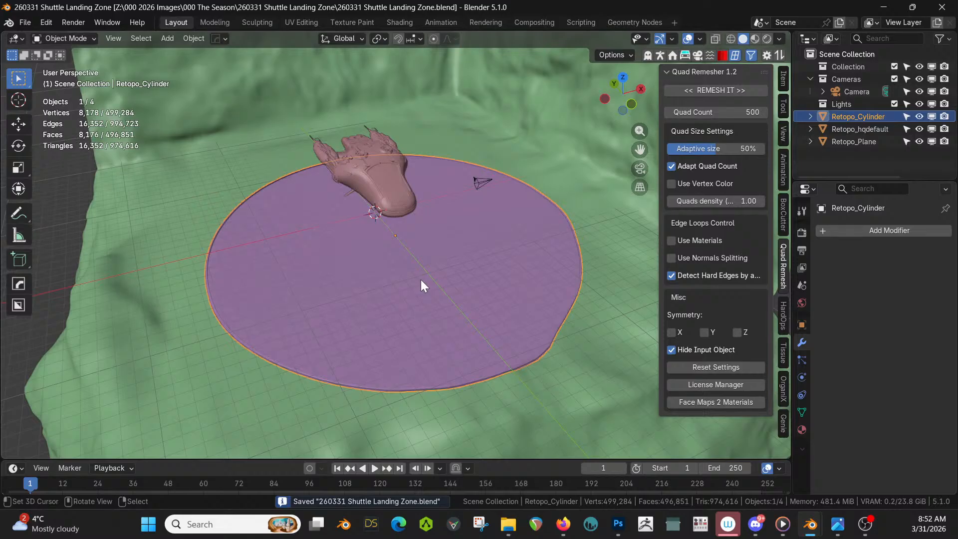
Enter Edit Mode on the landing pad and grow the rim selection by two steps.
{"action": "key", "text": "Tab"}
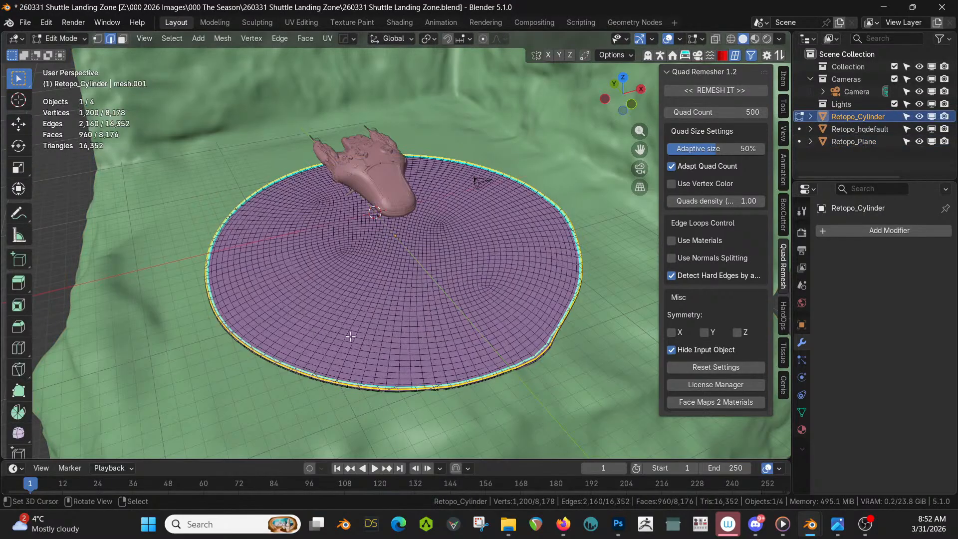
{"action": "key", "text": "ctrl+KP_Add"}
{"action": "key", "text": "ctrl+KP_Add"}
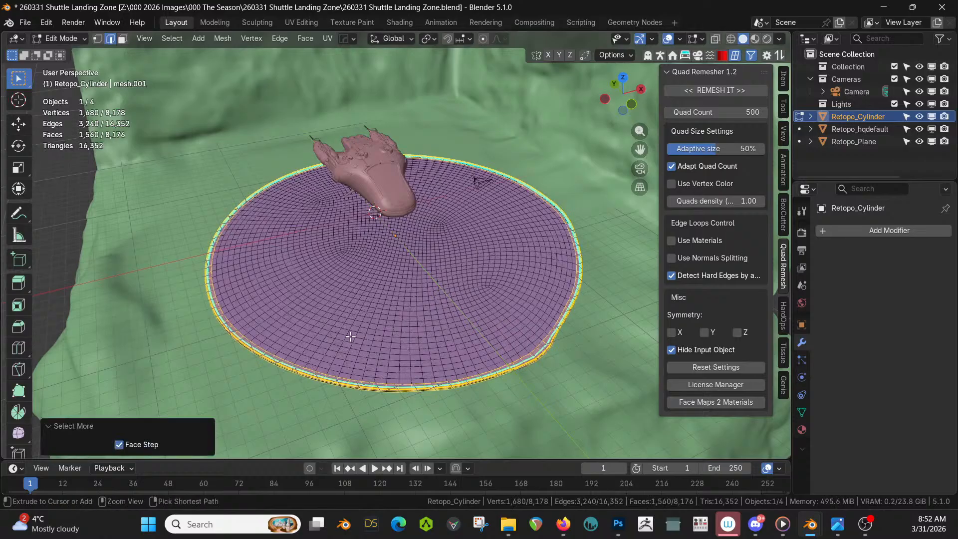
{"action": "scroll", "coordinate": [350, 336], "scroll_direction": "up", "scroll_amount": 4}
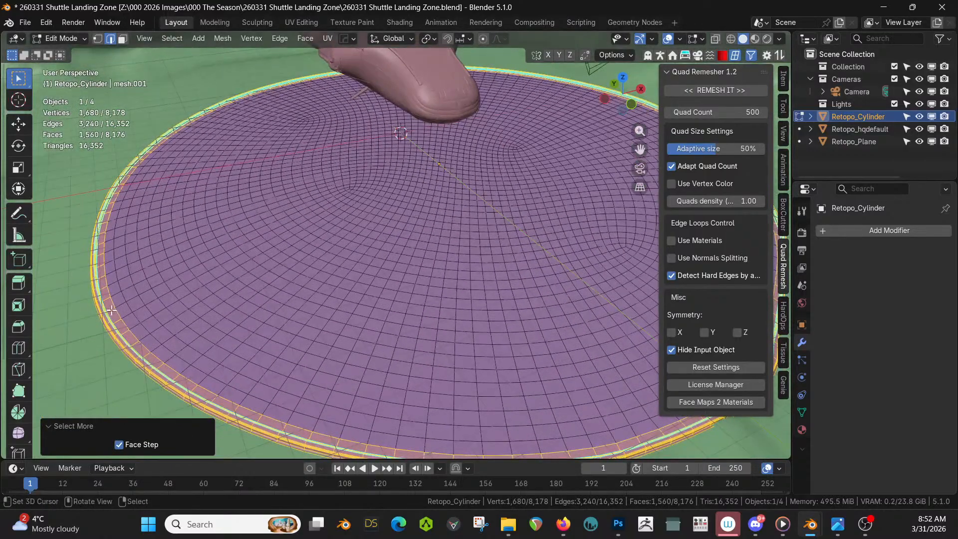
{"action": "left_click", "coordinate": [113, 308], "text": "alt"}
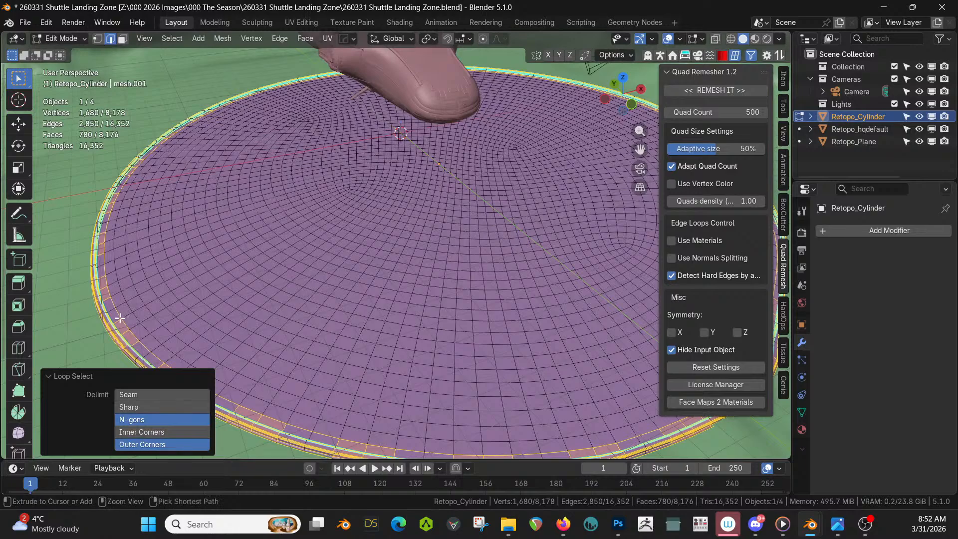
{"action": "key", "text": "ctrl+z"}
{"action": "left_click", "coordinate": [119, 323], "text": "alt"}
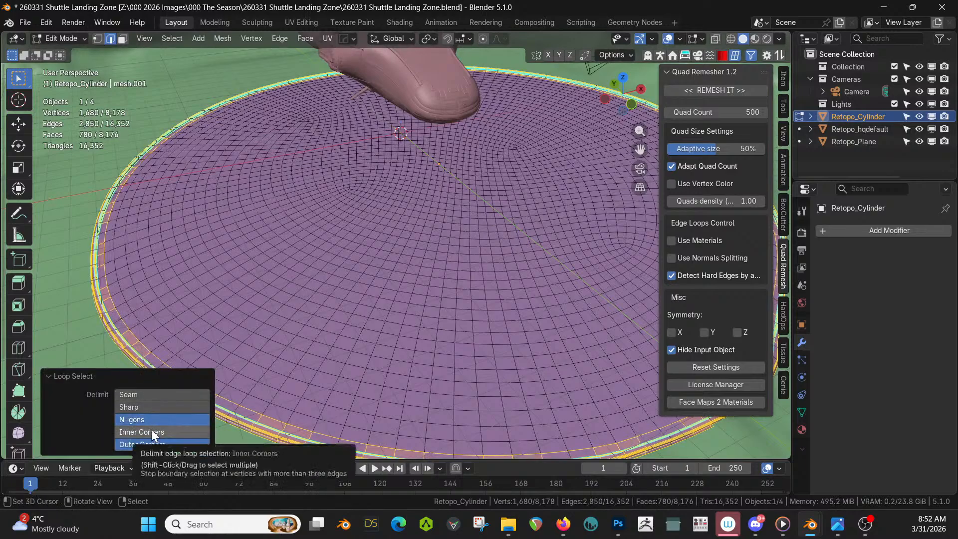
{"action": "left_click", "coordinate": [151, 408]}
{"action": "key", "text": "ctrl+z"}
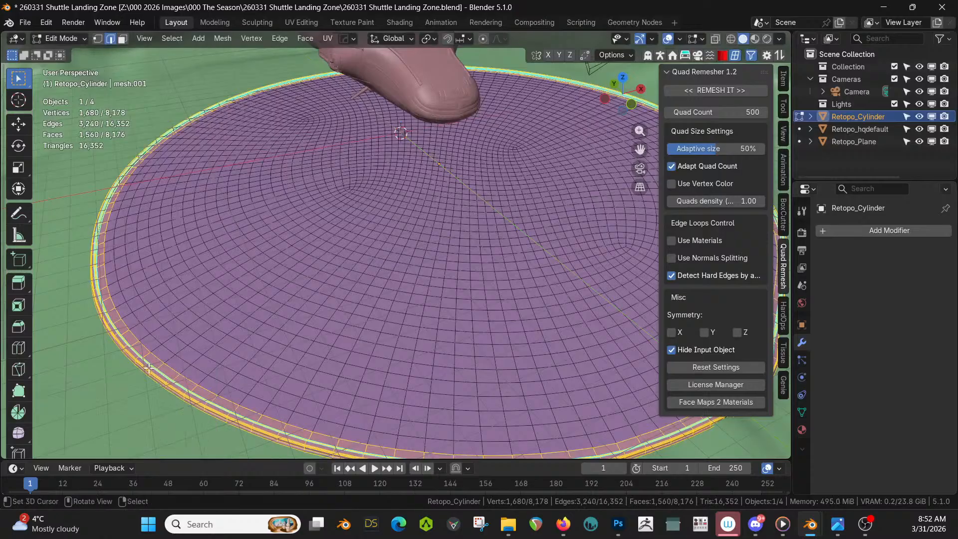
Deselect the innermost selected face loop, separate the remaining rim faces into their own object, and return to Object Mode.
{"action": "key", "text": "3"}
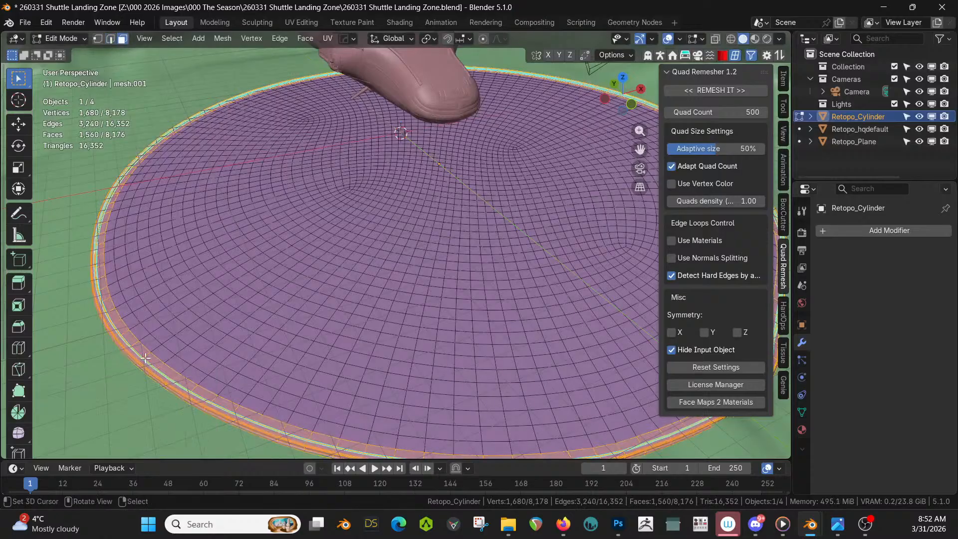
{"action": "left_click", "coordinate": [125, 332], "text": "alt"}
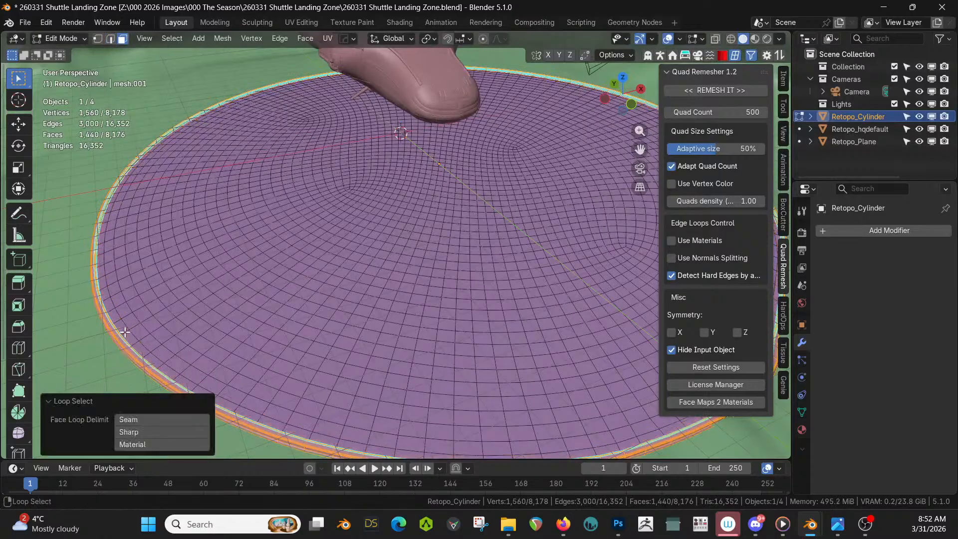
{"action": "key", "text": "p"}
{"action": "left_click", "coordinate": [282, 321]}
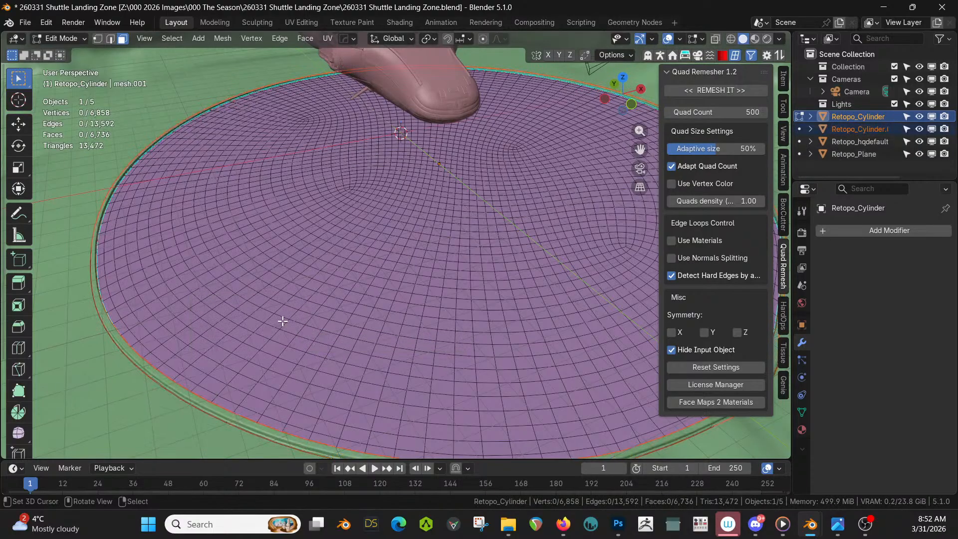
{"action": "key", "text": "Tab"}
{"action": "left_click", "coordinate": [303, 266]}
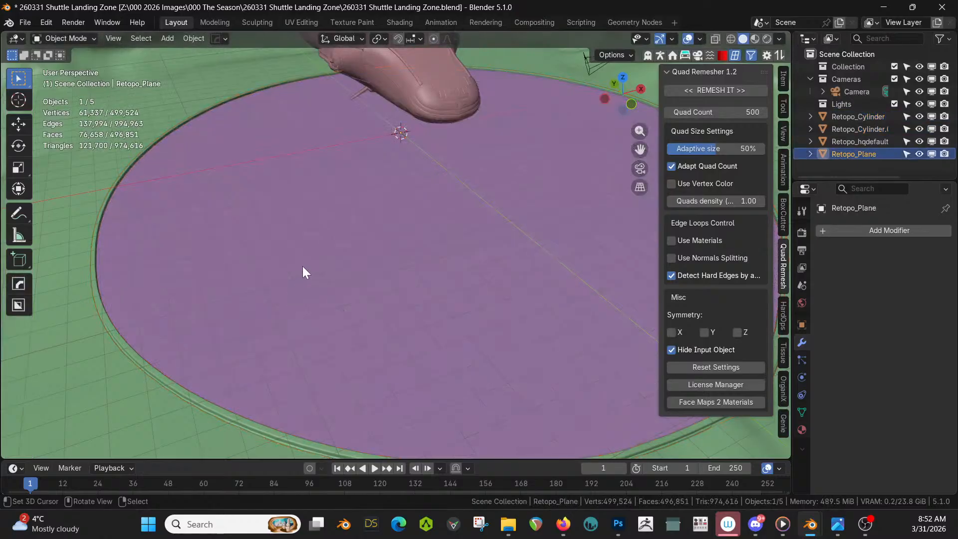
Select the inner disc of the landing pad and make it the Geo-Scatter emitter.
{"action": "left_click", "coordinate": [392, 219]}
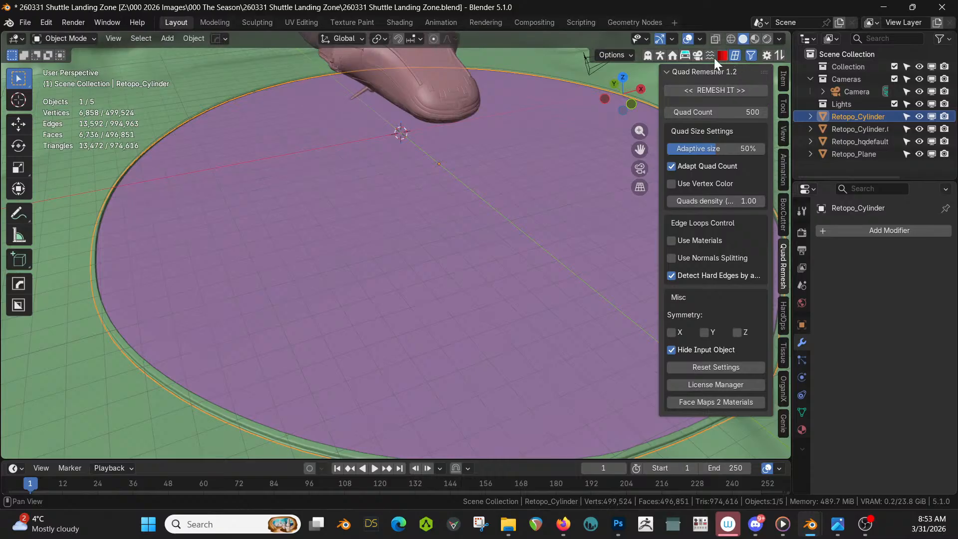
{"action": "left_click", "coordinate": [700, 58]}
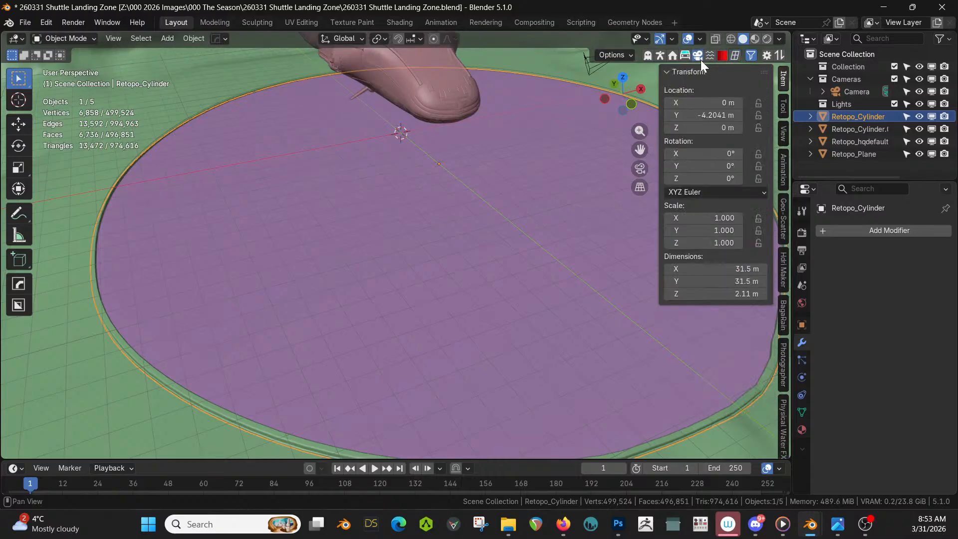
{"action": "left_click", "coordinate": [782, 219]}
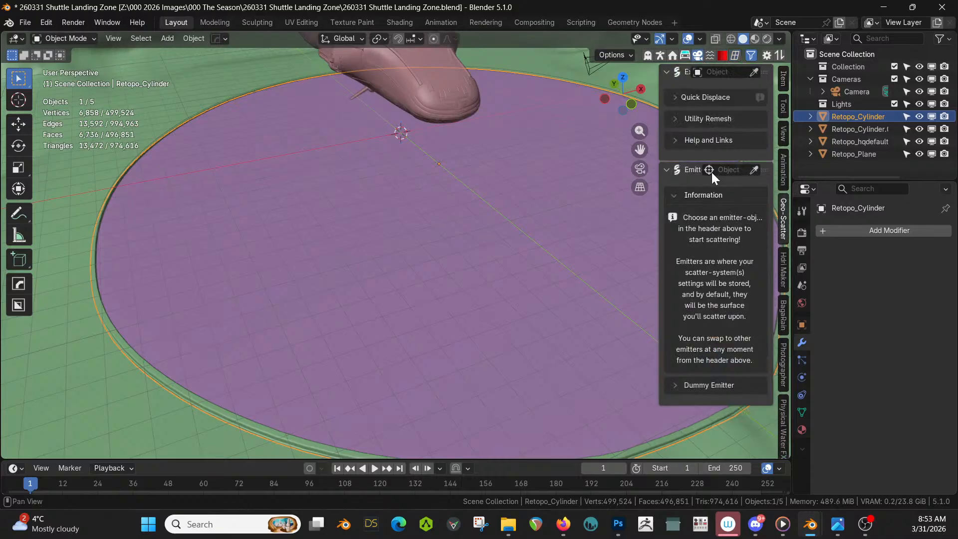
{"action": "left_click", "coordinate": [754, 169]}
{"action": "left_click", "coordinate": [472, 203]}
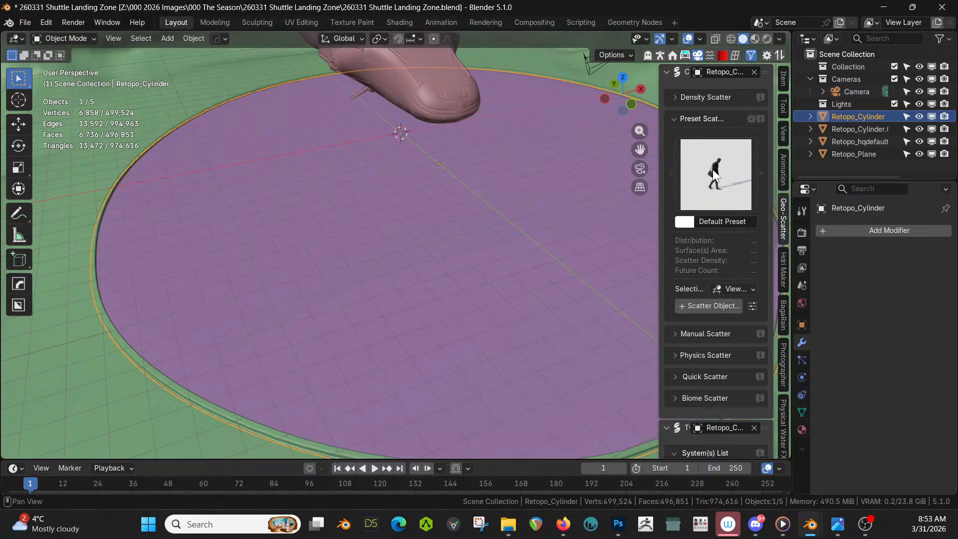
Open the Geo-Scatter biome library and scatter the Railroad rocks biome on the disc.
{"action": "left_click", "coordinate": [673, 397]}
{"action": "scroll", "coordinate": [676, 393], "scroll_direction": "down", "scroll_amount": 4}
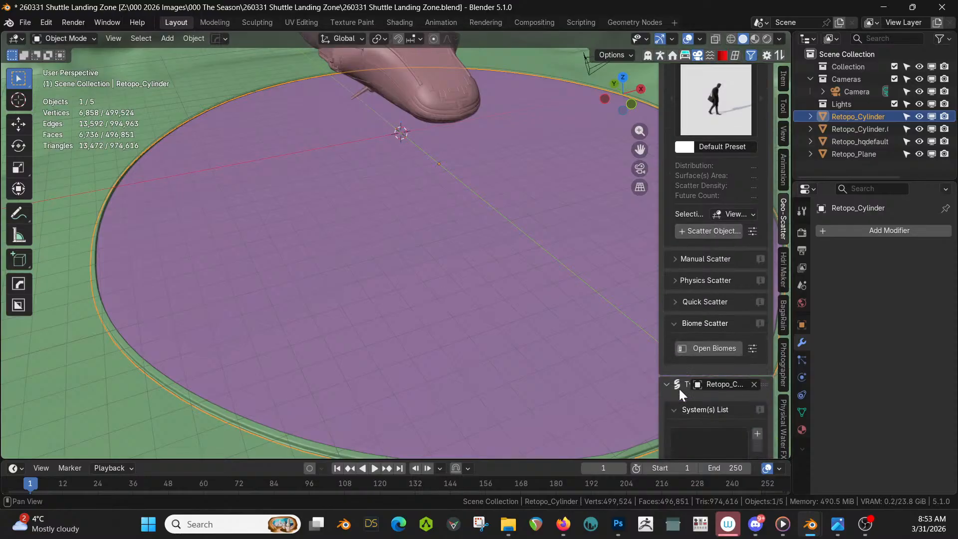
{"action": "left_click", "coordinate": [706, 349]}
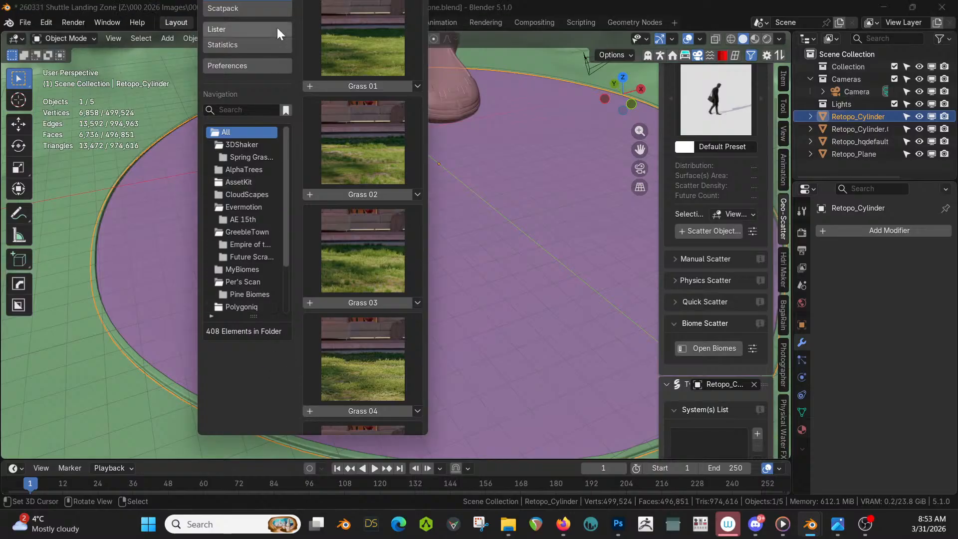
{"action": "left_click_drag", "start_coordinate": [256, 0], "coordinate": [92, 0]}
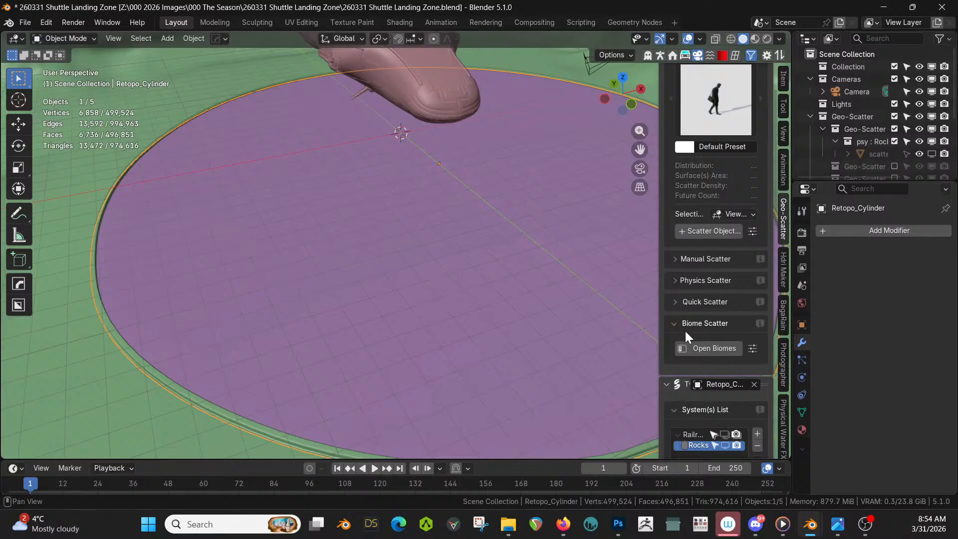
Widen the sidebar around the Geo-Scatter systems list and save the scene file.
{"action": "scroll", "coordinate": [686, 334], "scroll_direction": "down", "scroll_amount": 4}
{"action": "left_click_drag", "start_coordinate": [658, 347], "coordinate": [552, 346]}
{"action": "scroll", "coordinate": [660, 390], "scroll_direction": "down", "scroll_amount": 10}
{"action": "scroll", "coordinate": [632, 260], "scroll_direction": "up", "scroll_amount": 1}
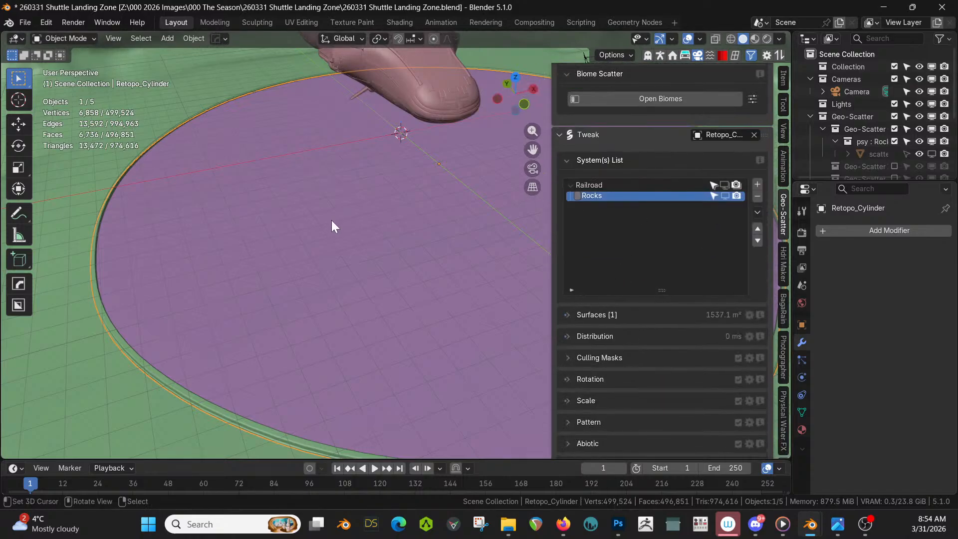
{"action": "key", "text": "ctrl+s"}
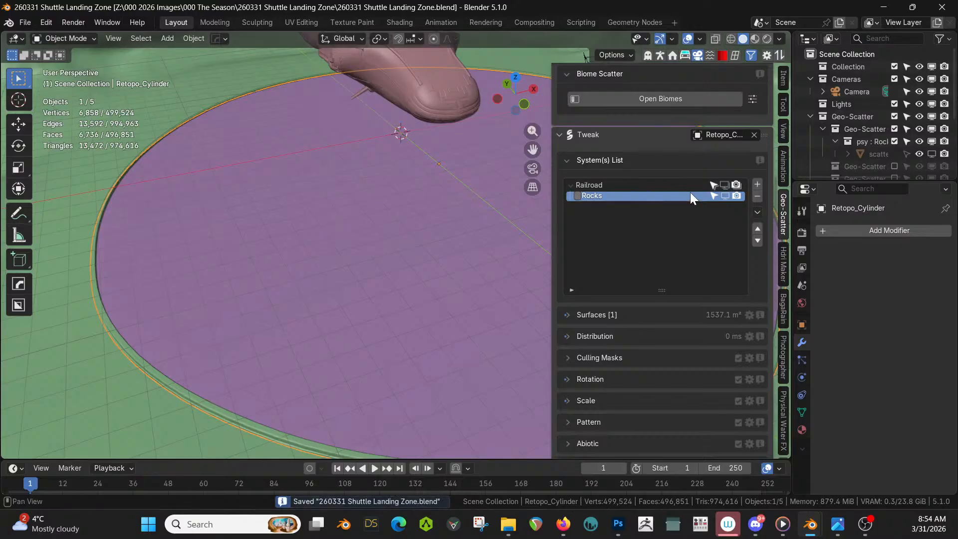
Preview the Rocks scatter on the pad in rendered shading, and return to solid shading with the scatter hidden.
{"action": "left_click", "coordinate": [724, 196]}
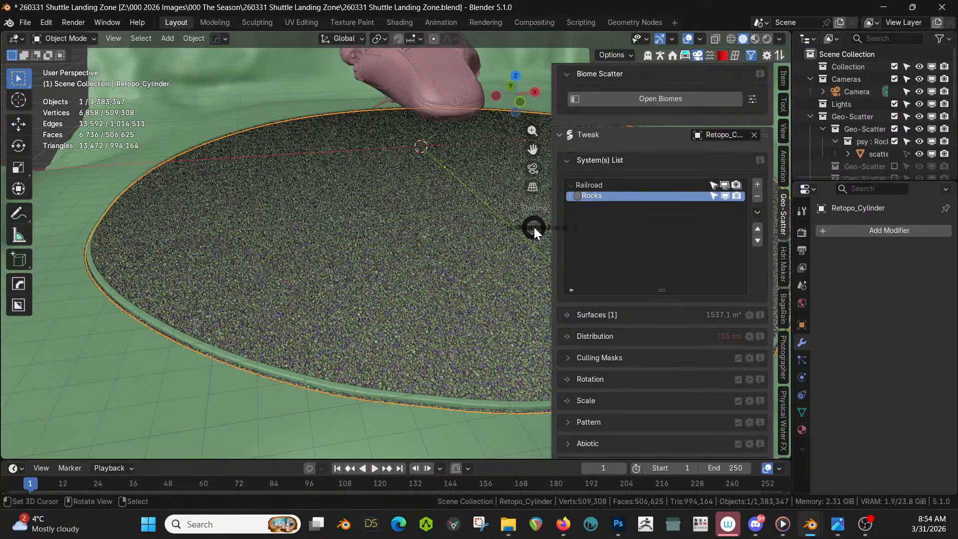
{"action": "key", "text": "8"}
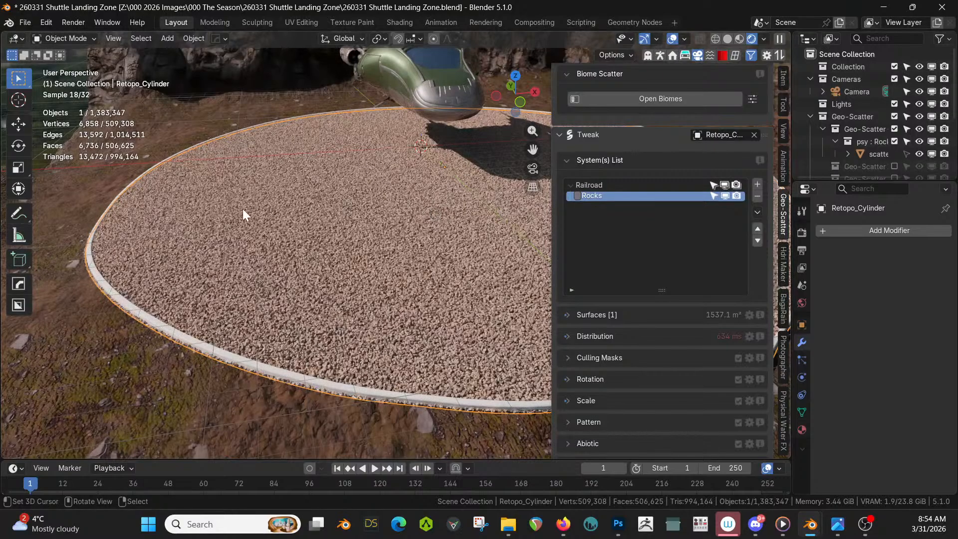
{"action": "middle_click_drag", "start_coordinate": [394, 164], "coordinate": [409, 151]}
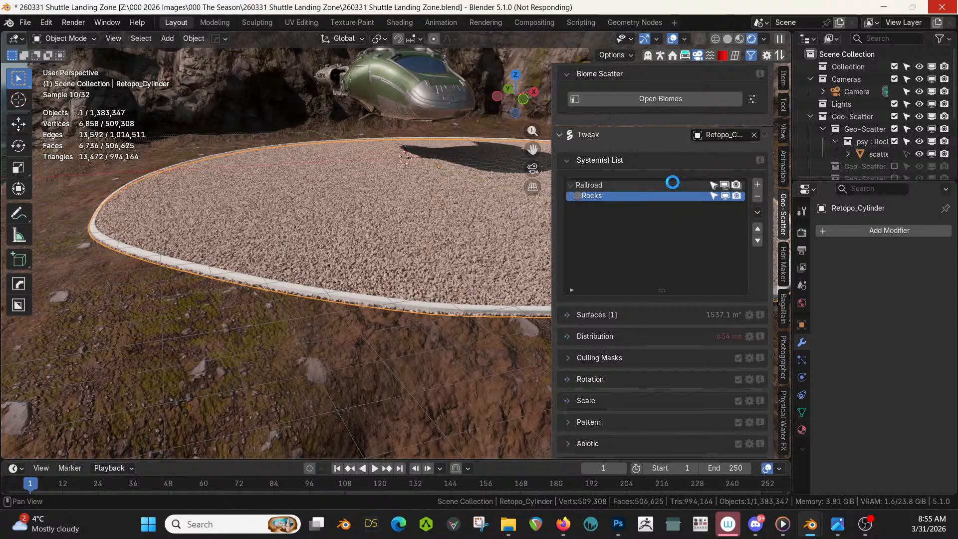
{"action": "left_click", "coordinate": [321, 256]}
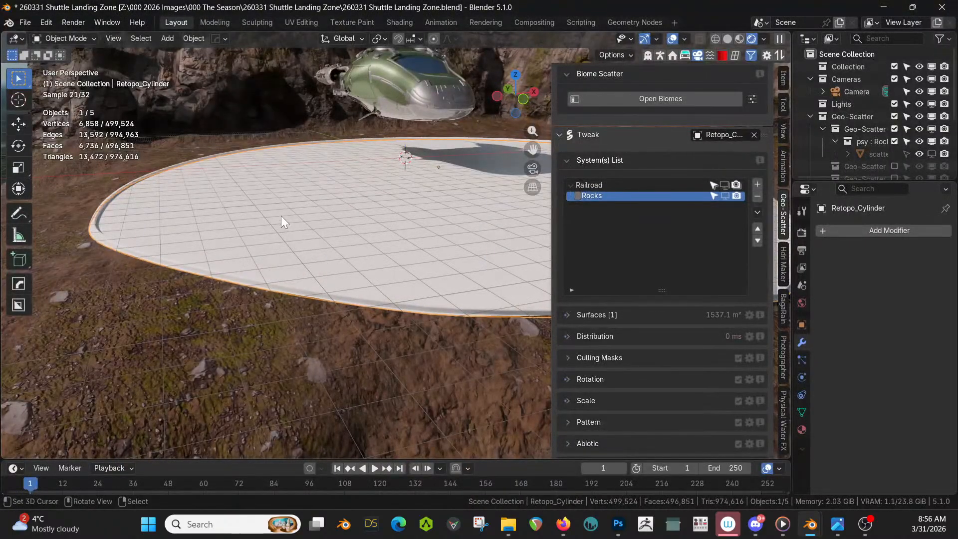
{"action": "left_click", "coordinate": [730, 38]}
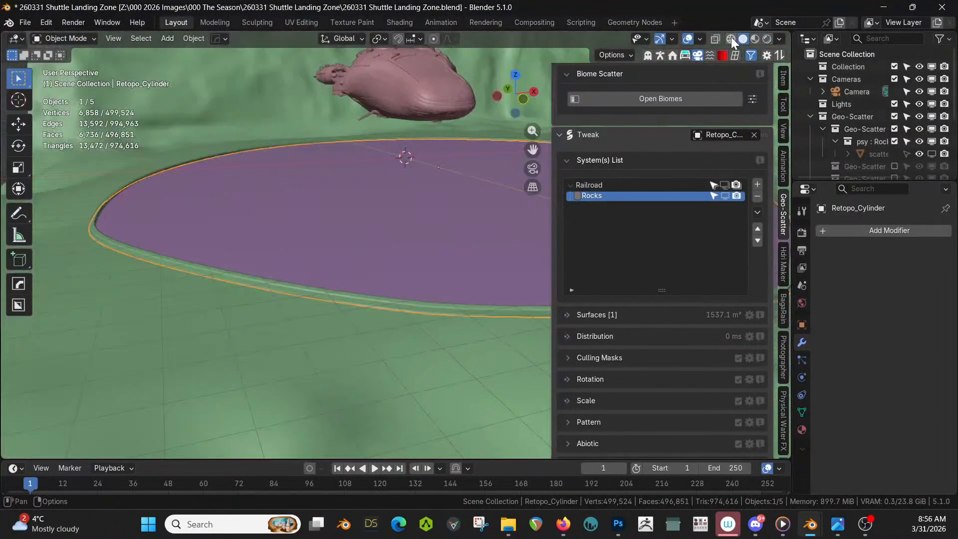
Clear the disc as the Geo-Scatter emitter and pick the terrain object Retopo_Plane as the new emitter.
{"action": "scroll", "coordinate": [429, 228], "scroll_direction": "down", "scroll_amount": 6}
{"action": "middle_click_drag", "start_coordinate": [411, 239], "coordinate": [329, 287]}
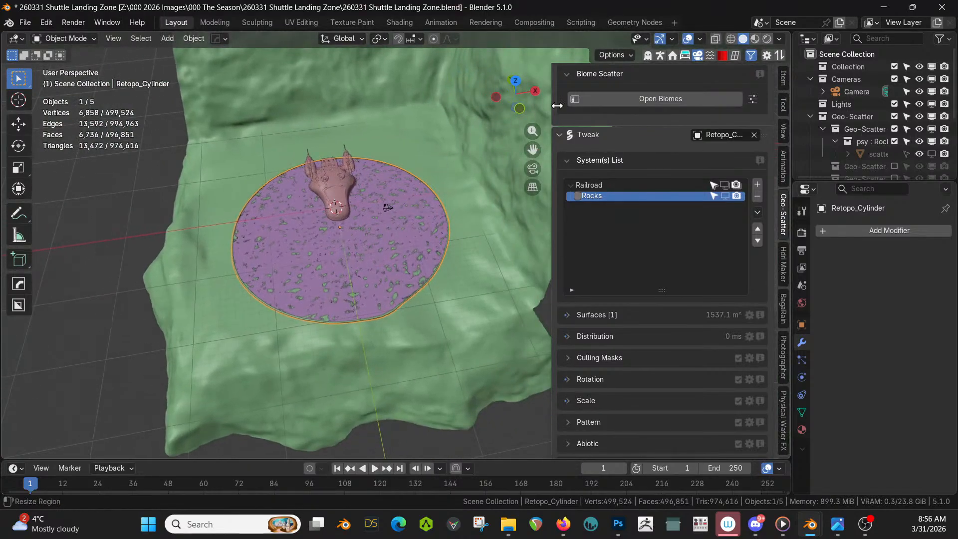
{"action": "scroll", "coordinate": [680, 185], "scroll_direction": "up", "scroll_amount": 12}
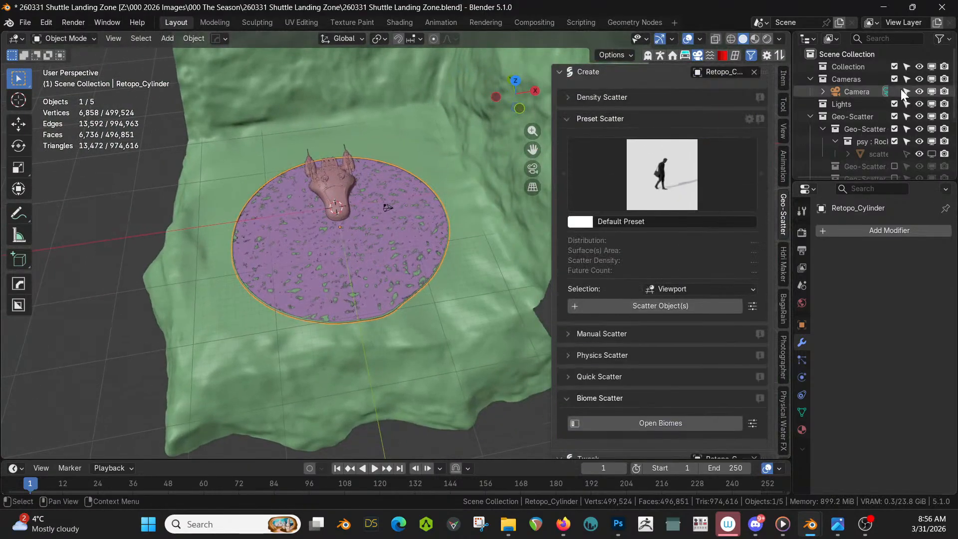
{"action": "left_click", "coordinate": [754, 72]}
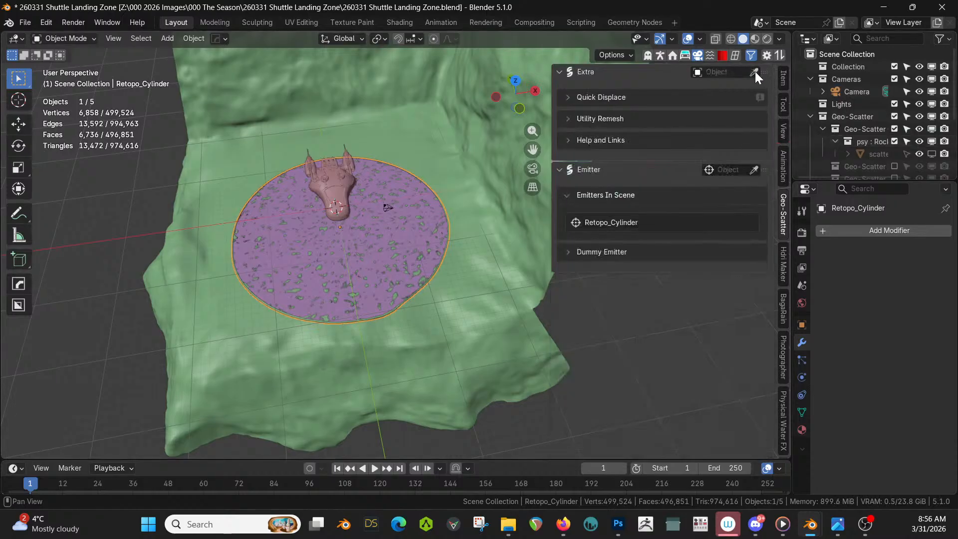
{"action": "left_click", "coordinate": [754, 171]}
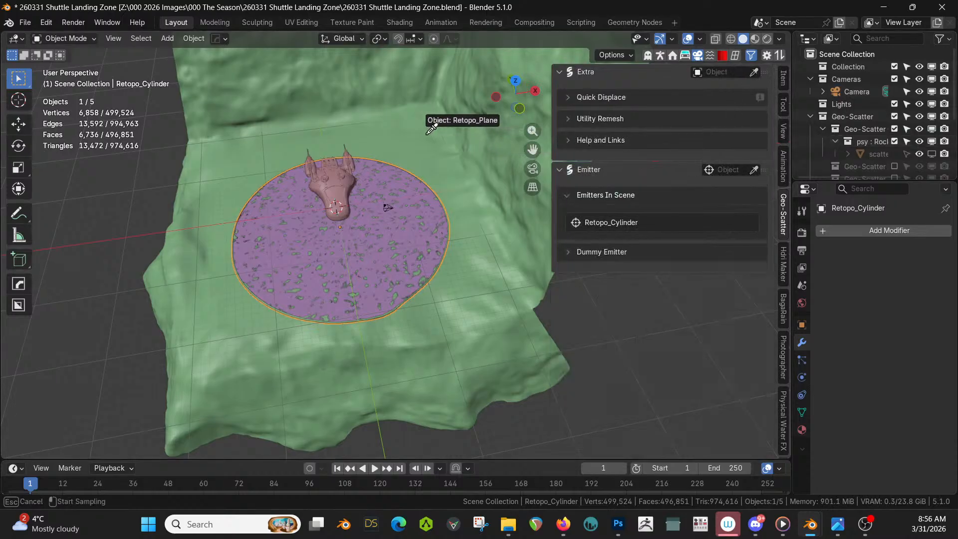
{"action": "left_click", "coordinate": [407, 137]}
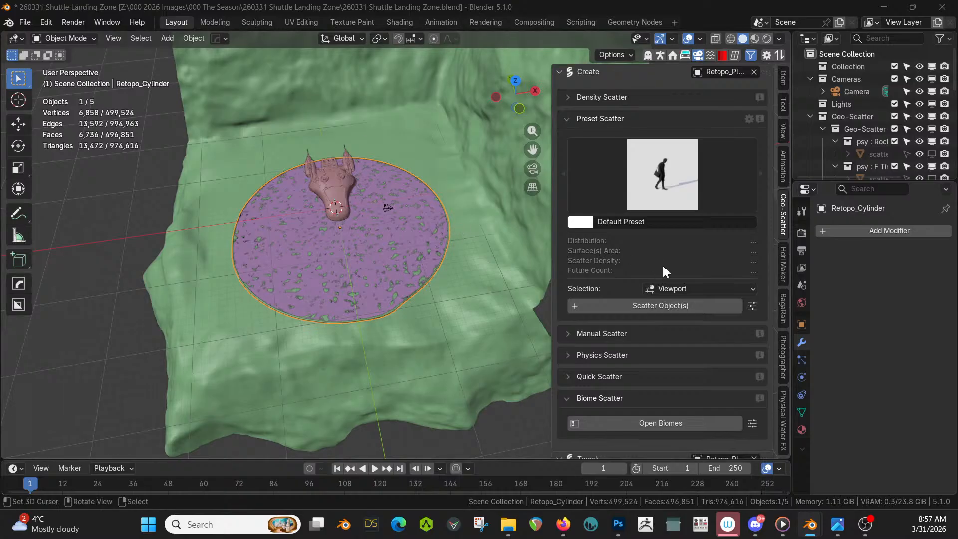
Select the F Tiny system in the Grass F 02 scatter group and widen the sidebar further.
{"action": "scroll", "coordinate": [665, 359], "scroll_direction": "down", "scroll_amount": 8}
{"action": "scroll", "coordinate": [666, 359], "scroll_direction": "down", "scroll_amount": 1}
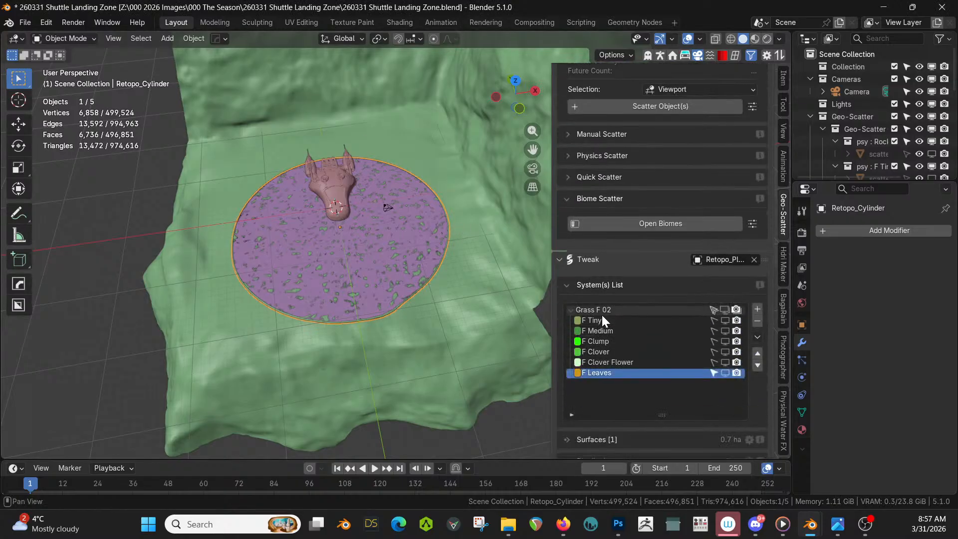
{"action": "left_click", "coordinate": [604, 320]}
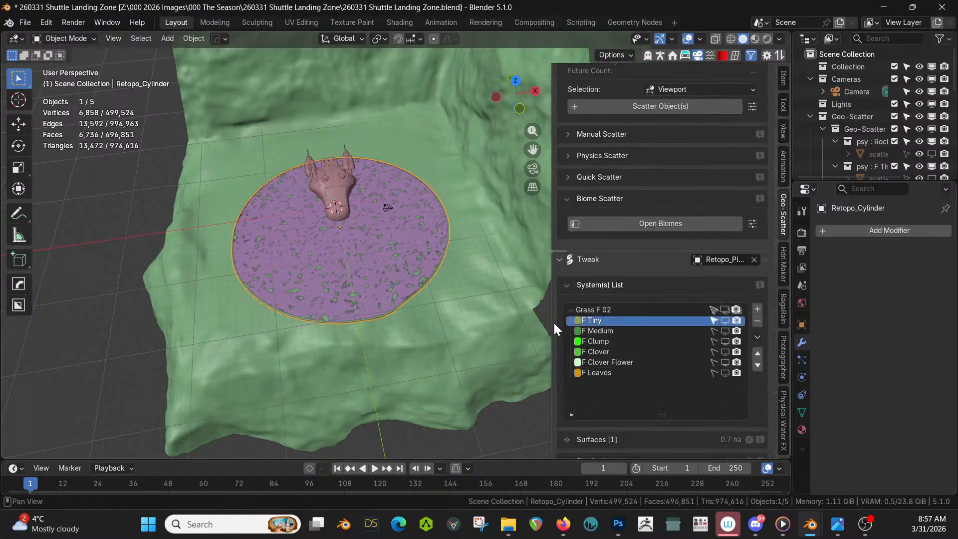
{"action": "left_click_drag", "start_coordinate": [553, 324], "coordinate": [476, 302]}
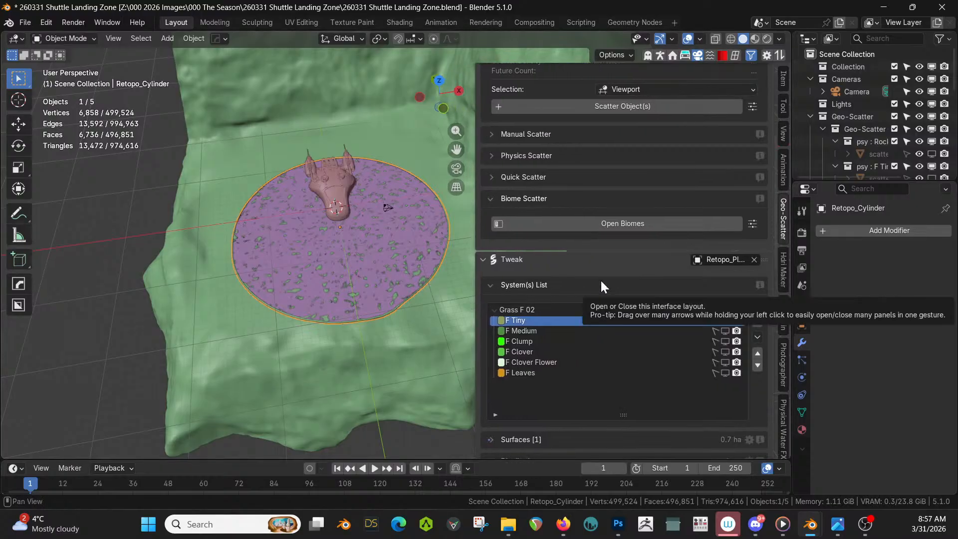
Move the landing pad disc Retopo_Cylinder into a new collection named Obstructions.
{"action": "left_click", "coordinate": [371, 244]}
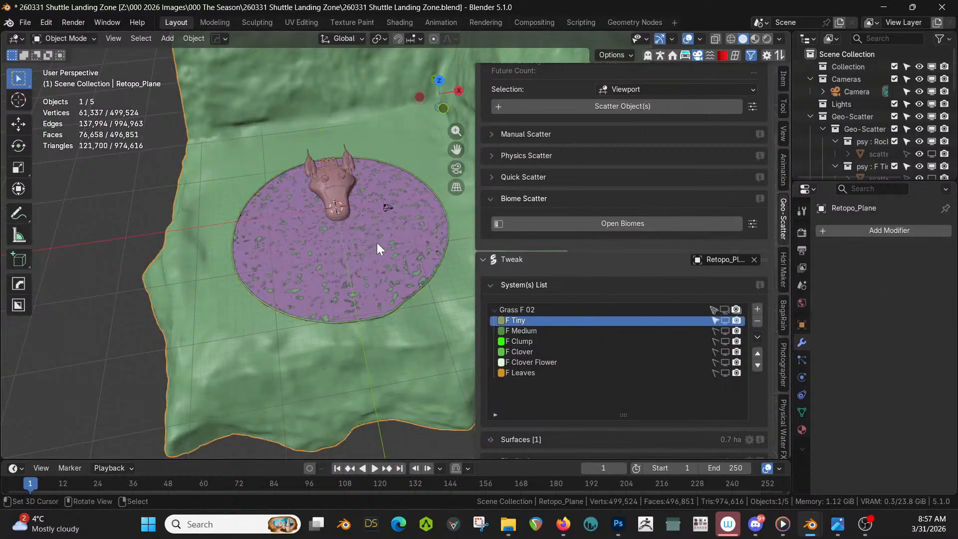
{"action": "left_click", "coordinate": [381, 239]}
{"action": "key", "text": "m"}
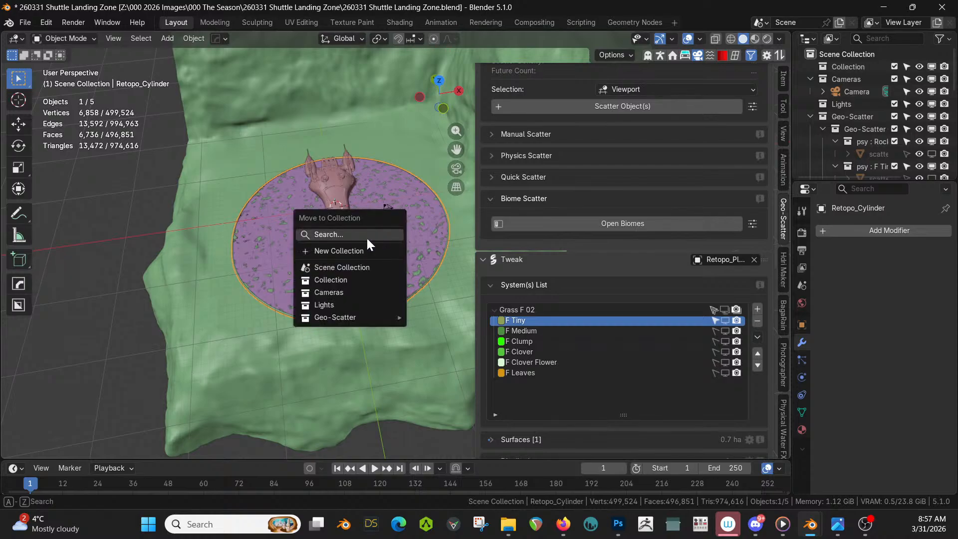
{"action": "left_click", "coordinate": [349, 250]}
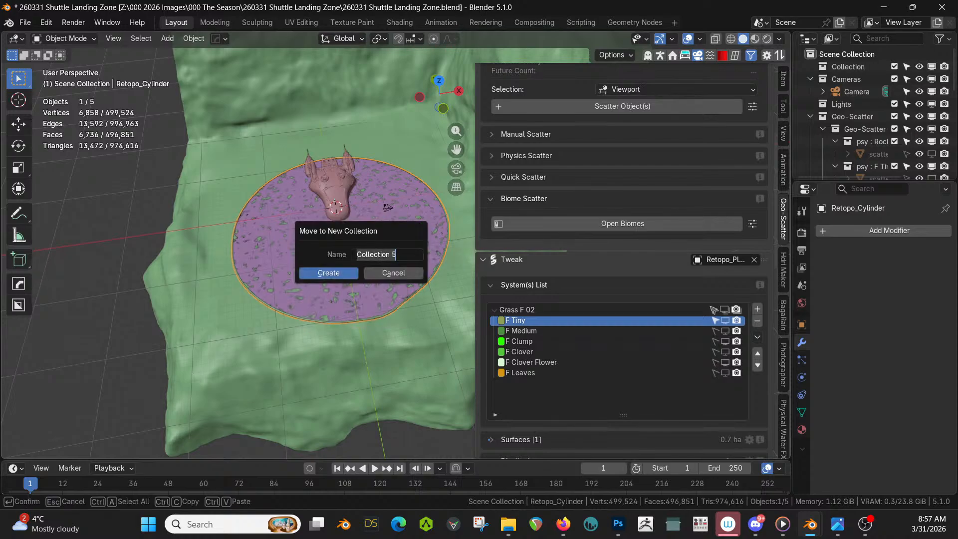
{"action": "type", "text": "Obstructions"}
{"action": "key", "text": "Return"}
{"action": "key", "text": "Return"}
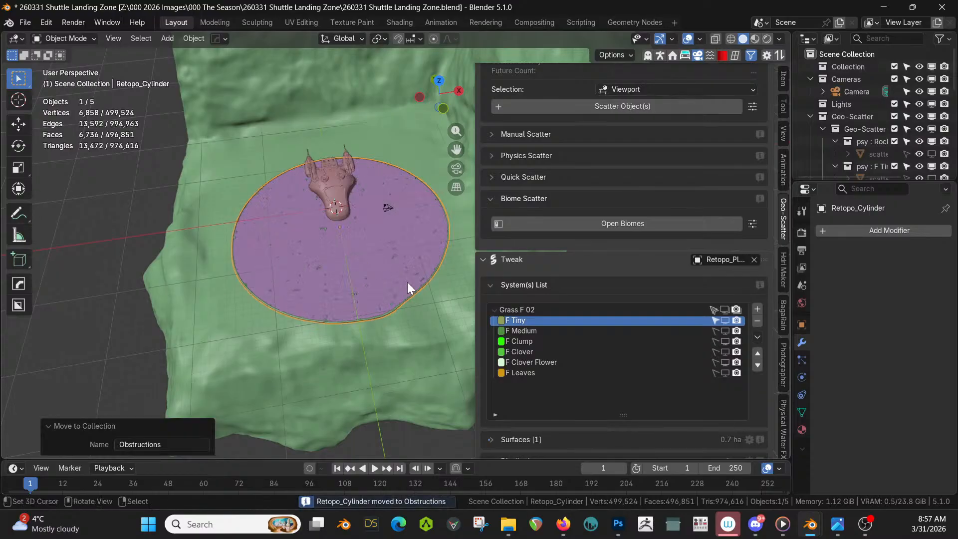
Enable the Upward-Obstruction culling mask on the Grass F 02 group and assign the Obstructions collection to it.
{"action": "left_click", "coordinate": [536, 309]}
{"action": "scroll", "coordinate": [560, 347], "scroll_direction": "down", "scroll_amount": 6}
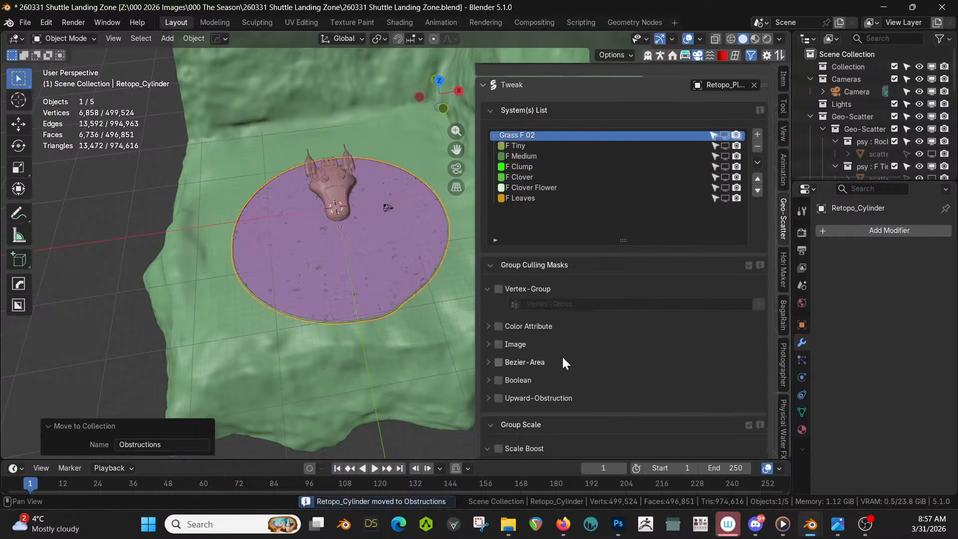
{"action": "left_click", "coordinate": [498, 397]}
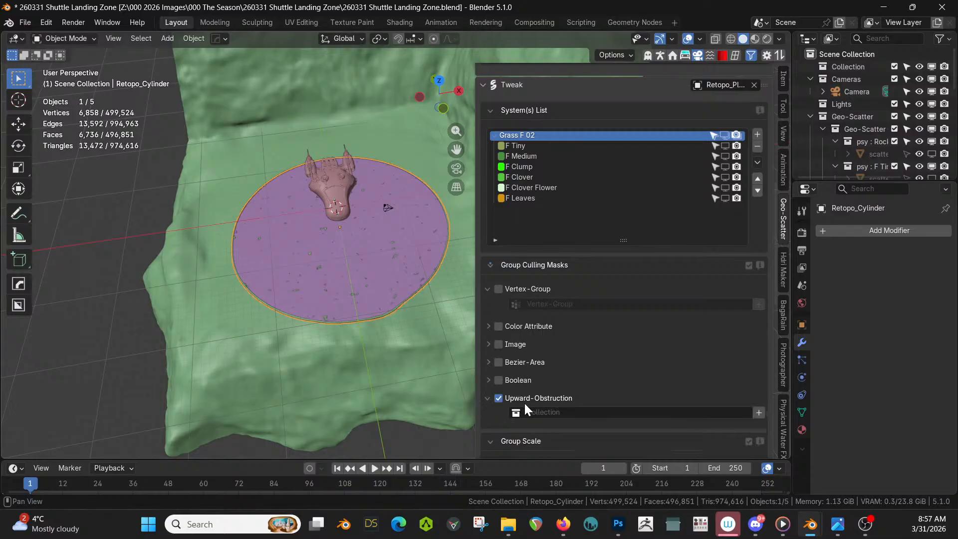
{"action": "left_click", "coordinate": [528, 412]}
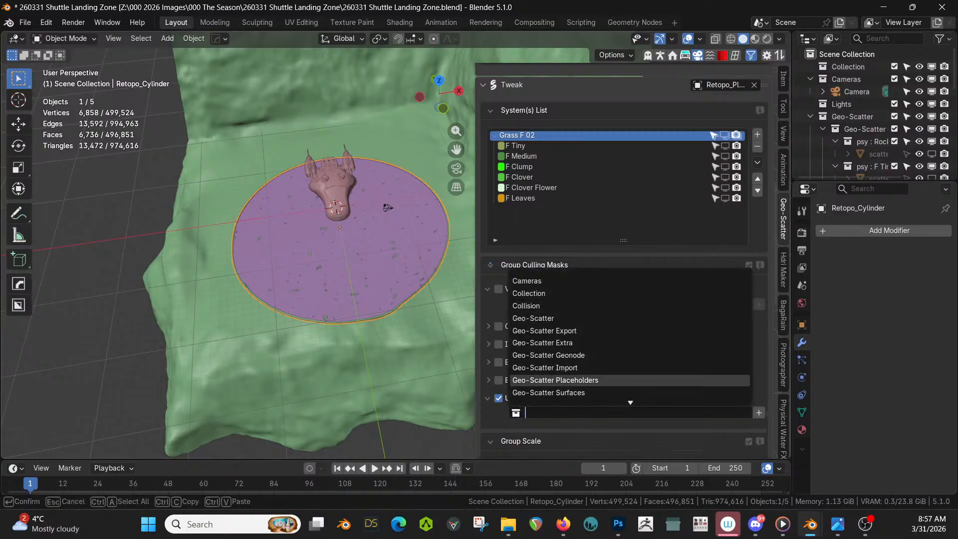
{"action": "type", "text": "ob"}
{"action": "key", "text": "BackSpace"}
{"action": "key", "text": "BackSpace"}
{"action": "type", "text": "O"}
{"action": "left_click", "coordinate": [530, 280]}
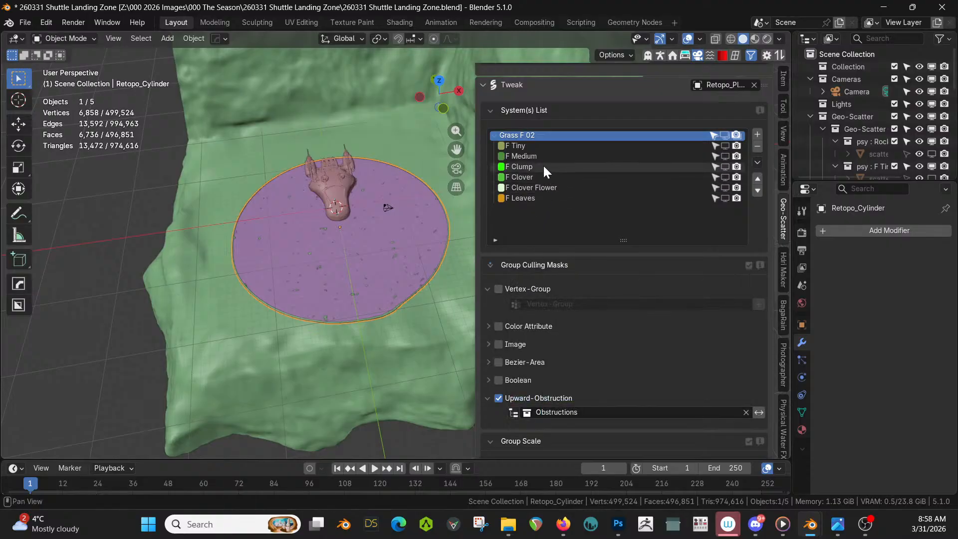
Enable the Abiotic Slope filter for the F Tiny system and set its maximal angle to 10°.
{"action": "left_click", "coordinate": [519, 146]}
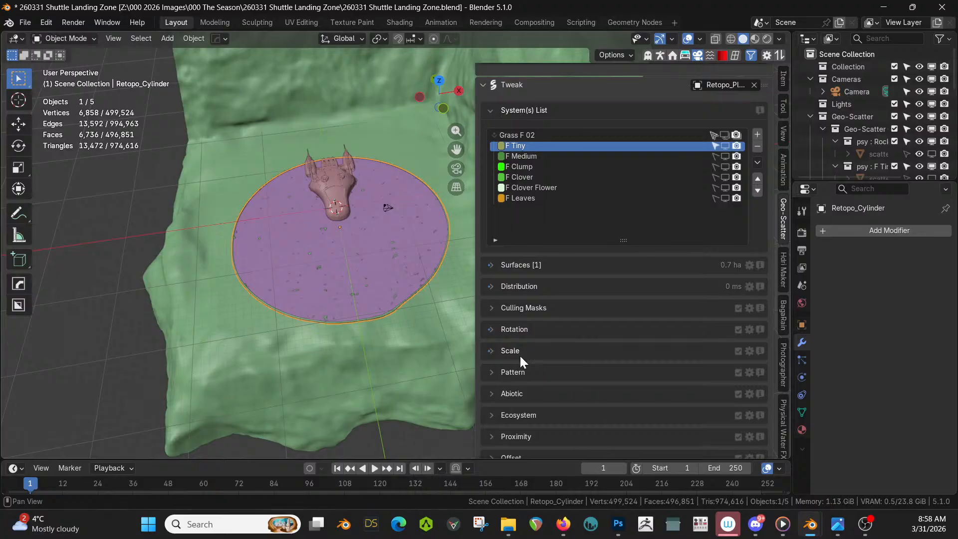
{"action": "scroll", "coordinate": [526, 384], "scroll_direction": "down", "scroll_amount": 3}
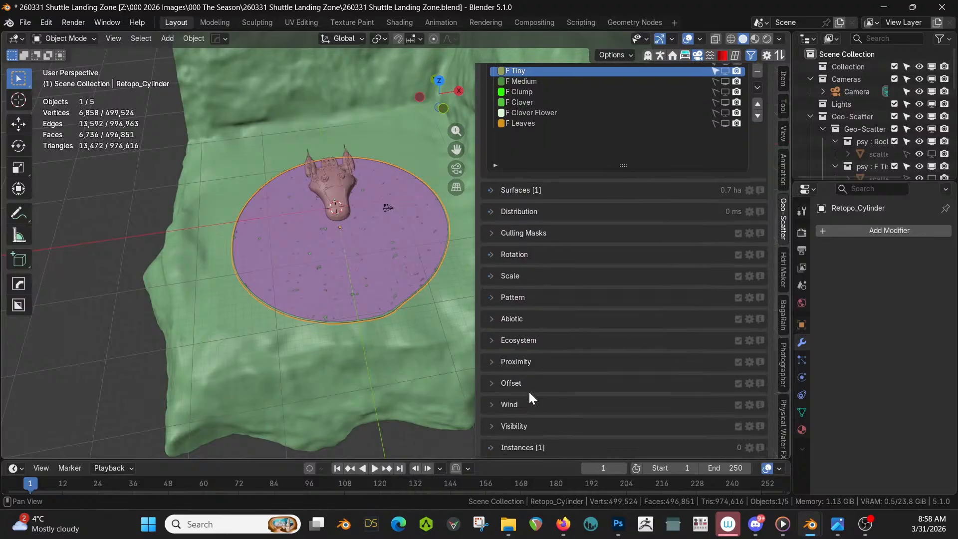
{"action": "left_click", "coordinate": [491, 320]}
{"action": "left_click", "coordinate": [498, 360]}
{"action": "left_click", "coordinate": [488, 360]}
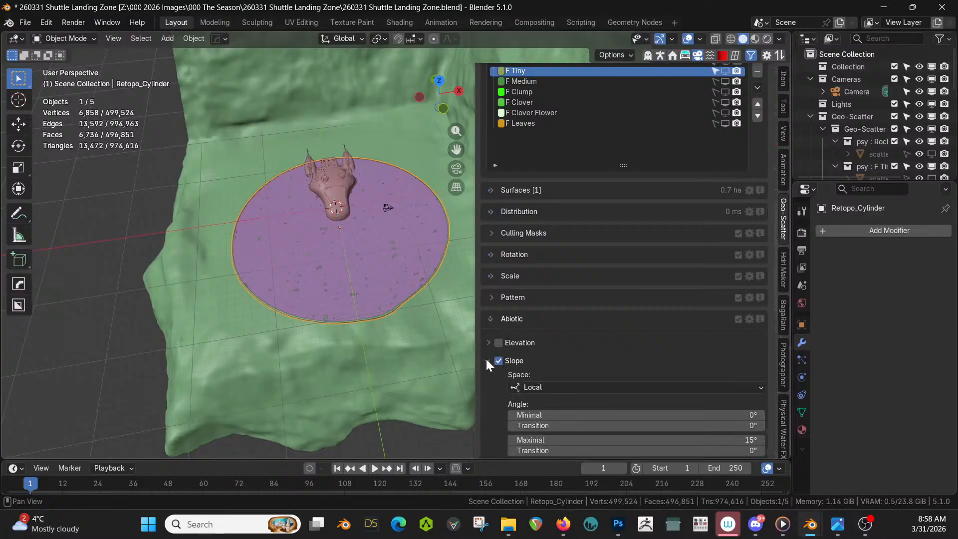
{"action": "scroll", "coordinate": [499, 360], "scroll_direction": "down", "scroll_amount": 2}
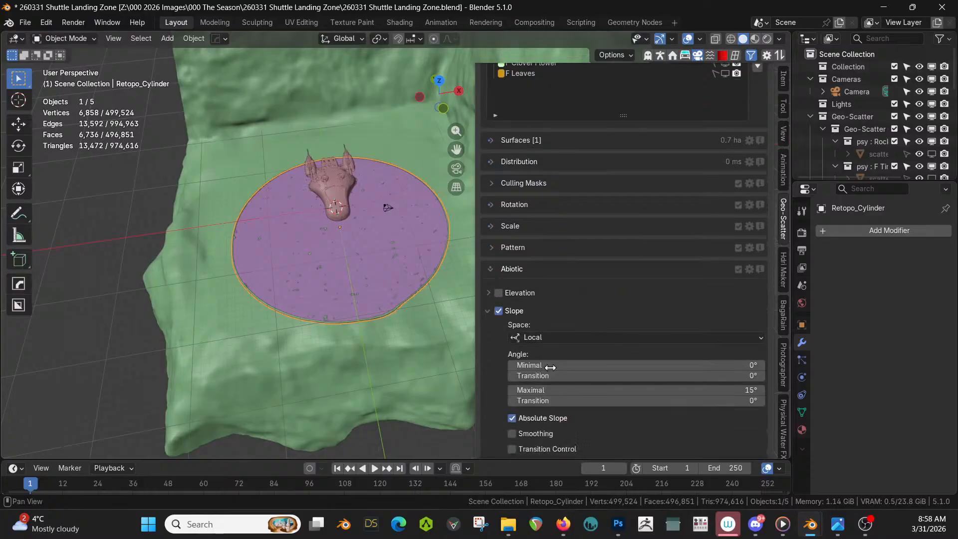
{"action": "left_click", "coordinate": [697, 390]}
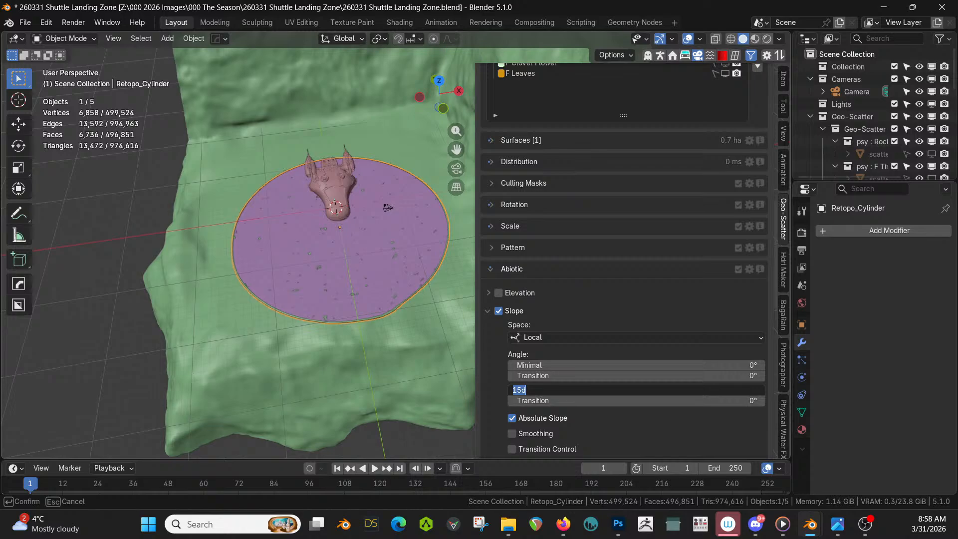
{"action": "key", "text": "Return"}
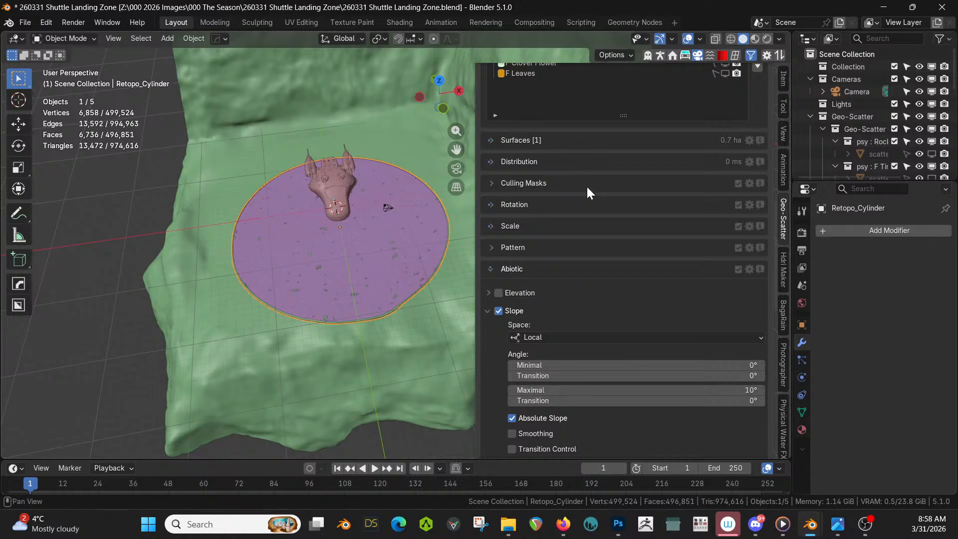
Enable the Abiotic Slope filter for the F Medium system and set its maximal angle to 12°.
{"action": "scroll", "coordinate": [597, 220], "scroll_direction": "up", "scroll_amount": 3}
{"action": "scroll", "coordinate": [596, 220], "scroll_direction": "up", "scroll_amount": 1}
{"action": "left_click", "coordinate": [516, 131]}
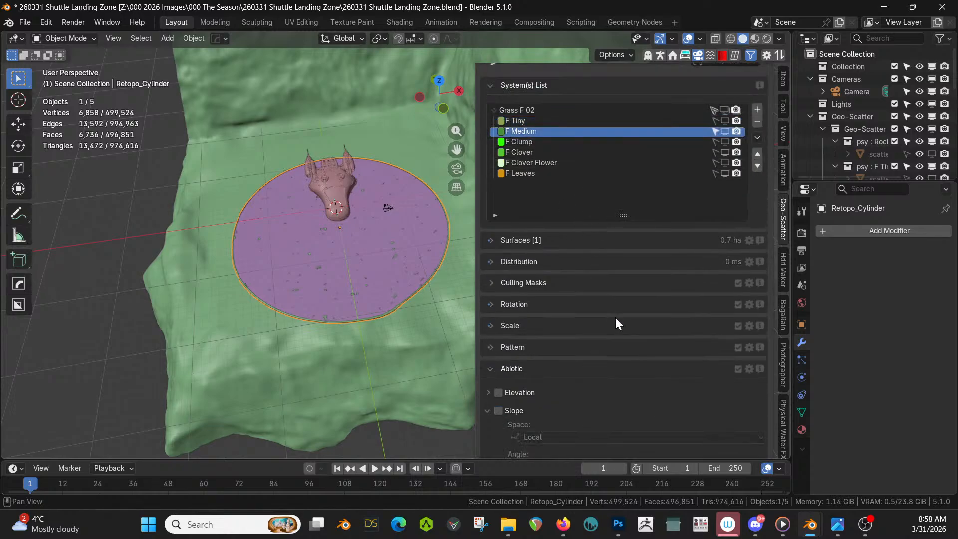
{"action": "scroll", "coordinate": [617, 324], "scroll_direction": "down", "scroll_amount": 7}
{"action": "scroll", "coordinate": [608, 364], "scroll_direction": "down", "scroll_amount": 2}
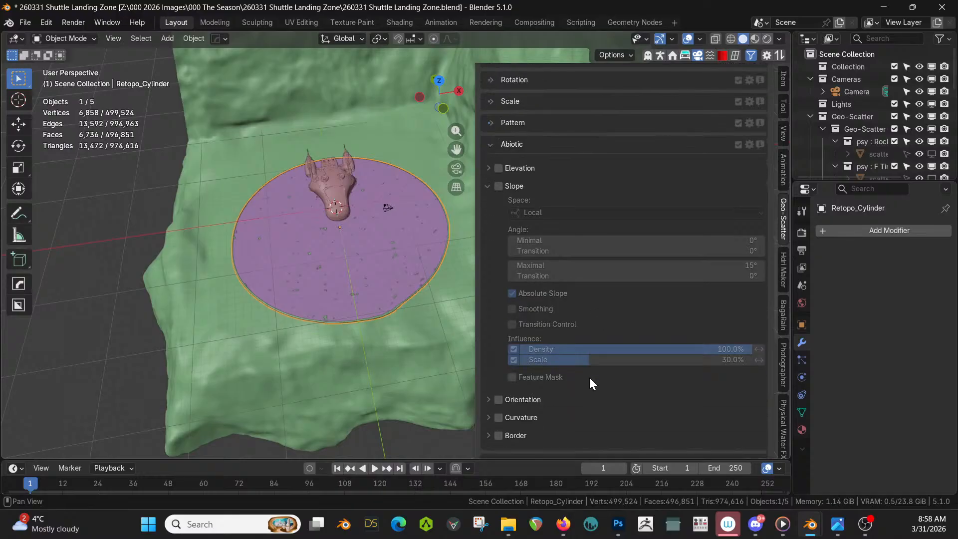
{"action": "left_click", "coordinate": [499, 186]}
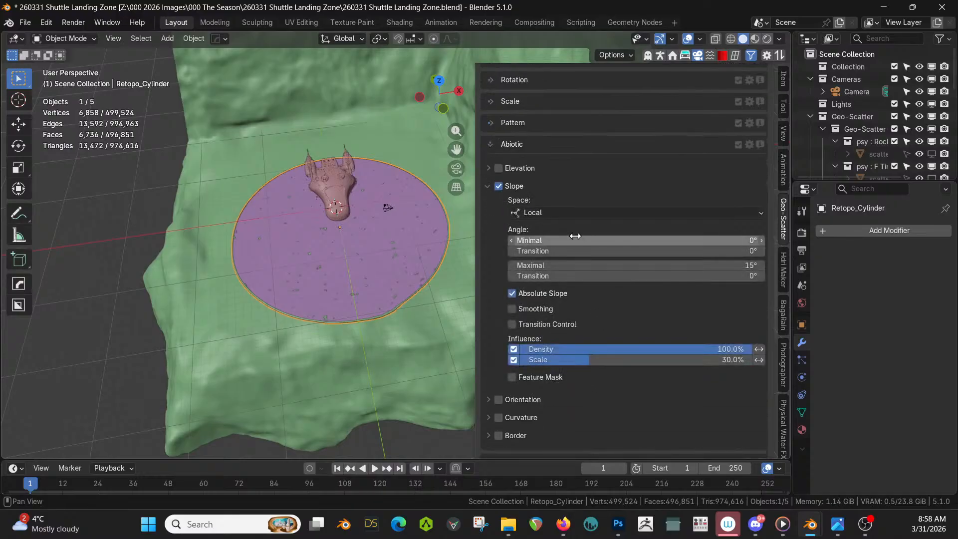
{"action": "left_click", "coordinate": [596, 263]}
{"action": "type", "text": "12"}
{"action": "key", "text": "Return"}
Enable the Abiotic Slope filter for the F Clump system and turn off its Absolute Slope option.
{"action": "scroll", "coordinate": [603, 237], "scroll_direction": "up", "scroll_amount": 10}
{"action": "left_click", "coordinate": [531, 142]}
{"action": "scroll", "coordinate": [594, 287], "scroll_direction": "down", "scroll_amount": 5}
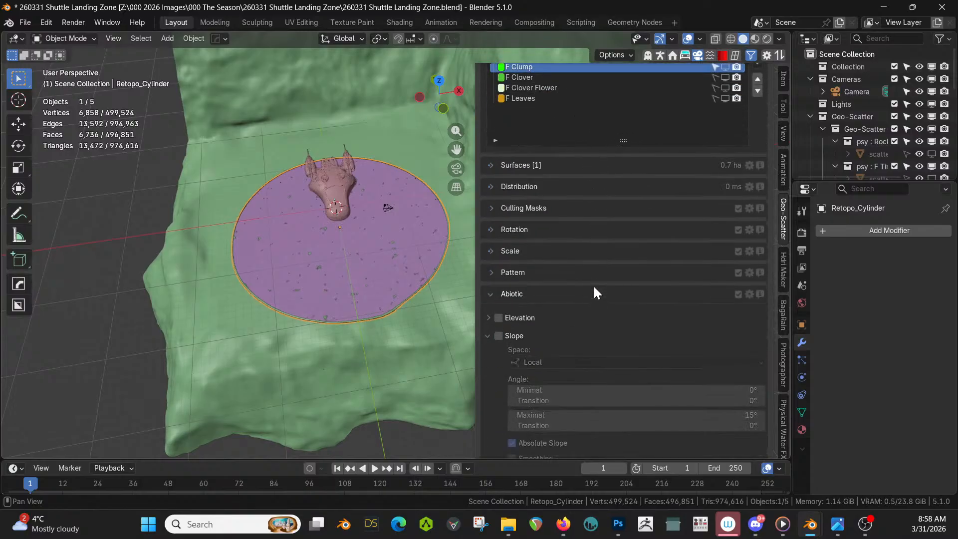
{"action": "scroll", "coordinate": [594, 289], "scroll_direction": "down", "scroll_amount": 3}
{"action": "left_click", "coordinate": [498, 261]}
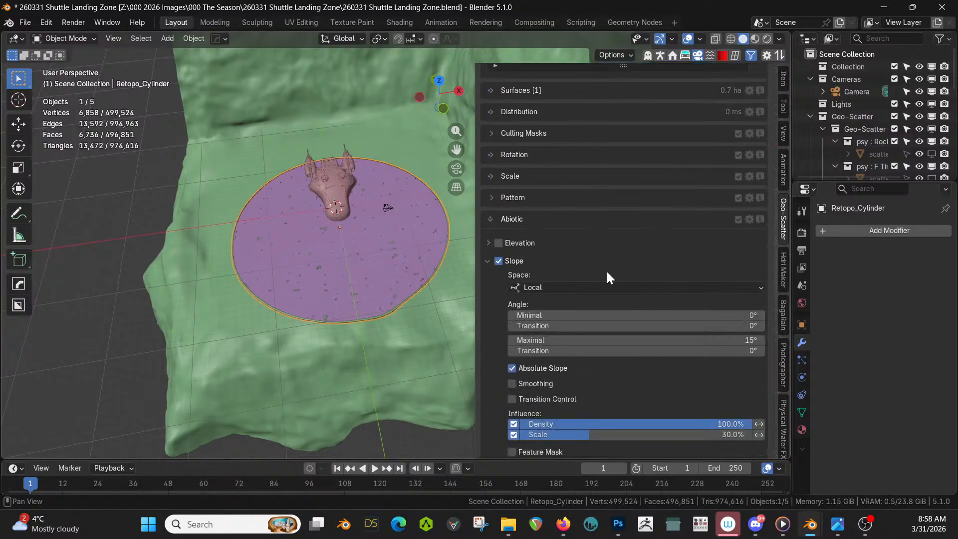
{"action": "left_click", "coordinate": [512, 368]}
Enable the Abiotic Slope filter for the F Clover system.
{"action": "scroll", "coordinate": [581, 245], "scroll_direction": "up", "scroll_amount": 5}
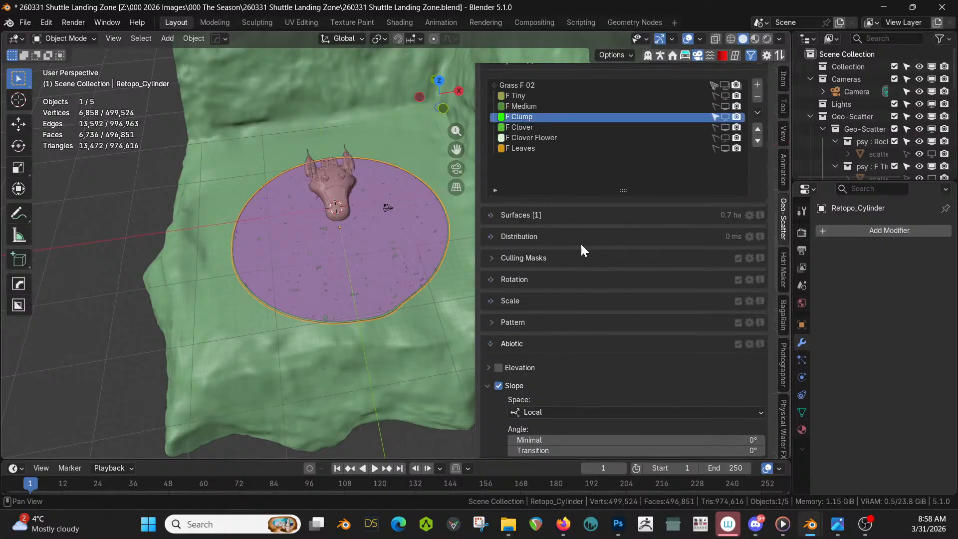
{"action": "left_click", "coordinate": [516, 126]}
{"action": "scroll", "coordinate": [579, 279], "scroll_direction": "down", "scroll_amount": 3}
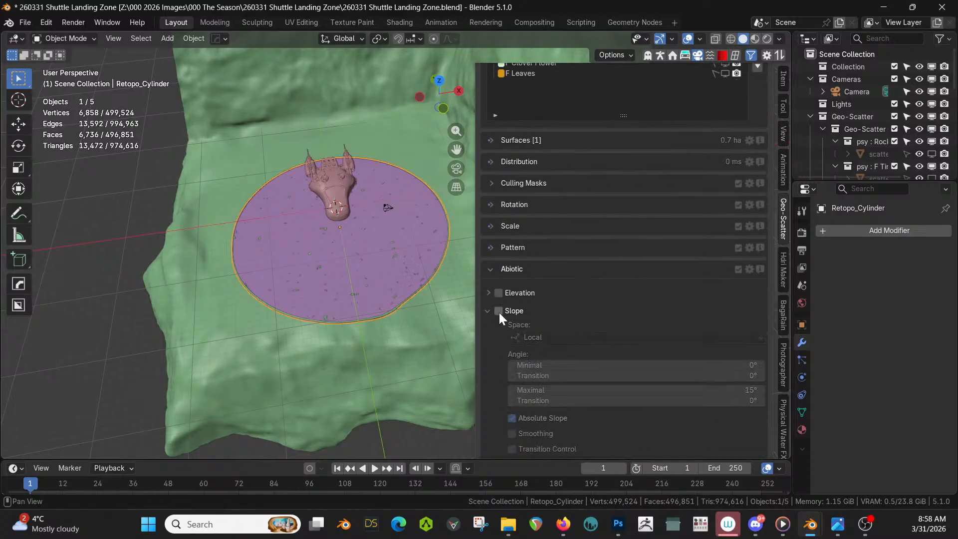
{"action": "left_click", "coordinate": [499, 310]}
Enable the Abiotic Slope filter for the F Clover Flower system with Absolute Slope turned off.
{"action": "scroll", "coordinate": [594, 307], "scroll_direction": "up", "scroll_amount": 5}
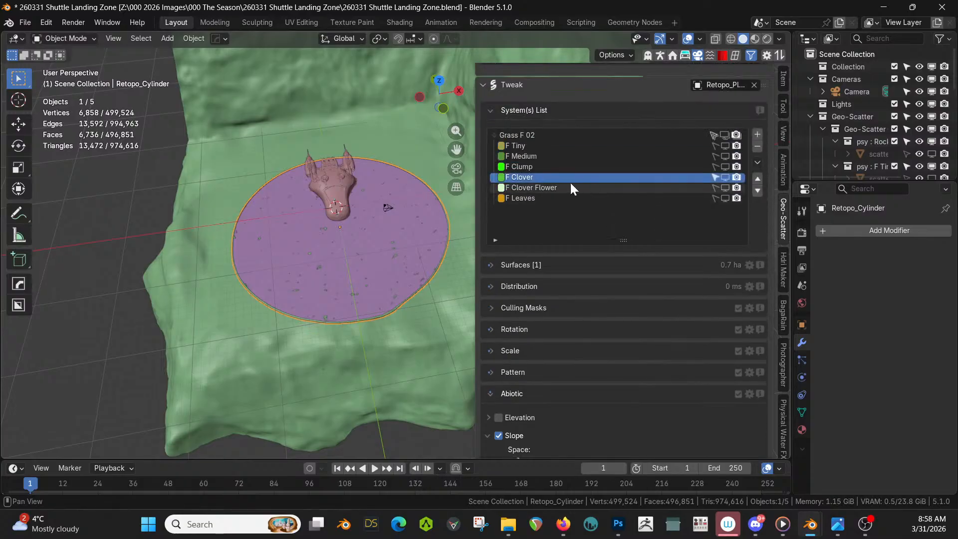
{"action": "left_click", "coordinate": [548, 187]}
{"action": "scroll", "coordinate": [595, 300], "scroll_direction": "down", "scroll_amount": 7}
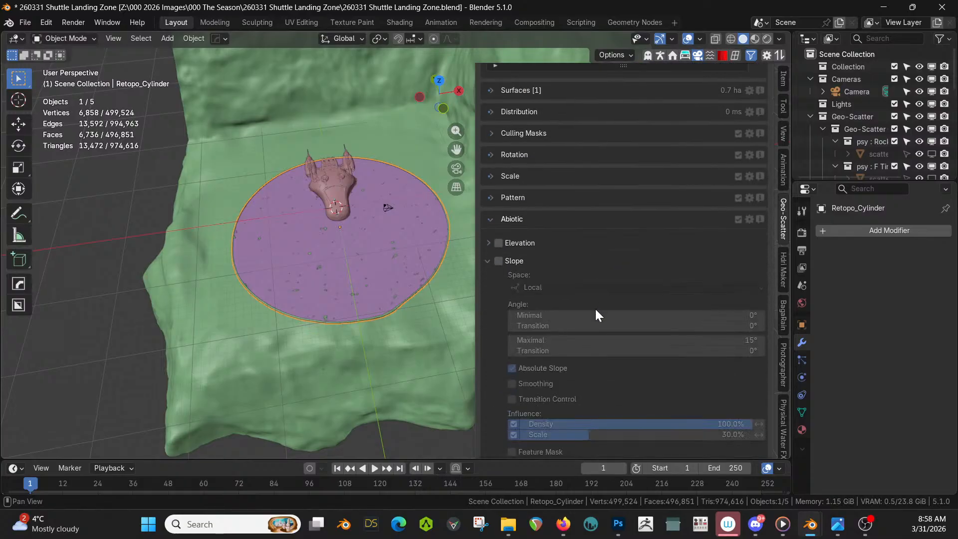
{"action": "left_click", "coordinate": [499, 260]}
Remove the F Leaves system from the Grass F 02 group and save the scene file.
{"action": "scroll", "coordinate": [531, 191], "scroll_direction": "up", "scroll_amount": 5}
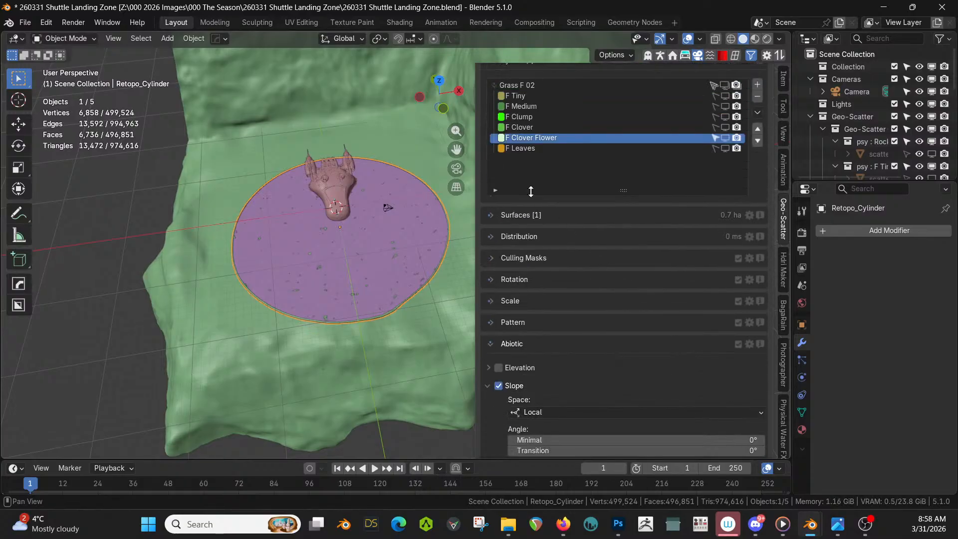
{"action": "left_click", "coordinate": [550, 149]}
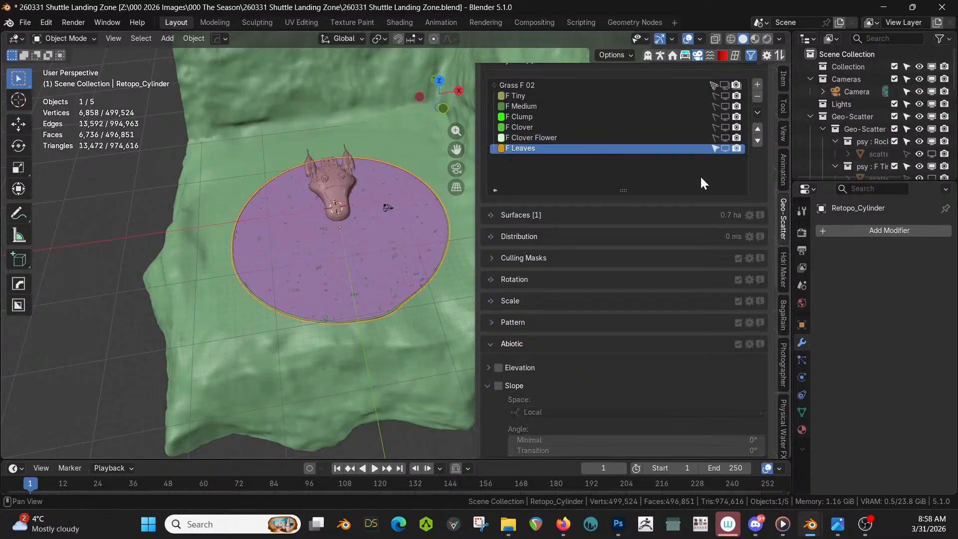
{"action": "scroll", "coordinate": [713, 160], "scroll_direction": "up", "scroll_amount": 2}
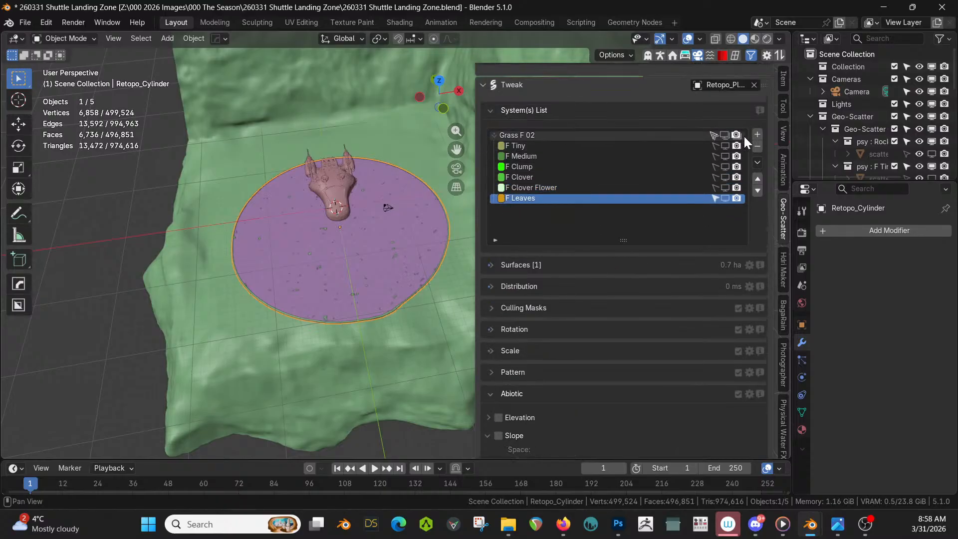
{"action": "left_click", "coordinate": [756, 145]}
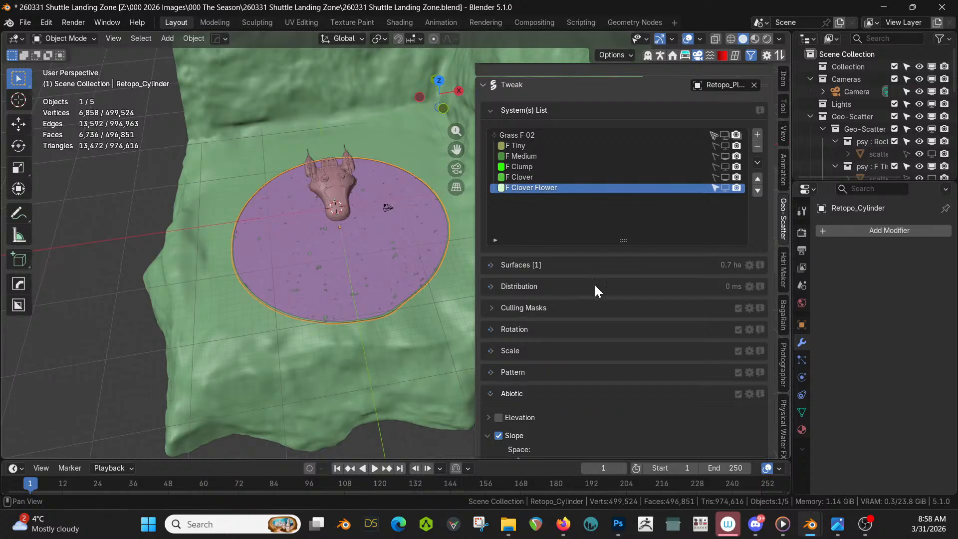
{"action": "scroll", "coordinate": [594, 284], "scroll_direction": "down", "scroll_amount": 6}
{"action": "key", "text": "ctrl+s"}
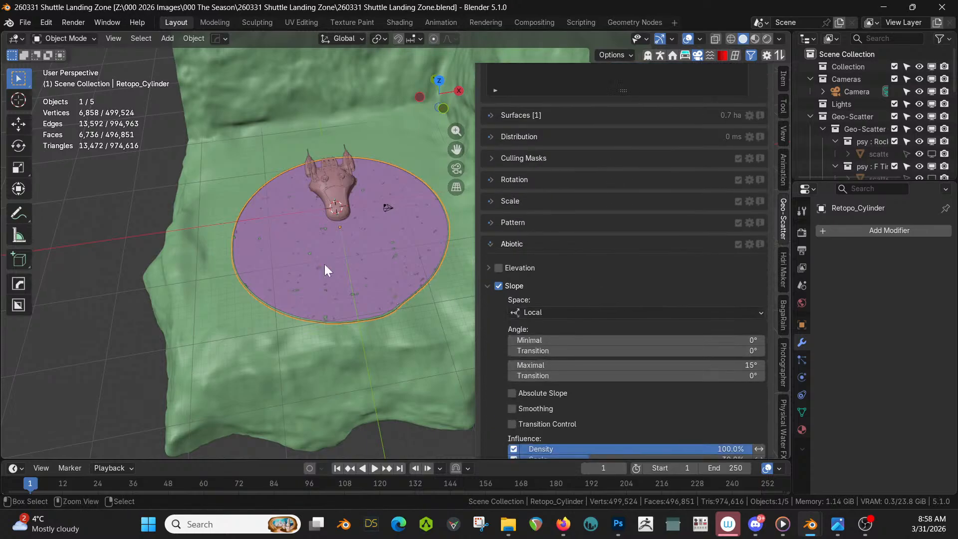
Show the F Tiny, F Medium, F Clump, F Clover and F Clover Flower scatters in the viewport.
{"action": "scroll", "coordinate": [654, 185], "scroll_direction": "up", "scroll_amount": 9}
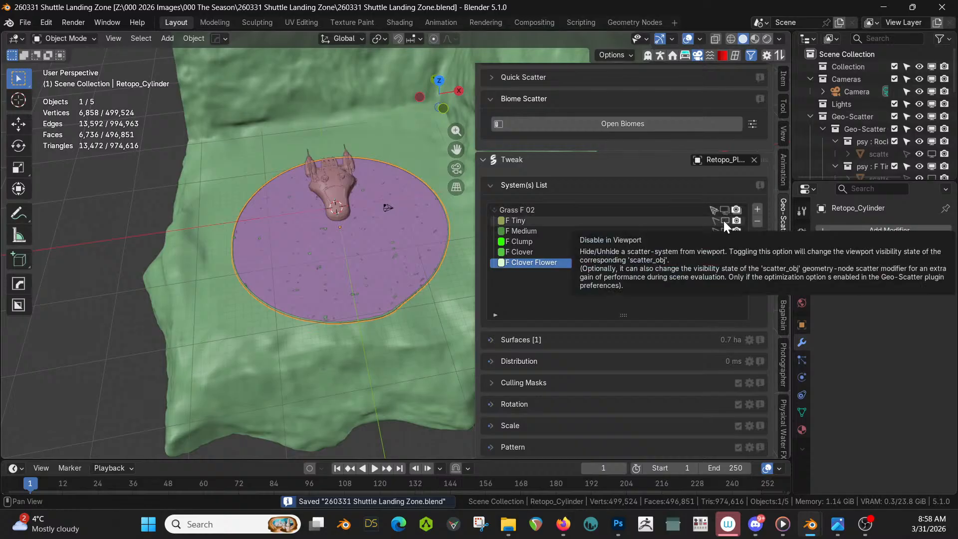
{"action": "left_click", "coordinate": [724, 220]}
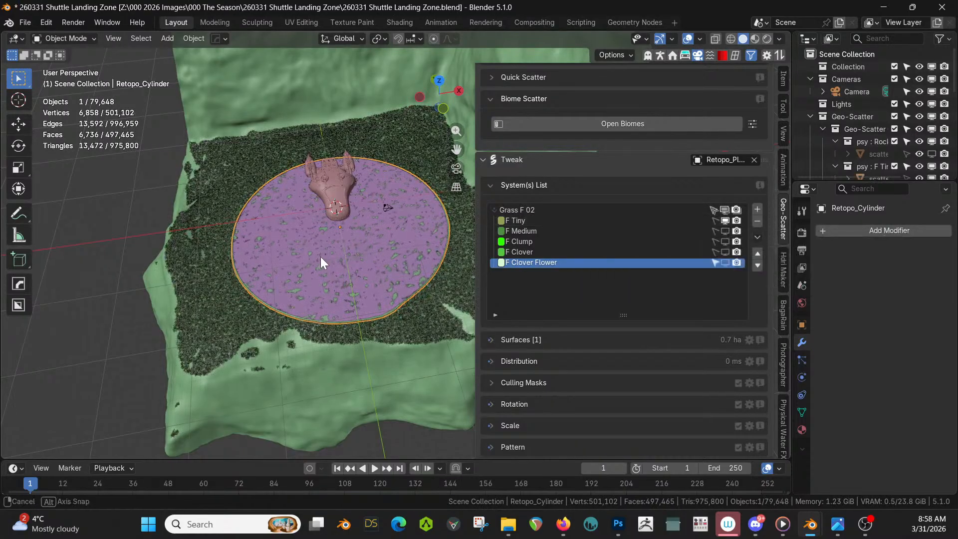
{"action": "middle_click_drag", "start_coordinate": [320, 257], "coordinate": [348, 220]}
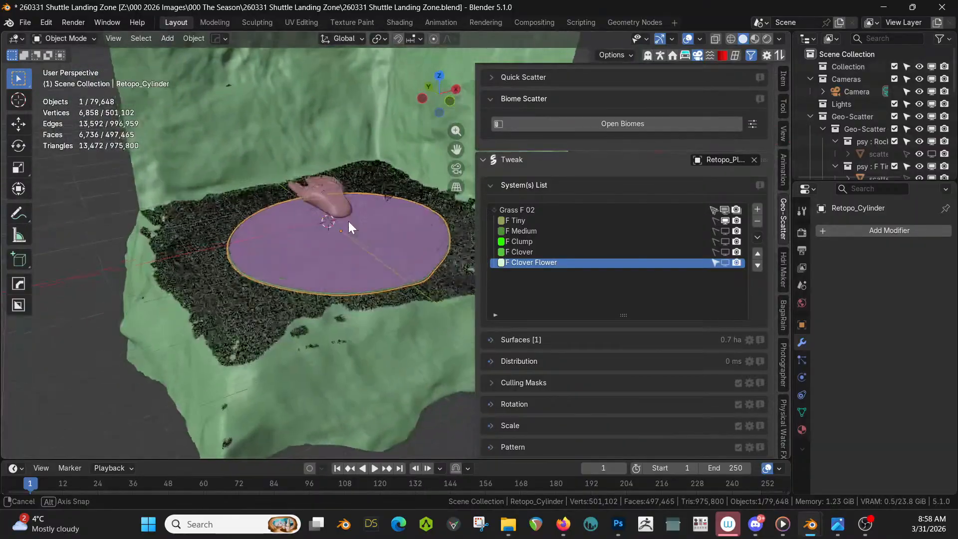
{"action": "left_click", "coordinate": [725, 229]}
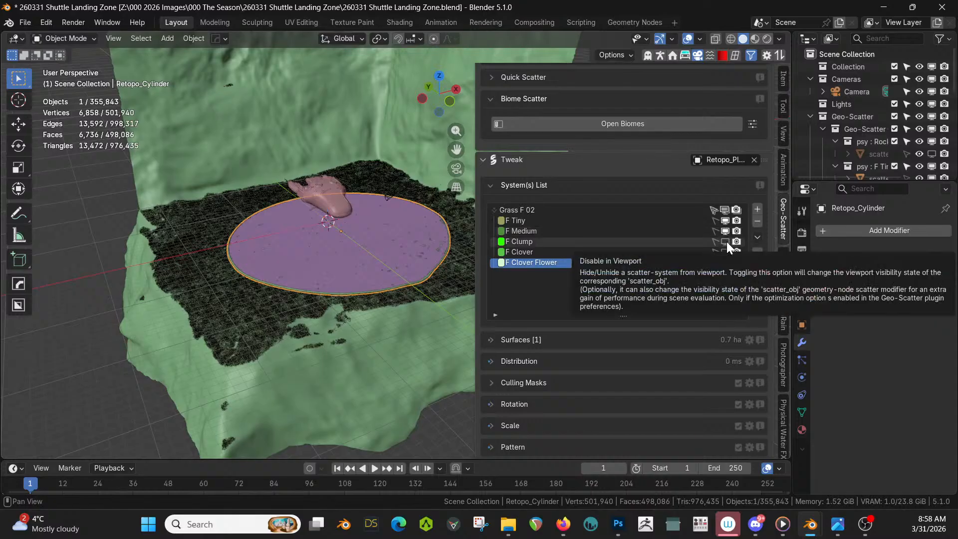
{"action": "left_click", "coordinate": [725, 240]}
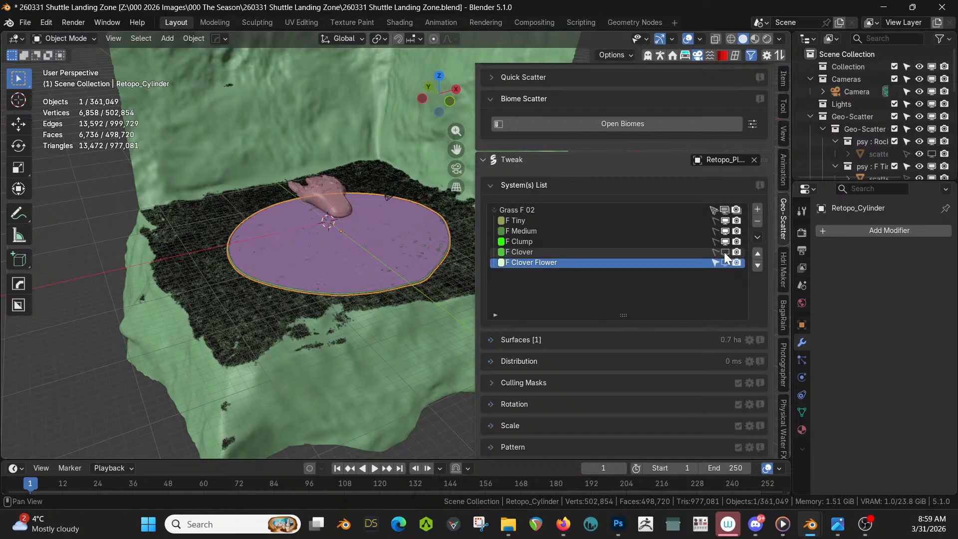
{"action": "left_click", "coordinate": [724, 252]}
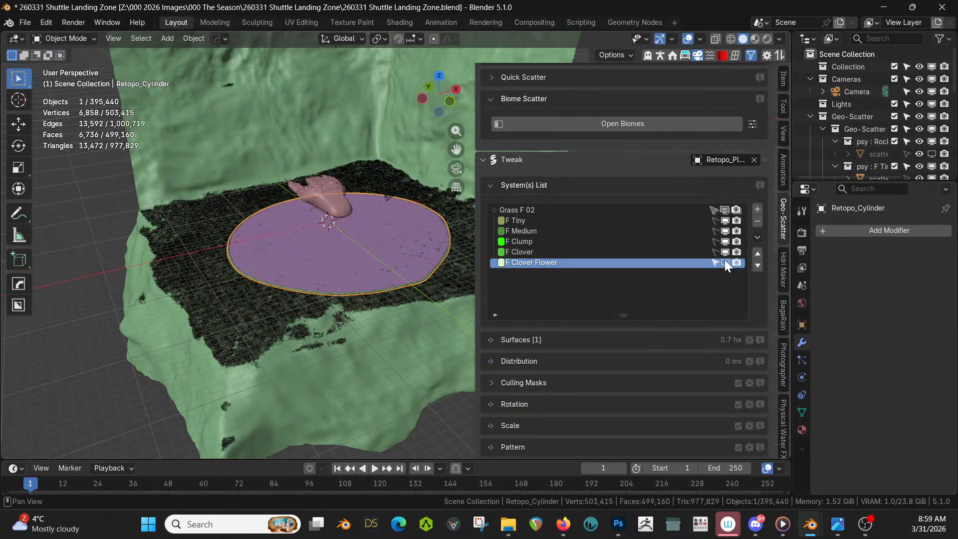
{"action": "left_click", "coordinate": [724, 261]}
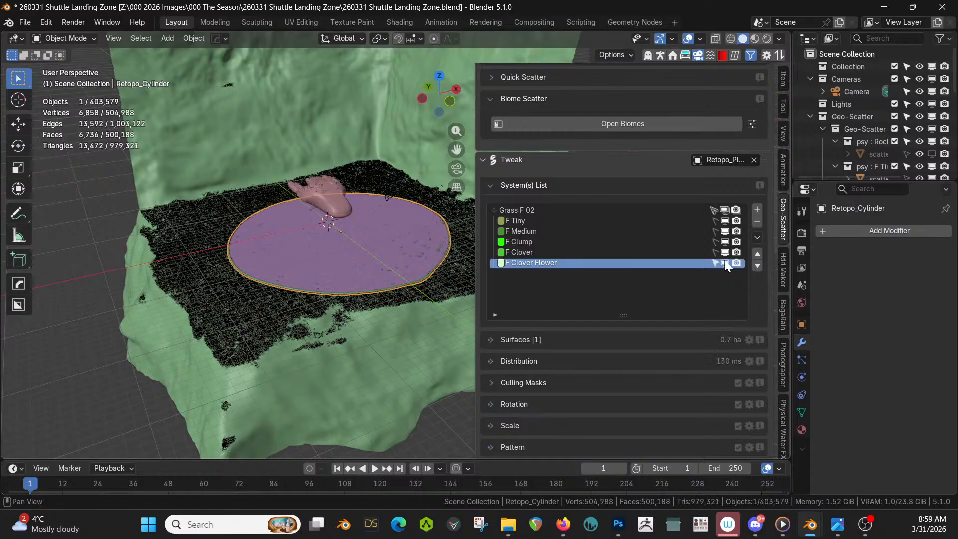
Preview the scattered grass around the landing pad in Rendered shading.
{"action": "scroll", "coordinate": [274, 272], "scroll_direction": "up", "scroll_amount": 4}
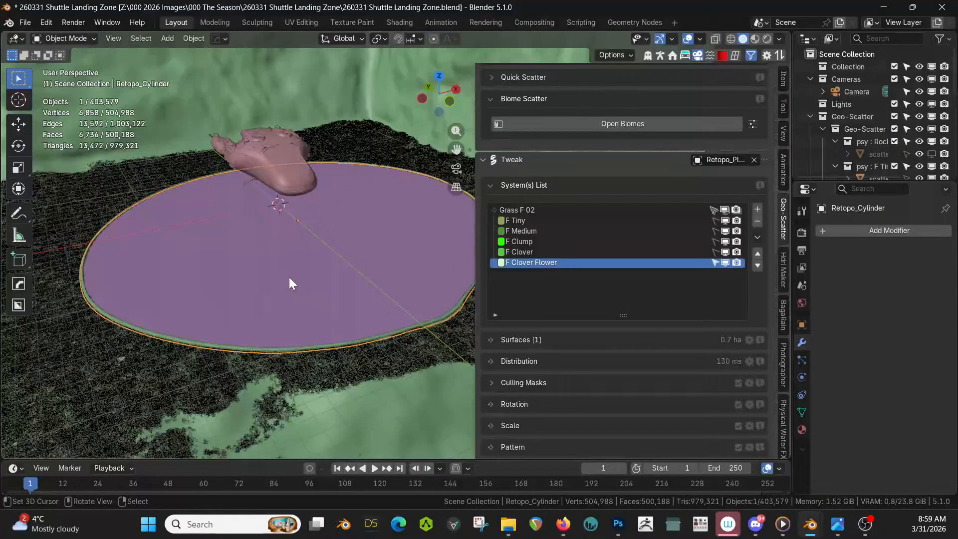
{"action": "mouse_move", "coordinate": [289, 277]}
{"action": "middle_mouse_down"}
{"action": "mouse_move", "coordinate": [315, 253]}
{"action": "mouse_move", "coordinate": [313, 300]}
{"action": "middle_mouse_up"}
{"action": "key", "text": "z"}
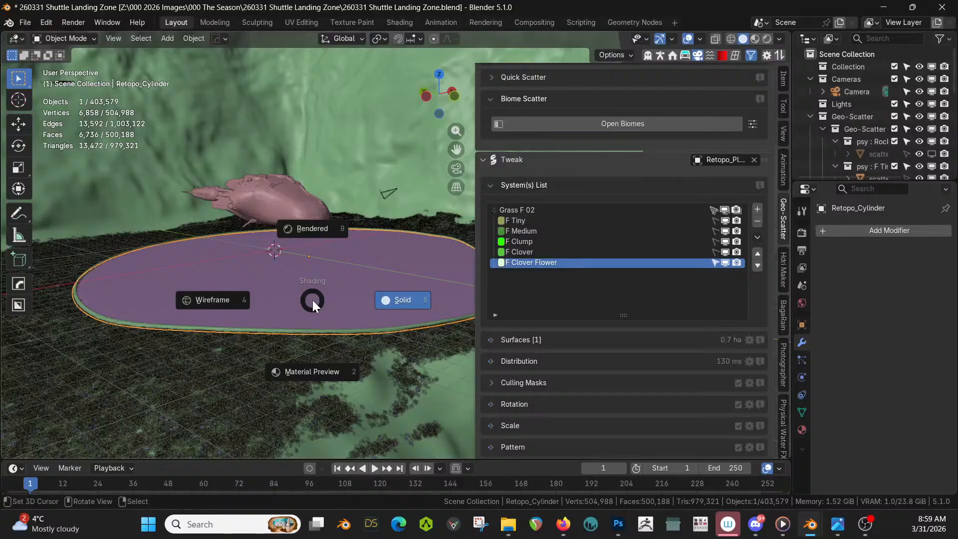
{"action": "key", "text": "8"}
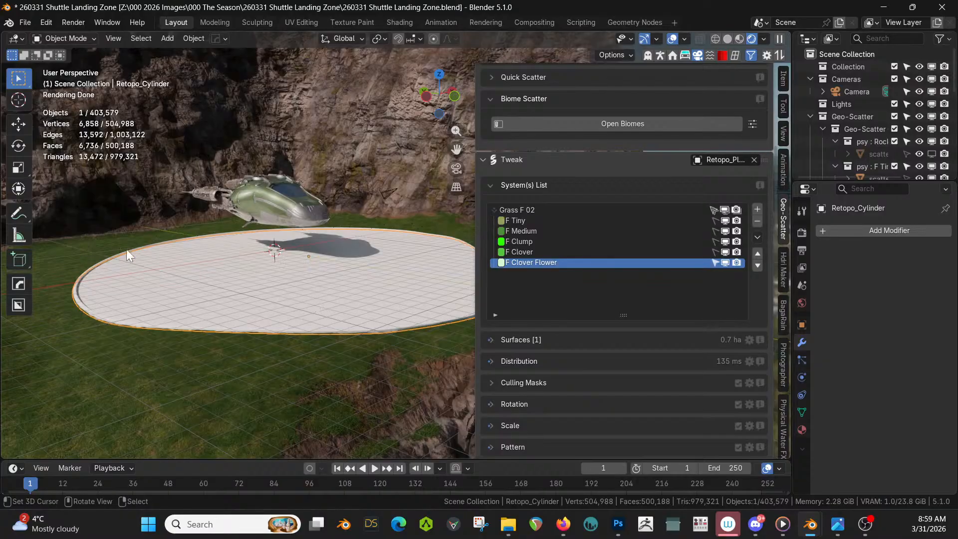
{"action": "mouse_move", "coordinate": [191, 252]}
{"action": "middle_mouse_down"}
{"action": "mouse_move", "coordinate": [184, 257]}
{"action": "mouse_move", "coordinate": [238, 256]}
{"action": "mouse_move", "coordinate": [200, 252]}
{"action": "middle_mouse_up"}
{"action": "scroll", "coordinate": [184, 256], "scroll_direction": "up", "scroll_amount": 1}
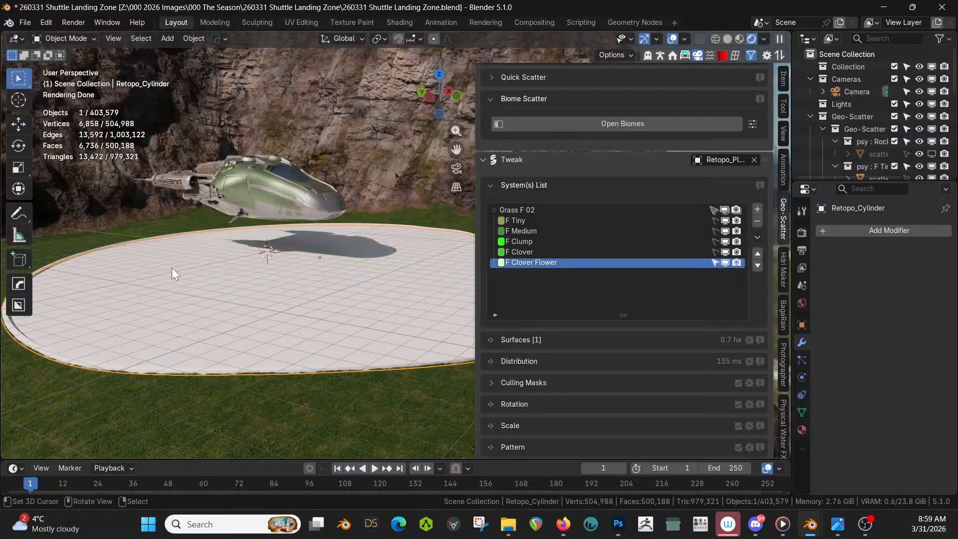
Hide the Grass F 02 group in the viewport and assign the Small Rock 1 material to the landing pad's surface.
{"action": "left_click", "coordinate": [154, 291]}
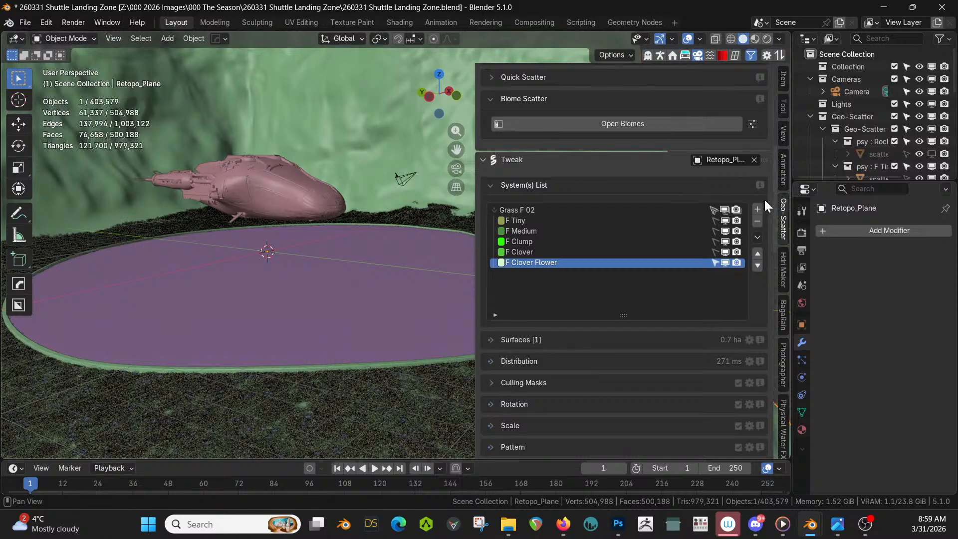
{"action": "left_click", "coordinate": [724, 209]}
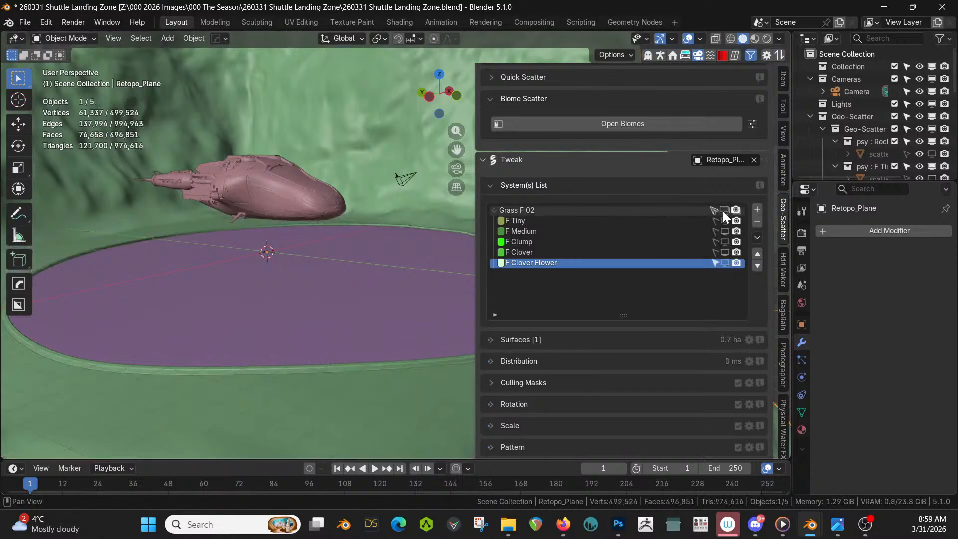
{"action": "left_click", "coordinate": [299, 276]}
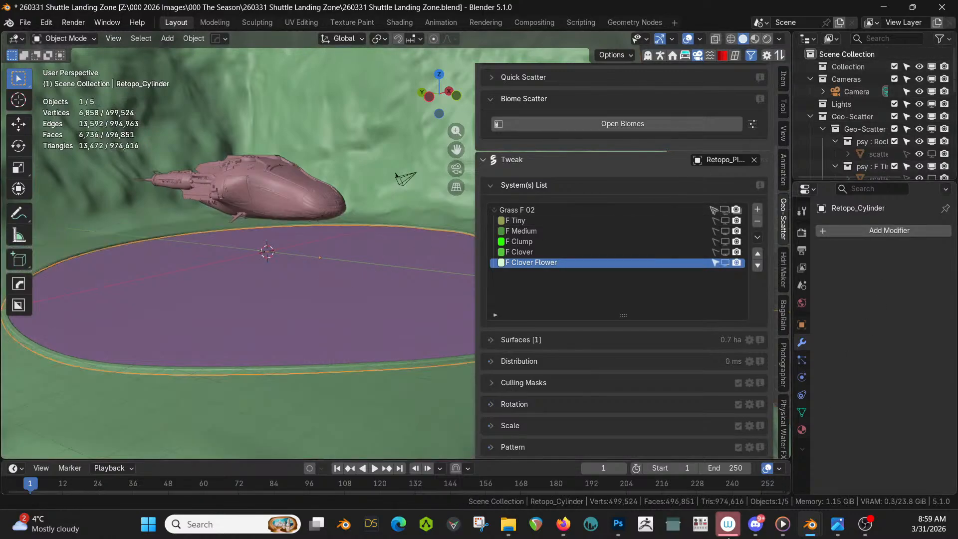
{"action": "left_click", "coordinate": [801, 429]}
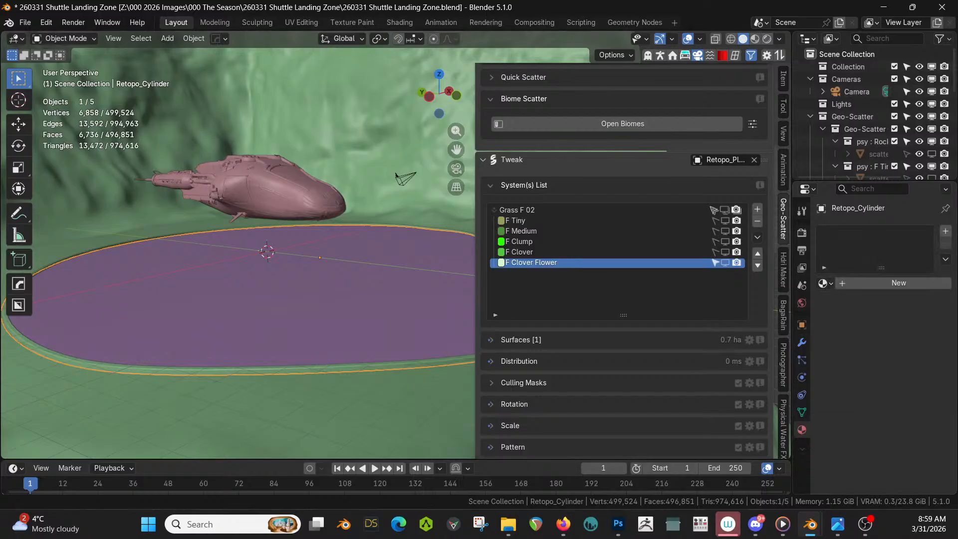
{"action": "left_click", "coordinate": [824, 283]}
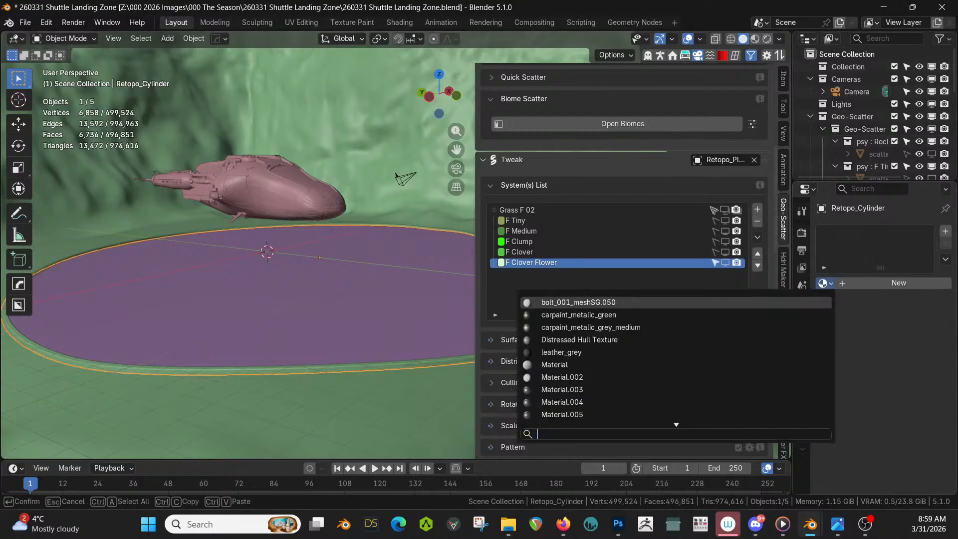
{"action": "type", "text": "oc"}
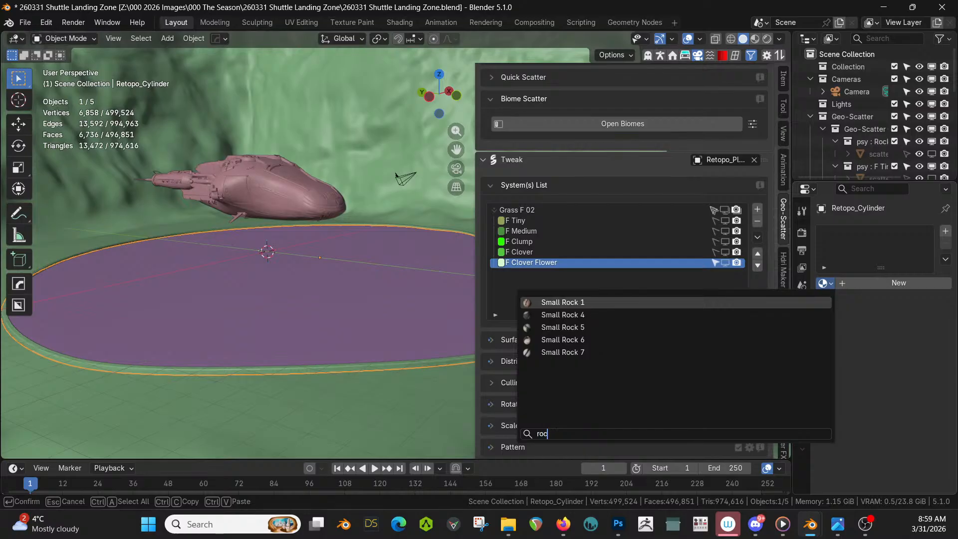
{"action": "key", "text": "Return"}
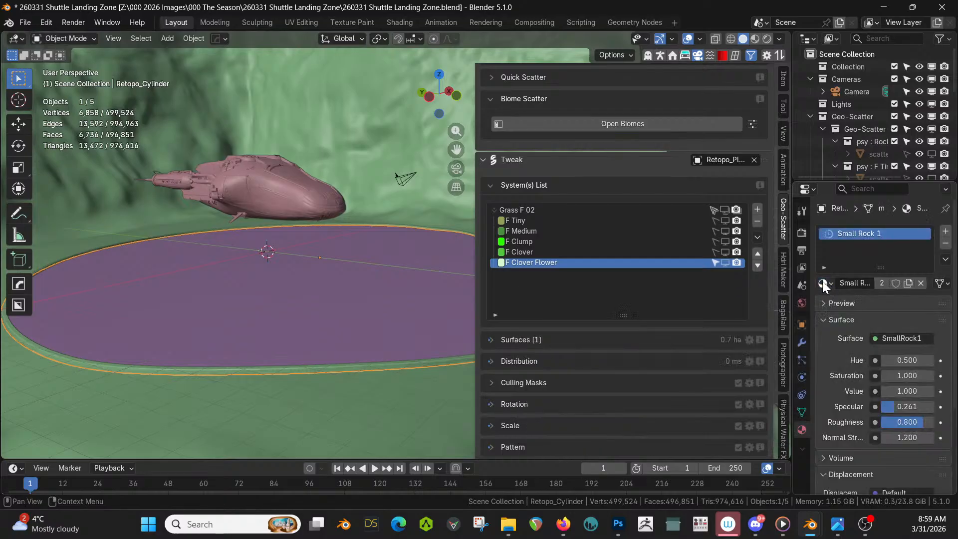
Switch to Rendered shading and unwrap all faces of the landing pad's surface with Smart UV Project.
{"action": "key", "text": "z"}
{"action": "left_click", "coordinate": [352, 287]}
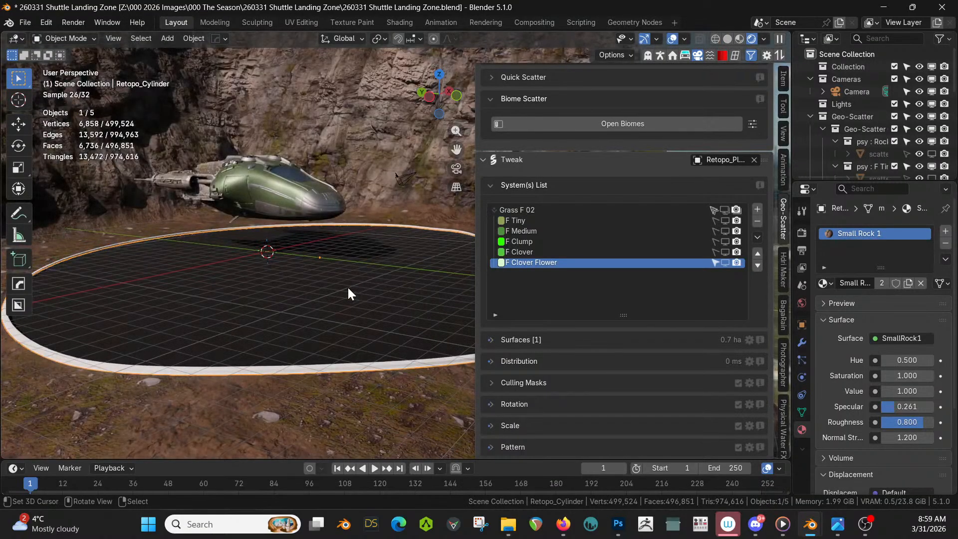
{"action": "key", "text": "Tab"}
{"action": "key", "text": "a"}
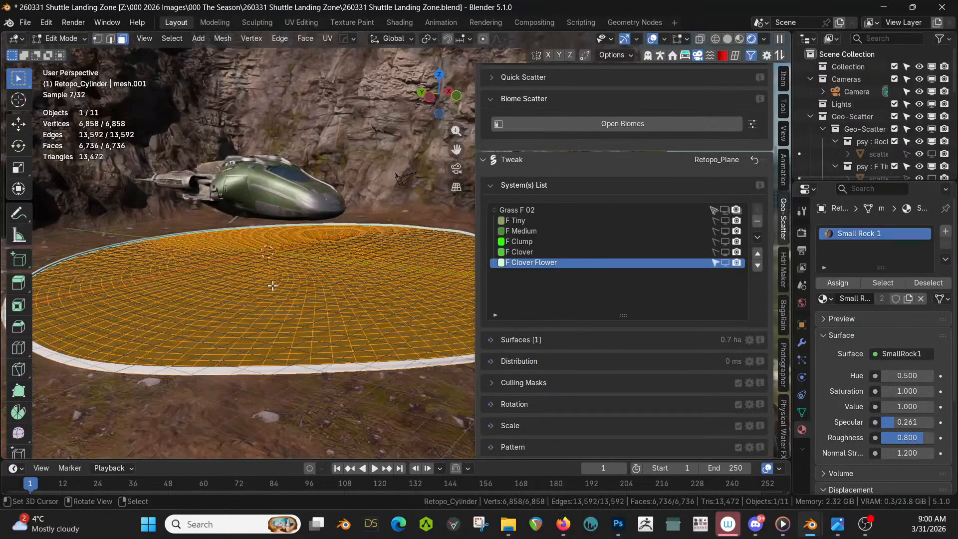
{"action": "key", "text": "u"}
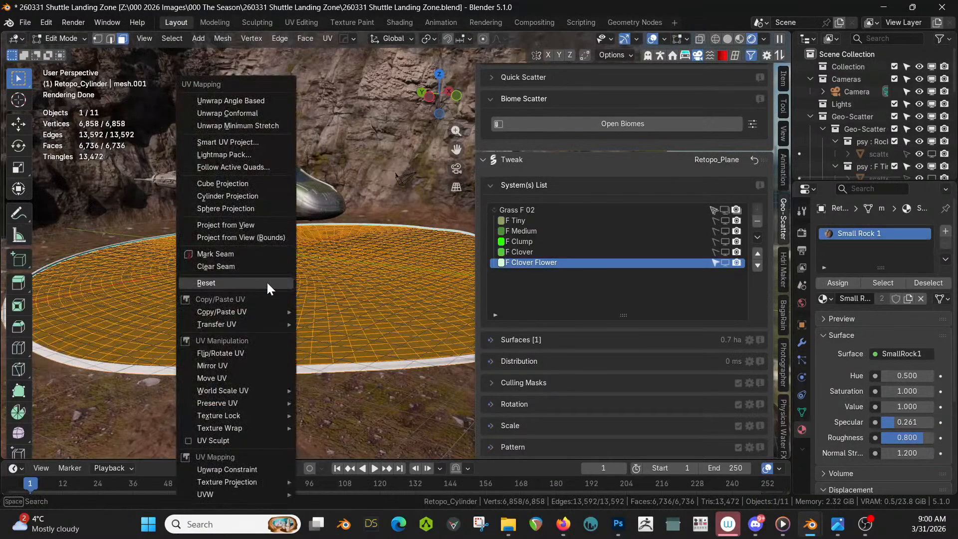
{"action": "left_click", "coordinate": [249, 142]}
{"action": "left_click", "coordinate": [238, 256]}
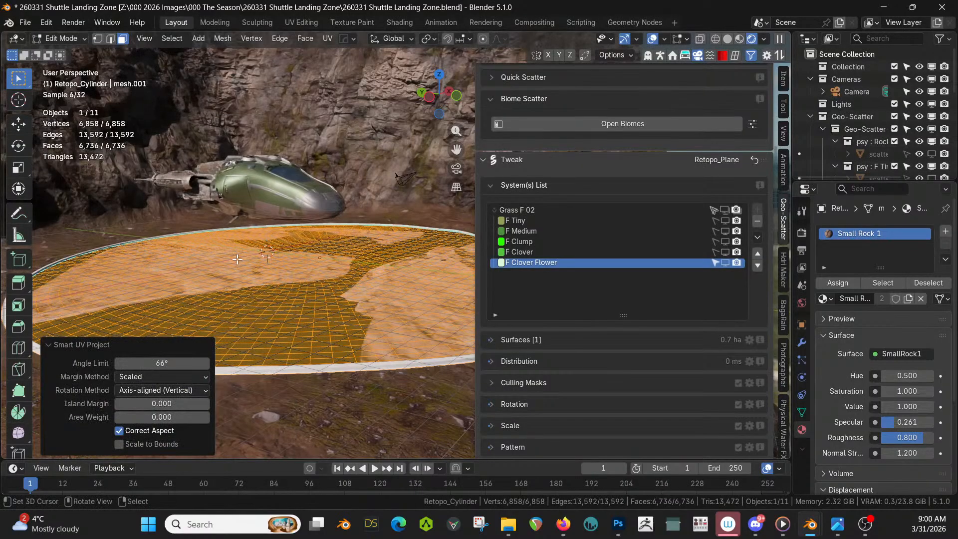
{"action": "key", "text": "Tab"}
{"action": "middle_click_drag", "start_coordinate": [246, 271], "coordinate": [157, 303]}
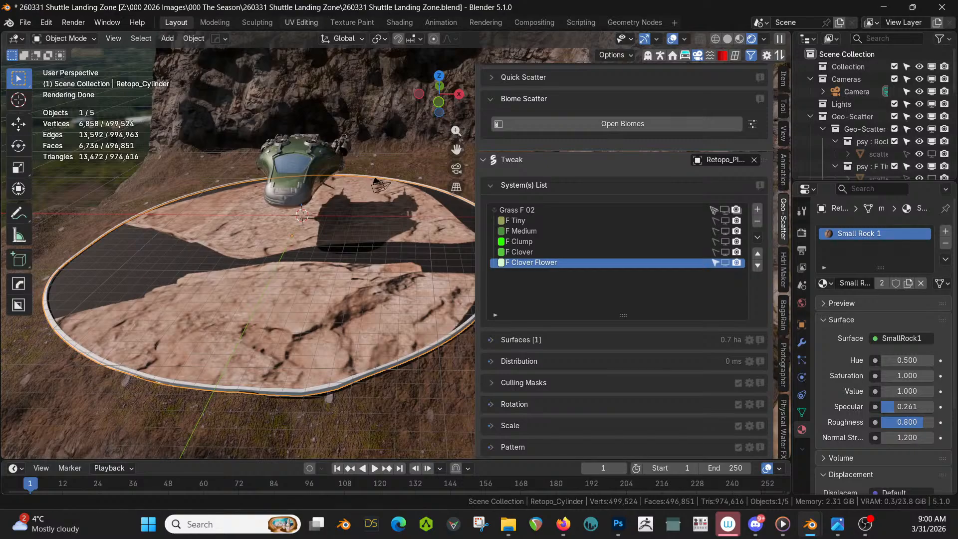
Scale down and rotate the landing pad's two circular UV islands in the UV Editing workspace.
{"action": "left_click", "coordinate": [295, 20]}
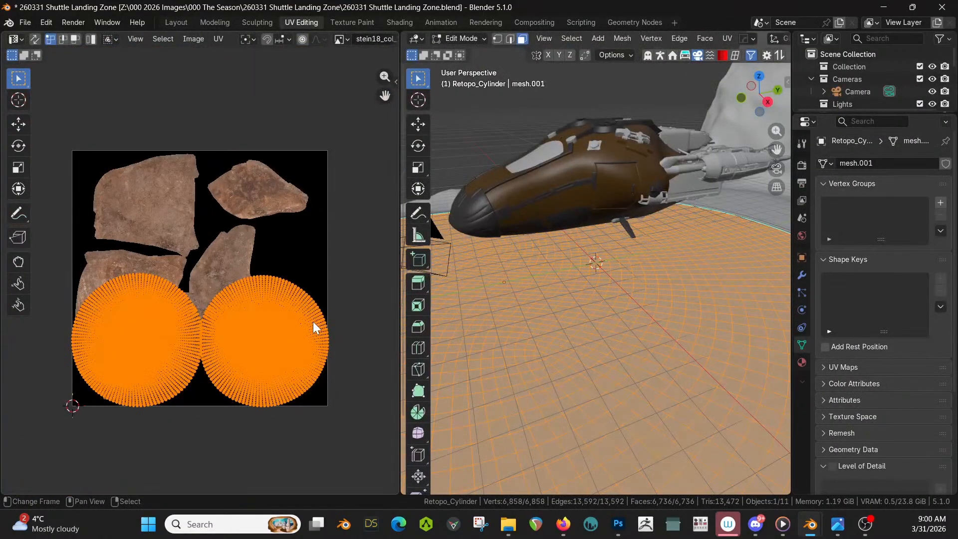
{"action": "key", "text": "s"}
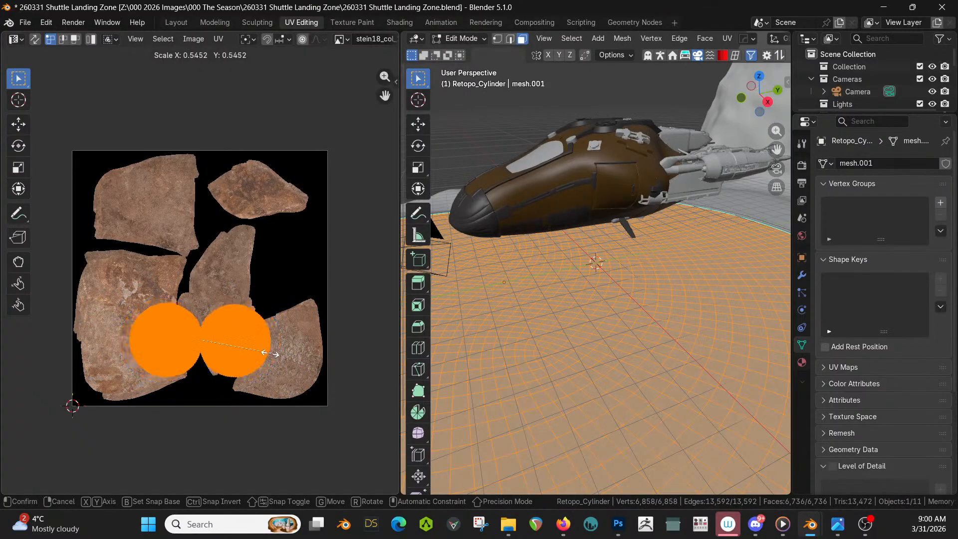
{"action": "left_click", "coordinate": [259, 353]}
{"action": "key", "text": "r"}
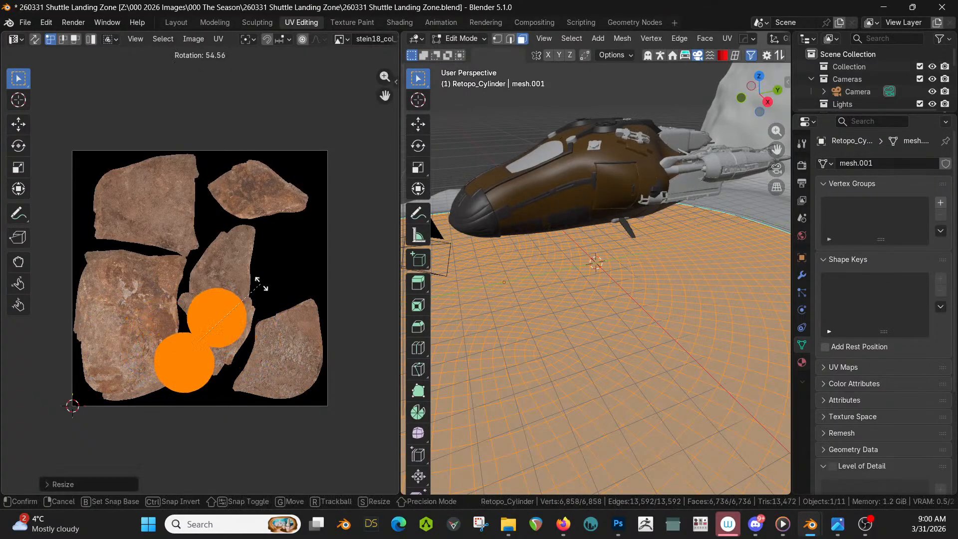
{"action": "left_click", "coordinate": [260, 282]}
Fit the pad's UV islands inside the large lower-left rock patch of the texture, then save the scene file from the Layout workspace.
{"action": "key", "text": "g"}
{"action": "left_click", "coordinate": [171, 273]}
{"action": "key", "text": "r"}
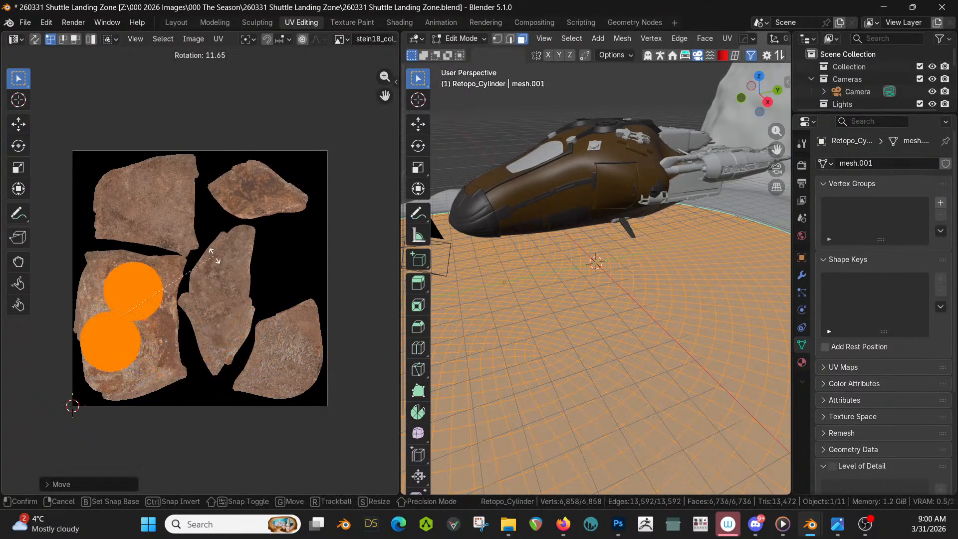
{"action": "left_click", "coordinate": [211, 232]}
{"action": "key", "text": "g"}
{"action": "left_click", "coordinate": [219, 241]}
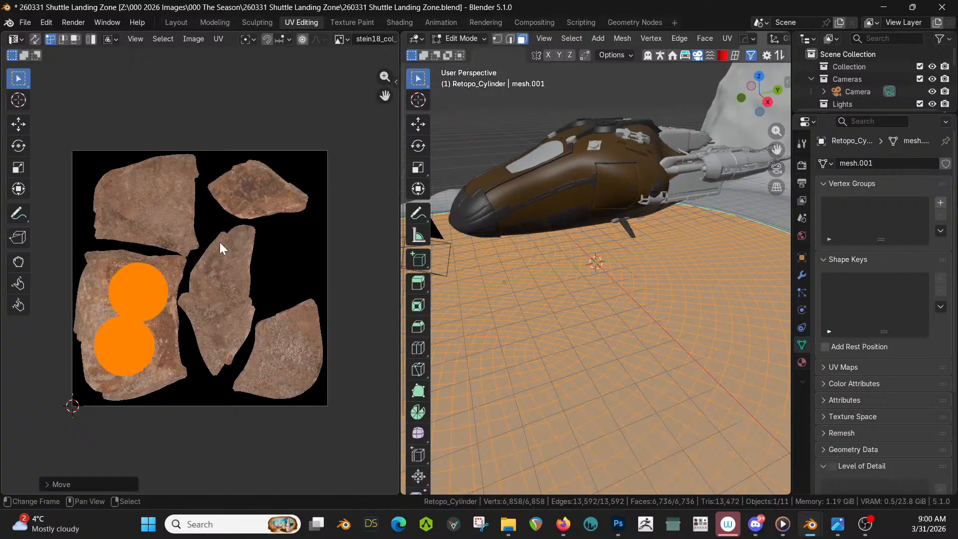
{"action": "key", "text": "Tab"}
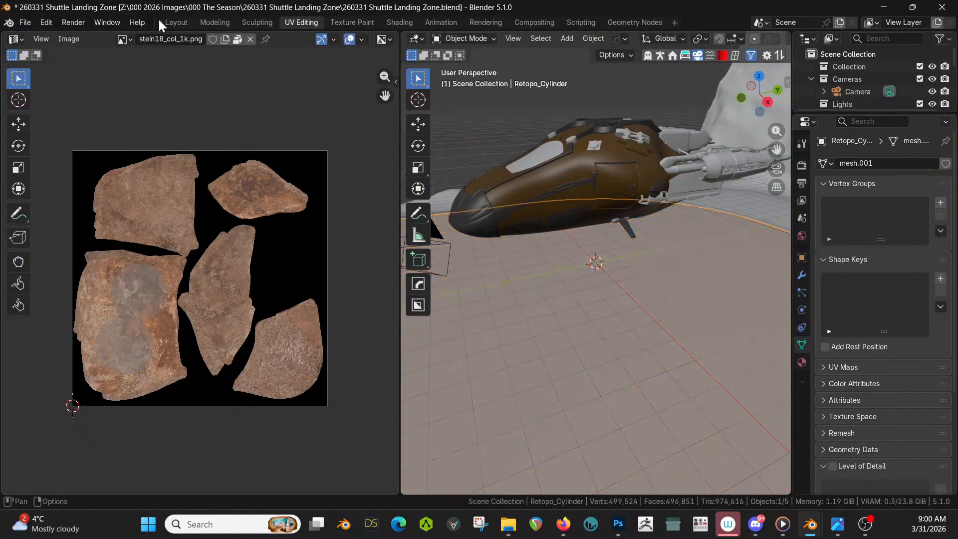
{"action": "left_click", "coordinate": [176, 22]}
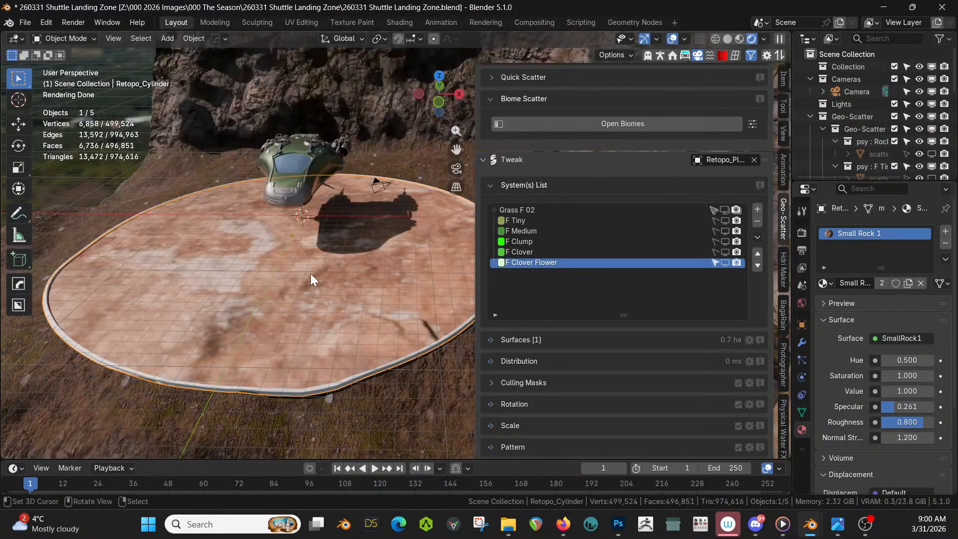
{"action": "key", "text": "ctrl+s"}
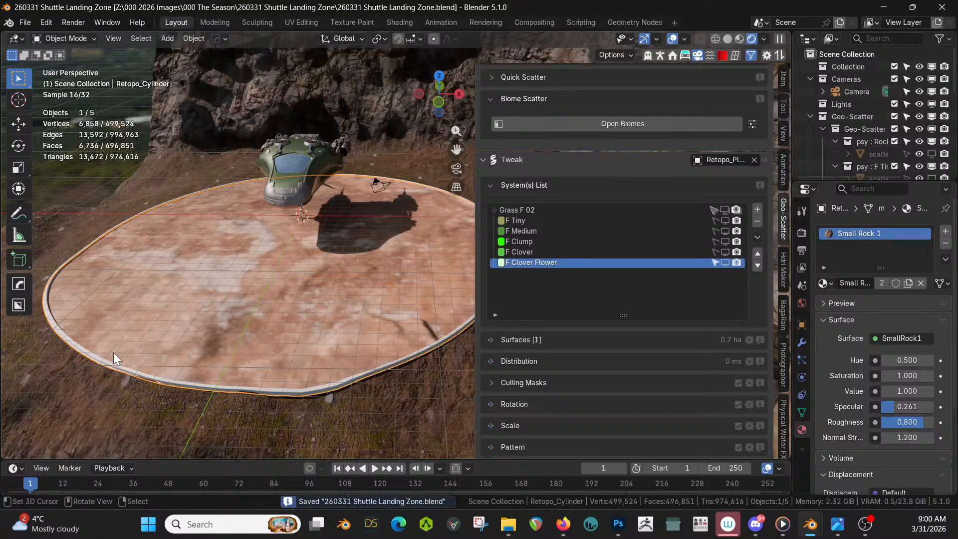
Assign the Distressed Hull Texture material to the landing pad's outer rim and save the scene file.
{"action": "left_click", "coordinate": [80, 352]}
{"action": "left_click", "coordinate": [81, 349]}
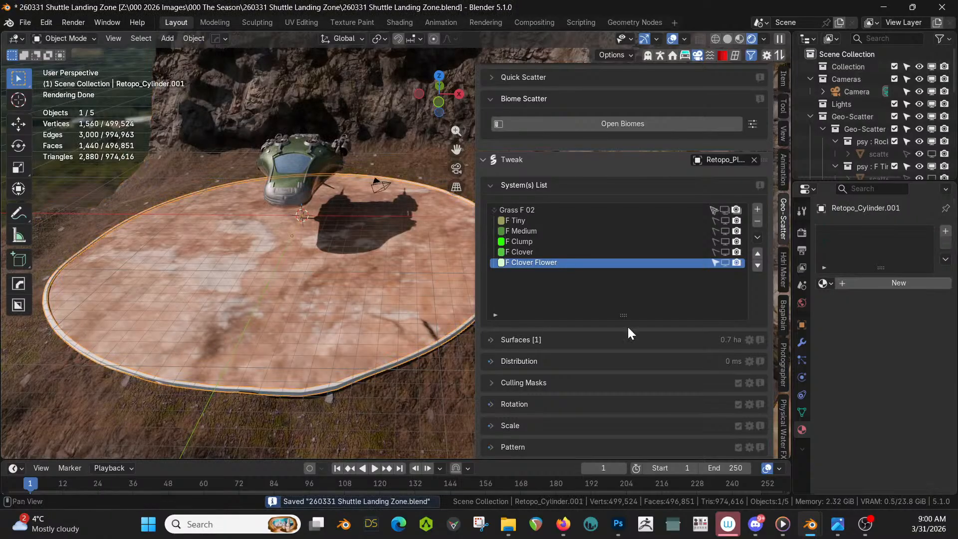
{"action": "left_click", "coordinate": [825, 284]}
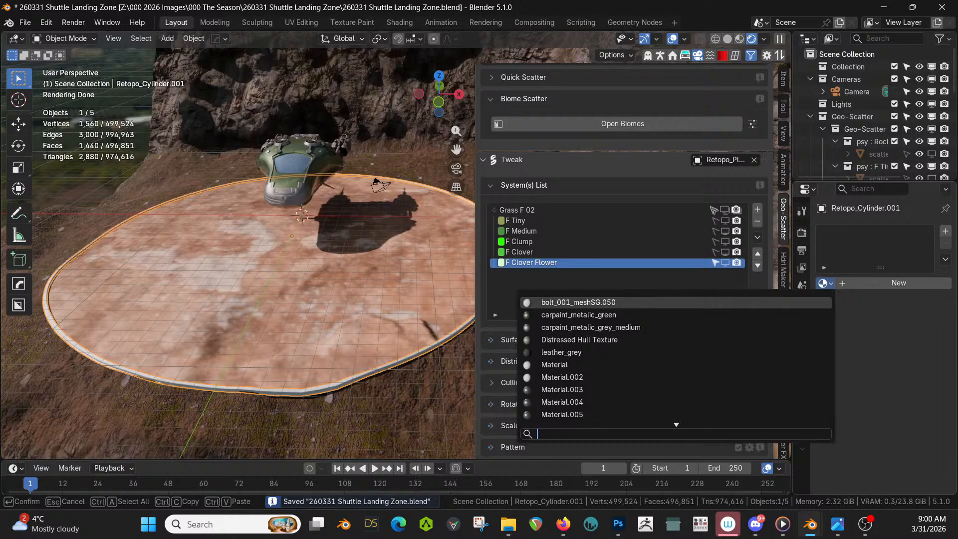
{"action": "type", "text": "dis"}
{"action": "key", "text": "Return"}
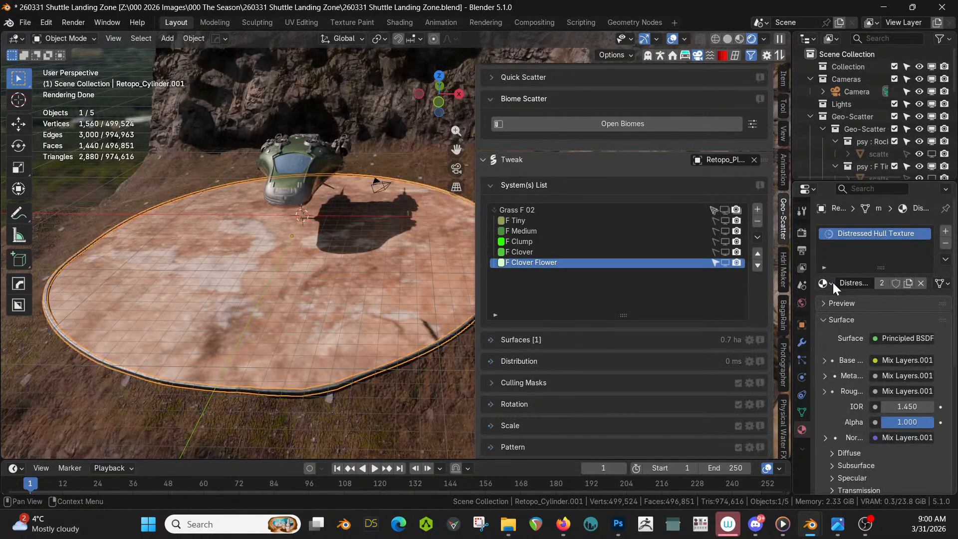
{"action": "key", "text": "ctrl+s"}
Narrow the Geo-Scatter sidebar, then show the Grass F 02 group in the viewport in Solid shading.
{"action": "middle_click_drag", "start_coordinate": [324, 280], "coordinate": [418, 263]}
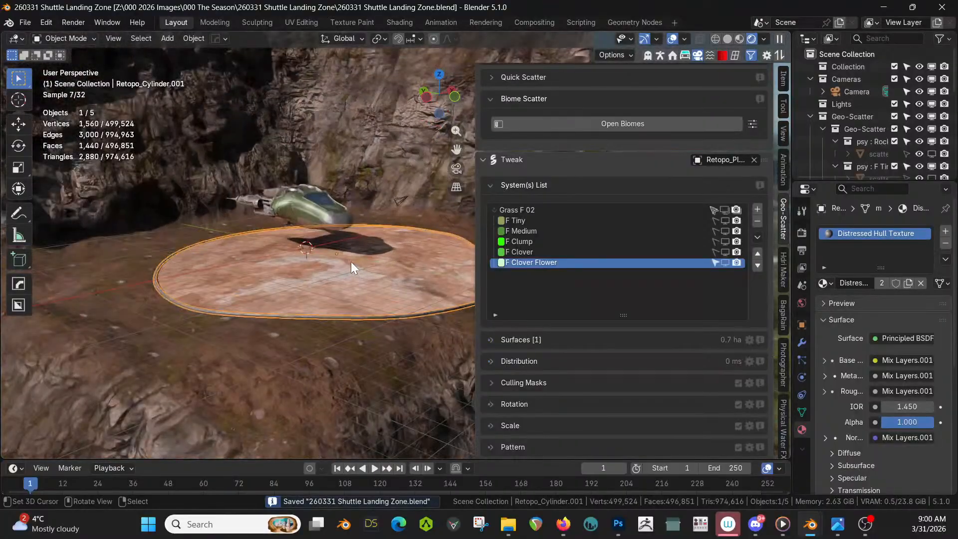
{"action": "middle_click_drag", "start_coordinate": [326, 260], "coordinate": [293, 260], "text": "shift"}
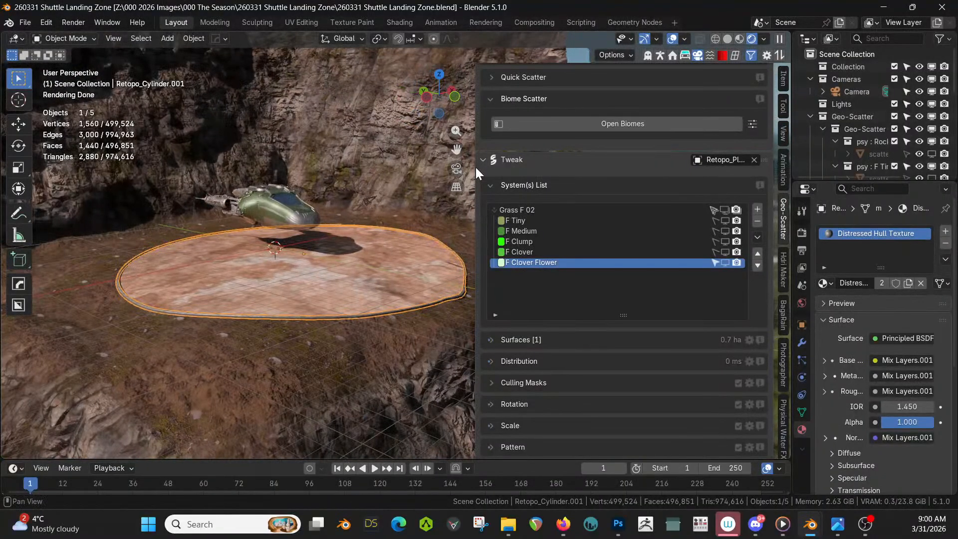
{"action": "left_click_drag", "start_coordinate": [475, 166], "coordinate": [579, 168]}
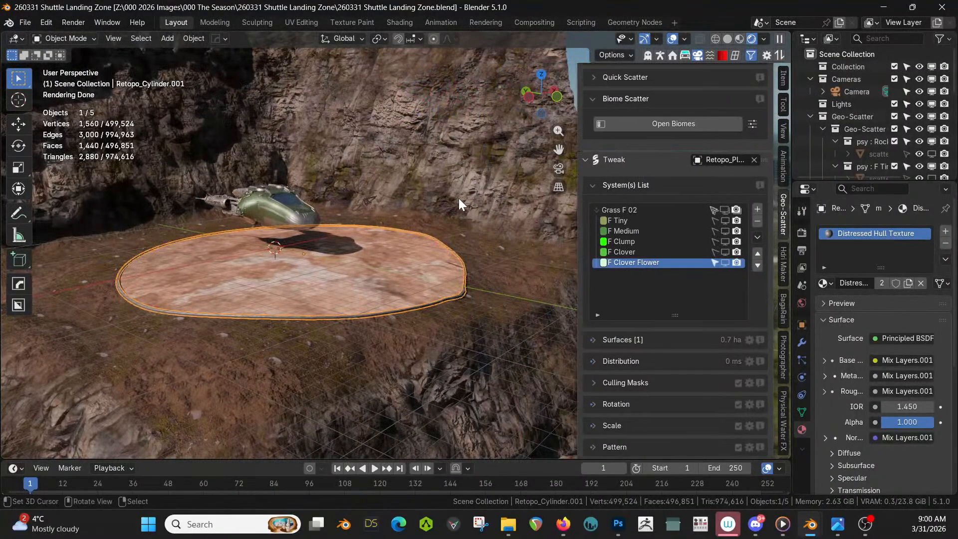
{"action": "key", "text": "z"}
{"action": "key", "text": "6"}
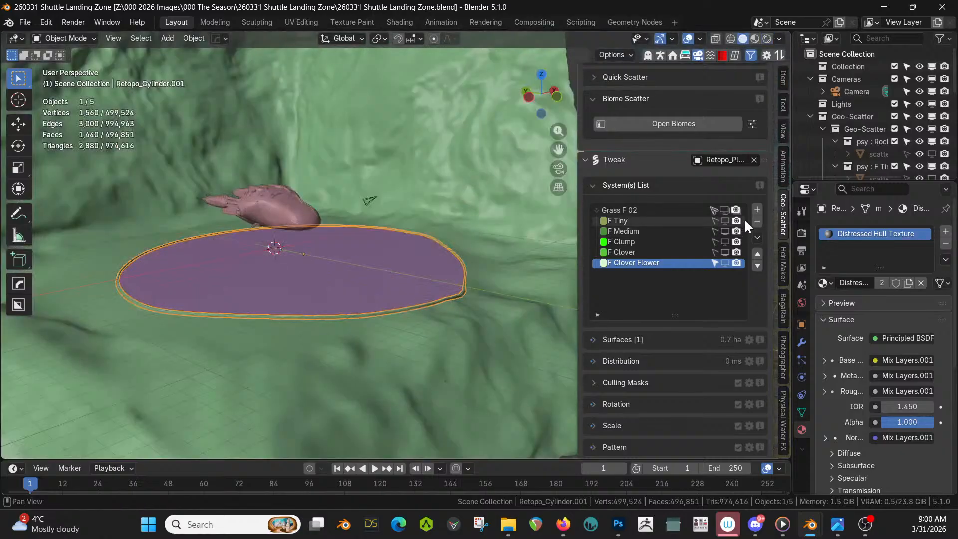
{"action": "left_click", "coordinate": [723, 210]}
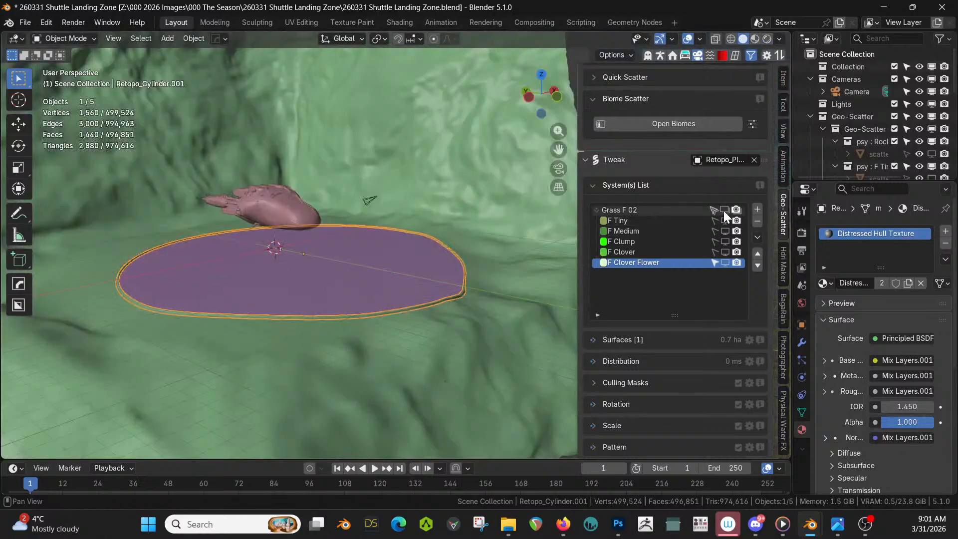
{"action": "left_click", "coordinate": [723, 211]}
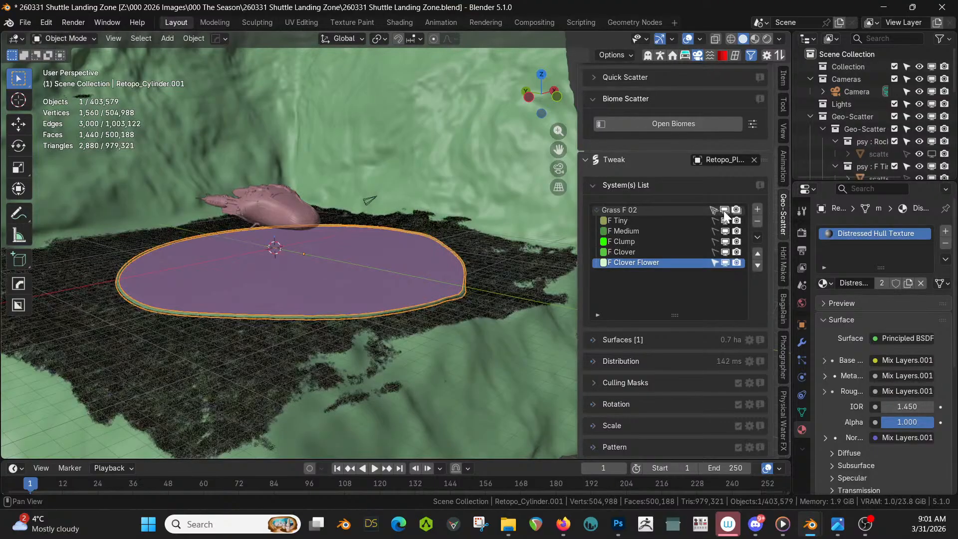
{"action": "scroll", "coordinate": [671, 154], "scroll_direction": "up", "scroll_amount": 12}
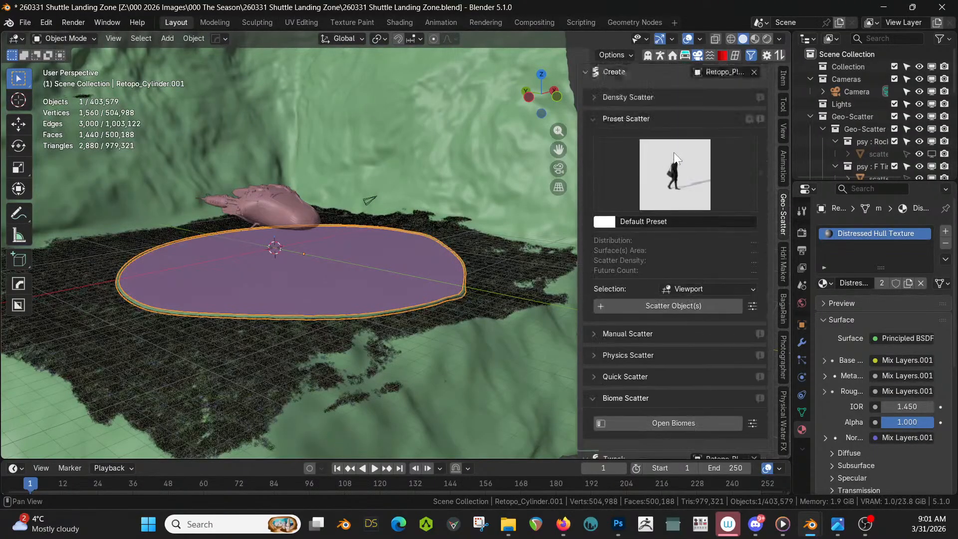
{"action": "left_click", "coordinate": [754, 71]}
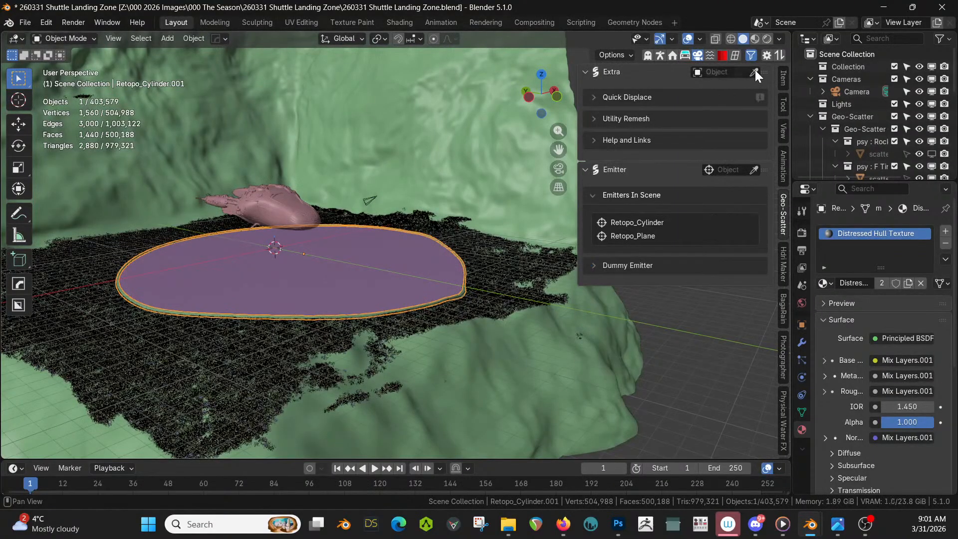
{"action": "left_click", "coordinate": [638, 236]}
{"action": "scroll", "coordinate": [699, 349], "scroll_direction": "down", "scroll_amount": 5}
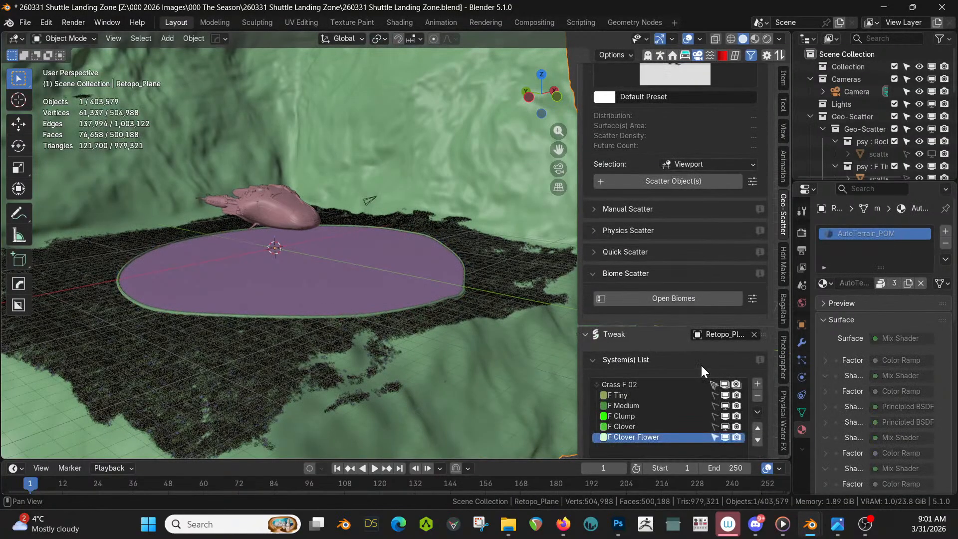
{"action": "scroll", "coordinate": [701, 366], "scroll_direction": "up", "scroll_amount": 5}
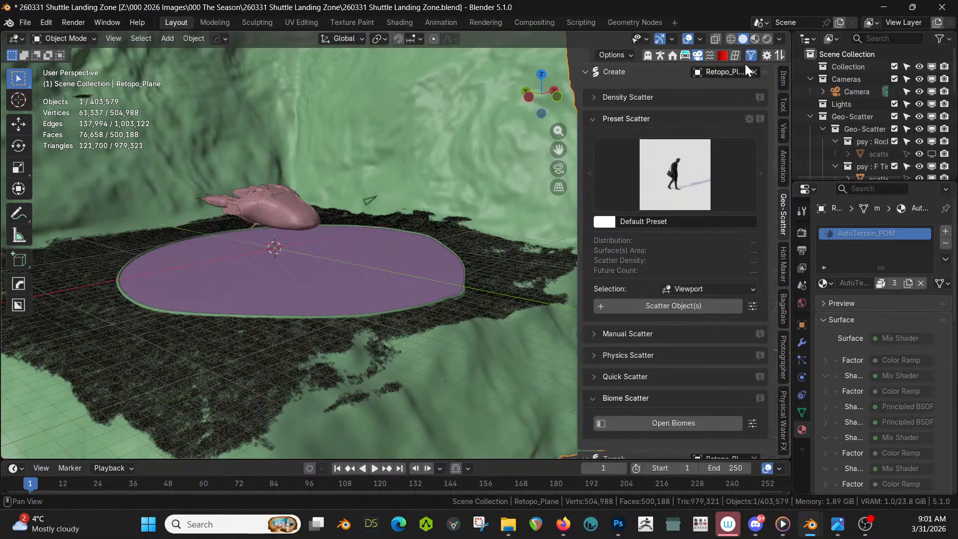
Switch the Geo-Scatter emitter to Retopo_Cylinder and show its Railroad rock scatter group in the viewport.
{"action": "left_click", "coordinate": [753, 72]}
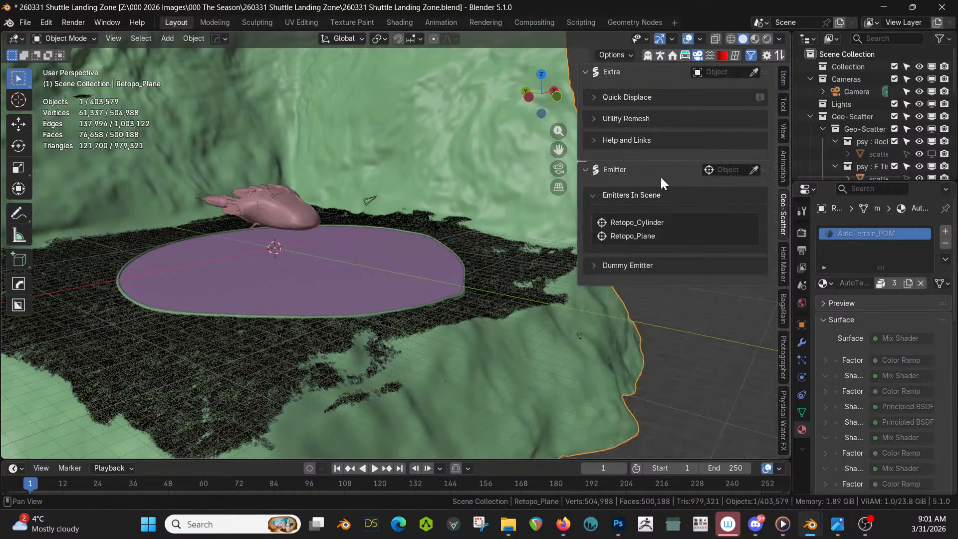
{"action": "left_click", "coordinate": [661, 220]}
{"action": "scroll", "coordinate": [702, 351], "scroll_direction": "down", "scroll_amount": 6}
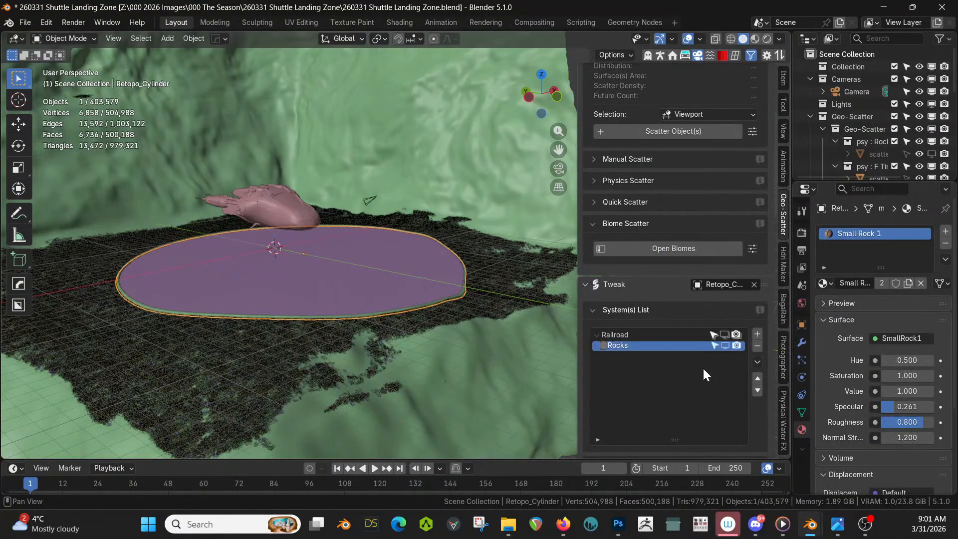
{"action": "left_click", "coordinate": [724, 333]}
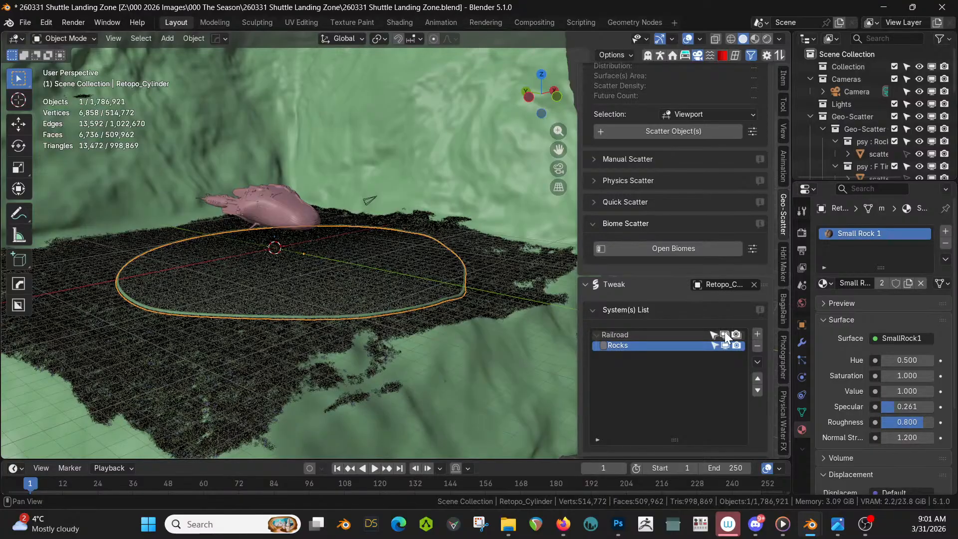
Save the scene file and preview the gravel-covered landing pad in Rendered shading.
{"action": "middle_click_drag", "start_coordinate": [524, 313], "coordinate": [522, 338]}
{"action": "scroll", "coordinate": [471, 347], "scroll_direction": "up", "scroll_amount": 3}
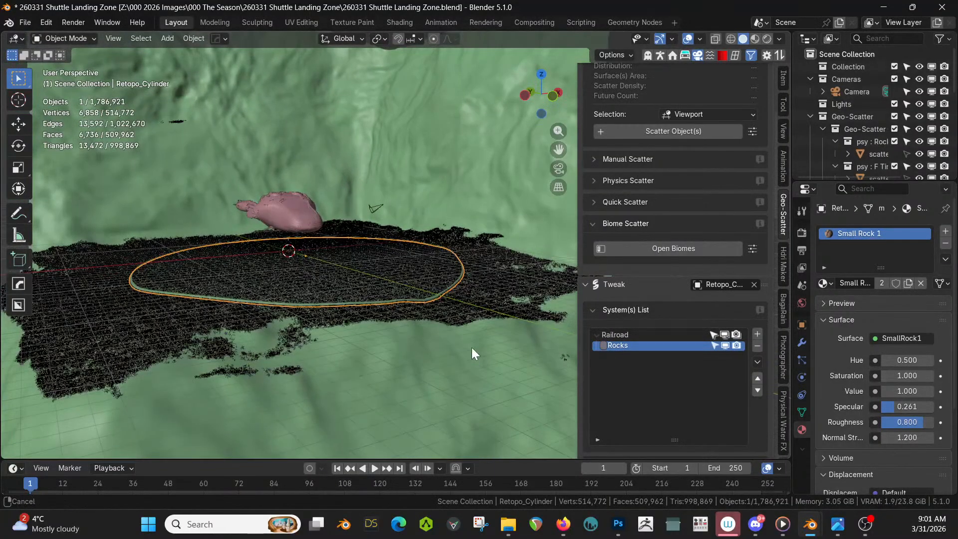
{"action": "scroll", "coordinate": [474, 346], "scroll_direction": "up", "scroll_amount": 3}
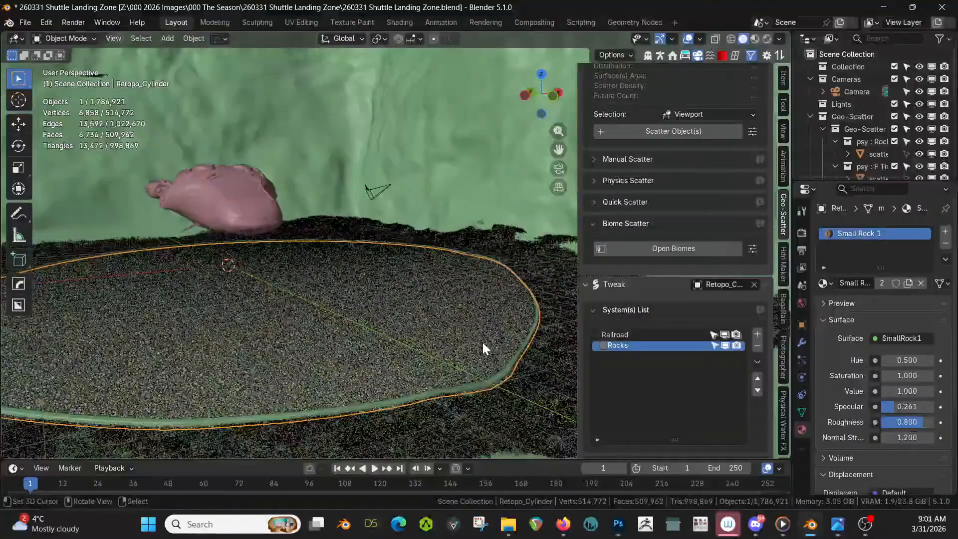
{"action": "middle_click_drag", "start_coordinate": [483, 342], "coordinate": [485, 342]}
{"action": "key", "text": "ctrl+s"}
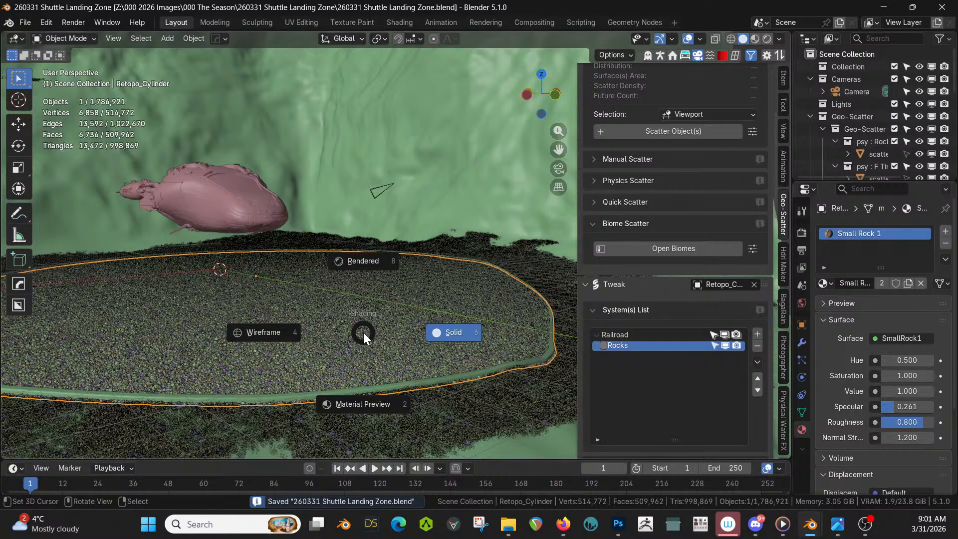
{"action": "key", "text": "8"}
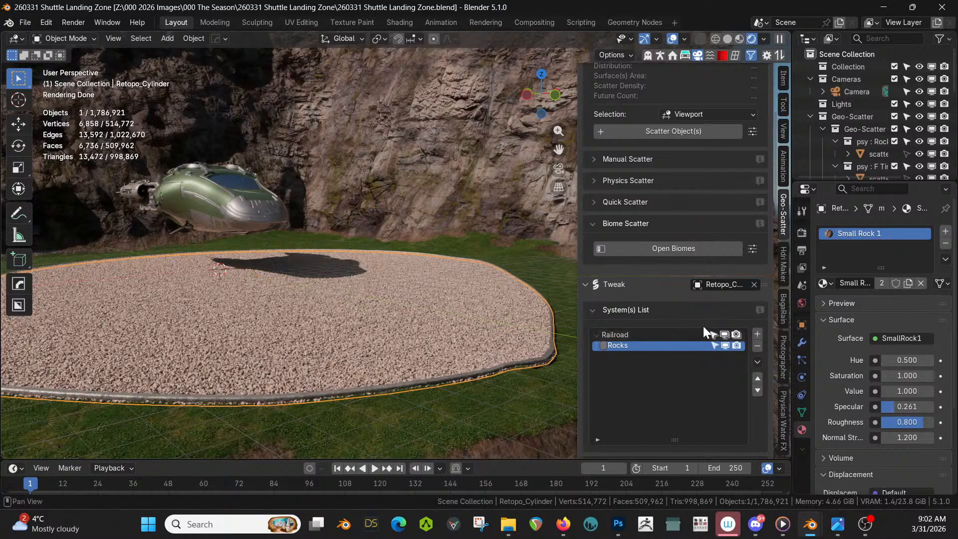
In Solid shading, hide the Railroad scatter group and the Retopo_Plane emitter's Grass F 02 group in the viewport.
{"action": "left_click", "coordinate": [726, 40]}
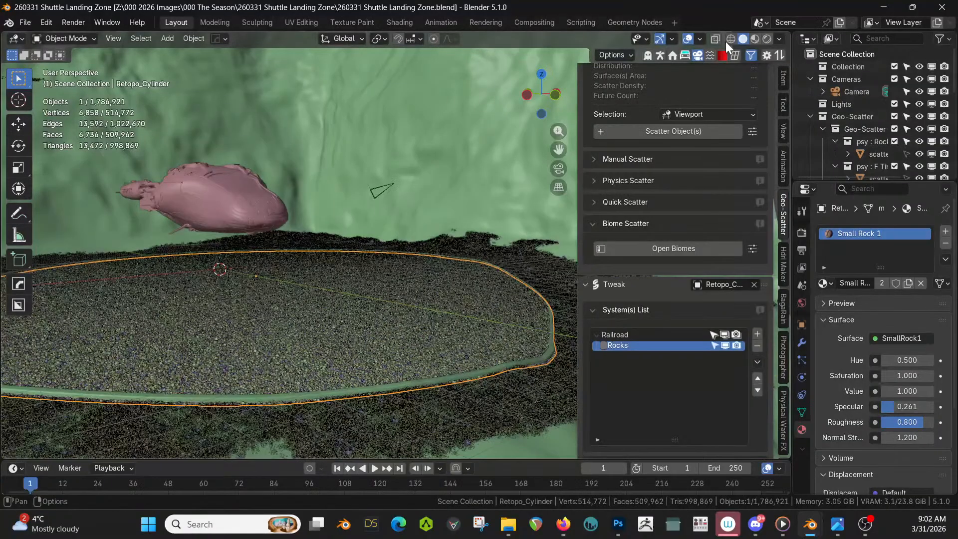
{"action": "left_click", "coordinate": [724, 335]}
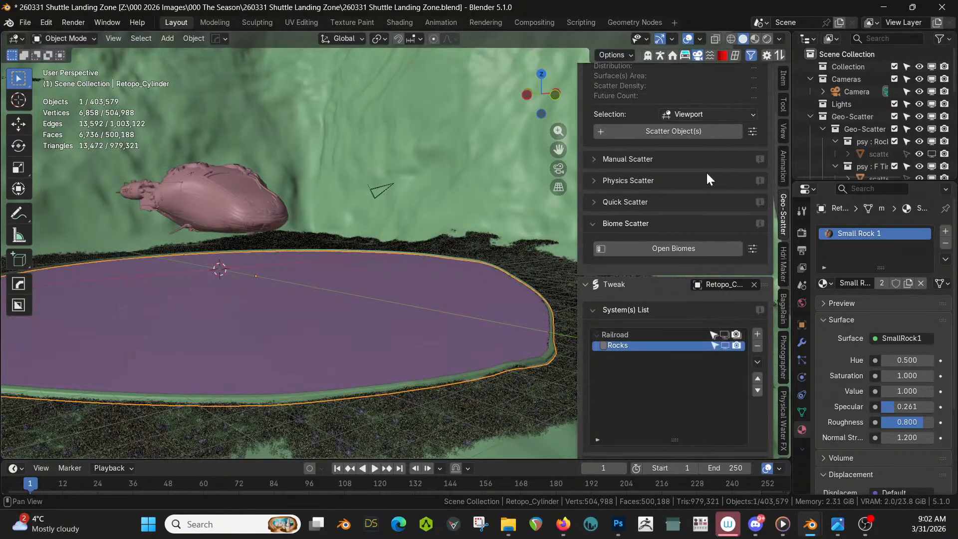
{"action": "scroll", "coordinate": [696, 199], "scroll_direction": "up", "scroll_amount": 6}
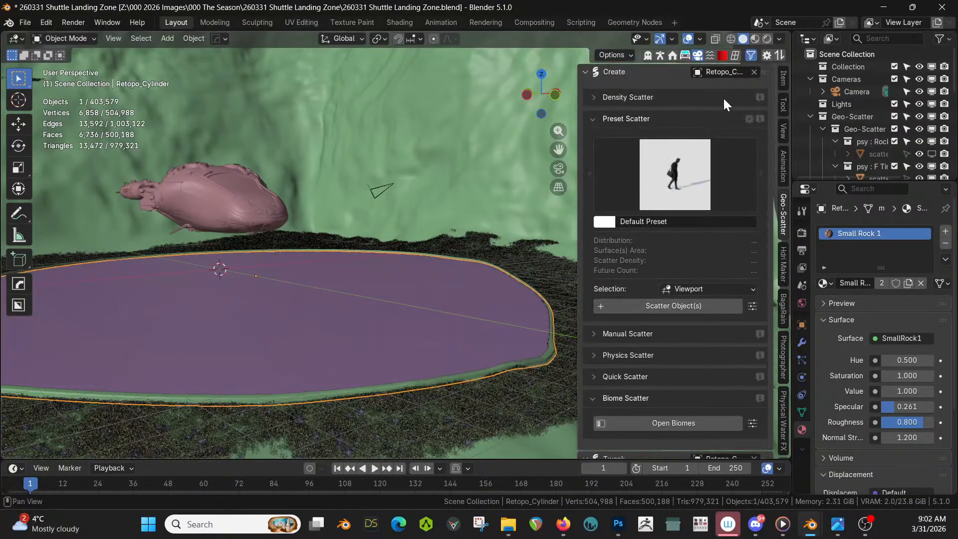
{"action": "left_click", "coordinate": [751, 55]}
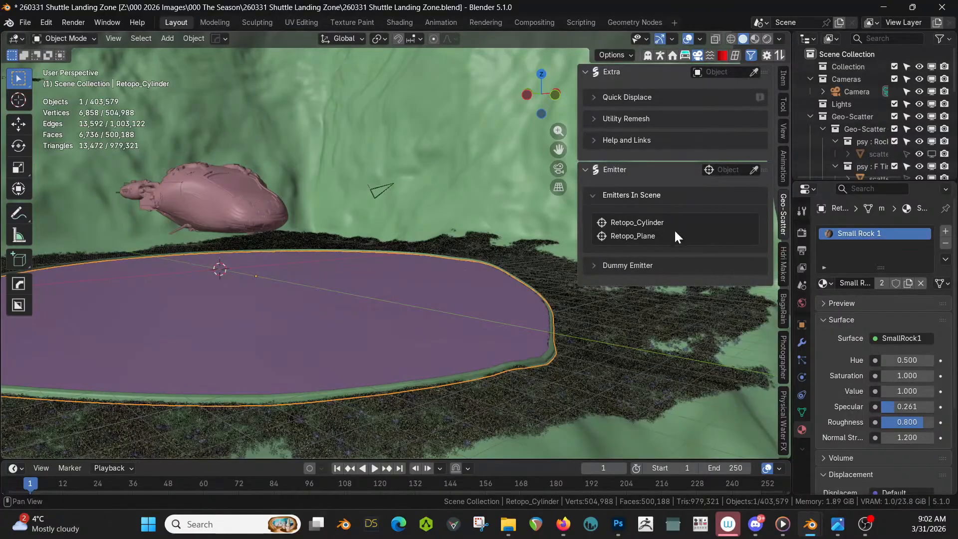
{"action": "left_click", "coordinate": [648, 236]}
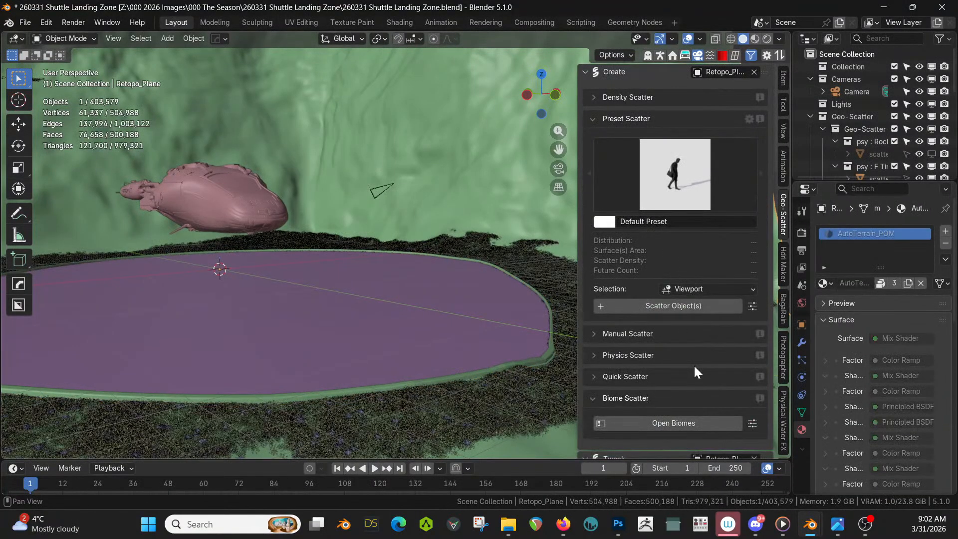
{"action": "scroll", "coordinate": [693, 364], "scroll_direction": "down", "scroll_amount": 8}
{"action": "left_click", "coordinate": [724, 334]}
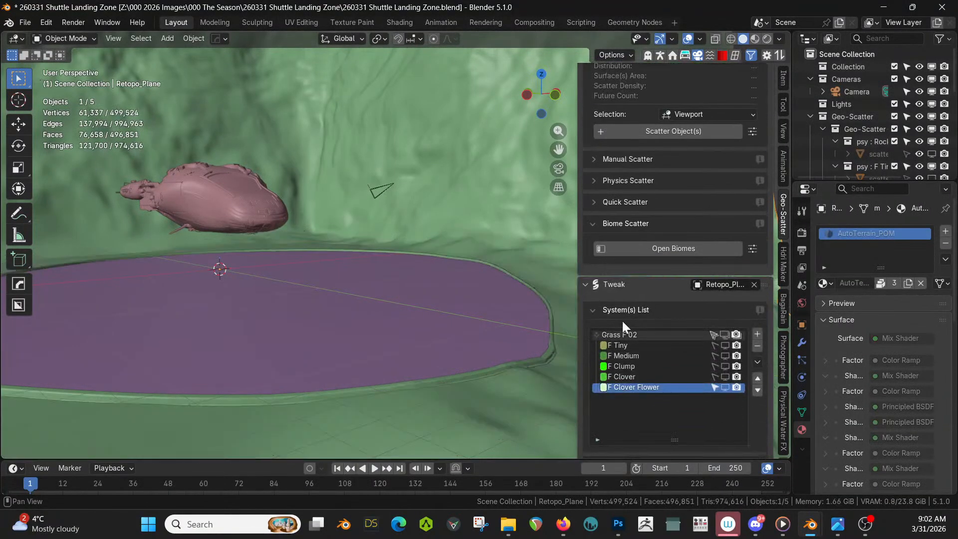
Show the shuttle close up from above its nose in Rendered shading.
{"action": "middle_click_drag", "start_coordinate": [398, 248], "coordinate": [496, 282]}
{"action": "scroll", "coordinate": [405, 255], "scroll_direction": "up", "scroll_amount": 1}
{"action": "scroll", "coordinate": [439, 327], "scroll_direction": "up", "scroll_amount": 4}
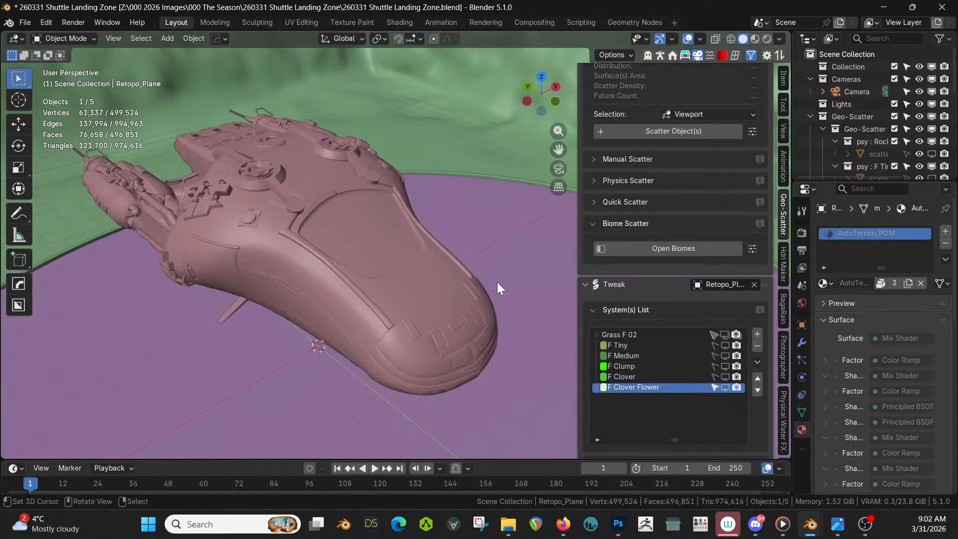
{"action": "key", "text": "z"}
{"action": "key", "text": "r"}
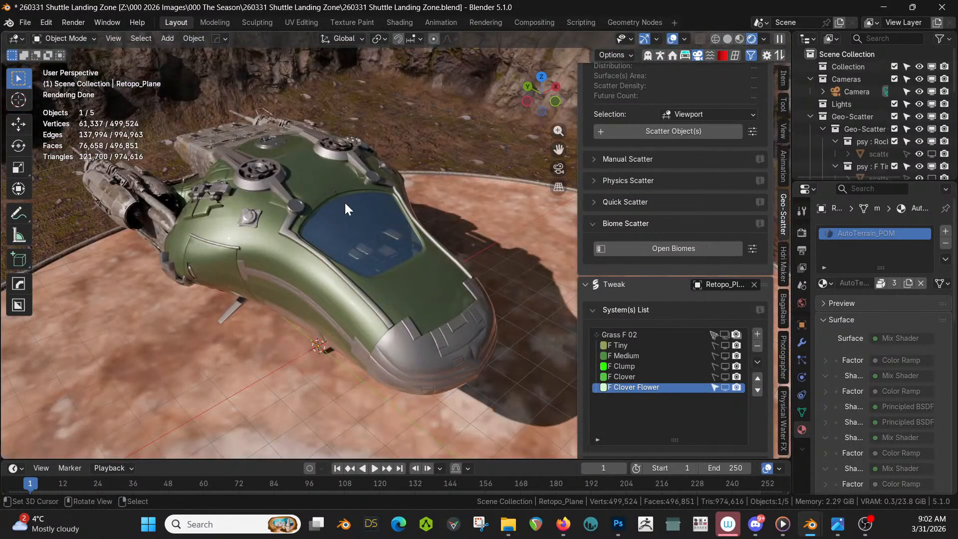
Select the shuttle, frame it, and examine its hull, engines and height above the landing pad.
{"action": "middle_click_drag", "start_coordinate": [345, 208], "coordinate": [688, 307]}
{"action": "left_click", "coordinate": [407, 146]}
{"action": "key", "text": "KP_Decimal"}
{"action": "scroll", "coordinate": [468, 291], "scroll_direction": "up", "scroll_amount": 3}
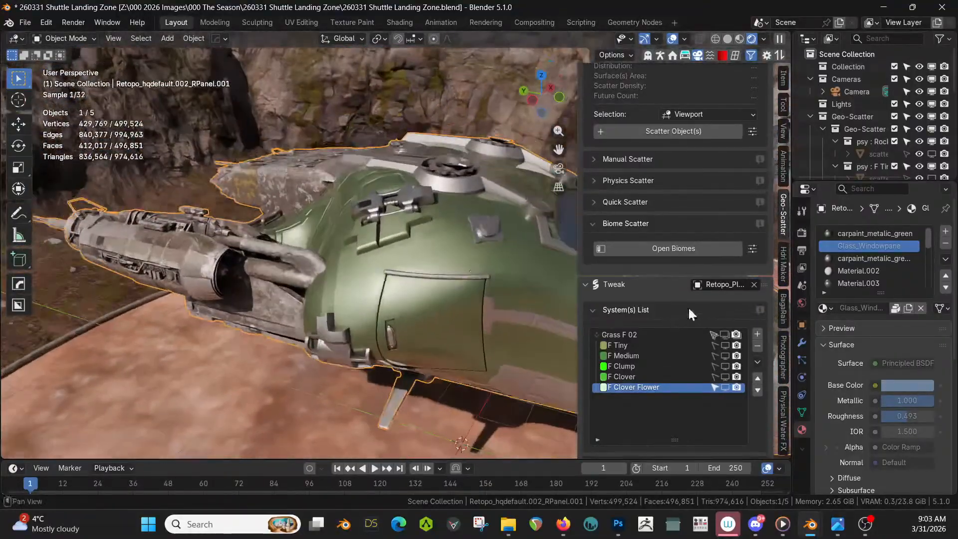
{"action": "scroll", "coordinate": [413, 293], "scroll_direction": "down", "scroll_amount": 5}
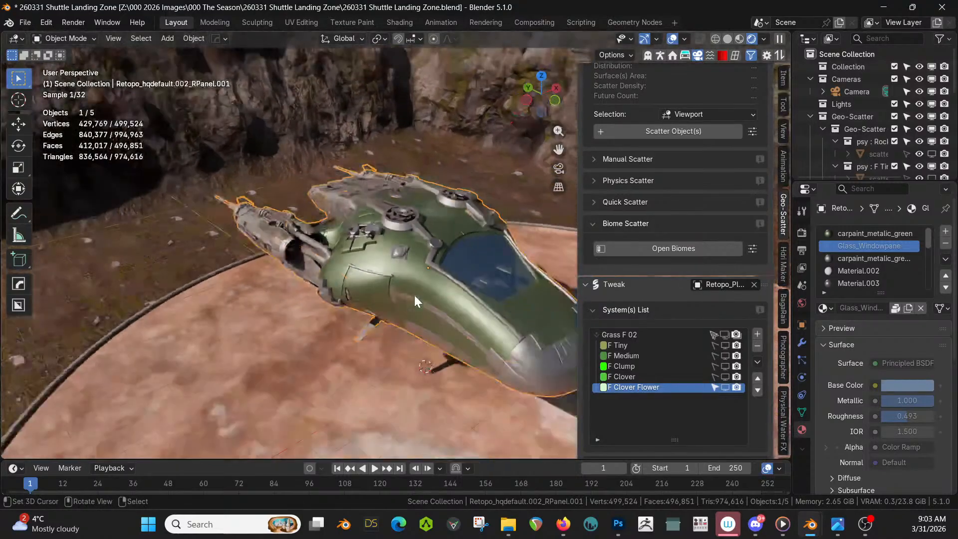
{"action": "middle_click_drag", "start_coordinate": [431, 277], "coordinate": [367, 235]}
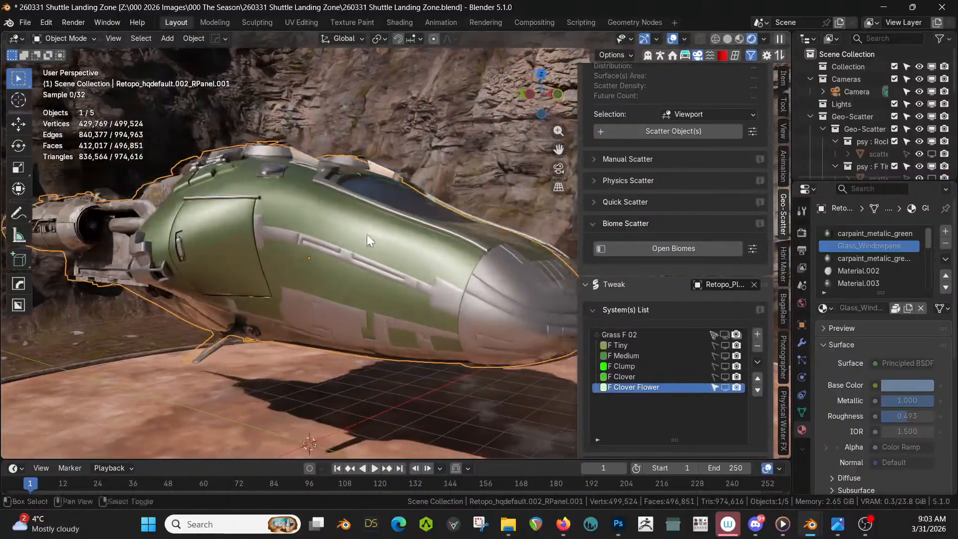
{"action": "scroll", "coordinate": [378, 247], "scroll_direction": "down", "scroll_amount": 3}
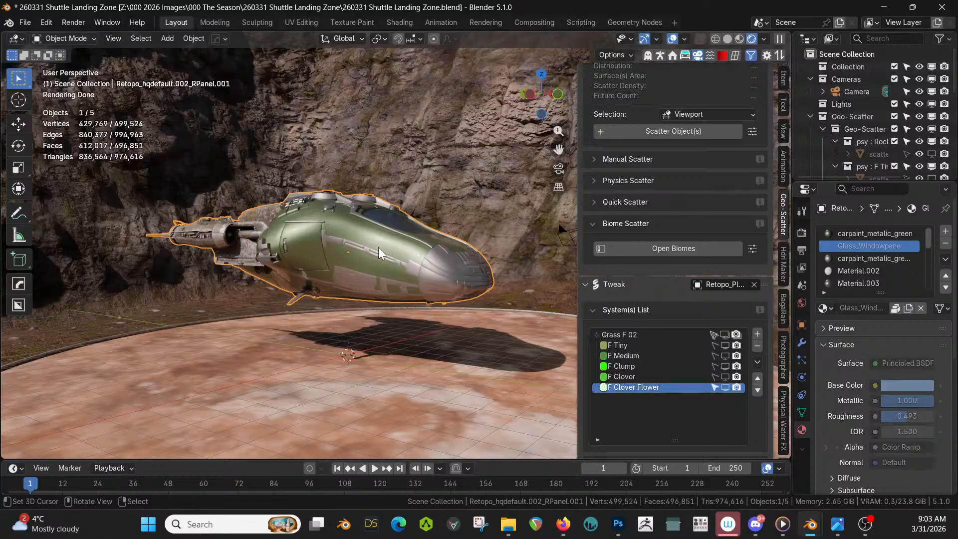
Move the shuttle about -6.19 m along Y, then shift it about -0.71 m in X and 1.78 m in Y from the top view.
{"action": "middle_click_drag", "start_coordinate": [424, 206], "coordinate": [381, 255]}
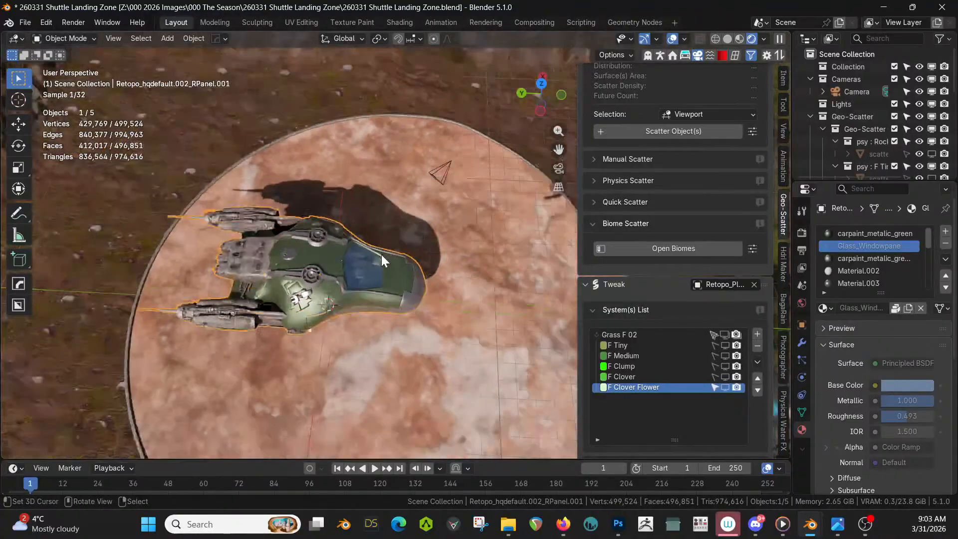
{"action": "left_click", "coordinate": [23, 187]}
{"action": "left_click_drag", "start_coordinate": [259, 280], "coordinate": [365, 286]}
{"action": "key", "text": "KP_7"}
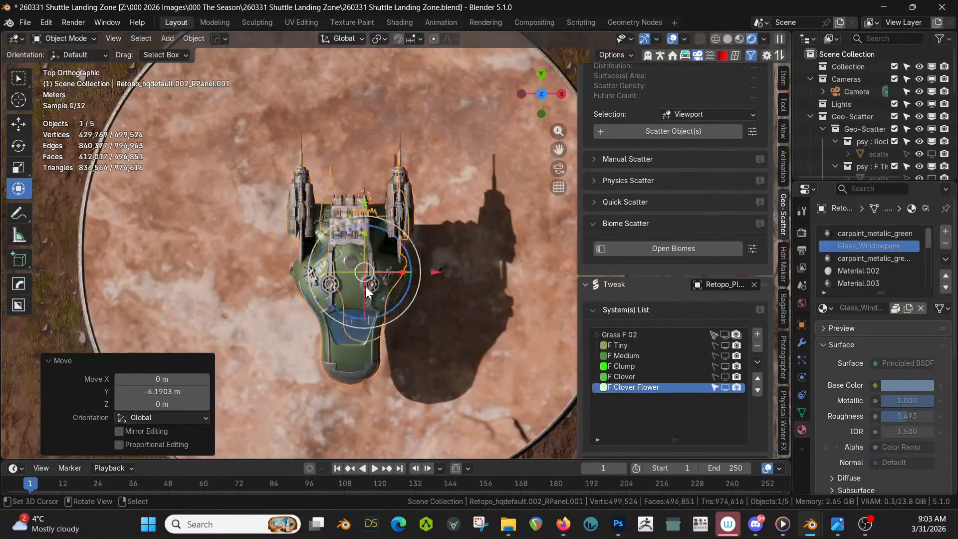
{"action": "scroll", "coordinate": [365, 285], "scroll_direction": "down", "scroll_amount": 4}
{"action": "key", "text": "g"}
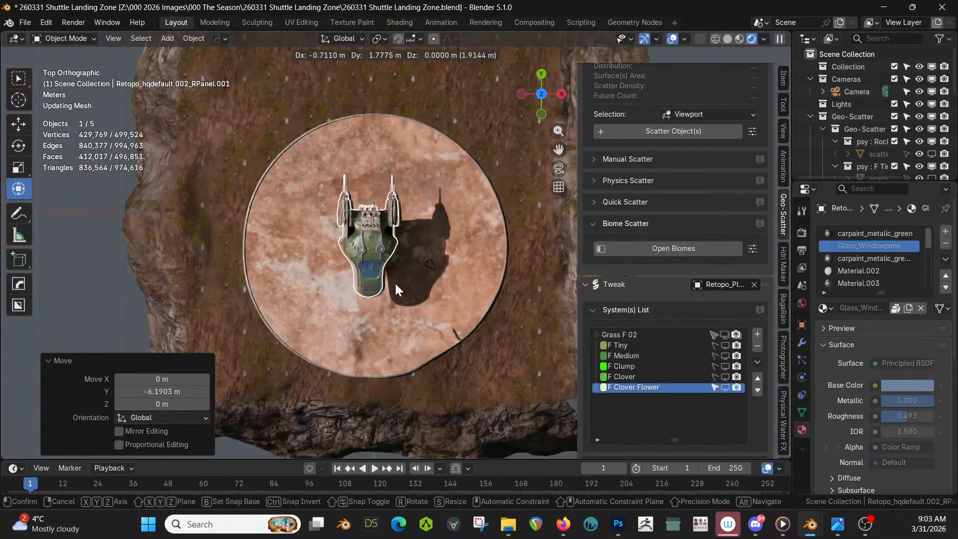
{"action": "left_click", "coordinate": [394, 283]}
Examine the repositioned shuttle over the landing pad, from an overview down to a close side view.
{"action": "middle_click_drag", "start_coordinate": [394, 285], "coordinate": [516, 202]}
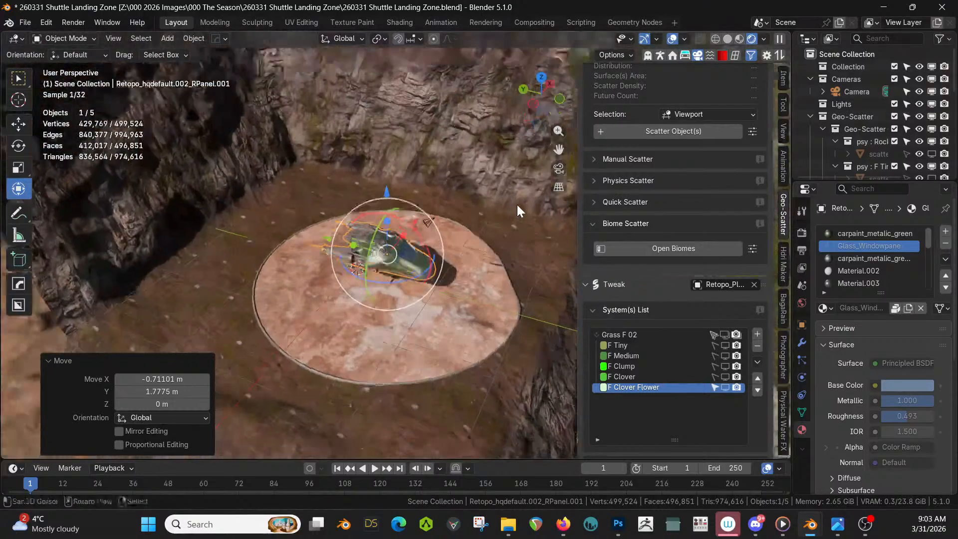
{"action": "scroll", "coordinate": [464, 283], "scroll_direction": "up", "scroll_amount": 3}
{"action": "middle_click_drag", "start_coordinate": [465, 284], "coordinate": [432, 247]}
{"action": "scroll", "coordinate": [454, 247], "scroll_direction": "up", "scroll_amount": 2}
{"action": "scroll", "coordinate": [451, 243], "scroll_direction": "up", "scroll_amount": 4}
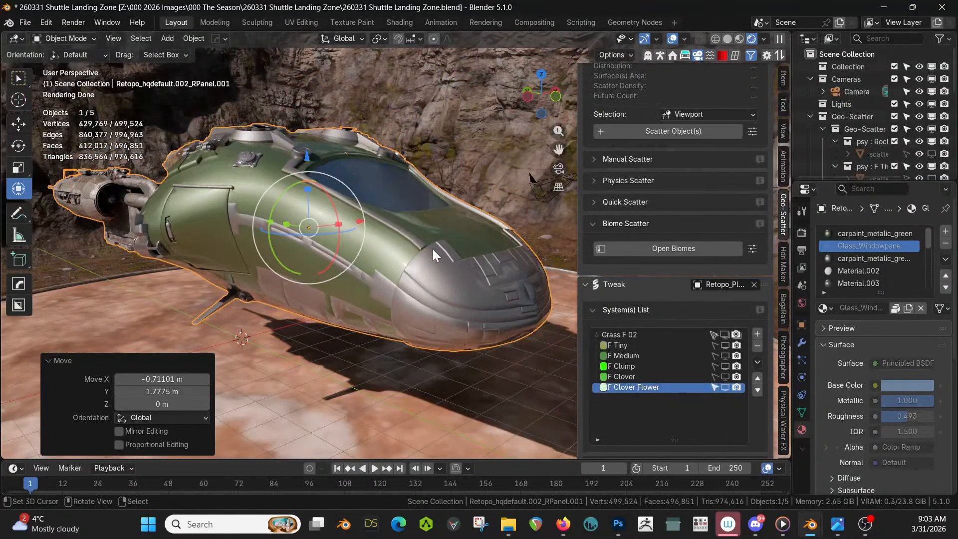